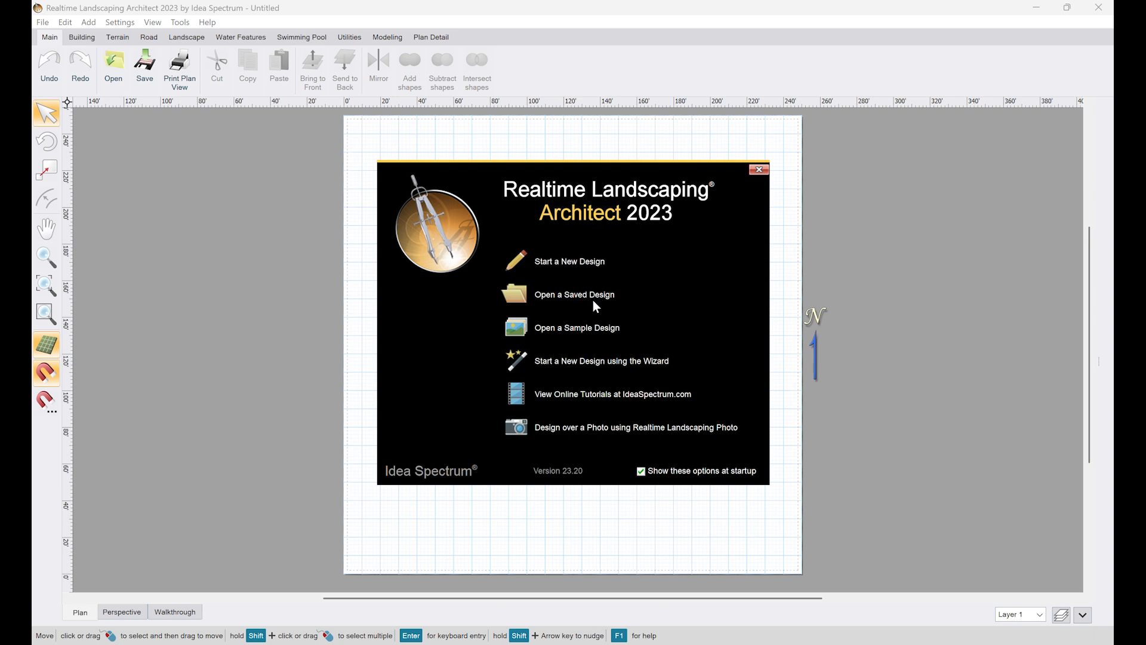
Step: Start a new blank design and inspect its empty site in the perspective view before returning to the plan view
{"action": "left_click", "coordinate": [559, 262]}
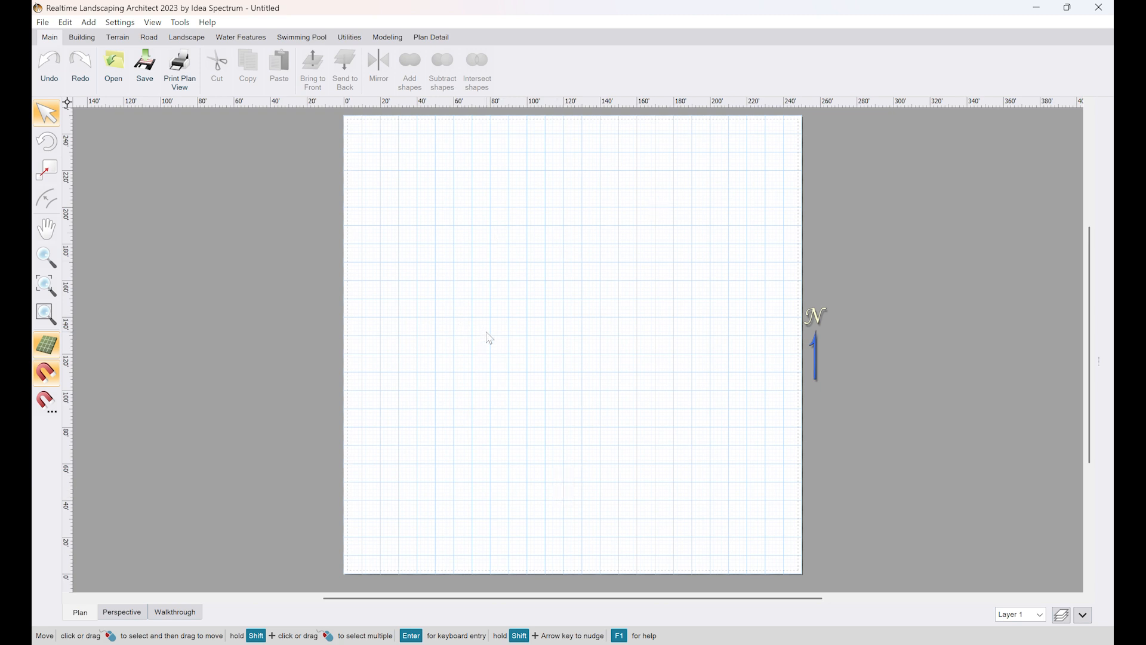
{"action": "left_click", "coordinate": [121, 612]}
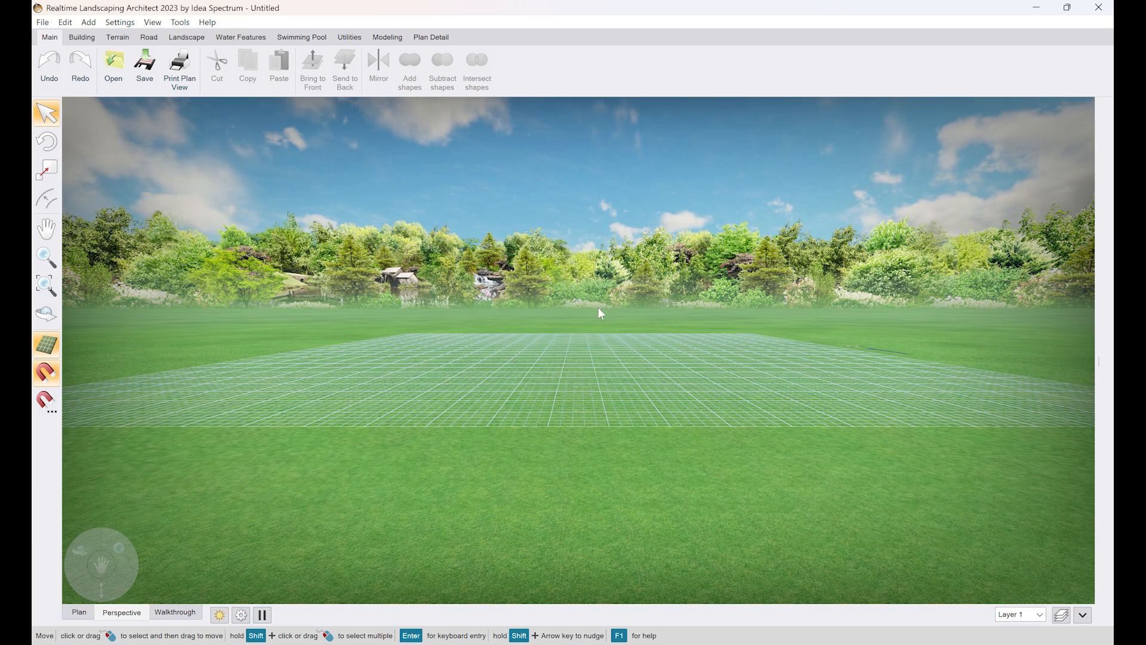
{"action": "middle_click_drag", "start_coordinate": [599, 308], "coordinate": [601, 338]}
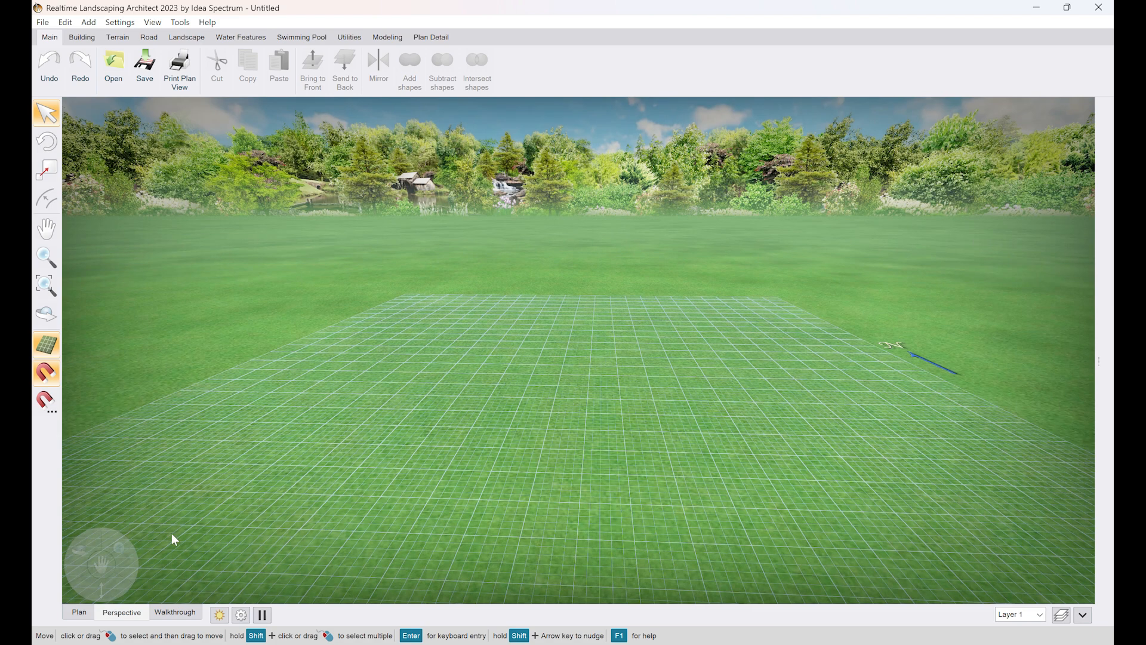
{"action": "middle_click_drag", "start_coordinate": [570, 362], "coordinate": [572, 351]}
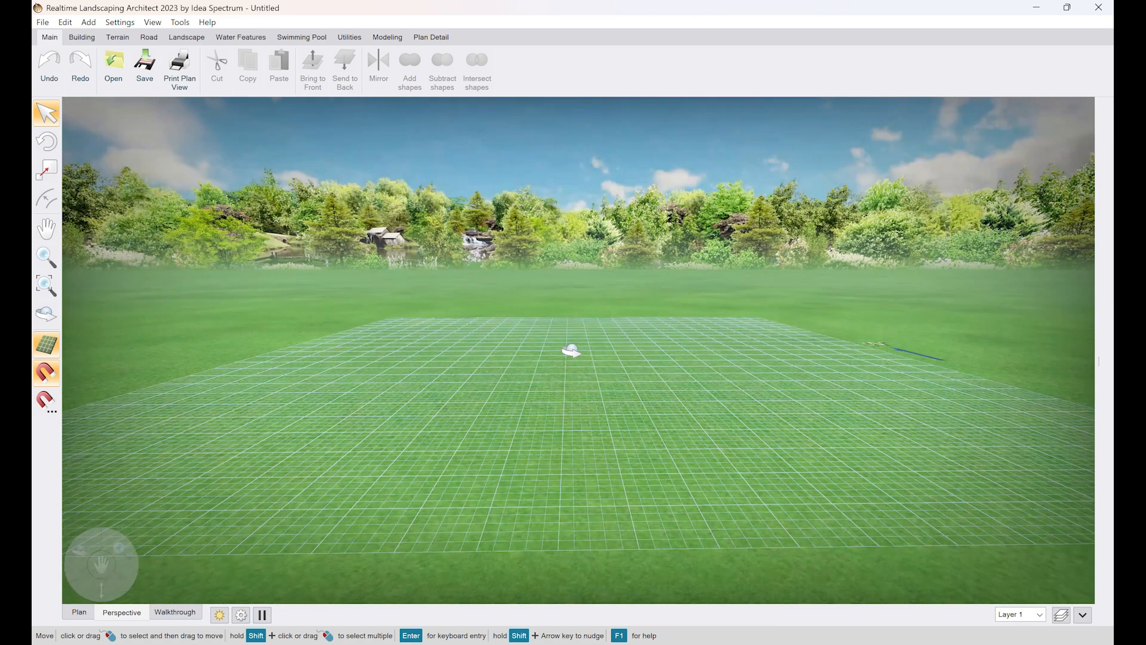
{"action": "left_click", "coordinate": [82, 613]}
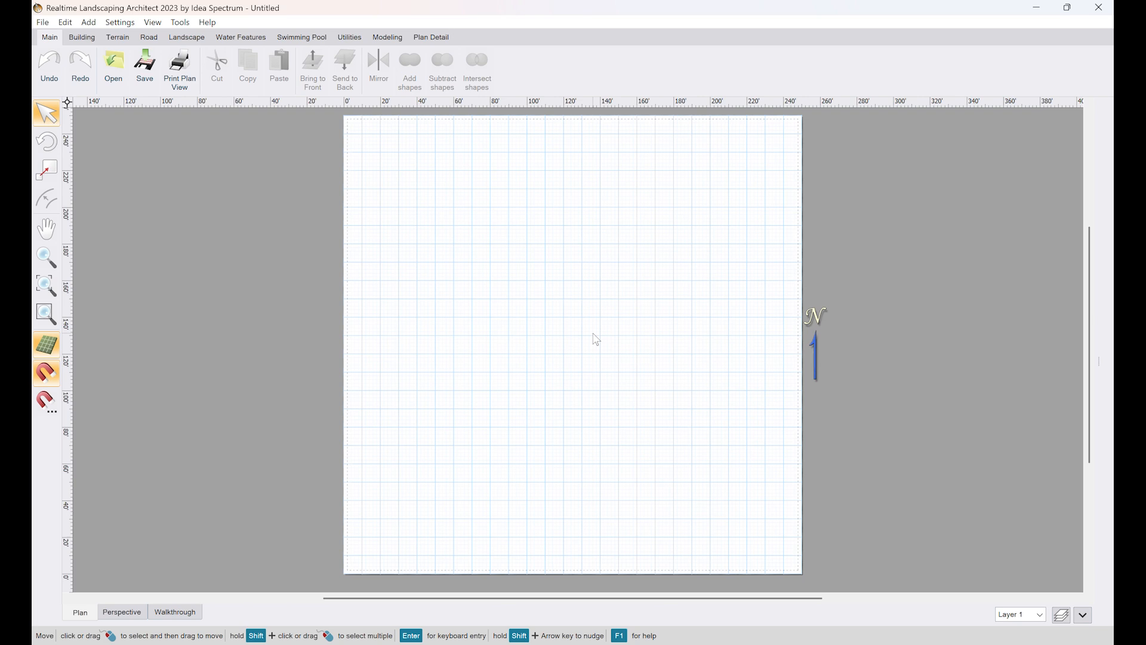
{"action": "scroll", "coordinate": [571, 366], "scroll_direction": "up", "scroll_amount": 2}
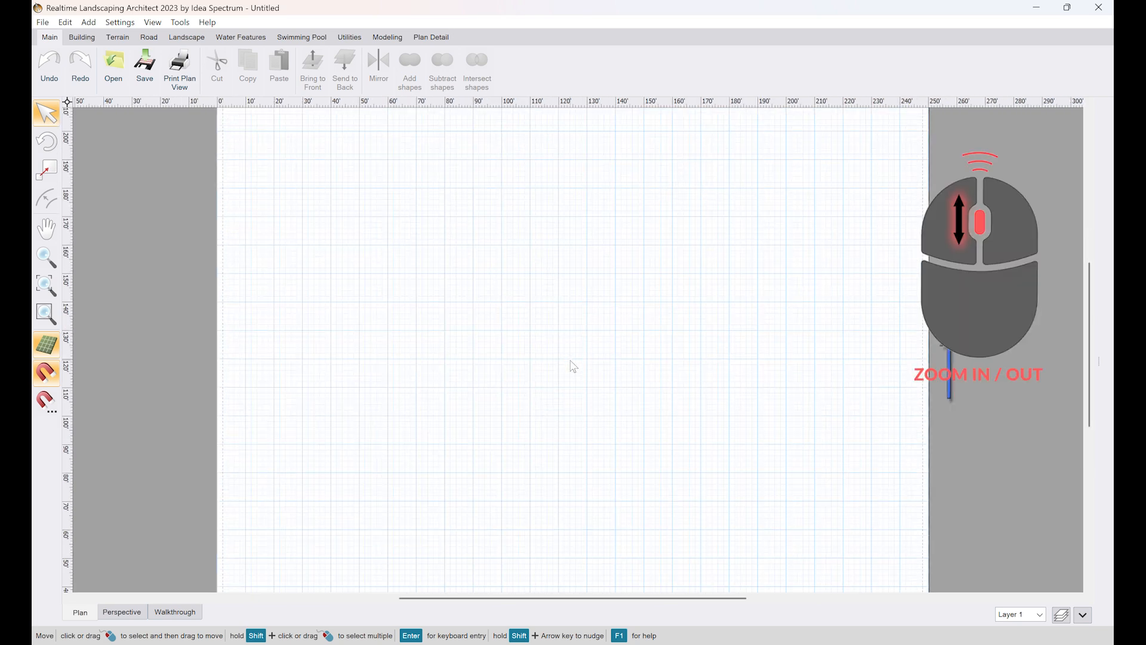
{"action": "scroll", "coordinate": [571, 366], "scroll_direction": "up", "scroll_amount": 3}
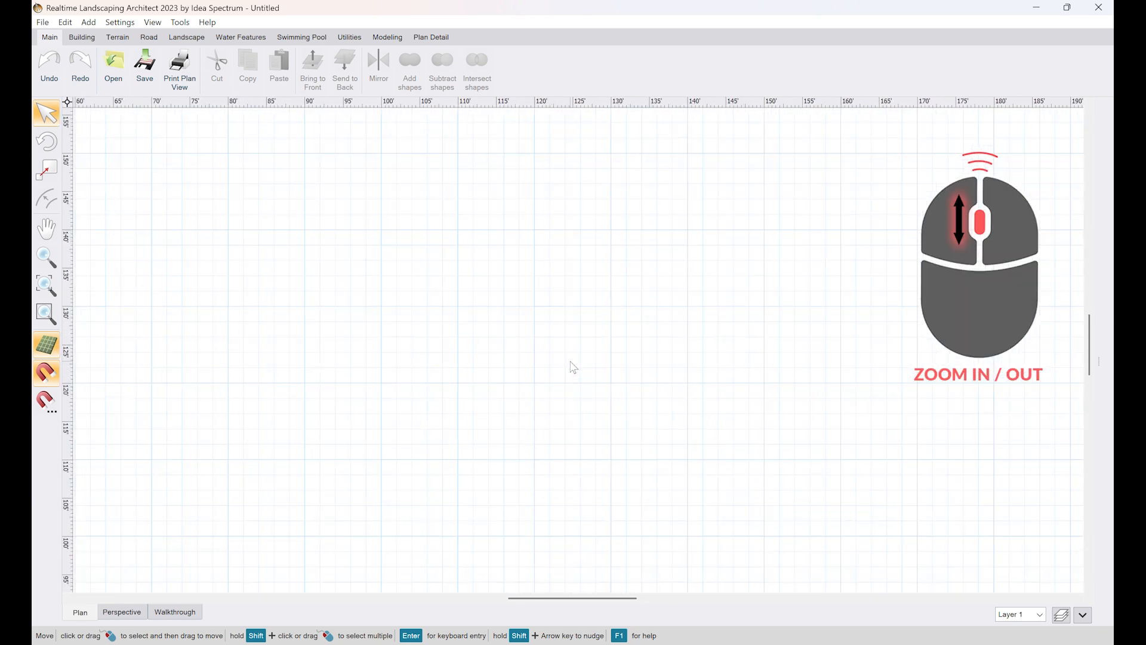
{"action": "scroll", "coordinate": [572, 366], "scroll_direction": "down", "scroll_amount": 3}
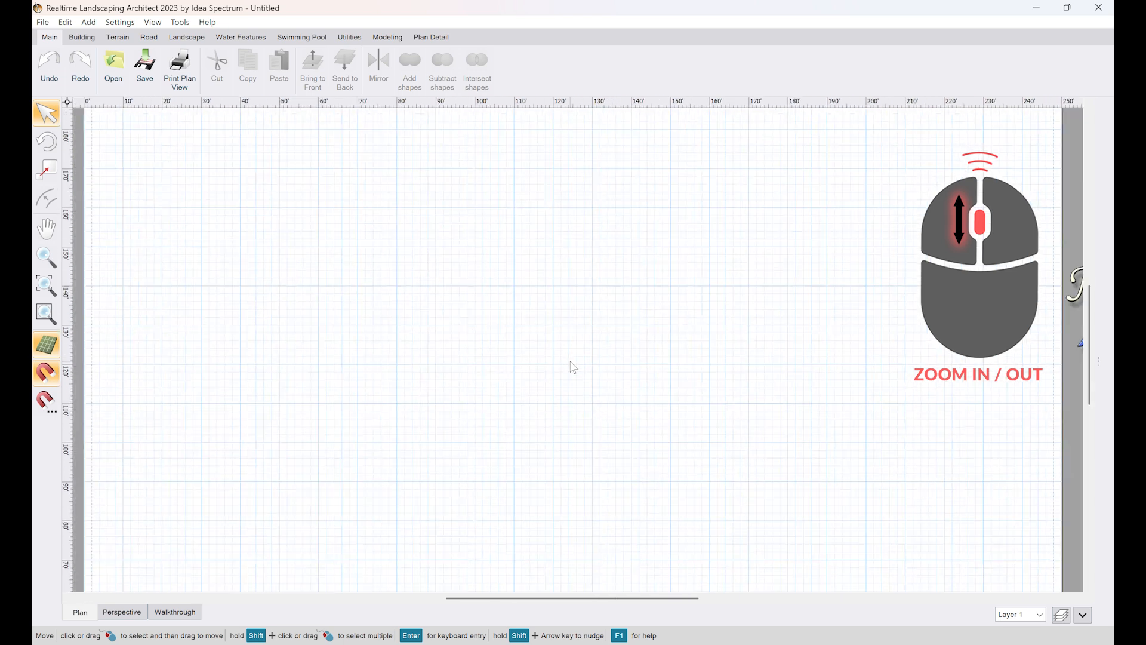
{"action": "scroll", "coordinate": [572, 366], "scroll_direction": "down", "scroll_amount": 2}
{"action": "scroll", "coordinate": [573, 366], "scroll_direction": "down", "scroll_amount": 1}
{"action": "scroll", "coordinate": [574, 367], "scroll_direction": "up", "scroll_amount": 6}
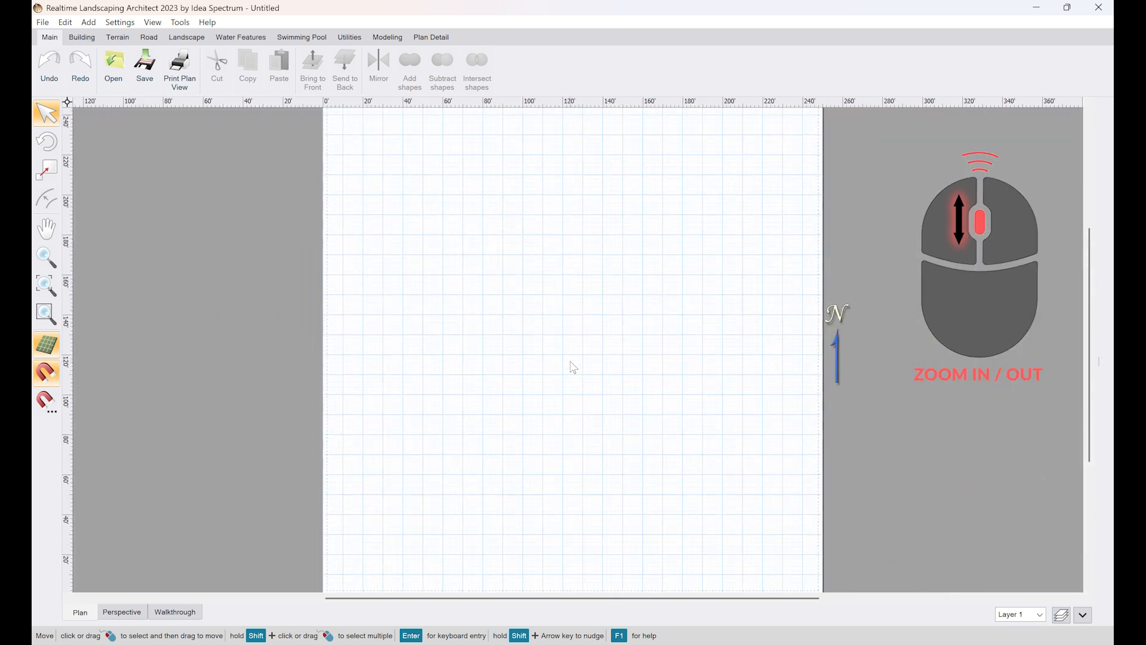
{"action": "scroll", "coordinate": [573, 367], "scroll_direction": "up", "scroll_amount": 3}
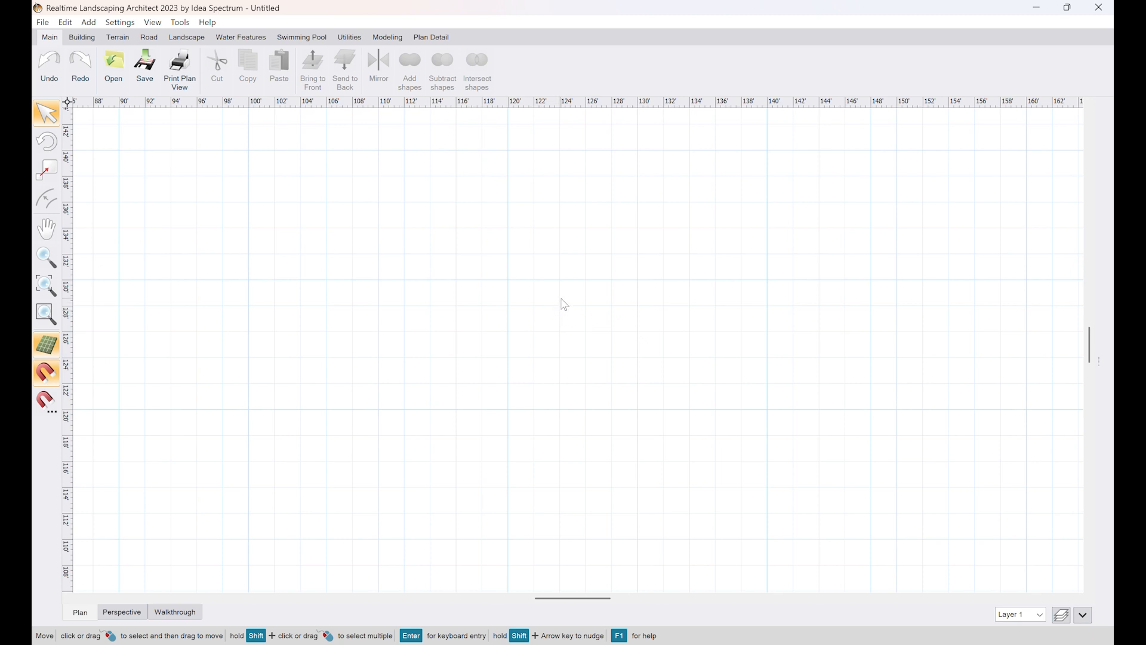
Step: Set the grid size to .5 feet in the snap and grid settings
{"action": "left_click", "coordinate": [119, 24]}
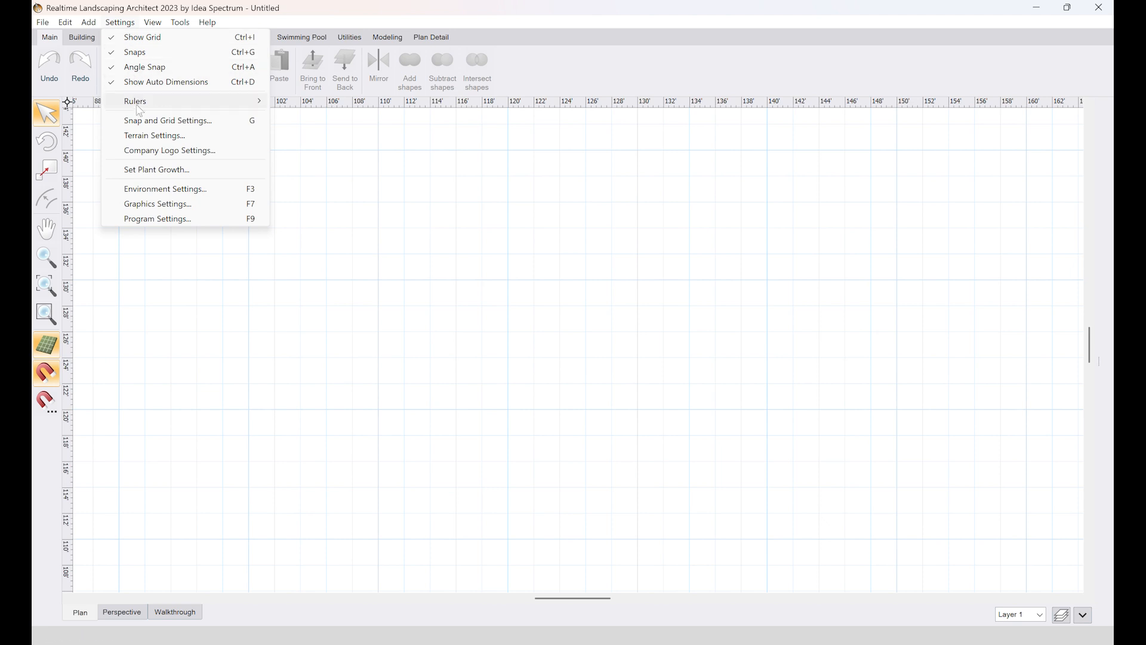
{"action": "left_click", "coordinate": [139, 121]}
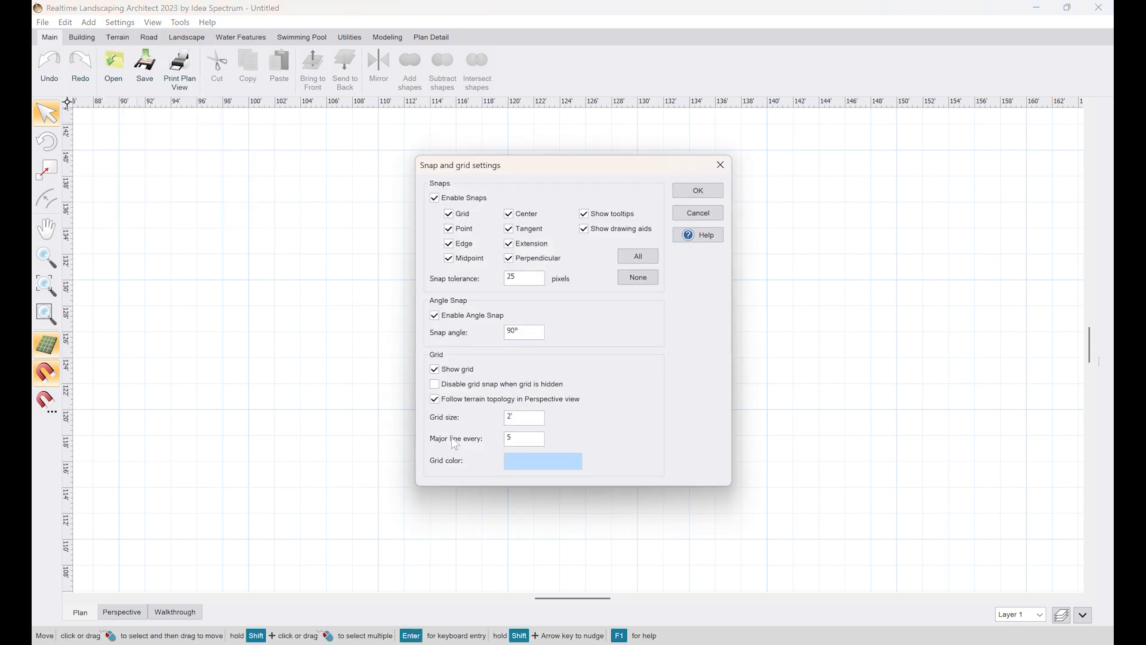
{"action": "left_click_drag", "start_coordinate": [519, 420], "coordinate": [505, 419]}
{"action": "type", "text": ".5"}
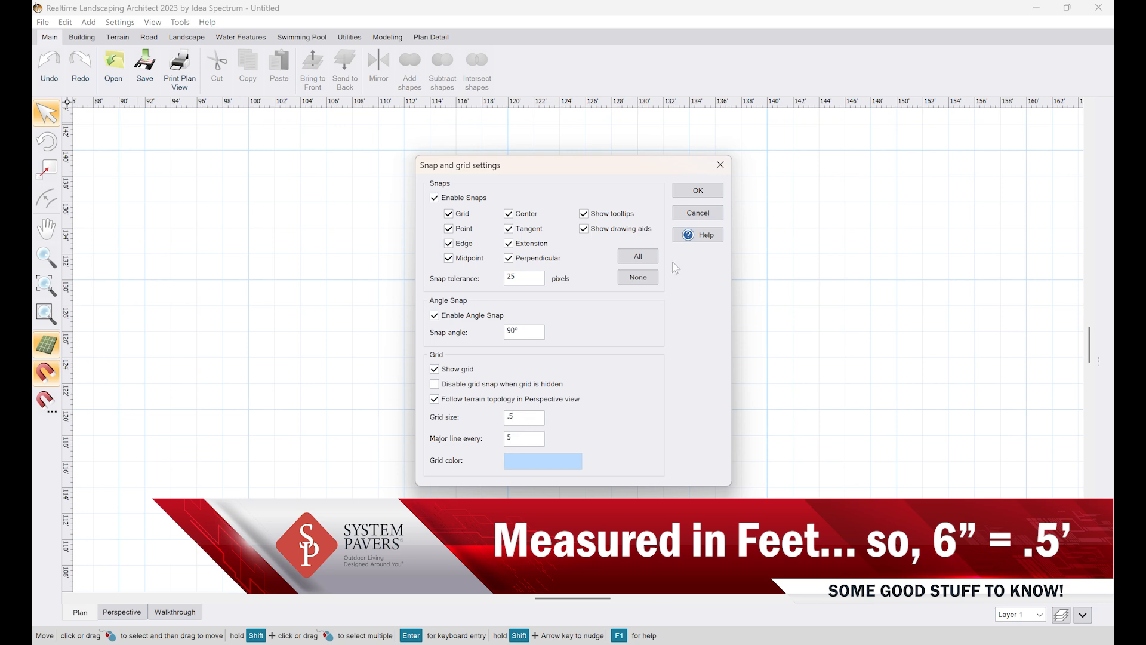
{"action": "left_click", "coordinate": [694, 195]}
Step: Examine the finer plan grid at different zoom levels, then hide it and show it again
{"action": "scroll", "coordinate": [523, 394], "scroll_direction": "up", "scroll_amount": 5}
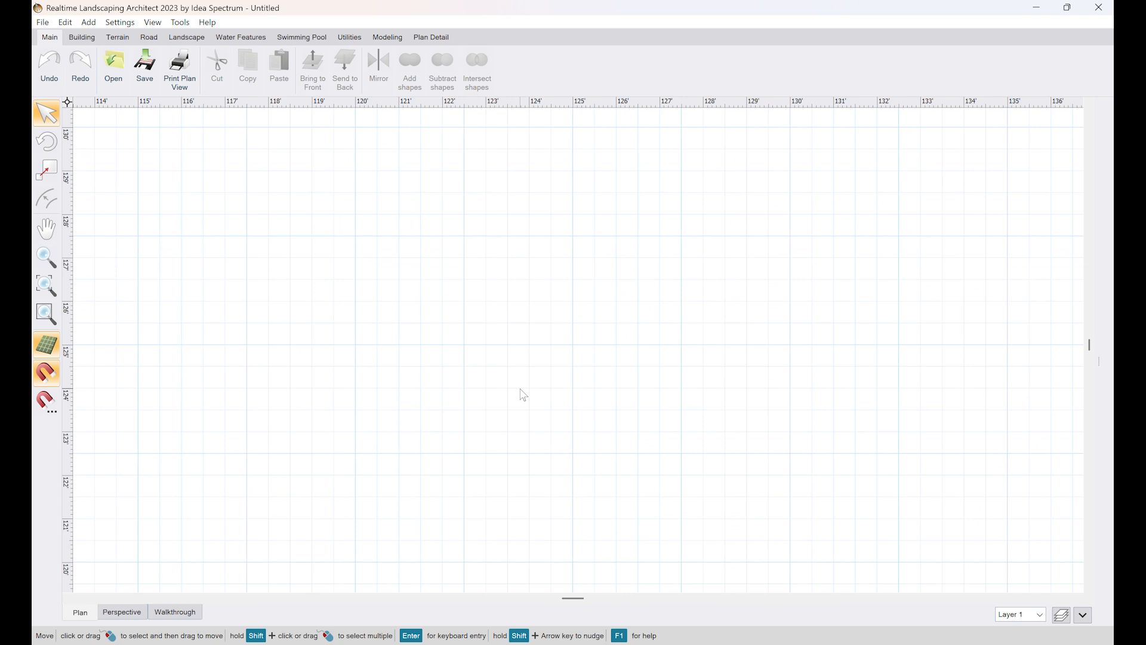
{"action": "scroll", "coordinate": [523, 396], "scroll_direction": "down", "scroll_amount": 5}
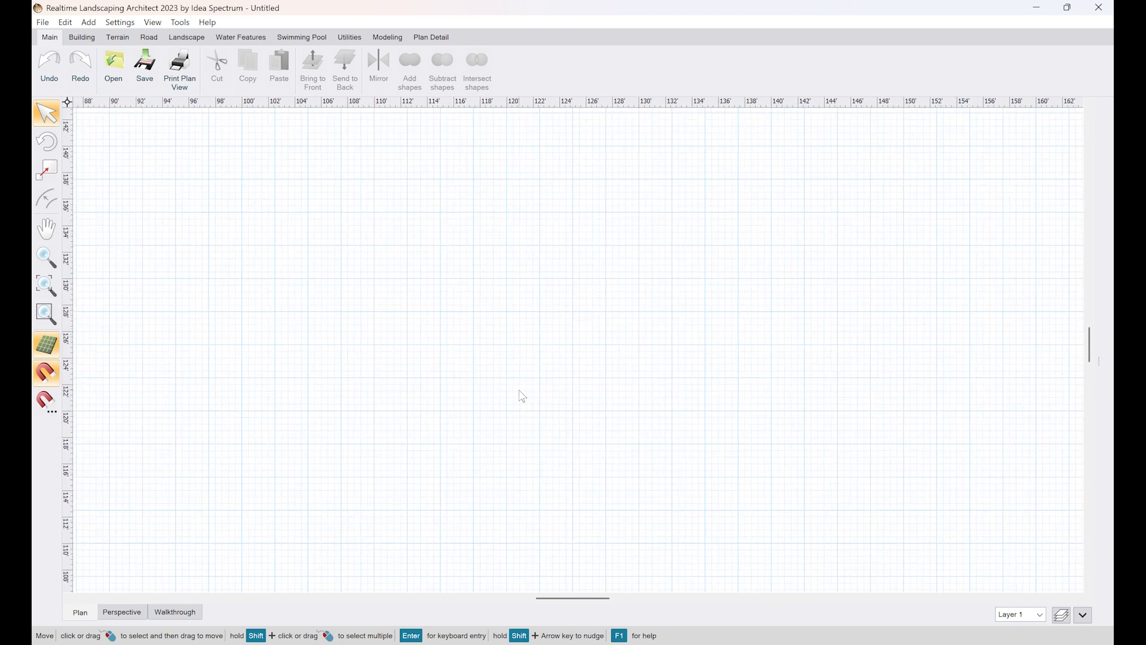
{"action": "scroll", "coordinate": [522, 396], "scroll_direction": "up", "scroll_amount": 2}
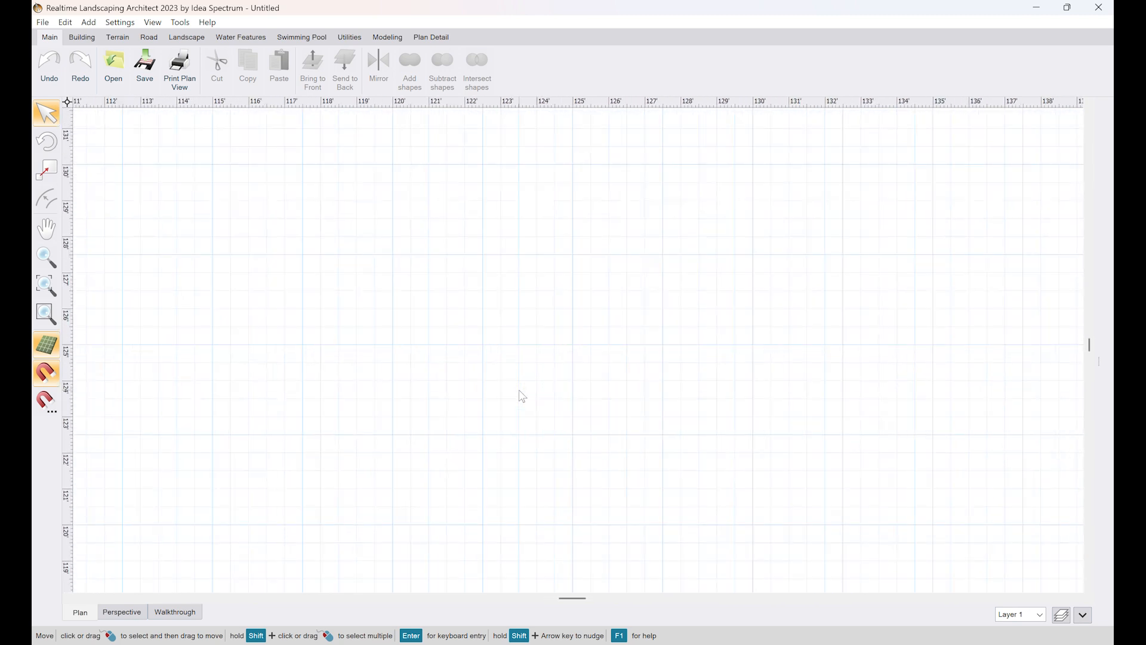
{"action": "scroll", "coordinate": [522, 396], "scroll_direction": "down", "scroll_amount": 2}
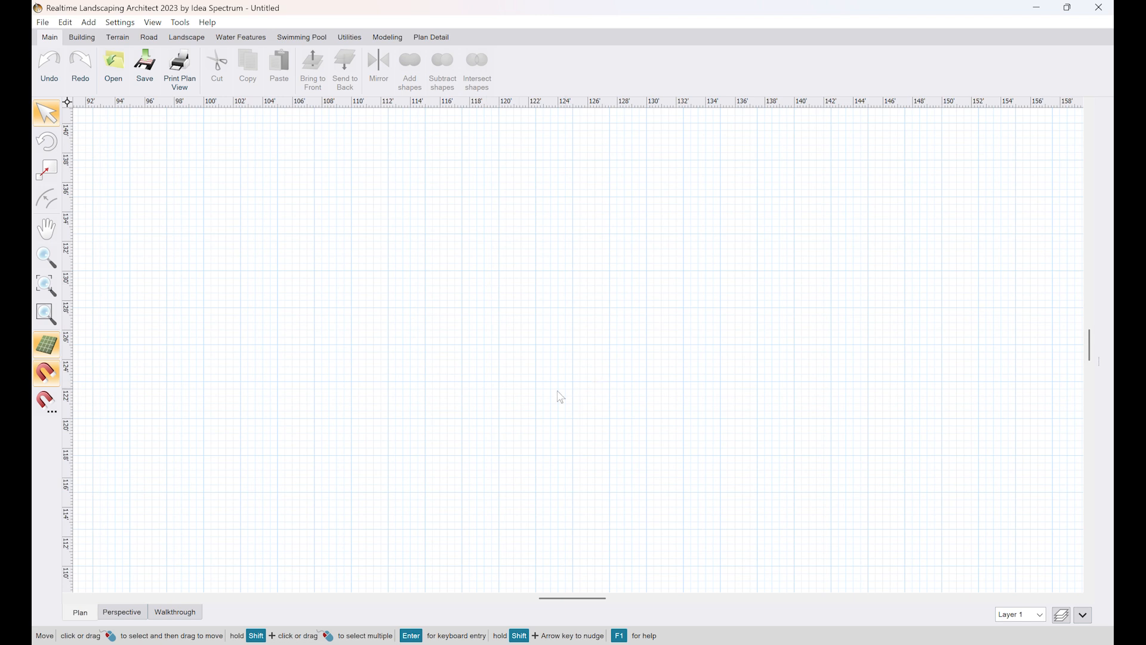
{"action": "left_click", "coordinate": [47, 345]}
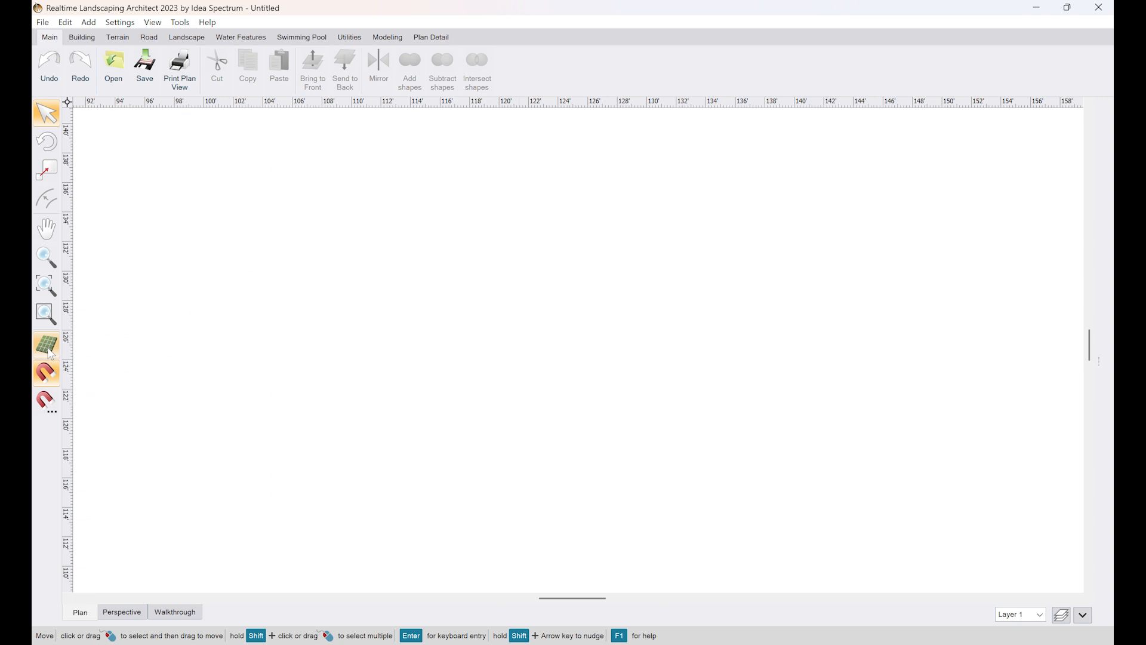
{"action": "left_click", "coordinate": [47, 346]}
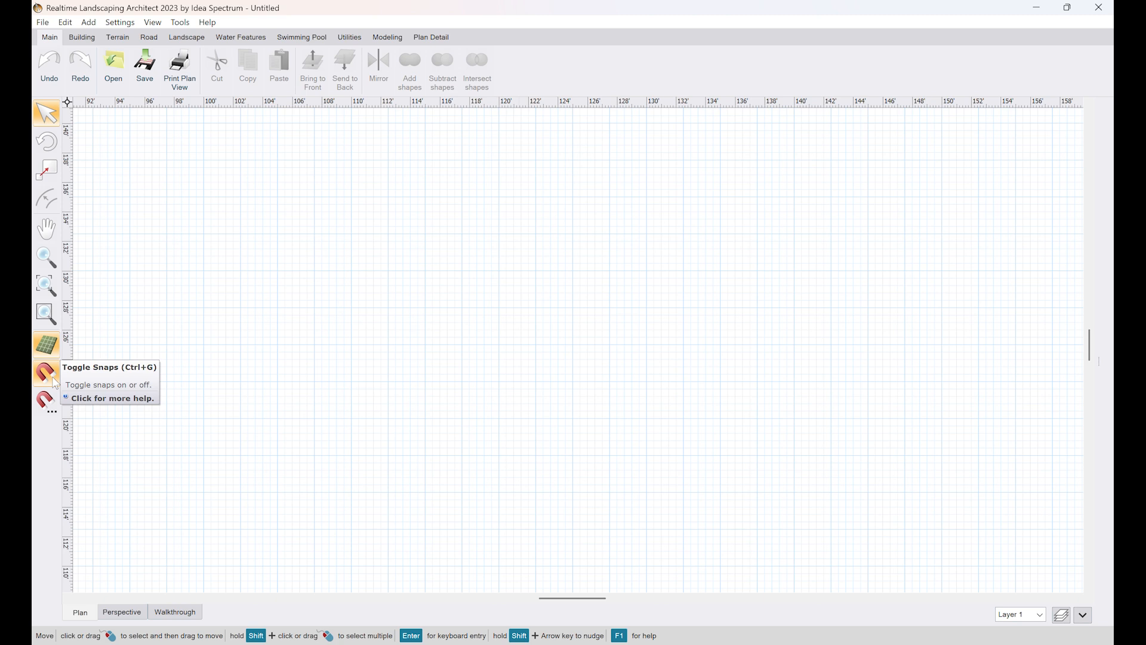
Step: Draw the first three walls of the house outline with snaps on: 20' to the right, 5' down and 25' to the right
{"action": "scroll", "coordinate": [492, 369], "scroll_direction": "up", "scroll_amount": 3}
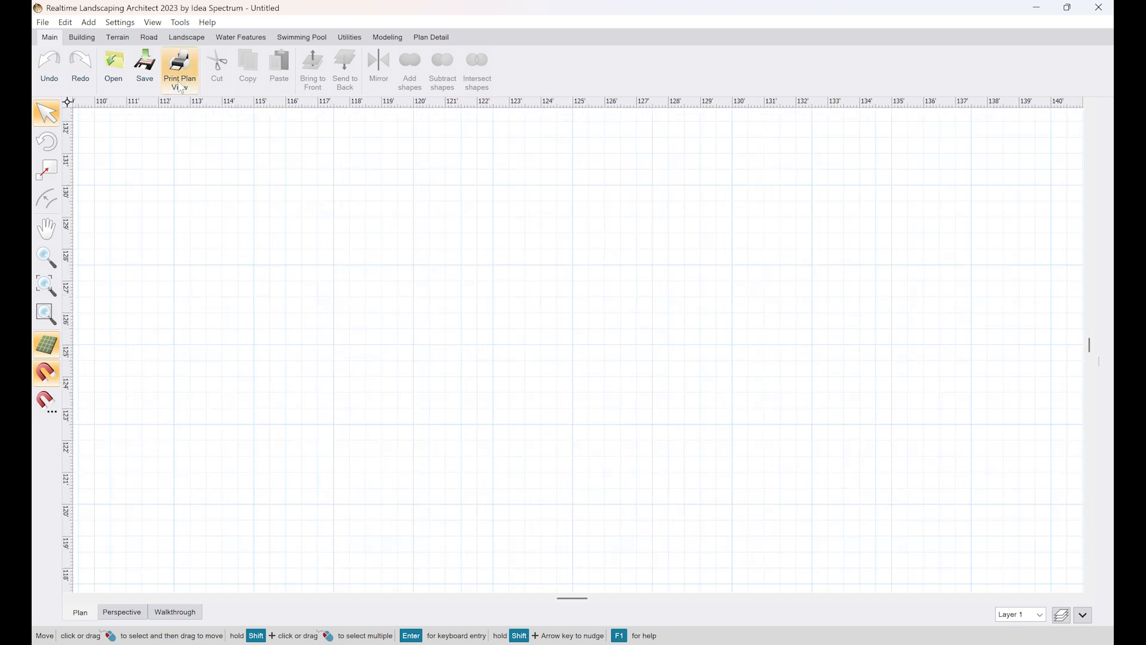
{"action": "left_click", "coordinate": [82, 38]}
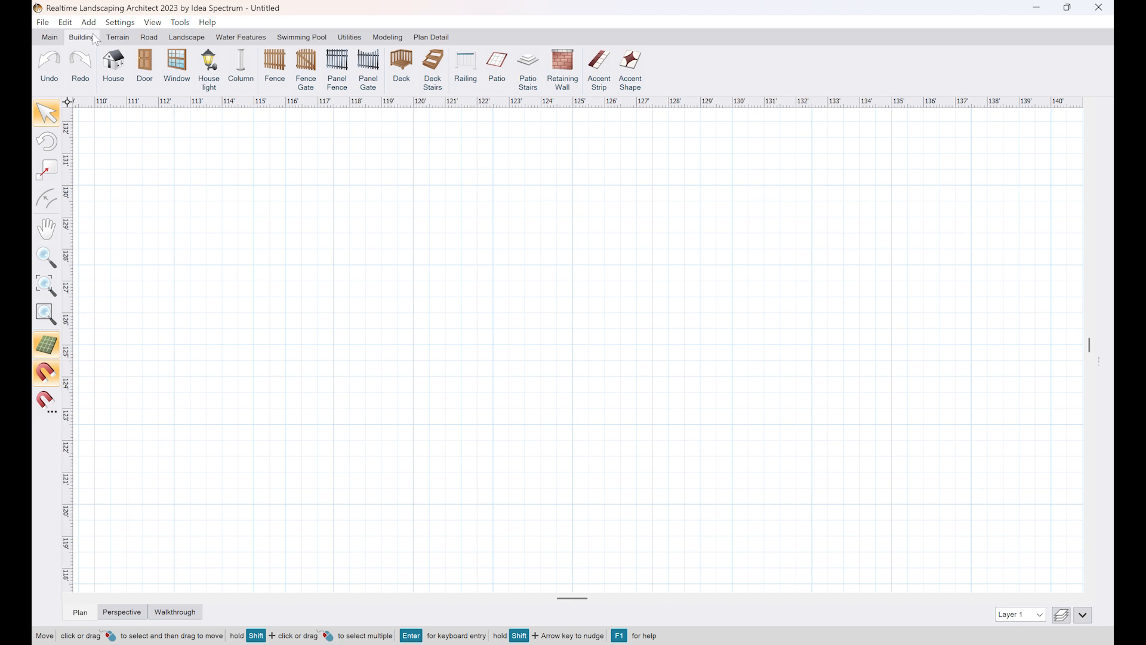
{"action": "left_click", "coordinate": [113, 64]}
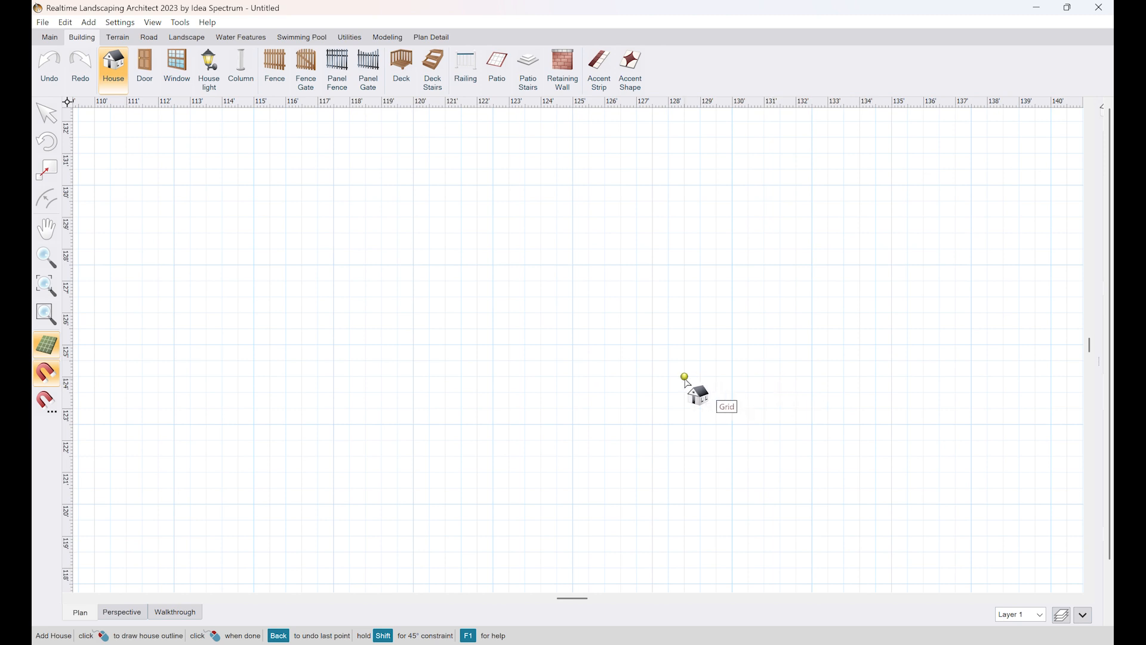
{"action": "left_click", "coordinate": [47, 373]}
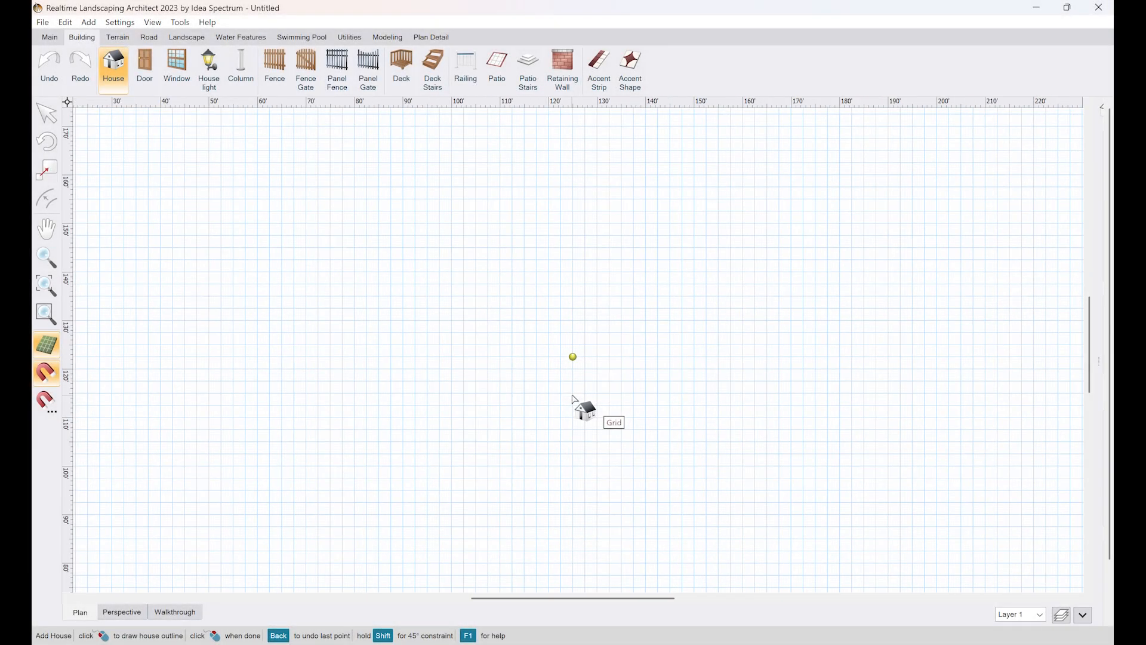
{"action": "scroll", "coordinate": [572, 395], "scroll_direction": "up", "scroll_amount": 2}
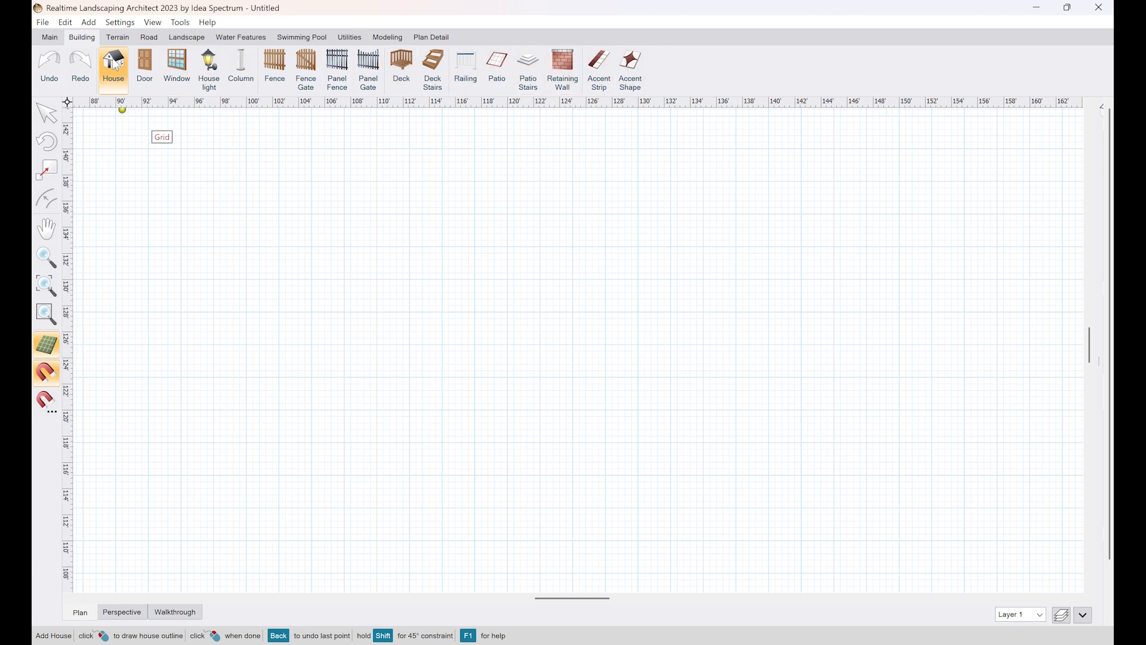
{"action": "scroll", "coordinate": [461, 278], "scroll_direction": "down", "scroll_amount": 5}
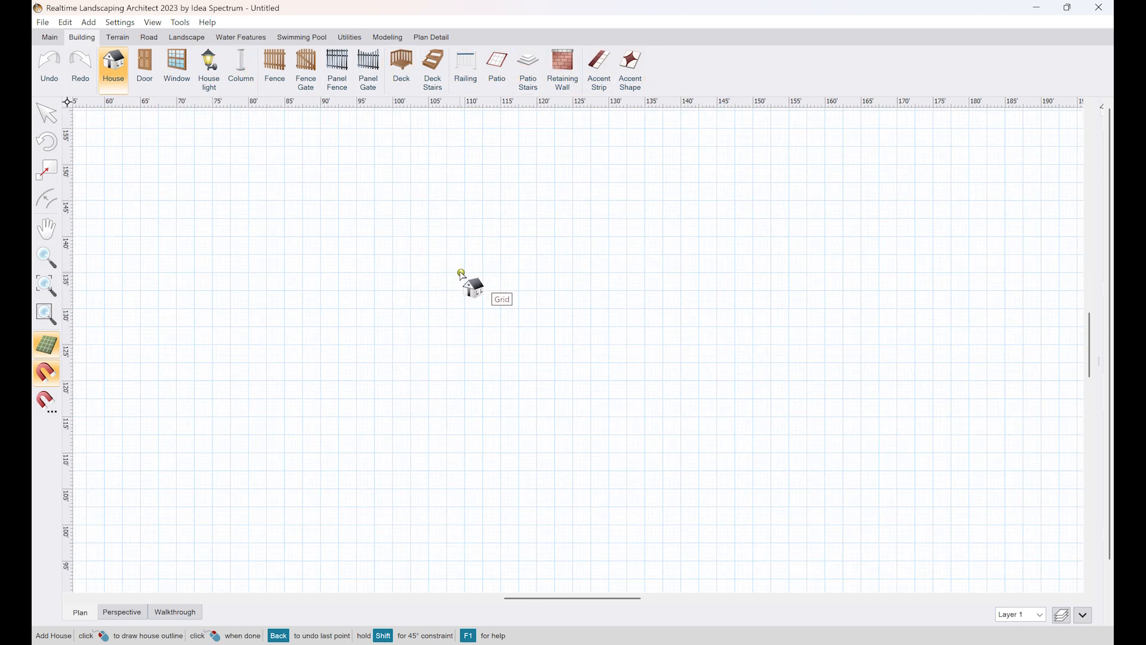
{"action": "scroll", "coordinate": [555, 337], "scroll_direction": "up", "scroll_amount": 5}
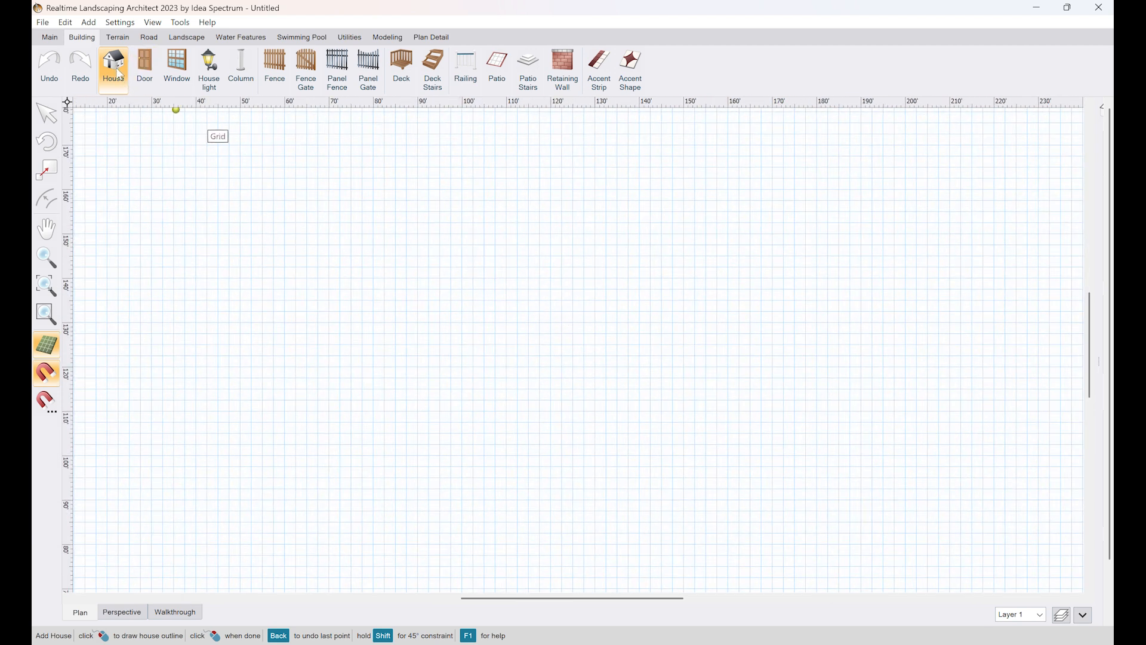
{"action": "scroll", "coordinate": [396, 220], "scroll_direction": "up", "scroll_amount": 3}
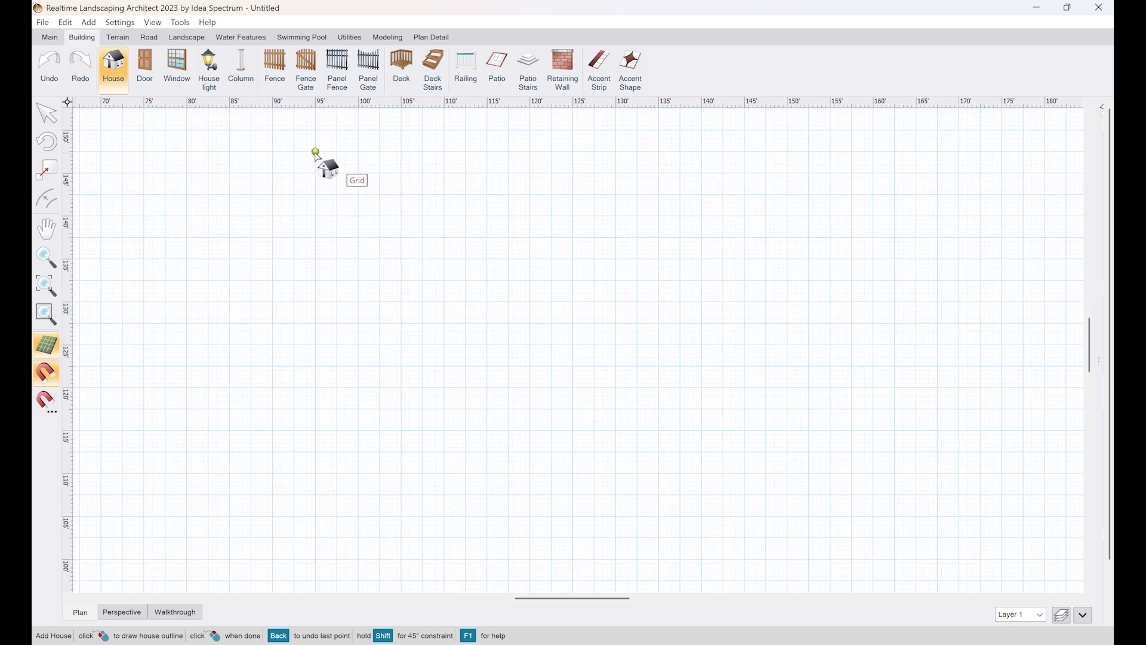
{"action": "scroll", "coordinate": [316, 153], "scroll_direction": "up", "scroll_amount": 2}
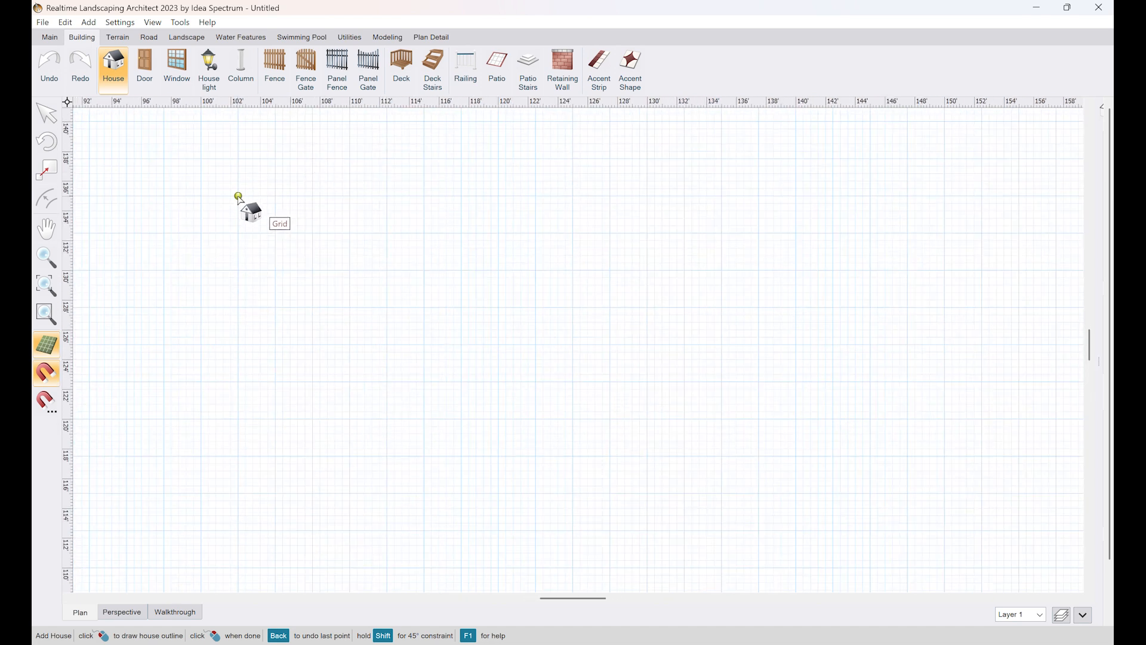
{"action": "left_click", "coordinate": [238, 196]}
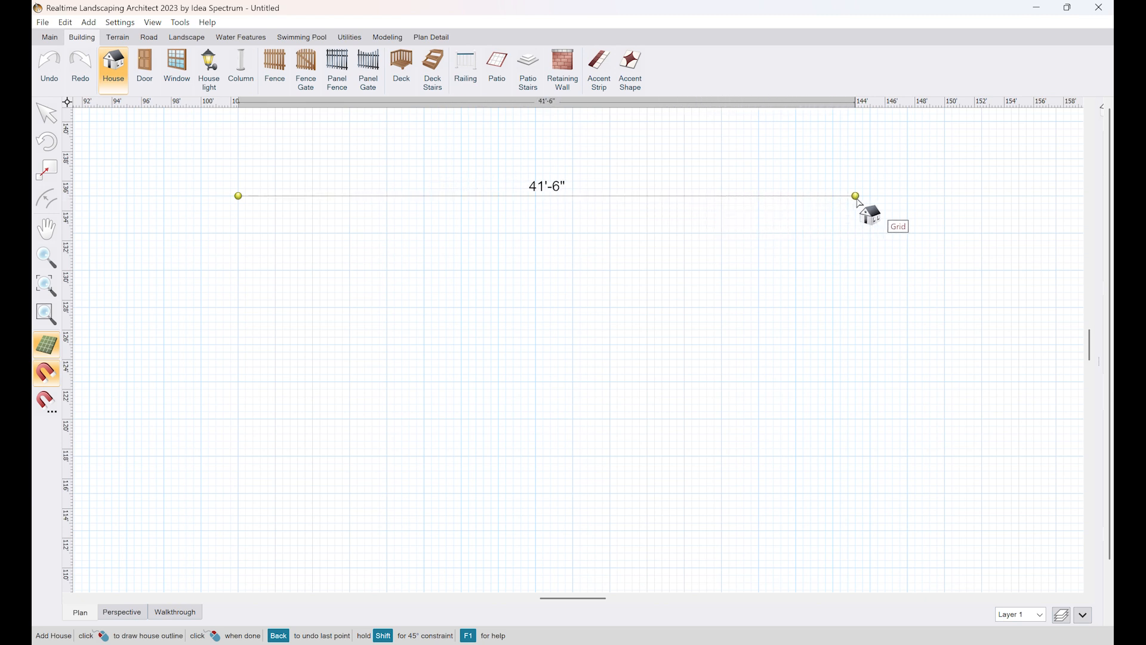
{"action": "left_click", "coordinate": [536, 196]}
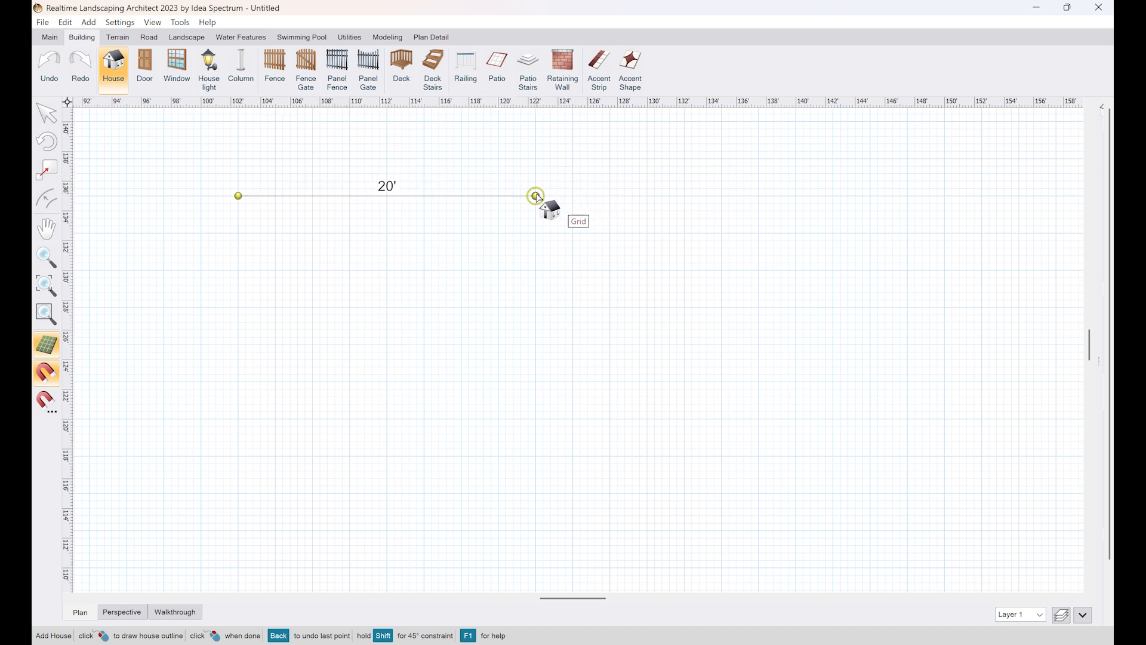
{"action": "left_click", "coordinate": [536, 270]}
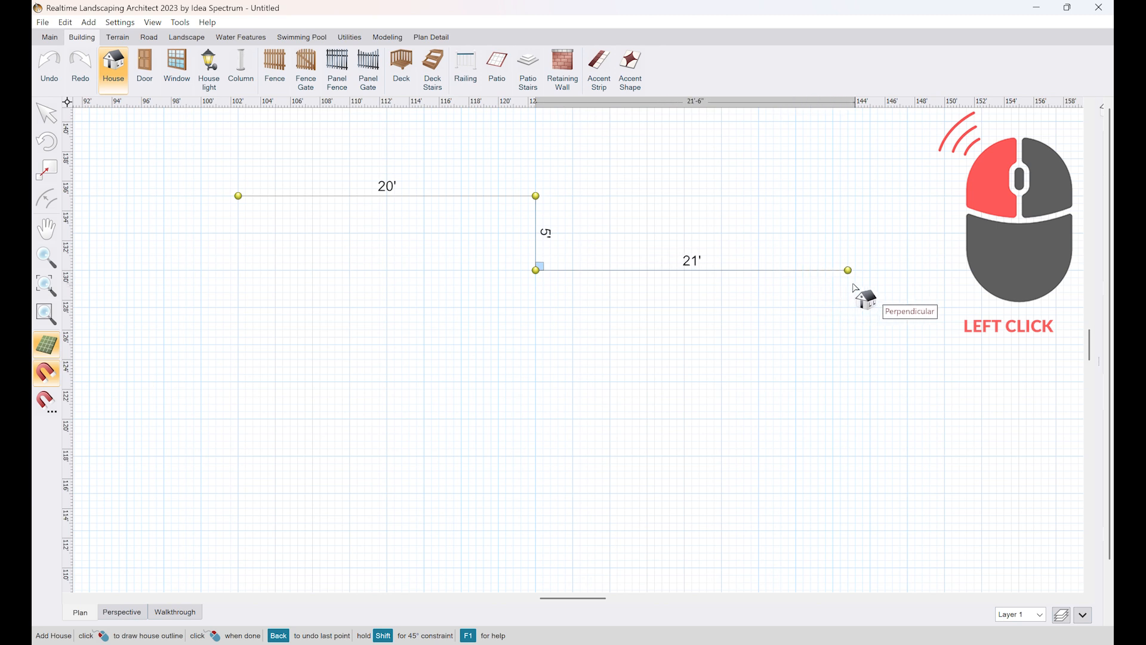
{"action": "left_click", "coordinate": [907, 271]}
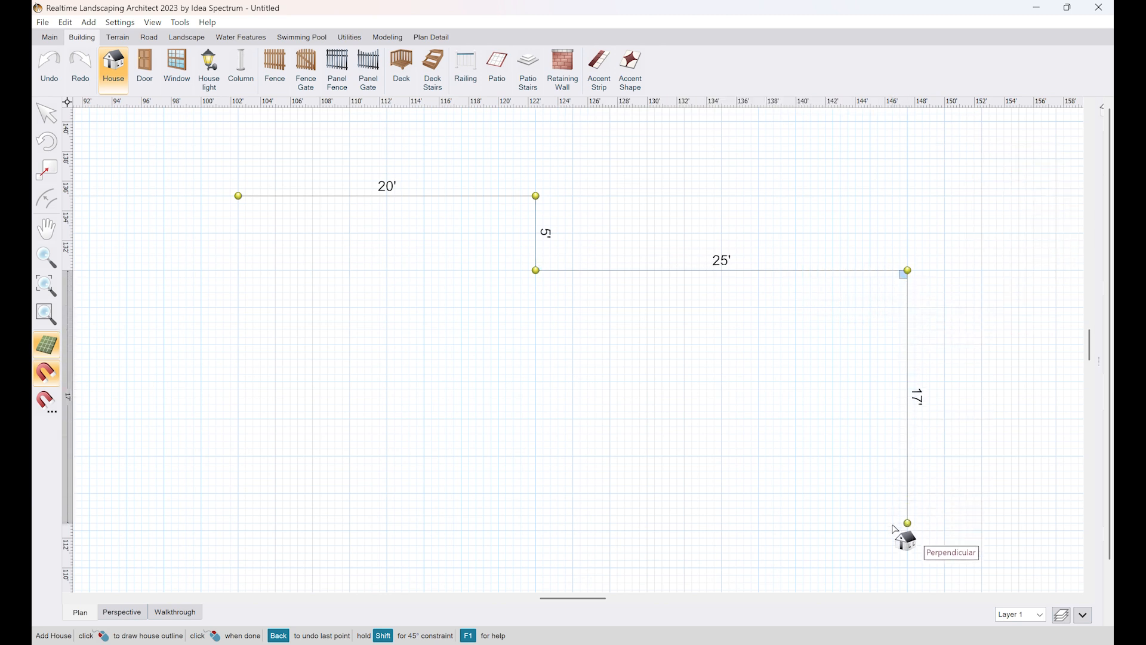
Step: Continue the house outline with walls running 30' down, 20' to the left and 7'-6" up
{"action": "scroll", "coordinate": [895, 552], "scroll_direction": "down", "scroll_amount": 3}
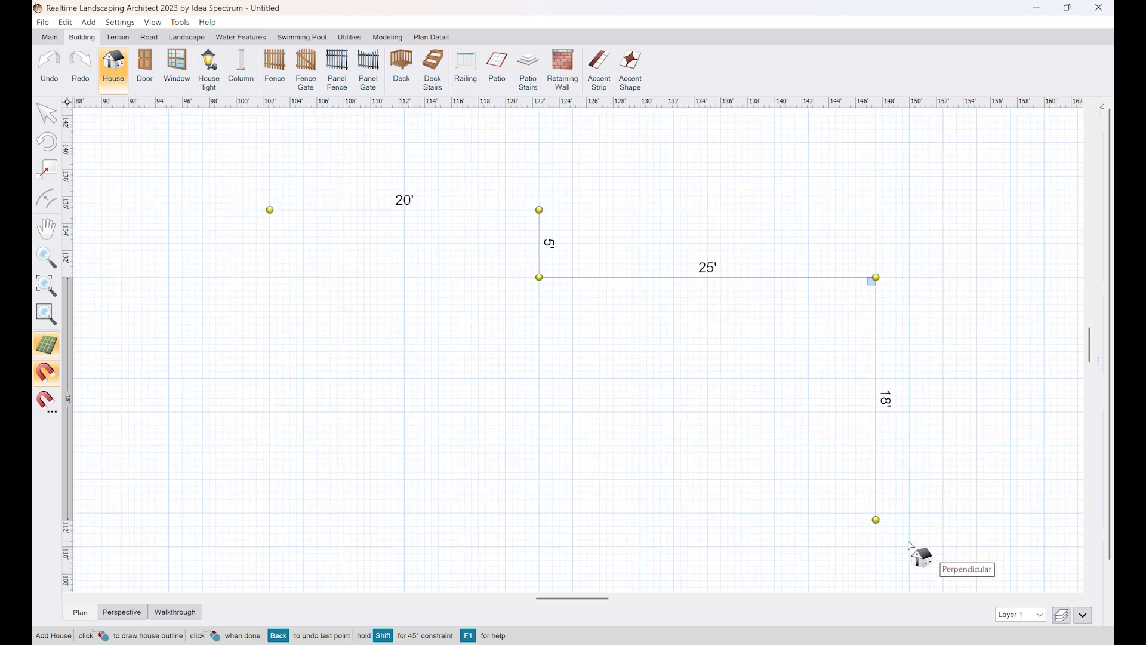
{"action": "scroll", "coordinate": [909, 544], "scroll_direction": "down", "scroll_amount": 1}
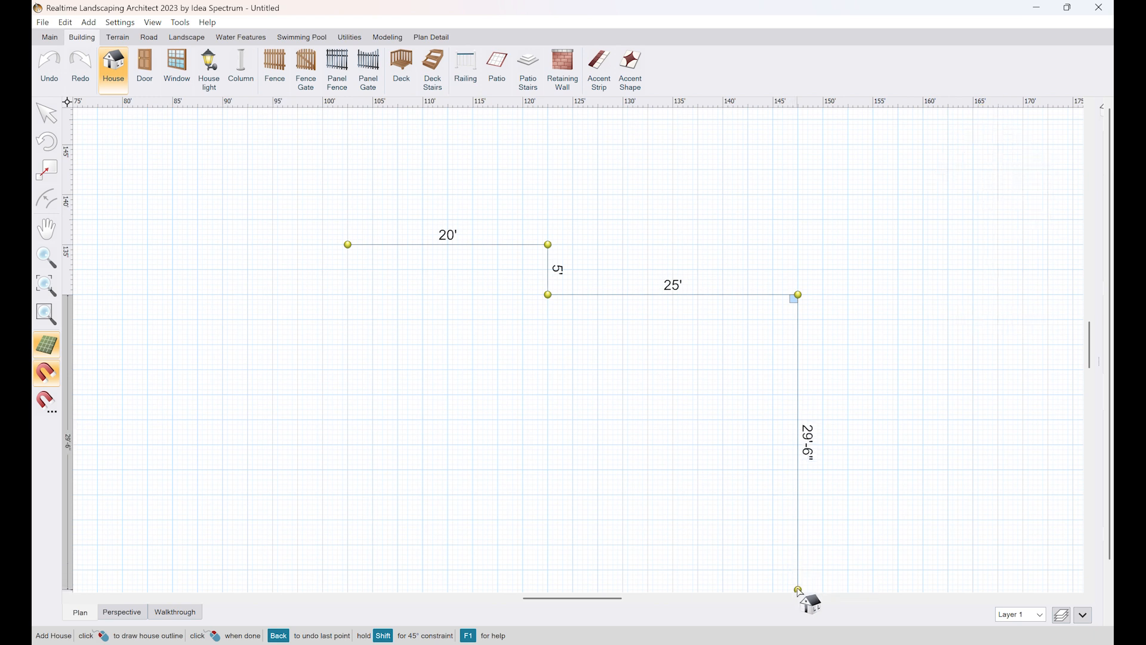
{"action": "scroll", "coordinate": [798, 590], "scroll_direction": "down", "scroll_amount": 1}
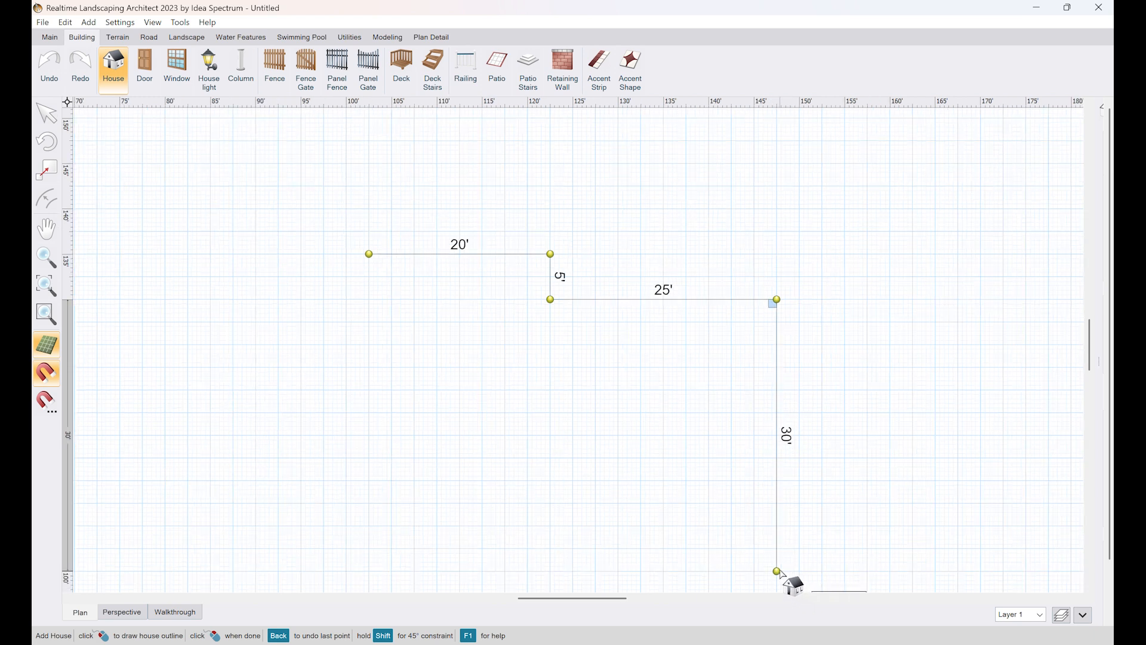
{"action": "left_click", "coordinate": [777, 572]}
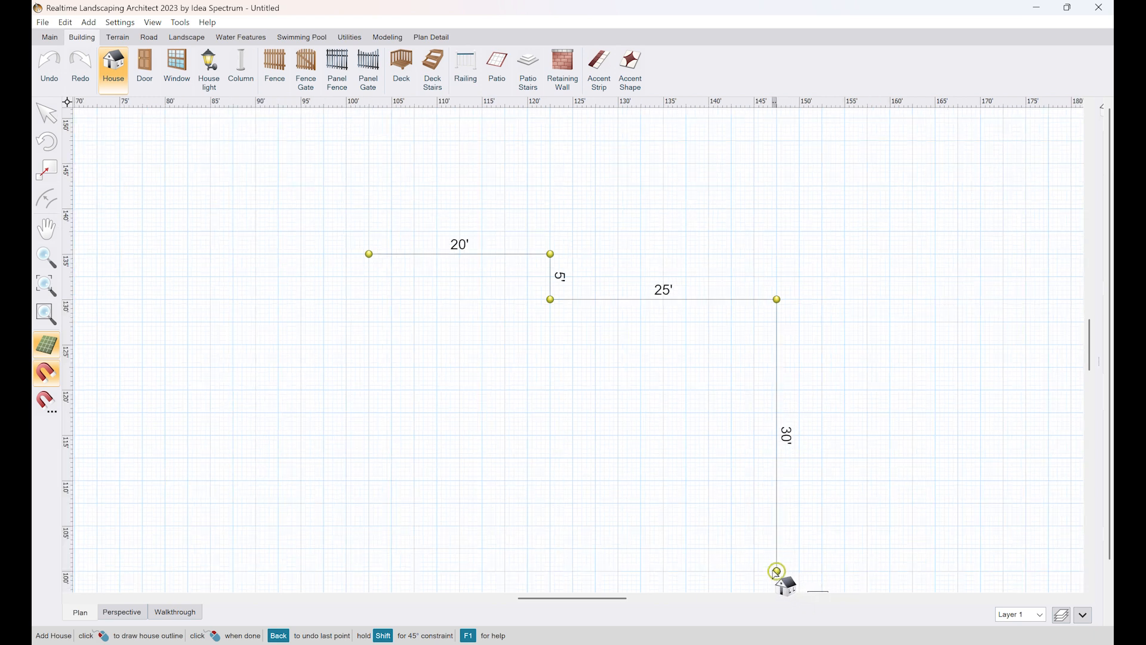
{"action": "left_click", "coordinate": [595, 572]}
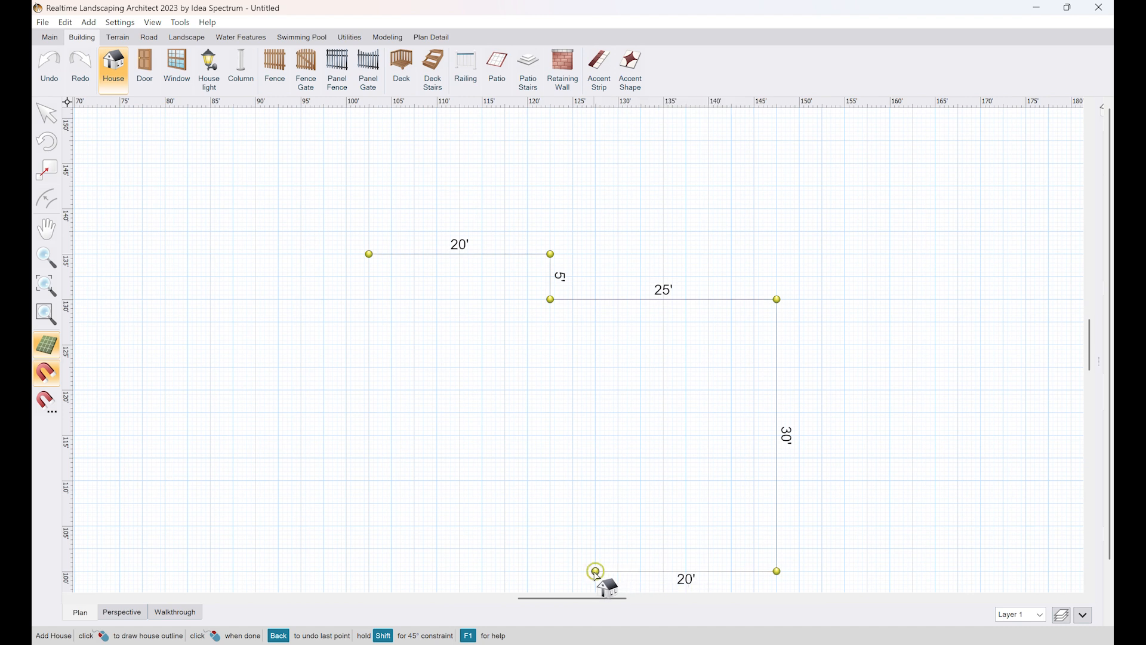
{"action": "left_click", "coordinate": [596, 504]}
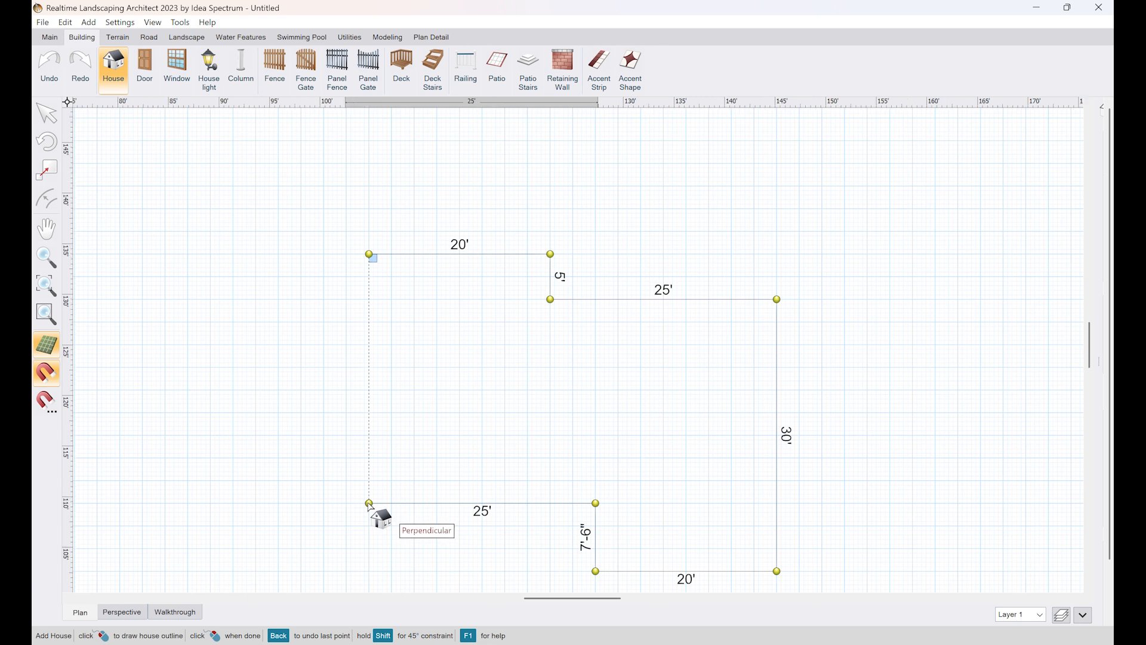
Step: Draw a 25' wall to the left, aligned below the first corner, and close the house outline at its starting point
{"action": "scroll", "coordinate": [369, 504], "scroll_direction": "up", "scroll_amount": 1}
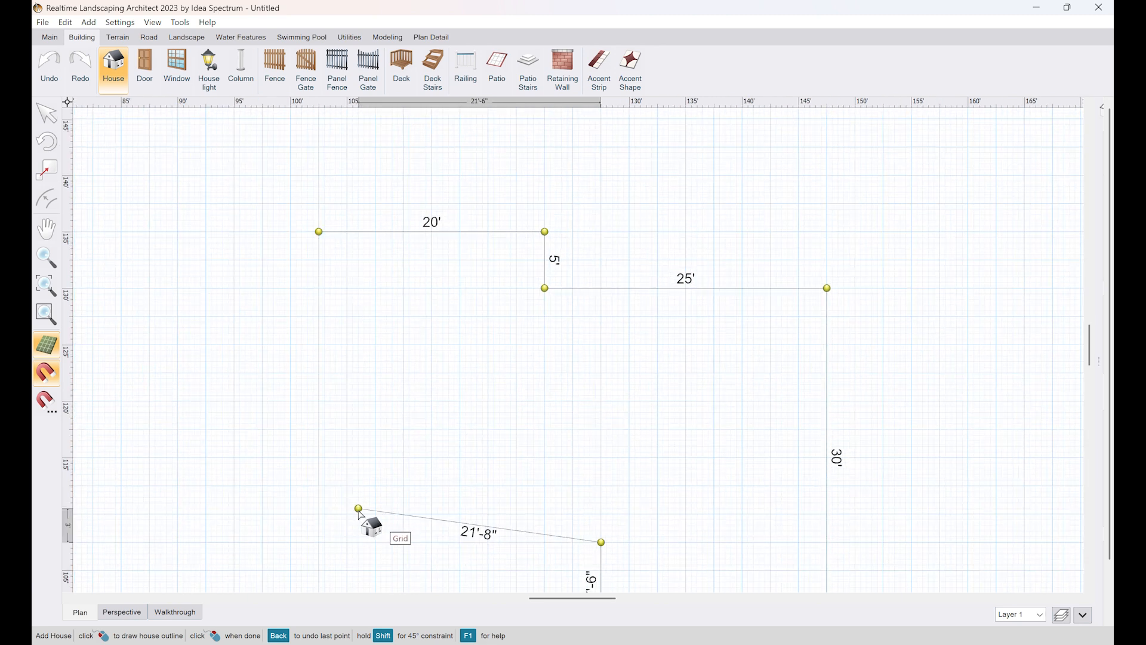
{"action": "left_click", "coordinate": [319, 542]}
{"action": "left_click", "coordinate": [319, 232]}
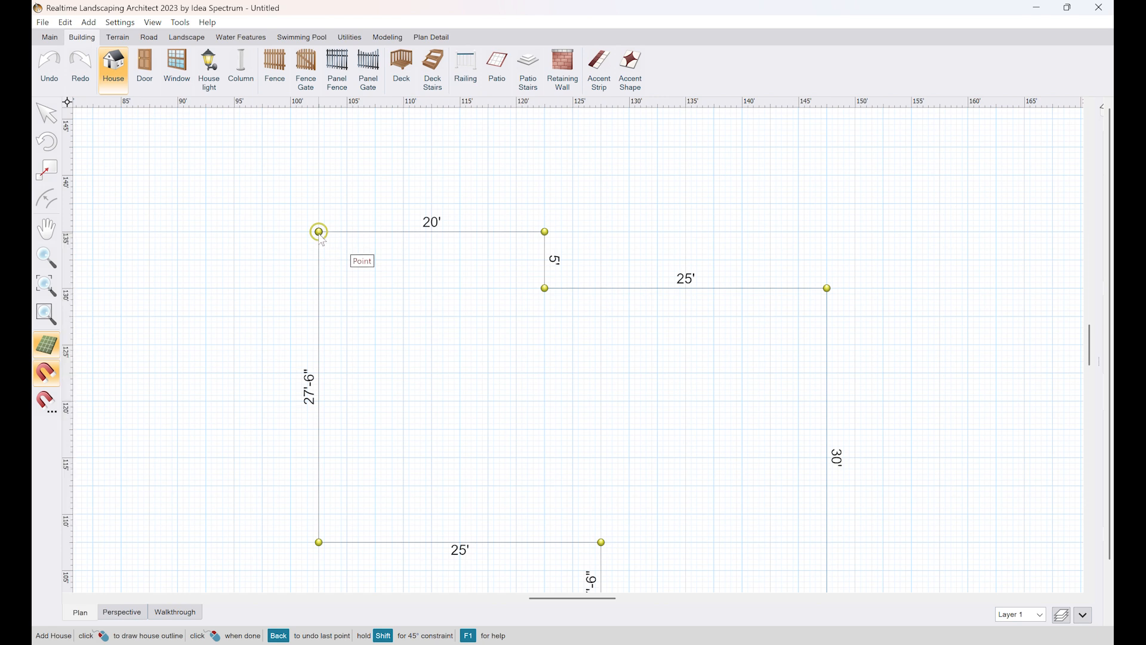
{"action": "left_click", "coordinate": [319, 232]}
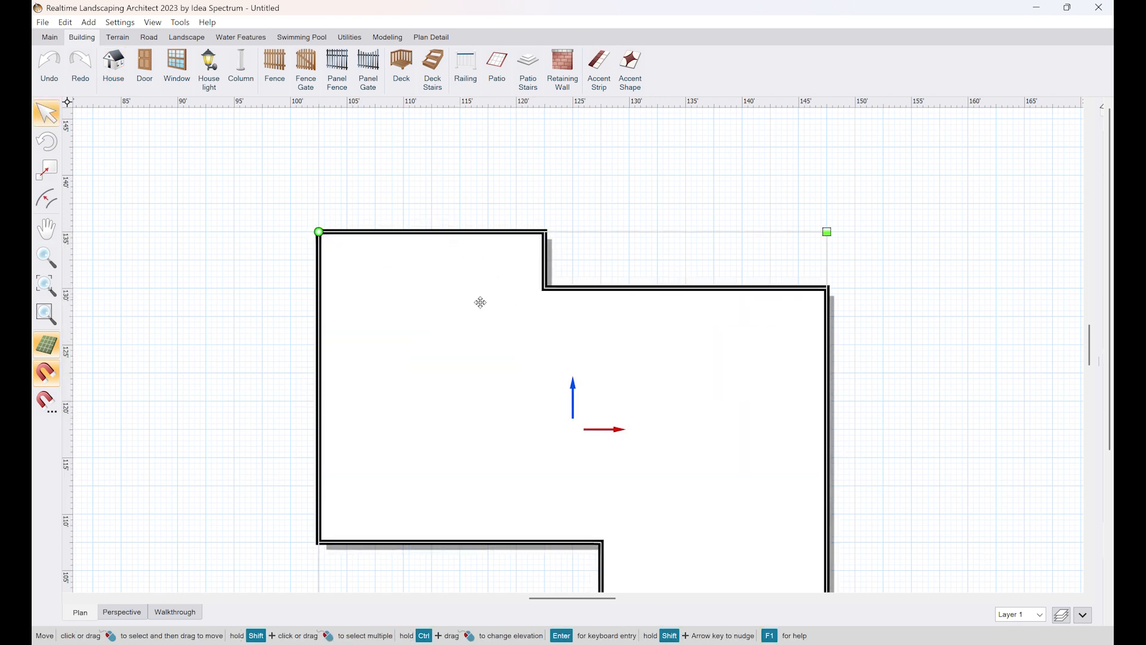
Step: Examine the finished house outline in plan, from the whole site down to the wall thickness at the corners
{"action": "scroll", "coordinate": [689, 438], "scroll_direction": "down", "scroll_amount": 1}
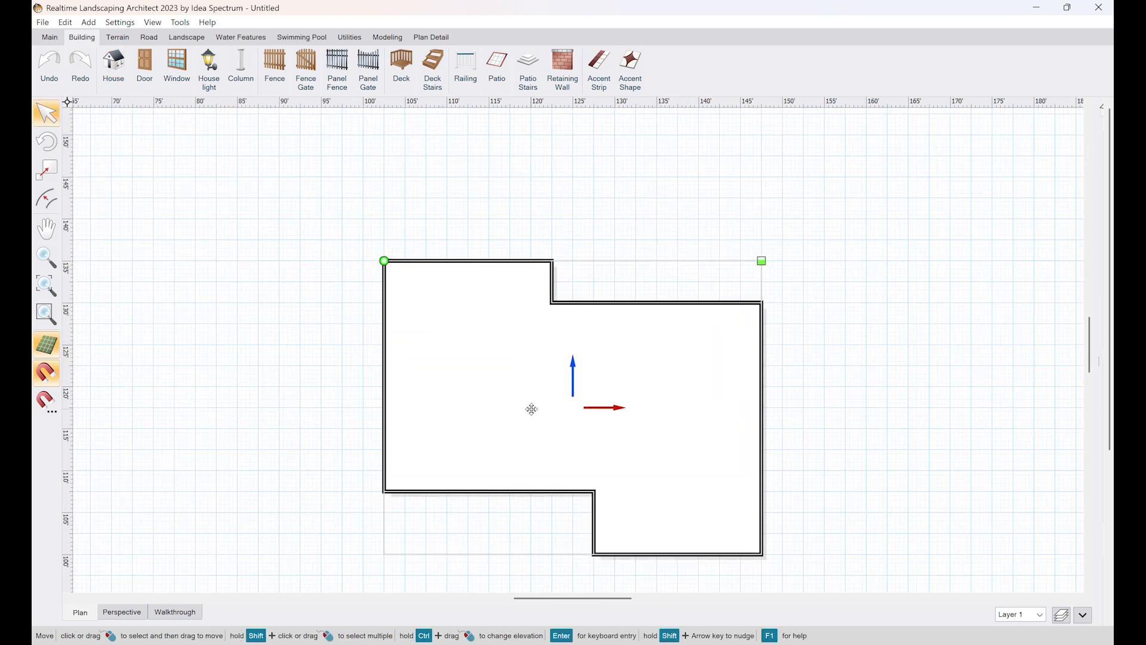
{"action": "scroll", "coordinate": [531, 409], "scroll_direction": "up", "scroll_amount": 1}
{"action": "middle_click_drag", "start_coordinate": [579, 432], "coordinate": [544, 401]}
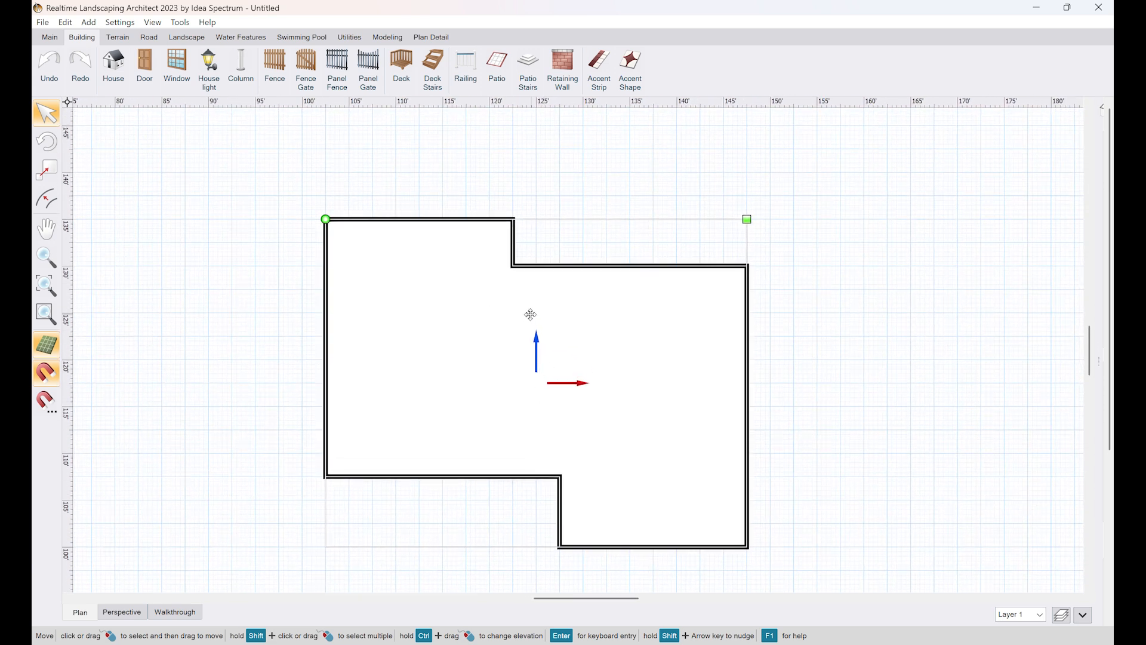
{"action": "scroll", "coordinate": [582, 221], "scroll_direction": "down", "scroll_amount": 6}
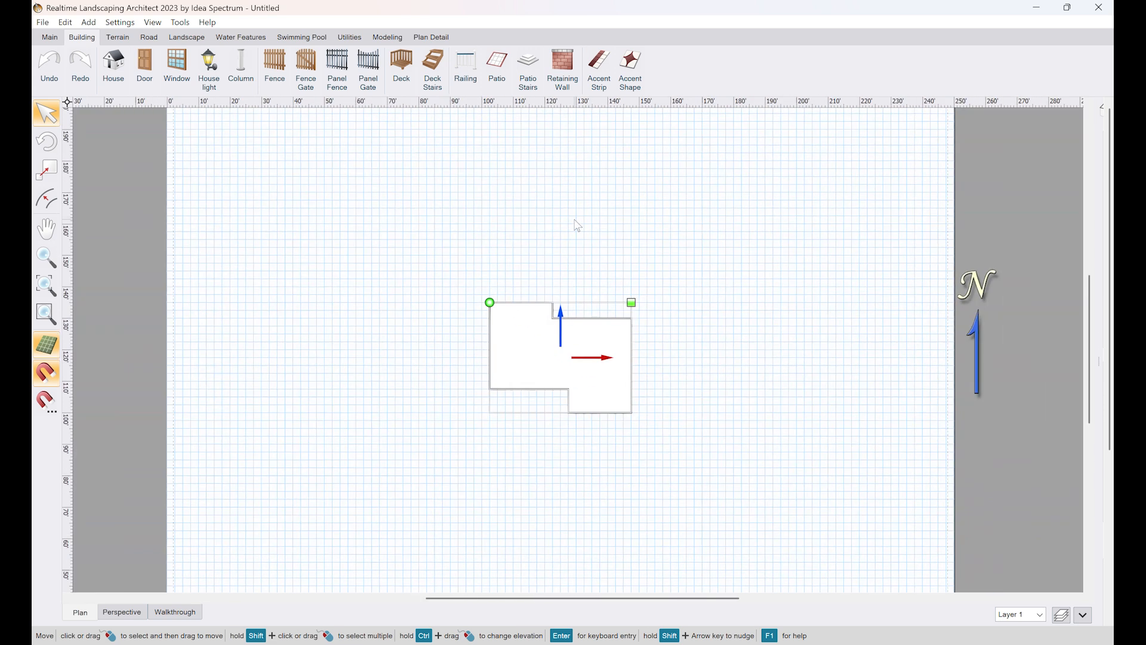
{"action": "scroll", "coordinate": [576, 245], "scroll_direction": "up", "scroll_amount": 5}
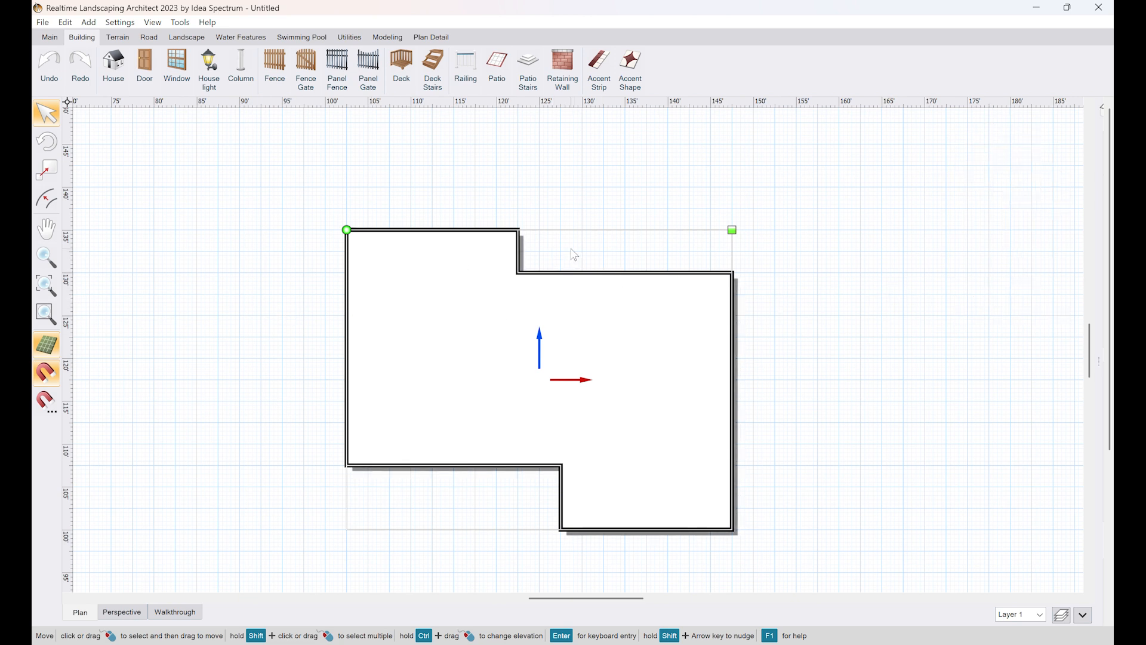
{"action": "middle_click_drag", "start_coordinate": [574, 254], "coordinate": [223, 257]}
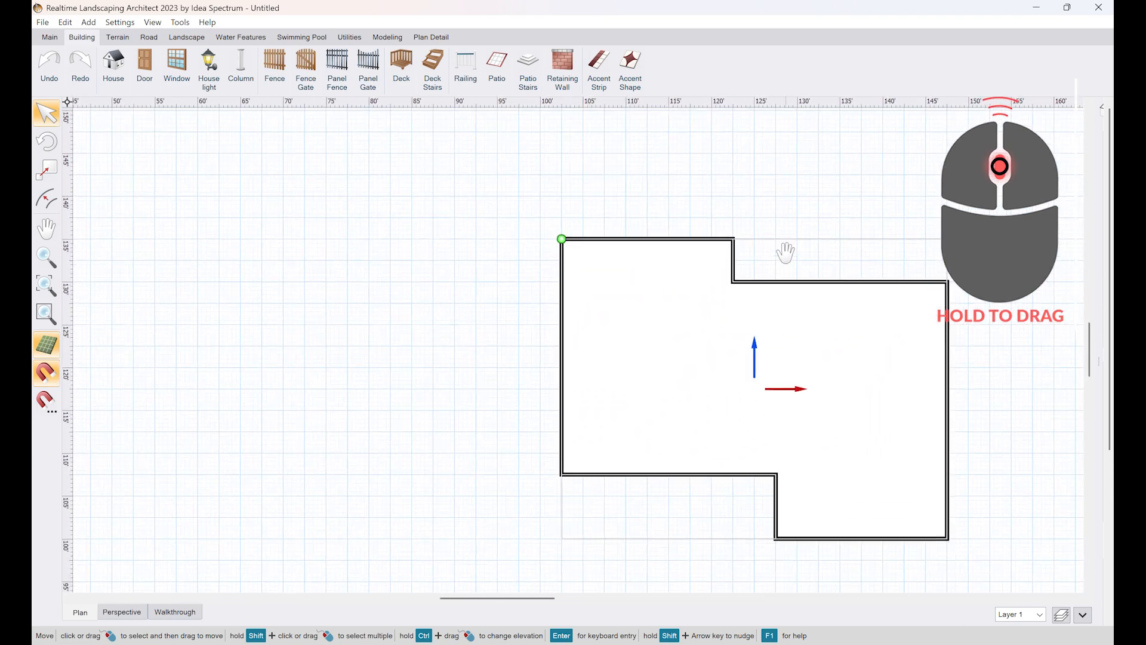
{"action": "middle_click_drag", "start_coordinate": [230, 248], "coordinate": [255, 355]}
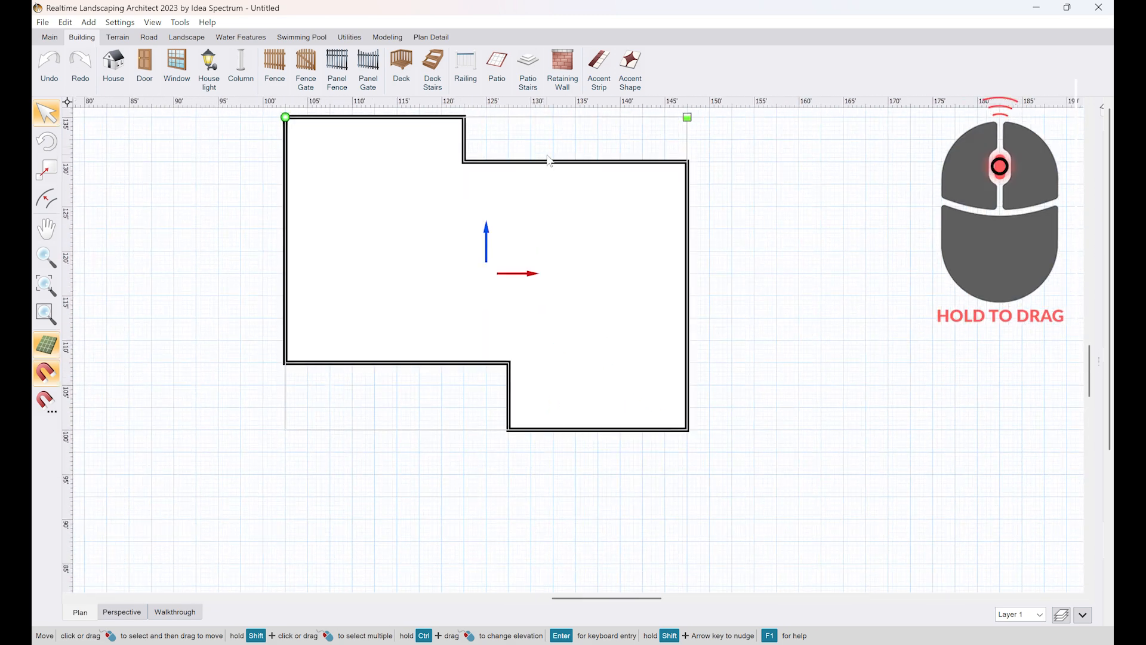
{"action": "scroll", "coordinate": [359, 347], "scroll_direction": "up", "scroll_amount": 3}
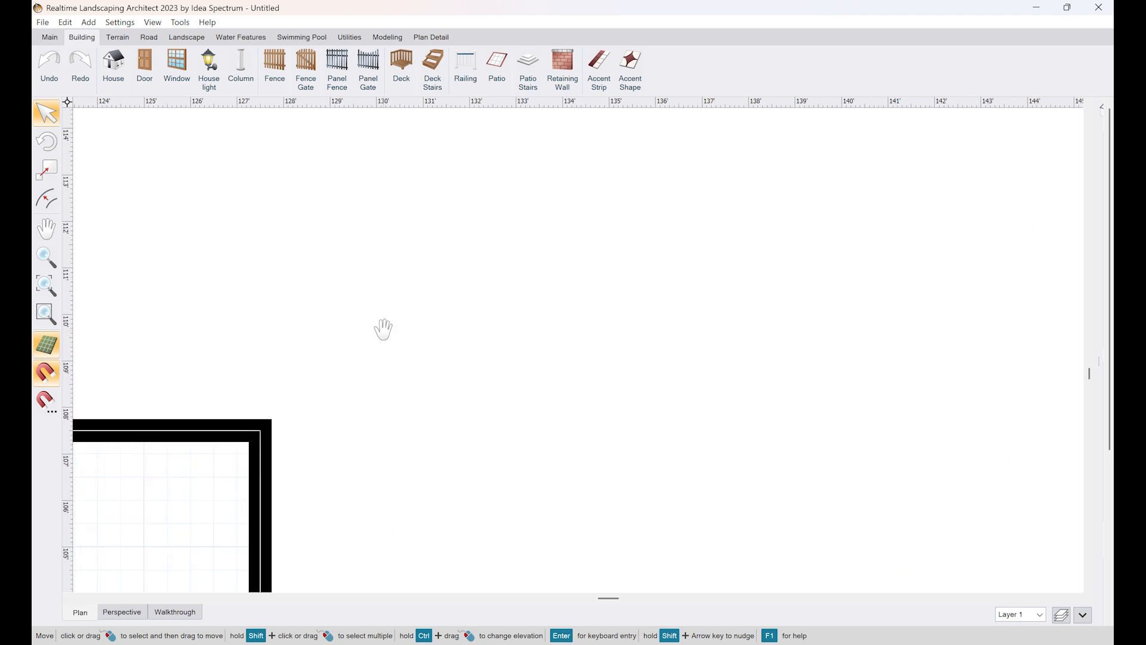
{"action": "left_click_drag", "start_coordinate": [383, 329], "coordinate": [991, 244]}
{"action": "mouse_move", "coordinate": [217, 346]}
{"action": "left_mouse_down"}
{"action": "mouse_move", "coordinate": [688, 266]}
{"action": "mouse_move", "coordinate": [442, 371]}
{"action": "left_mouse_up"}
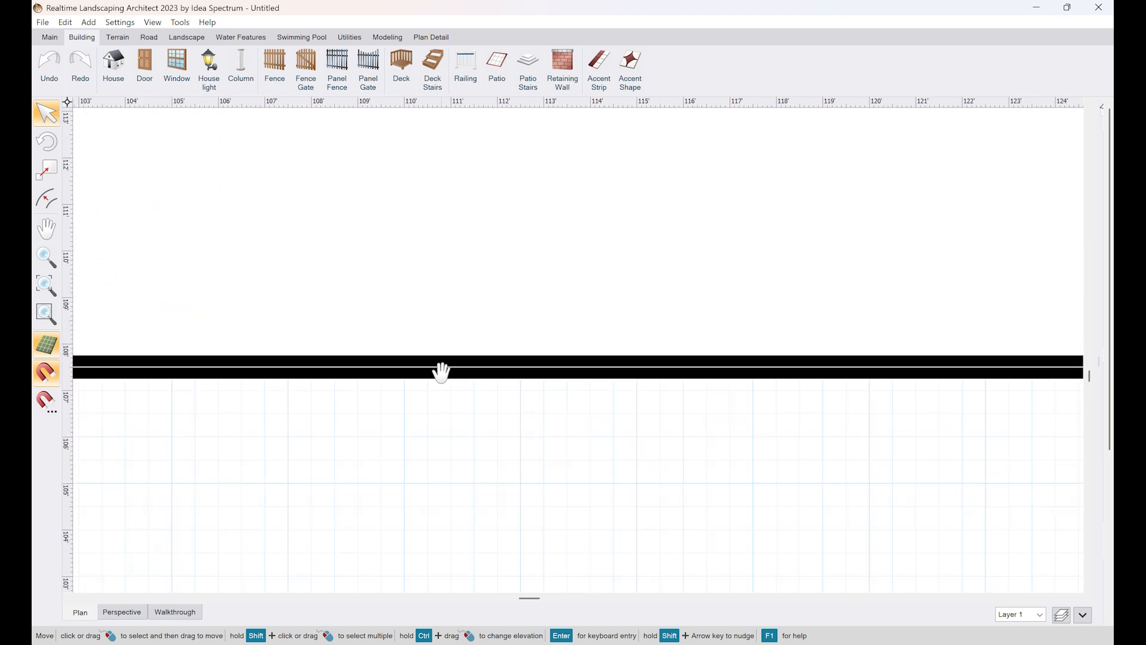
{"action": "scroll", "coordinate": [299, 433], "scroll_direction": "down", "scroll_amount": 3}
{"action": "scroll", "coordinate": [581, 343], "scroll_direction": "down", "scroll_amount": 6}
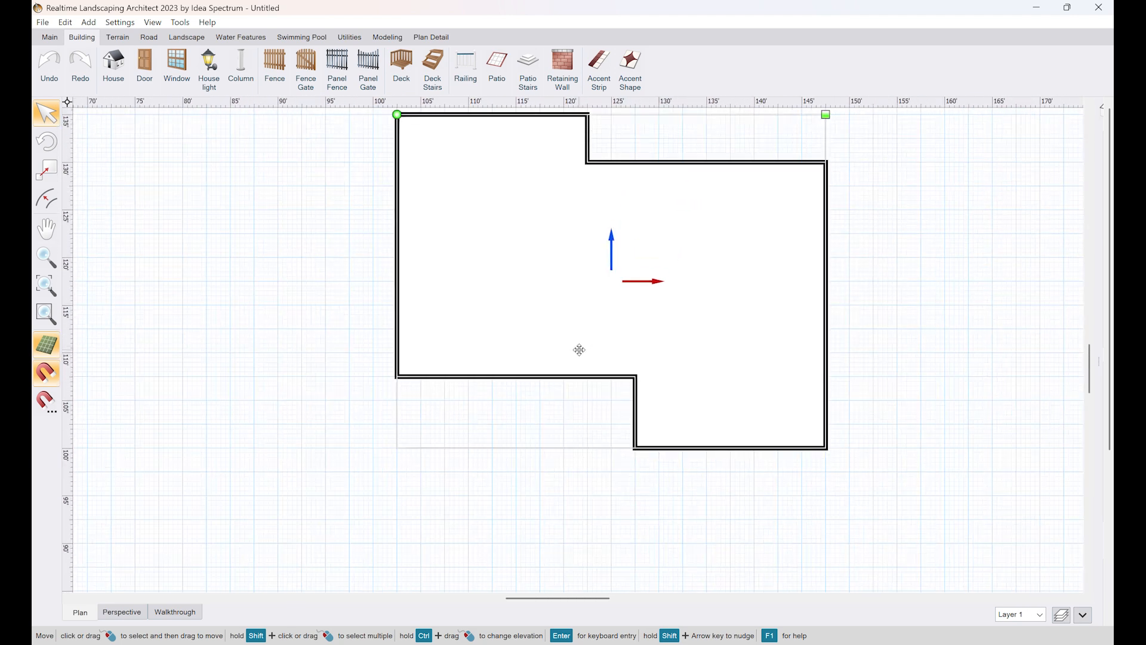
{"action": "middle_click_drag", "start_coordinate": [543, 278], "coordinate": [511, 355]}
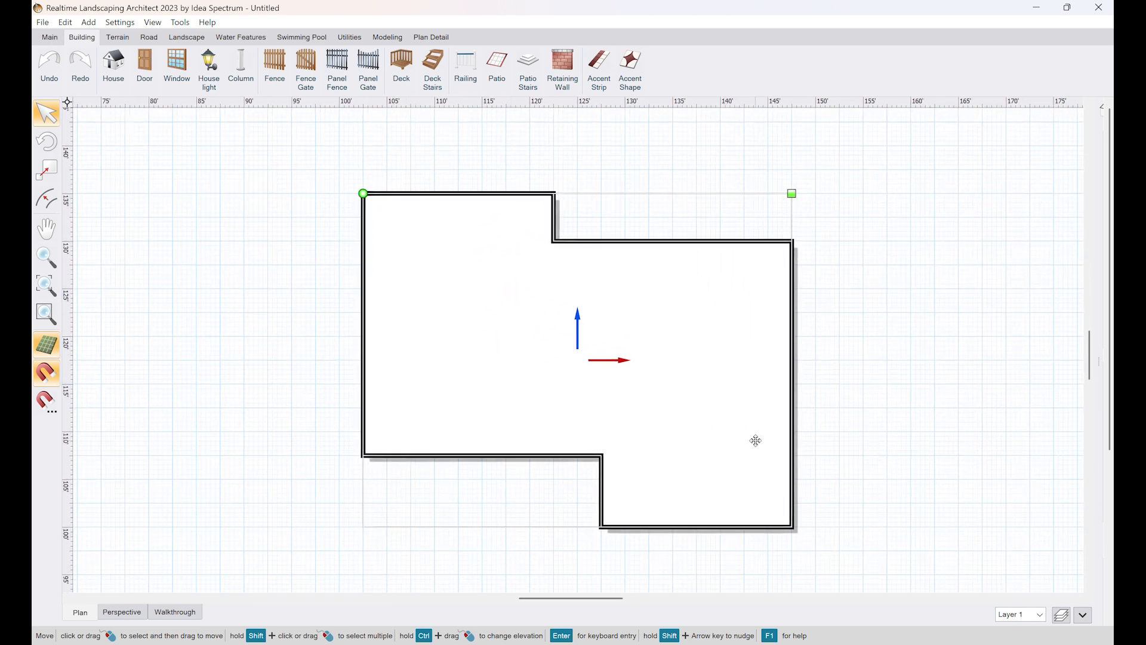
Step: Show the design in the perspective view, deselect the house and inspect its front from near and far
{"action": "left_click", "coordinate": [122, 612]}
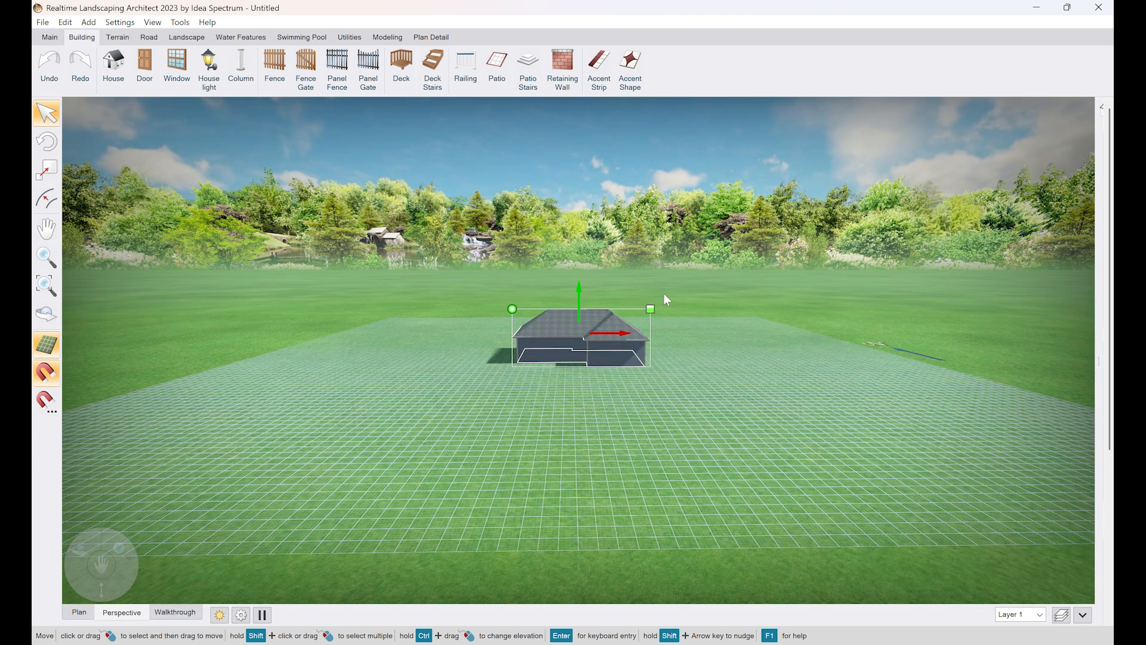
{"action": "left_click", "coordinate": [703, 412]}
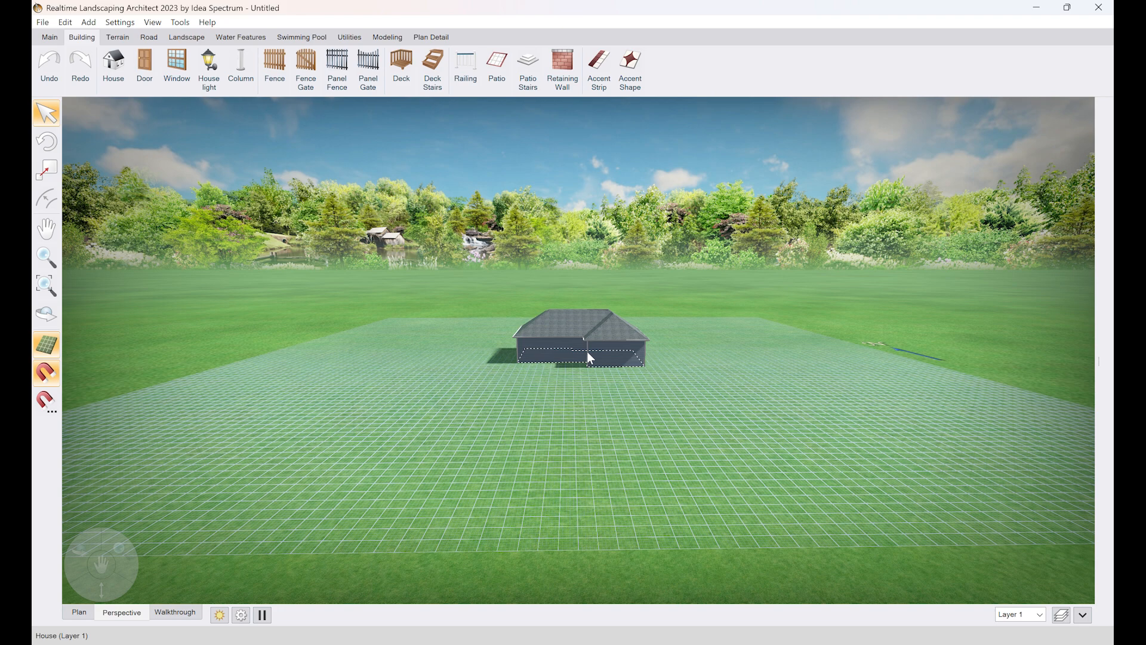
{"action": "scroll", "coordinate": [590, 357], "scroll_direction": "up", "scroll_amount": 8}
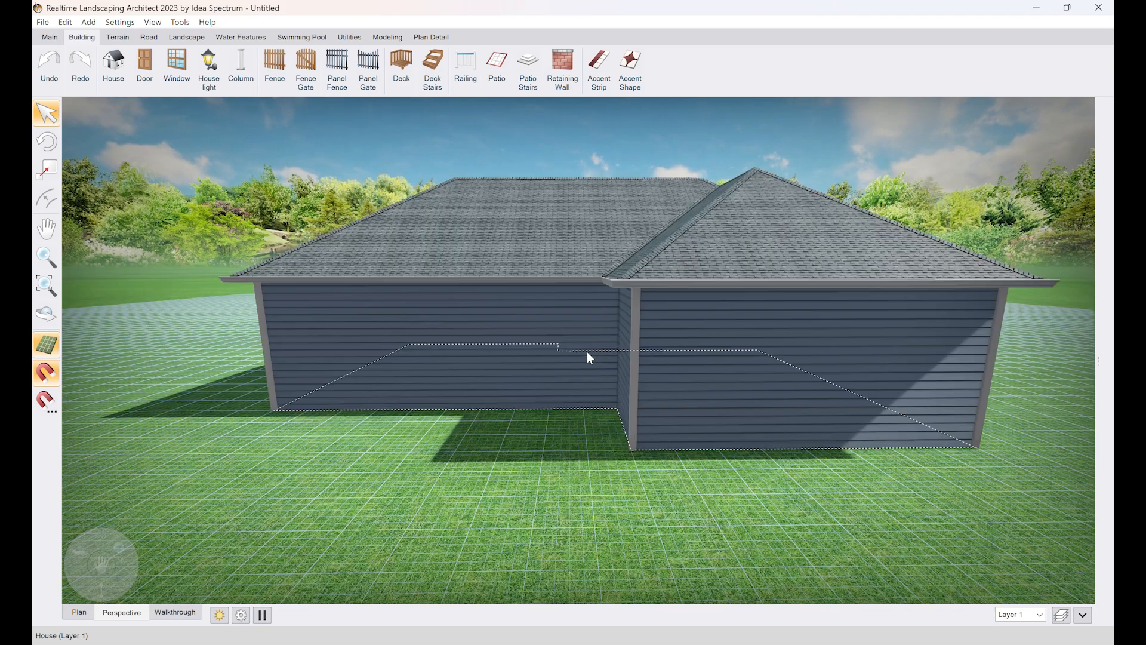
{"action": "scroll", "coordinate": [587, 351], "scroll_direction": "down", "scroll_amount": 10}
{"action": "scroll", "coordinate": [590, 349], "scroll_direction": "up", "scroll_amount": 11}
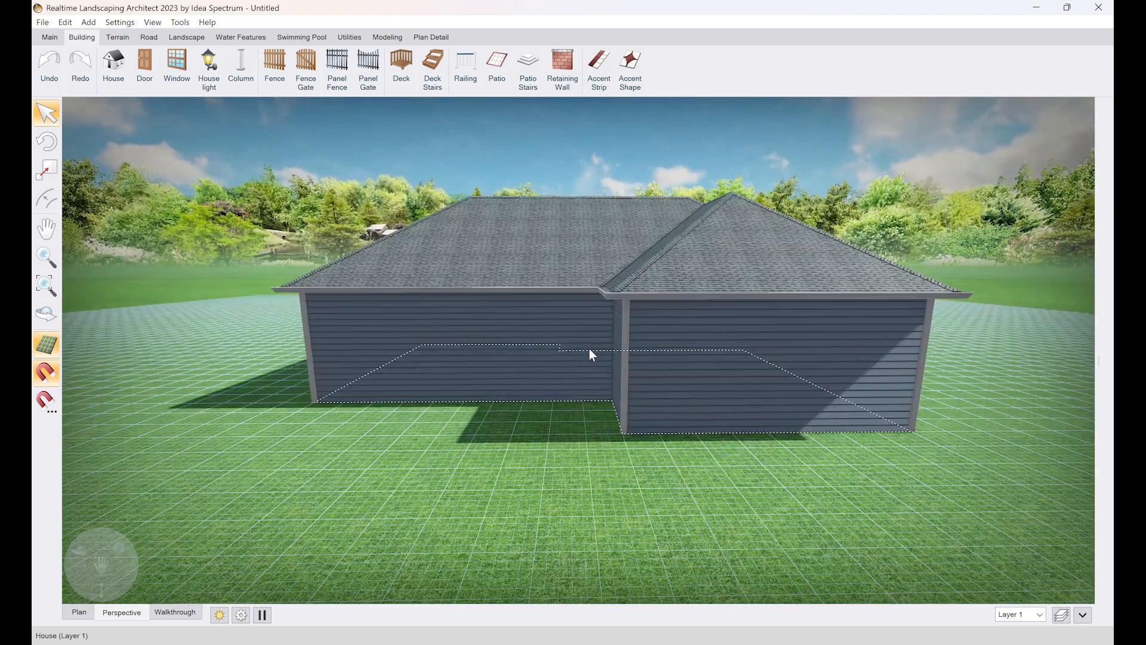
{"action": "scroll", "coordinate": [591, 347], "scroll_direction": "down", "scroll_amount": 8}
{"action": "scroll", "coordinate": [595, 346], "scroll_direction": "up", "scroll_amount": 5}
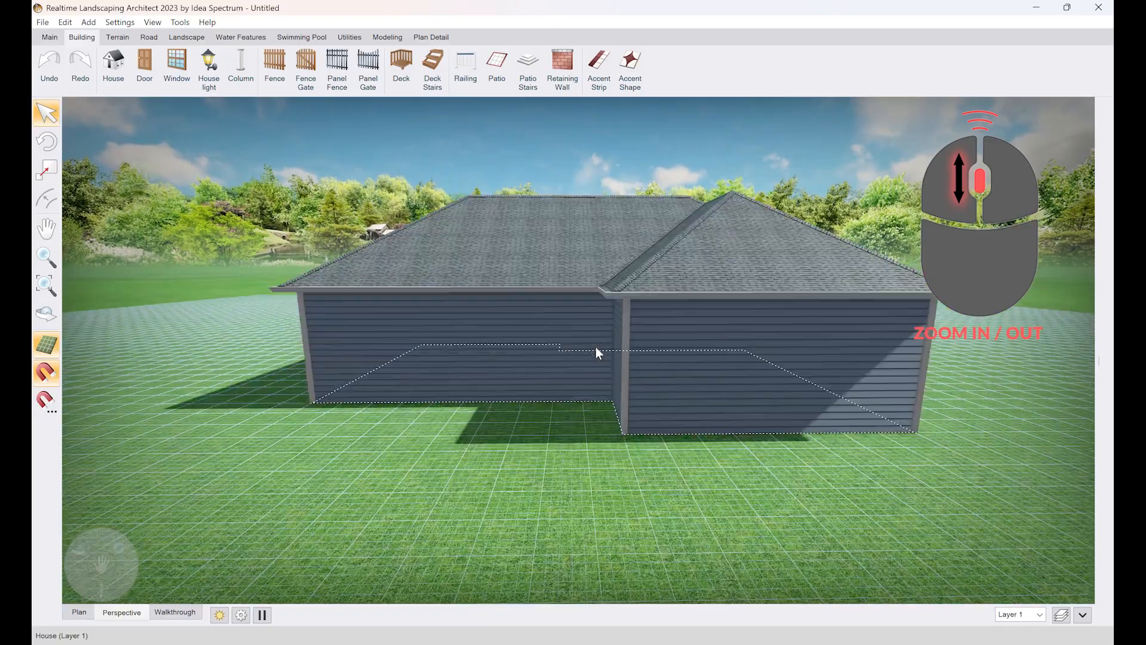
{"action": "middle_click_drag", "start_coordinate": [599, 345], "coordinate": [890, 496]}
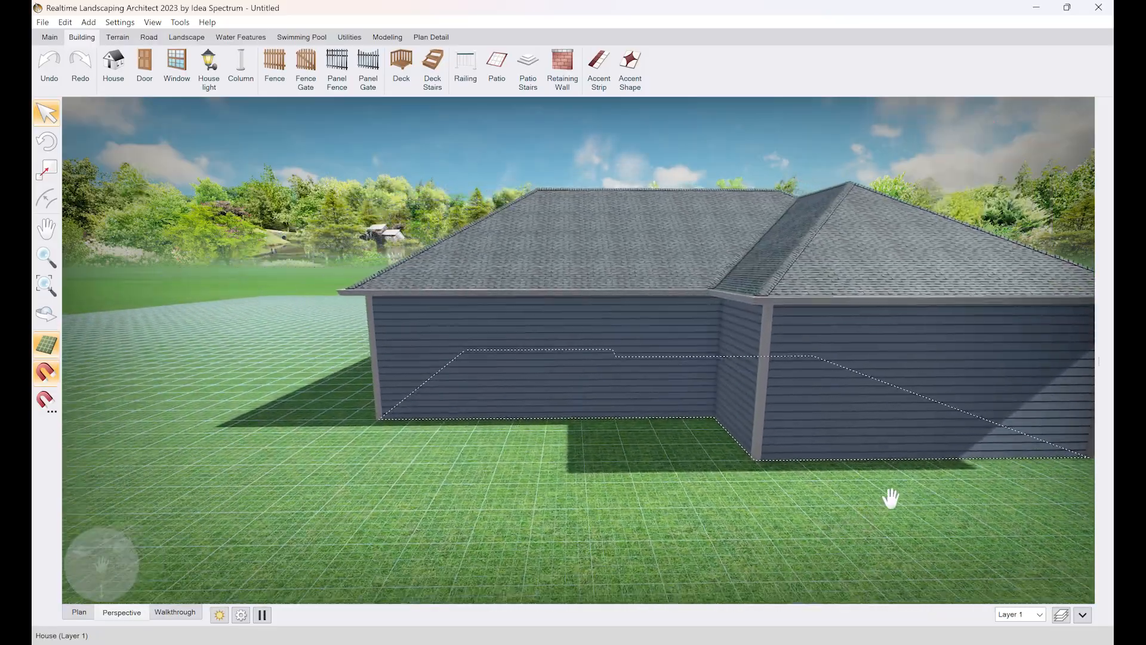
{"action": "scroll", "coordinate": [750, 418], "scroll_direction": "down", "scroll_amount": 5}
{"action": "scroll", "coordinate": [751, 420], "scroll_direction": "up", "scroll_amount": 6}
{"action": "scroll", "coordinate": [750, 420], "scroll_direction": "down", "scroll_amount": 5}
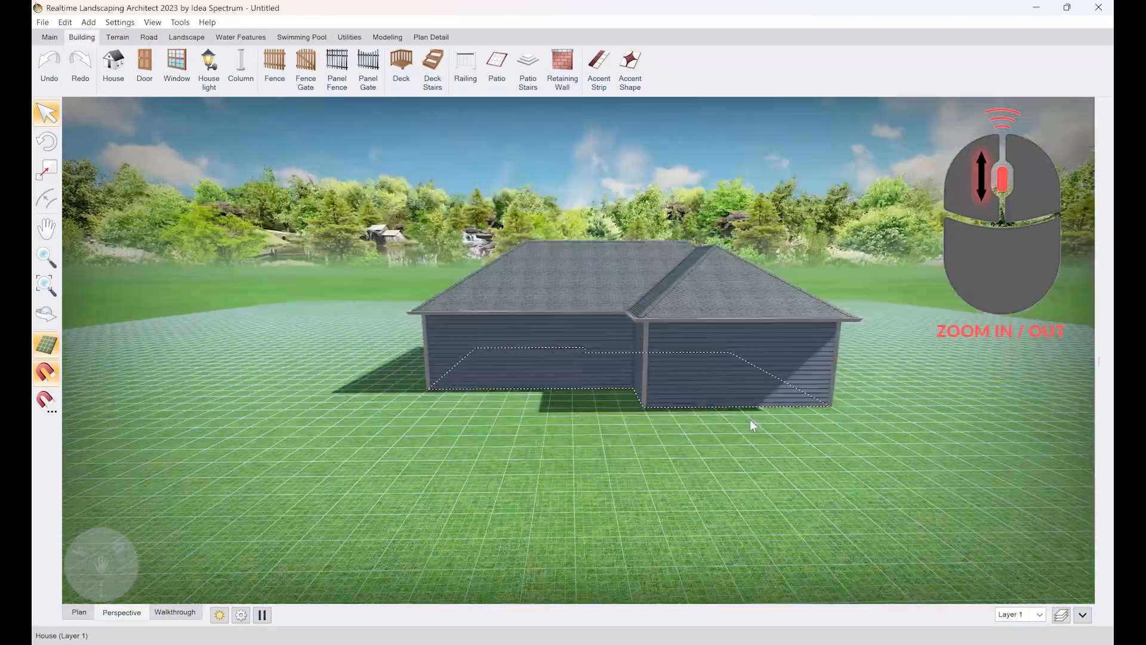
{"action": "middle_click_drag", "start_coordinate": [750, 420], "coordinate": [567, 580]}
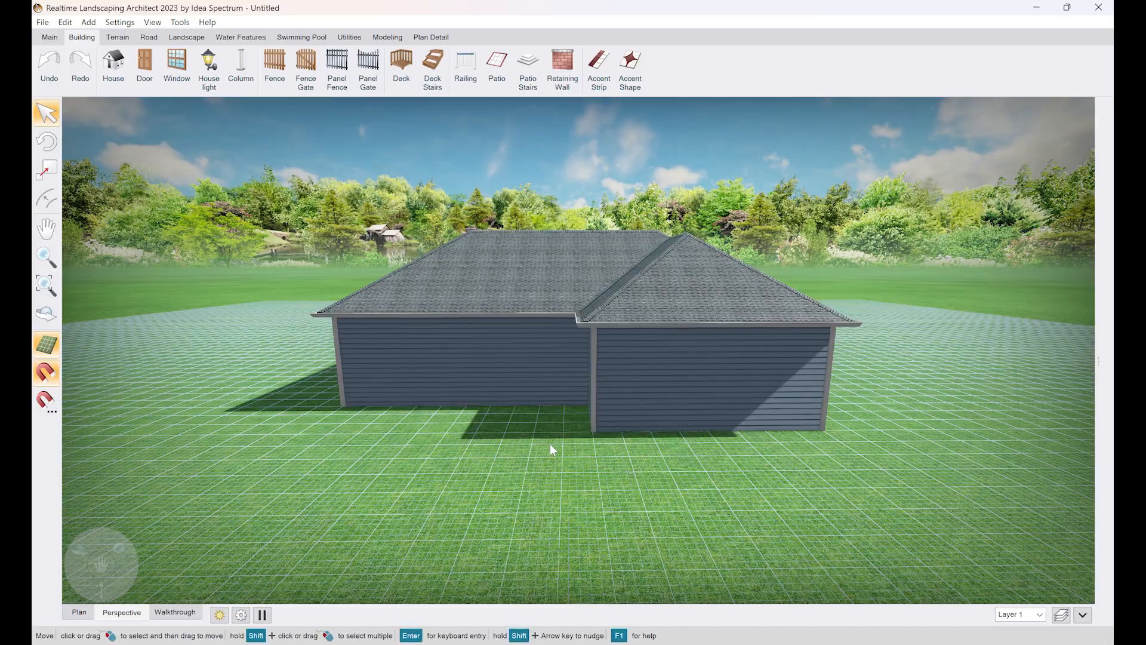
Step: Inspect the house from slightly rotated, higher viewpoints, including a close look at the roof edge and gutter
{"action": "mouse_move", "coordinate": [550, 449]}
{"action": "right_mouse_down"}
{"action": "mouse_move", "coordinate": [502, 463]}
{"action": "mouse_move", "coordinate": [614, 455]}
{"action": "mouse_move", "coordinate": [624, 440]}
{"action": "mouse_move", "coordinate": [552, 444]}
{"action": "right_mouse_up"}
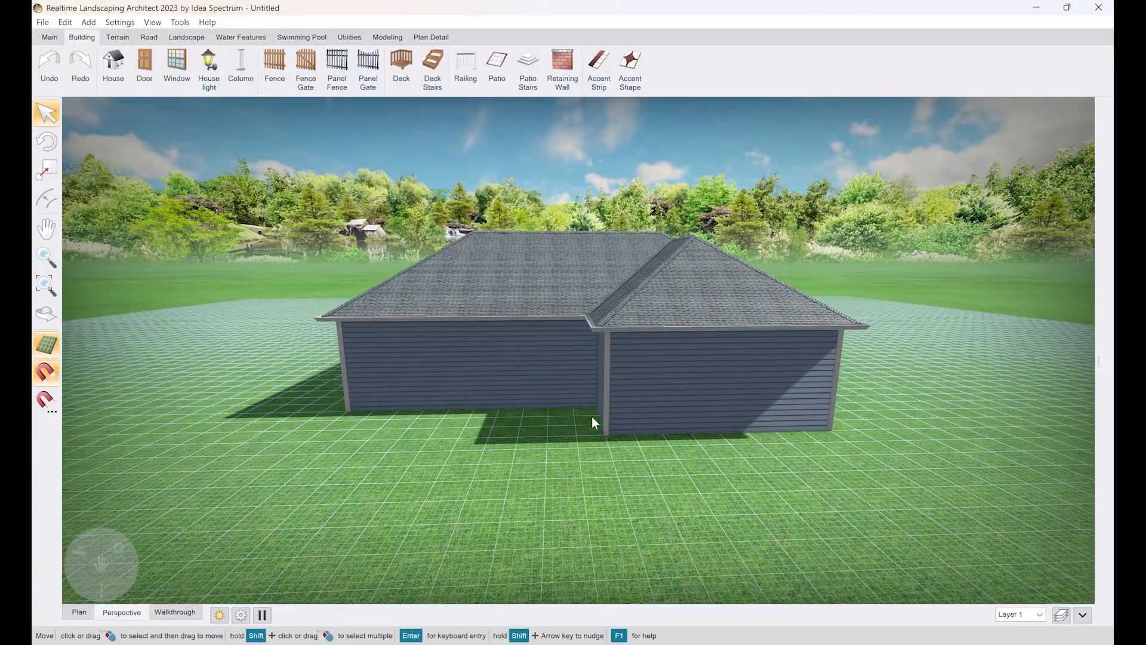
{"action": "left_click", "coordinate": [570, 366]}
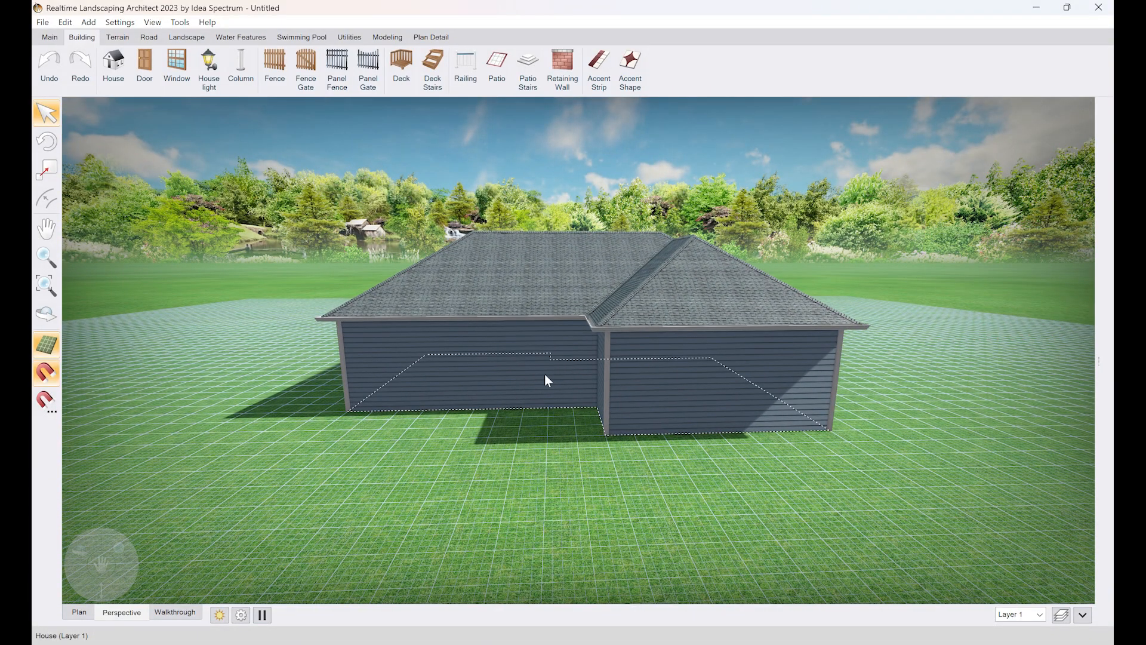
{"action": "right_click_drag", "start_coordinate": [547, 381], "coordinate": [562, 382]}
{"action": "scroll", "coordinate": [561, 382], "scroll_direction": "up", "scroll_amount": 5}
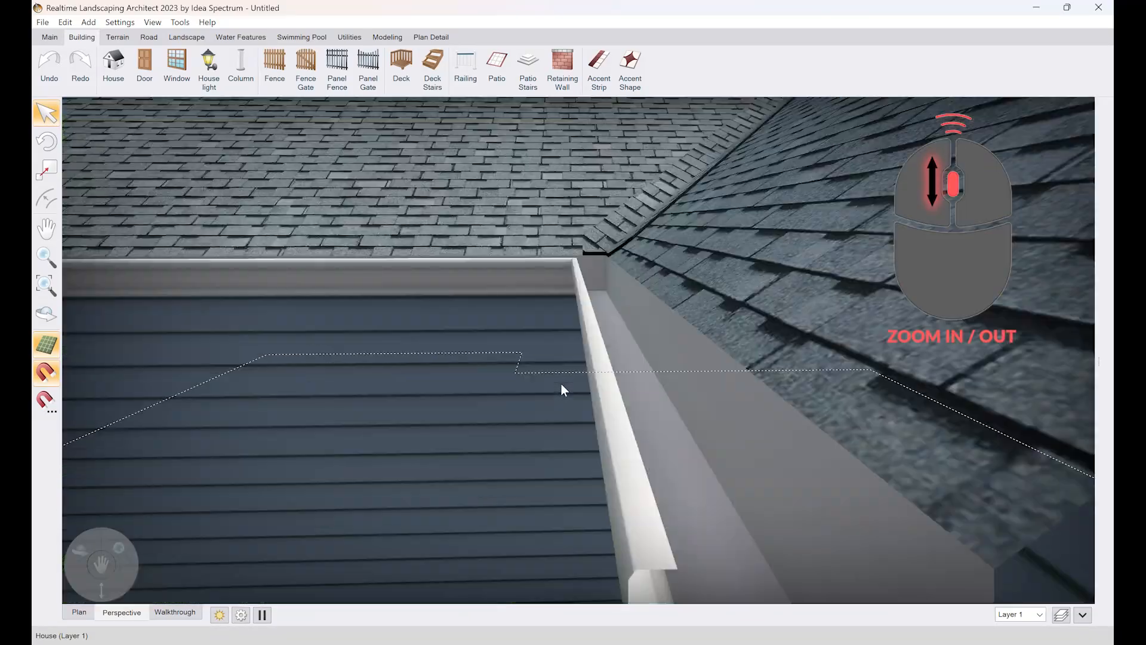
{"action": "scroll", "coordinate": [561, 385], "scroll_direction": "down", "scroll_amount": 10}
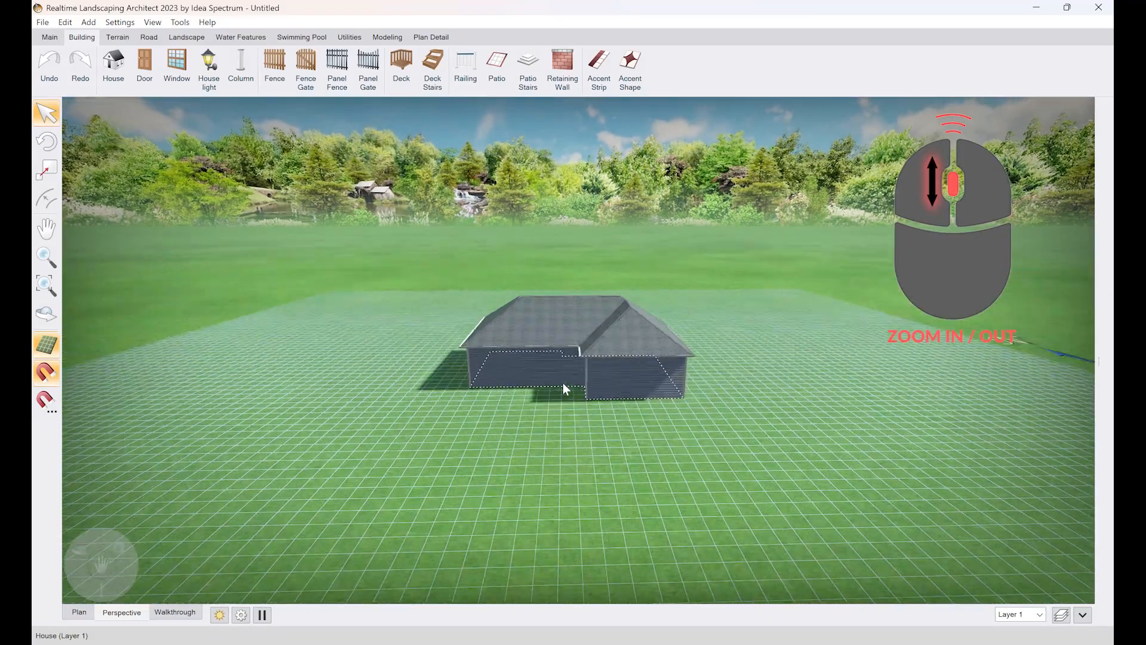
{"action": "scroll", "coordinate": [562, 382], "scroll_direction": "up", "scroll_amount": 5}
{"action": "scroll", "coordinate": [563, 382], "scroll_direction": "down", "scroll_amount": 5}
{"action": "scroll", "coordinate": [562, 382], "scroll_direction": "up", "scroll_amount": 4}
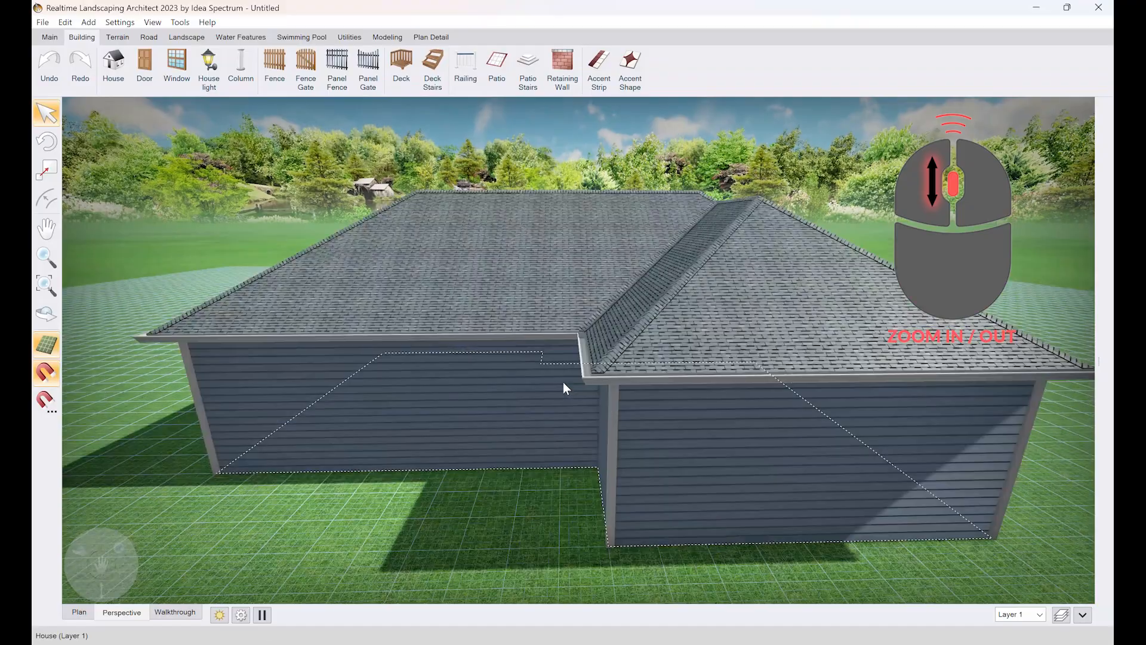
{"action": "middle_click_drag", "start_coordinate": [564, 383], "coordinate": [534, 210]}
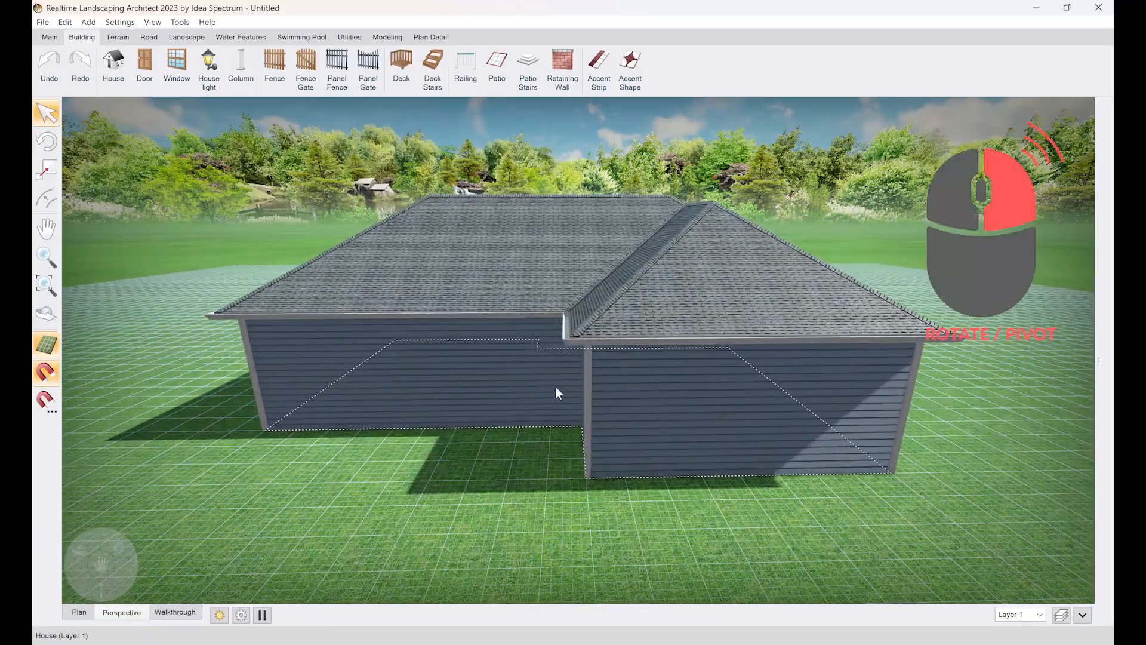
{"action": "right_click_drag", "start_coordinate": [549, 410], "coordinate": [552, 409]}
{"action": "mouse_move", "coordinate": [575, 399]}
{"action": "right_mouse_down"}
{"action": "mouse_move", "coordinate": [588, 389]}
{"action": "mouse_move", "coordinate": [529, 422]}
{"action": "mouse_move", "coordinate": [476, 404]}
{"action": "mouse_move", "coordinate": [558, 410]}
{"action": "right_mouse_up"}
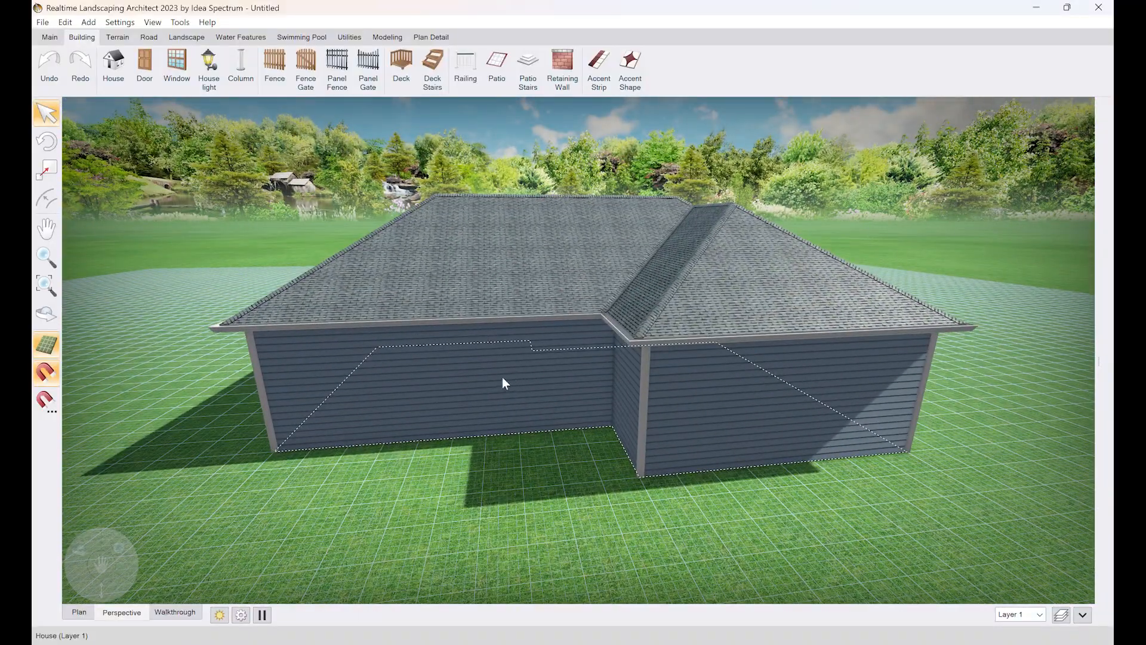
Step: Examine the house's inner corner and side walls from an angled viewpoint at varying distances
{"action": "left_click_drag", "start_coordinate": [502, 377], "coordinate": [338, 127]}
{"action": "middle_click_drag", "start_coordinate": [338, 127], "coordinate": [401, 332]}
{"action": "scroll", "coordinate": [553, 478], "scroll_direction": "down", "scroll_amount": 5}
{"action": "scroll", "coordinate": [556, 478], "scroll_direction": "up", "scroll_amount": 10}
{"action": "scroll", "coordinate": [561, 477], "scroll_direction": "down", "scroll_amount": 10}
{"action": "scroll", "coordinate": [401, 333], "scroll_direction": "up", "scroll_amount": 5}
{"action": "scroll", "coordinate": [402, 328], "scroll_direction": "down", "scroll_amount": 9}
{"action": "right_click_drag", "start_coordinate": [500, 382], "coordinate": [537, 368]}
{"action": "scroll", "coordinate": [537, 350], "scroll_direction": "up", "scroll_amount": 7}
{"action": "scroll", "coordinate": [537, 350], "scroll_direction": "down", "scroll_amount": 6}
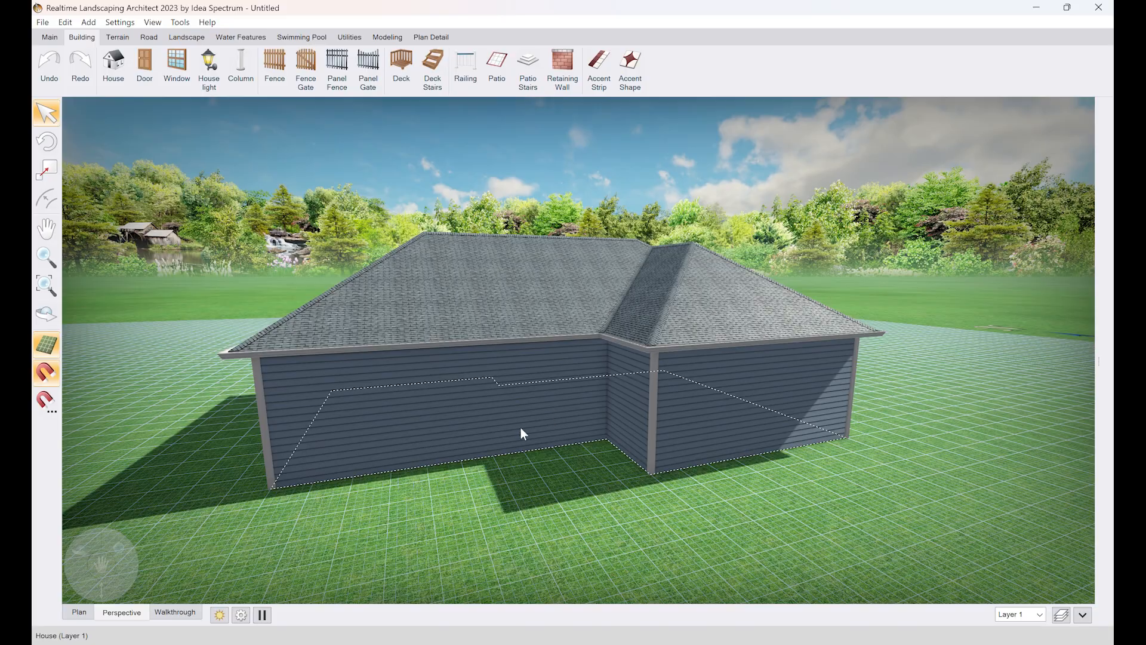
Step: Inspect the house's walls and inner corner from lower, rotated viewpoints at varying distances, leaving the house deselected
{"action": "mouse_move", "coordinate": [472, 393]}
{"action": "right_mouse_down"}
{"action": "mouse_move", "coordinate": [486, 400]}
{"action": "mouse_move", "coordinate": [475, 388]}
{"action": "mouse_move", "coordinate": [486, 386]}
{"action": "right_mouse_up"}
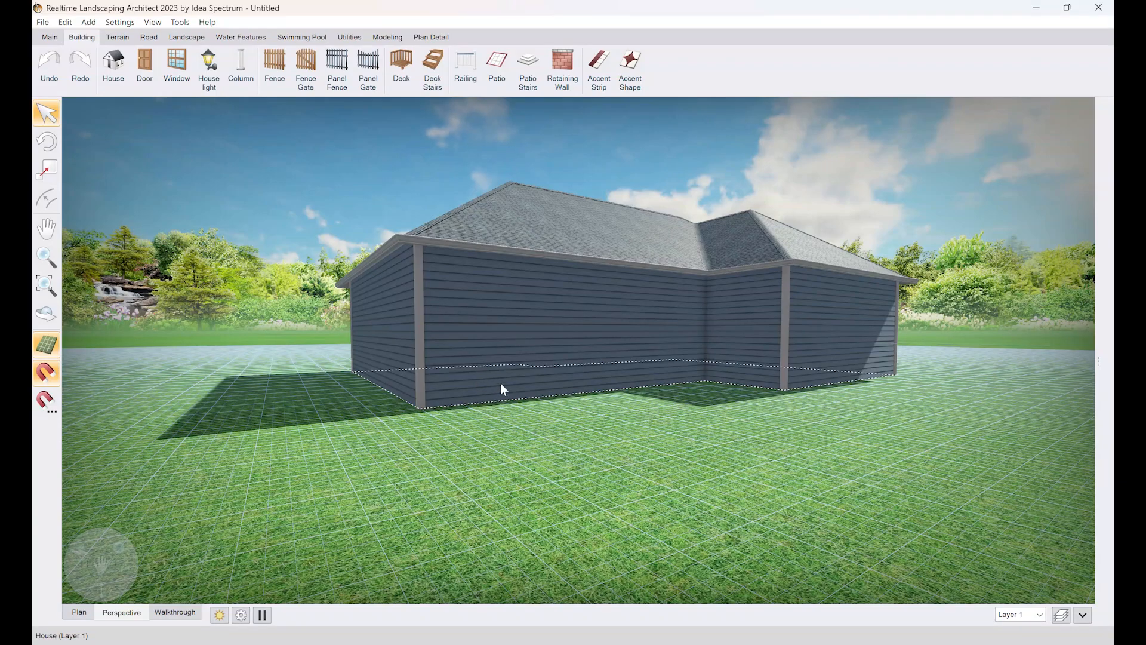
{"action": "middle_click_drag", "start_coordinate": [637, 332], "coordinate": [397, 503]}
{"action": "scroll", "coordinate": [481, 446], "scroll_direction": "down", "scroll_amount": 3}
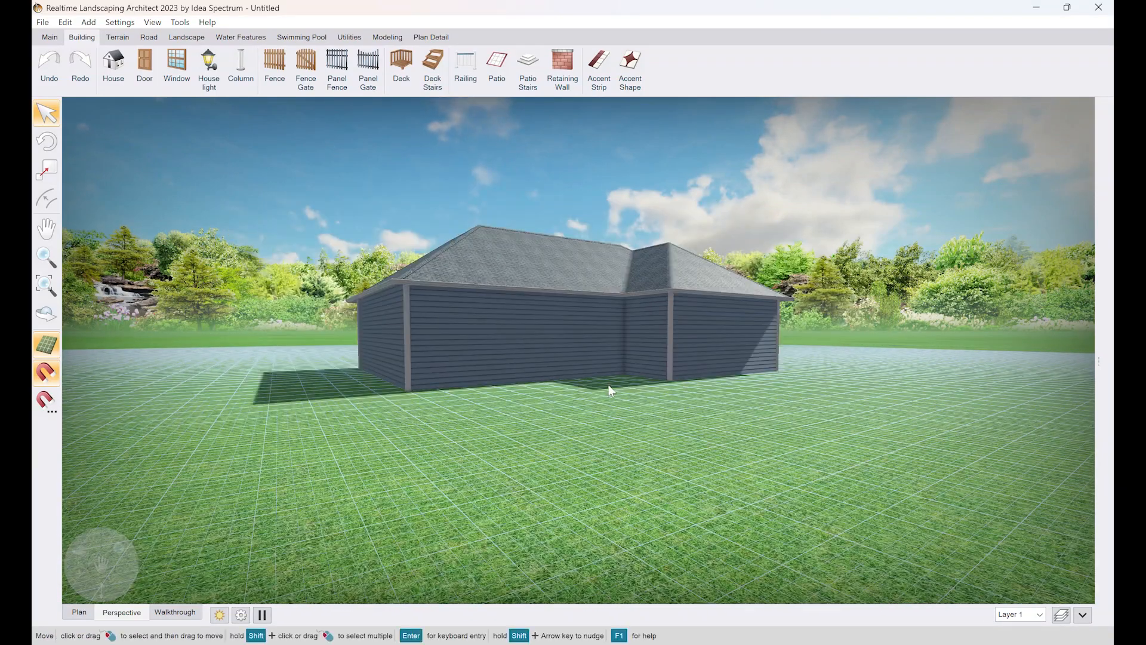
{"action": "scroll", "coordinate": [609, 389], "scroll_direction": "up", "scroll_amount": 5}
{"action": "right_click_drag", "start_coordinate": [611, 389], "coordinate": [617, 446]}
{"action": "middle_click_drag", "start_coordinate": [617, 473], "coordinate": [626, 190]}
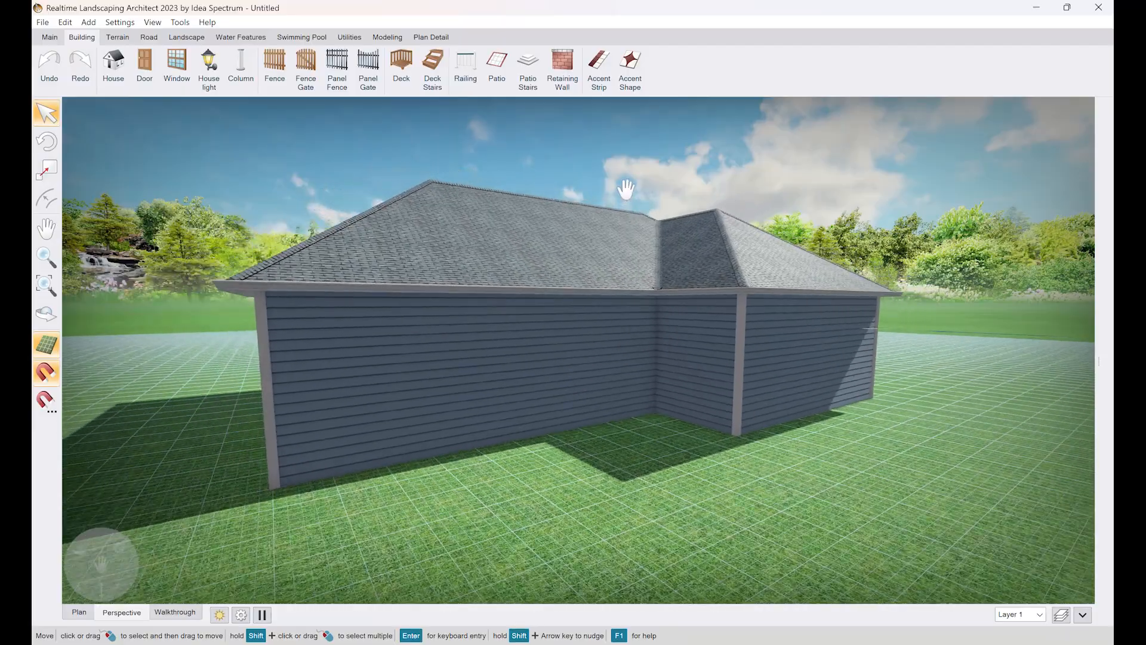
{"action": "right_click_drag", "start_coordinate": [665, 394], "coordinate": [743, 440]}
{"action": "left_click", "coordinate": [635, 335]}
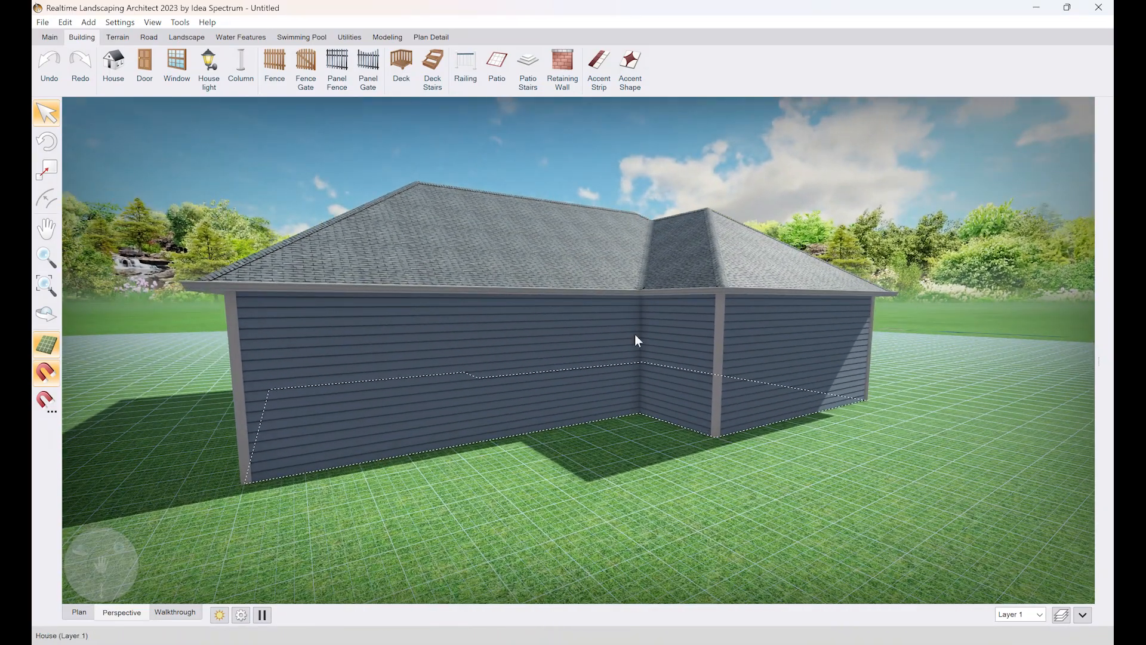
{"action": "left_click", "coordinate": [600, 471]}
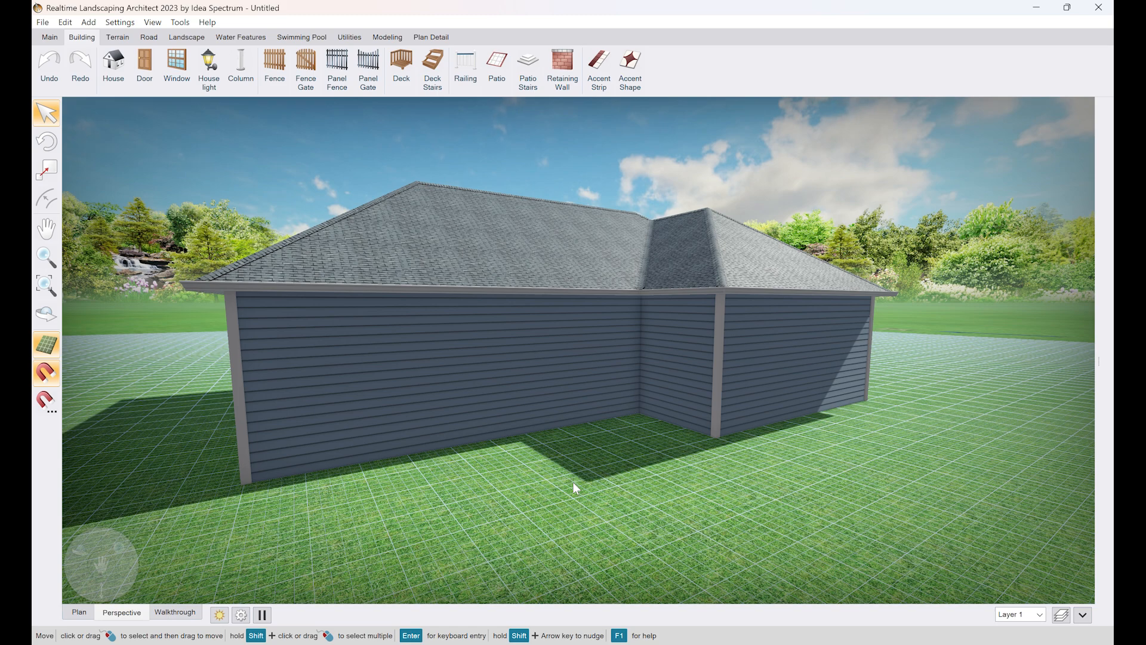
Step: Raise and lower the camera height repeatedly to compare the house from above the roof and near ground level
{"action": "key", "text": "plus"}
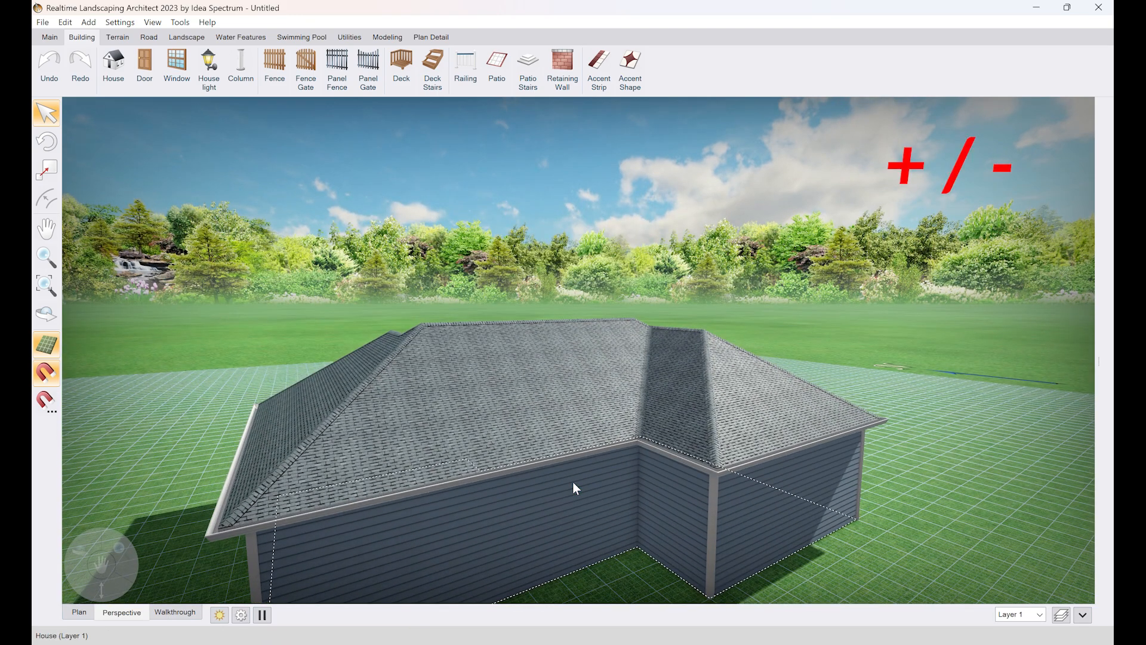
{"action": "key", "text": "minus"}
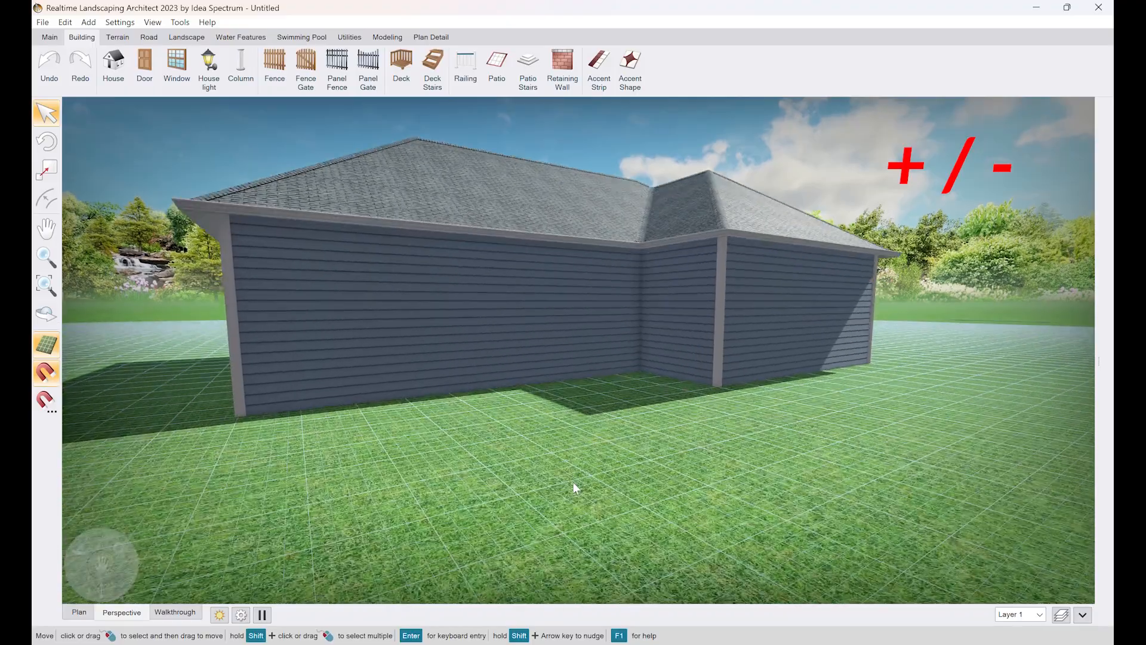
{"action": "key", "text": "plus"}
{"action": "key", "text": "minus"}
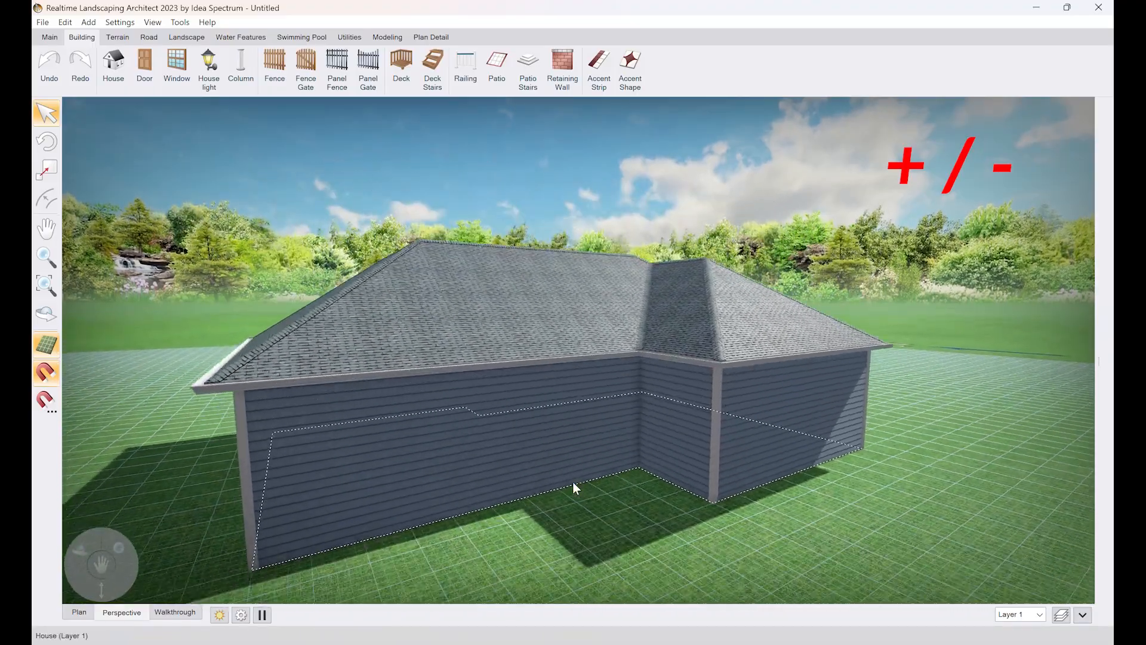
{"action": "key", "text": "plus"}
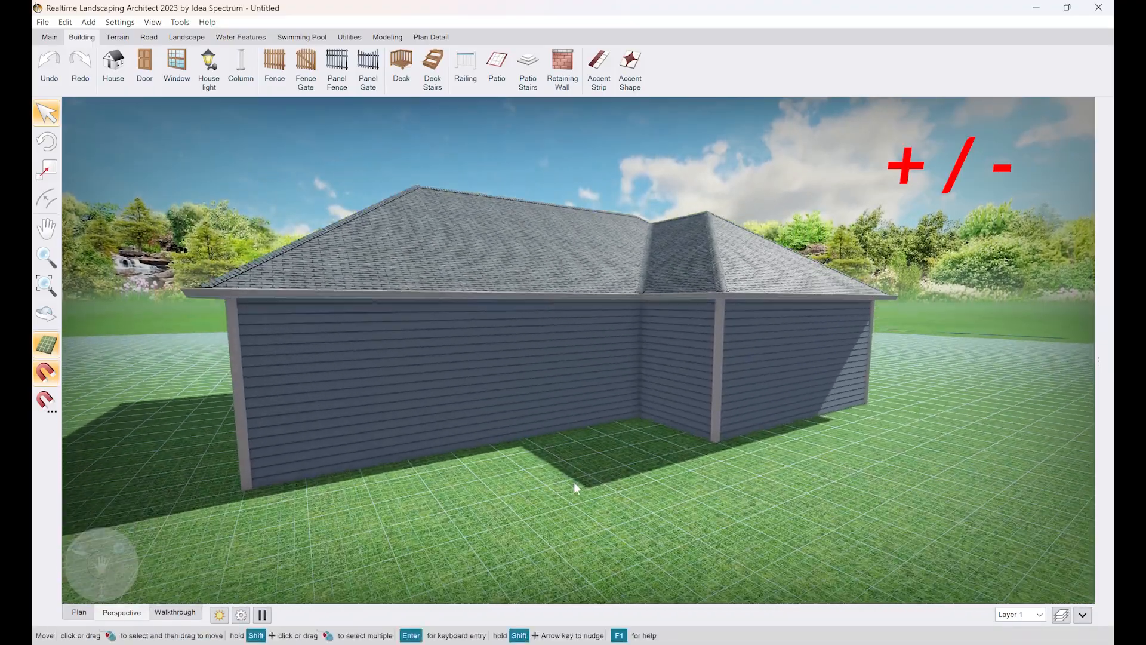
{"action": "key", "text": "minus"}
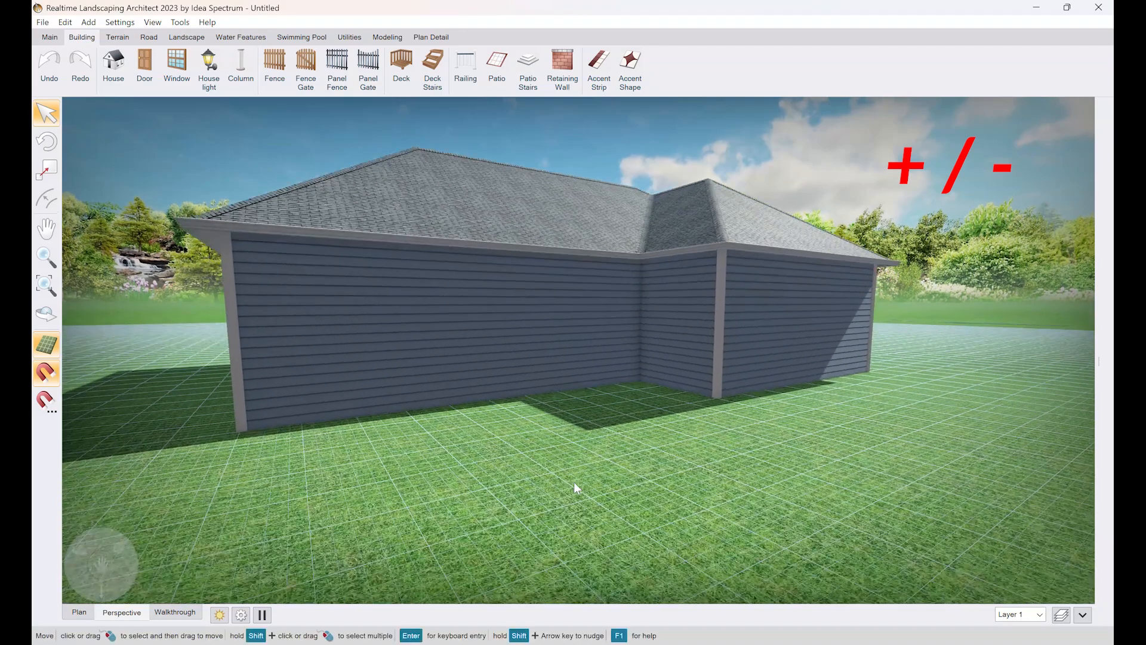
{"action": "key", "text": "plus"}
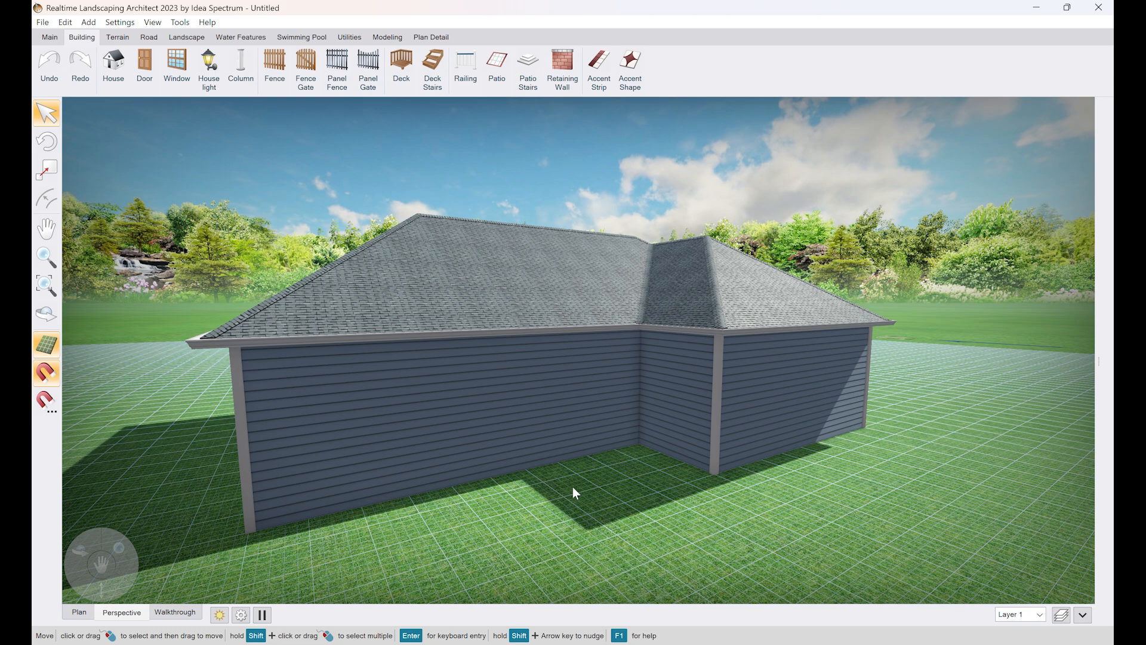
{"action": "middle_click_drag", "start_coordinate": [573, 487], "coordinate": [524, 417]}
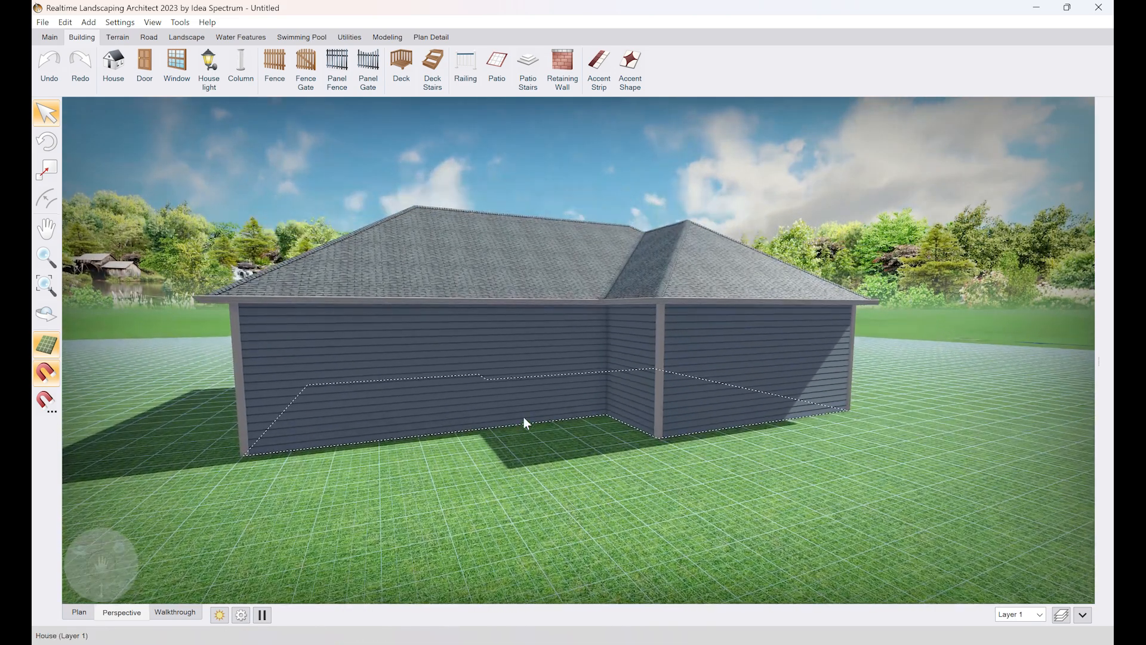
Step: View the whole house in its surroundings from far and near, turning the viewpoint around it
{"action": "left_click", "coordinate": [524, 423]}
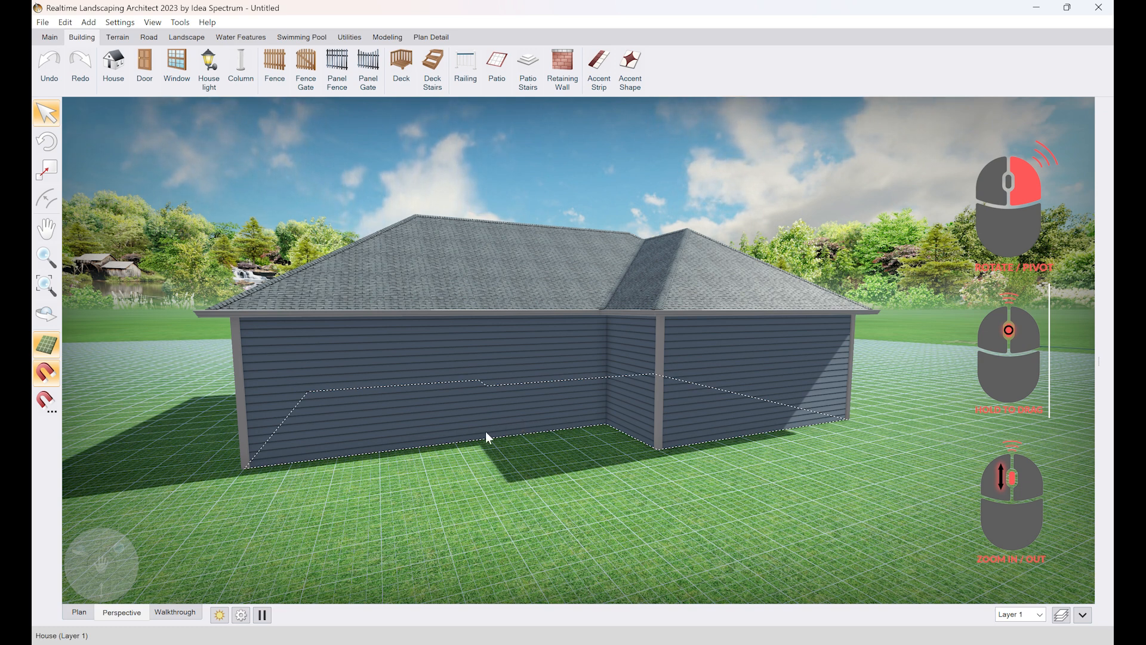
{"action": "scroll", "coordinate": [531, 405], "scroll_direction": "down", "scroll_amount": 6}
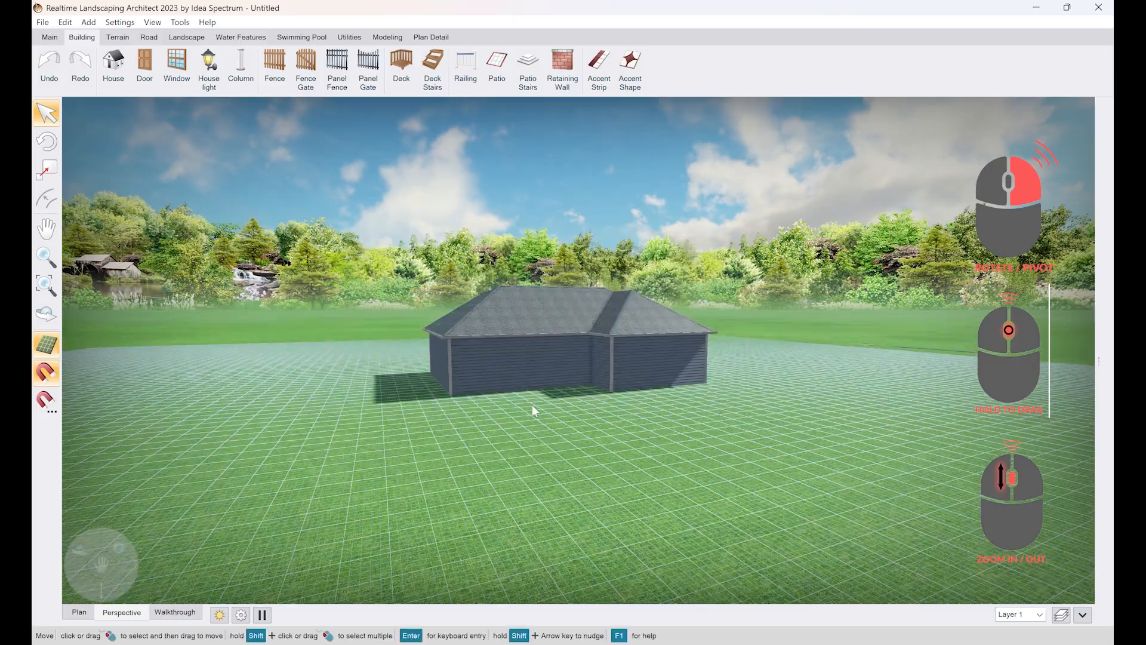
{"action": "scroll", "coordinate": [534, 406], "scroll_direction": "up", "scroll_amount": 8}
{"action": "right_click_drag", "start_coordinate": [537, 407], "coordinate": [689, 396]}
{"action": "scroll", "coordinate": [555, 401], "scroll_direction": "down", "scroll_amount": 5}
{"action": "scroll", "coordinate": [556, 403], "scroll_direction": "up", "scroll_amount": 2}
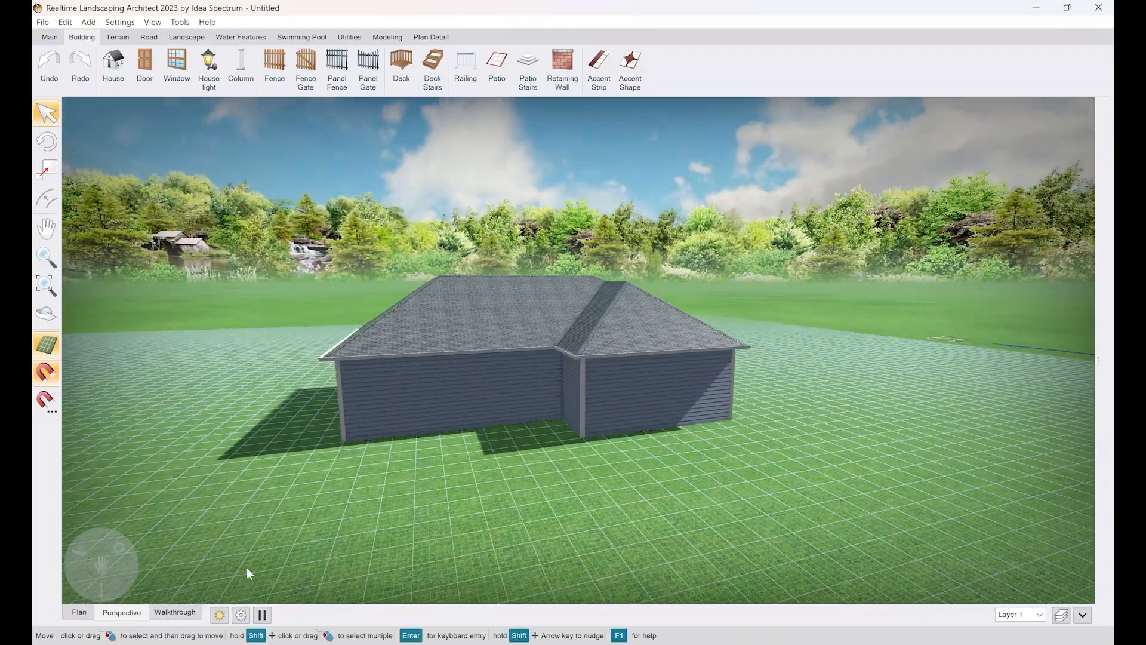
Step: Return to the plan view and examine the house outline from afar, up close and shifted sideways
{"action": "left_click", "coordinate": [80, 612]}
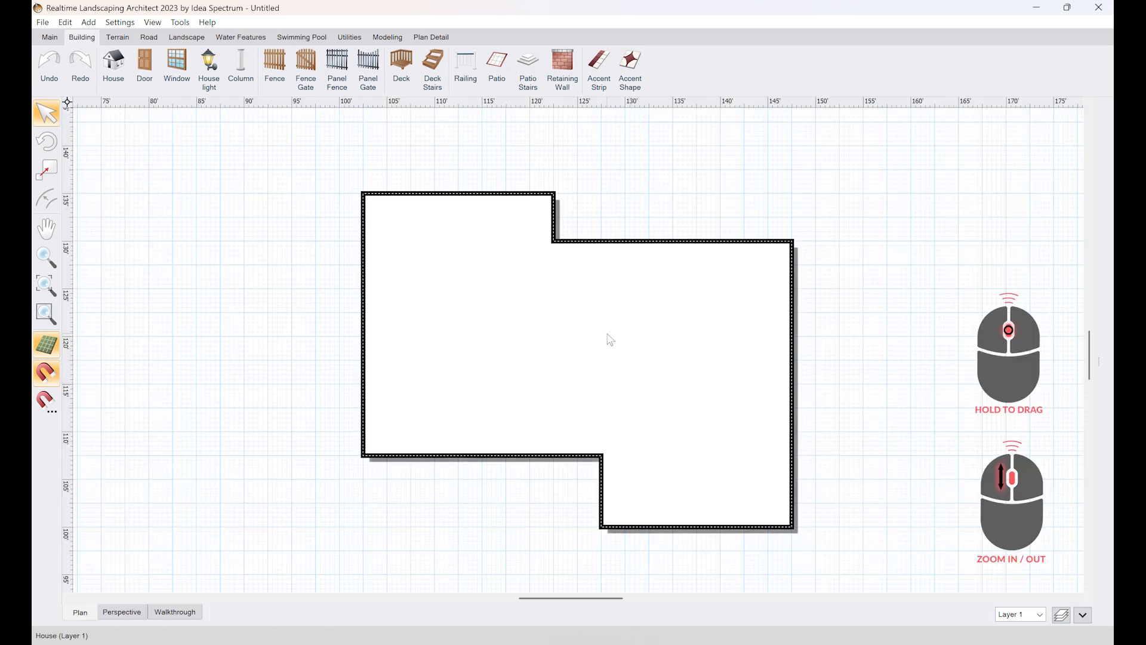
{"action": "scroll", "coordinate": [610, 338], "scroll_direction": "down", "scroll_amount": 4}
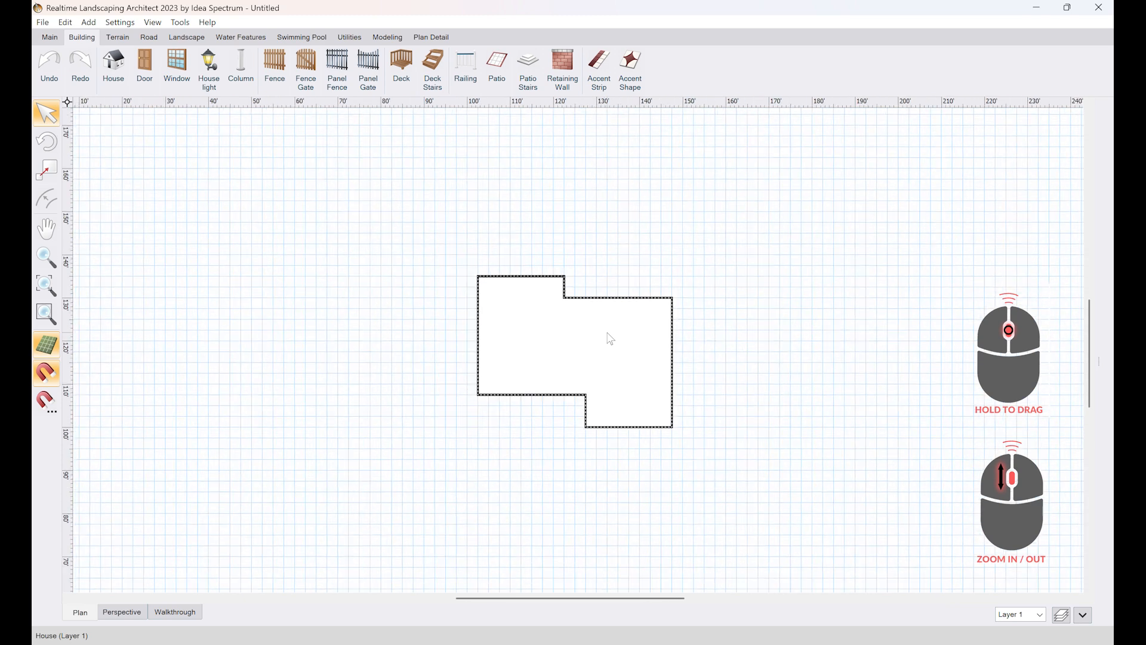
{"action": "scroll", "coordinate": [610, 338], "scroll_direction": "up", "scroll_amount": 6}
{"action": "scroll", "coordinate": [610, 338], "scroll_direction": "down", "scroll_amount": 1}
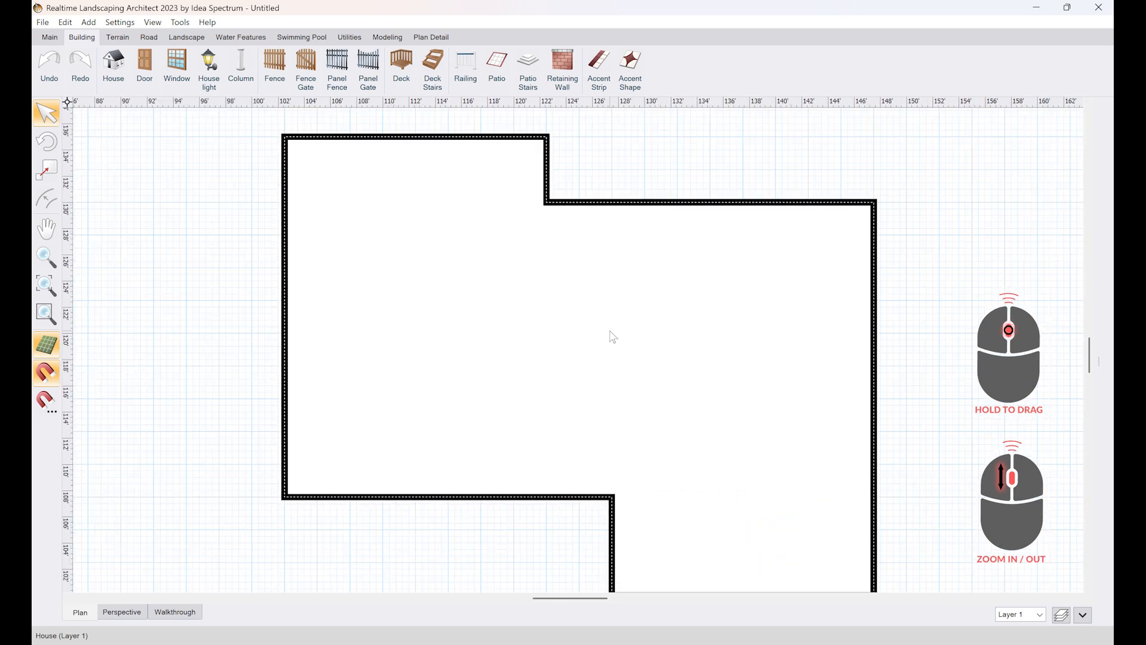
{"action": "middle_click_drag", "start_coordinate": [586, 338], "coordinate": [459, 343]}
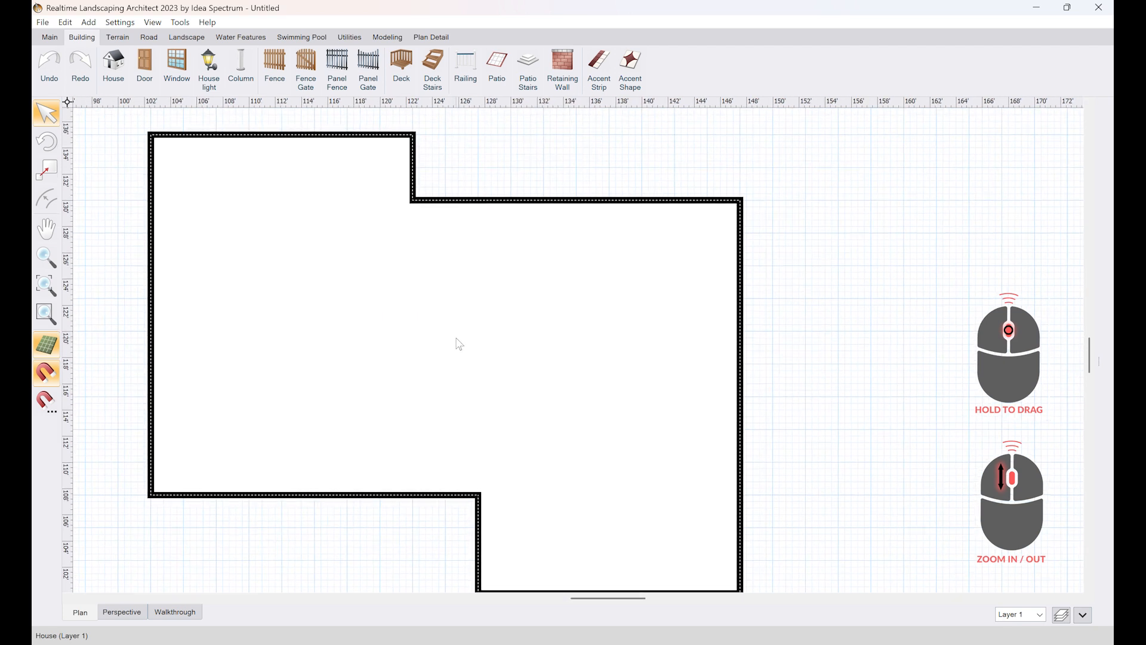
{"action": "right_click", "coordinate": [597, 361]}
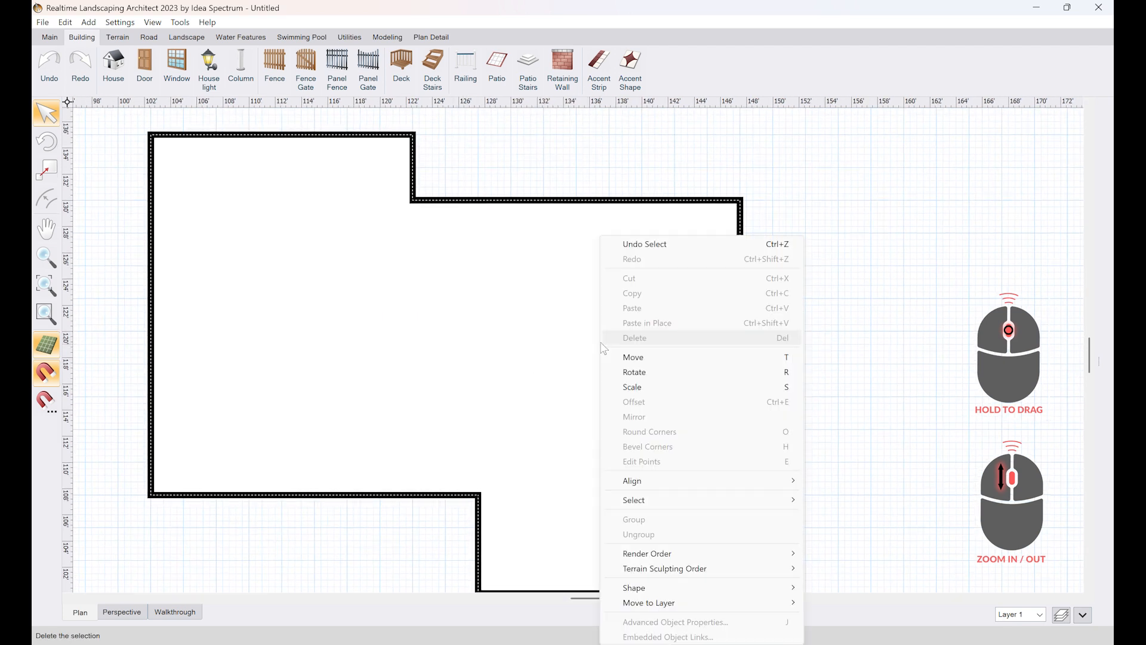
{"action": "right_click", "coordinate": [396, 340]}
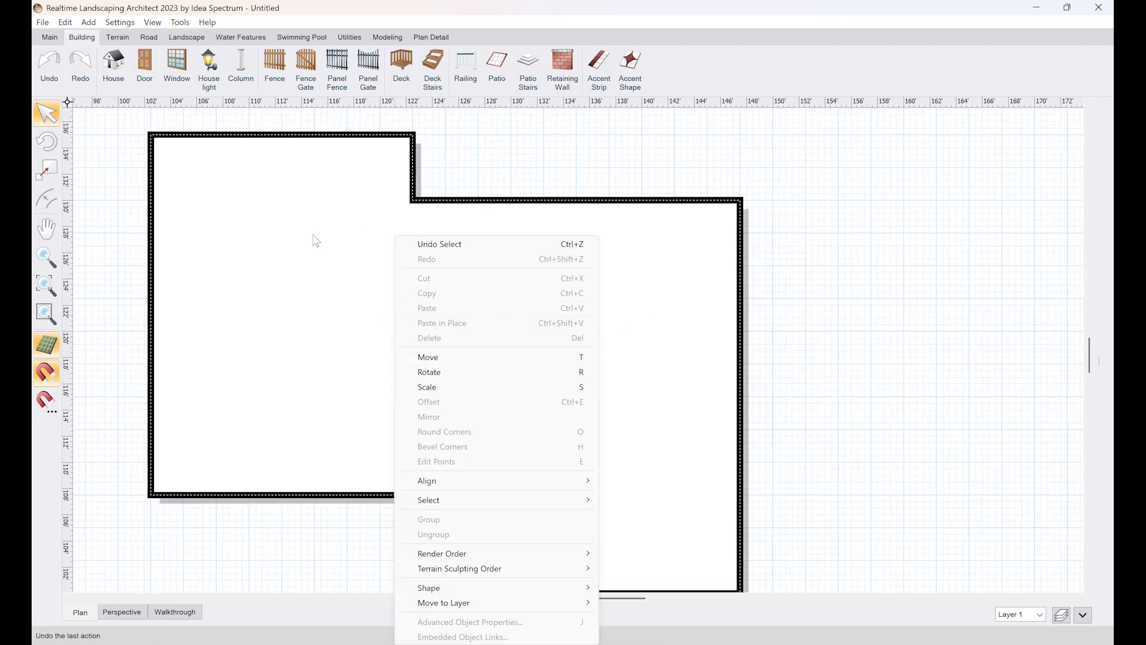
{"action": "right_click", "coordinate": [295, 253]}
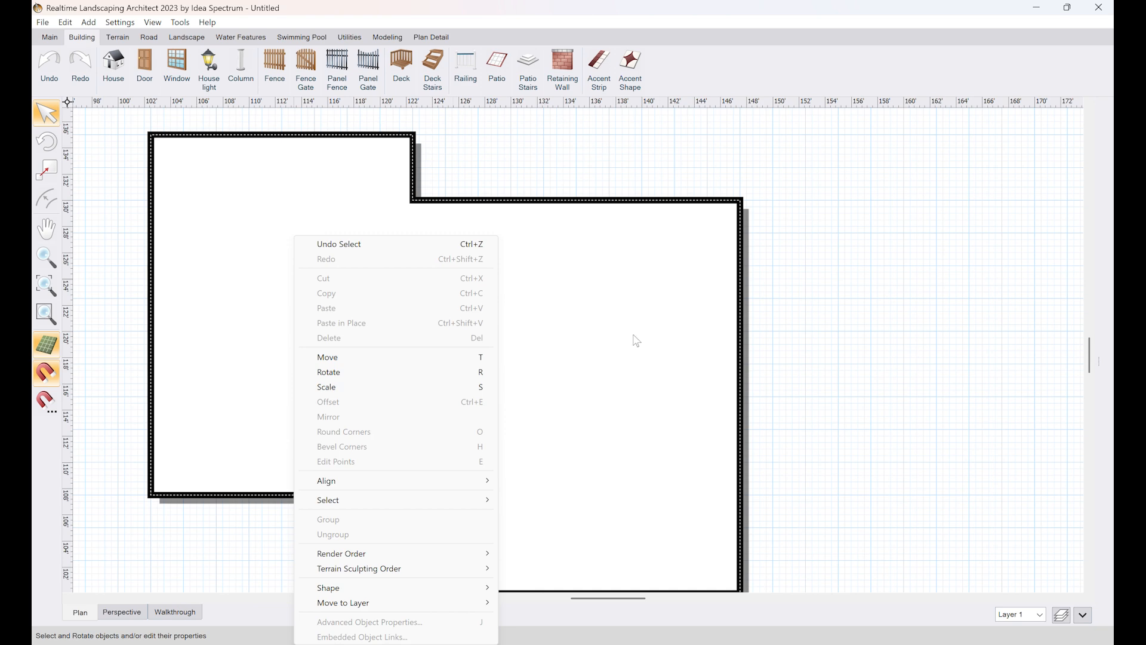
Step: Select the house in plan and show it in the perspective view from a slightly turned, closer viewpoint
{"action": "key", "text": "t"}
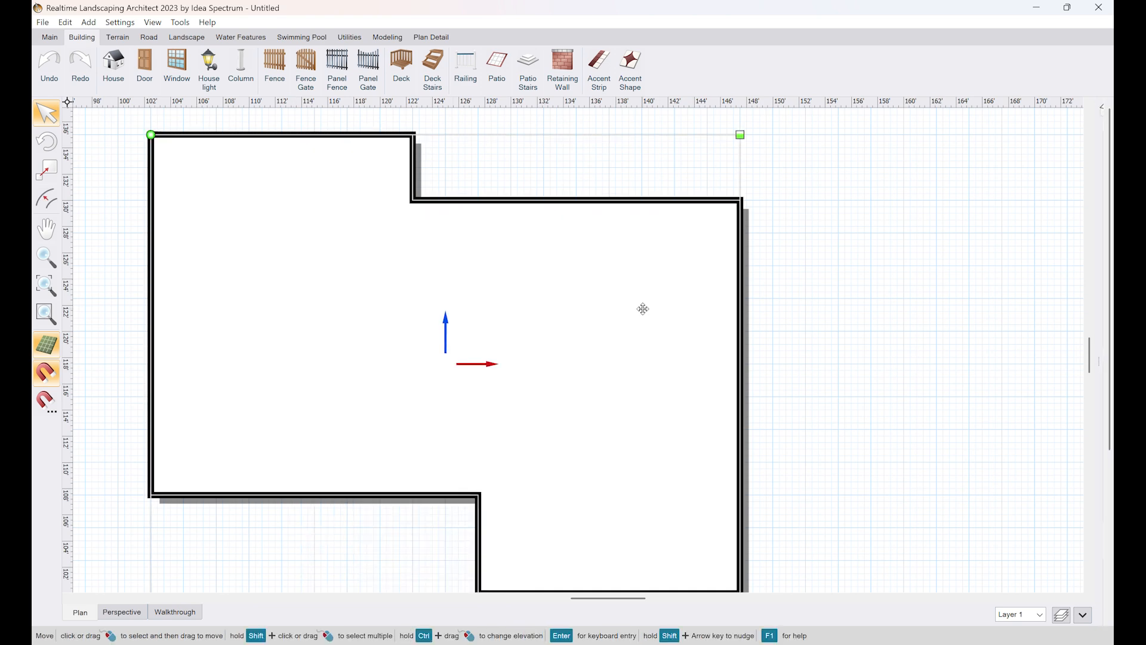
{"action": "scroll", "coordinate": [409, 387], "scroll_direction": "down", "scroll_amount": 2}
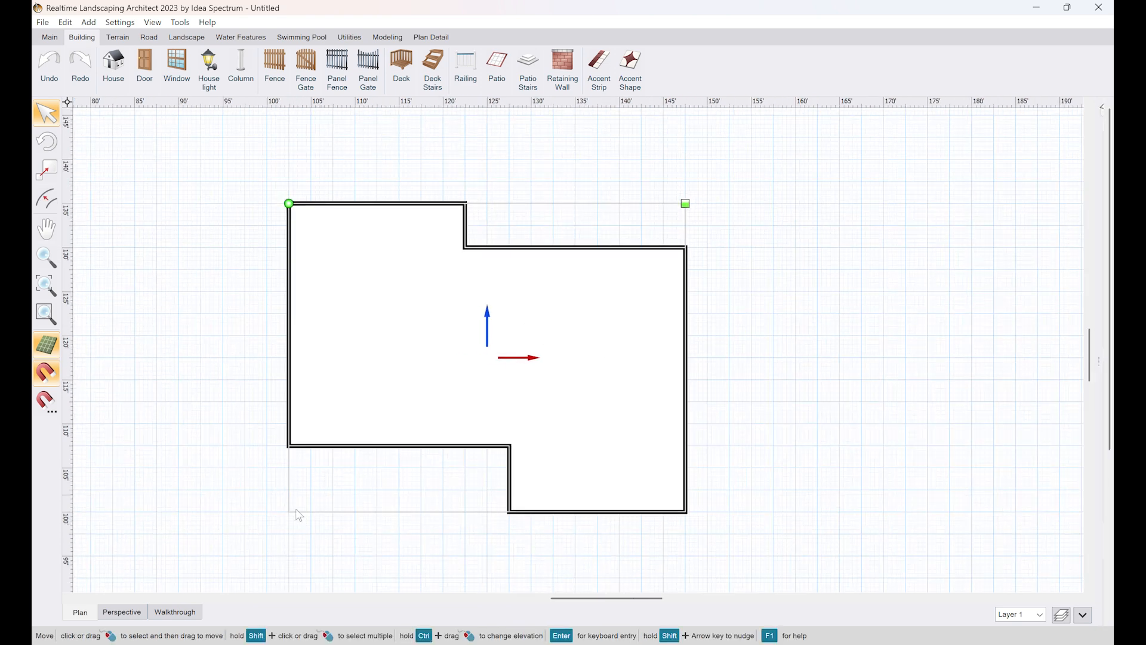
{"action": "left_click", "coordinate": [122, 612]}
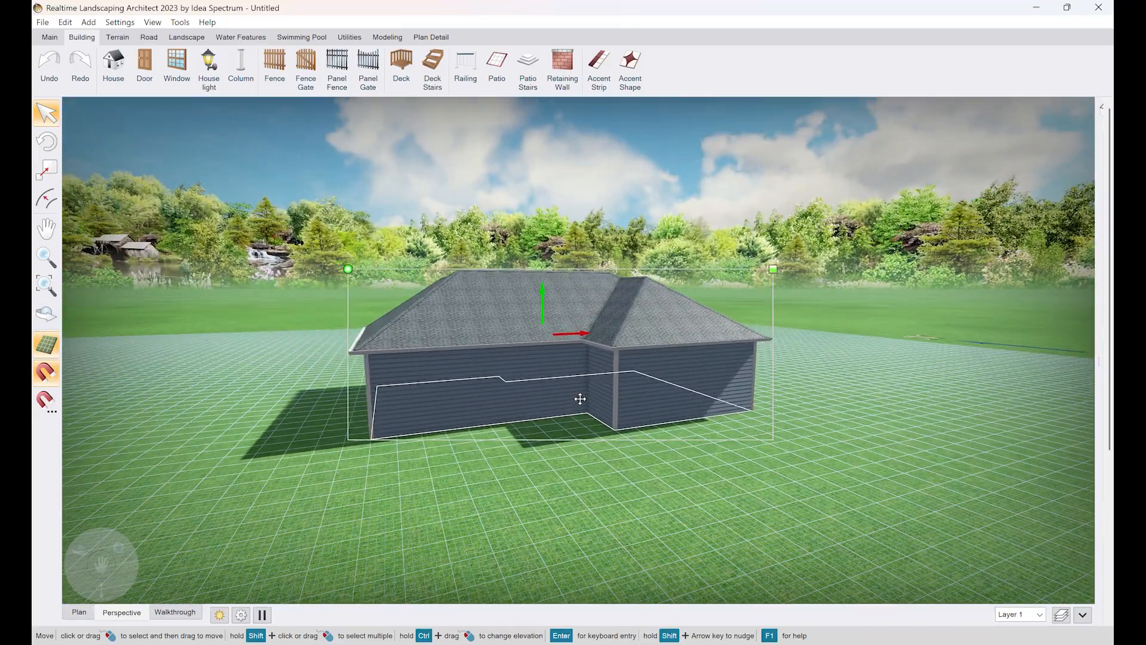
{"action": "middle_click_drag", "start_coordinate": [552, 431], "coordinate": [540, 467]}
{"action": "mouse_move", "coordinate": [540, 467]}
{"action": "right_mouse_down"}
{"action": "mouse_move", "coordinate": [567, 463]}
{"action": "mouse_move", "coordinate": [559, 457]}
{"action": "right_mouse_up"}
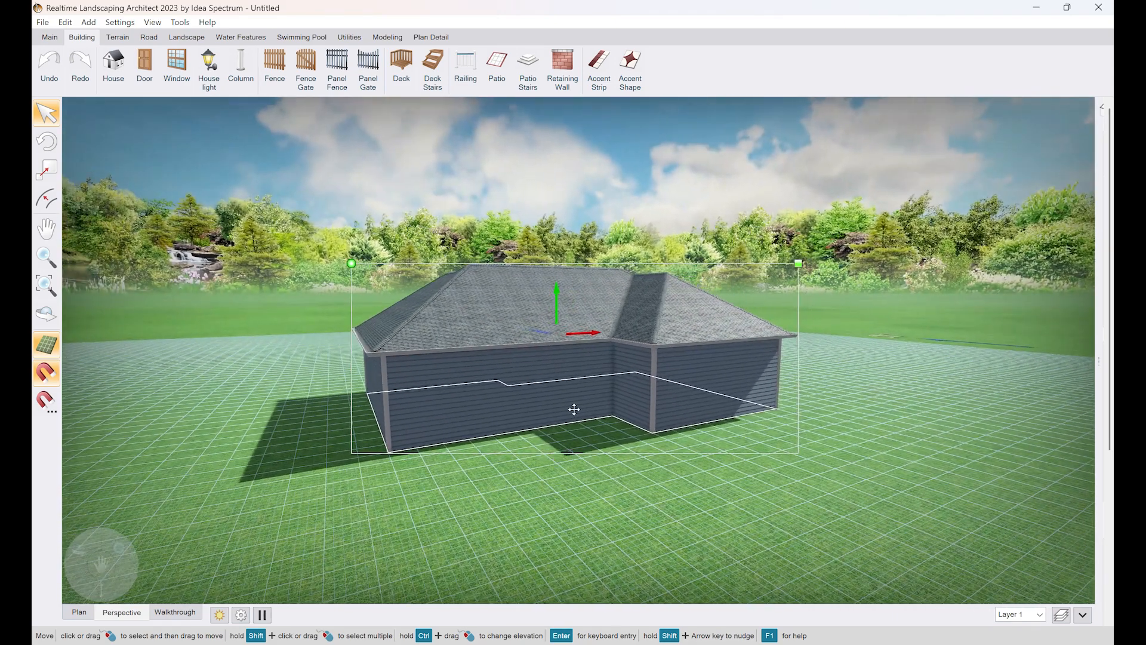
{"action": "middle_click_drag", "start_coordinate": [575, 404], "coordinate": [541, 524]}
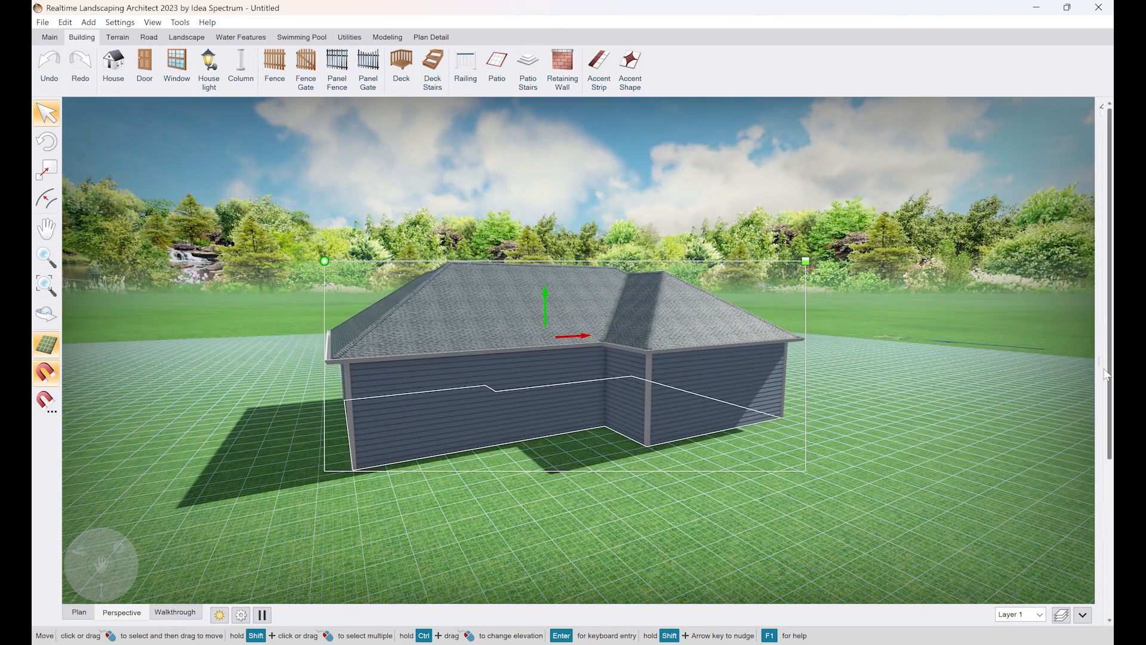
Step: Reveal the selected house's properties and review its roof material, wall material, general options and roof settings
{"action": "left_click_drag", "start_coordinate": [1109, 374], "coordinate": [890, 370]}
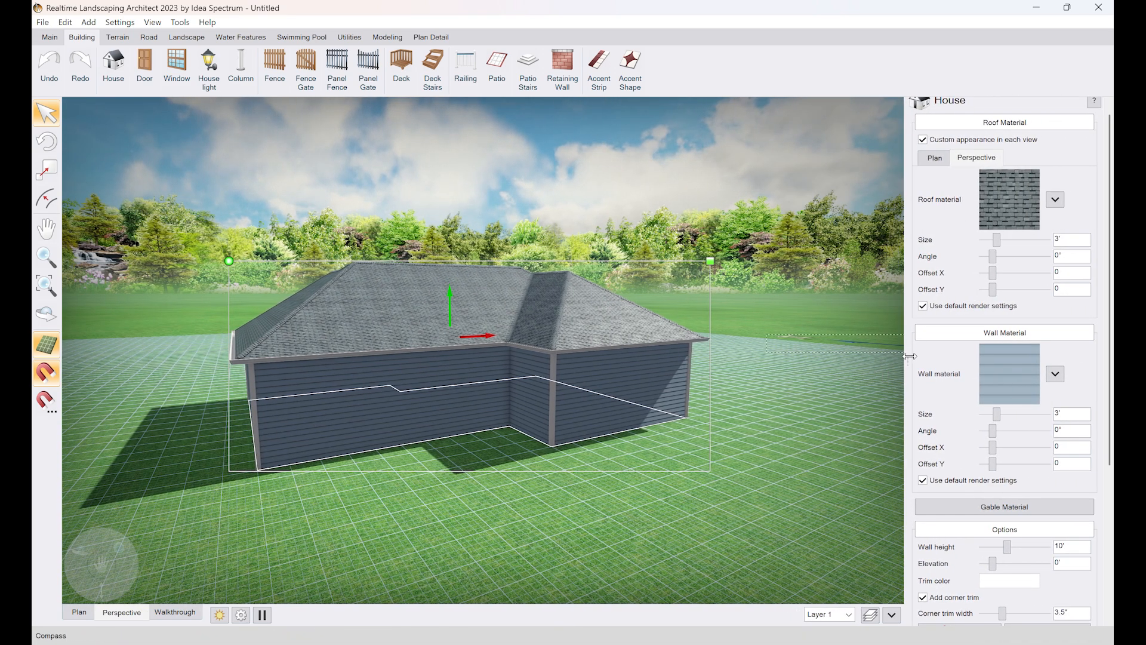
{"action": "scroll", "coordinate": [961, 329], "scroll_direction": "up", "scroll_amount": 1}
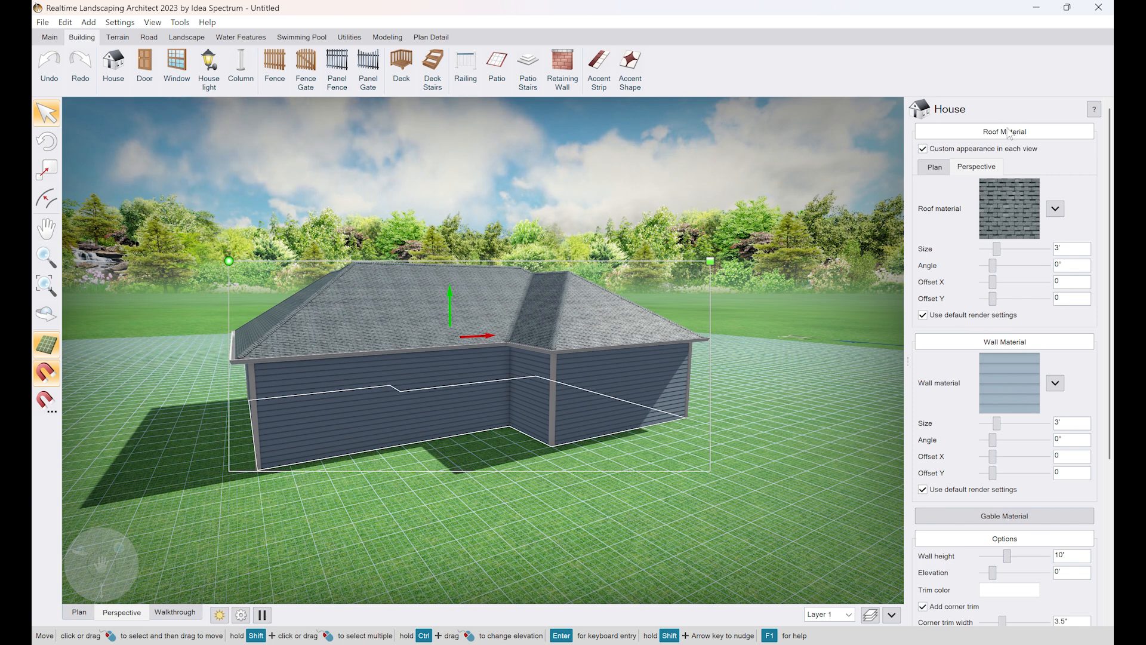
{"action": "scroll", "coordinate": [983, 299], "scroll_direction": "down", "scroll_amount": 3}
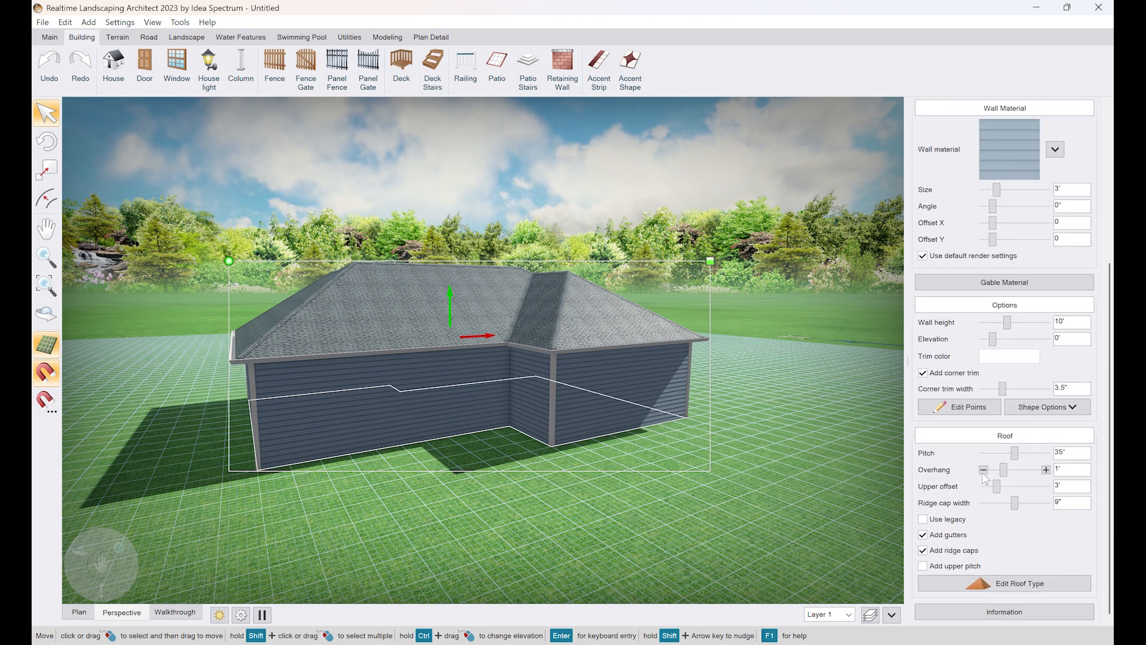
{"action": "scroll", "coordinate": [984, 481], "scroll_direction": "up", "scroll_amount": 2}
{"action": "scroll", "coordinate": [984, 480], "scroll_direction": "up", "scroll_amount": 3}
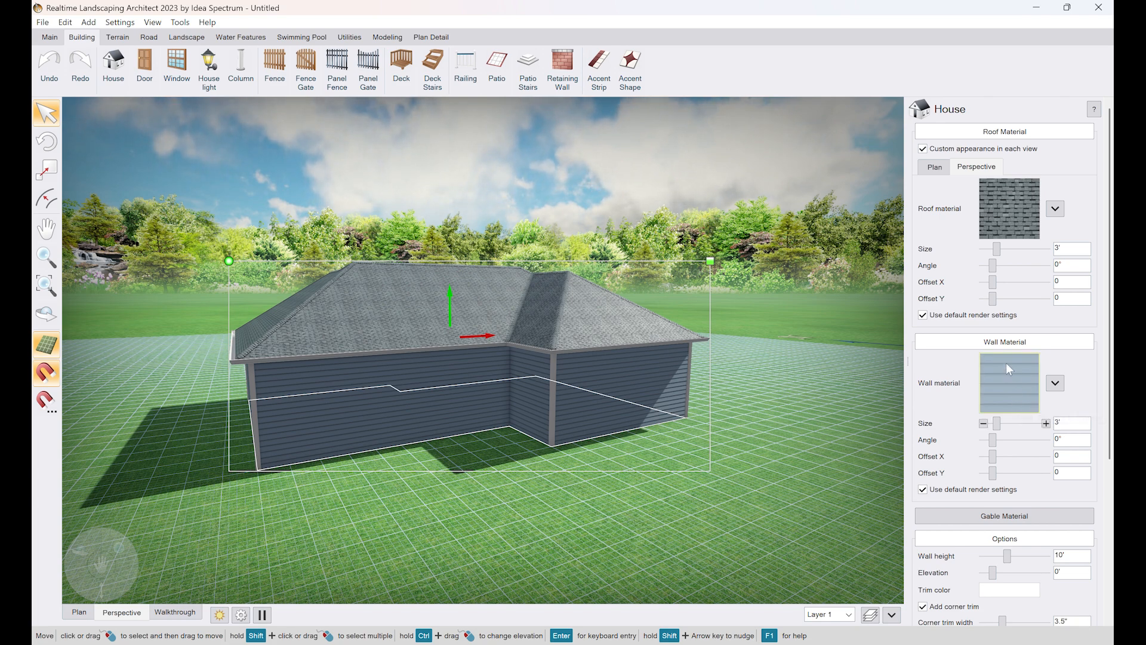
Step: Replace the house's wall material with a Stucco siding, trying one shade on the walls before settling on Stucco16
{"action": "left_click", "coordinate": [1007, 382]}
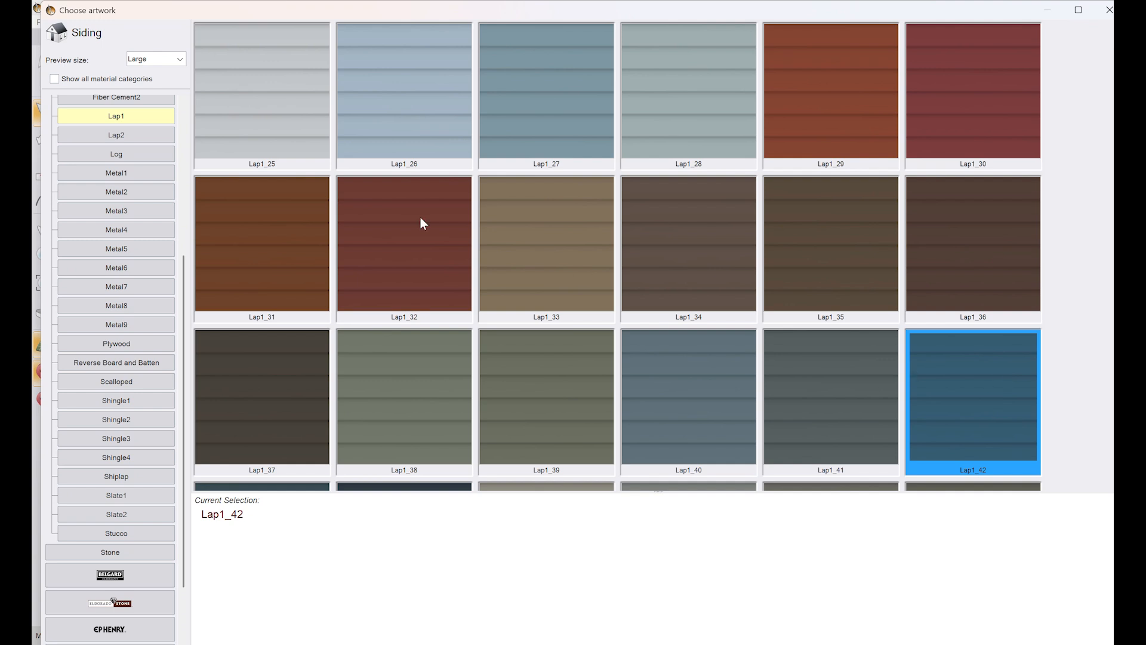
{"action": "scroll", "coordinate": [124, 174], "scroll_direction": "up", "scroll_amount": 4}
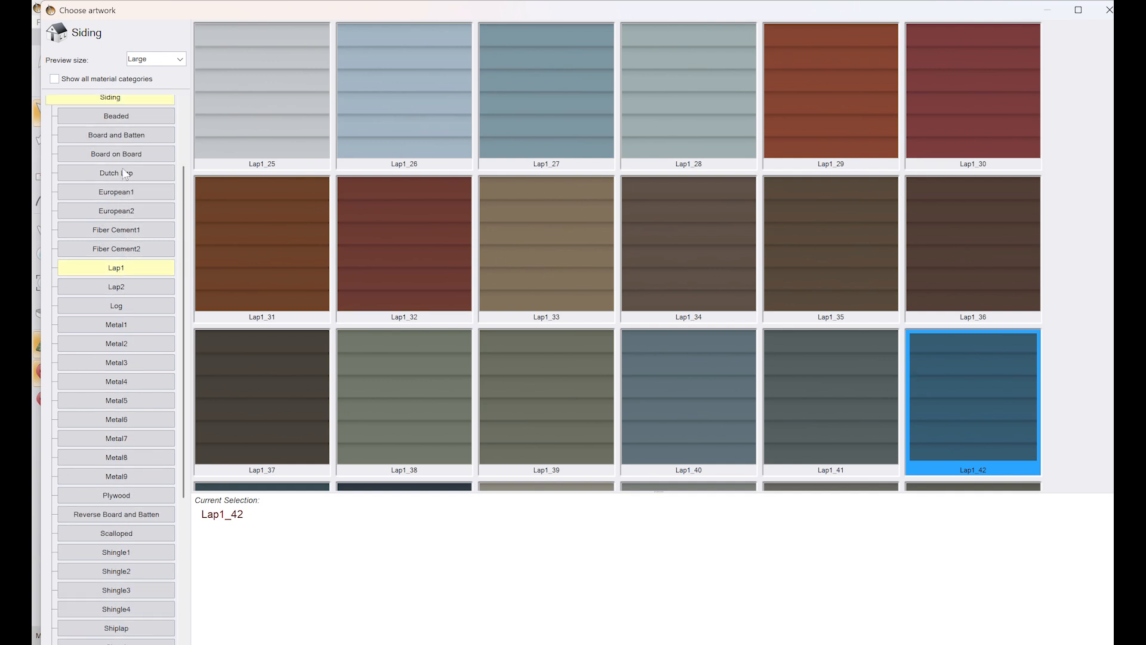
{"action": "scroll", "coordinate": [124, 174], "scroll_direction": "down", "scroll_amount": 5}
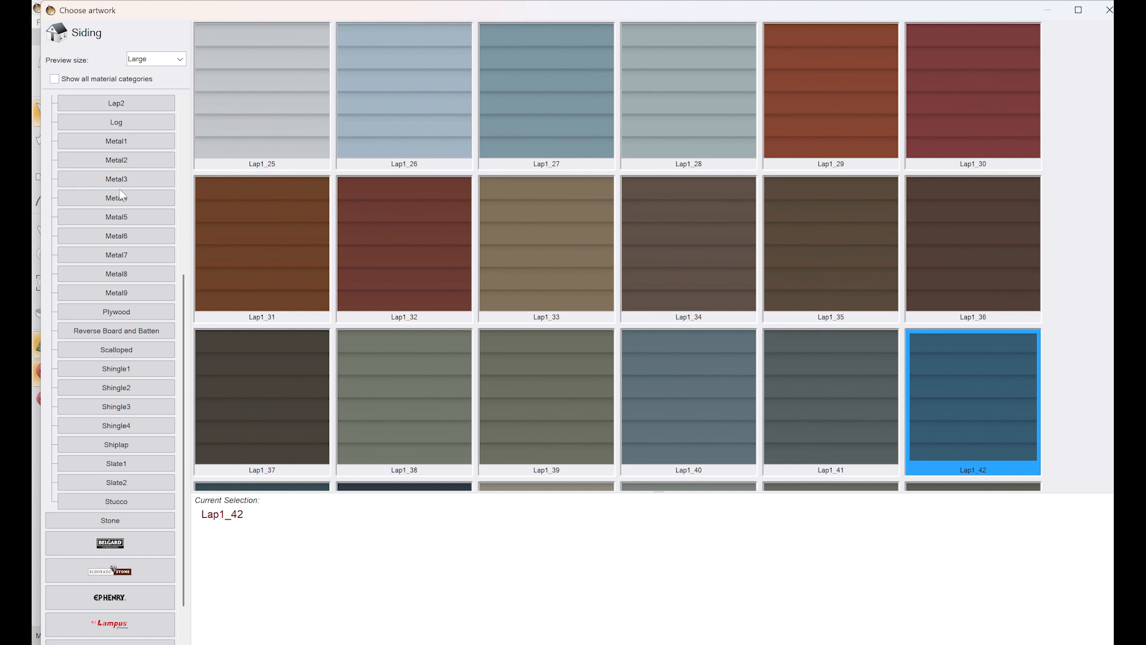
{"action": "left_click", "coordinate": [115, 501]}
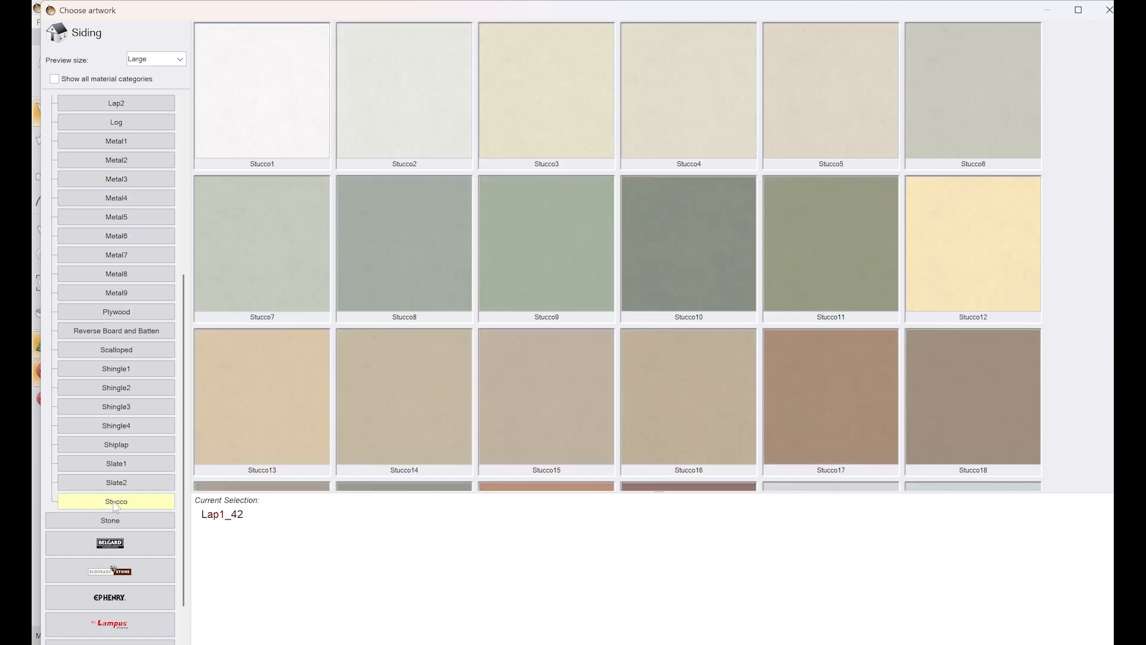
{"action": "scroll", "coordinate": [653, 126], "scroll_direction": "down", "scroll_amount": 10}
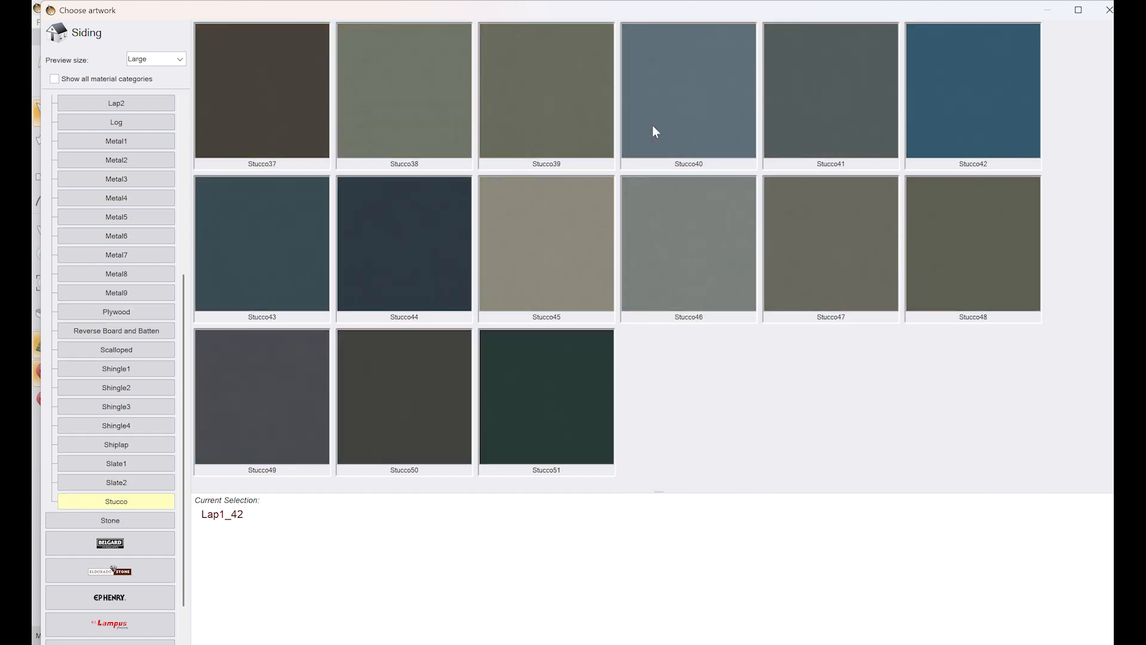
{"action": "scroll", "coordinate": [653, 126], "scroll_direction": "up", "scroll_amount": 10}
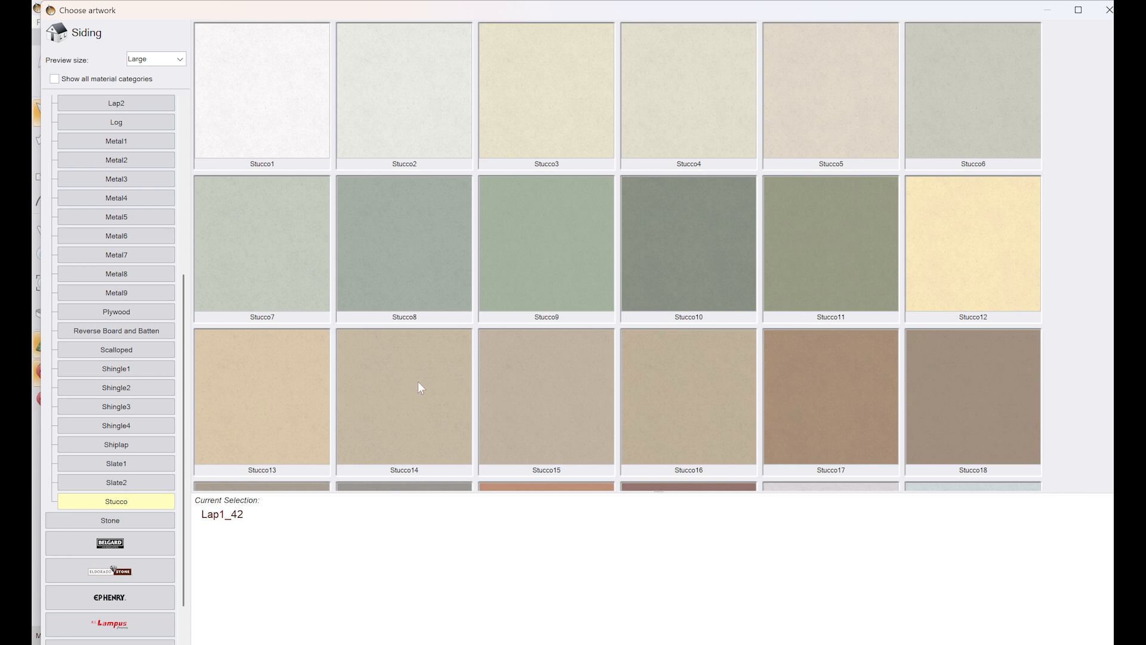
{"action": "double_click", "coordinate": [528, 390]}
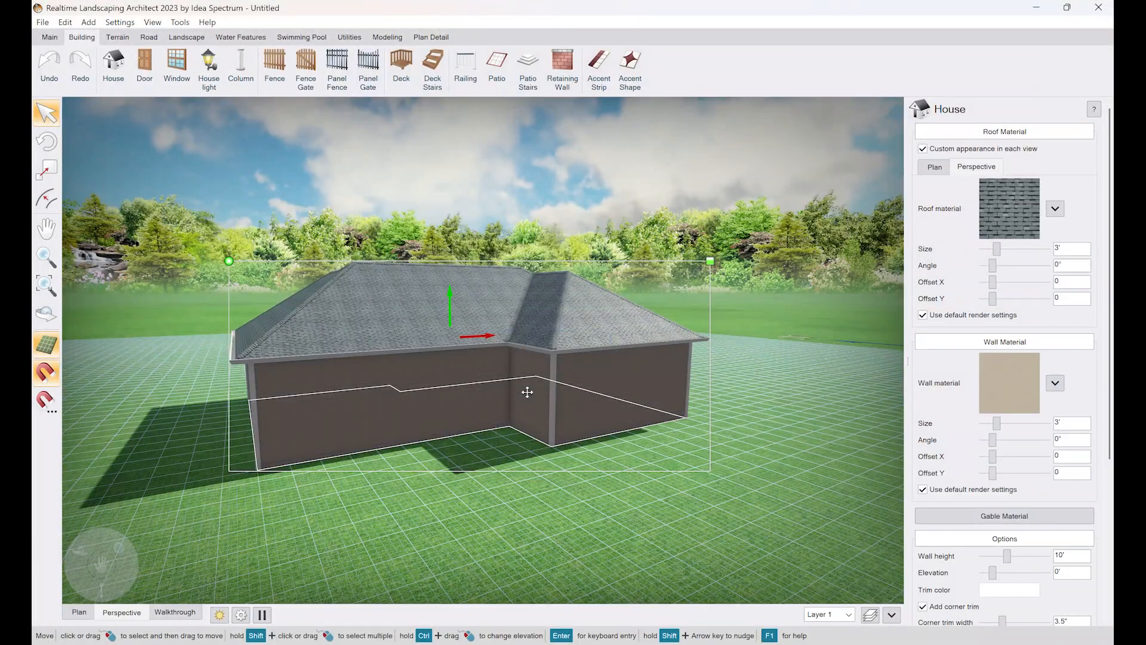
{"action": "mouse_move", "coordinate": [338, 408]}
{"action": "middle_mouse_down"}
{"action": "mouse_move", "coordinate": [361, 402]}
{"action": "mouse_move", "coordinate": [338, 407]}
{"action": "middle_mouse_up"}
{"action": "left_click", "coordinate": [1021, 386]}
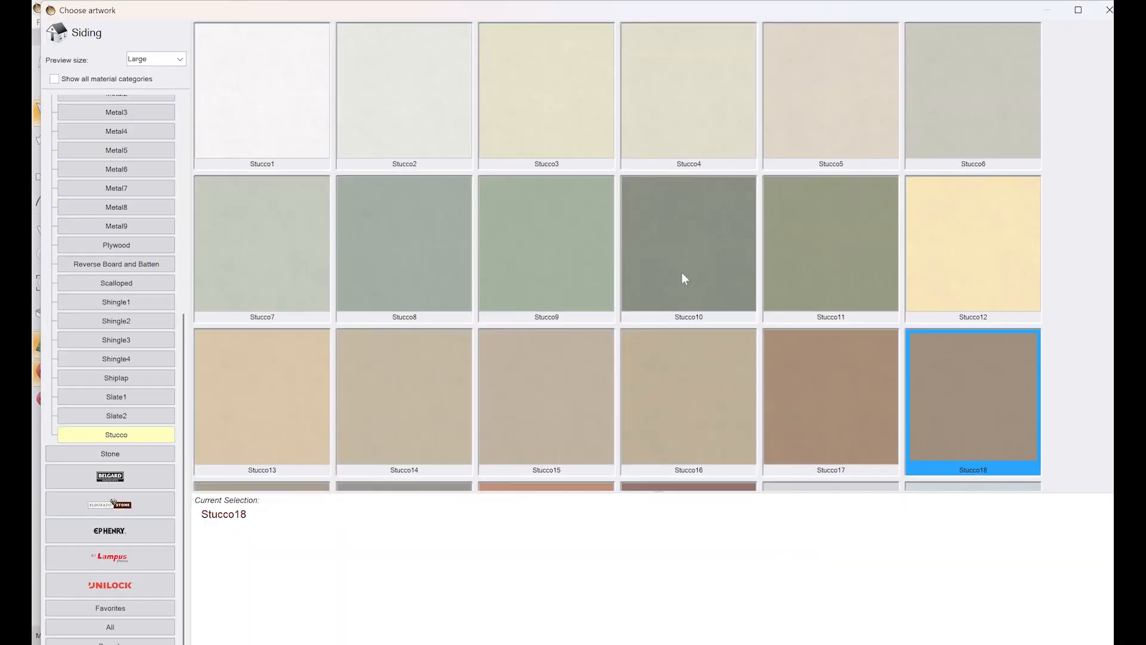
{"action": "double_click", "coordinate": [677, 381]}
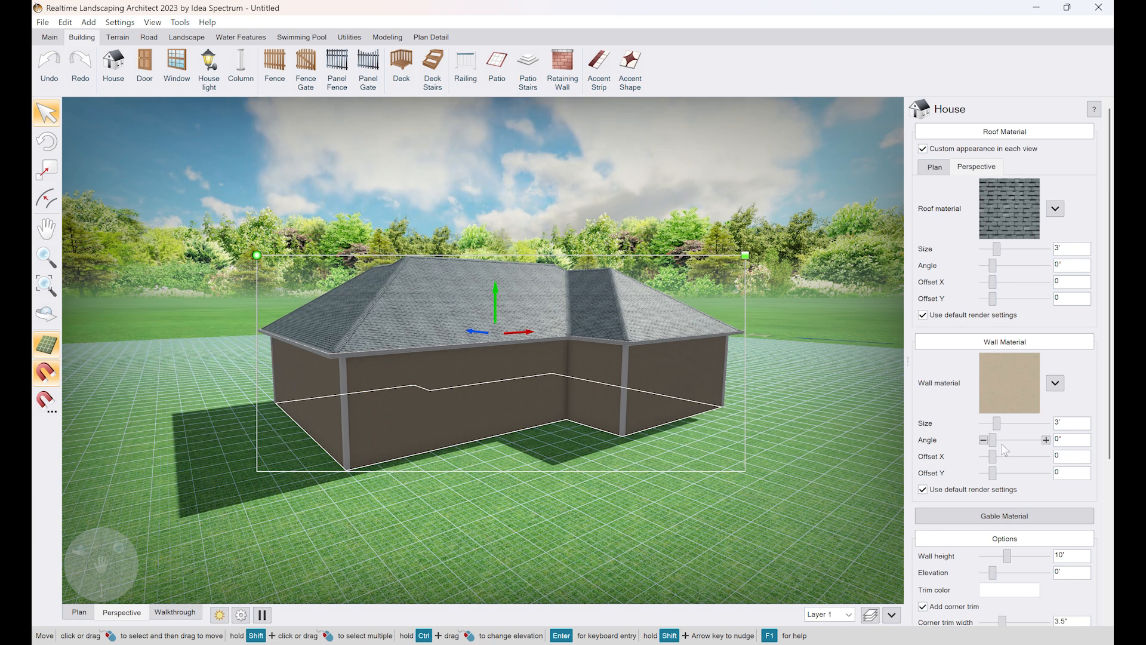
Step: Set the house's roof material to the dark red Roof132 from the Tile roofing category
{"action": "left_click", "coordinate": [1006, 210]}
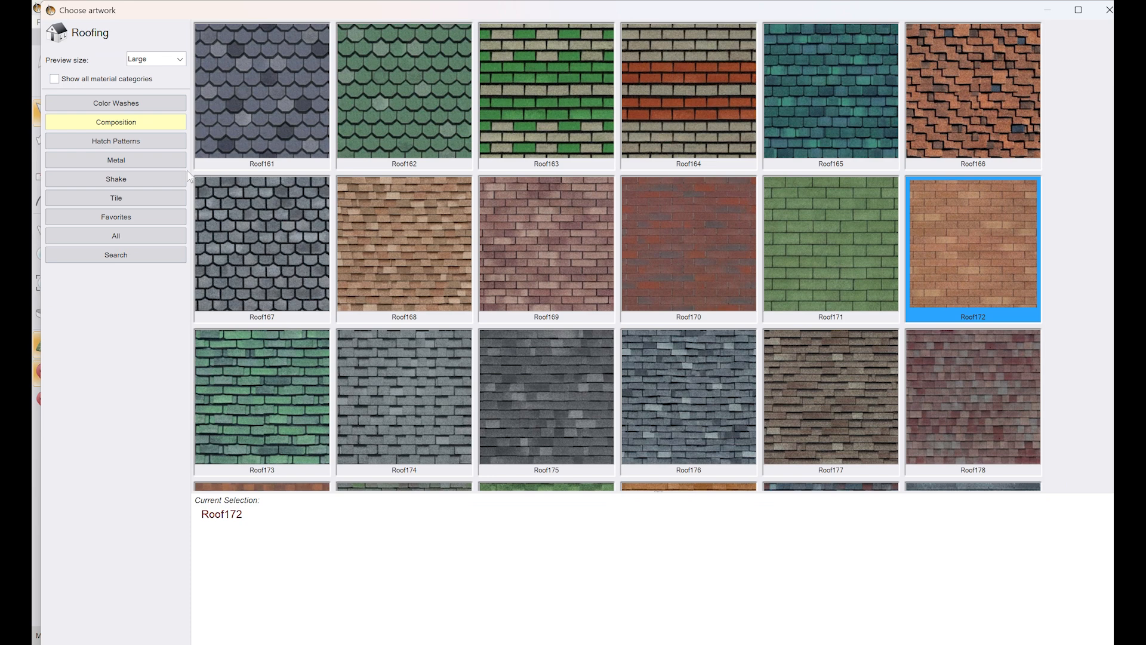
{"action": "left_click", "coordinate": [145, 197]}
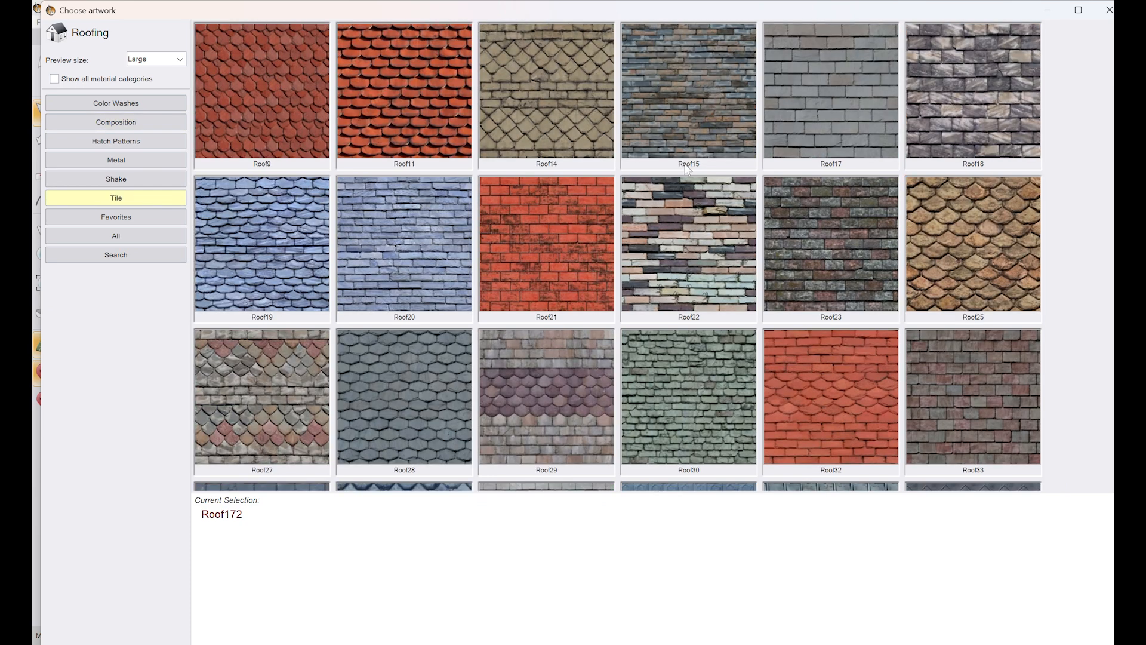
{"action": "scroll", "coordinate": [686, 168], "scroll_direction": "down", "scroll_amount": 10}
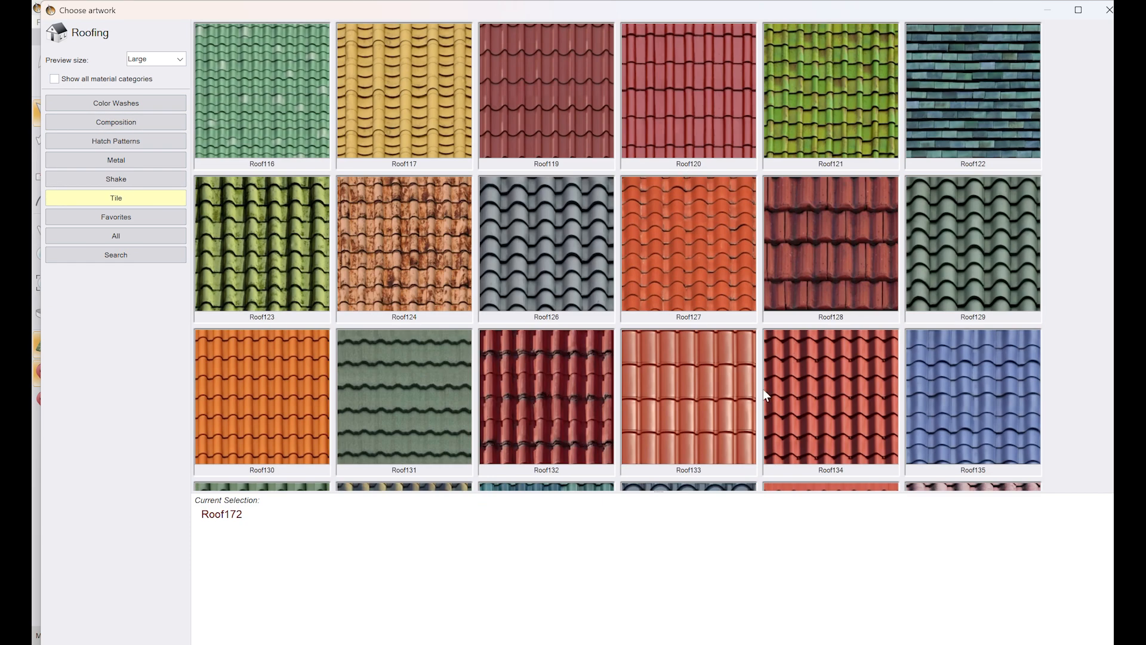
{"action": "double_click", "coordinate": [566, 407]}
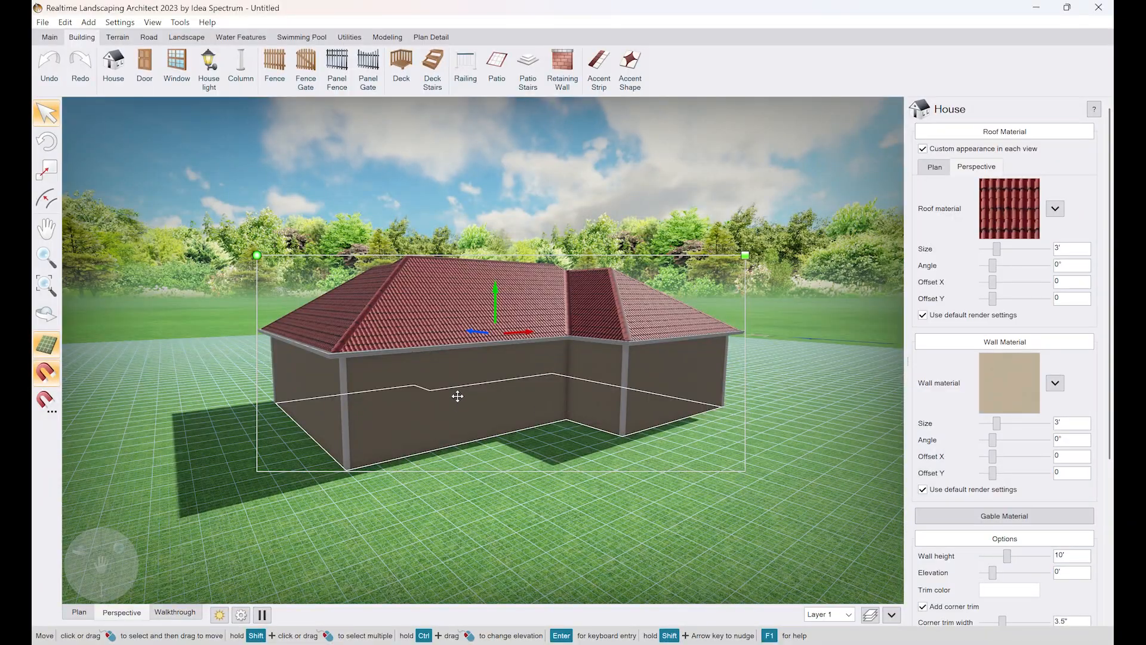
{"action": "mouse_move", "coordinate": [554, 392]}
{"action": "middle_mouse_down"}
{"action": "mouse_move", "coordinate": [519, 400]}
{"action": "mouse_move", "coordinate": [550, 388]}
{"action": "mouse_move", "coordinate": [540, 395]}
{"action": "middle_mouse_up"}
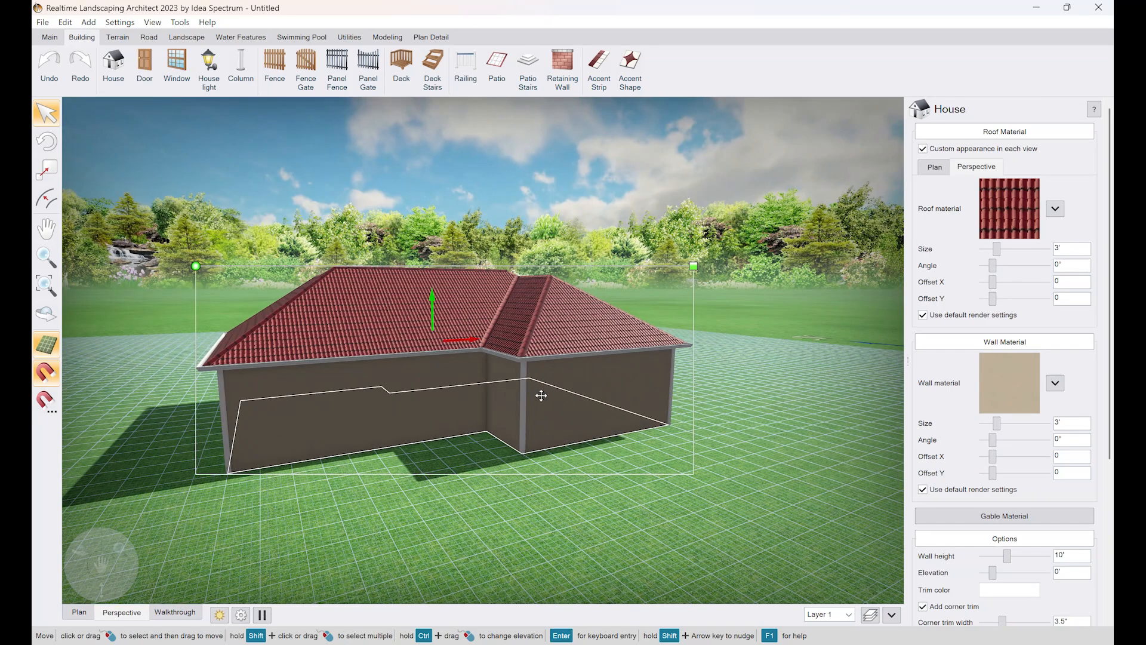
{"action": "right_click_drag", "start_coordinate": [518, 385], "coordinate": [682, 526]}
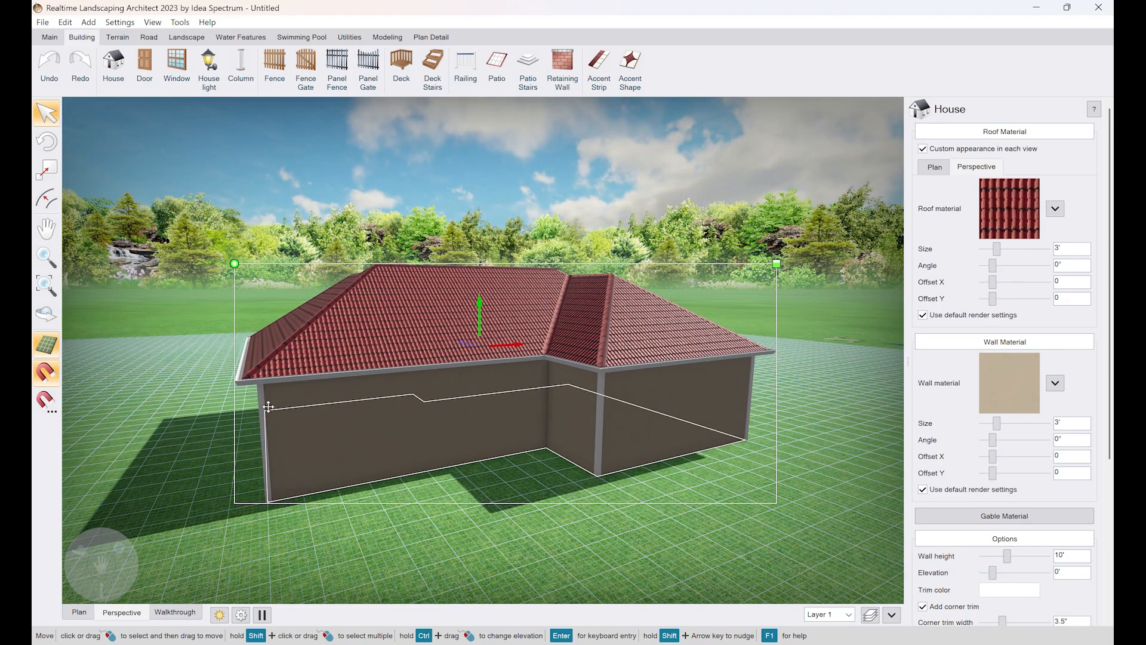
Step: Turn the house's corner trim off and back on twice to compare the wall corners with and without it
{"action": "scroll", "coordinate": [946, 407], "scroll_direction": "down", "scroll_amount": 3}
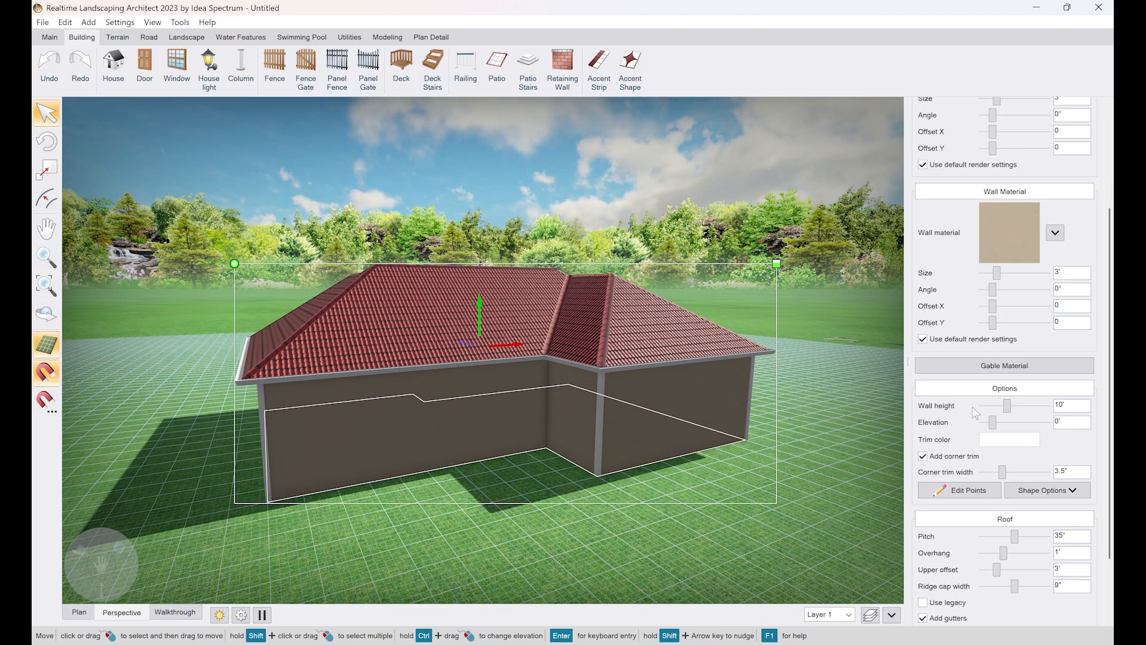
{"action": "middle_click_drag", "start_coordinate": [467, 407], "coordinate": [422, 384]}
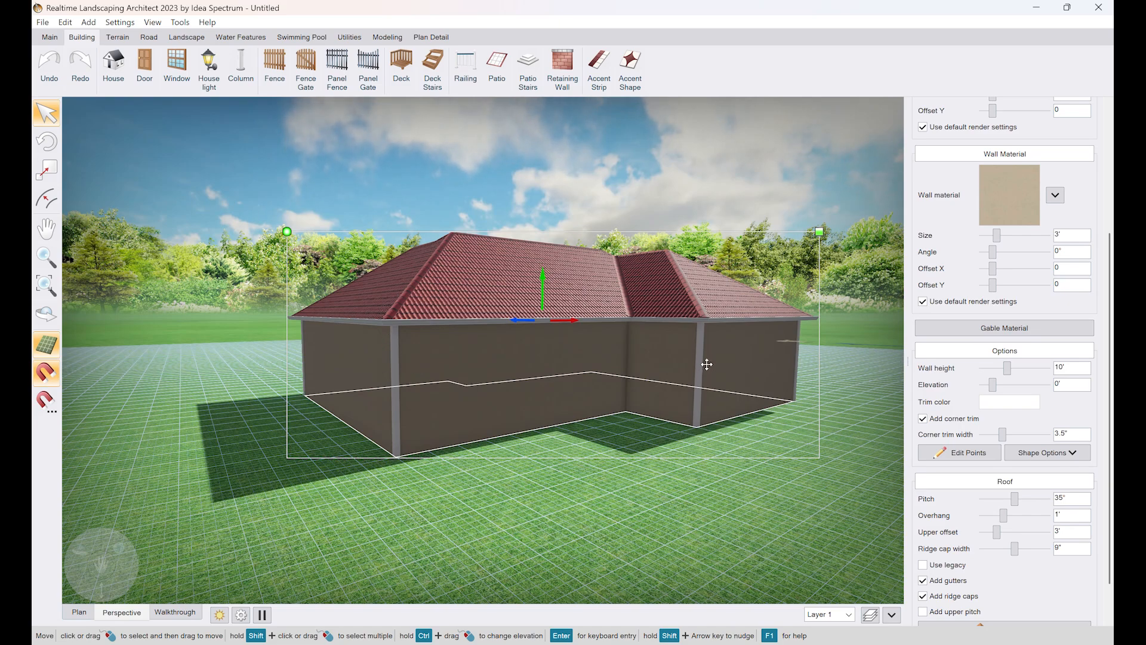
{"action": "right_click_drag", "start_coordinate": [706, 370], "coordinate": [466, 541]}
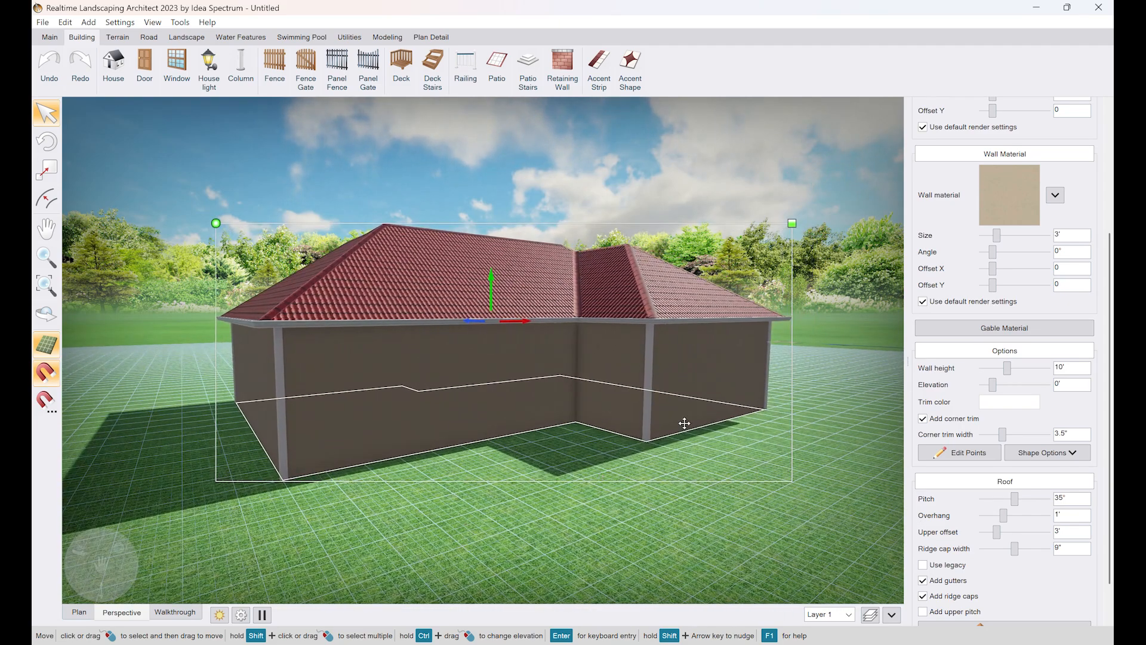
{"action": "middle_click_drag", "start_coordinate": [693, 419], "coordinate": [686, 417]}
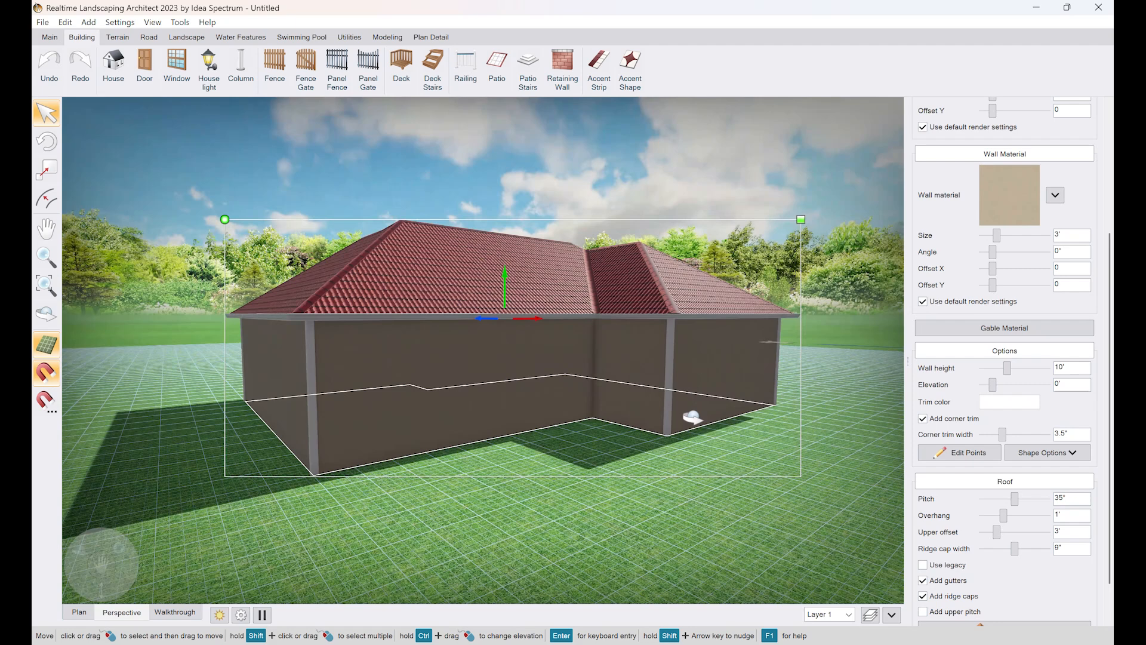
{"action": "left_click", "coordinate": [923, 419]}
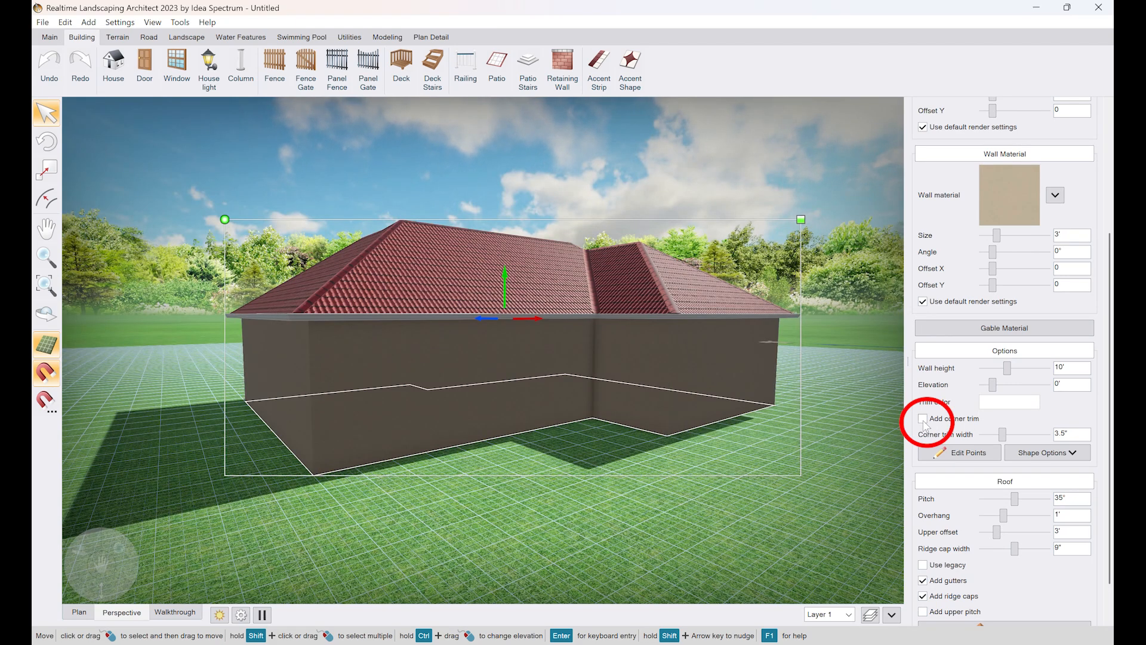
{"action": "left_click", "coordinate": [923, 419]}
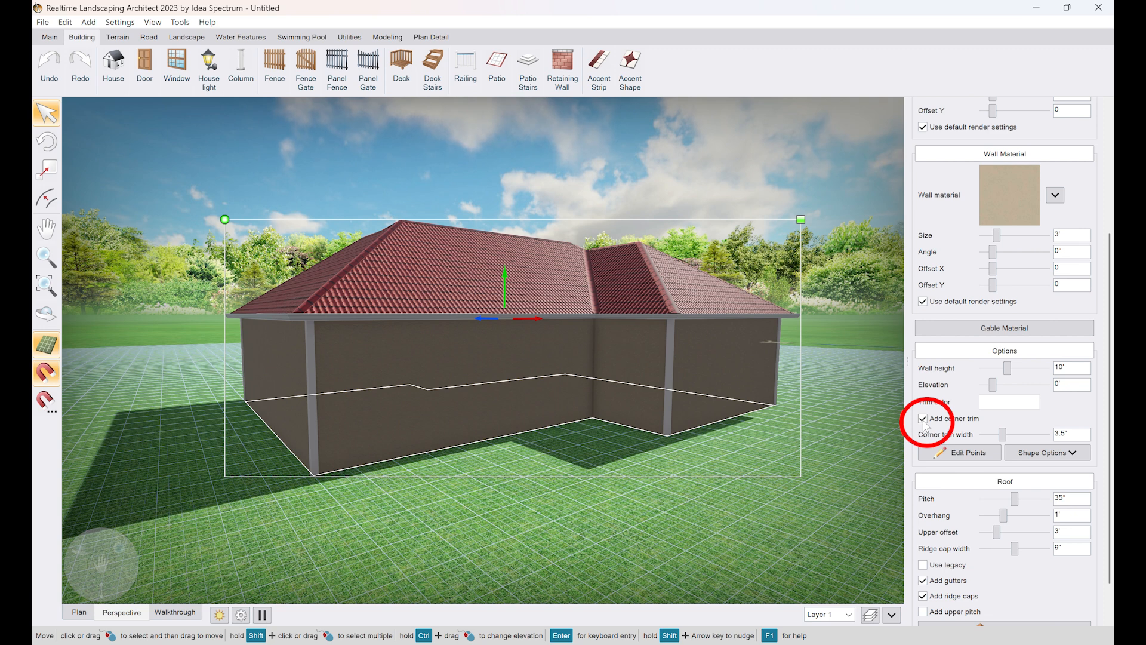
{"action": "left_click", "coordinate": [923, 419]}
{"action": "left_click", "coordinate": [923, 419]}
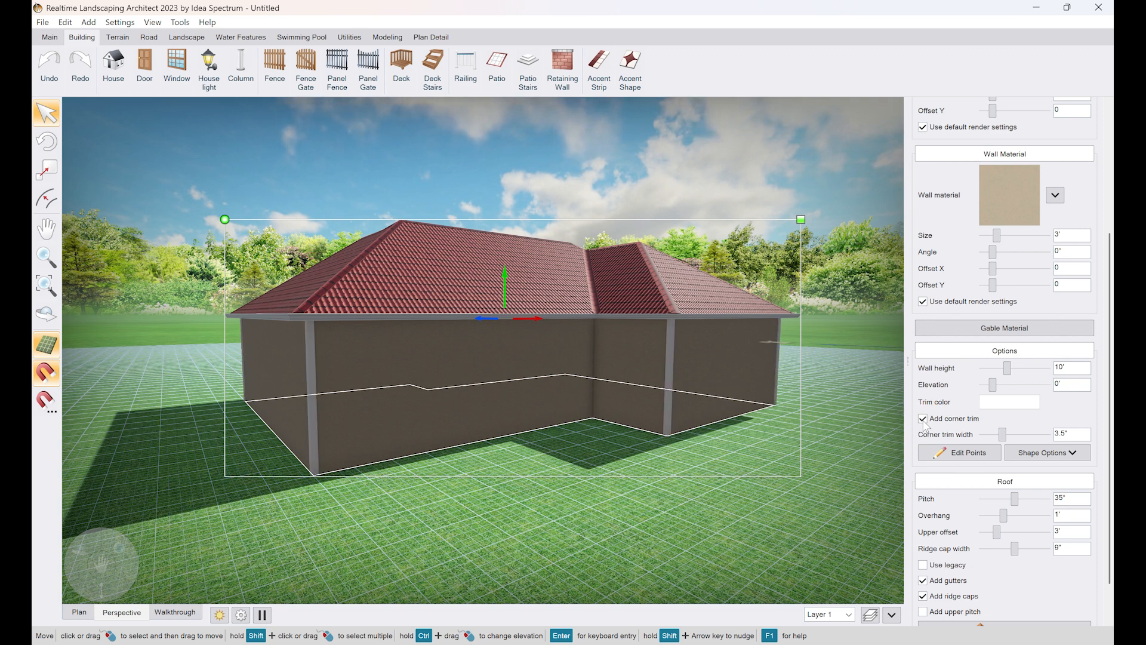
Step: Change the trim color to dark brown (red 86, green 62, blue 12) and turn off the corner trim
{"action": "left_click", "coordinate": [1004, 405]}
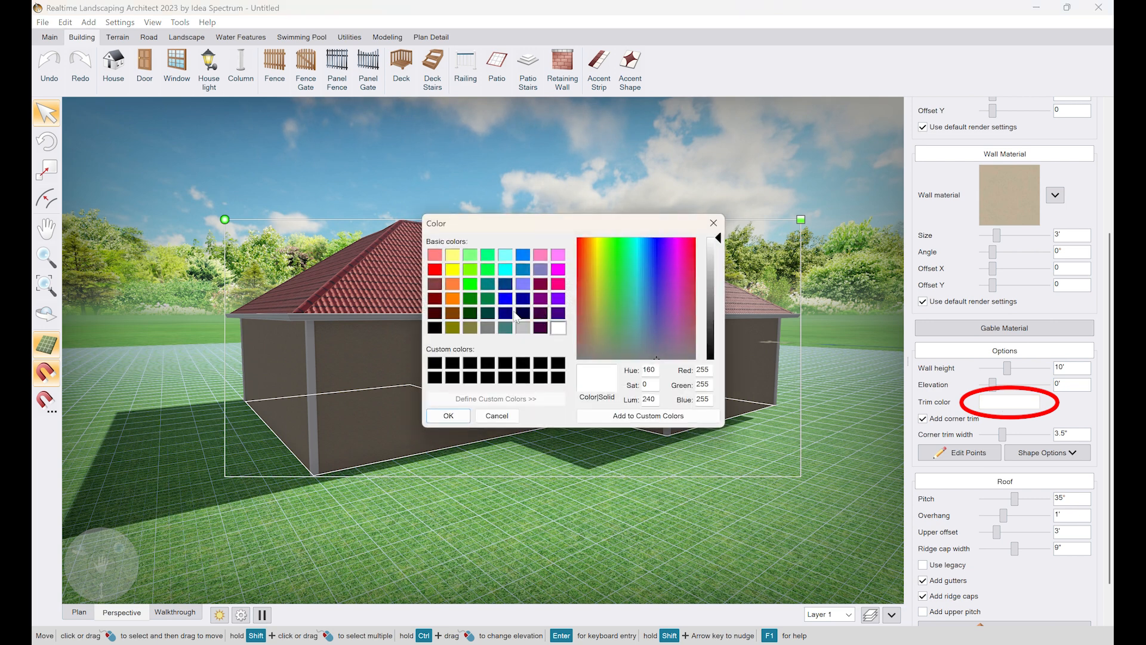
{"action": "left_click", "coordinate": [437, 286]}
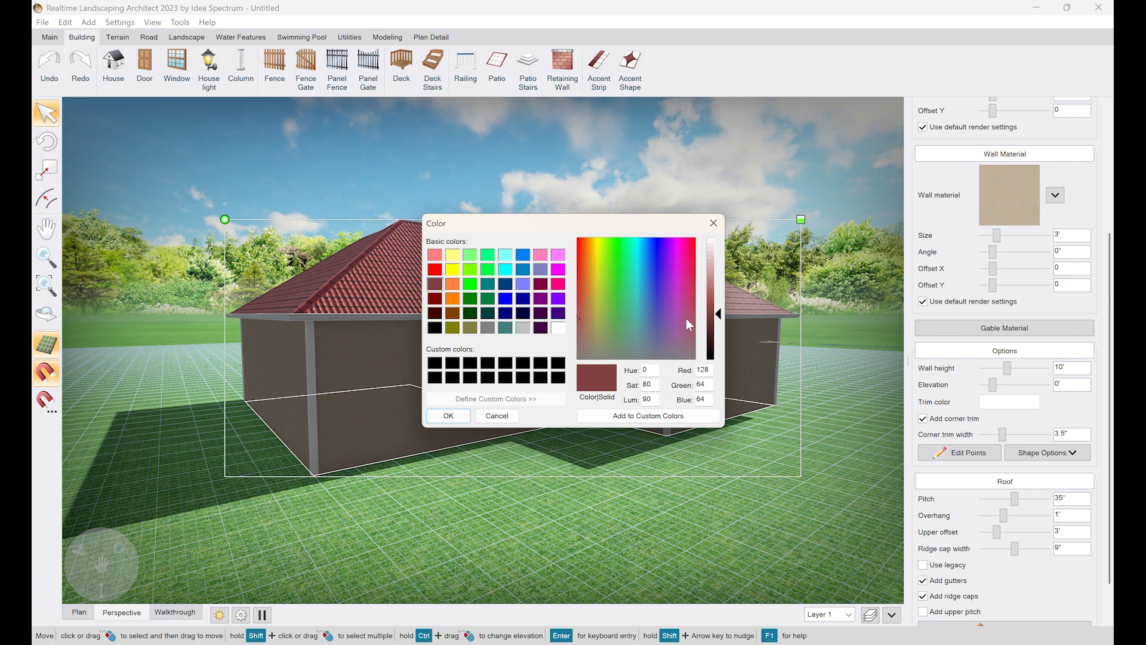
{"action": "left_click_drag", "start_coordinate": [687, 320], "coordinate": [591, 273]}
{"action": "left_click_drag", "start_coordinate": [720, 322], "coordinate": [724, 343]}
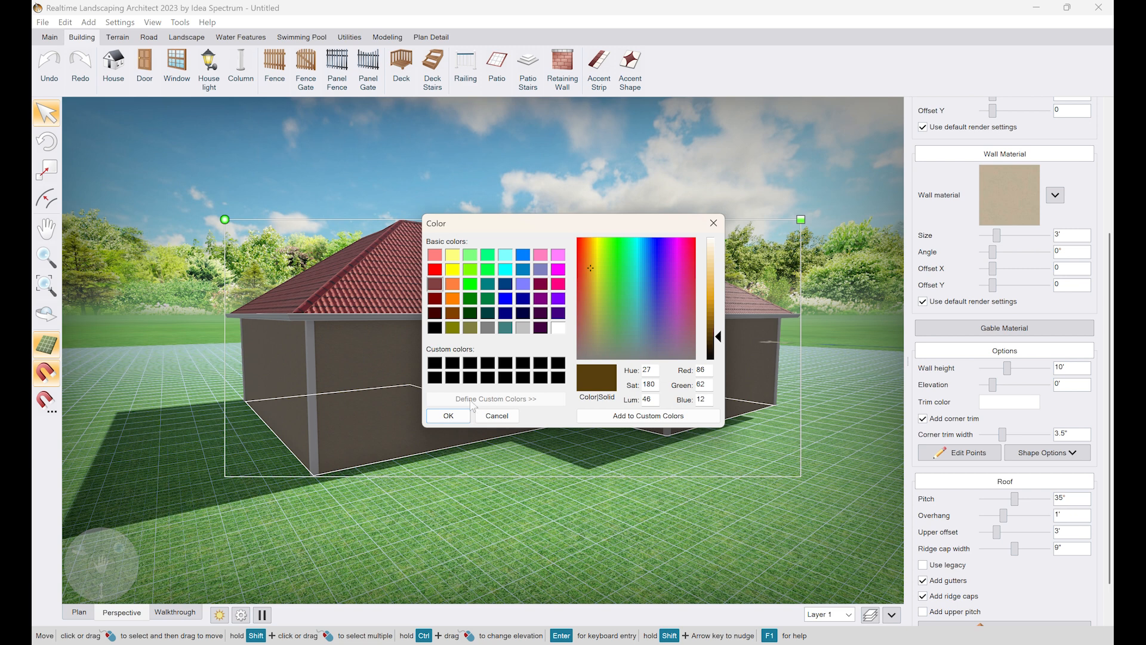
{"action": "left_click", "coordinate": [448, 415]}
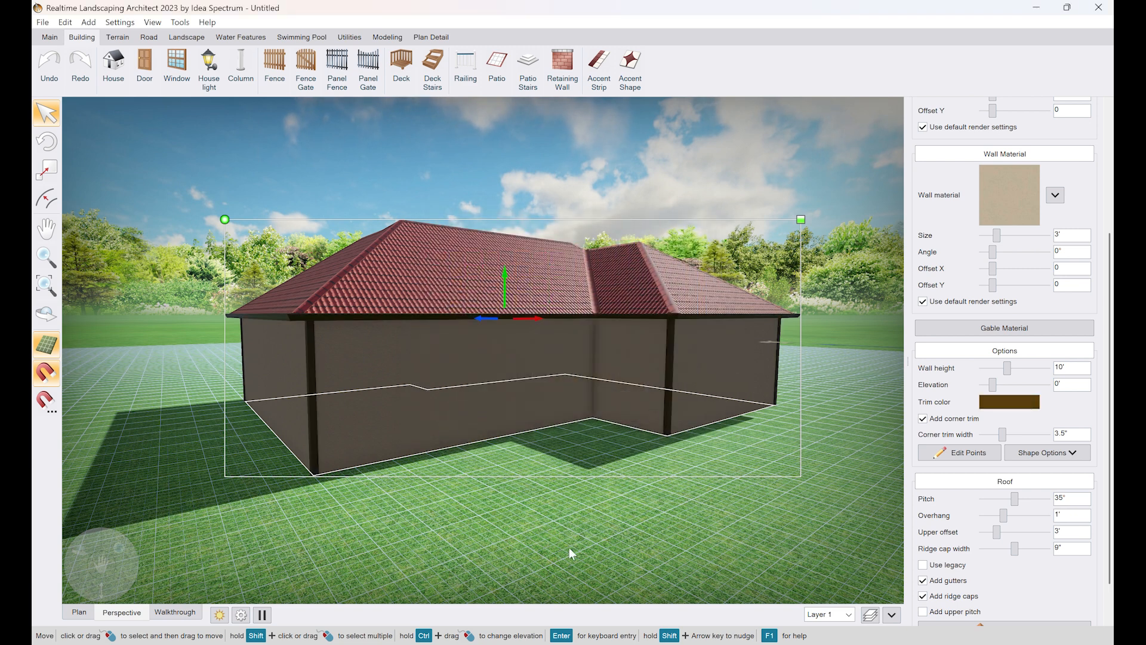
{"action": "left_click", "coordinate": [923, 419]}
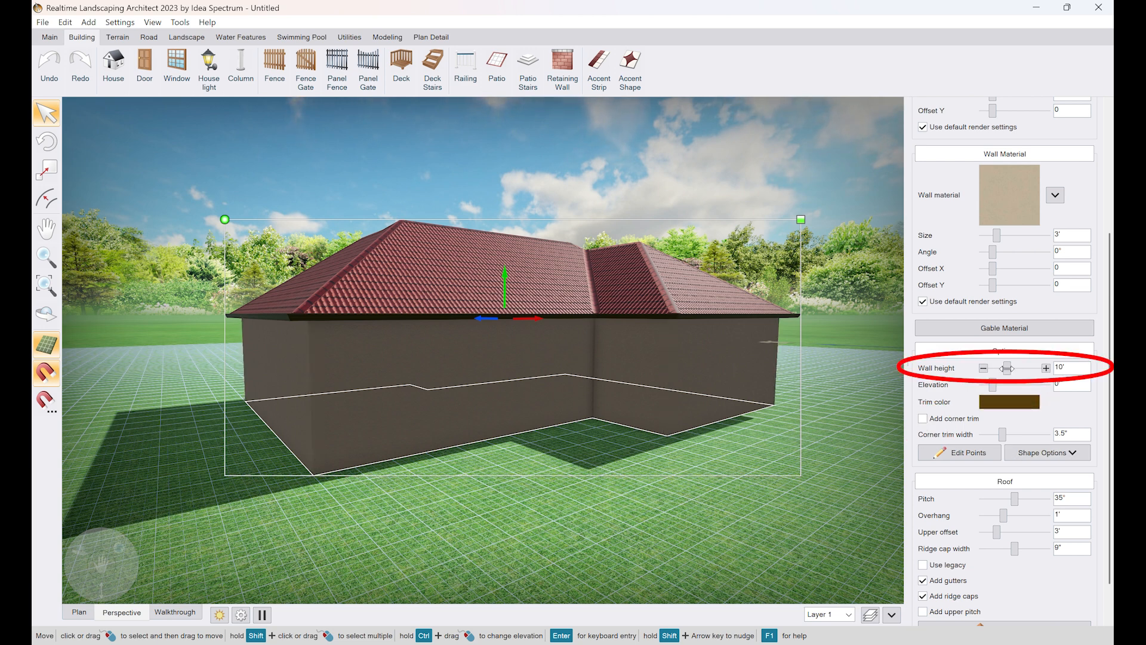
Step: Adjust the house's wall height freely and raise it in small increments to 15'-2"
{"action": "mouse_move", "coordinate": [1007, 368]}
{"action": "left_mouse_down"}
{"action": "mouse_move", "coordinate": [1022, 370]}
{"action": "mouse_move", "coordinate": [1009, 367]}
{"action": "left_mouse_up"}
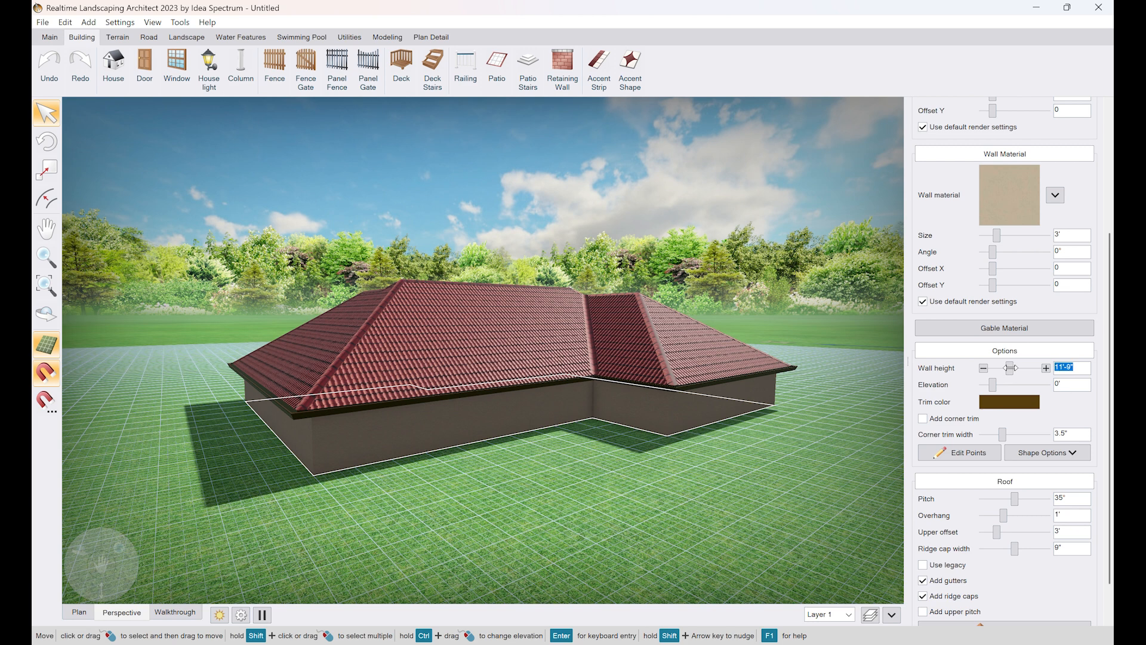
{"action": "left_click", "coordinate": [1046, 368]}
{"action": "left_click", "coordinate": [1045, 368]}
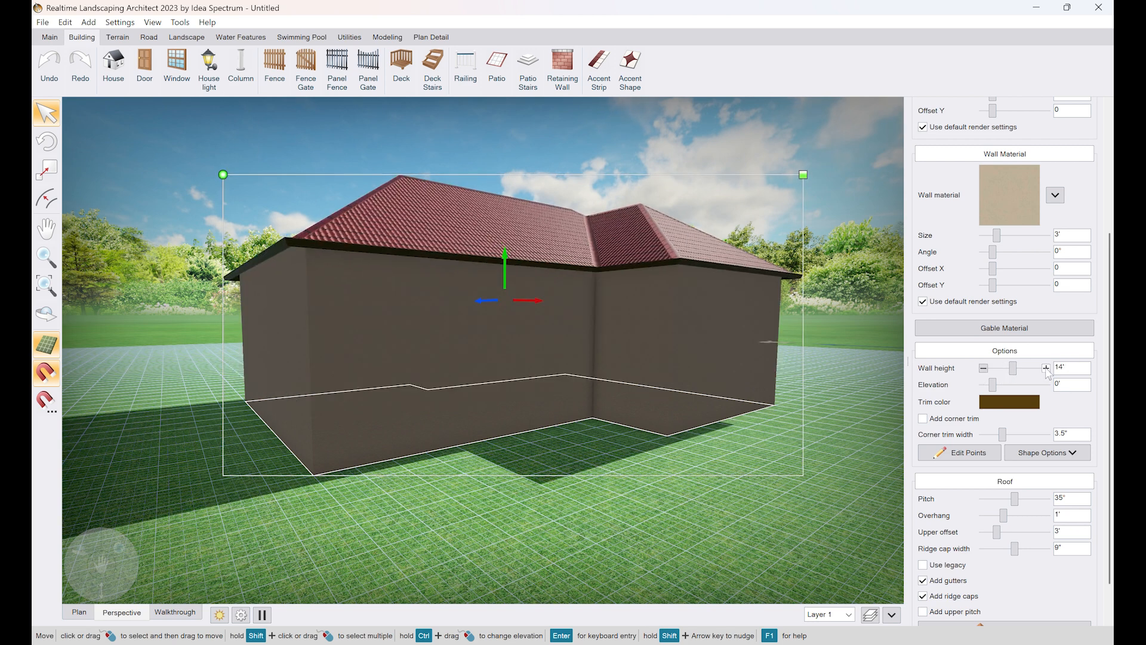
{"action": "left_click", "coordinate": [1045, 368]}
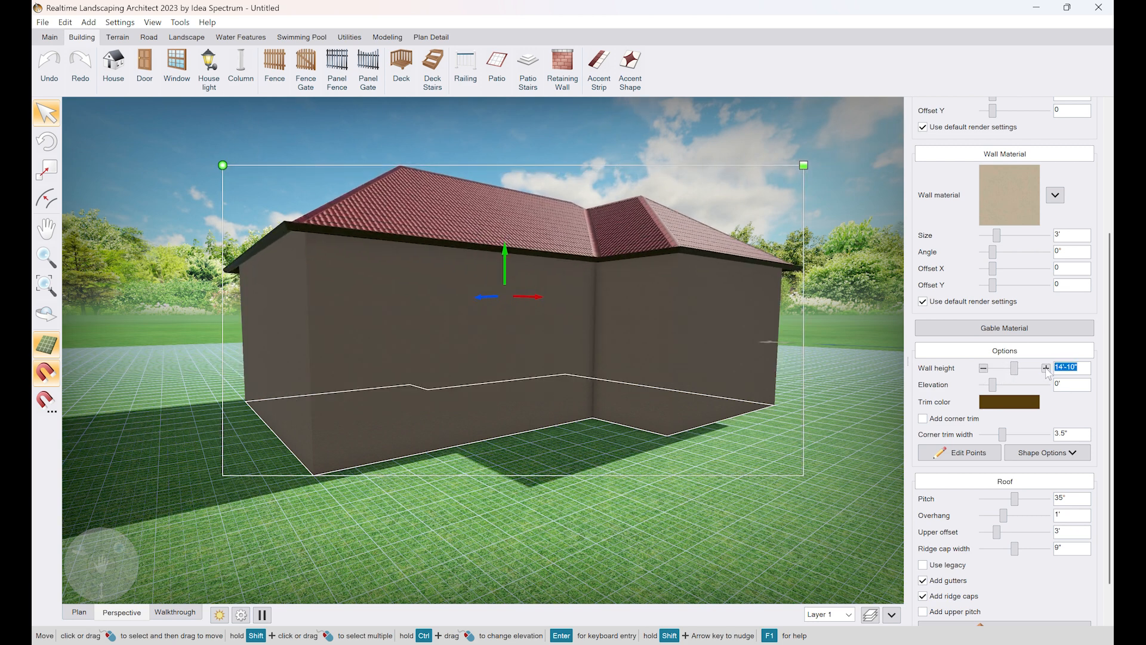
{"action": "left_click", "coordinate": [1046, 368]}
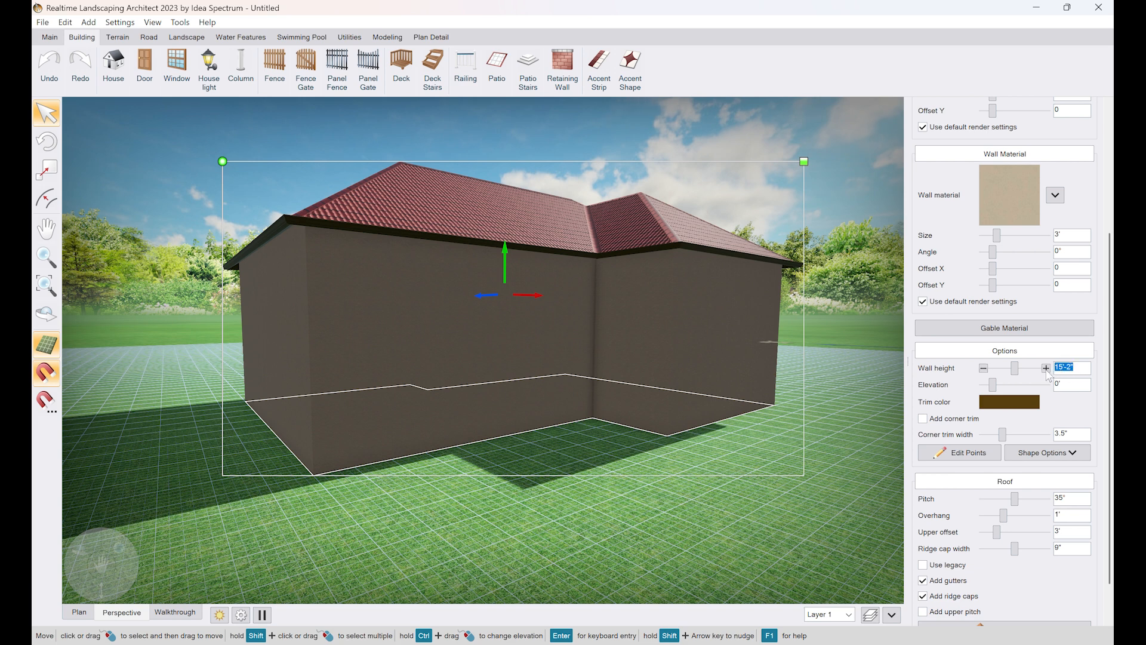
Step: Try exact wall heights of 18' and 18'-6" on the house
{"action": "type", "text": "18"}
{"action": "key", "text": "Tab"}
{"action": "left_click", "coordinate": [1075, 369]}
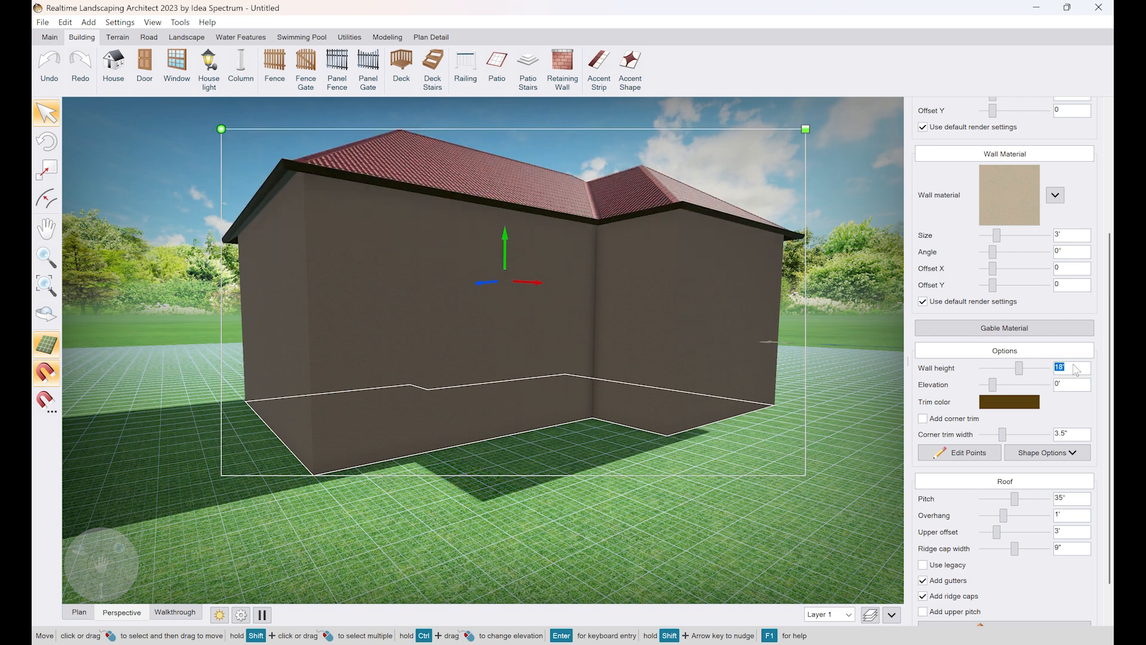
{"action": "type", "text": "18.5"}
{"action": "key", "text": "Tab"}
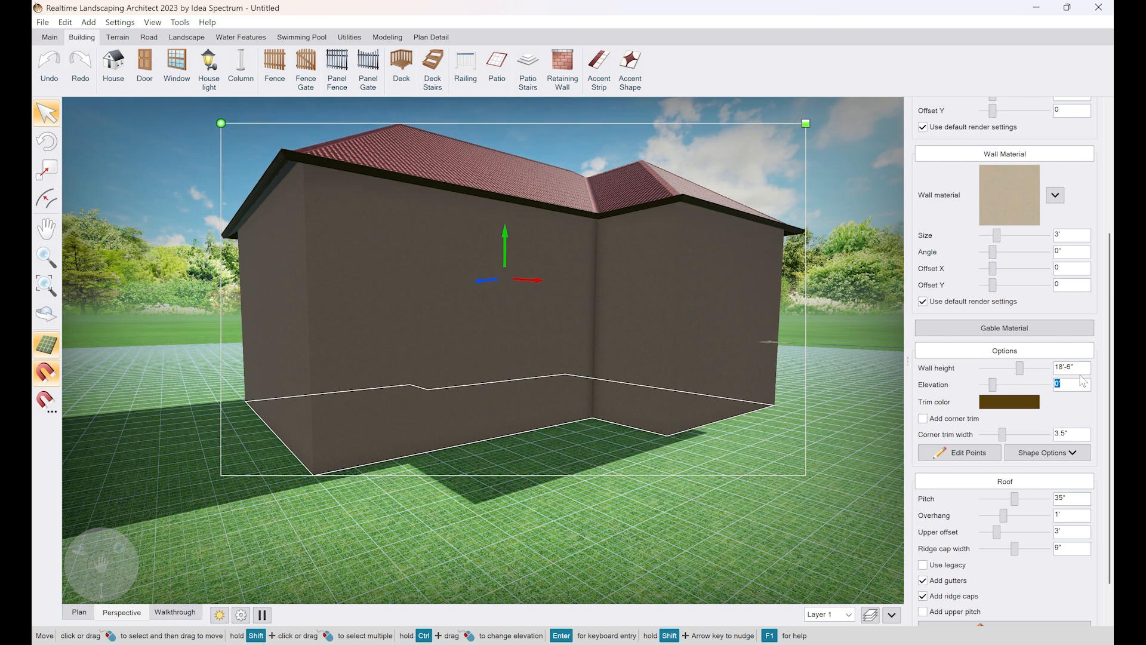
Step: Set the house's wall height to 18'-9" and raise its elevation to 5'-6"
{"action": "left_click", "coordinate": [1075, 370]}
{"action": "type", "text": "18"}
{"action": "left_click", "coordinate": [1070, 371]}
{"action": "key", "text": "Tab"}
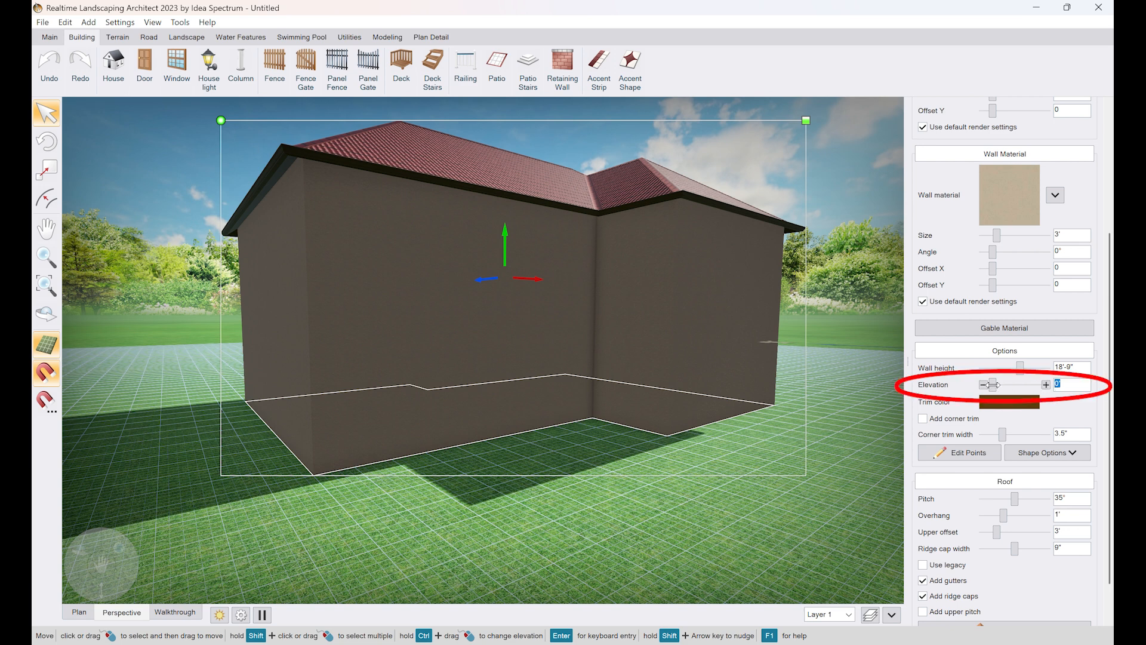
{"action": "left_click_drag", "start_coordinate": [992, 385], "coordinate": [1002, 385]}
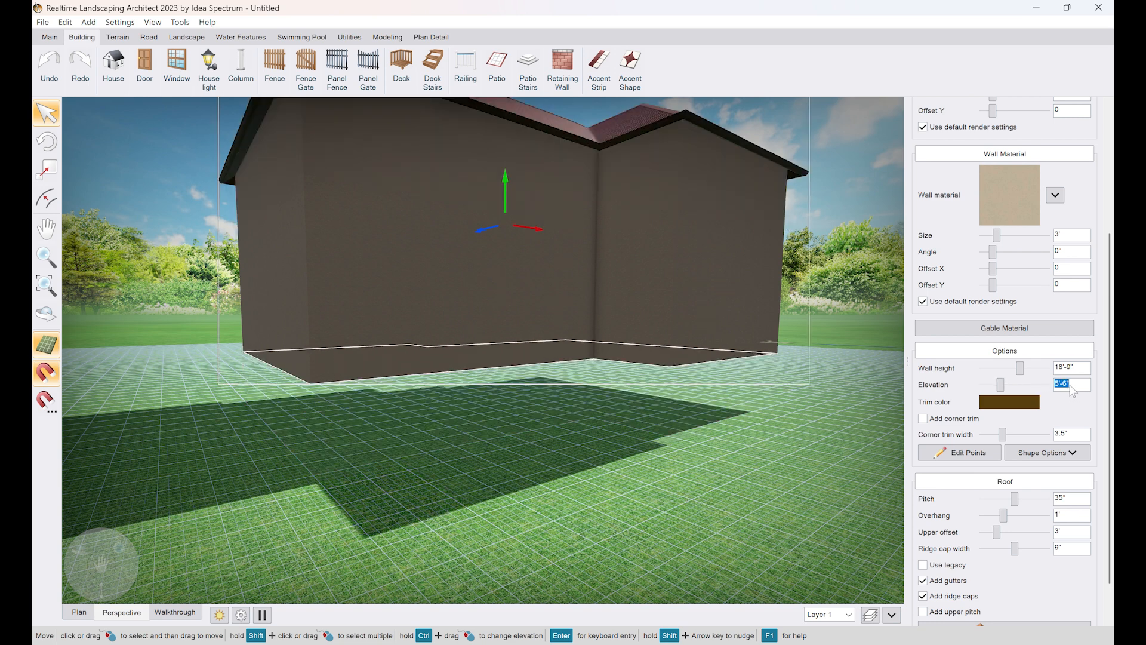
Step: Return the house's elevation to 0' and set its wall height to 20'
{"action": "type", "text": "0"}
{"action": "key", "text": "Tab"}
{"action": "left_click", "coordinate": [589, 322]}
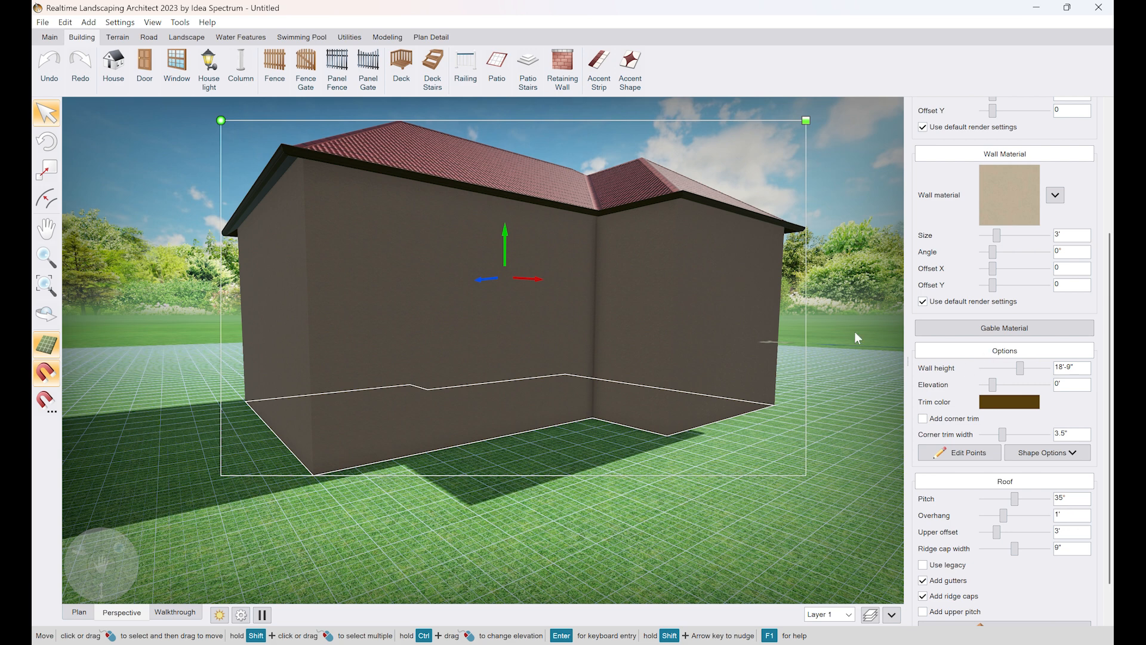
{"action": "left_click", "coordinate": [1077, 370]}
{"action": "type", "text": "20"}
{"action": "key", "text": "Return"}
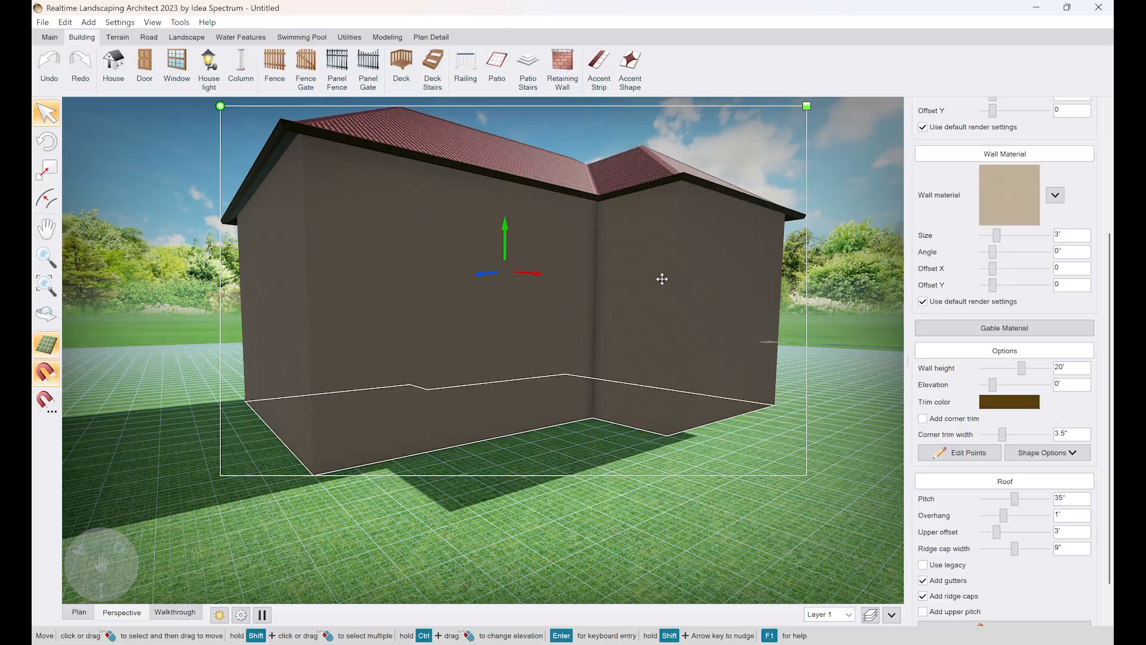
Step: Try a steep 52° roof pitch on the house, and set the pitch back to 35°
{"action": "mouse_move", "coordinate": [583, 340]}
{"action": "right_mouse_down"}
{"action": "mouse_move", "coordinate": [557, 389]}
{"action": "mouse_move", "coordinate": [594, 406]}
{"action": "mouse_move", "coordinate": [724, 392]}
{"action": "mouse_move", "coordinate": [762, 361]}
{"action": "mouse_move", "coordinate": [696, 396]}
{"action": "mouse_move", "coordinate": [583, 379]}
{"action": "mouse_move", "coordinate": [568, 335]}
{"action": "mouse_move", "coordinate": [593, 338]}
{"action": "mouse_move", "coordinate": [577, 343]}
{"action": "right_mouse_up"}
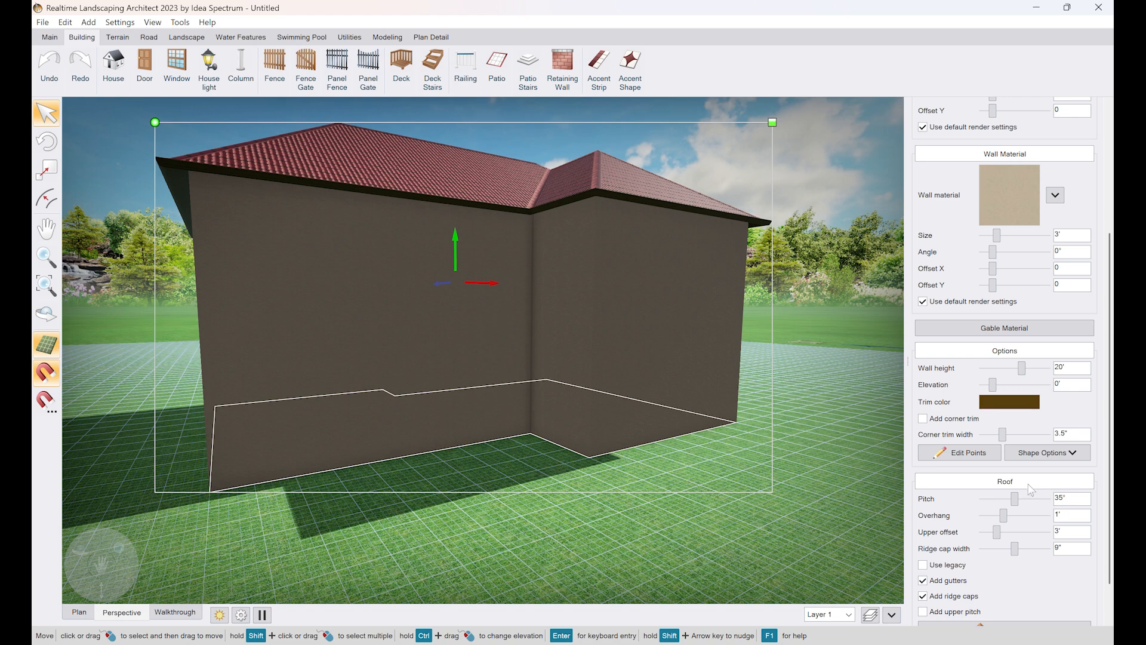
{"action": "scroll", "coordinate": [1033, 491], "scroll_direction": "down", "scroll_amount": 1}
{"action": "right_click_drag", "start_coordinate": [584, 379], "coordinate": [582, 381]}
{"action": "mouse_move", "coordinate": [1015, 461]}
{"action": "left_mouse_down"}
{"action": "mouse_move", "coordinate": [995, 463]}
{"action": "mouse_move", "coordinate": [1037, 467]}
{"action": "mouse_move", "coordinate": [1025, 464]}
{"action": "left_mouse_up"}
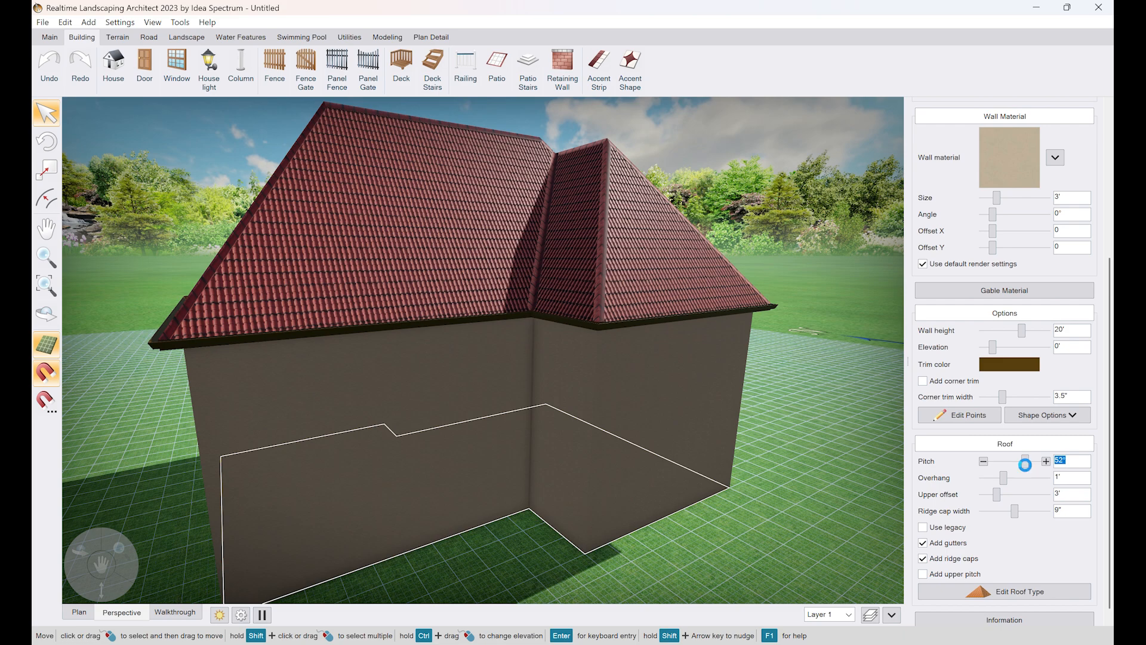
{"action": "right_click_drag", "start_coordinate": [758, 443], "coordinate": [507, 403]}
{"action": "double_click", "coordinate": [1062, 461]}
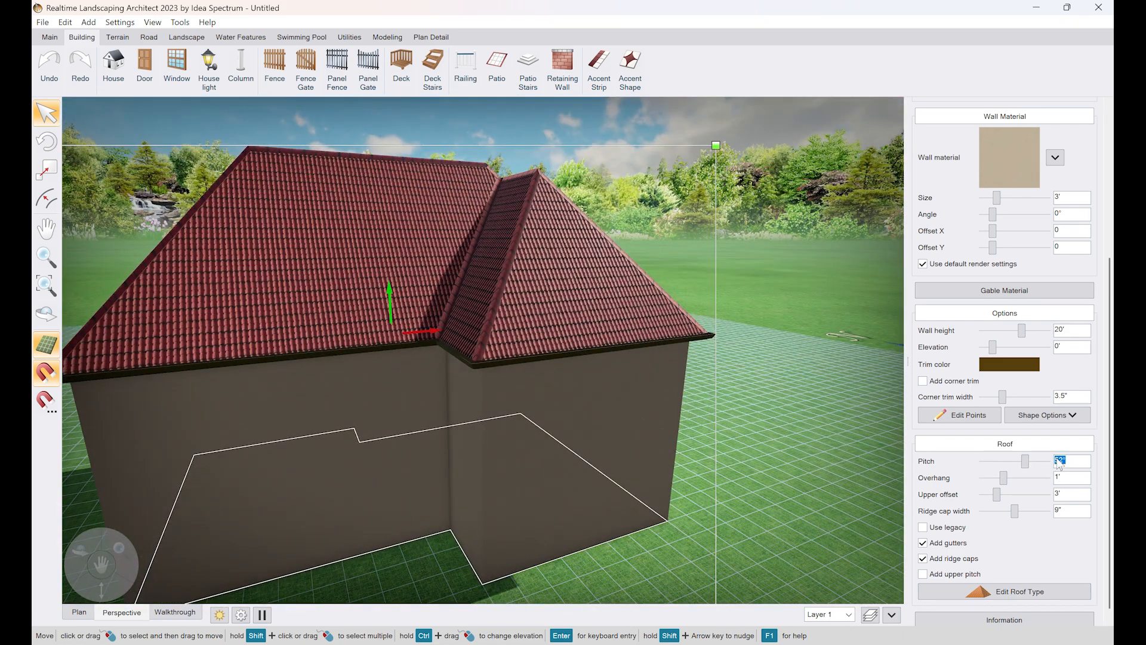
{"action": "type", "text": "35"}
{"action": "key", "text": "Return"}
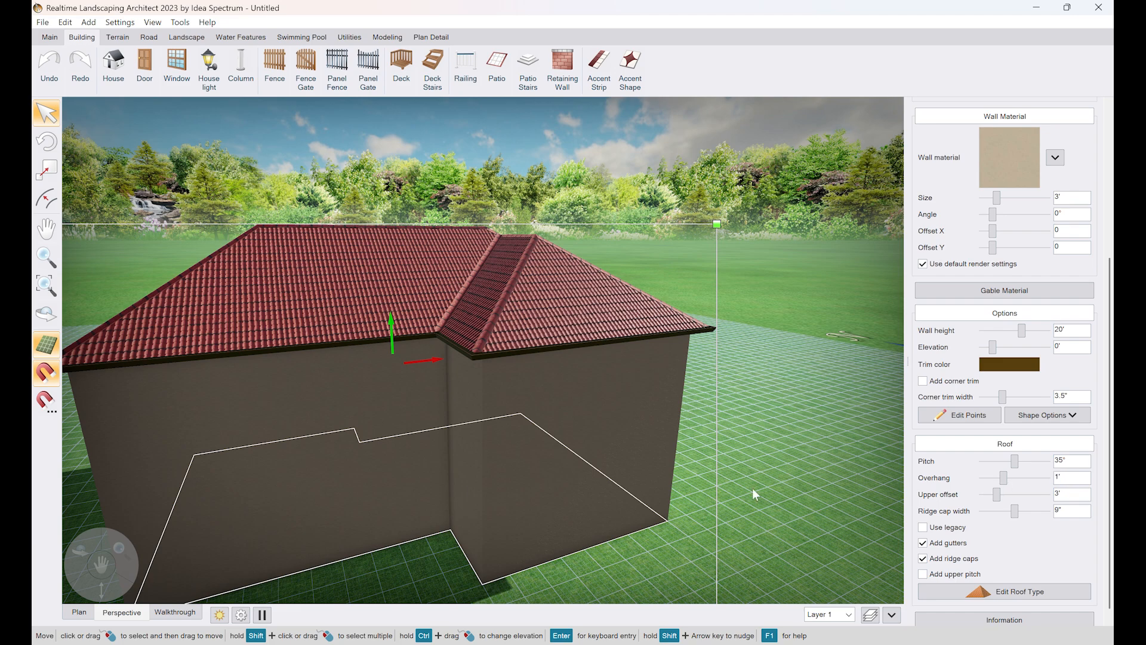
Step: Lower the roof pitch to 25° and try a 2'-5" overhang before returning the overhang to 1'
{"action": "right_click_drag", "start_coordinate": [754, 491], "coordinate": [721, 454]}
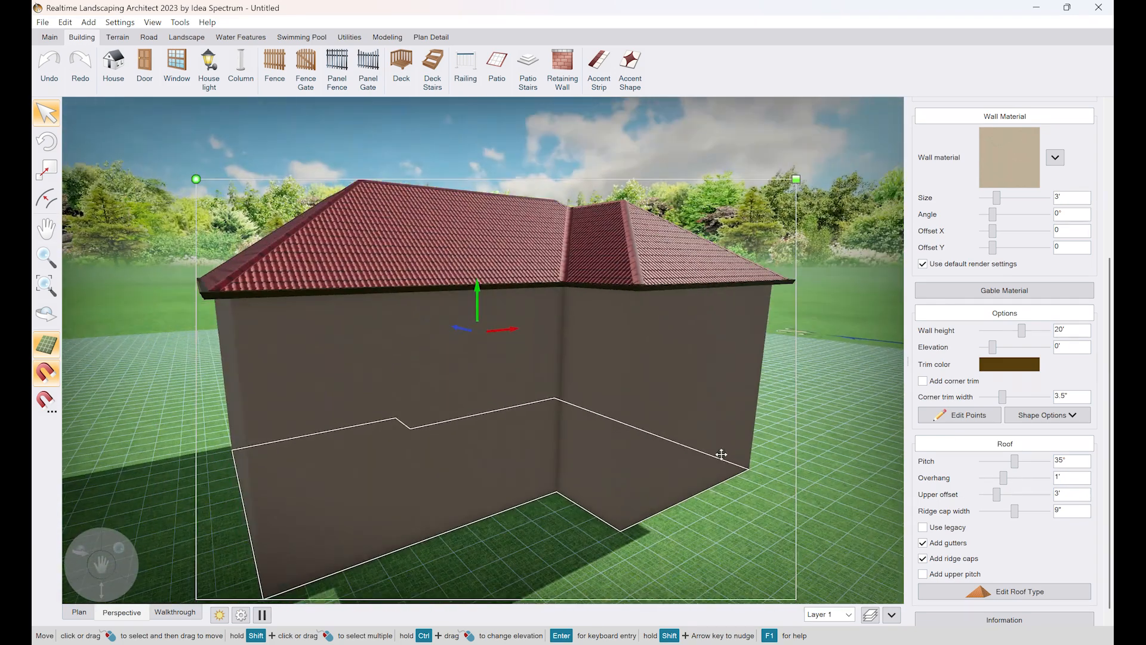
{"action": "left_click_drag", "start_coordinate": [1013, 461], "coordinate": [1009, 461]}
{"action": "right_click_drag", "start_coordinate": [597, 463], "coordinate": [595, 462]}
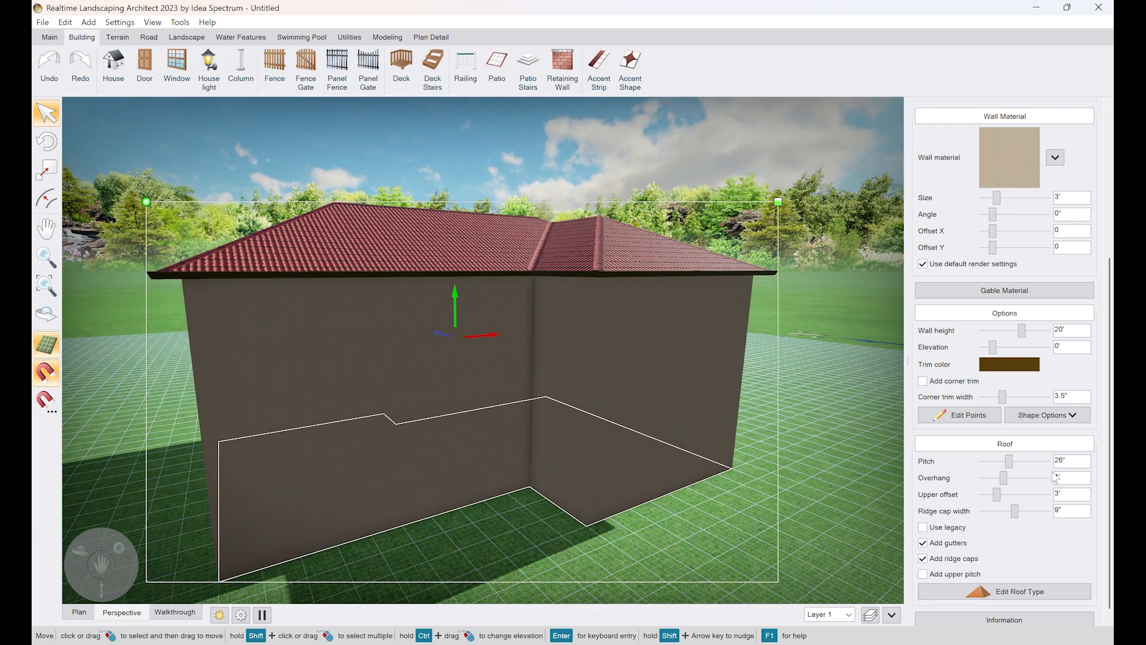
{"action": "right_click_drag", "start_coordinate": [751, 443], "coordinate": [752, 434]}
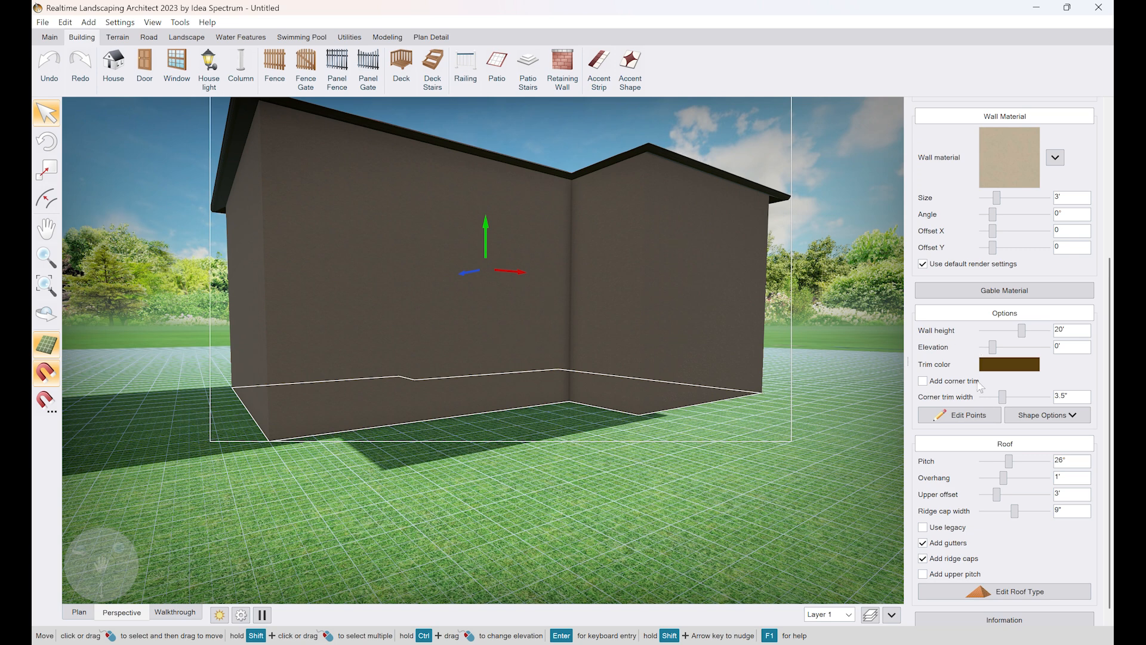
{"action": "left_click_drag", "start_coordinate": [1009, 463], "coordinate": [1022, 489]}
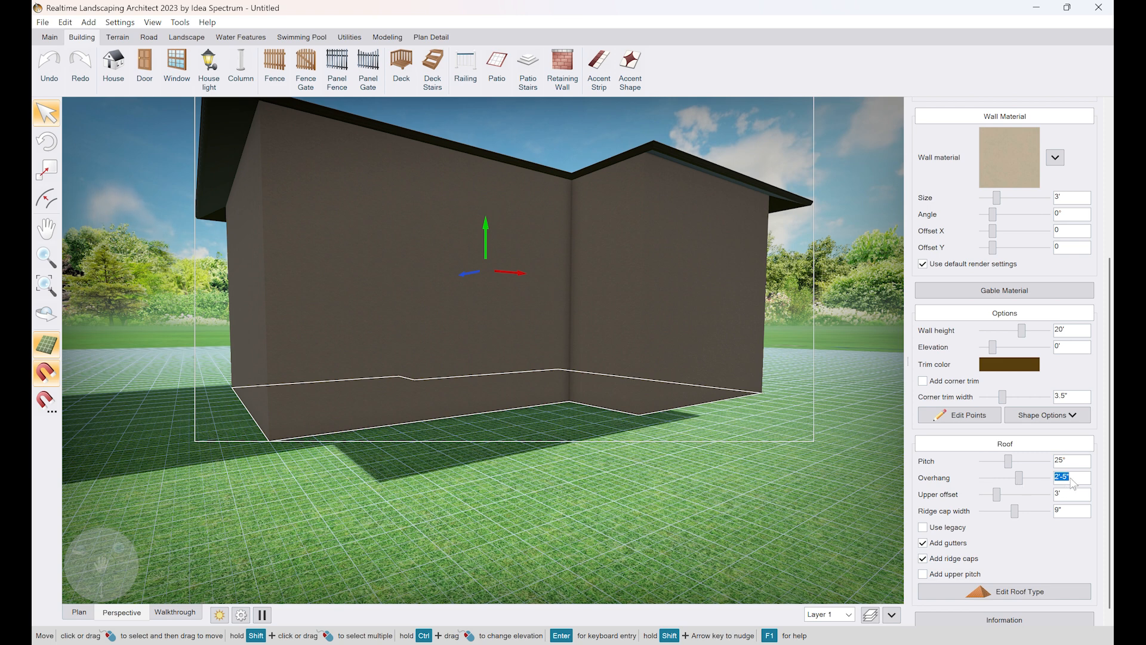
{"action": "type", "text": "1"}
{"action": "key", "text": "Tab"}
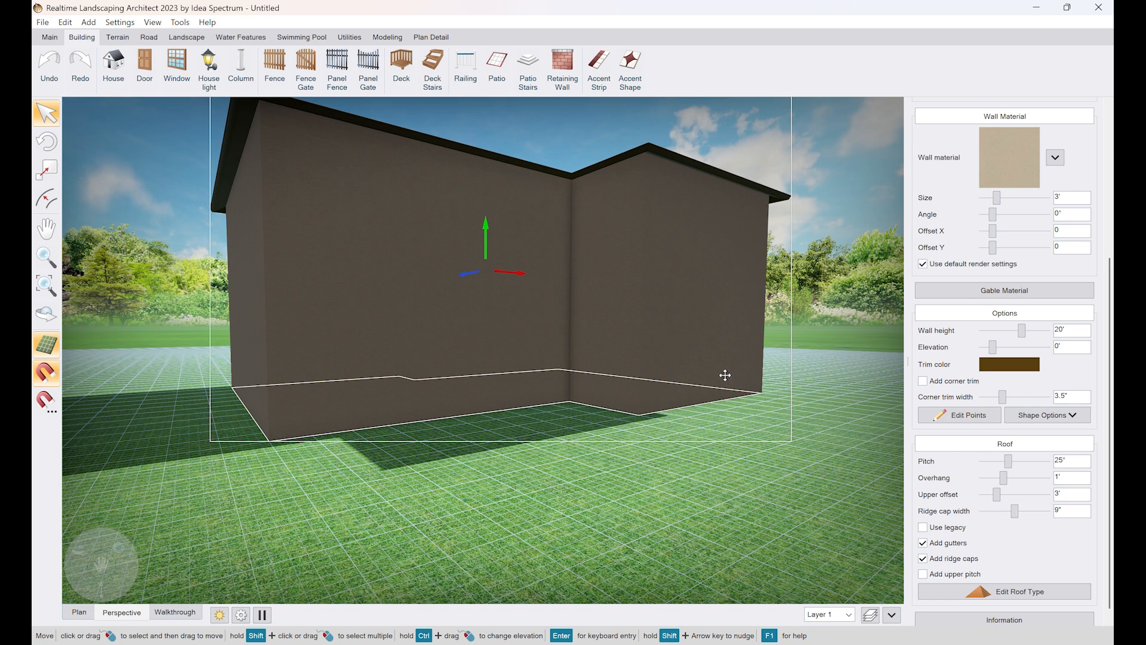
Step: Reduce the roof's upper offset to 6" and try a 10" ridge cap width before setting it to 9"
{"action": "middle_click_drag", "start_coordinate": [724, 376], "coordinate": [723, 392]}
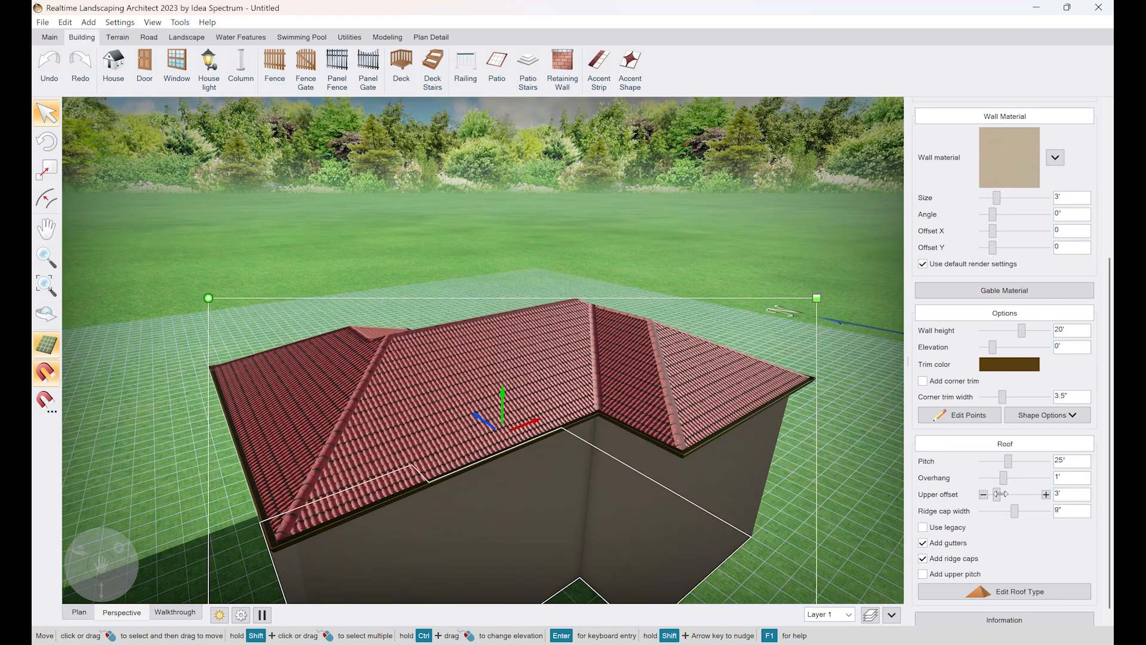
{"action": "mouse_move", "coordinate": [996, 494]}
{"action": "left_mouse_down"}
{"action": "mouse_move", "coordinate": [1012, 494]}
{"action": "mouse_move", "coordinate": [993, 494]}
{"action": "left_mouse_up"}
{"action": "mouse_move", "coordinate": [1014, 511]}
{"action": "left_mouse_down"}
{"action": "mouse_move", "coordinate": [1033, 512]}
{"action": "mouse_move", "coordinate": [1019, 511]}
{"action": "left_mouse_up"}
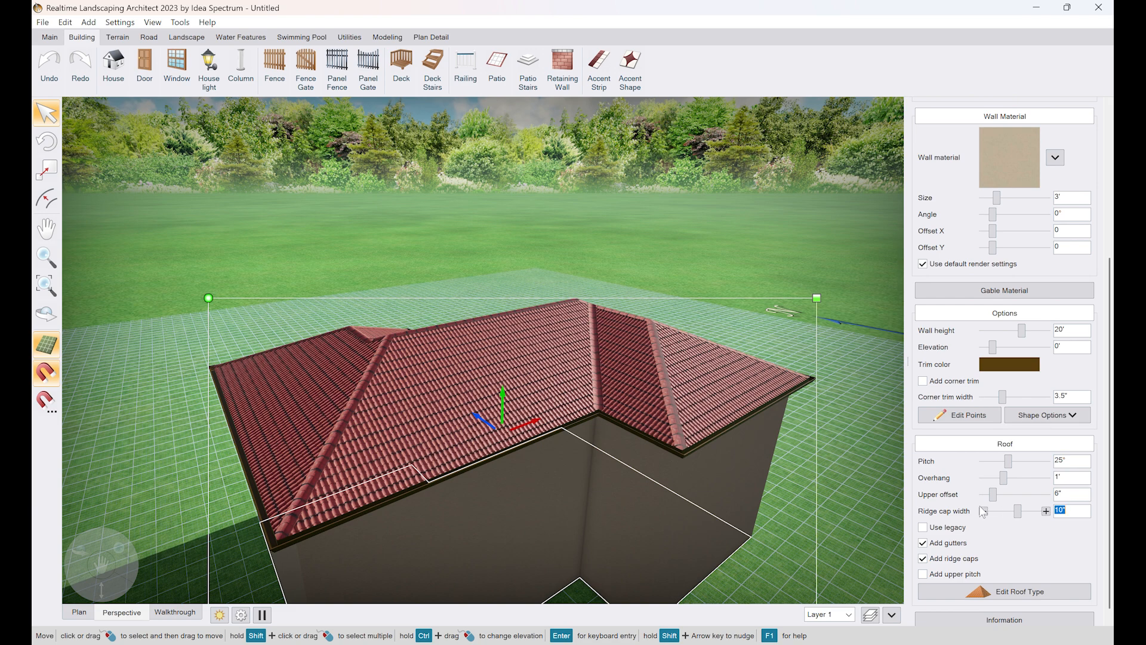
{"action": "right_click_drag", "start_coordinate": [628, 461], "coordinate": [619, 442]}
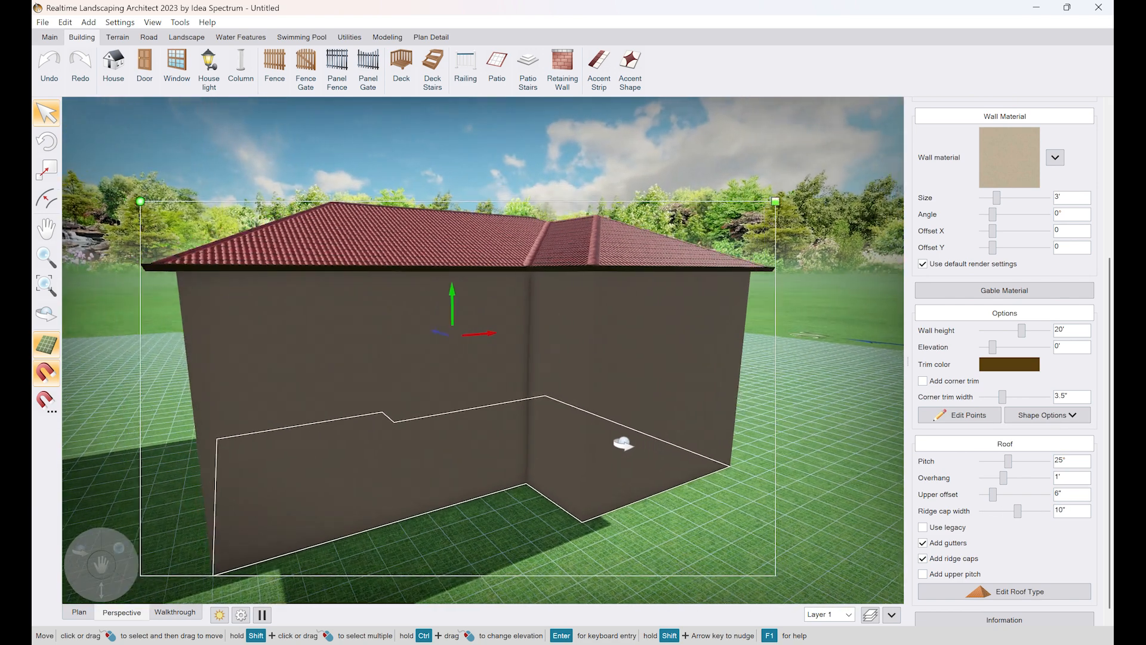
{"action": "left_click", "coordinate": [1069, 512]}
{"action": "type", "text": "9"}
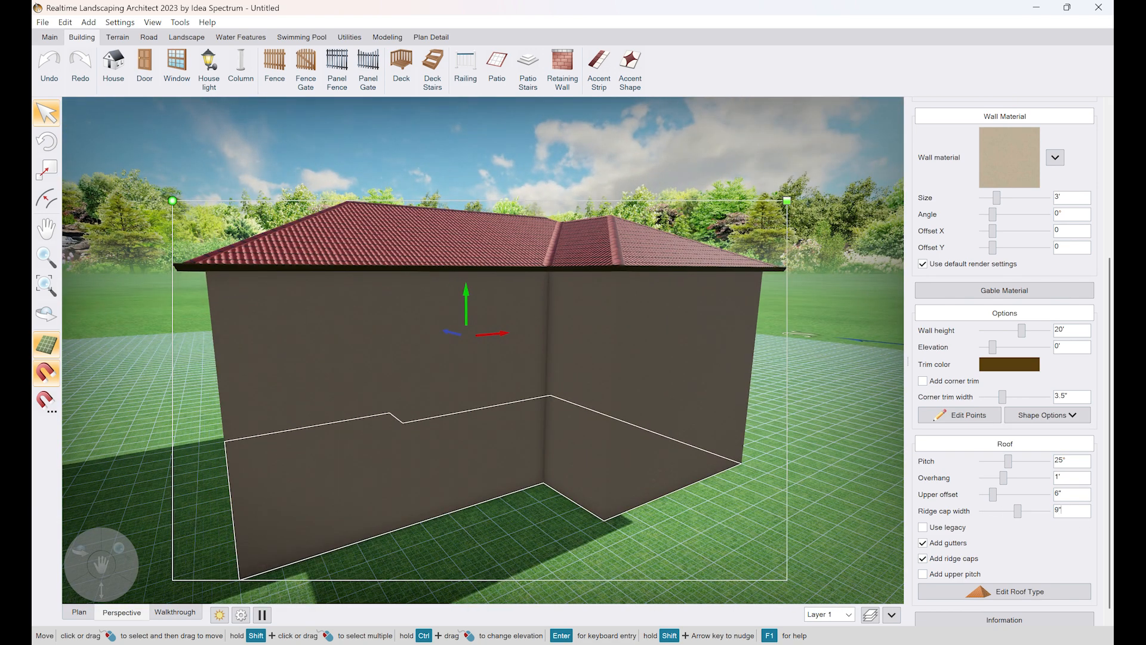
{"action": "key", "text": "Return"}
Step: Turn the roof gutters off to compare the look and turn them back on
{"action": "left_click", "coordinate": [925, 544]}
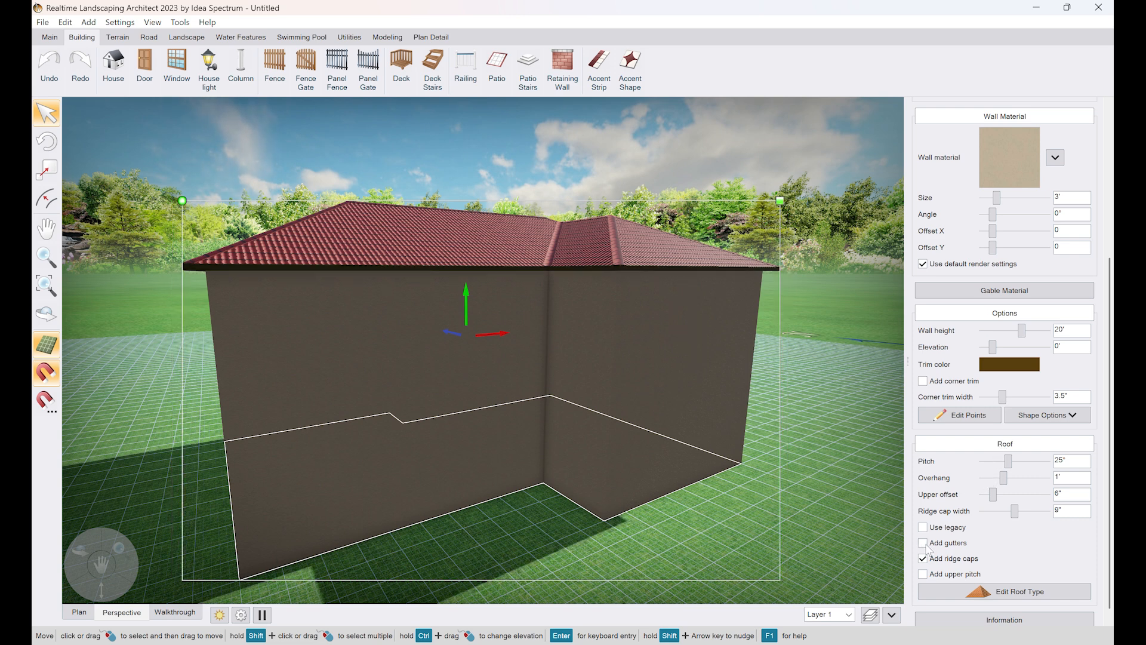
{"action": "left_click", "coordinate": [924, 544]}
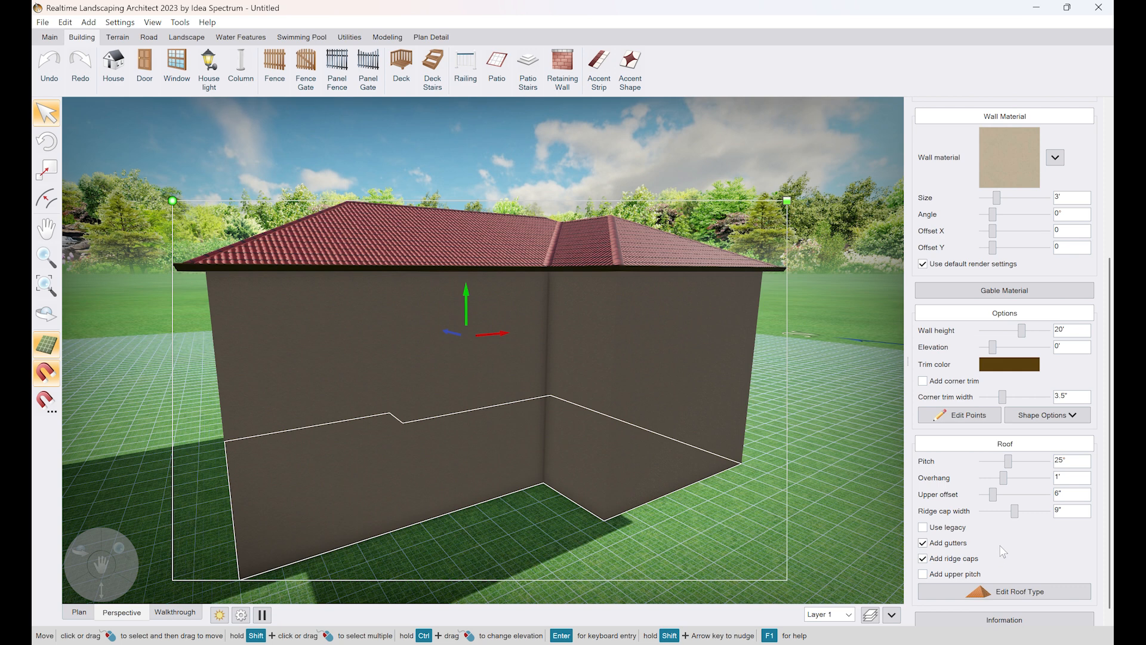
Step: Review the house's material settings and examine its roof and walls from several angles
{"action": "scroll", "coordinate": [1002, 551], "scroll_direction": "down", "scroll_amount": 1}
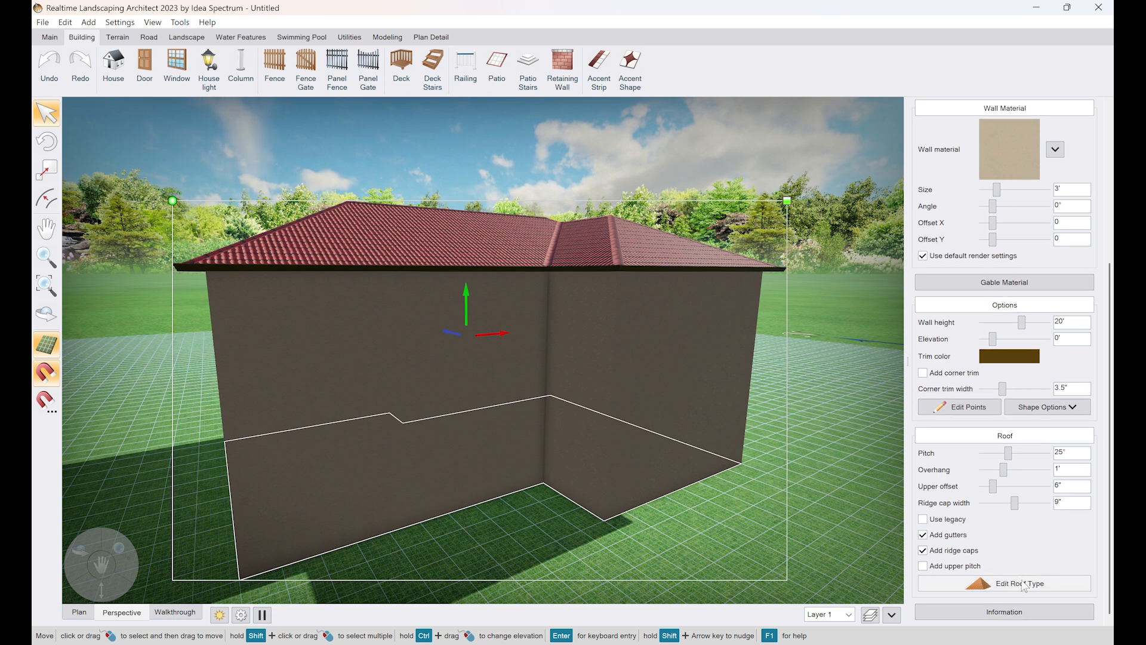
{"action": "scroll", "coordinate": [1024, 582], "scroll_direction": "up", "scroll_amount": 5}
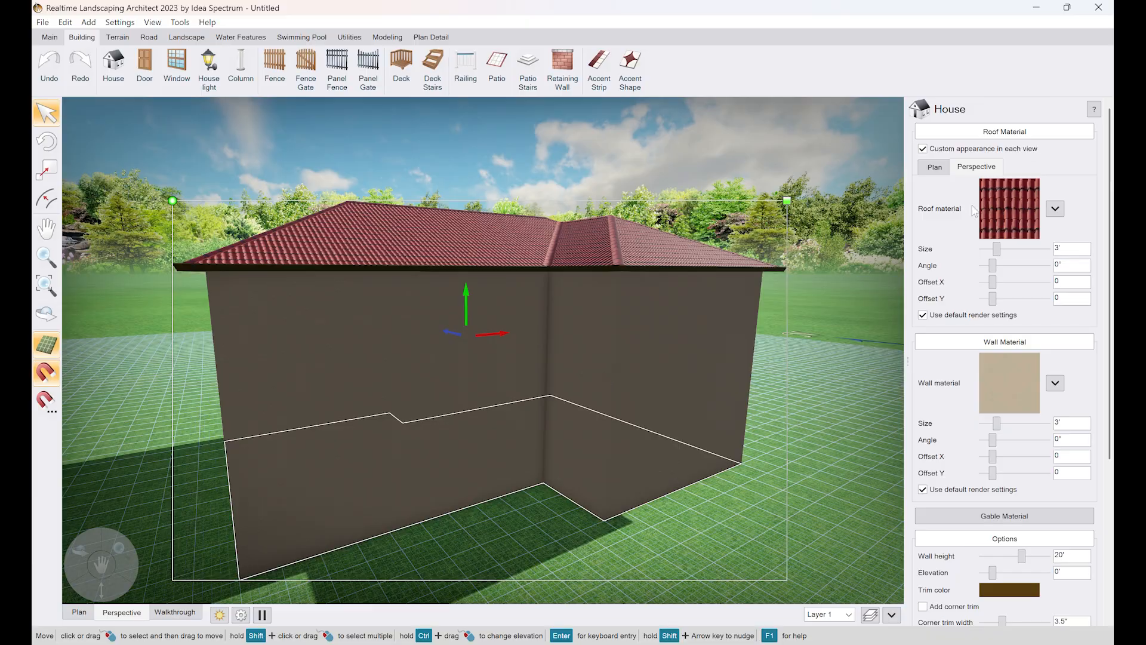
{"action": "right_click_drag", "start_coordinate": [507, 319], "coordinate": [539, 325]}
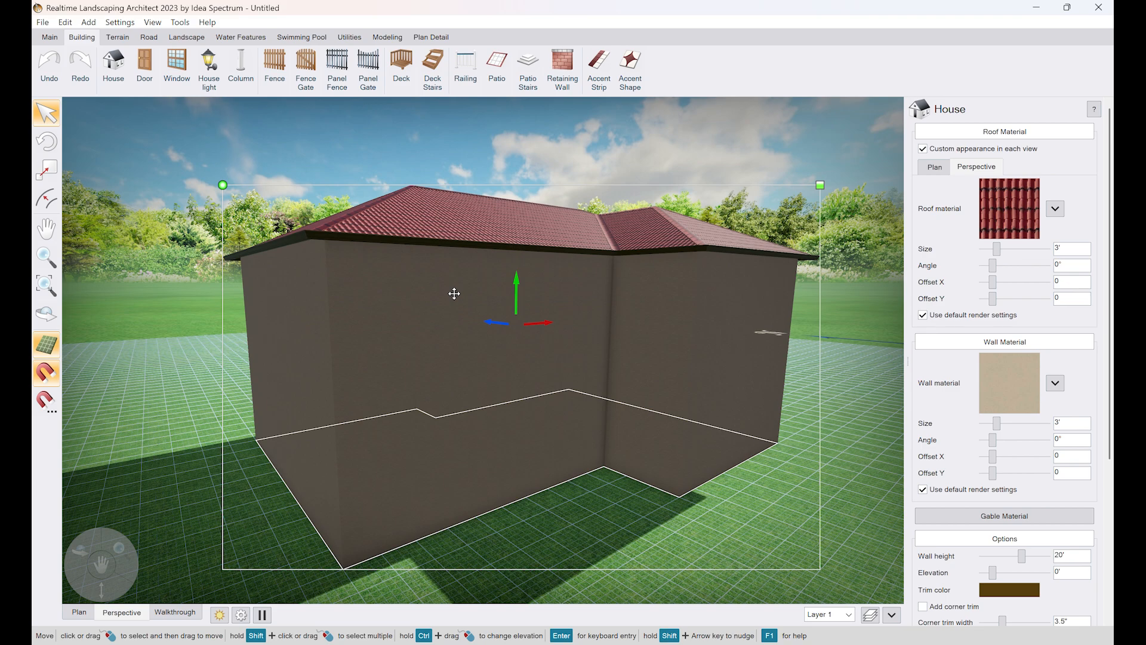
{"action": "right_click_drag", "start_coordinate": [552, 381], "coordinate": [604, 444]}
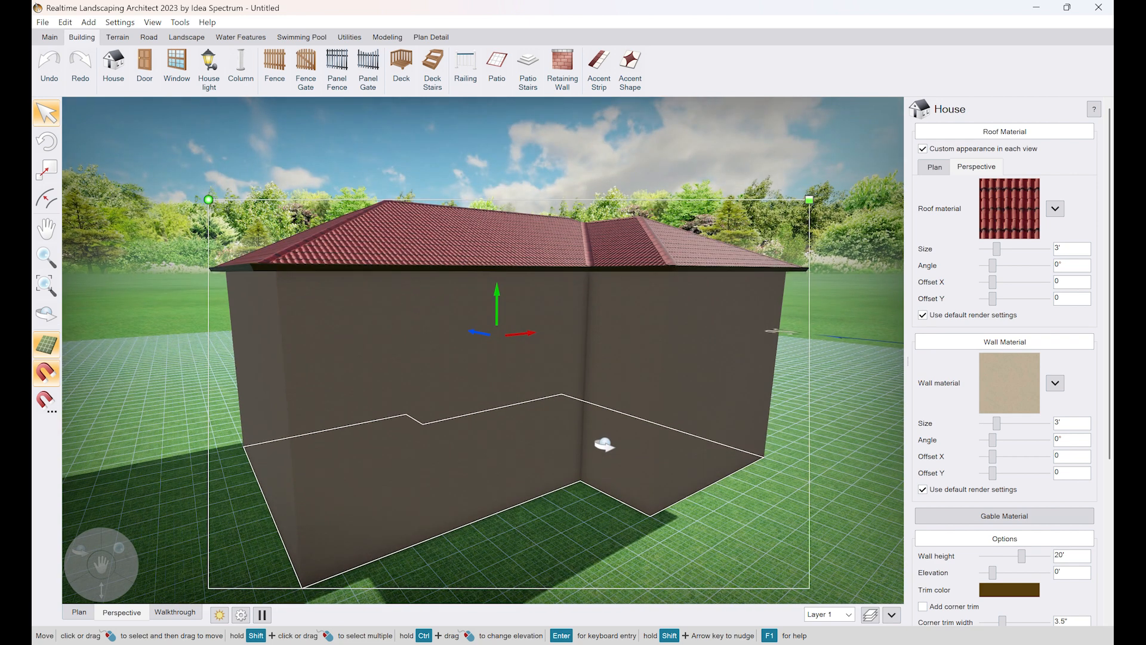
{"action": "right_click_drag", "start_coordinate": [604, 444], "coordinate": [604, 444]}
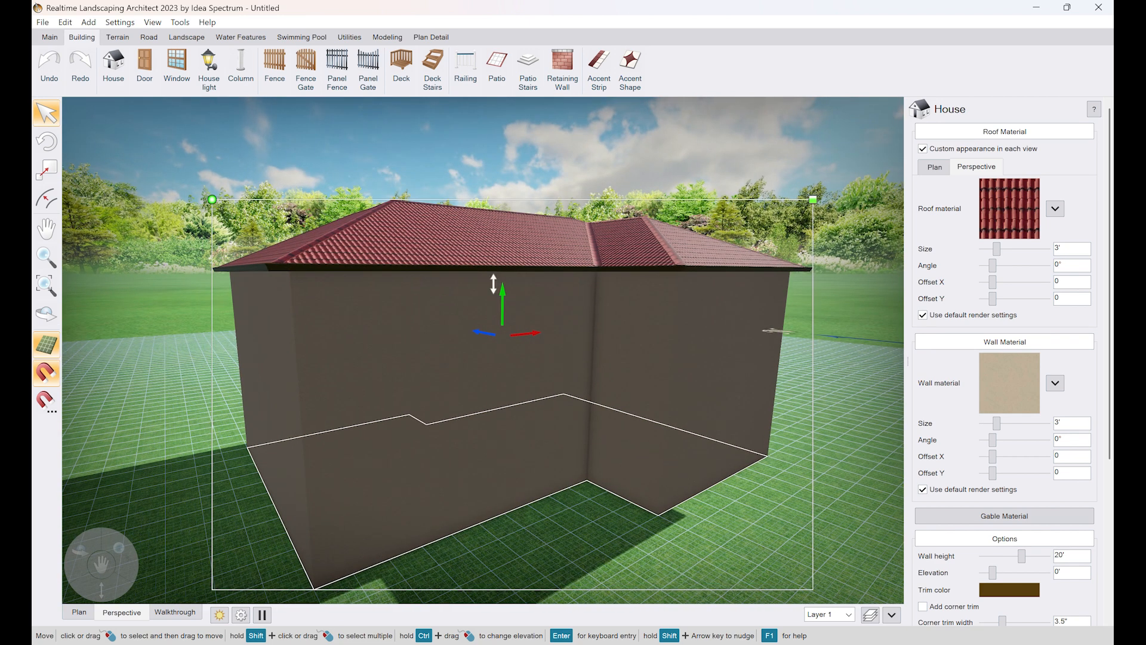
{"action": "right_click_drag", "start_coordinate": [525, 427], "coordinate": [525, 416]}
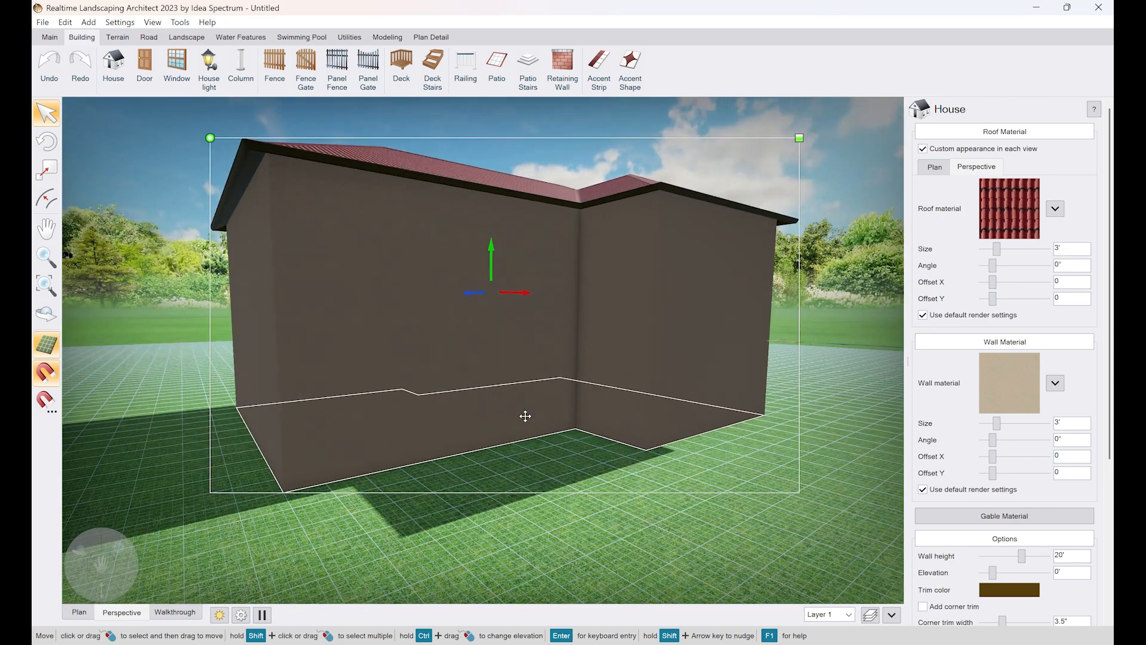
{"action": "left_click", "coordinate": [233, 520]}
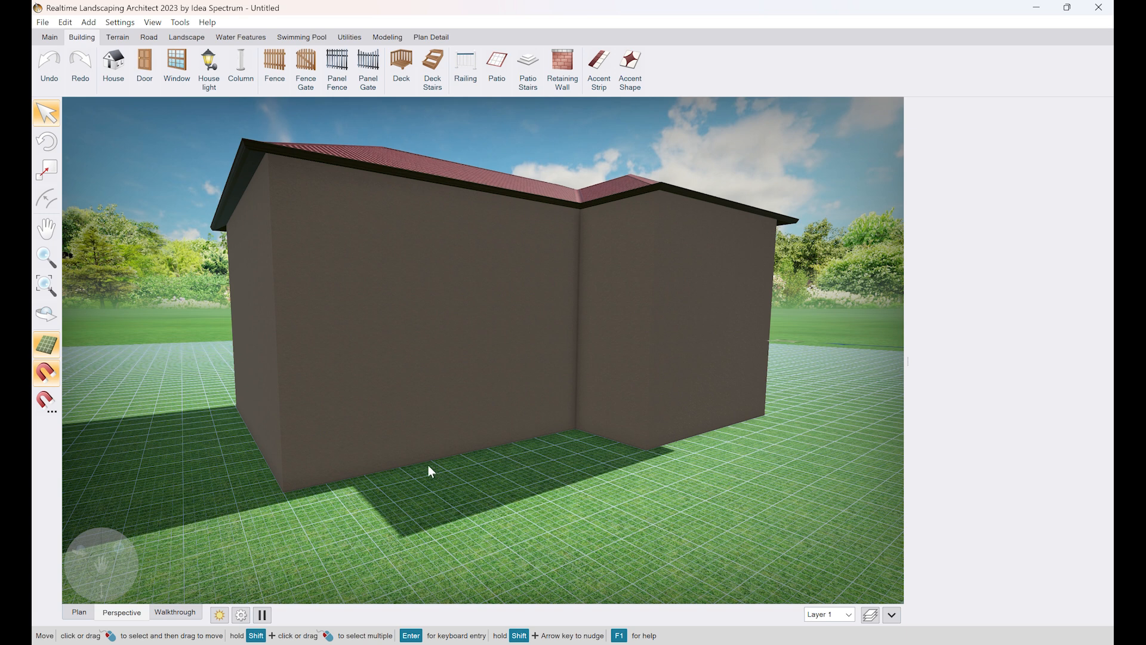
{"action": "left_click", "coordinate": [444, 394]}
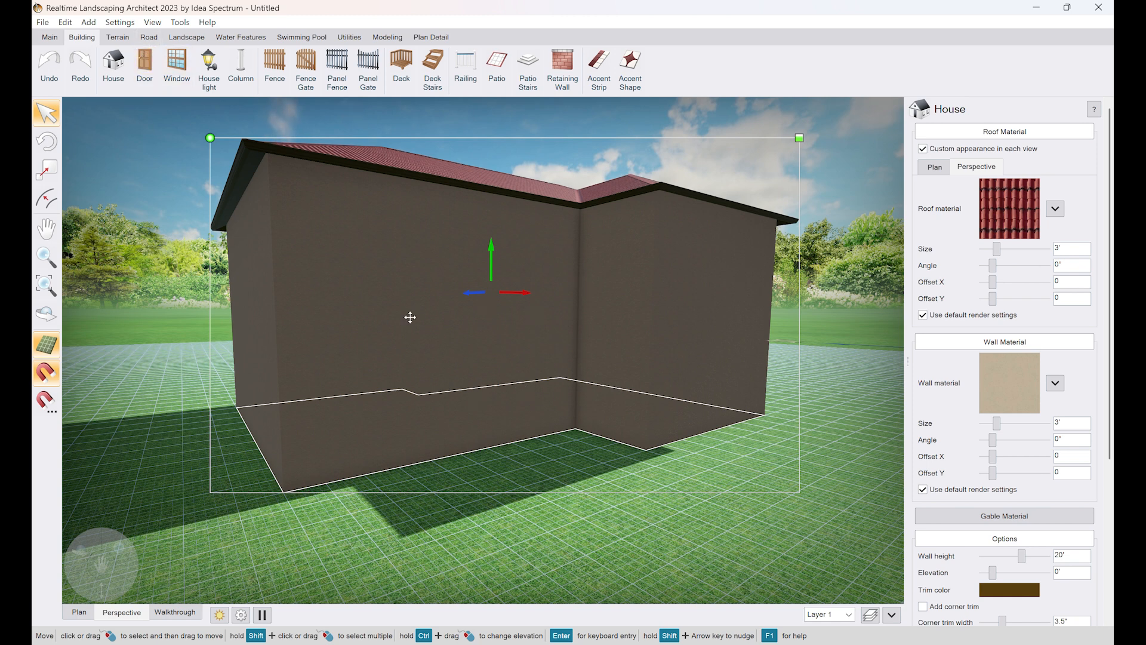
Step: Start adding a door to the house and open the artwork library for its model
{"action": "left_click", "coordinate": [146, 70]}
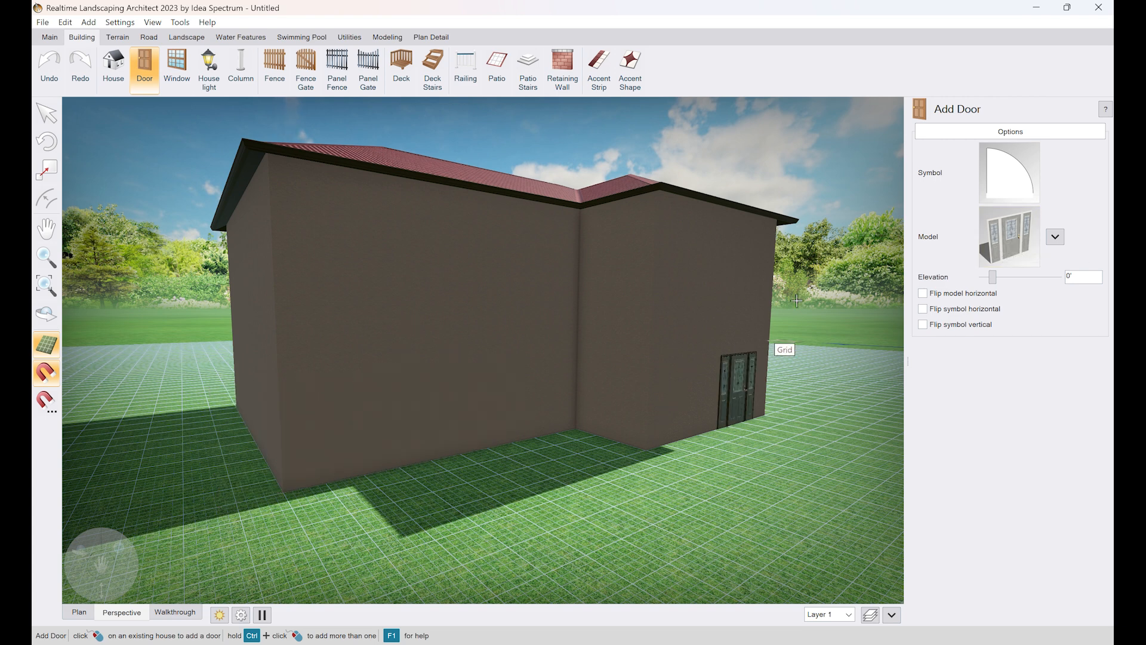
{"action": "left_click", "coordinate": [1016, 227]}
{"action": "left_click", "coordinate": [965, 248]}
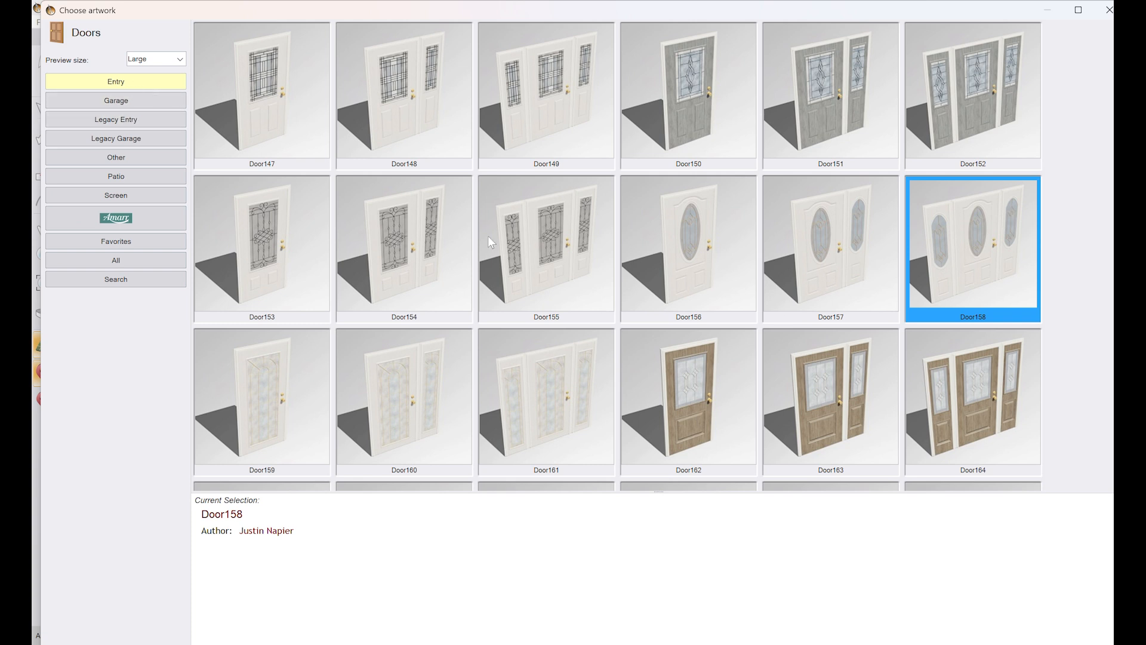
Step: Browse the garage, legacy entry and Amarr door models in the artwork library
{"action": "left_click", "coordinate": [142, 105]}
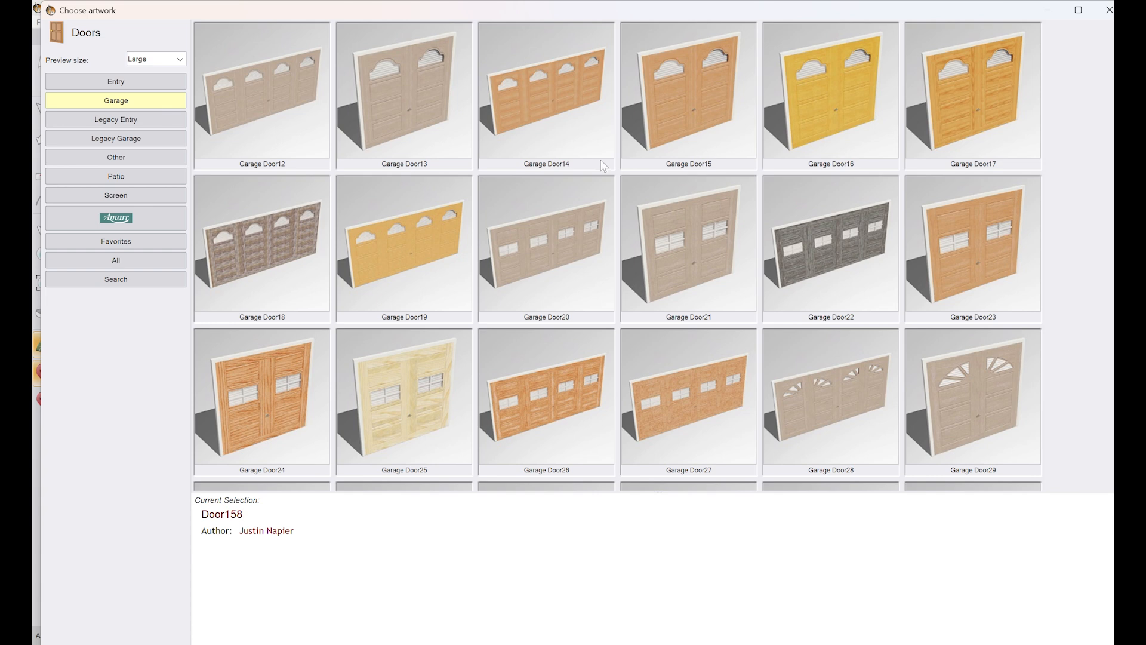
{"action": "scroll", "coordinate": [618, 192], "scroll_direction": "down", "scroll_amount": 5}
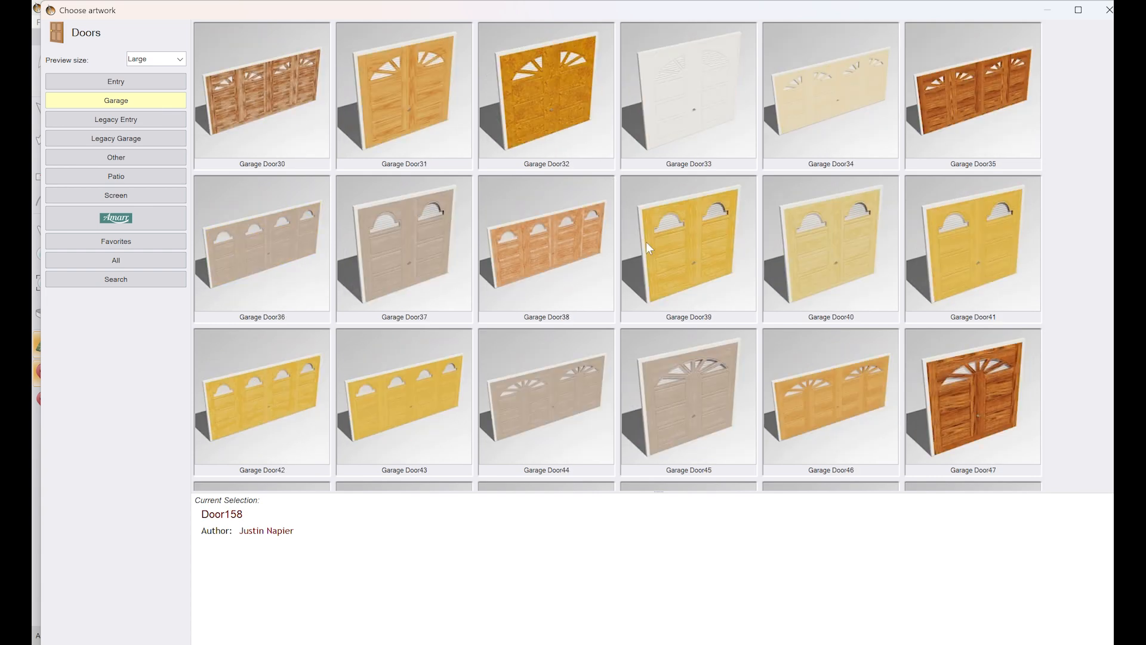
{"action": "scroll", "coordinate": [646, 242], "scroll_direction": "up", "scroll_amount": 2}
{"action": "left_click", "coordinate": [153, 121]}
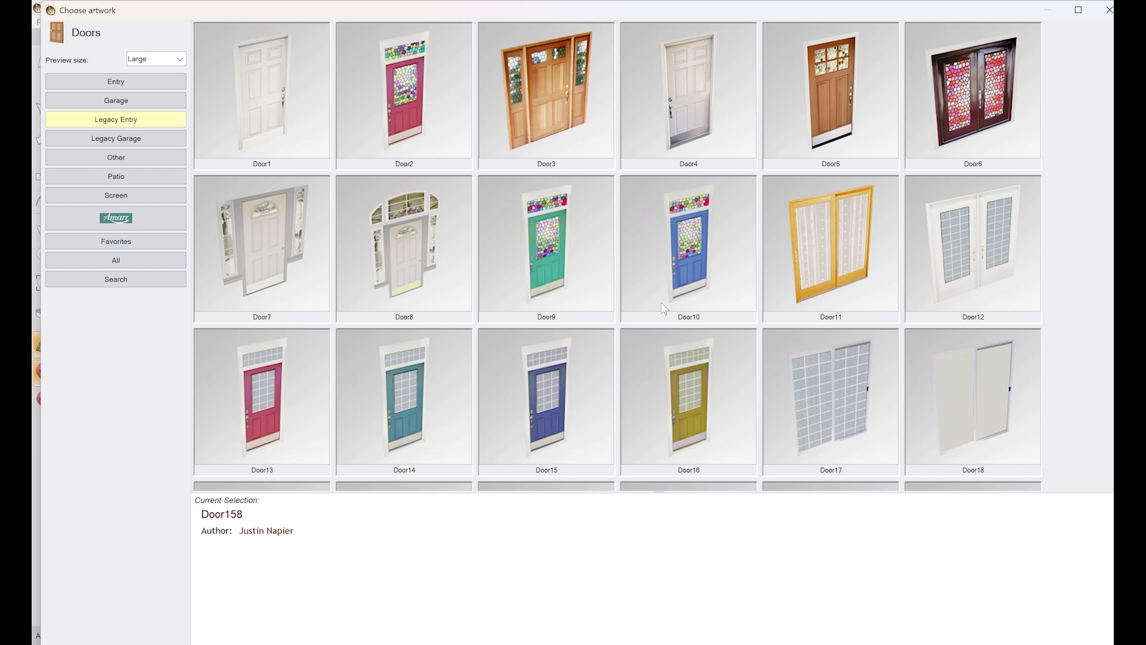
{"action": "scroll", "coordinate": [661, 303], "scroll_direction": "down", "scroll_amount": 2}
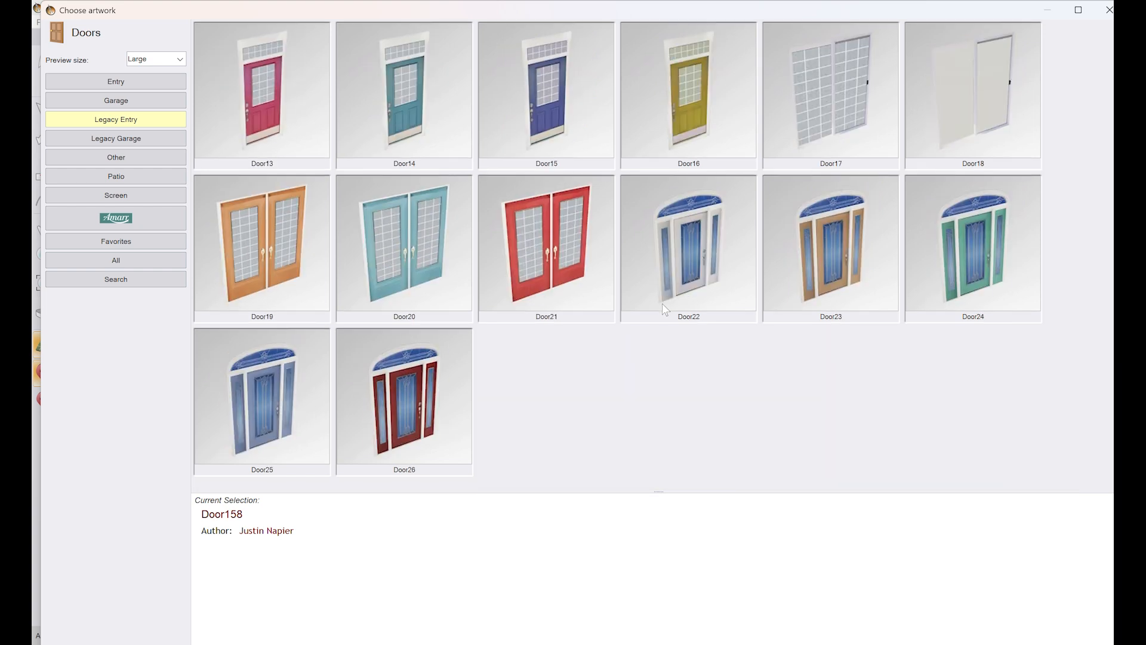
{"action": "scroll", "coordinate": [661, 303], "scroll_direction": "up", "scroll_amount": 2}
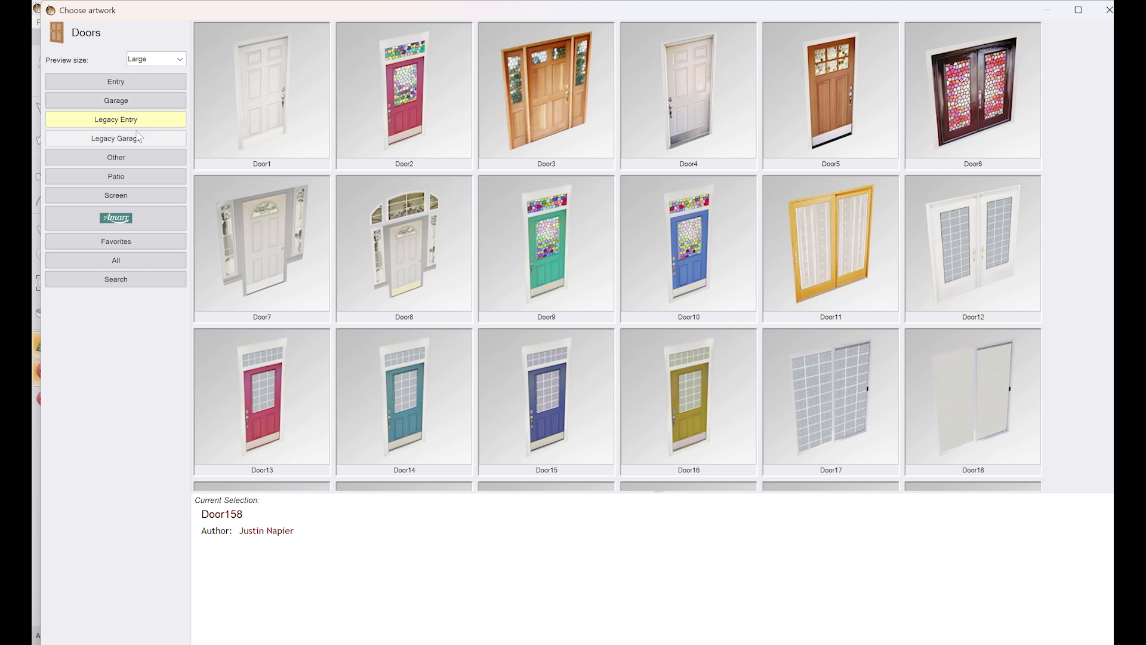
{"action": "left_click", "coordinate": [129, 218]}
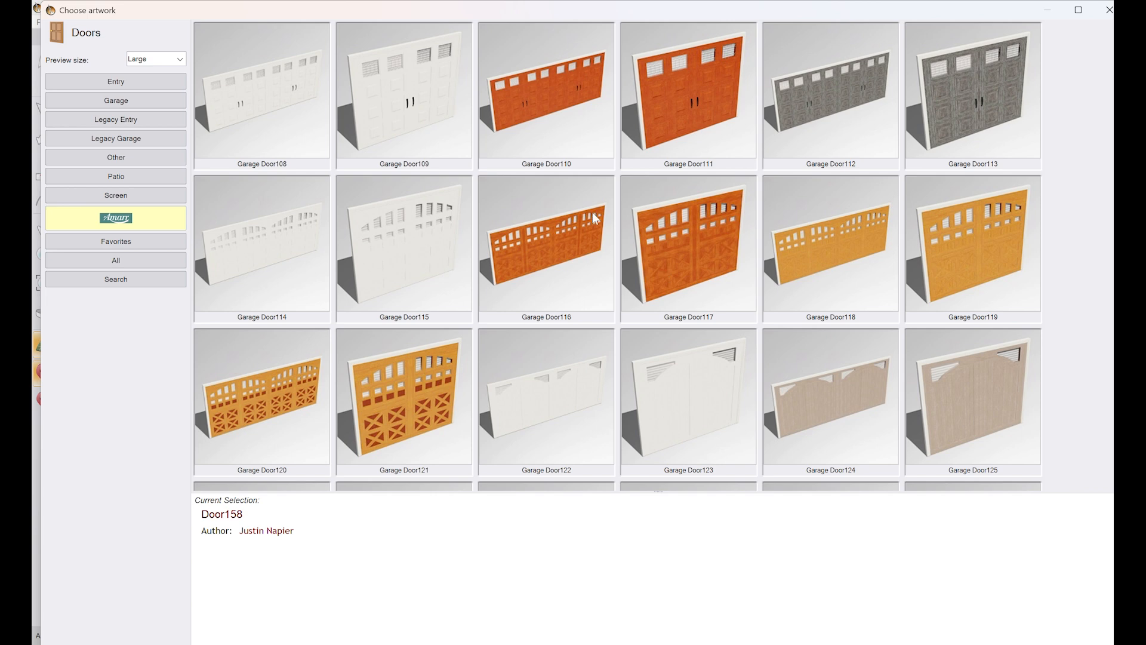
{"action": "scroll", "coordinate": [594, 215], "scroll_direction": "down", "scroll_amount": 13}
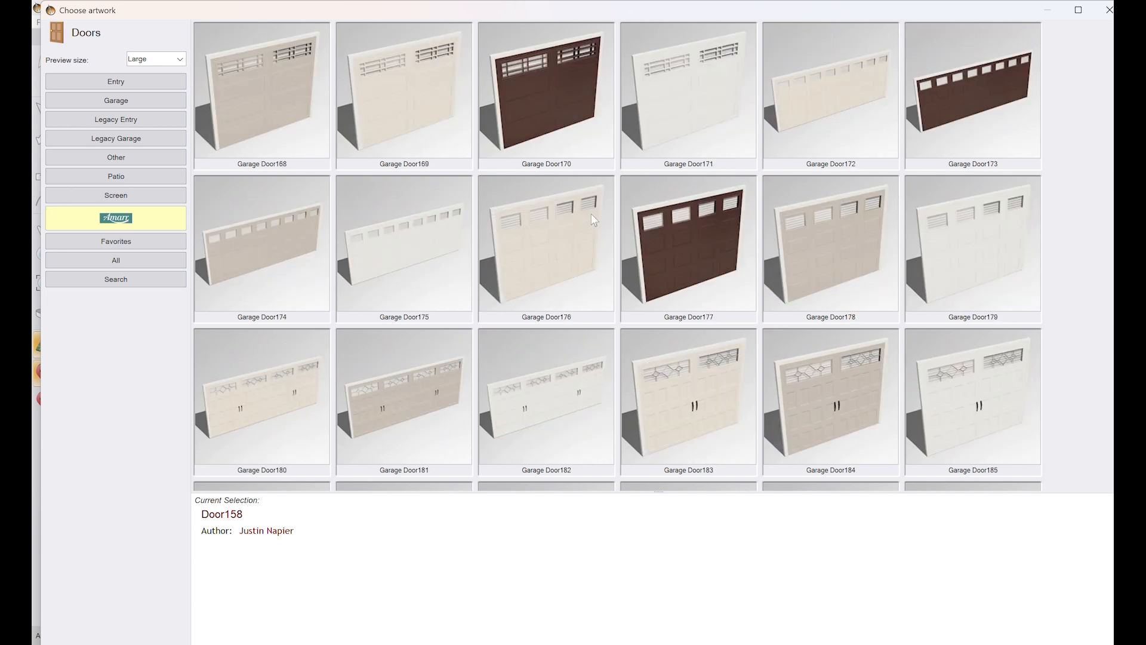
{"action": "scroll", "coordinate": [593, 217], "scroll_direction": "up", "scroll_amount": 6}
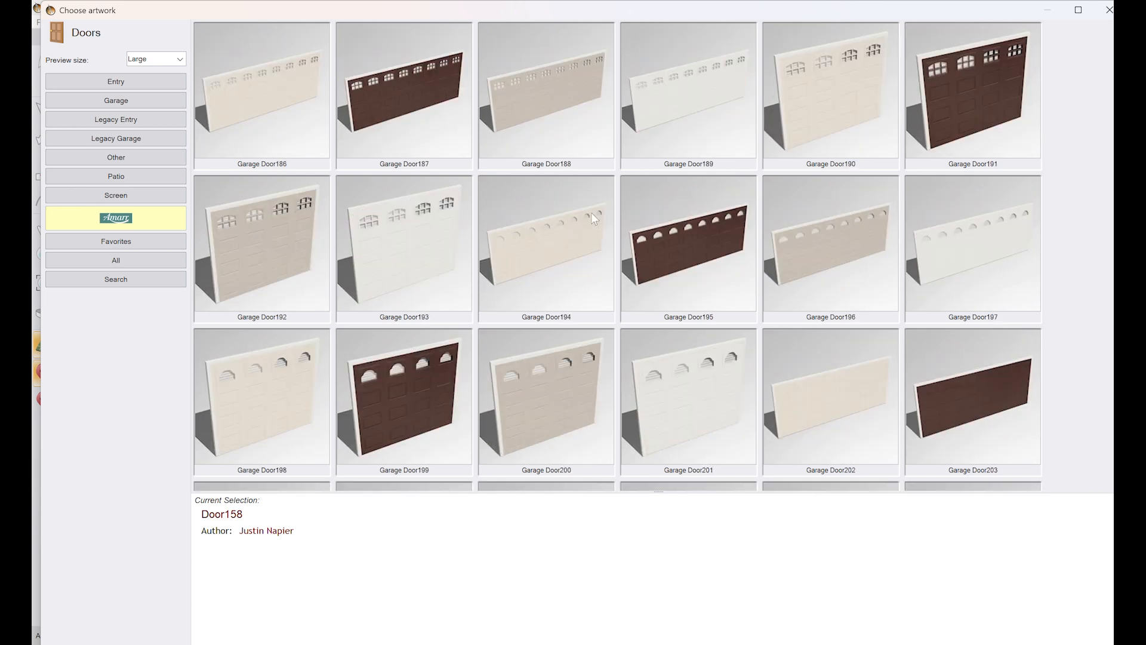
{"action": "scroll", "coordinate": [595, 213], "scroll_direction": "up", "scroll_amount": 7}
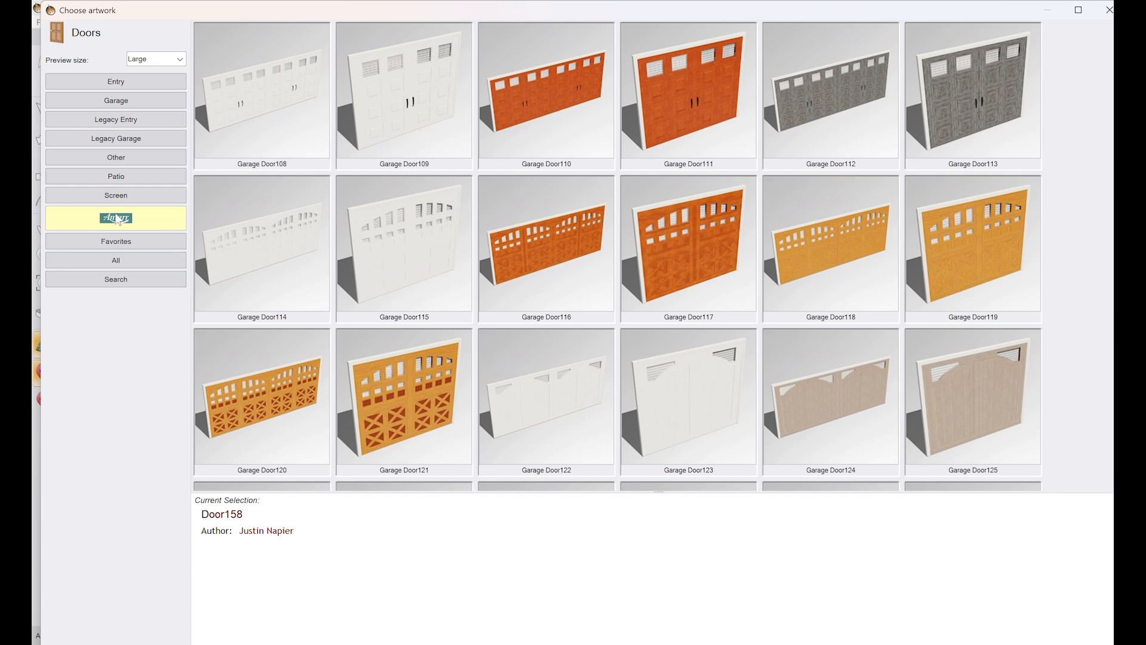
Step: Choose the white double door Patio Door6 and place it at ground level on the house's long front wall
{"action": "left_click", "coordinate": [133, 179]}
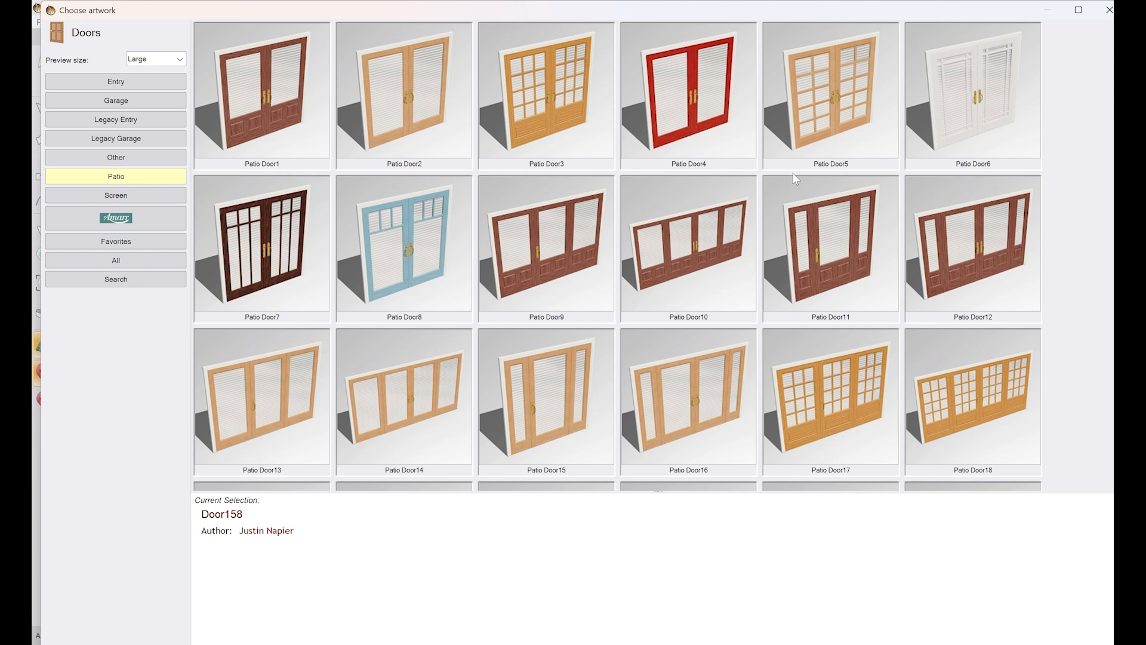
{"action": "double_click", "coordinate": [980, 110]}
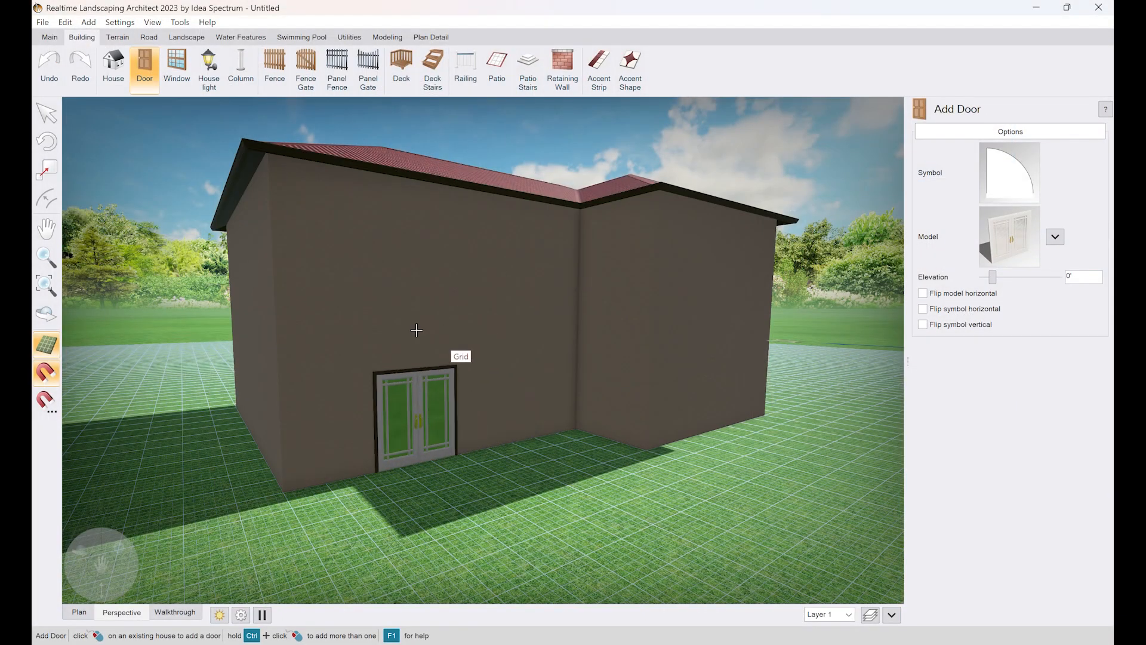
{"action": "left_click", "coordinate": [386, 401]}
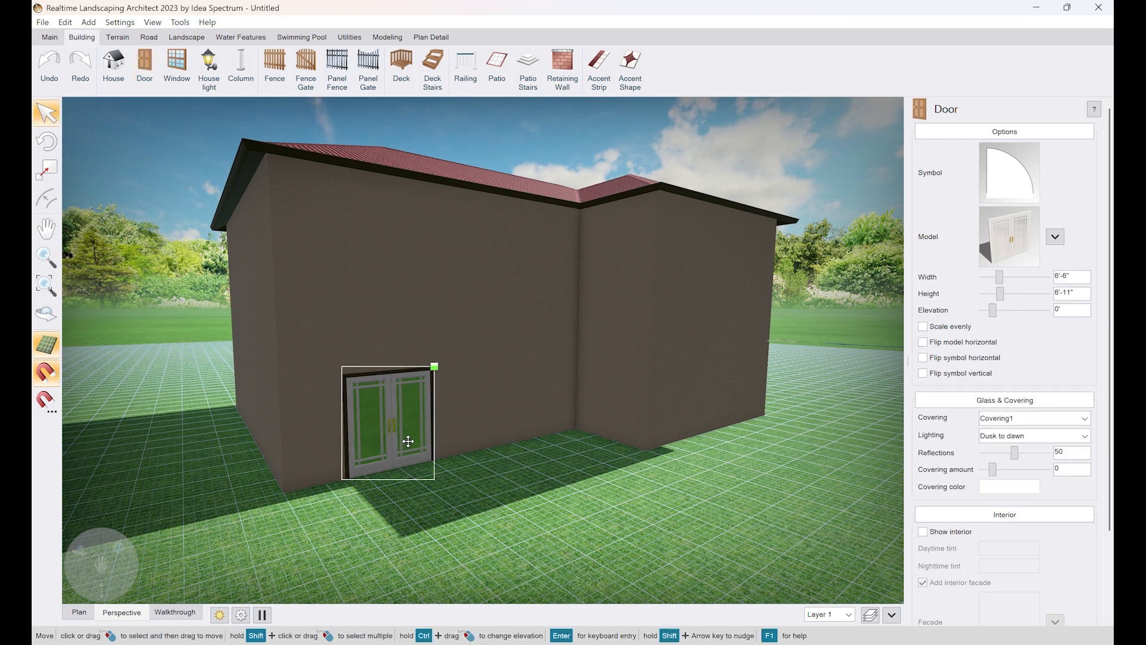
{"action": "scroll", "coordinate": [351, 397], "scroll_direction": "up", "scroll_amount": 5}
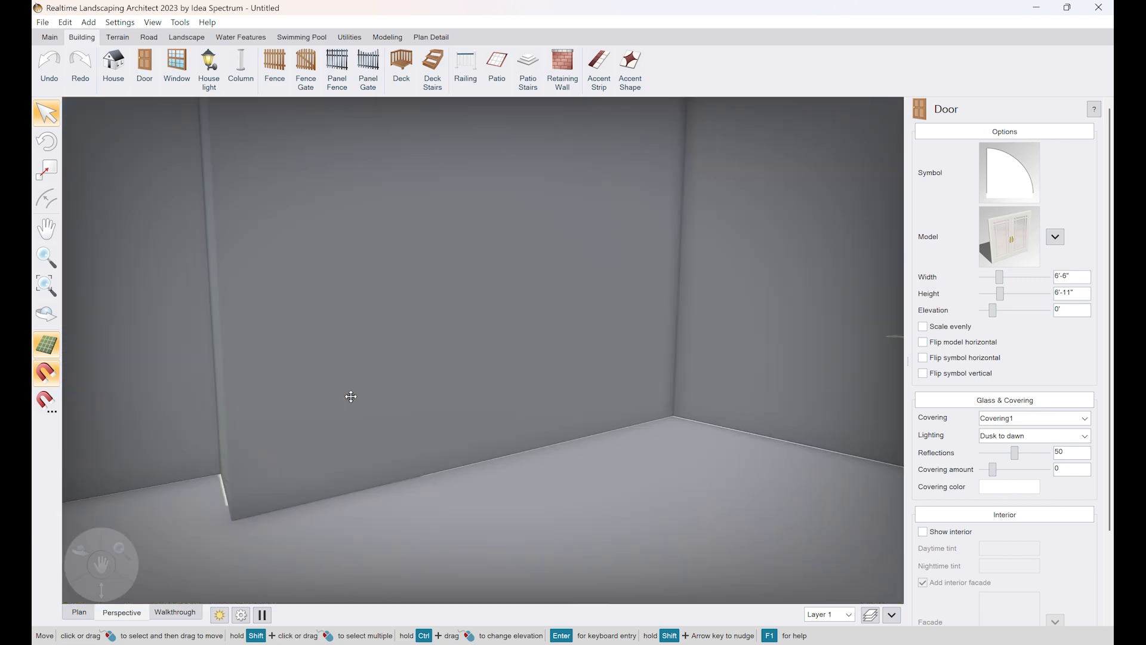
{"action": "scroll", "coordinate": [351, 396], "scroll_direction": "down", "scroll_amount": 5}
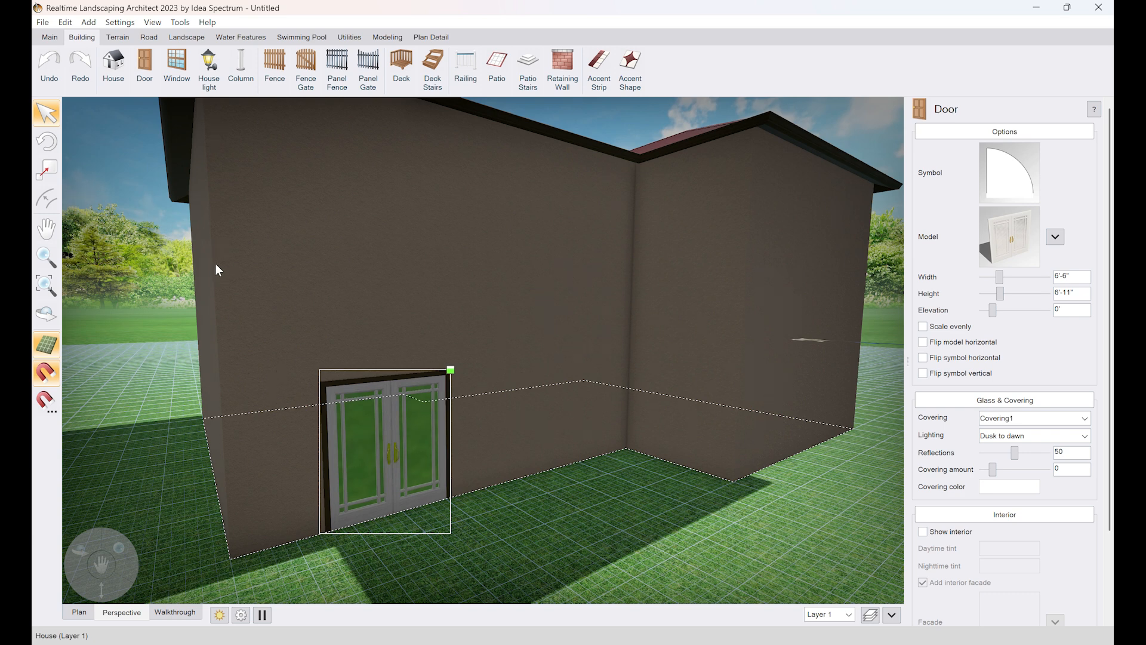
Step: Set the house's trim color to white
{"action": "left_click", "coordinate": [554, 307]}
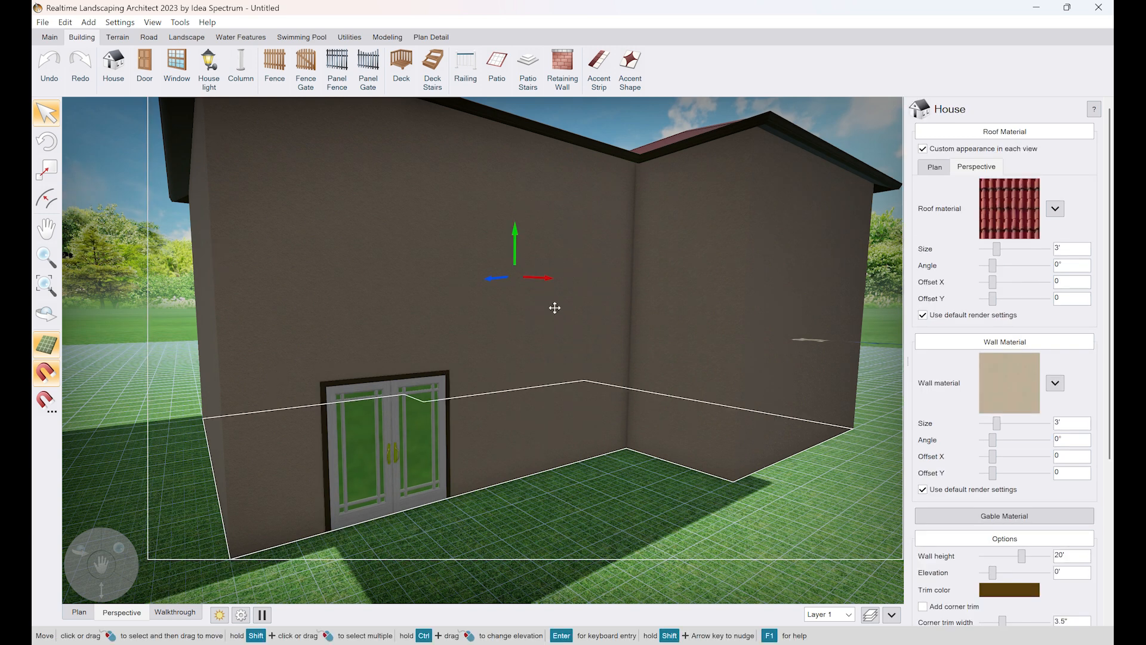
{"action": "scroll", "coordinate": [1015, 418], "scroll_direction": "down", "scroll_amount": 3}
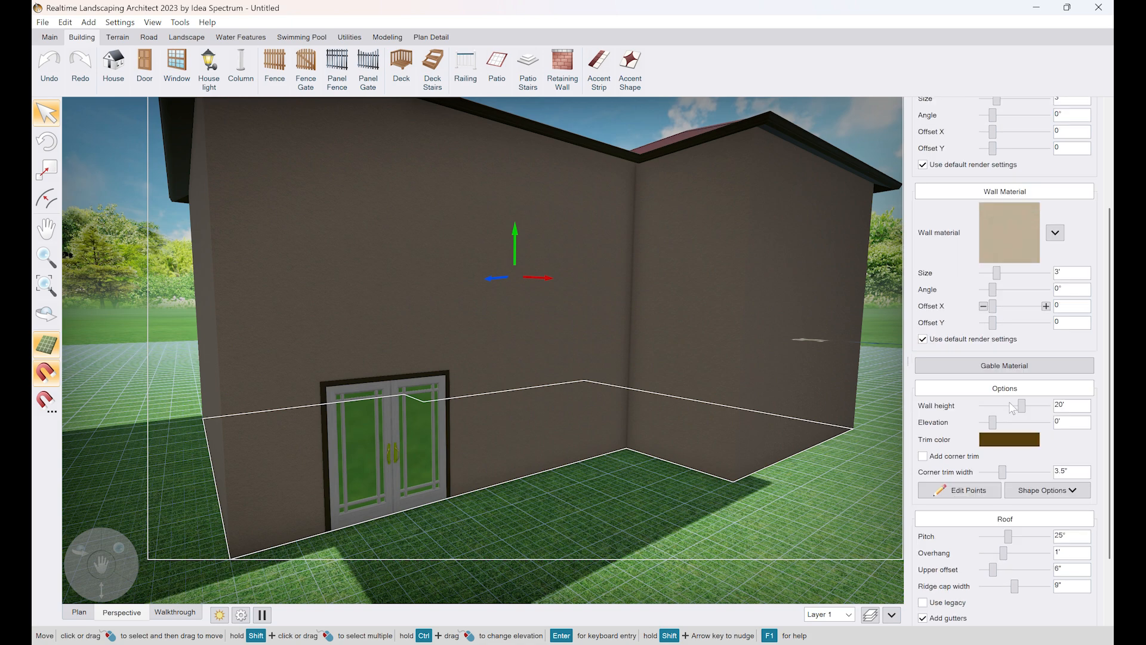
{"action": "left_click", "coordinate": [1012, 441]}
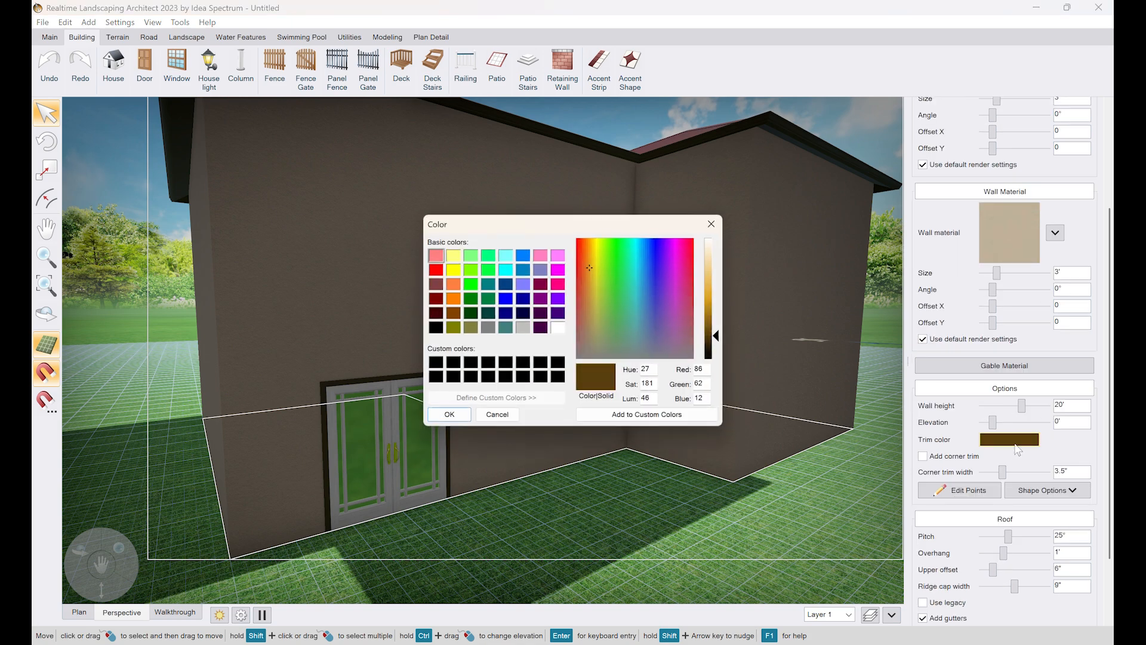
{"action": "left_click", "coordinate": [559, 329]}
{"action": "left_click", "coordinate": [448, 416]}
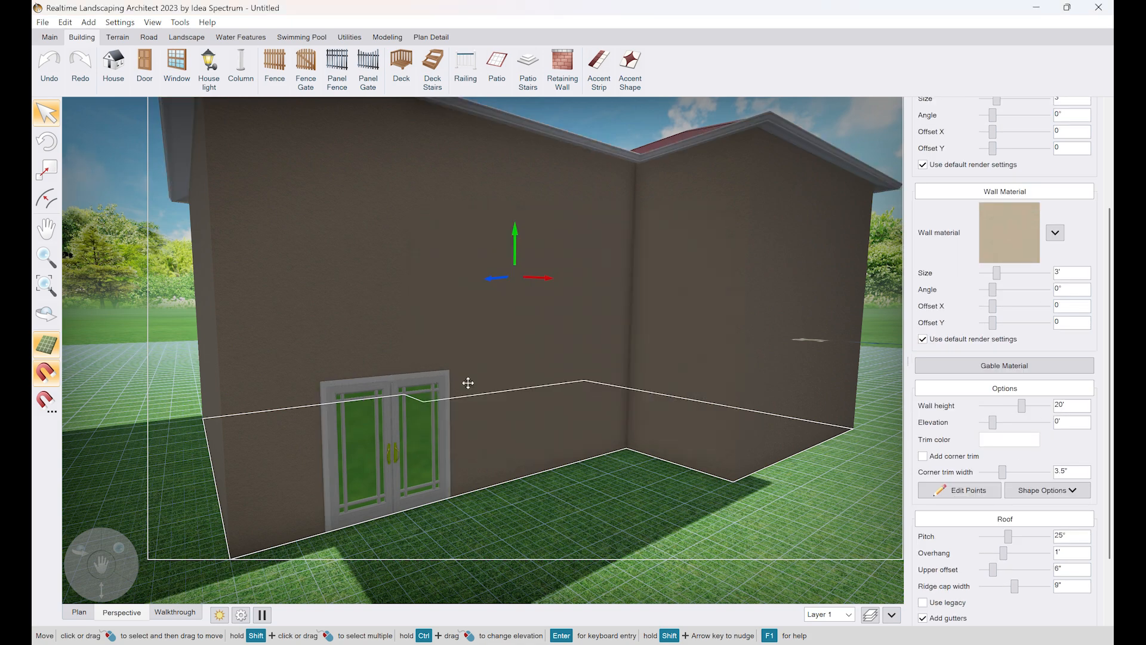
Step: Examine the white trim around the roof and patio door from several distances and angles
{"action": "scroll", "coordinate": [507, 412], "scroll_direction": "down", "scroll_amount": 3}
{"action": "right_click_drag", "start_coordinate": [507, 412], "coordinate": [509, 413]}
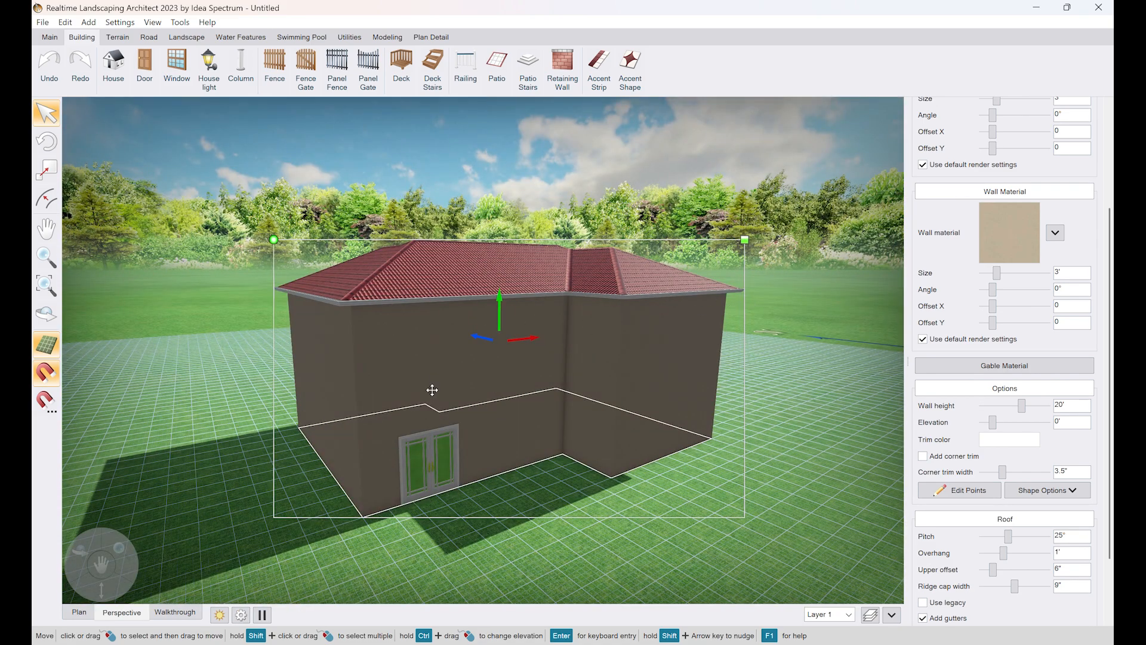
{"action": "scroll", "coordinate": [432, 390], "scroll_direction": "up", "scroll_amount": 3}
{"action": "middle_click_drag", "start_coordinate": [448, 459], "coordinate": [520, 263]}
{"action": "scroll", "coordinate": [482, 359], "scroll_direction": "up", "scroll_amount": 3}
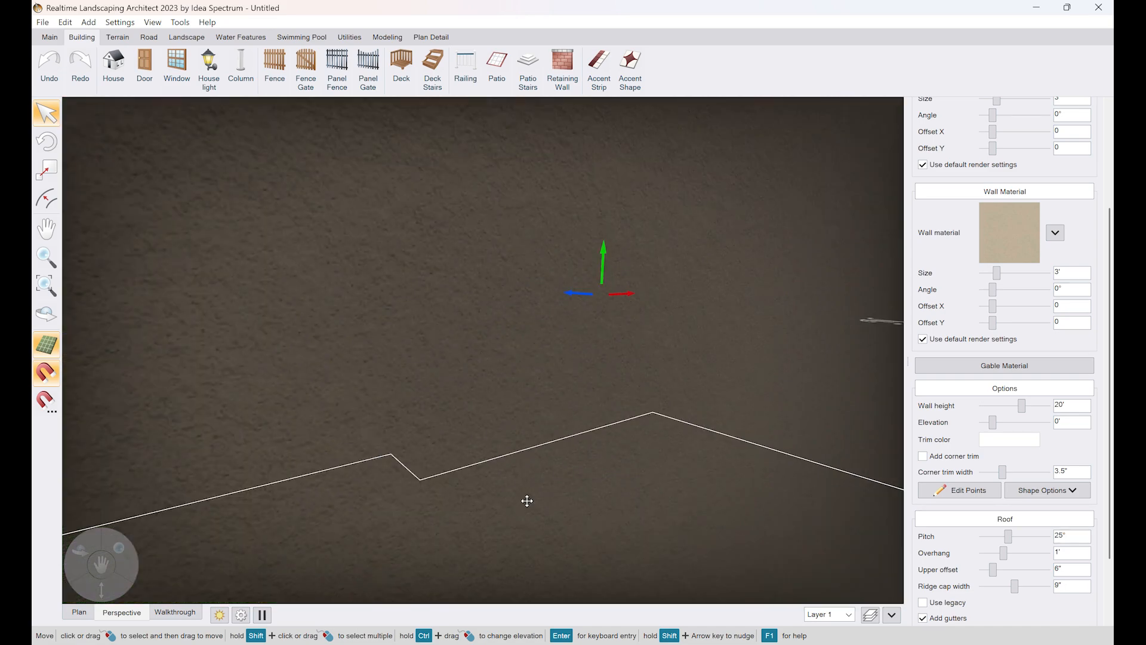
{"action": "scroll", "coordinate": [532, 486], "scroll_direction": "down", "scroll_amount": 6}
{"action": "mouse_move", "coordinate": [532, 485]}
{"action": "right_mouse_down"}
{"action": "mouse_move", "coordinate": [523, 471]}
{"action": "mouse_move", "coordinate": [529, 478]}
{"action": "right_mouse_up"}
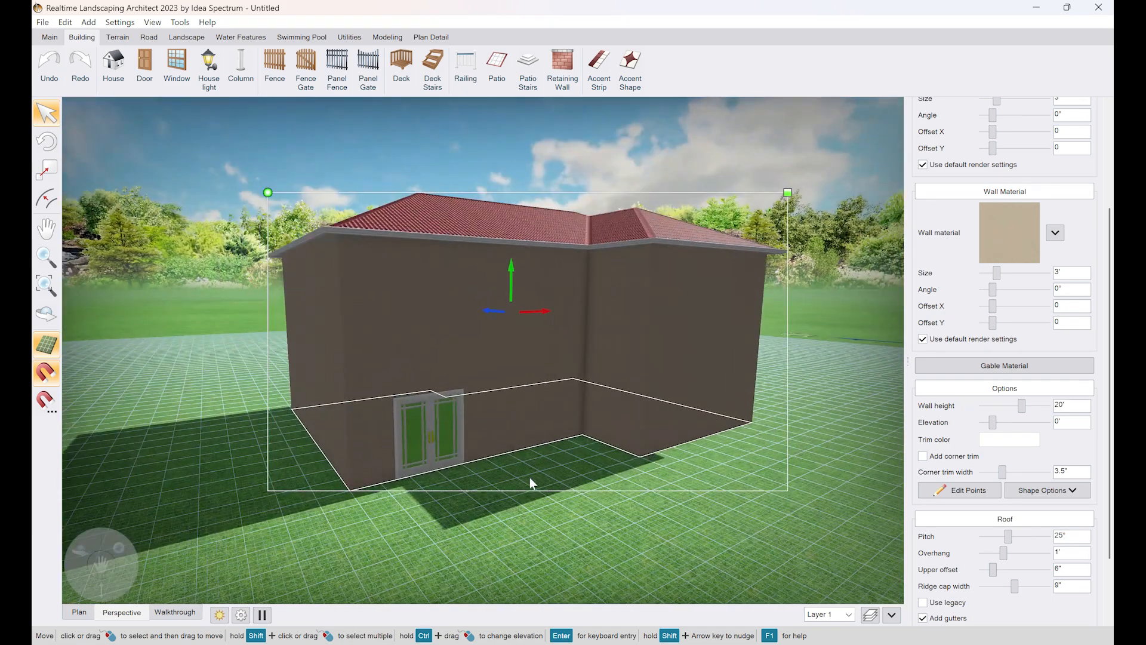
{"action": "scroll", "coordinate": [530, 479], "scroll_direction": "up", "scroll_amount": 4}
{"action": "scroll", "coordinate": [530, 478], "scroll_direction": "down", "scroll_amount": 4}
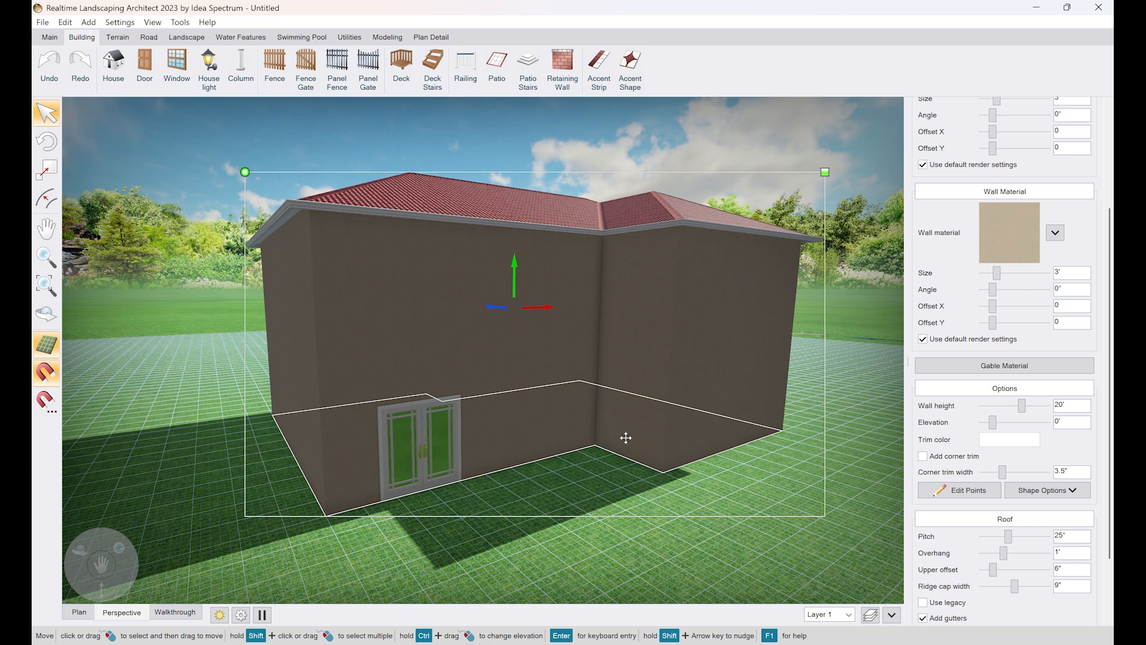
Step: Start adding a second door to the house and look through the patio door models
{"action": "left_click", "coordinate": [145, 64]}
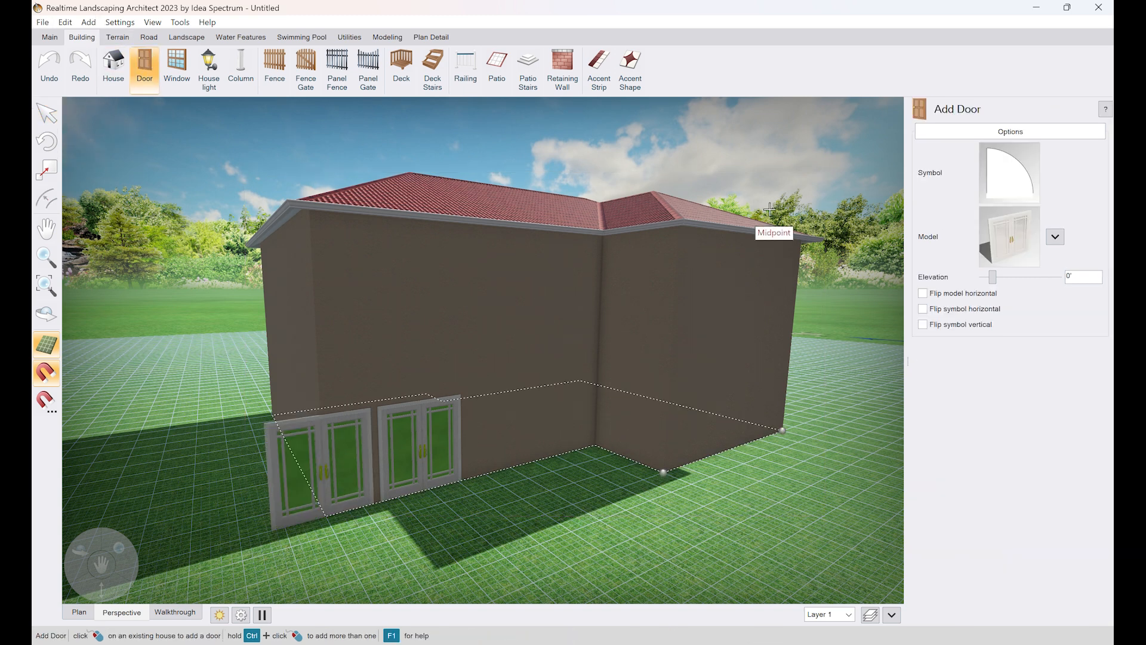
{"action": "left_click", "coordinate": [979, 238]}
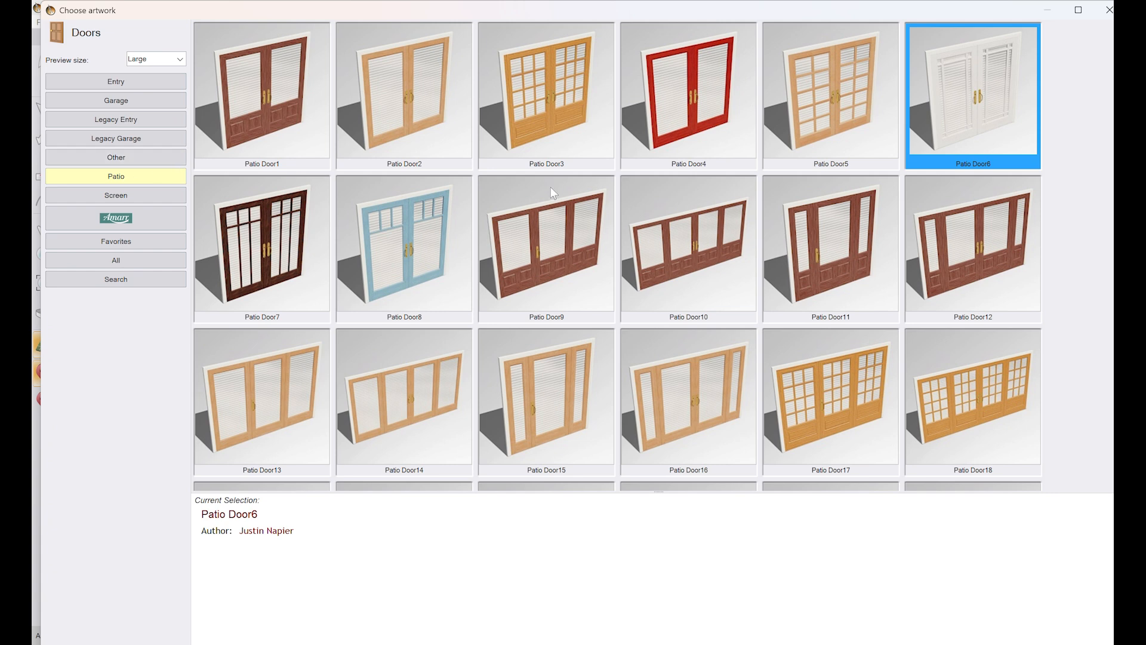
{"action": "scroll", "coordinate": [471, 237], "scroll_direction": "down", "scroll_amount": 5}
{"action": "scroll", "coordinate": [471, 237], "scroll_direction": "down", "scroll_amount": 3}
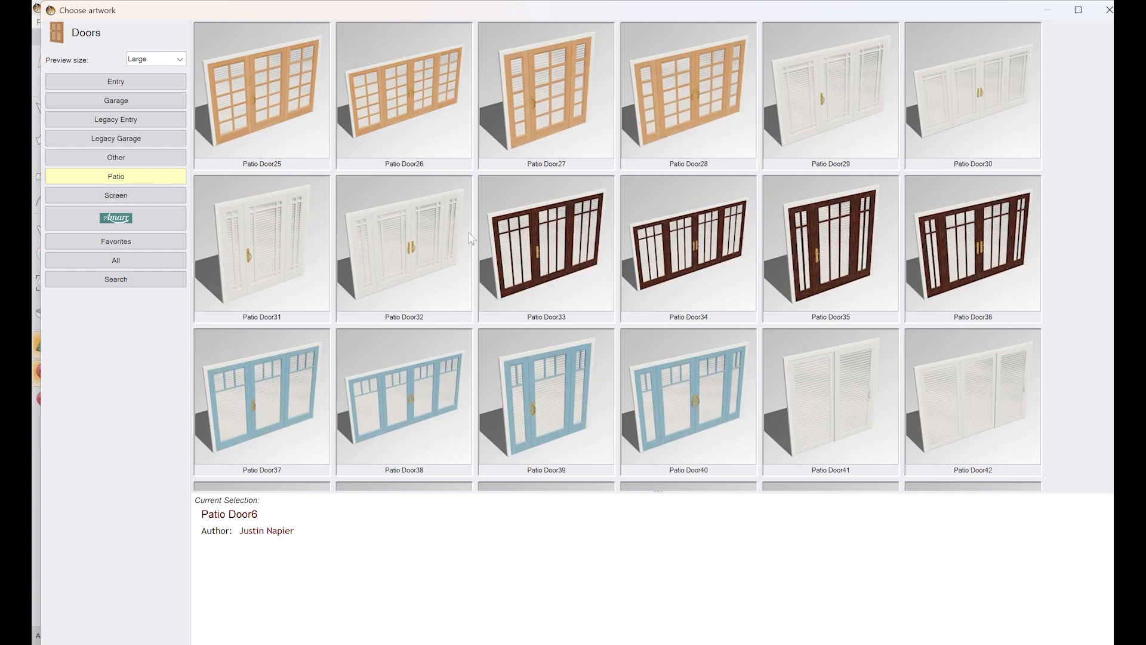
{"action": "scroll", "coordinate": [472, 237], "scroll_direction": "up", "scroll_amount": 2}
{"action": "scroll", "coordinate": [472, 237], "scroll_direction": "down", "scroll_amount": 2}
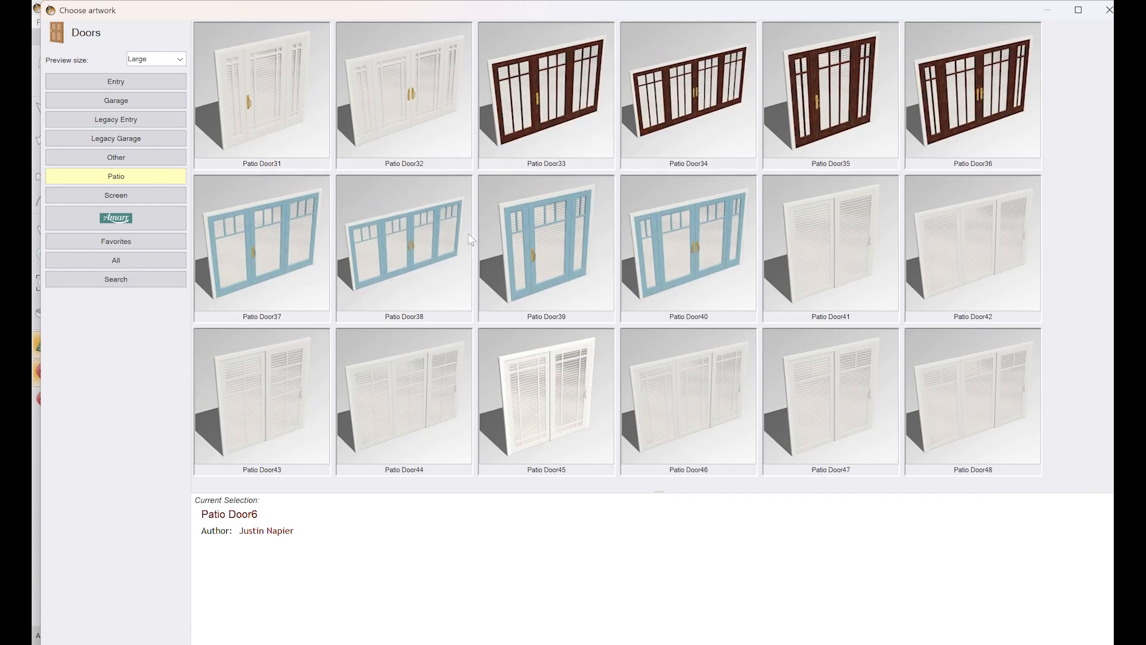
{"action": "scroll", "coordinate": [568, 318], "scroll_direction": "up", "scroll_amount": 5}
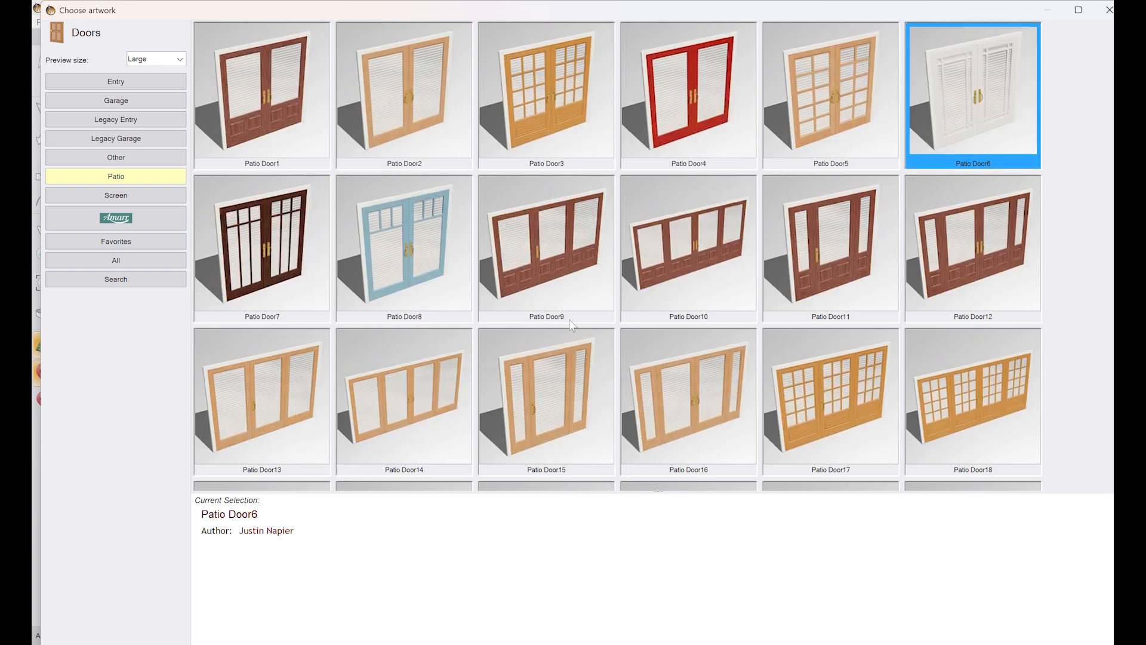
Step: Choose the white entry door Door65 and place it on the short wall beside the house's inner corner
{"action": "left_click", "coordinate": [126, 86]}
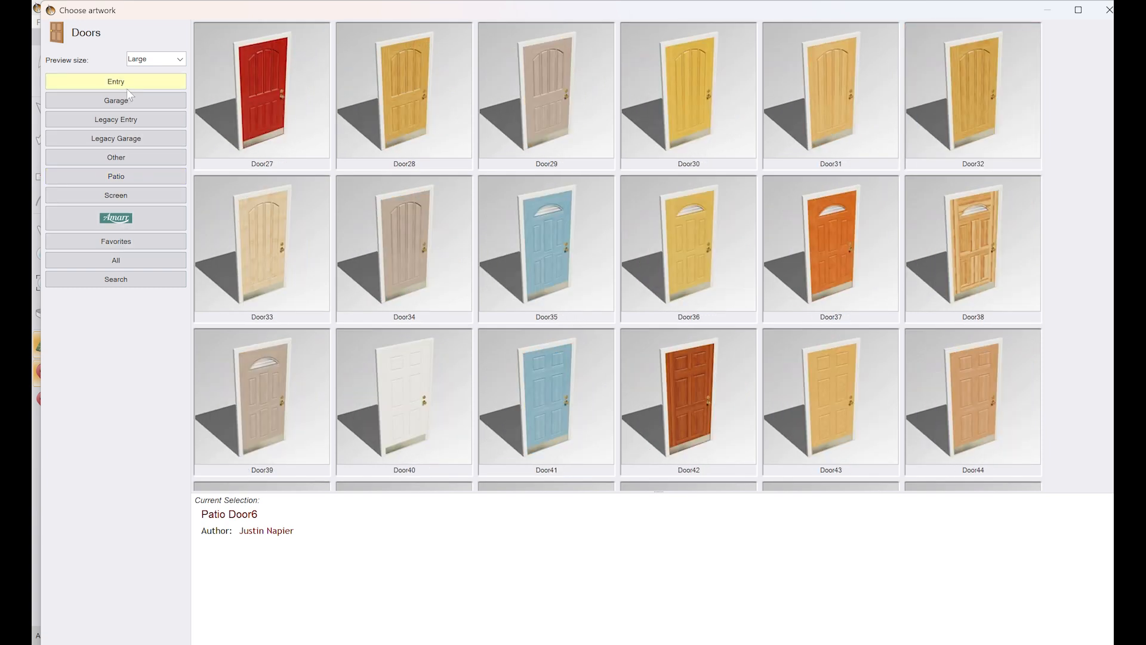
{"action": "scroll", "coordinate": [545, 214], "scroll_direction": "down", "scroll_amount": 4}
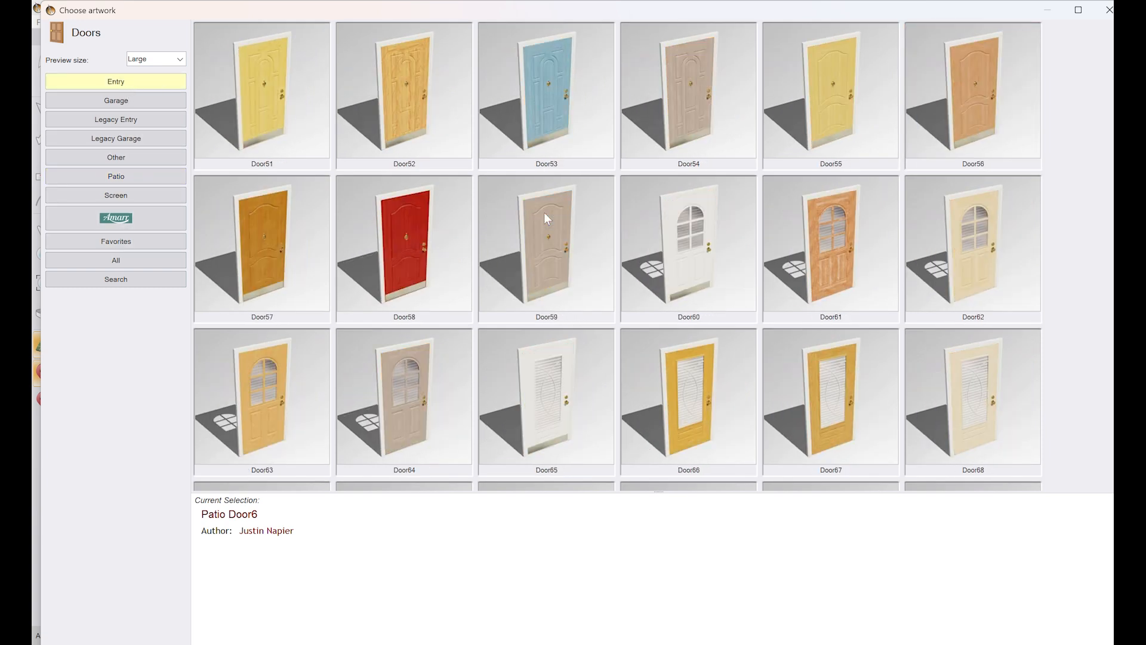
{"action": "scroll", "coordinate": [544, 218], "scroll_direction": "down", "scroll_amount": 1}
{"action": "left_click", "coordinate": [549, 251]}
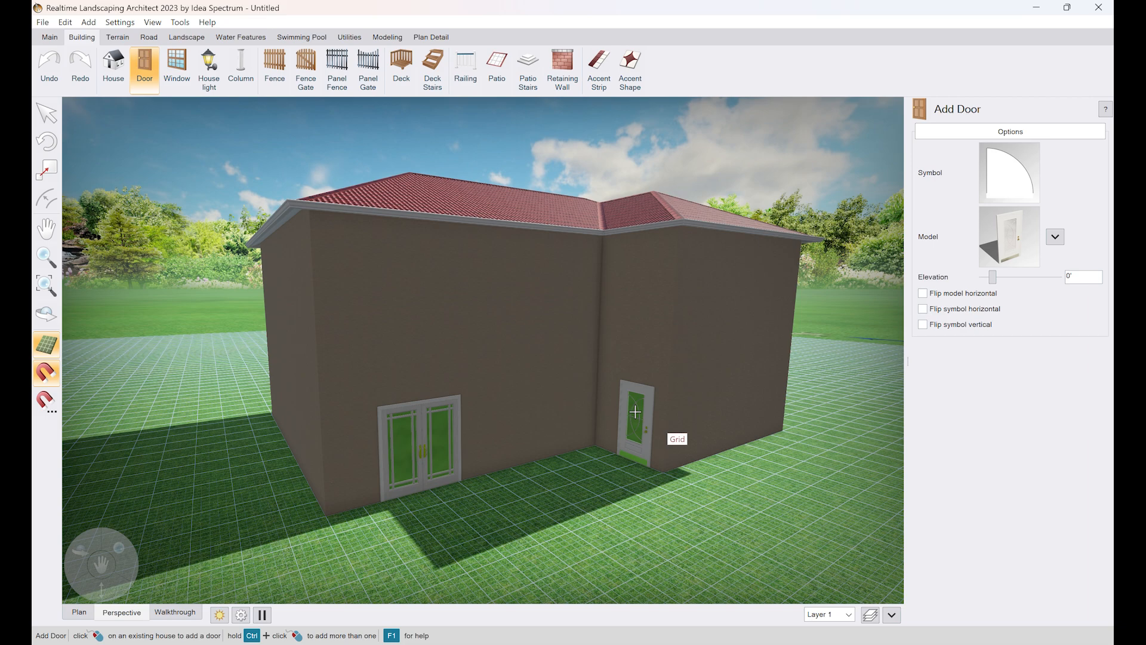
{"action": "left_click", "coordinate": [634, 412]}
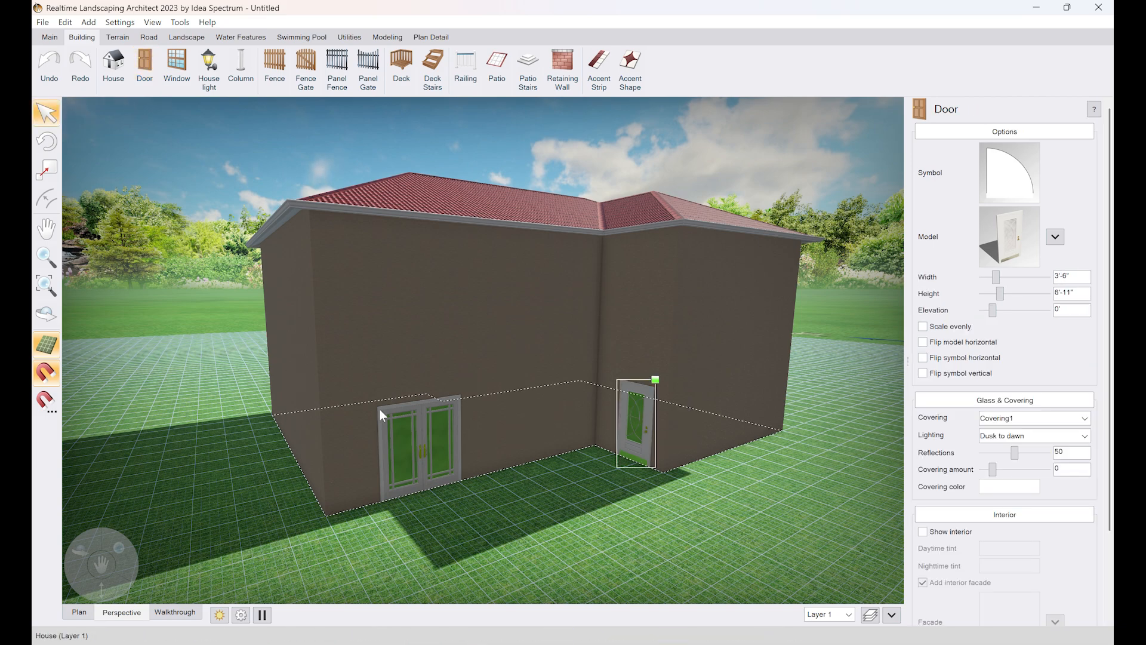
{"action": "mouse_move", "coordinate": [473, 497]}
{"action": "right_mouse_down"}
{"action": "mouse_move", "coordinate": [455, 495]}
{"action": "mouse_move", "coordinate": [484, 496]}
{"action": "mouse_move", "coordinate": [474, 485]}
{"action": "right_mouse_up"}
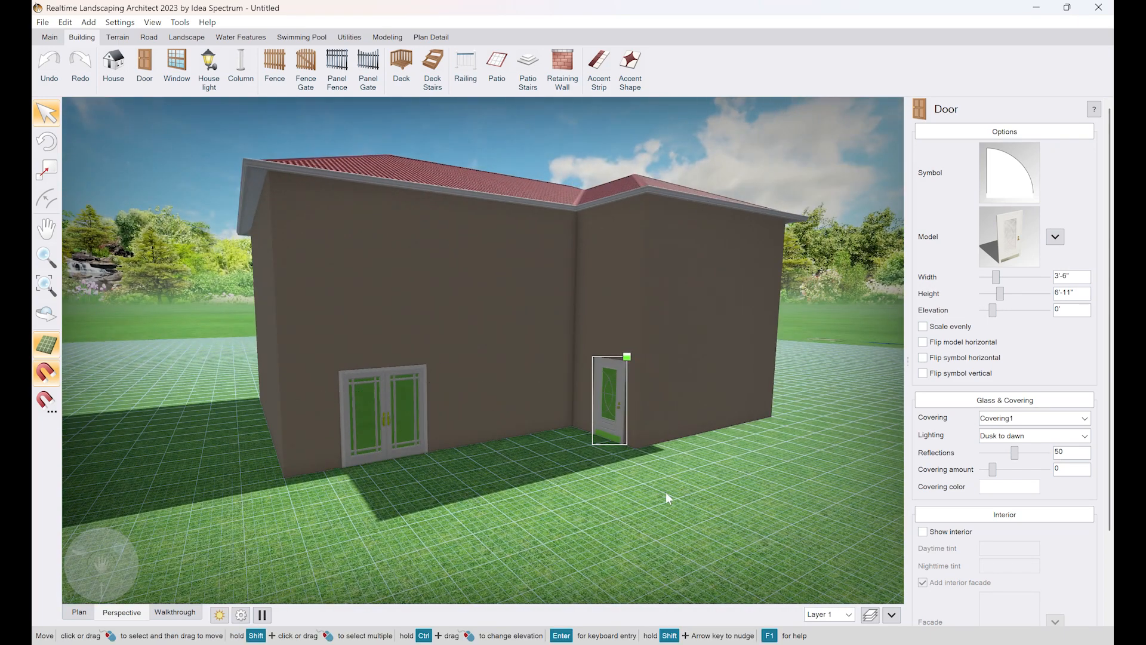
Step: Start adding a window to the house and look through the awning, gable vent, glass block, legacy, shutter and window box models
{"action": "left_click", "coordinate": [482, 378]}
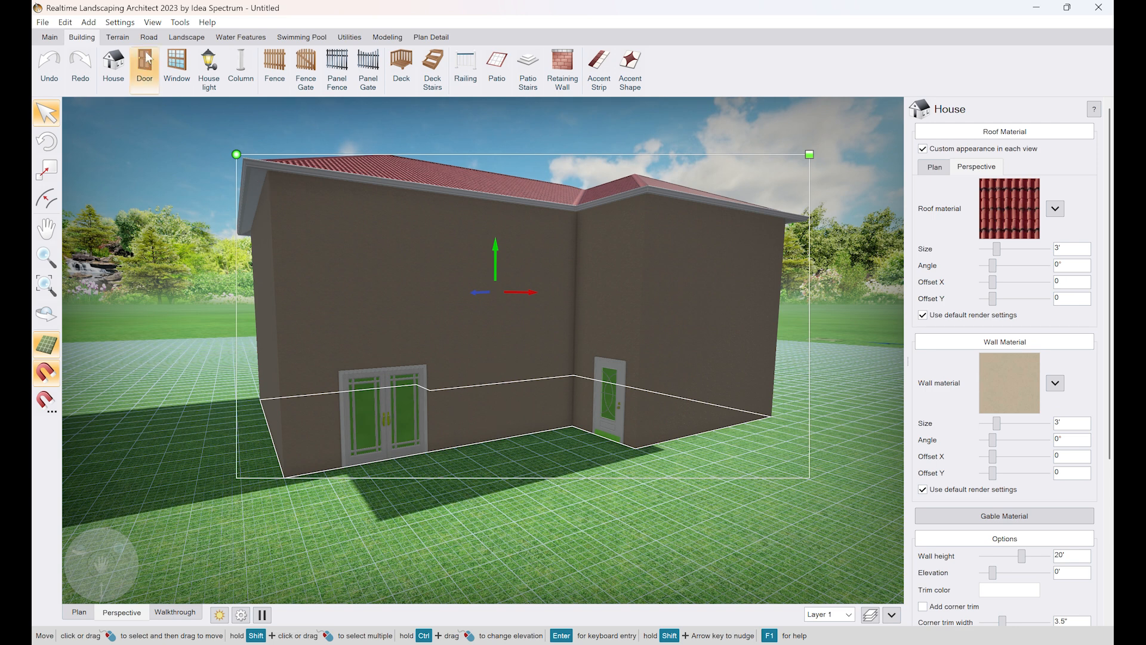
{"action": "left_click", "coordinate": [185, 76]}
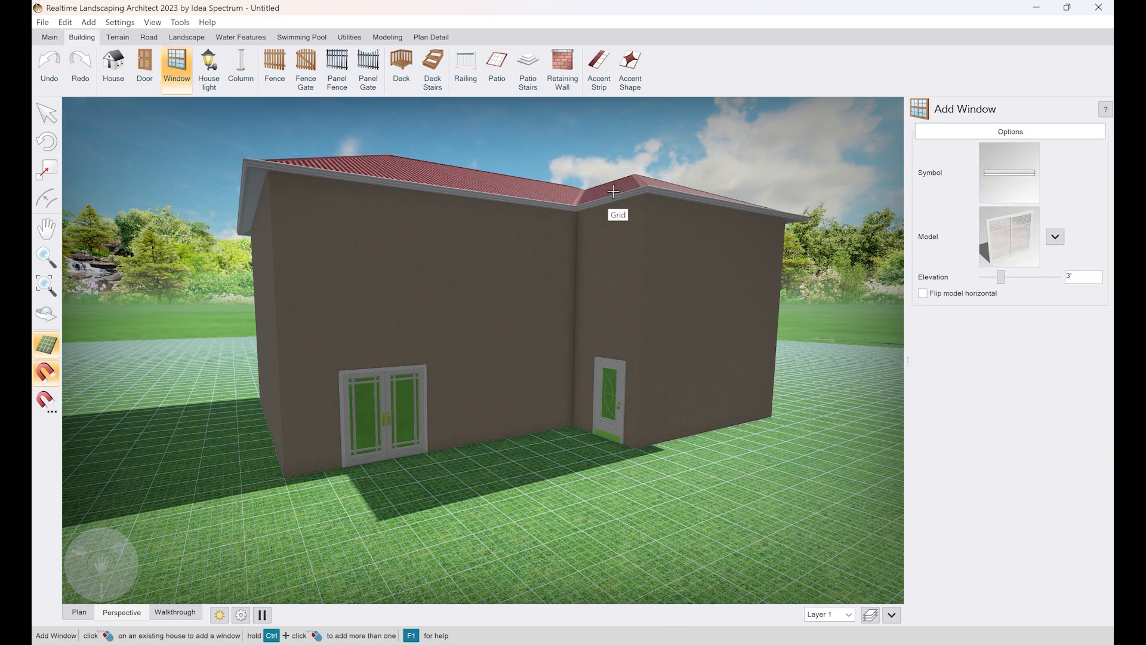
{"action": "left_click", "coordinate": [1000, 245]}
{"action": "left_click", "coordinate": [139, 83]}
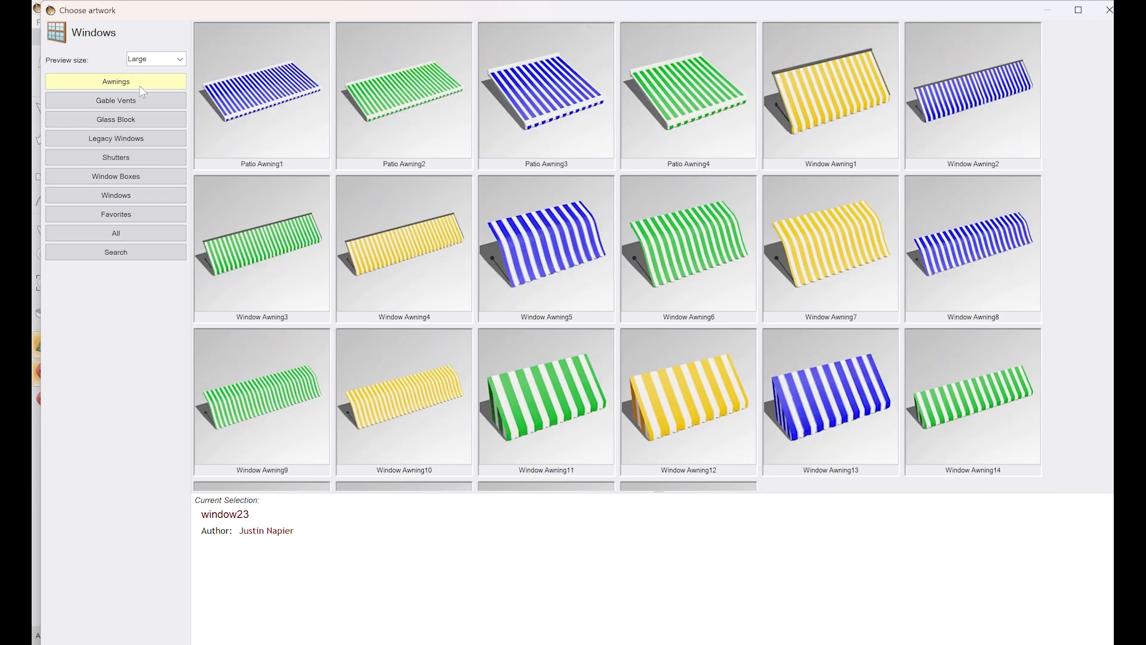
{"action": "left_click", "coordinate": [141, 102]}
{"action": "left_click", "coordinate": [141, 119]}
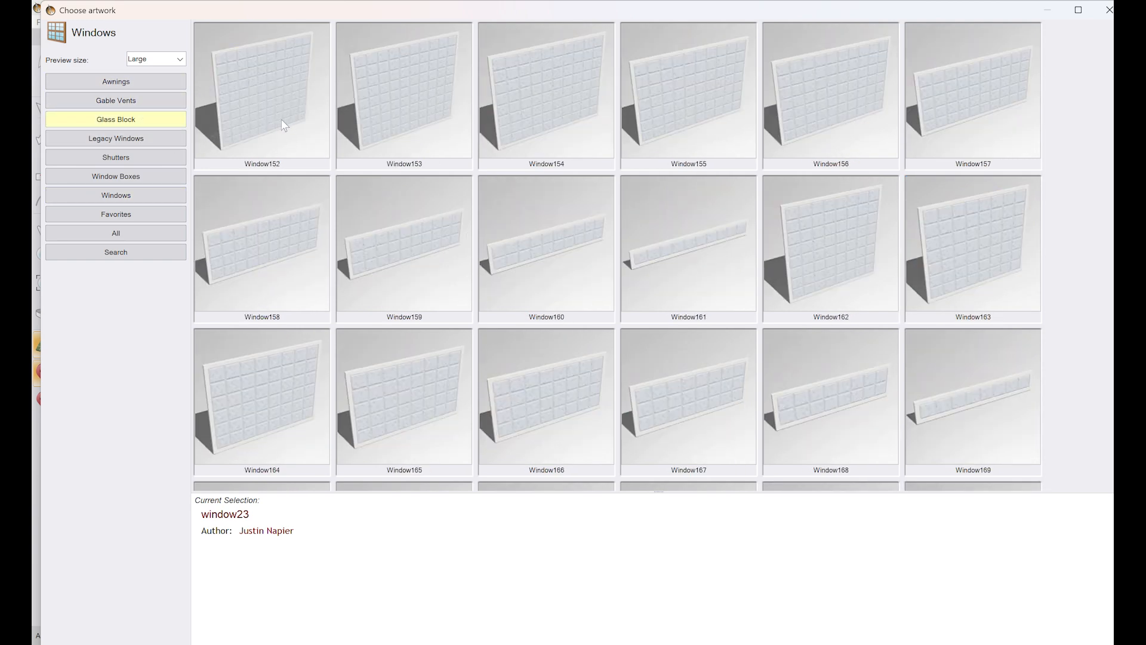
{"action": "left_click", "coordinate": [148, 139]}
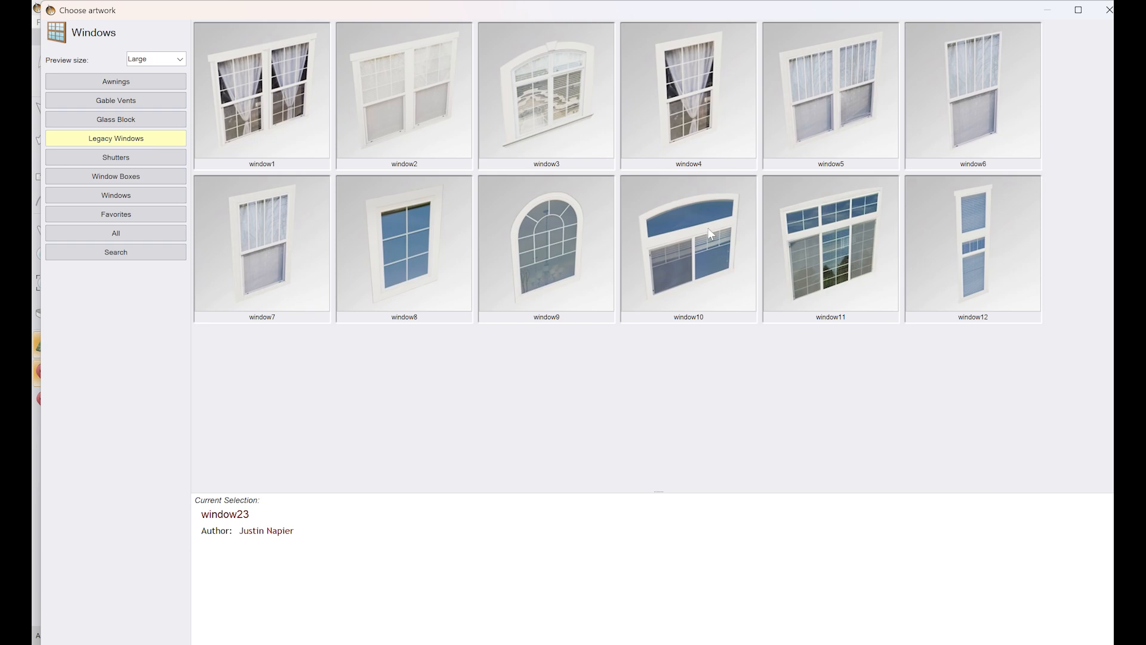
{"action": "left_click", "coordinate": [170, 157]}
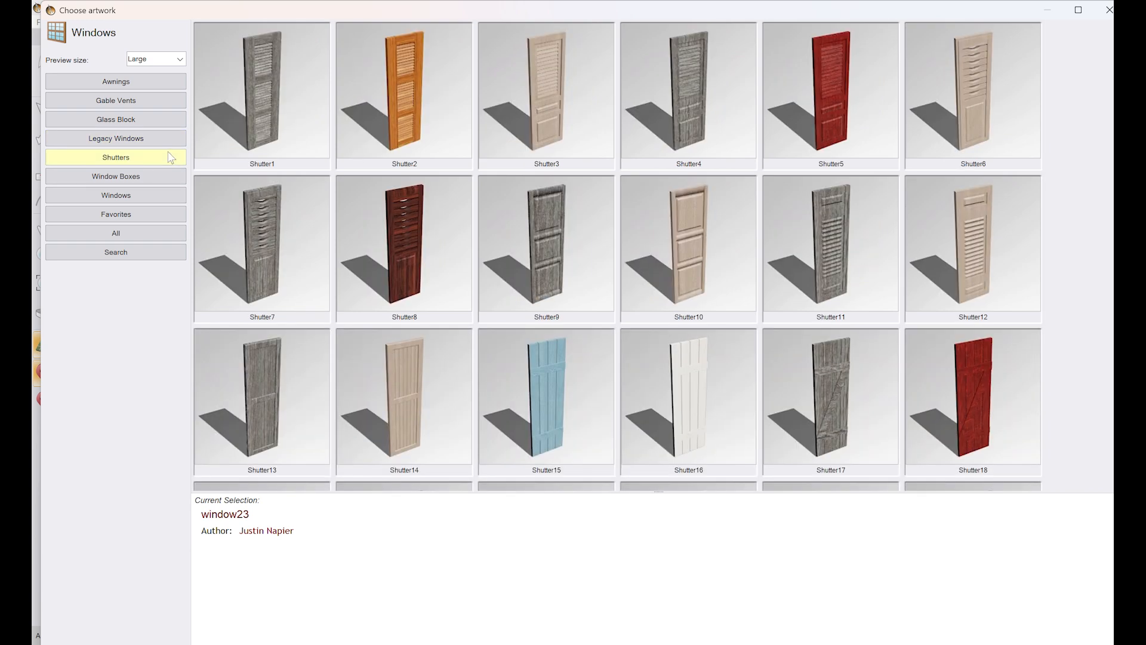
{"action": "left_click", "coordinate": [135, 182]}
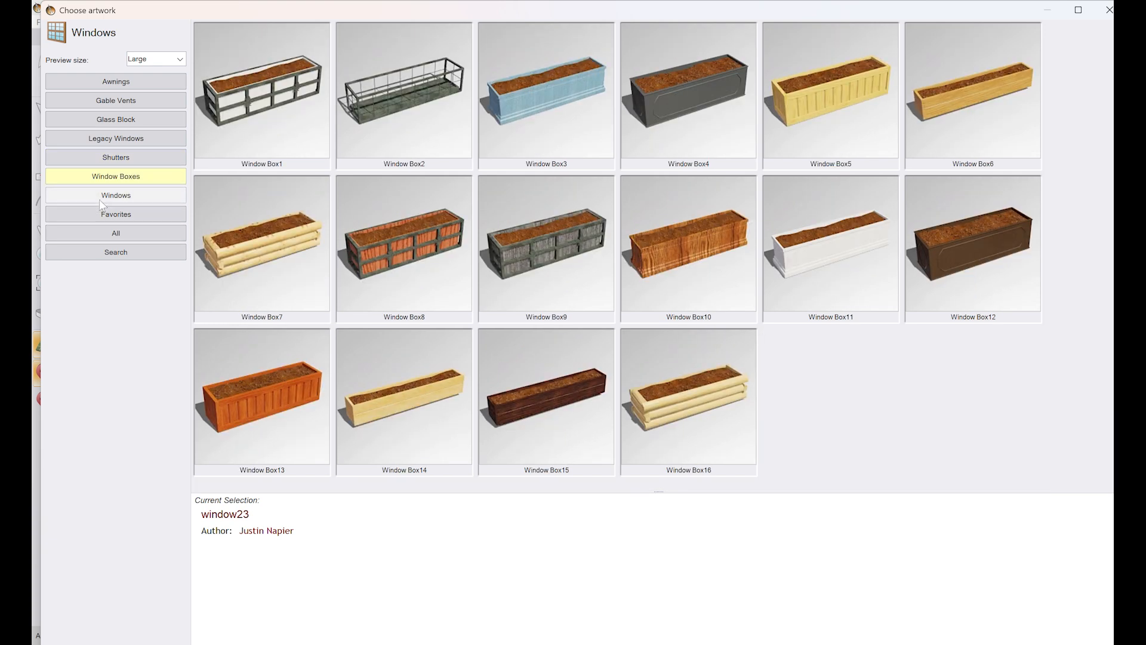
{"action": "left_click", "coordinate": [149, 199]}
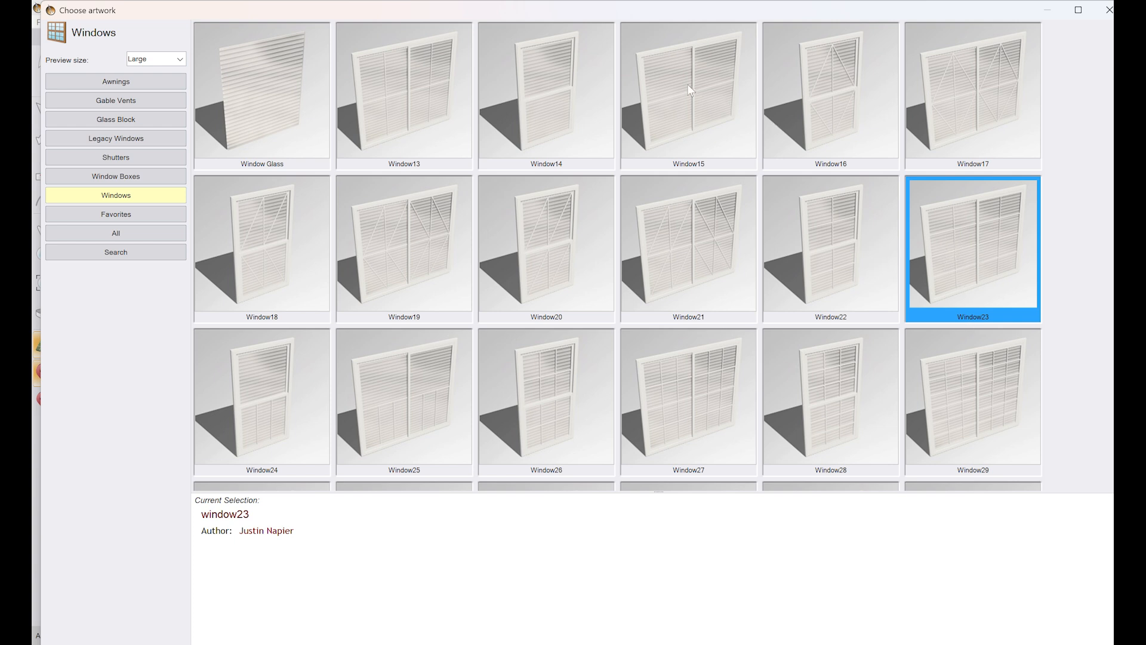
Step: Choose the single-pane Window43 model and place it on the long wall between the patio door and the inner corner
{"action": "left_click", "coordinate": [703, 103]}
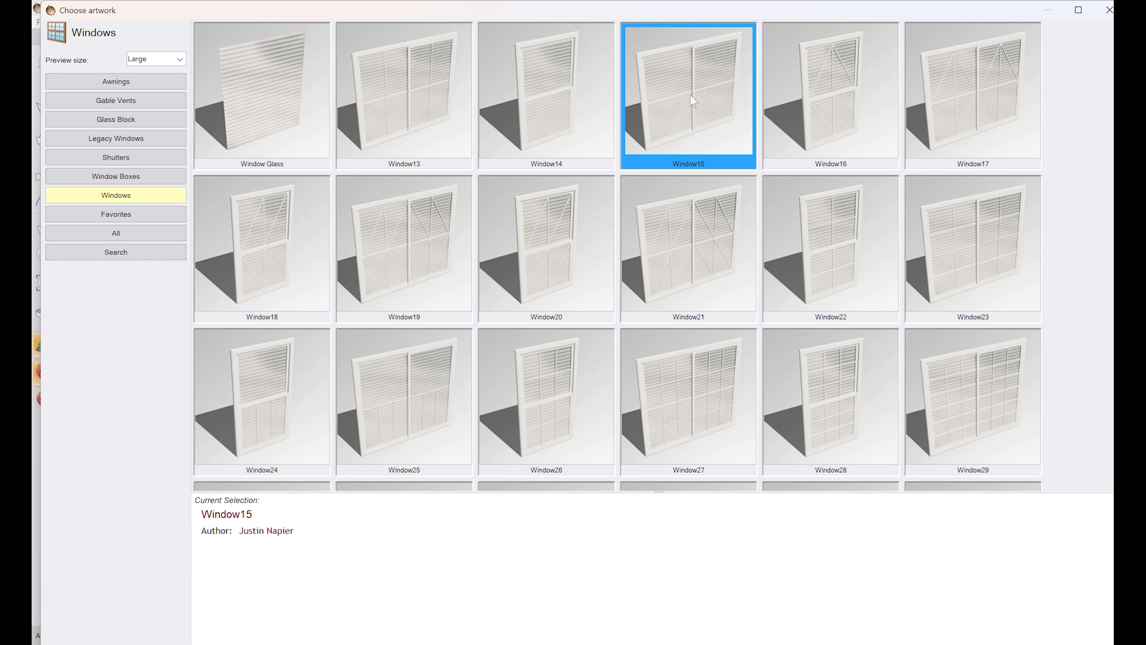
{"action": "scroll", "coordinate": [690, 96], "scroll_direction": "down", "scroll_amount": 2}
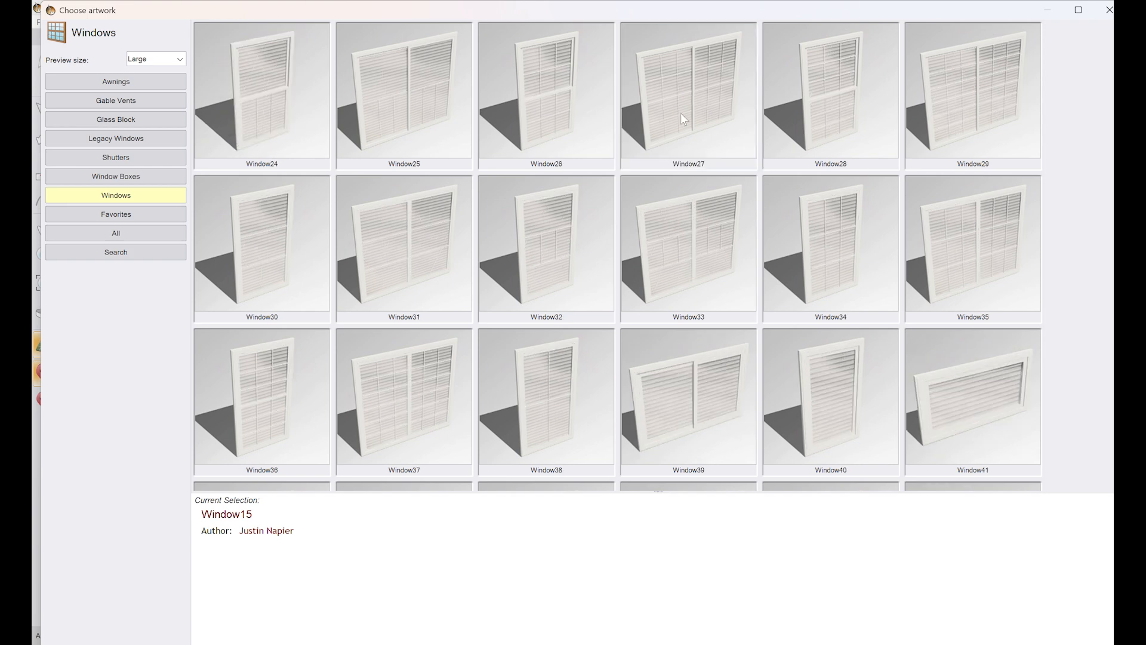
{"action": "scroll", "coordinate": [718, 229], "scroll_direction": "down", "scroll_amount": 2}
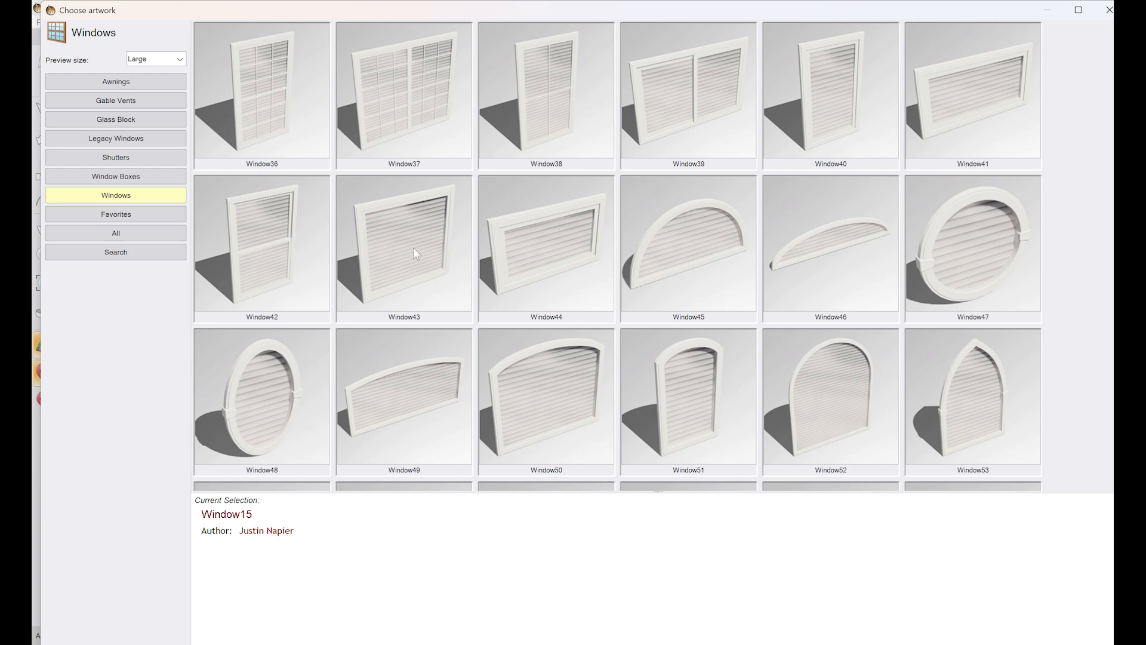
{"action": "left_click", "coordinate": [401, 268]}
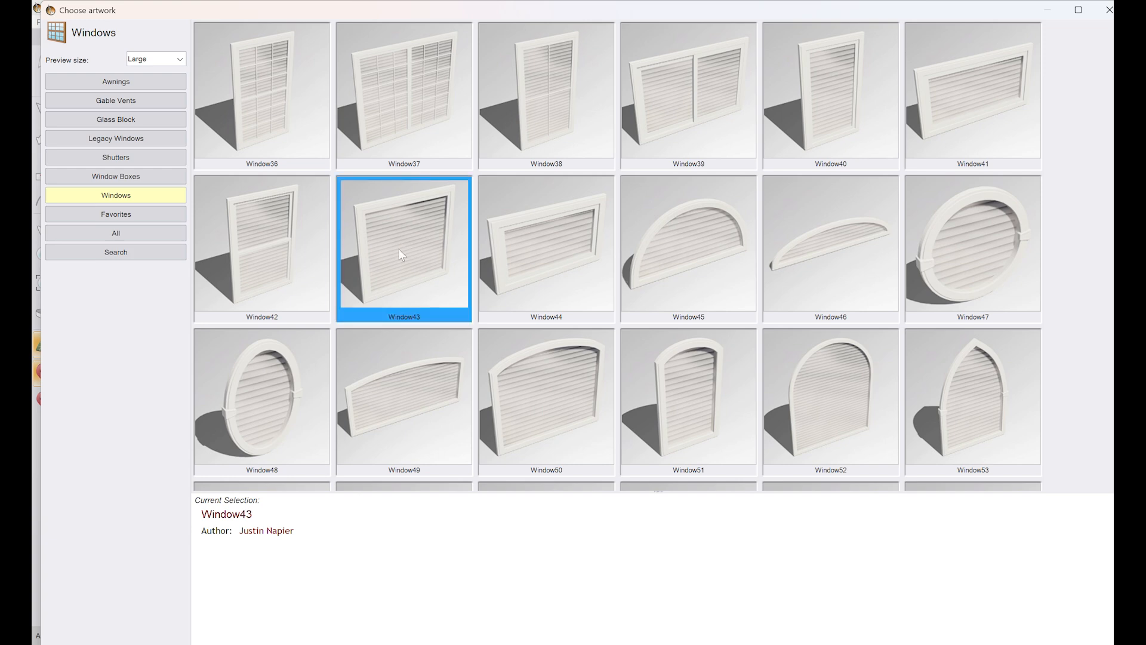
{"action": "double_click", "coordinate": [398, 248]}
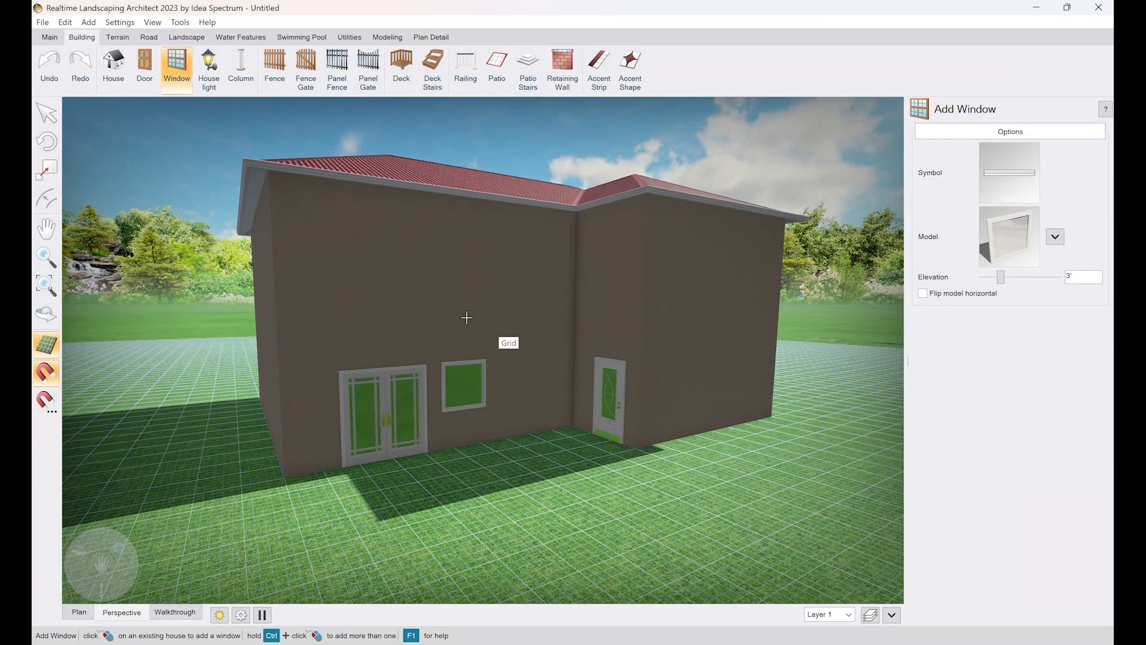
{"action": "left_click", "coordinate": [471, 389]}
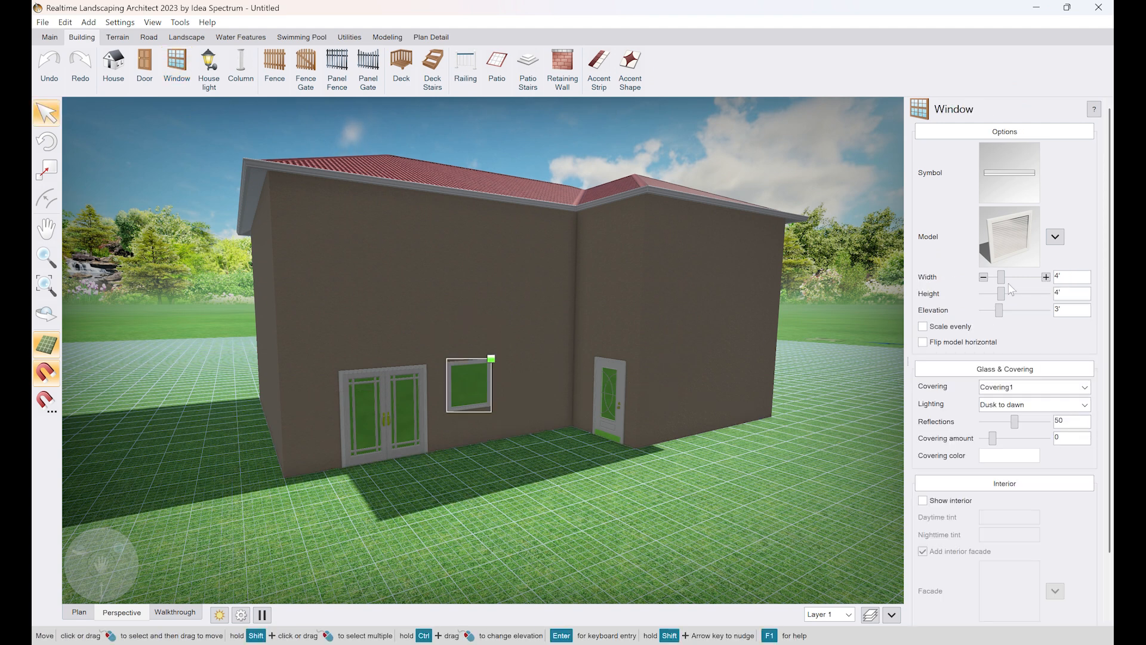
Step: Widen the new window to about 10'-10" and move it along the wall clear of the patio door
{"action": "left_click_drag", "start_coordinate": [1001, 277], "coordinate": [1016, 280]}
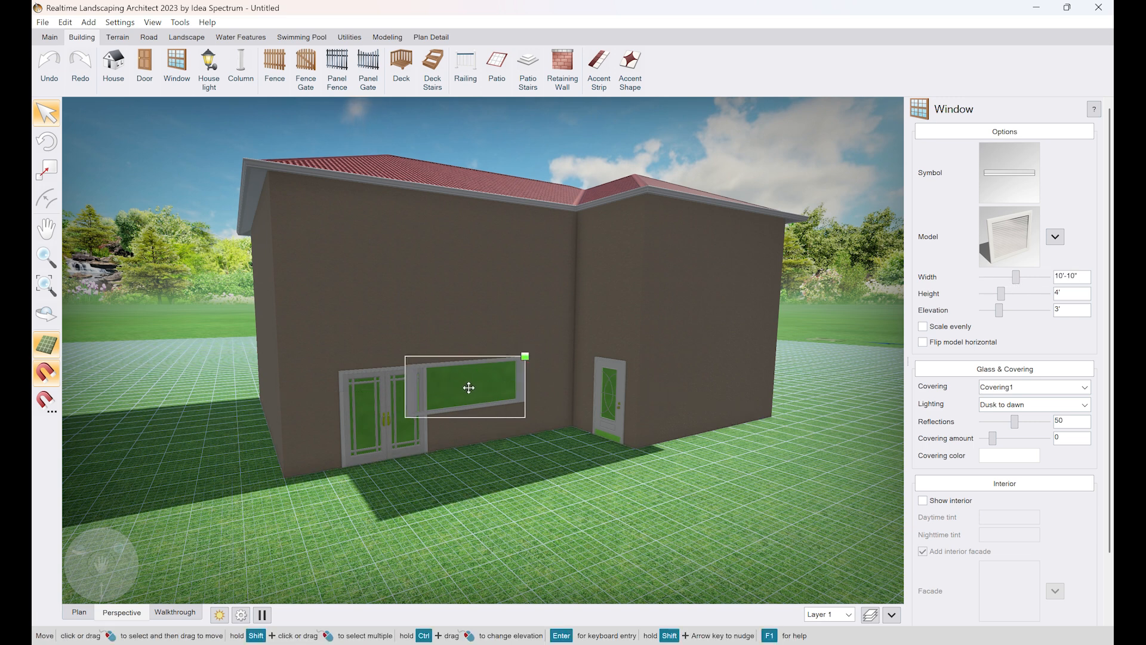
{"action": "left_click_drag", "start_coordinate": [470, 388], "coordinate": [508, 382]}
{"action": "mouse_move", "coordinate": [542, 448]}
{"action": "middle_mouse_down"}
{"action": "mouse_move", "coordinate": [525, 435]}
{"action": "mouse_move", "coordinate": [540, 440]}
{"action": "middle_mouse_up"}
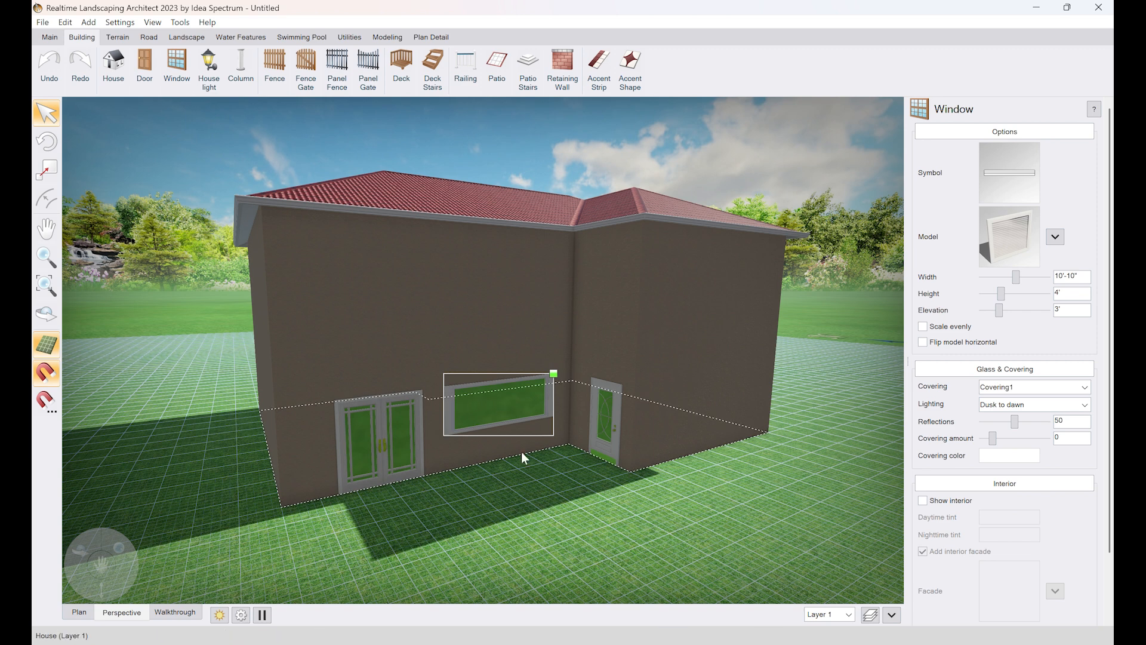
Step: Try a slightly higher elevation for the wide window and set it back to 3'
{"action": "mouse_move", "coordinate": [1024, 320]}
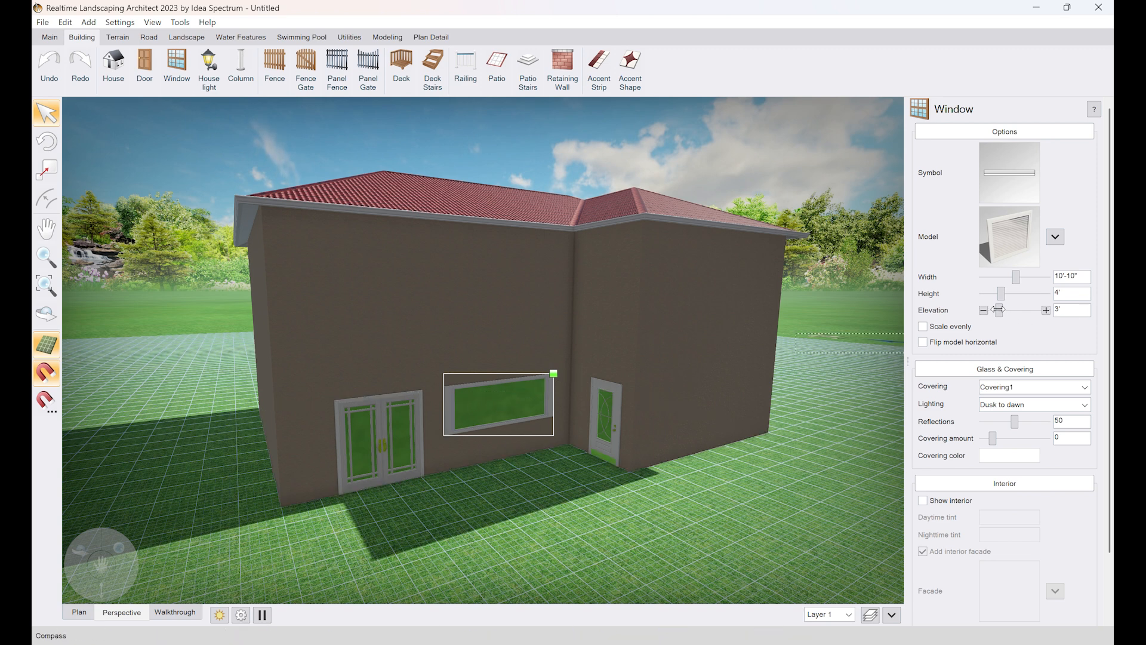
{"action": "left_click_drag", "start_coordinate": [997, 310], "coordinate": [999, 310]}
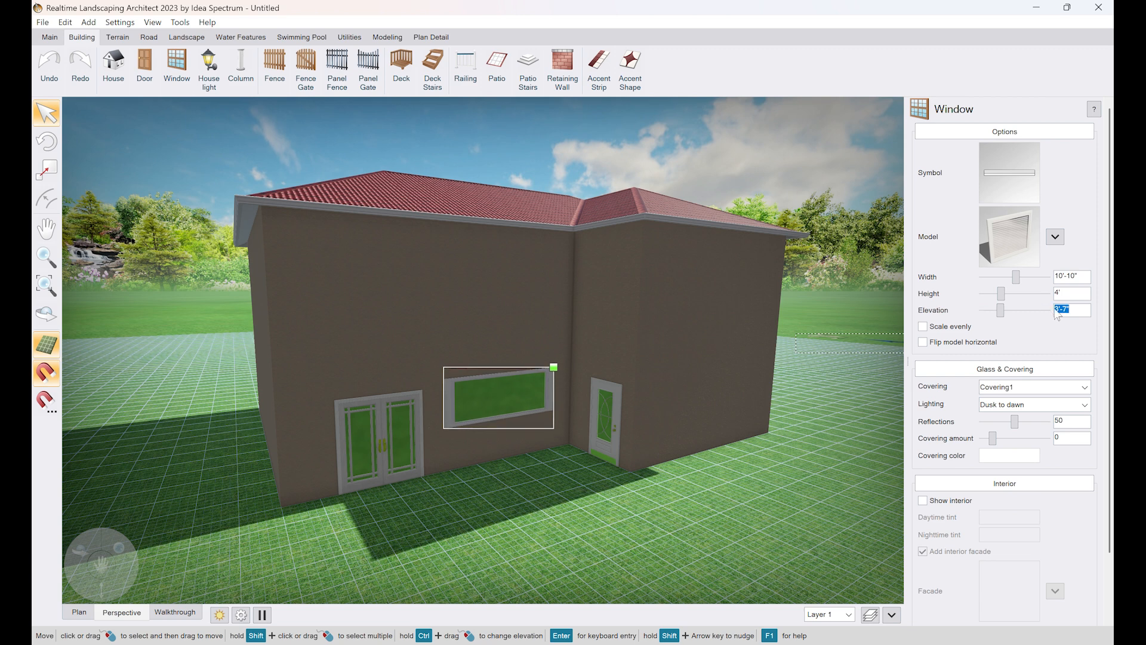
{"action": "type", "text": "3'"}
{"action": "key", "text": "Tab"}
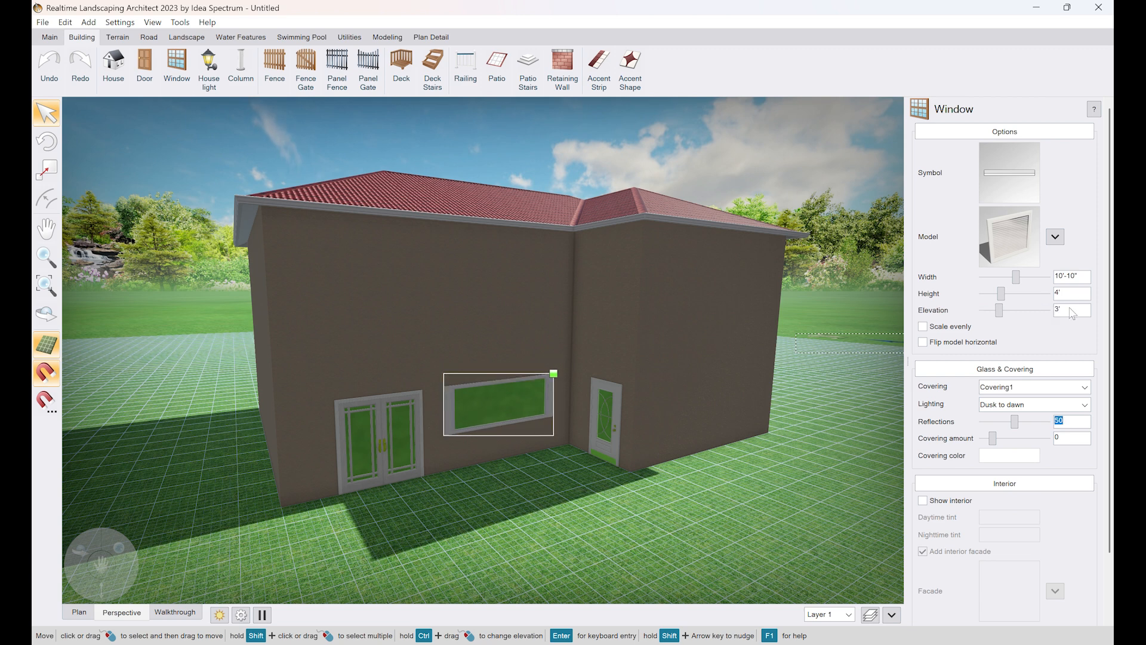
Step: Try heights of 6' and 3' on the wide window
{"action": "left_click", "coordinate": [1064, 293]}
{"action": "type", "text": "6'"}
{"action": "key", "text": "Tab"}
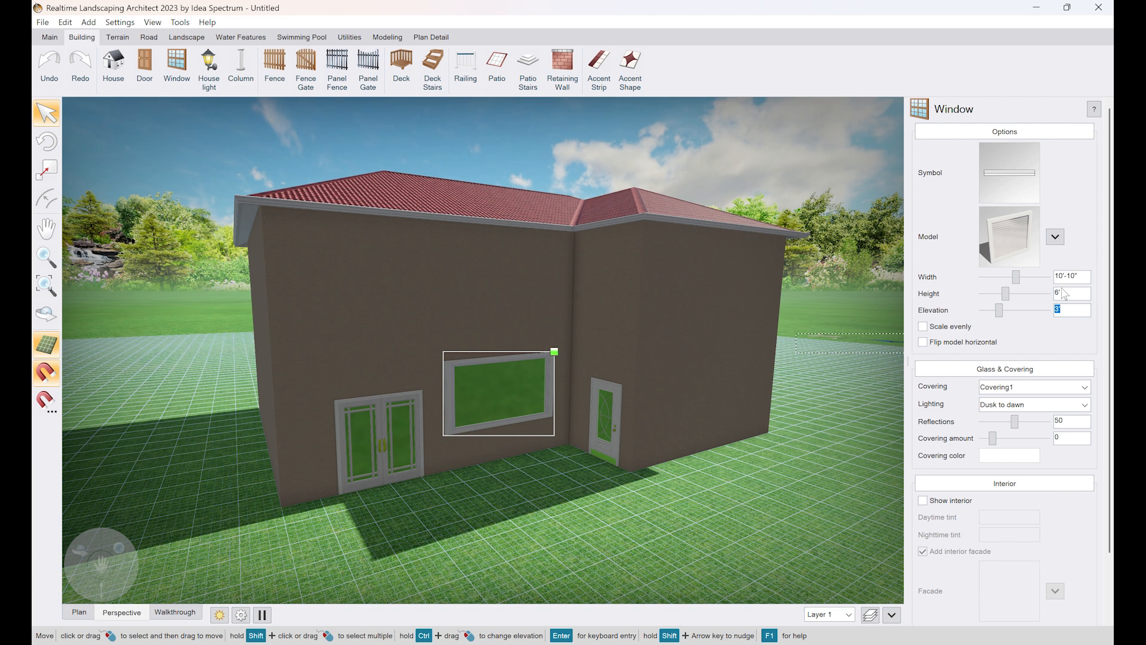
{"action": "type", "text": "3'"}
{"action": "key", "text": "Tab"}
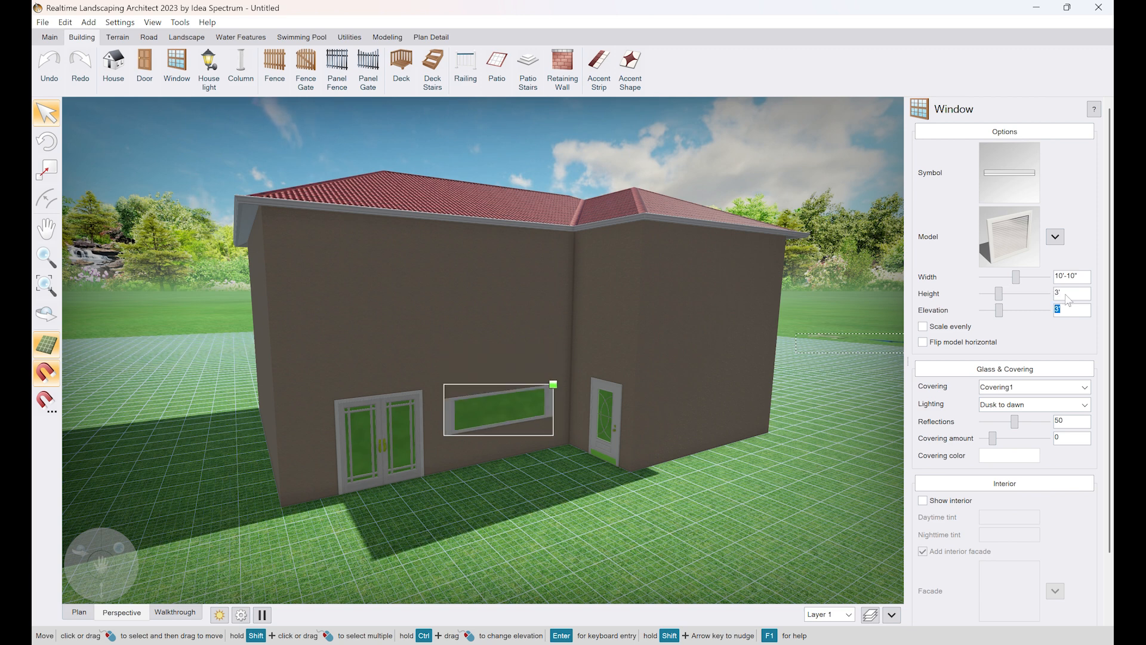
Step: Flip the wide window's model horizontally and raise its height in small increments to 4'
{"action": "mouse_move", "coordinate": [1023, 296]}
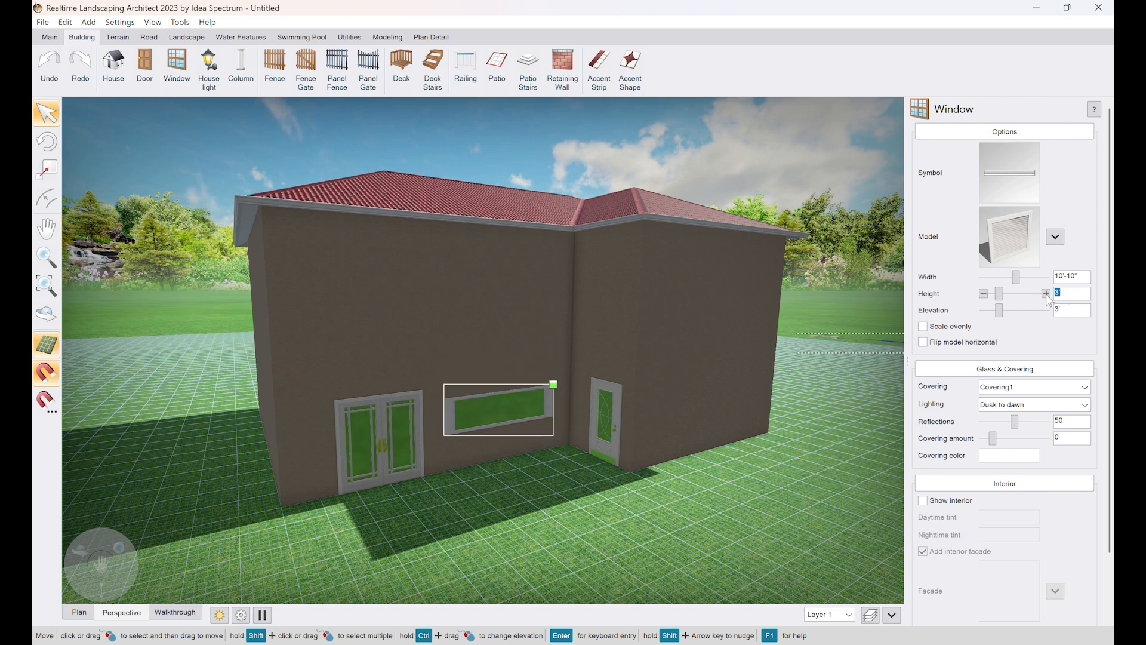
{"action": "left_click", "coordinate": [1053, 339]}
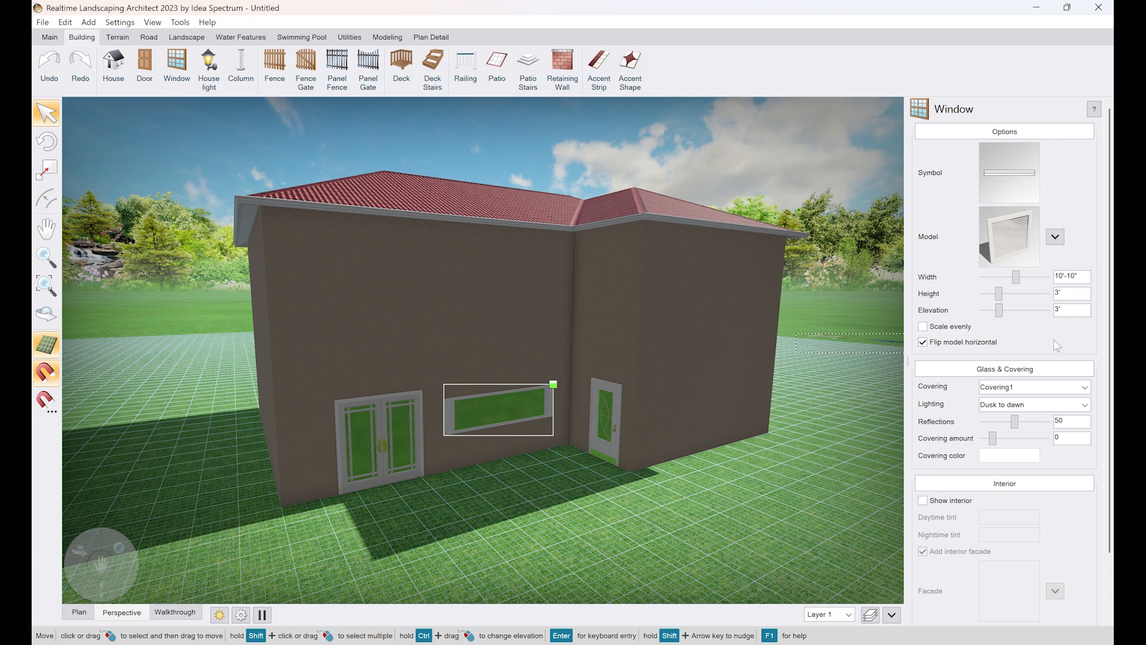
{"action": "left_click", "coordinate": [1045, 293]}
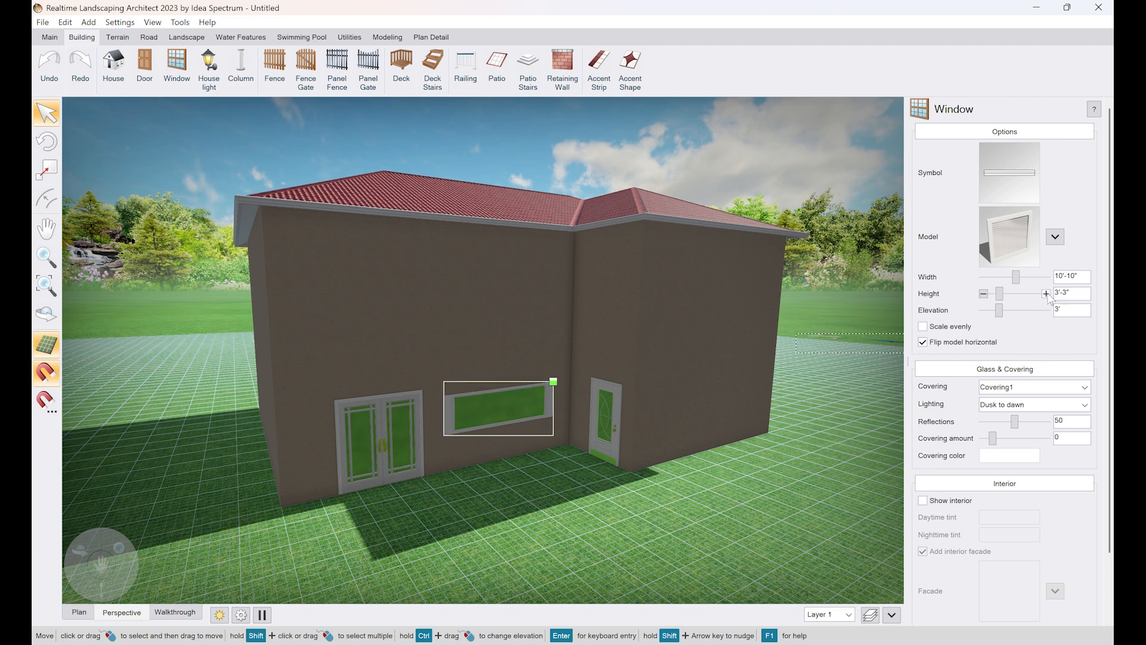
{"action": "left_click", "coordinate": [1046, 294]}
{"action": "left_click", "coordinate": [1046, 294]}
{"action": "left_click", "coordinate": [1045, 294]}
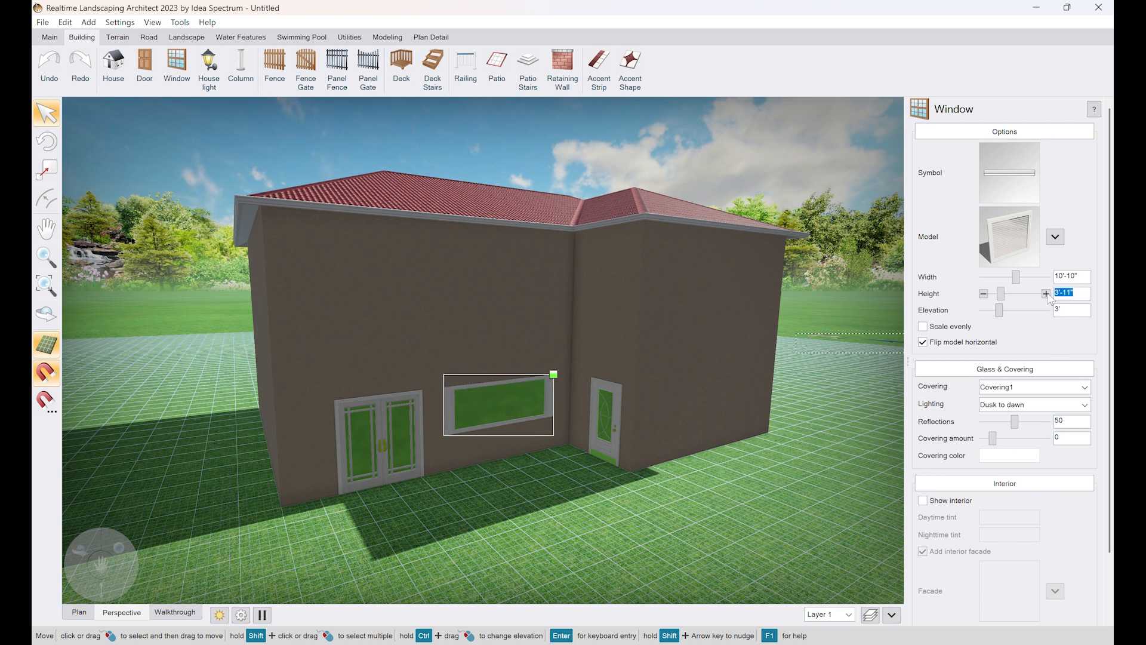
{"action": "mouse_move", "coordinate": [443, 457]}
{"action": "middle_mouse_down"}
{"action": "mouse_move", "coordinate": [430, 455]}
{"action": "mouse_move", "coordinate": [444, 458]}
{"action": "middle_mouse_up"}
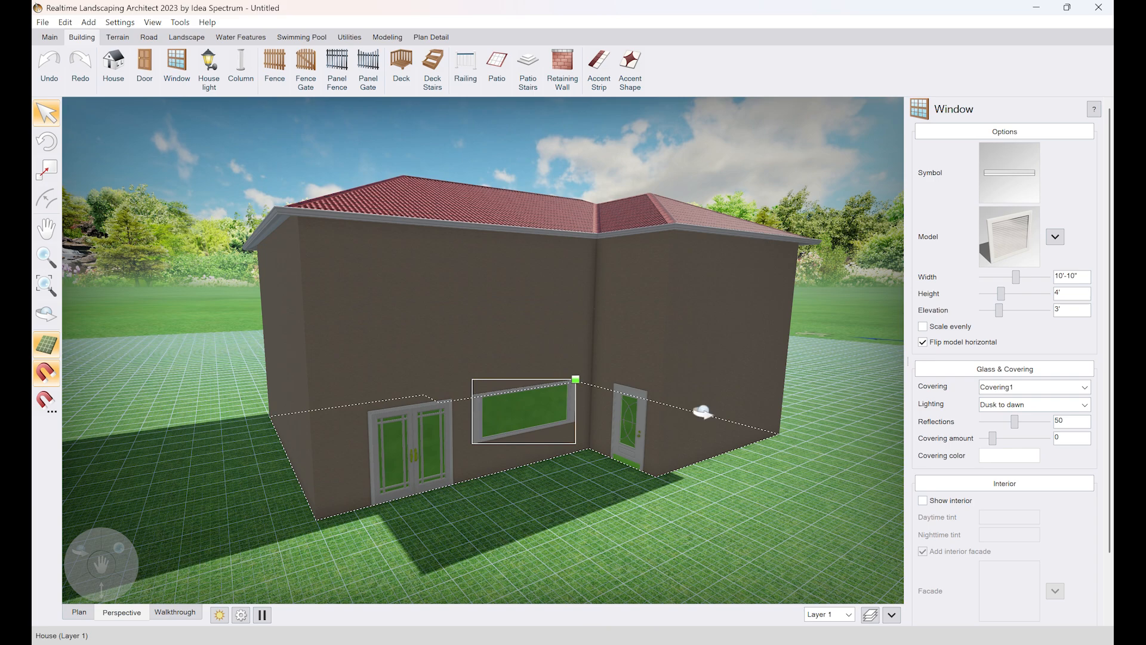
{"action": "middle_click_drag", "start_coordinate": [703, 411], "coordinate": [691, 409]}
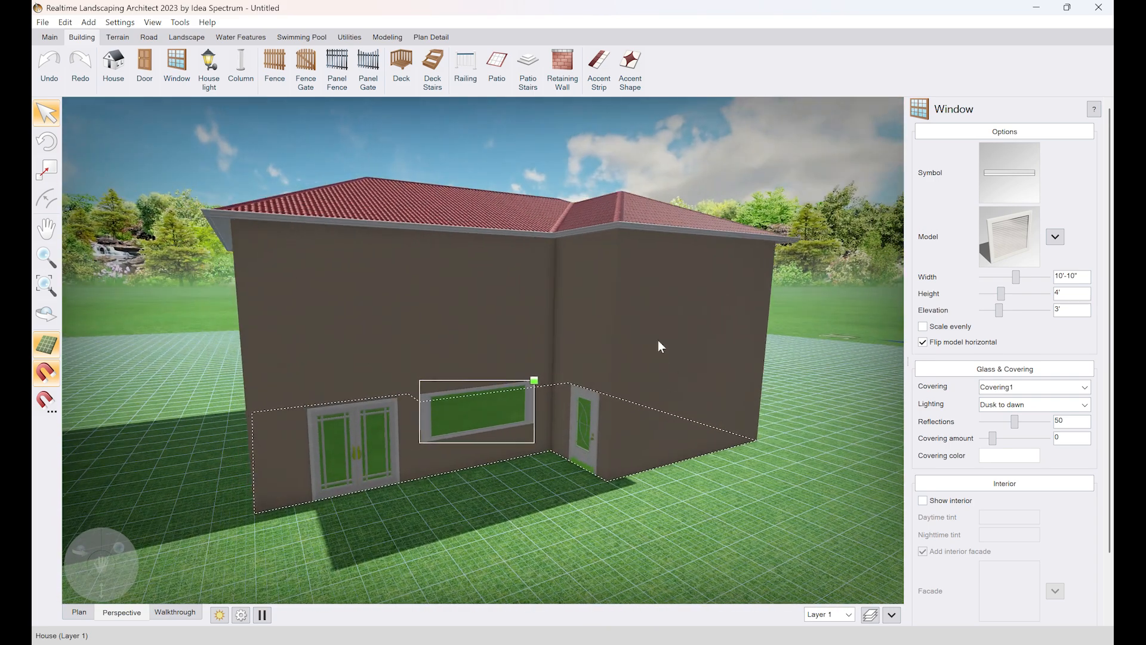
Step: Choose the Window15 model and place two of these windows side by side on the wall beyond the entry door
{"action": "left_click", "coordinate": [260, 331]}
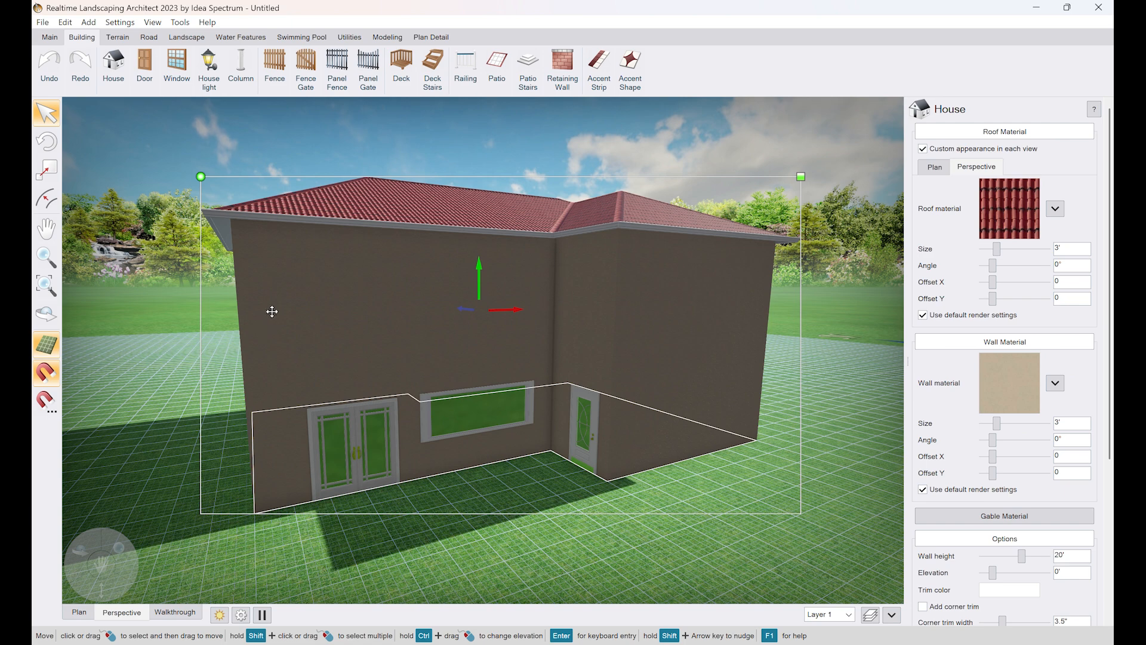
{"action": "left_click", "coordinate": [176, 65]}
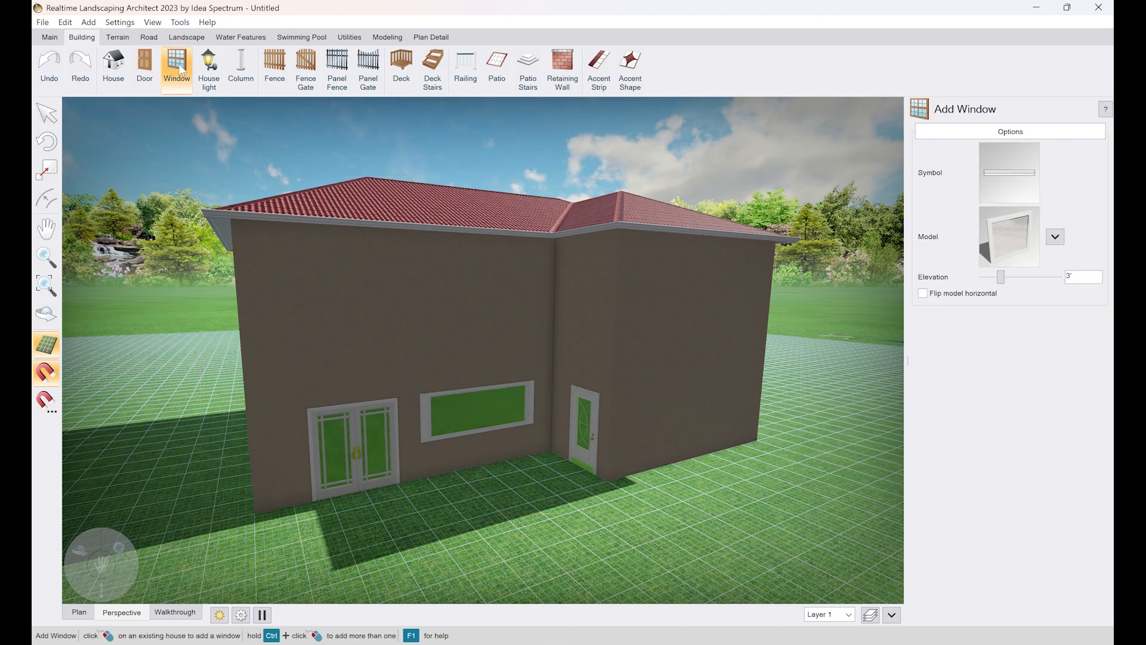
{"action": "left_click", "coordinate": [1009, 242]}
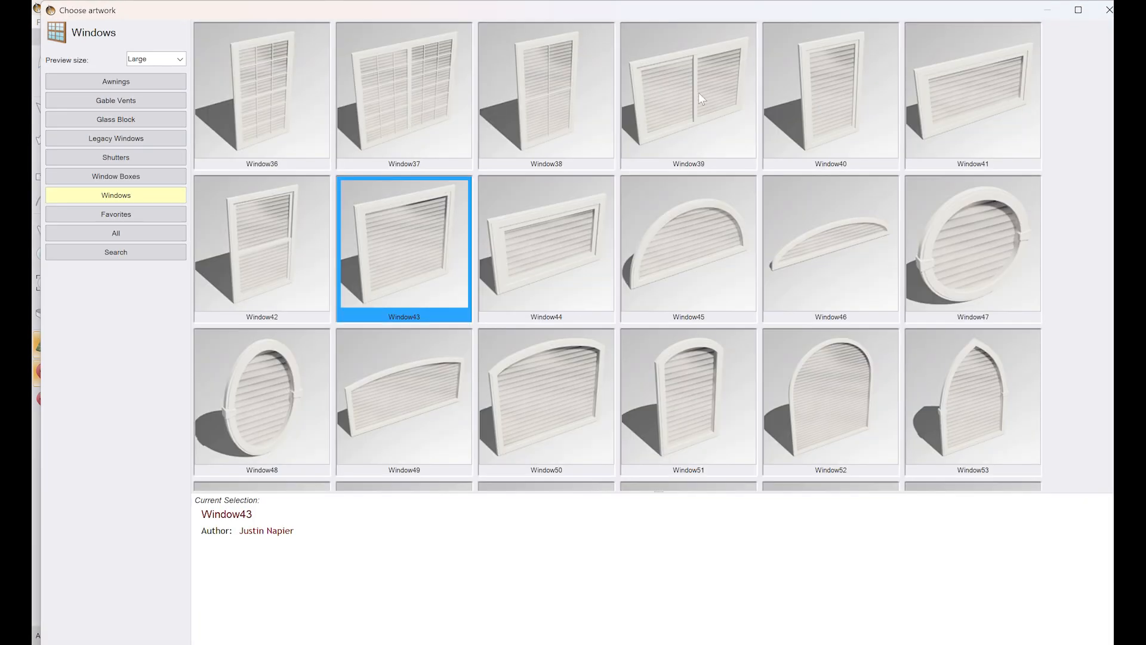
{"action": "scroll", "coordinate": [703, 138], "scroll_direction": "down", "scroll_amount": 2}
{"action": "scroll", "coordinate": [705, 162], "scroll_direction": "up", "scroll_amount": 5}
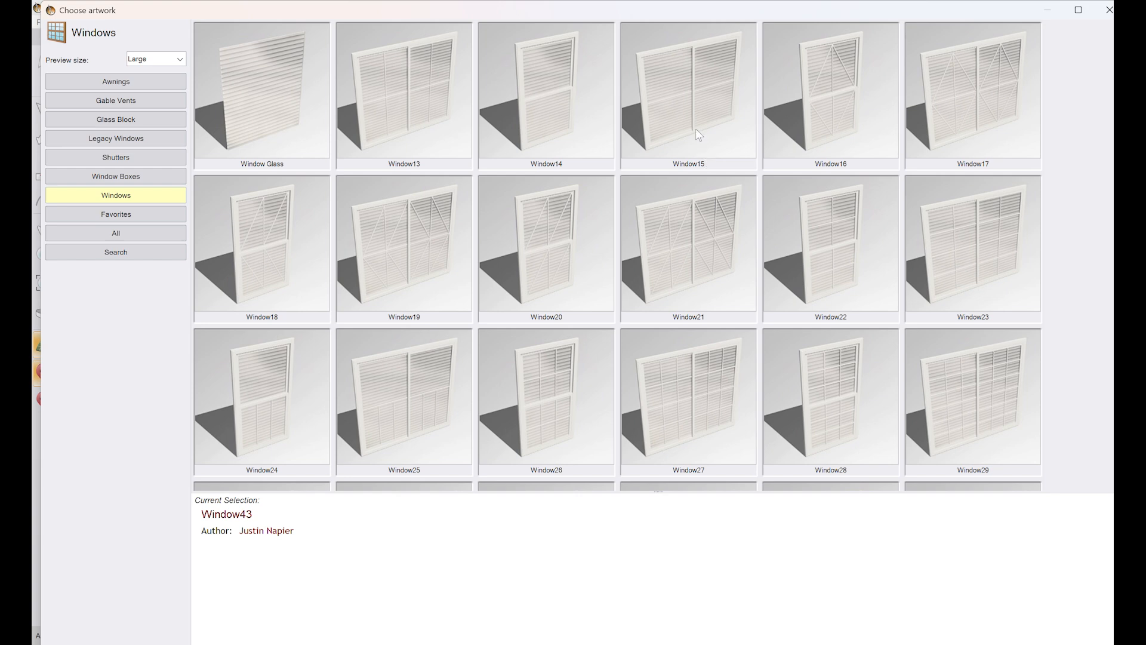
{"action": "double_click", "coordinate": [699, 134]}
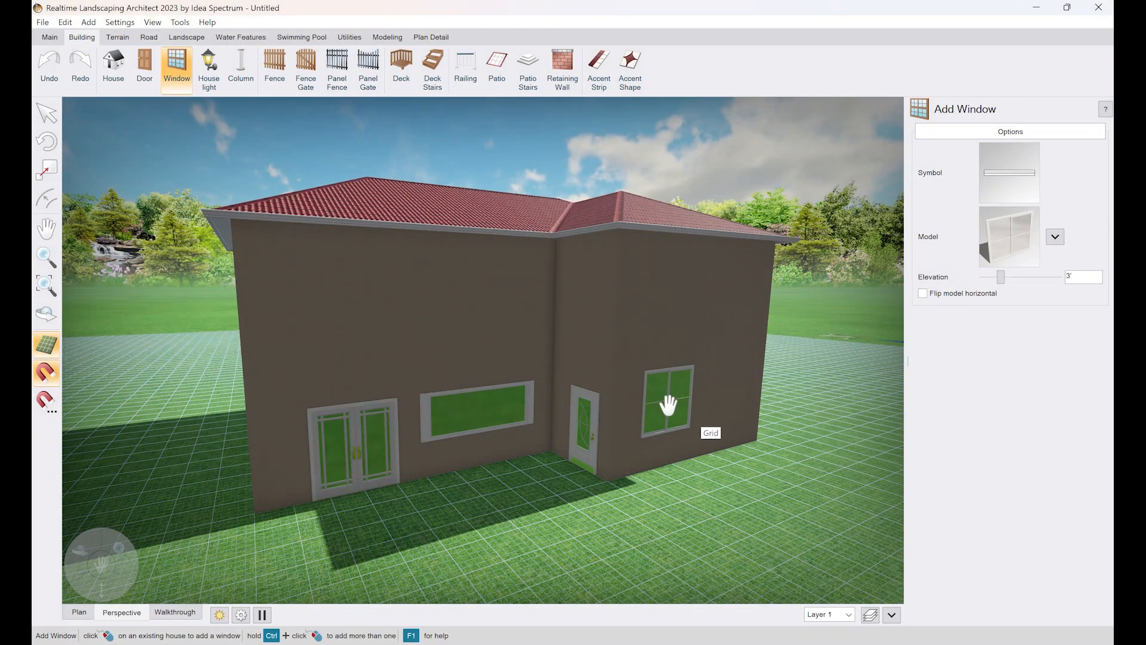
{"action": "middle_click_drag", "start_coordinate": [669, 406], "coordinate": [410, 456]}
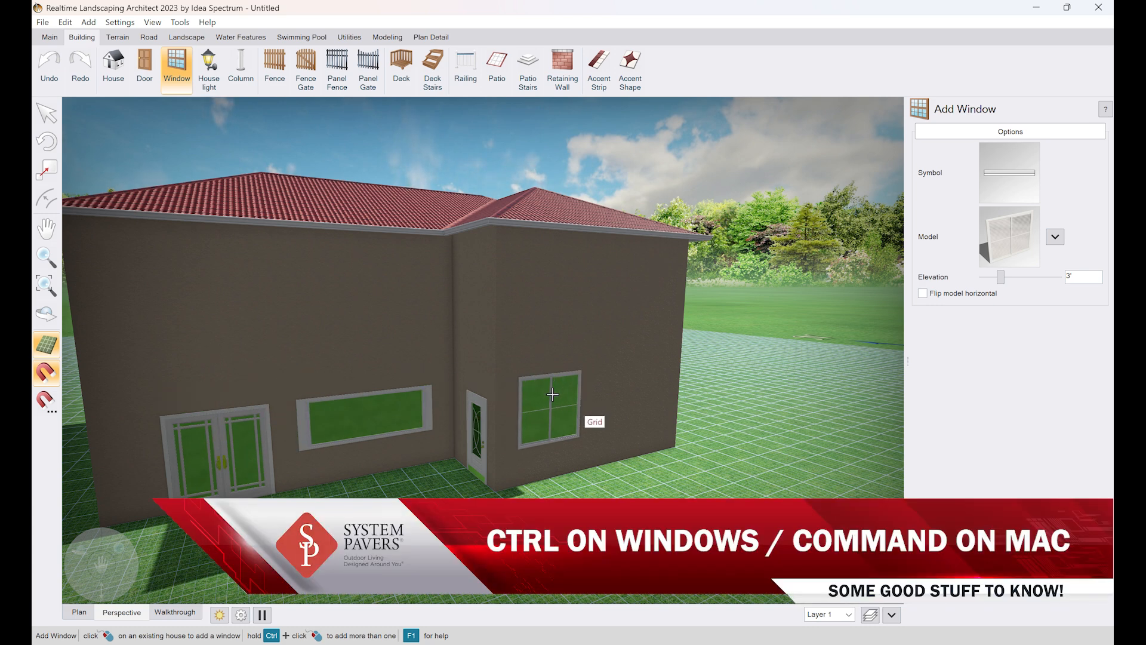
{"action": "left_click", "coordinate": [553, 394], "text": "ctrl"}
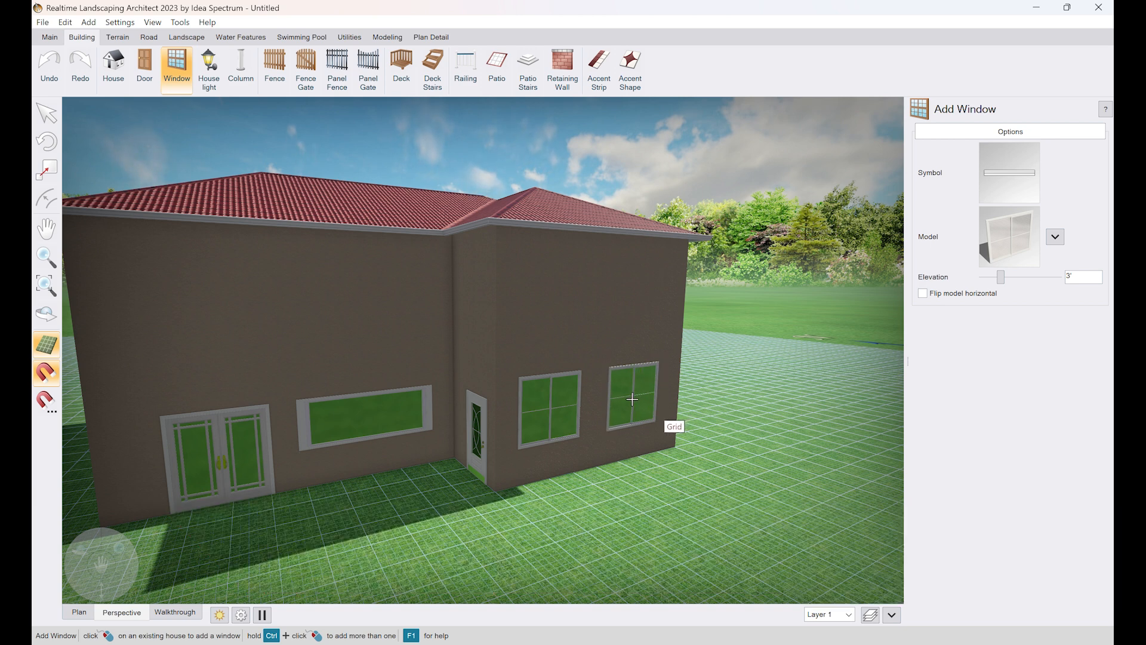
{"action": "left_click", "coordinate": [633, 399], "text": "ctrl"}
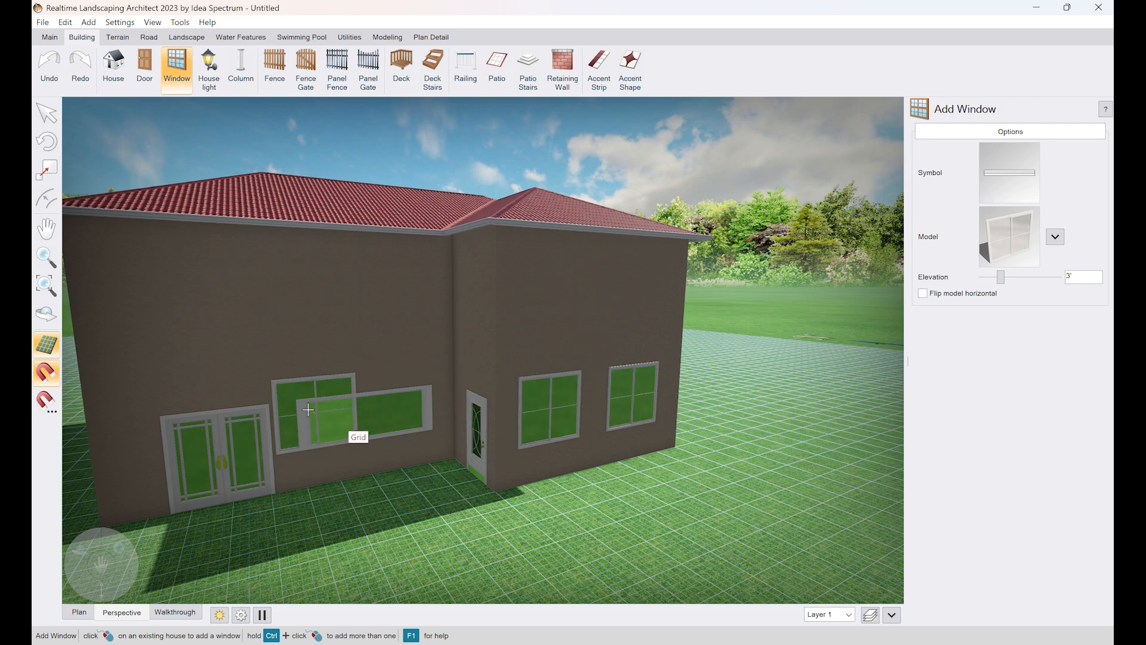
Step: Place three windows along the ground floor of the shaded side wall, two side by side near the rear and one near the front
{"action": "middle_click_drag", "start_coordinate": [175, 425], "coordinate": [223, 433]}
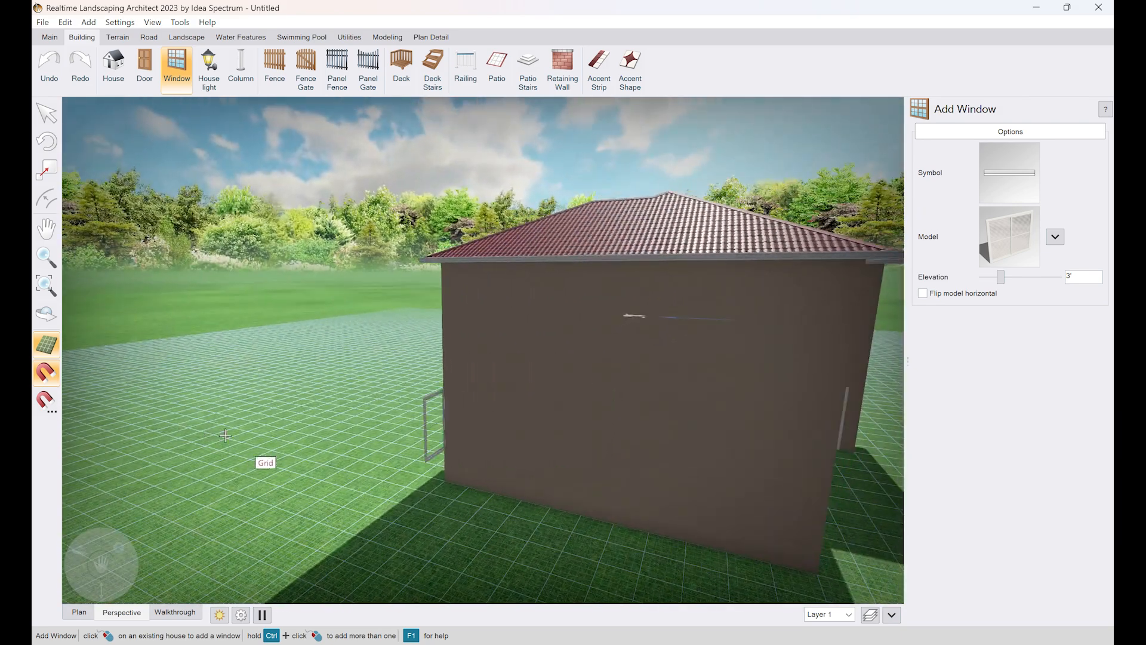
{"action": "left_click", "coordinate": [493, 452], "text": "ctrl"}
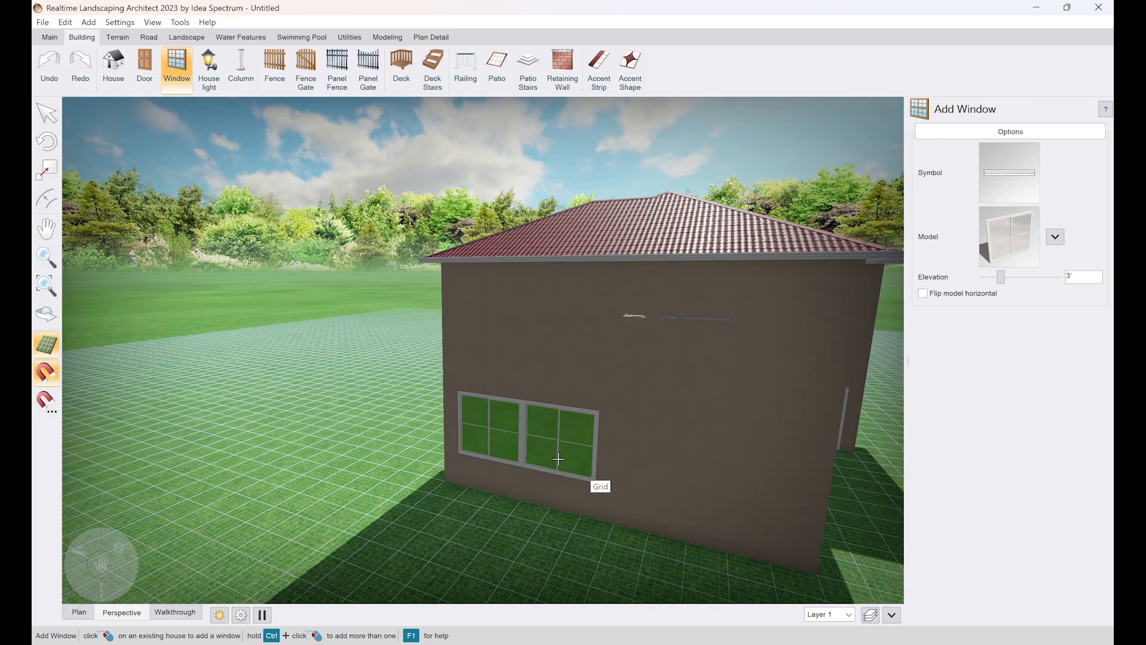
{"action": "left_click", "coordinate": [558, 459], "text": "ctrl"}
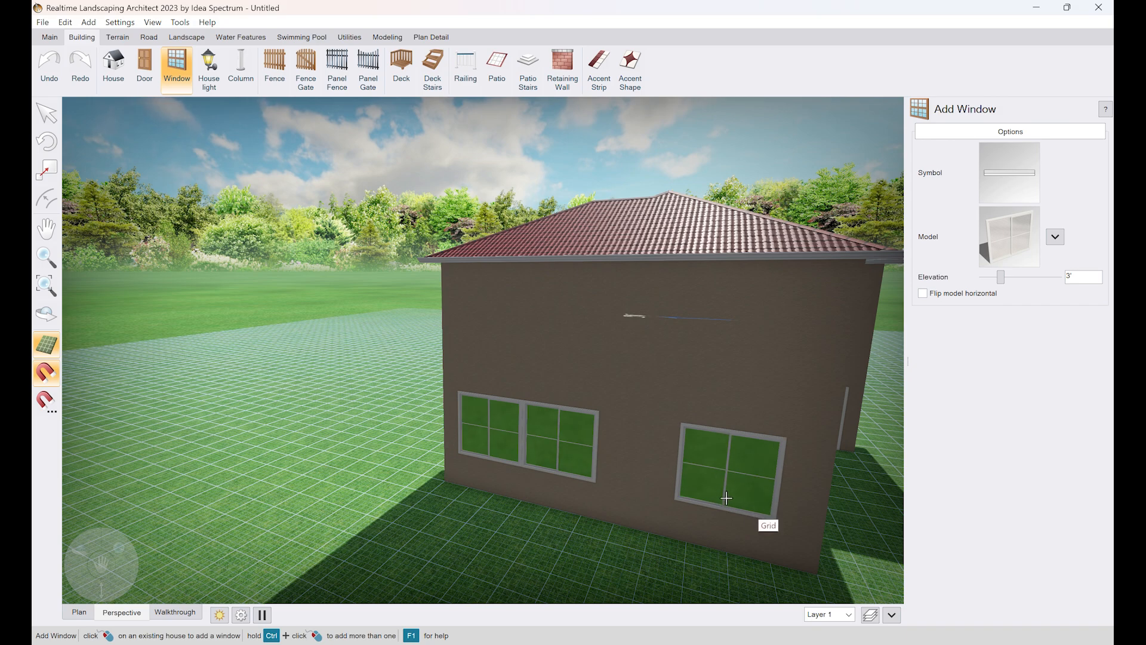
{"action": "left_click", "coordinate": [726, 498], "text": "ctrl"}
Step: Place more windows of the same model along the ground floor of the opposite side wall and finish adding windows
{"action": "right_click_drag", "start_coordinate": [838, 507], "coordinate": [729, 486]}
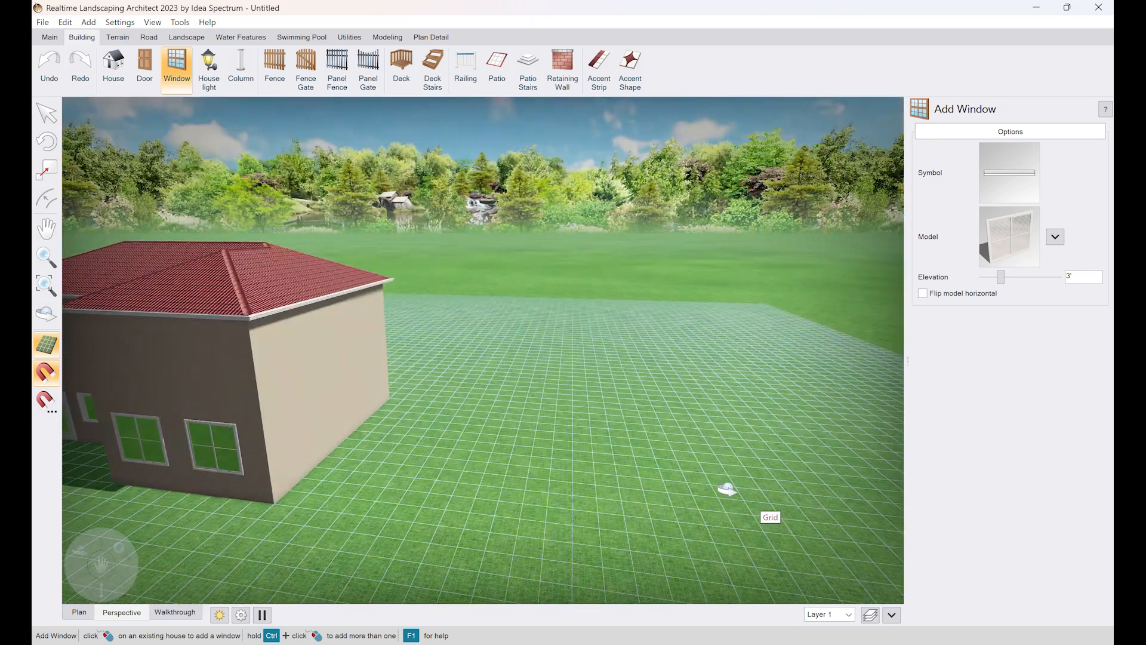
{"action": "left_click", "coordinate": [298, 461], "text": "ctrl"}
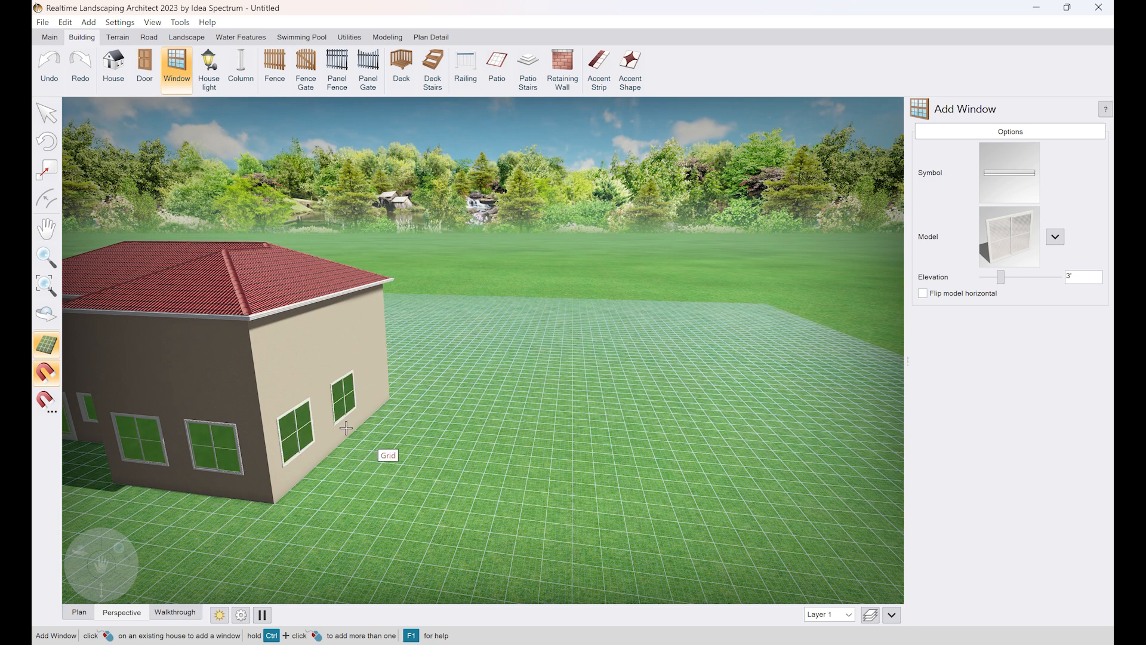
{"action": "left_click", "coordinate": [341, 428], "text": "ctrl"}
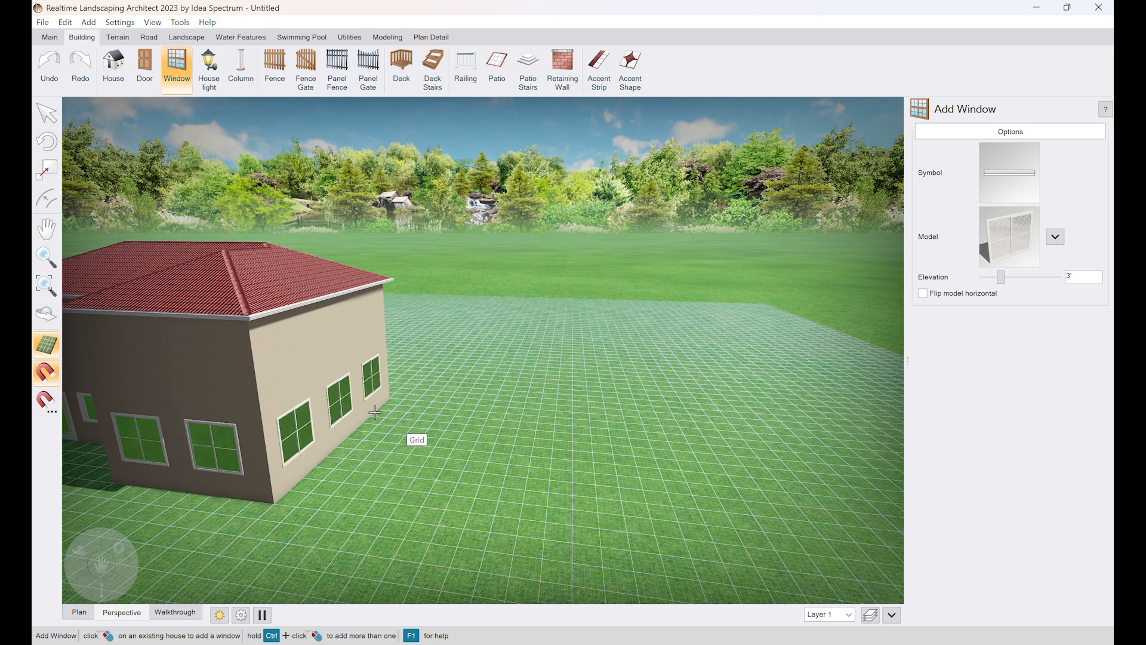
{"action": "mouse_move", "coordinate": [278, 444]}
{"action": "right_mouse_down"}
{"action": "mouse_move", "coordinate": [300, 446]}
{"action": "mouse_move", "coordinate": [287, 442]}
{"action": "right_mouse_up"}
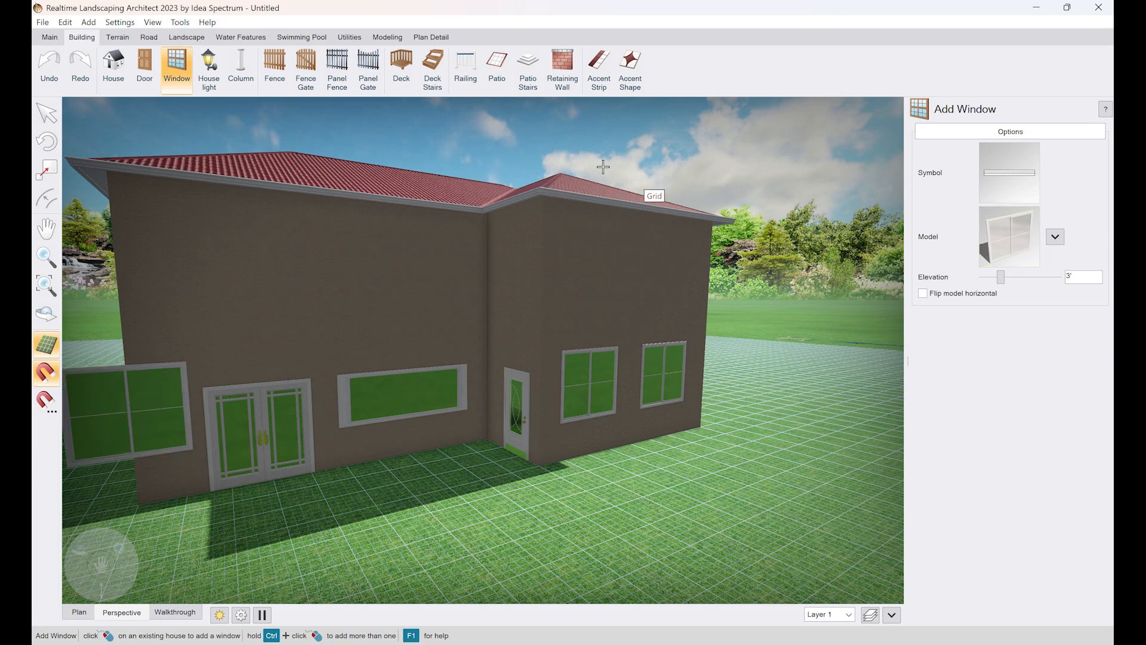
{"action": "left_click", "coordinate": [48, 114]}
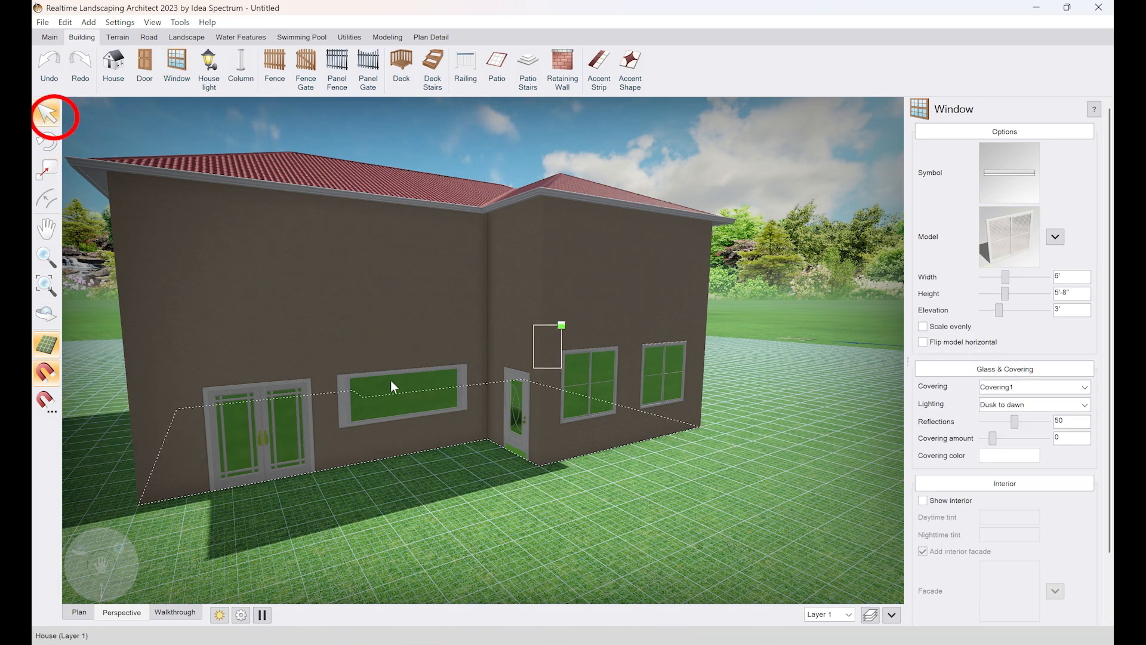
Step: Select both ground-floor windows beyond the entry door and duplicate them
{"action": "left_click", "coordinate": [353, 316]}
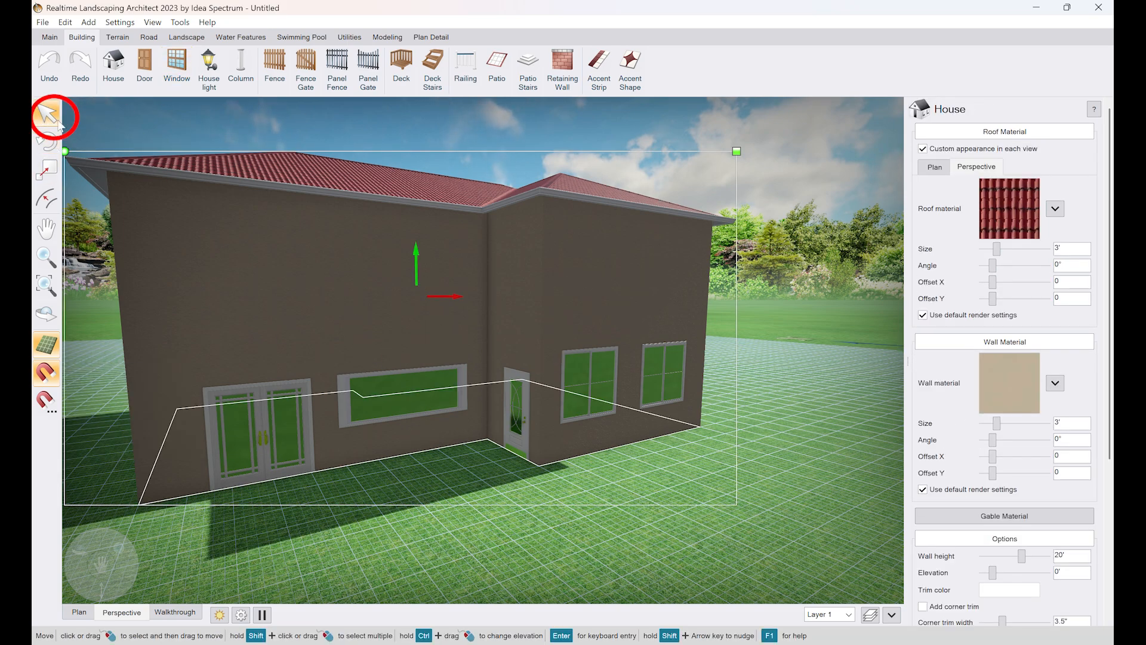
{"action": "middle_click_drag", "start_coordinate": [501, 399], "coordinate": [477, 421]}
{"action": "right_click_drag", "start_coordinate": [446, 451], "coordinate": [514, 416]}
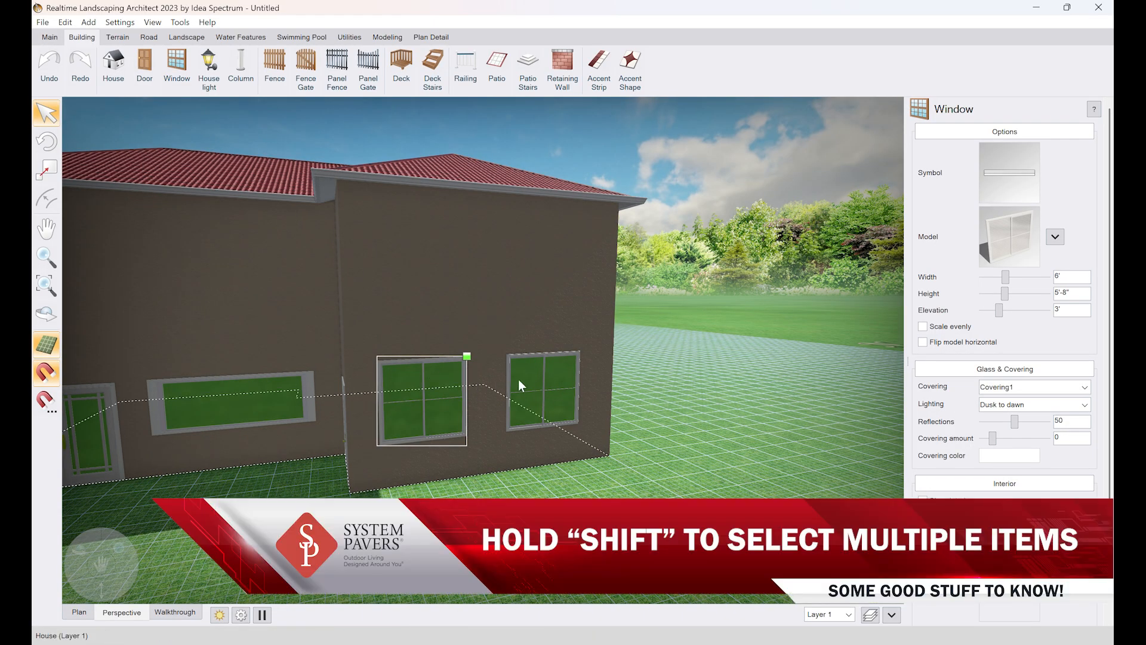
{"action": "left_click", "coordinate": [569, 374], "text": "shift"}
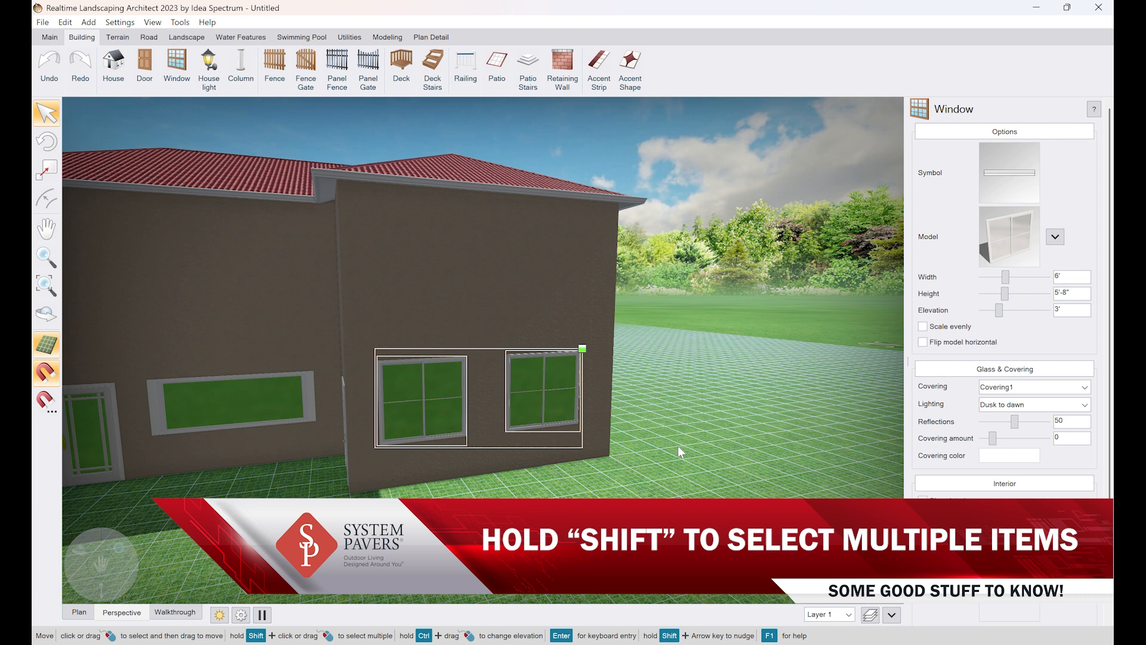
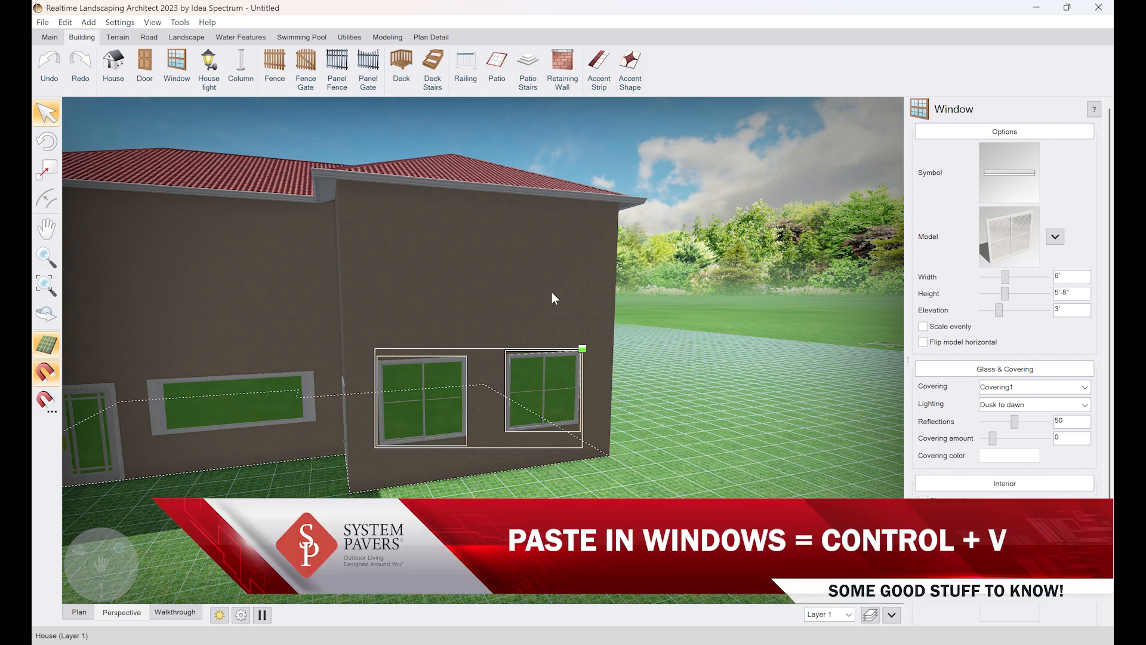
{"action": "key", "text": "ctrl+v"}
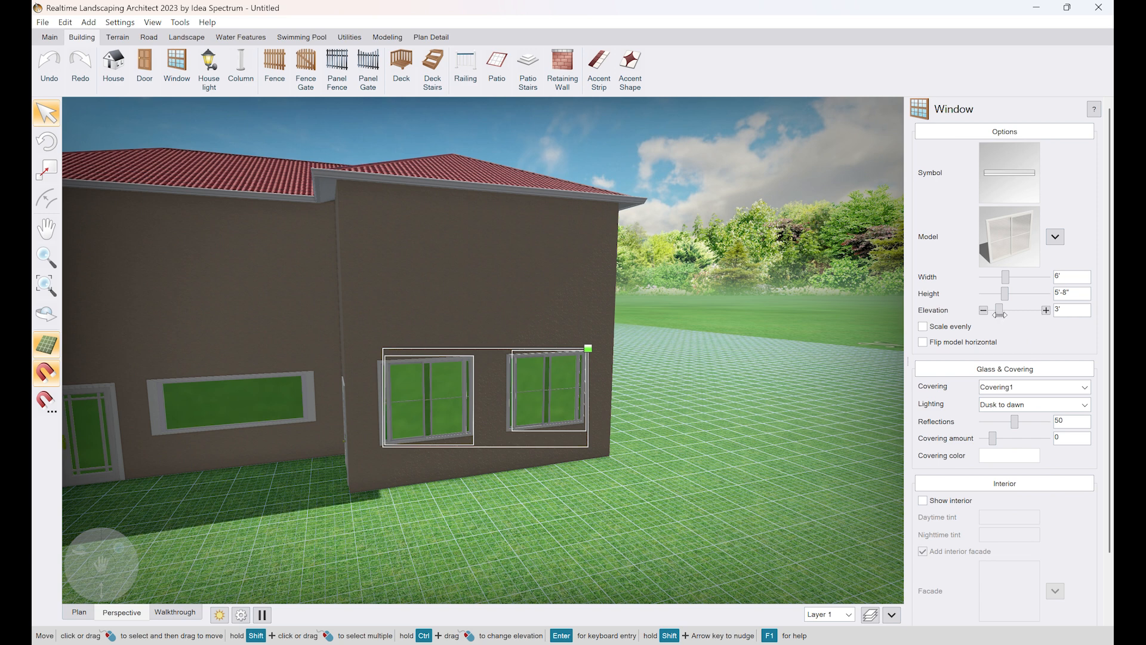
Step: Raise the two copied windows to an elevation of 11'-8" and align them above the originals
{"action": "mouse_move", "coordinate": [999, 310]}
{"action": "left_mouse_down"}
{"action": "mouse_move", "coordinate": [1017, 319]}
{"action": "mouse_move", "coordinate": [1010, 326]}
{"action": "left_mouse_up"}
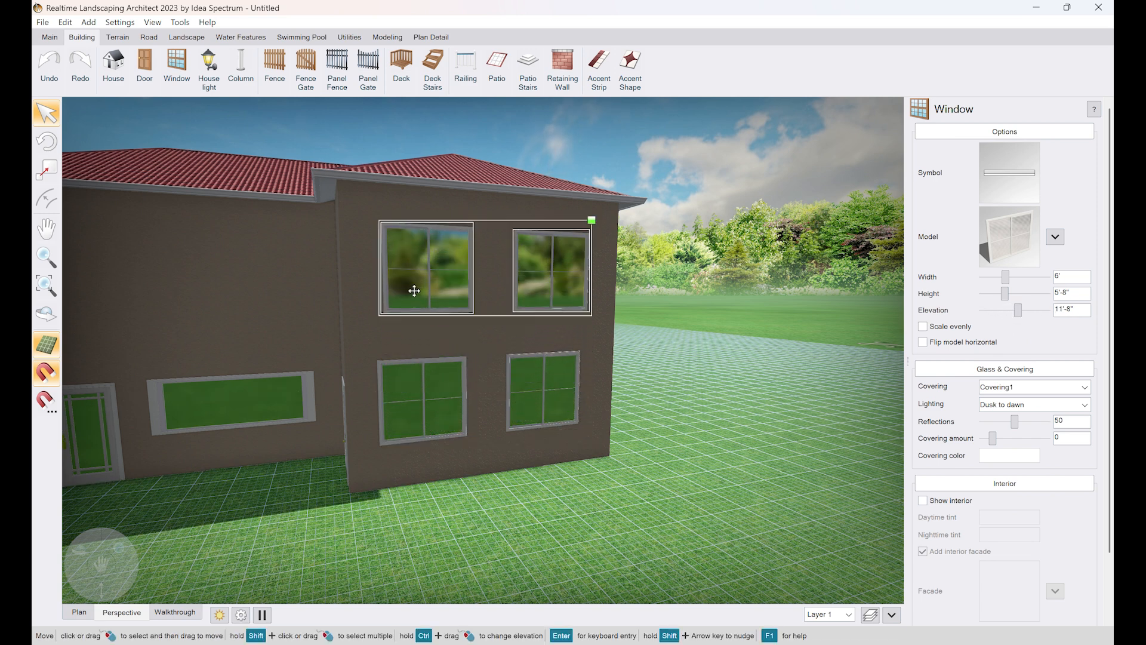
{"action": "left_click_drag", "start_coordinate": [410, 289], "coordinate": [420, 288]}
{"action": "mouse_move", "coordinate": [420, 401]}
{"action": "right_mouse_down"}
{"action": "mouse_move", "coordinate": [434, 399]}
{"action": "mouse_move", "coordinate": [422, 397]}
{"action": "right_mouse_up"}
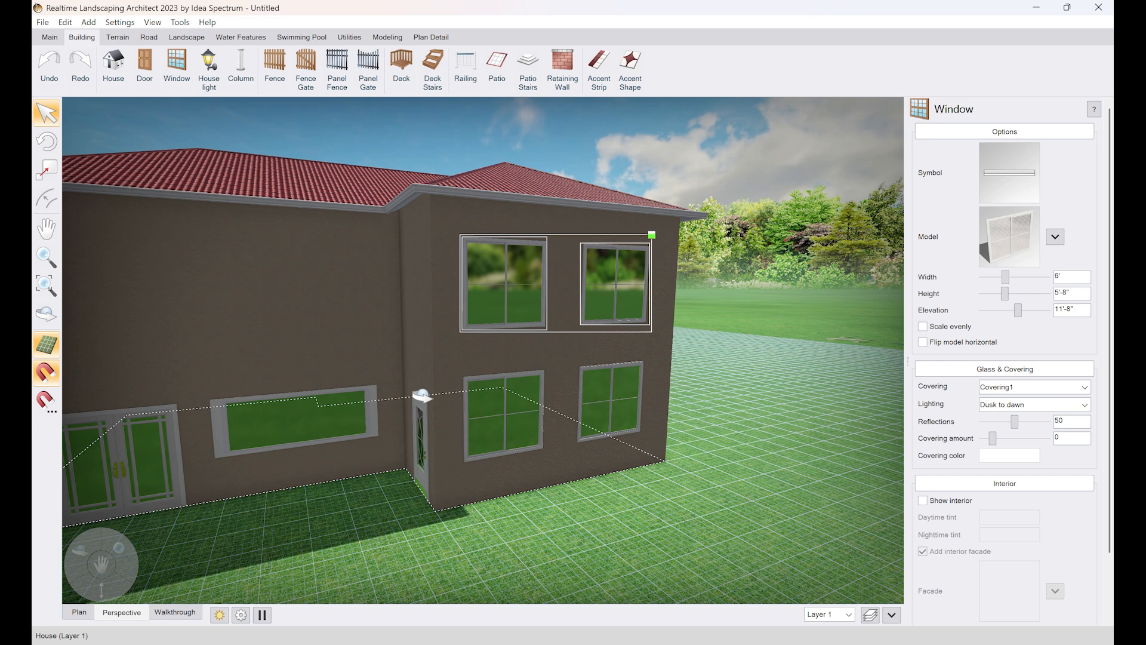
Step: Duplicate the two upper-floor windows and move the copies onto the upper wall above the double door and wide window
{"action": "left_click", "coordinate": [780, 317]}
{"action": "left_click", "coordinate": [626, 299]}
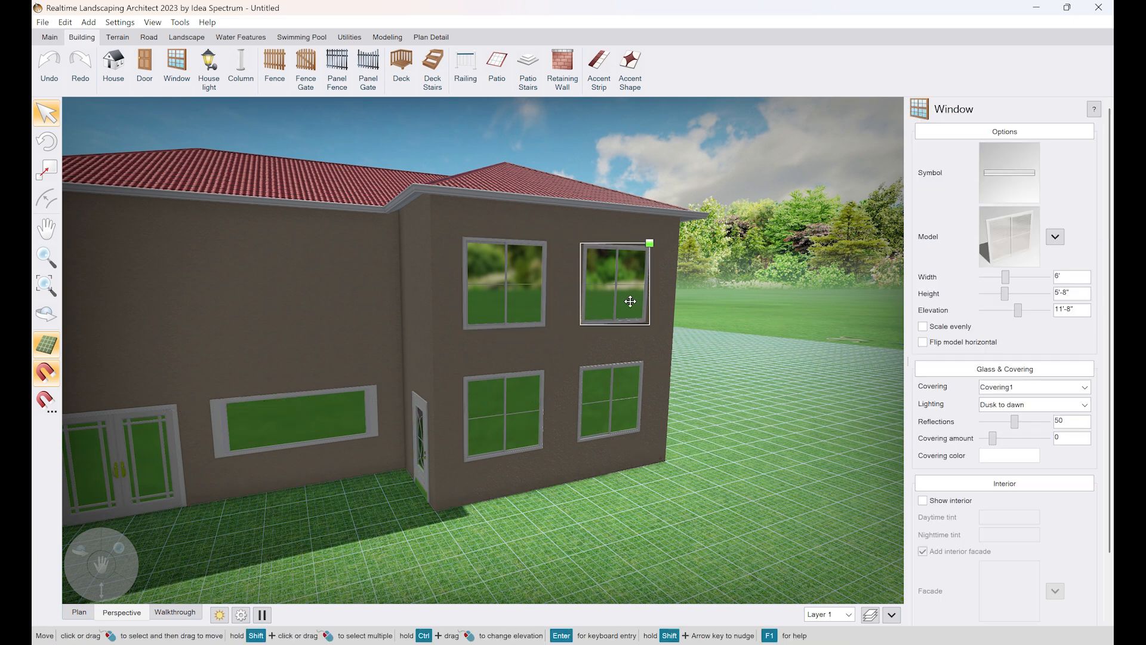
{"action": "left_click", "coordinate": [514, 284], "text": "shift"}
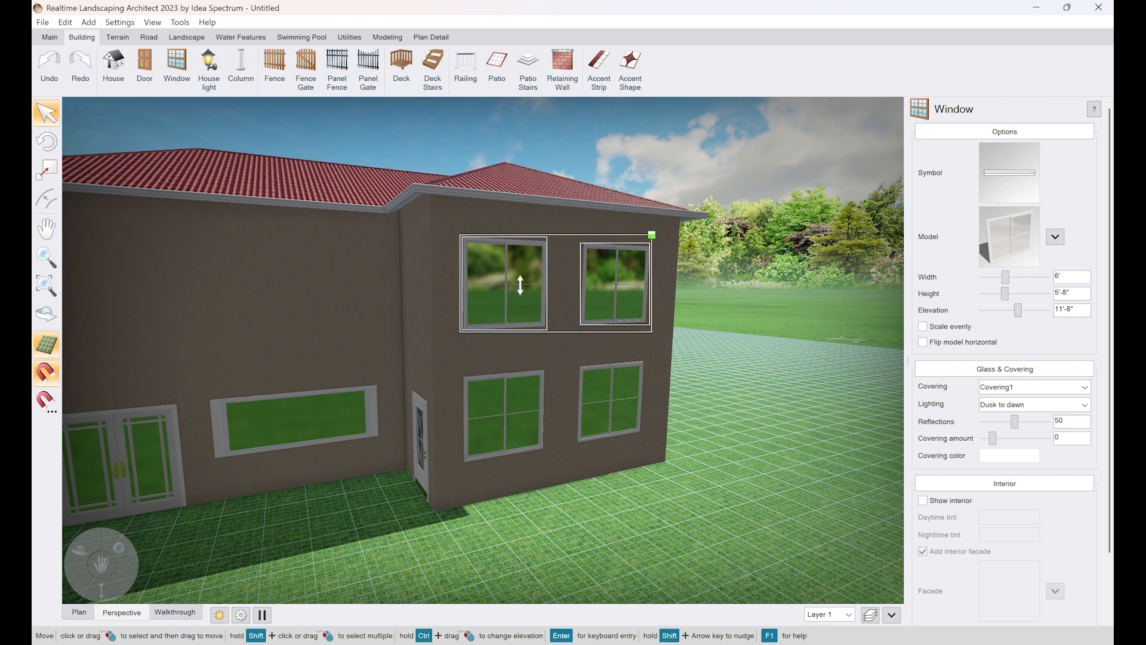
{"action": "key", "text": "shift+Right"}
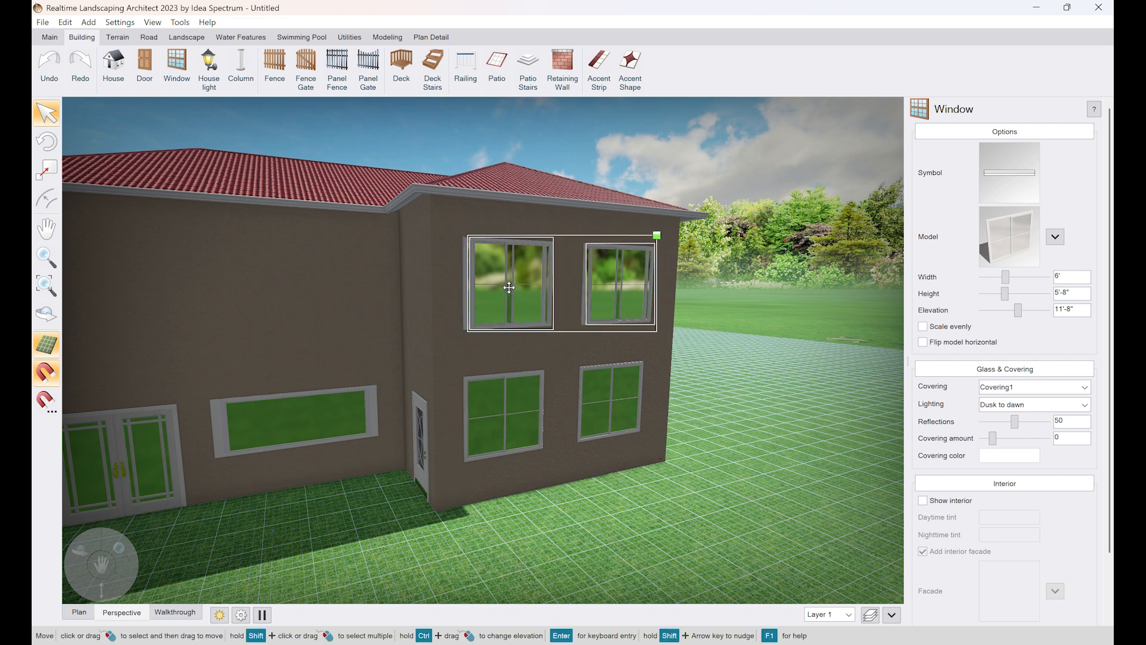
{"action": "left_click_drag", "start_coordinate": [509, 287], "coordinate": [168, 285]}
{"action": "right_click_drag", "start_coordinate": [174, 307], "coordinate": [179, 313]}
Step: Copy one of the upper windows above the double door and move the copy toward the house's outer corner
{"action": "left_click", "coordinate": [490, 162]}
{"action": "left_click_drag", "start_coordinate": [249, 284], "coordinate": [273, 278]}
{"action": "middle_click_drag", "start_coordinate": [286, 293], "coordinate": [452, 282]}
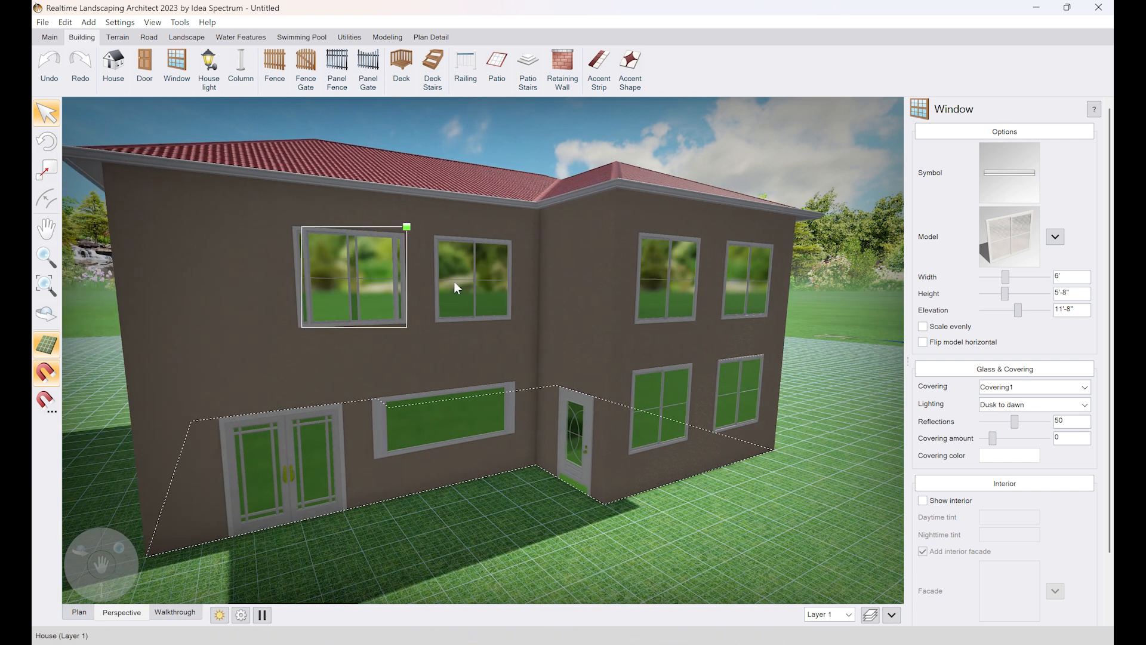
{"action": "left_click_drag", "start_coordinate": [357, 284], "coordinate": [209, 283]}
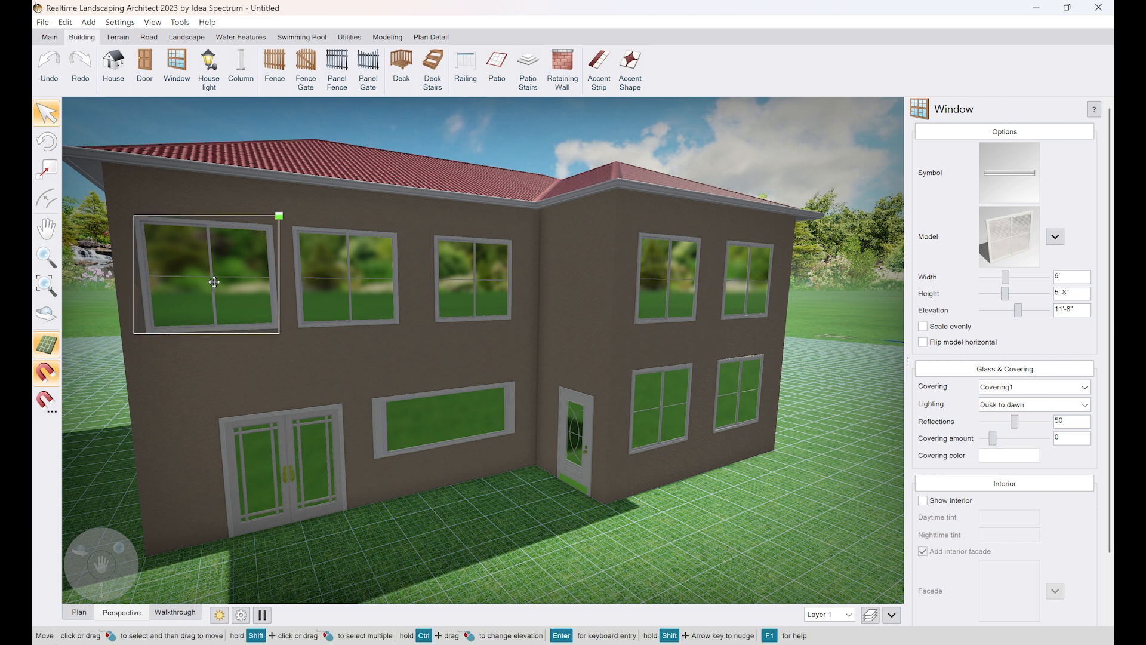
Step: Shift the middle and inner upper windows toward the inside corner to adjust the spacing of the row
{"action": "left_click_drag", "start_coordinate": [352, 286], "coordinate": [359, 287]}
{"action": "left_click", "coordinate": [477, 283]}
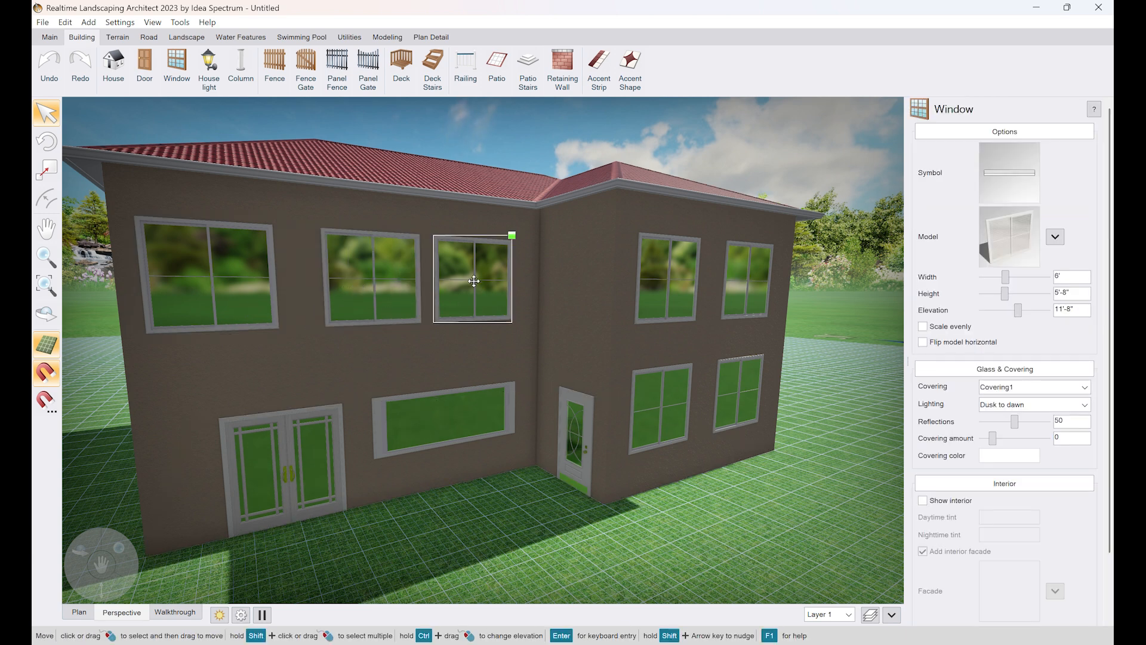
{"action": "left_click_drag", "start_coordinate": [474, 281], "coordinate": [482, 283]}
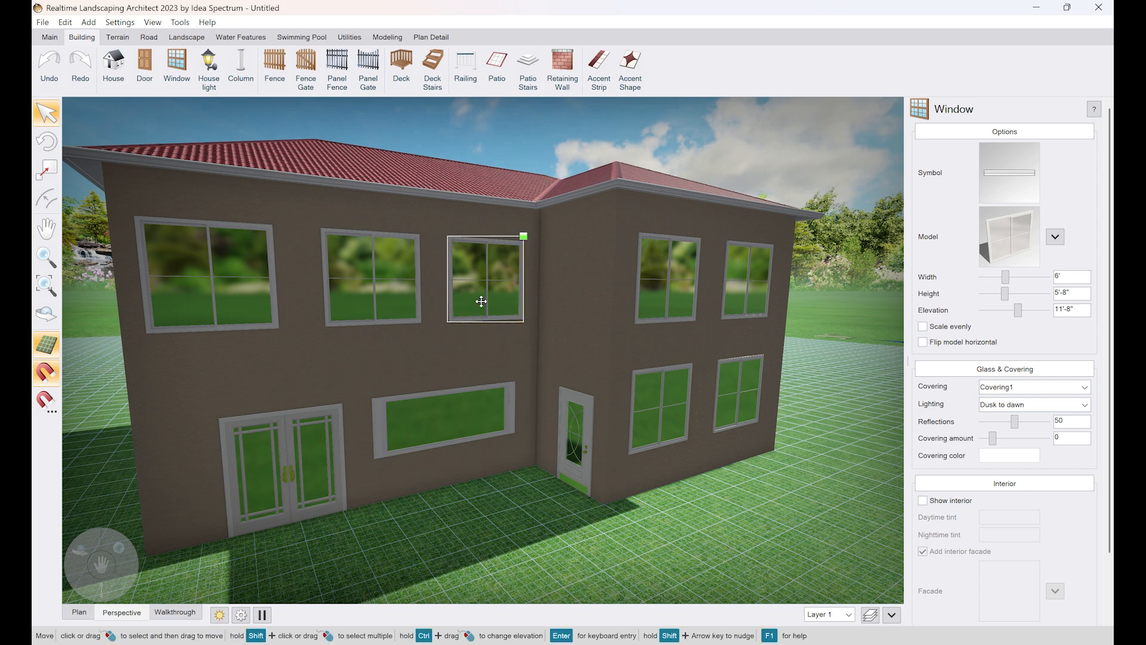
Step: Select the three upper windows above the double door, duplicate them and move the copies around the corner toward the side wall
{"action": "right_click_drag", "start_coordinate": [481, 301], "coordinate": [507, 312]}
{"action": "left_click", "coordinate": [442, 334]}
{"action": "left_click", "coordinate": [536, 325], "text": "shift"}
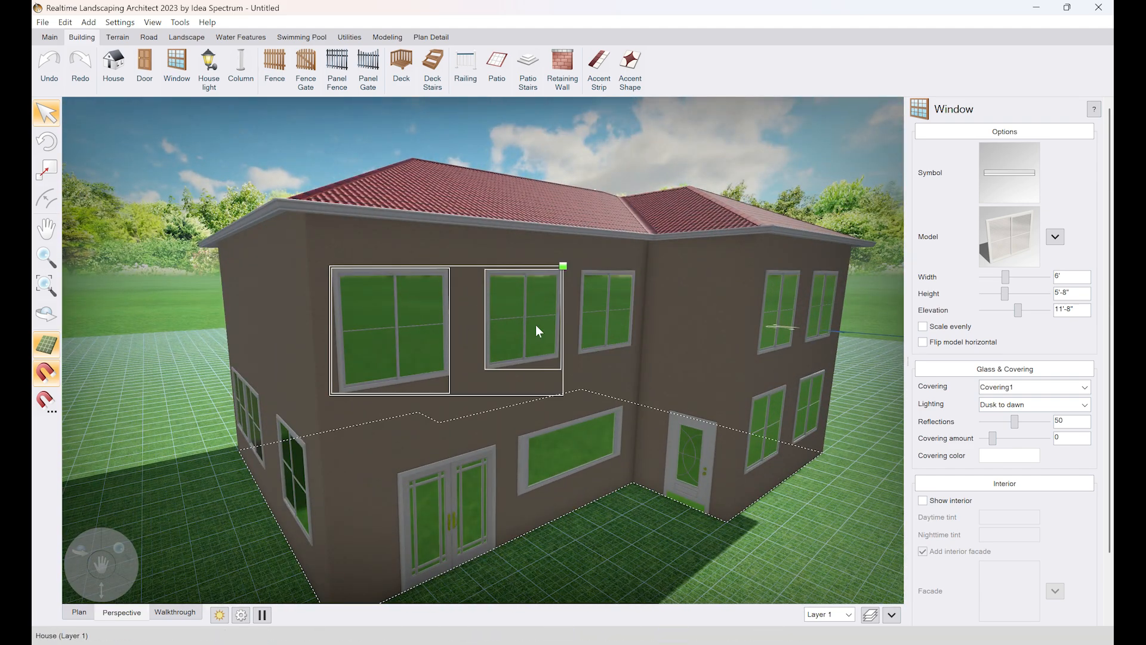
{"action": "left_click", "coordinate": [609, 309], "text": "shift"}
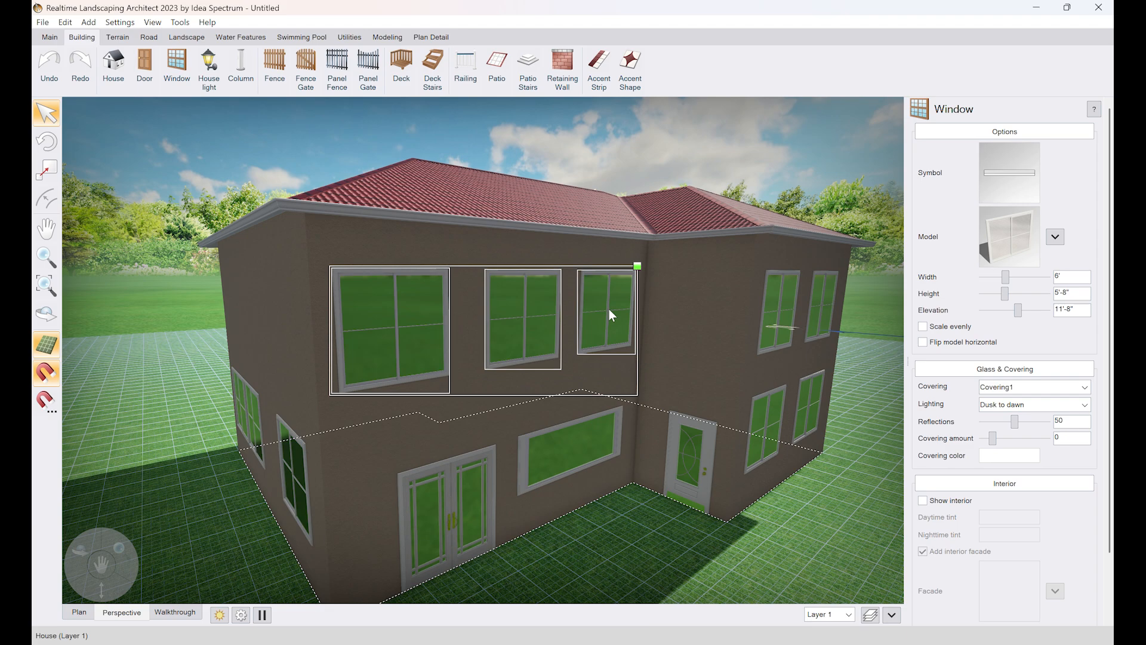
{"action": "right_click_drag", "start_coordinate": [516, 338], "coordinate": [539, 346]}
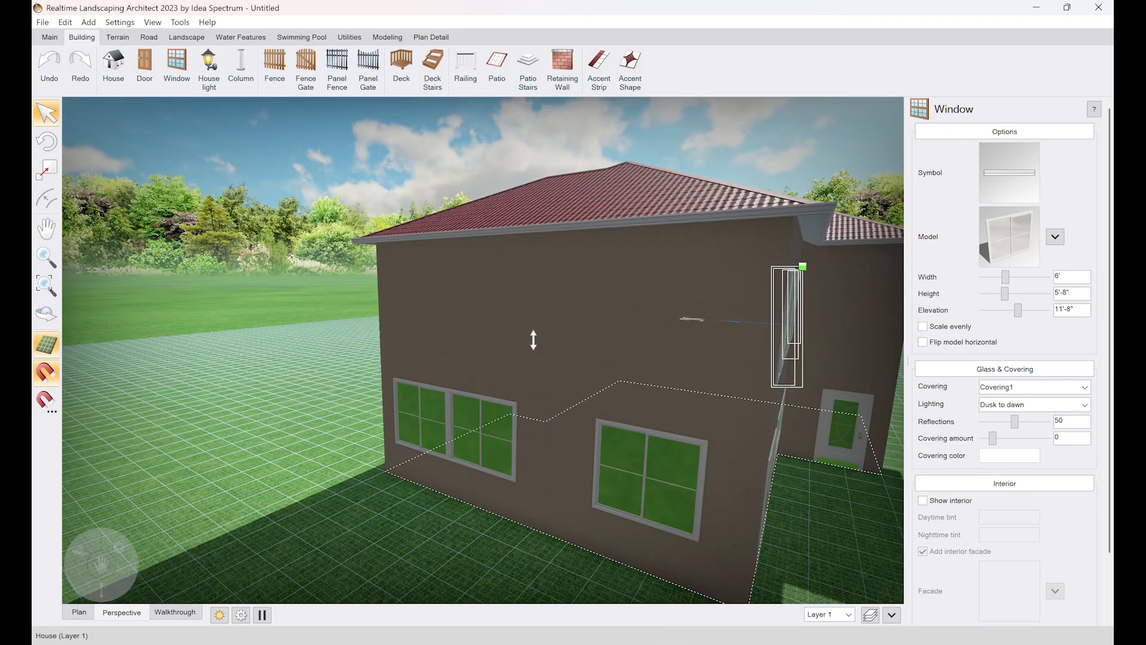
{"action": "right_click_drag", "start_coordinate": [865, 382], "coordinate": [542, 351]}
{"action": "left_click_drag", "start_coordinate": [563, 345], "coordinate": [437, 452]}
{"action": "middle_click_drag", "start_coordinate": [358, 418], "coordinate": [424, 402]}
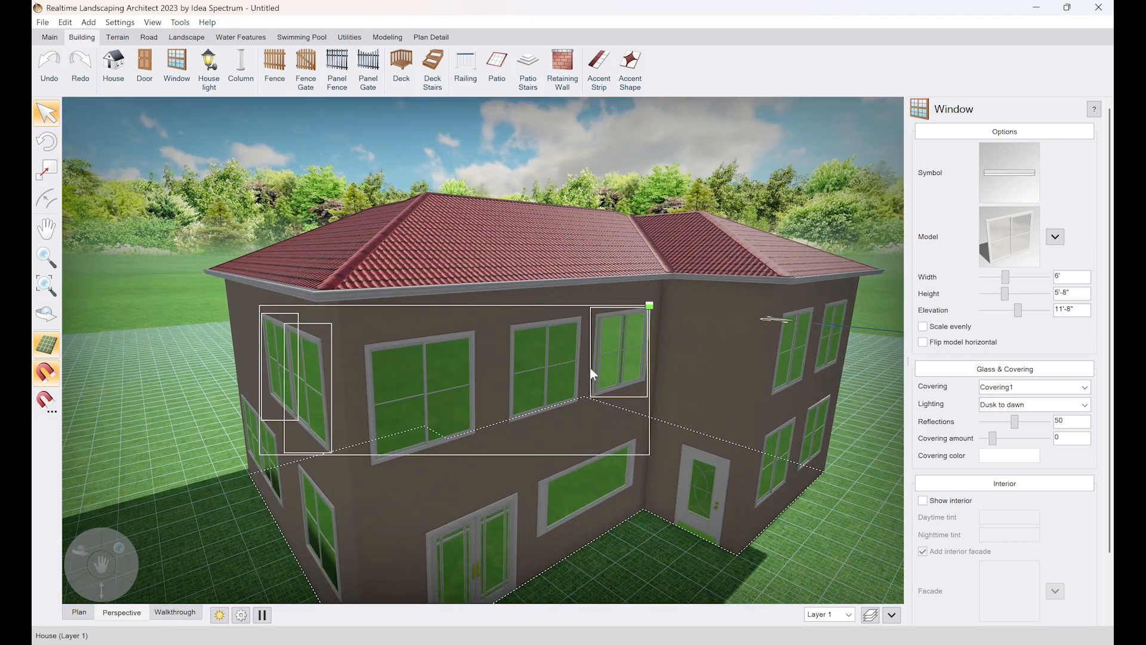
Step: Move the copied window still on the front wall around the corner onto the upper side wall
{"action": "left_click", "coordinate": [494, 313]}
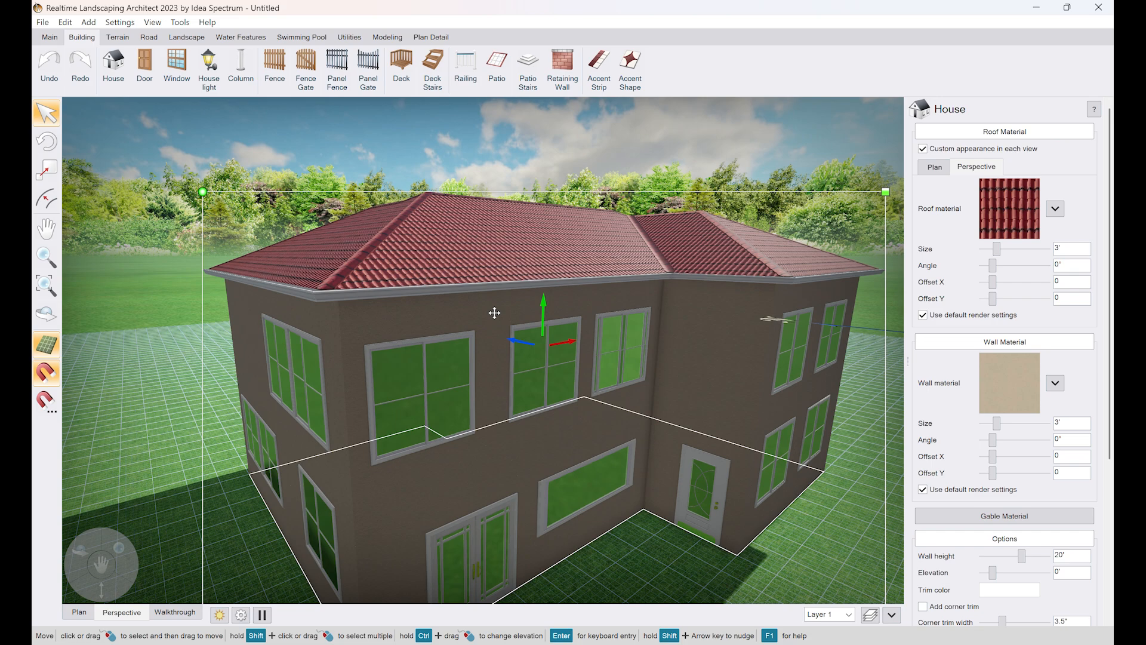
{"action": "left_click", "coordinate": [600, 330]}
{"action": "left_click_drag", "start_coordinate": [600, 330], "coordinate": [238, 312]}
{"action": "mouse_move", "coordinate": [244, 370]}
{"action": "right_mouse_down"}
{"action": "mouse_move", "coordinate": [264, 368]}
{"action": "mouse_move", "coordinate": [234, 357]}
{"action": "right_mouse_up"}
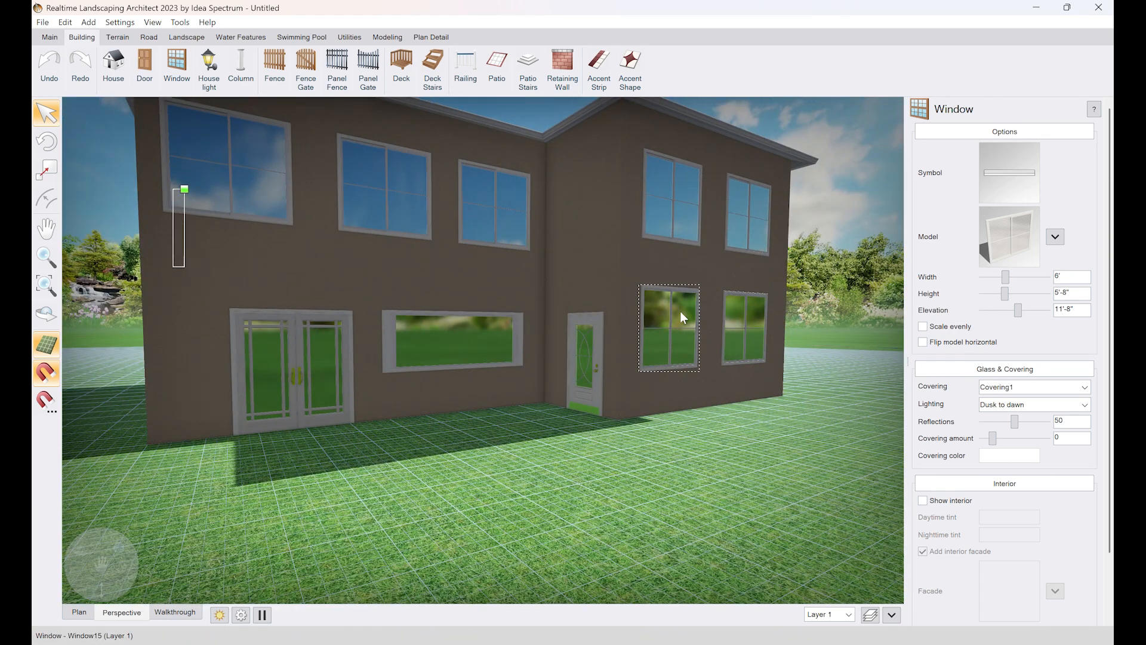
{"action": "left_click", "coordinate": [670, 317]}
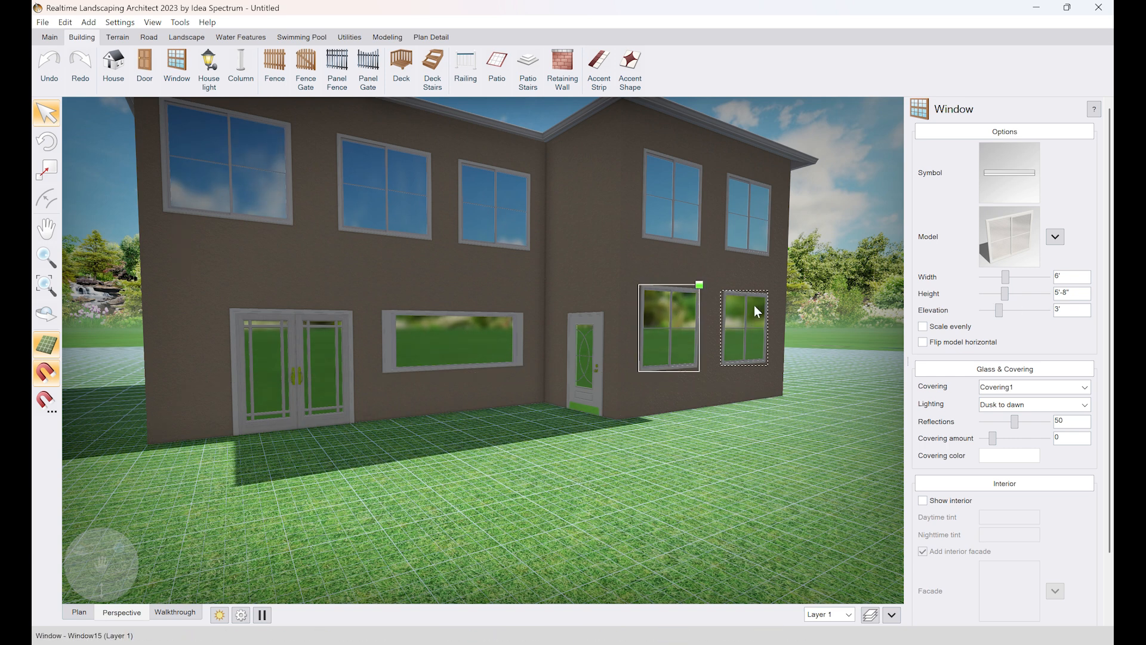
{"action": "left_click", "coordinate": [743, 317], "text": "shift"}
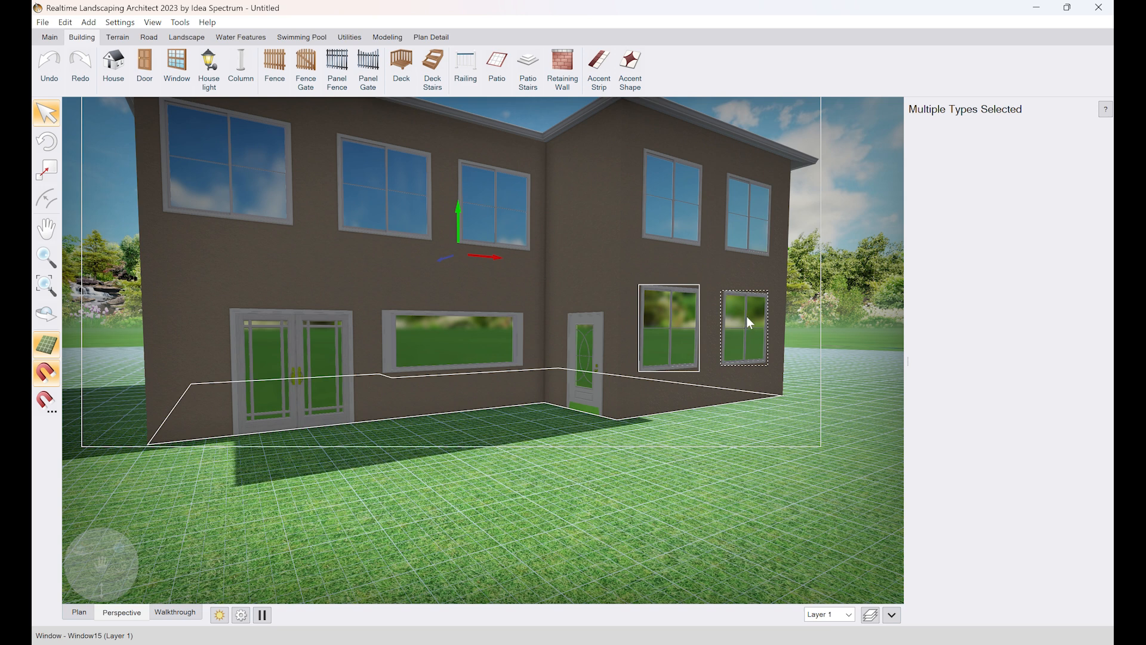
{"action": "left_click", "coordinate": [846, 282]}
Step: Select both ground-floor windows beyond the entry door and lower their elevation to 1'-5"
{"action": "left_click", "coordinate": [752, 331]}
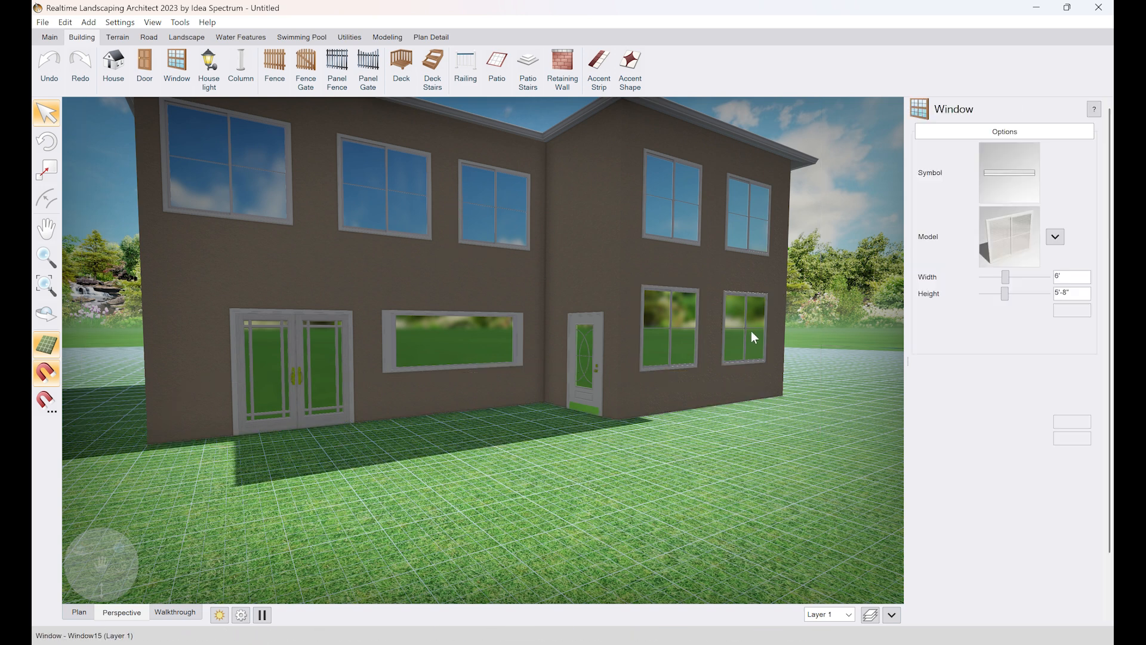
{"action": "left_click", "coordinate": [673, 328], "text": "shift"}
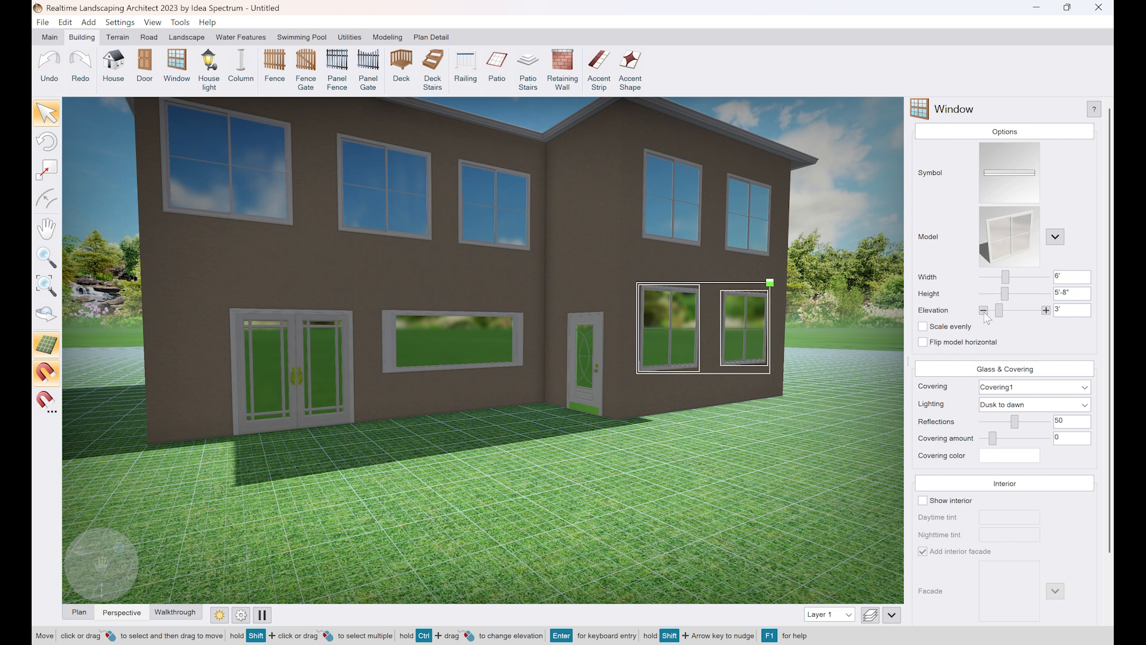
{"action": "left_click", "coordinate": [984, 312]}
{"action": "left_click", "coordinate": [984, 313]}
{"action": "left_click", "coordinate": [985, 312]}
{"action": "left_click", "coordinate": [984, 312]}
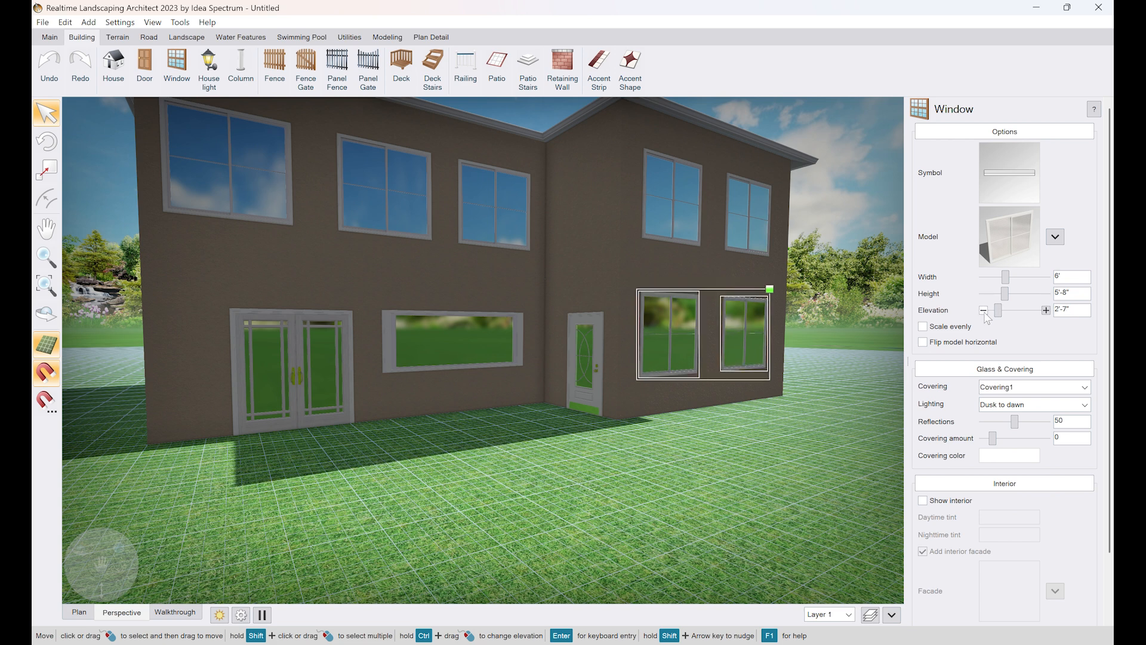
{"action": "left_click", "coordinate": [985, 312]}
{"action": "left_click", "coordinate": [984, 313]}
{"action": "left_click", "coordinate": [984, 312]}
{"action": "left_click", "coordinate": [985, 312]}
{"action": "left_click", "coordinate": [983, 310]}
{"action": "left_click", "coordinate": [983, 311]}
{"action": "left_click", "coordinate": [983, 310]}
{"action": "left_click", "coordinate": [983, 311]}
{"action": "left_click", "coordinate": [984, 310]}
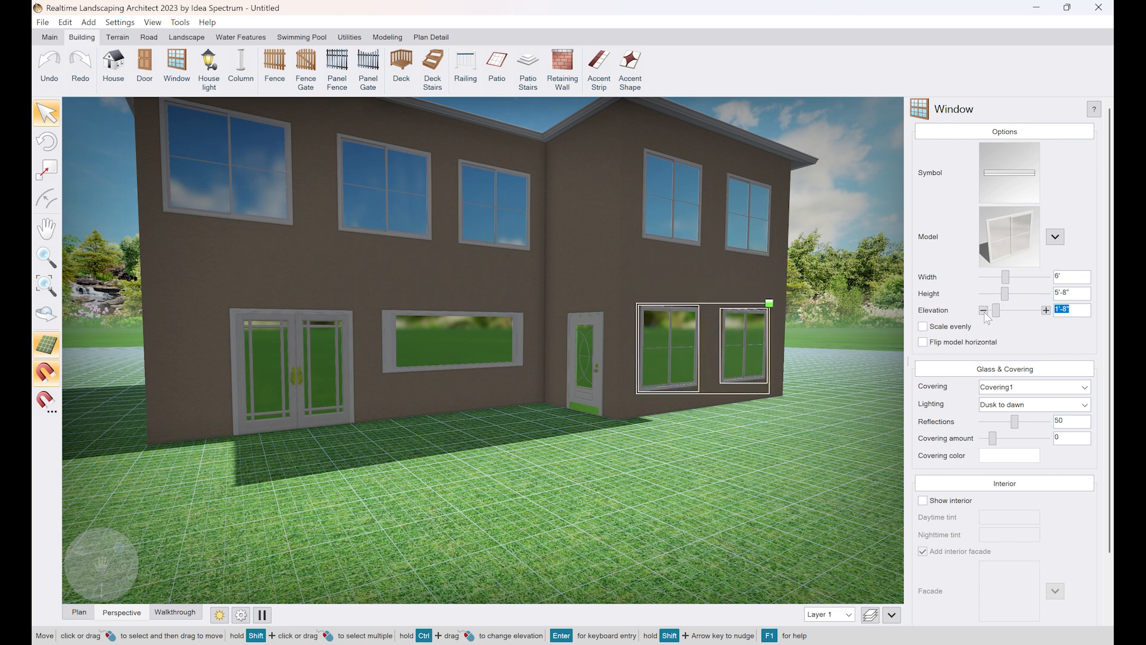
{"action": "left_click", "coordinate": [983, 311]}
{"action": "left_click", "coordinate": [984, 311]}
{"action": "left_click", "coordinate": [984, 311]}
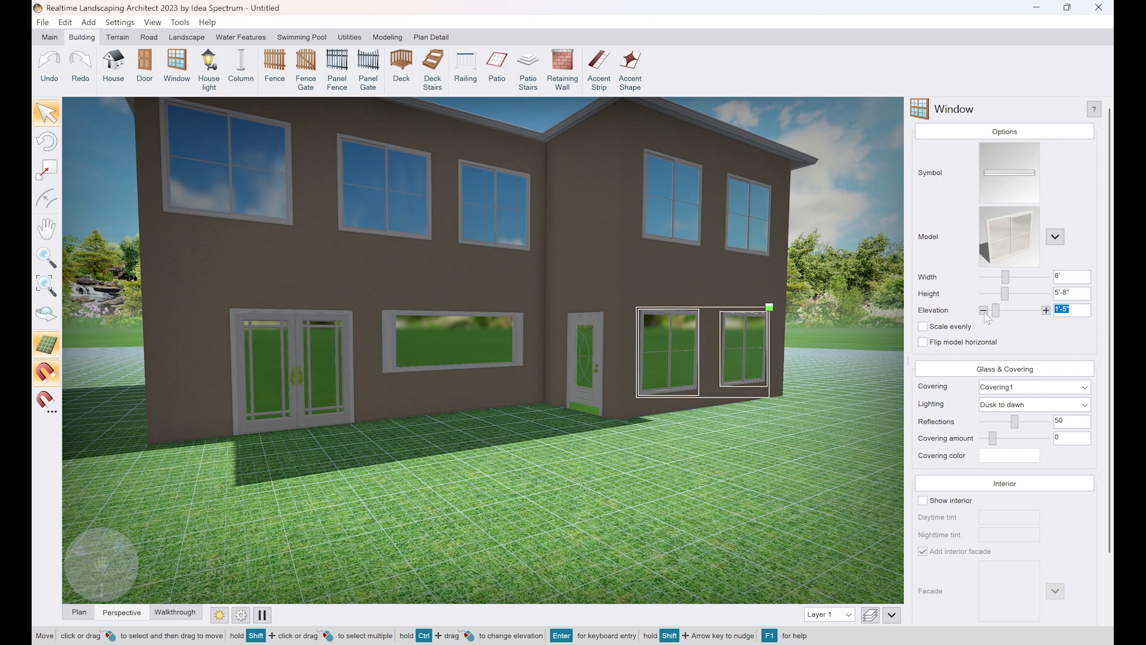
Step: Duplicate the three ground-floor windows on the side wall beyond the entry door and raise the copies to an elevation of 11'-6"
{"action": "middle_click_drag", "start_coordinate": [590, 333], "coordinate": [639, 338]}
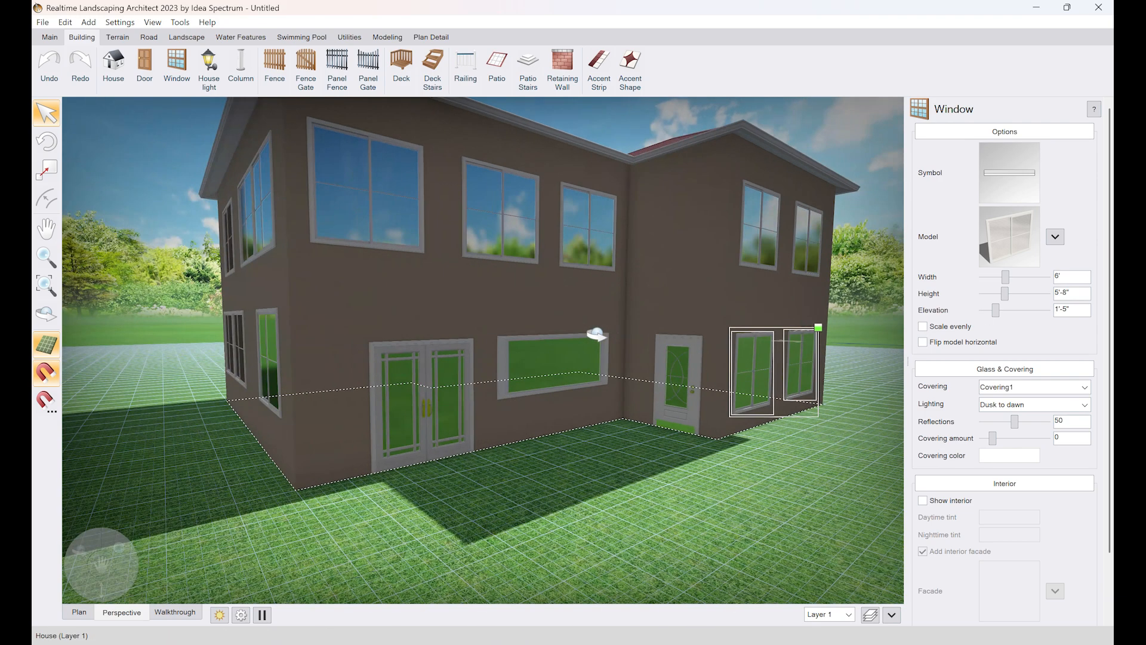
{"action": "left_click", "coordinate": [853, 313]}
{"action": "mouse_move", "coordinate": [839, 319]}
{"action": "middle_mouse_down"}
{"action": "mouse_move", "coordinate": [829, 332]}
{"action": "mouse_move", "coordinate": [803, 325]}
{"action": "mouse_move", "coordinate": [818, 328]}
{"action": "middle_mouse_up"}
{"action": "scroll", "coordinate": [401, 335], "scroll_direction": "down", "scroll_amount": 5}
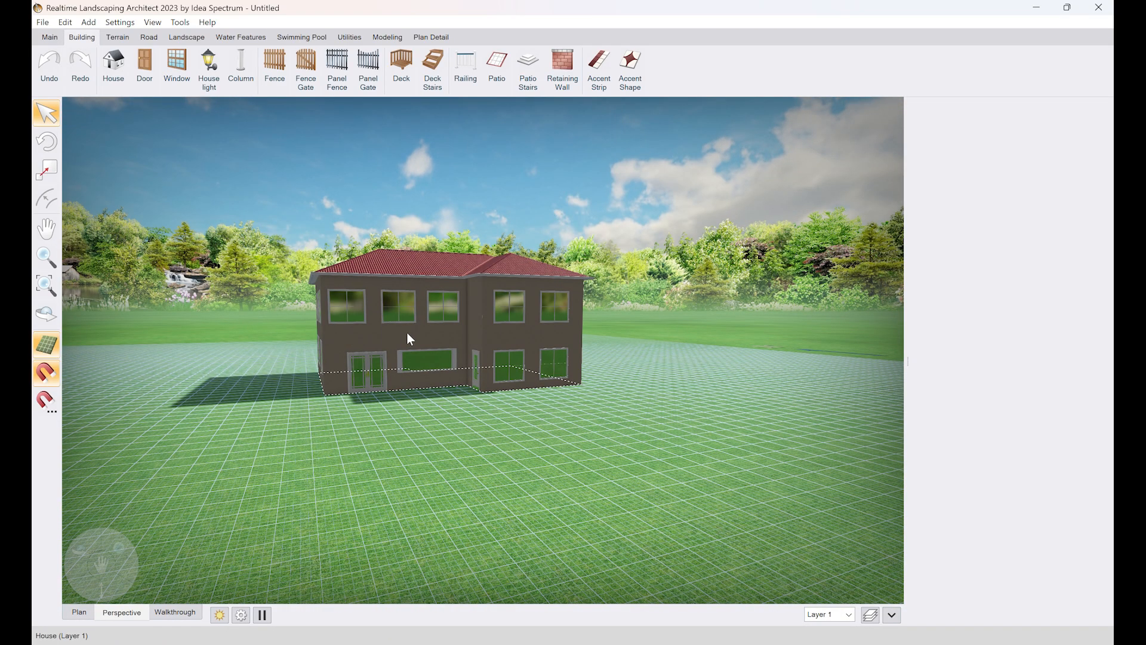
{"action": "scroll", "coordinate": [406, 332], "scroll_direction": "up", "scroll_amount": 5}
{"action": "middle_click_drag", "start_coordinate": [407, 409], "coordinate": [369, 417]}
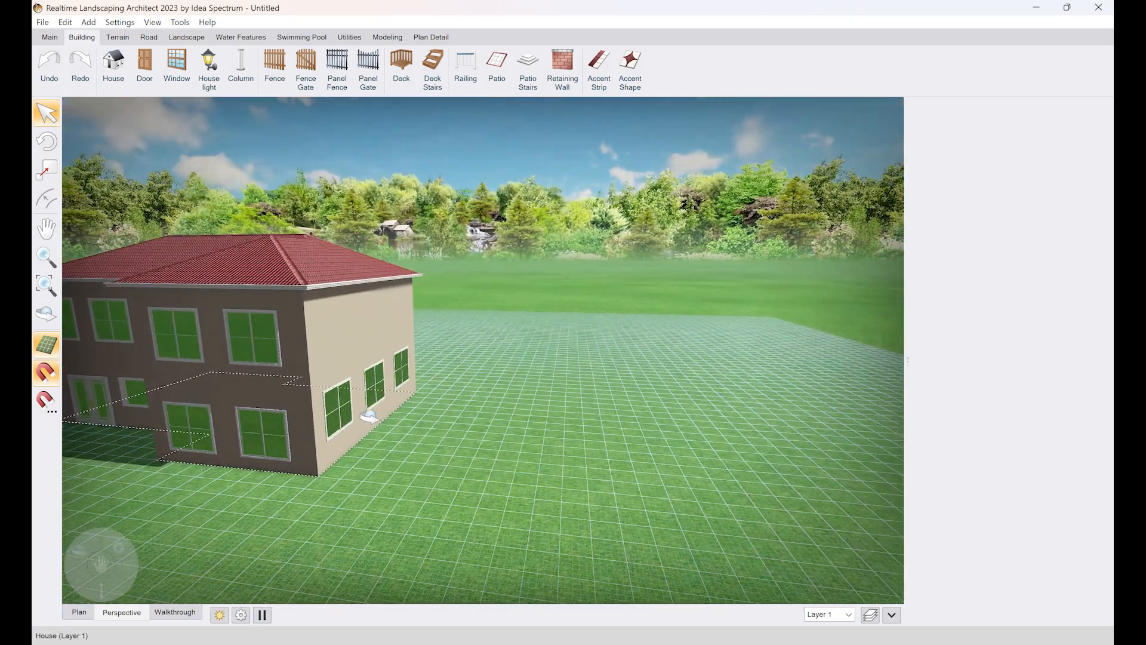
{"action": "left_click", "coordinate": [349, 407]}
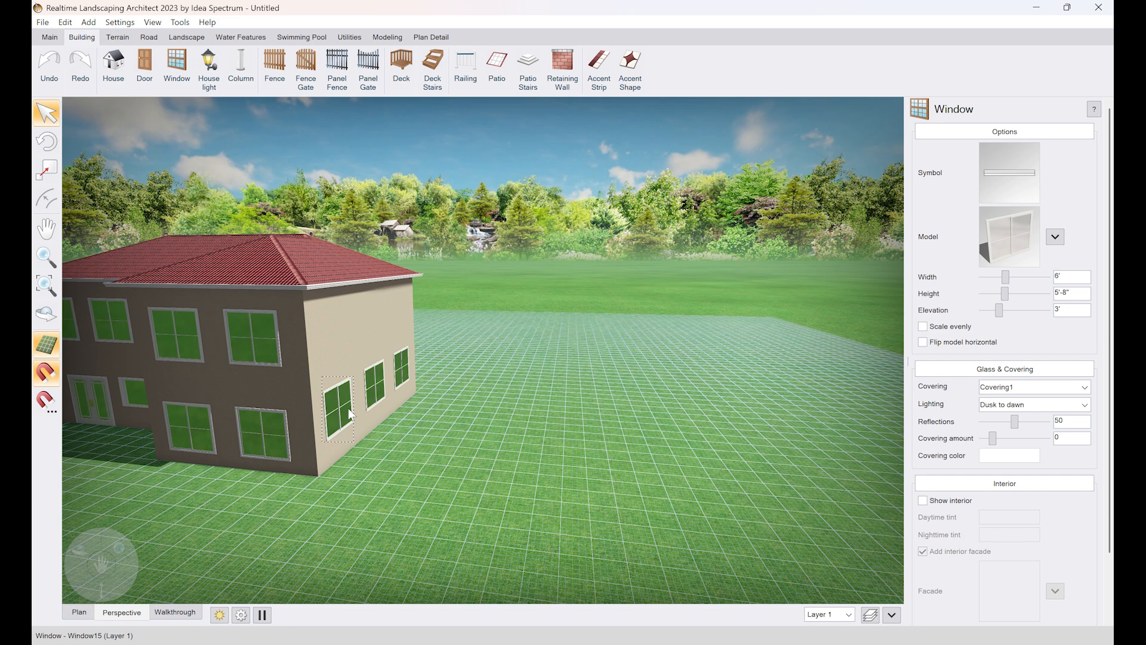
{"action": "left_click", "coordinate": [380, 397], "text": "shift"}
{"action": "left_click", "coordinate": [407, 375], "text": "shift"}
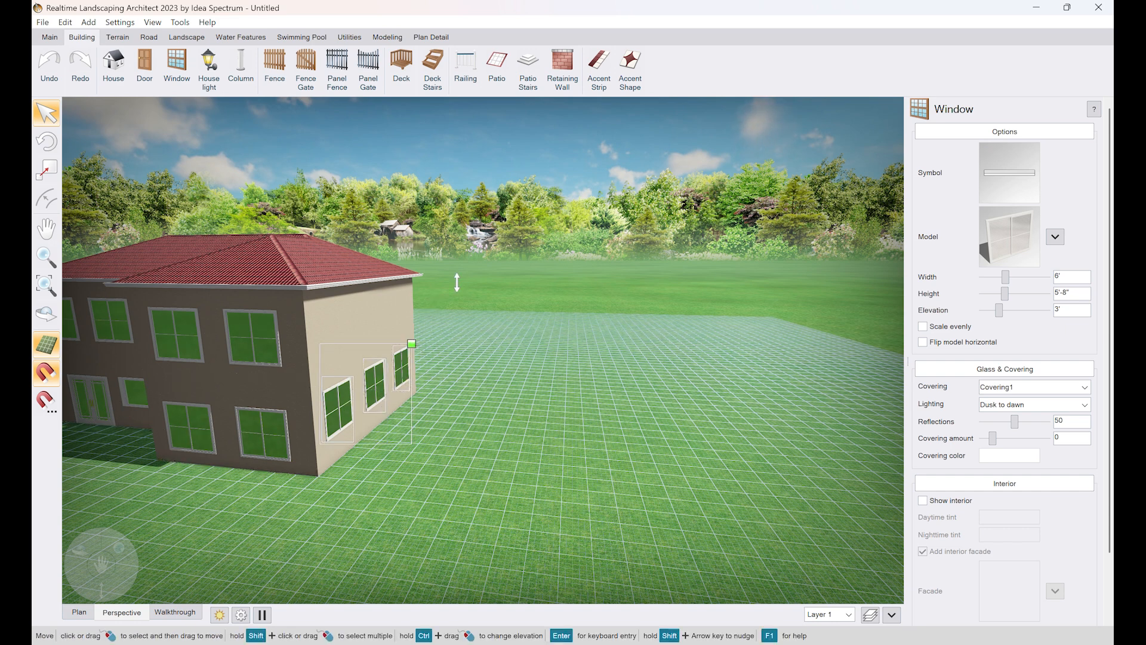
{"action": "key", "text": "ctrl+v"}
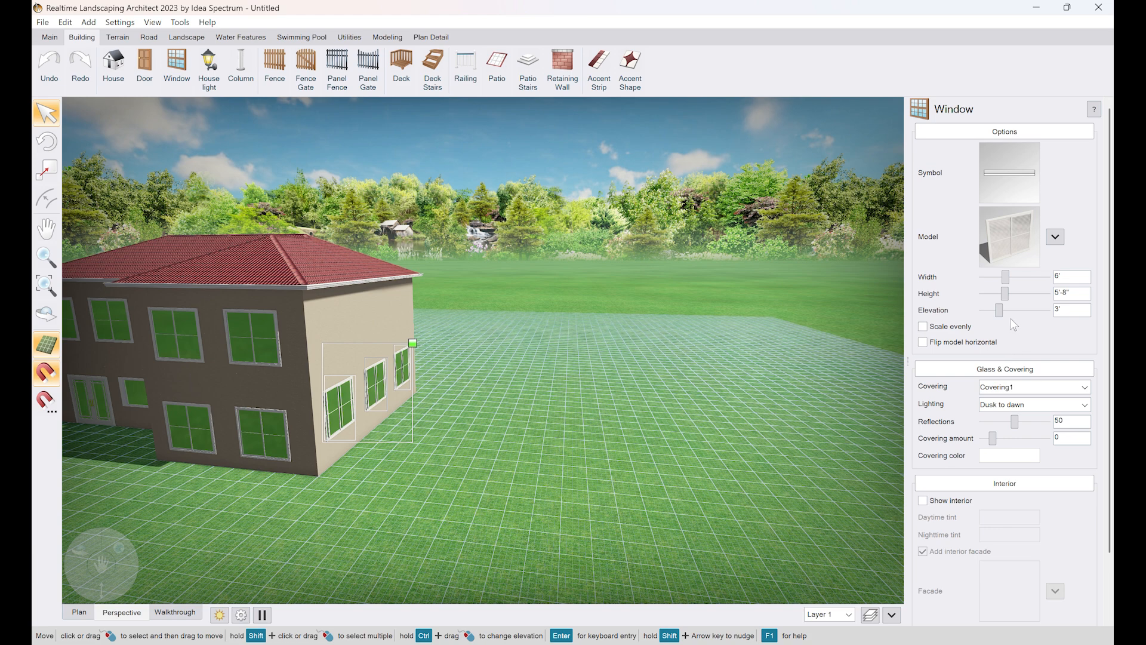
{"action": "left_click_drag", "start_coordinate": [998, 310], "coordinate": [1018, 313]}
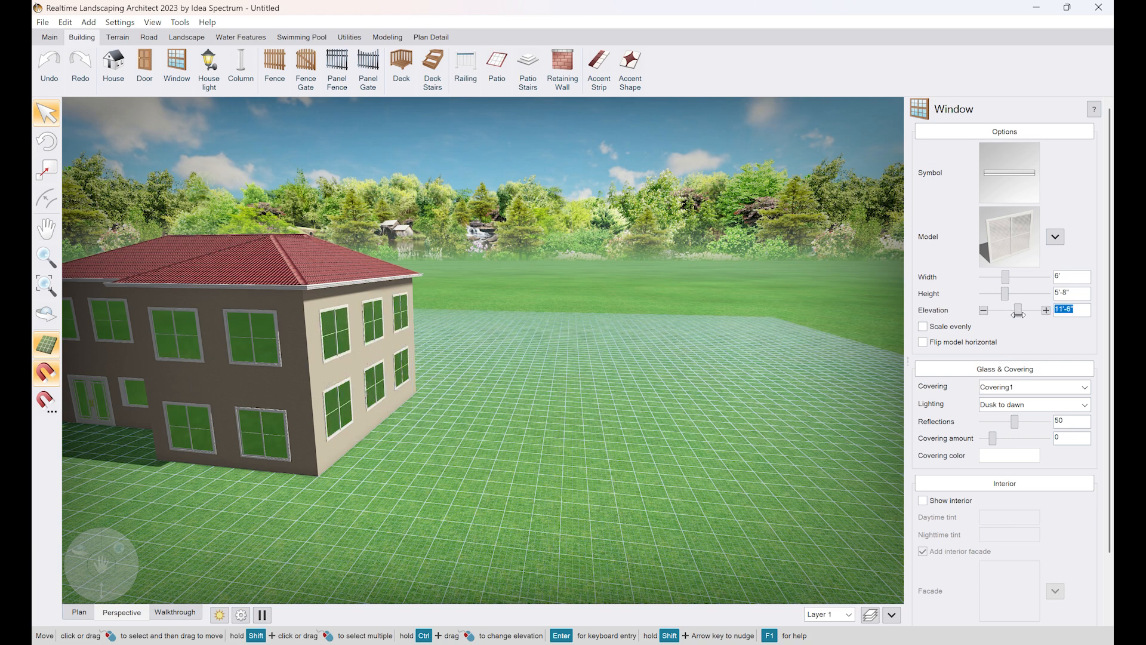
Step: Switch to the plan view and change the double door's plan symbol to Door5
{"action": "left_click_drag", "start_coordinate": [335, 338], "coordinate": [333, 338]}
{"action": "right_click_drag", "start_coordinate": [332, 337], "coordinate": [347, 377]}
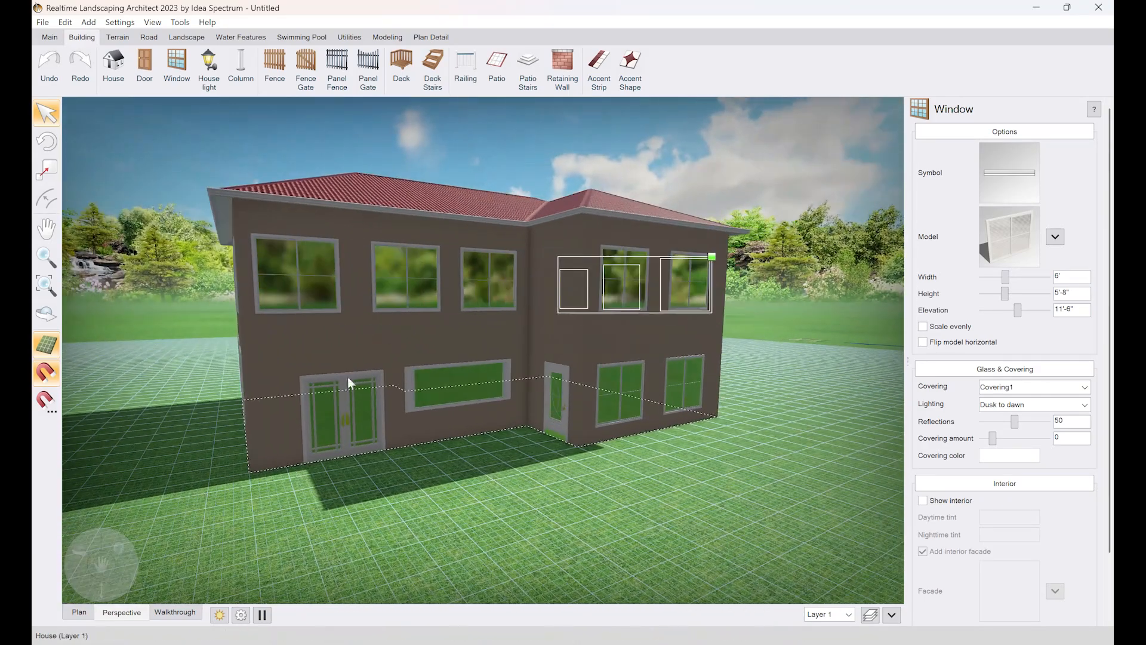
{"action": "left_click", "coordinate": [80, 612]}
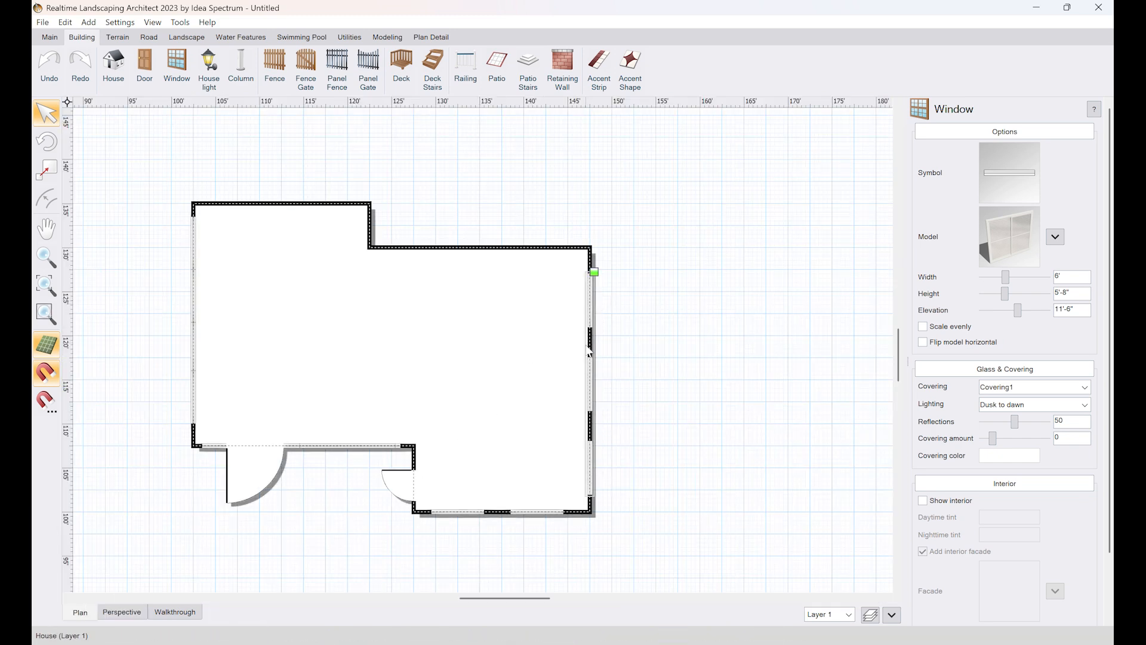
{"action": "scroll", "coordinate": [463, 519], "scroll_direction": "up", "scroll_amount": 1}
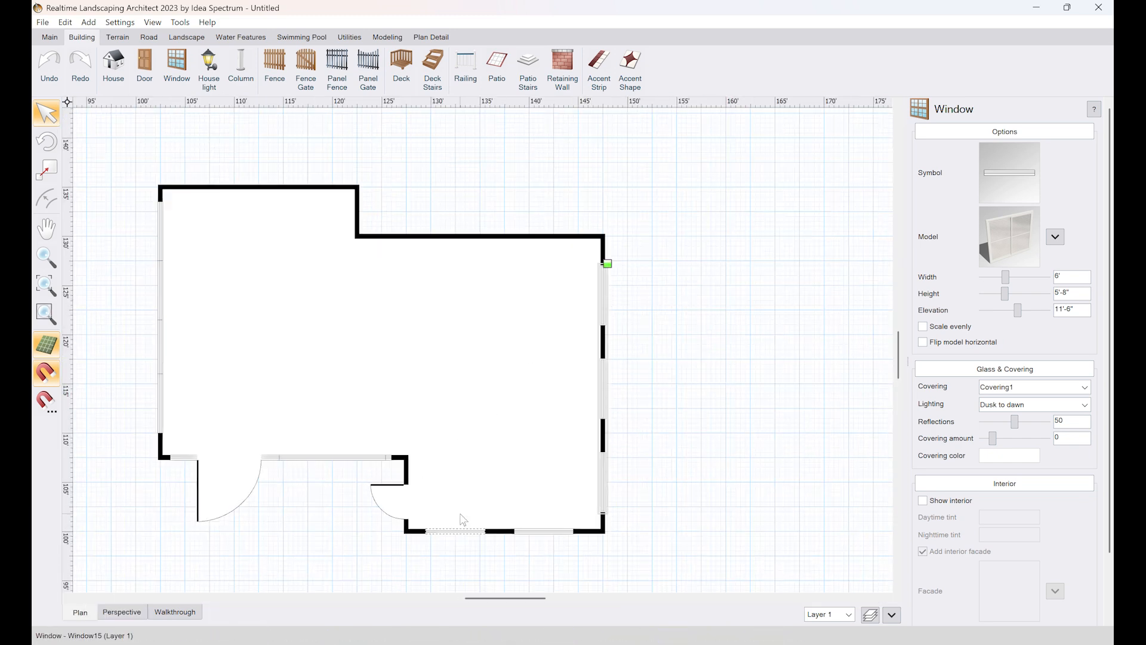
{"action": "middle_click_drag", "start_coordinate": [369, 415], "coordinate": [537, 316]}
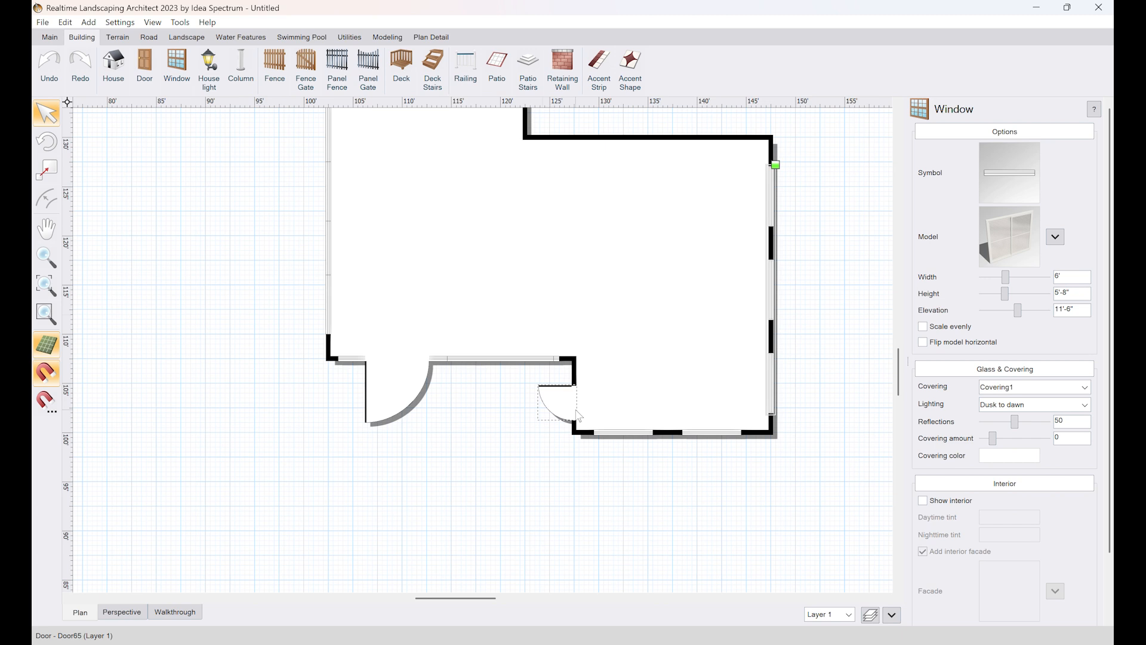
{"action": "left_click", "coordinate": [384, 390]}
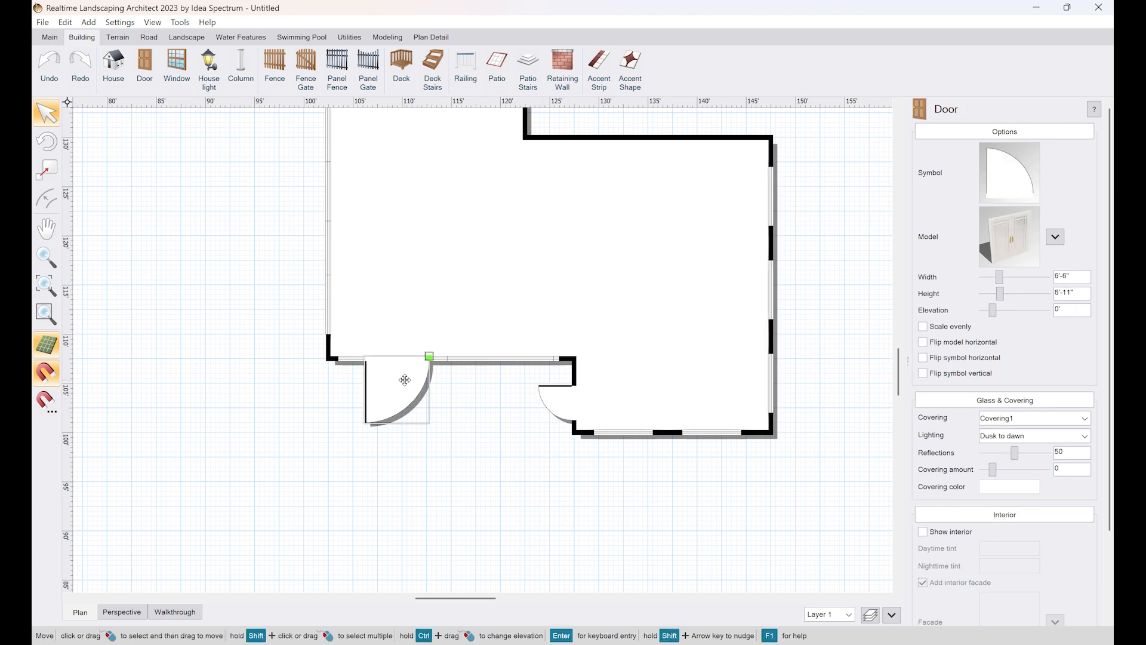
{"action": "left_click", "coordinate": [1007, 179]}
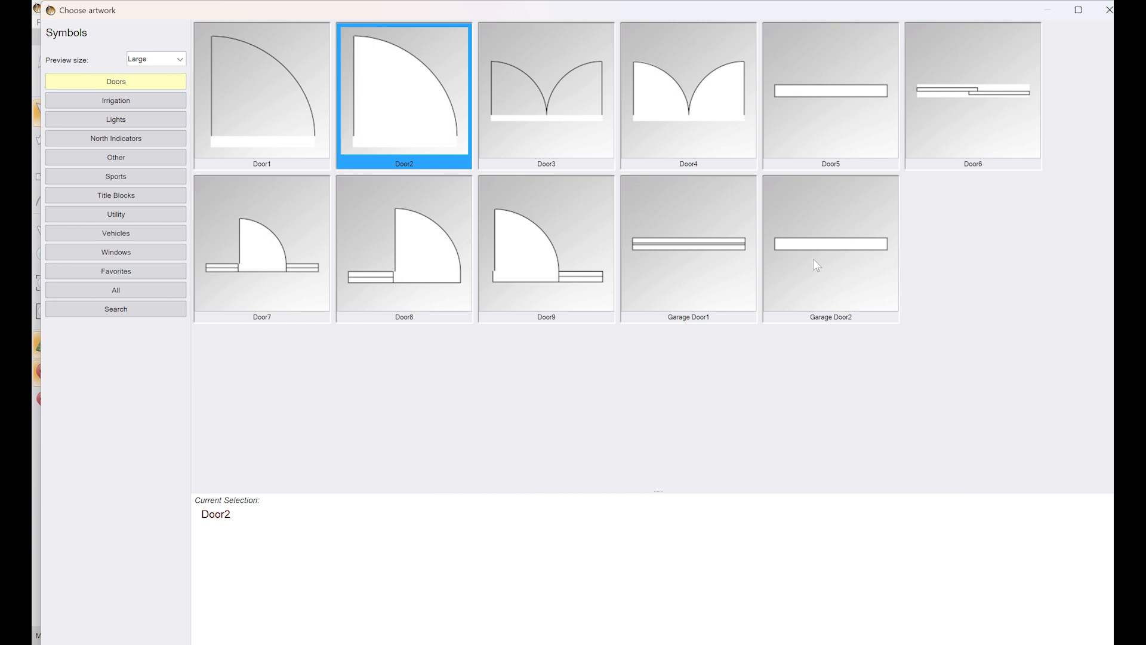
{"action": "left_click", "coordinate": [839, 98]}
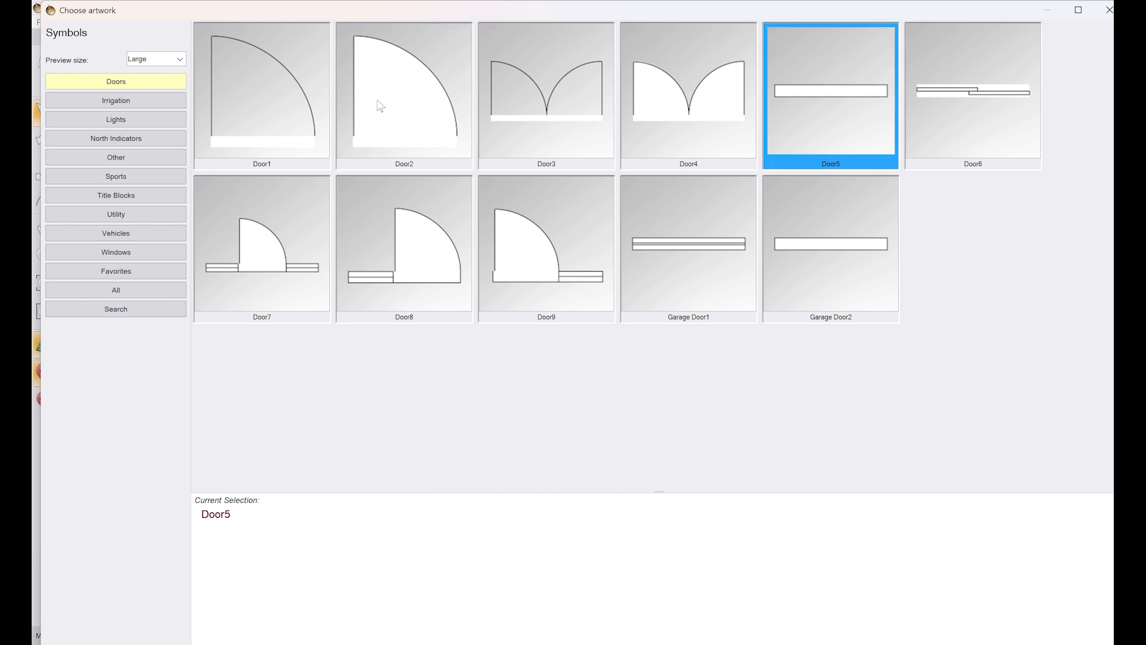
{"action": "double_click", "coordinate": [787, 115]}
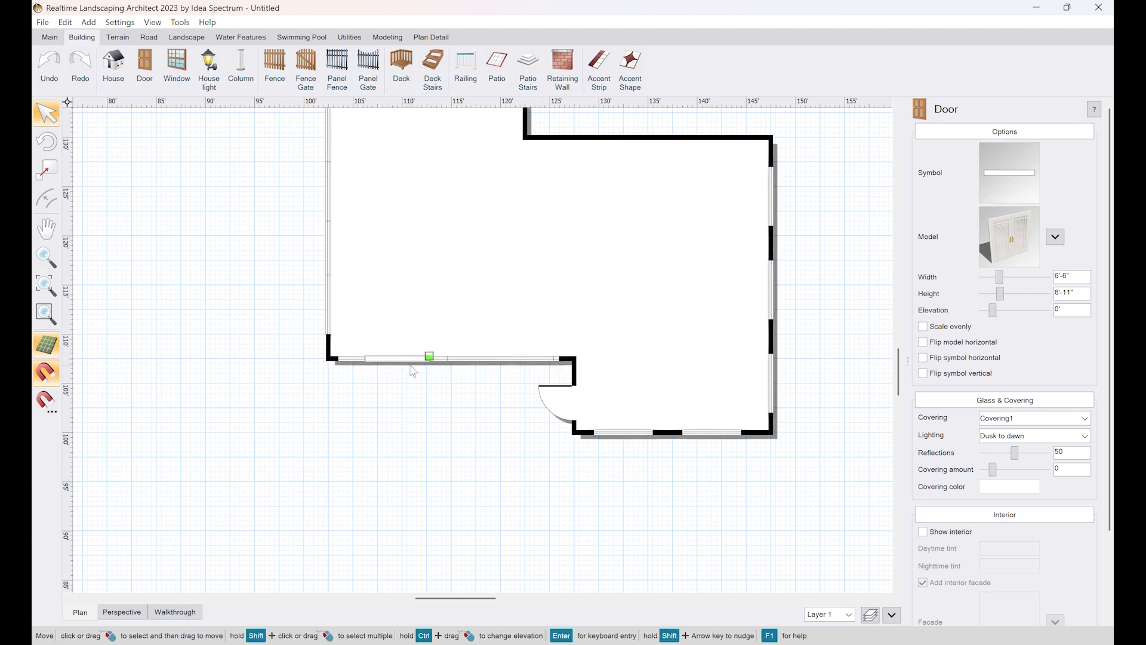
Step: Change the plan symbol of the single entry door to Door5 and check how both doors appear in the wall outline
{"action": "left_click", "coordinate": [566, 404]}
{"action": "left_click", "coordinate": [1007, 170]}
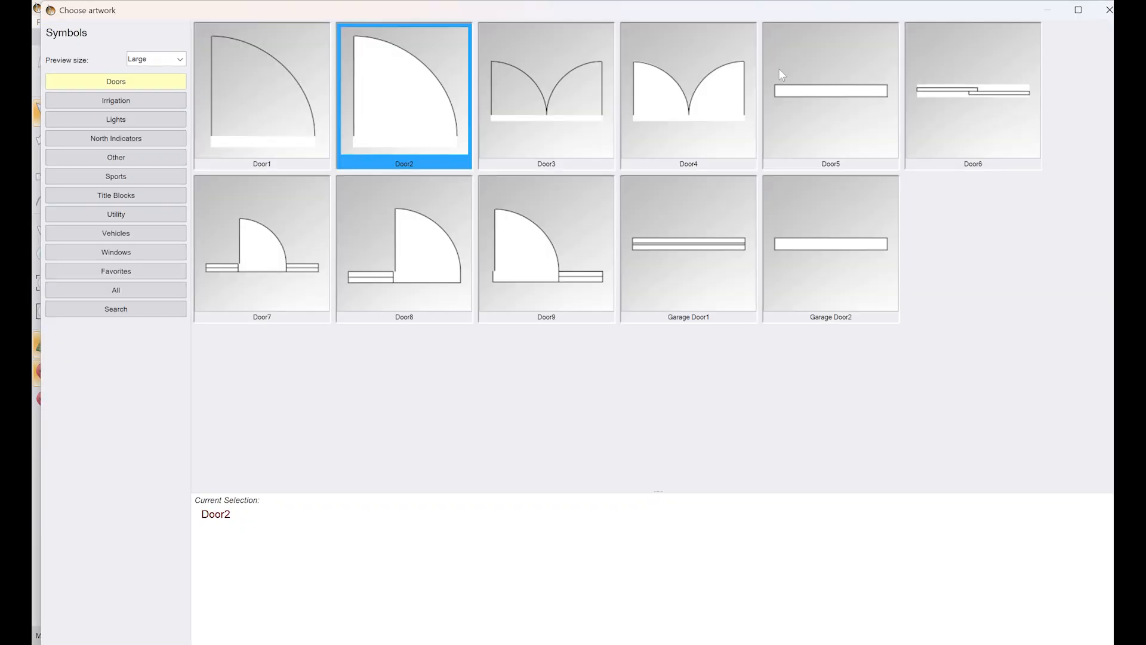
{"action": "double_click", "coordinate": [781, 73]}
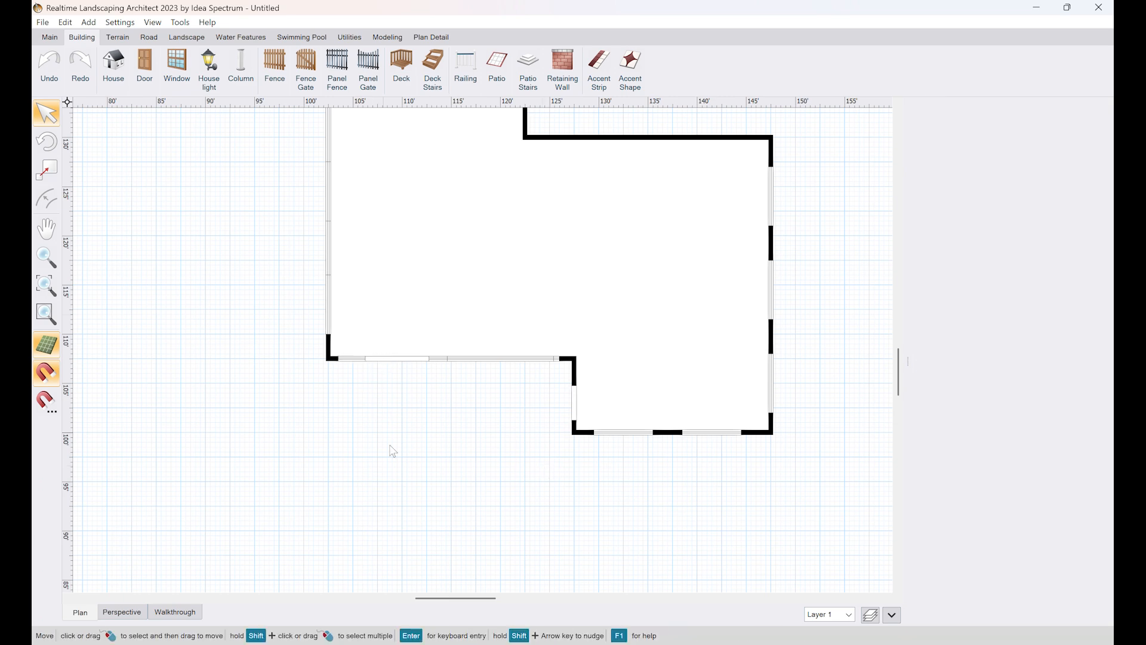
{"action": "scroll", "coordinate": [469, 455], "scroll_direction": "up", "scroll_amount": 2}
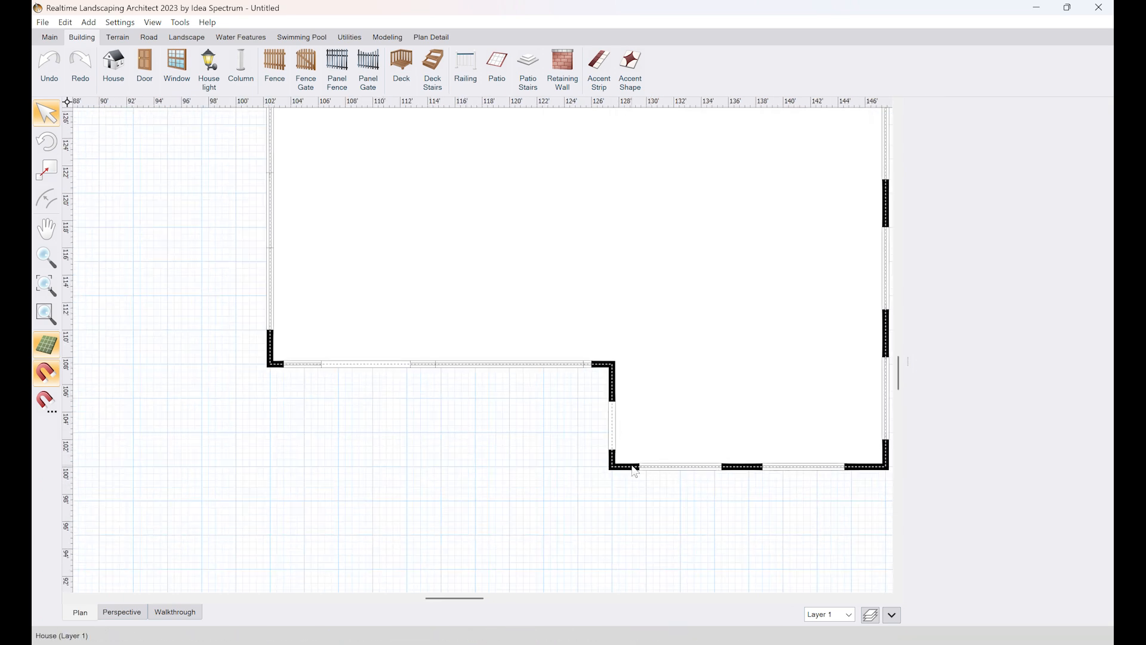
{"action": "scroll", "coordinate": [599, 471], "scroll_direction": "down", "scroll_amount": 2}
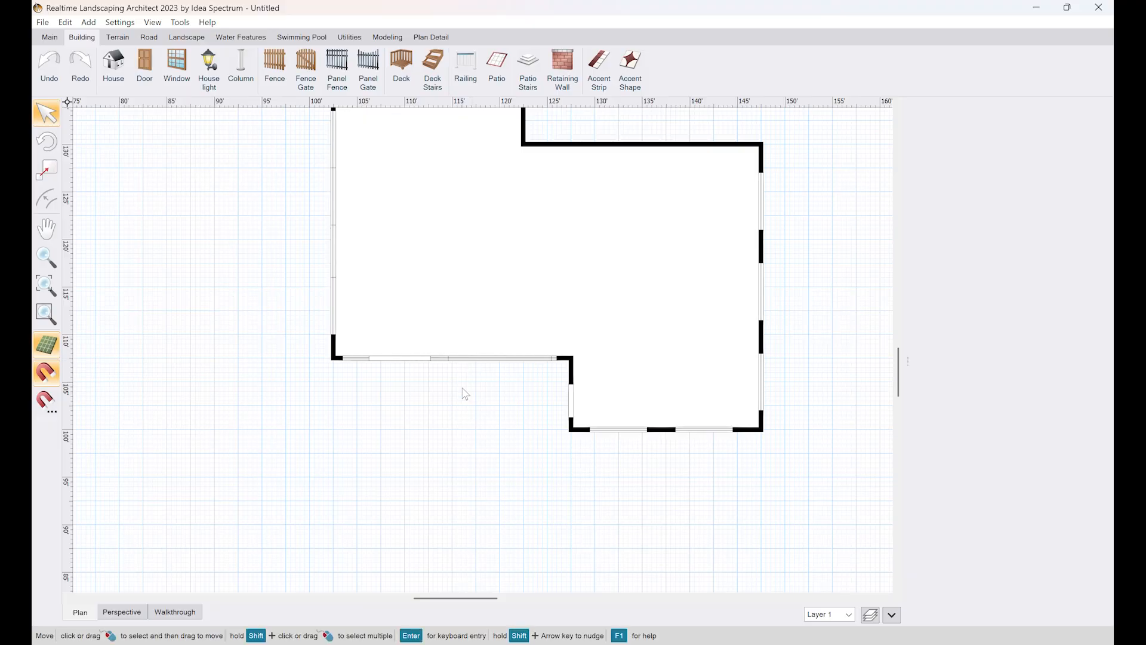
Step: Start a patio at the outer corner of the double-door wall and draw its first edge 20' straight out from the house
{"action": "left_click_drag", "start_coordinate": [464, 391], "coordinate": [429, 336]}
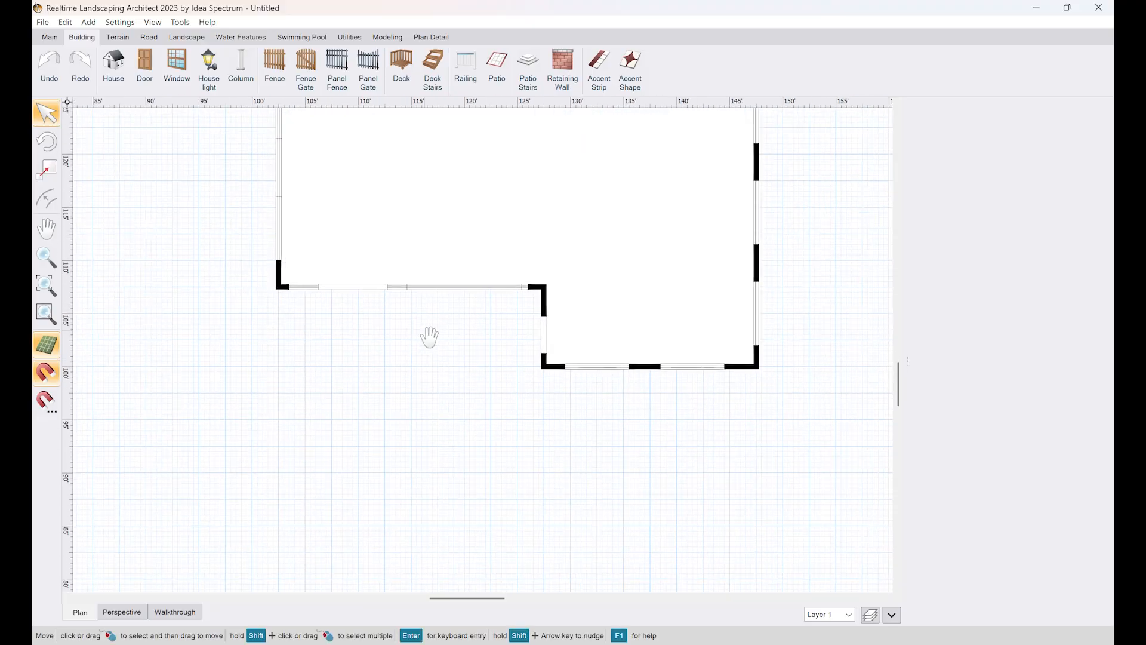
{"action": "middle_click_drag", "start_coordinate": [429, 336], "coordinate": [386, 281]}
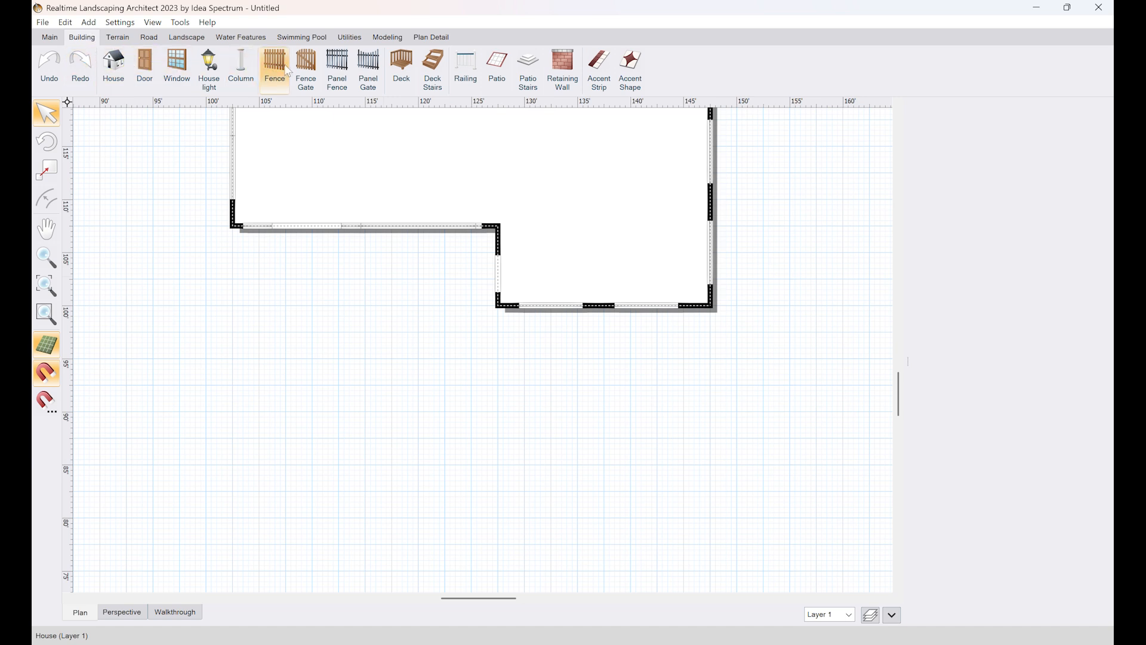
{"action": "left_click", "coordinate": [506, 69]}
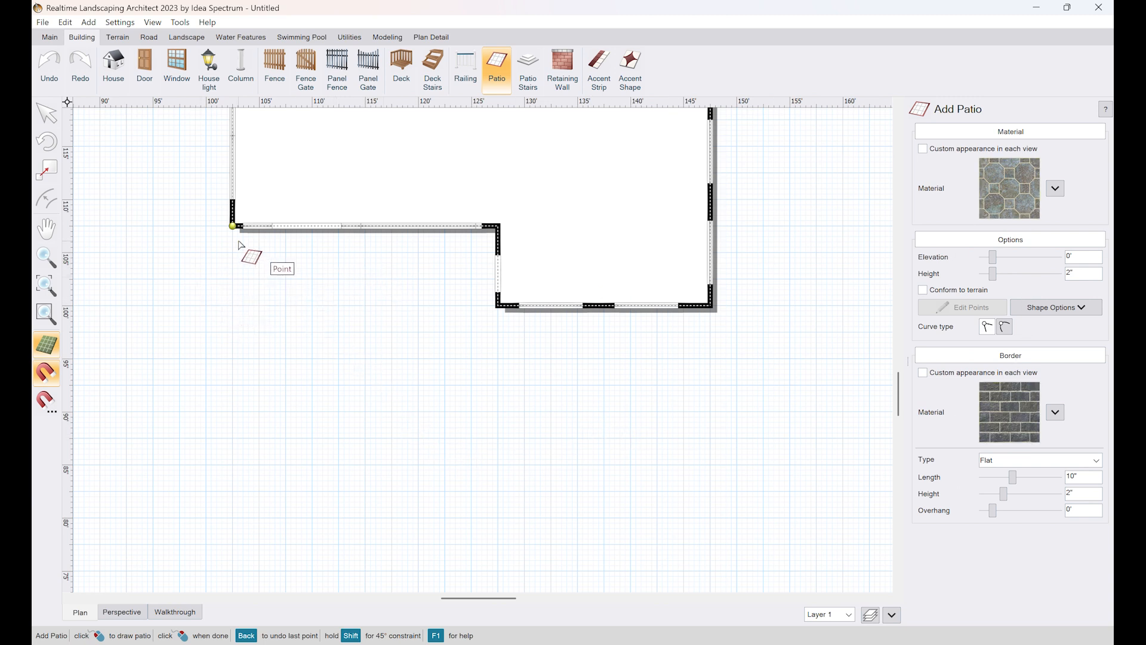
{"action": "scroll", "coordinate": [240, 228], "scroll_direction": "up", "scroll_amount": 1}
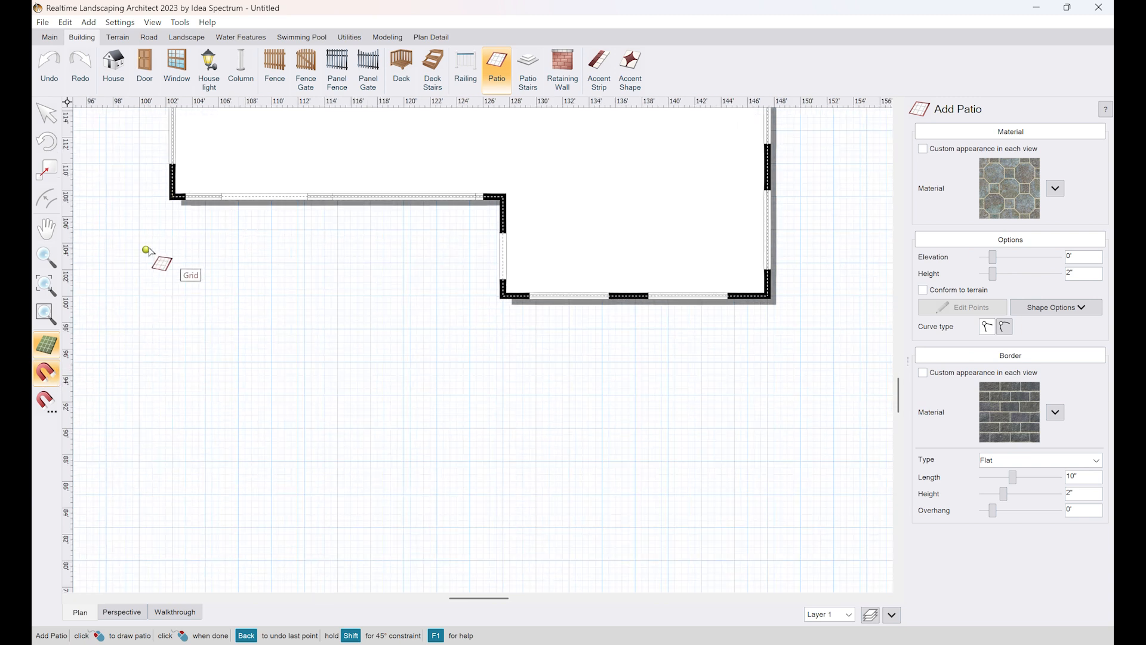
{"action": "scroll", "coordinate": [173, 215], "scroll_direction": "up", "scroll_amount": 2}
{"action": "middle_click_drag", "start_coordinate": [173, 215], "coordinate": [371, 339]}
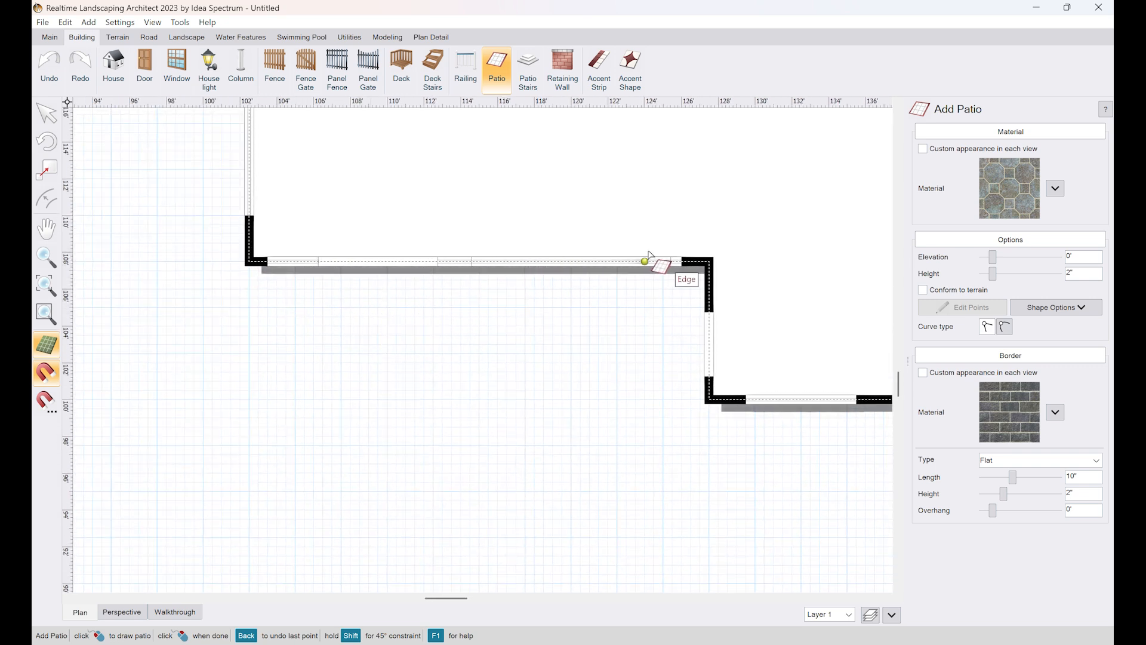
{"action": "left_click", "coordinate": [251, 263]}
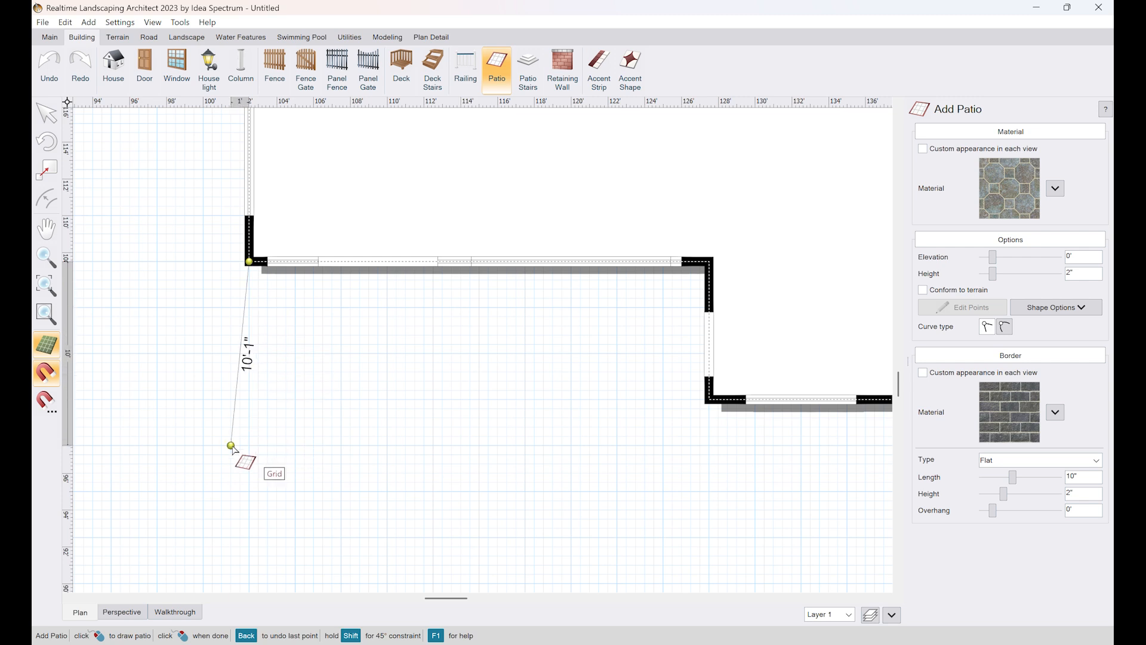
{"action": "middle_click_drag", "start_coordinate": [231, 445], "coordinate": [299, 270]}
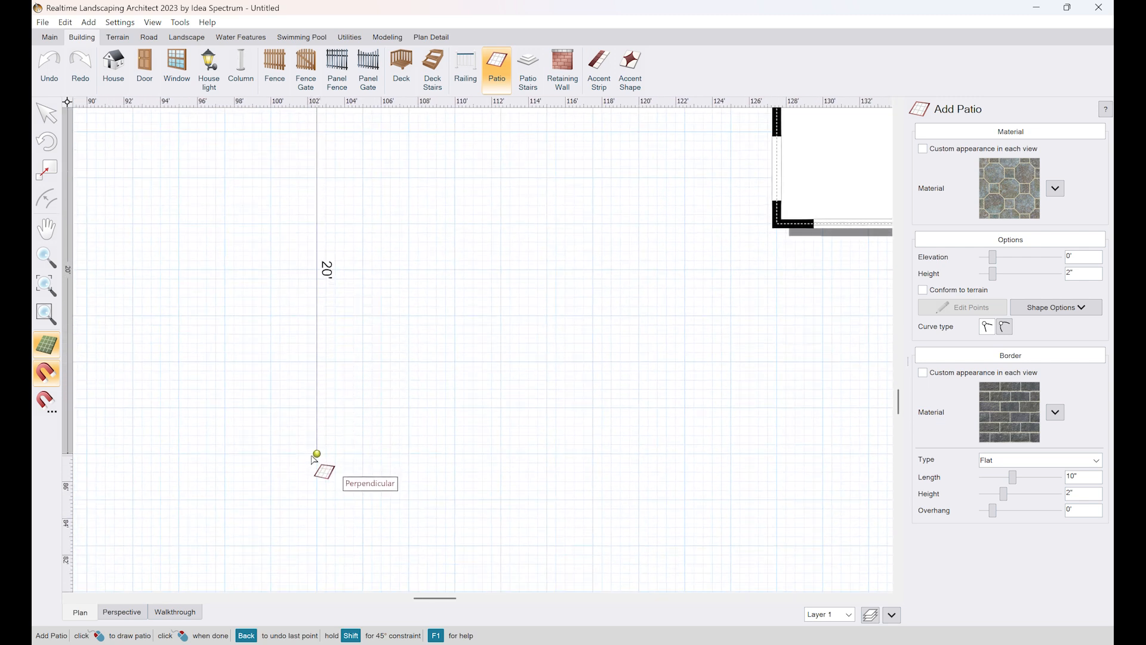
{"action": "left_click", "coordinate": [317, 454]}
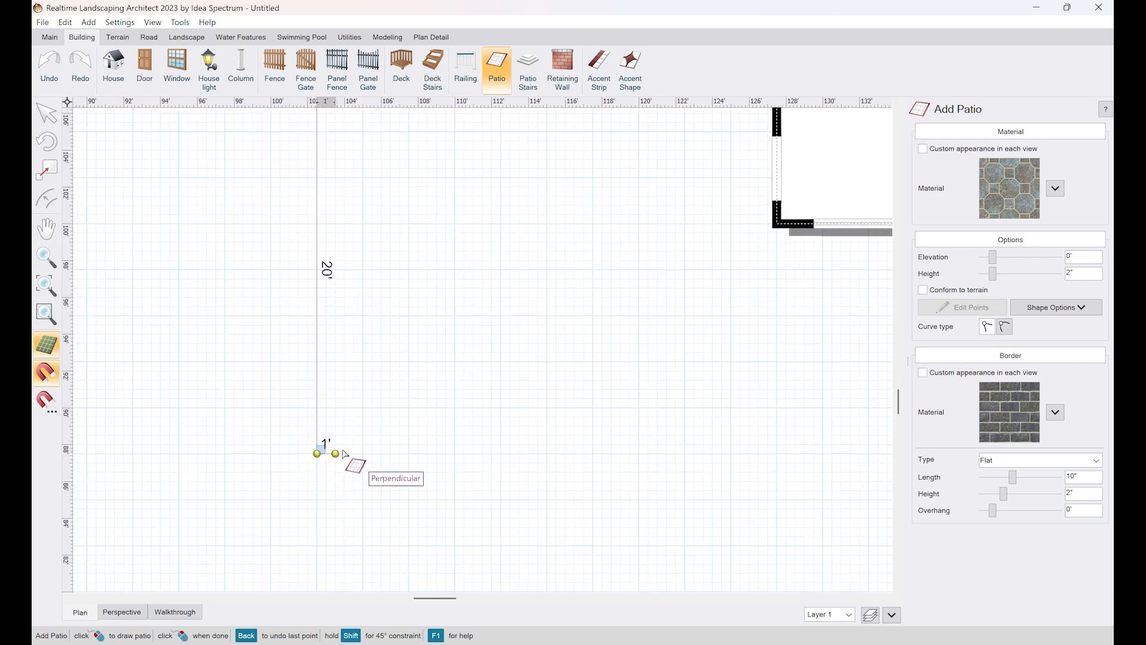
Step: Complete the rectangular patio across to the entry-door wall line, up to the house's inside corner and back to the starting corner
{"action": "left_click", "coordinate": [777, 453]}
{"action": "middle_click_drag", "start_coordinate": [800, 205], "coordinate": [769, 370]}
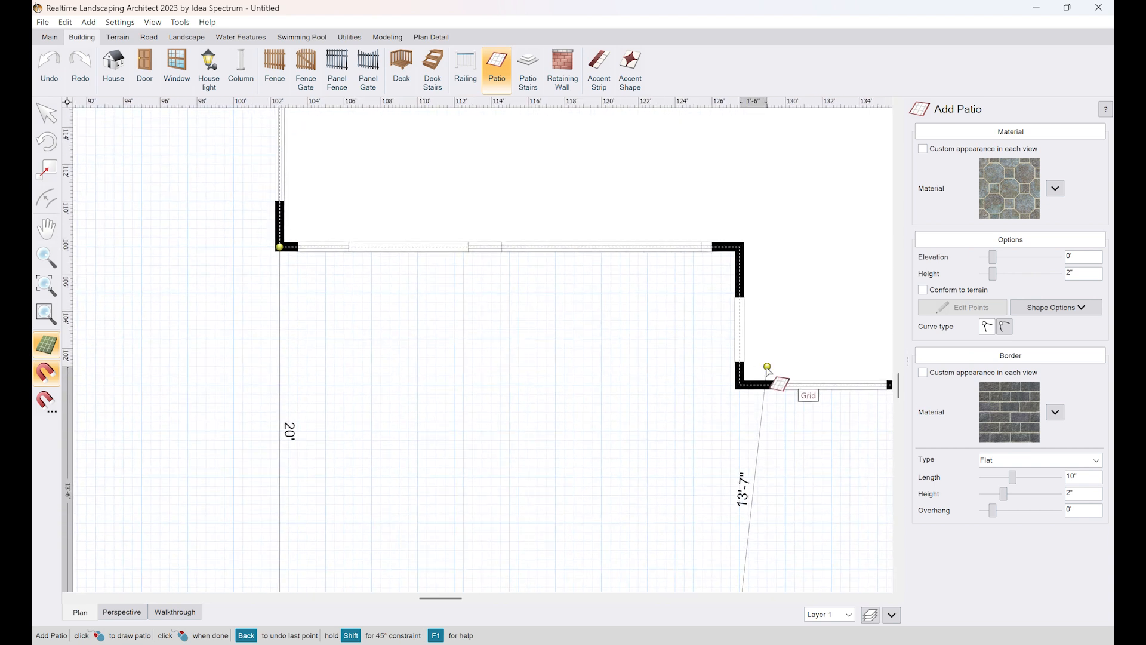
{"action": "left_click", "coordinate": [739, 247]}
{"action": "left_click", "coordinate": [280, 247]}
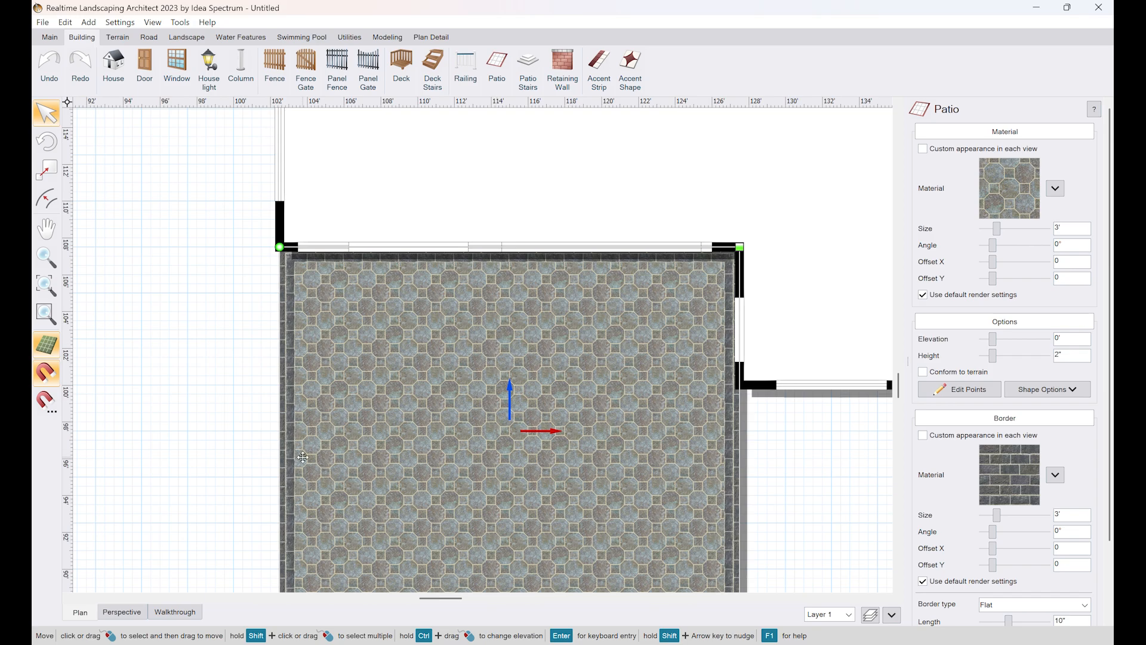
Step: Switch to the perspective view and open the material choices for the patio surface
{"action": "left_click", "coordinate": [121, 612]}
{"action": "mouse_move", "coordinate": [568, 502]}
{"action": "middle_mouse_down"}
{"action": "mouse_move", "coordinate": [582, 497]}
{"action": "mouse_move", "coordinate": [571, 499]}
{"action": "middle_mouse_up"}
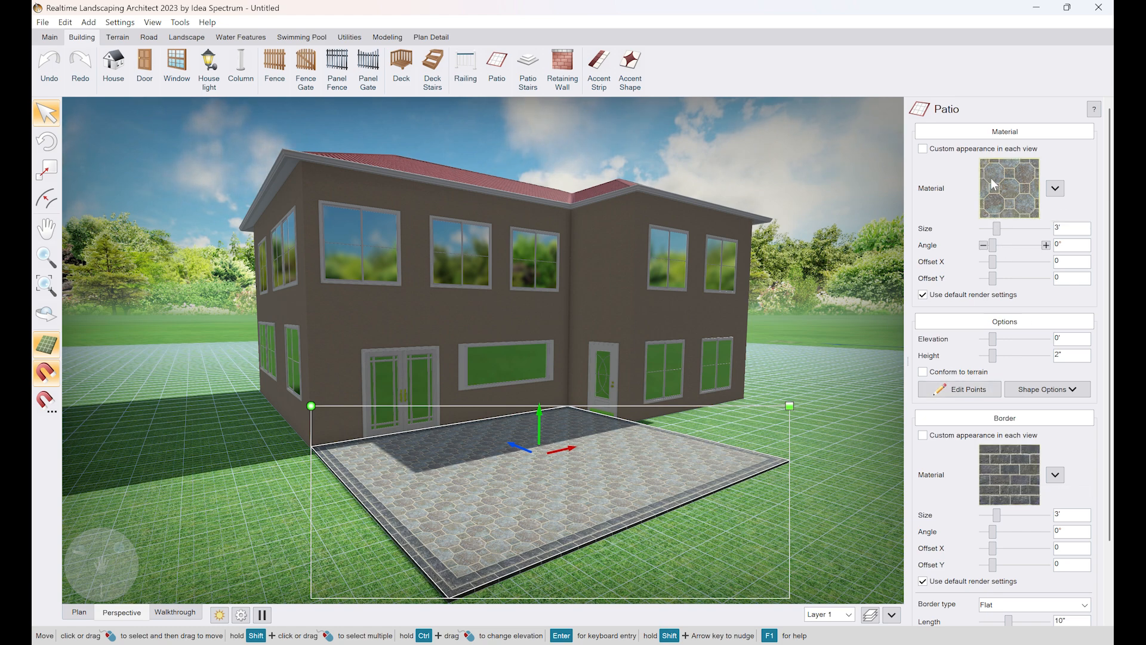
{"action": "left_click", "coordinate": [1018, 188]}
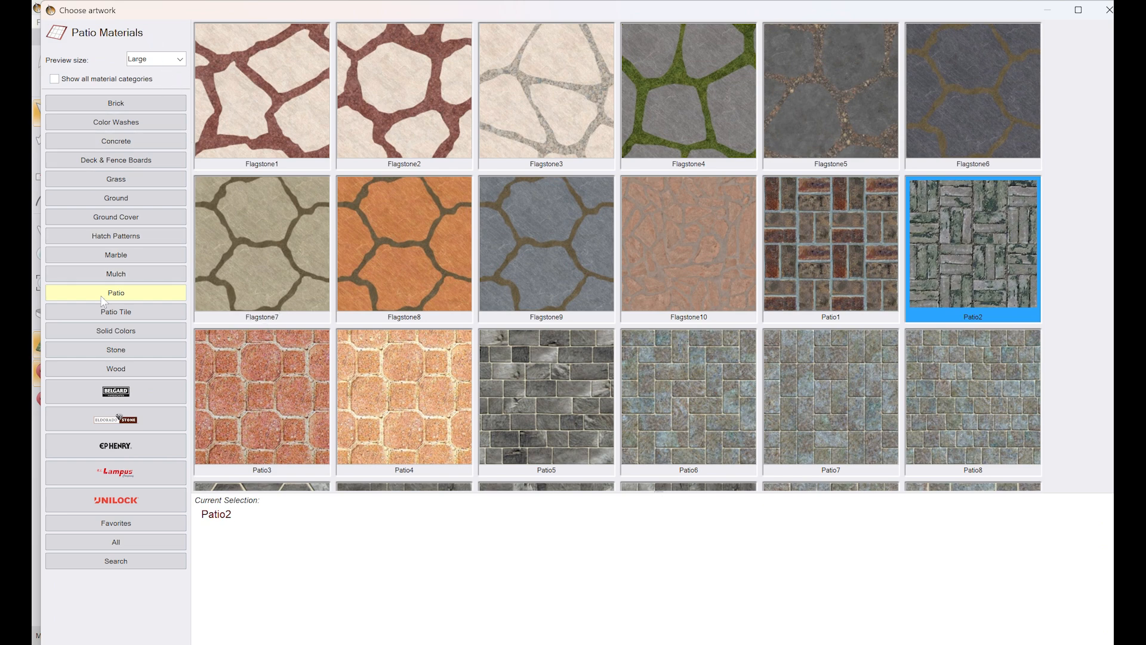
Step: Browse the general and manufacturer material categories, including Eldorado Stone, EP Henry, Lampus and Belgard, for suitable patio paving
{"action": "left_click", "coordinate": [129, 198]}
{"action": "left_click", "coordinate": [134, 235]}
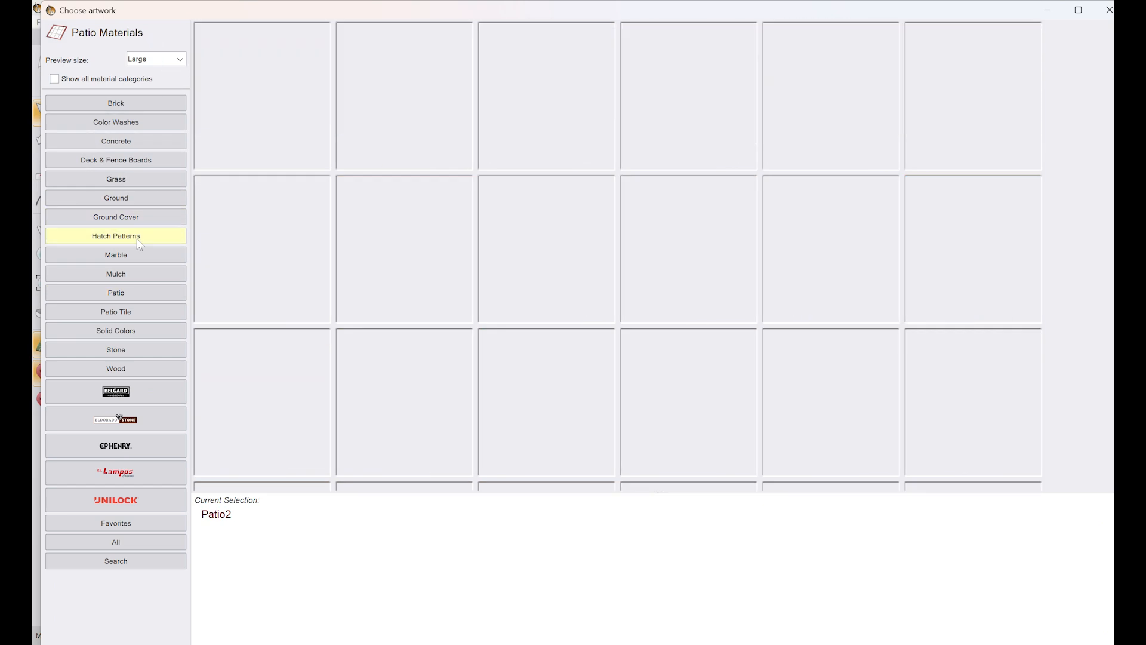
{"action": "left_click", "coordinate": [110, 391]}
{"action": "left_click", "coordinate": [103, 420]}
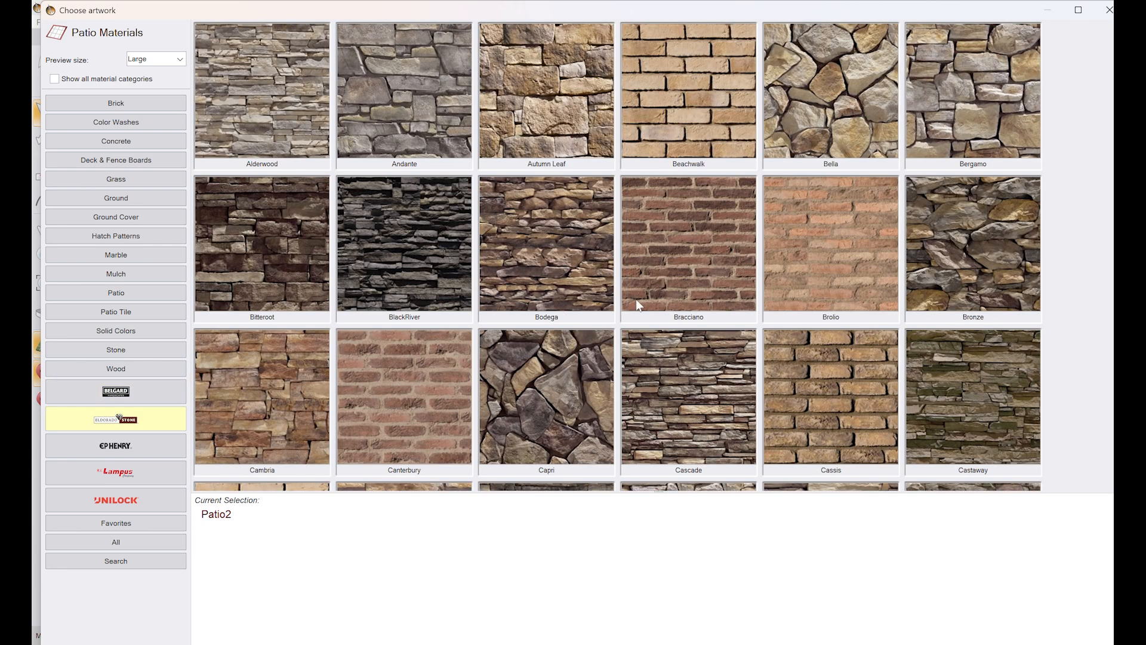
{"action": "left_click", "coordinate": [119, 448]}
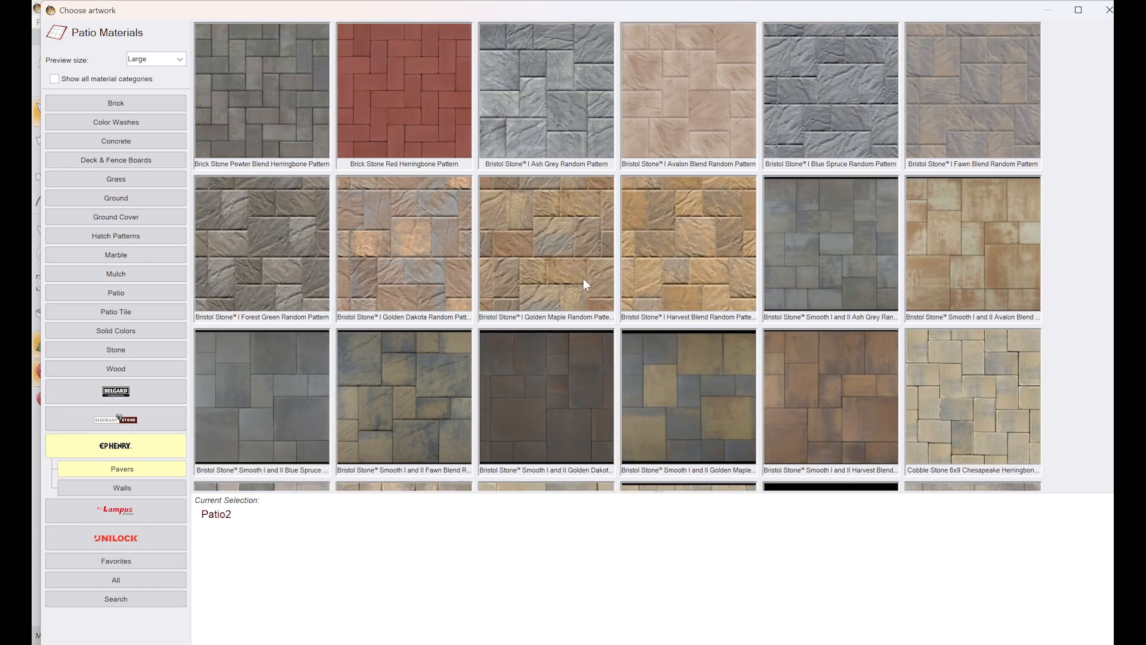
{"action": "scroll", "coordinate": [585, 285], "scroll_direction": "down", "scroll_amount": 2}
{"action": "scroll", "coordinate": [585, 285], "scroll_direction": "up", "scroll_amount": 2}
{"action": "left_click", "coordinate": [149, 511]}
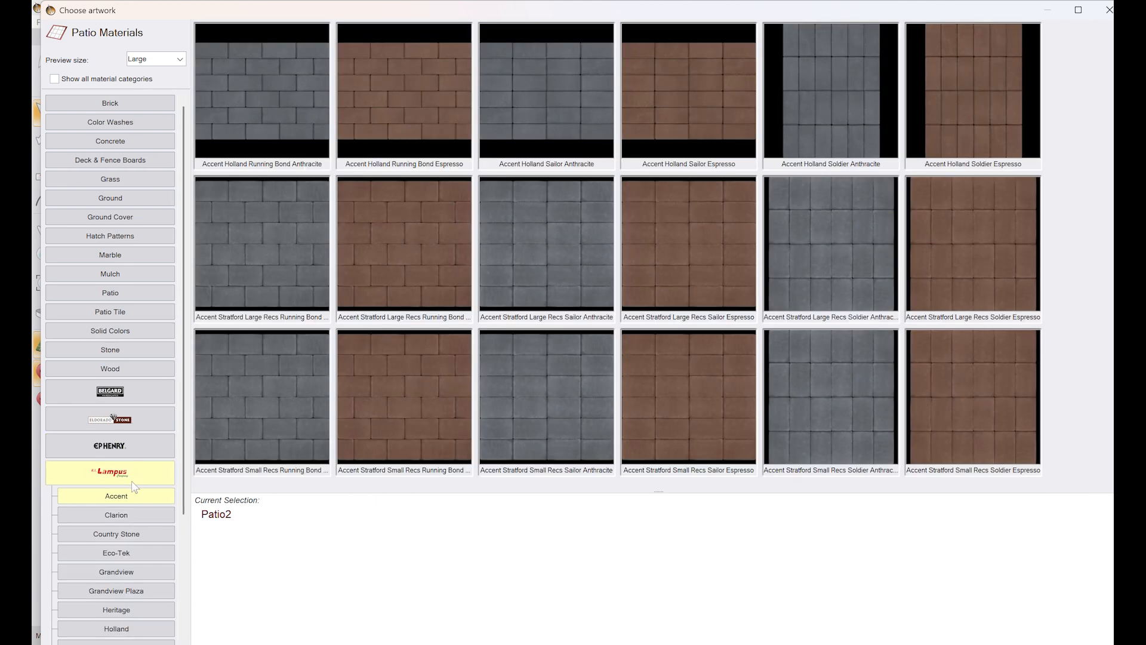
{"action": "scroll", "coordinate": [133, 486], "scroll_direction": "down", "scroll_amount": 5}
{"action": "left_click", "coordinate": [127, 584]}
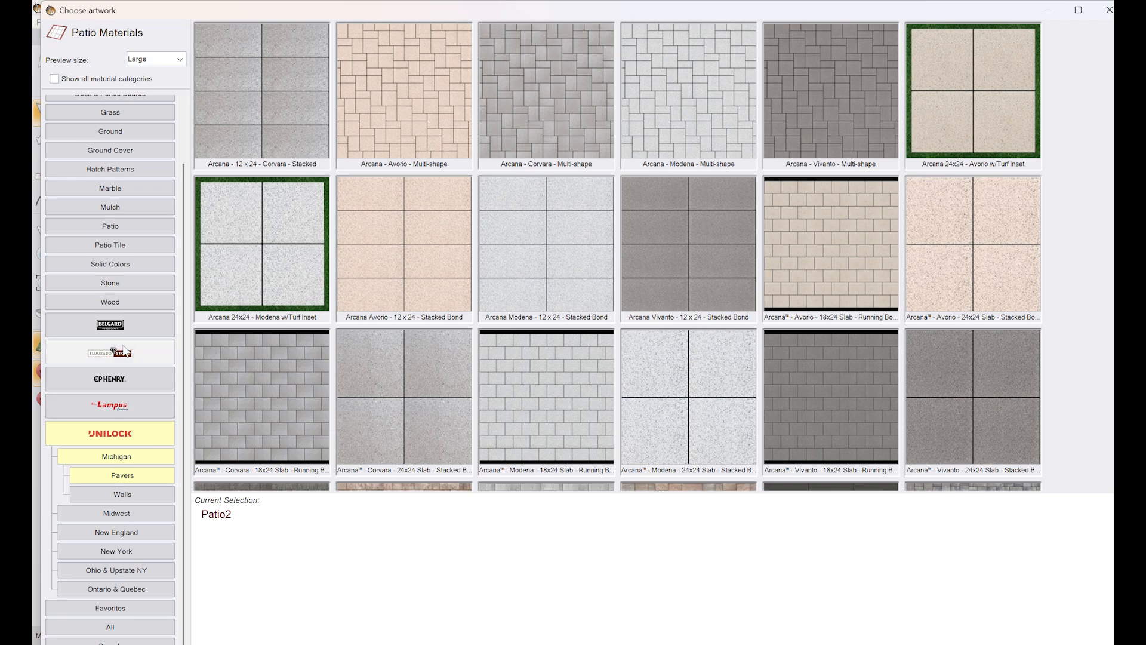
{"action": "left_click", "coordinate": [124, 327]}
{"action": "scroll", "coordinate": [496, 235], "scroll_direction": "down", "scroll_amount": 15}
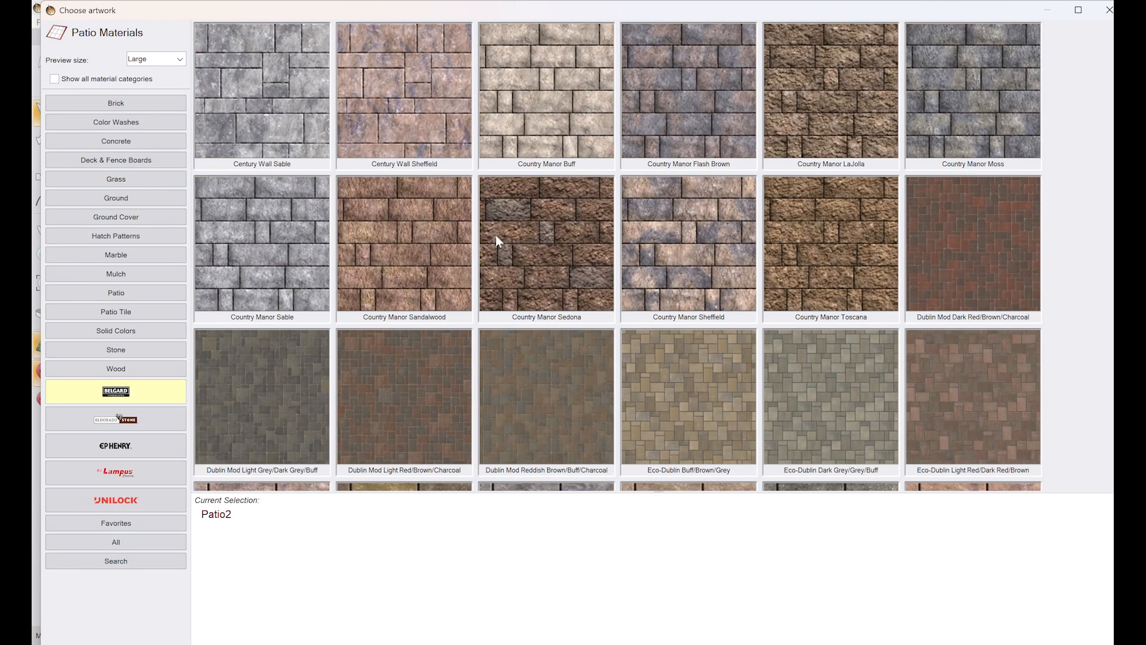
{"action": "scroll", "coordinate": [495, 235], "scroll_direction": "up", "scroll_amount": 5}
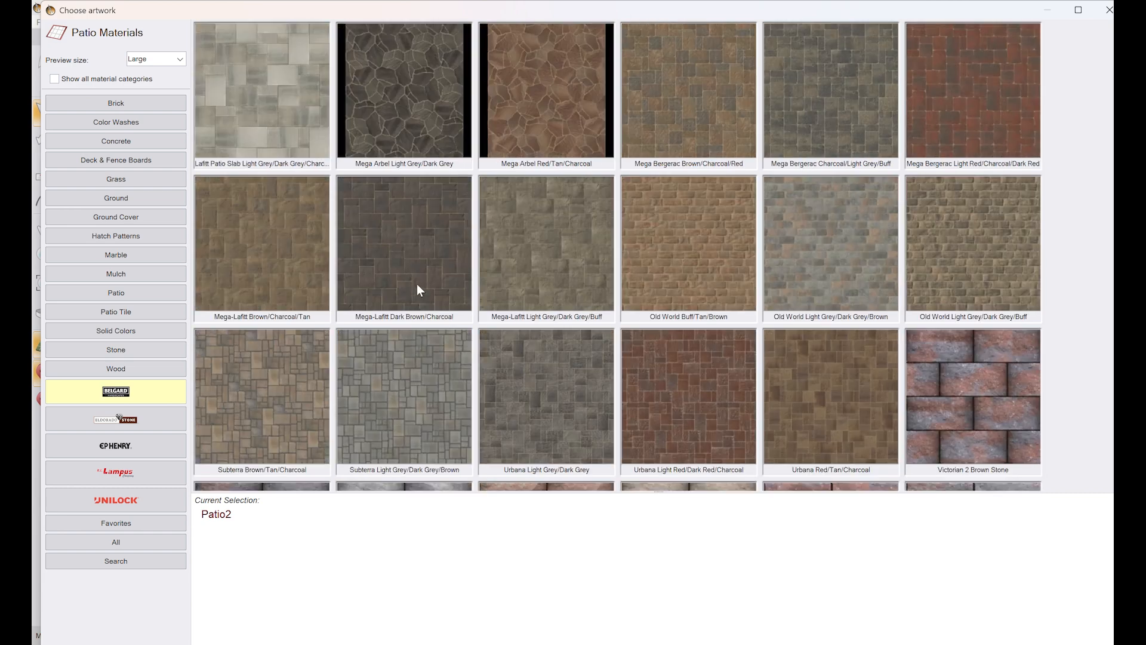
Step: Compare the Unilock pavers offered for the Midwest and New England regions, including the New England wall materials
{"action": "left_click", "coordinate": [115, 500]}
{"action": "scroll", "coordinate": [145, 403], "scroll_direction": "down", "scroll_amount": 3}
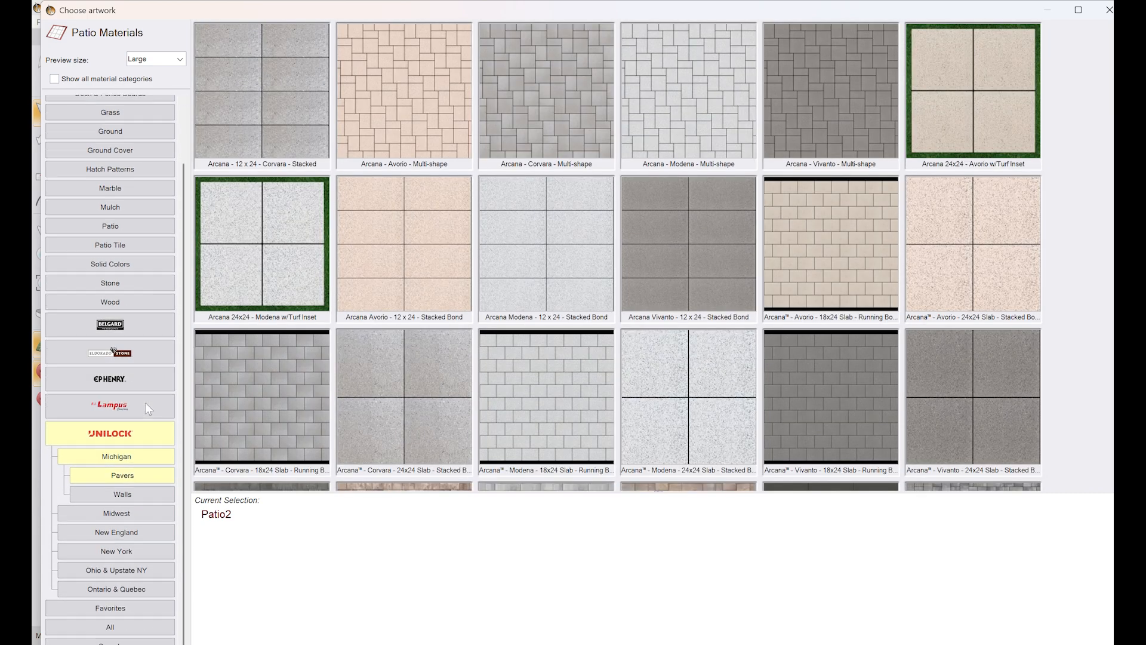
{"action": "left_click", "coordinate": [108, 476]}
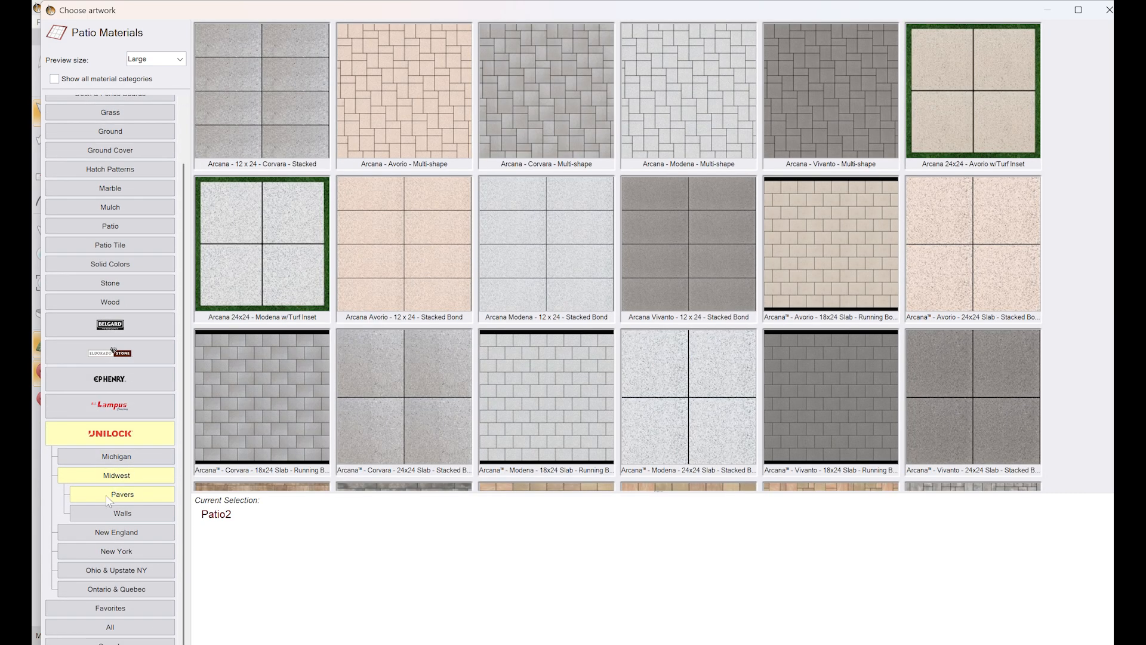
{"action": "left_click", "coordinate": [108, 531]}
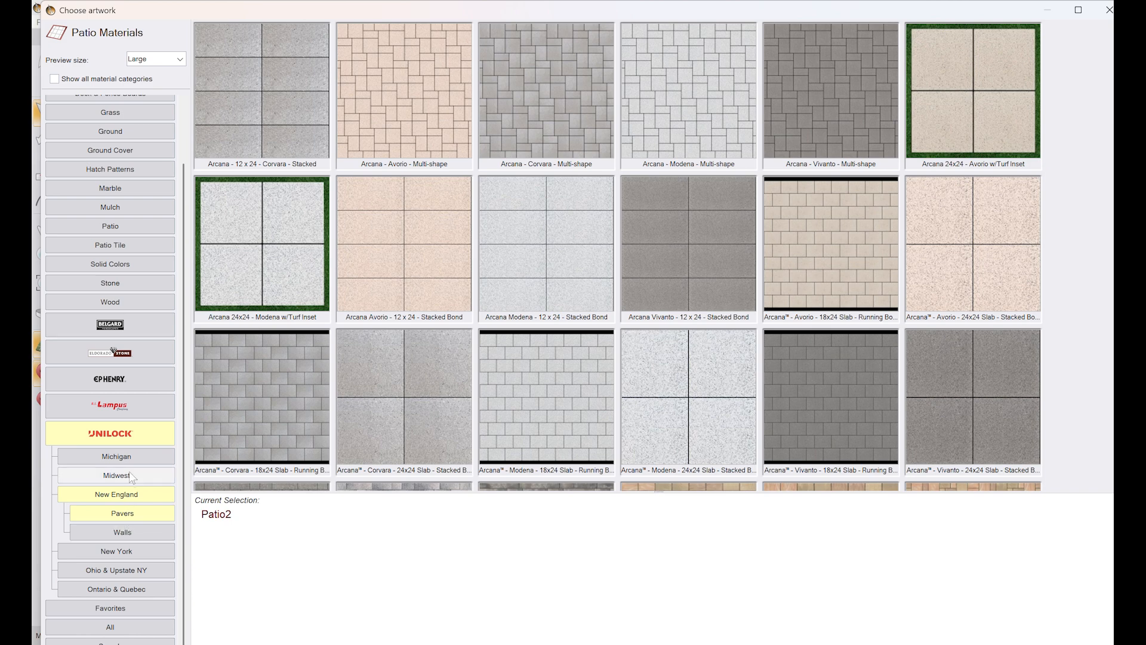
{"action": "left_click", "coordinate": [128, 532]}
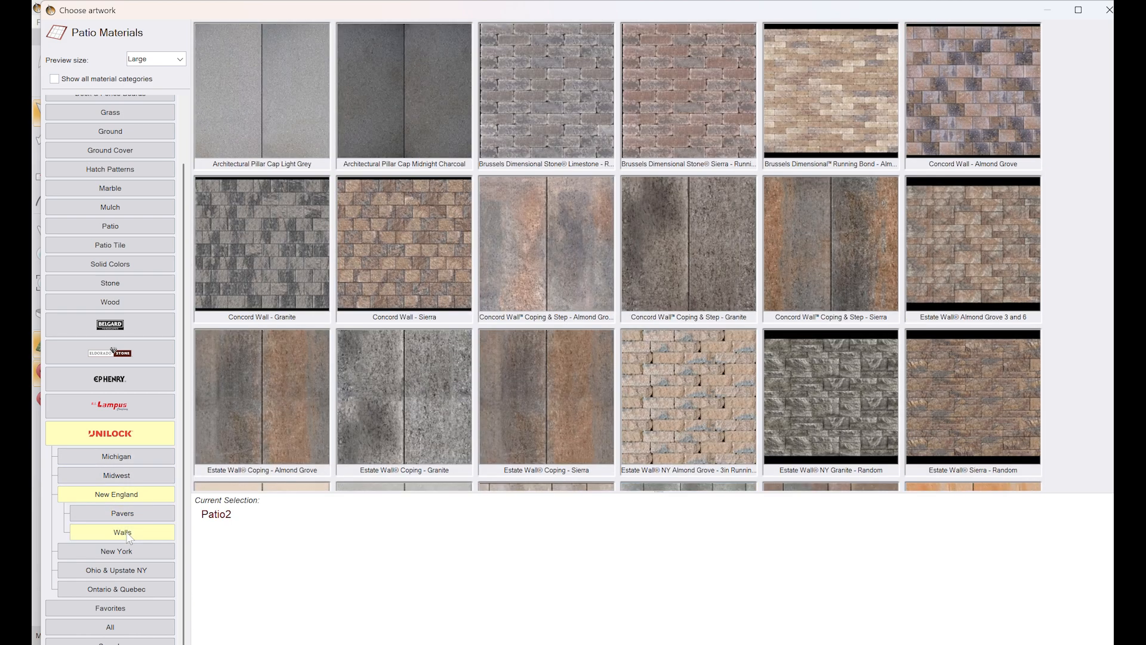
{"action": "left_click", "coordinate": [129, 516]}
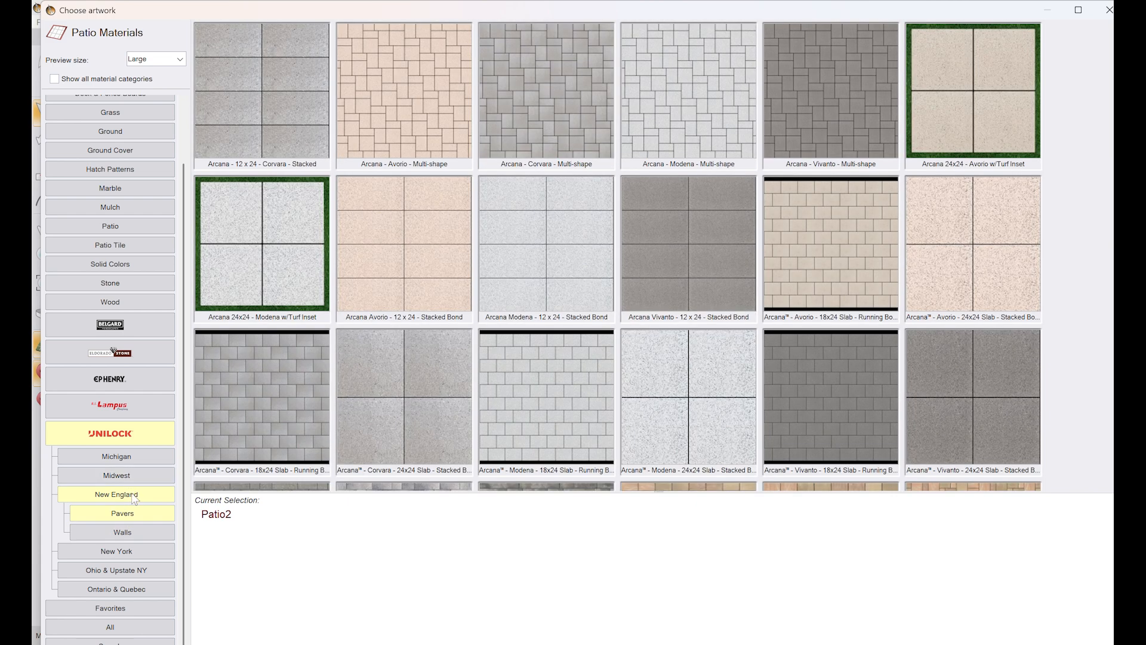
Step: Apply the Unilock Michigan paver Beacon Hill Smooth - Birch - Random as the patio material
{"action": "left_click", "coordinate": [125, 457]}
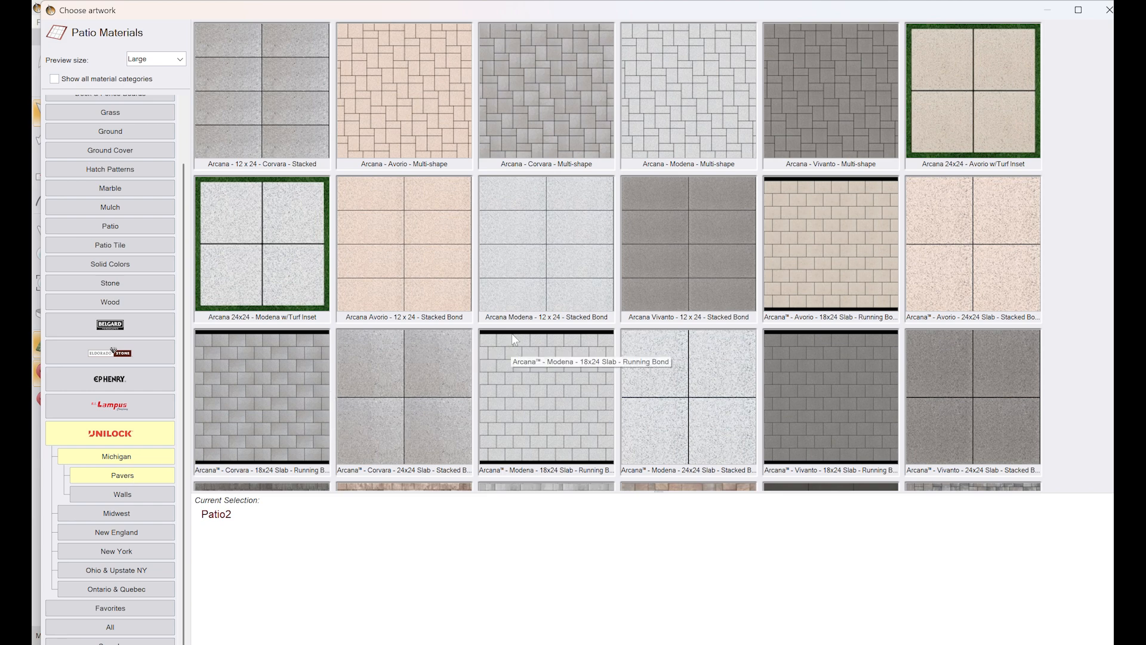
{"action": "scroll", "coordinate": [505, 345], "scroll_direction": "down", "scroll_amount": 3}
{"action": "scroll", "coordinate": [517, 322], "scroll_direction": "down", "scroll_amount": 2}
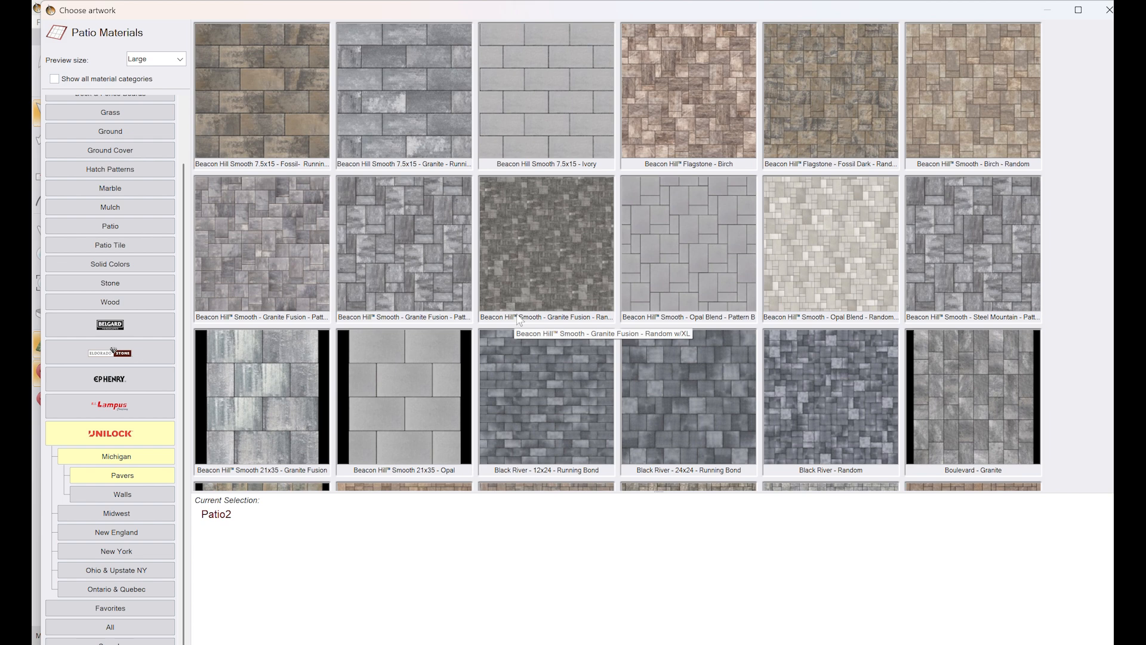
{"action": "left_click", "coordinate": [965, 126]}
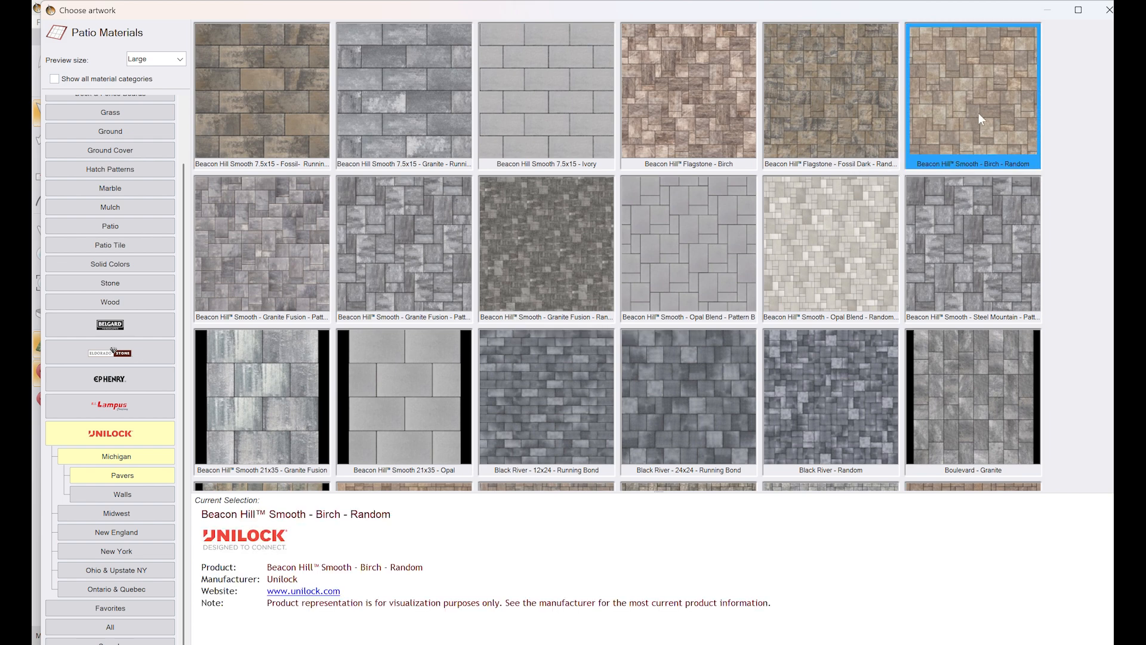
{"action": "double_click", "coordinate": [979, 113]}
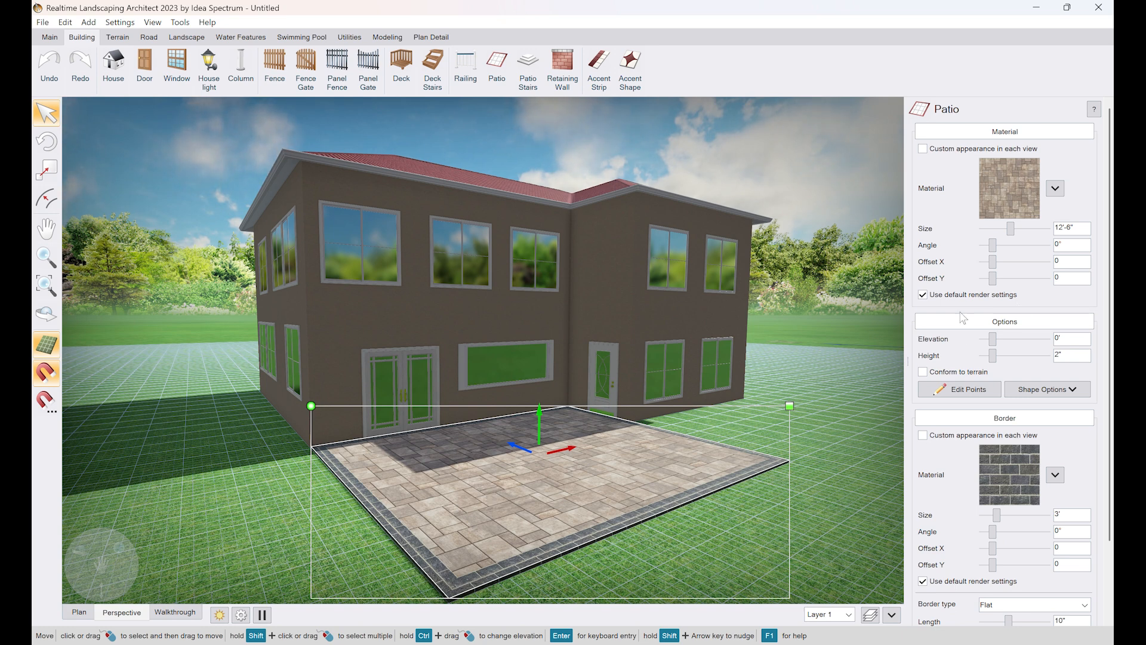
Step: Inspect the new paving up close and set the patio material's size to 10'
{"action": "scroll", "coordinate": [680, 453], "scroll_direction": "up", "scroll_amount": 4}
{"action": "middle_click_drag", "start_coordinate": [675, 454], "coordinate": [576, 125]}
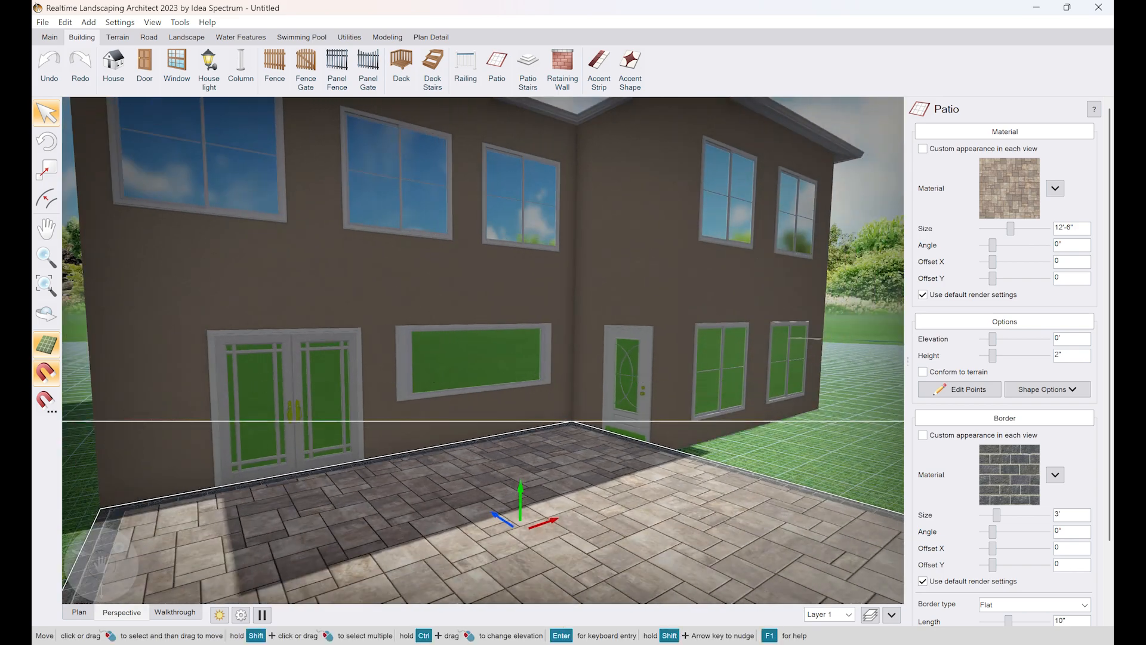
{"action": "scroll", "coordinate": [549, 489], "scroll_direction": "up", "scroll_amount": 3}
{"action": "middle_click_drag", "start_coordinate": [550, 488], "coordinate": [627, 388]}
{"action": "middle_click_drag", "start_coordinate": [684, 537], "coordinate": [675, 461]}
{"action": "middle_click_drag", "start_coordinate": [787, 525], "coordinate": [670, 333]}
{"action": "mouse_move", "coordinate": [600, 523]}
{"action": "right_mouse_down"}
{"action": "mouse_move", "coordinate": [592, 535]}
{"action": "mouse_move", "coordinate": [613, 532]}
{"action": "mouse_move", "coordinate": [600, 523]}
{"action": "right_mouse_up"}
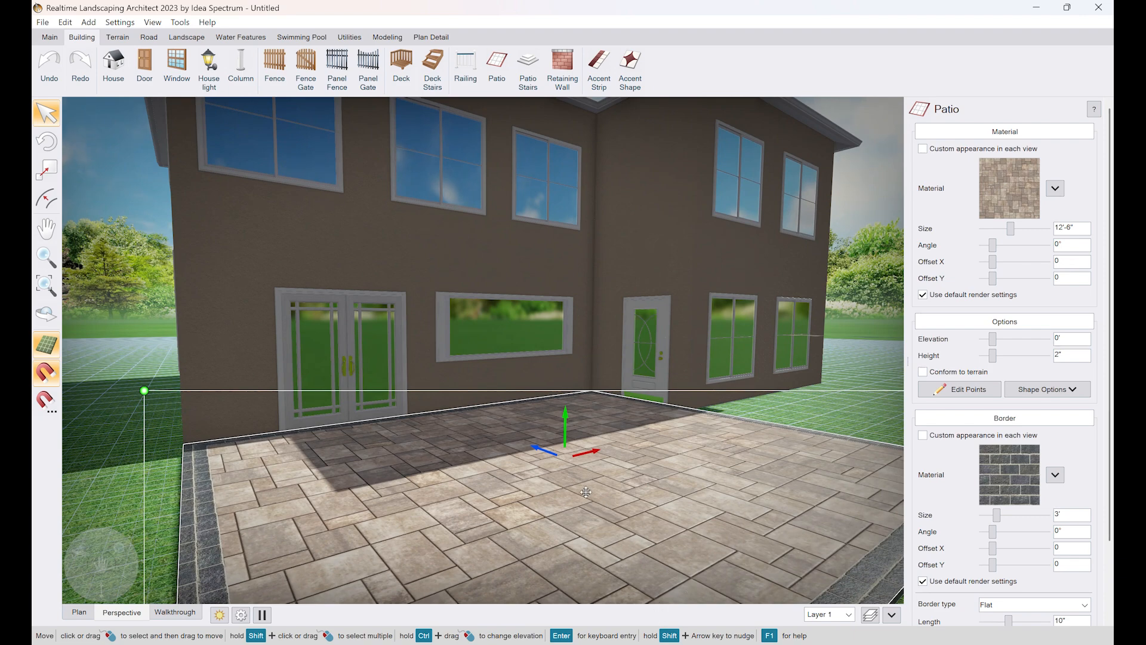
{"action": "left_click", "coordinate": [1010, 229]}
{"action": "mouse_move", "coordinate": [1010, 232]}
{"action": "left_mouse_down"}
{"action": "mouse_move", "coordinate": [1000, 230]}
{"action": "mouse_move", "coordinate": [1022, 232]}
{"action": "mouse_move", "coordinate": [1008, 230]}
{"action": "left_mouse_up"}
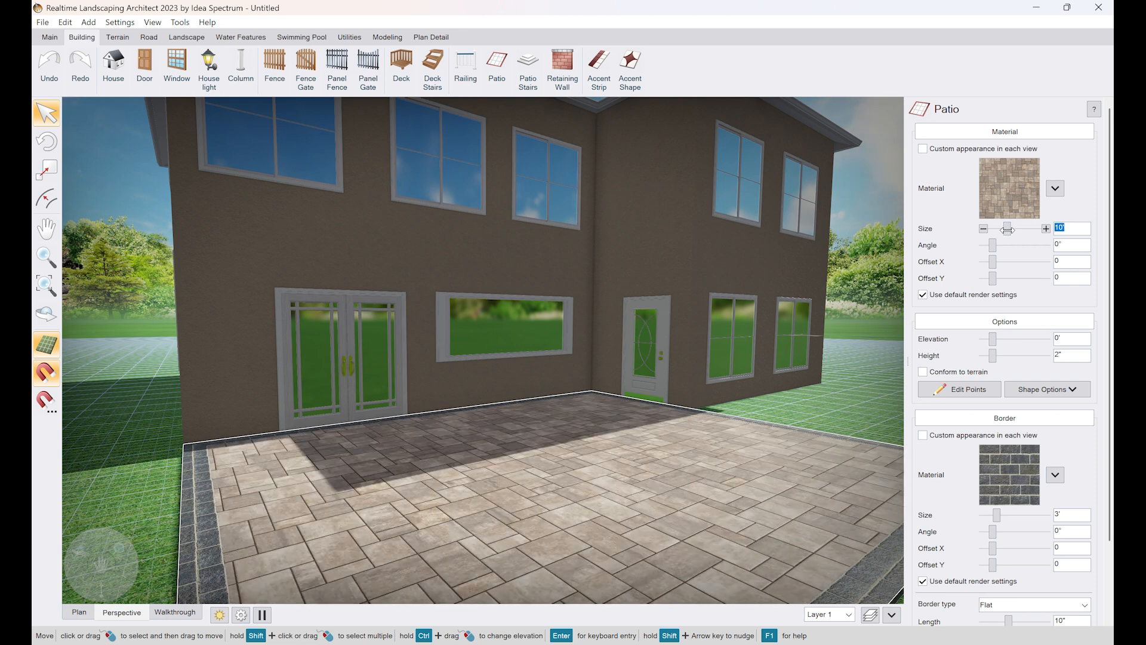
Step: Try the paving pattern at a 45° angle and return the angle to 0°
{"action": "left_click_drag", "start_coordinate": [1008, 231], "coordinate": [997, 246]}
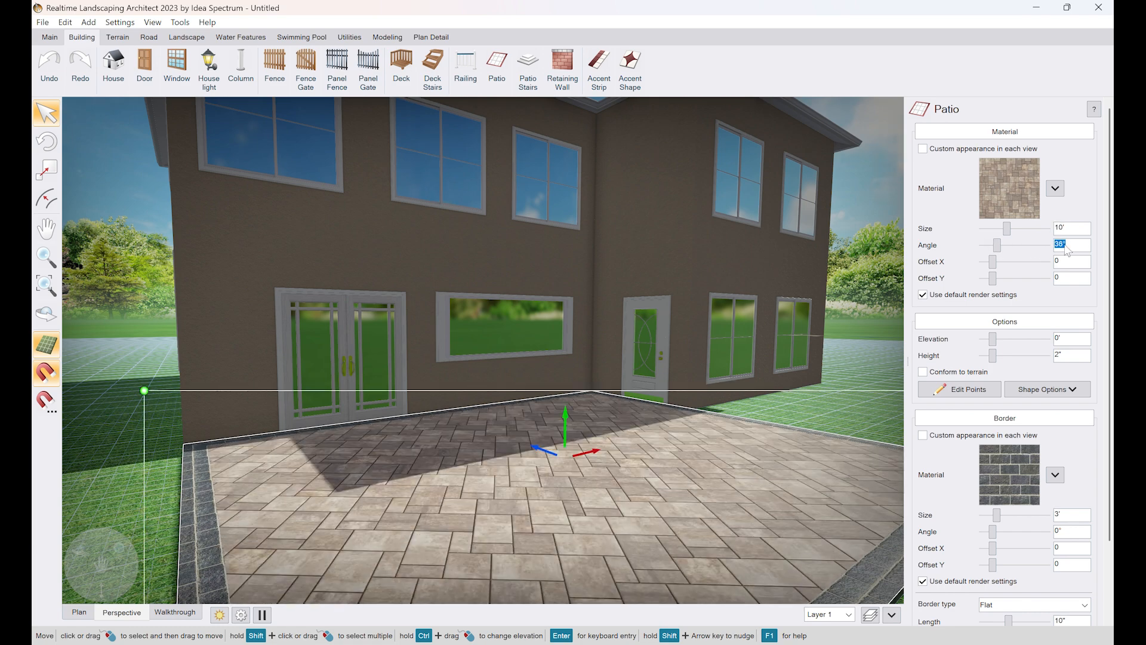
{"action": "key", "text": "Tab"}
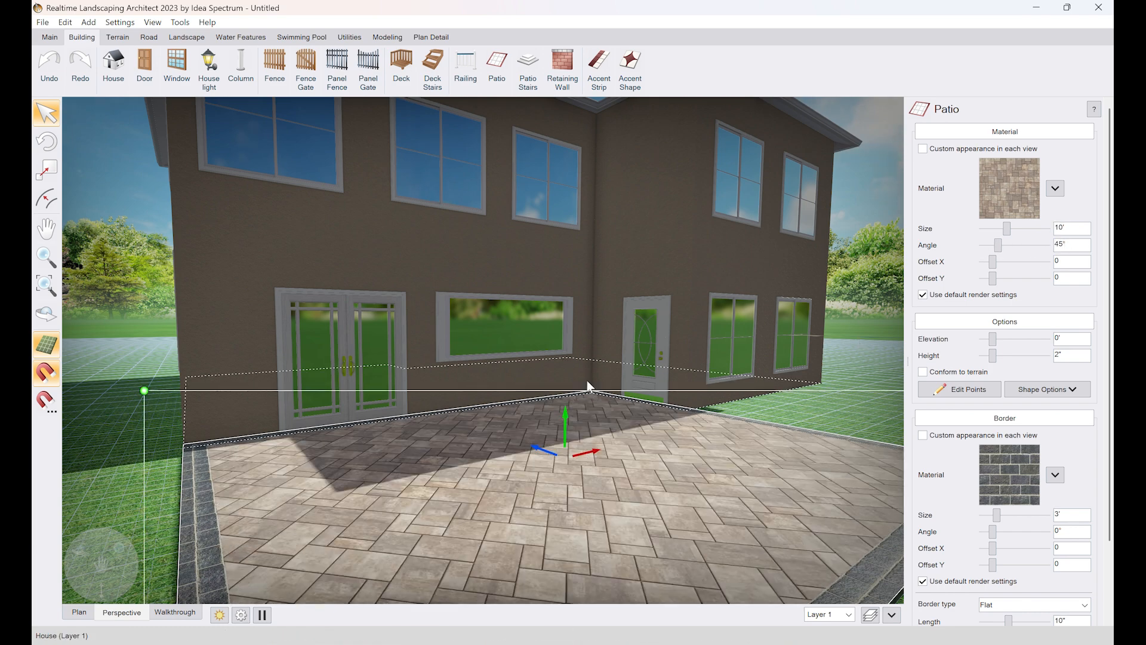
{"action": "left_click", "coordinate": [1073, 244]}
{"action": "type", "text": "0"}
{"action": "key", "text": "Tab"}
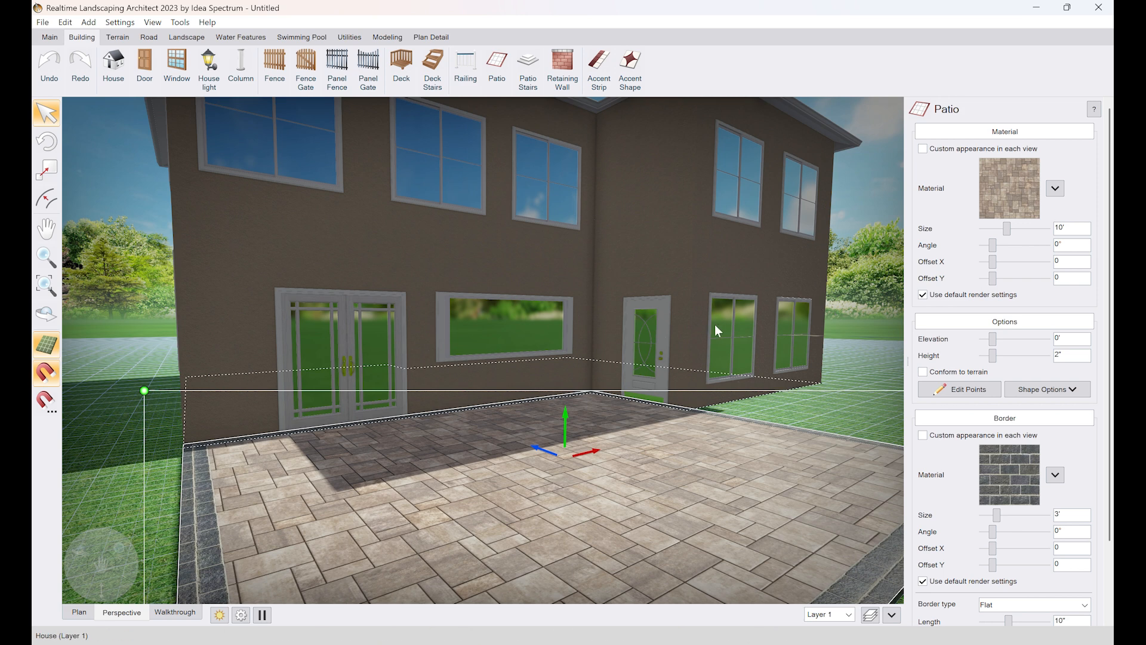
Step: Try out a different patio elevation and return it to 0'
{"action": "scroll", "coordinate": [546, 322], "scroll_direction": "down", "scroll_amount": 5}
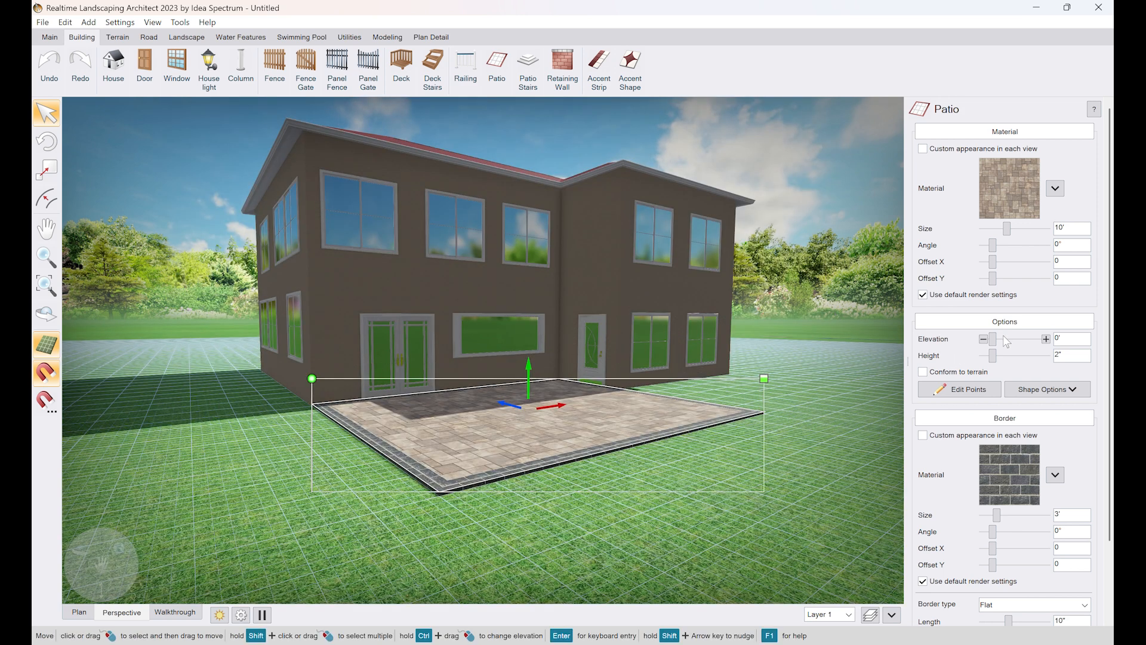
{"action": "left_click_drag", "start_coordinate": [992, 339], "coordinate": [1002, 342]}
{"action": "right_click_drag", "start_coordinate": [726, 364], "coordinate": [726, 362]}
{"action": "left_click_drag", "start_coordinate": [1001, 340], "coordinate": [846, 373]}
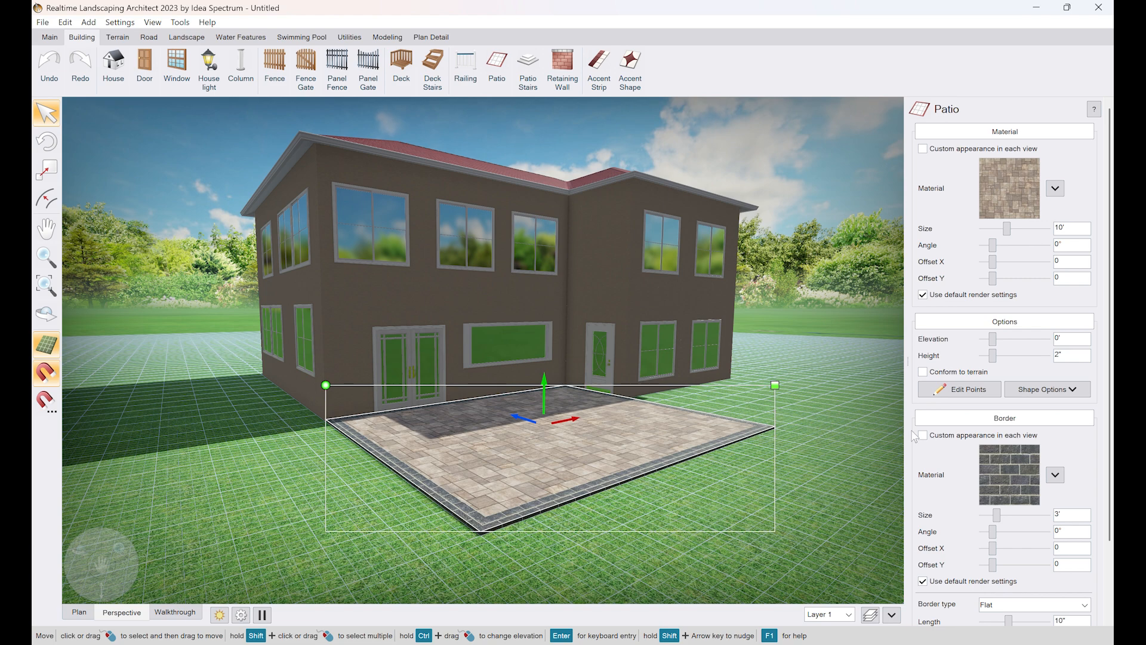
Step: Open the material choices for the patio border at the Unilock Michigan pavers
{"action": "scroll", "coordinate": [998, 441], "scroll_direction": "down", "scroll_amount": 3}
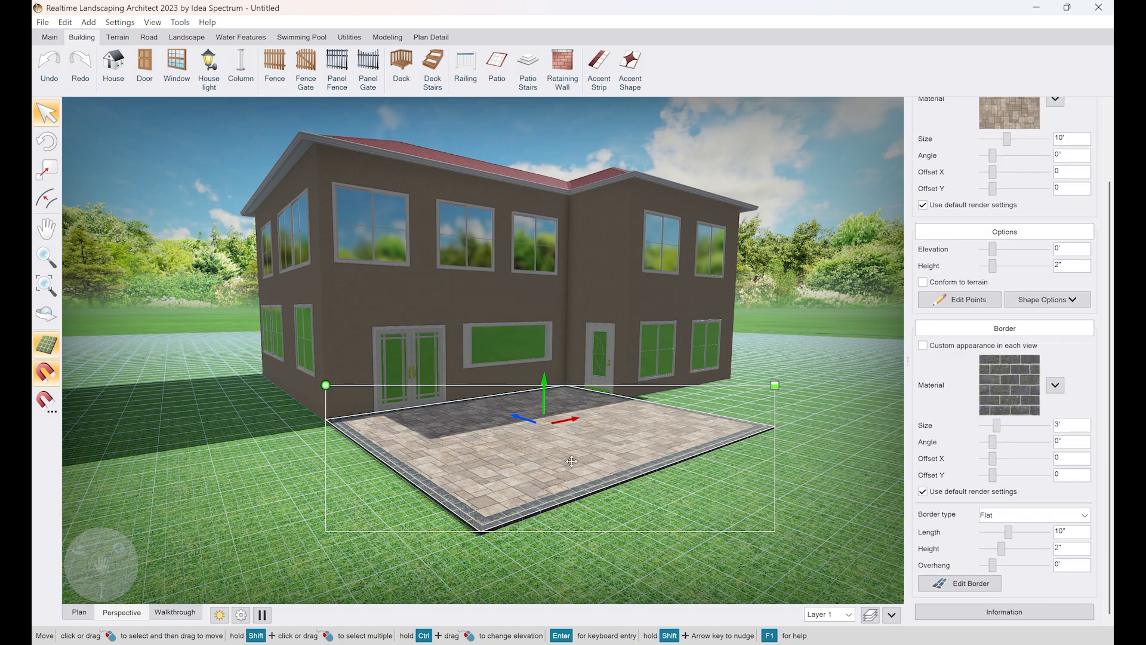
{"action": "scroll", "coordinate": [569, 457], "scroll_direction": "up", "scroll_amount": 5}
{"action": "scroll", "coordinate": [574, 456], "scroll_direction": "down", "scroll_amount": 5}
{"action": "middle_click_drag", "start_coordinate": [587, 455], "coordinate": [485, 445]}
{"action": "left_click", "coordinate": [1019, 393]}
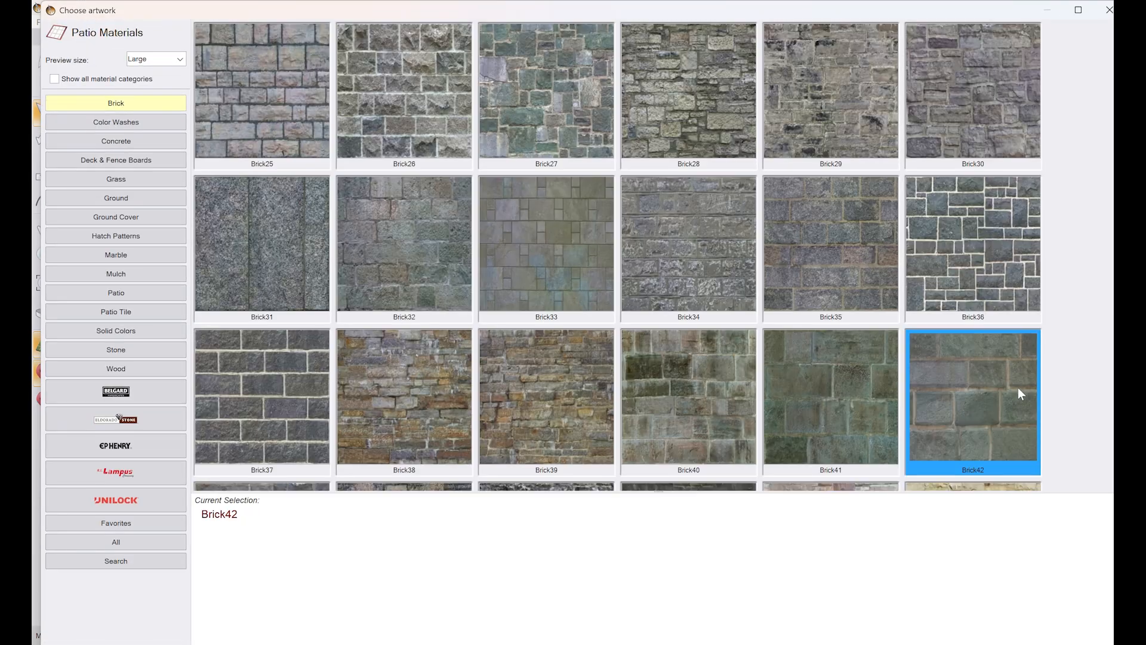
{"action": "left_click", "coordinate": [133, 500]}
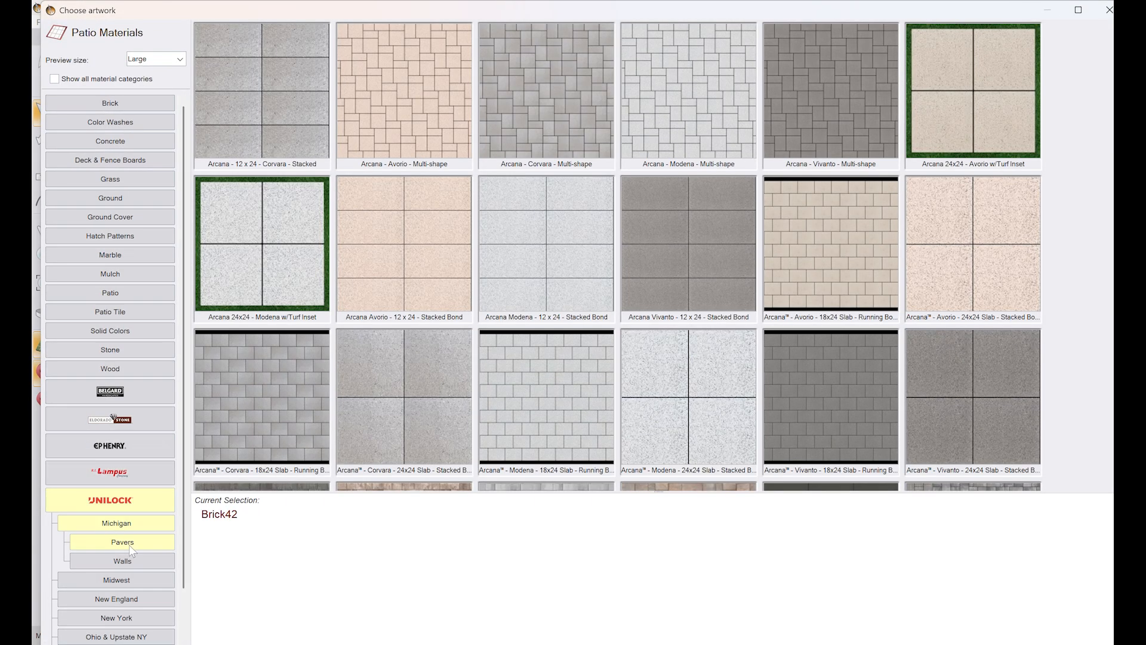
Step: Apply Hollandstone - Sandstone - Soldier as the patio border material and inspect the border up close
{"action": "scroll", "coordinate": [708, 181], "scroll_direction": "down", "scroll_amount": 2}
{"action": "scroll", "coordinate": [707, 180], "scroll_direction": "down", "scroll_amount": 8}
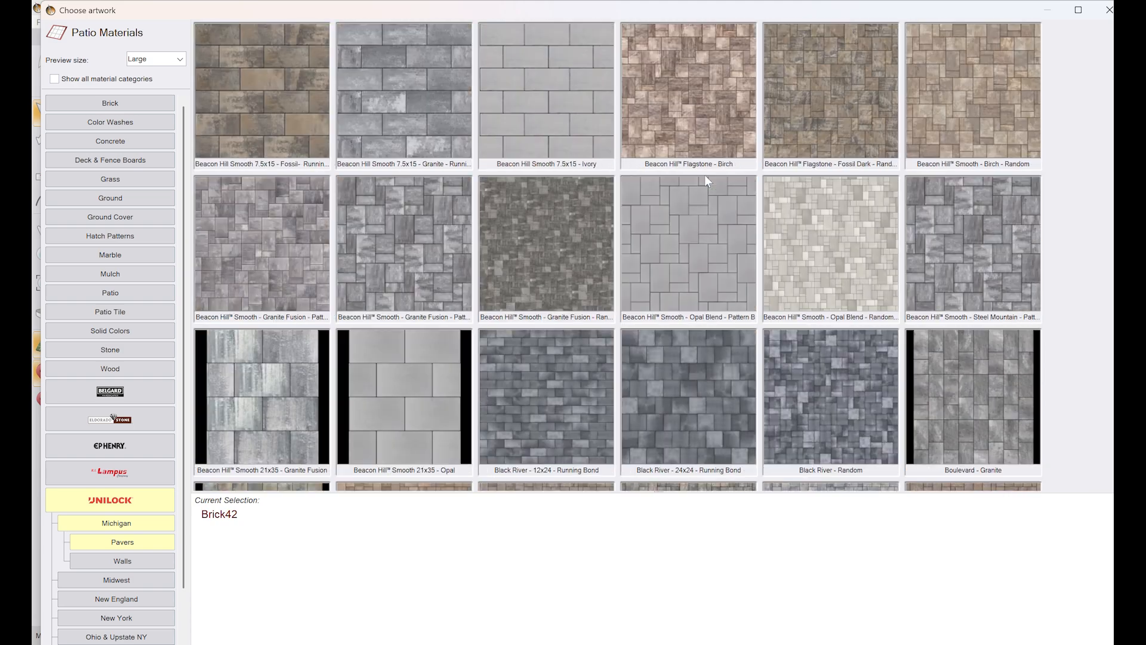
{"action": "scroll", "coordinate": [707, 177], "scroll_direction": "down", "scroll_amount": 8}
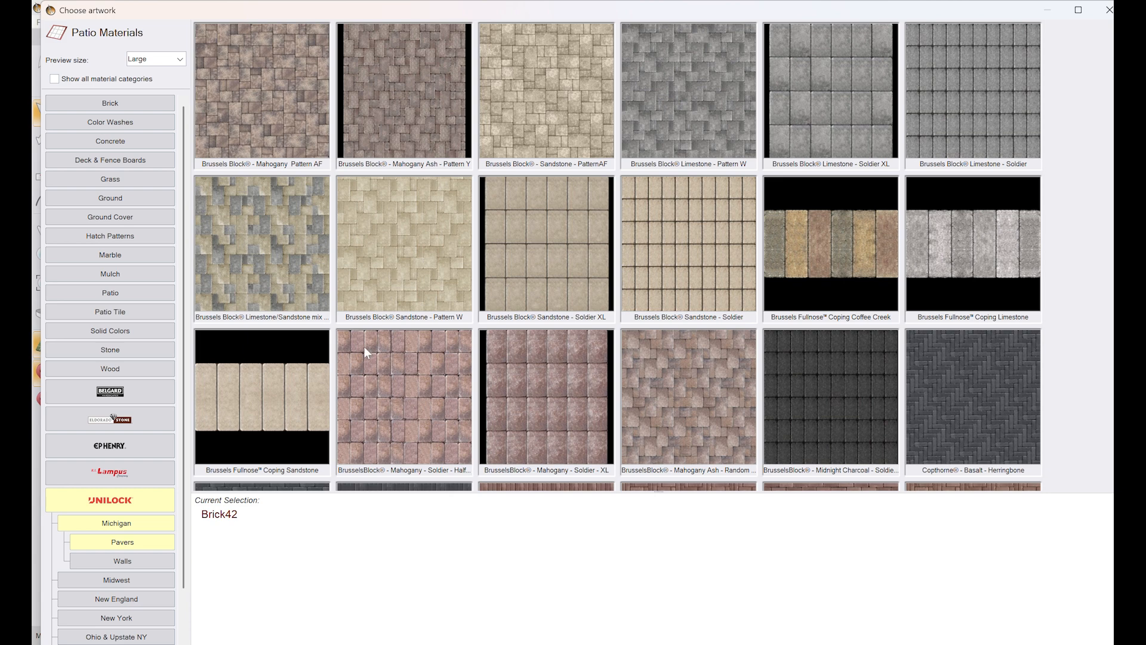
{"action": "scroll", "coordinate": [268, 392], "scroll_direction": "down", "scroll_amount": 10}
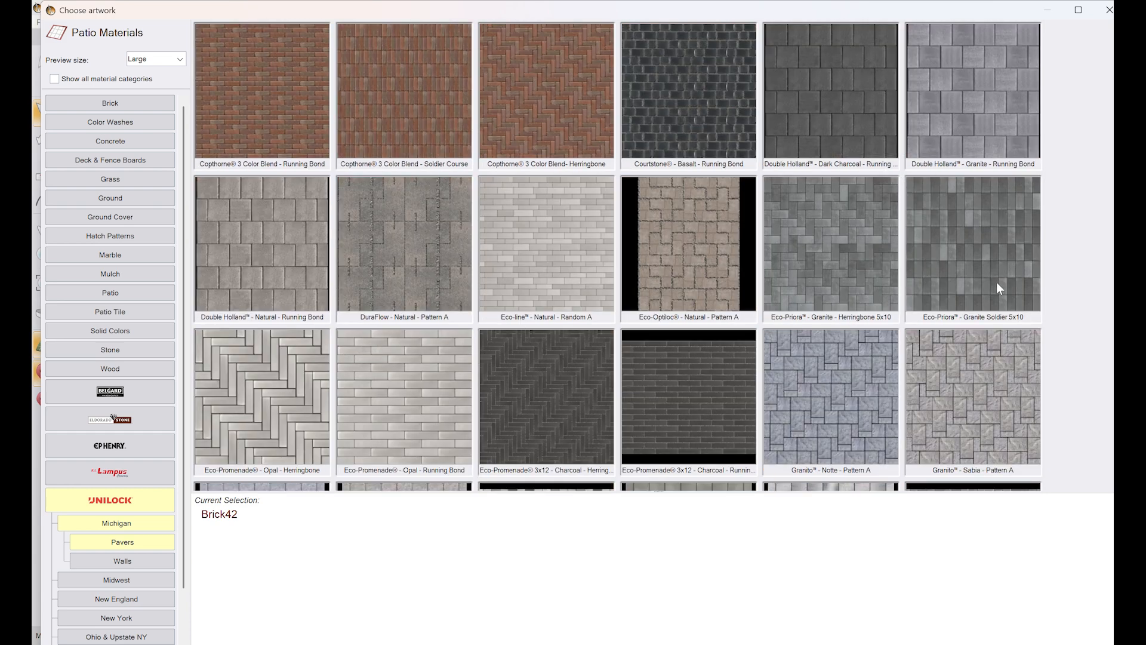
{"action": "scroll", "coordinate": [993, 263], "scroll_direction": "down", "scroll_amount": 10}
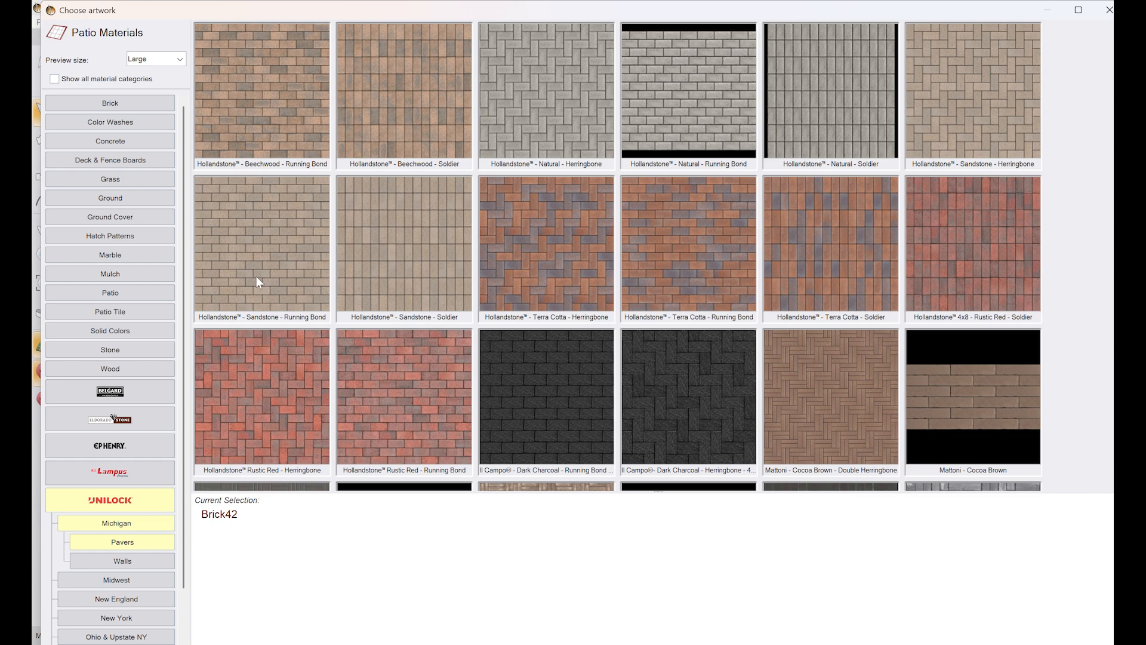
{"action": "double_click", "coordinate": [406, 247]}
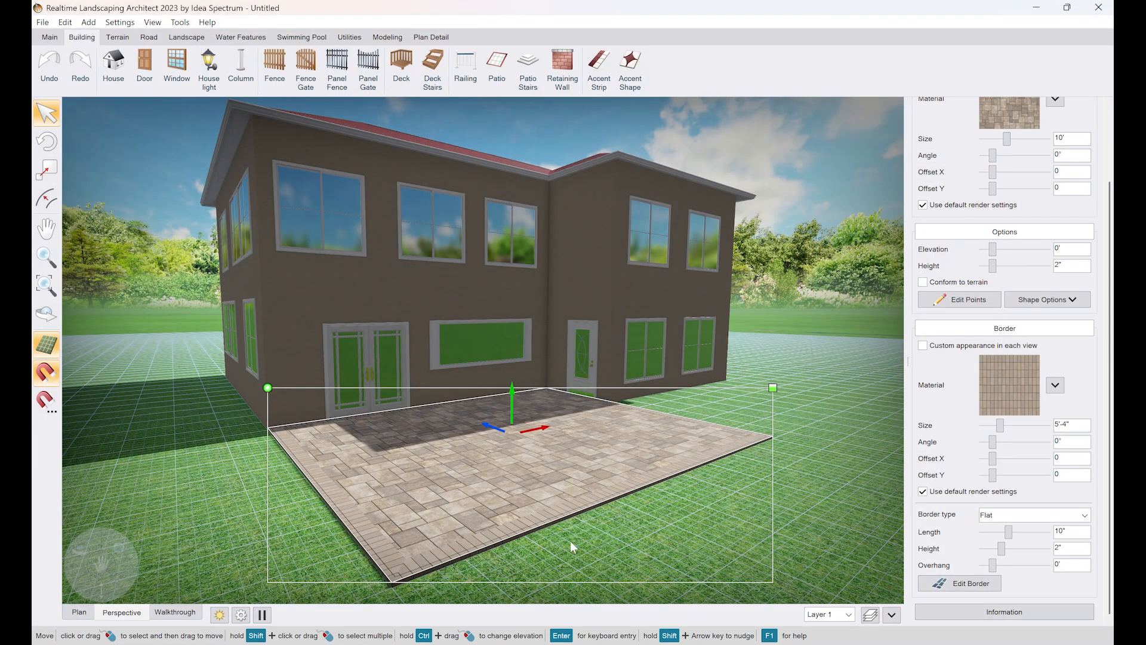
{"action": "scroll", "coordinate": [614, 517], "scroll_direction": "up", "scroll_amount": 3}
{"action": "middle_click_drag", "start_coordinate": [399, 560], "coordinate": [681, 353]}
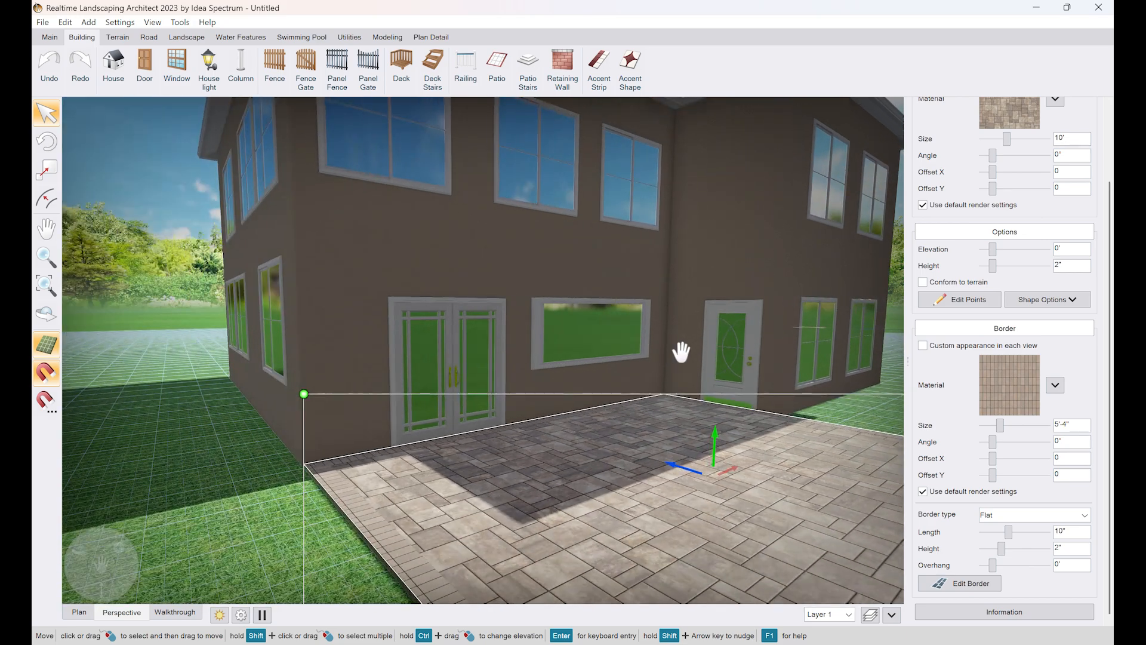
Step: Examine the patio border up close along the edge that starts at the house corner
{"action": "middle_click_drag", "start_coordinate": [459, 545], "coordinate": [468, 376]}
{"action": "scroll", "coordinate": [384, 486], "scroll_direction": "up", "scroll_amount": 3}
{"action": "middle_click_drag", "start_coordinate": [404, 539], "coordinate": [620, 341]}
{"action": "scroll", "coordinate": [477, 580], "scroll_direction": "up", "scroll_amount": 2}
{"action": "scroll", "coordinate": [477, 580], "scroll_direction": "up", "scroll_amount": 2}
{"action": "middle_click_drag", "start_coordinate": [478, 579], "coordinate": [699, 177]}
{"action": "right_click_drag", "start_coordinate": [846, 529], "coordinate": [830, 525]}
{"action": "scroll", "coordinate": [814, 512], "scroll_direction": "down", "scroll_amount": 2}
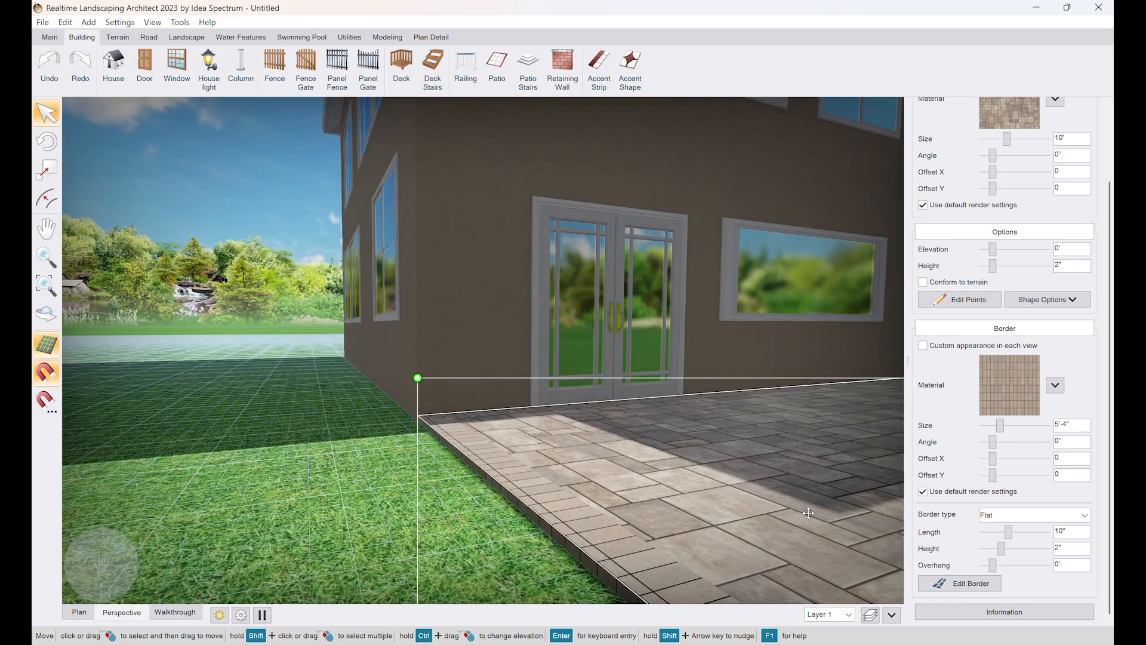
{"action": "middle_click_drag", "start_coordinate": [776, 516], "coordinate": [701, 500]}
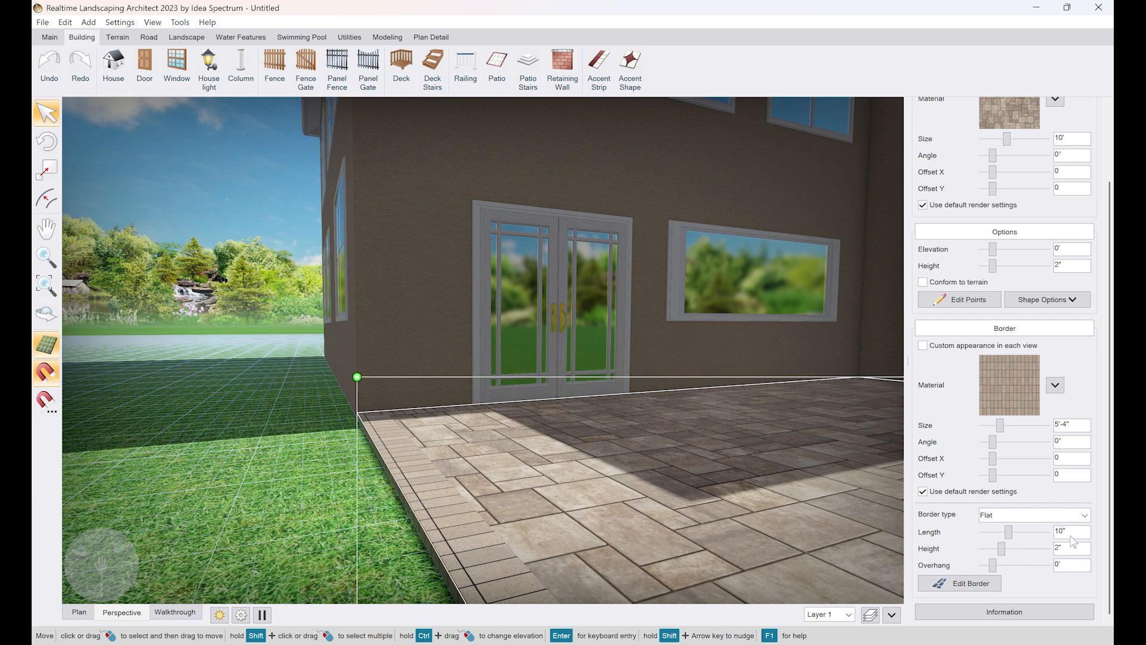
Step: Shorten the patio border's length to 8" and review the narrower border against the paving
{"action": "left_click", "coordinate": [983, 532]}
{"action": "left_click", "coordinate": [984, 532]}
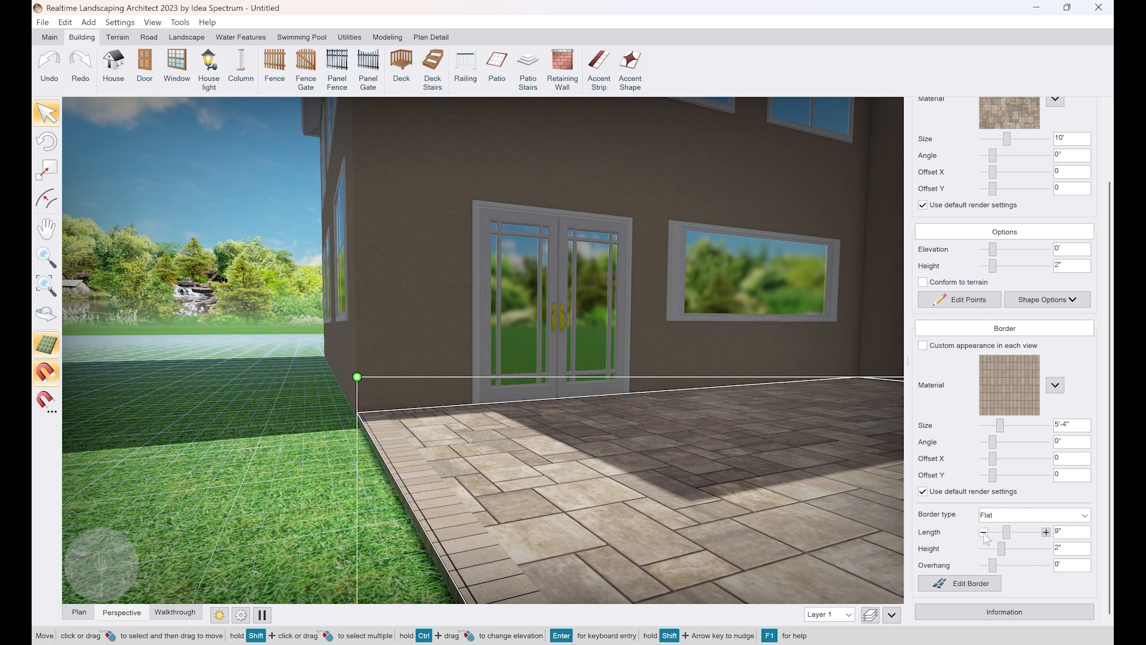
{"action": "left_click", "coordinate": [316, 502]}
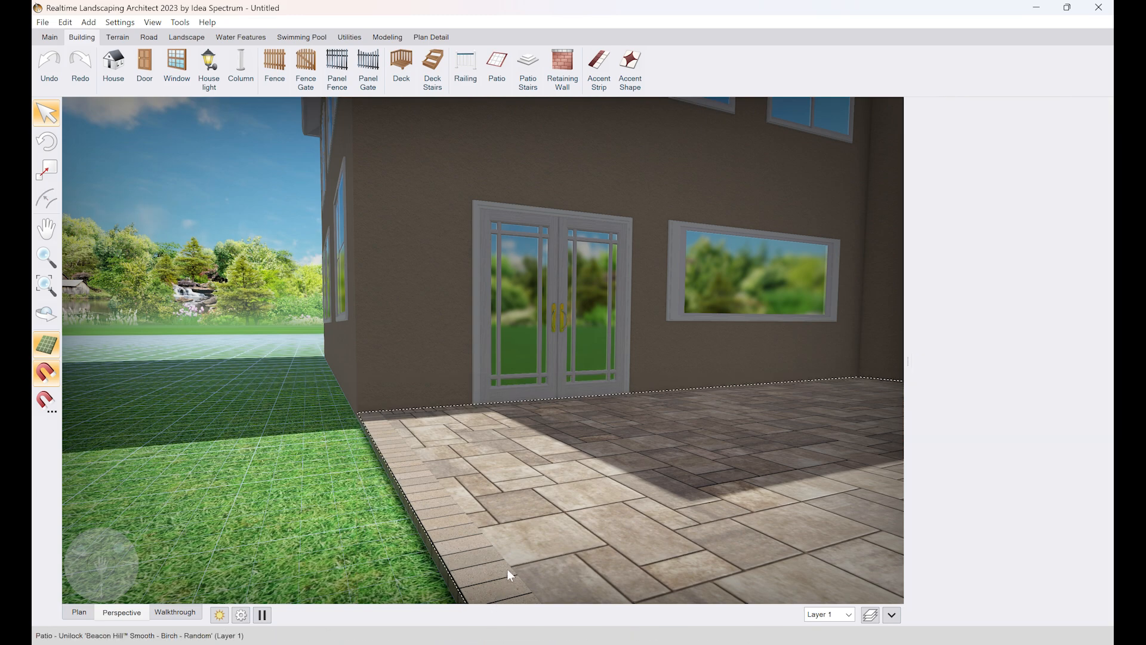
{"action": "scroll", "coordinate": [523, 539], "scroll_direction": "down", "scroll_amount": 3}
{"action": "middle_click_drag", "start_coordinate": [684, 482], "coordinate": [329, 521]}
{"action": "scroll", "coordinate": [669, 484], "scroll_direction": "down", "scroll_amount": 2}
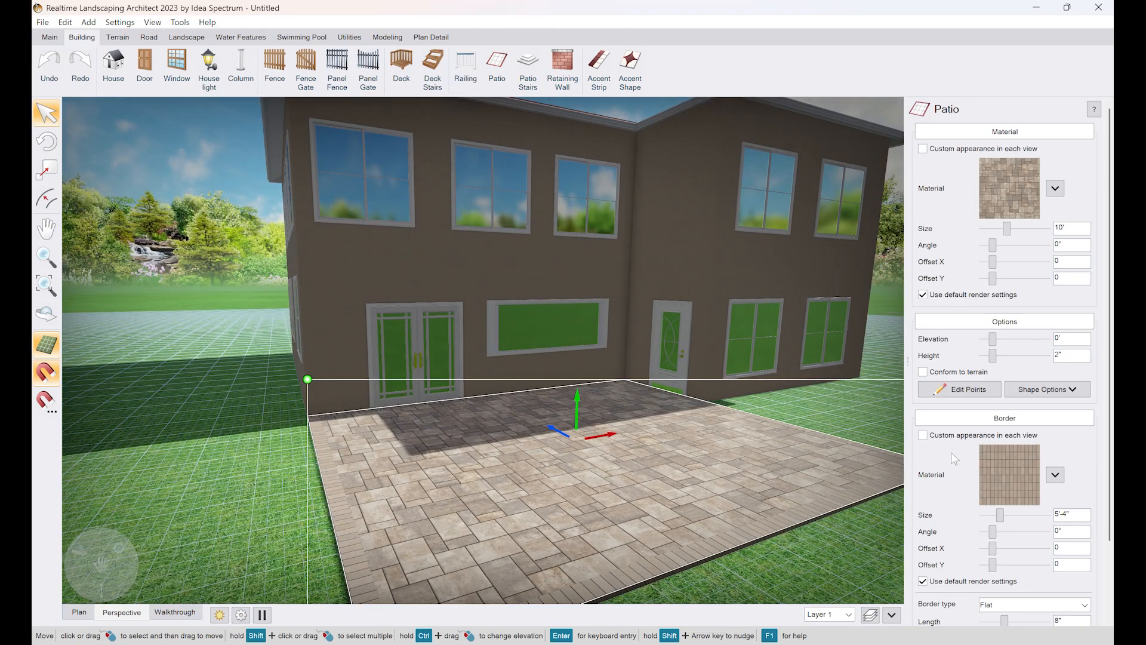
Step: Browse the Unilock Michigan pavers for an alternative patio border material
{"action": "left_click", "coordinate": [1013, 473]}
{"action": "scroll", "coordinate": [505, 358], "scroll_direction": "down", "scroll_amount": 5}
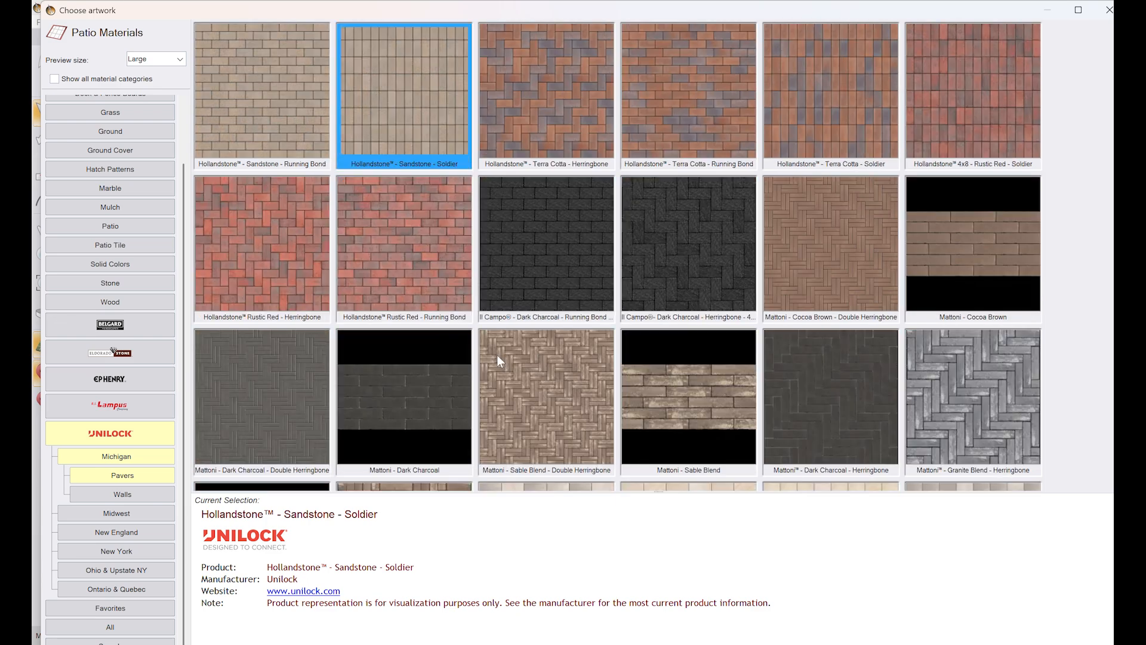
{"action": "scroll", "coordinate": [582, 351], "scroll_direction": "down", "scroll_amount": 6}
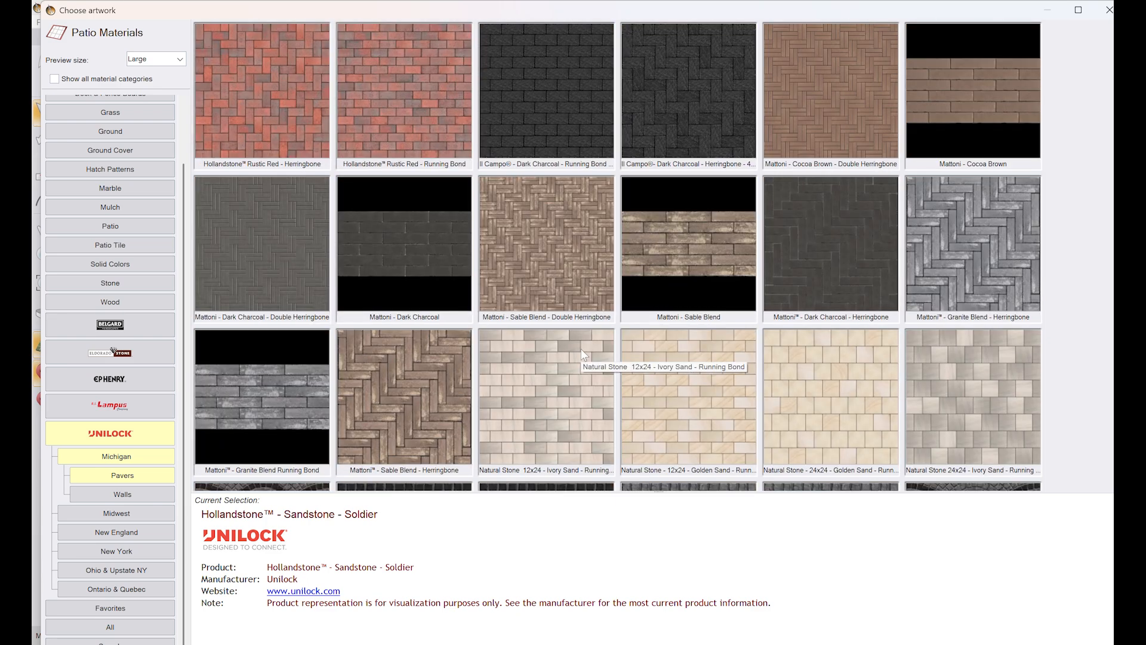
{"action": "scroll", "coordinate": [584, 353], "scroll_direction": "down", "scroll_amount": 6}
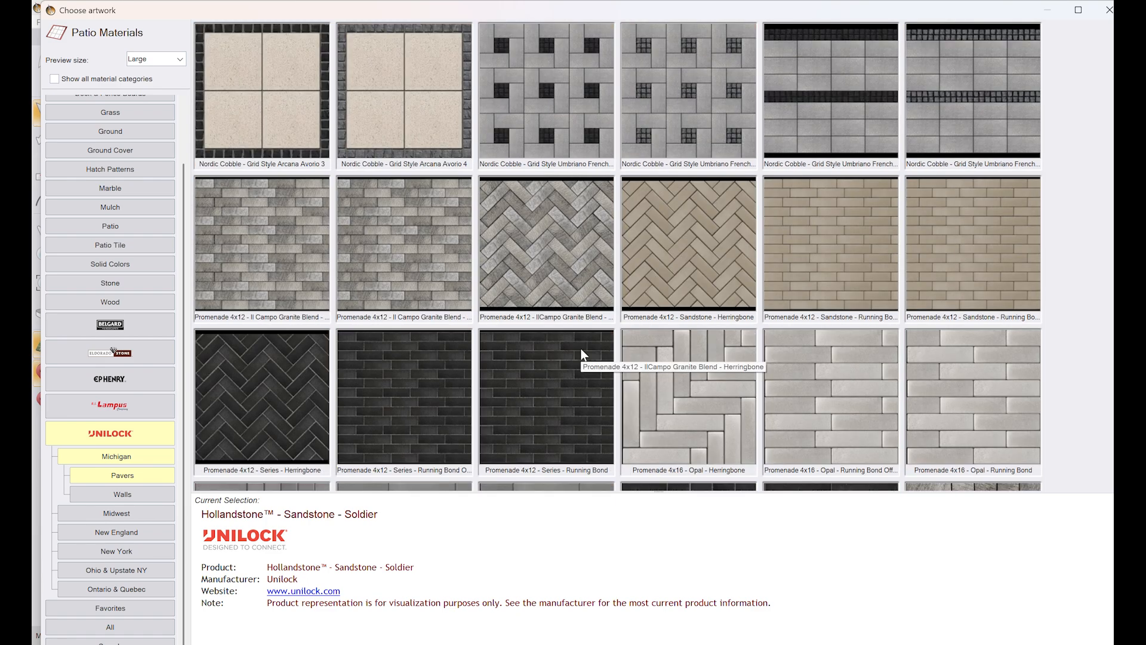
{"action": "scroll", "coordinate": [582, 352], "scroll_direction": "down", "scroll_amount": 10}
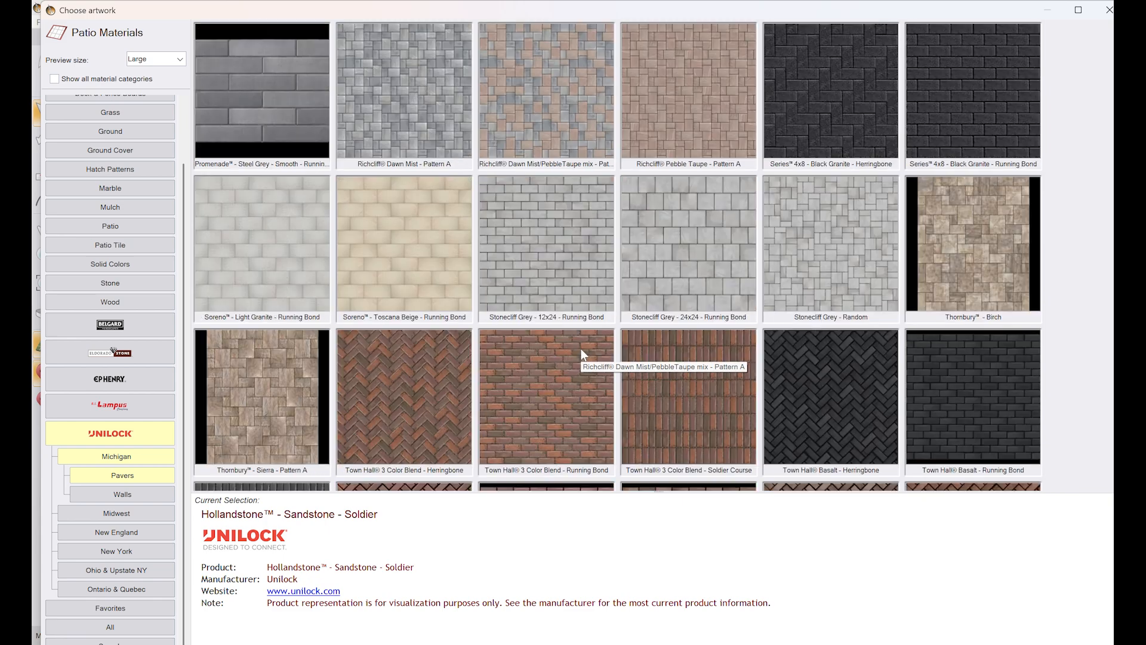
{"action": "scroll", "coordinate": [580, 348], "scroll_direction": "down", "scroll_amount": 4}
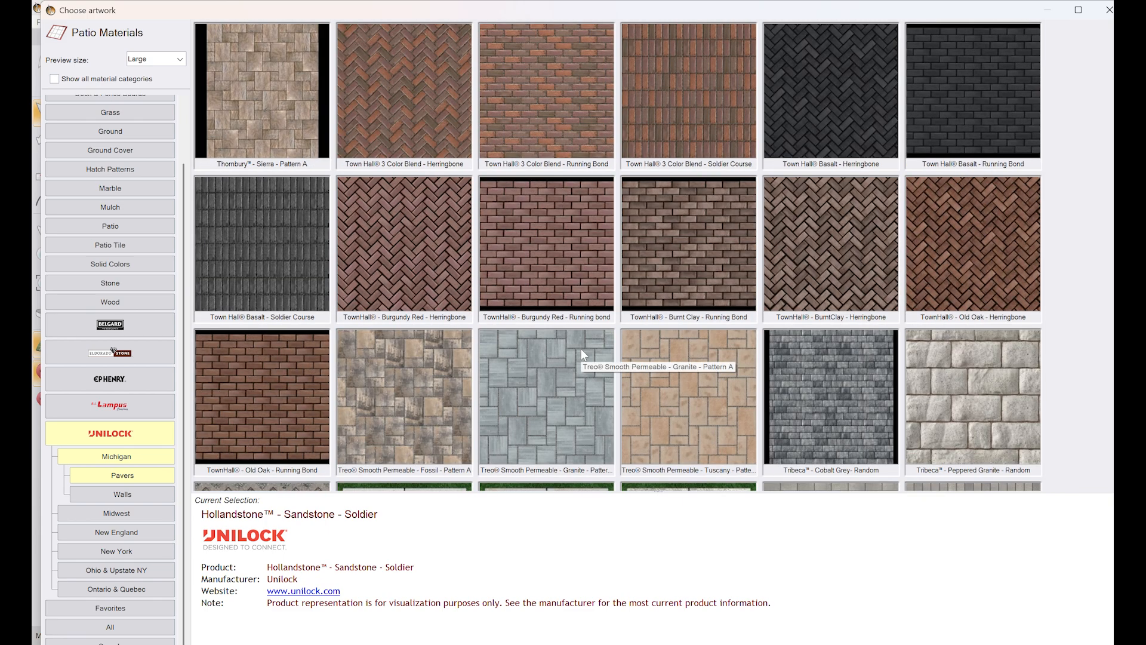
{"action": "scroll", "coordinate": [581, 350], "scroll_direction": "down", "scroll_amount": 4}
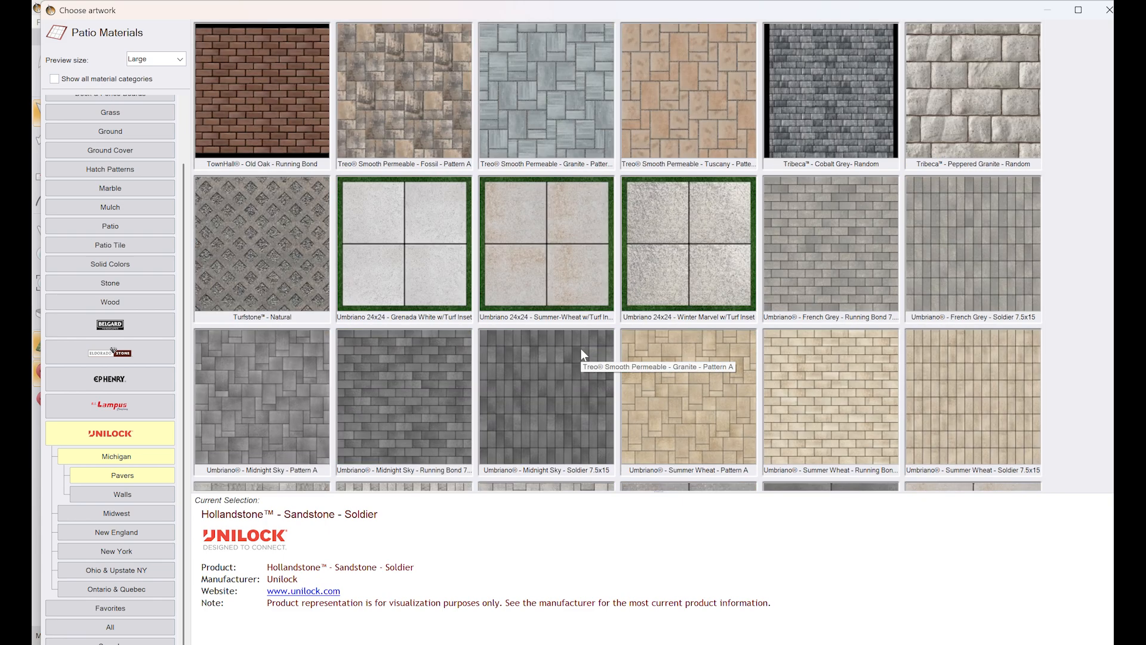
{"action": "scroll", "coordinate": [581, 350], "scroll_direction": "down", "scroll_amount": 2}
{"action": "scroll", "coordinate": [582, 349], "scroll_direction": "down", "scroll_amount": 8}
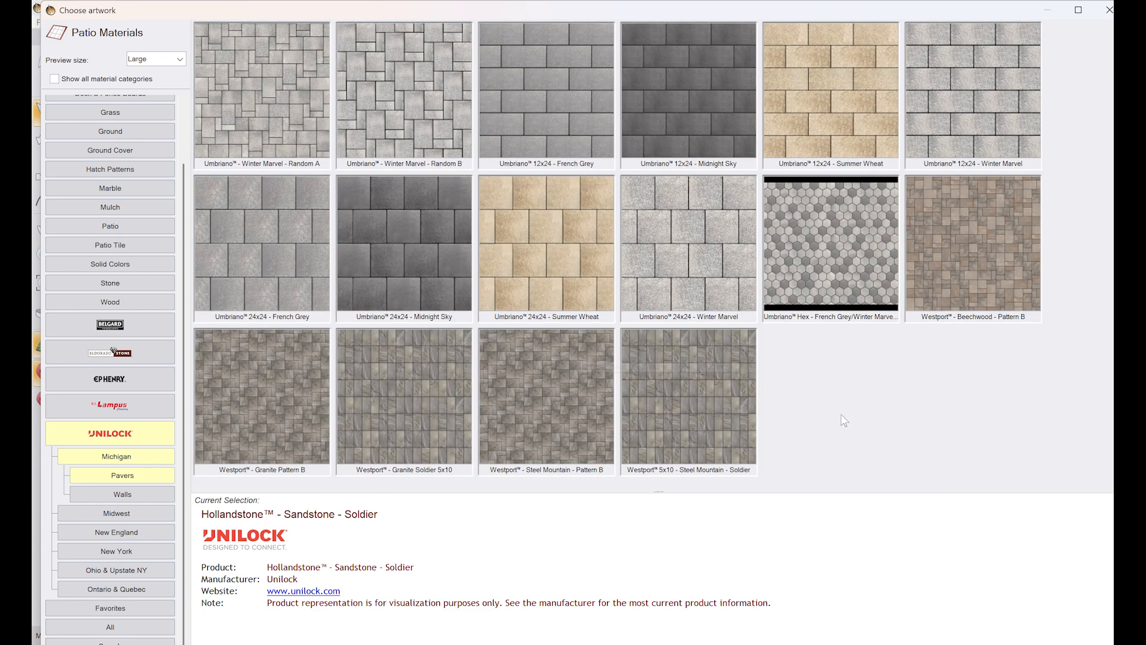
{"action": "scroll", "coordinate": [841, 413], "scroll_direction": "up", "scroll_amount": 8}
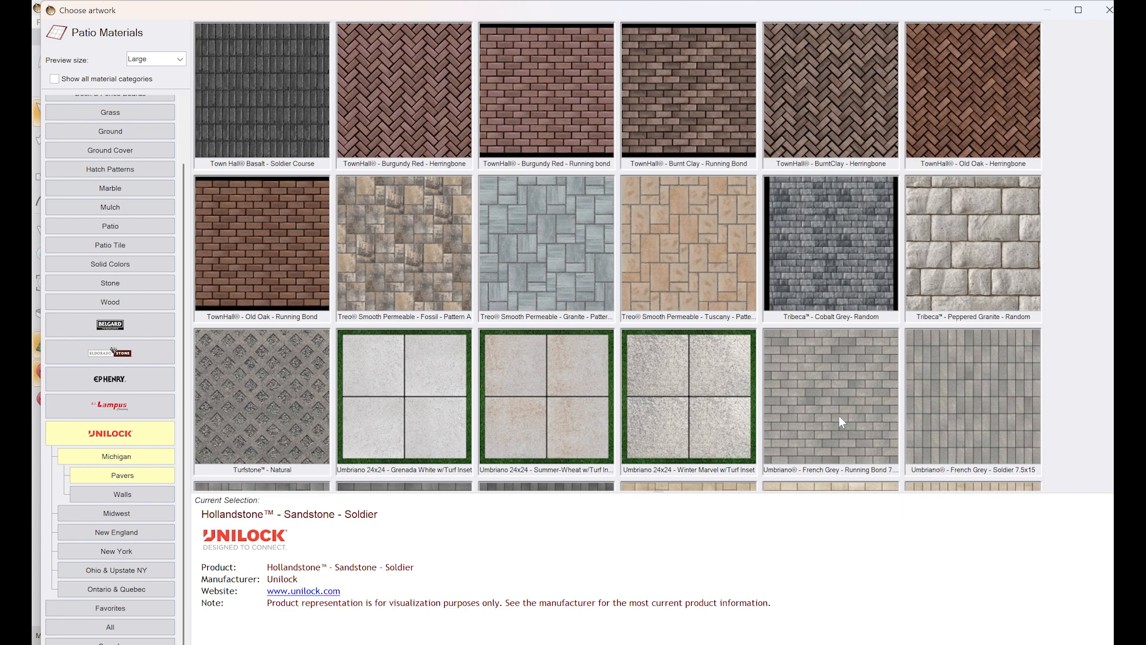
{"action": "scroll", "coordinate": [278, 269], "scroll_direction": "up", "scroll_amount": 2}
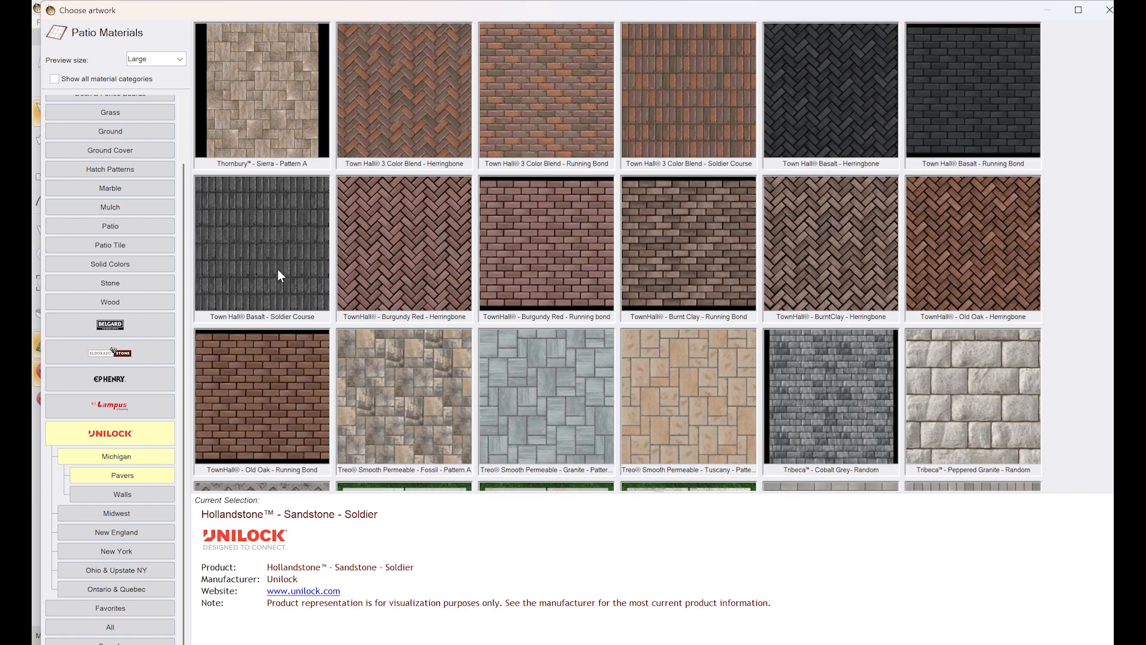
{"action": "scroll", "coordinate": [277, 269], "scroll_direction": "up", "scroll_amount": 10}
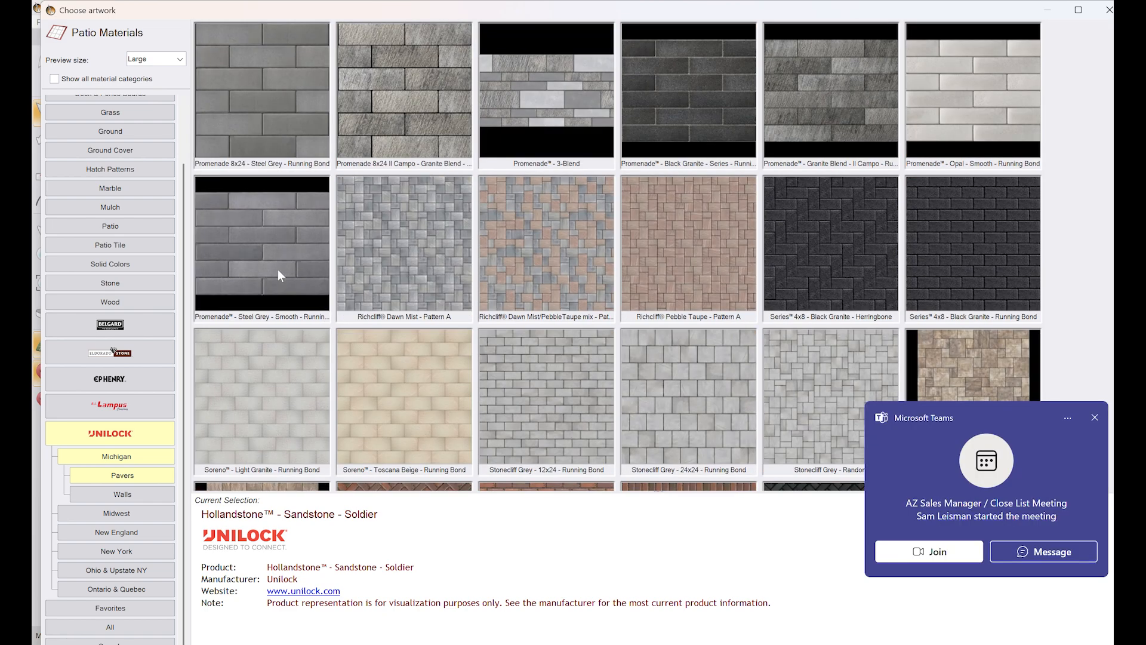
{"action": "scroll", "coordinate": [281, 267], "scroll_direction": "up", "scroll_amount": 12}
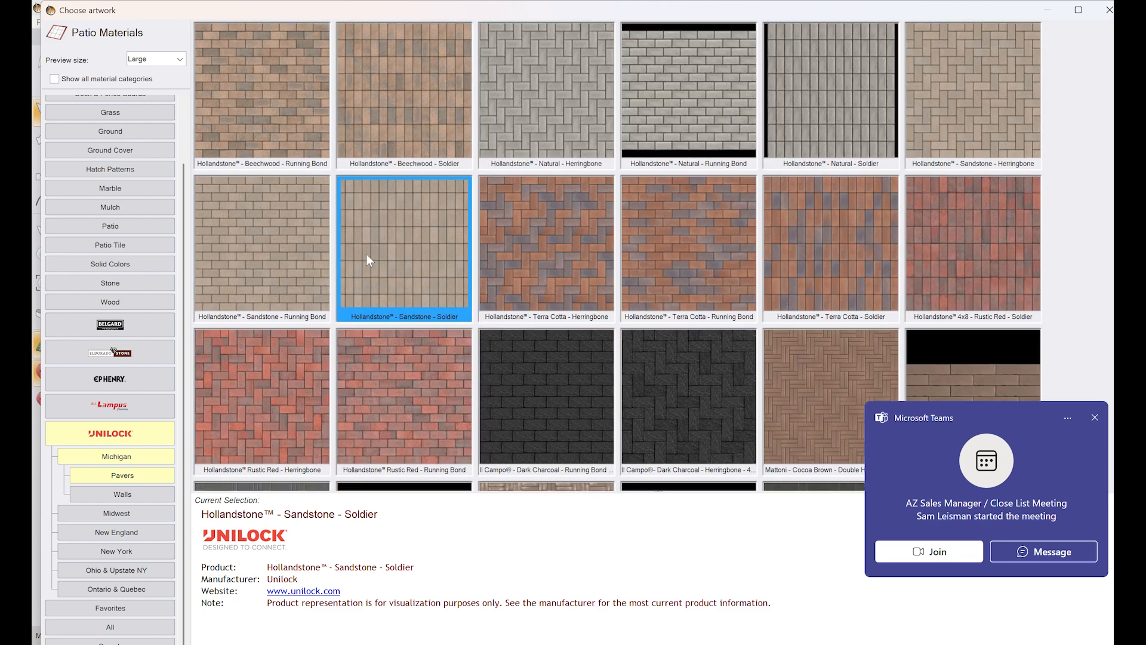
{"action": "scroll", "coordinate": [366, 261], "scroll_direction": "up", "scroll_amount": 1}
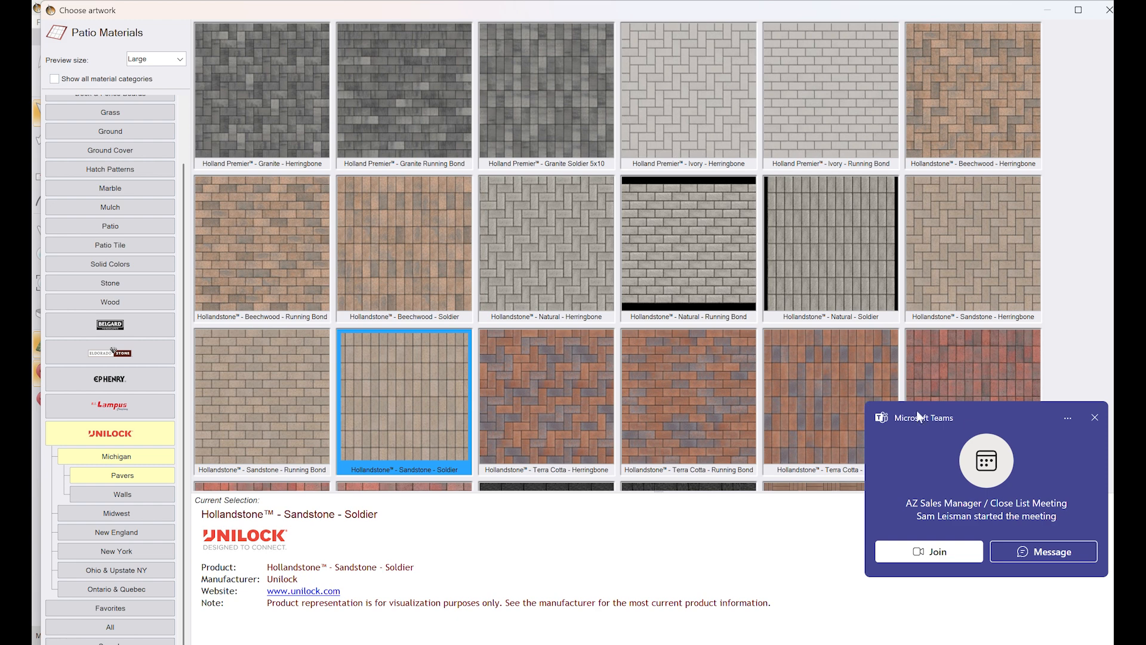
Step: Try Hollandstone - Terra Cotta - Soldier as the patio border material and return it to Hollandstone - Sandstone - Soldier
{"action": "left_click", "coordinate": [1094, 417]}
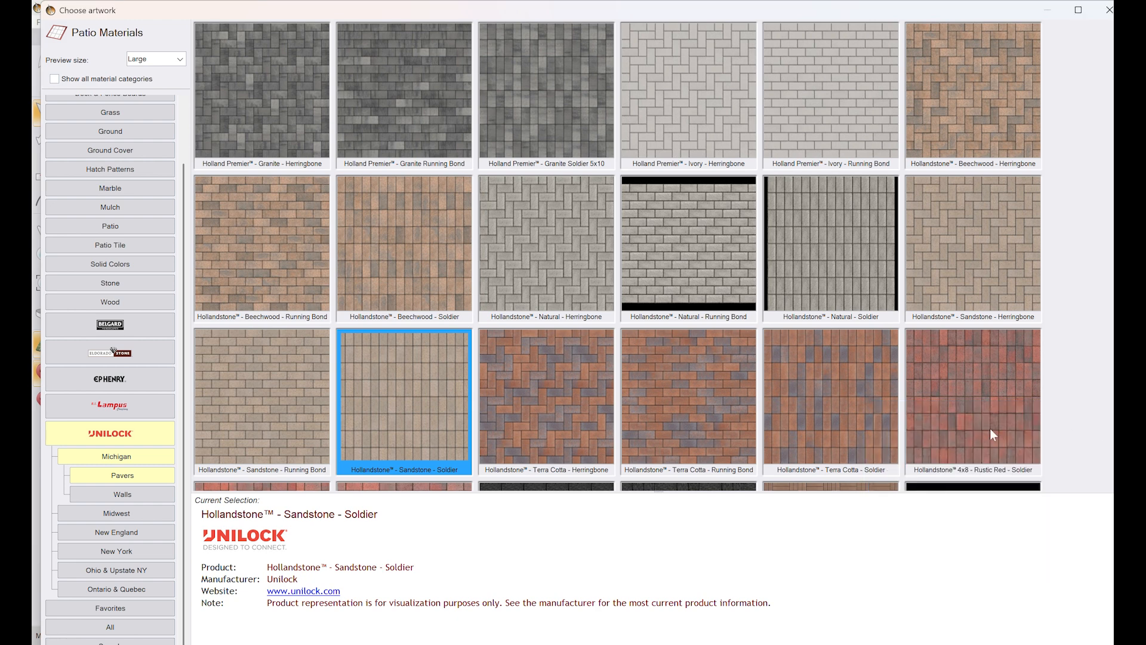
{"action": "double_click", "coordinate": [832, 393]}
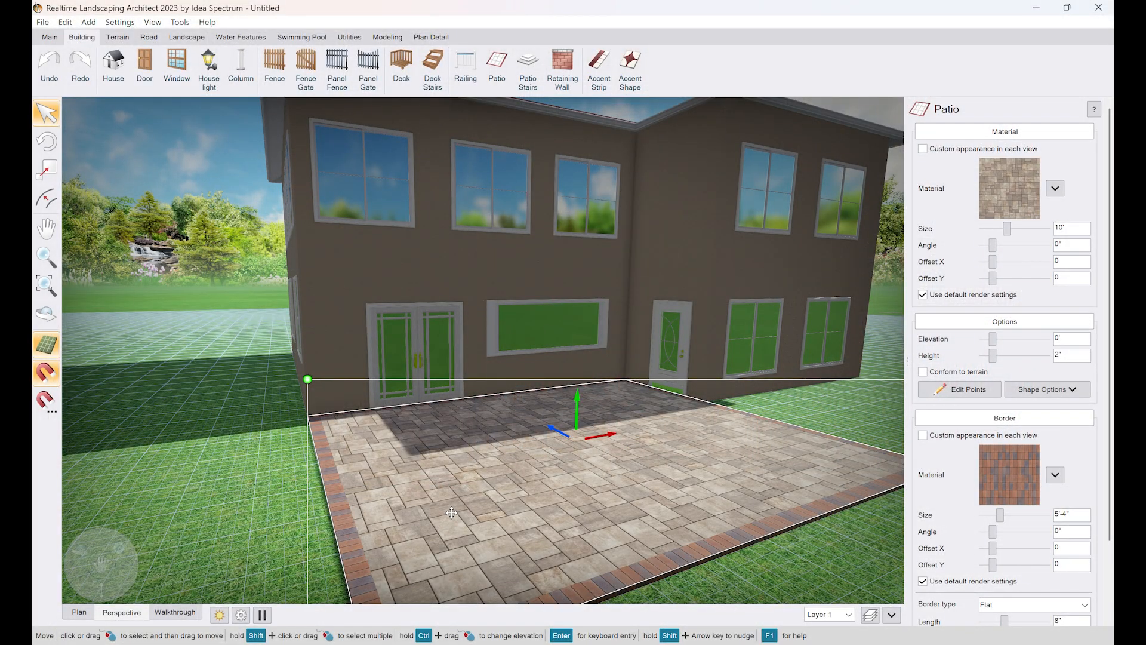
{"action": "scroll", "coordinate": [451, 512], "scroll_direction": "down", "scroll_amount": 5}
{"action": "mouse_move", "coordinate": [459, 484]}
{"action": "right_mouse_down"}
{"action": "mouse_move", "coordinate": [504, 500]}
{"action": "mouse_move", "coordinate": [477, 480]}
{"action": "mouse_move", "coordinate": [463, 486]}
{"action": "right_mouse_up"}
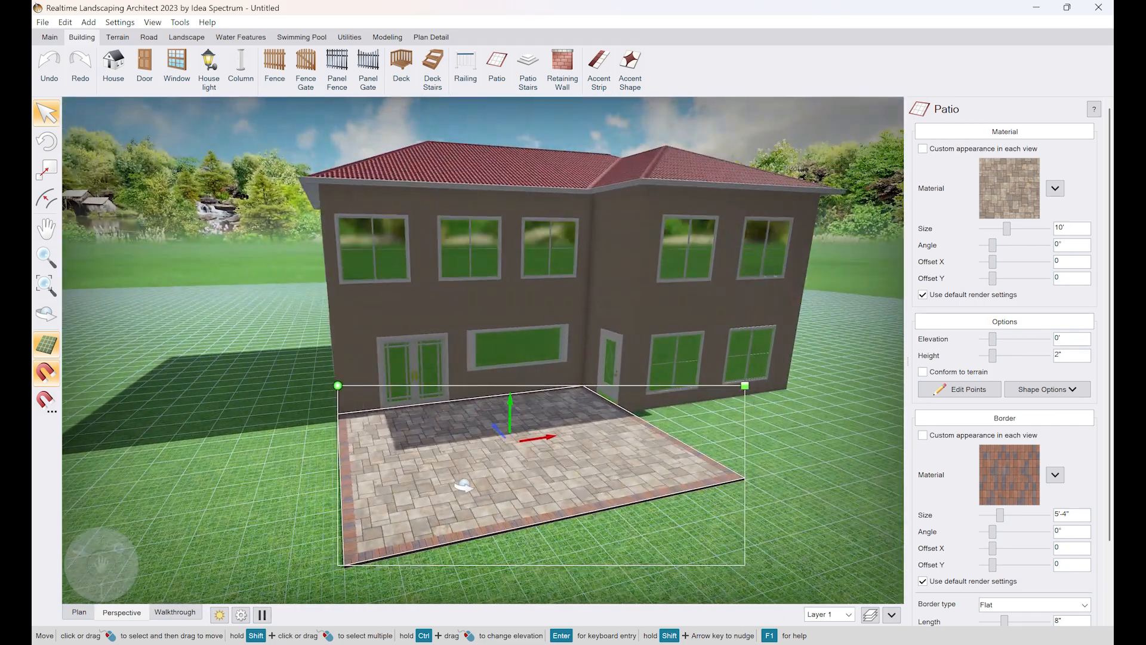
{"action": "left_click", "coordinate": [1013, 476]}
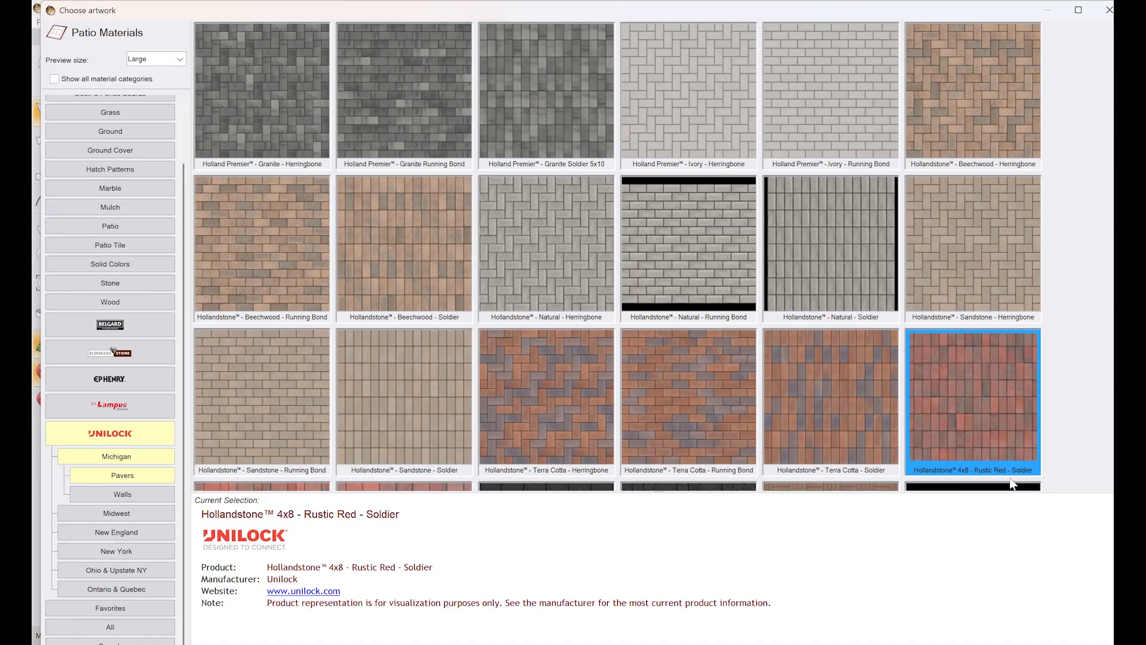
{"action": "double_click", "coordinate": [442, 406]}
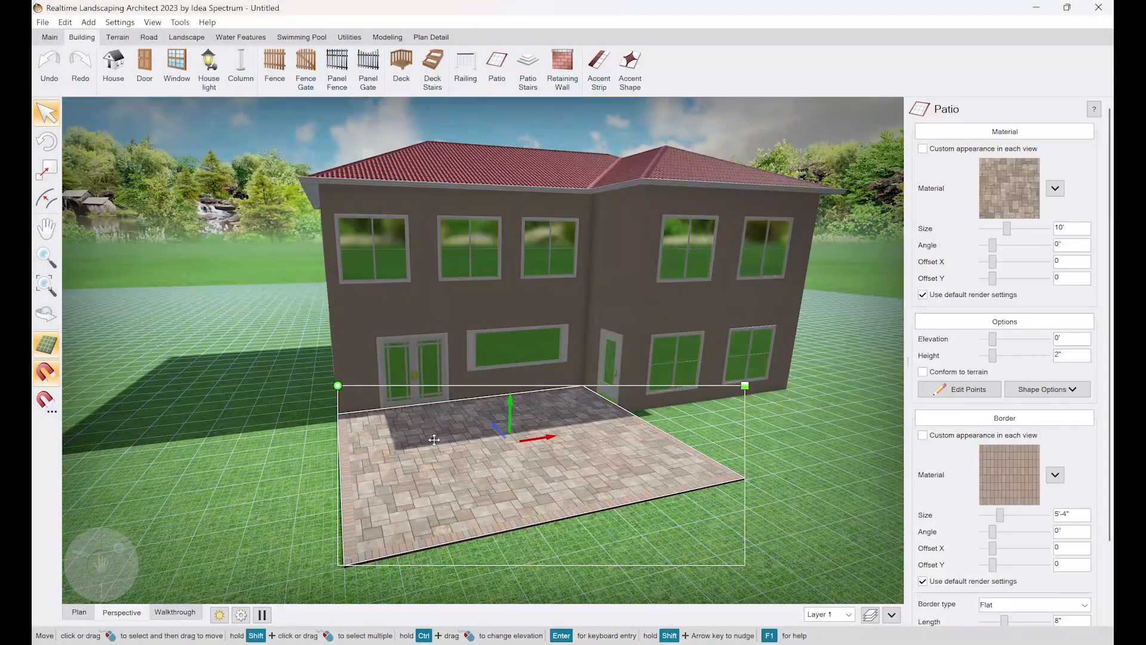
{"action": "mouse_move", "coordinate": [537, 472]}
{"action": "right_mouse_down"}
{"action": "mouse_move", "coordinate": [555, 476]}
{"action": "mouse_move", "coordinate": [525, 474]}
{"action": "right_mouse_up"}
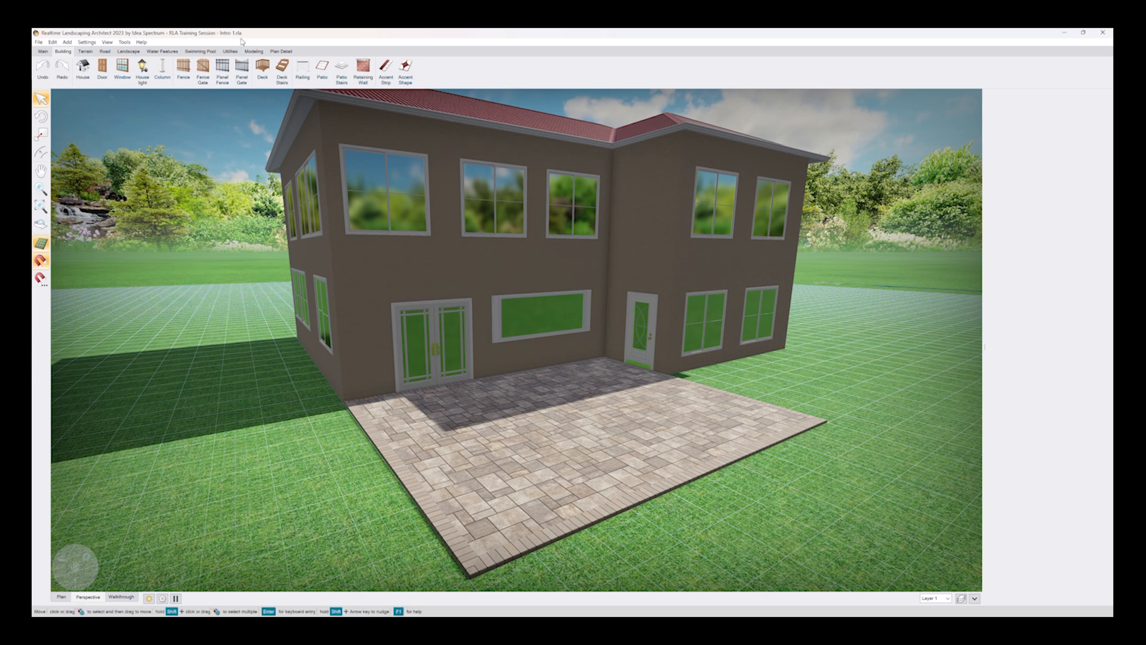
Step: Save the design over the existing file RLA Training Session - Intro 1 in the RLA Files folder
{"action": "left_click", "coordinate": [39, 42]}
{"action": "left_click", "coordinate": [58, 79]}
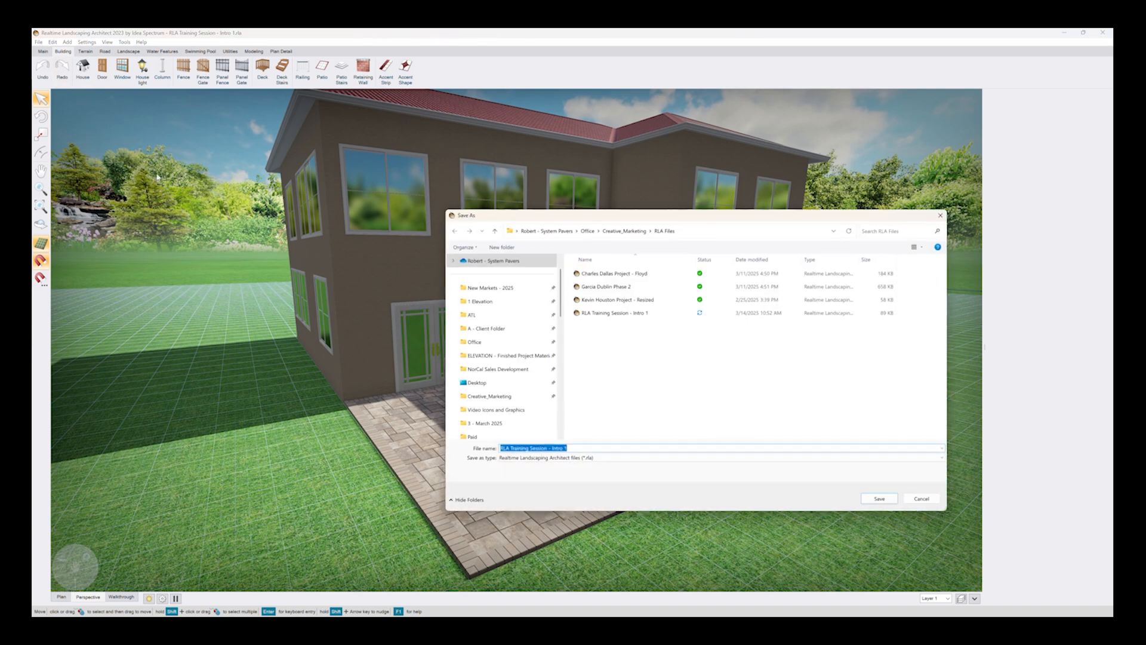
{"action": "left_click_drag", "start_coordinate": [674, 221], "coordinate": [594, 217]}
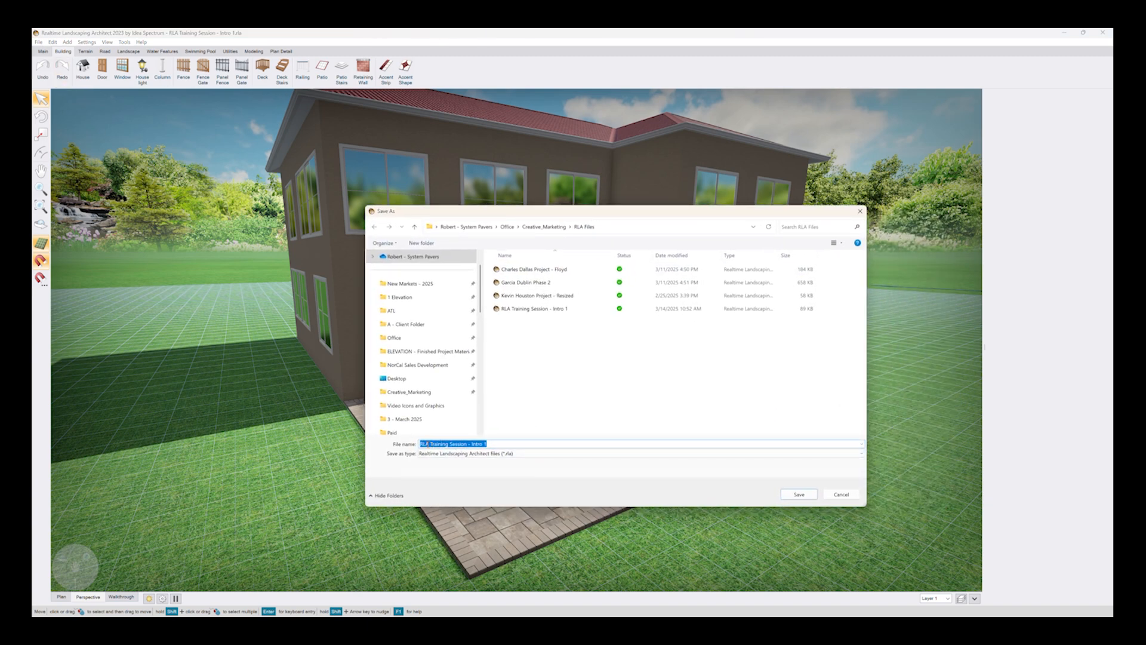
{"action": "left_click", "coordinate": [535, 310]}
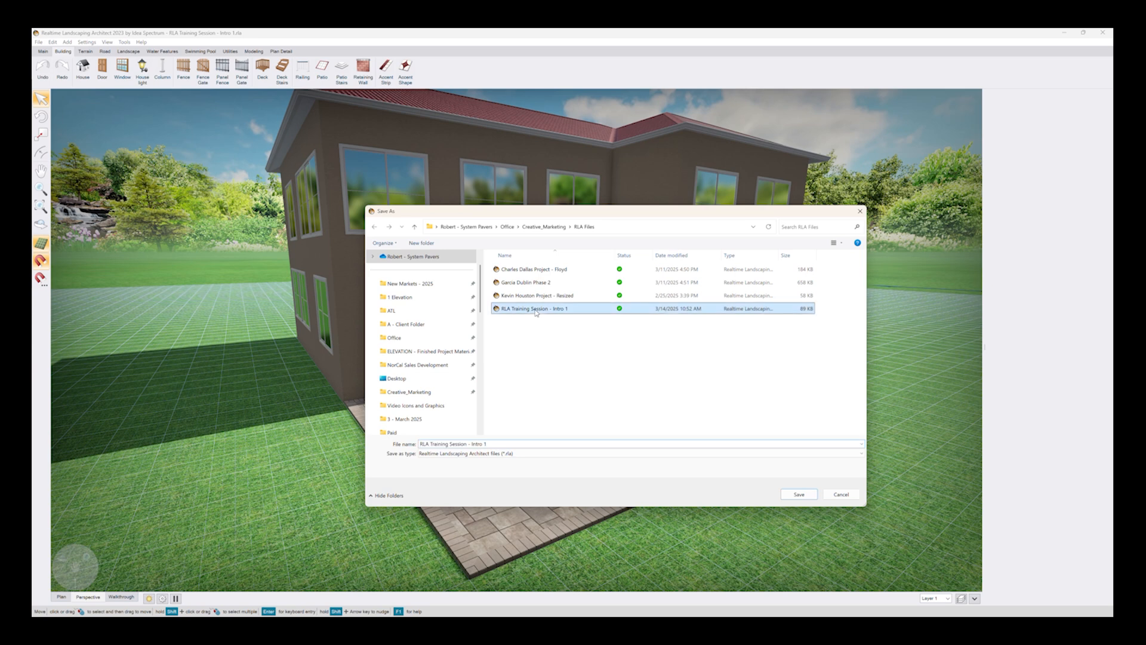
{"action": "left_click", "coordinate": [787, 498]}
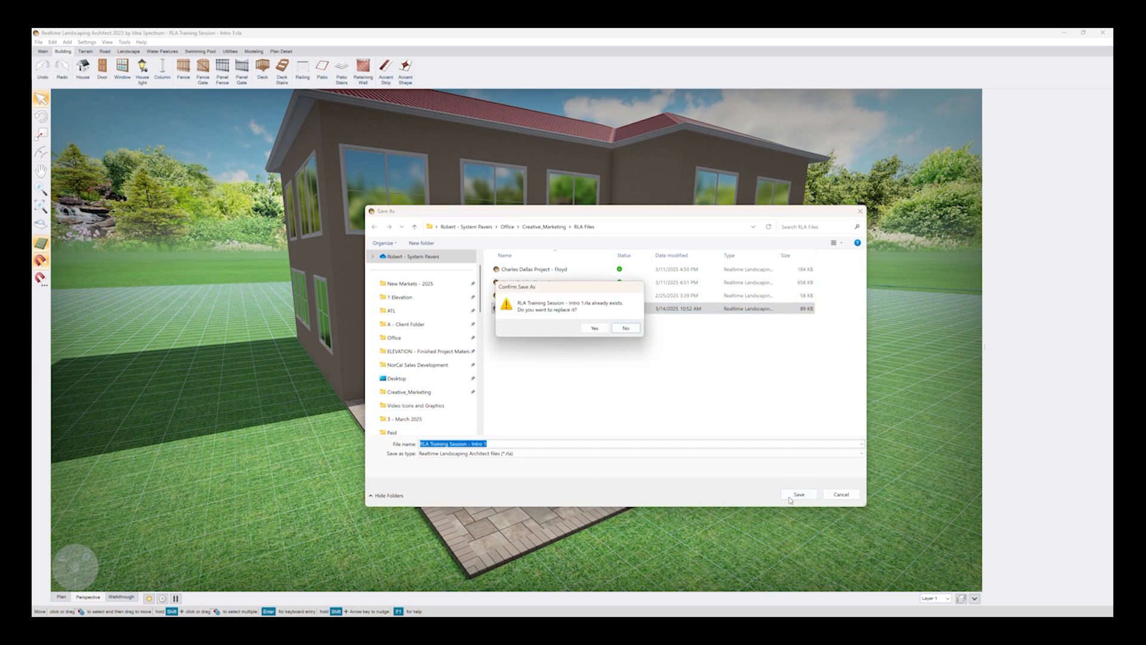
{"action": "left_click", "coordinate": [595, 327]}
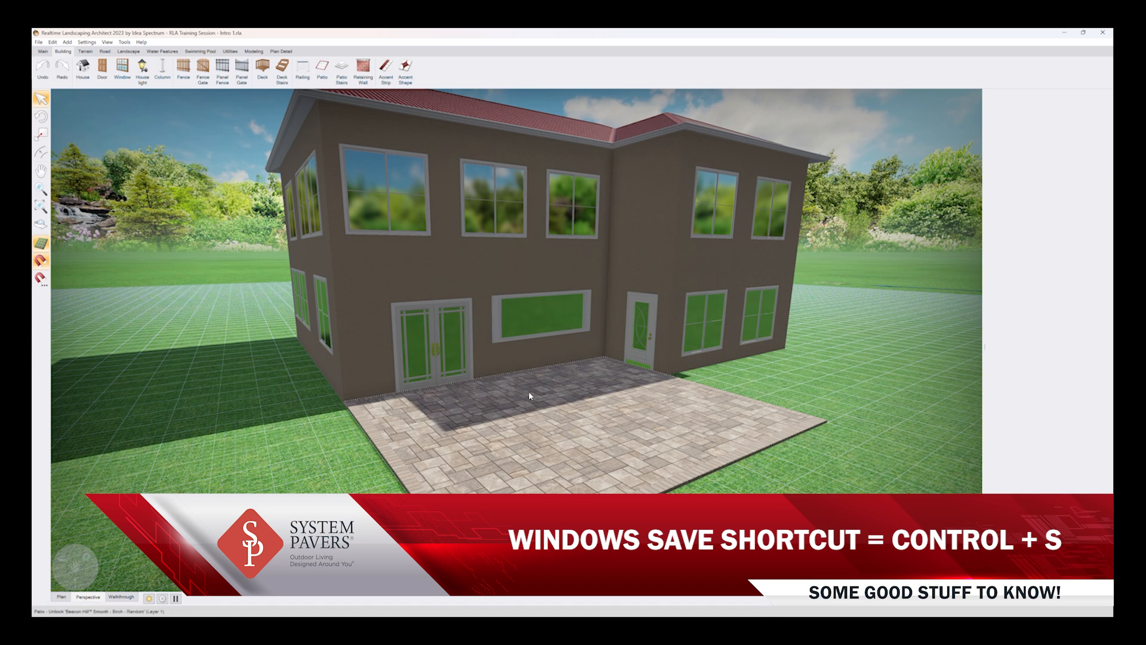
Step: Draw a three-sided fence around the house and patio in plan view, with a 77'-6" side, a 60' rear run and a matching opposite side
{"action": "left_click", "coordinate": [62, 596]}
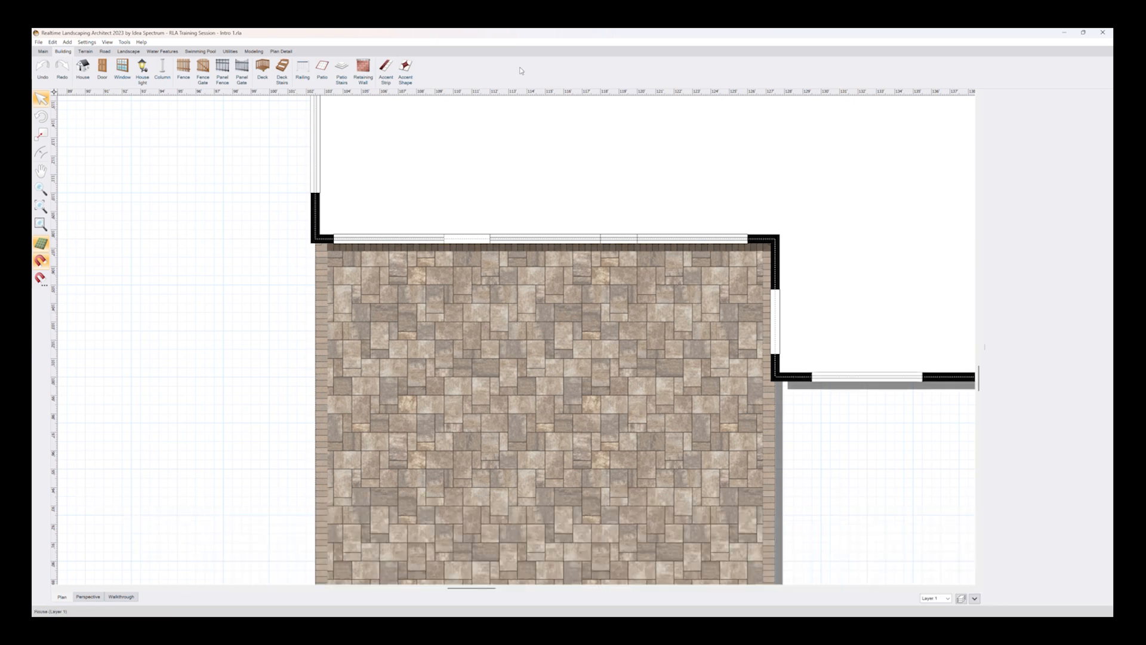
{"action": "scroll", "coordinate": [653, 367], "scroll_direction": "down", "scroll_amount": 3}
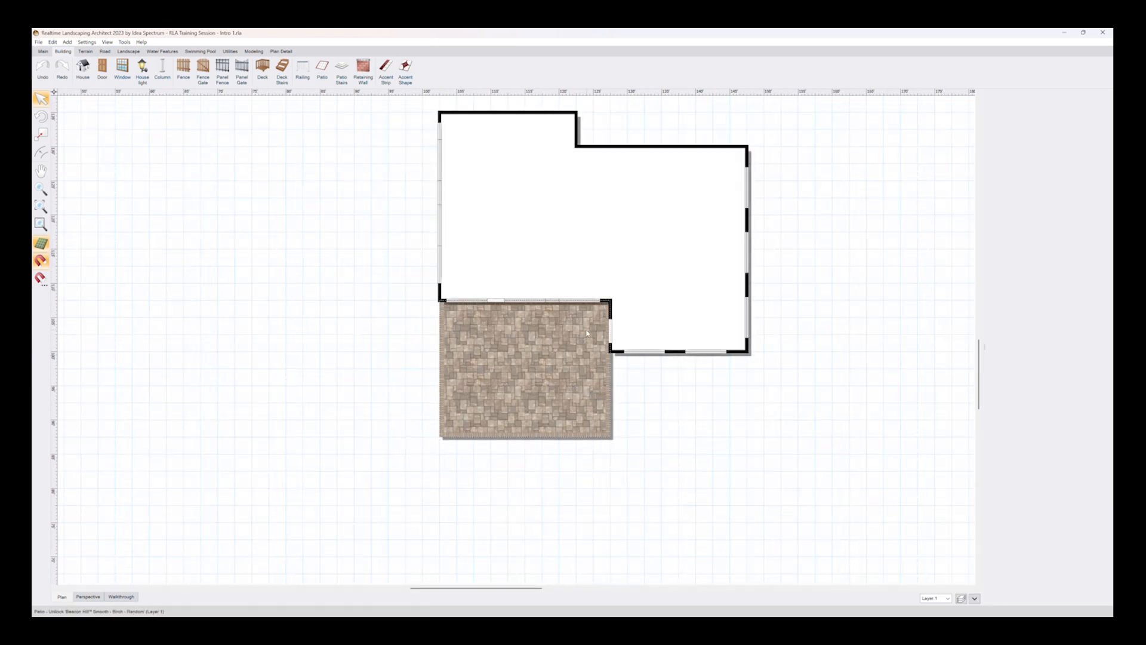
{"action": "middle_click_drag", "start_coordinate": [581, 325], "coordinate": [530, 366]}
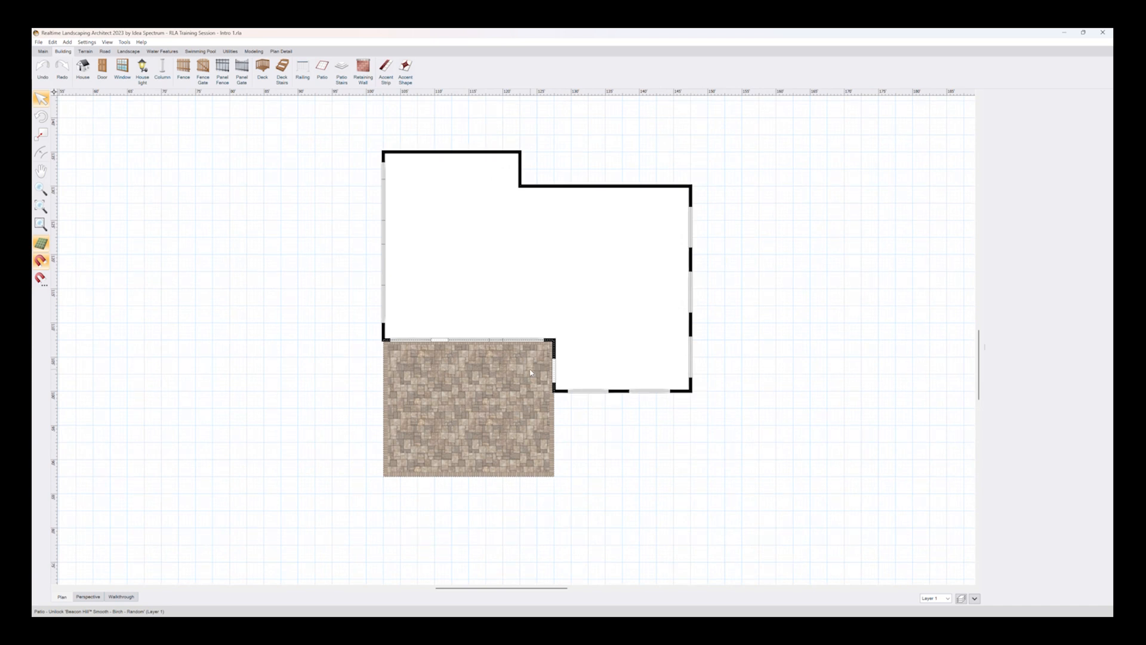
{"action": "scroll", "coordinate": [654, 329], "scroll_direction": "down", "scroll_amount": 1}
{"action": "left_click", "coordinate": [186, 69]}
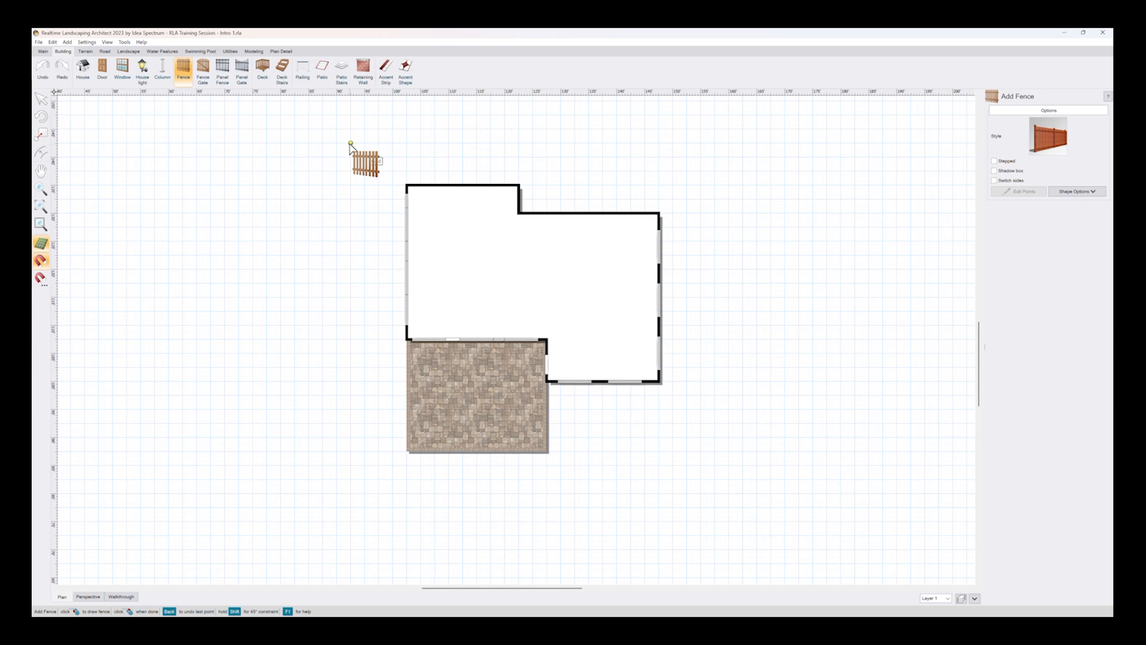
{"action": "left_click", "coordinate": [350, 145]}
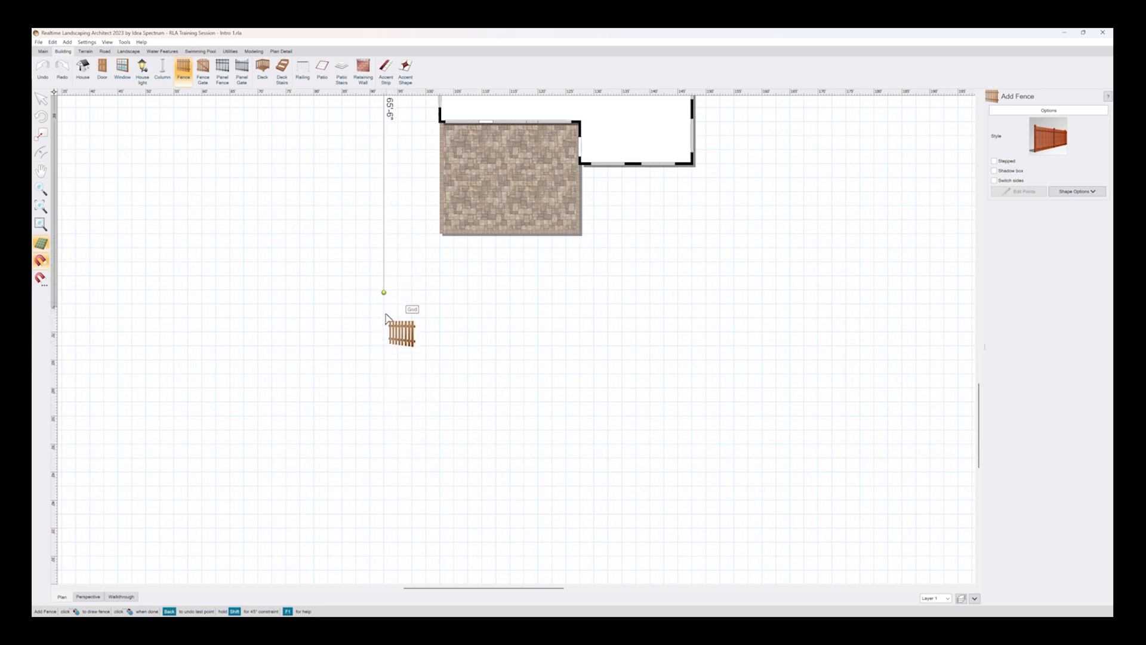
{"action": "left_click", "coordinate": [384, 360]}
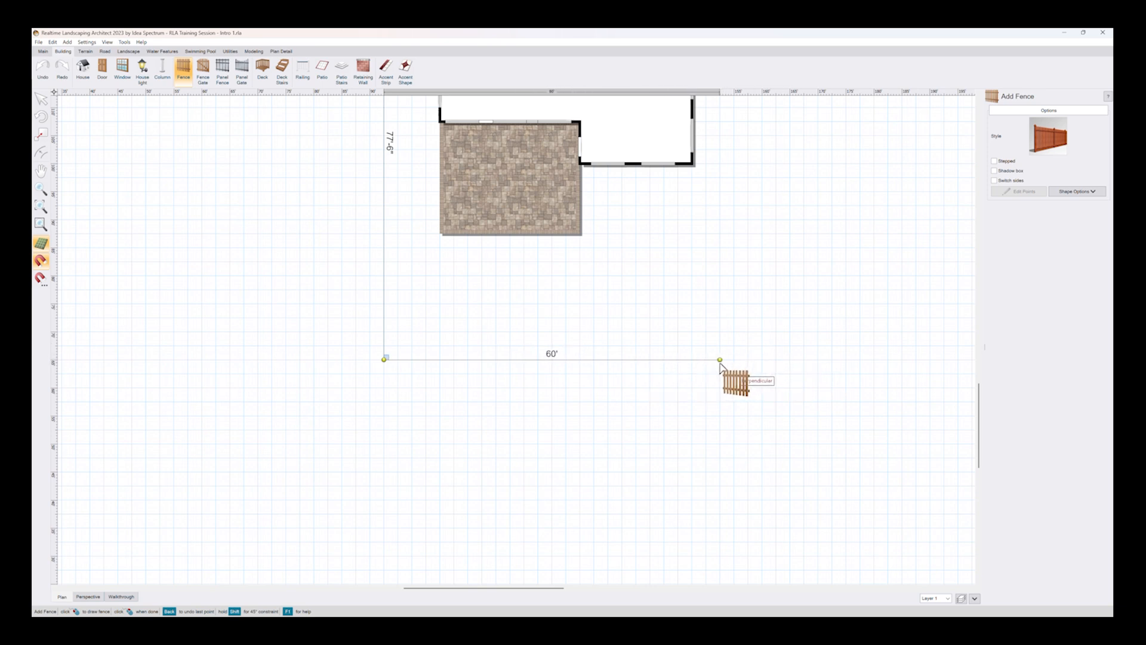
{"action": "left_click", "coordinate": [720, 362]}
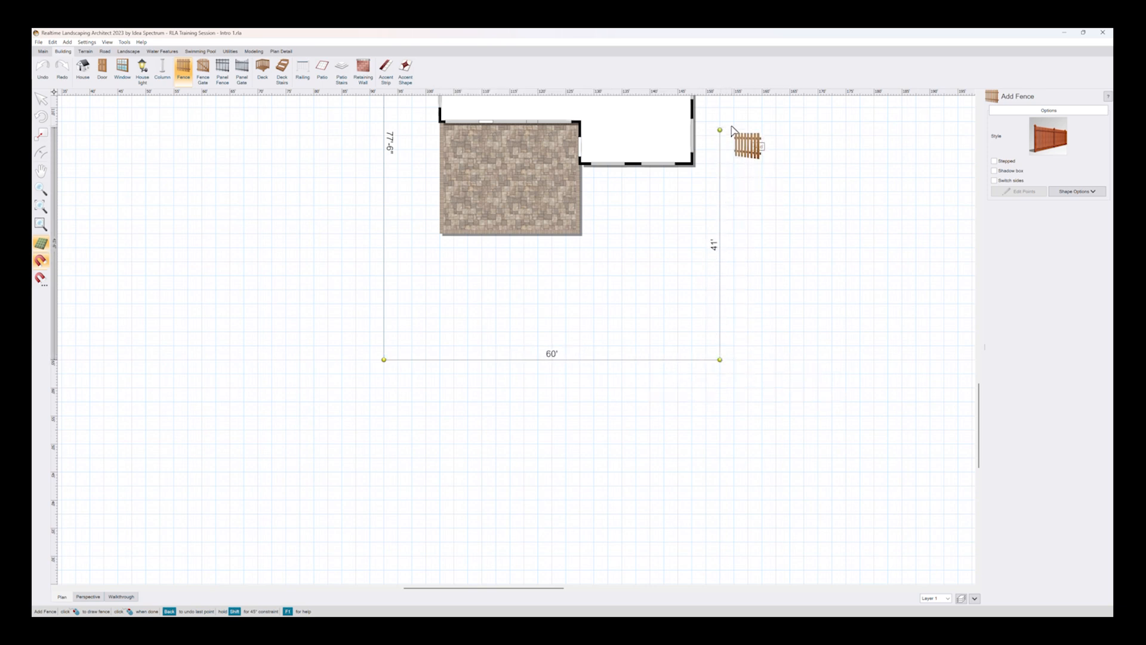
{"action": "scroll", "coordinate": [729, 125], "scroll_direction": "up", "scroll_amount": 1}
{"action": "middle_click_drag", "start_coordinate": [729, 125], "coordinate": [680, 422]}
{"action": "scroll", "coordinate": [709, 404], "scroll_direction": "up", "scroll_amount": 1}
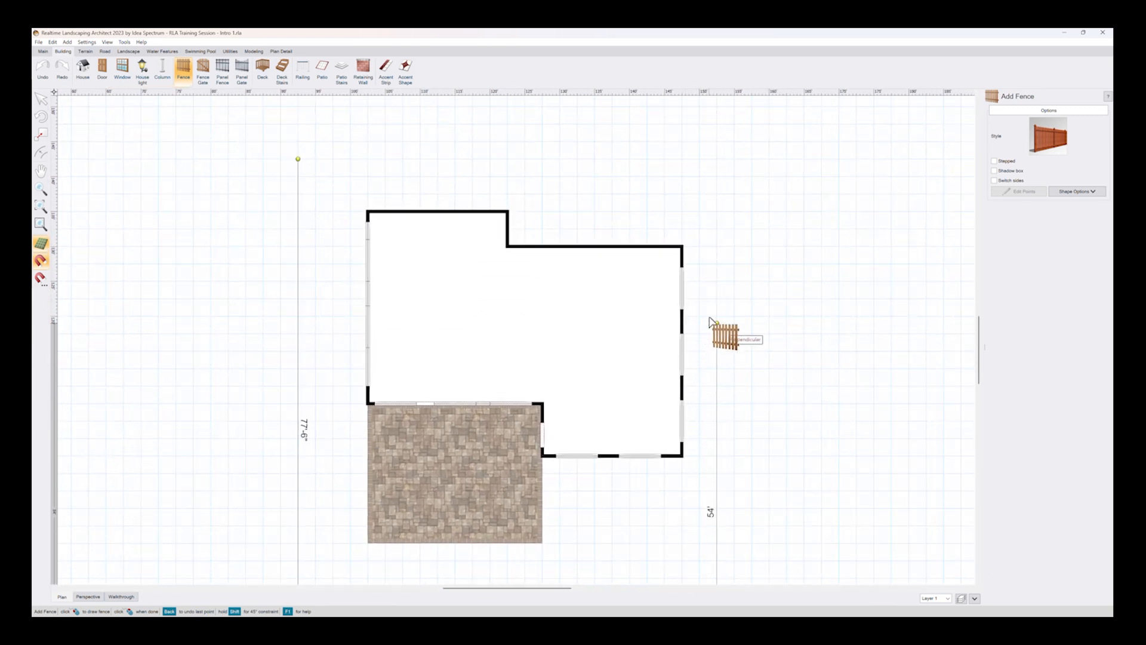
{"action": "double_click", "coordinate": [717, 159]}
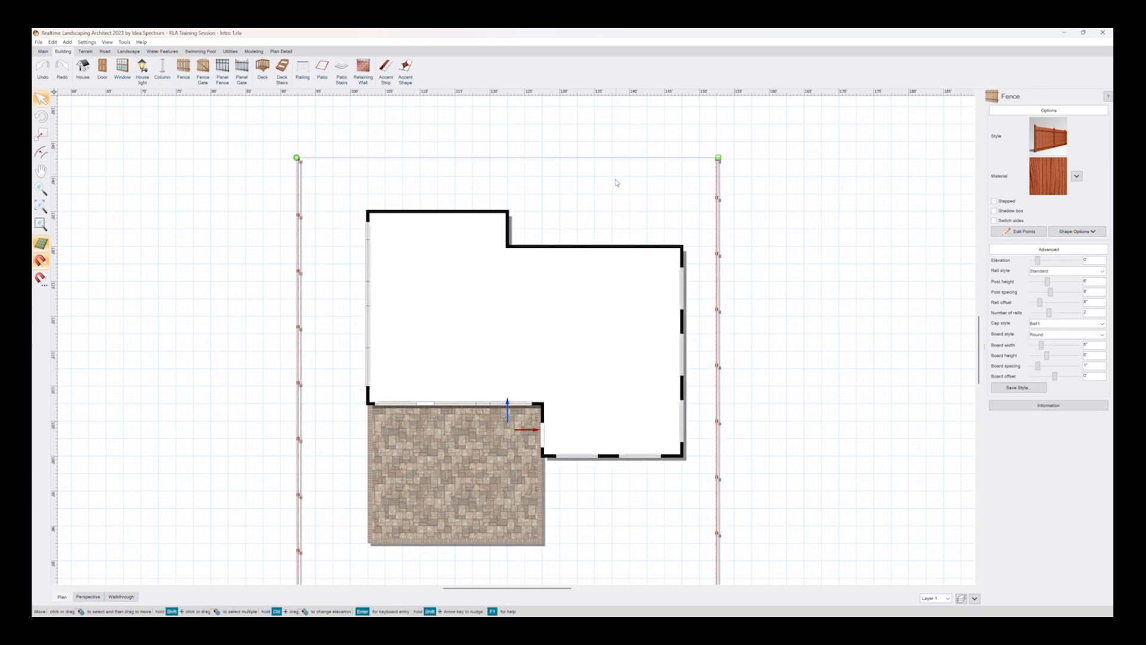
Step: Add a 10' fence segment joining the side fence nearest the patio perpendicularly to the adjacent house wall
{"action": "middle_click_drag", "start_coordinate": [358, 410], "coordinate": [392, 283]}
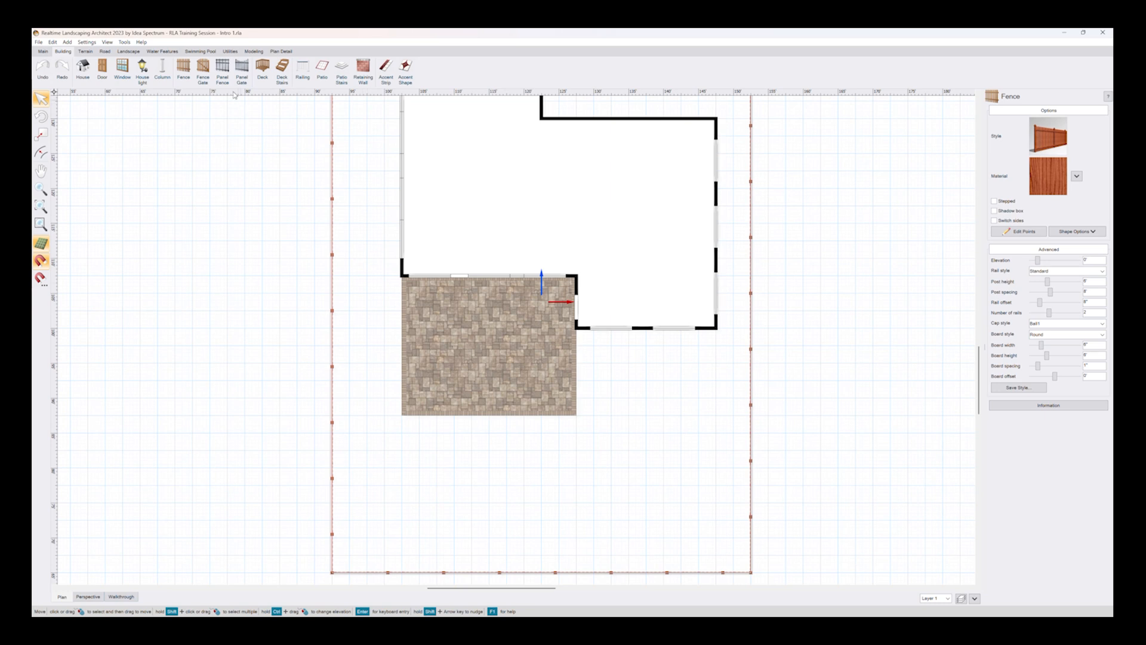
{"action": "left_click", "coordinate": [183, 68]}
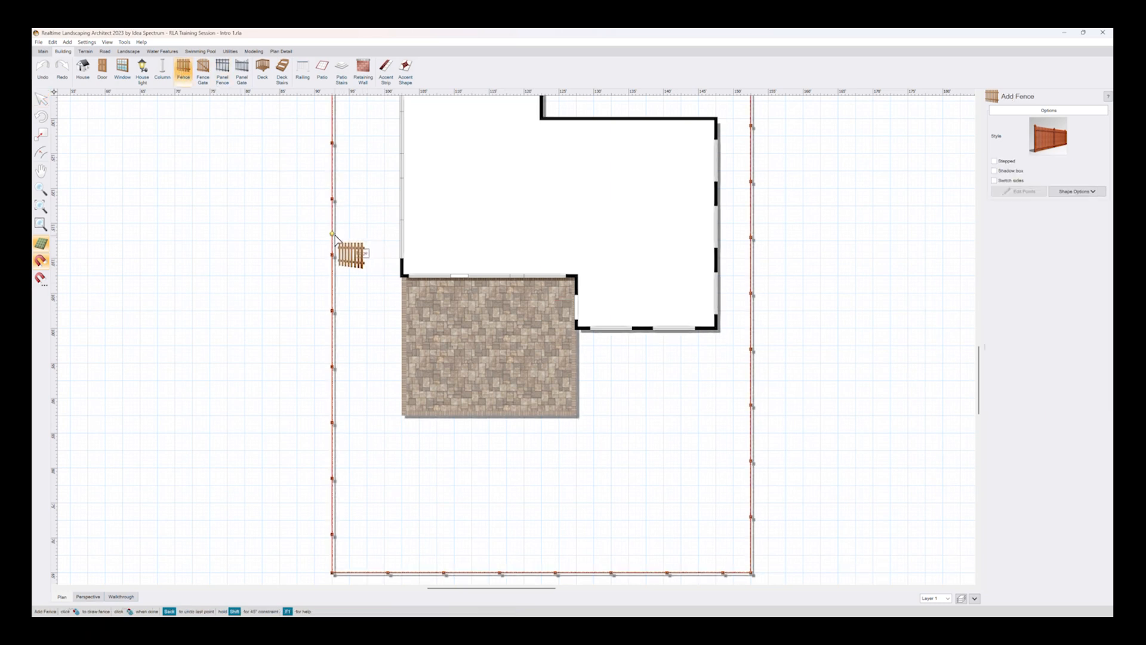
{"action": "left_click", "coordinate": [333, 234]}
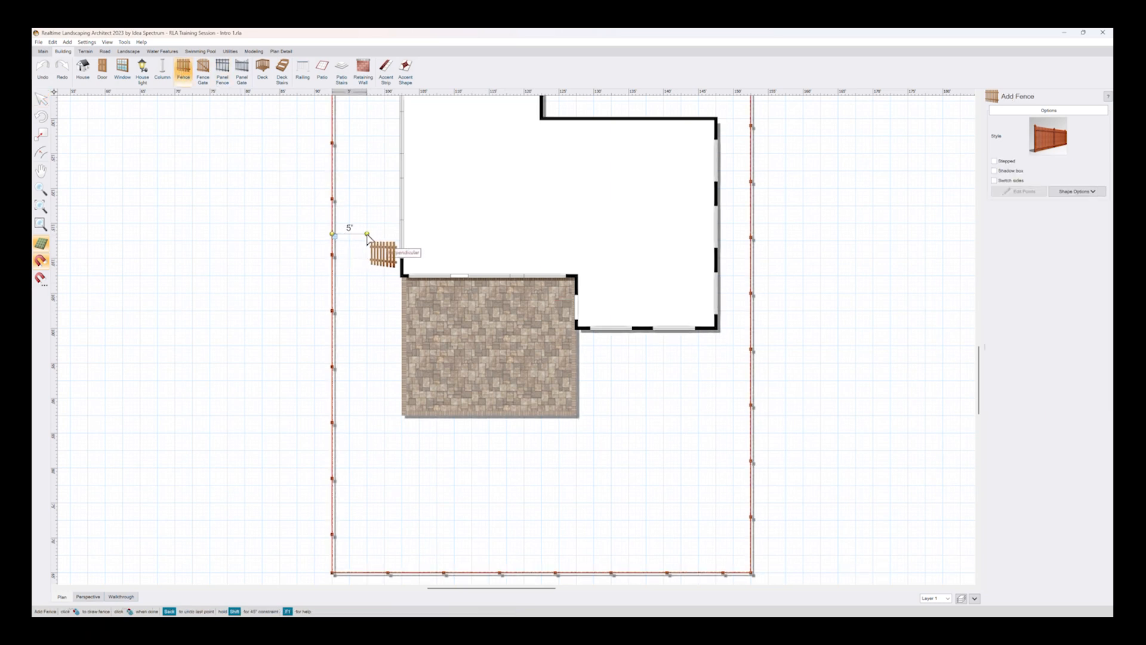
{"action": "left_click", "coordinate": [402, 234]}
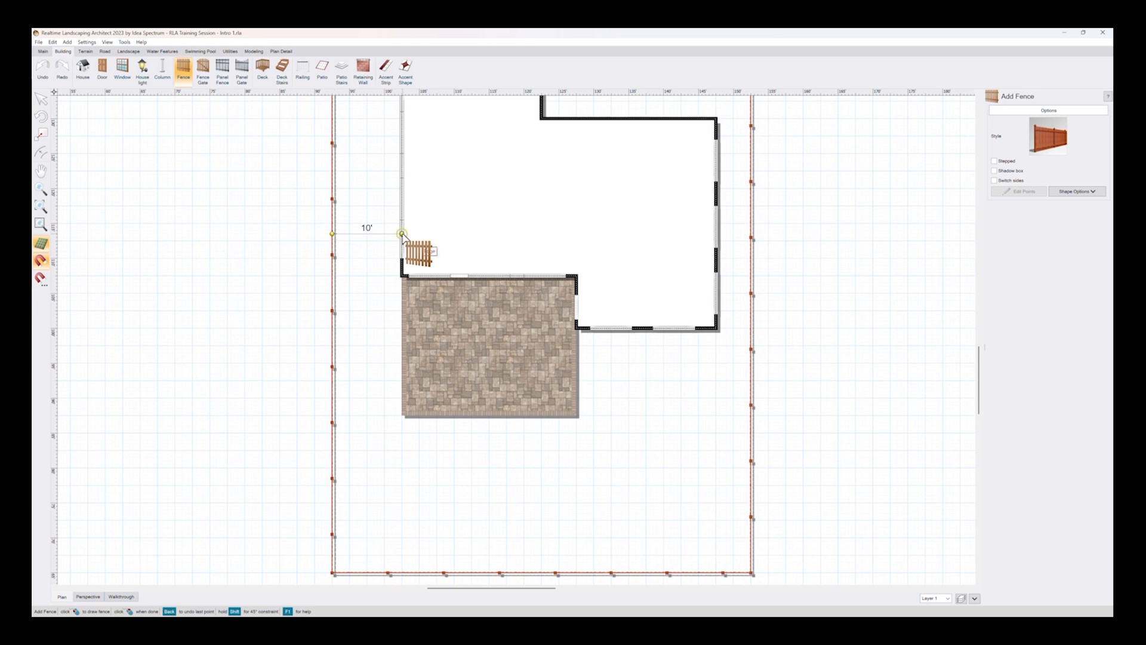
{"action": "right_click", "coordinate": [402, 234]}
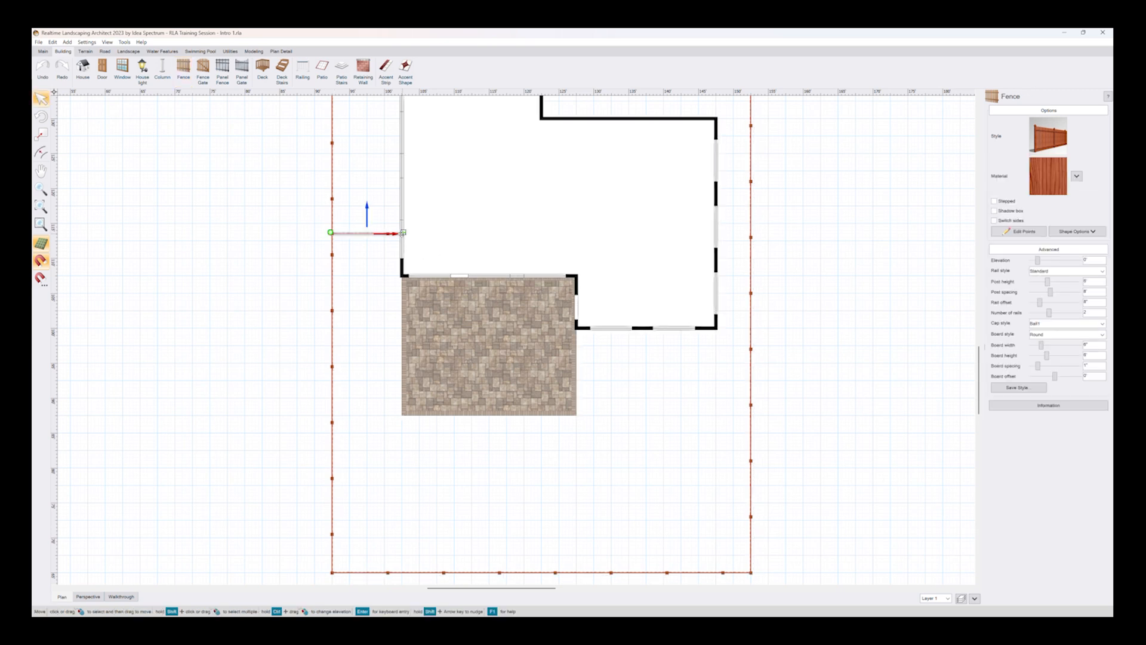
Step: Add a 5' fence segment from the opposite house wall to the other side fence to close off the yard
{"action": "left_click", "coordinate": [183, 68]}
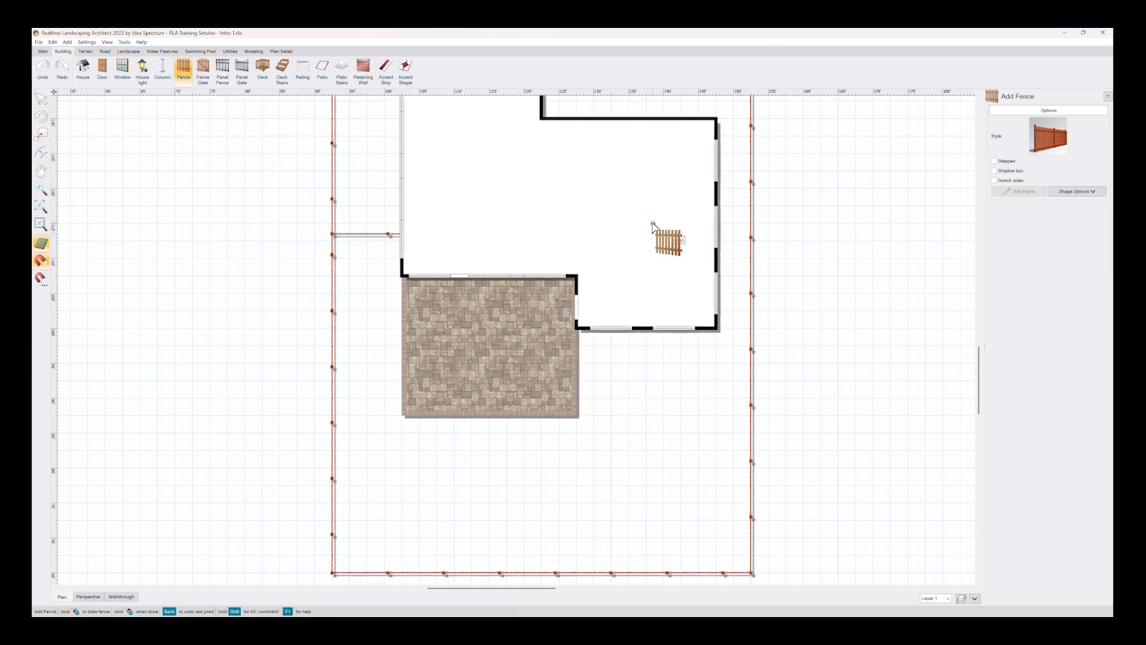
{"action": "left_click", "coordinate": [716, 203]}
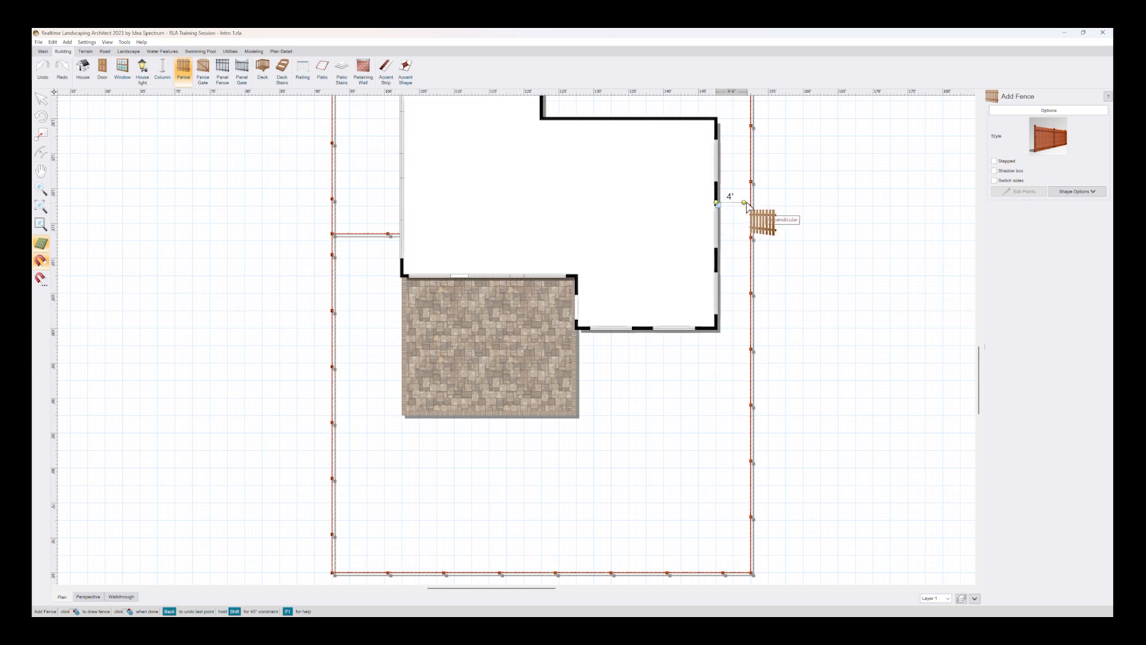
{"action": "left_click", "coordinate": [750, 202]}
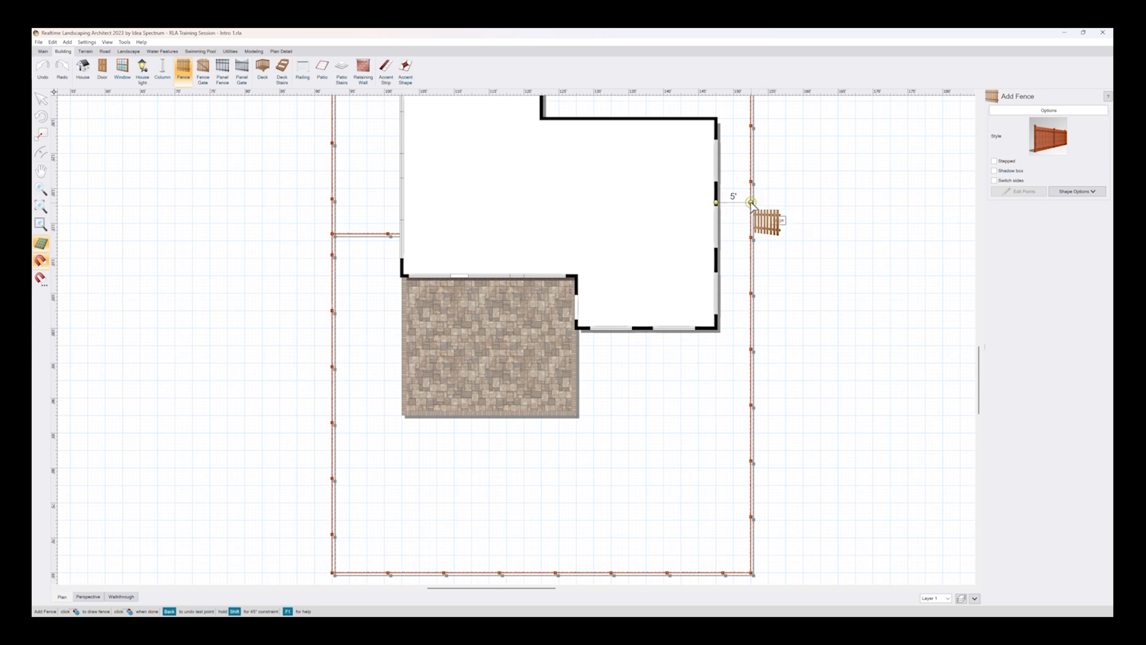
{"action": "left_click", "coordinate": [751, 203]}
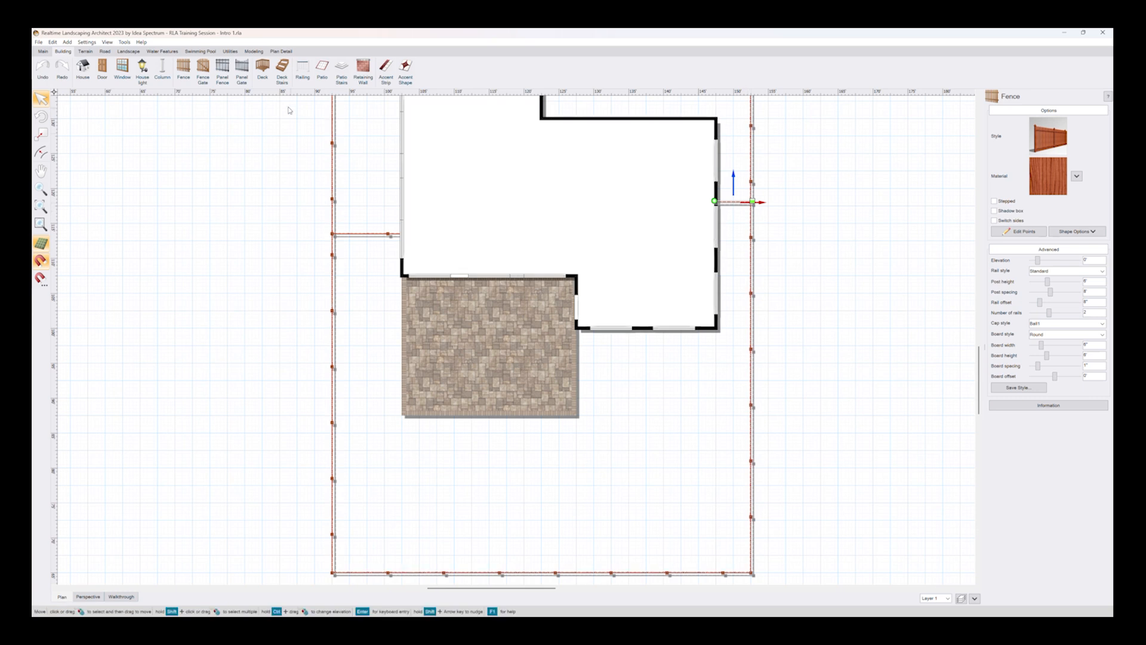
Step: Draw a separate 15' fence segment in the open area outside the yard and delete it
{"action": "left_click", "coordinate": [185, 78]}
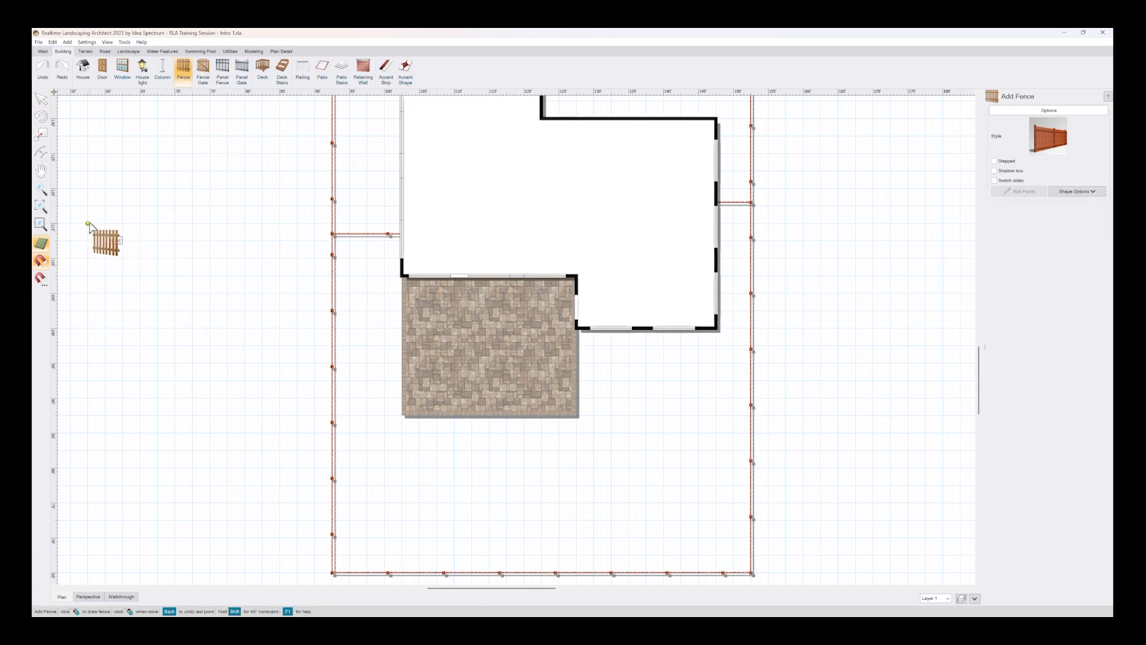
{"action": "left_click", "coordinate": [88, 223]}
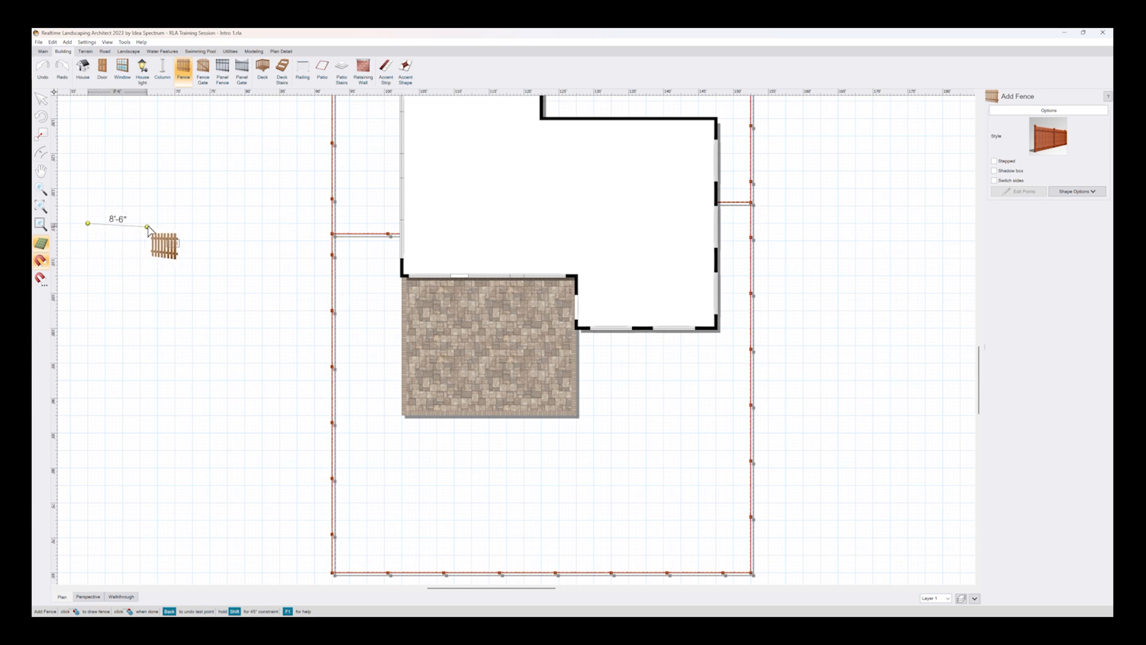
{"action": "left_click", "coordinate": [192, 224]}
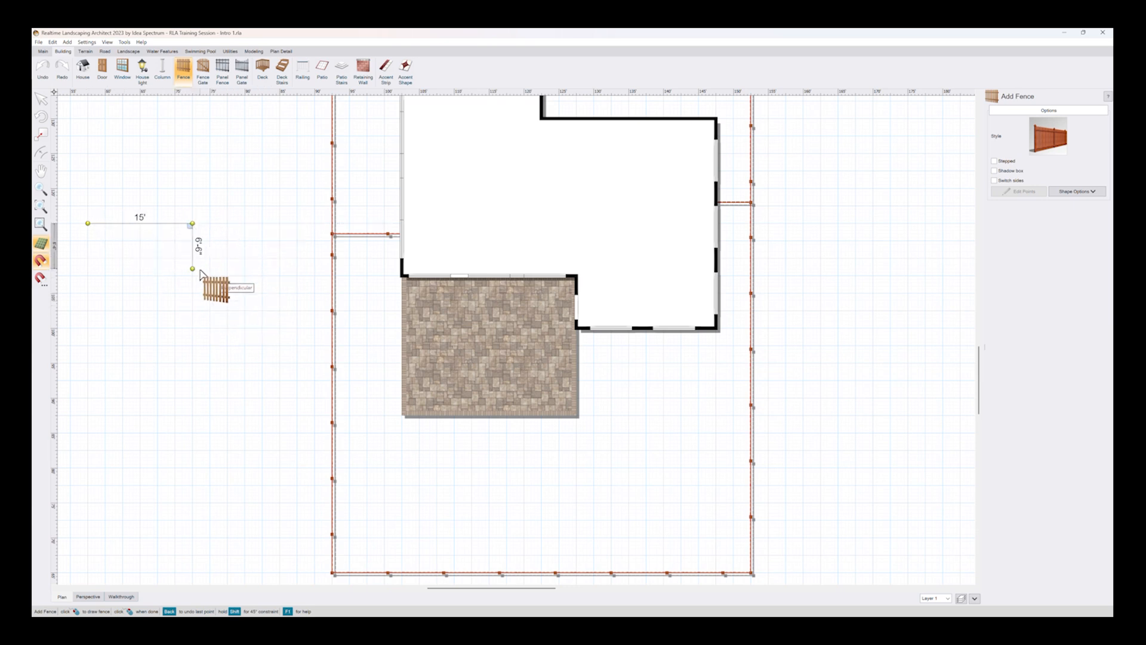
{"action": "left_click", "coordinate": [192, 223]}
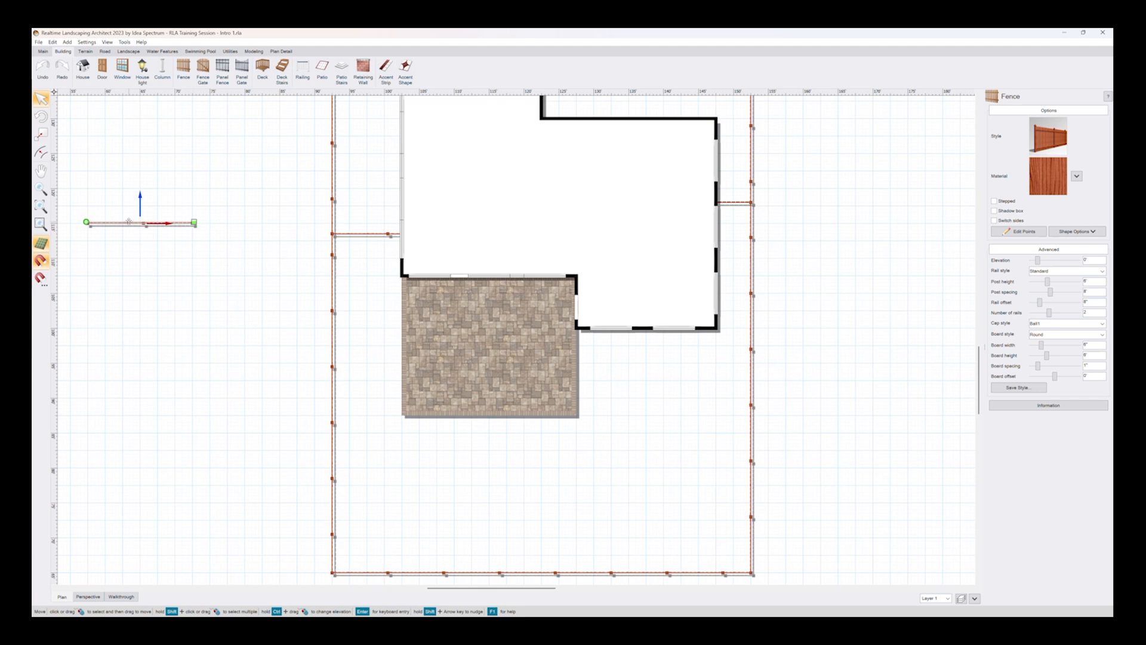
{"action": "key", "text": "Delete"}
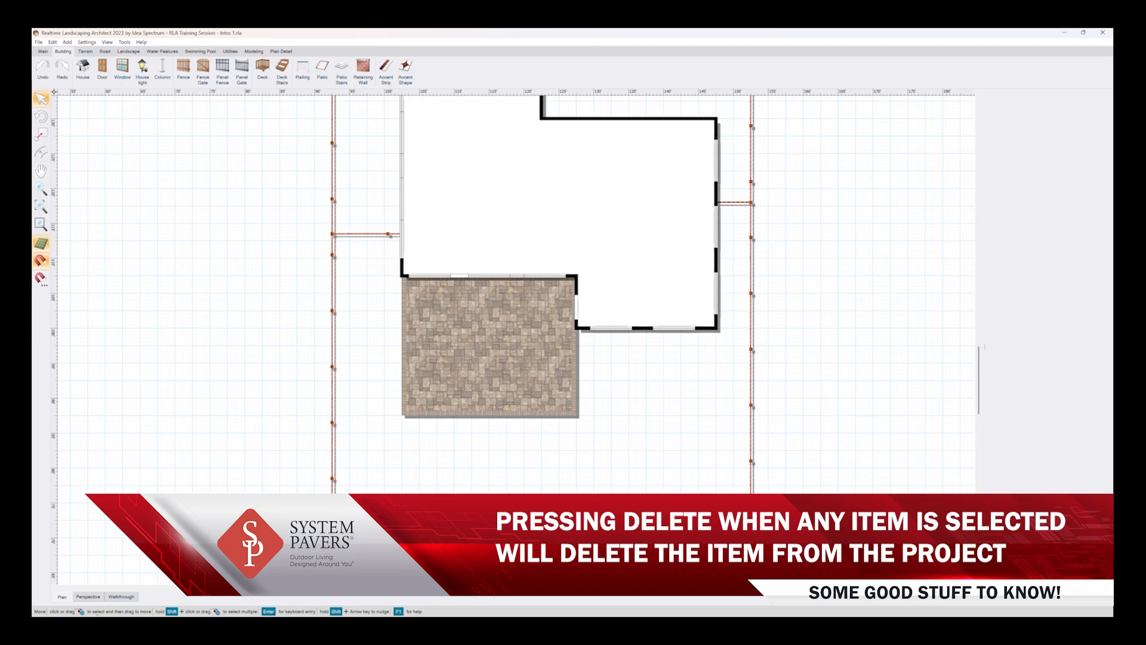
Step: Inspect the house, patio and surrounding fence from above in the 3D perspective view
{"action": "left_click", "coordinate": [96, 598]}
{"action": "mouse_move", "coordinate": [453, 404]}
{"action": "middle_mouse_down"}
{"action": "mouse_move", "coordinate": [395, 417]}
{"action": "mouse_move", "coordinate": [389, 405]}
{"action": "mouse_move", "coordinate": [456, 419]}
{"action": "middle_mouse_up"}
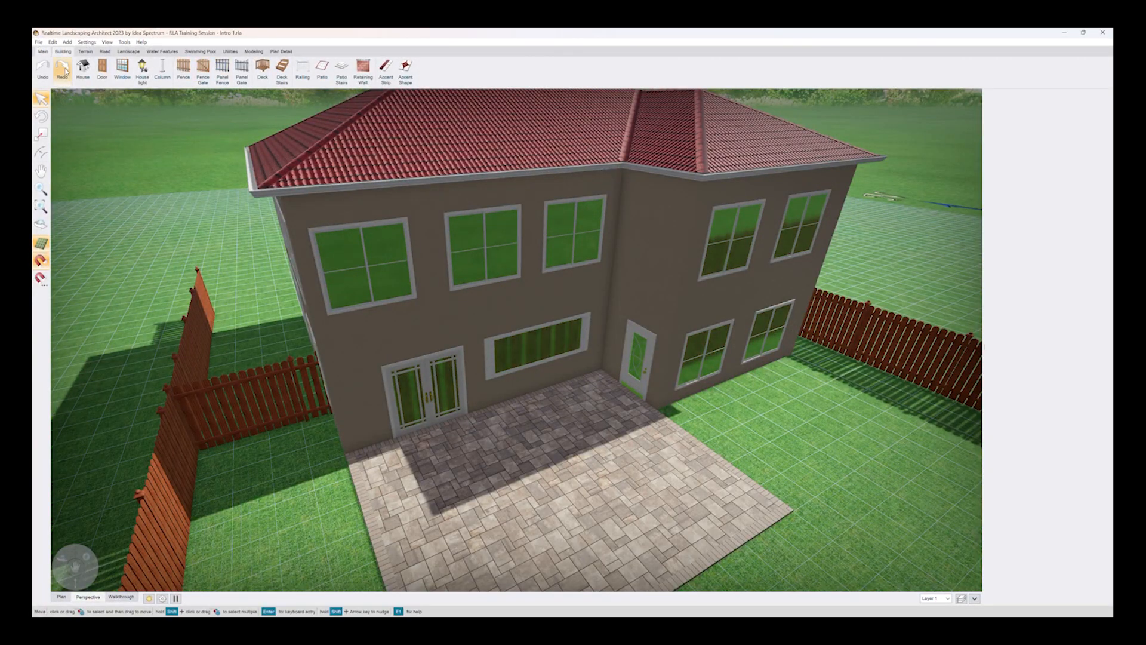
Step: Add a fence gate to the short fence section connecting the house to the left side fence
{"action": "left_click", "coordinate": [203, 71]}
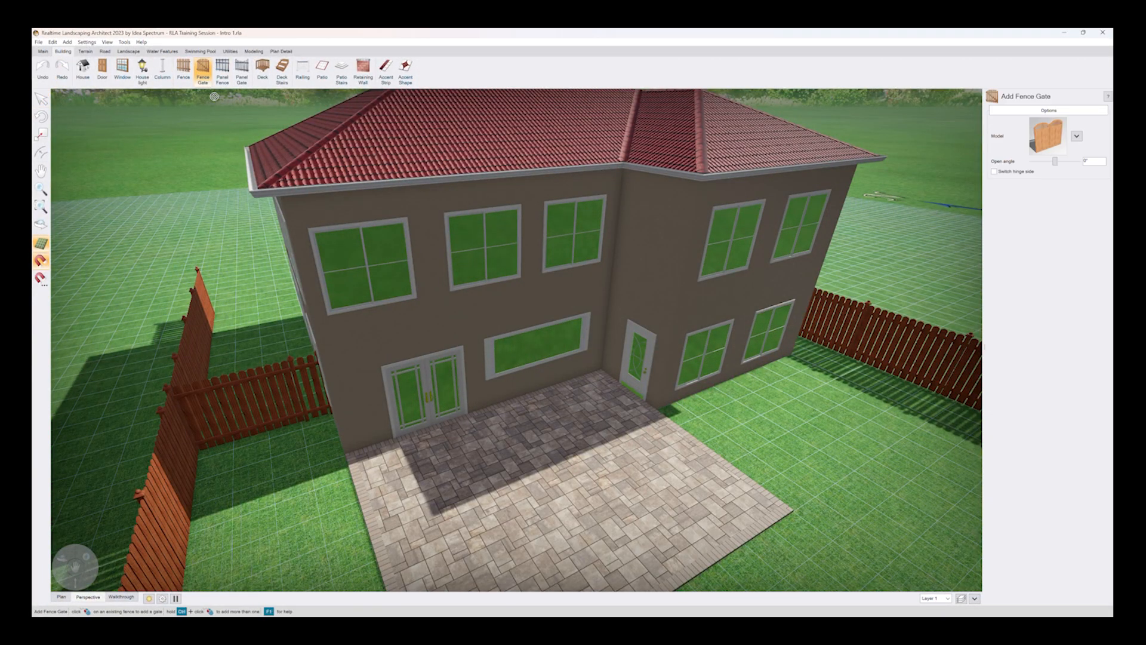
{"action": "left_click", "coordinate": [259, 419]}
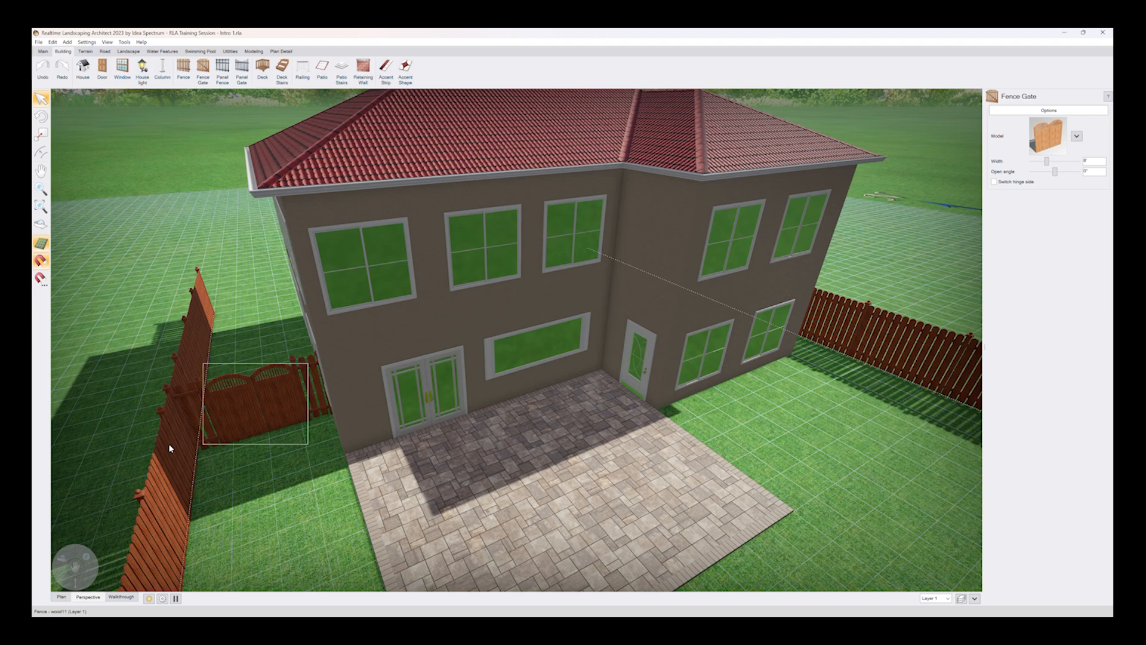
{"action": "mouse_move", "coordinate": [169, 446]}
{"action": "middle_mouse_down"}
{"action": "mouse_move", "coordinate": [160, 442]}
{"action": "mouse_move", "coordinate": [173, 436]}
{"action": "middle_mouse_up"}
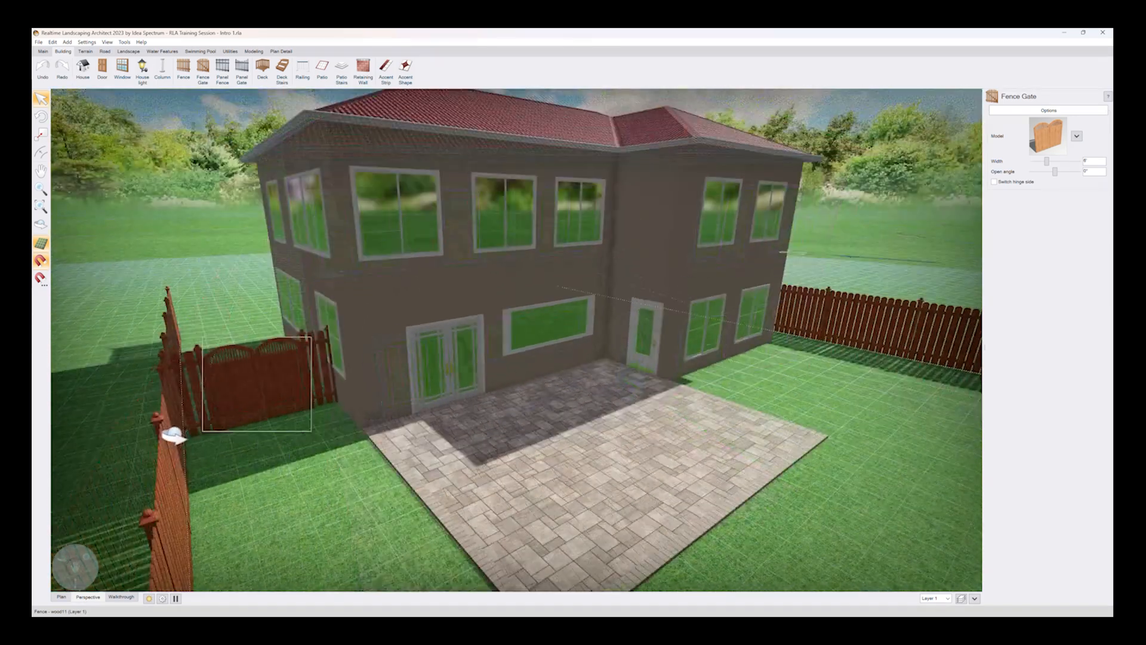
Step: Change the backyard perimeter fence to Fence Style6
{"action": "left_click", "coordinate": [188, 375]}
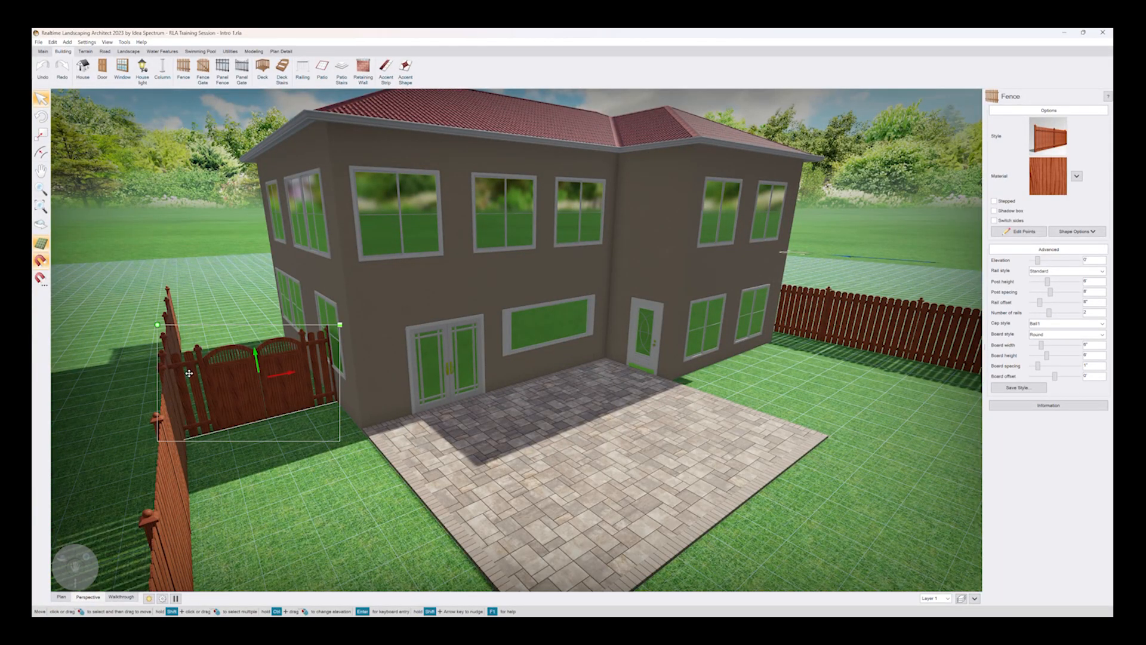
{"action": "left_click", "coordinate": [170, 474]}
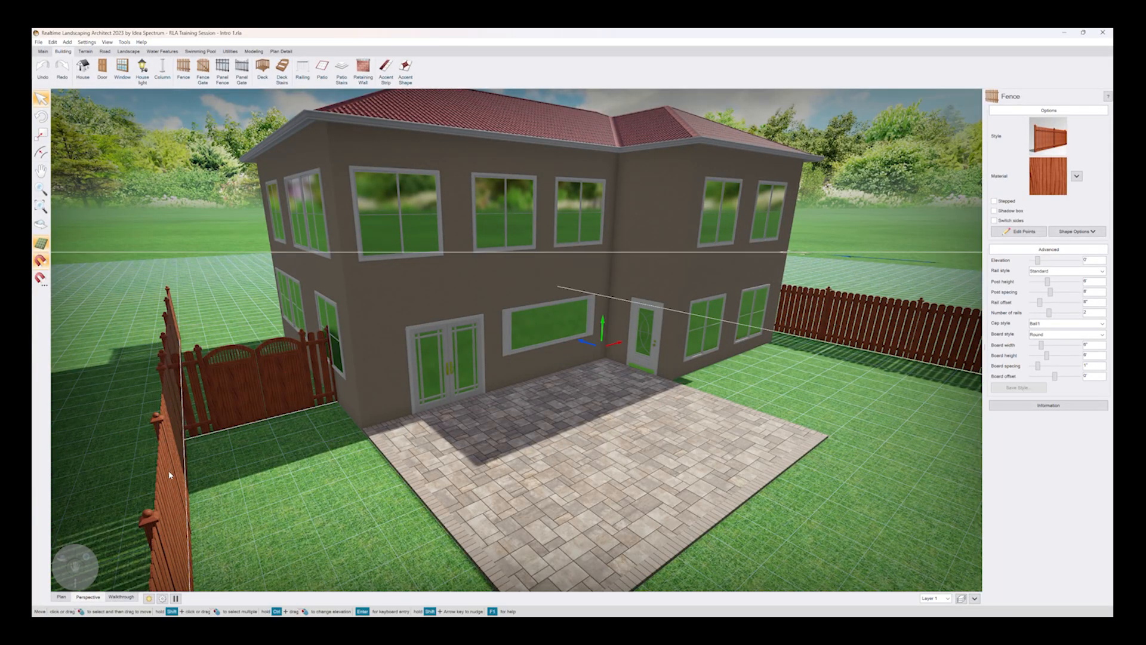
{"action": "middle_click_drag", "start_coordinate": [798, 326], "coordinate": [54, 588]}
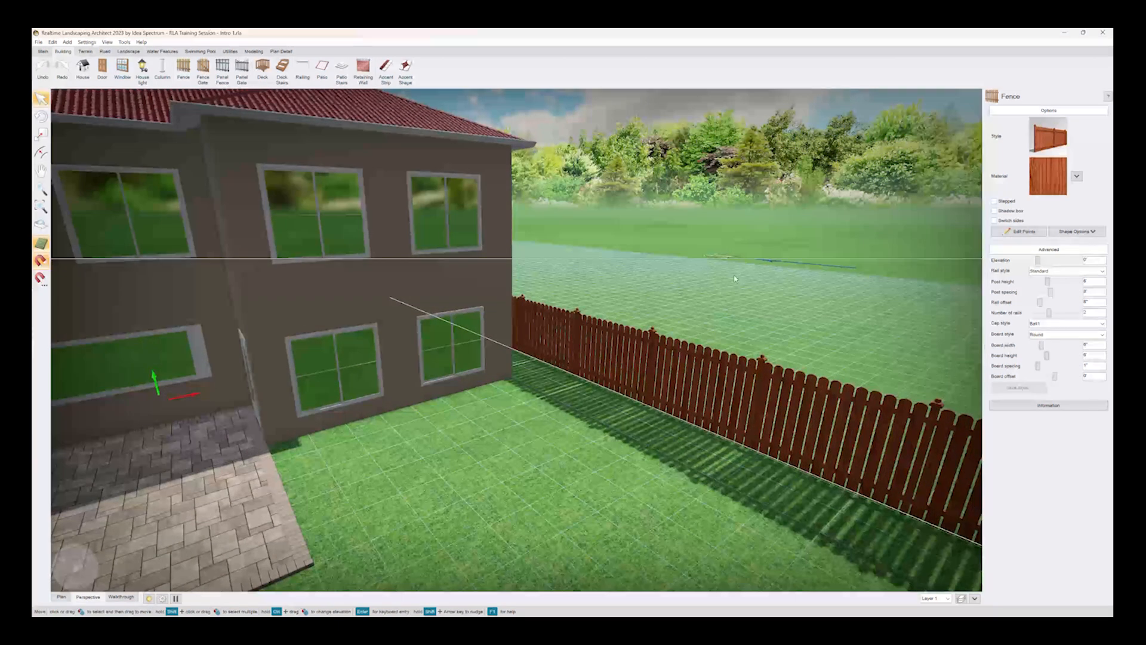
{"action": "right_click_drag", "start_coordinate": [734, 279], "coordinate": [613, 316]}
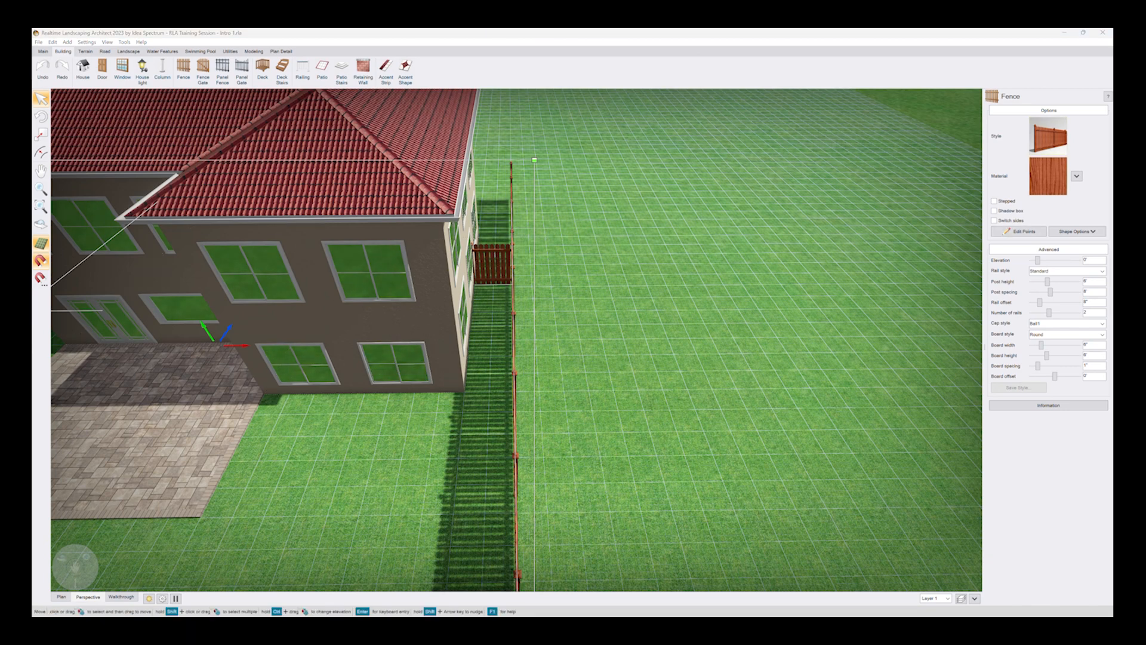
{"action": "left_click", "coordinate": [1047, 135]}
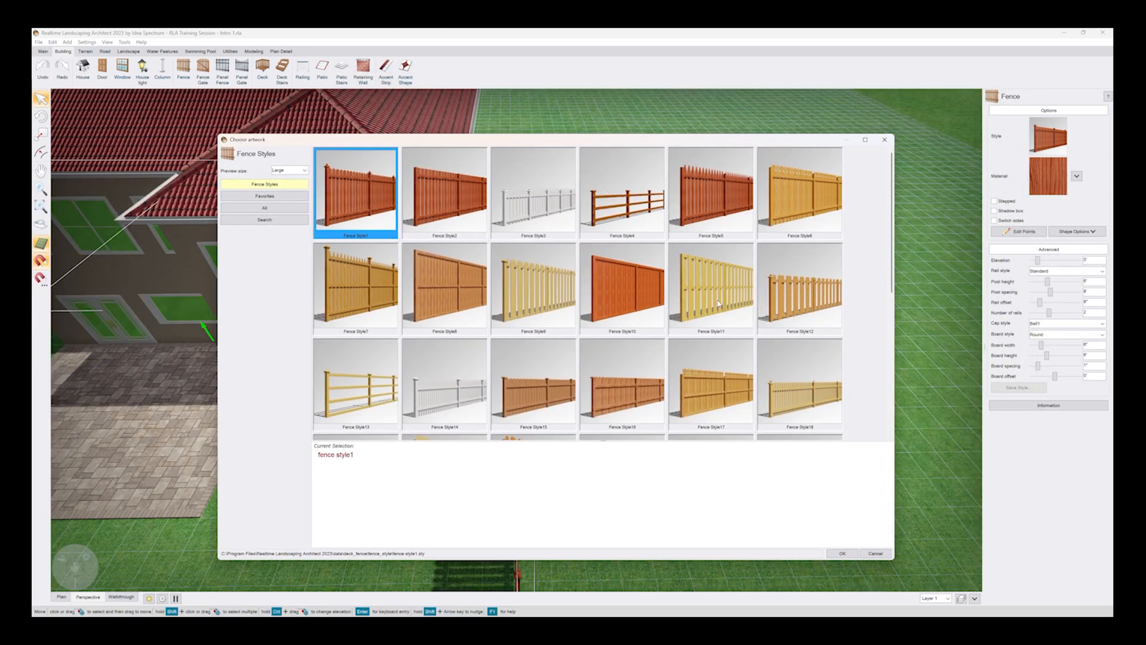
{"action": "scroll", "coordinate": [488, 300], "scroll_direction": "down", "scroll_amount": 5}
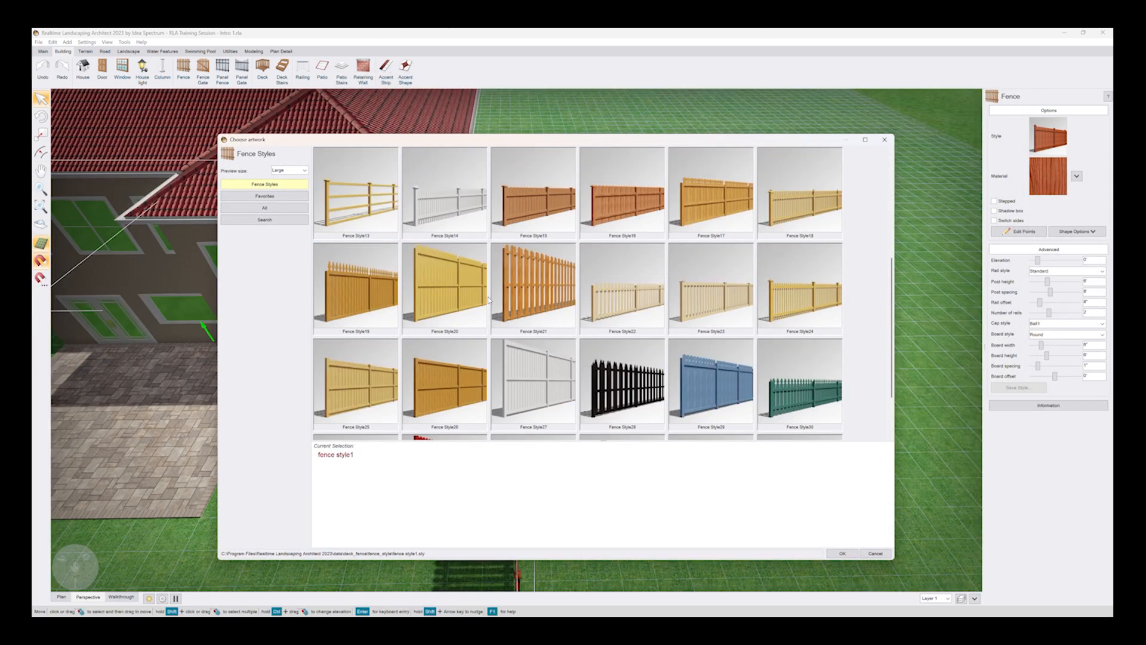
{"action": "scroll", "coordinate": [488, 300], "scroll_direction": "up", "scroll_amount": 1}
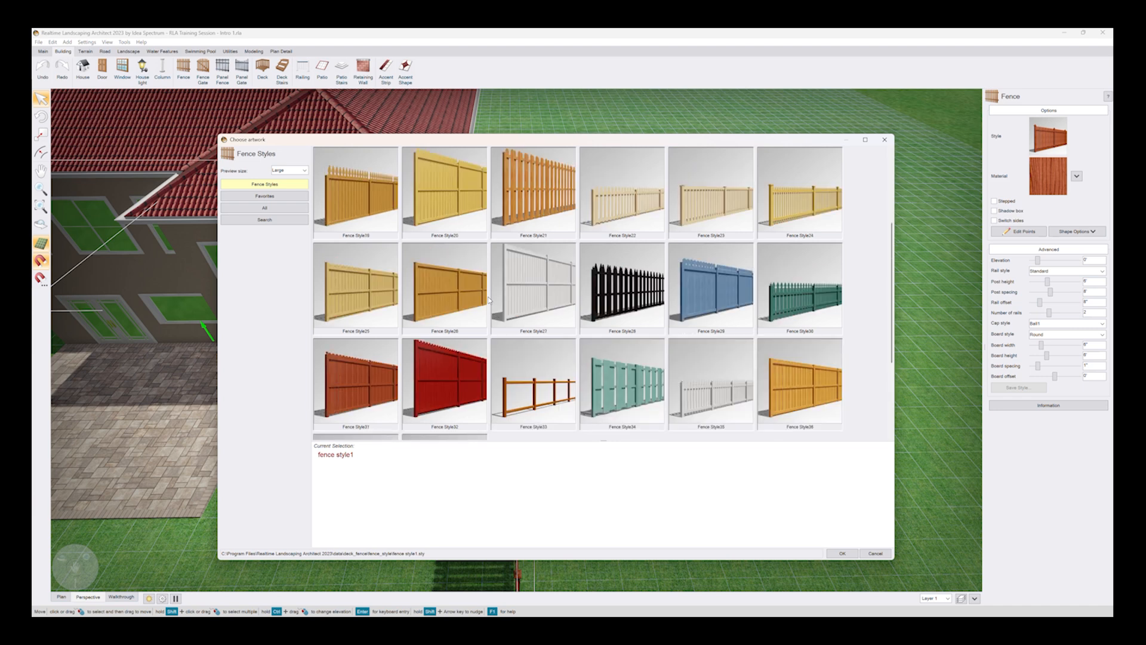
{"action": "scroll", "coordinate": [488, 300], "scroll_direction": "up", "scroll_amount": 2}
{"action": "scroll", "coordinate": [488, 300], "scroll_direction": "up", "scroll_amount": 1}
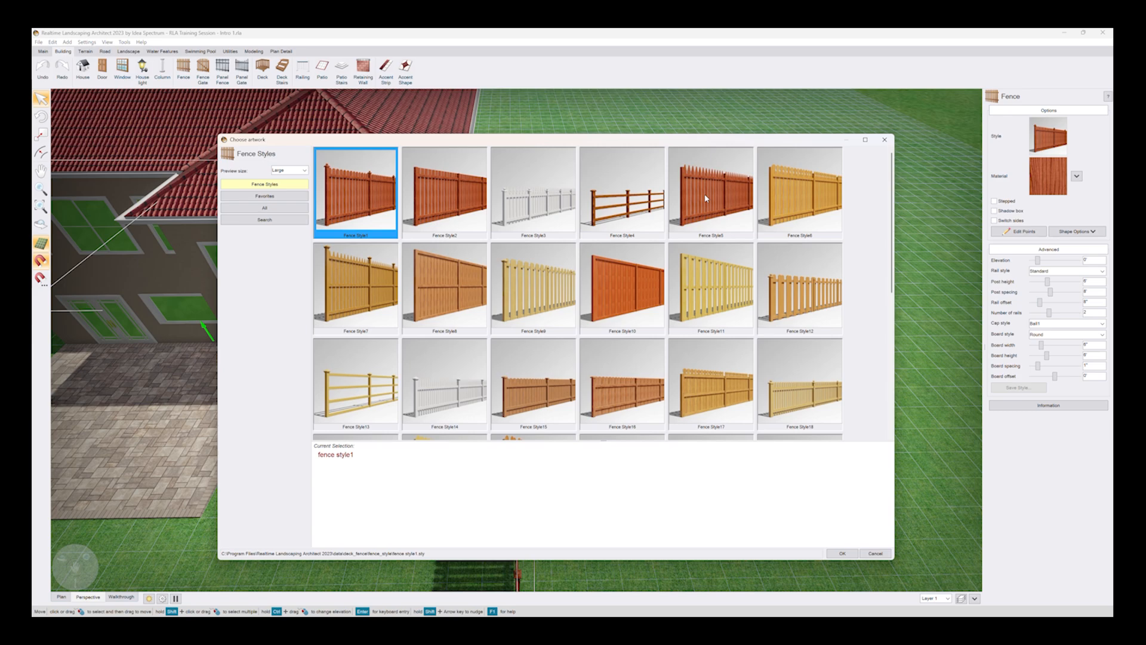
{"action": "double_click", "coordinate": [799, 198]}
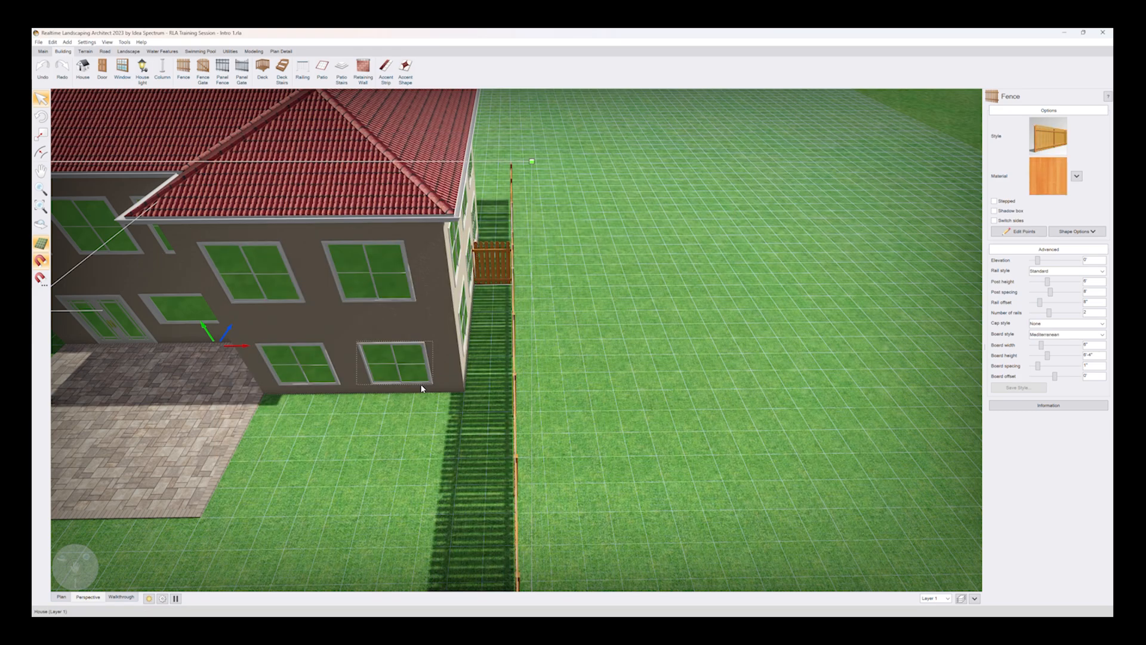
Step: Apply the Wood140 material to the backyard fence
{"action": "middle_click_drag", "start_coordinate": [422, 389], "coordinate": [545, 347]}
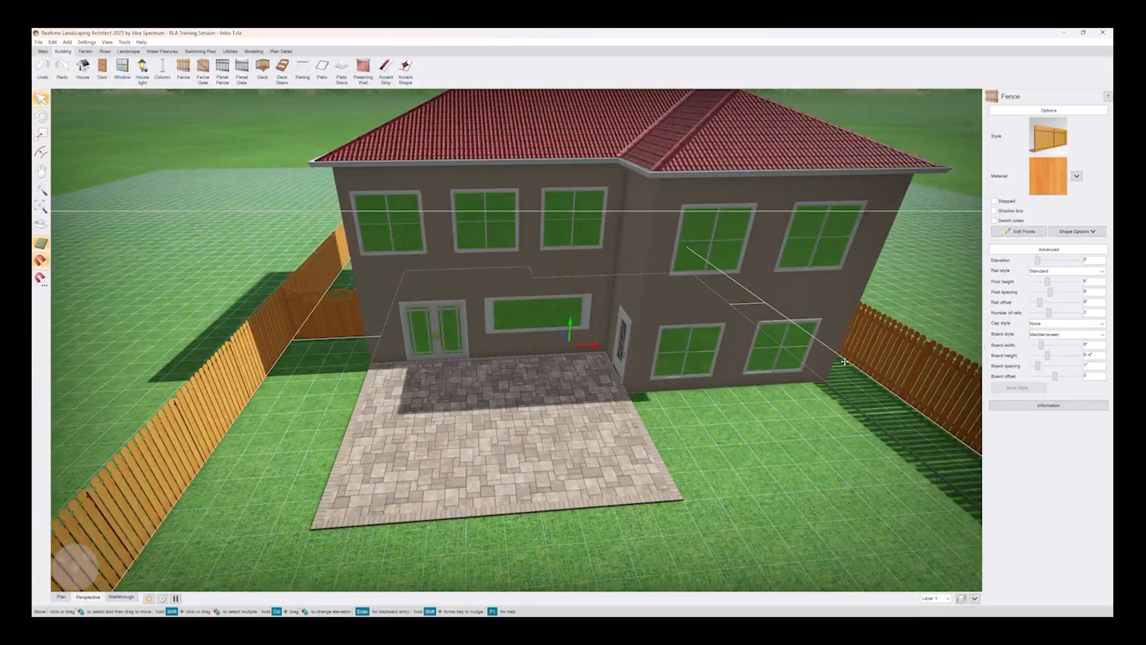
{"action": "middle_click_drag", "start_coordinate": [787, 370], "coordinate": [711, 375]}
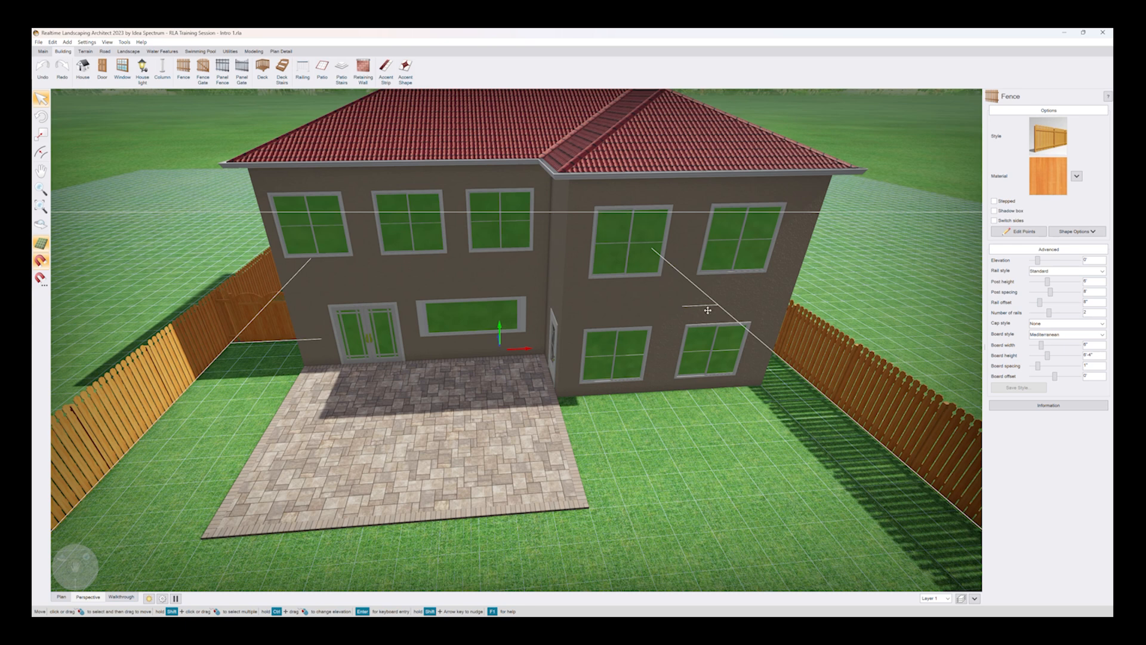
{"action": "left_click", "coordinate": [1042, 178]}
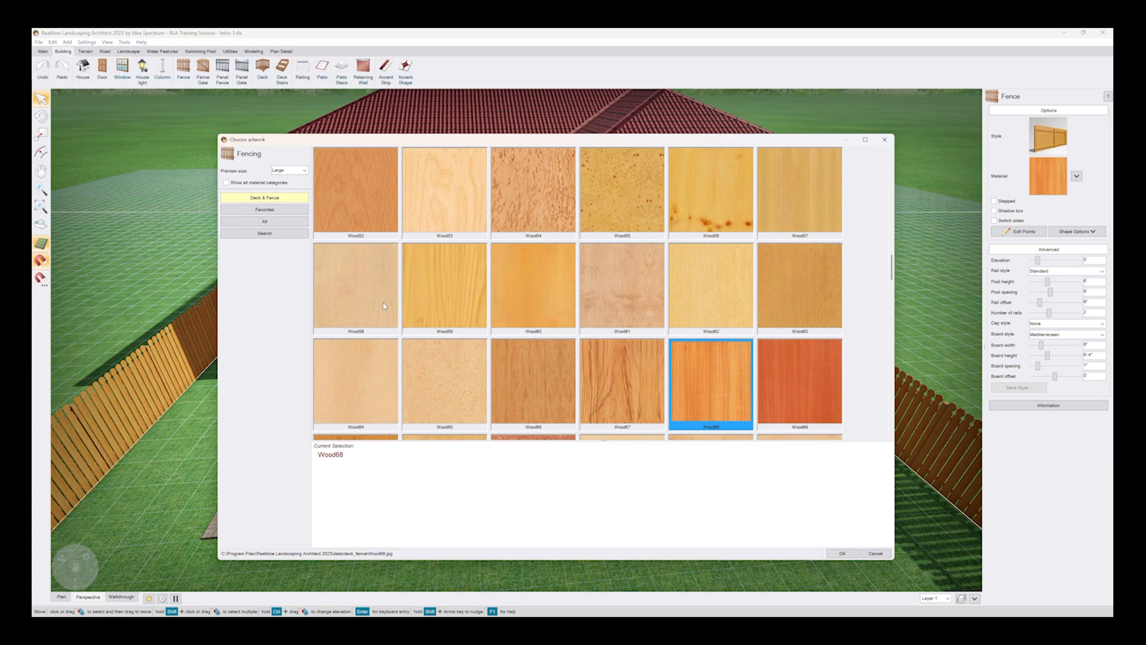
{"action": "scroll", "coordinate": [422, 270], "scroll_direction": "down", "scroll_amount": 5}
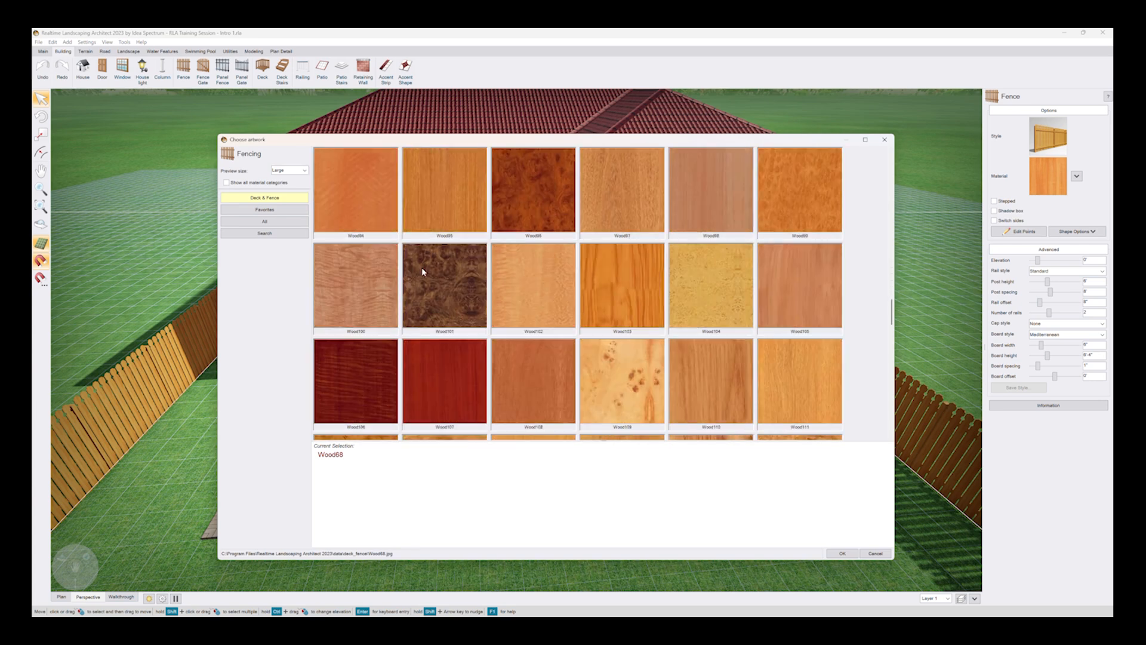
{"action": "scroll", "coordinate": [422, 272], "scroll_direction": "down", "scroll_amount": 4}
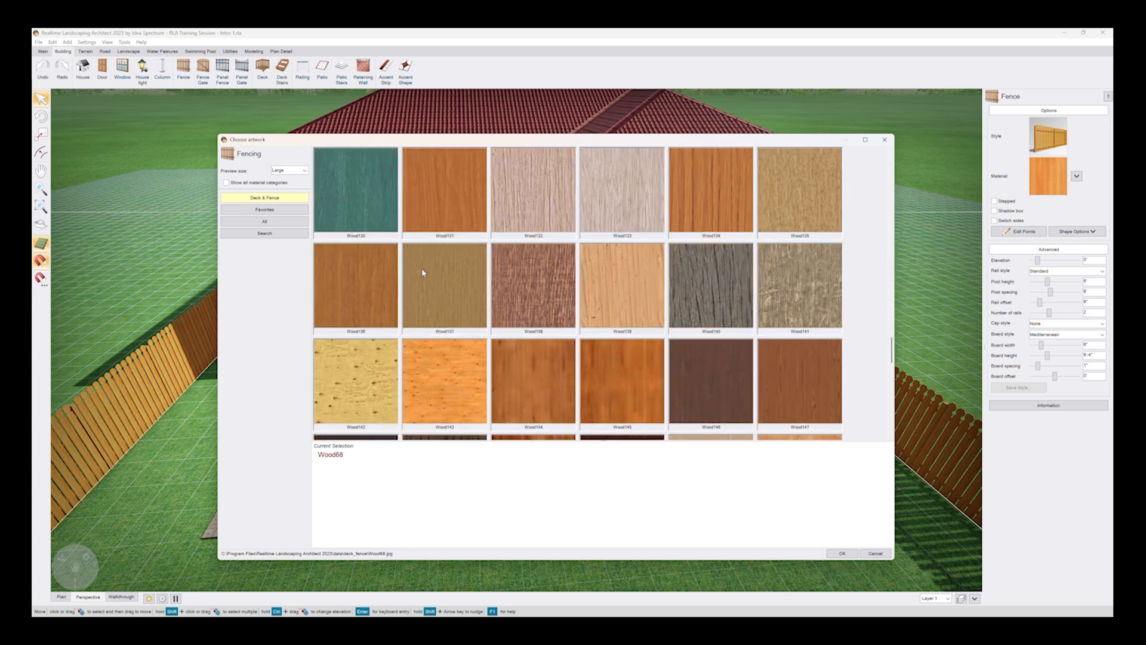
{"action": "double_click", "coordinate": [700, 299]}
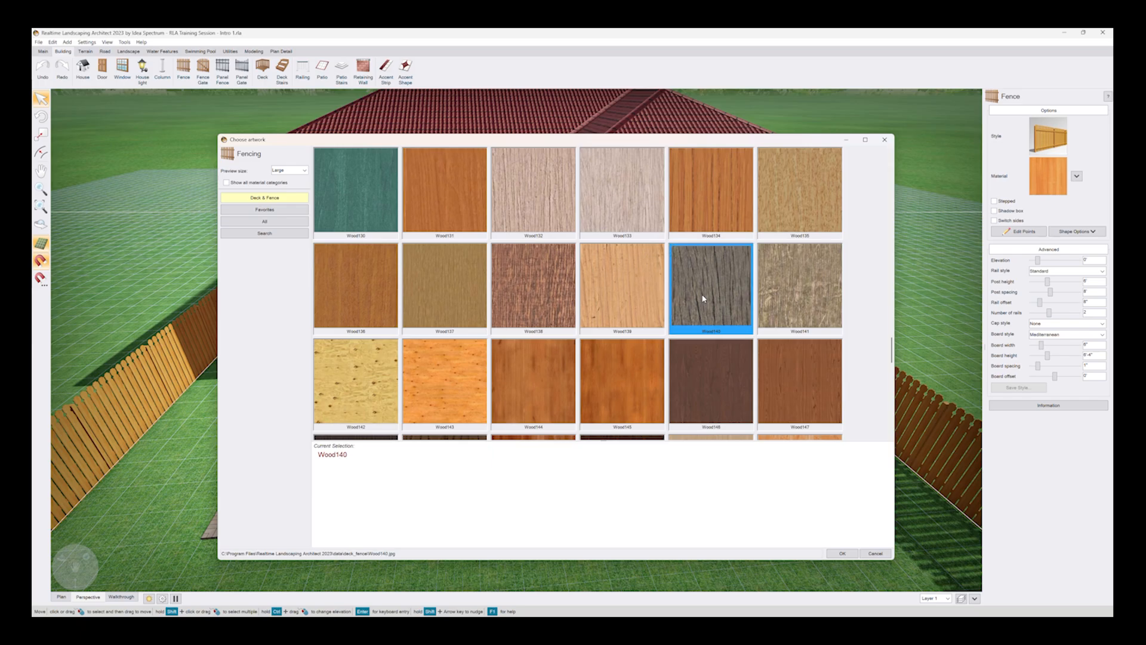
Step: Set the backyard fence's material to Wood138
{"action": "middle_click_drag", "start_coordinate": [356, 380], "coordinate": [320, 397]}
{"action": "left_click", "coordinate": [1063, 179]}
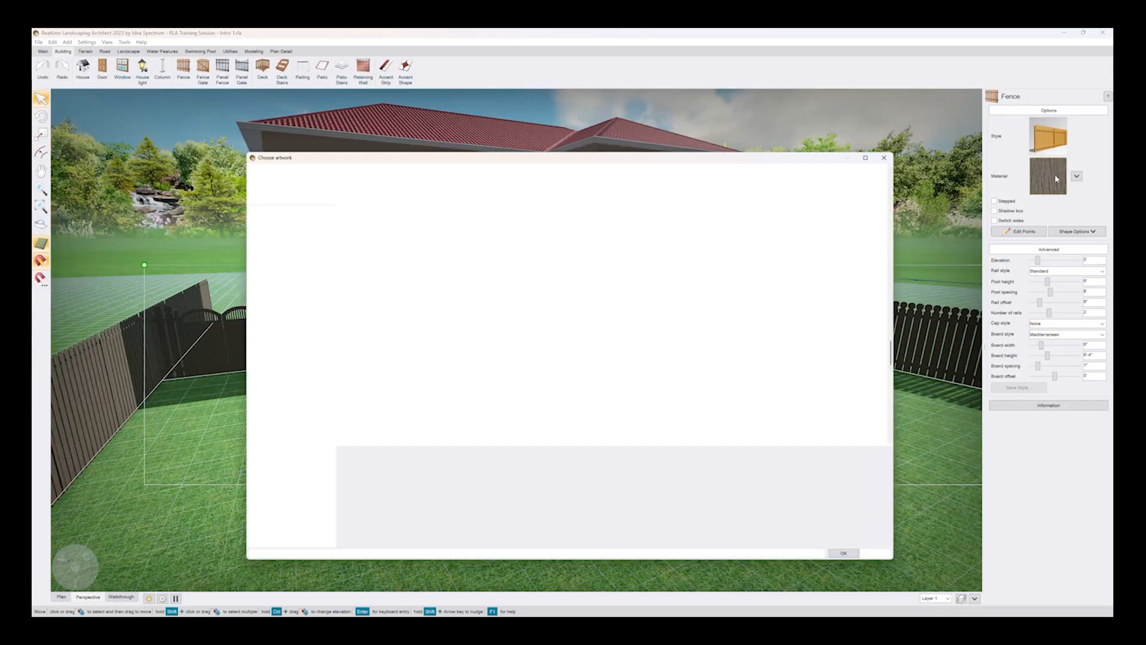
{"action": "double_click", "coordinate": [548, 377]}
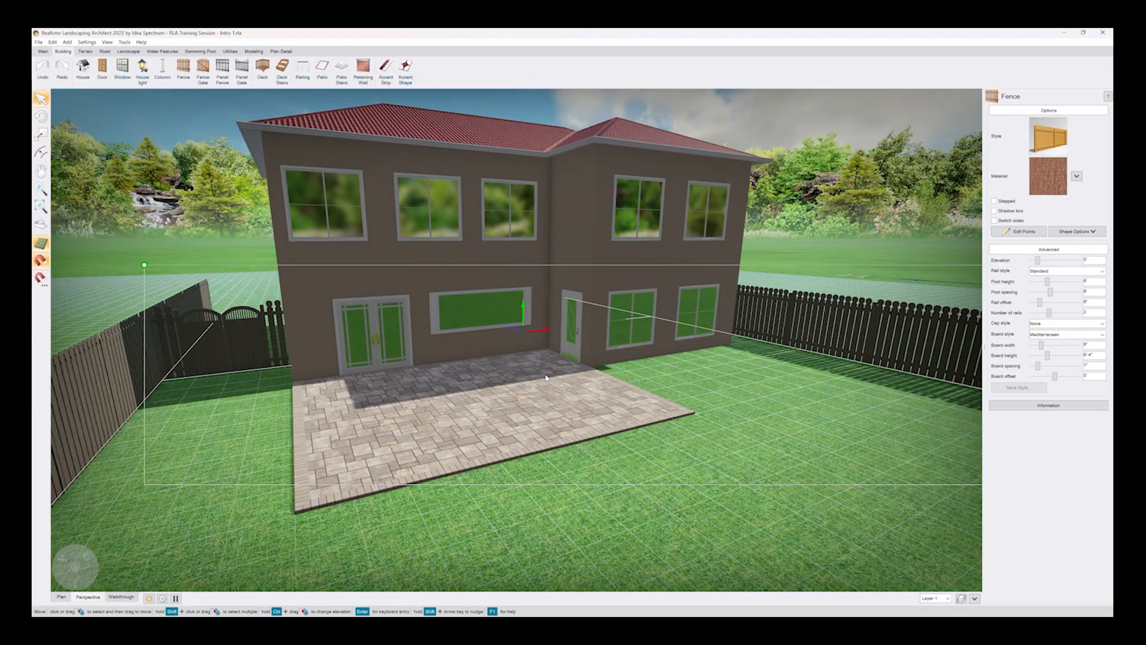
Step: Replace the fence gate's model with the single-door Gate4
{"action": "scroll", "coordinate": [620, 409], "scroll_direction": "up", "scroll_amount": 3}
{"action": "middle_click_drag", "start_coordinate": [599, 412], "coordinate": [628, 413]}
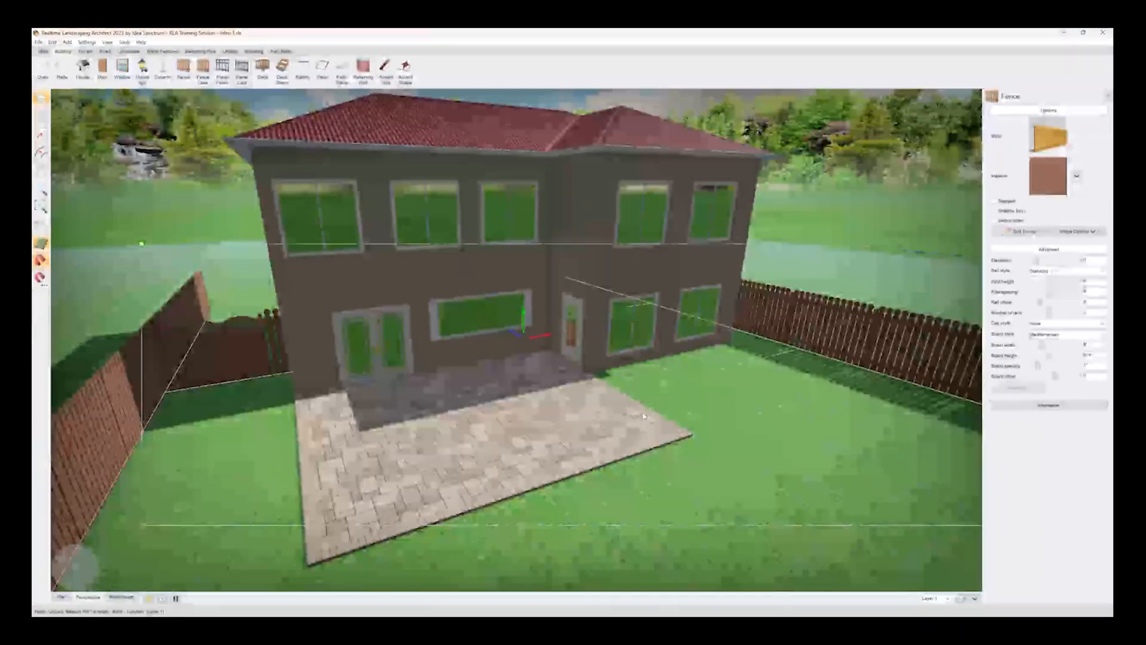
{"action": "left_click", "coordinate": [203, 69]}
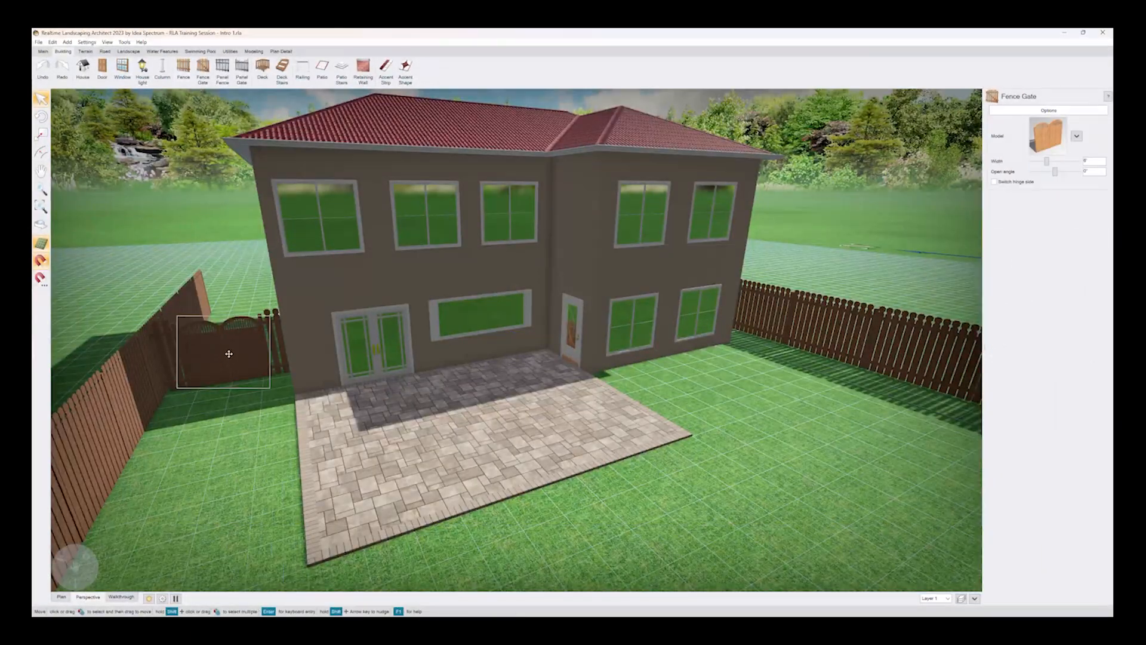
{"action": "left_click", "coordinate": [1049, 137]}
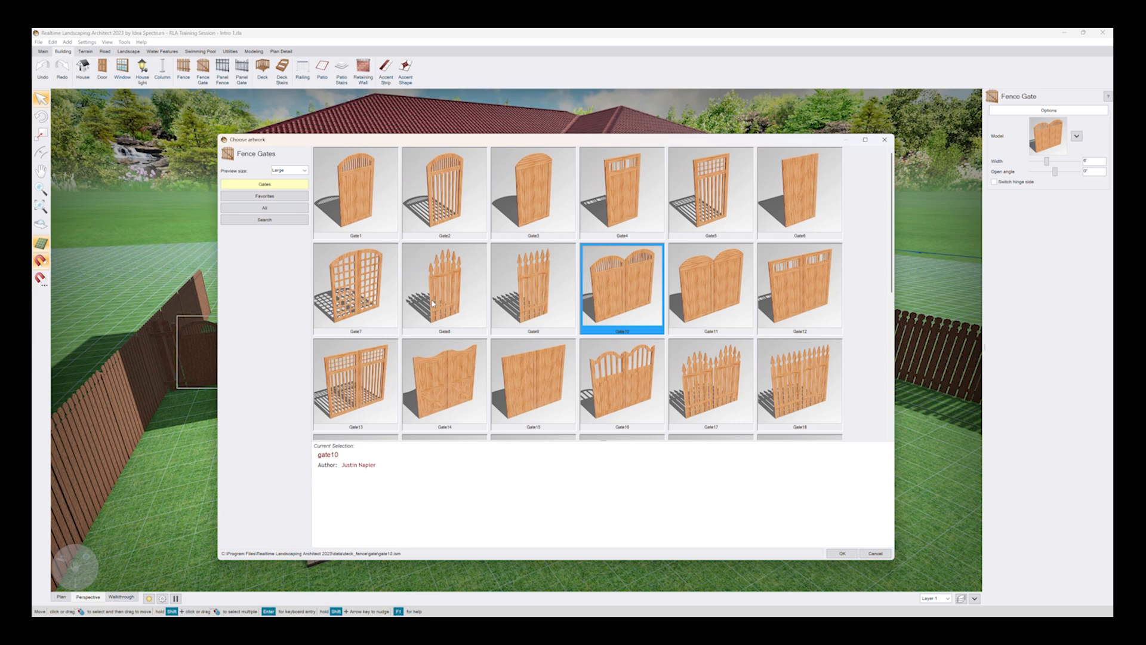
{"action": "double_click", "coordinate": [617, 195]}
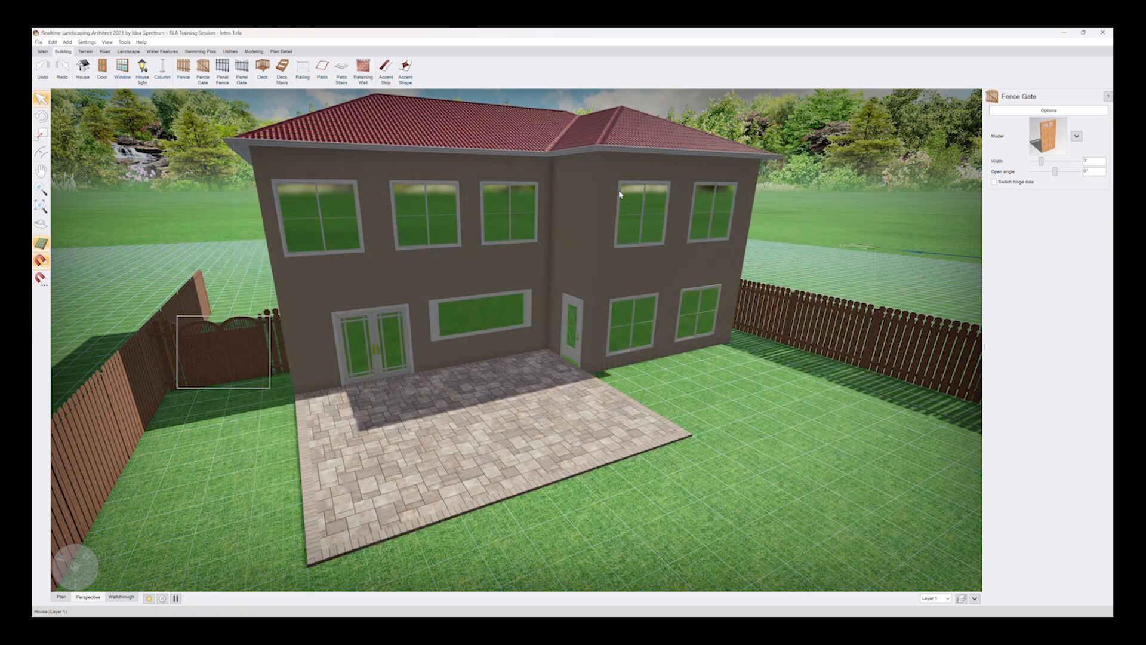
{"action": "middle_click_drag", "start_coordinate": [197, 352], "coordinate": [311, 343]}
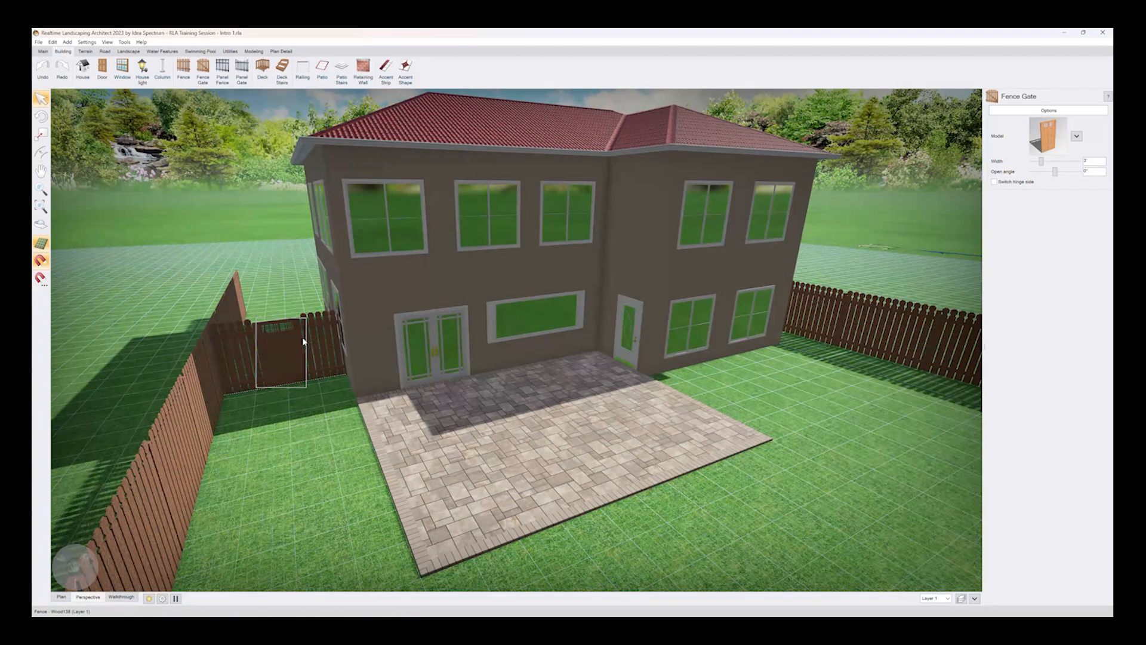
{"action": "left_click", "coordinate": [303, 341]}
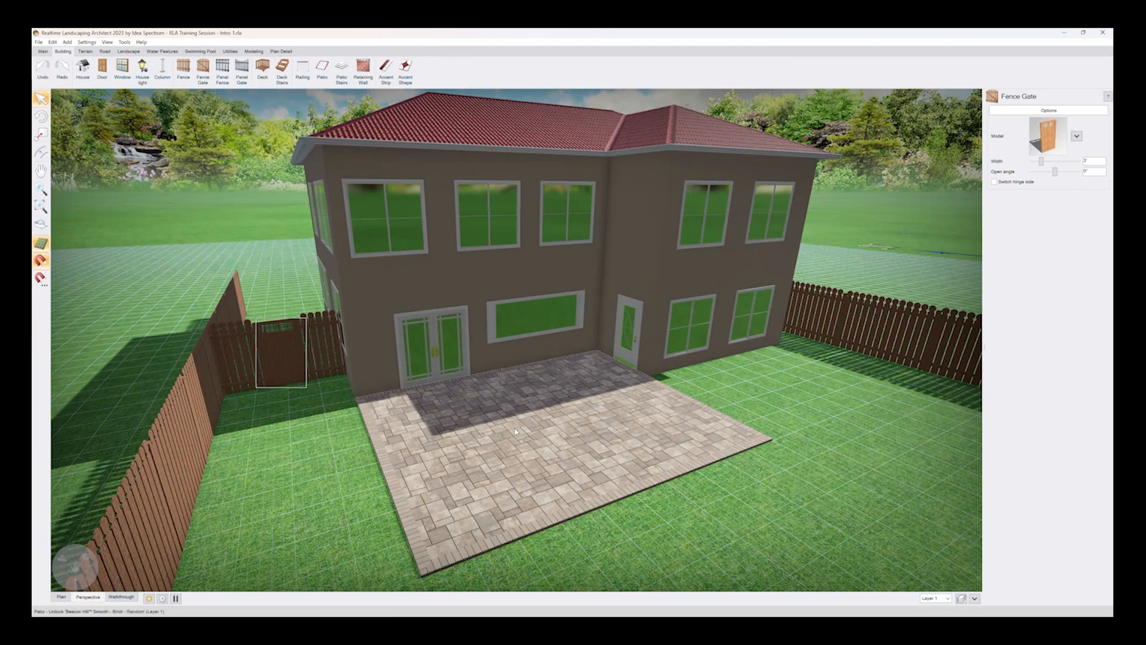
Step: Examine the fenced backyard in perspective from several distances and return to the plan view
{"action": "middle_click_drag", "start_coordinate": [467, 364], "coordinate": [425, 340]}
{"action": "scroll", "coordinate": [607, 394], "scroll_direction": "down", "scroll_amount": 10}
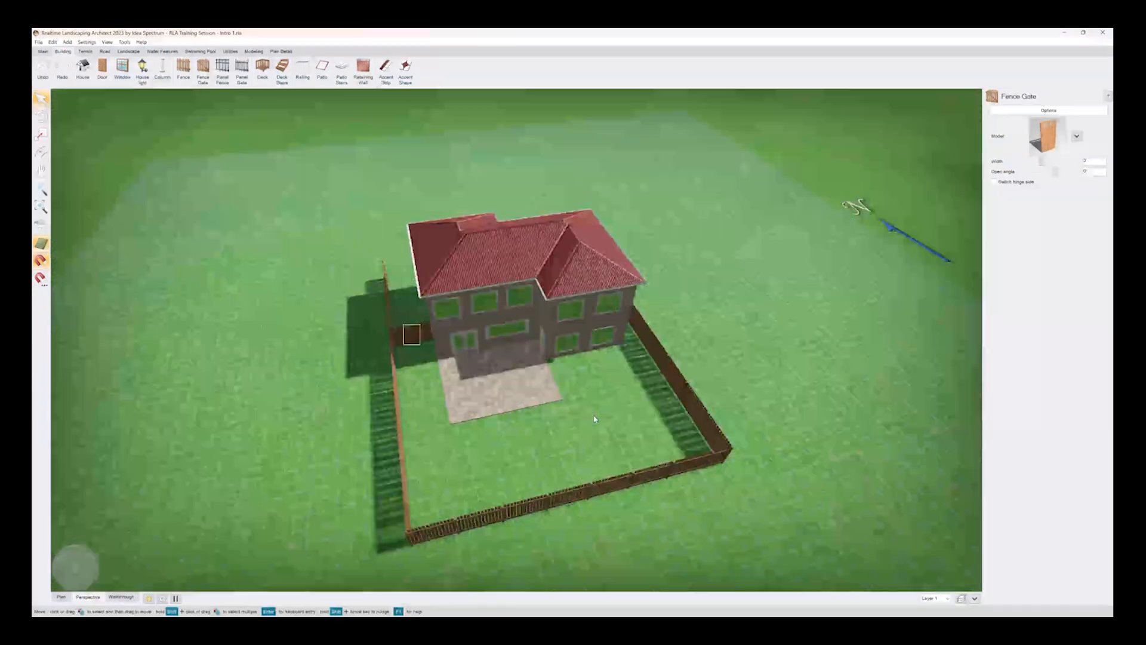
{"action": "right_click_drag", "start_coordinate": [594, 418], "coordinate": [485, 401]}
{"action": "scroll", "coordinate": [482, 418], "scroll_direction": "up", "scroll_amount": 5}
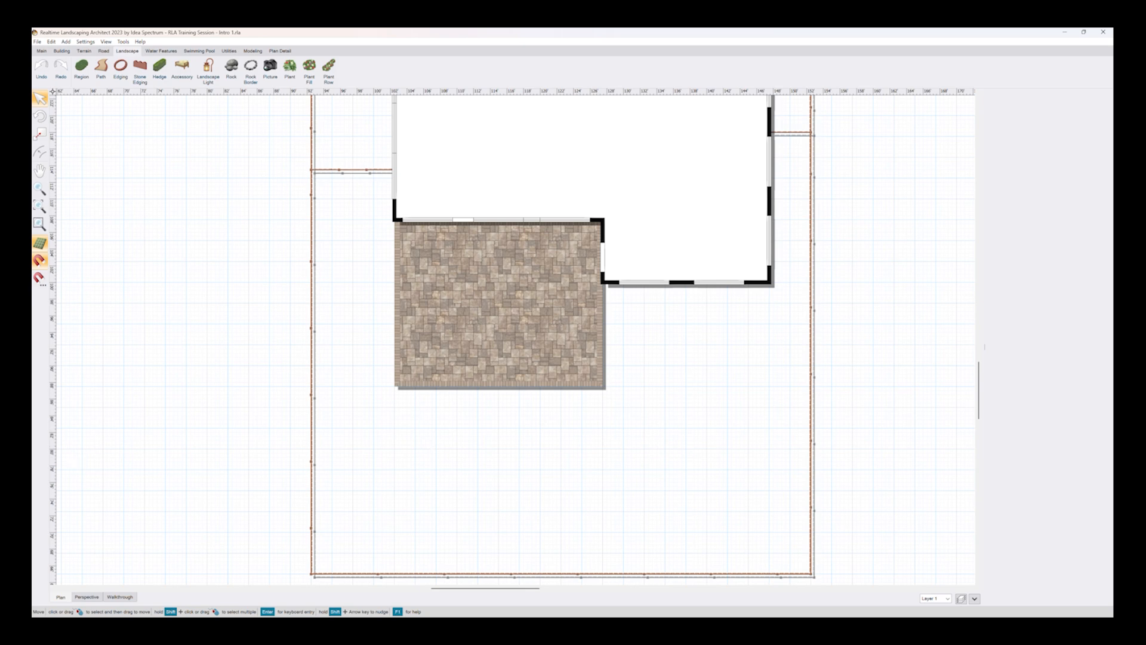
{"action": "left_click", "coordinate": [98, 598]}
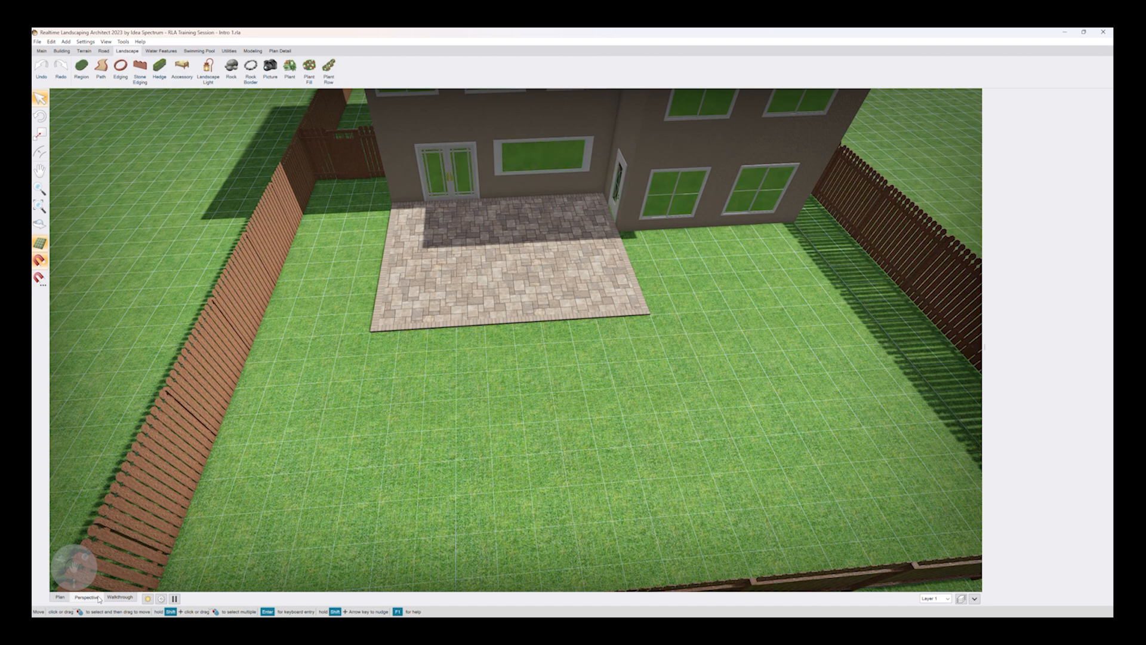
{"action": "left_click", "coordinate": [63, 598]}
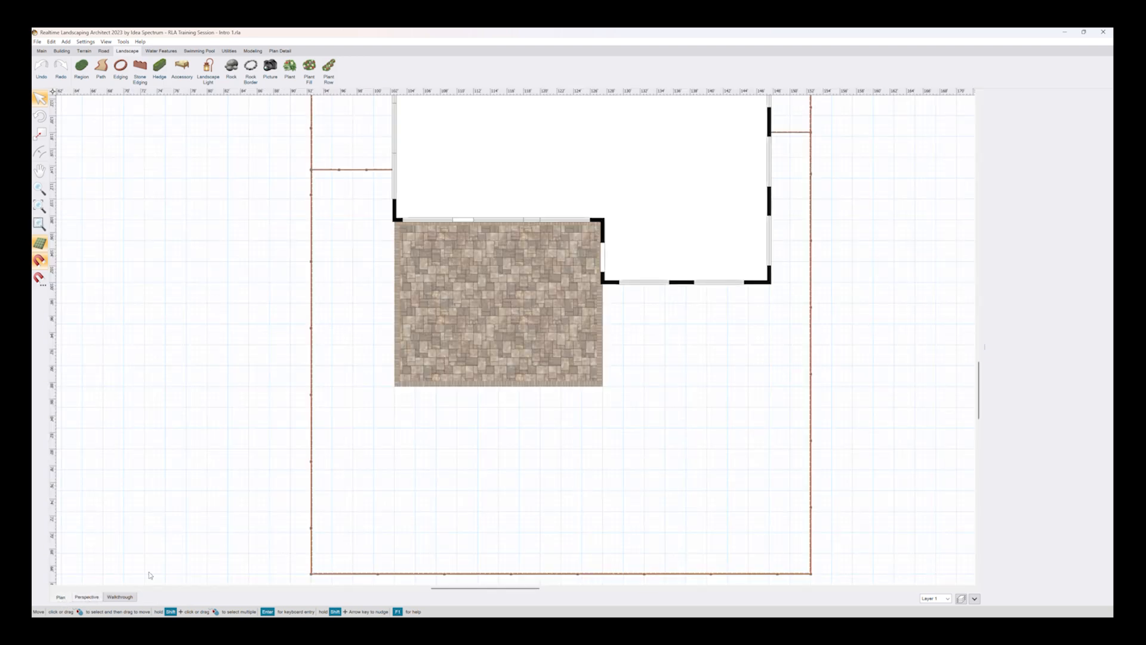
Step: Start a new landscape region with Mulch53 as its fill material
{"action": "left_click", "coordinate": [82, 66]}
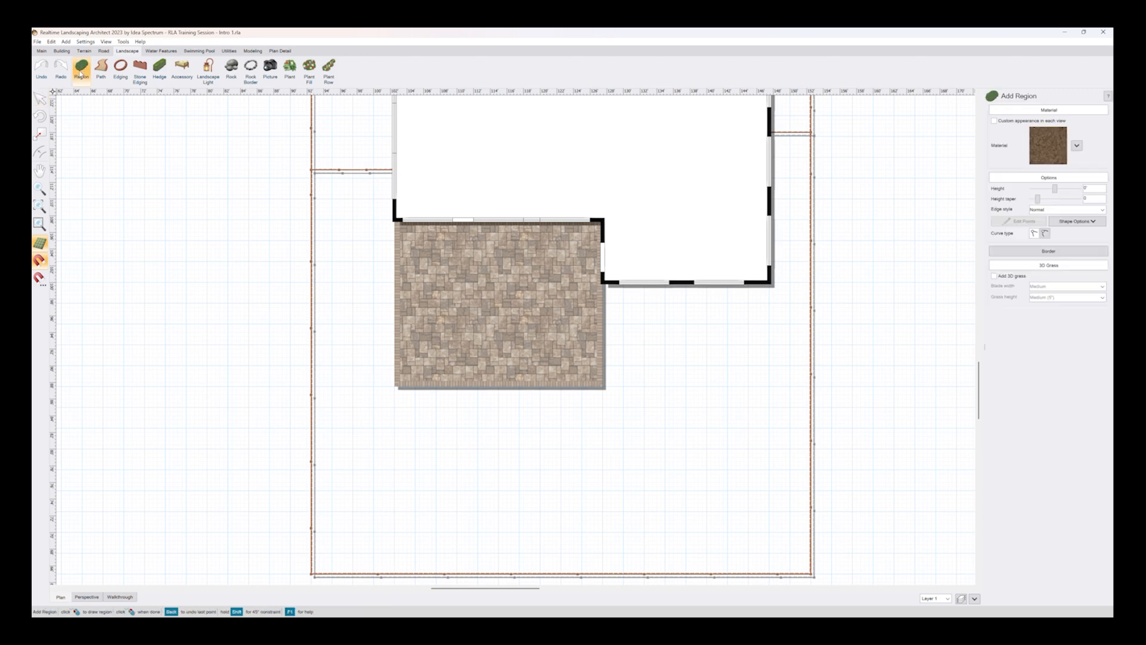
{"action": "left_click", "coordinate": [1043, 148]}
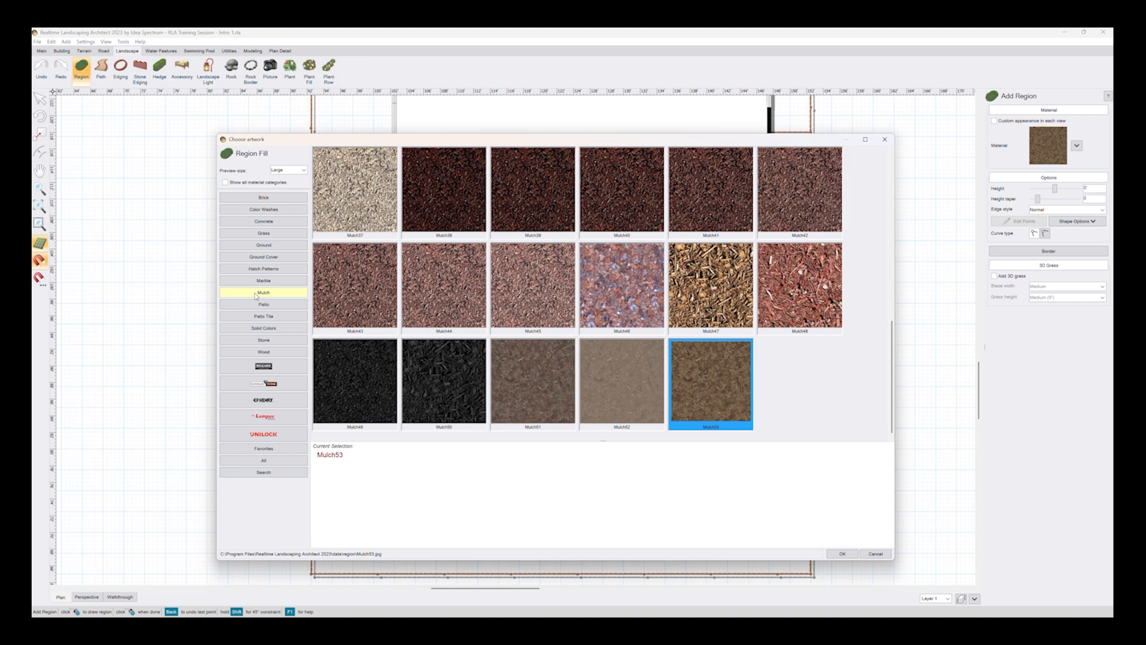
{"action": "scroll", "coordinate": [655, 355], "scroll_direction": "up", "scroll_amount": 4}
{"action": "scroll", "coordinate": [655, 355], "scroll_direction": "down", "scroll_amount": 4}
{"action": "double_click", "coordinate": [727, 405]}
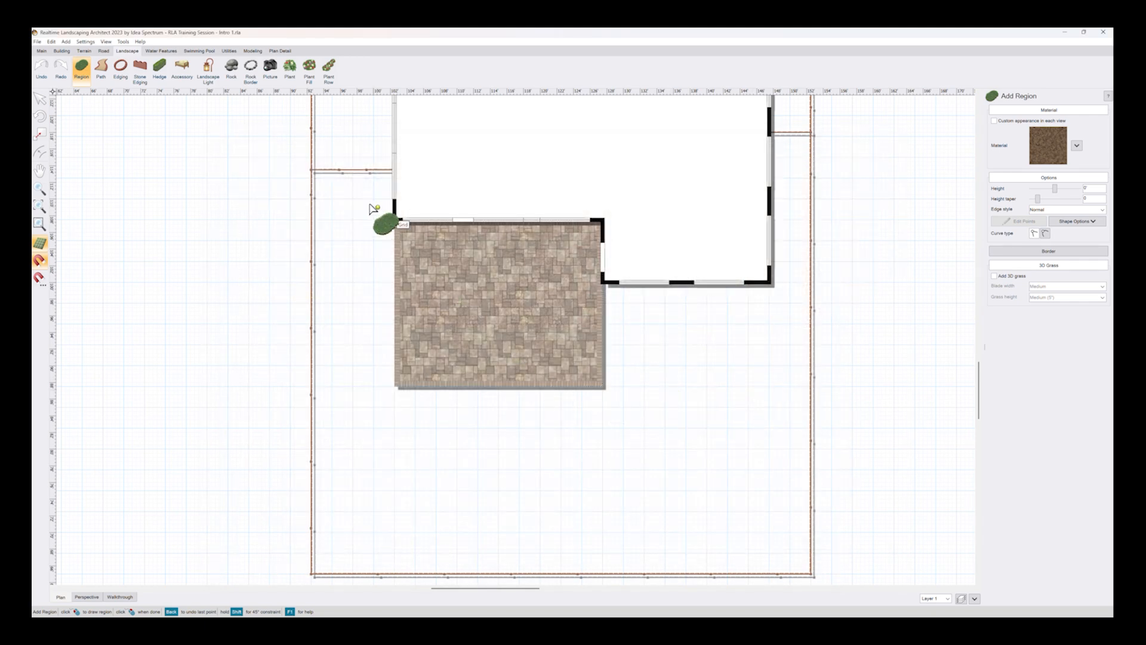
Step: Outline the mulch region with straight edges between the house, patio and fence, 60' along the rear fence and 53' along the long side fence
{"action": "left_click", "coordinate": [1045, 234]}
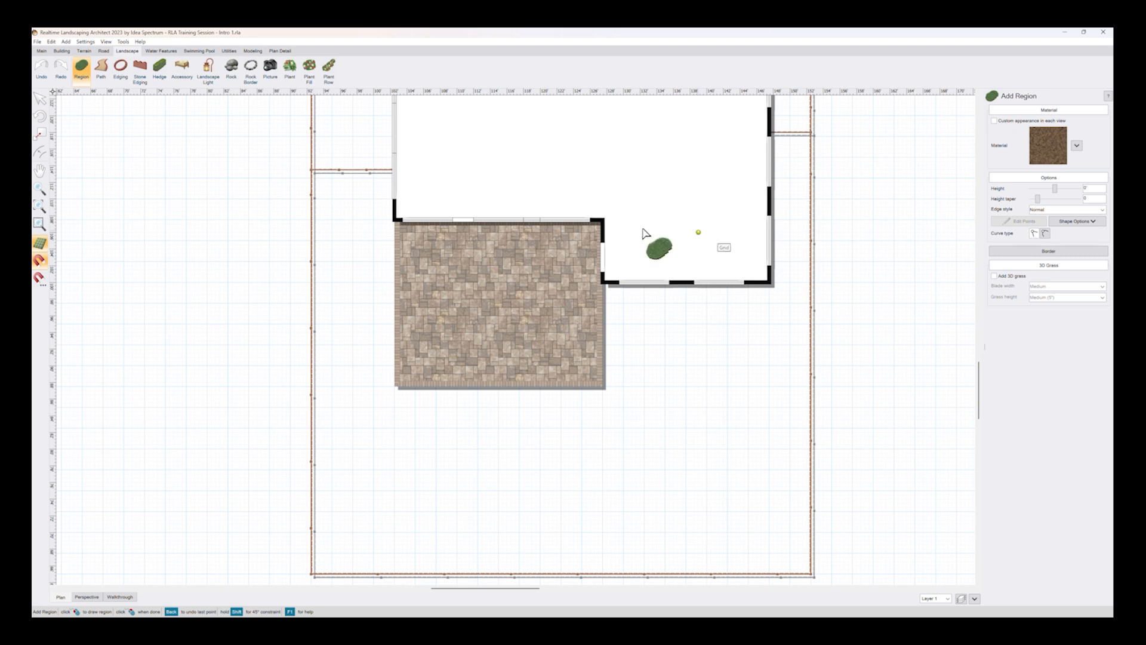
{"action": "left_click", "coordinate": [311, 170]}
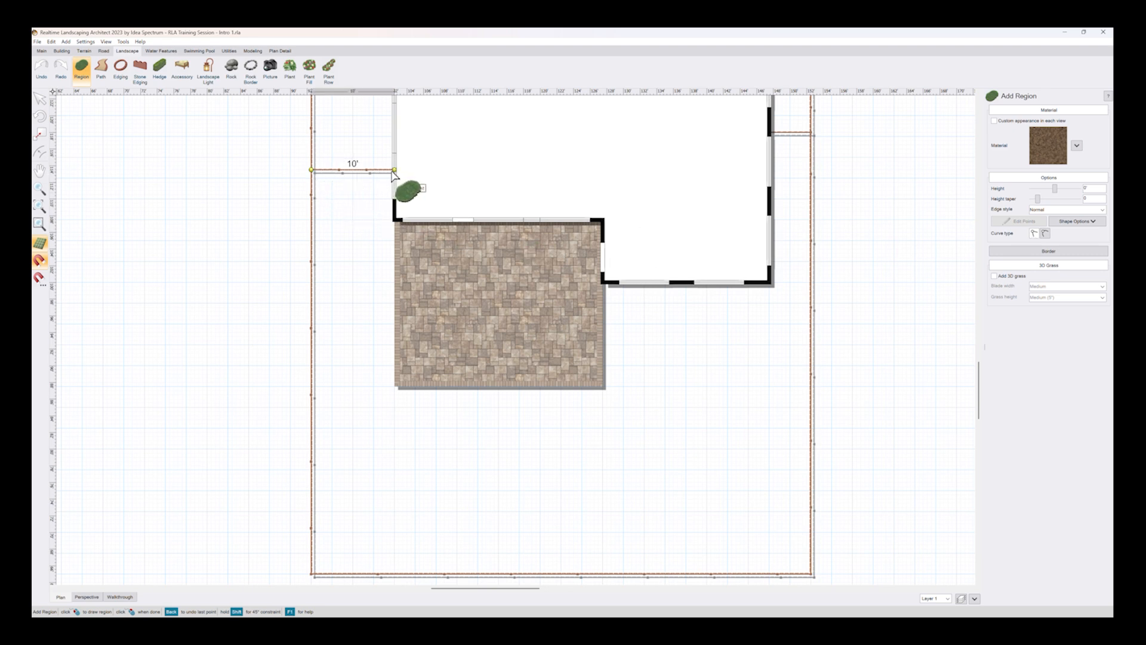
{"action": "left_click", "coordinate": [394, 170]}
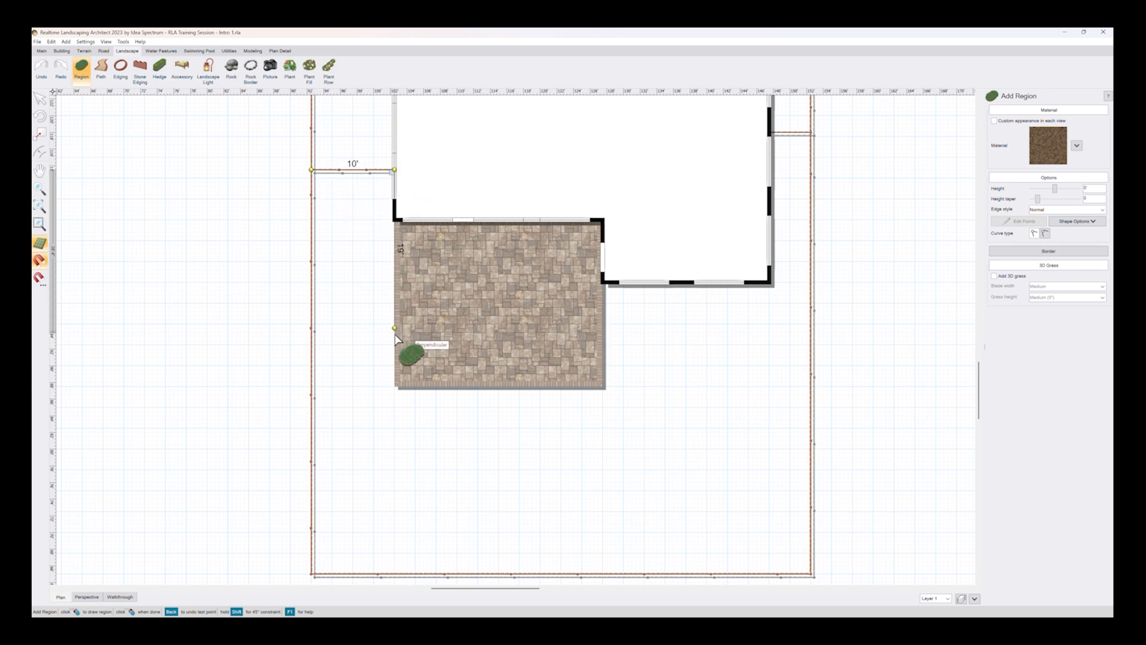
{"action": "left_click", "coordinate": [394, 386]}
{"action": "left_click", "coordinate": [603, 386]}
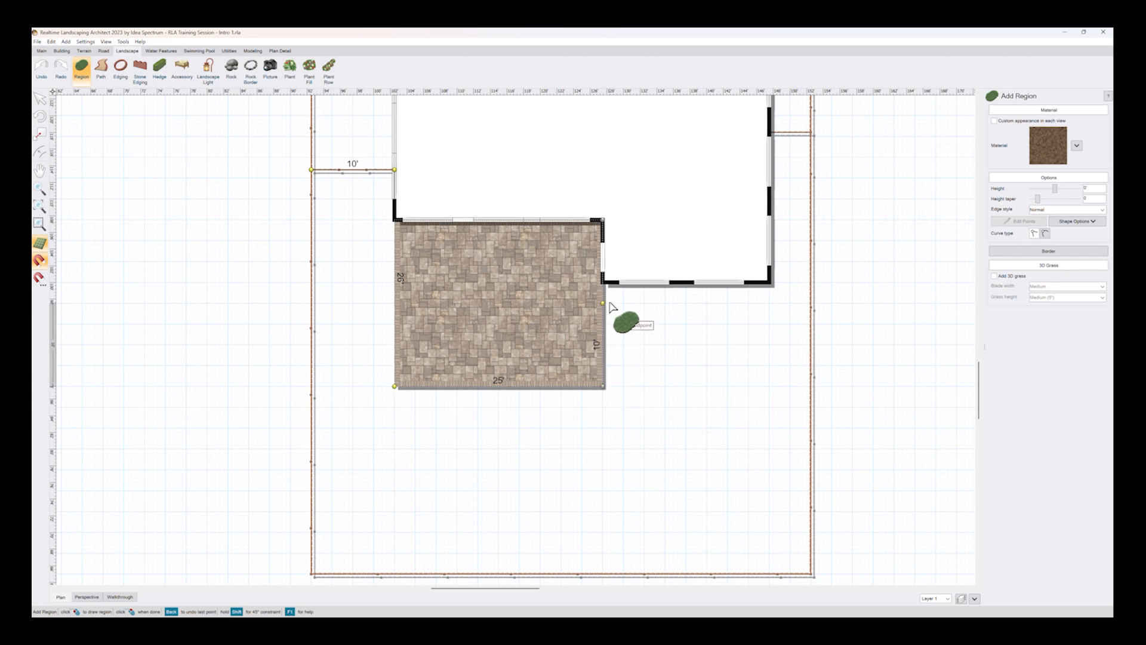
{"action": "left_click", "coordinate": [603, 281]}
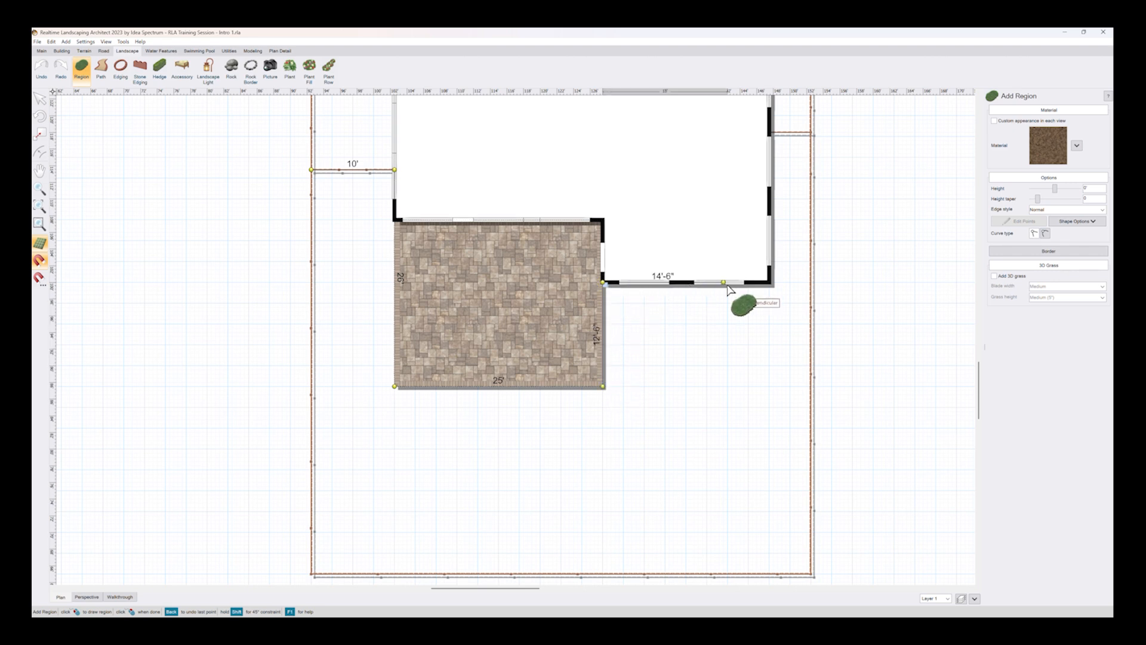
{"action": "left_click", "coordinate": [769, 281]}
{"action": "left_click", "coordinate": [769, 132]}
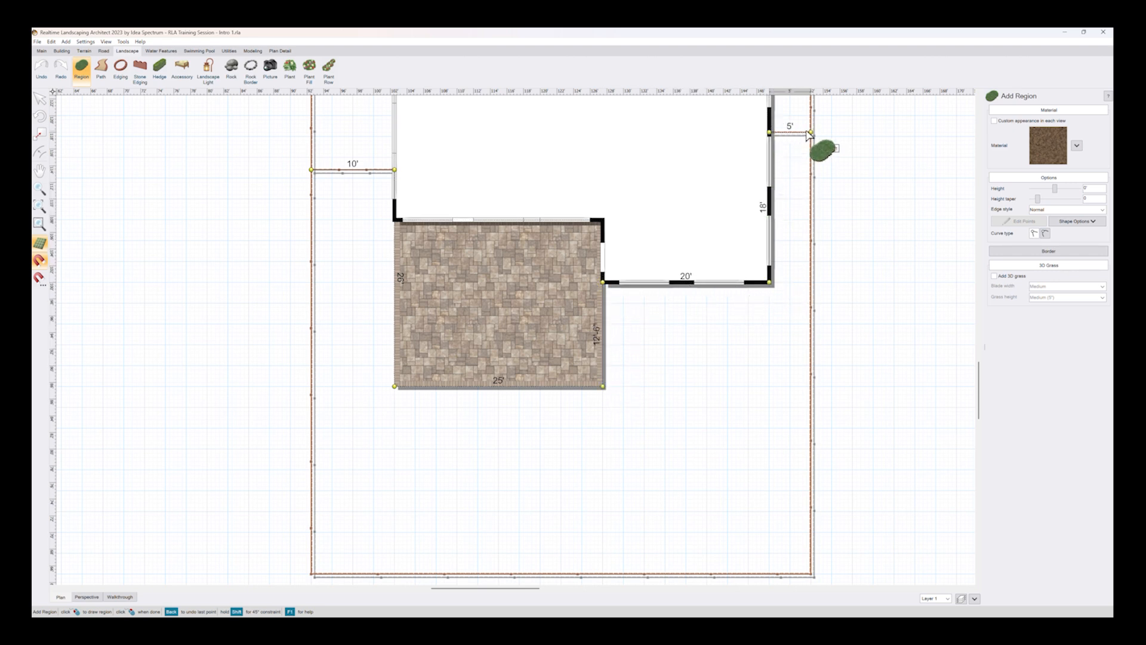
{"action": "left_click", "coordinate": [810, 132]}
{"action": "left_click", "coordinate": [810, 575]}
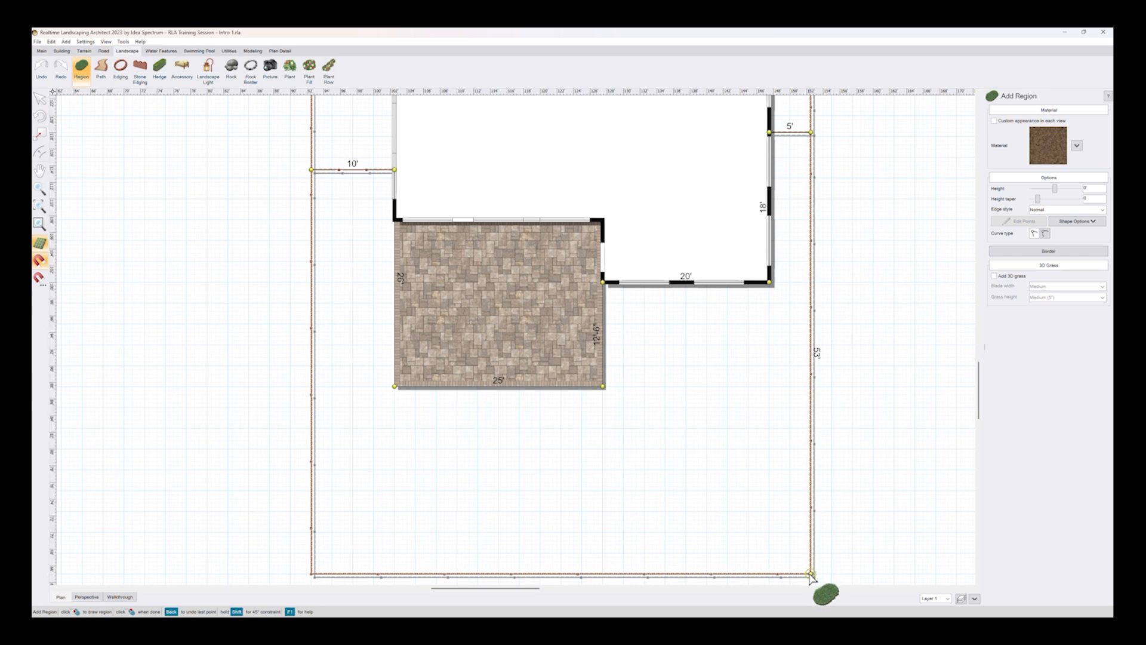
{"action": "left_click", "coordinate": [311, 575]}
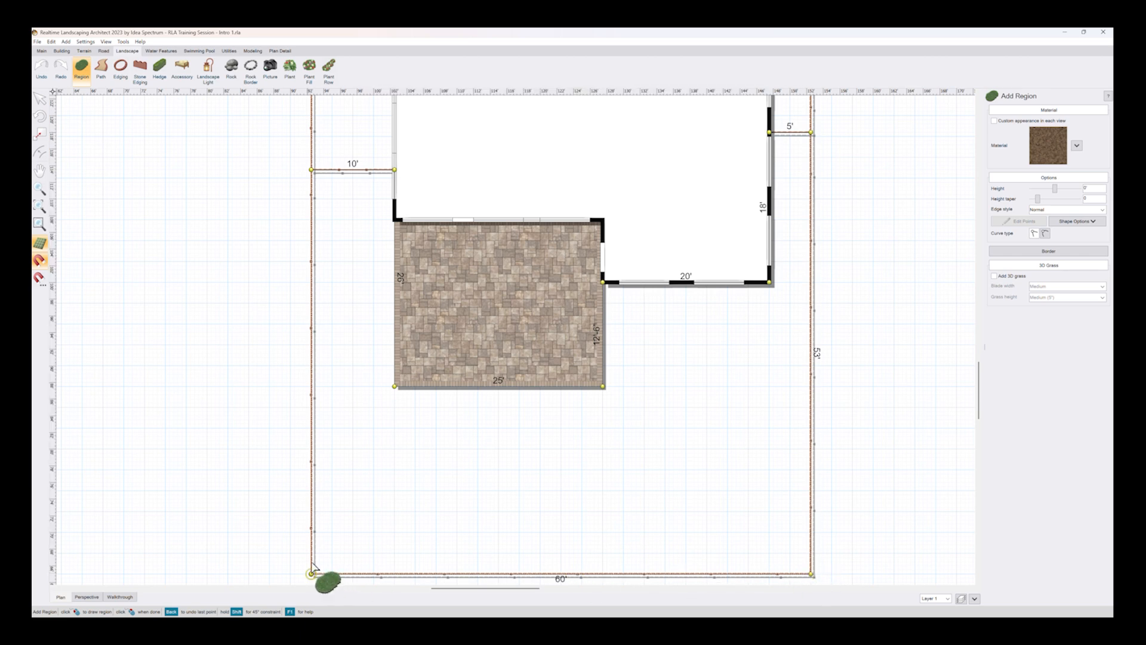
{"action": "left_click", "coordinate": [311, 170]}
Step: Inspect the mulch-covered backyard in perspective and return to the plan view
{"action": "left_click", "coordinate": [86, 596]}
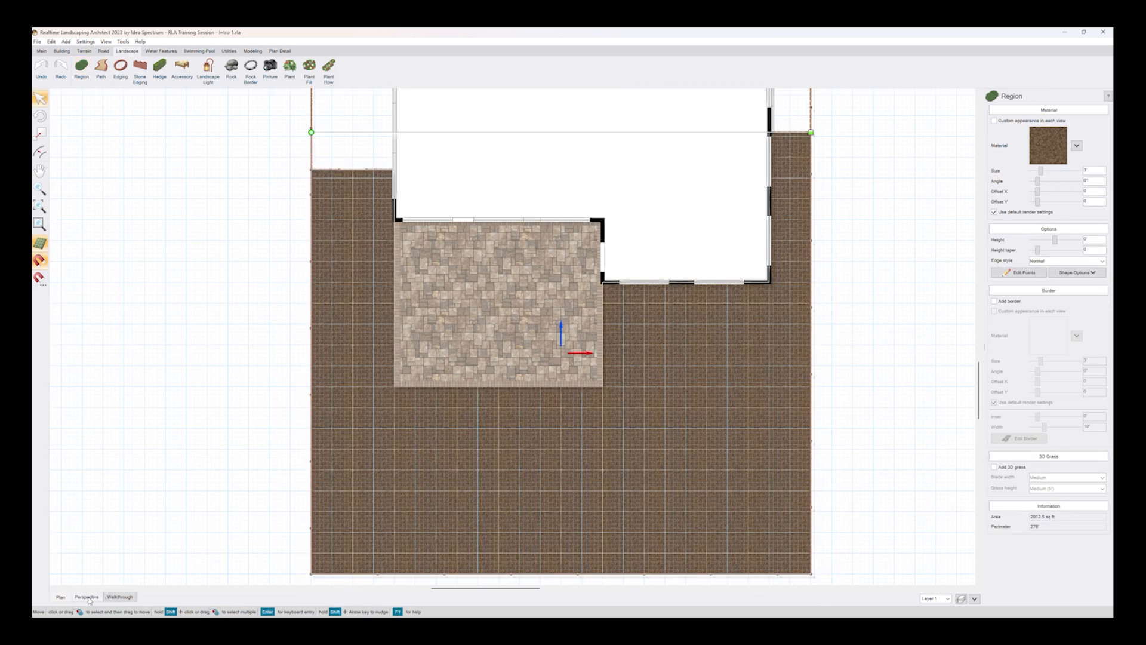
{"action": "scroll", "coordinate": [531, 374], "scroll_direction": "down", "scroll_amount": 2}
{"action": "middle_click_drag", "start_coordinate": [531, 375], "coordinate": [584, 374]}
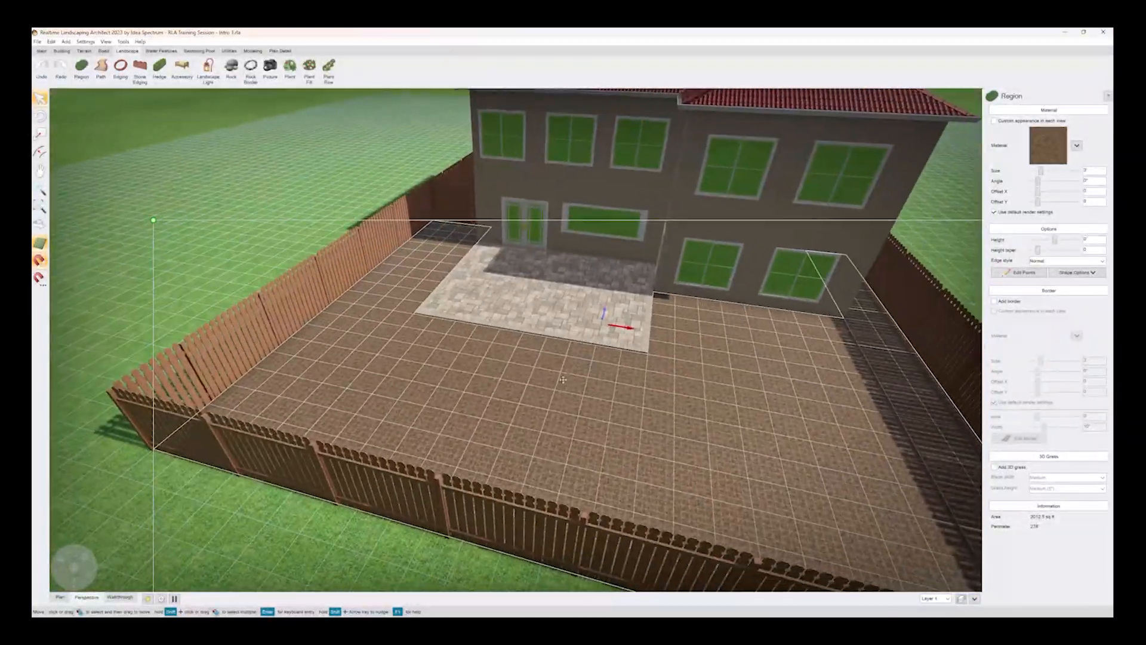
{"action": "left_click", "coordinate": [60, 597]}
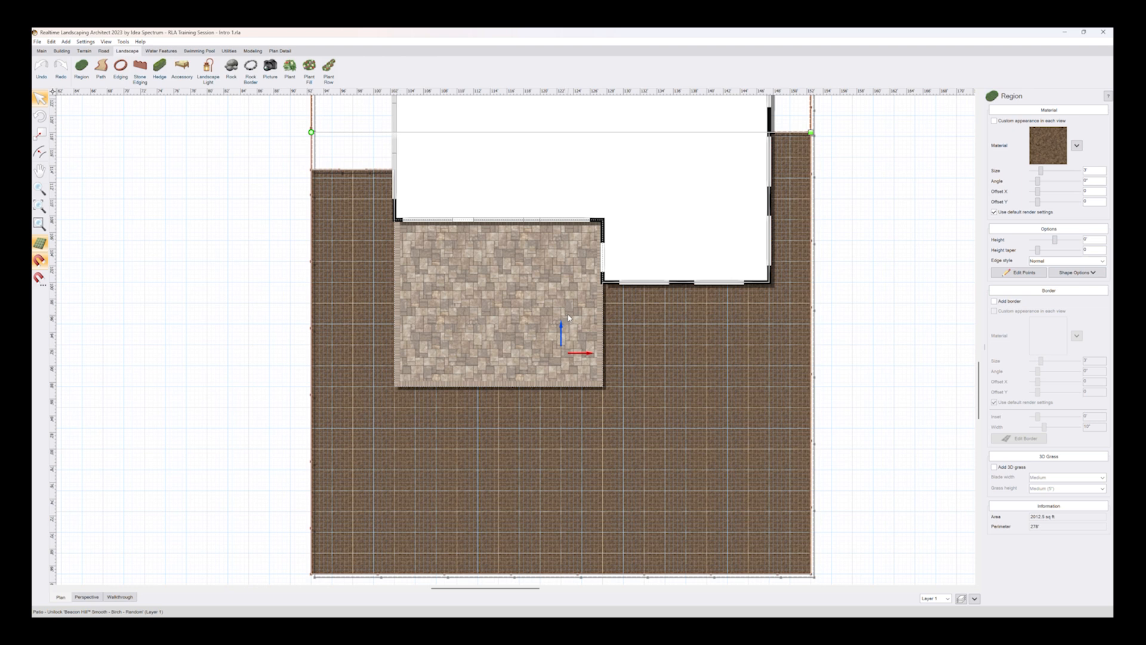
Step: Start a new landscape region with Grass13 as its fill material
{"action": "left_click", "coordinate": [83, 71]}
{"action": "left_click", "coordinate": [1051, 149]}
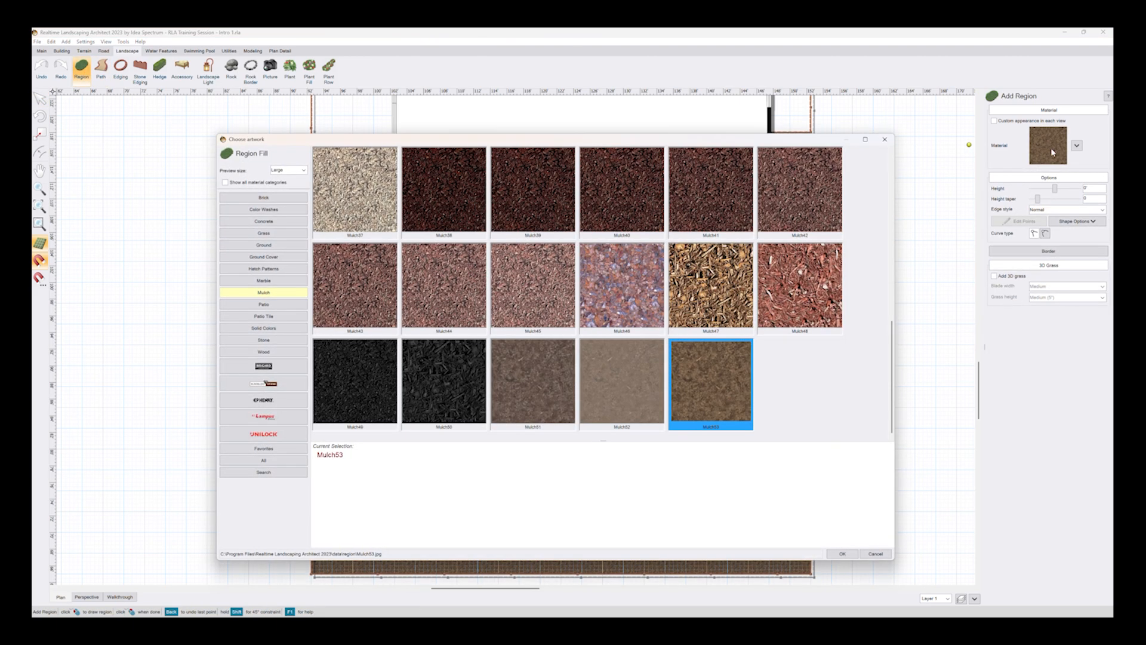
{"action": "left_click", "coordinate": [263, 234]}
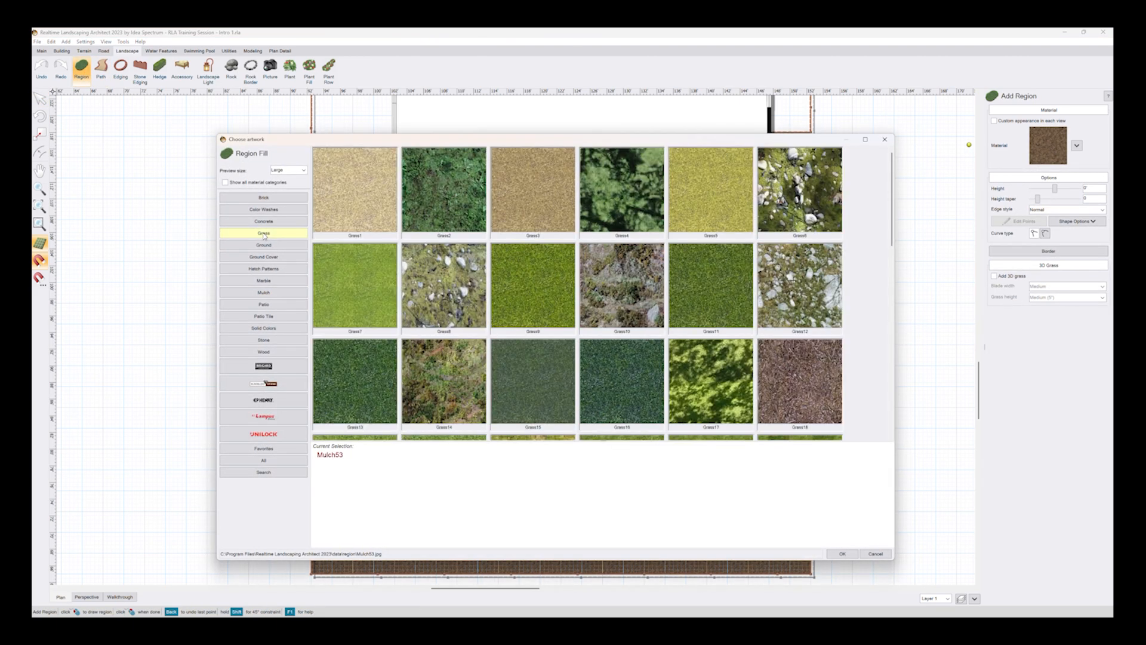
{"action": "double_click", "coordinate": [370, 377]}
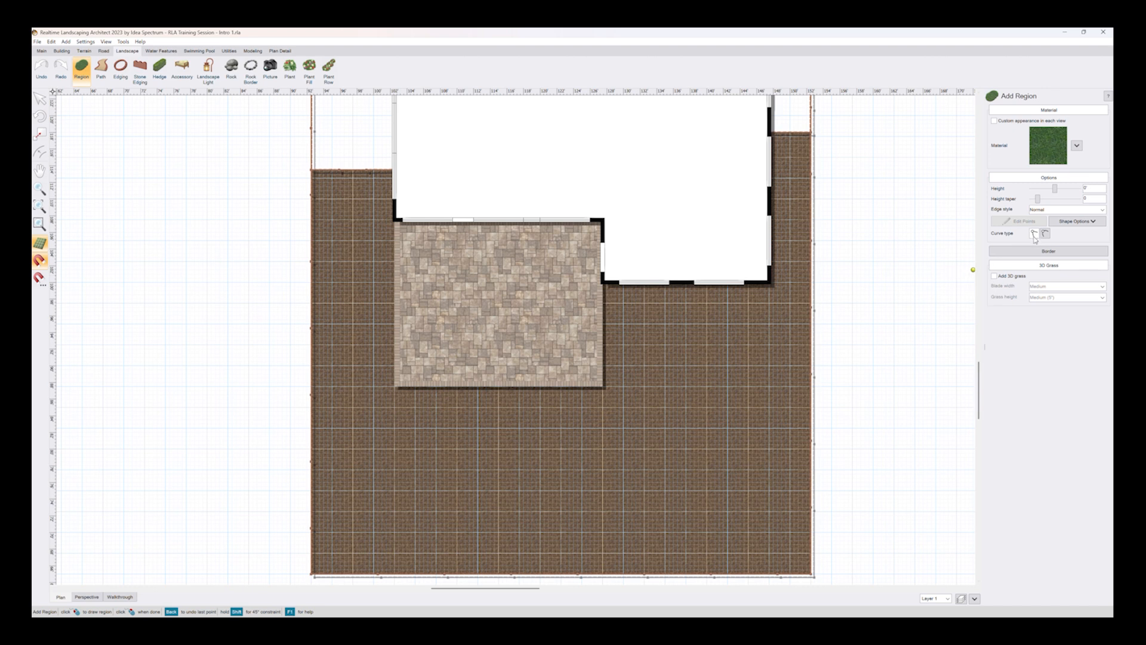
Step: Draw a trial straight-edged grass region wrapping around the patio's outer sides and delete it
{"action": "left_click", "coordinate": [602, 302]}
{"action": "left_click", "coordinate": [644, 303]}
{"action": "left_click", "coordinate": [727, 303]}
{"action": "left_click", "coordinate": [727, 395]}
{"action": "left_click", "coordinate": [673, 451]}
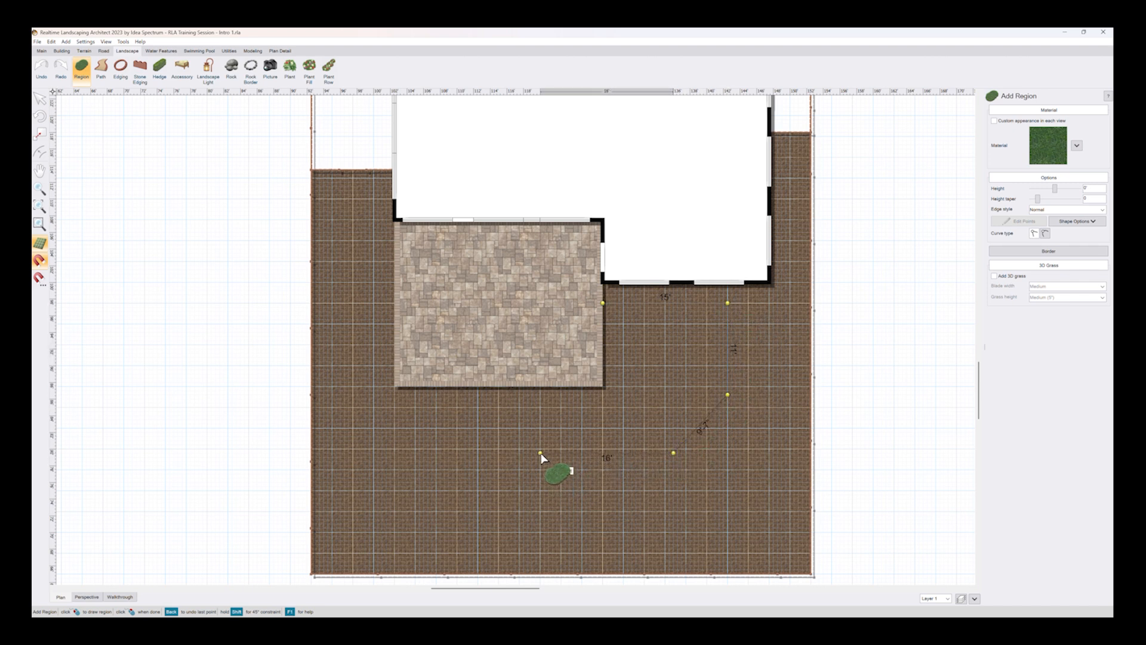
{"action": "left_click", "coordinate": [540, 453]}
{"action": "left_click", "coordinate": [403, 453]}
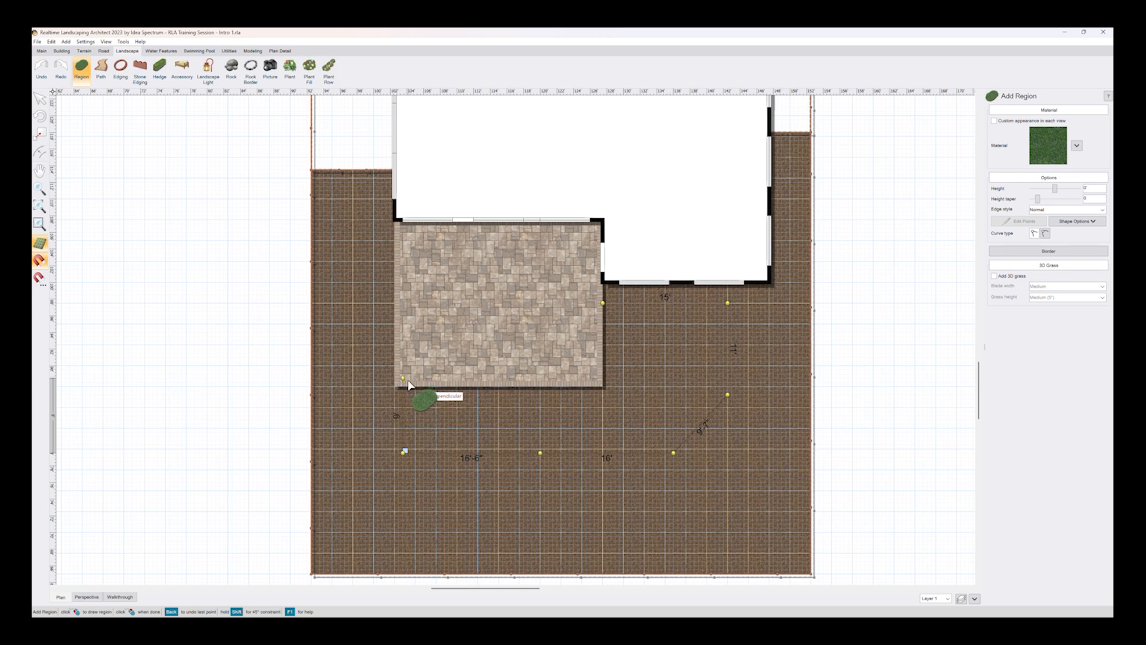
{"action": "left_click", "coordinate": [395, 387]}
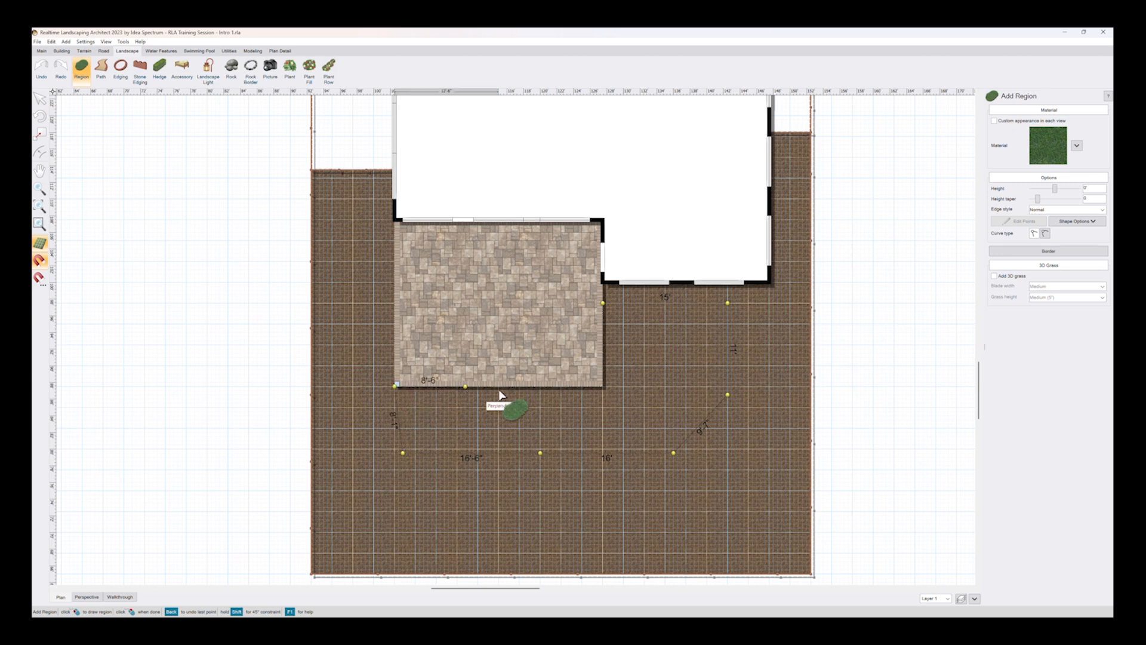
{"action": "left_click", "coordinate": [602, 387]}
{"action": "left_click", "coordinate": [603, 303]}
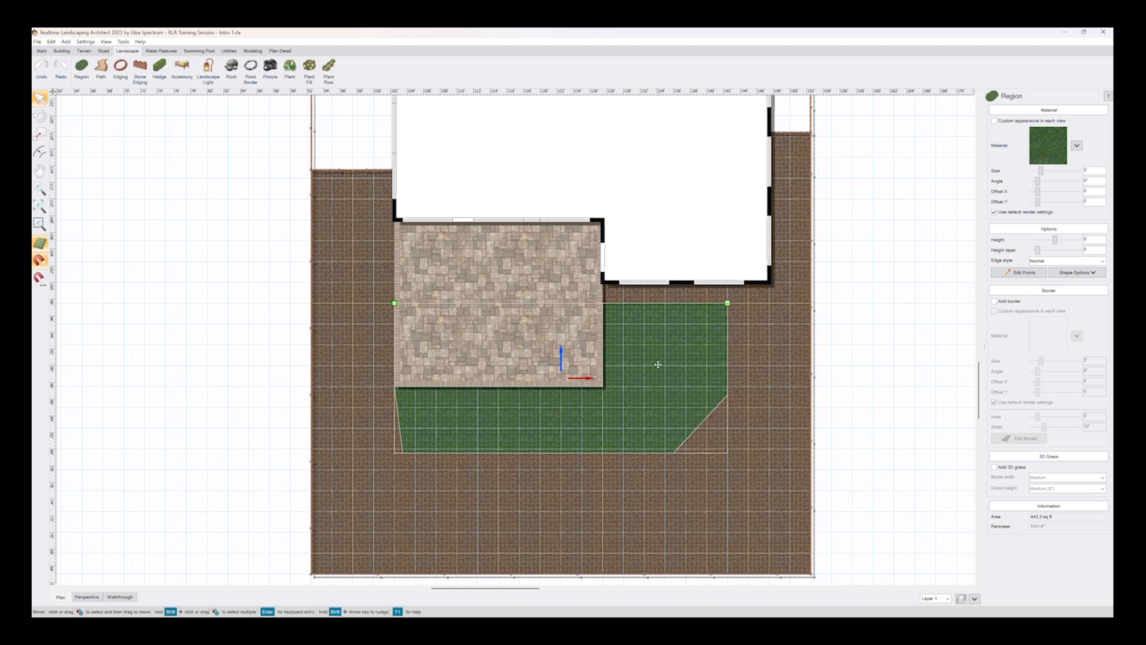
{"action": "key", "text": "Delete"}
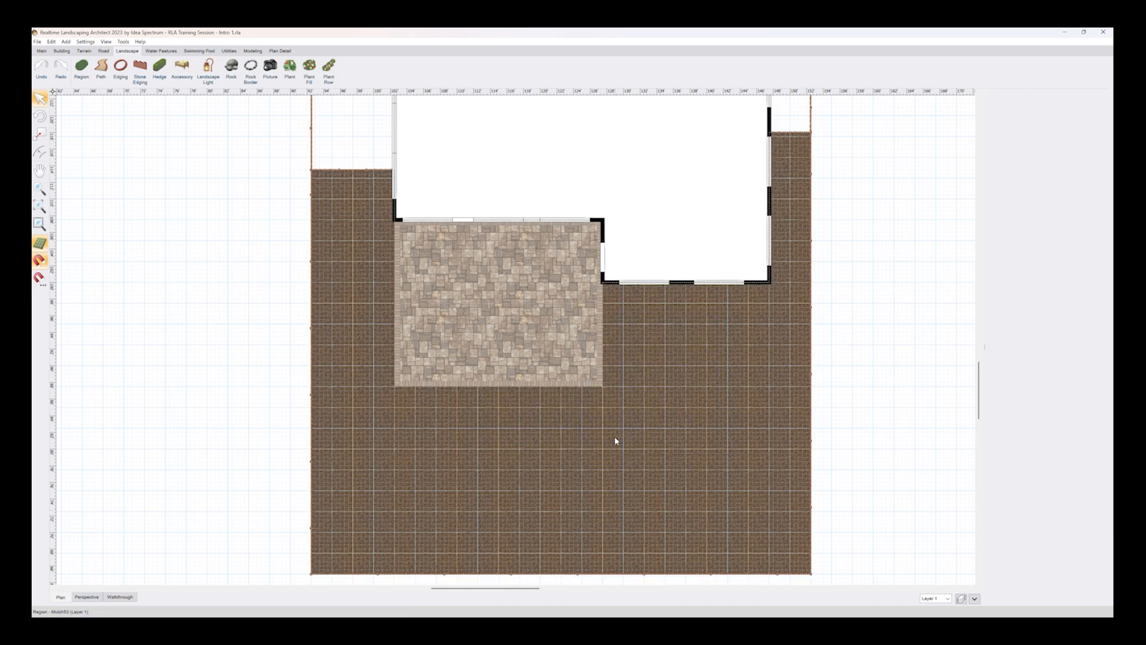
Step: Begin a curved grass region at the patio's side edge near the house, with outline segments of about 12'-8", 11'-4", 8'-7" and 4'-10"
{"action": "left_click", "coordinate": [89, 79]}
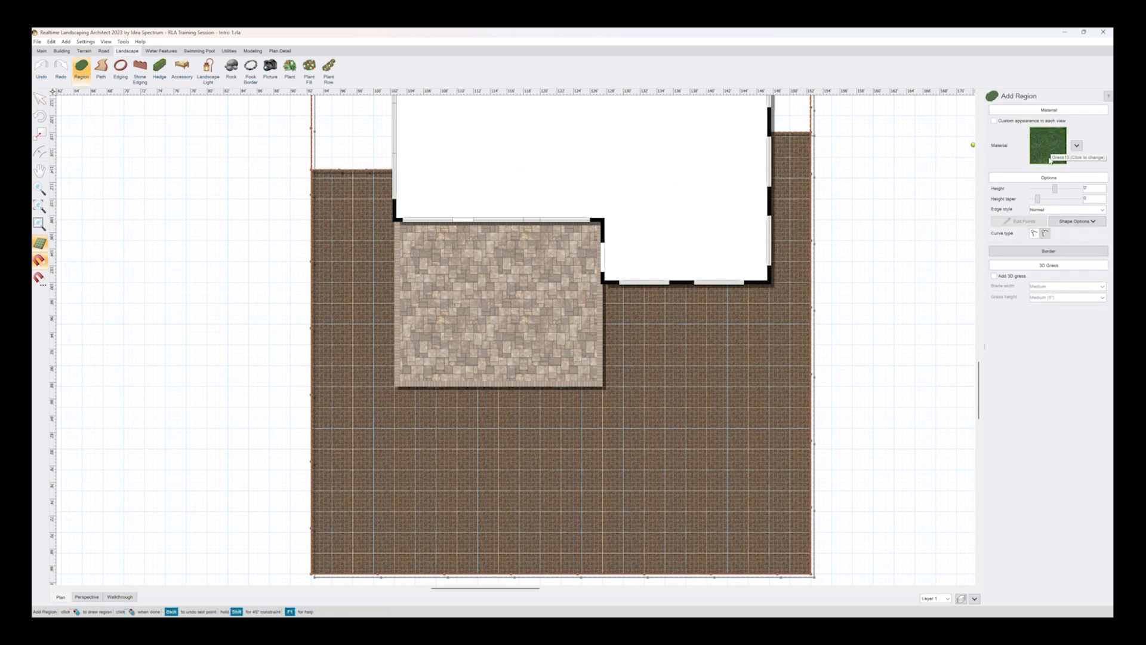
{"action": "left_click", "coordinate": [1035, 234]}
{"action": "scroll", "coordinate": [637, 339], "scroll_direction": "up", "scroll_amount": 2}
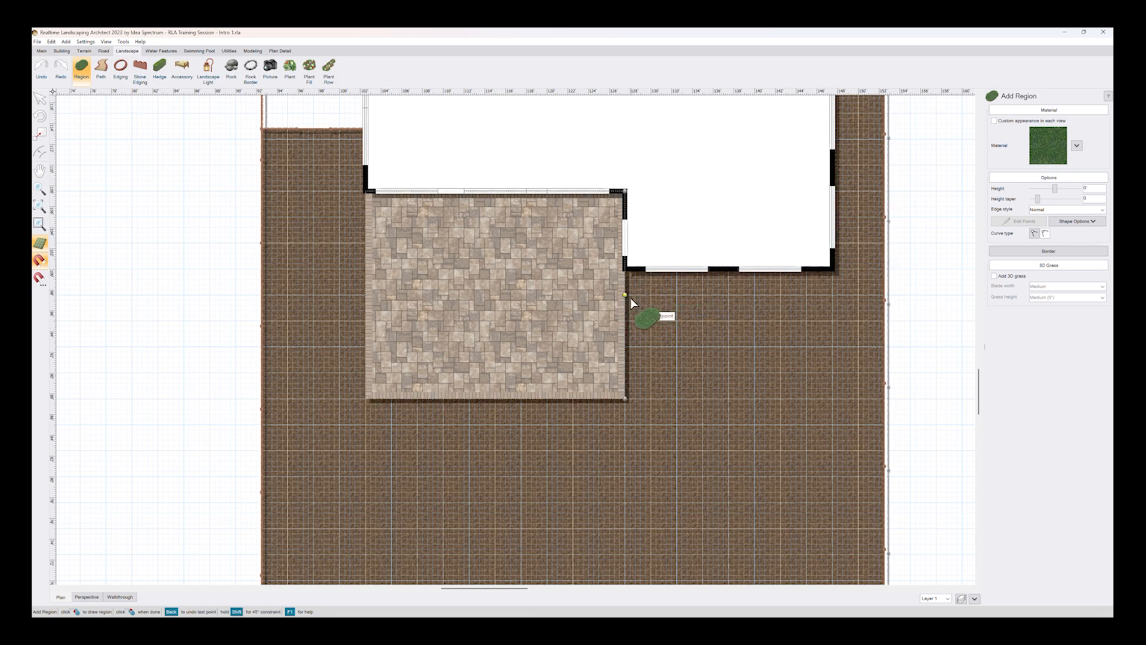
{"action": "left_click", "coordinate": [629, 298]}
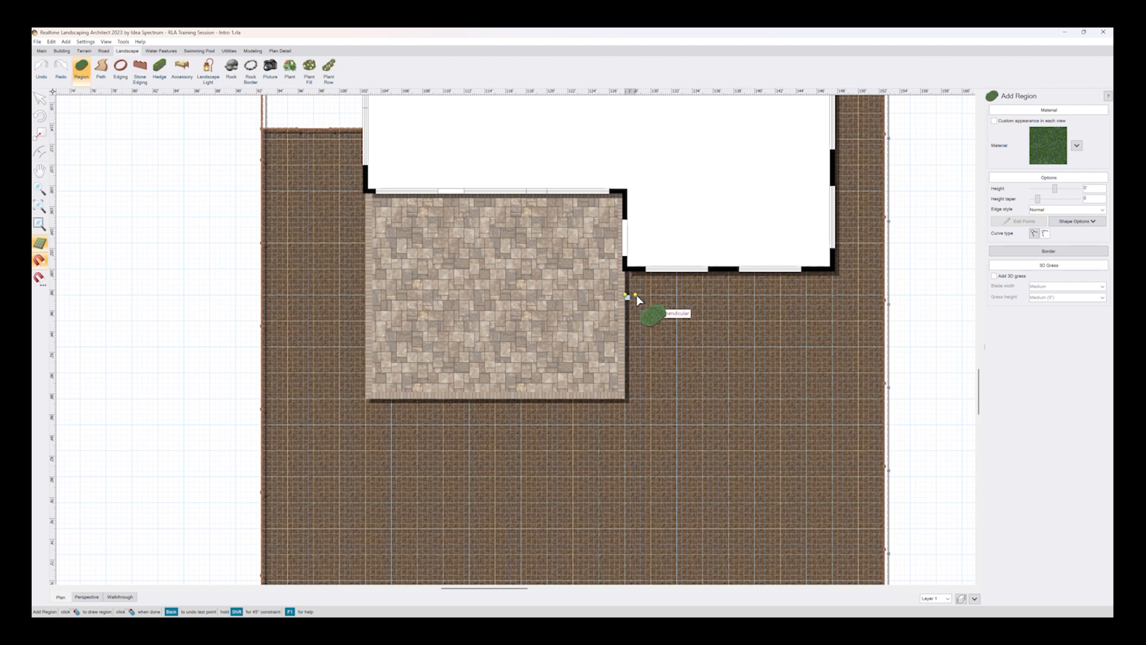
{"action": "left_click", "coordinate": [756, 296]}
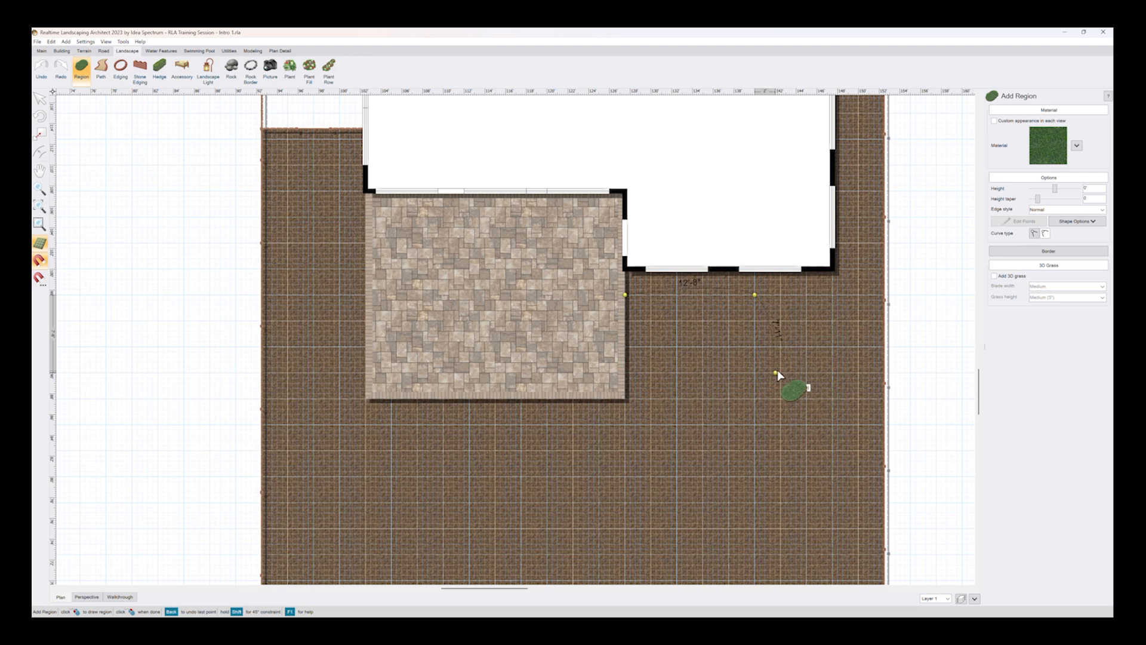
{"action": "left_click", "coordinate": [822, 389]}
{"action": "left_click", "coordinate": [828, 477]}
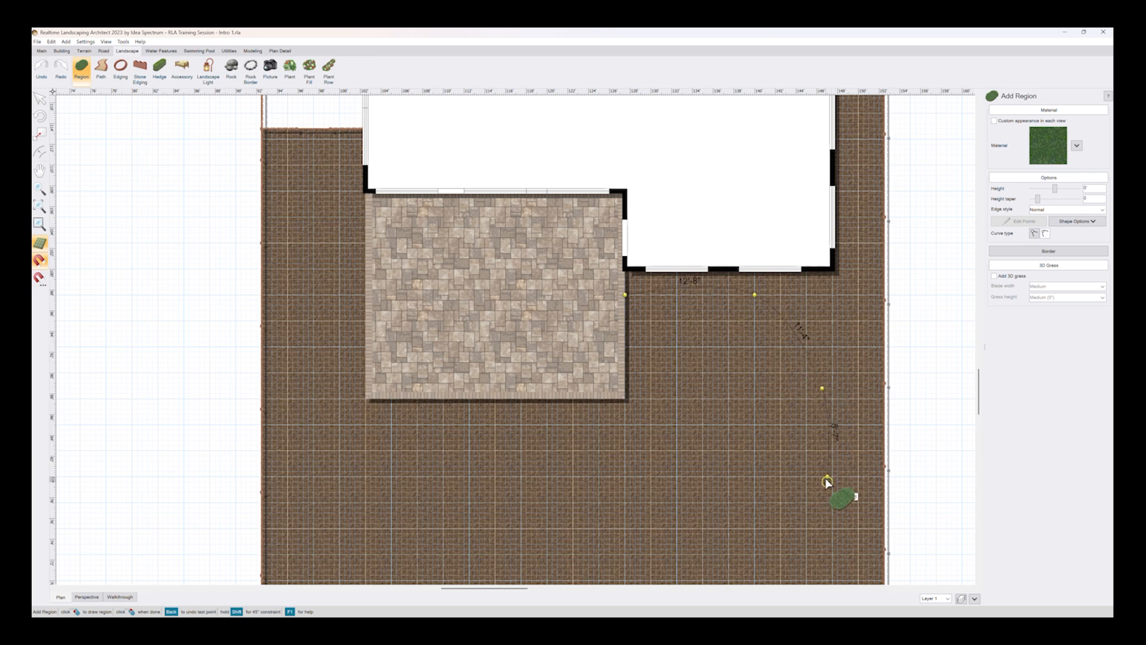
{"action": "middle_click_drag", "start_coordinate": [826, 478], "coordinate": [840, 407]}
{"action": "left_click", "coordinate": [823, 423]}
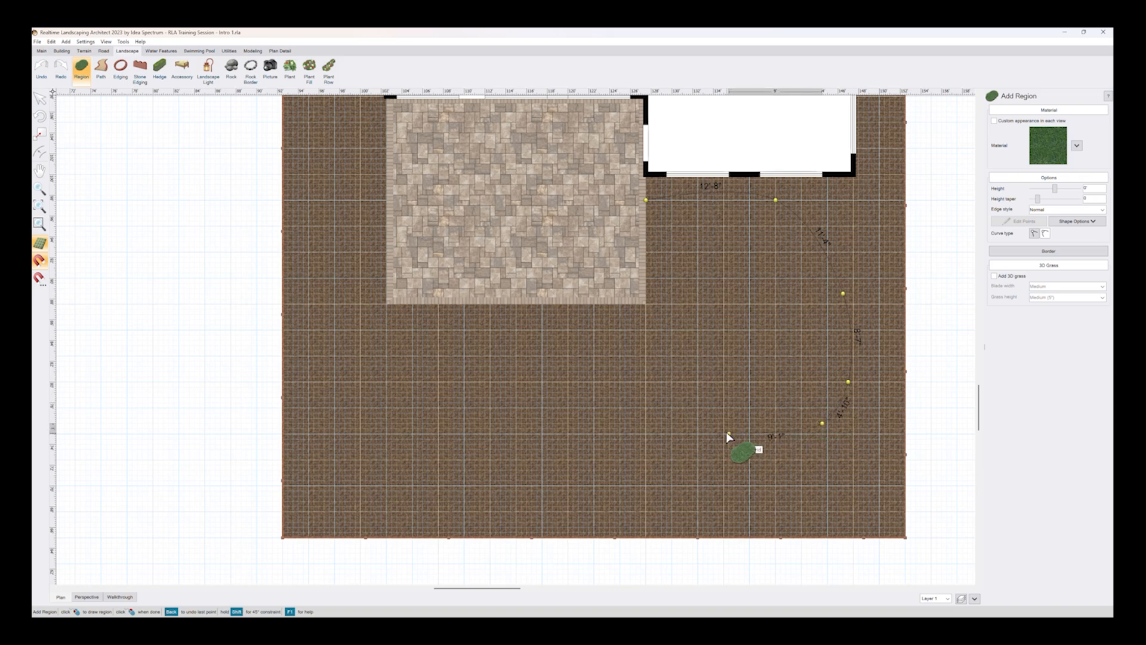
Step: Continue the lawn outline in a wavy curve facing the rear fence, bring it up to the patio's far corner and close the region
{"action": "left_click", "coordinate": [724, 432]}
{"action": "left_click", "coordinate": [657, 402]}
{"action": "left_click", "coordinate": [516, 417]}
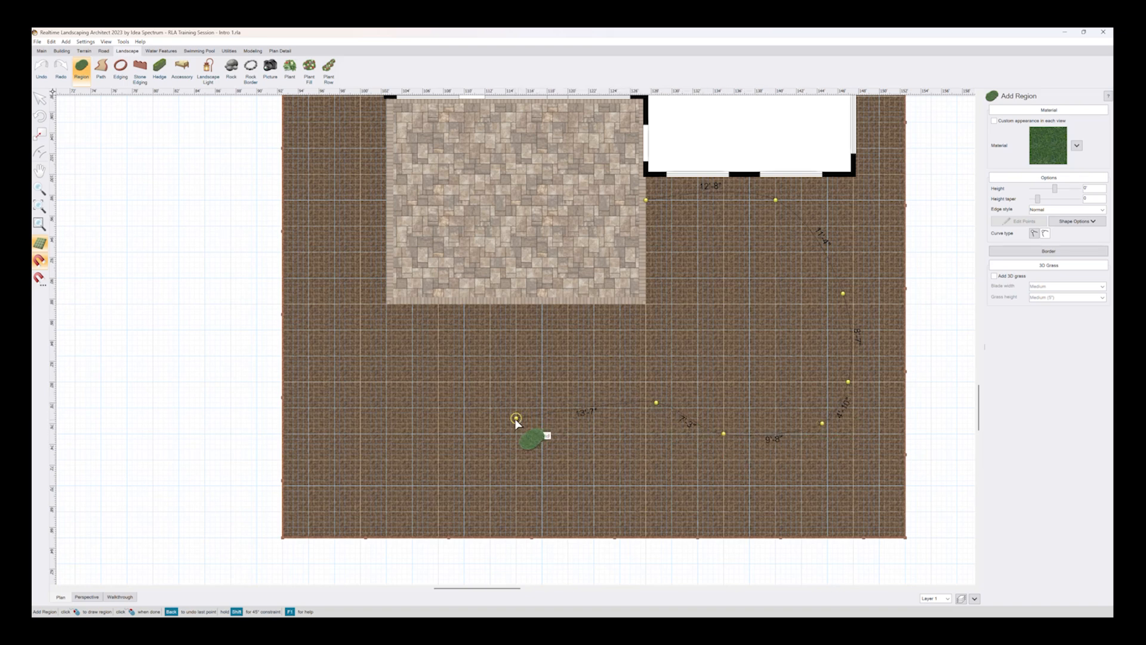
{"action": "left_click", "coordinate": [433, 480]}
{"action": "left_click", "coordinate": [324, 438]}
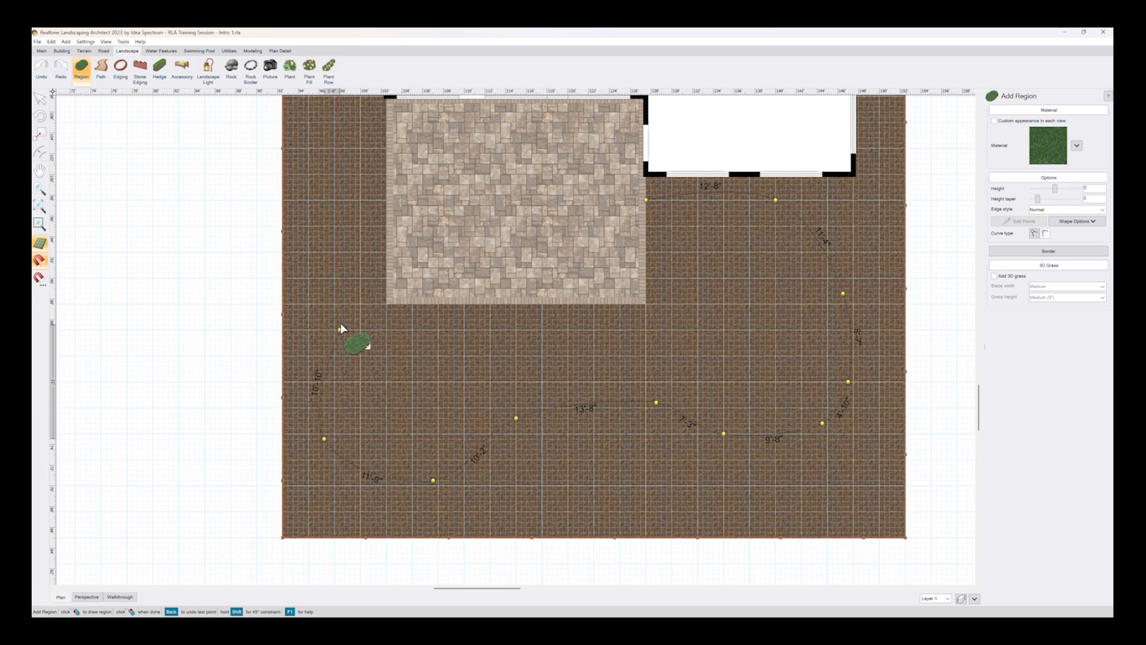
{"action": "left_click", "coordinate": [387, 304]}
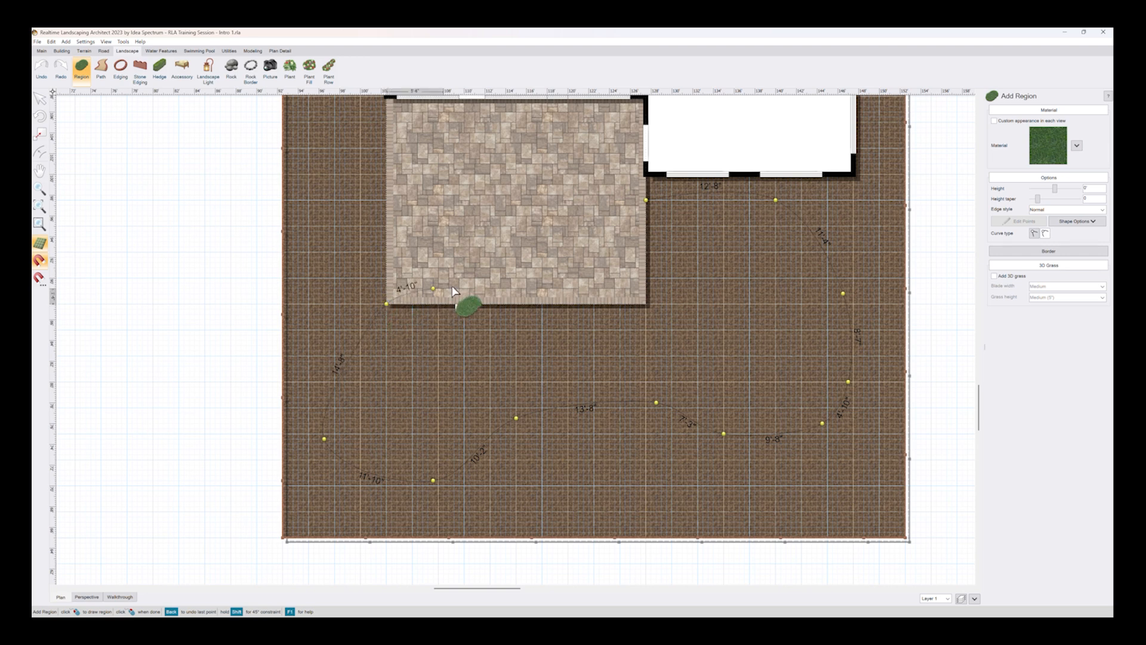
{"action": "left_click", "coordinate": [645, 200]}
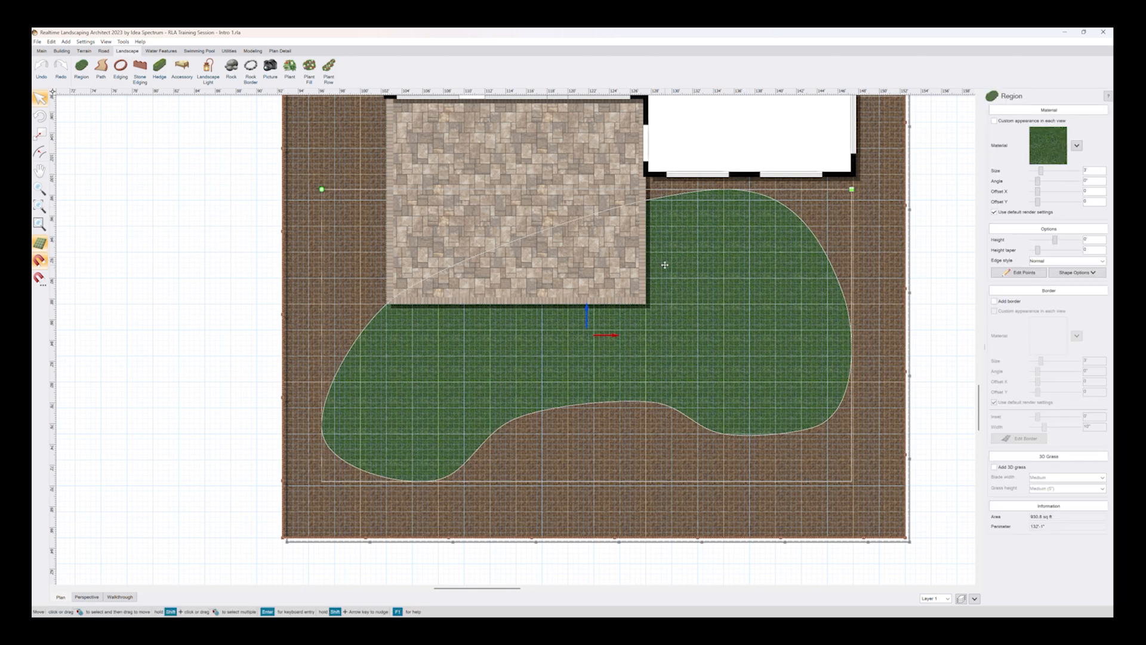
Step: Edit the lawn's points and slide the one on the patio's side edge slightly farther from the house
{"action": "left_click", "coordinate": [1024, 274]}
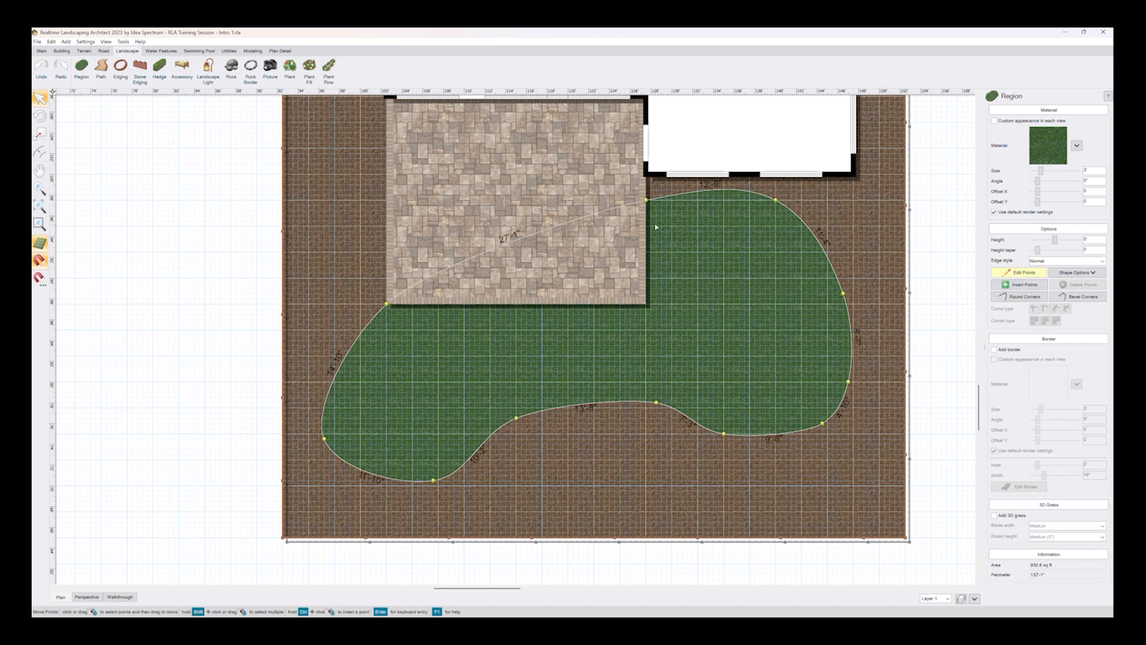
{"action": "scroll", "coordinate": [646, 206], "scroll_direction": "up", "scroll_amount": 3}
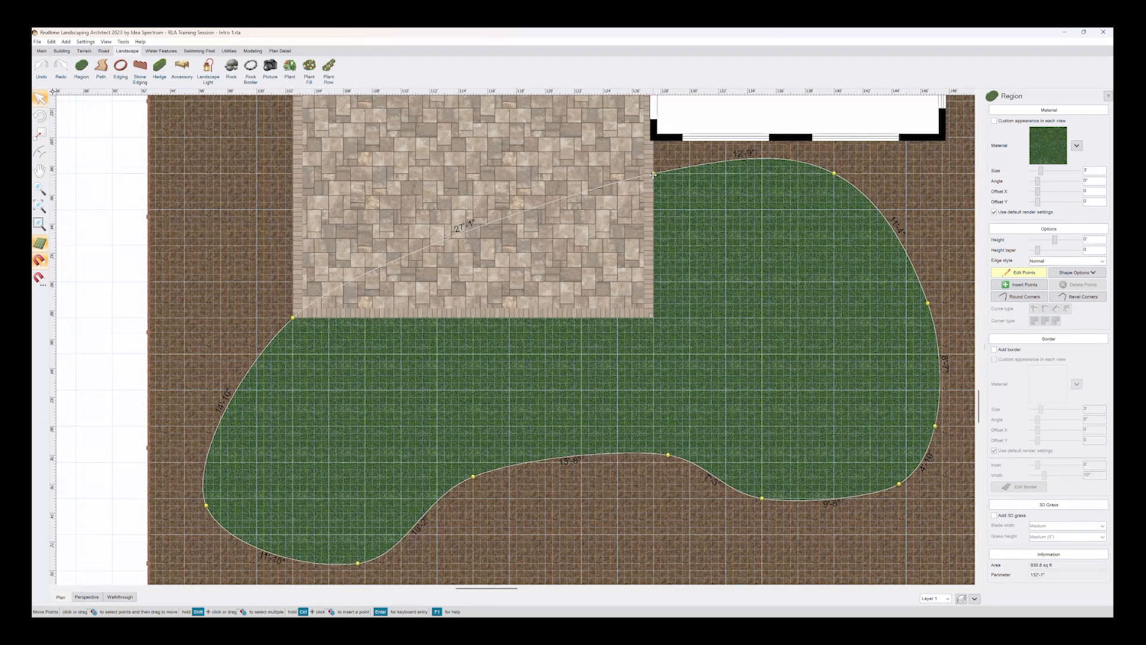
{"action": "left_click", "coordinate": [653, 174]}
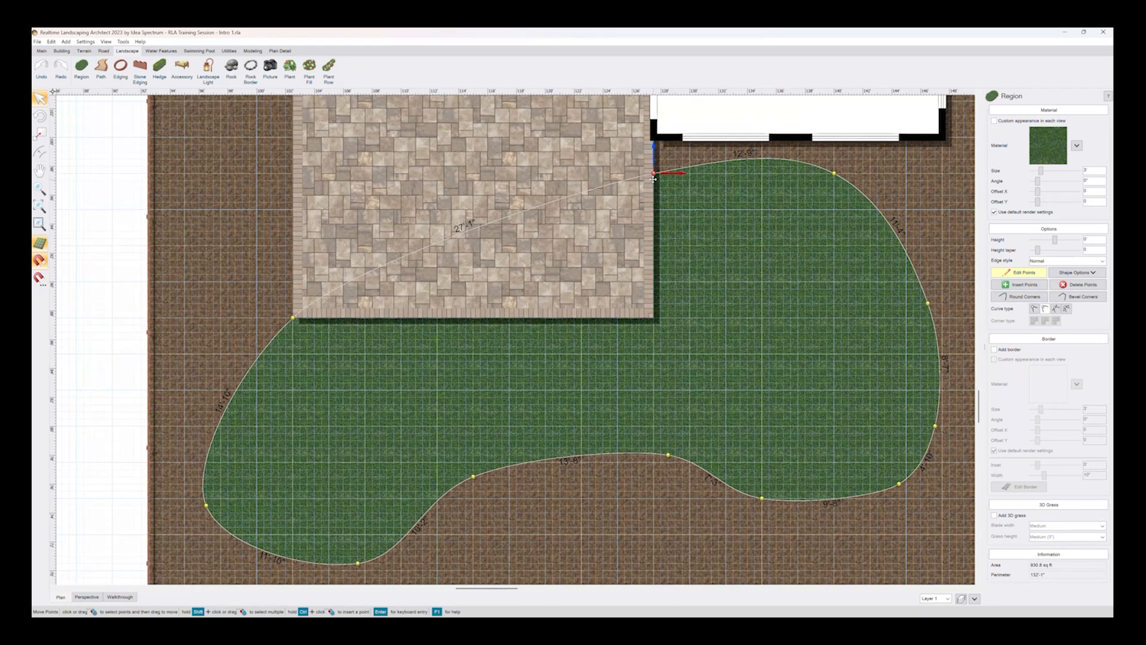
{"action": "mouse_move", "coordinate": [653, 174]}
{"action": "left_mouse_down"}
{"action": "mouse_move", "coordinate": [655, 234]}
{"action": "mouse_move", "coordinate": [652, 152]}
{"action": "mouse_move", "coordinate": [652, 229]}
{"action": "mouse_move", "coordinate": [651, 154]}
{"action": "mouse_move", "coordinate": [654, 194]}
{"action": "left_mouse_up"}
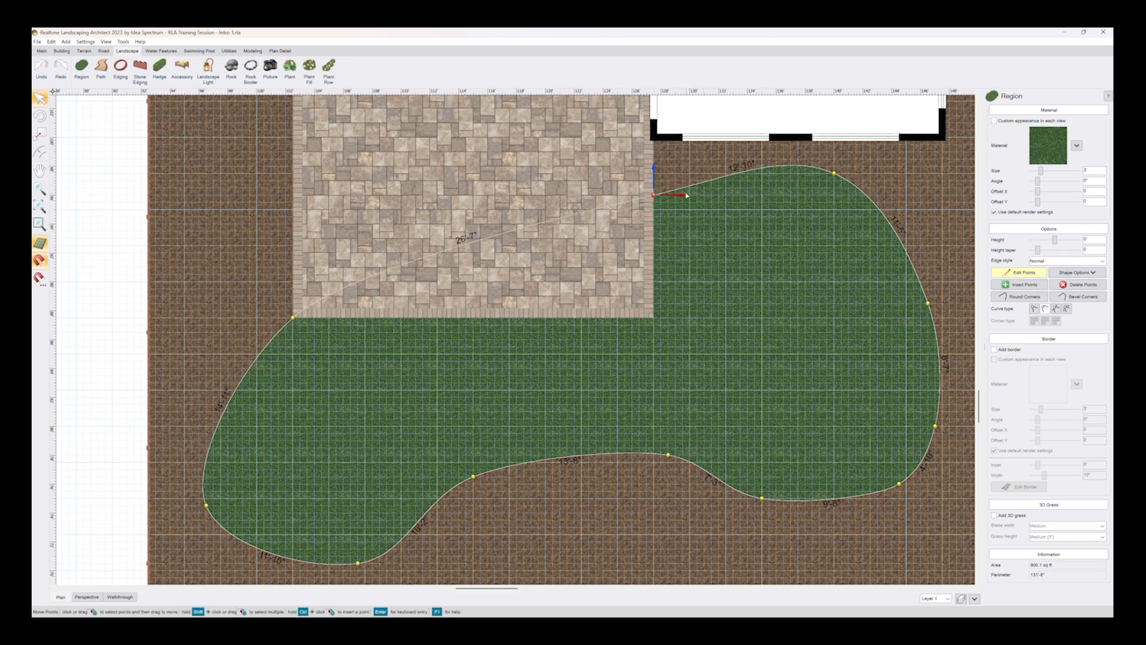
{"action": "mouse_move", "coordinate": [679, 201]}
{"action": "left_mouse_down"}
{"action": "mouse_move", "coordinate": [760, 198]}
{"action": "mouse_move", "coordinate": [590, 195]}
{"action": "mouse_move", "coordinate": [712, 197]}
{"action": "mouse_move", "coordinate": [671, 204]}
{"action": "left_mouse_up"}
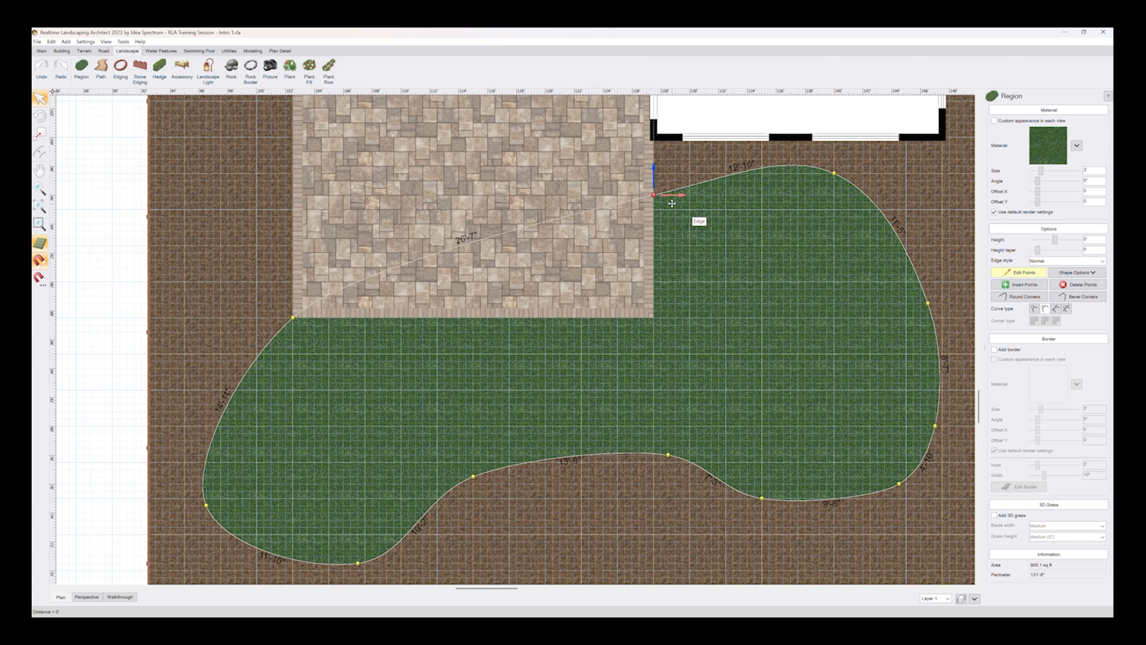
{"action": "left_click_drag", "start_coordinate": [671, 203], "coordinate": [654, 188]}
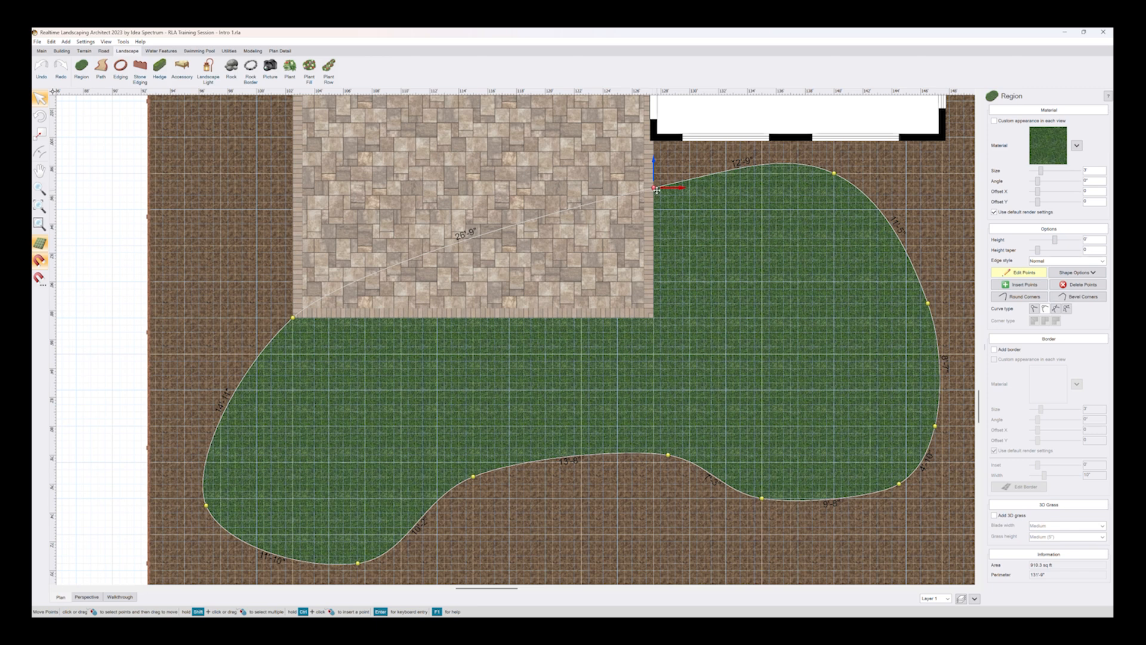
Step: Make the lawn's patio-edge point near the house straight, then move the adjacent point outward and make it straight, forming a 17'-6" edge
{"action": "left_click", "coordinate": [1035, 309]}
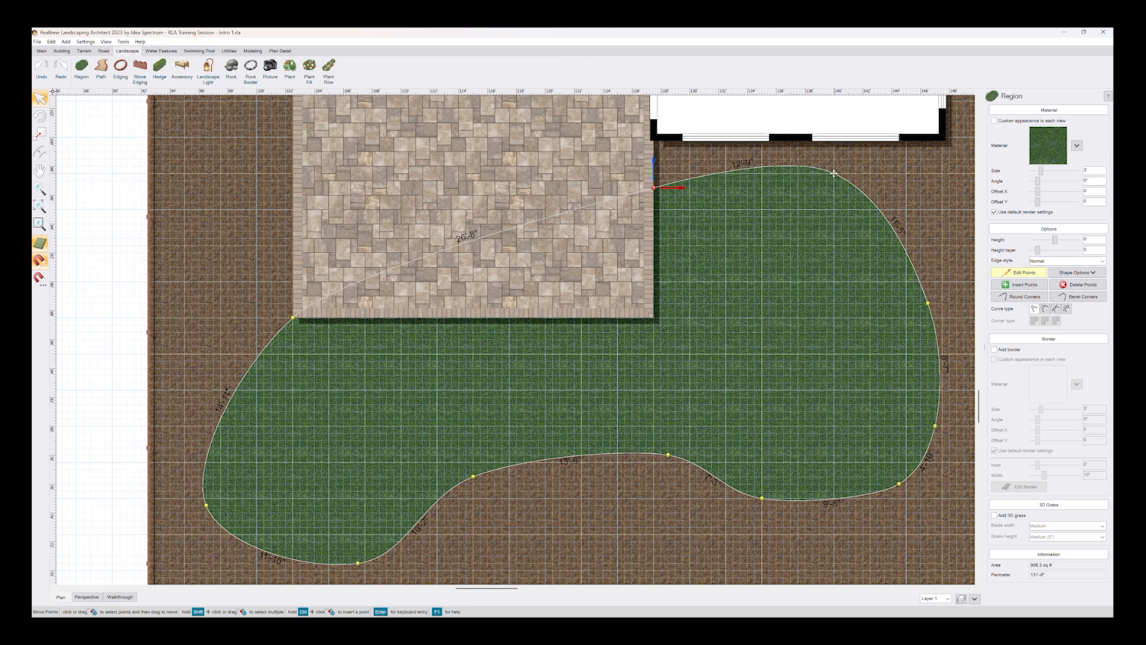
{"action": "left_click_drag", "start_coordinate": [834, 175], "coordinate": [906, 188]}
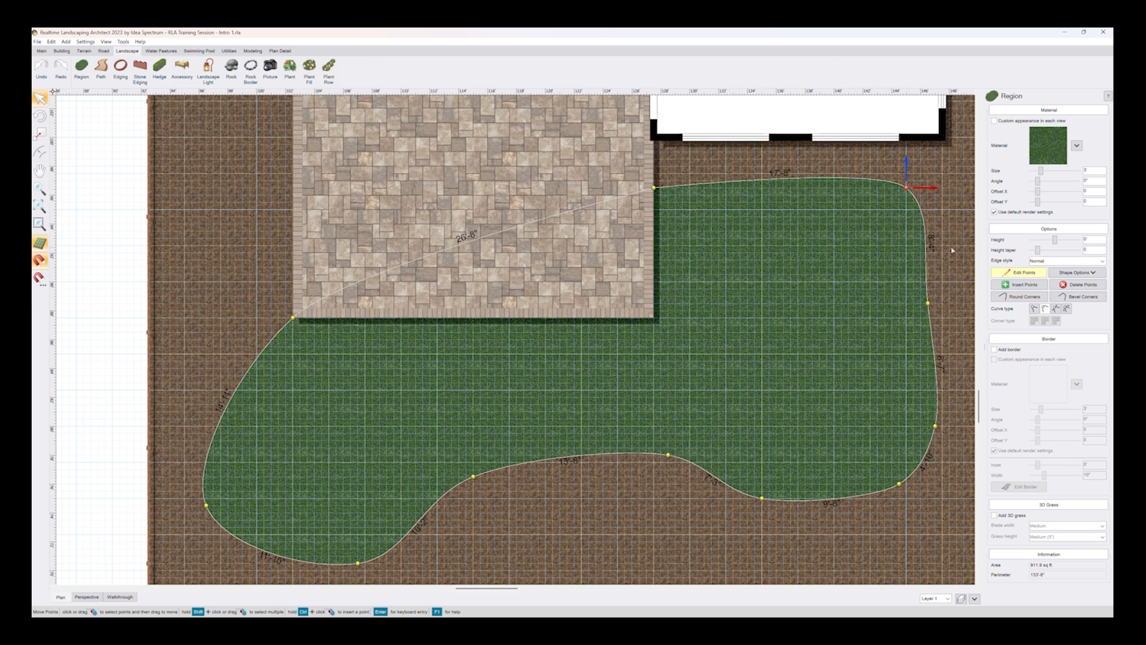
{"action": "left_click", "coordinate": [1035, 309]}
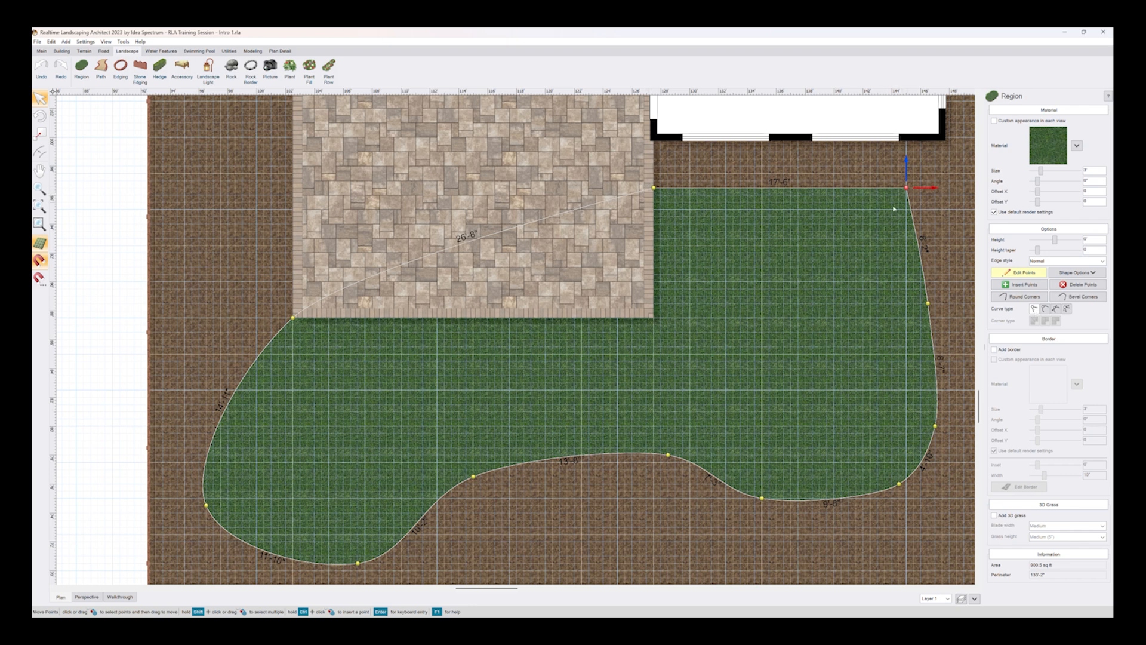
Step: Try the handle-based curve types on the lawn's outer side point, adjusting a handle, and return the point to the smooth curve type
{"action": "left_click", "coordinate": [927, 305]}
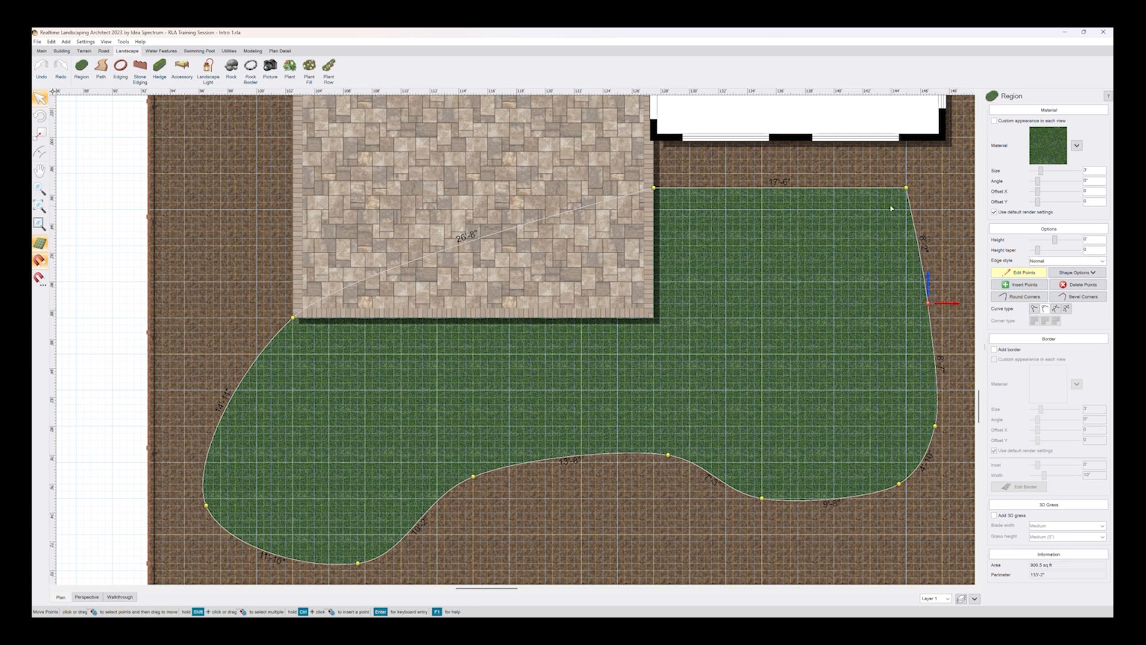
{"action": "left_click", "coordinate": [904, 190]}
{"action": "left_click", "coordinate": [928, 303]}
{"action": "left_click", "coordinate": [1068, 311]}
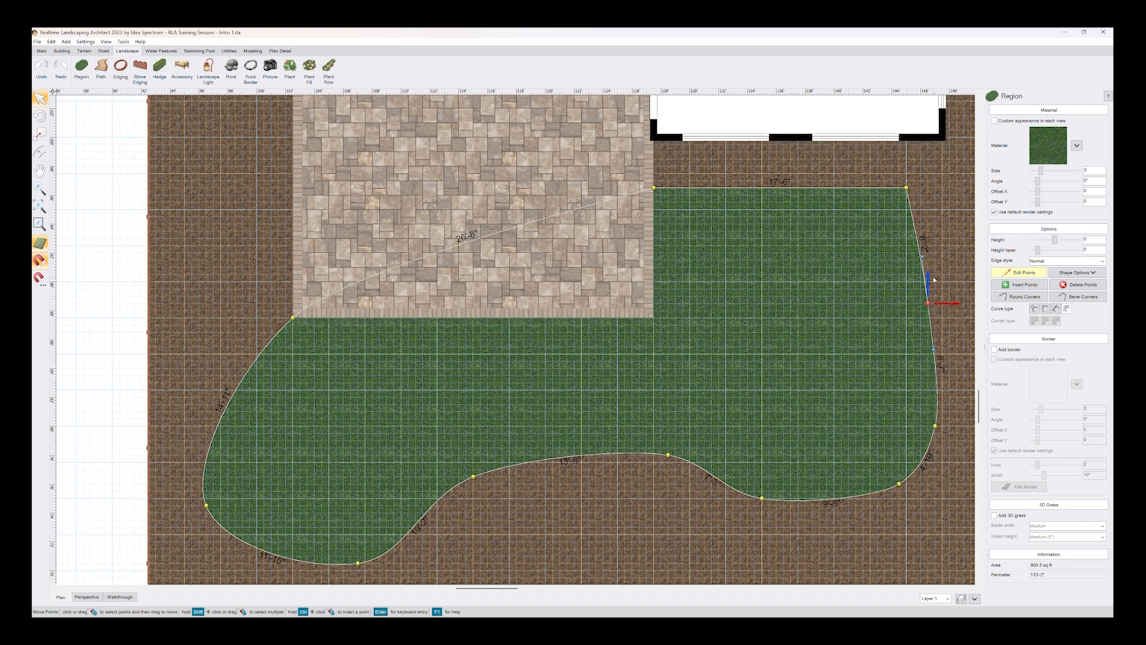
{"action": "scroll", "coordinate": [934, 280], "scroll_direction": "up", "scroll_amount": 2}
{"action": "middle_click_drag", "start_coordinate": [918, 276], "coordinate": [609, 240]}
{"action": "mouse_move", "coordinate": [769, 193]}
{"action": "left_mouse_down"}
{"action": "mouse_move", "coordinate": [816, 176]}
{"action": "mouse_move", "coordinate": [731, 155]}
{"action": "mouse_move", "coordinate": [616, 230]}
{"action": "mouse_move", "coordinate": [686, 195]}
{"action": "mouse_move", "coordinate": [844, 166]}
{"action": "mouse_move", "coordinate": [713, 167]}
{"action": "mouse_move", "coordinate": [803, 174]}
{"action": "mouse_move", "coordinate": [822, 144]}
{"action": "mouse_move", "coordinate": [770, 133]}
{"action": "mouse_move", "coordinate": [708, 150]}
{"action": "mouse_move", "coordinate": [714, 235]}
{"action": "mouse_move", "coordinate": [826, 218]}
{"action": "mouse_move", "coordinate": [793, 167]}
{"action": "mouse_move", "coordinate": [744, 168]}
{"action": "mouse_move", "coordinate": [683, 206]}
{"action": "mouse_move", "coordinate": [696, 258]}
{"action": "mouse_move", "coordinate": [731, 176]}
{"action": "mouse_move", "coordinate": [821, 195]}
{"action": "mouse_move", "coordinate": [777, 179]}
{"action": "left_mouse_up"}
{"action": "left_click", "coordinate": [1056, 308]}
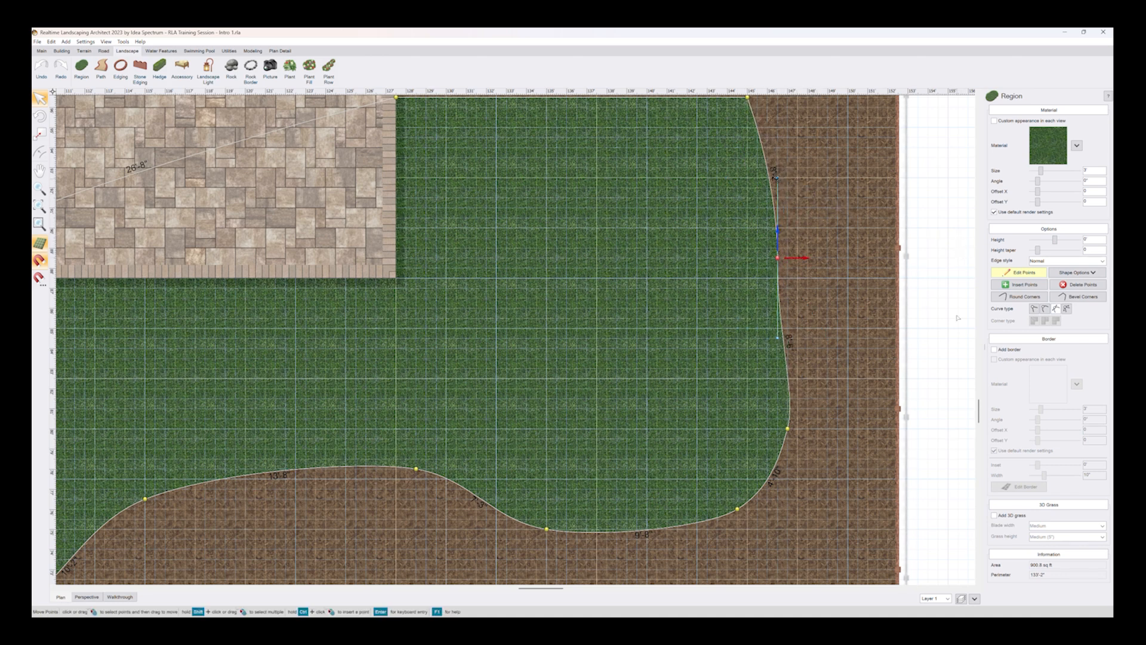
{"action": "scroll", "coordinate": [614, 317], "scroll_direction": "down", "scroll_amount": 1}
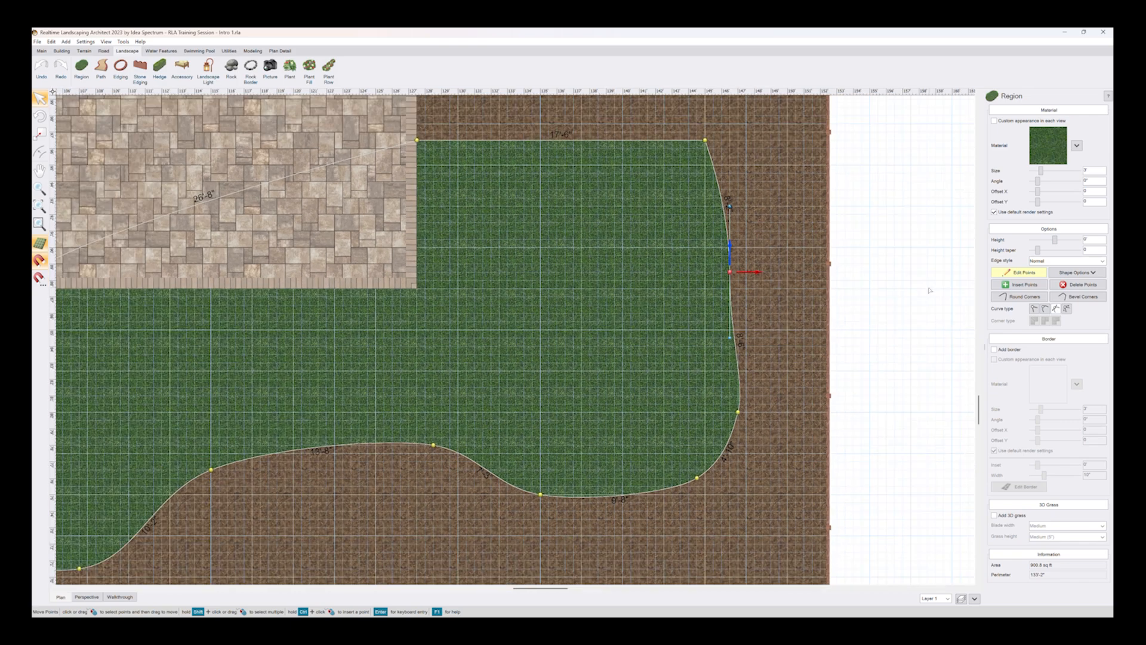
{"action": "left_click", "coordinate": [1043, 308]}
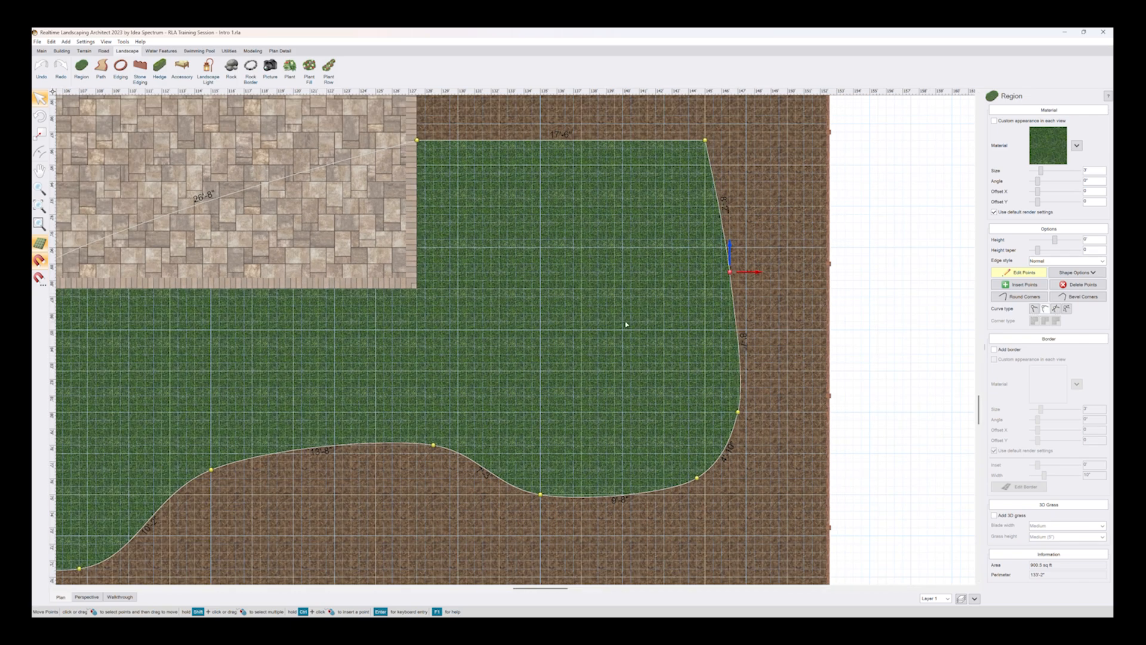
Step: Pull the lawn's outer rear corner points and its wavy rear-edge points toward the rear fence to widen and flatten that edge
{"action": "middle_click_drag", "start_coordinate": [623, 324], "coordinate": [668, 279]}
{"action": "scroll", "coordinate": [668, 279], "scroll_direction": "down", "scroll_amount": 1}
{"action": "middle_click_drag", "start_coordinate": [597, 289], "coordinate": [694, 228]}
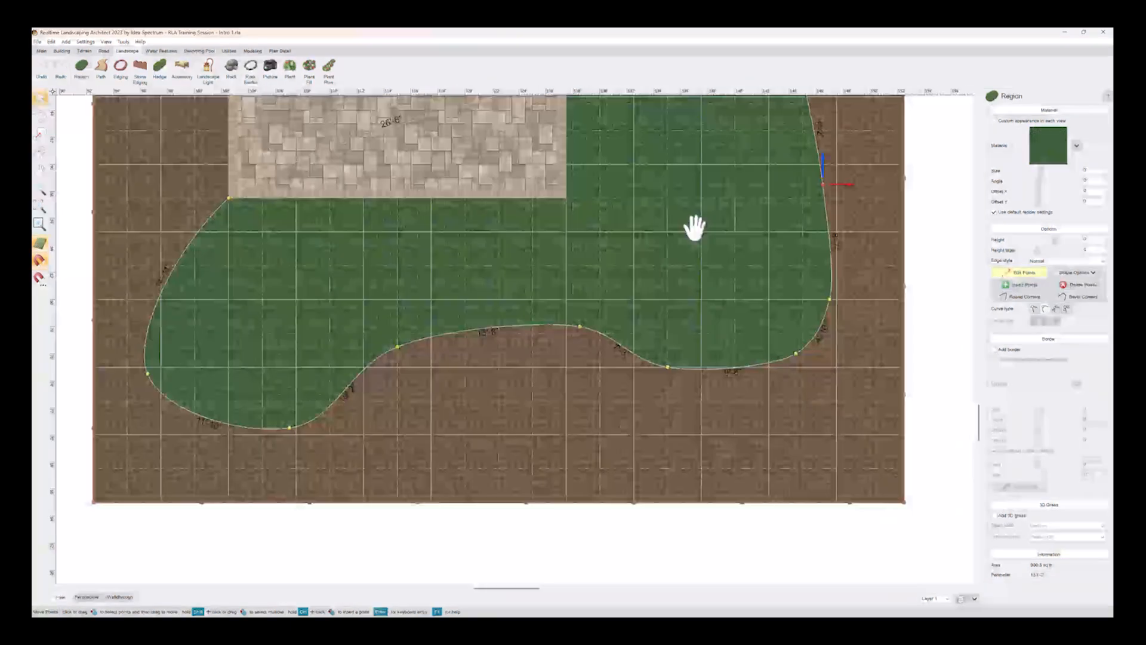
{"action": "left_click_drag", "start_coordinate": [796, 353], "coordinate": [762, 447]}
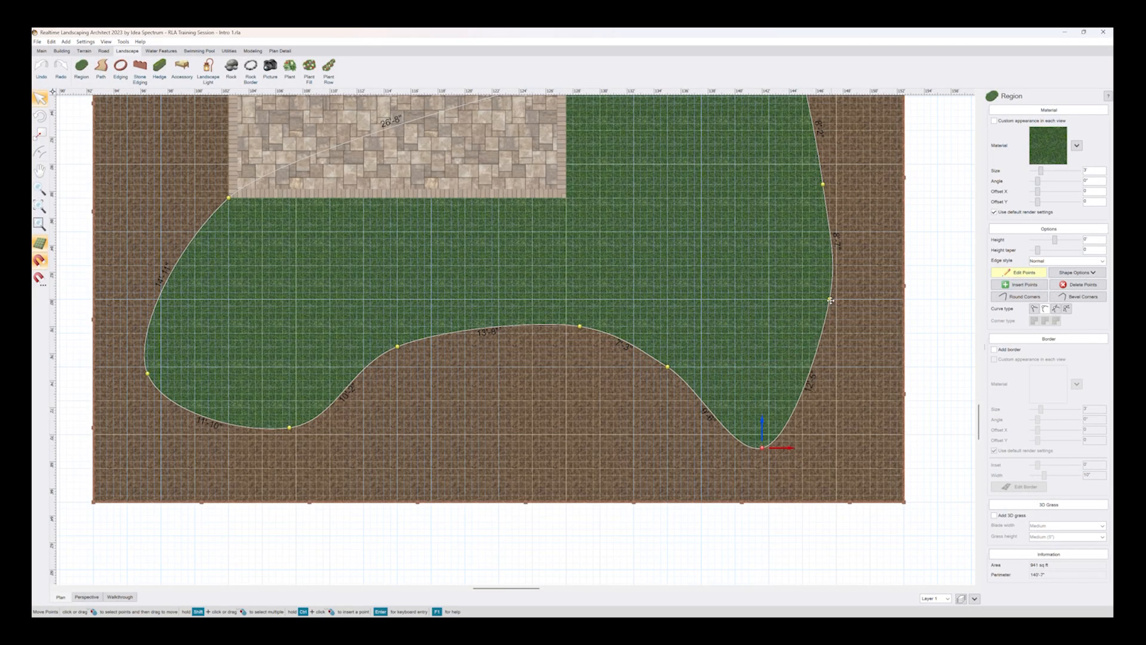
{"action": "left_click_drag", "start_coordinate": [830, 300], "coordinate": [850, 386]}
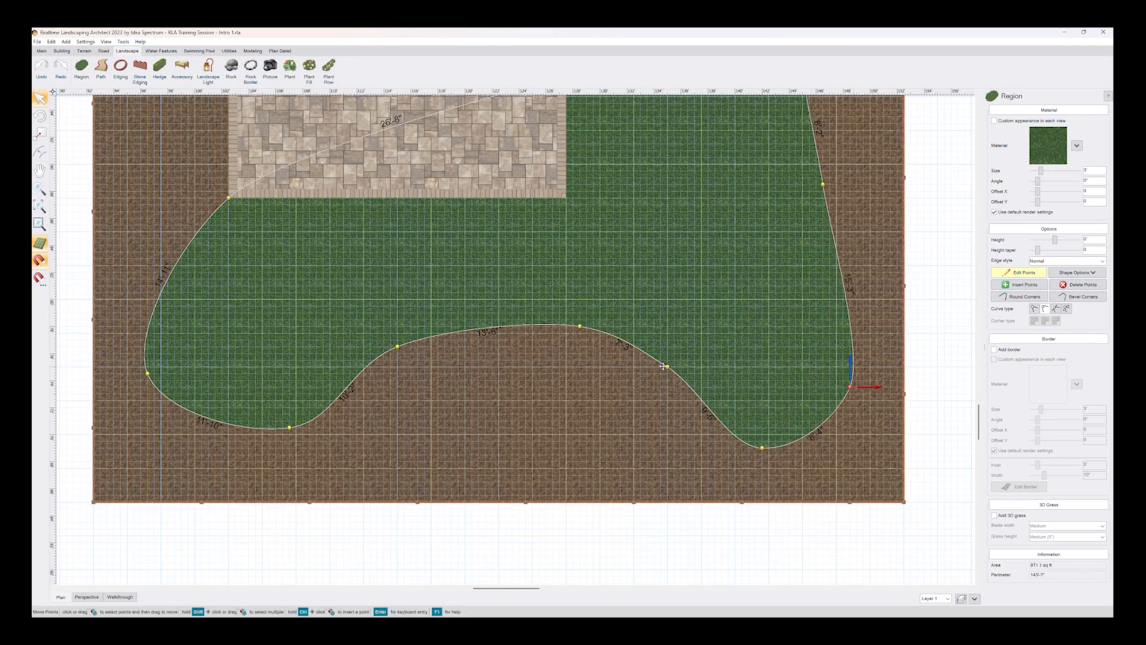
{"action": "left_click_drag", "start_coordinate": [662, 365], "coordinate": [573, 427]}
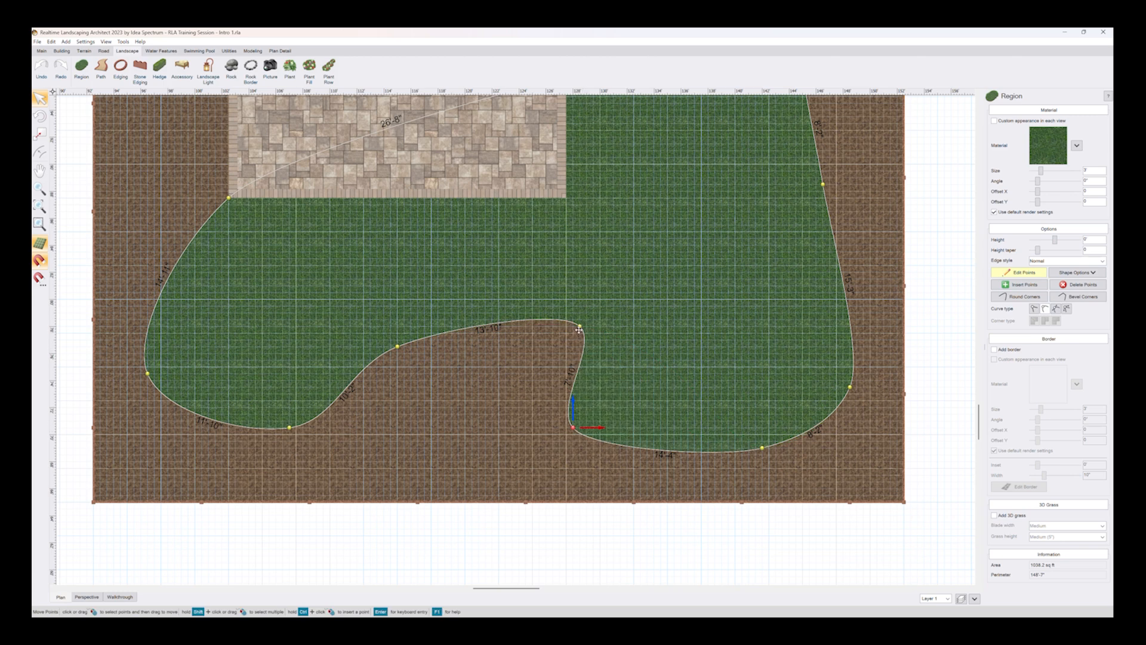
{"action": "left_click_drag", "start_coordinate": [579, 329], "coordinate": [414, 432]}
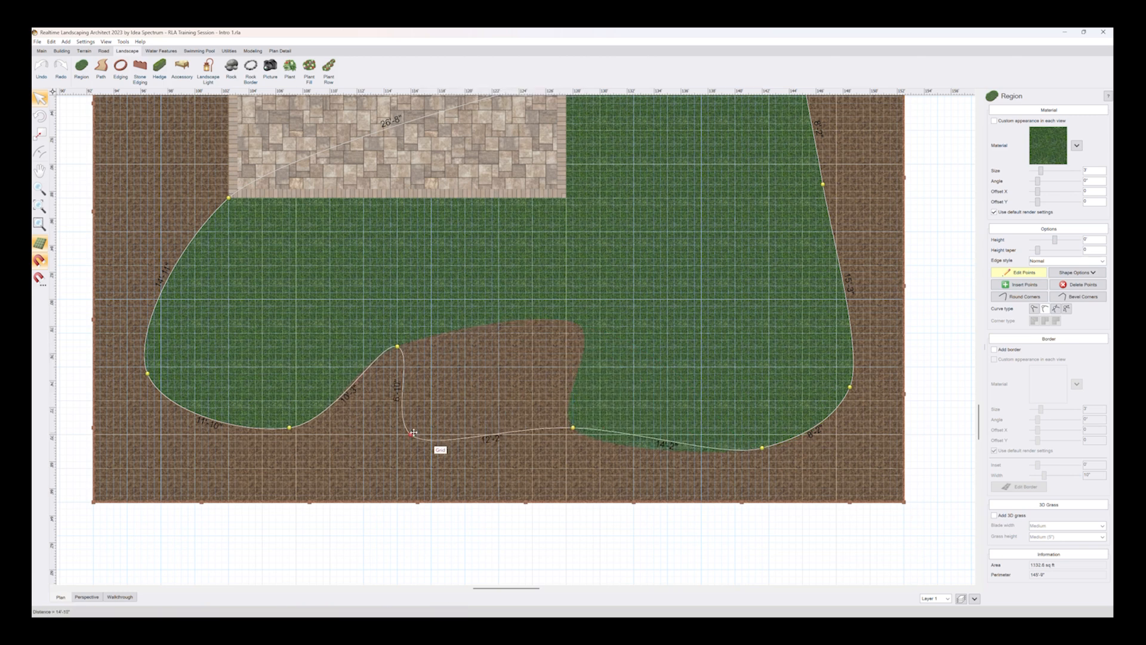
{"action": "left_click_drag", "start_coordinate": [396, 347], "coordinate": [319, 458]}
Step: Move the last rear-edge point out toward the fence corner on the patio's far side to round that corner of the lawn
{"action": "scroll", "coordinate": [349, 418], "scroll_direction": "up", "scroll_amount": 1}
{"action": "middle_click_drag", "start_coordinate": [326, 452], "coordinate": [608, 393]}
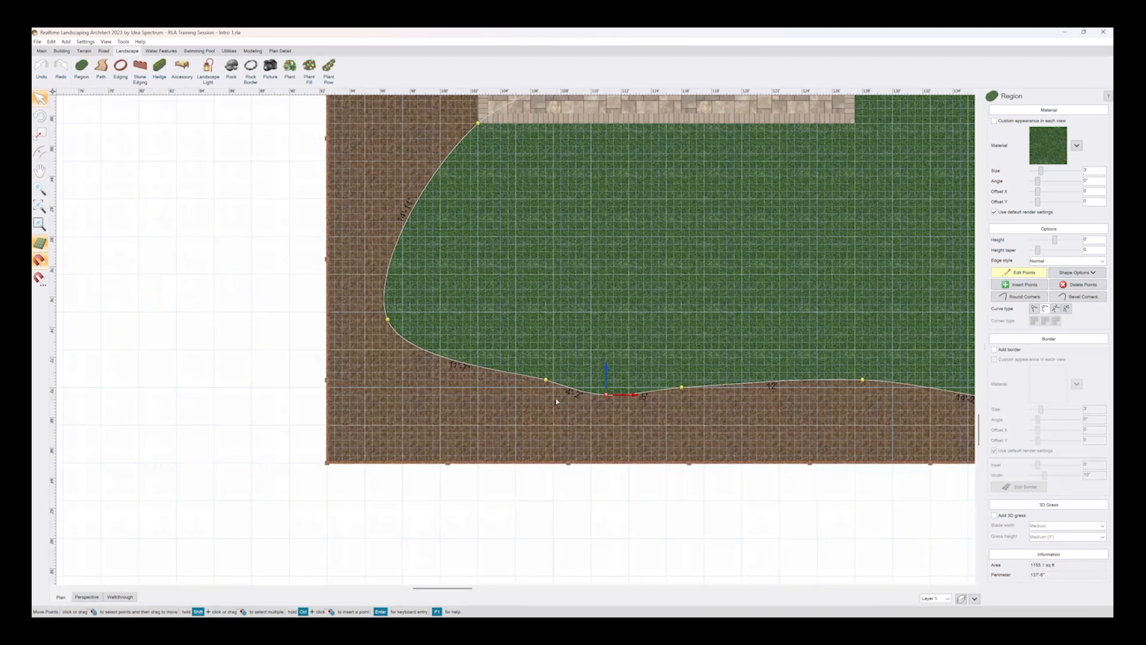
{"action": "left_click_drag", "start_coordinate": [545, 379], "coordinate": [432, 402]}
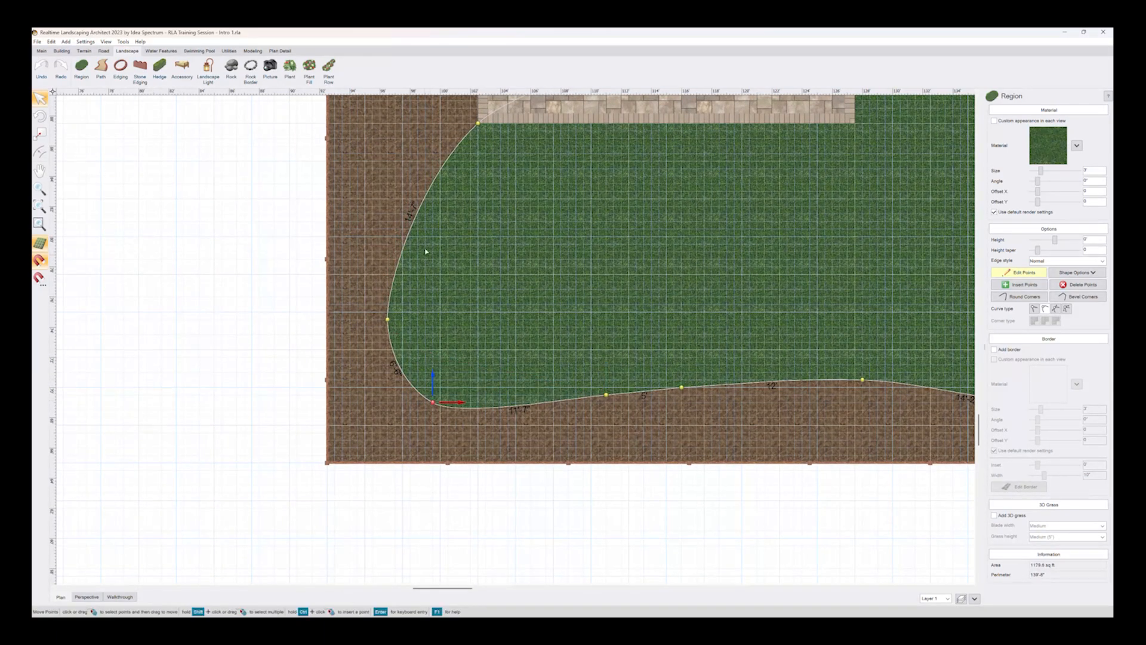
{"action": "middle_click_drag", "start_coordinate": [428, 232], "coordinate": [429, 309]}
{"action": "middle_click_drag", "start_coordinate": [592, 229], "coordinate": [437, 261]}
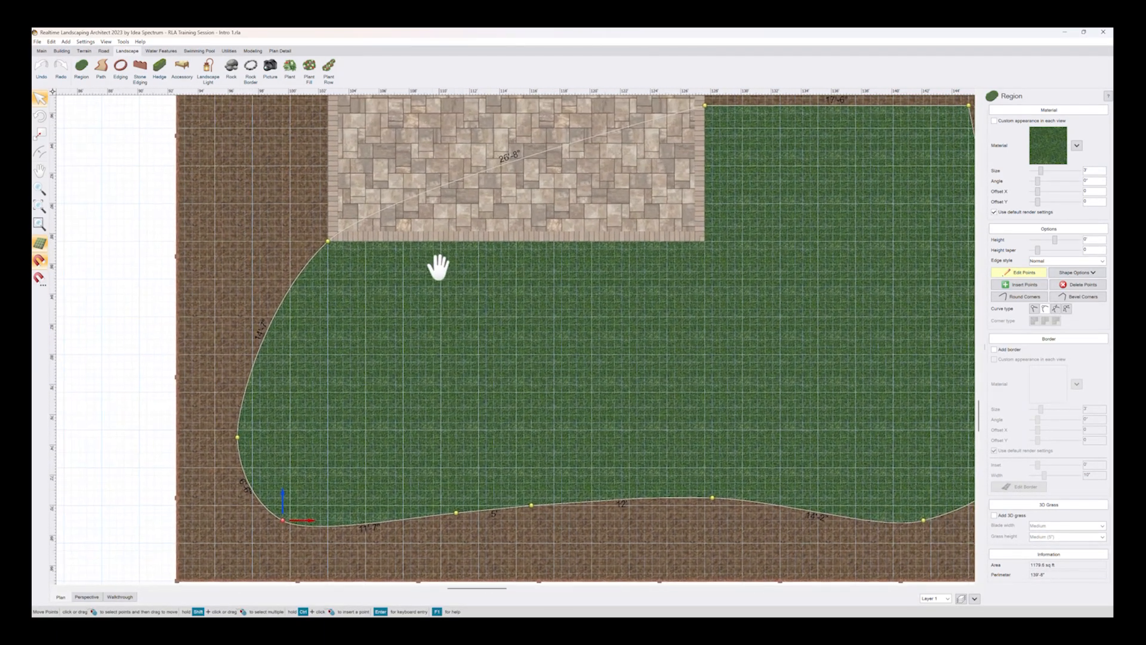
{"action": "scroll", "coordinate": [442, 262], "scroll_direction": "down", "scroll_amount": 3}
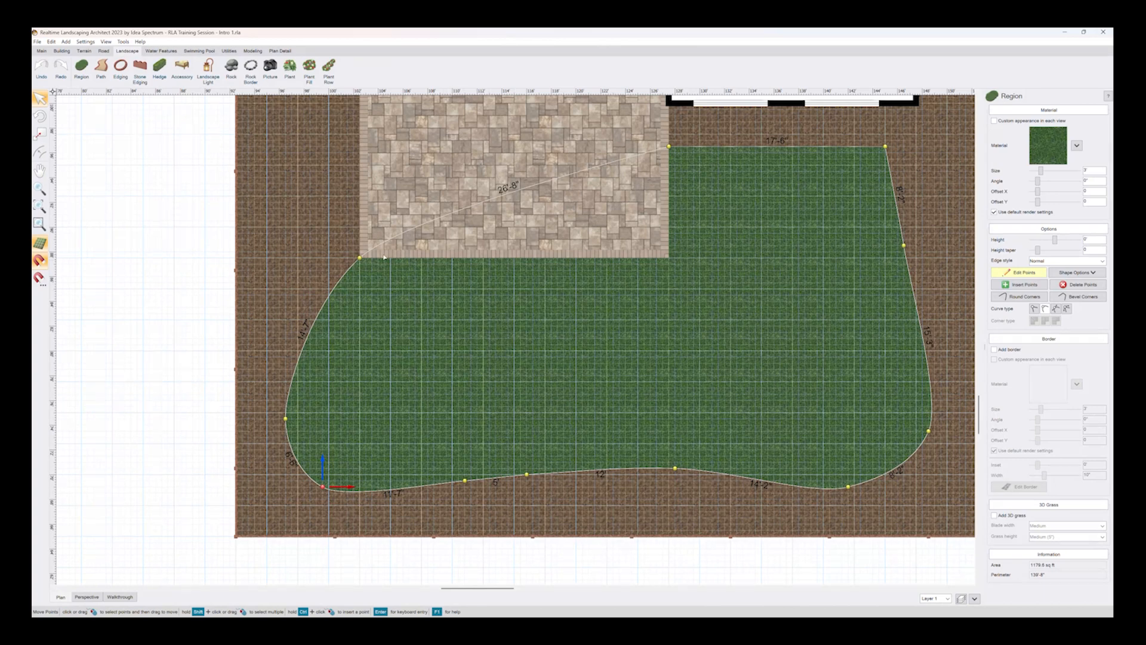
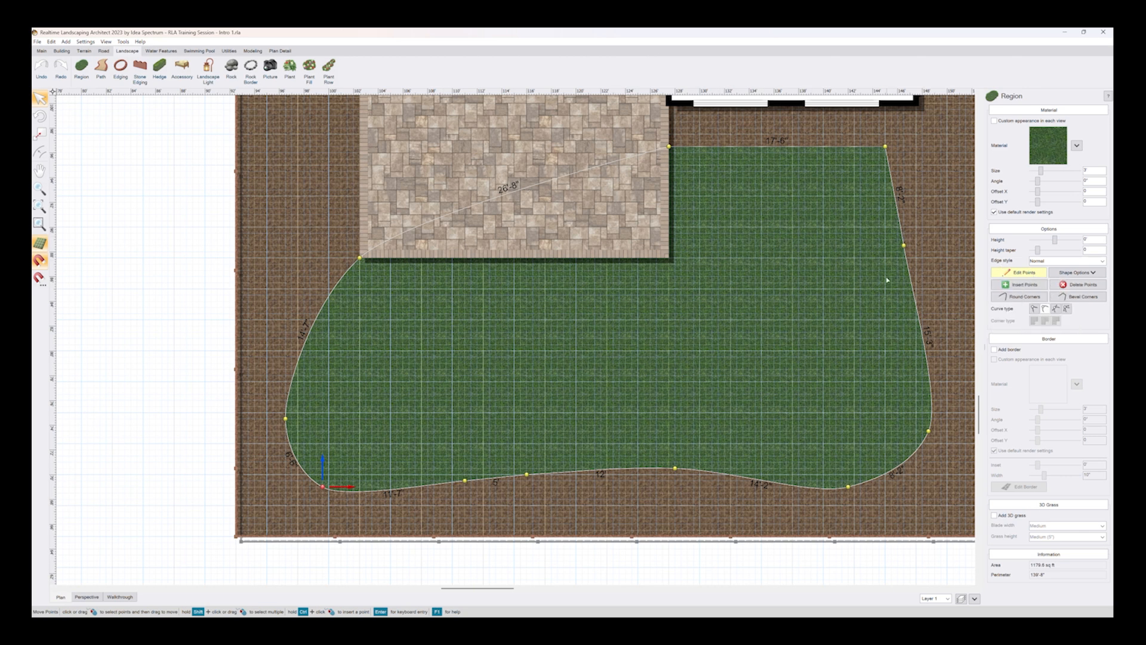
Step: Insert a straight point on the lawn edge under the patio, place it on the patio's outer corner, and straighten the far patio-corner point
{"action": "left_click", "coordinate": [1014, 286]}
{"action": "left_click", "coordinate": [560, 178]}
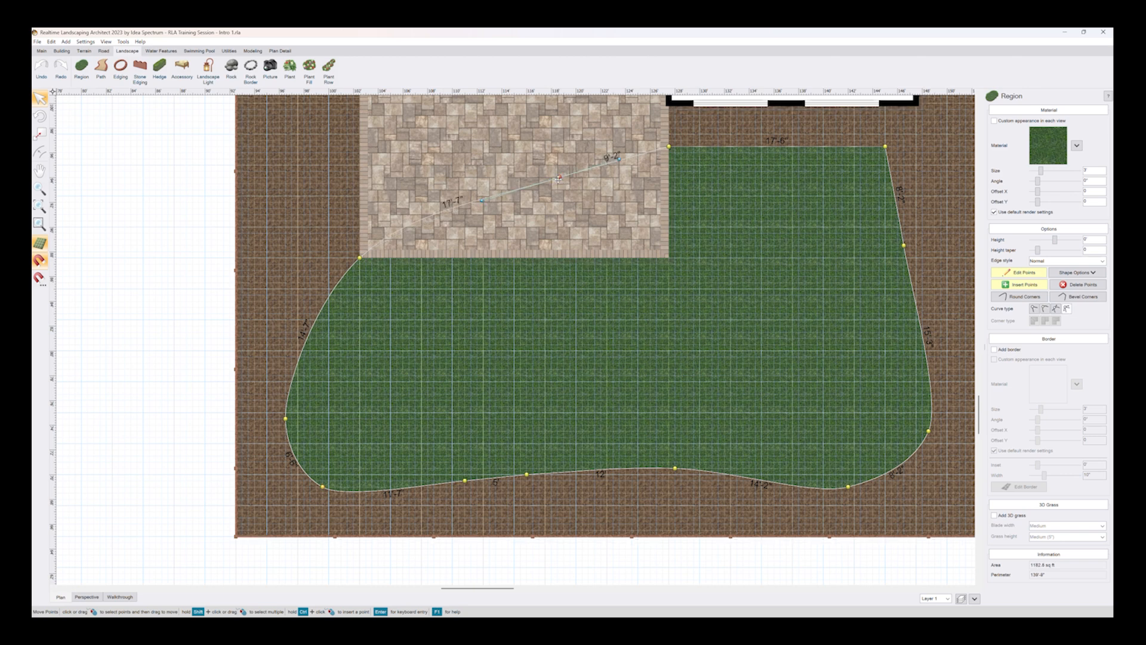
{"action": "left_click", "coordinate": [1044, 312]}
{"action": "left_click", "coordinate": [1038, 312]}
{"action": "left_click_drag", "start_coordinate": [558, 176], "coordinate": [670, 251]}
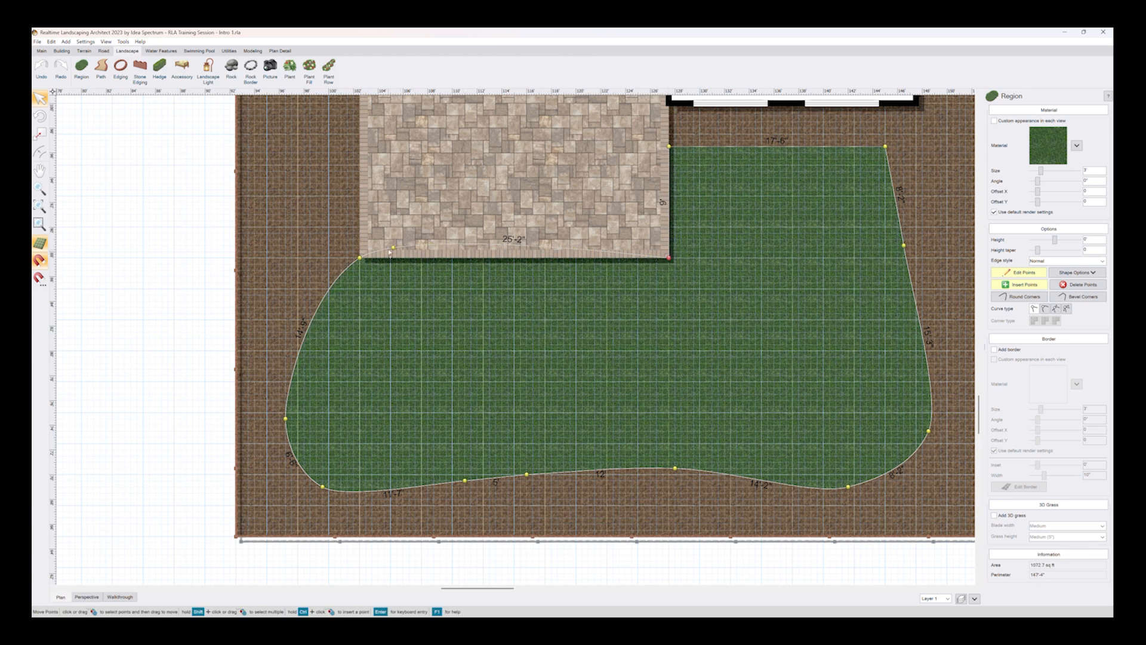
{"action": "left_click", "coordinate": [359, 258]}
{"action": "left_click", "coordinate": [1035, 309]}
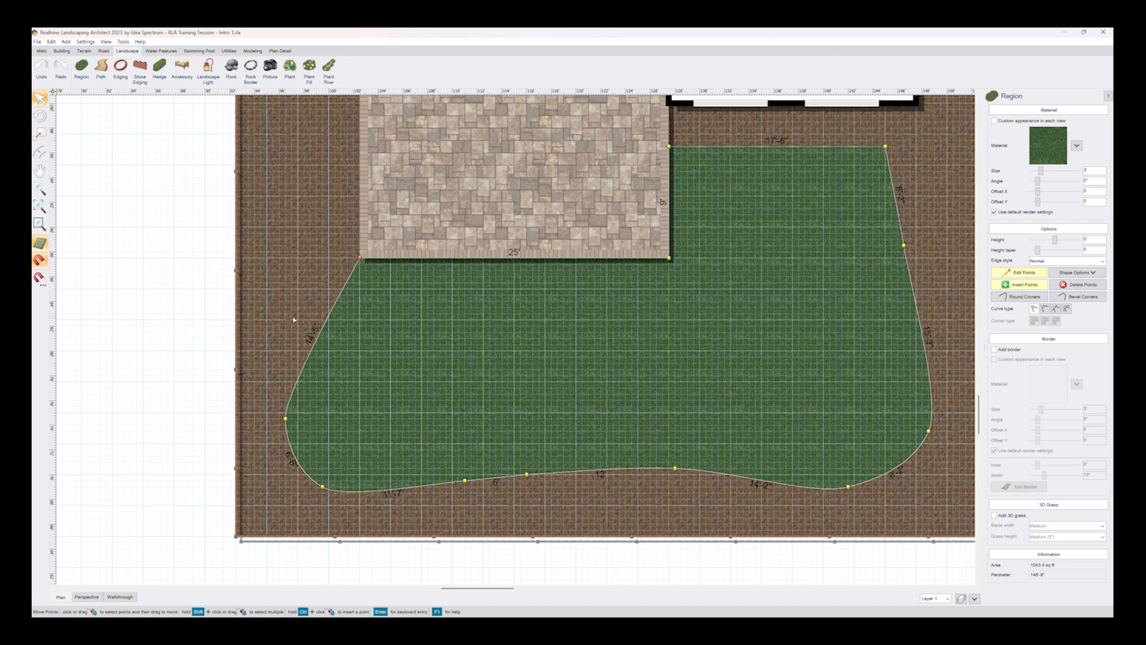
Step: Insert a smooth point just past the patio's far corner, pull it outward to round the lawn's side, and finish editing the points
{"action": "left_click_drag", "start_coordinate": [336, 315], "coordinate": [339, 309]}
{"action": "left_click", "coordinate": [337, 305]}
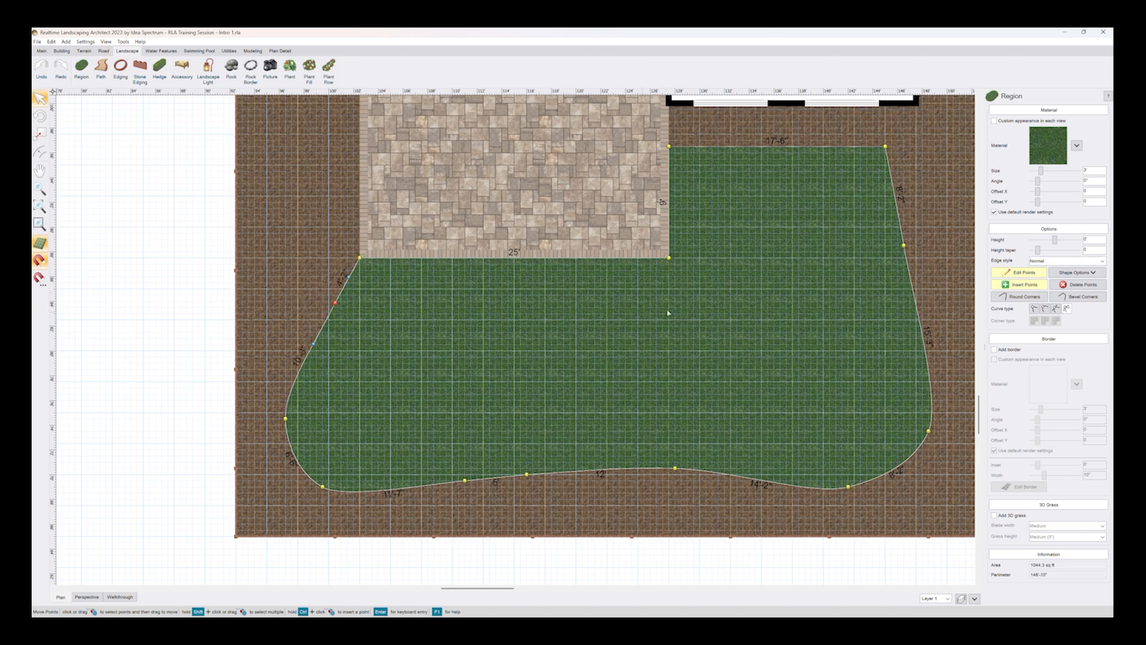
{"action": "left_click", "coordinate": [1045, 310]}
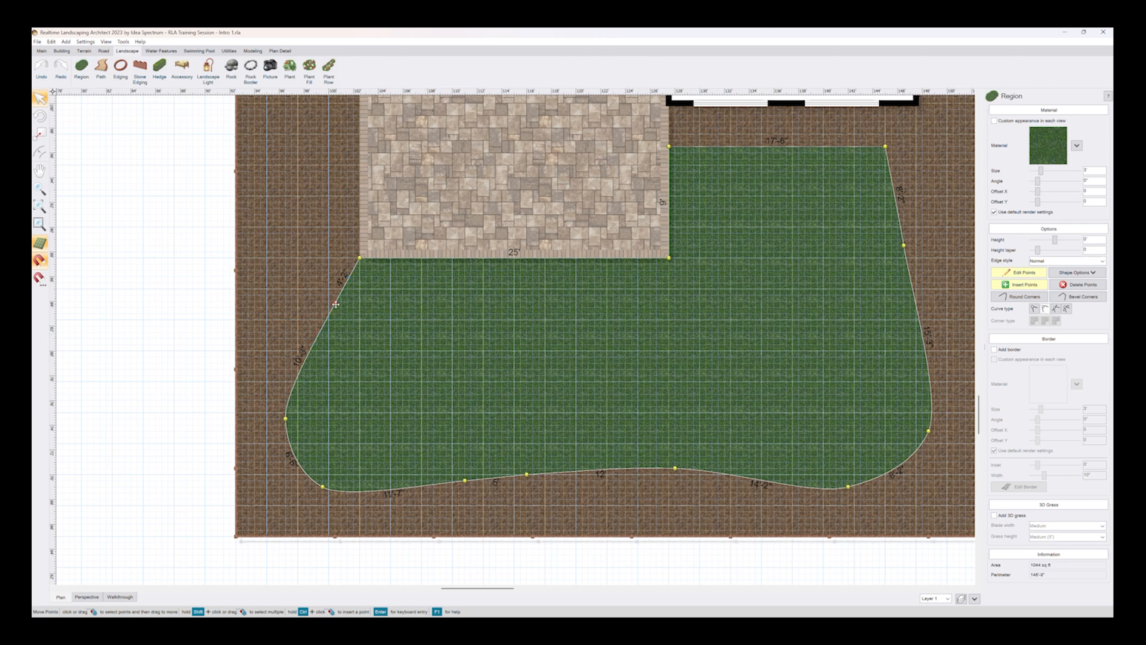
{"action": "left_click_drag", "start_coordinate": [333, 307], "coordinate": [298, 296]}
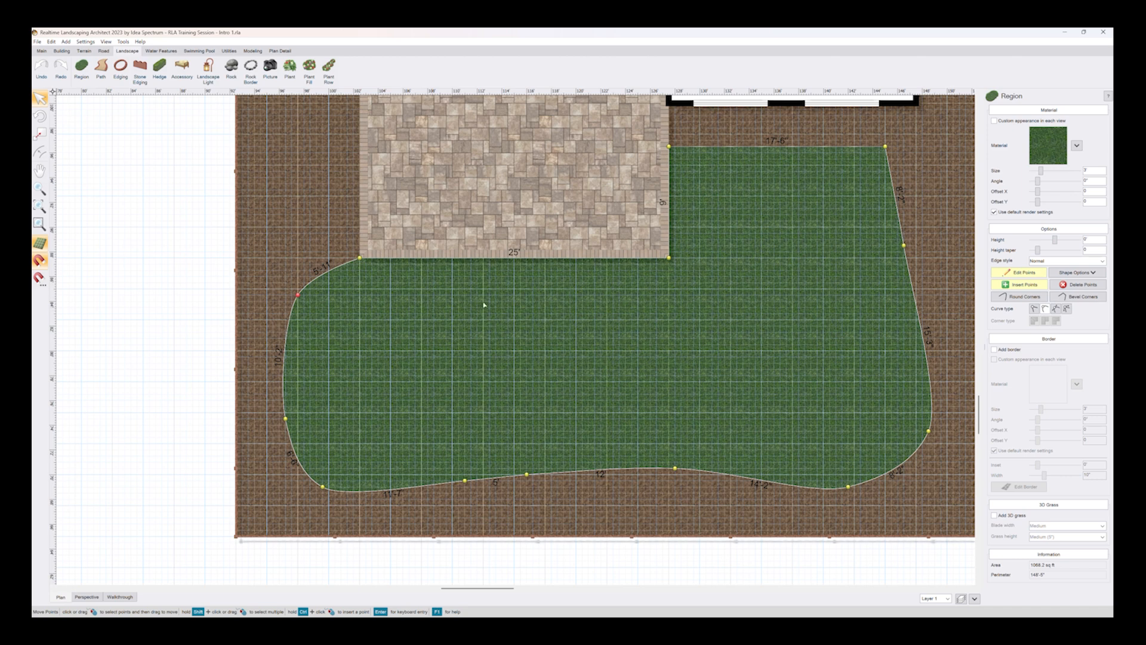
{"action": "left_click", "coordinate": [1034, 275]}
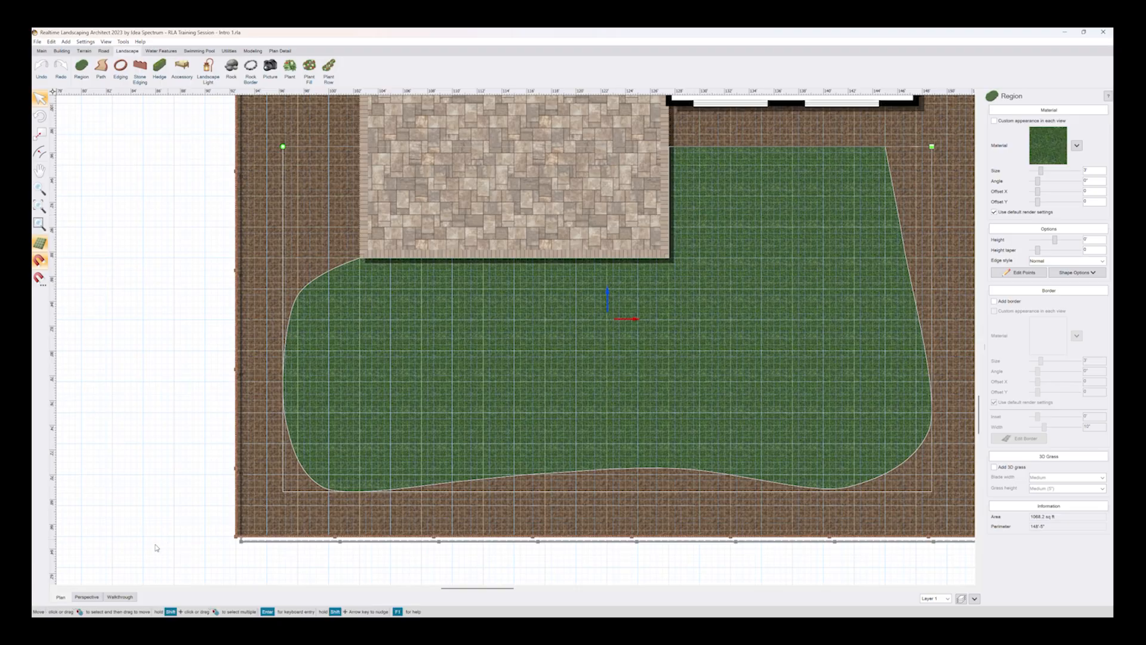
Step: In the perspective view, add 3D grass to the lawn with the Short (3") grass height and hide the grid
{"action": "left_click", "coordinate": [87, 597]}
{"action": "right_click_drag", "start_coordinate": [489, 431], "coordinate": [576, 406]}
{"action": "middle_click_drag", "start_coordinate": [669, 396], "coordinate": [563, 383]}
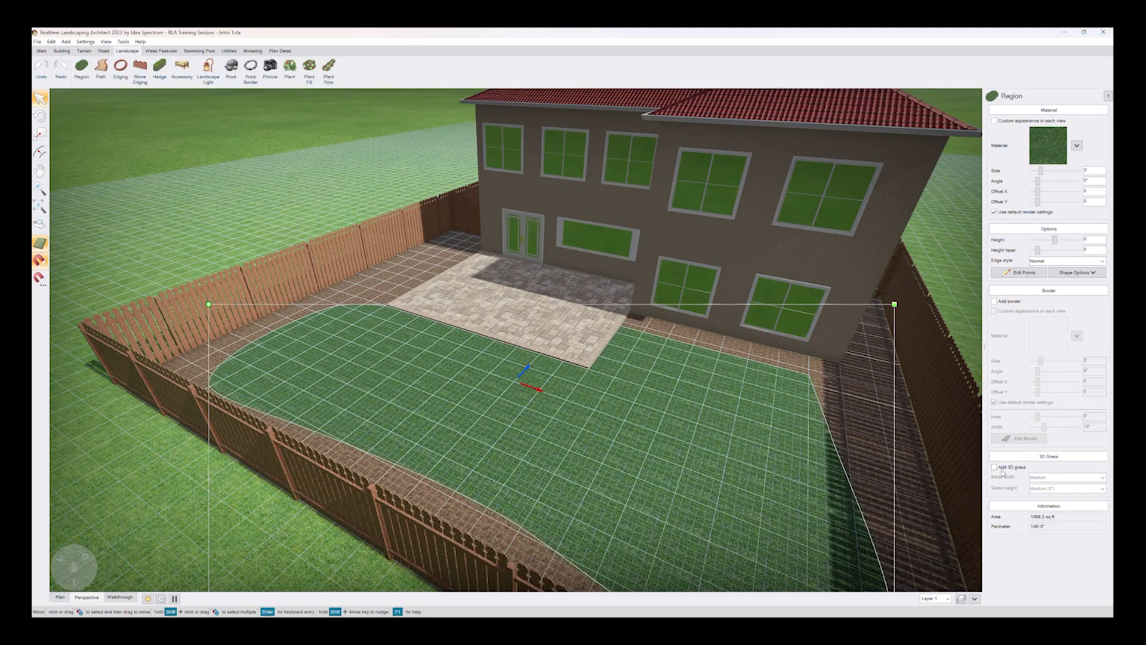
{"action": "left_click", "coordinate": [994, 467]}
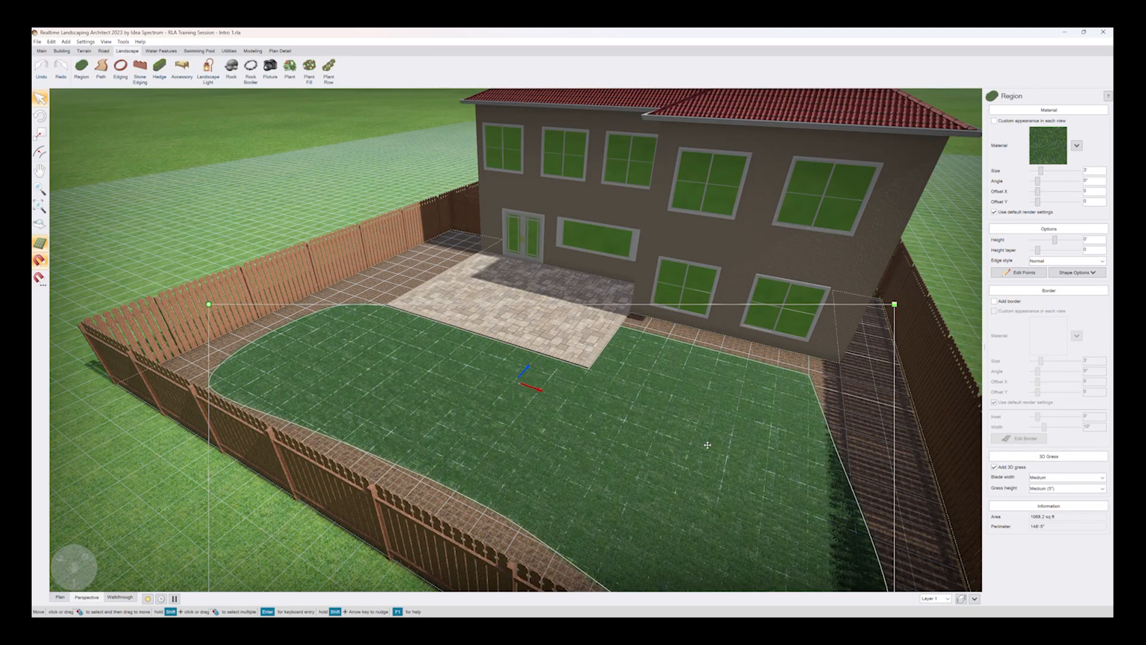
{"action": "mouse_move", "coordinate": [543, 440]}
{"action": "right_mouse_down"}
{"action": "mouse_move", "coordinate": [525, 414]}
{"action": "mouse_move", "coordinate": [538, 426]}
{"action": "right_mouse_up"}
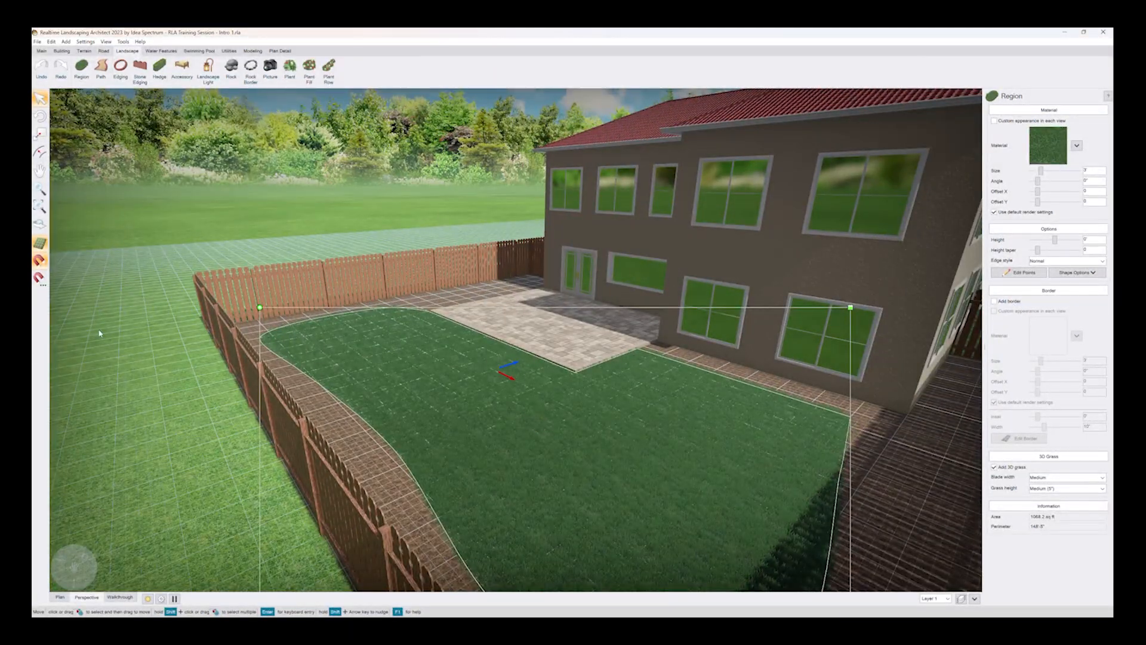
{"action": "mouse_move", "coordinate": [463, 408]}
{"action": "right_mouse_down"}
{"action": "mouse_move", "coordinate": [479, 428]}
{"action": "mouse_move", "coordinate": [445, 397]}
{"action": "mouse_move", "coordinate": [452, 411]}
{"action": "right_mouse_up"}
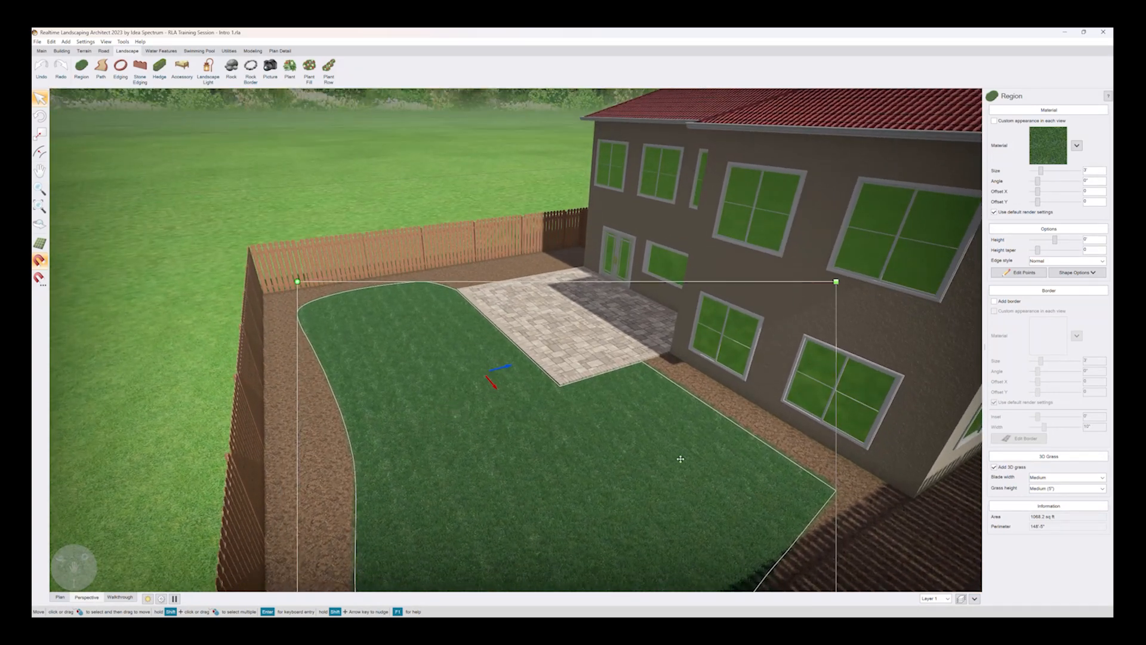
{"action": "left_click", "coordinate": [1043, 489]}
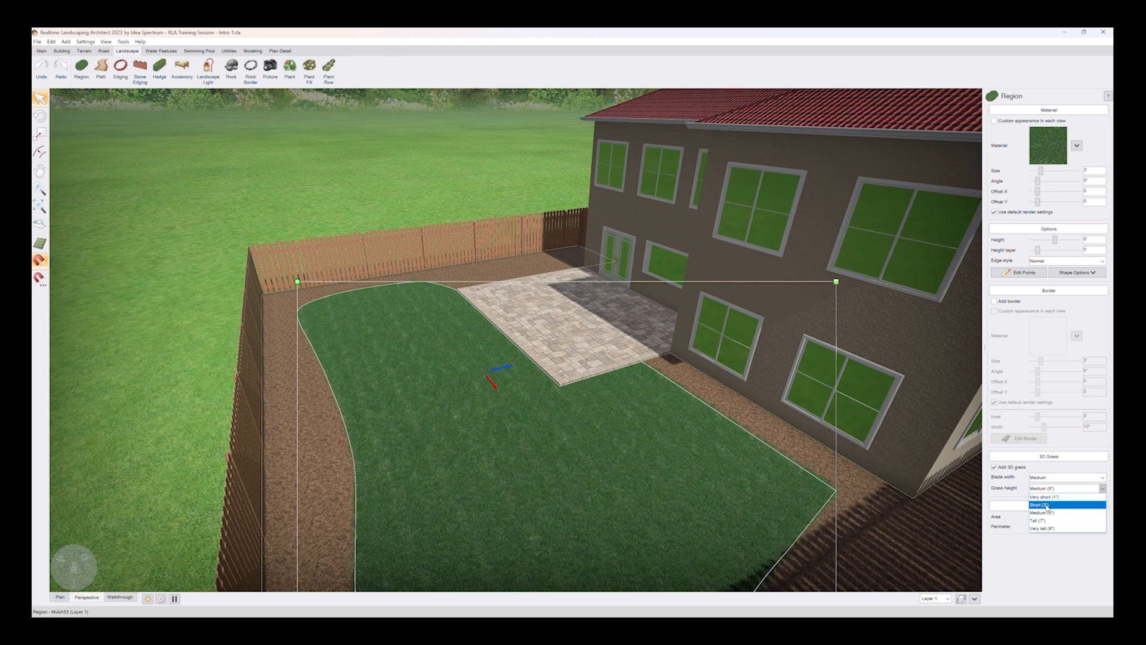
{"action": "left_click", "coordinate": [1046, 505]}
Step: Examine the finished lawn, patio and surrounding mulch beds from several angles and distances in the perspective view
{"action": "right_click_drag", "start_coordinate": [472, 442], "coordinate": [503, 385]}
{"action": "scroll", "coordinate": [556, 420], "scroll_direction": "up", "scroll_amount": 5}
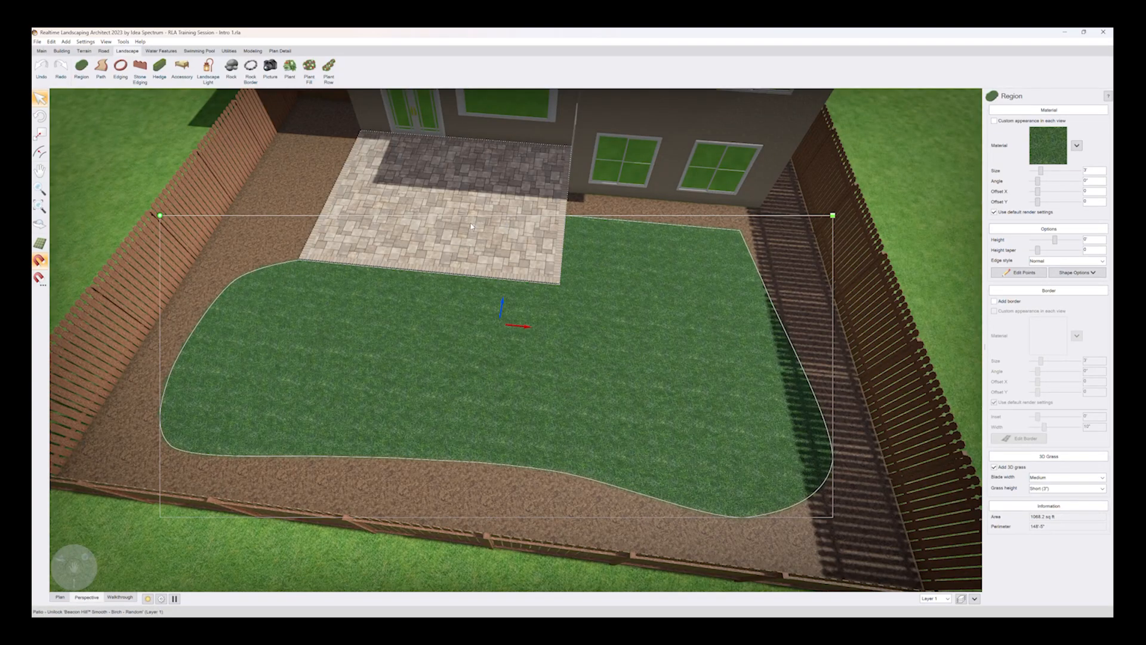
{"action": "middle_click_drag", "start_coordinate": [457, 376], "coordinate": [537, 455]}
{"action": "right_click_drag", "start_coordinate": [536, 450], "coordinate": [543, 453]}
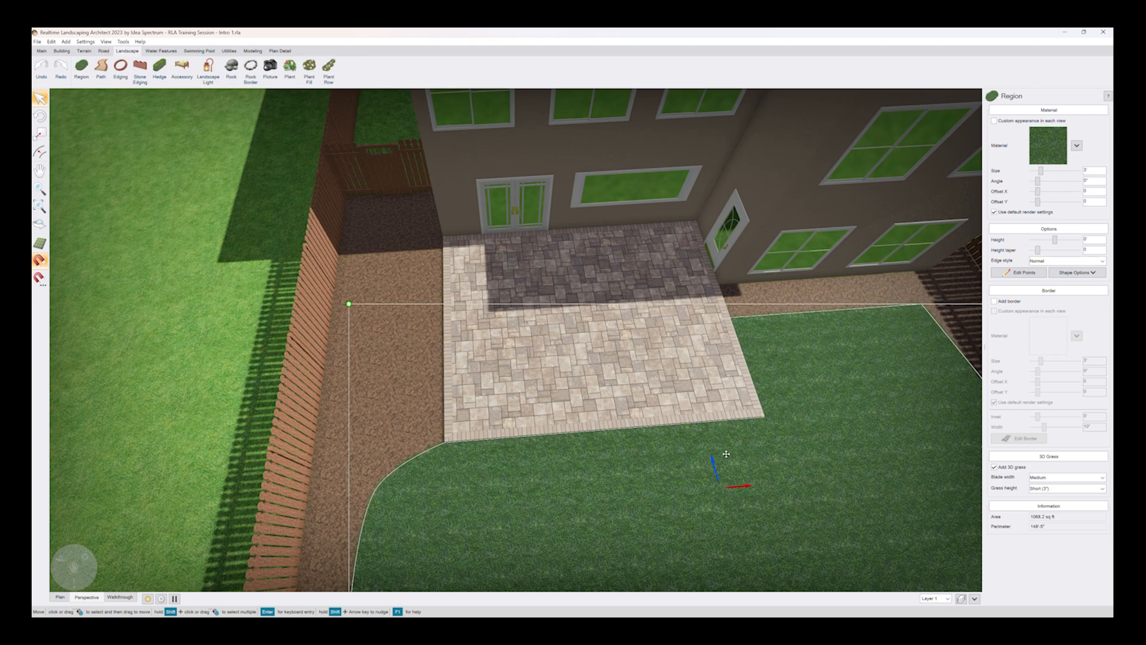
{"action": "right_click_drag", "start_coordinate": [721, 409], "coordinate": [756, 406]}
{"action": "scroll", "coordinate": [756, 407], "scroll_direction": "down", "scroll_amount": 3}
{"action": "right_click_drag", "start_coordinate": [776, 455], "coordinate": [767, 446]}
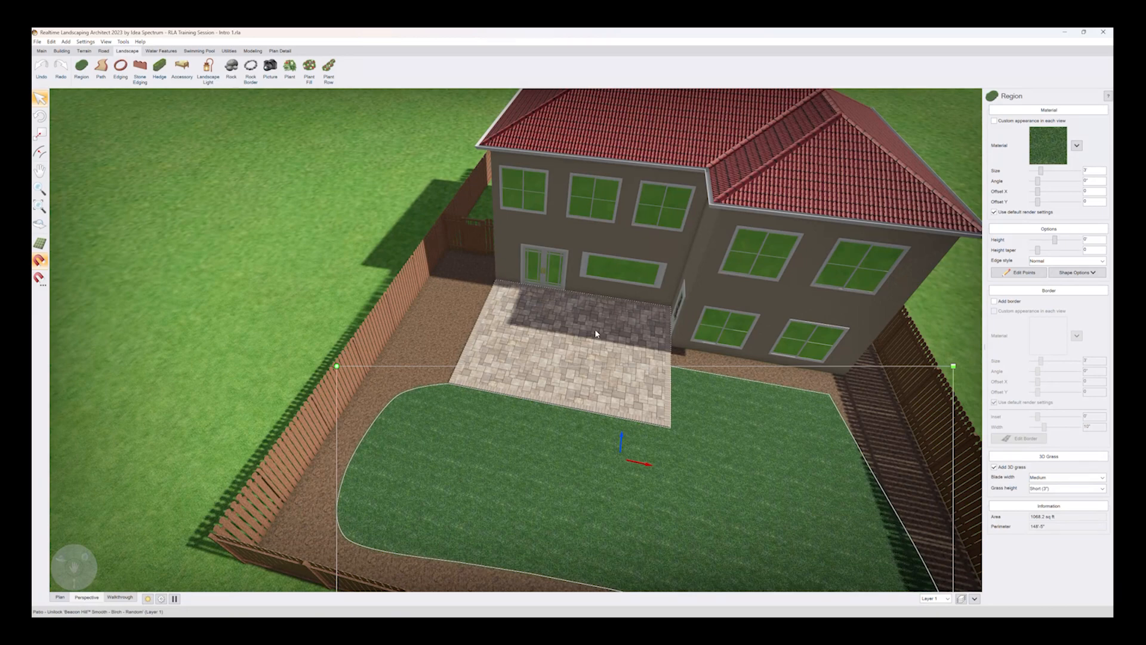
{"action": "middle_click_drag", "start_coordinate": [597, 334], "coordinate": [353, 226]}
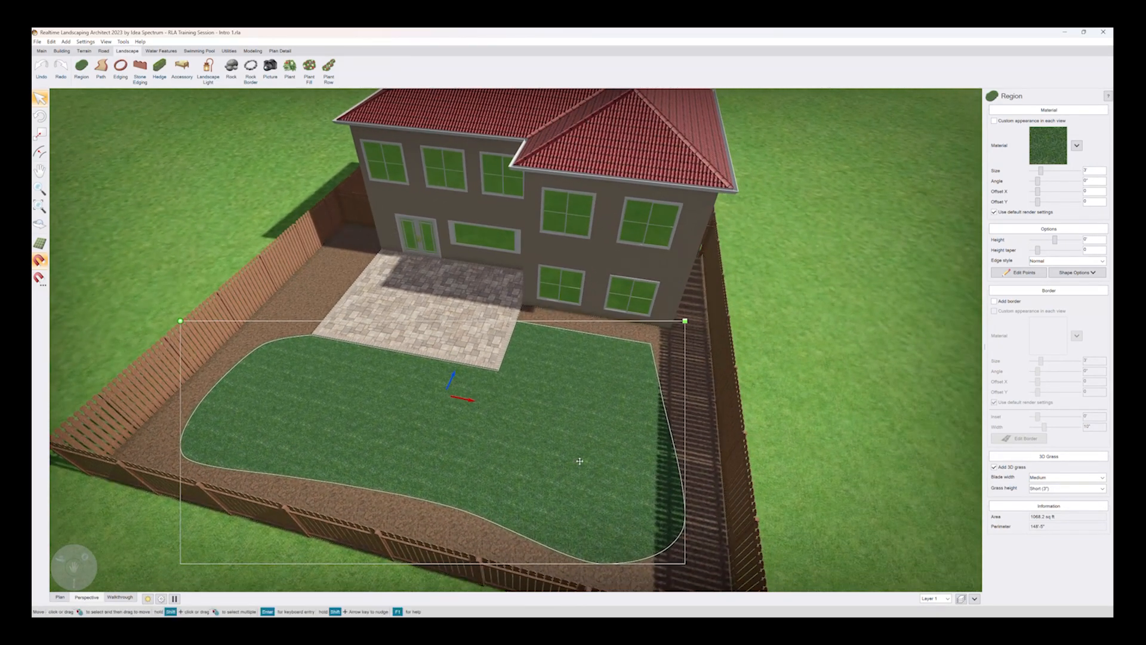
{"action": "middle_click_drag", "start_coordinate": [661, 460], "coordinate": [516, 491]}
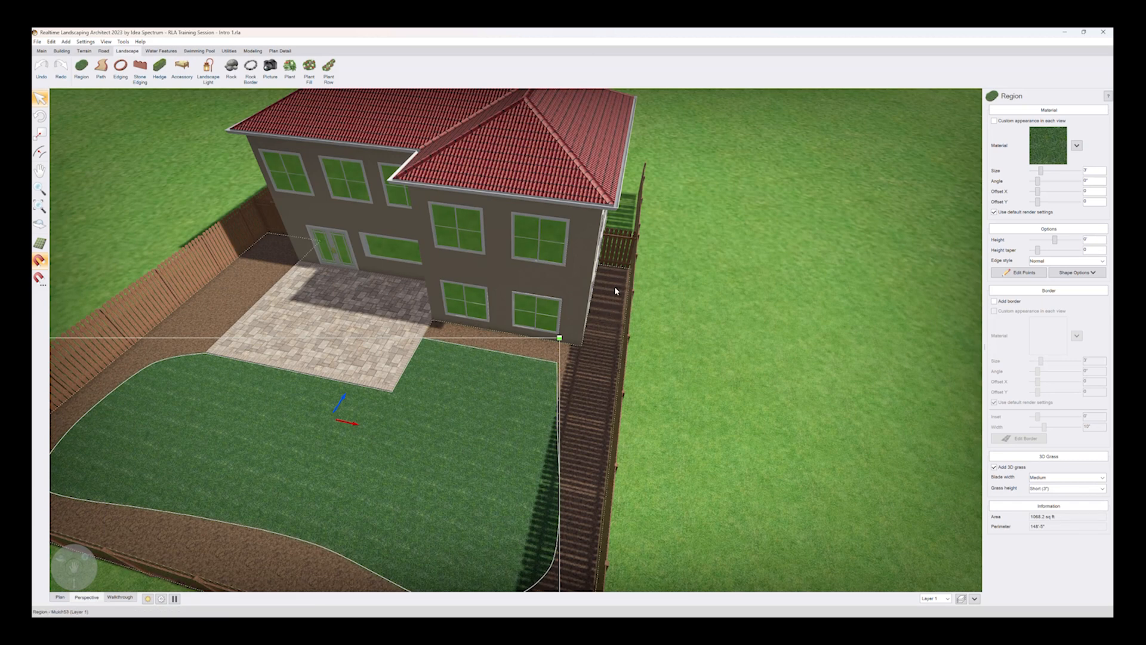
Step: Examine the narrow side yards and patio in the perspective view, then return to the plan view around the patio and house wall
{"action": "middle_click_drag", "start_coordinate": [617, 269], "coordinate": [540, 289]}
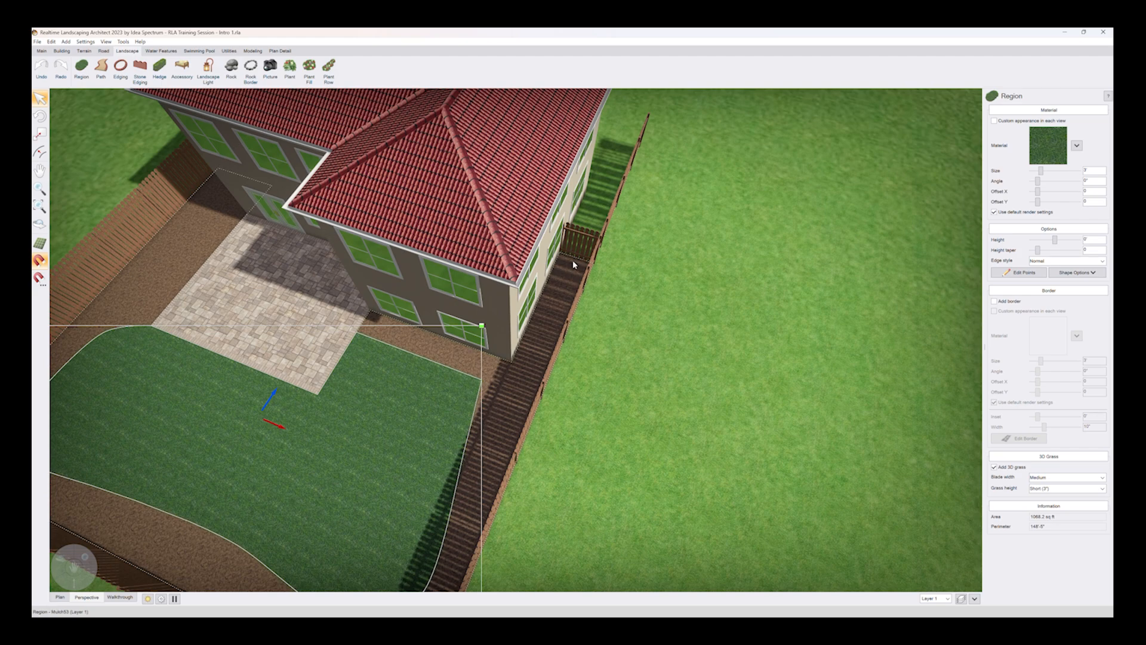
{"action": "middle_click_drag", "start_coordinate": [539, 313], "coordinate": [567, 319]}
{"action": "middle_click_drag", "start_coordinate": [365, 423], "coordinate": [525, 416]}
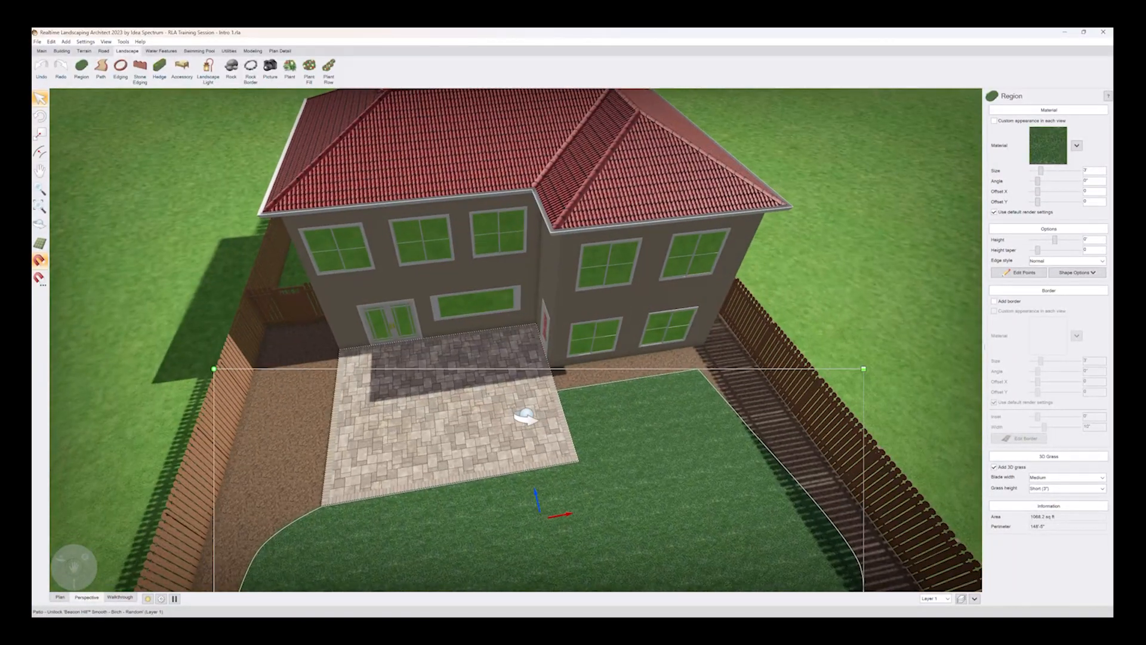
{"action": "left_click", "coordinate": [62, 597]}
{"action": "middle_click_drag", "start_coordinate": [477, 262], "coordinate": [486, 358]}
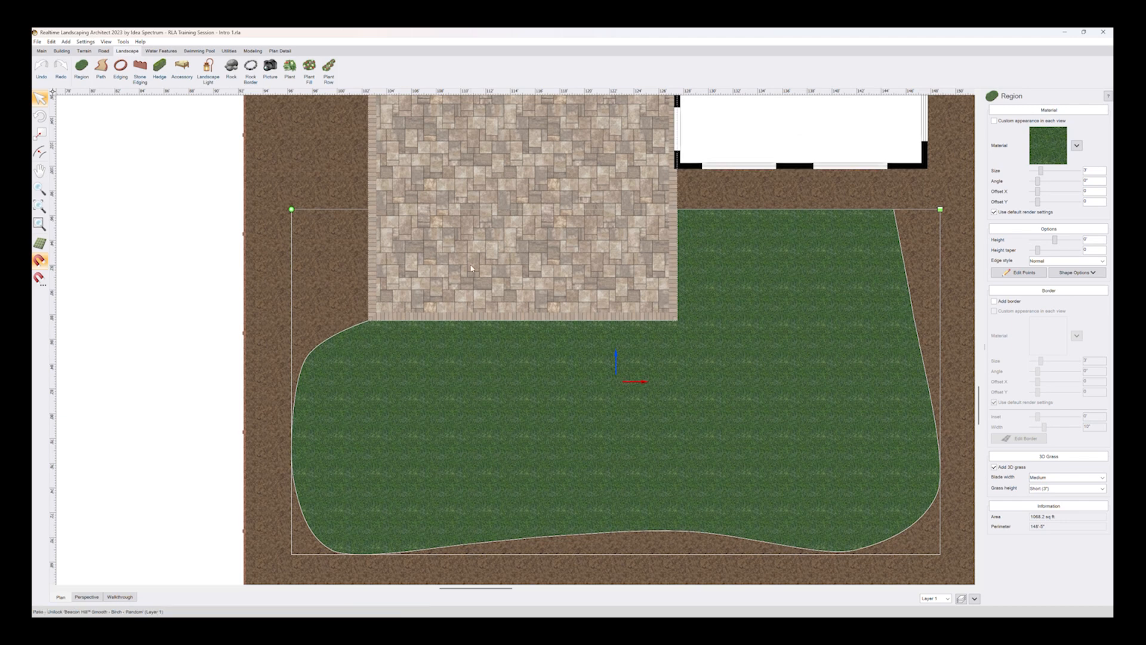
{"action": "scroll", "coordinate": [485, 358], "scroll_direction": "down", "scroll_amount": 3}
{"action": "middle_click_drag", "start_coordinate": [469, 274], "coordinate": [468, 361]}
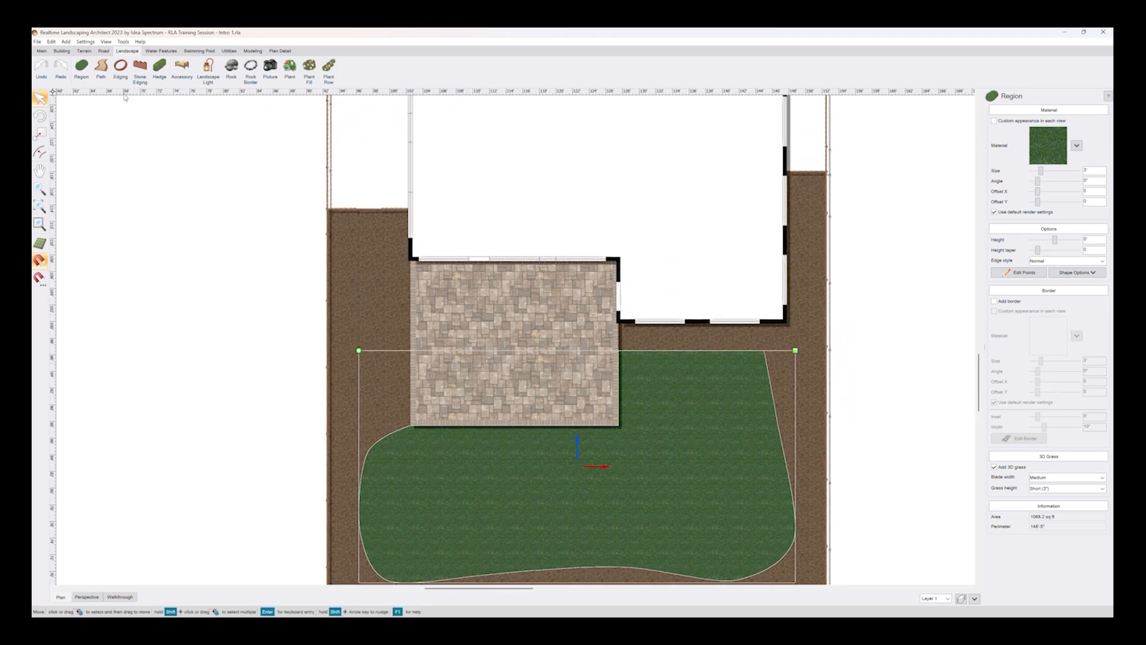
Step: Draw an L-shaped patio walkway from the short side fence to the patio's side, with edges of 10', 3'-6", 4', 6'-6" and 14'
{"action": "left_click", "coordinate": [65, 53]}
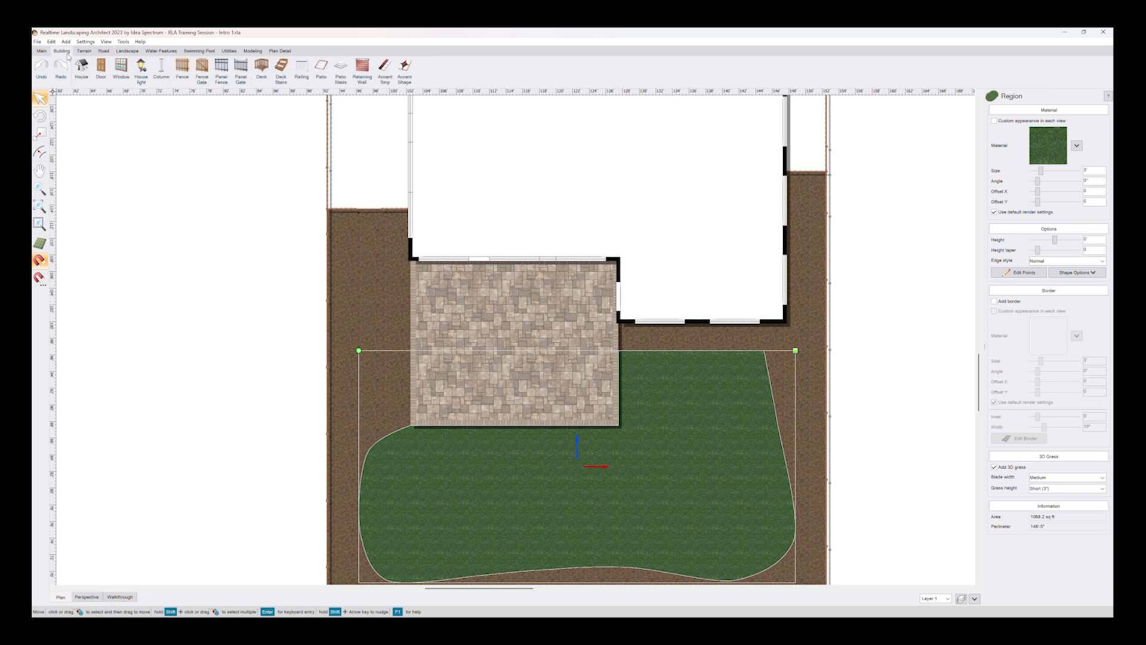
{"action": "left_click", "coordinate": [321, 68]}
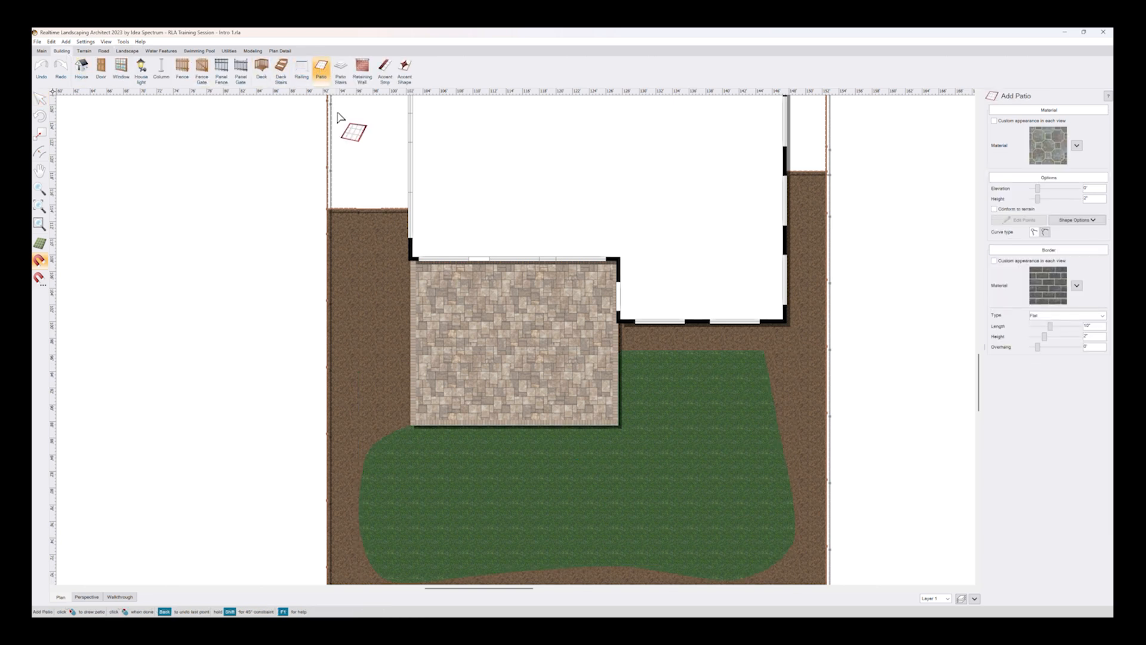
{"action": "left_click", "coordinate": [382, 210]}
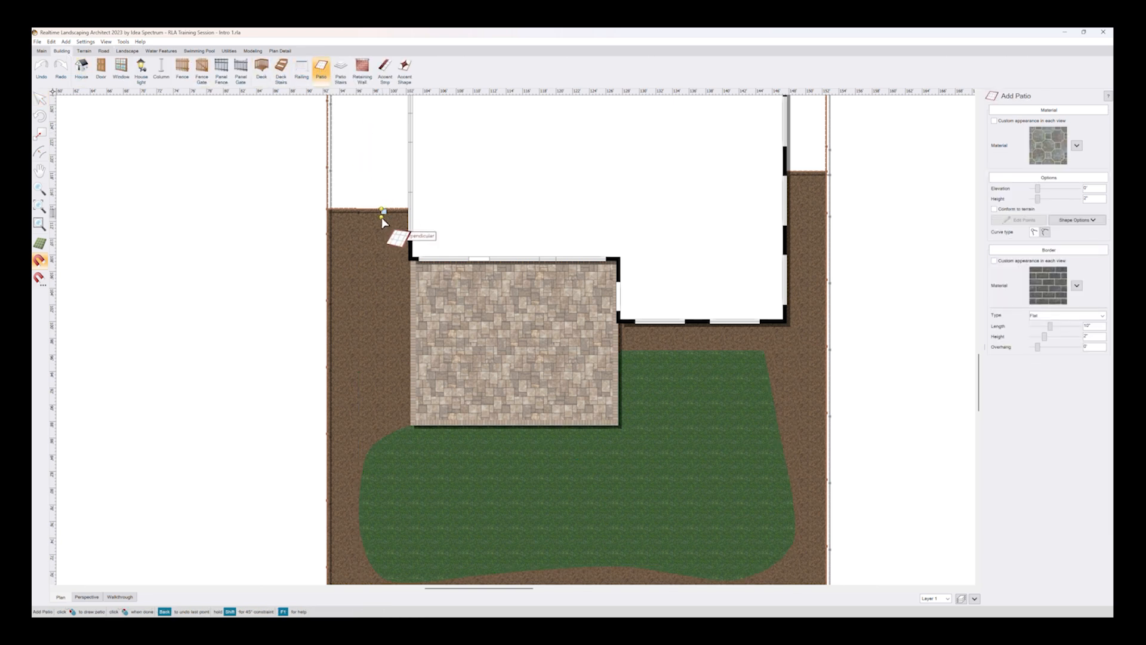
{"action": "left_click", "coordinate": [381, 292]}
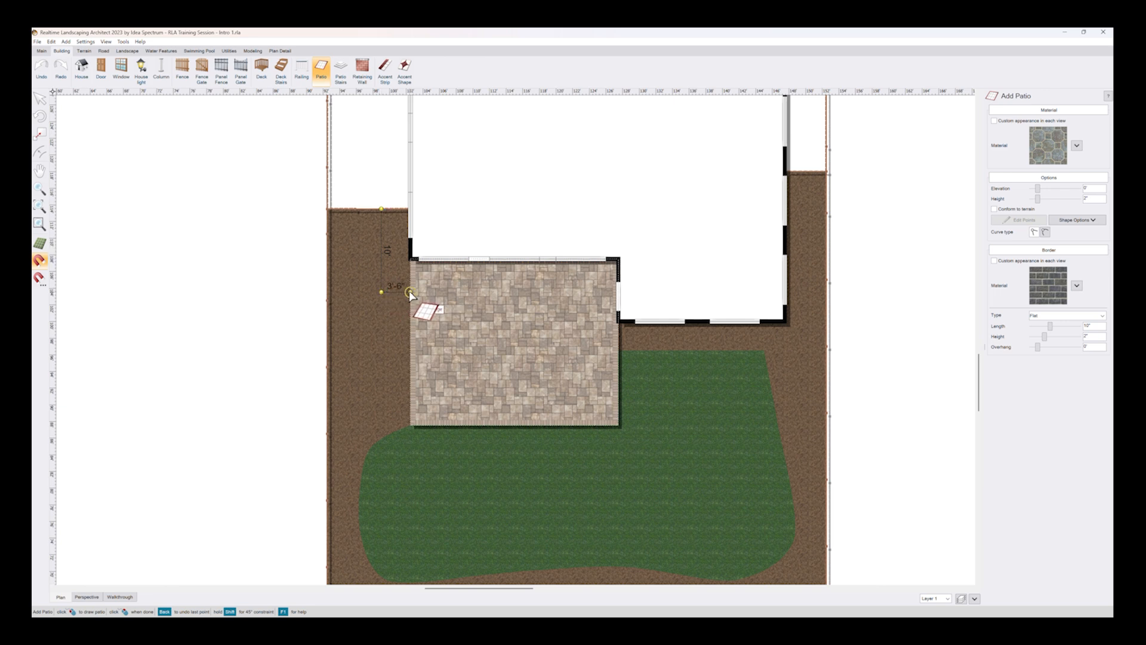
{"action": "left_click", "coordinate": [409, 292]}
{"action": "left_click", "coordinate": [409, 330]}
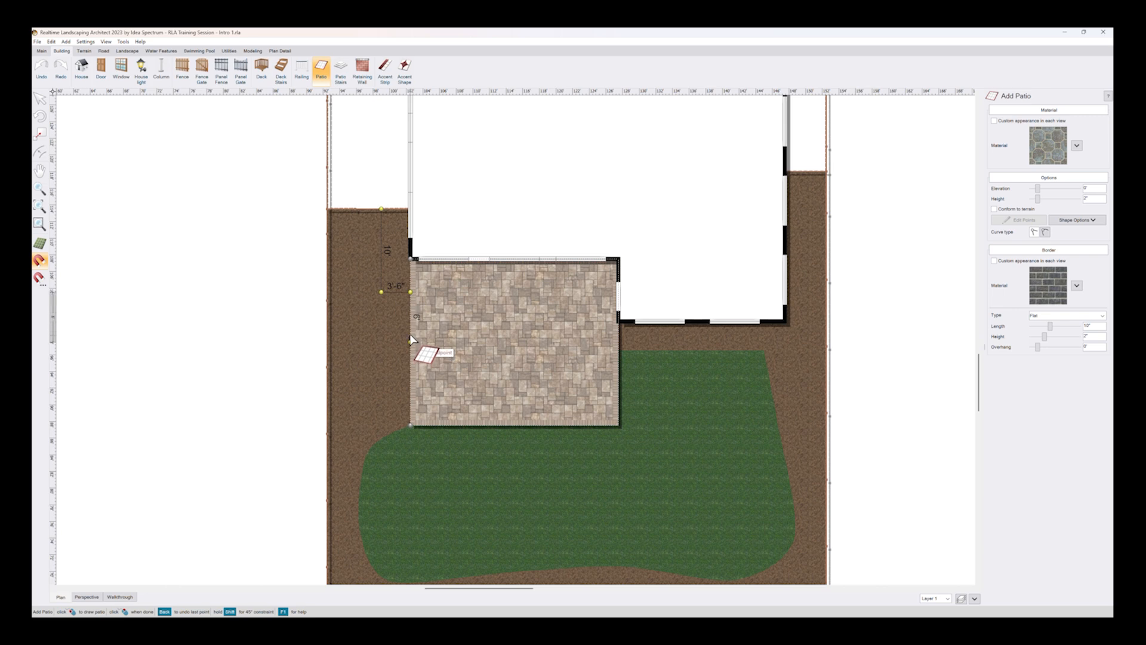
{"action": "scroll", "coordinate": [410, 331], "scroll_direction": "up", "scroll_amount": 2}
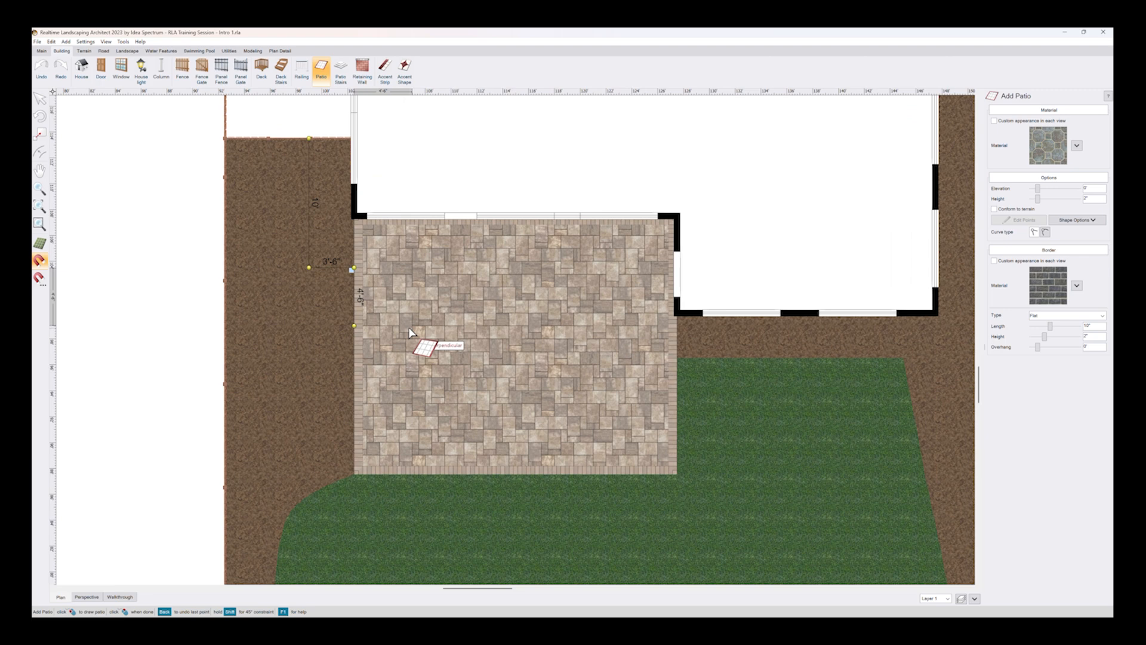
{"action": "left_click", "coordinate": [354, 319]}
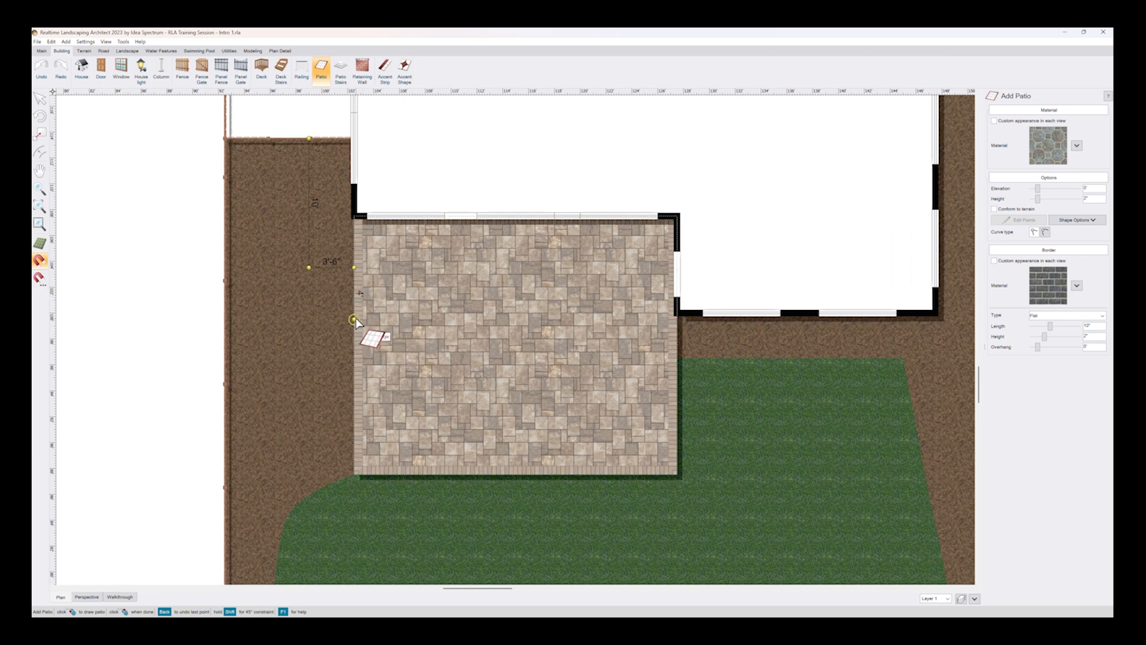
{"action": "left_click", "coordinate": [268, 318]}
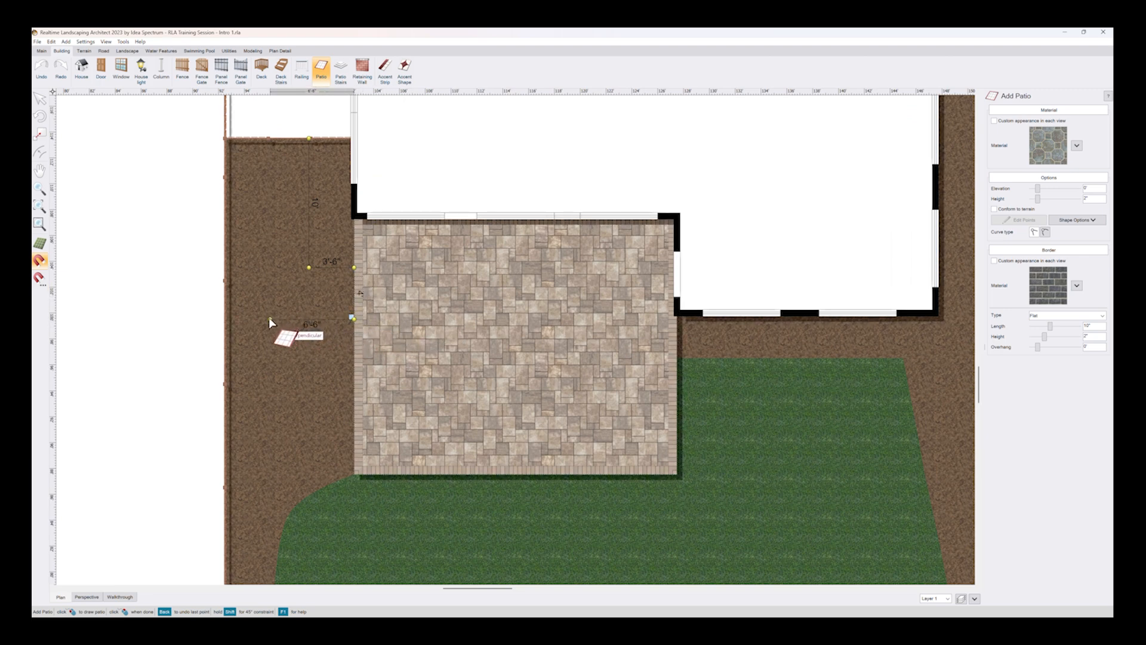
{"action": "left_click", "coordinate": [270, 139]}
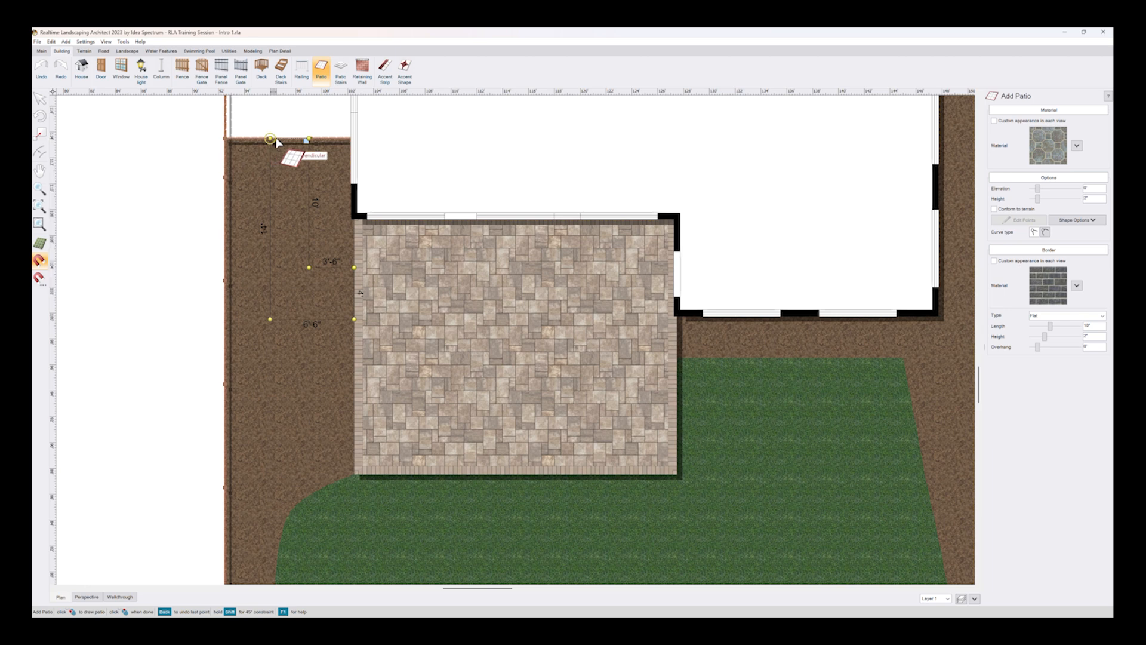
{"action": "left_click", "coordinate": [309, 139]}
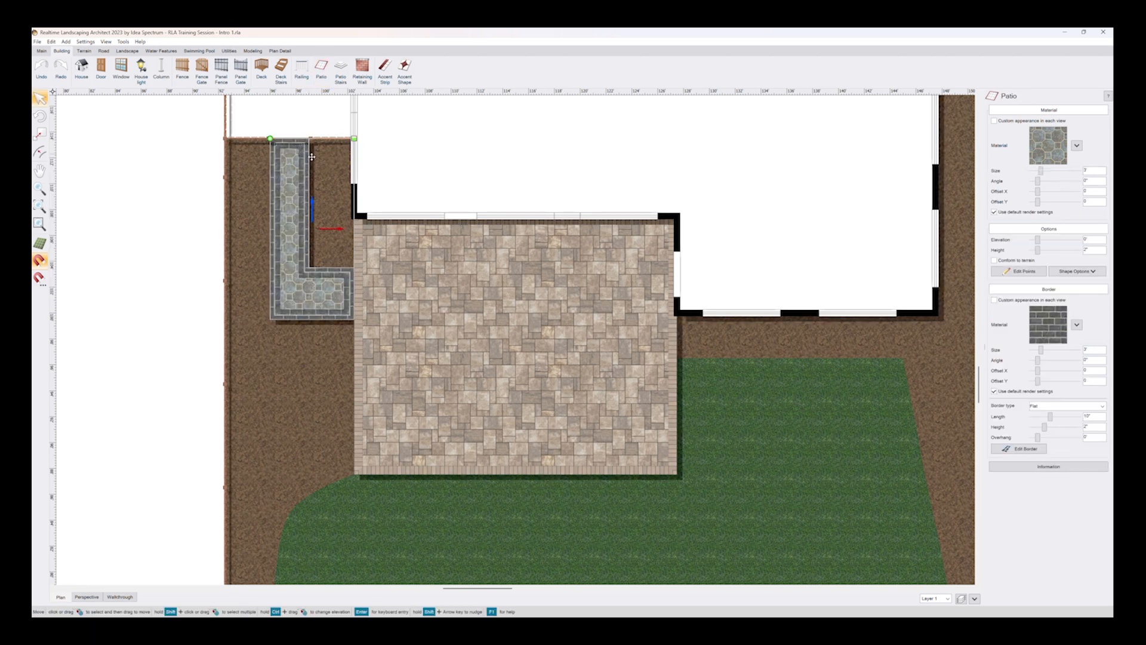
Step: Show the grid and move the walkway's two outer points toward the side fence, making it 4' wide, and finish editing the points
{"action": "double_click", "coordinate": [311, 157]}
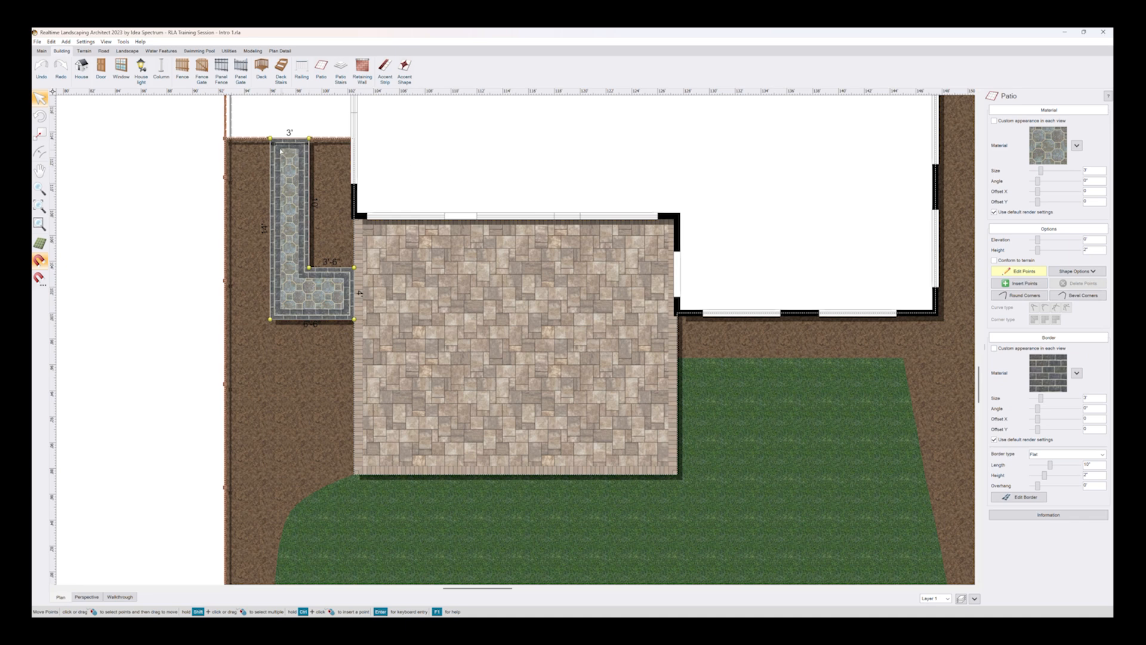
{"action": "left_click_drag", "start_coordinate": [270, 138], "coordinate": [256, 139]}
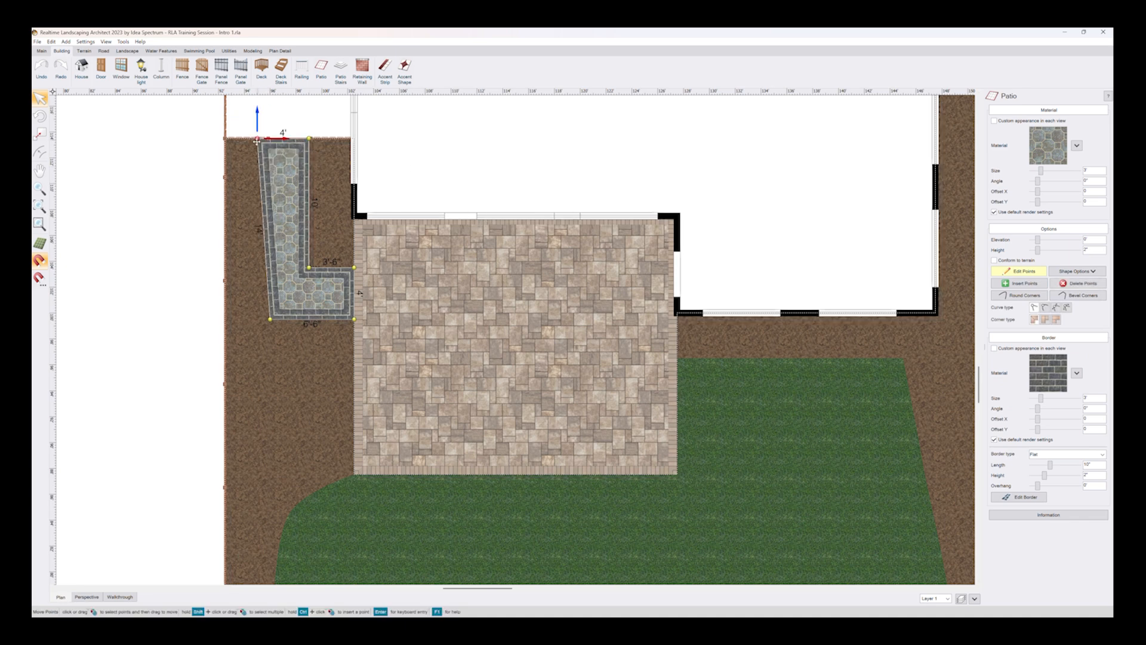
{"action": "left_click", "coordinate": [40, 243]}
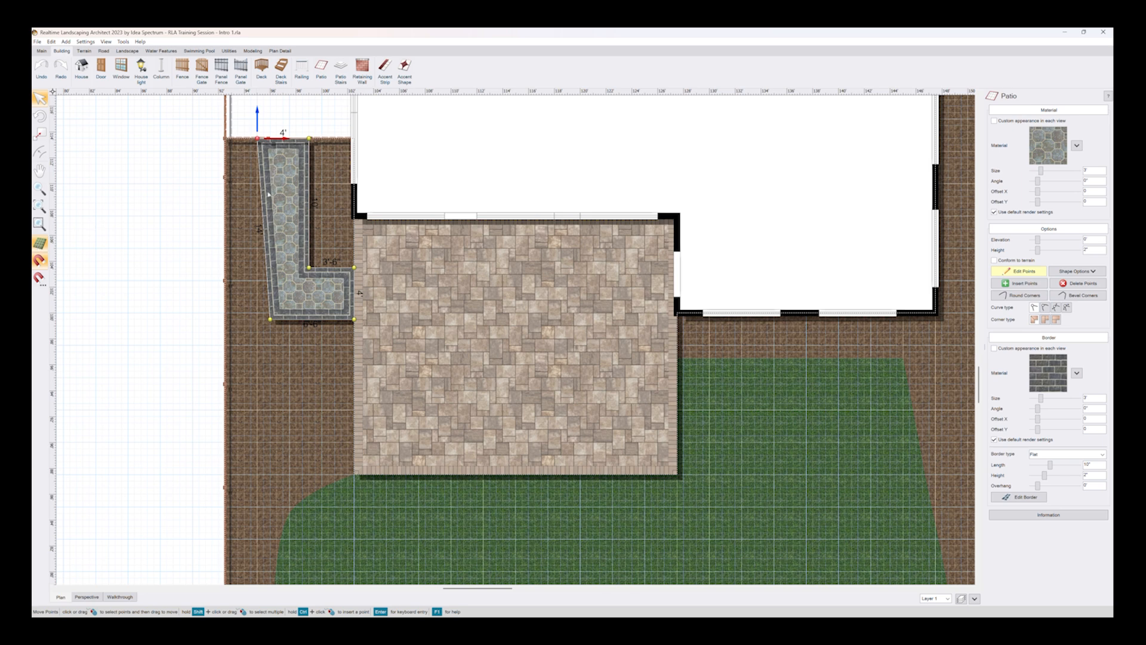
{"action": "left_click_drag", "start_coordinate": [272, 318], "coordinate": [260, 319]}
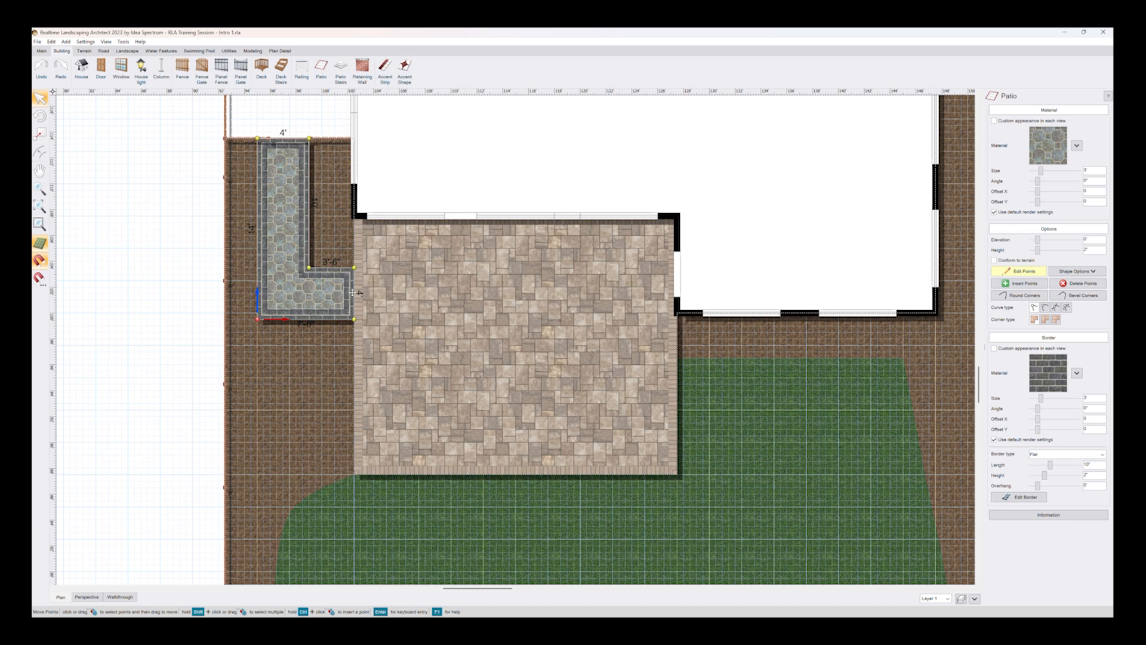
{"action": "left_click", "coordinate": [1032, 272]}
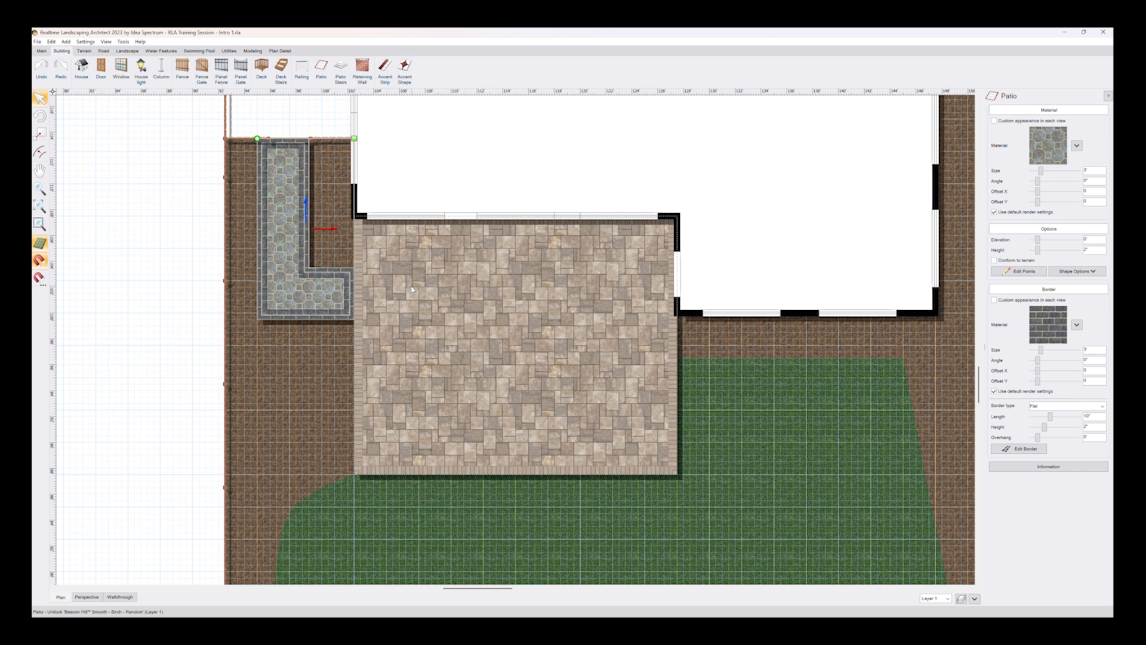
Step: Copy the main patio's paving material and paste it onto the L-shaped walkway
{"action": "left_click", "coordinate": [519, 300]}
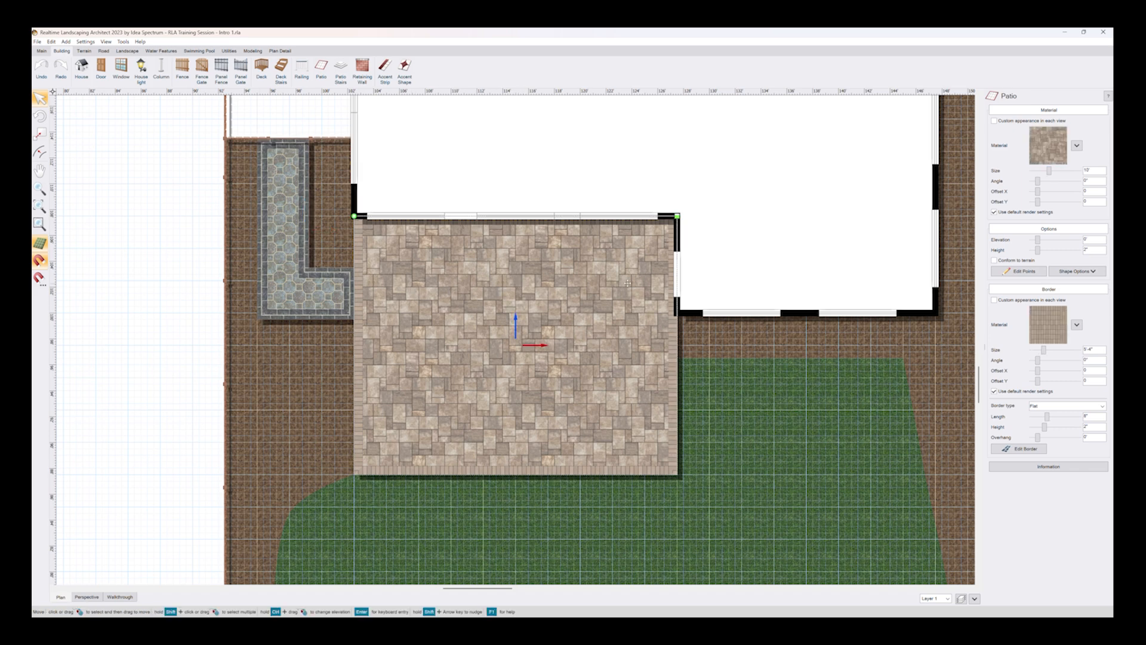
{"action": "left_click", "coordinate": [1077, 146]}
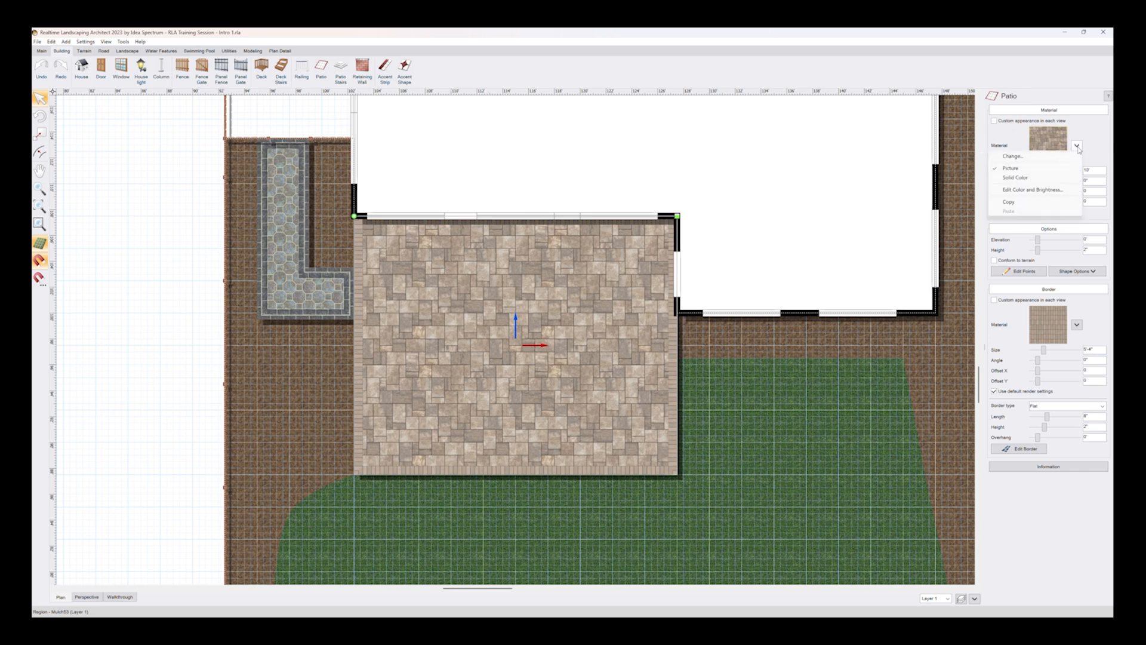
{"action": "left_click", "coordinate": [1065, 203]}
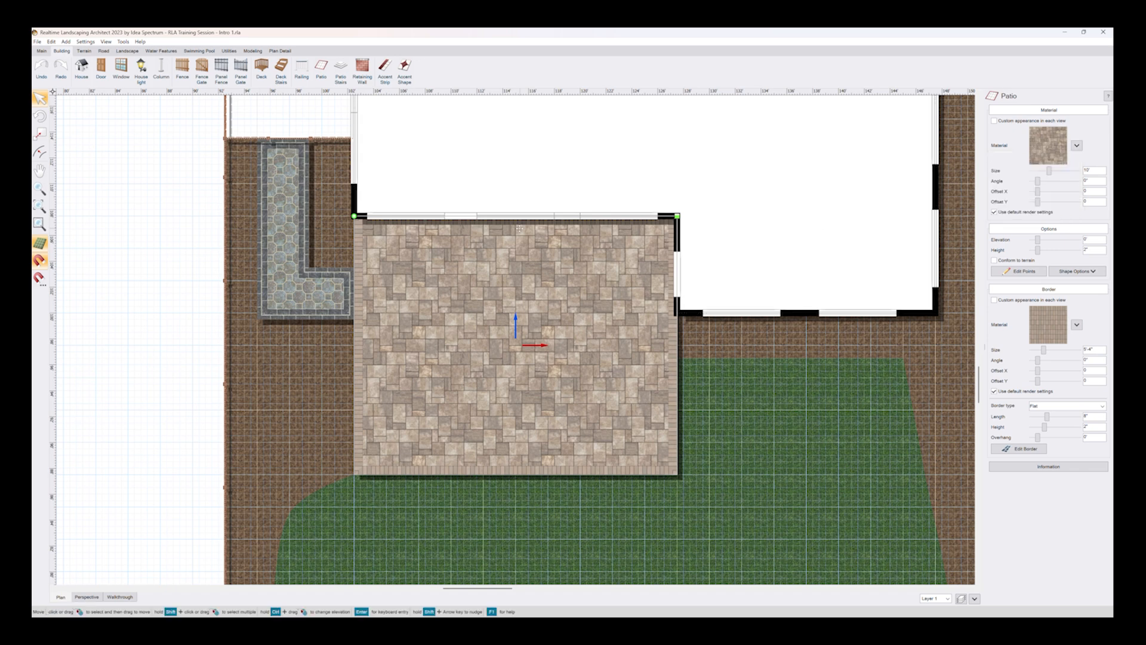
{"action": "left_click", "coordinate": [295, 222]}
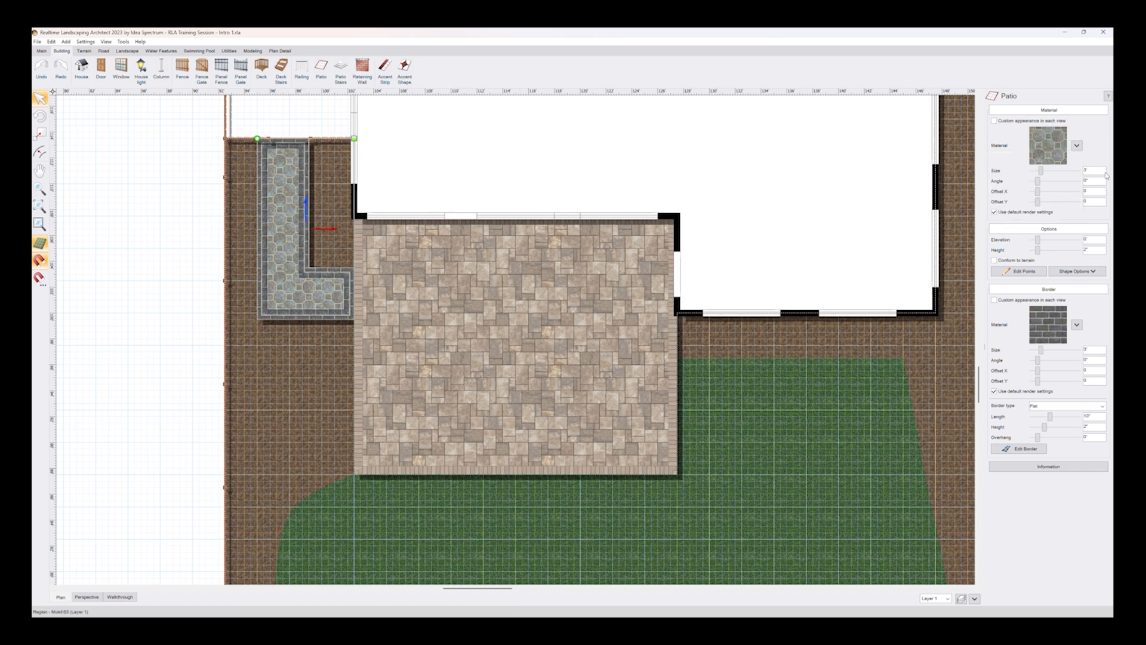
{"action": "left_click", "coordinate": [1077, 147]}
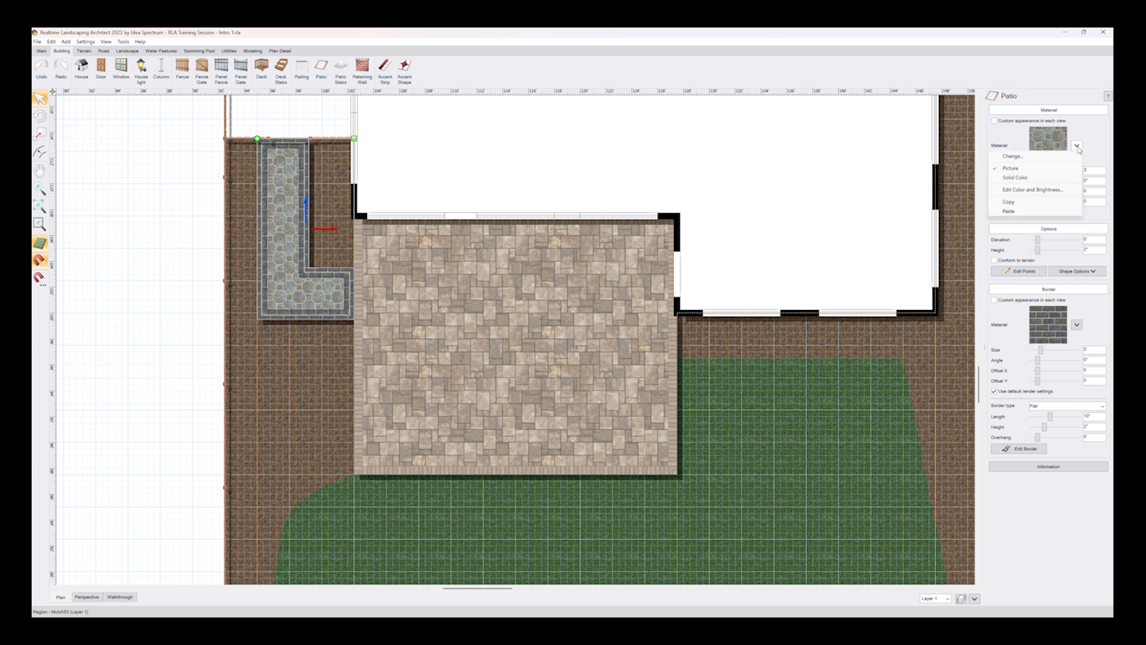
{"action": "left_click", "coordinate": [1009, 212]}
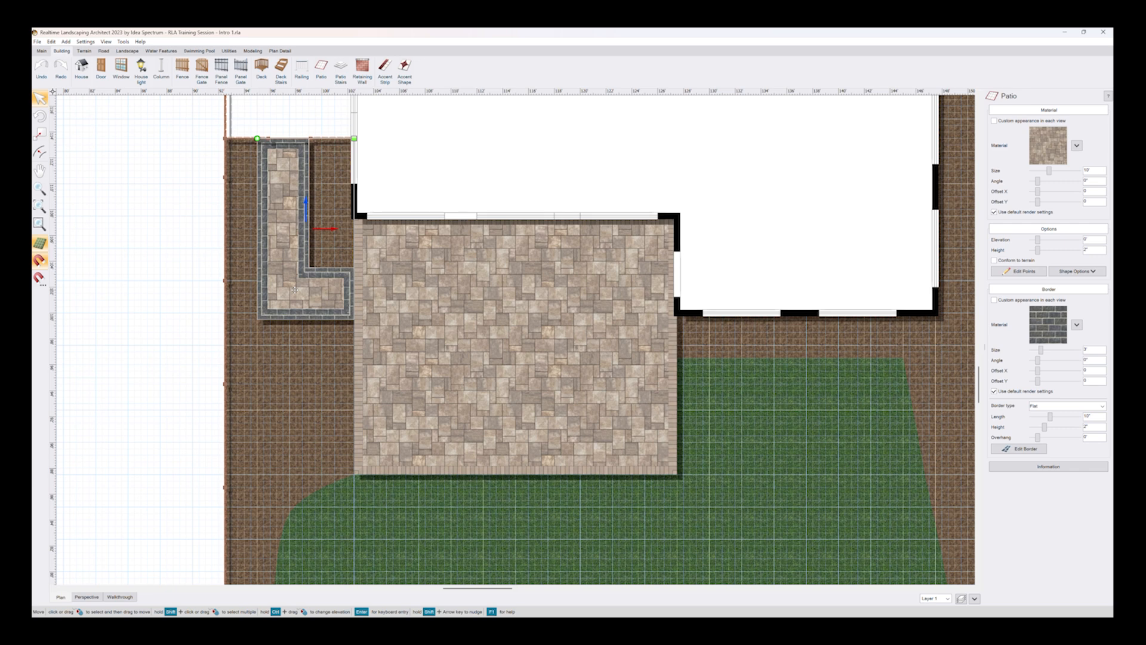
Step: Copy the main patio's border material and paste it onto the walkway's border
{"action": "left_click", "coordinate": [485, 287]}
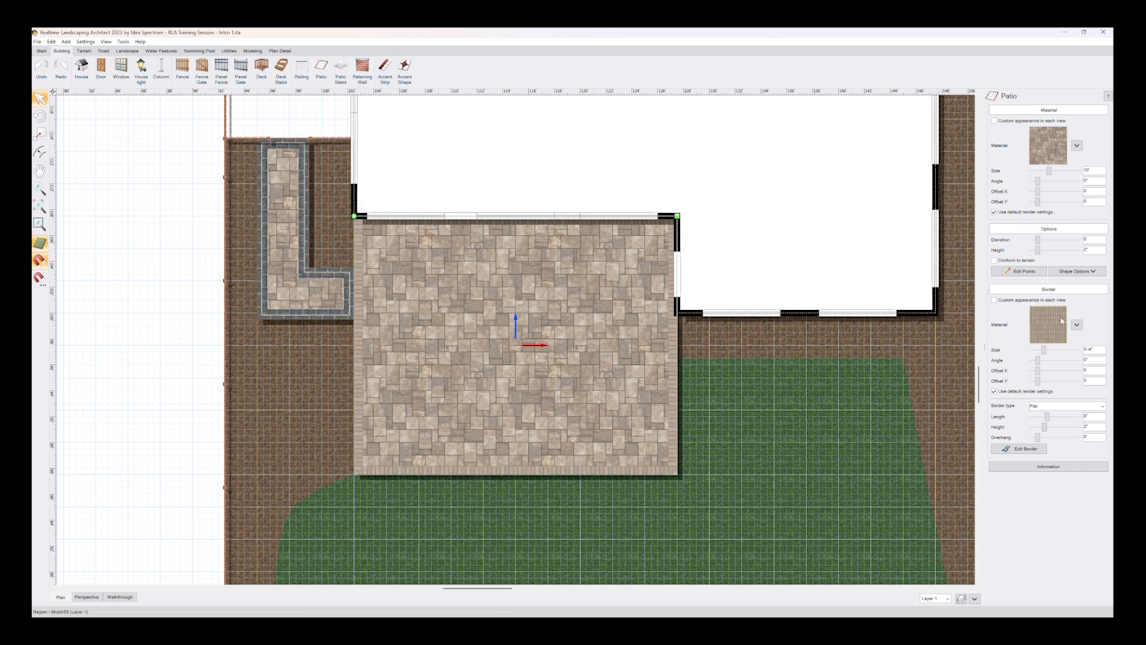
{"action": "left_click", "coordinate": [1076, 325]}
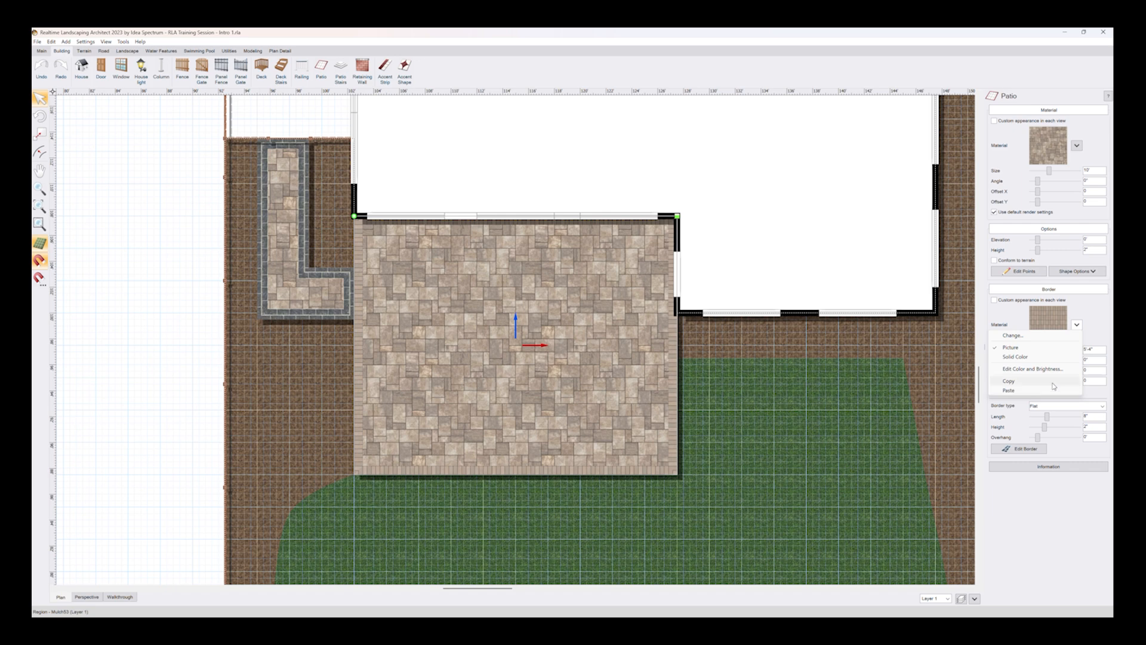
{"action": "left_click", "coordinate": [1010, 390]}
{"action": "left_click", "coordinate": [348, 304]}
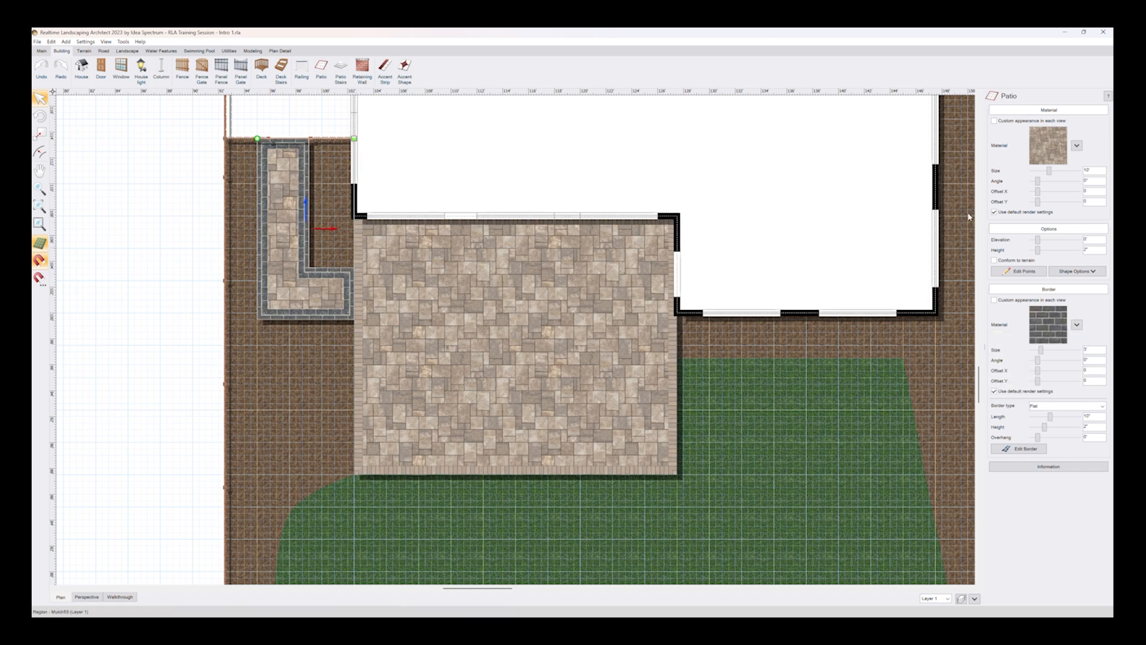
{"action": "left_click", "coordinate": [1077, 324]}
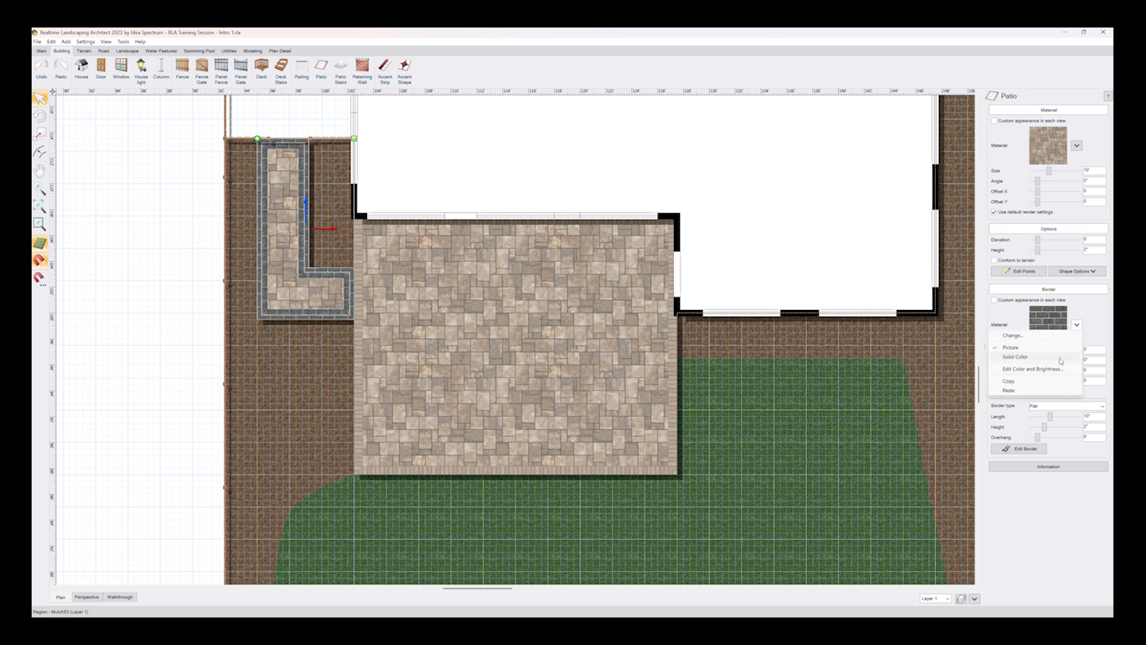
{"action": "left_click", "coordinate": [1049, 391]}
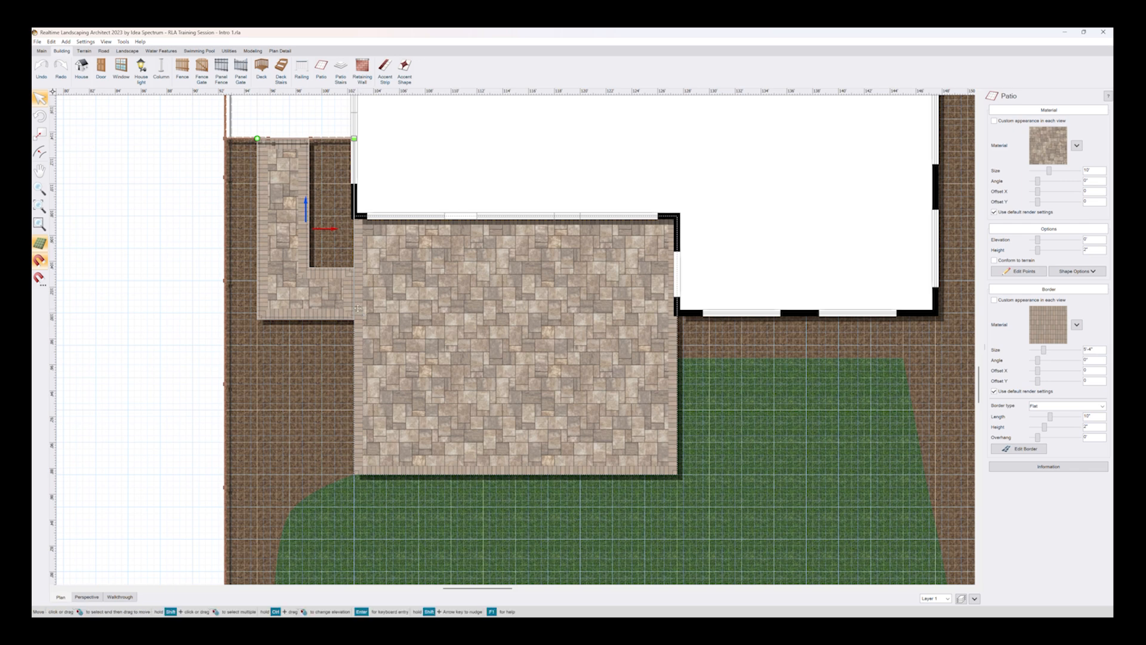
Step: Remove the border from the L-shaped walkway's edge where it meets the main patio and finish editing the border
{"action": "scroll", "coordinate": [312, 302], "scroll_direction": "up", "scroll_amount": 4}
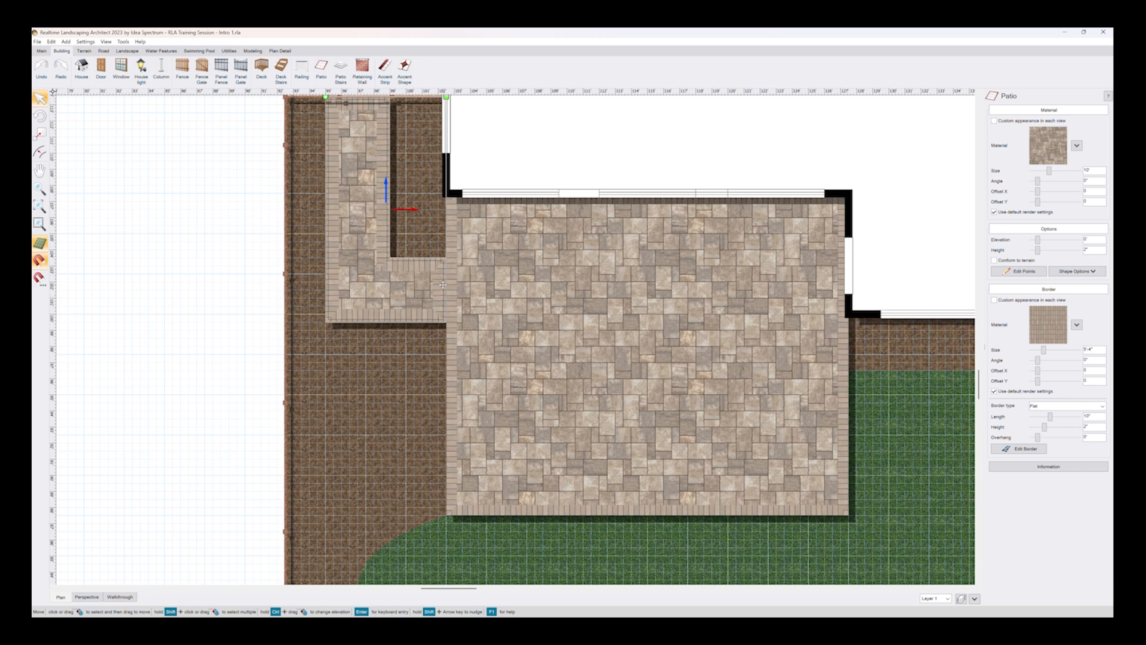
{"action": "left_click", "coordinate": [260, 288]}
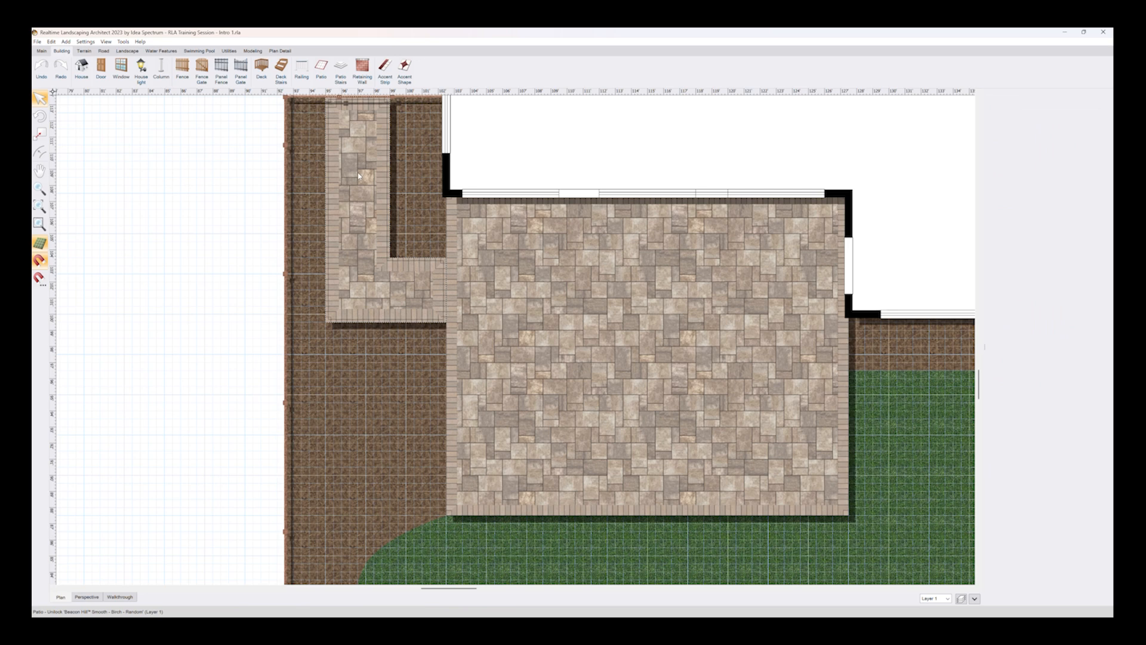
{"action": "left_click", "coordinate": [360, 155]}
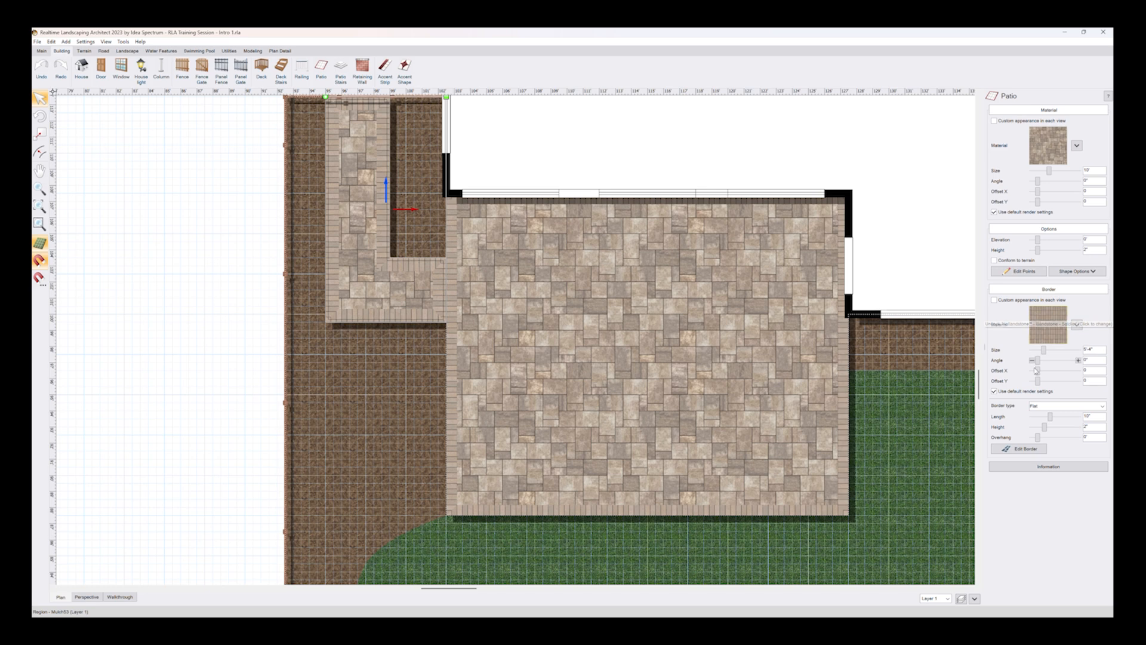
{"action": "left_click", "coordinate": [1028, 449]}
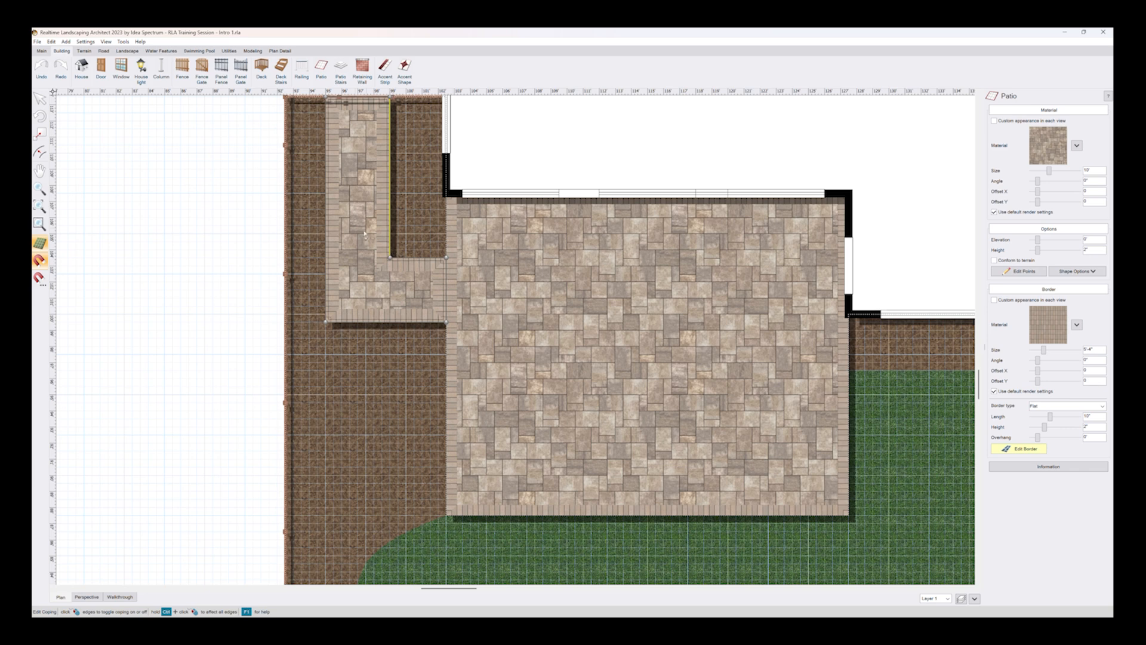
{"action": "left_click", "coordinate": [330, 240]}
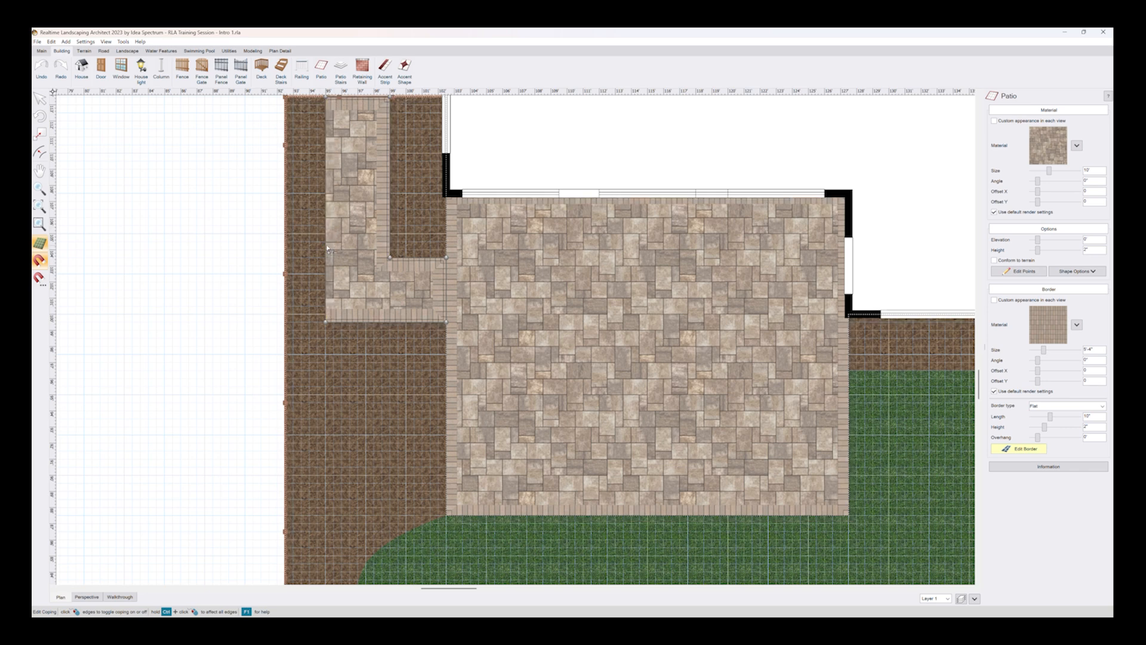
{"action": "left_click", "coordinate": [328, 250]}
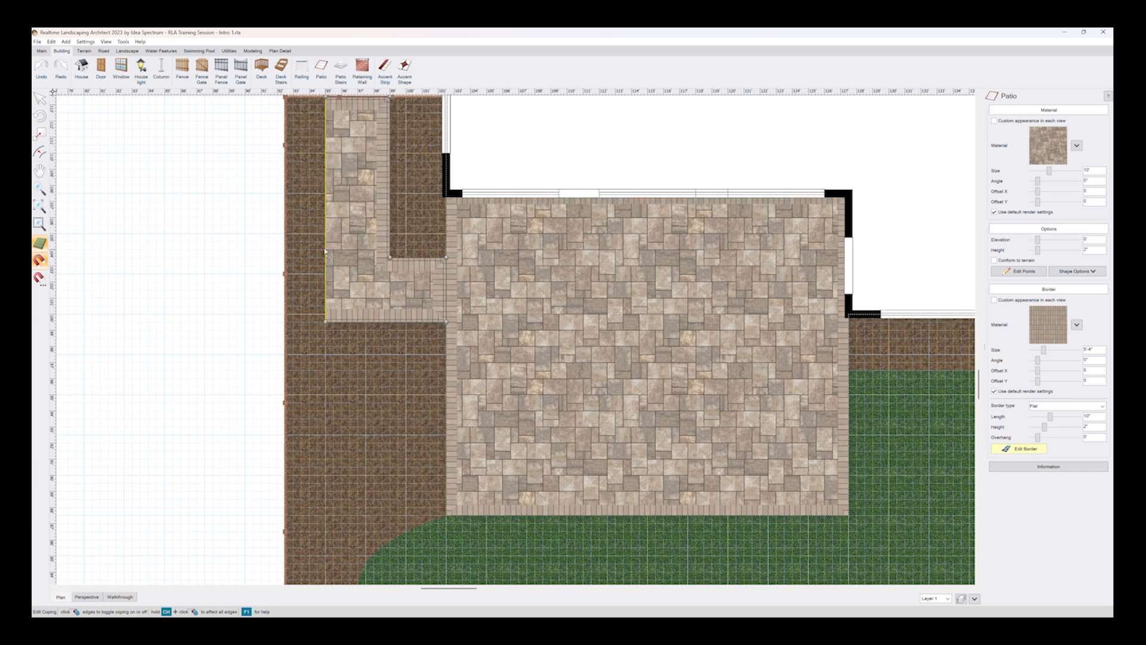
{"action": "left_click", "coordinate": [445, 289]}
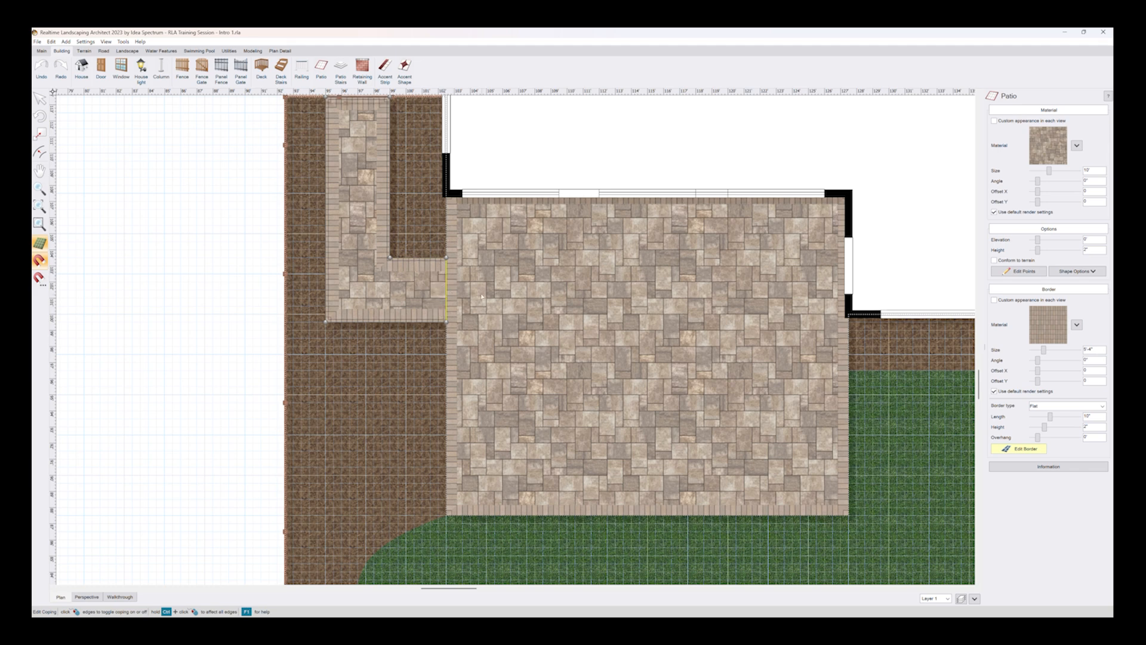
{"action": "left_click", "coordinate": [1027, 449]}
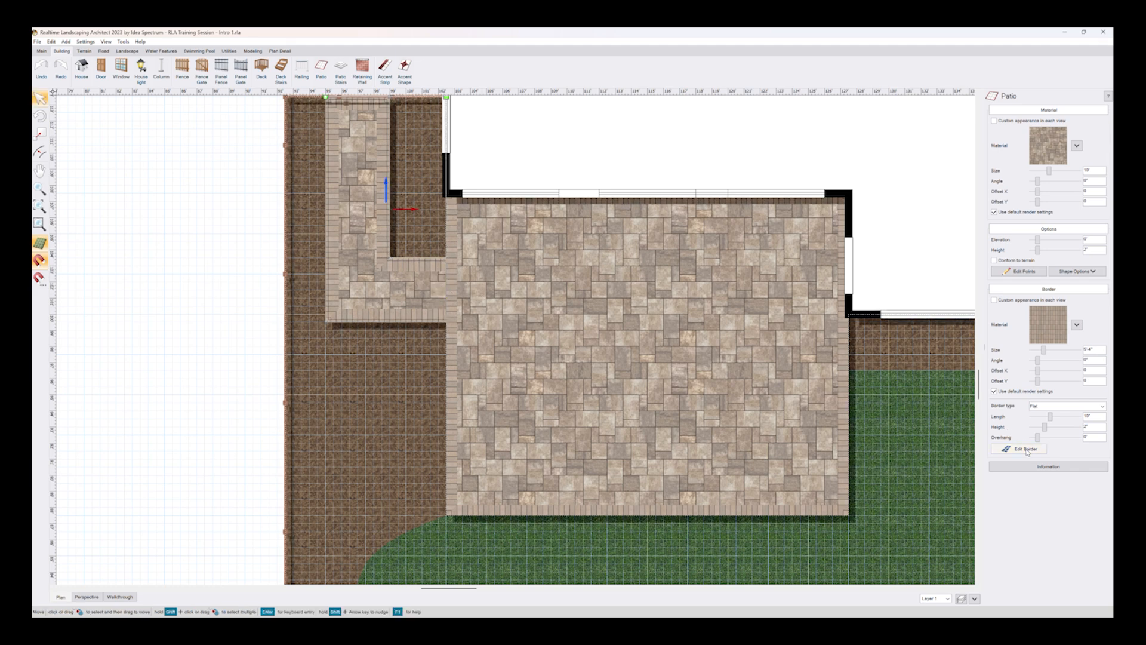
Step: Reduce the L-shaped walkway's border length to 9"
{"action": "middle_click_drag", "start_coordinate": [465, 272], "coordinate": [425, 339]}
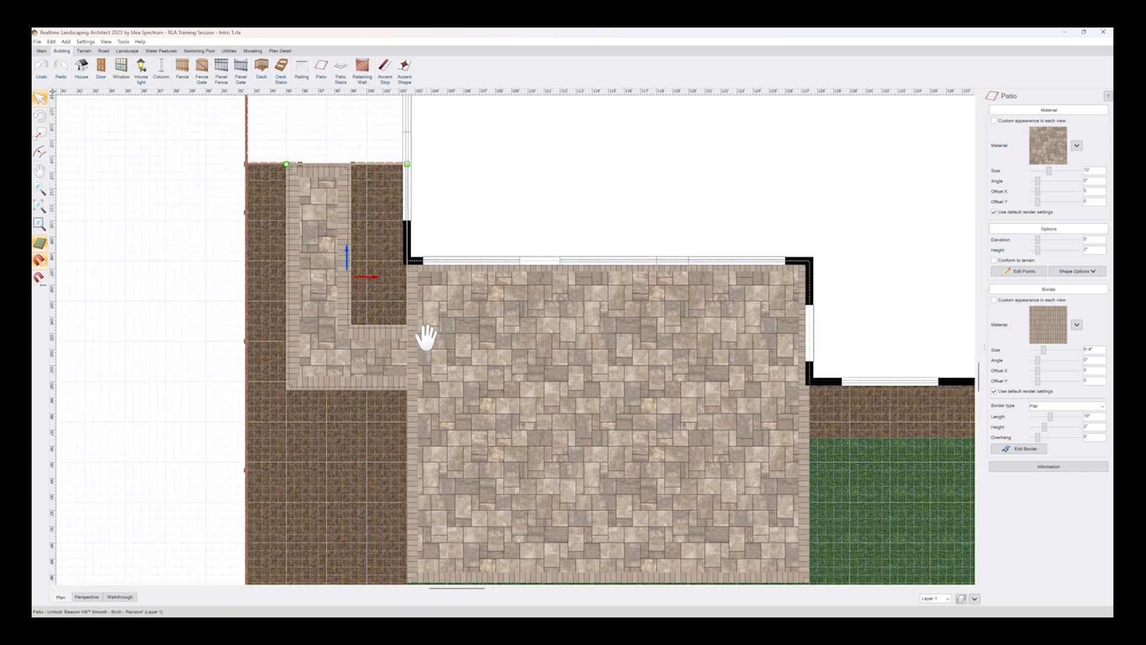
{"action": "scroll", "coordinate": [420, 332], "scroll_direction": "up", "scroll_amount": 1}
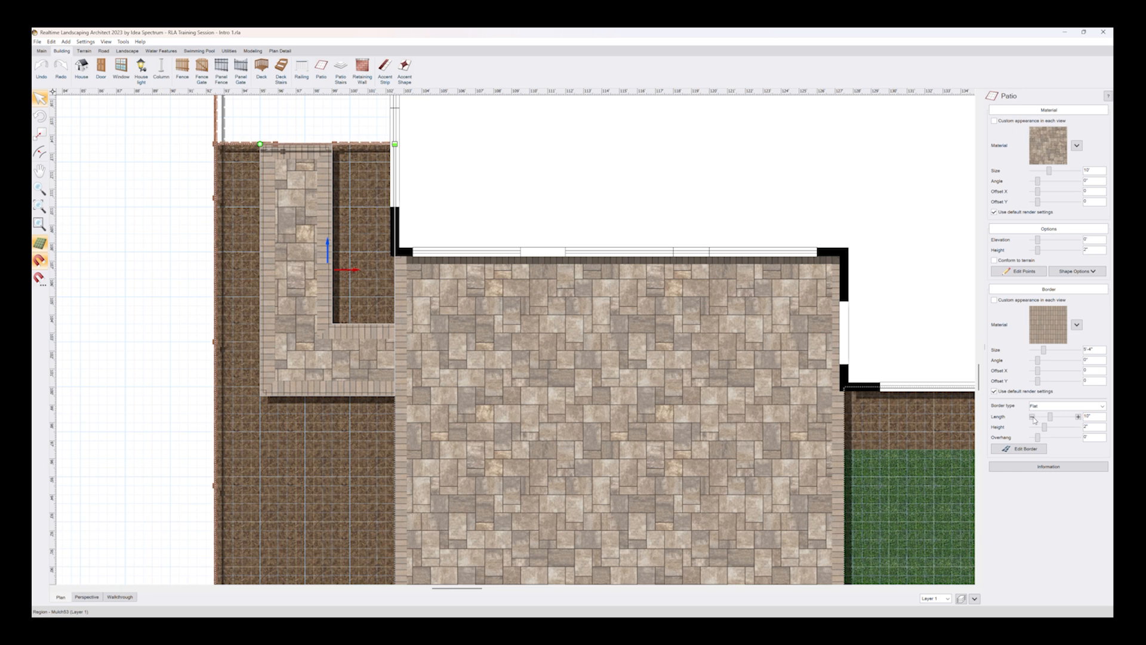
{"action": "left_click", "coordinate": [1032, 417]}
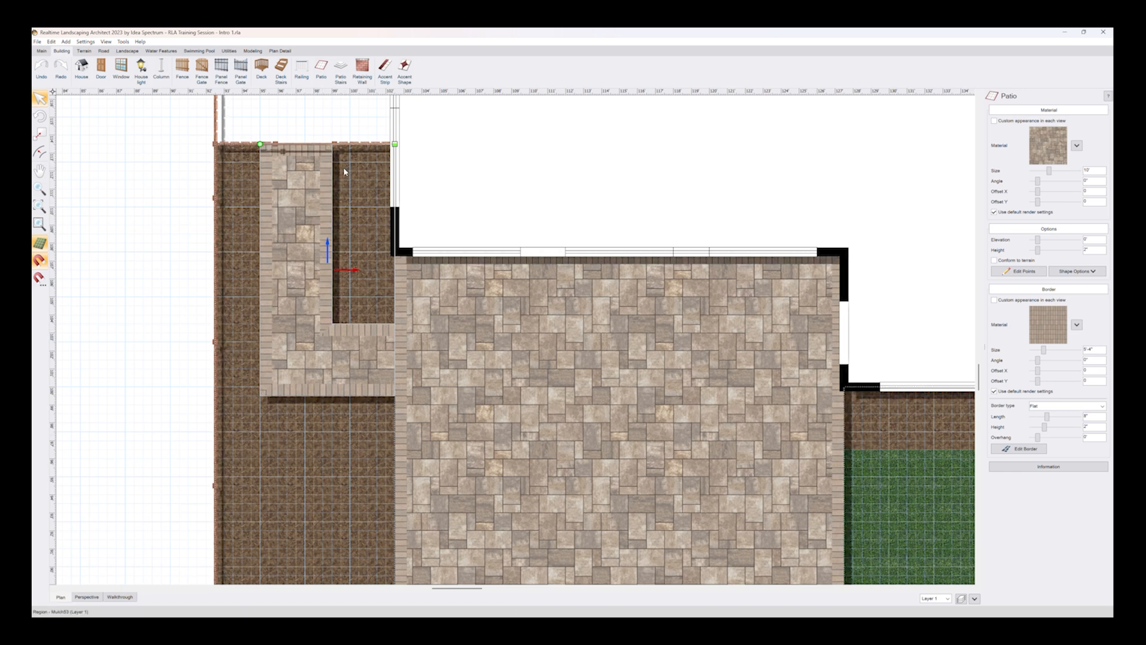
Step: In the perspective view, shift the short gated side fence slightly along its length to line the gate up with the walkway
{"action": "left_click", "coordinate": [87, 597]}
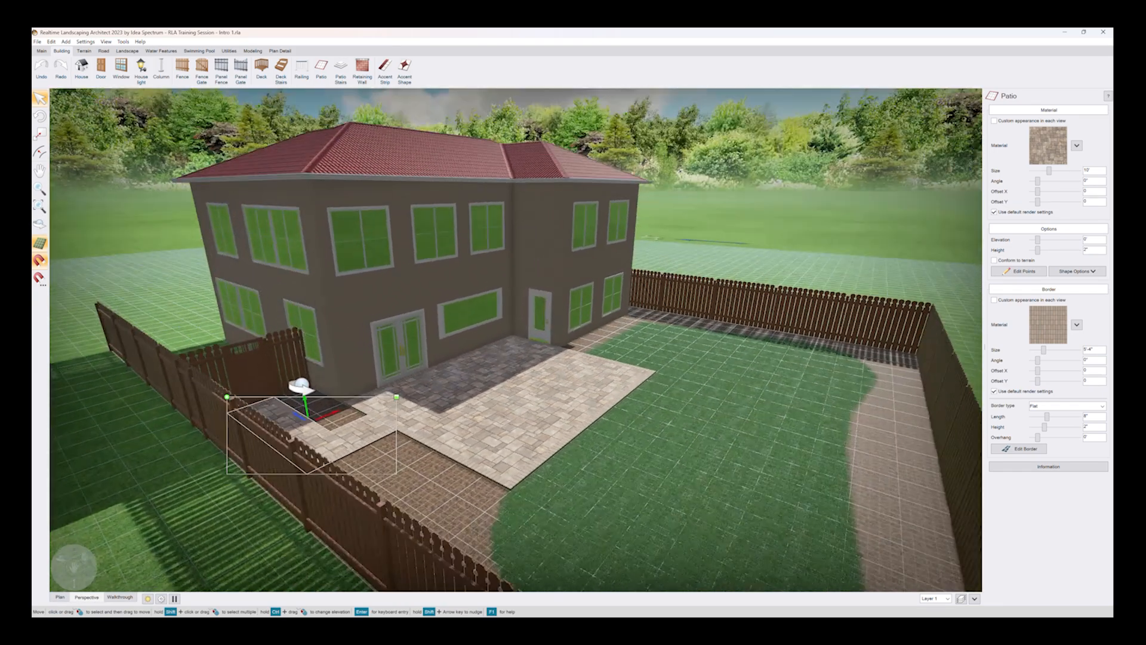
{"action": "middle_click_drag", "start_coordinate": [300, 387], "coordinate": [293, 391]}
{"action": "right_click_drag", "start_coordinate": [277, 382], "coordinate": [330, 497]}
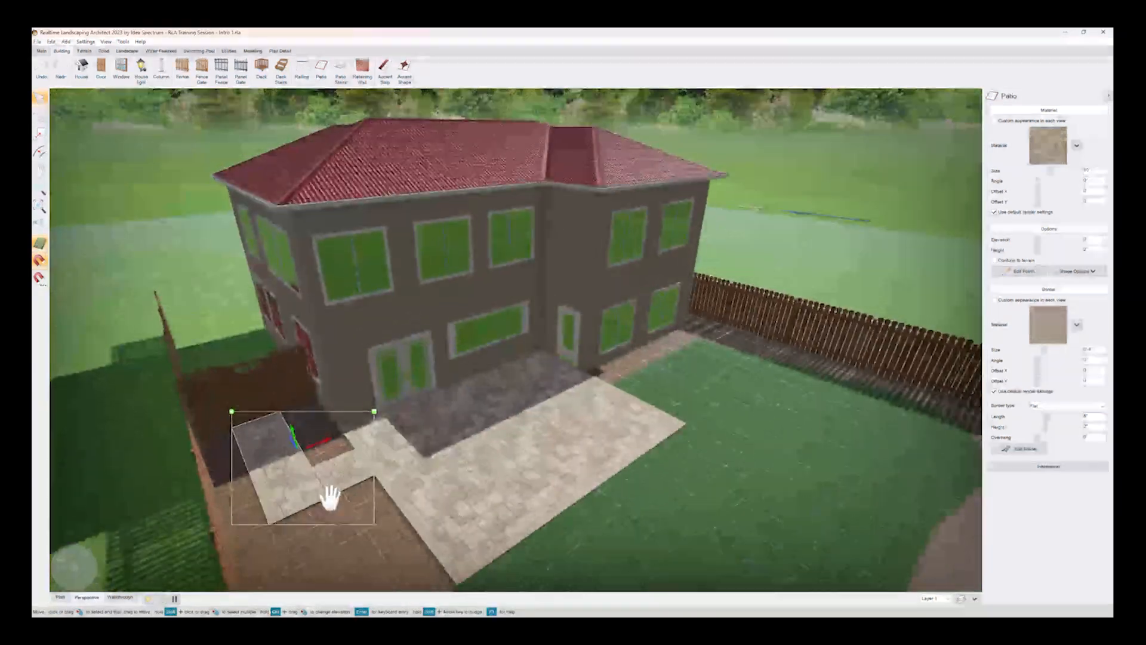
{"action": "left_click", "coordinate": [254, 406]}
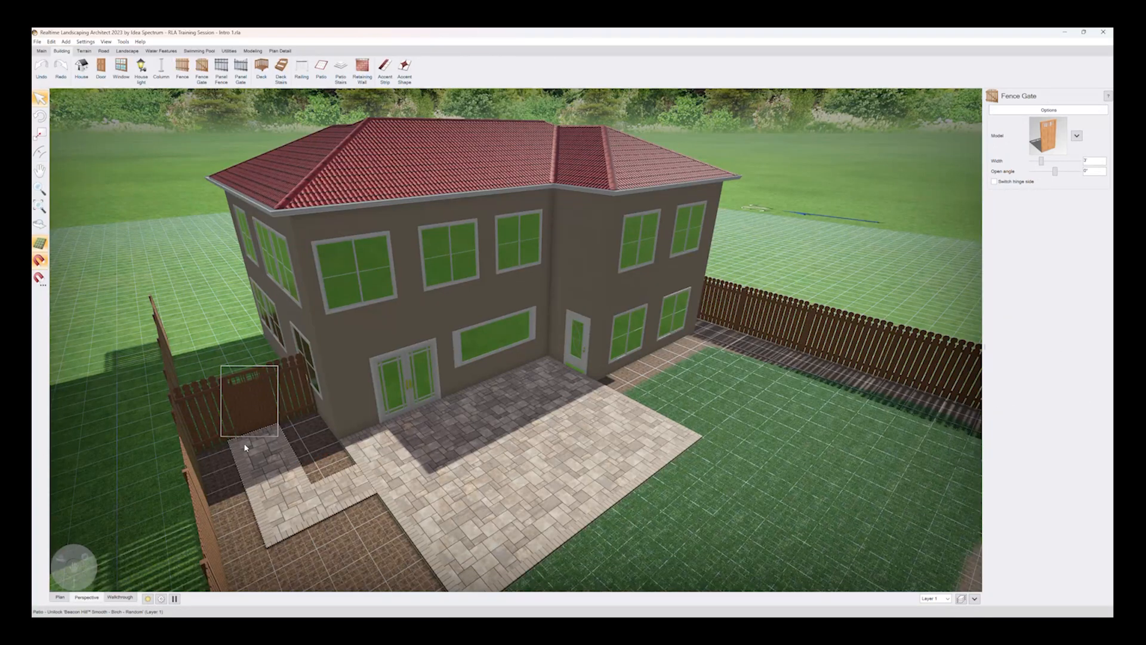
{"action": "left_click", "coordinate": [252, 391]}
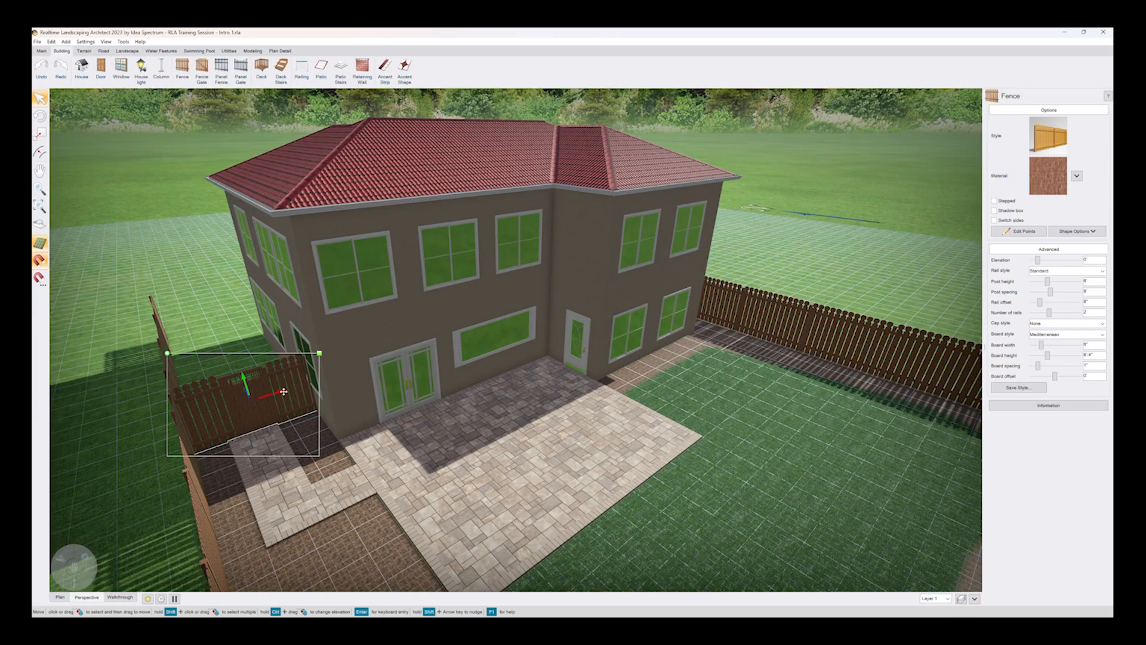
{"action": "left_click_drag", "start_coordinate": [279, 391], "coordinate": [276, 394]}
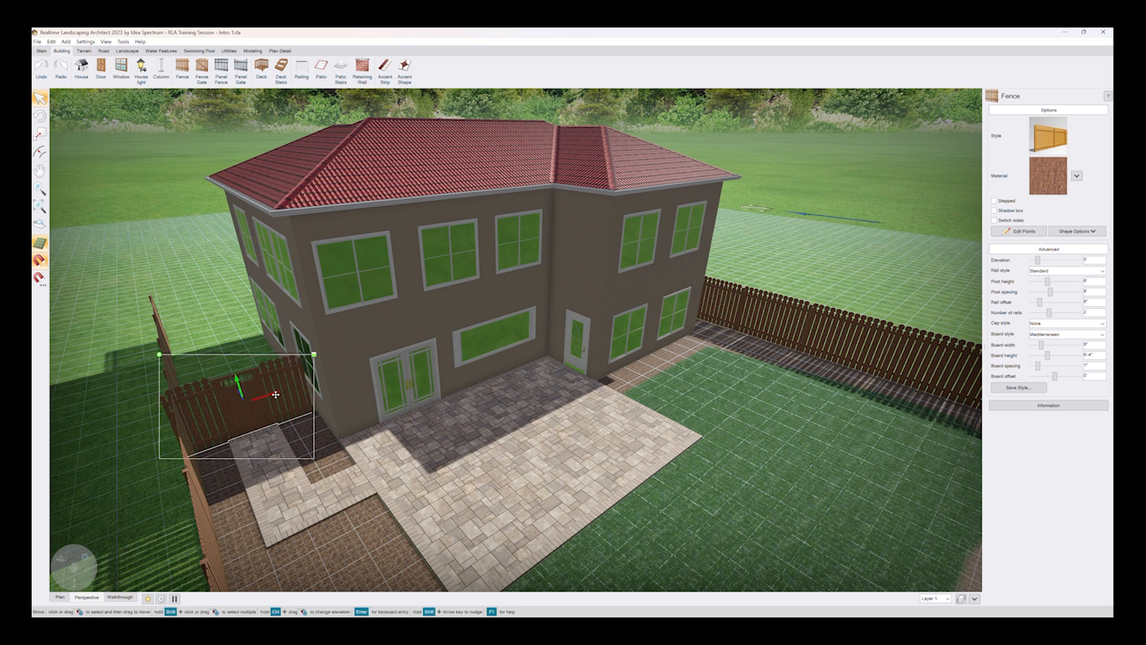
{"action": "left_click_drag", "start_coordinate": [275, 394], "coordinate": [277, 394]}
Step: In the plan view, duplicate the L-shaped walkway and place the copy across the back wall of the house's projecting wing
{"action": "right_click_drag", "start_coordinate": [412, 480], "coordinate": [389, 481]}
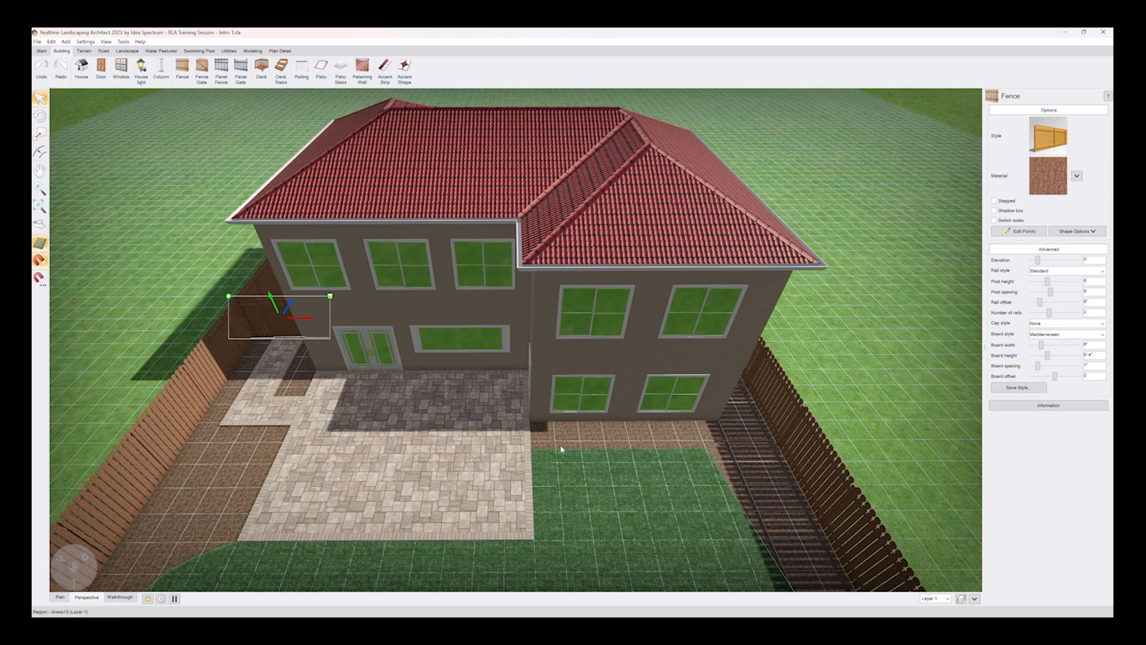
{"action": "middle_click_drag", "start_coordinate": [701, 442], "coordinate": [481, 495]}
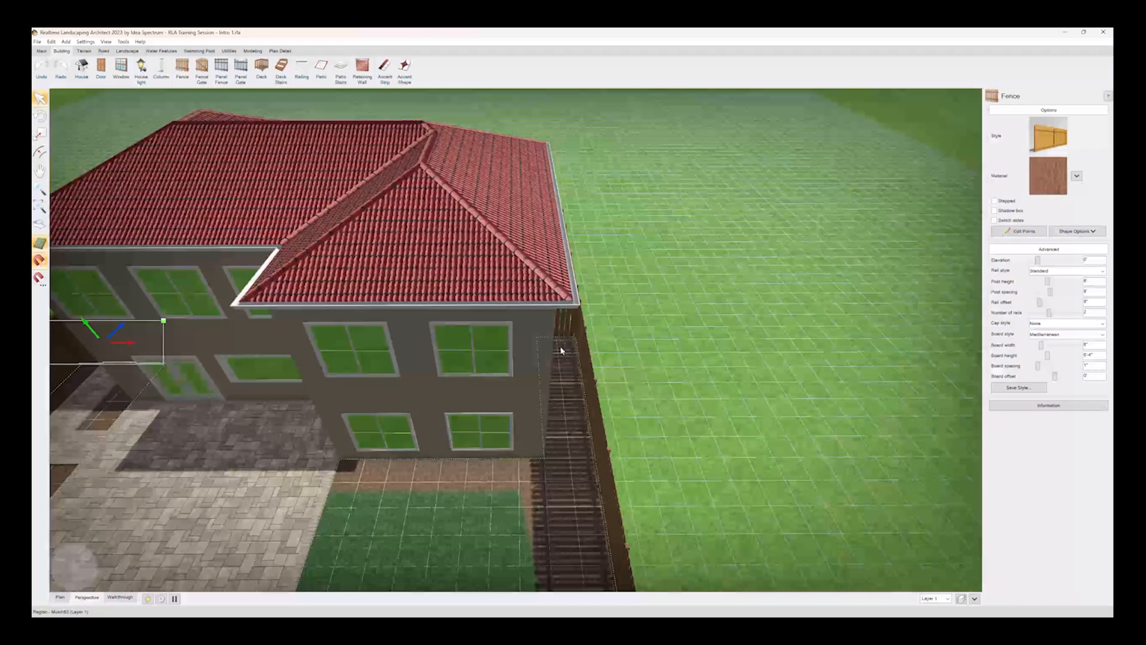
{"action": "left_click", "coordinate": [60, 596]}
{"action": "middle_click_drag", "start_coordinate": [773, 366], "coordinate": [525, 250]}
{"action": "scroll", "coordinate": [526, 249], "scroll_direction": "down", "scroll_amount": 2}
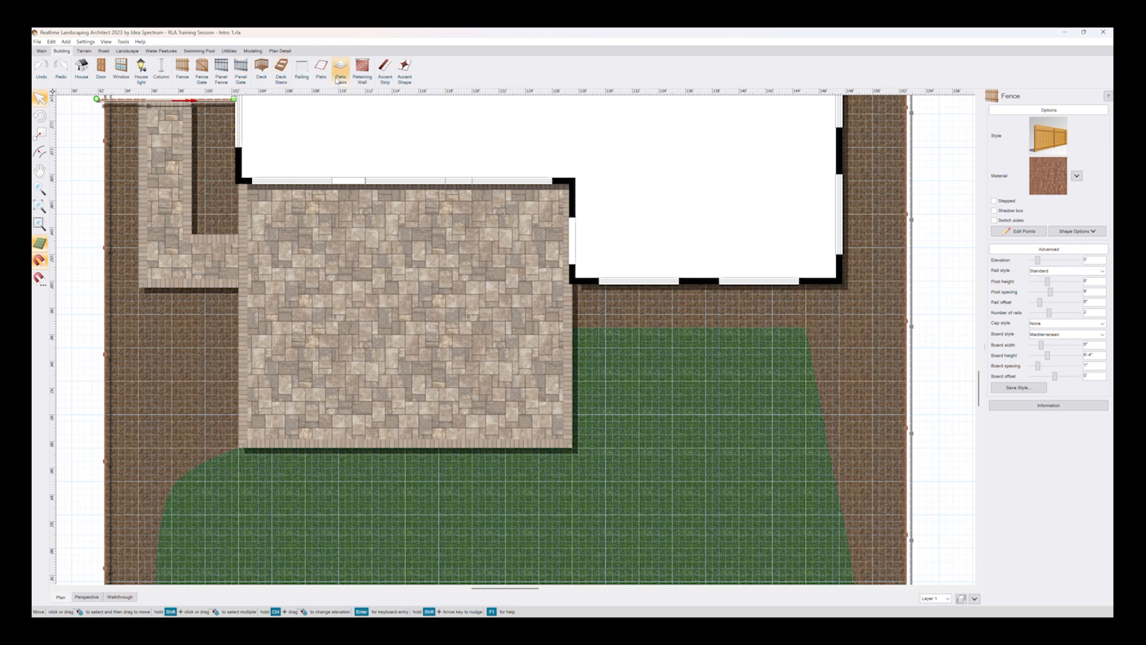
{"action": "left_click", "coordinate": [167, 191]}
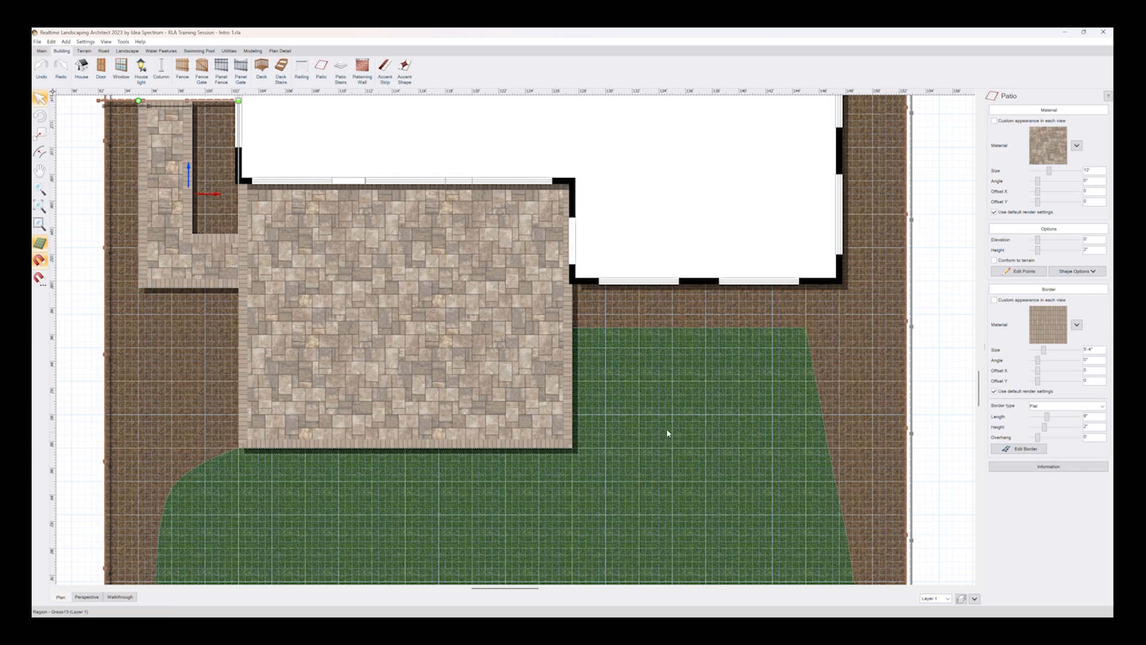
{"action": "key", "text": "ctrl+c"}
{"action": "key", "text": "ctrl+v"}
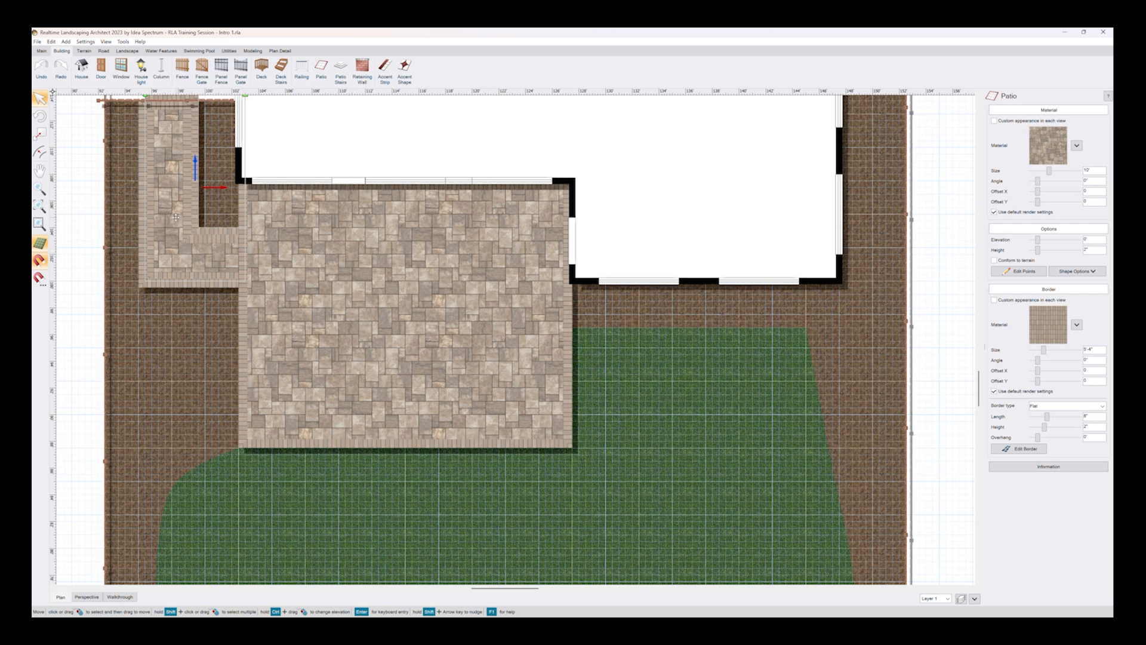
{"action": "left_click_drag", "start_coordinate": [175, 217], "coordinate": [733, 329]}
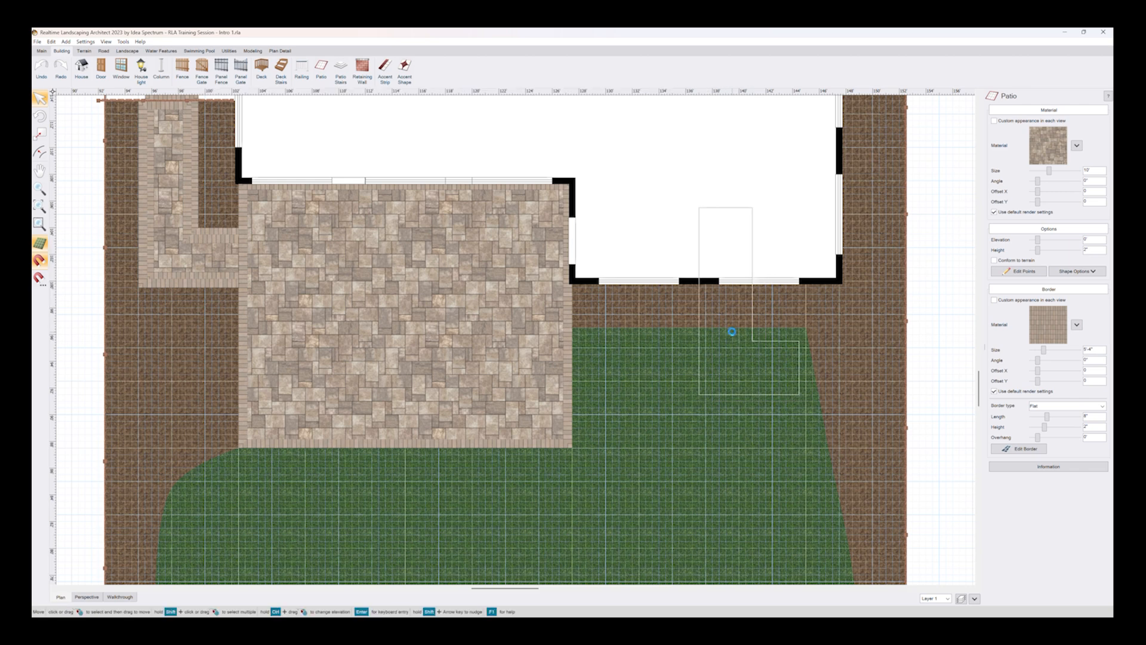
Step: Move the two end points of the copied walkway's long arm onto the main patio's side, spaced 4' apart
{"action": "middle_click_drag", "start_coordinate": [763, 325], "coordinate": [698, 378]}
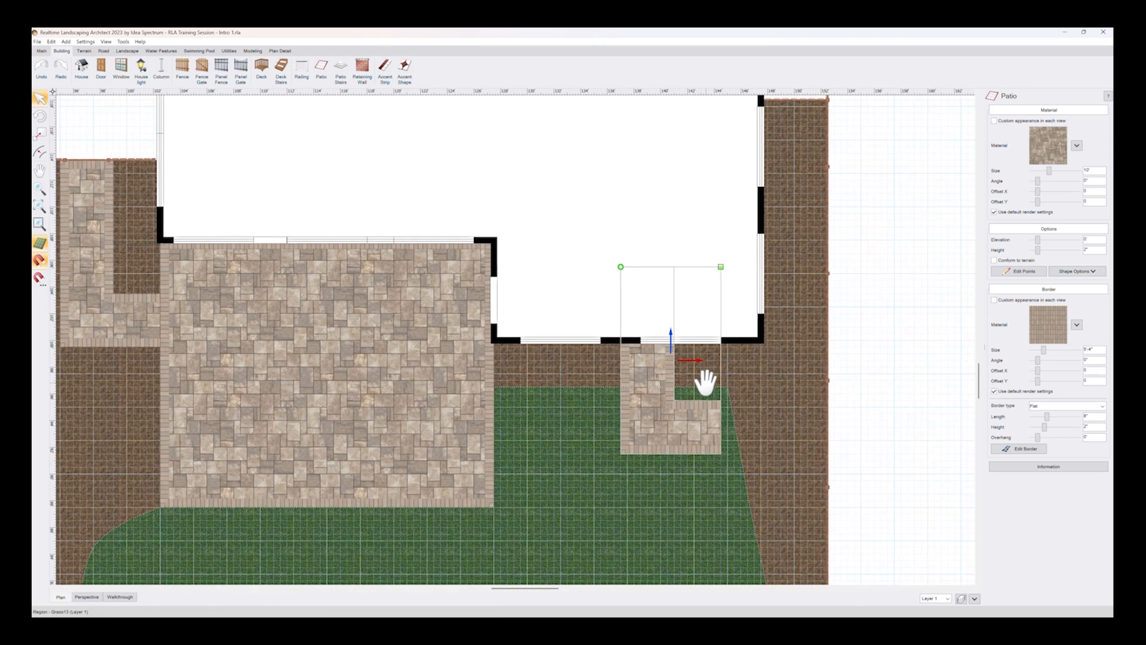
{"action": "left_click", "coordinate": [1031, 274]}
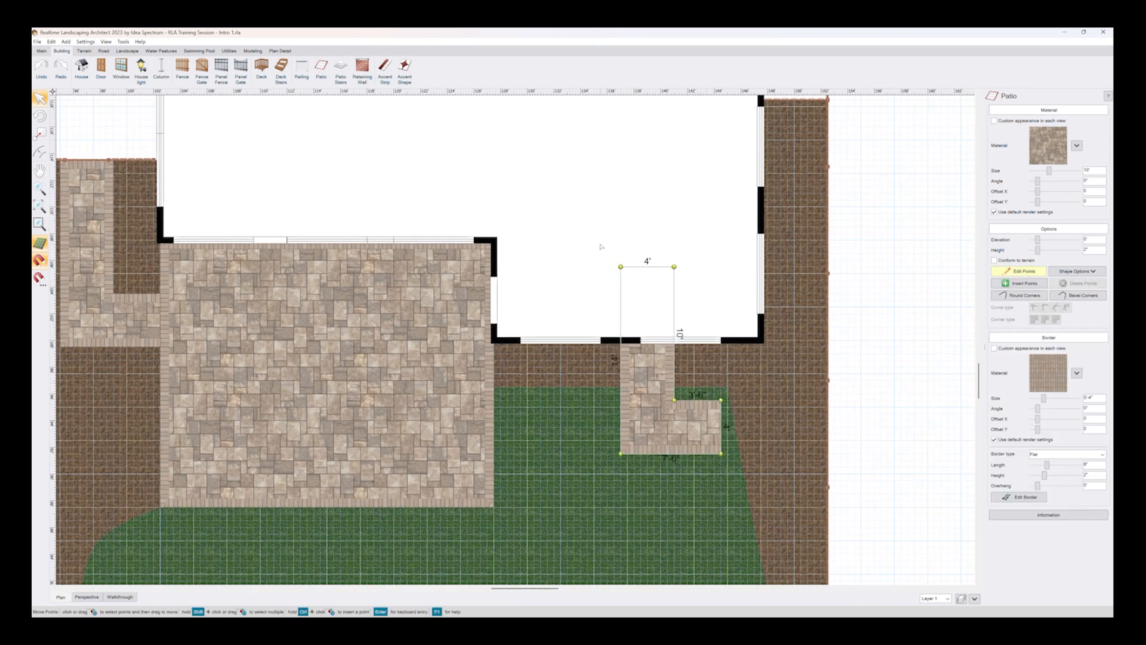
{"action": "left_click_drag", "start_coordinate": [621, 266], "coordinate": [494, 413]}
{"action": "left_click_drag", "start_coordinate": [674, 267], "coordinate": [494, 374]}
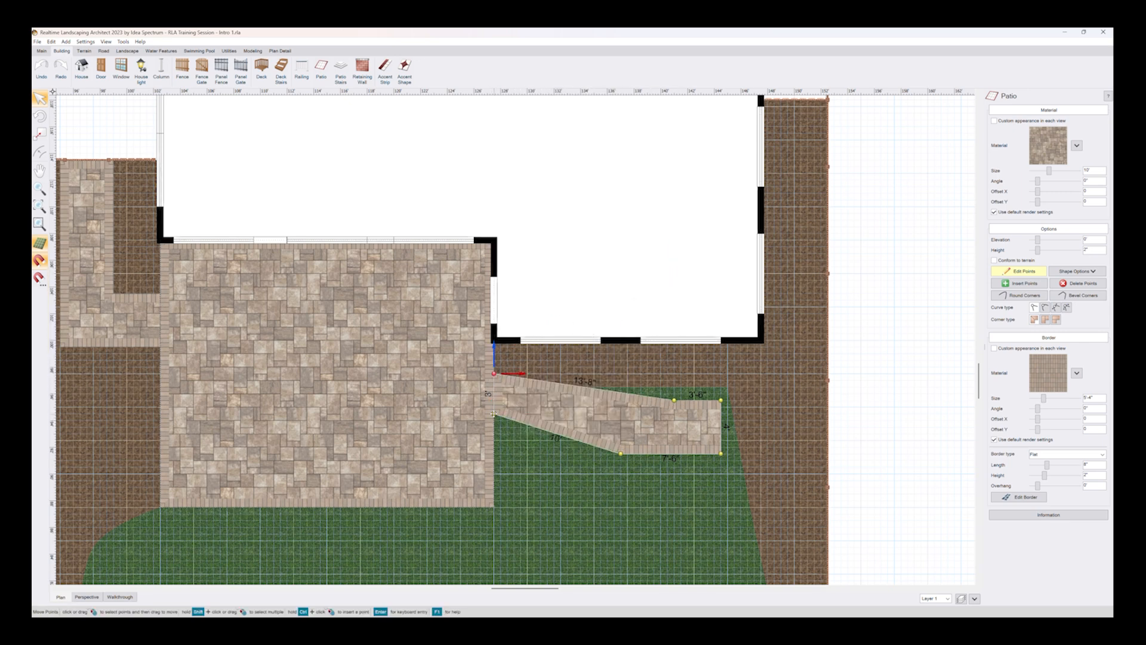
{"action": "left_click_drag", "start_coordinate": [494, 413], "coordinate": [495, 434]}
{"action": "scroll", "coordinate": [494, 434], "scroll_direction": "up", "scroll_amount": 3}
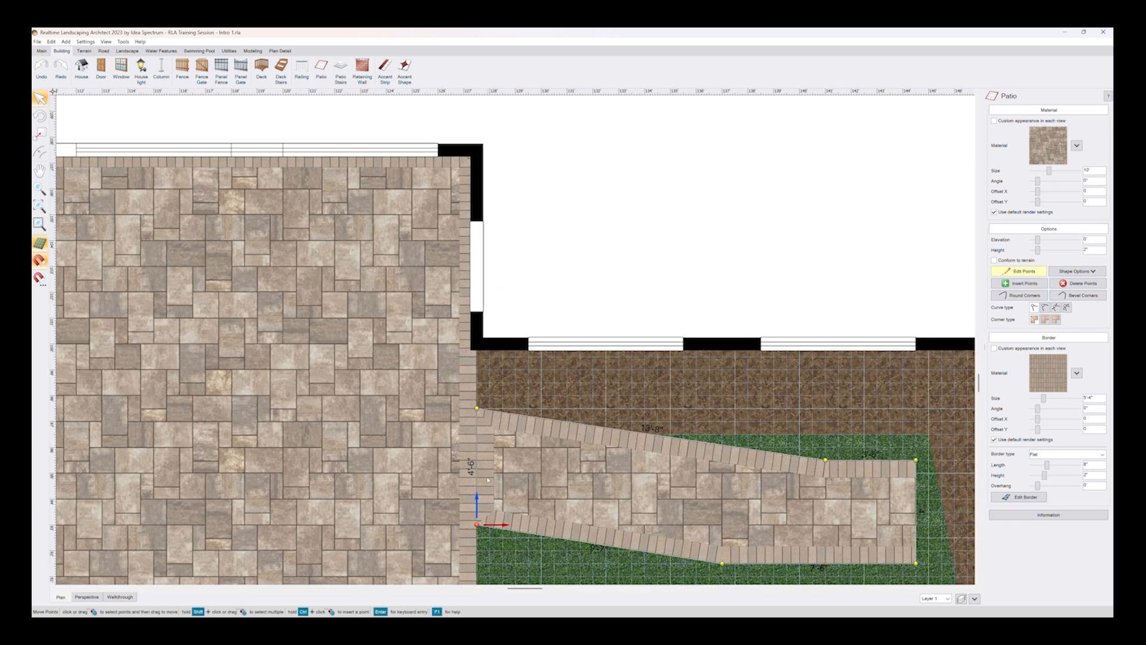
{"action": "left_click_drag", "start_coordinate": [479, 493], "coordinate": [478, 491]}
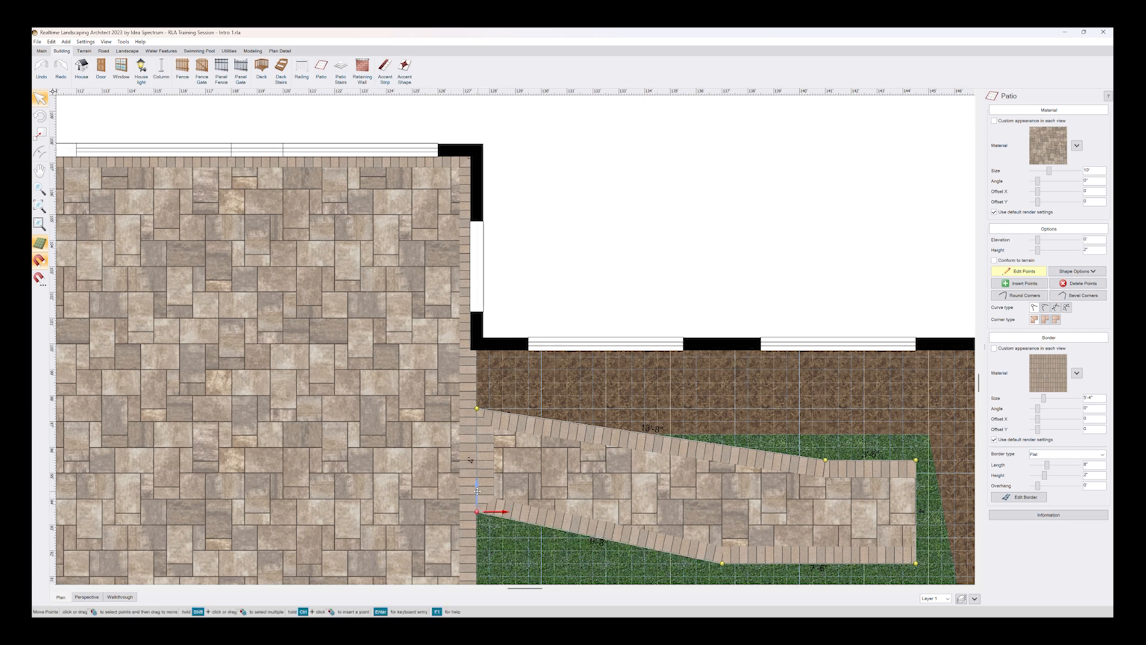
{"action": "scroll", "coordinate": [512, 337], "scroll_direction": "down", "scroll_amount": 2}
{"action": "middle_click_drag", "start_coordinate": [716, 438], "coordinate": [593, 399]}
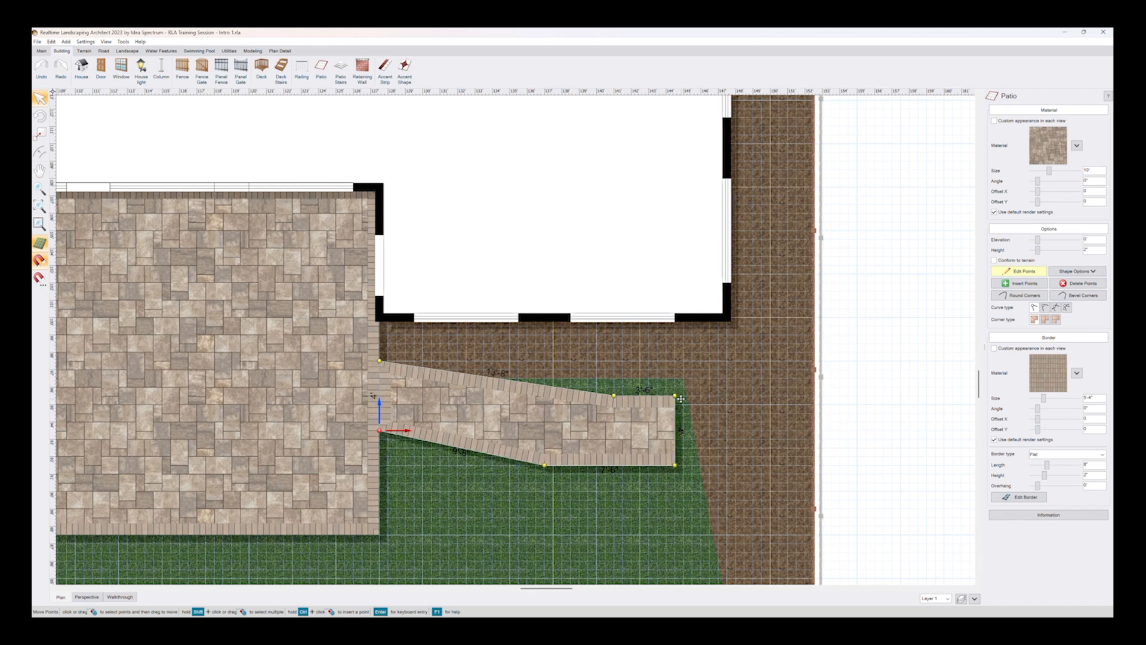
Step: Move the copy's remaining points to form an L around the house corner to the fence, 5' wide beside the house, and finish editing points
{"action": "scroll", "coordinate": [680, 399], "scroll_direction": "down", "scroll_amount": 2}
{"action": "left_click_drag", "start_coordinate": [614, 378], "coordinate": [642, 136]}
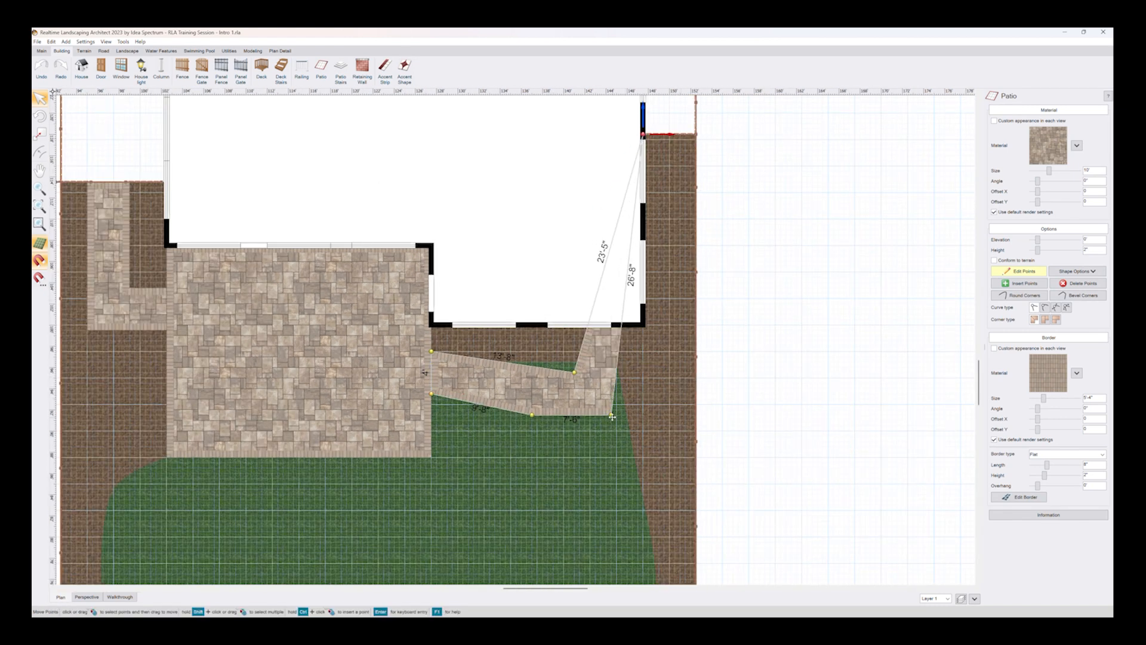
{"action": "left_click_drag", "start_coordinate": [612, 414], "coordinate": [696, 134]}
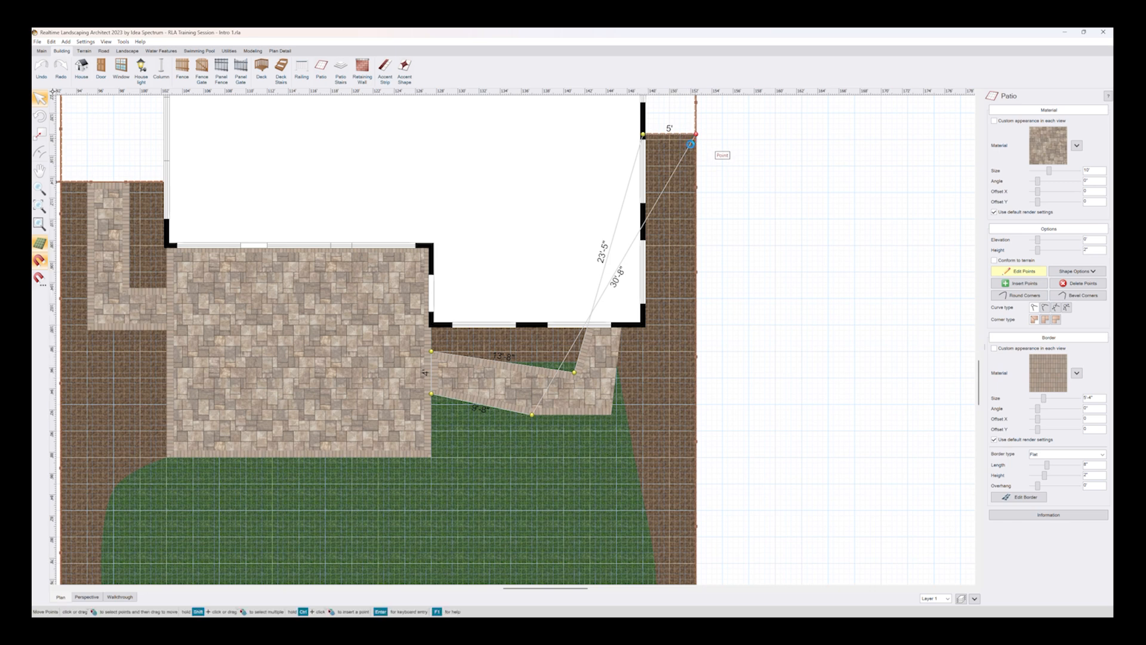
{"action": "left_click_drag", "start_coordinate": [526, 413], "coordinate": [696, 393]}
{"action": "left_click_drag", "start_coordinate": [577, 371], "coordinate": [641, 350]}
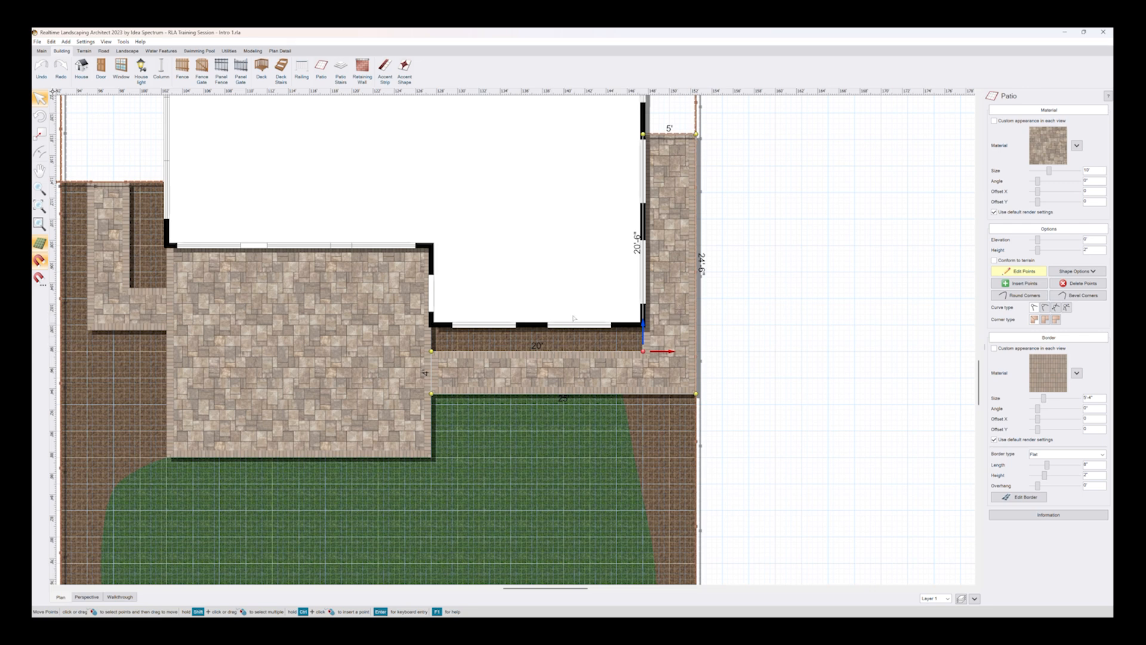
{"action": "left_click", "coordinate": [1026, 273]}
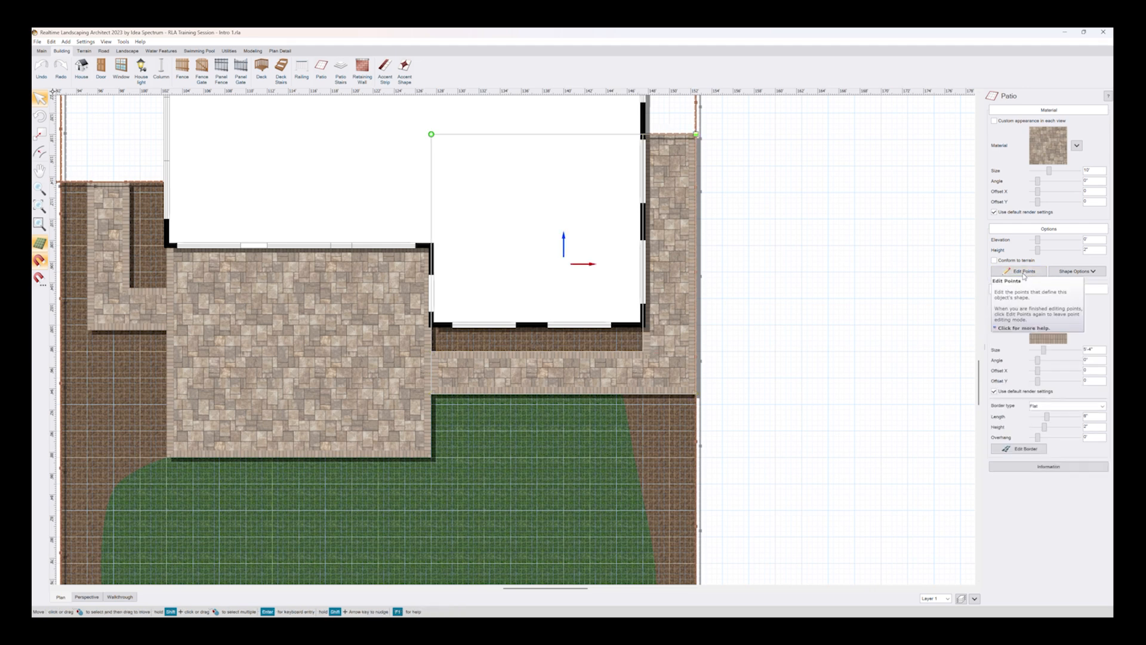
Step: Edit the new L-shaped walkway's border, toggling it on the end edge beside the fence and the edge meeting the patio
{"action": "left_click", "coordinate": [1021, 448]}
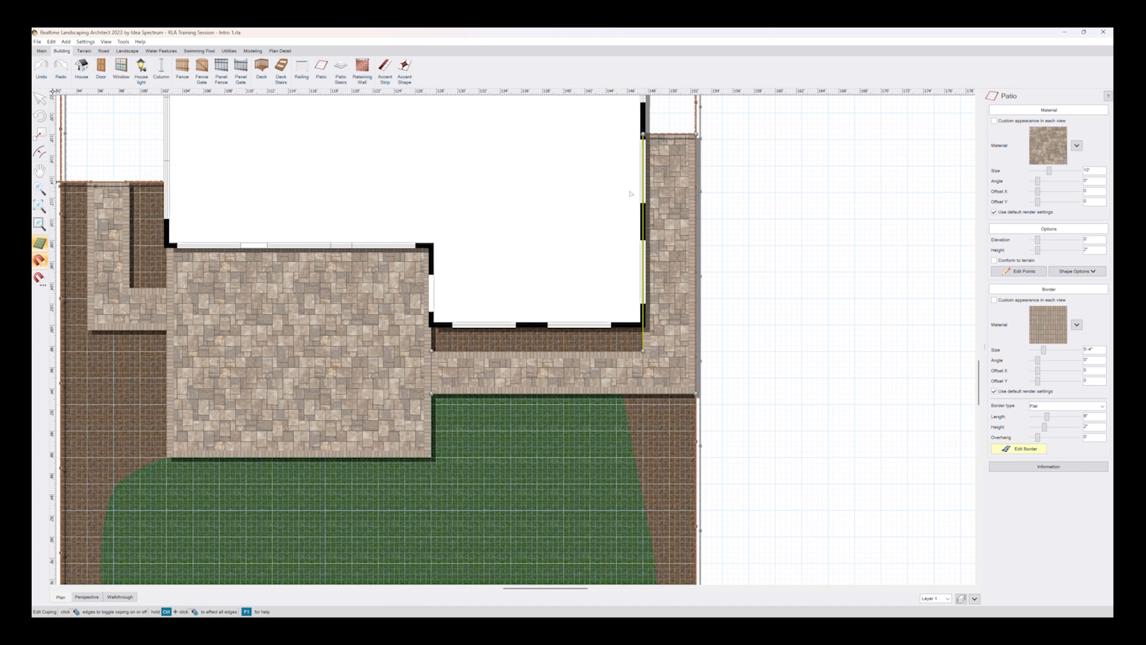
{"action": "left_click", "coordinate": [678, 137]}
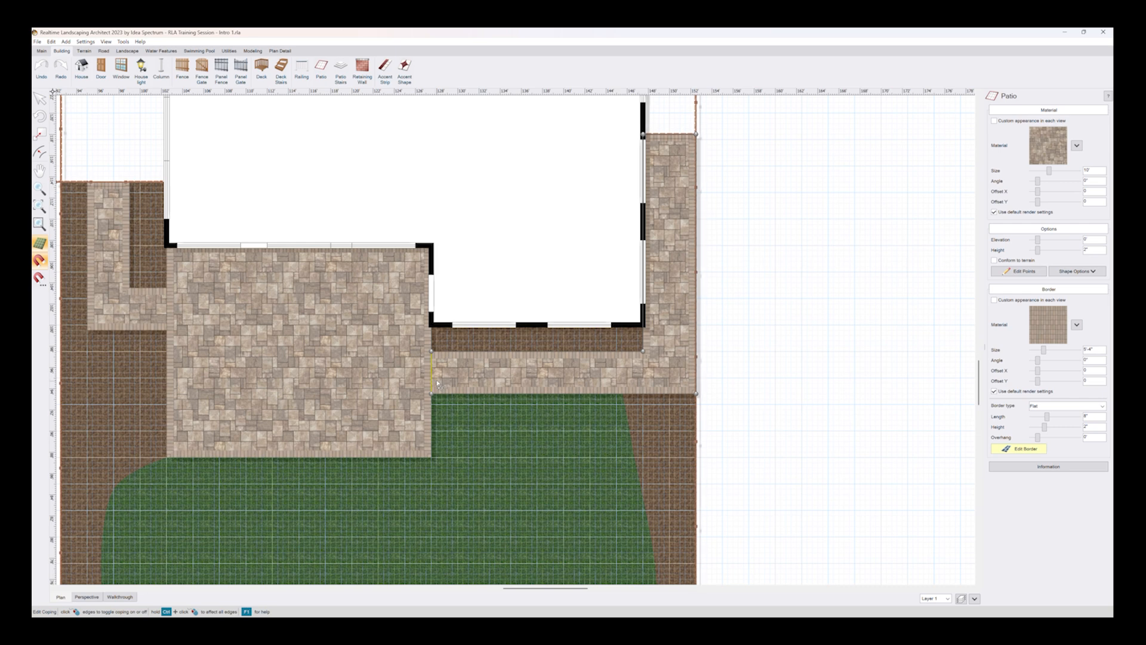
{"action": "scroll", "coordinate": [434, 381], "scroll_direction": "up", "scroll_amount": 4}
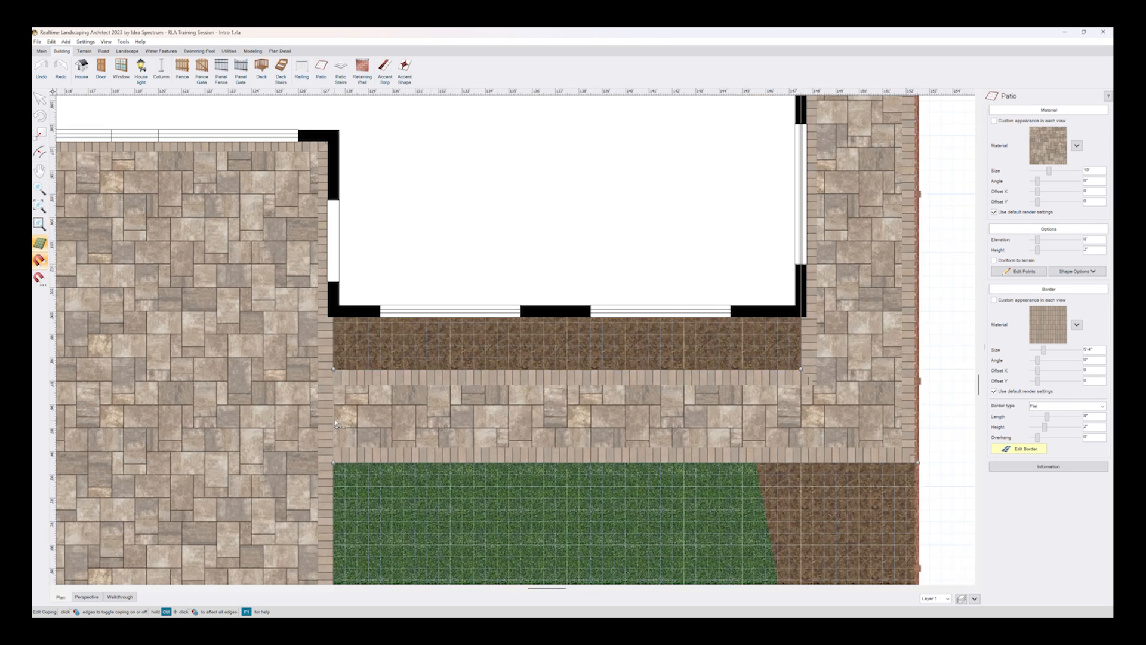
{"action": "left_click", "coordinate": [335, 423]}
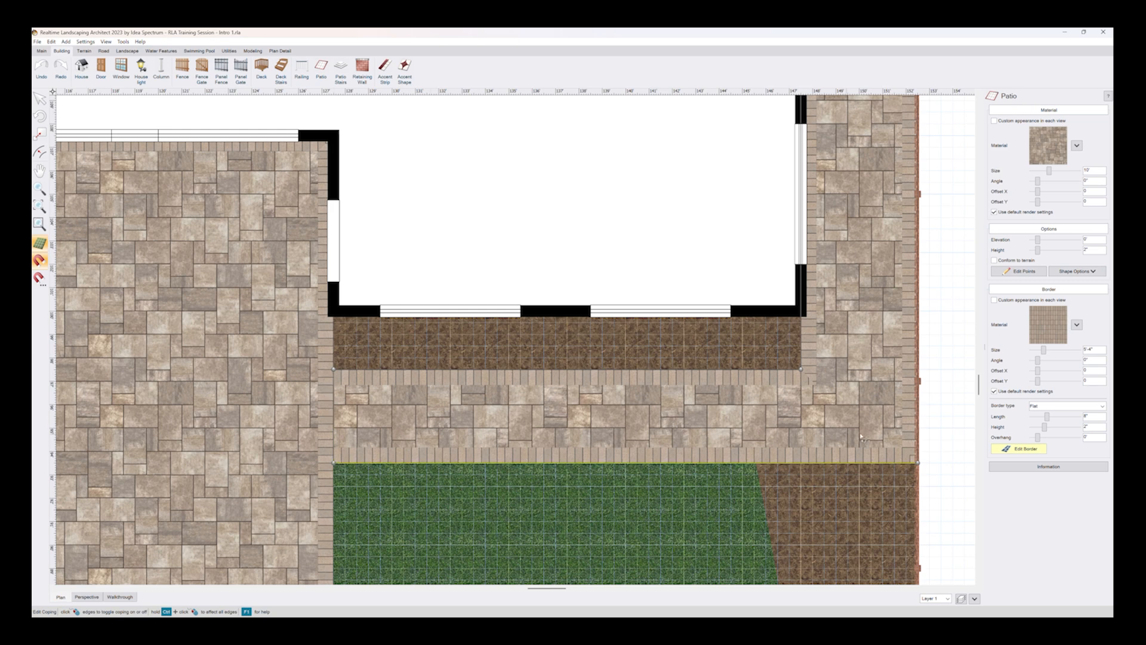
{"action": "left_click", "coordinate": [903, 428]}
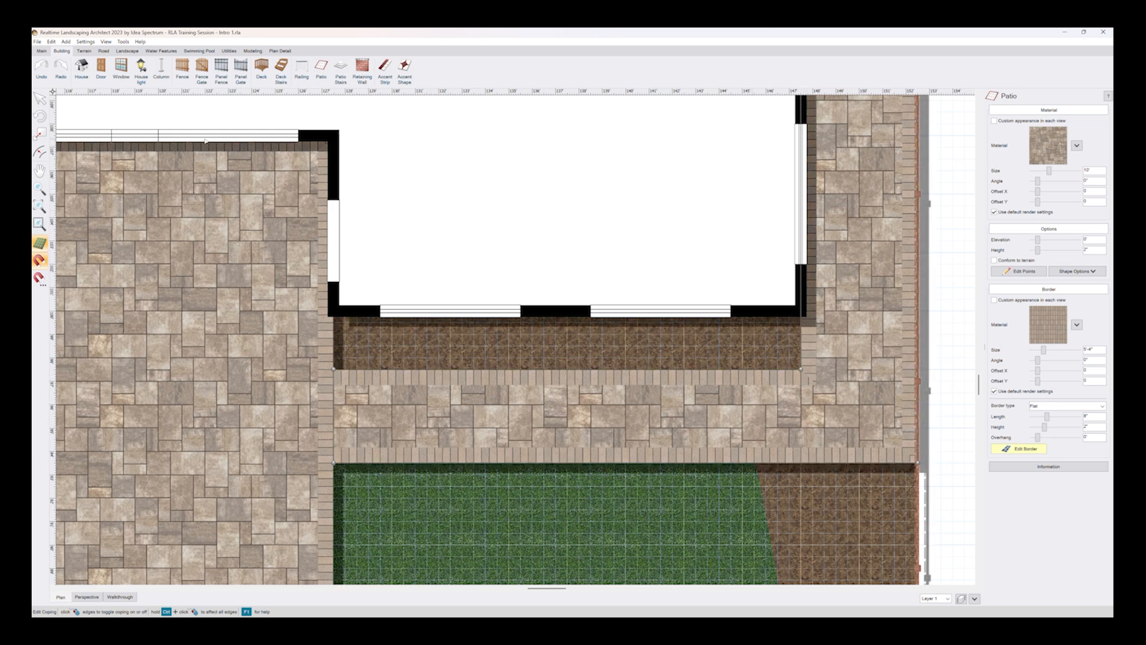
{"action": "scroll", "coordinate": [236, 324], "scroll_direction": "down", "scroll_amount": 2}
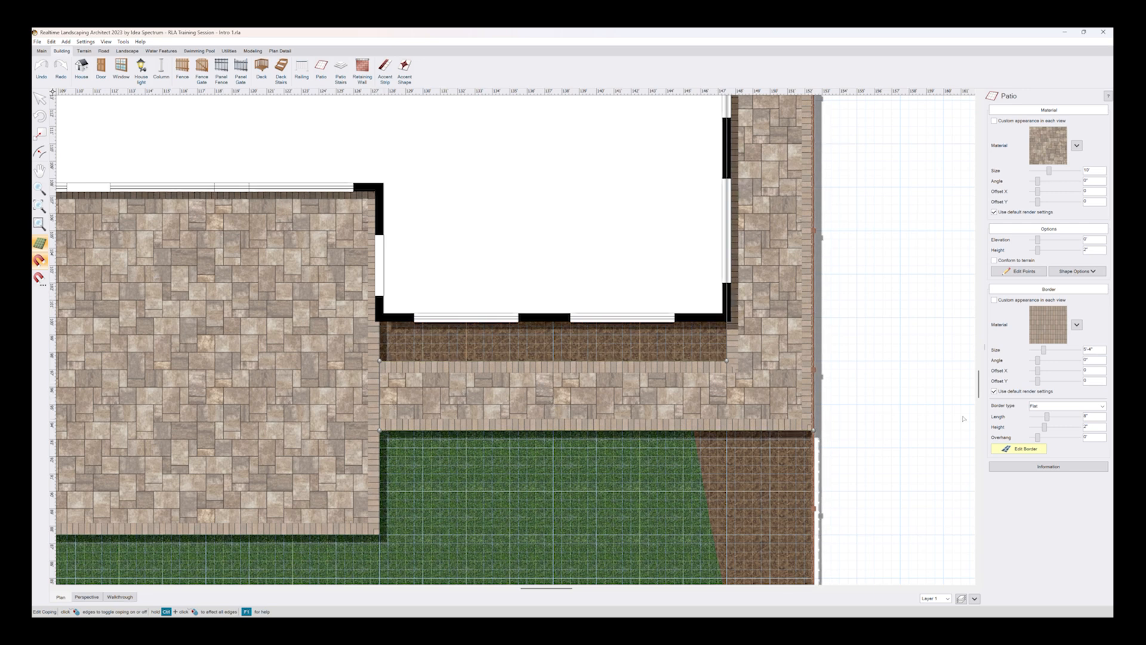
{"action": "left_click", "coordinate": [1035, 452]}
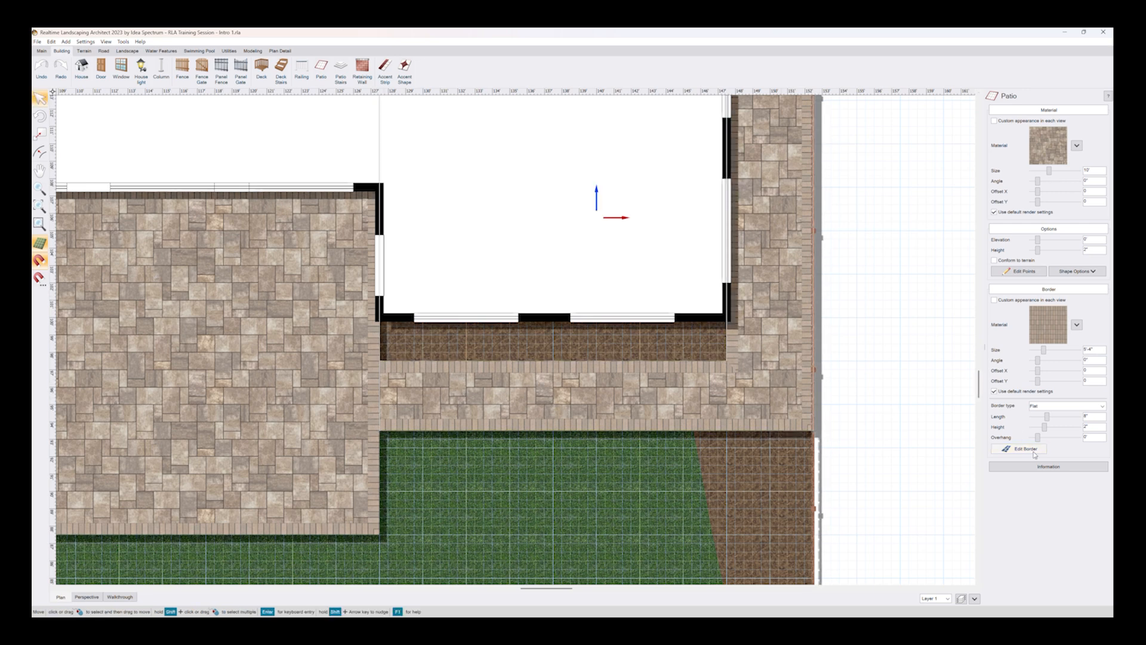
Step: Examine the new walkway, patio and lawn from several angles in the perspective view
{"action": "left_click", "coordinate": [84, 598]}
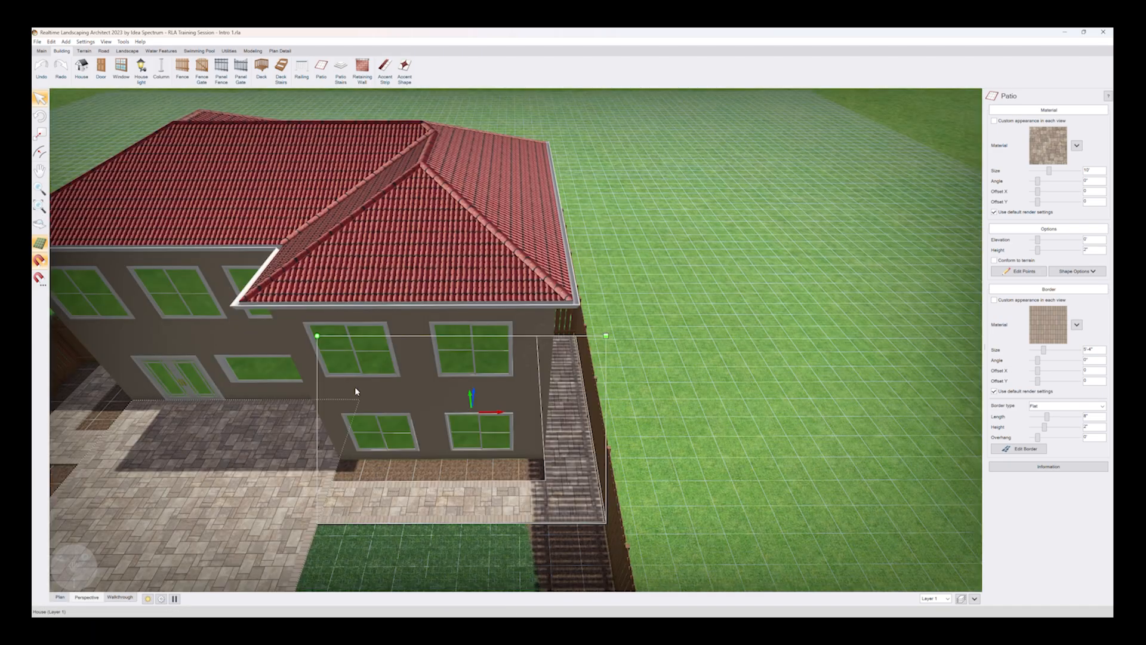
{"action": "scroll", "coordinate": [357, 389], "scroll_direction": "down", "scroll_amount": 4}
{"action": "middle_click_drag", "start_coordinate": [318, 419], "coordinate": [481, 358]}
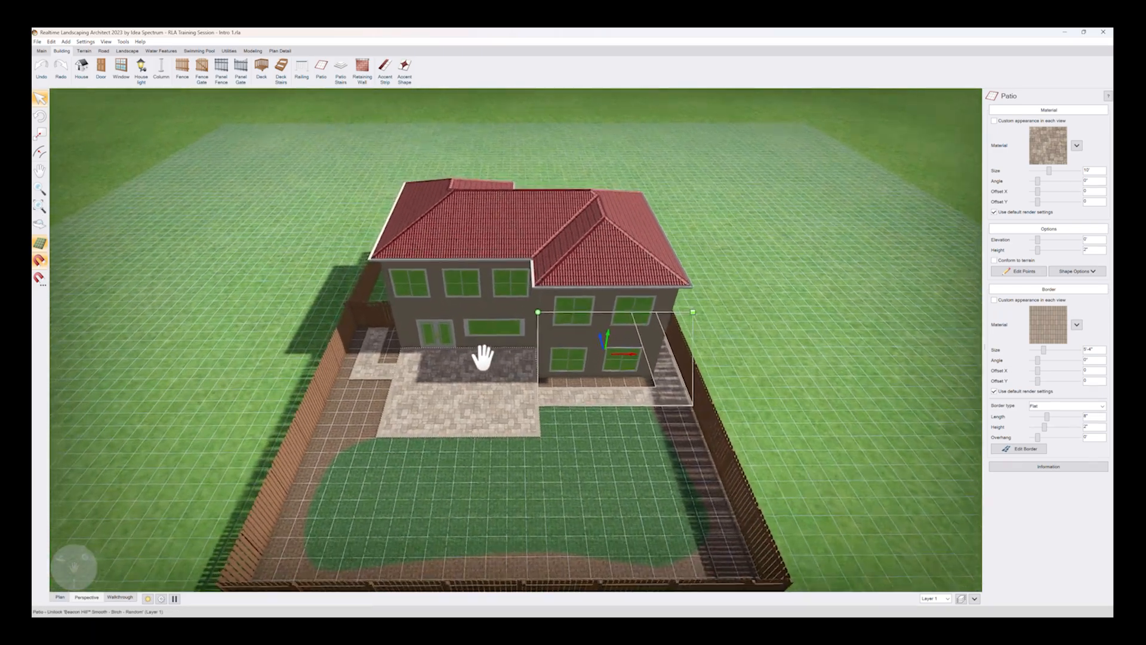
{"action": "mouse_move", "coordinate": [430, 409]}
{"action": "right_mouse_down"}
{"action": "mouse_move", "coordinate": [494, 413]}
{"action": "mouse_move", "coordinate": [412, 403]}
{"action": "right_mouse_up"}
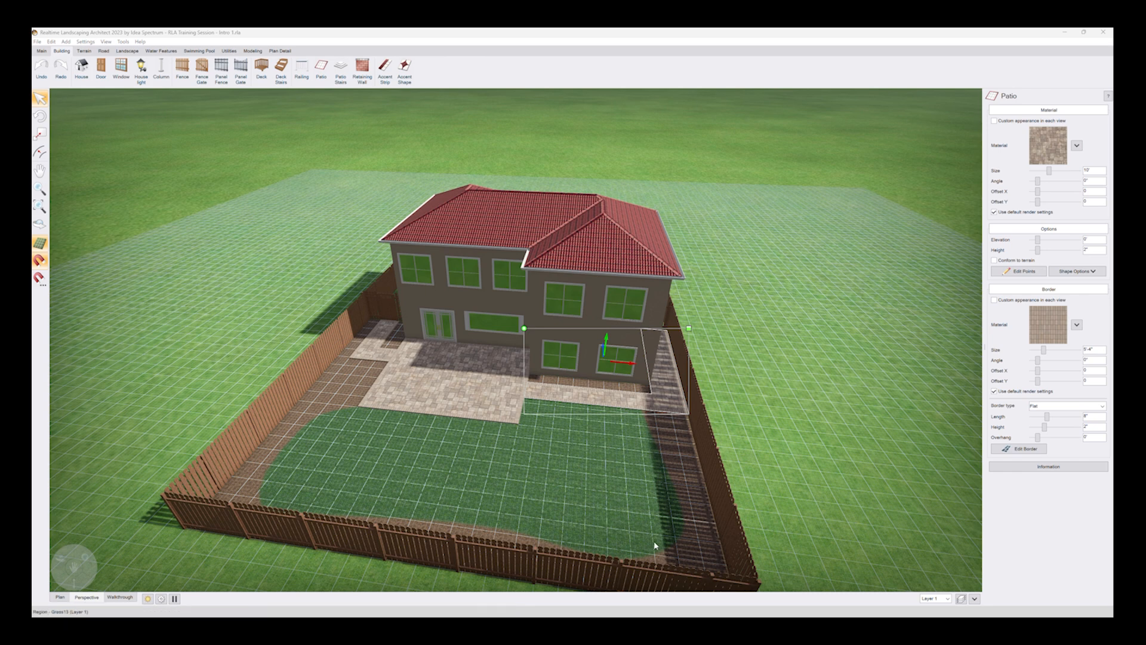
{"action": "right_click_drag", "start_coordinate": [654, 528], "coordinate": [594, 492]}
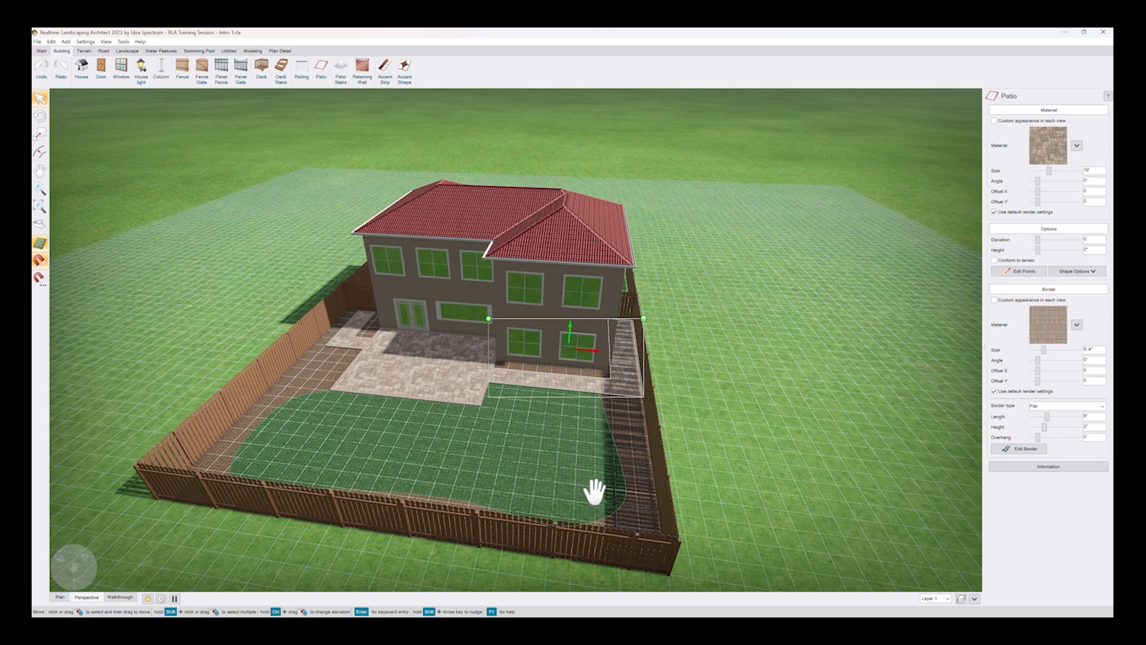
{"action": "middle_click_drag", "start_coordinate": [595, 492], "coordinate": [602, 505]}
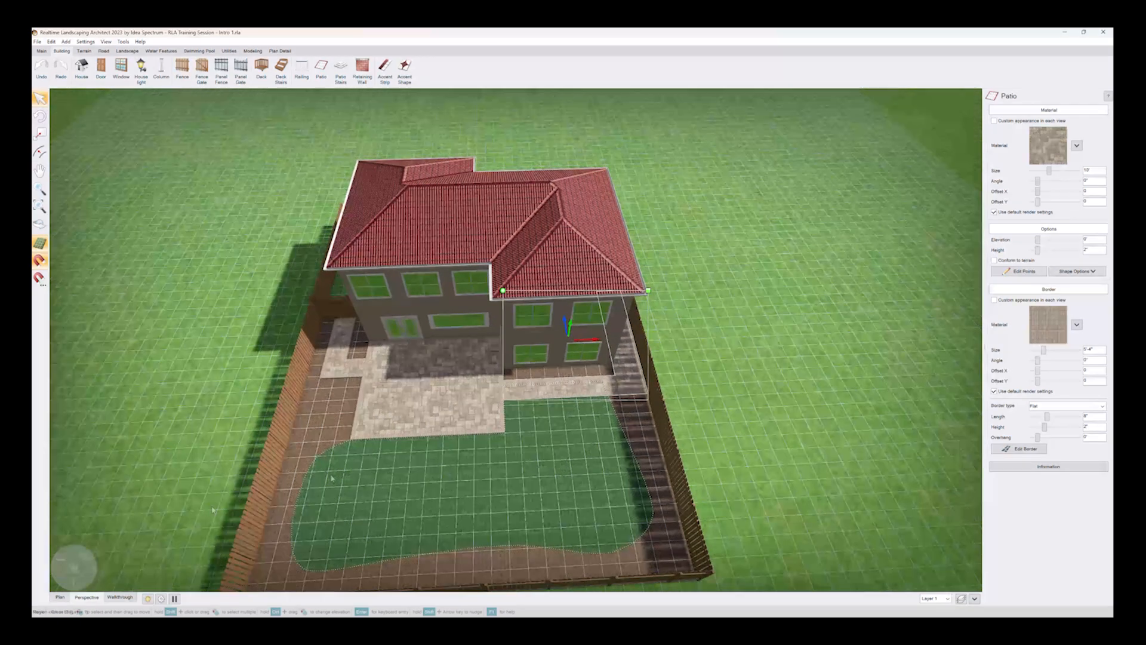
Step: In the plan view, duplicate the main patio and place the copy over the lawn behind the house's projecting wing
{"action": "left_click", "coordinate": [60, 597]}
{"action": "right_click_drag", "start_coordinate": [557, 427], "coordinate": [467, 583]}
{"action": "scroll", "coordinate": [603, 438], "scroll_direction": "down", "scroll_amount": 4}
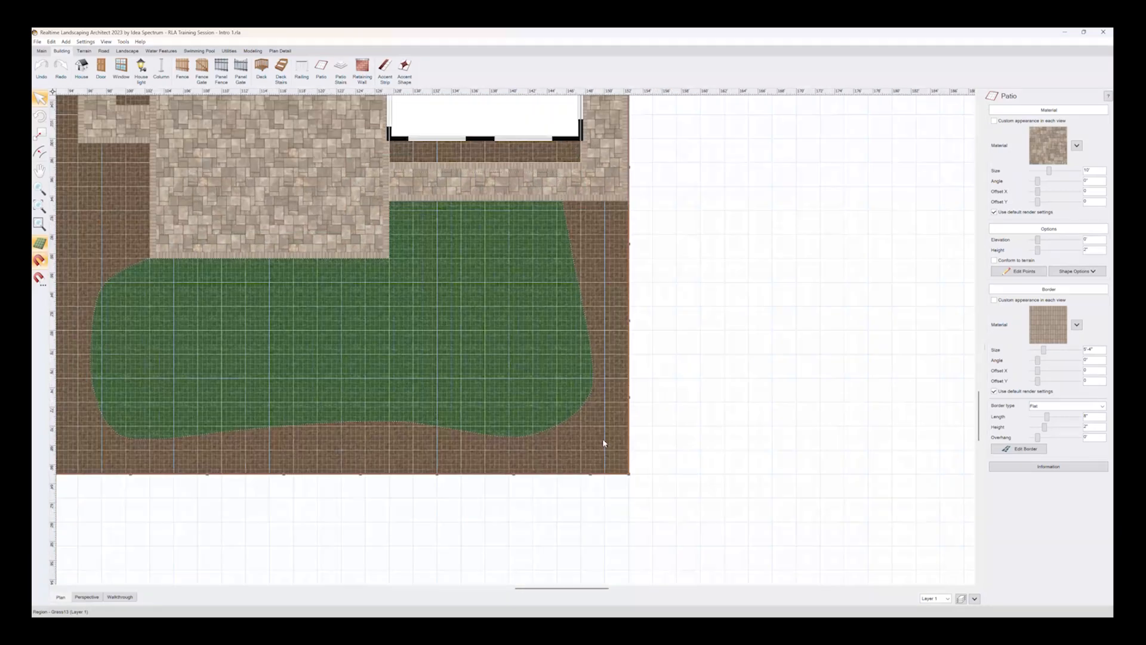
{"action": "right_click_drag", "start_coordinate": [479, 343], "coordinate": [538, 422]}
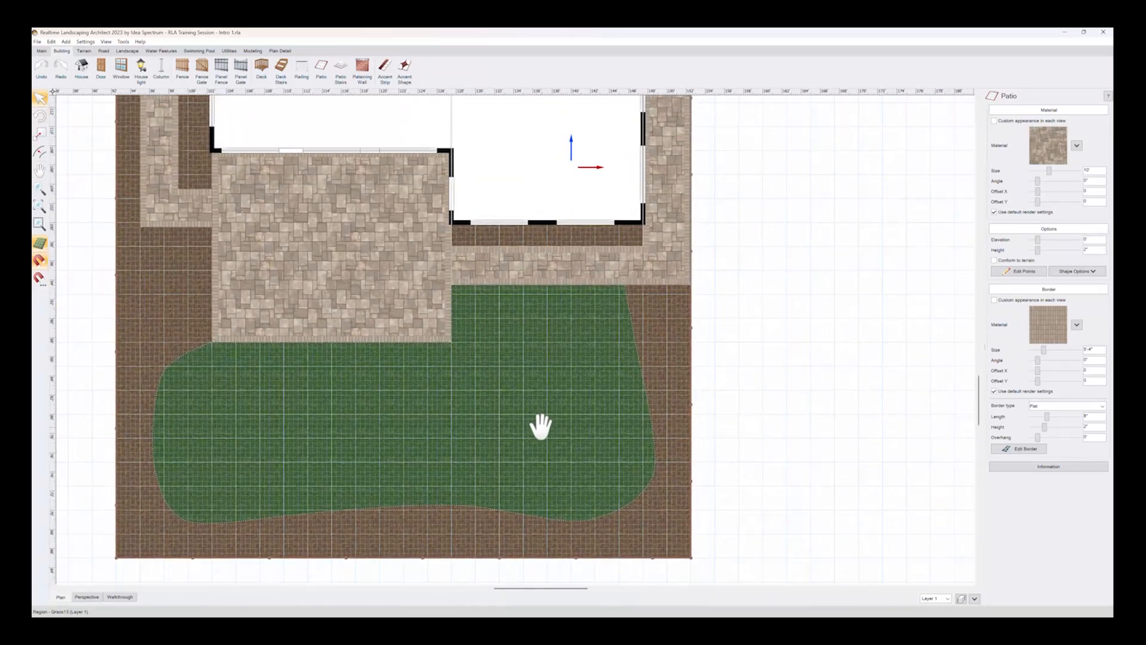
{"action": "left_click", "coordinate": [330, 243]}
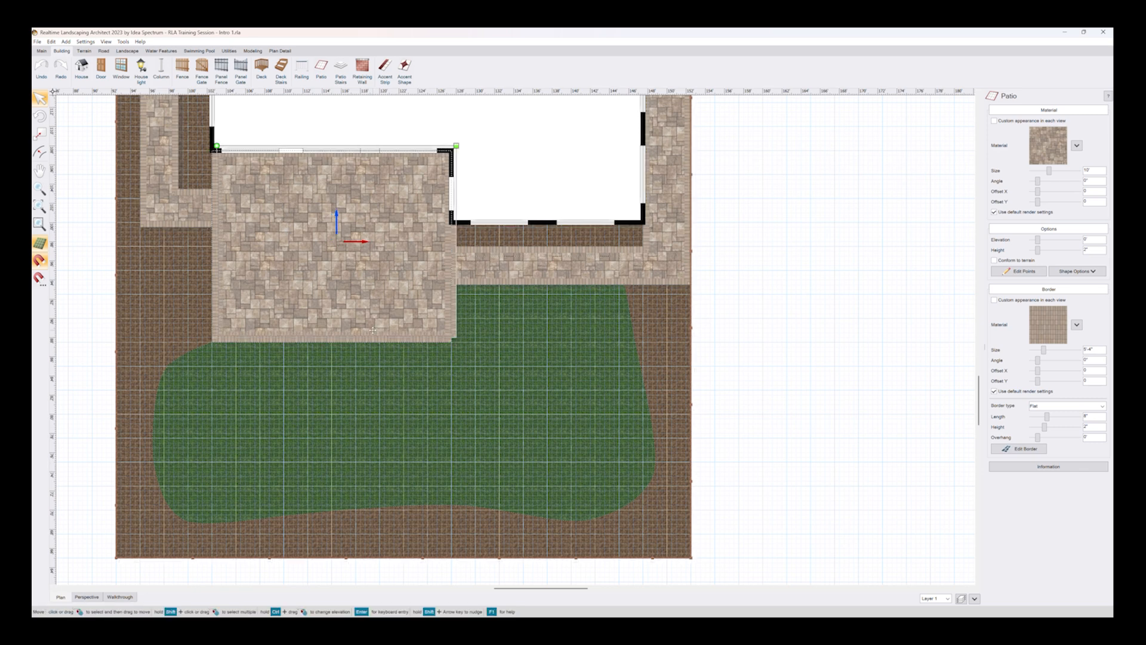
{"action": "left_click_drag", "start_coordinate": [377, 304], "coordinate": [578, 487]}
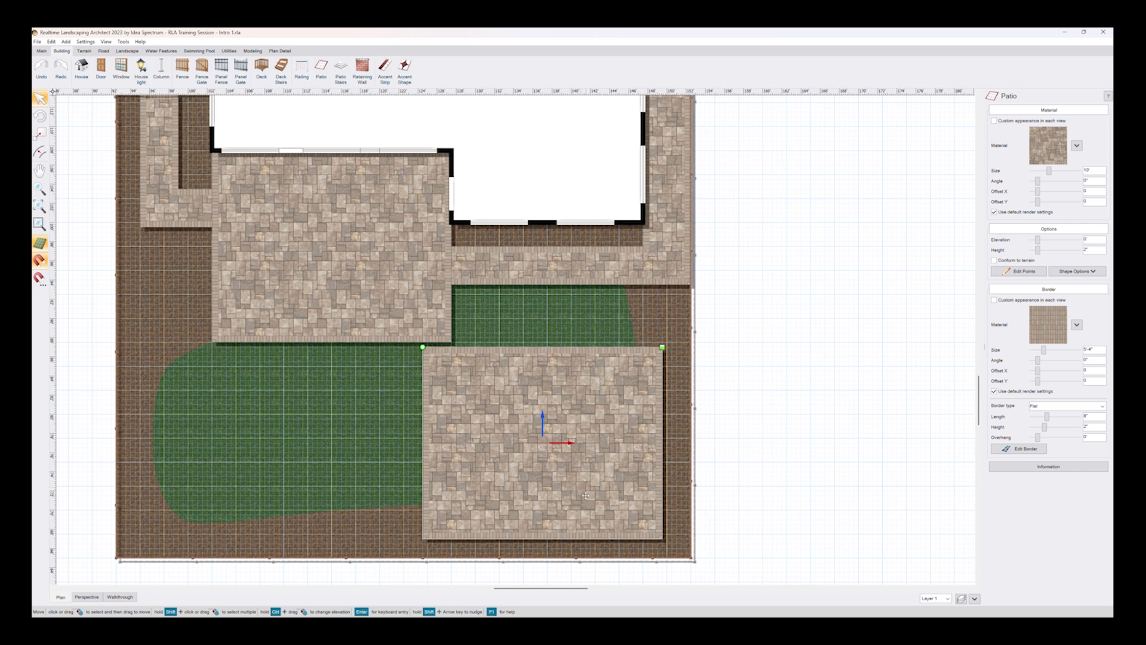
Step: Replace the copied patio's outline by loading the Circle shape from the Geometric shapes
{"action": "left_click", "coordinate": [1039, 273]}
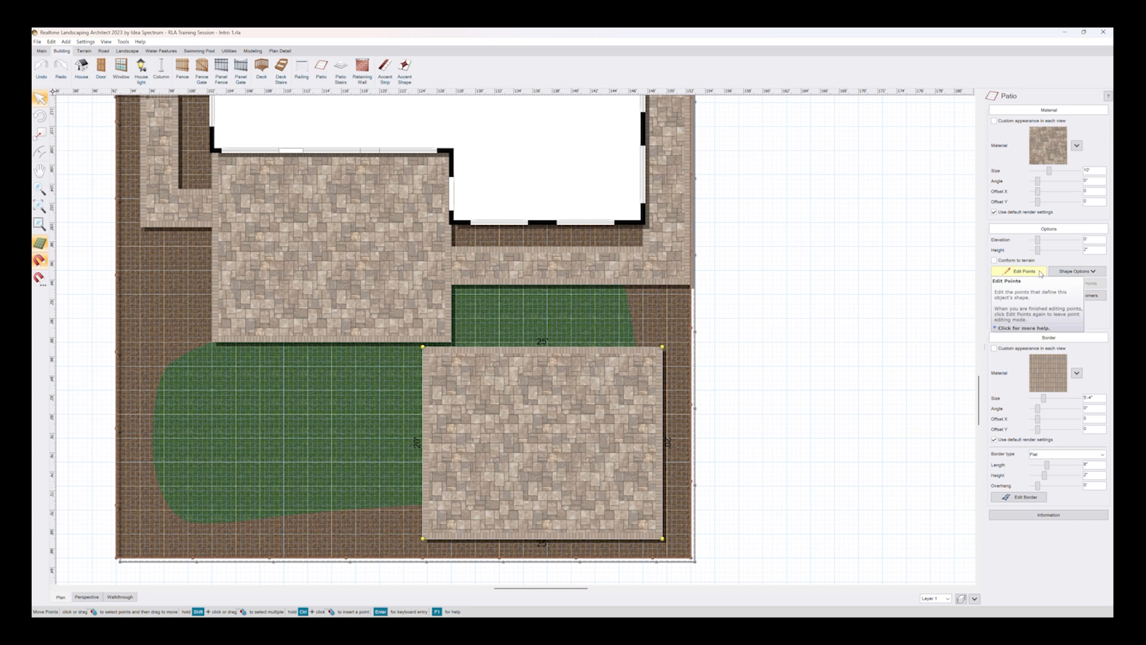
{"action": "left_click", "coordinate": [1037, 273]}
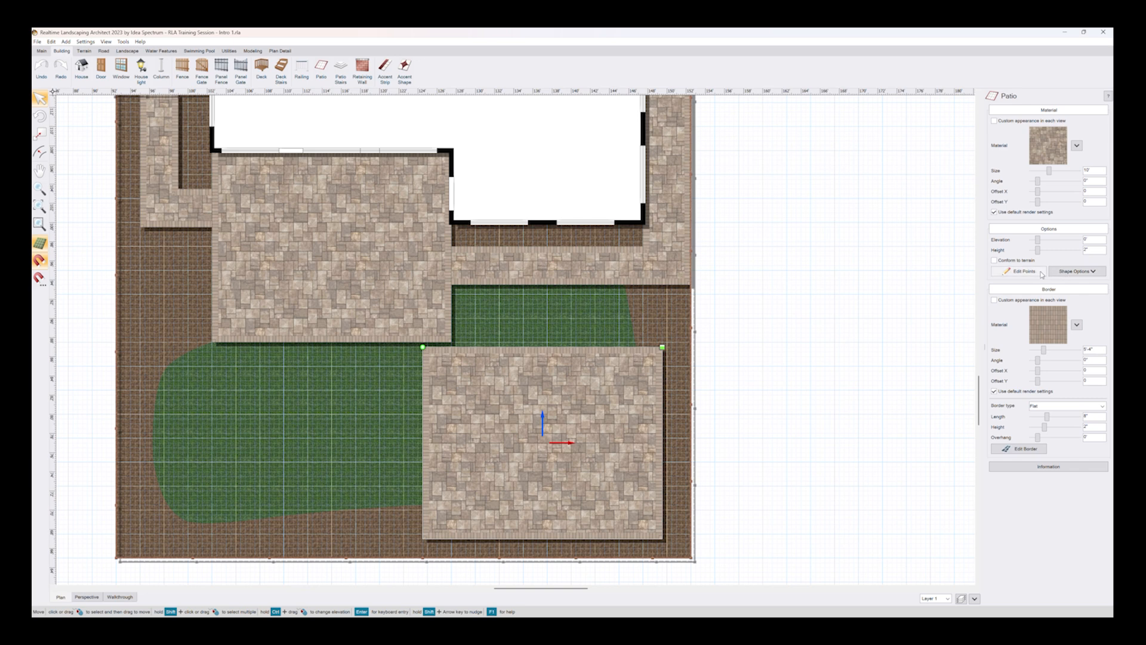
{"action": "left_click", "coordinate": [1065, 273]}
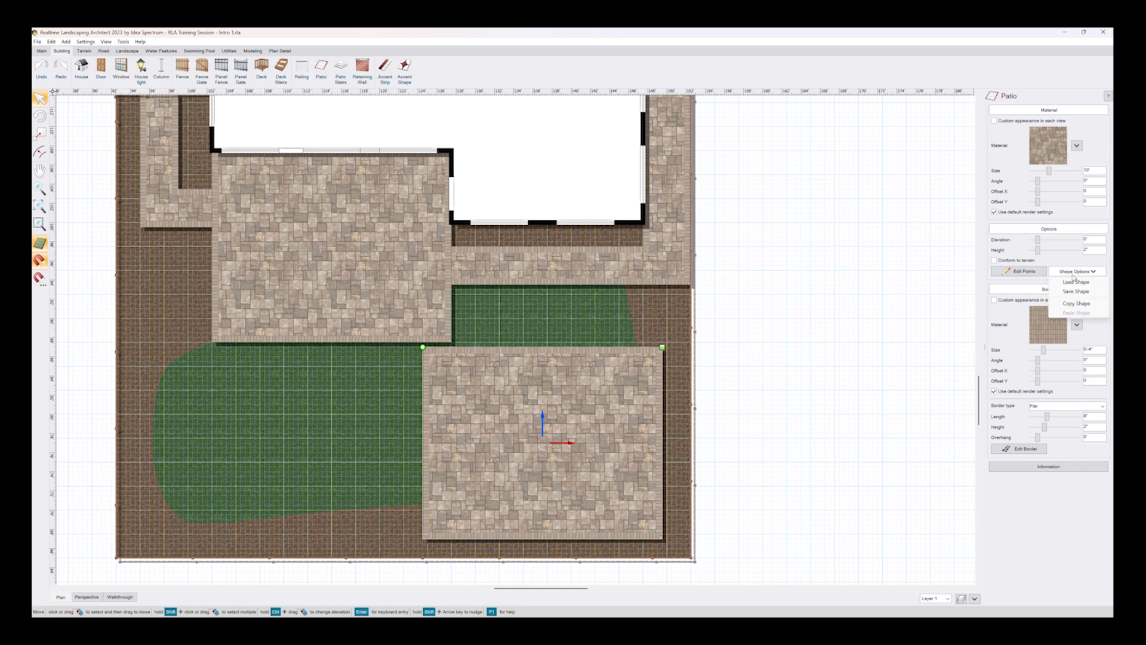
{"action": "left_click", "coordinate": [1075, 282]}
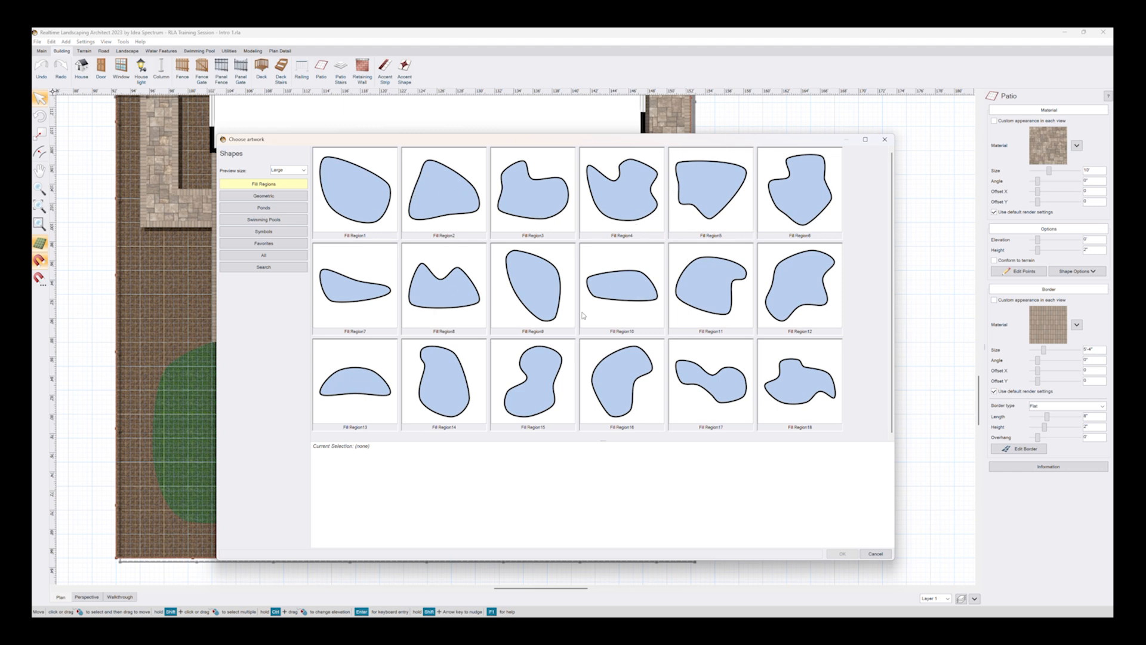
{"action": "left_click", "coordinate": [287, 201]}
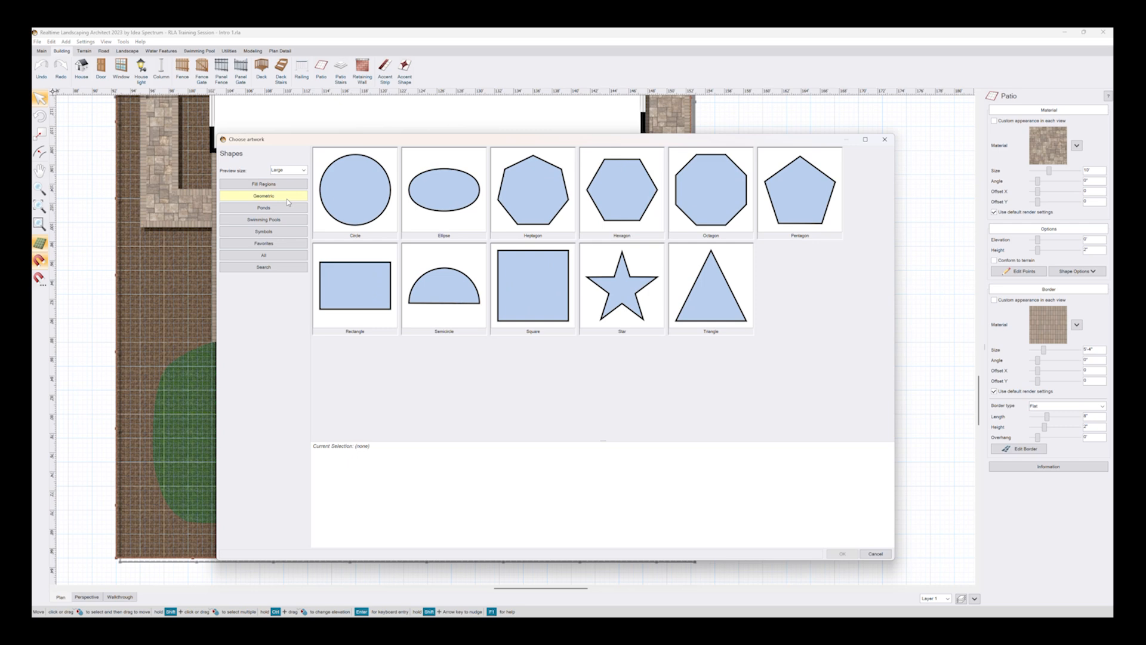
{"action": "left_click", "coordinate": [355, 200]}
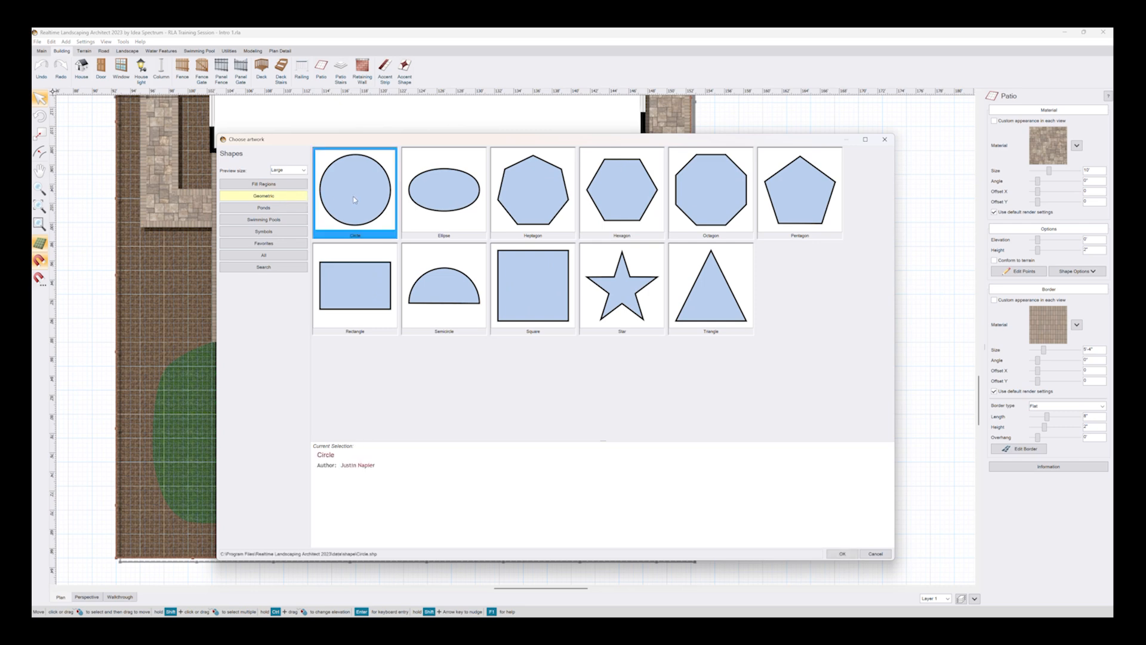
{"action": "left_click", "coordinate": [841, 553]}
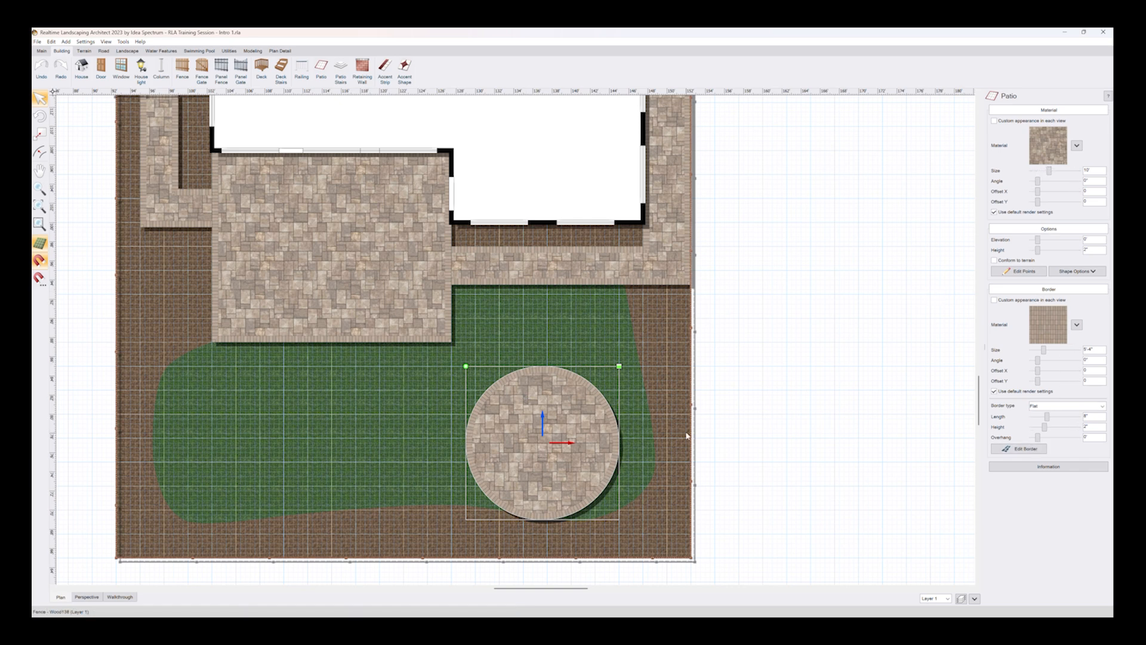
Step: Enlarge the circular patio slightly, move it into the back corner behind the wing, and check it in the perspective view
{"action": "mouse_move", "coordinate": [619, 366]}
{"action": "left_mouse_down"}
{"action": "mouse_move", "coordinate": [633, 363]}
{"action": "mouse_move", "coordinate": [603, 378]}
{"action": "mouse_move", "coordinate": [622, 363]}
{"action": "left_mouse_up"}
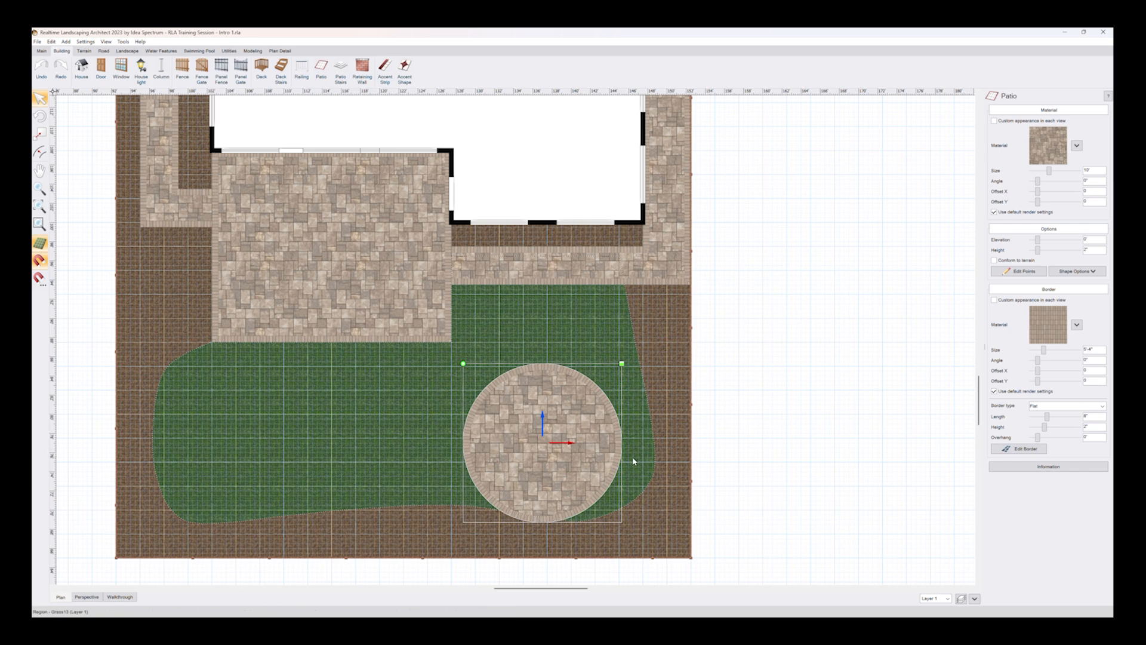
{"action": "left_click_drag", "start_coordinate": [558, 479], "coordinate": [595, 481]}
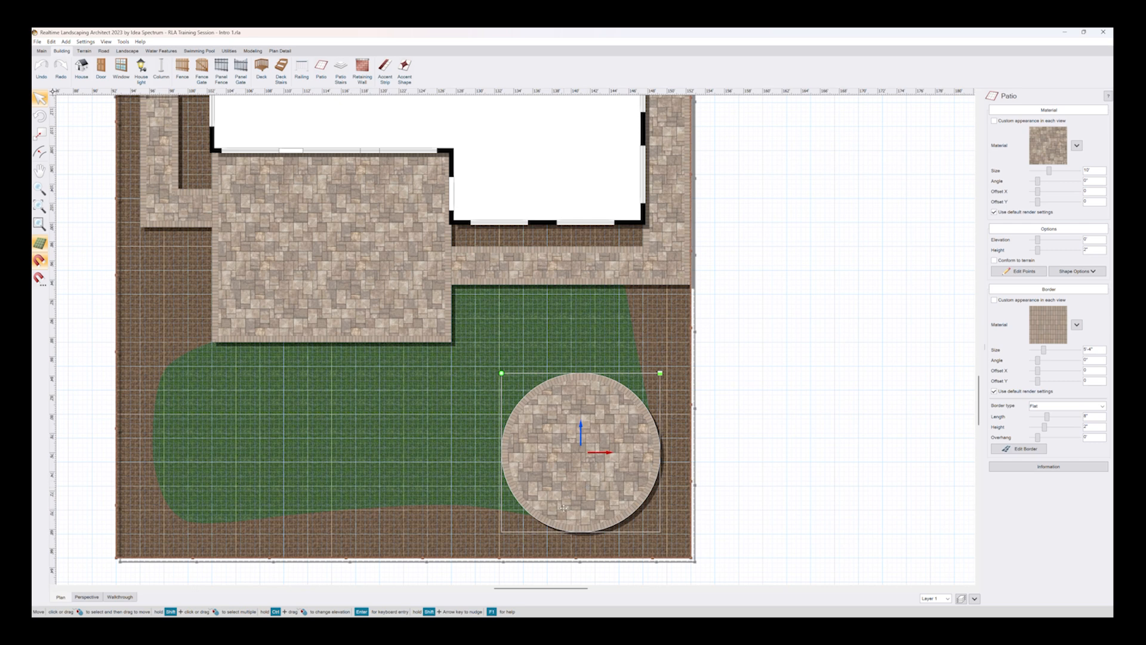
{"action": "left_click_drag", "start_coordinate": [585, 500], "coordinate": [586, 511]}
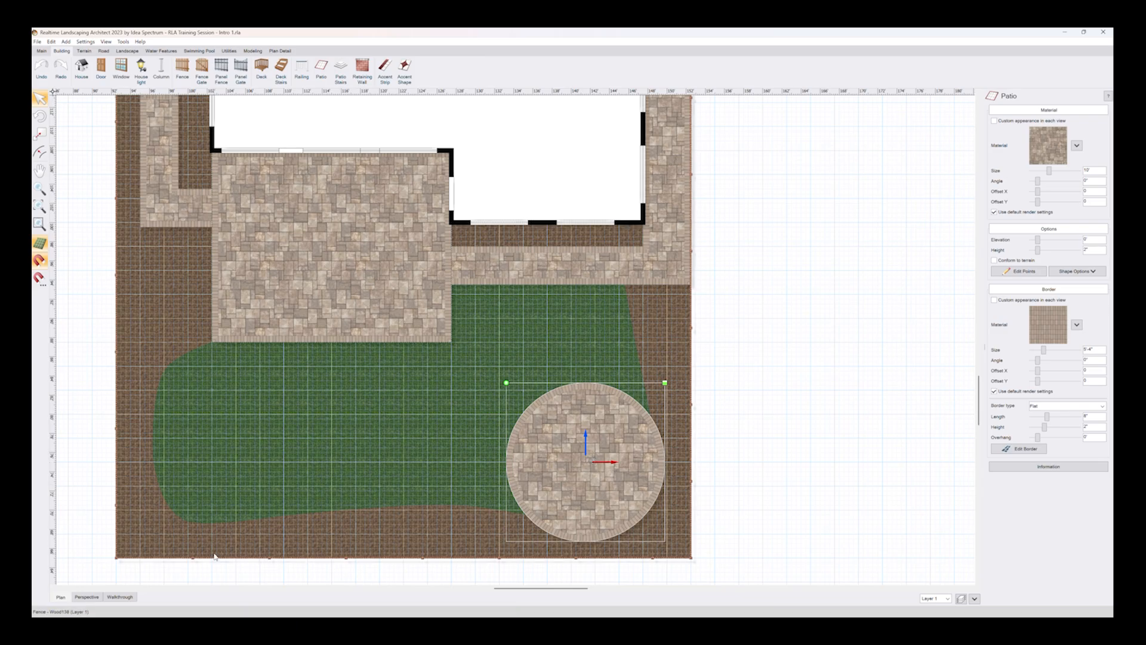
{"action": "left_click", "coordinate": [86, 597]}
{"action": "mouse_move", "coordinate": [498, 499]}
{"action": "middle_mouse_down"}
{"action": "mouse_move", "coordinate": [486, 479]}
{"action": "mouse_move", "coordinate": [468, 481]}
{"action": "mouse_move", "coordinate": [466, 499]}
{"action": "mouse_move", "coordinate": [498, 507]}
{"action": "mouse_move", "coordinate": [553, 496]}
{"action": "mouse_move", "coordinate": [553, 476]}
{"action": "mouse_move", "coordinate": [498, 492]}
{"action": "middle_mouse_up"}
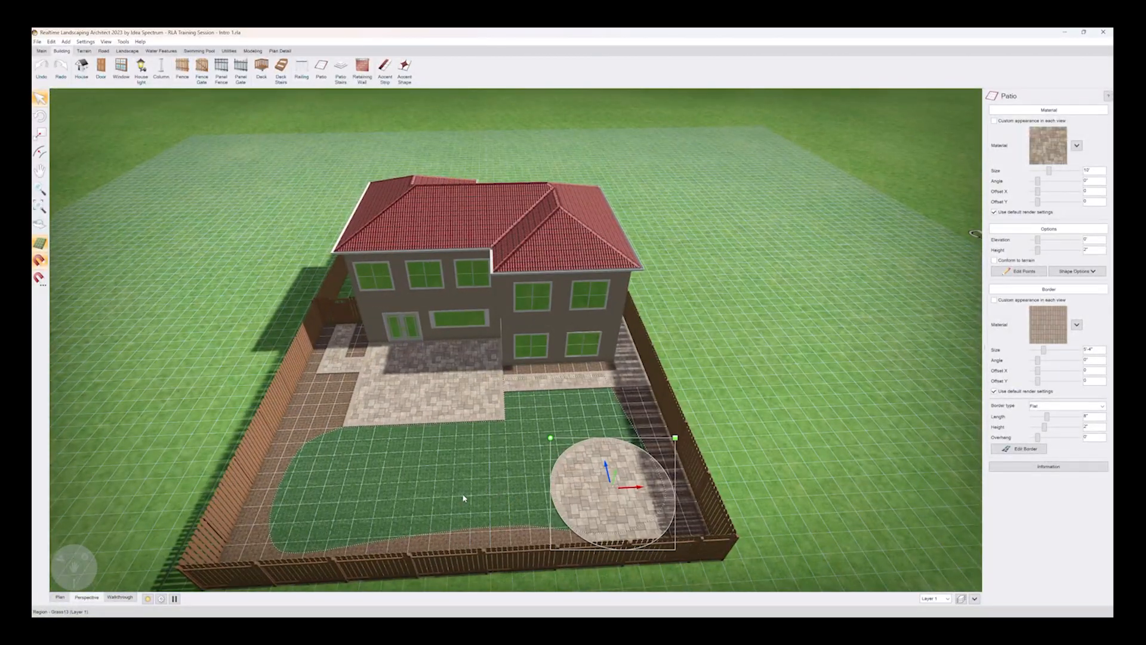
{"action": "left_click", "coordinate": [65, 597]}
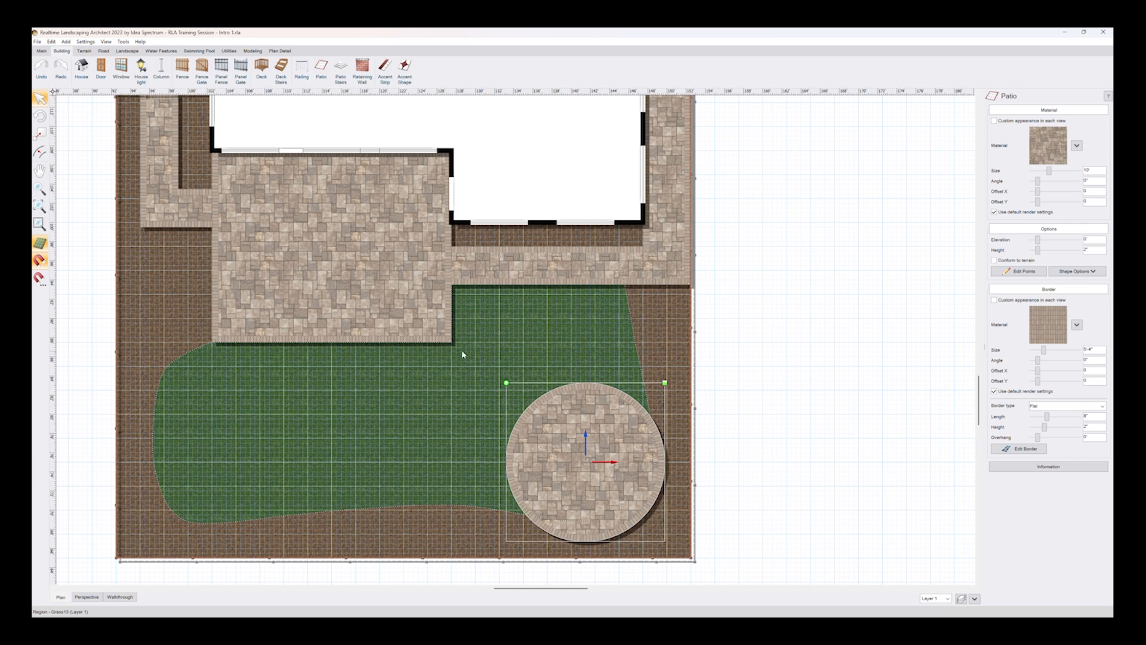
Step: Add a border around the grass lawn region
{"action": "left_click", "coordinate": [311, 425]}
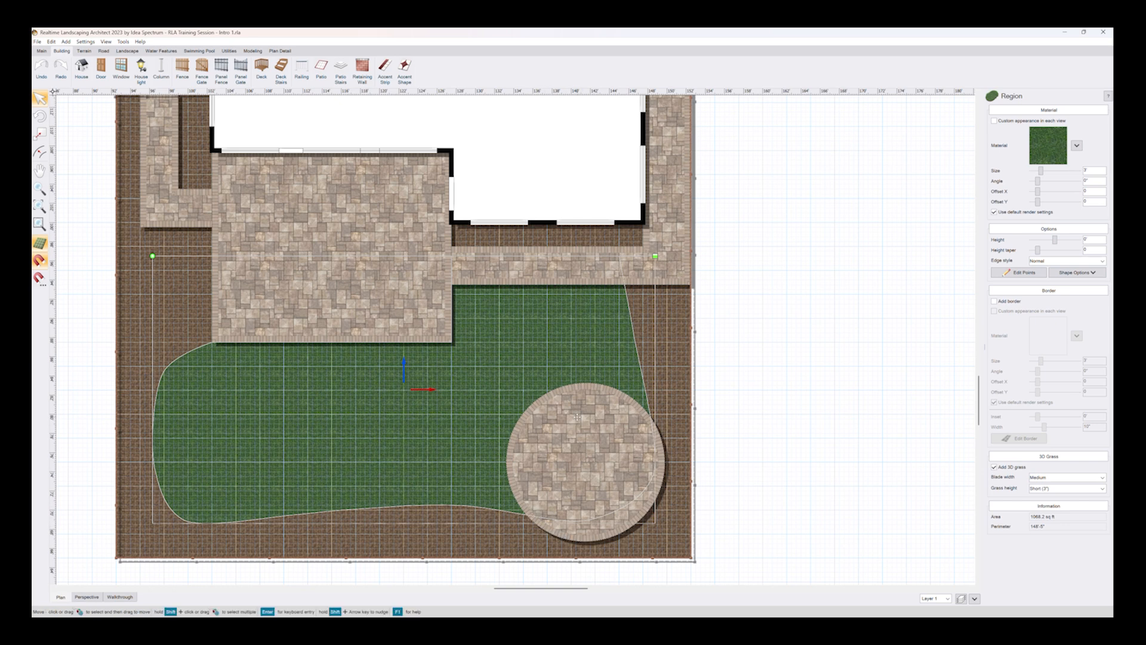
{"action": "left_click", "coordinate": [289, 396]}
{"action": "left_click", "coordinate": [289, 396]}
{"action": "left_click", "coordinate": [1002, 303]}
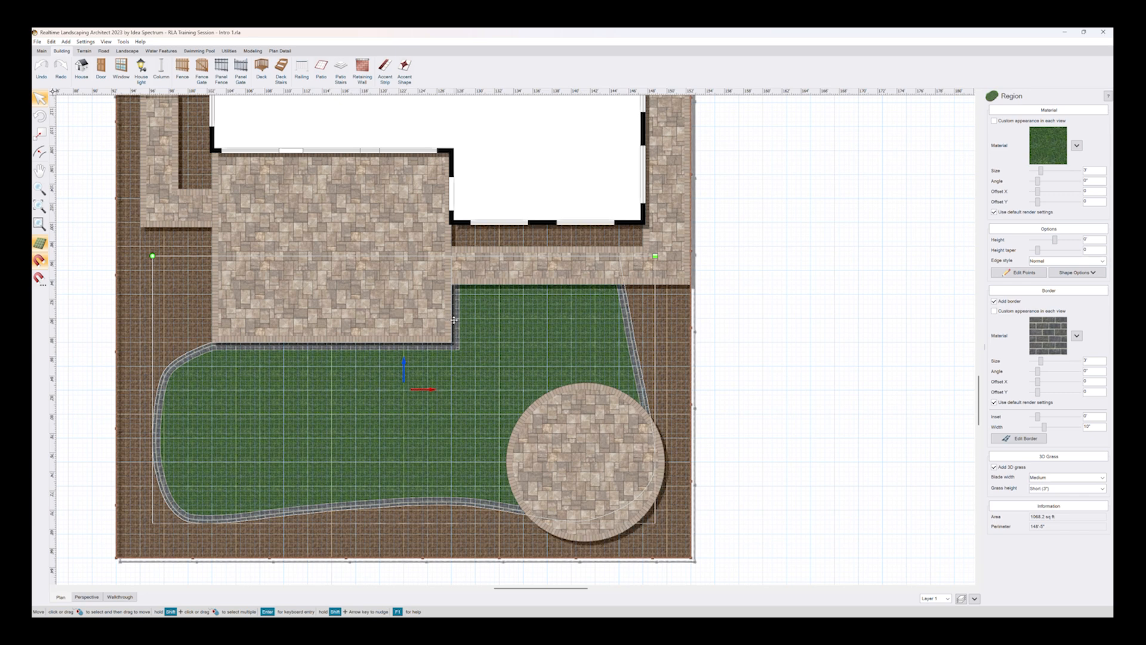
Step: Copy the circular patio's border material and paste it onto the lawn's border
{"action": "left_click", "coordinate": [575, 428]}
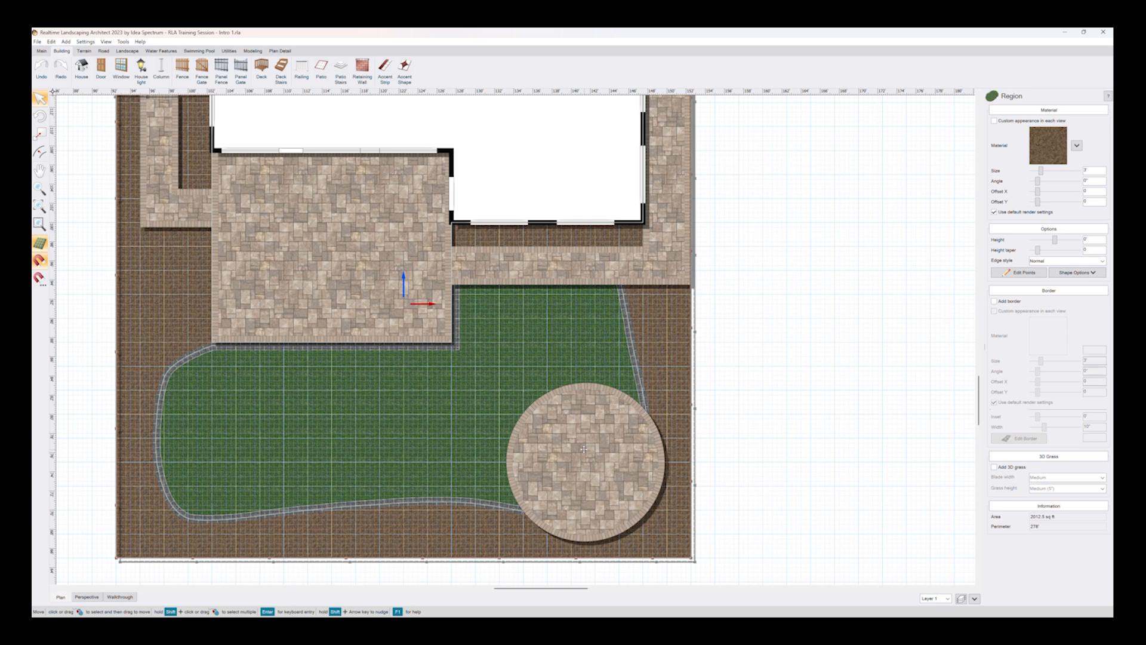
{"action": "left_click", "coordinate": [651, 448]}
{"action": "left_click", "coordinate": [1076, 325]}
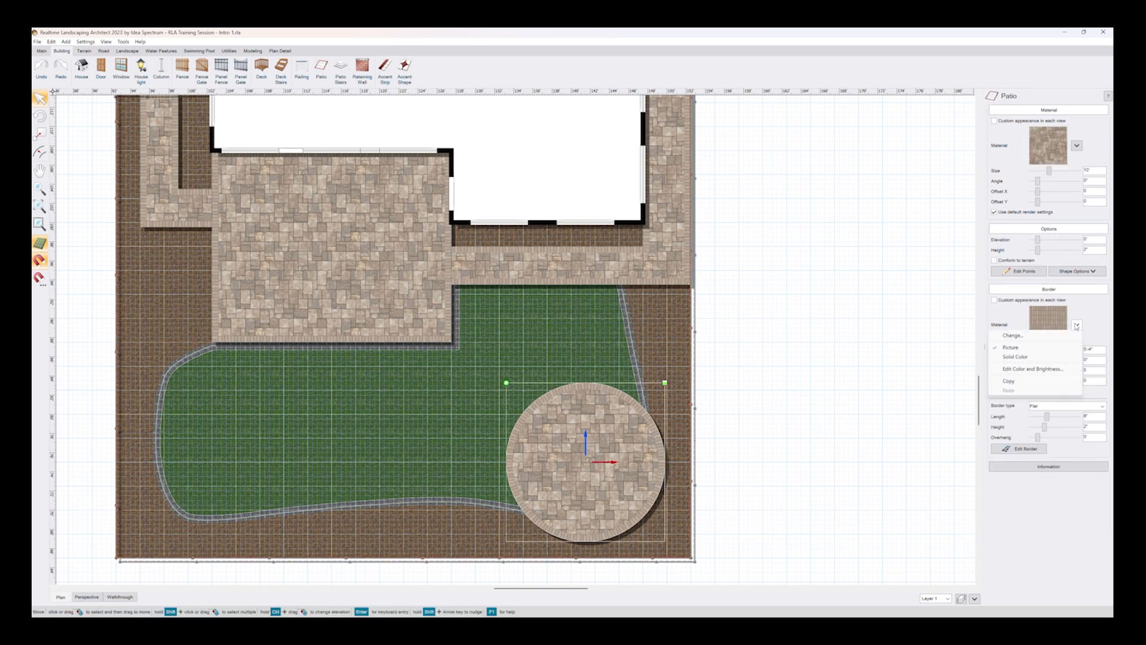
{"action": "left_click", "coordinate": [1051, 382]}
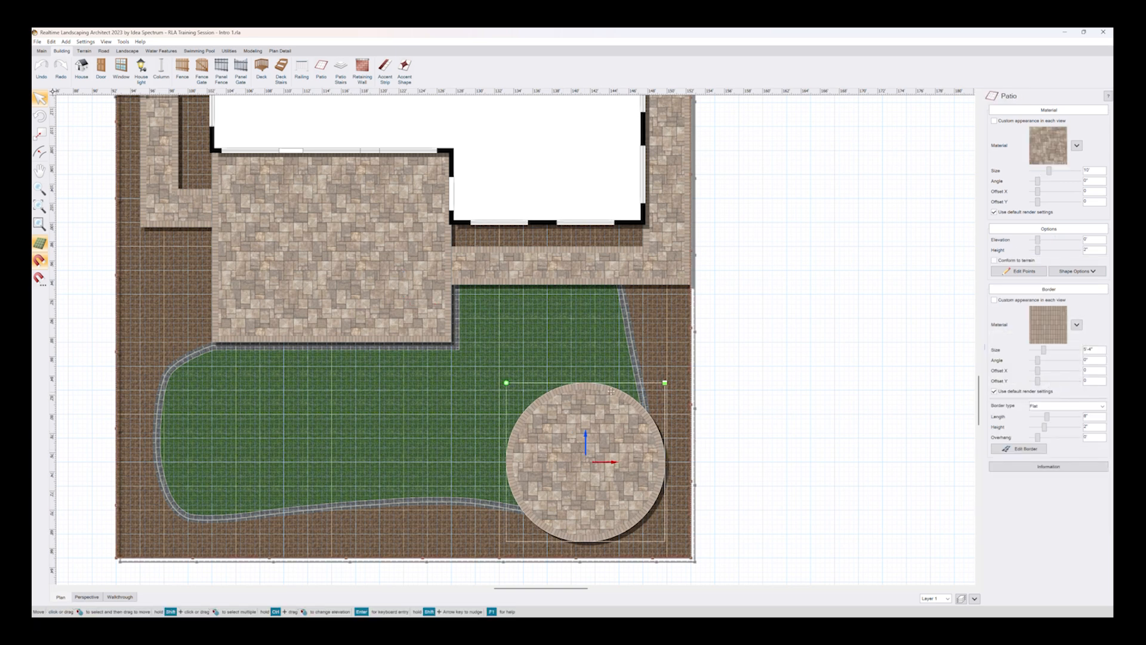
{"action": "left_click", "coordinate": [542, 354]}
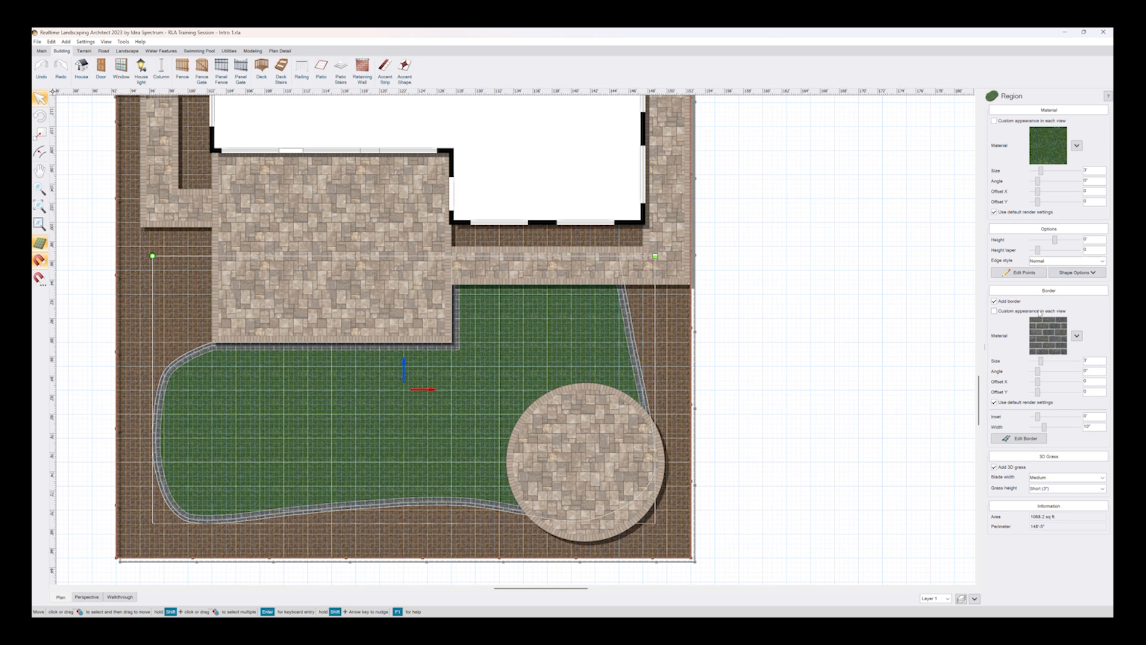
{"action": "left_click", "coordinate": [1076, 336]}
{"action": "left_click", "coordinate": [1038, 401]}
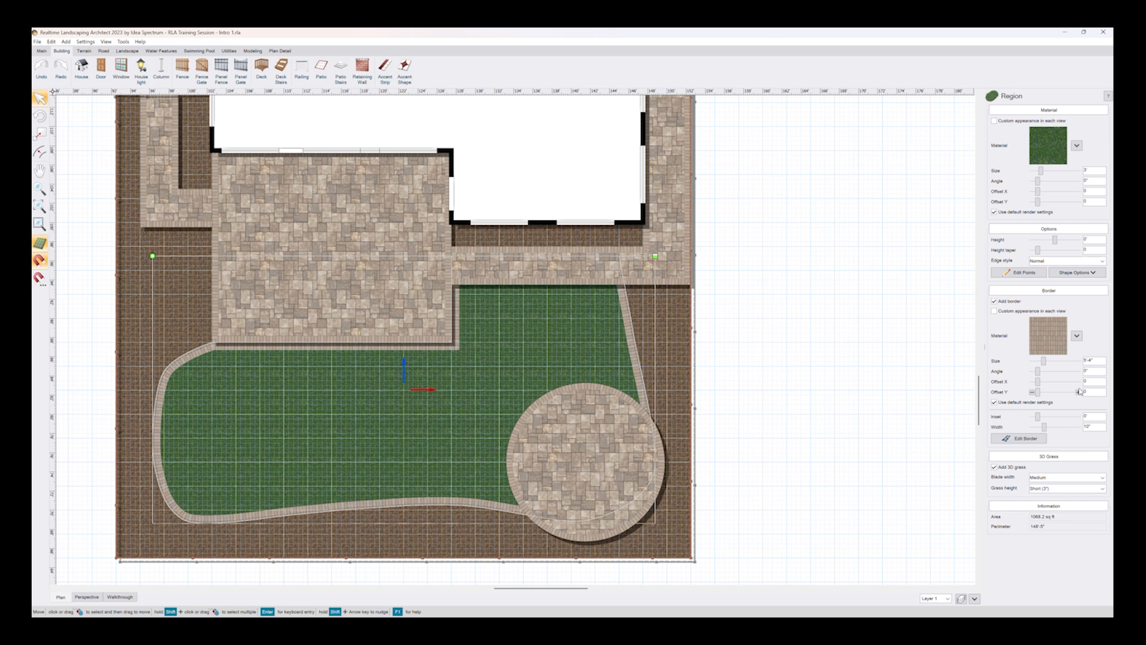
Step: Set the lawn border's width to 9" and remove the border from the edges along the walkway and the large patio
{"action": "left_click", "coordinate": [1032, 427]}
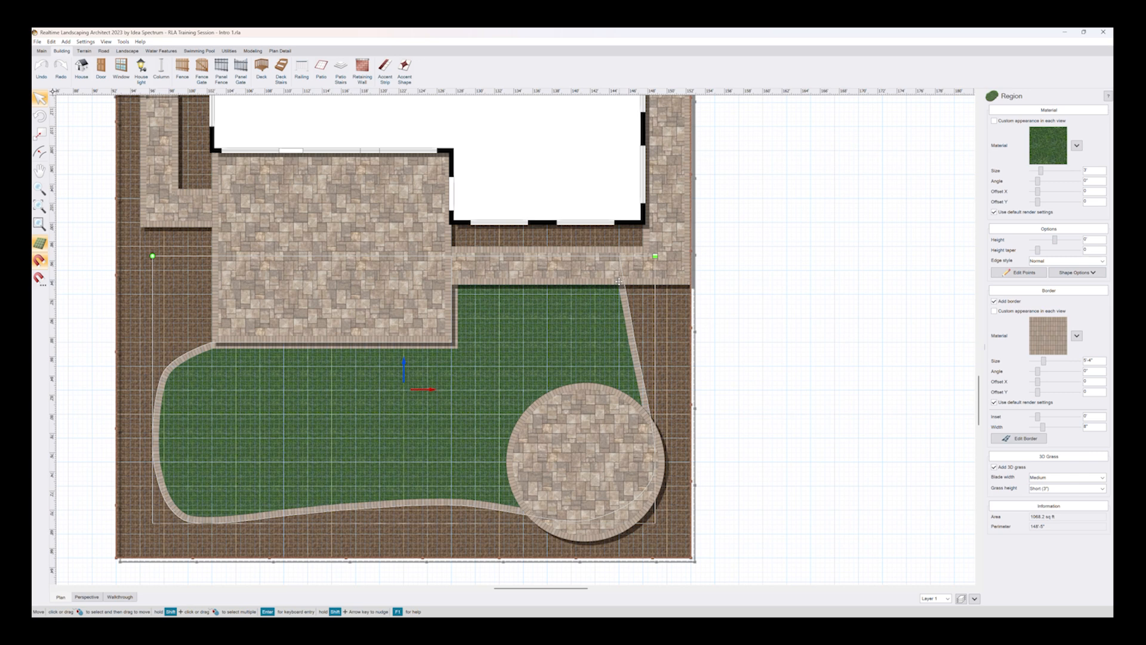
{"action": "left_click", "coordinate": [1033, 441]}
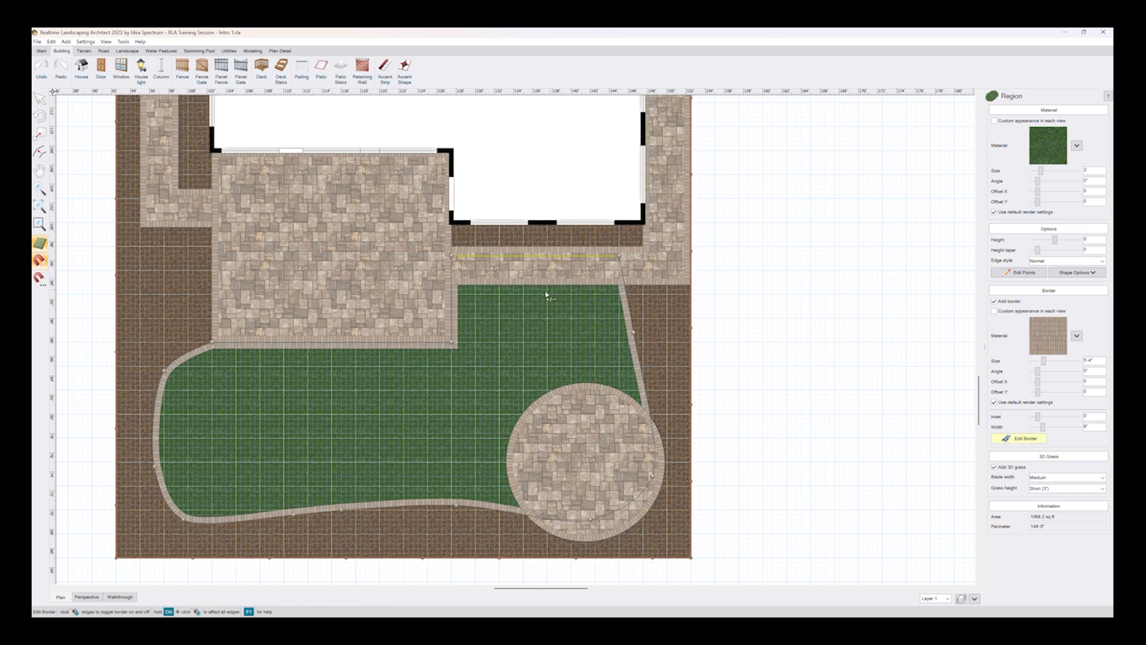
{"action": "left_click", "coordinate": [452, 323]}
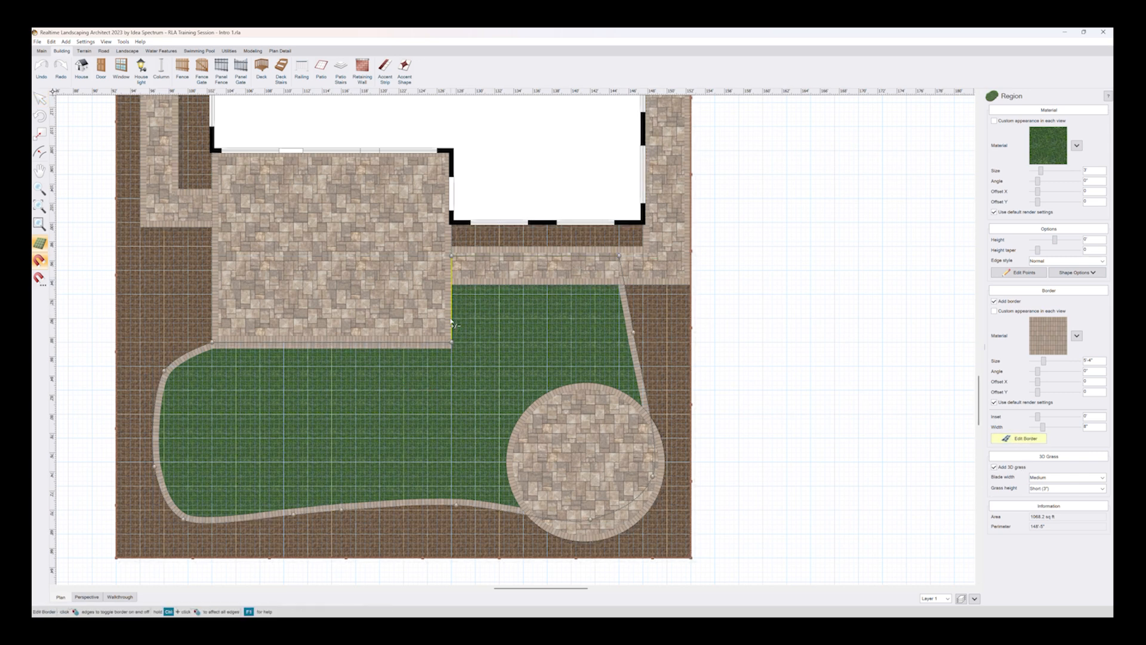
{"action": "left_click", "coordinate": [401, 345]}
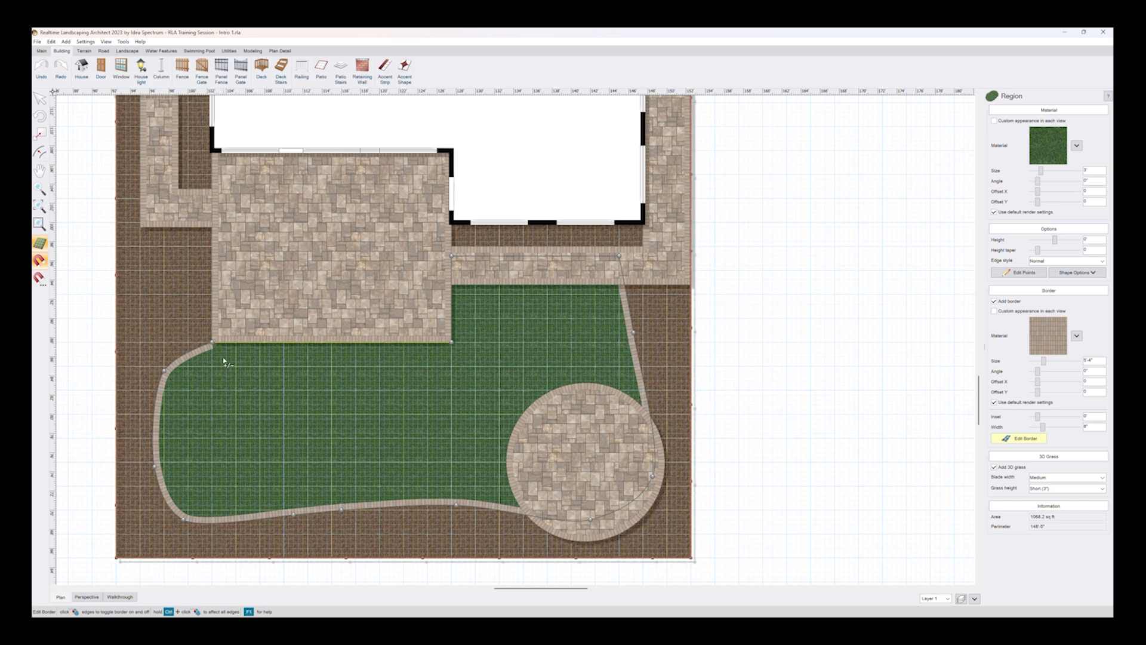
{"action": "left_click", "coordinate": [1026, 443]}
Step: Move the lawn's outline point at the large patio's outer corner slightly toward the house so the curved border meets the patio edge
{"action": "middle_click_drag", "start_coordinate": [278, 331], "coordinate": [417, 336]}
{"action": "scroll", "coordinate": [370, 361], "scroll_direction": "up", "scroll_amount": 2}
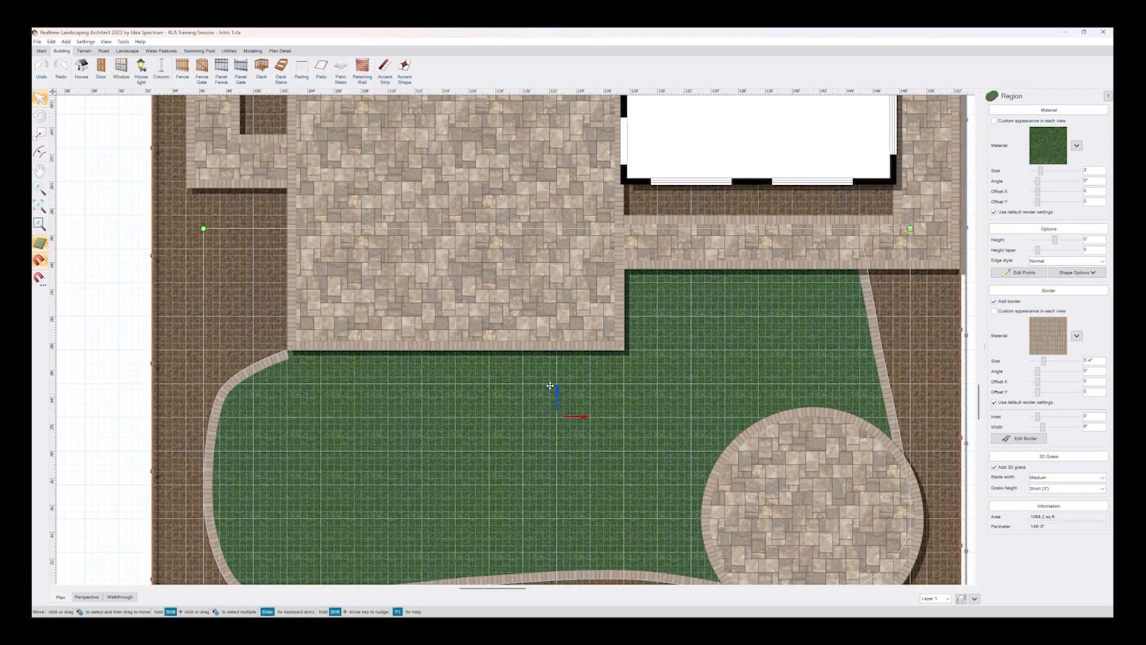
{"action": "left_click", "coordinate": [1018, 273]}
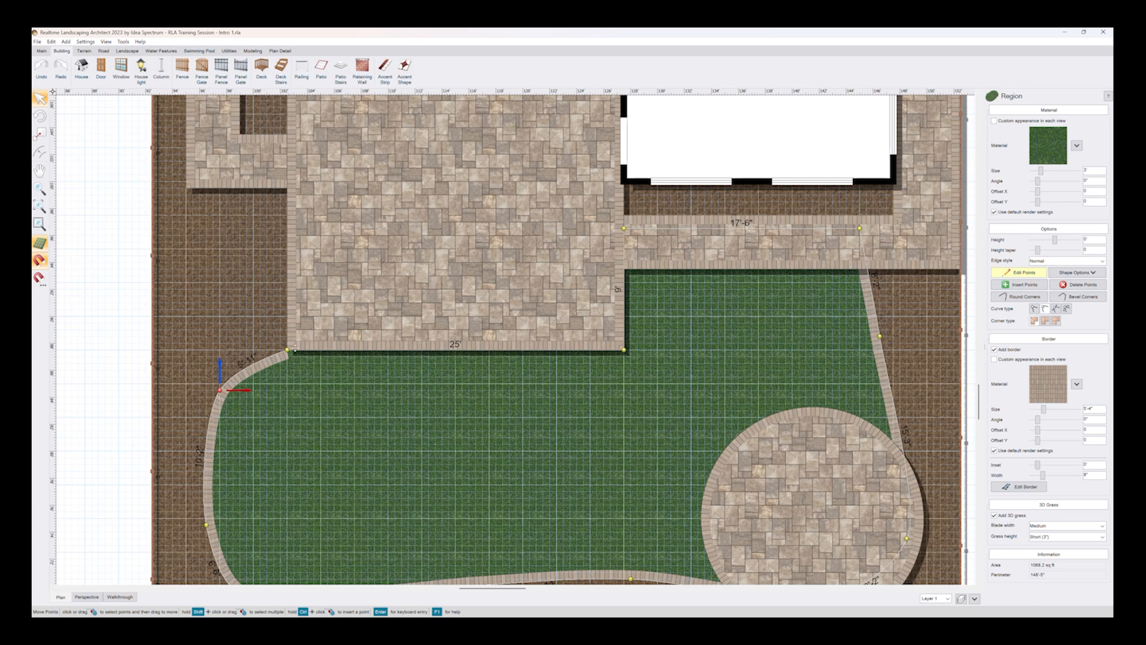
{"action": "left_click_drag", "start_coordinate": [283, 353], "coordinate": [287, 336]}
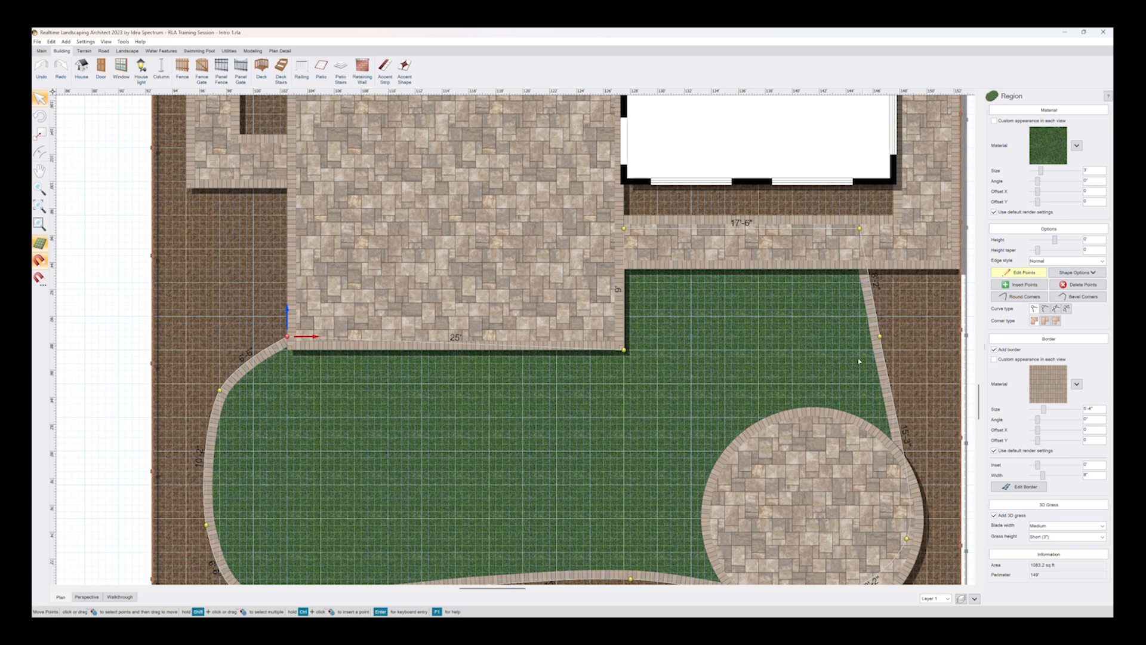
Step: Move the two lawn outline points under the circular patio out to its rim so the lawn edge follows the circle
{"action": "middle_click_drag", "start_coordinate": [821, 423], "coordinate": [758, 327]}
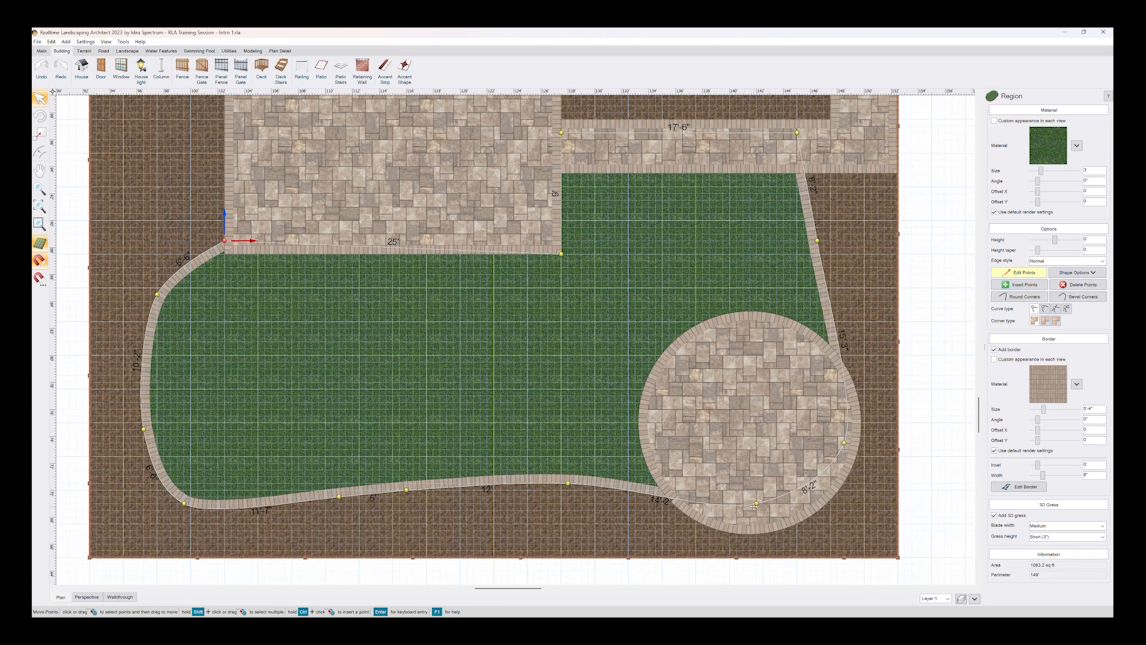
{"action": "left_click_drag", "start_coordinate": [754, 506], "coordinate": [763, 527]}
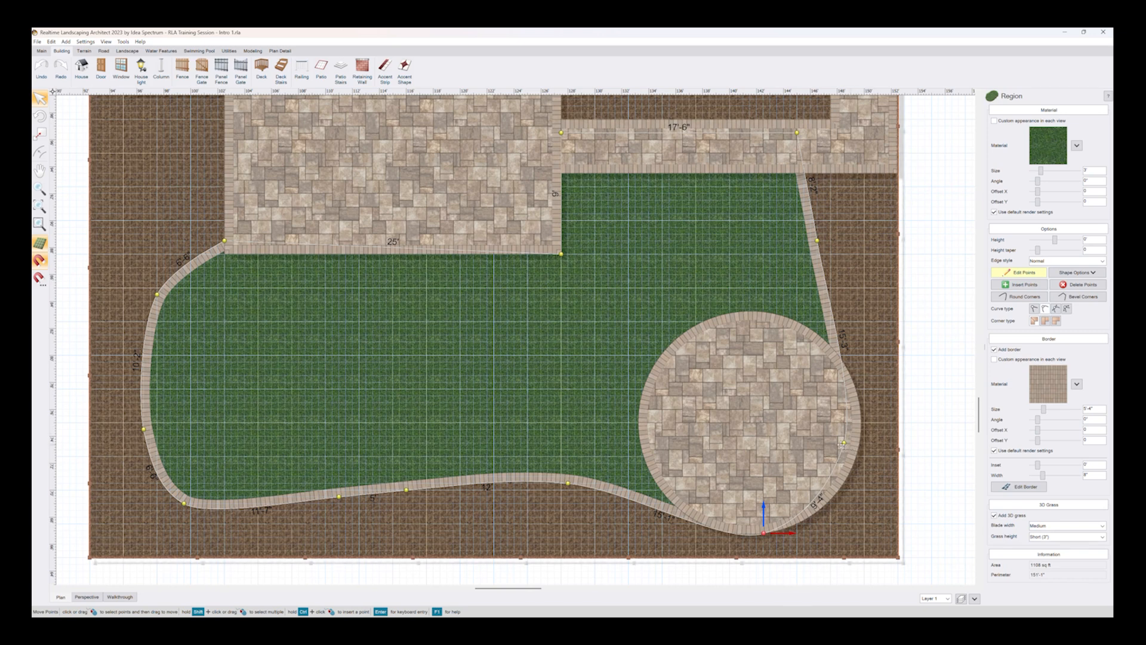
{"action": "left_click_drag", "start_coordinate": [843, 442], "coordinate": [860, 436]}
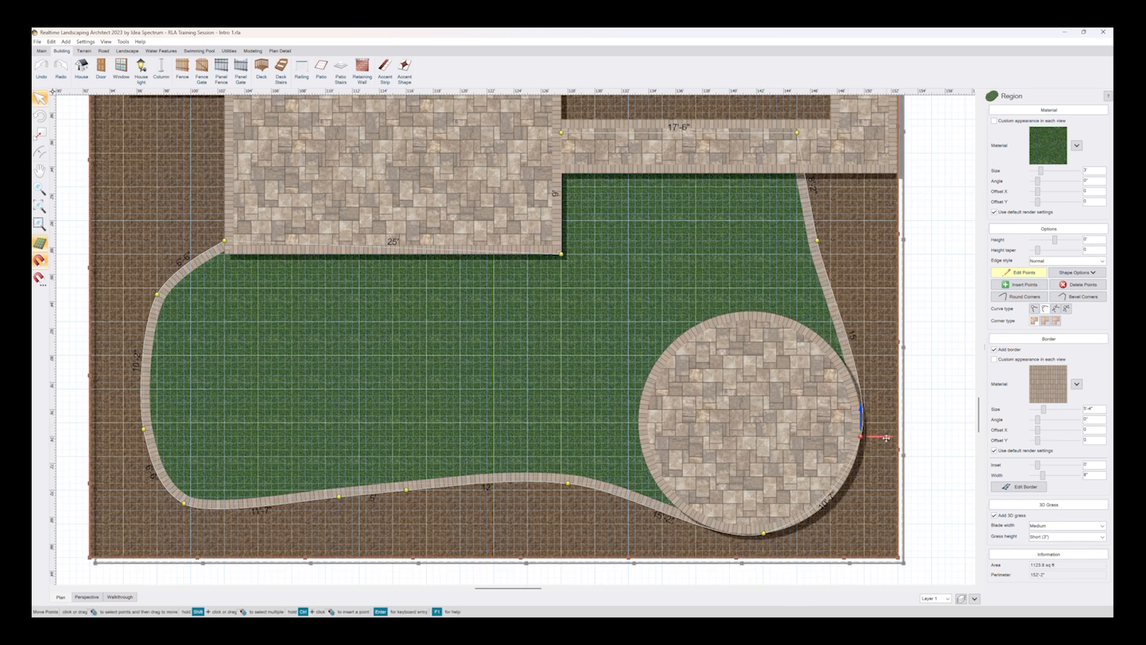
{"action": "left_click_drag", "start_coordinate": [886, 439], "coordinate": [883, 439]}
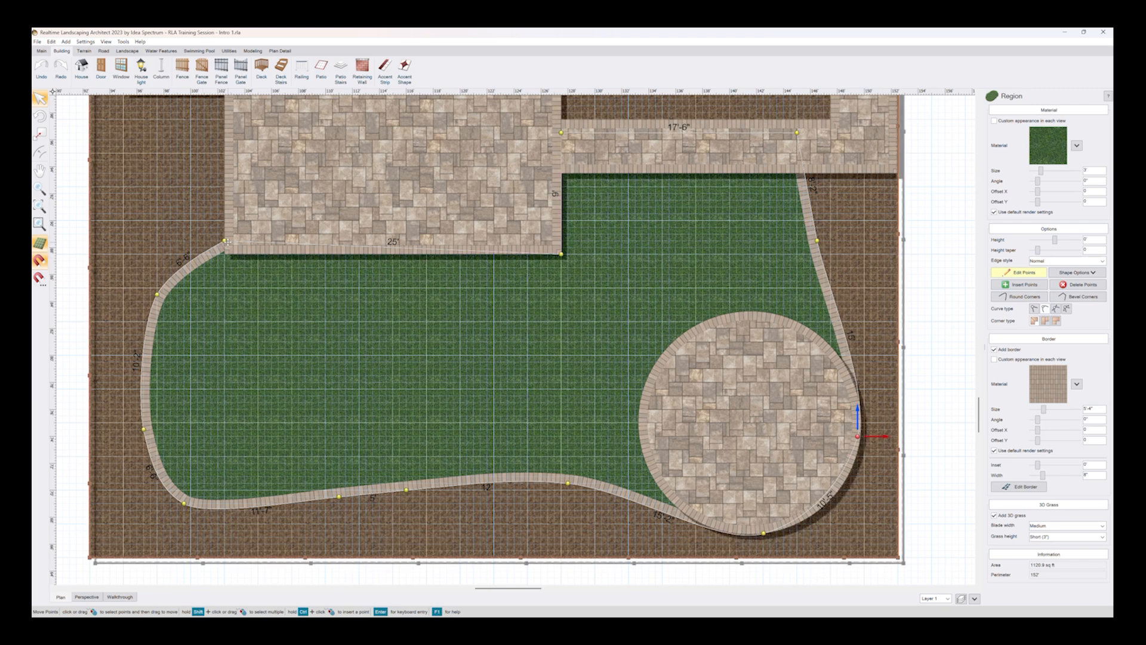
Step: Fine-tune the lawn outline point at the large patio's outer corner in small increments, aligning the border's end with the patio's paver edging
{"action": "scroll", "coordinate": [216, 245], "scroll_direction": "up", "scroll_amount": 2}
{"action": "middle_click_drag", "start_coordinate": [191, 231], "coordinate": [570, 380]}
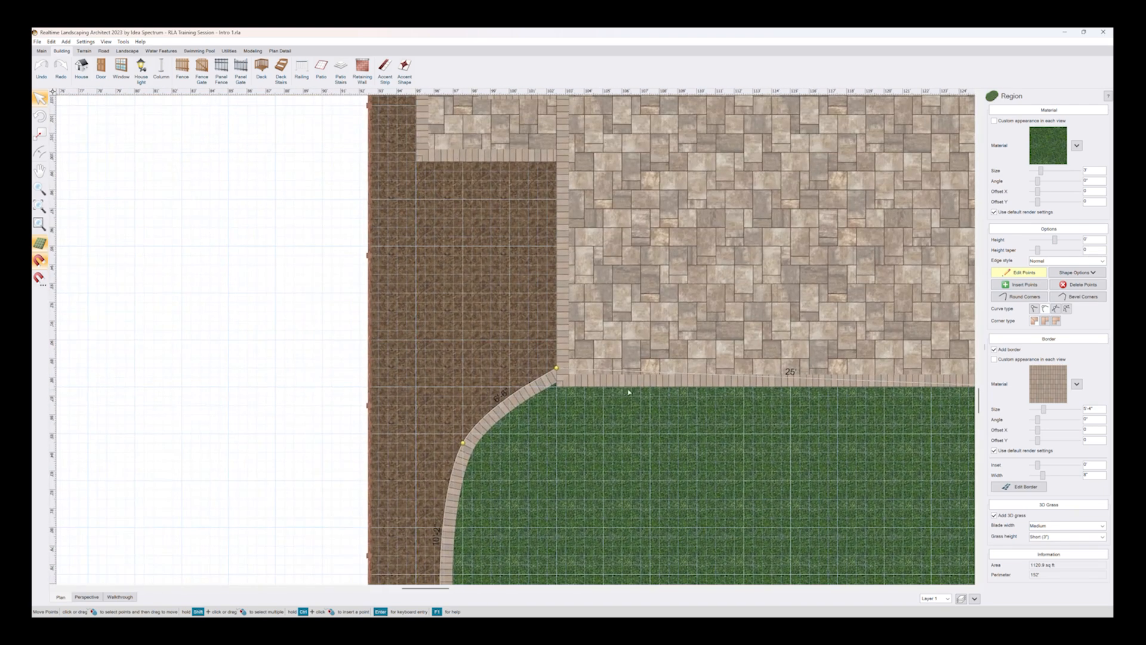
{"action": "left_click_drag", "start_coordinate": [555, 367], "coordinate": [556, 375]}
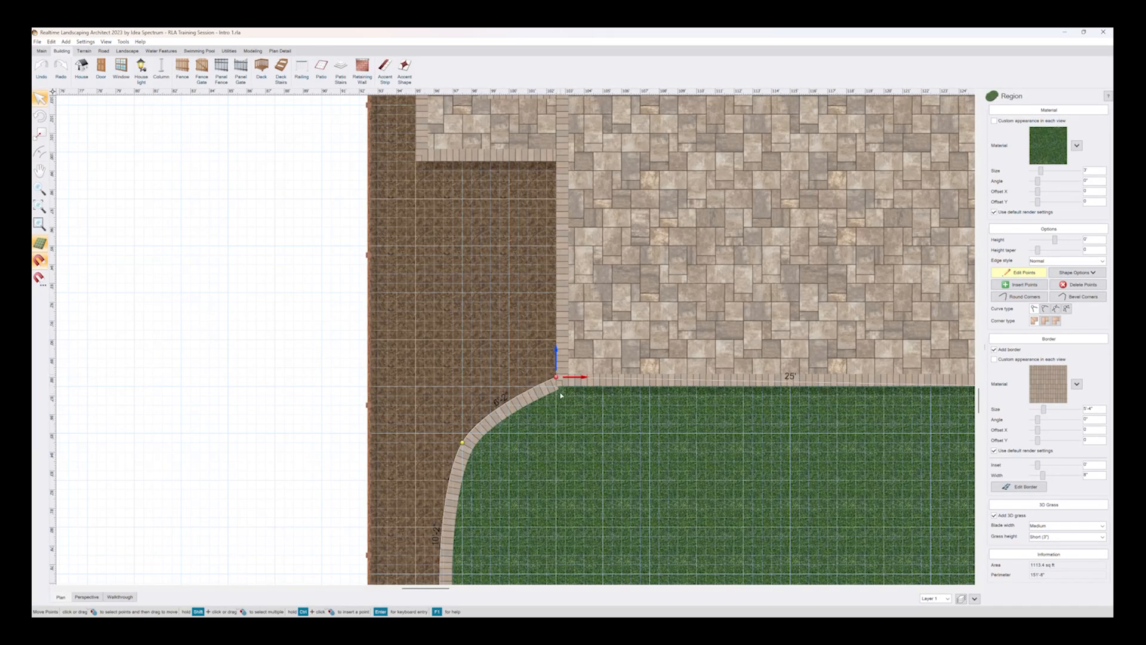
{"action": "middle_click_drag", "start_coordinate": [579, 333], "coordinate": [425, 295]}
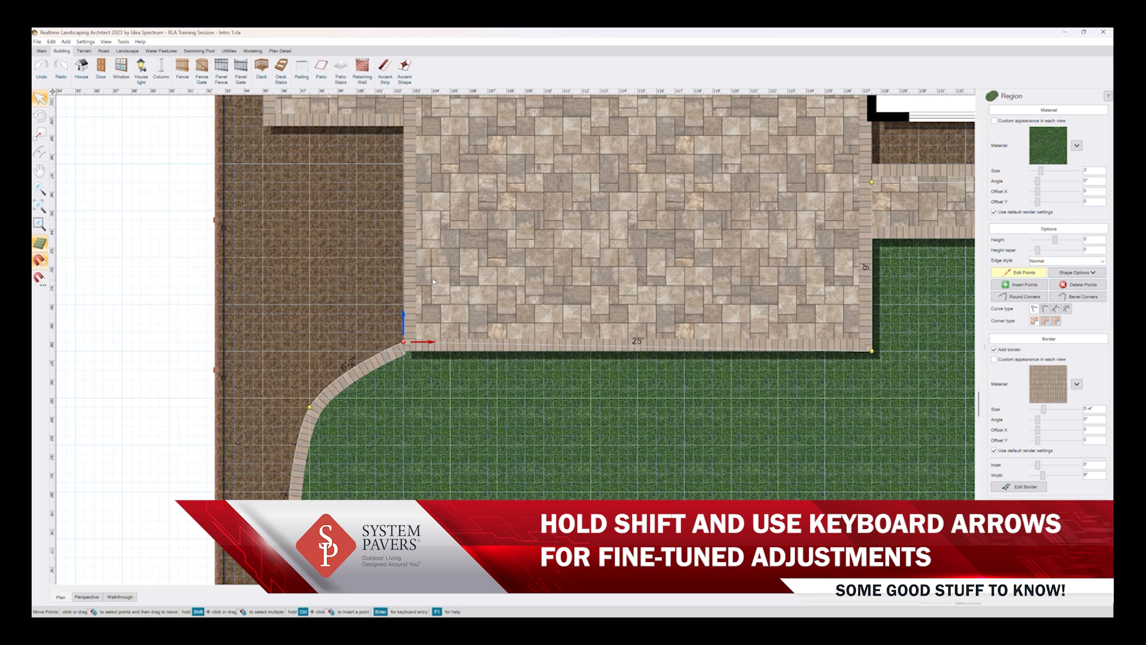
{"action": "key", "text": "shift"}
{"action": "key", "text": "shift+Up"}
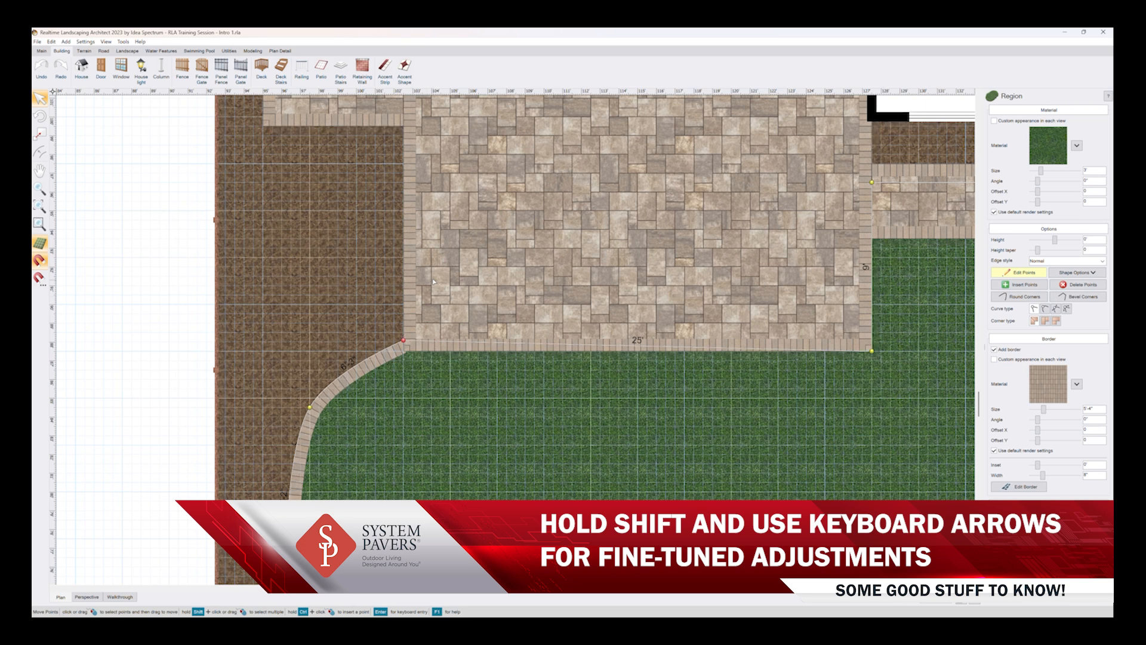
{"action": "key", "text": "shift+Up"}
{"action": "key", "text": "shift+Up"}
{"action": "key", "text": "shift+Up"}
{"action": "key", "text": "shift+Up"}
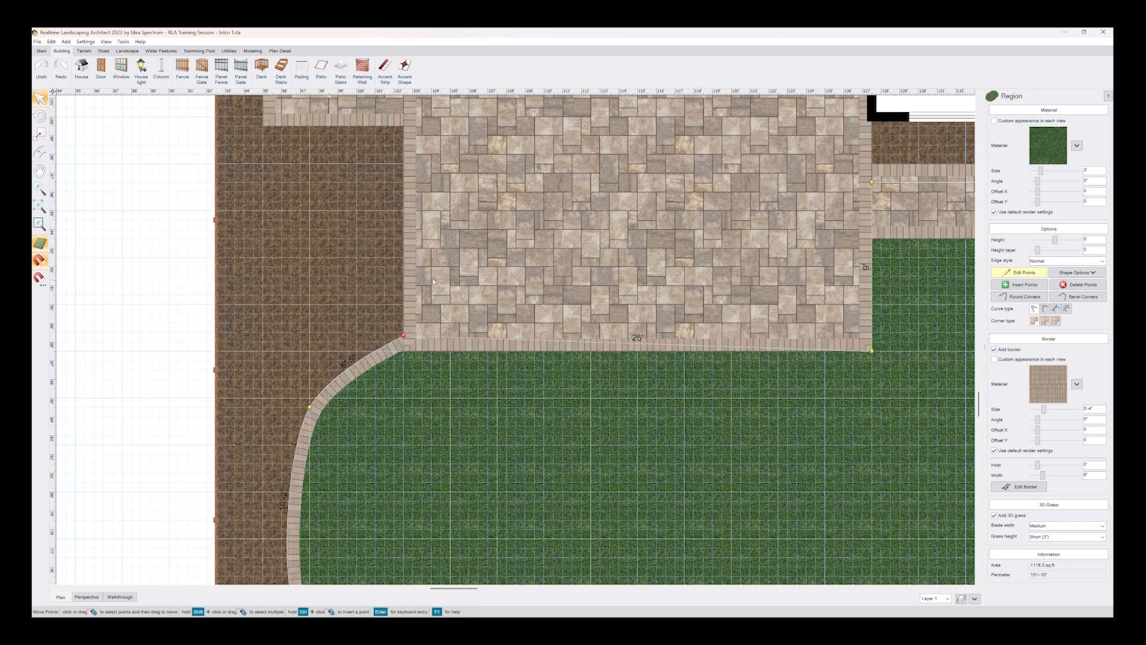
{"action": "key", "text": "shift+Down"}
{"action": "key", "text": "shift+Down"}
{"action": "key", "text": "shift+Down"}
{"action": "key", "text": "shift+Right"}
{"action": "key", "text": "shift+Right"}
{"action": "key", "text": "shift+Right"}
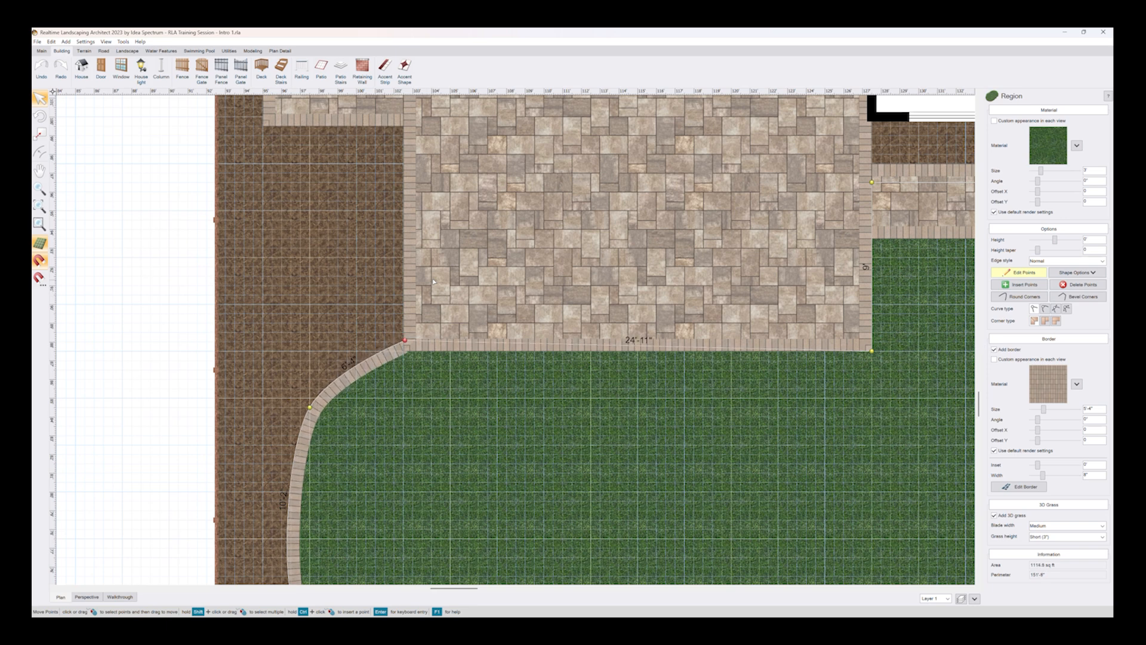
{"action": "key", "text": "shift+Left"}
{"action": "key", "text": "shift+Left"}
{"action": "key", "text": "shift+Left"}
{"action": "key", "text": "shift+Left"}
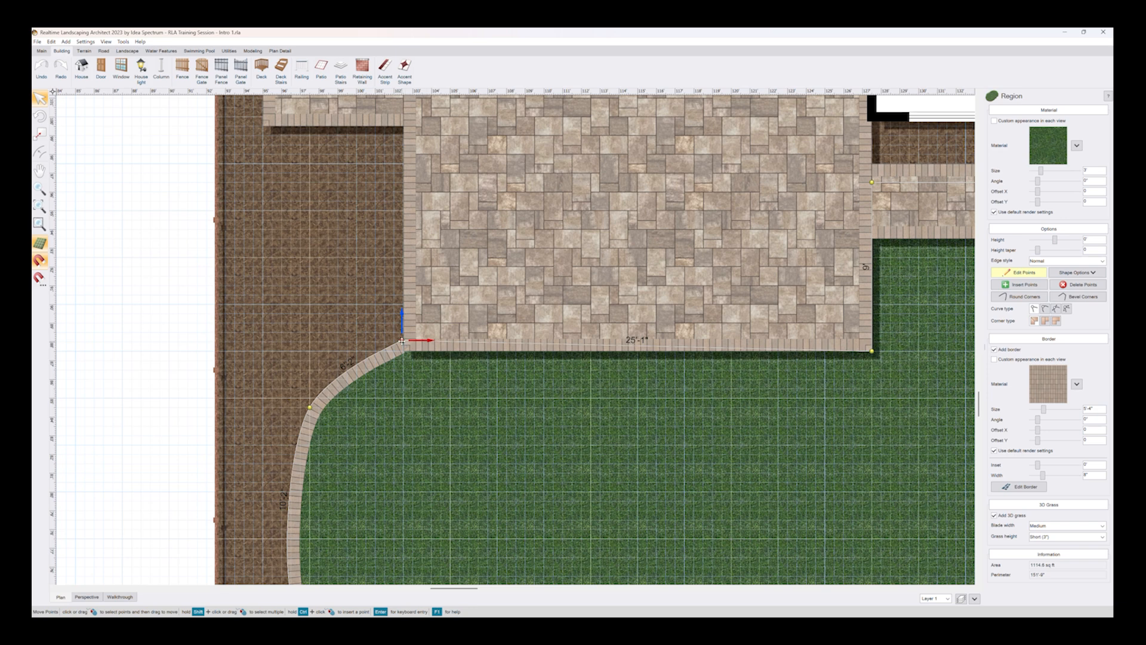
{"action": "mouse_move", "coordinate": [402, 340]}
{"action": "left_mouse_down"}
{"action": "mouse_move", "coordinate": [419, 341]}
{"action": "mouse_move", "coordinate": [396, 341]}
{"action": "mouse_move", "coordinate": [406, 323]}
{"action": "left_mouse_up"}
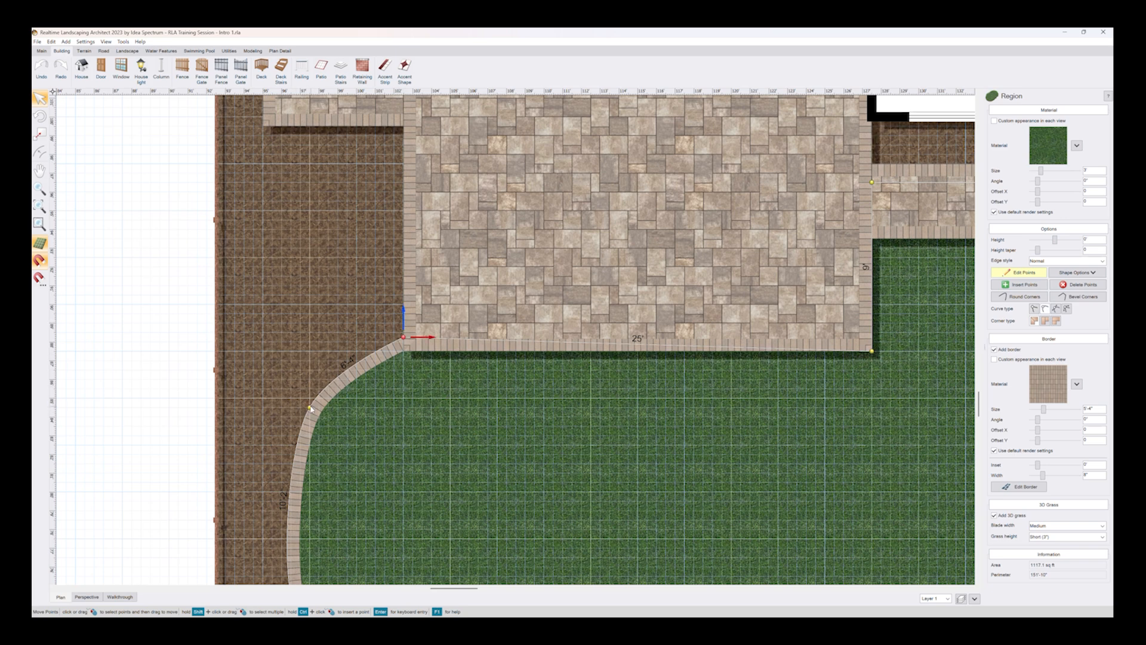
Step: Insert a curved point in the lawn edge beside the large patio's outer corner and shape a rounder bend with the neighbouring point
{"action": "left_click_drag", "start_coordinate": [305, 408], "coordinate": [295, 404]}
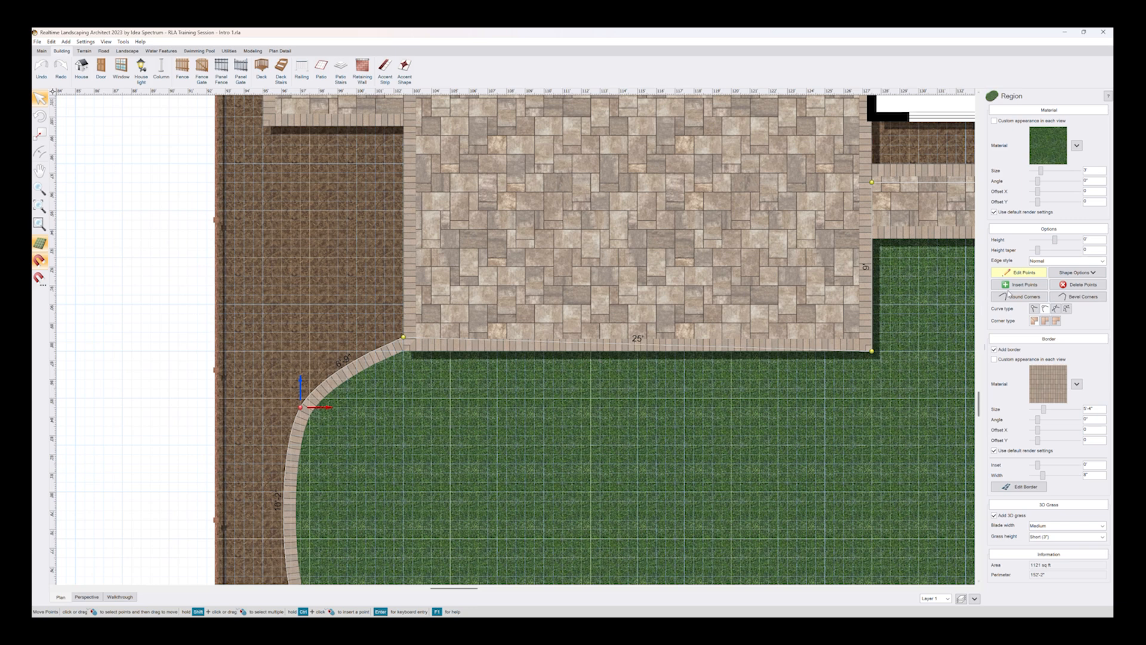
{"action": "left_click", "coordinate": [342, 370]}
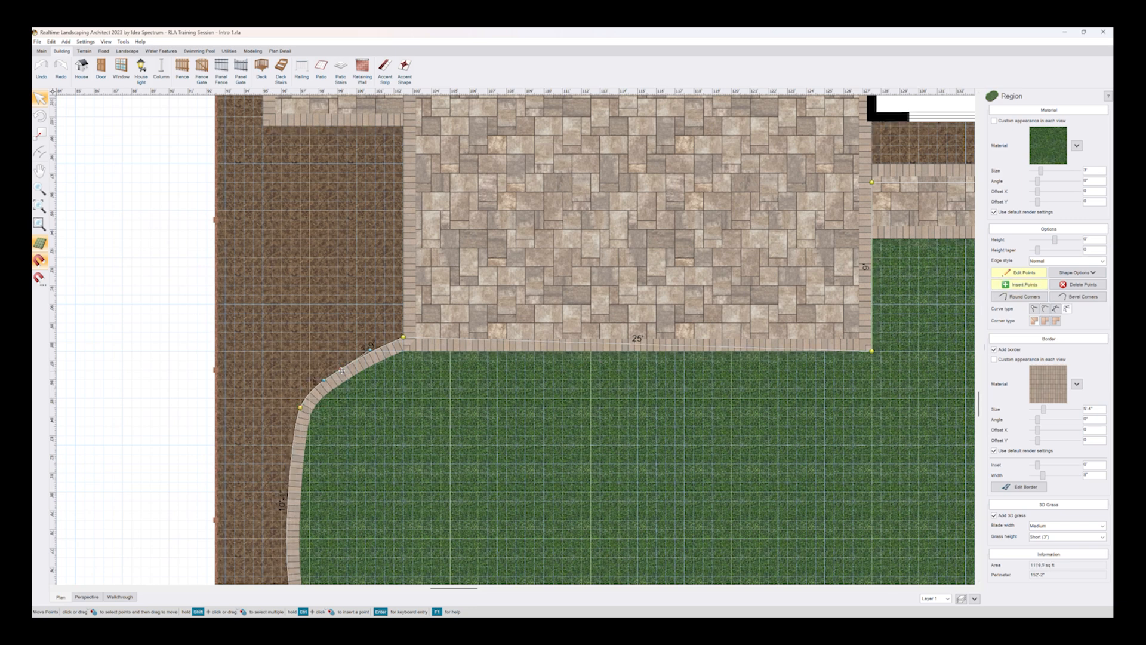
{"action": "left_click", "coordinate": [1045, 309]}
{"action": "left_click_drag", "start_coordinate": [338, 370], "coordinate": [329, 351]}
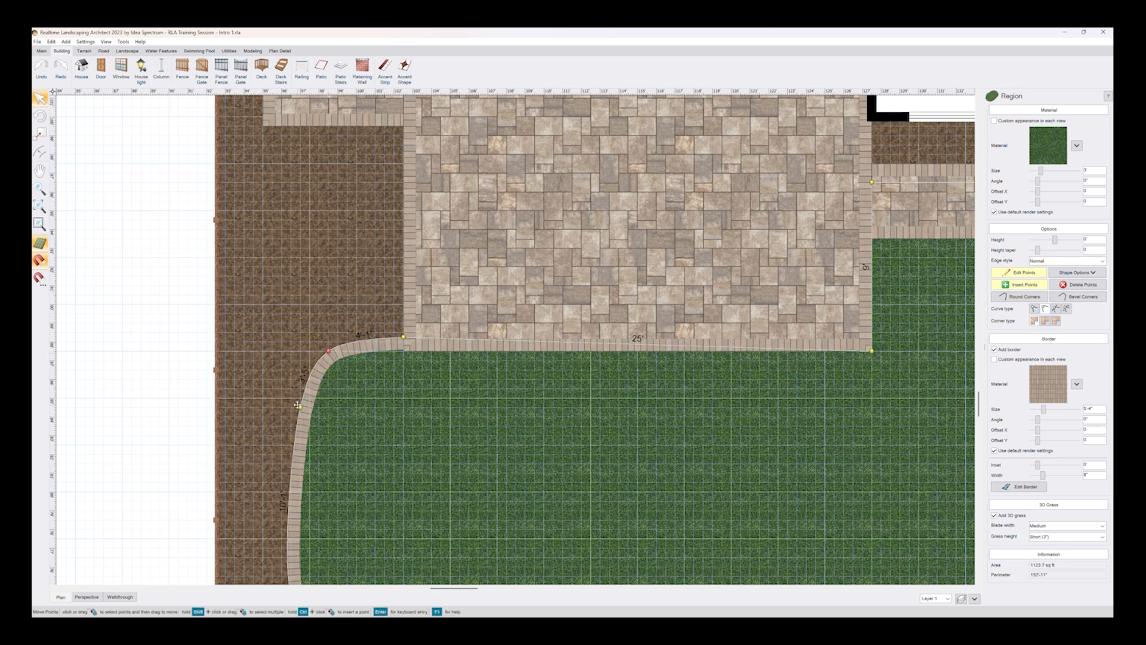
{"action": "left_click_drag", "start_coordinate": [297, 405], "coordinate": [278, 425]}
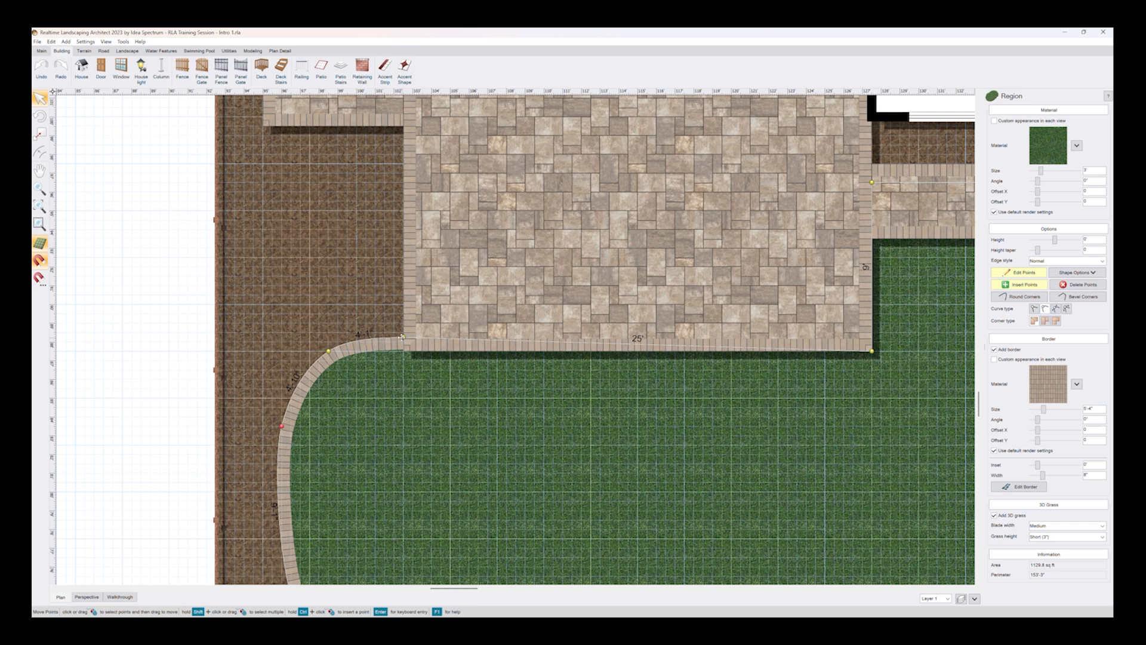
Step: Nudge the patio-corner point down and shift the two adjacent curve points outward to smooth the lawn's bend, then finish point editing
{"action": "left_click", "coordinate": [403, 337]}
{"action": "key", "text": "Down"}
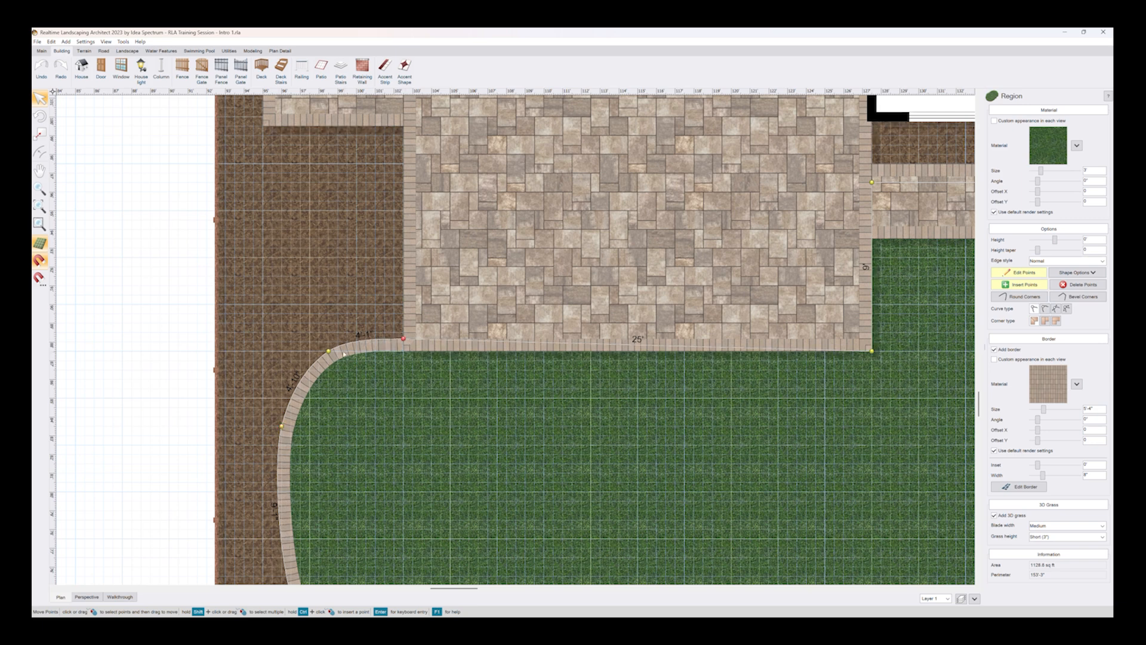
{"action": "left_click_drag", "start_coordinate": [328, 351], "coordinate": [320, 354]}
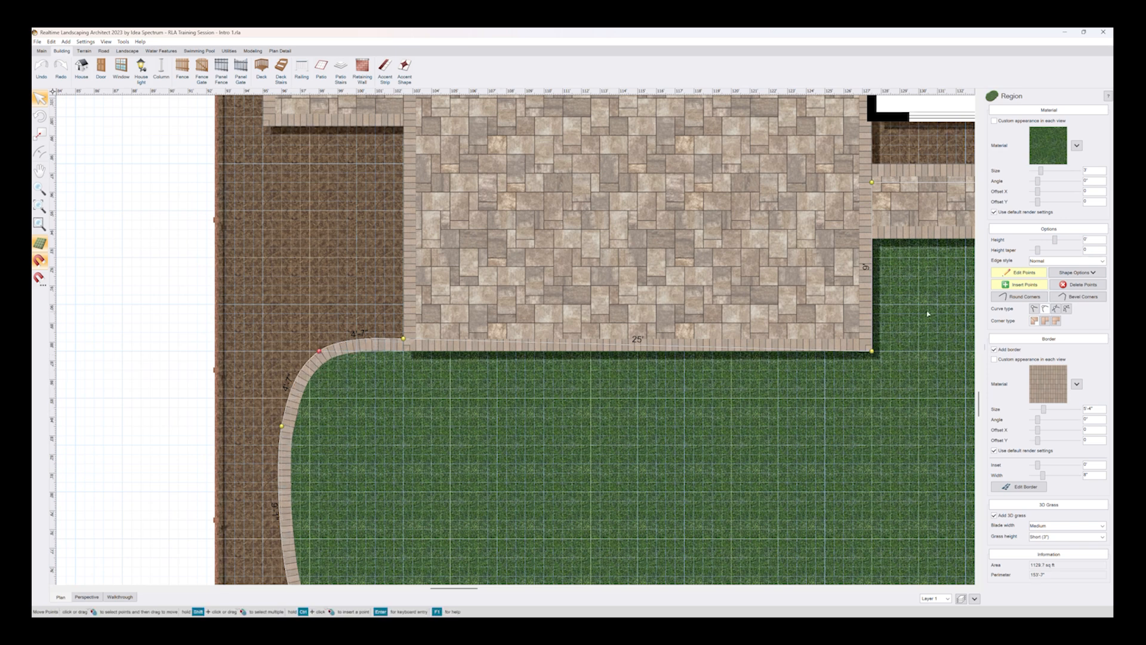
{"action": "mouse_move", "coordinate": [318, 351]}
{"action": "left_mouse_down"}
{"action": "mouse_move", "coordinate": [317, 370]}
{"action": "mouse_move", "coordinate": [312, 361]}
{"action": "left_mouse_up"}
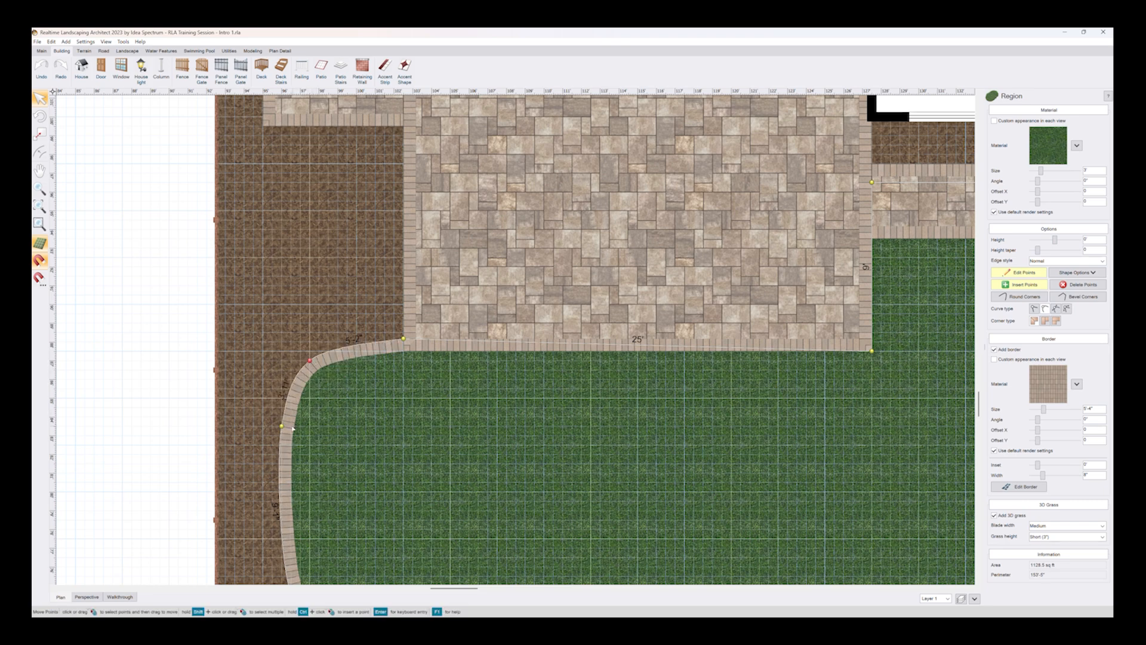
{"action": "left_click_drag", "start_coordinate": [281, 425], "coordinate": [272, 446]}
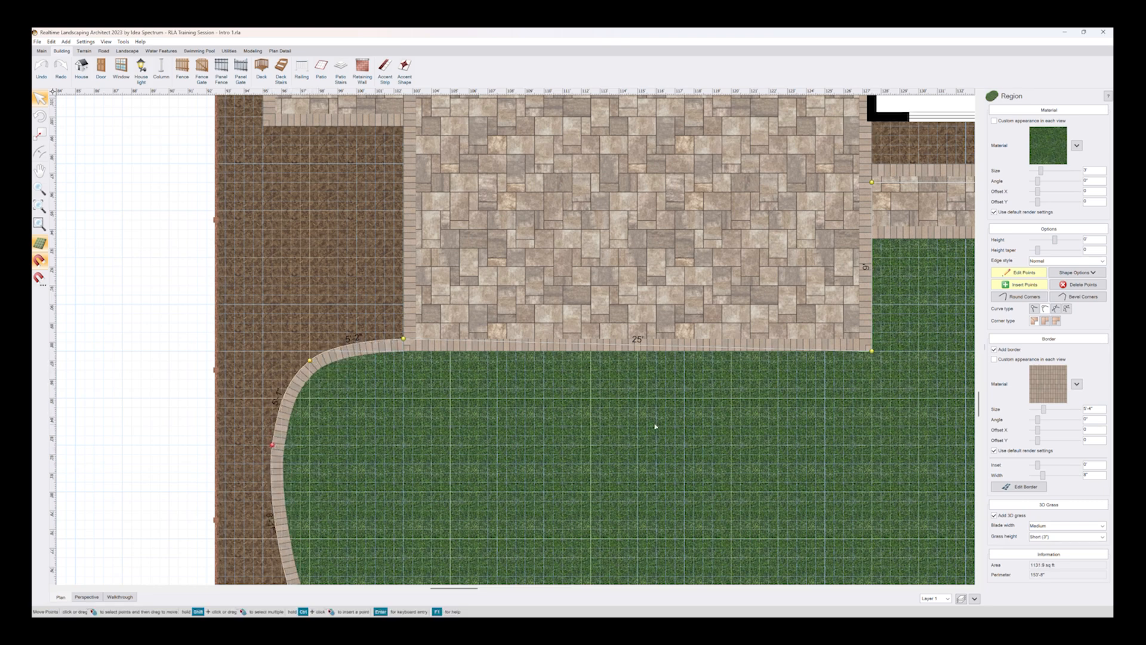
{"action": "scroll", "coordinate": [634, 444], "scroll_direction": "down", "scroll_amount": 3}
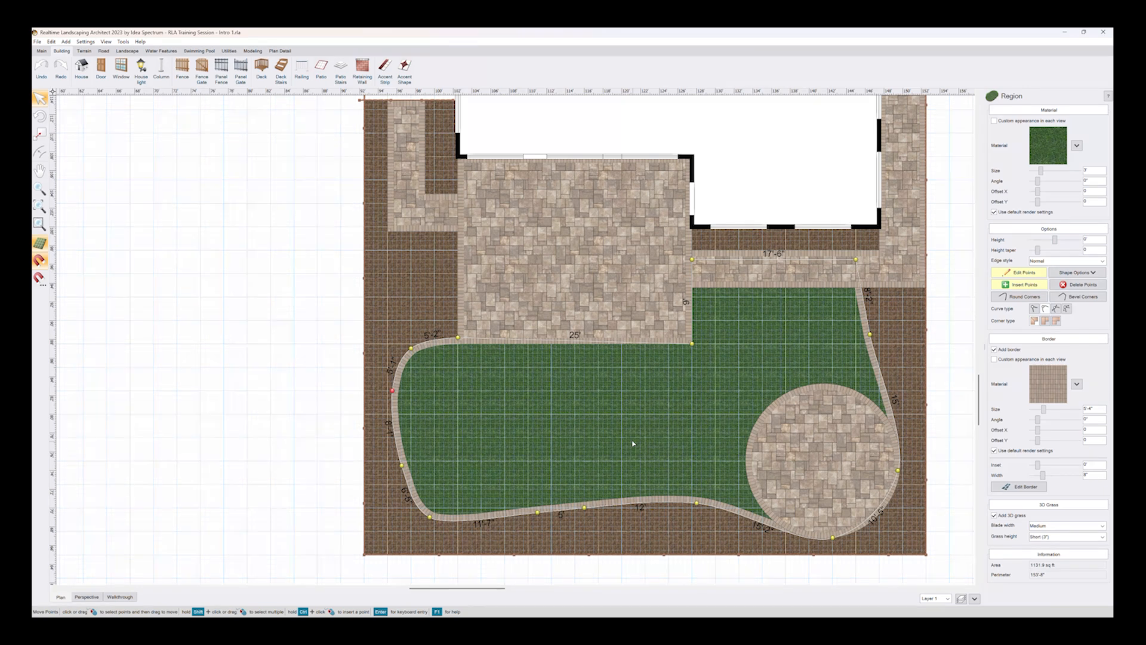
{"action": "left_click", "coordinate": [1032, 275]}
Step: In the perspective view, set the lawn region's height to 2" and try a height taper of 100 before resetting it to 0
{"action": "left_click", "coordinate": [87, 597]}
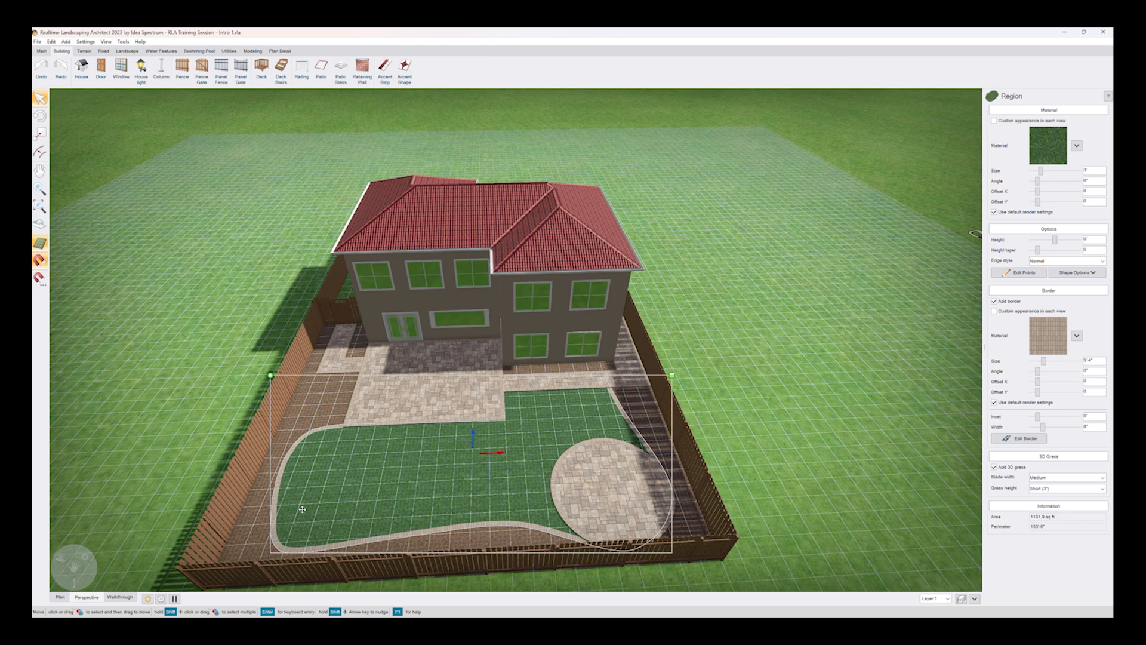
{"action": "mouse_move", "coordinate": [357, 487]}
{"action": "right_mouse_down"}
{"action": "mouse_move", "coordinate": [351, 463]}
{"action": "mouse_move", "coordinate": [351, 476]}
{"action": "right_mouse_up"}
{"action": "scroll", "coordinate": [410, 430], "scroll_direction": "up", "scroll_amount": 4}
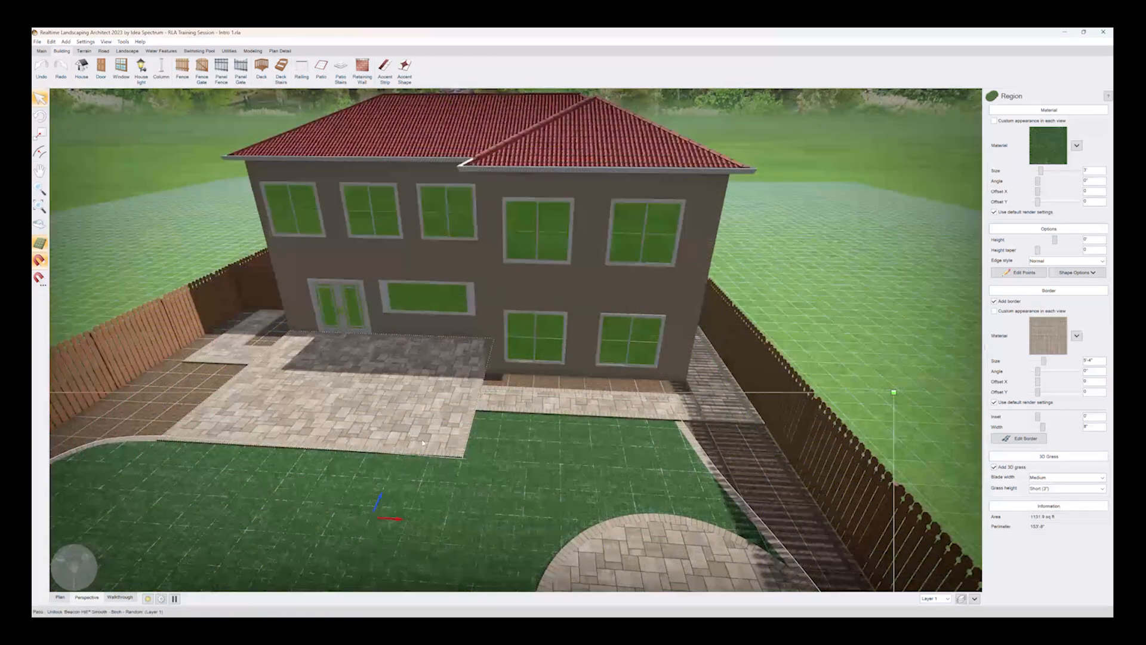
{"action": "right_click_drag", "start_coordinate": [410, 430], "coordinate": [711, 389]}
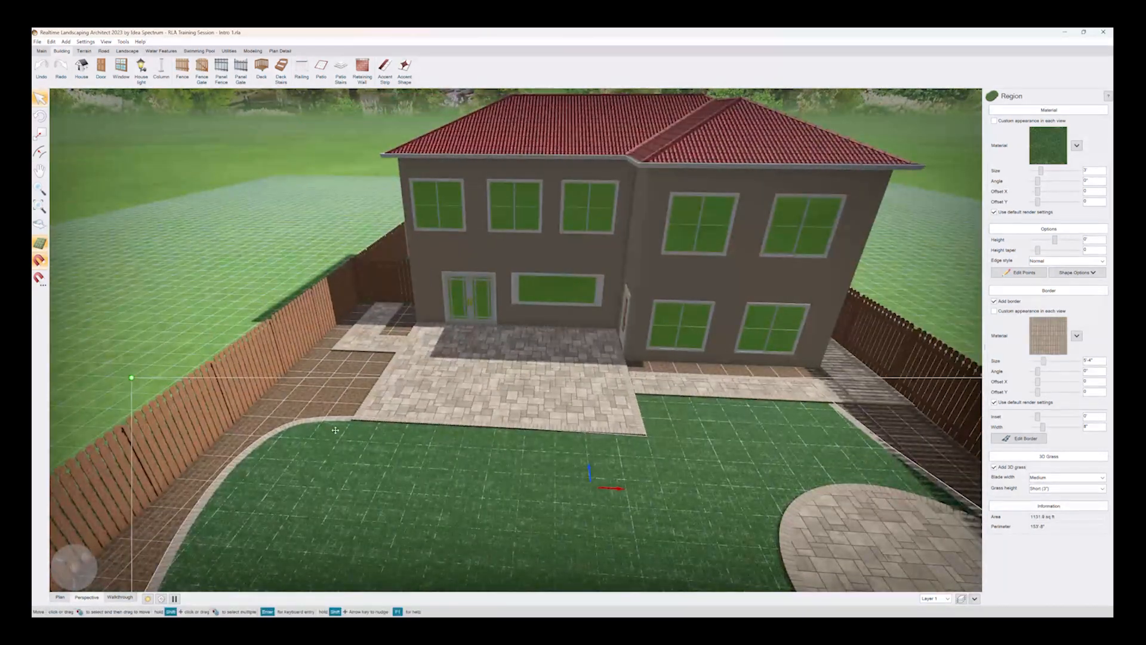
{"action": "scroll", "coordinate": [335, 430], "scroll_direction": "up", "scroll_amount": 5}
{"action": "middle_click_drag", "start_coordinate": [286, 492], "coordinate": [583, 286]}
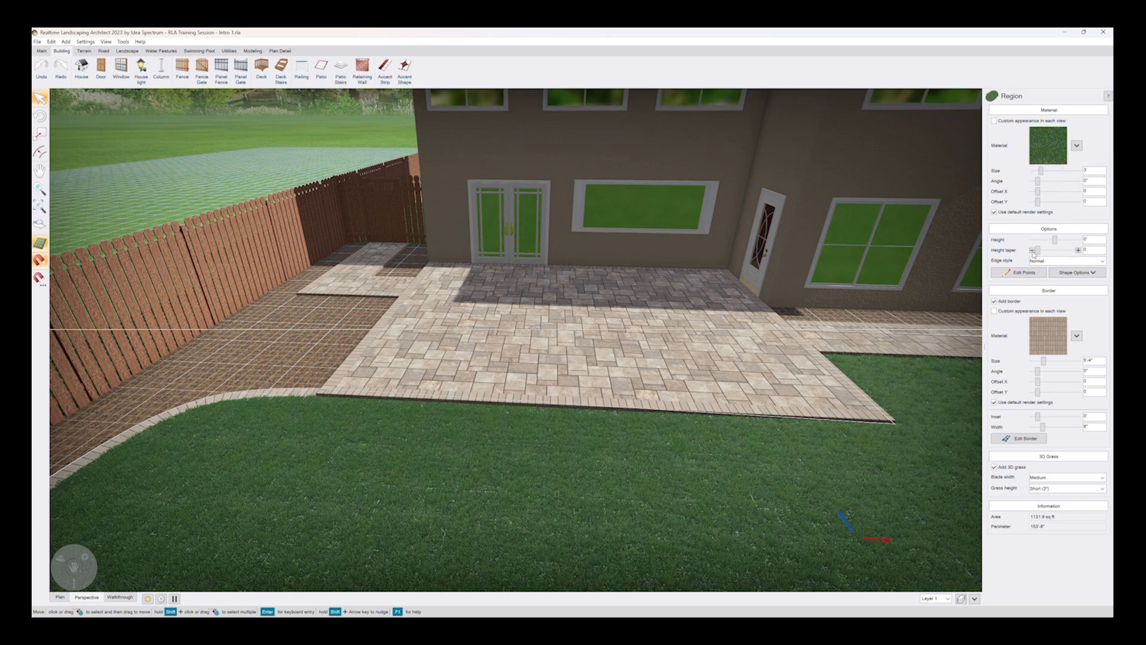
{"action": "left_click", "coordinate": [1090, 250]}
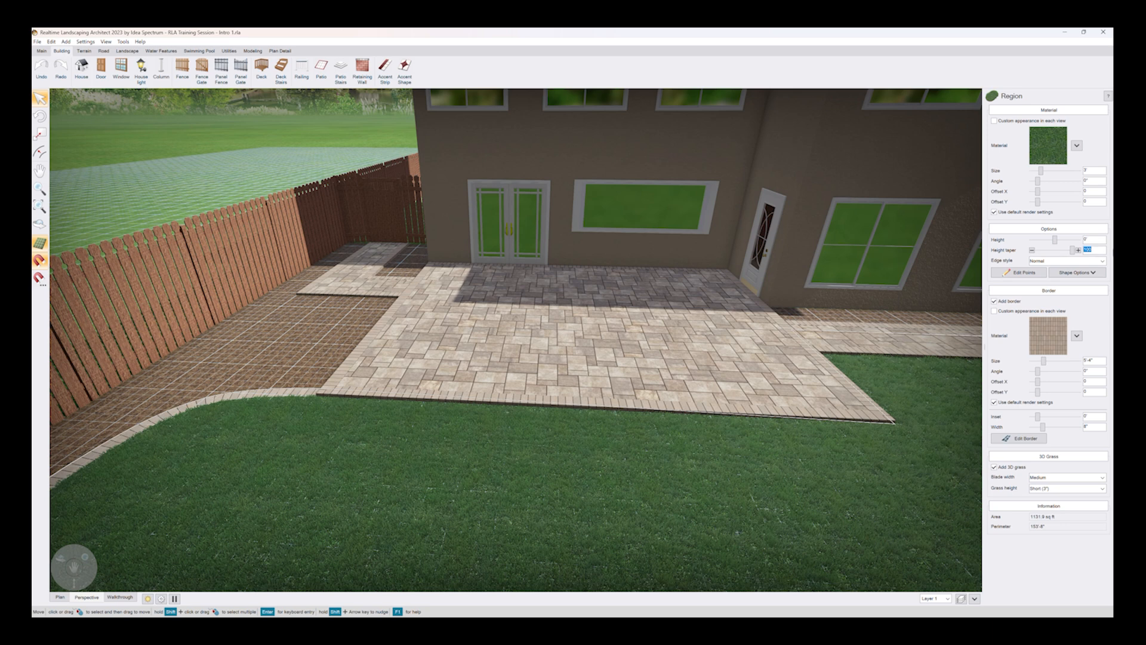
{"action": "left_click", "coordinate": [1078, 240]}
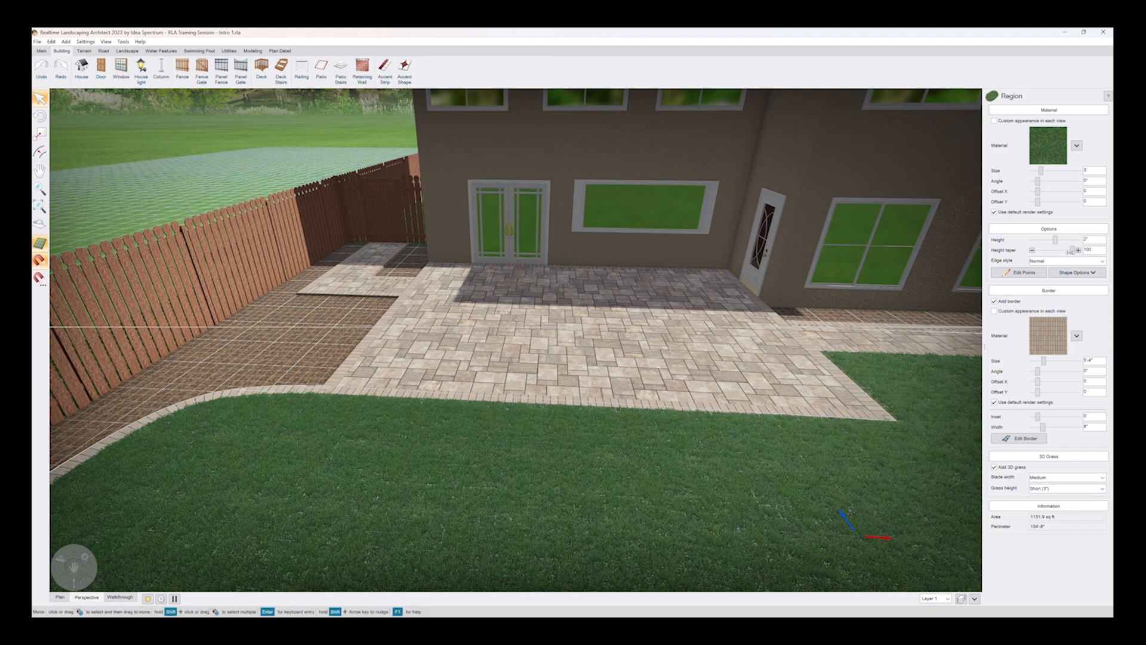
{"action": "left_click_drag", "start_coordinate": [1071, 251], "coordinate": [992, 254]}
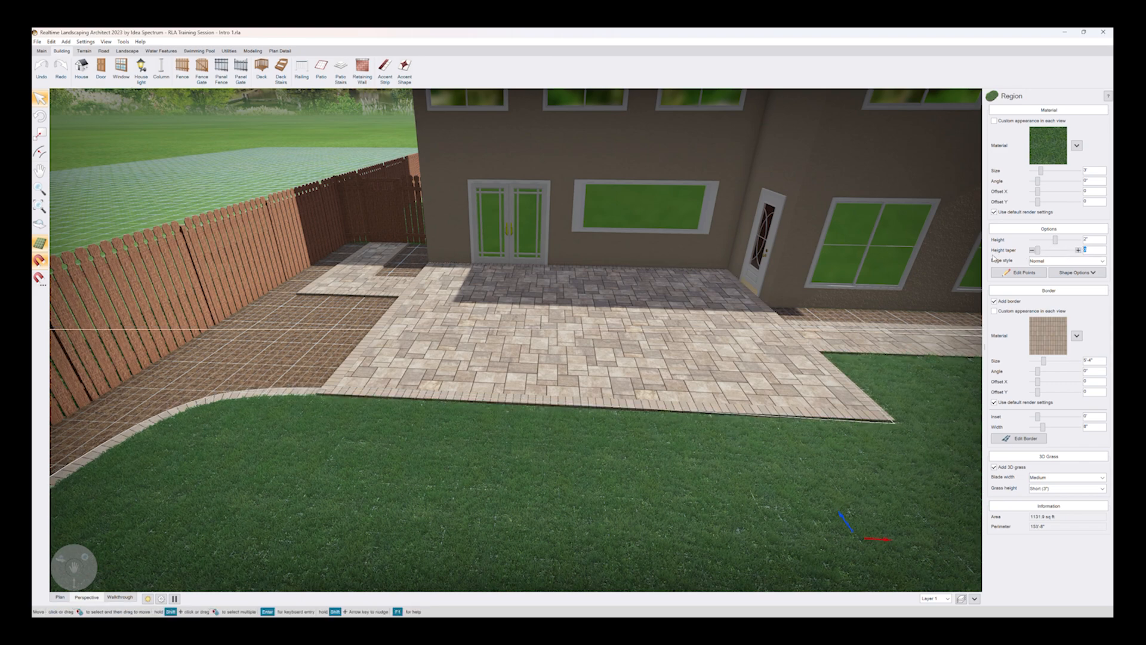
Step: Set the lawn region's height taper to 100
{"action": "middle_click_drag", "start_coordinate": [523, 436], "coordinate": [535, 266]}
{"action": "scroll", "coordinate": [686, 386], "scroll_direction": "down", "scroll_amount": 5}
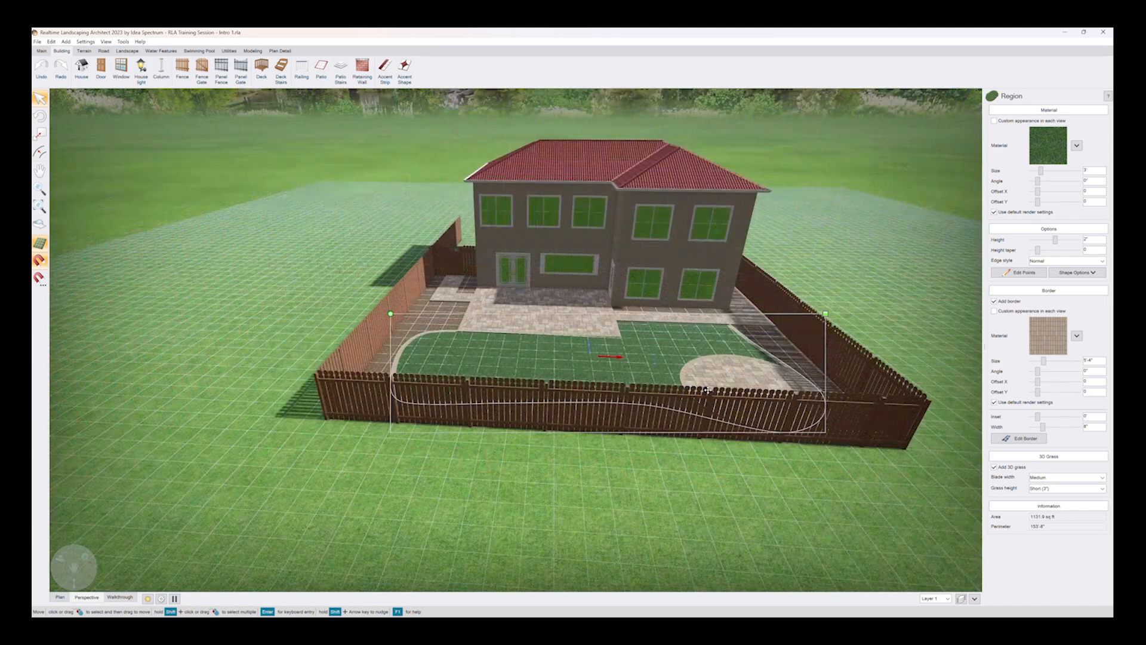
{"action": "scroll", "coordinate": [640, 383], "scroll_direction": "up", "scroll_amount": 3}
{"action": "scroll", "coordinate": [629, 379], "scroll_direction": "up", "scroll_amount": 3}
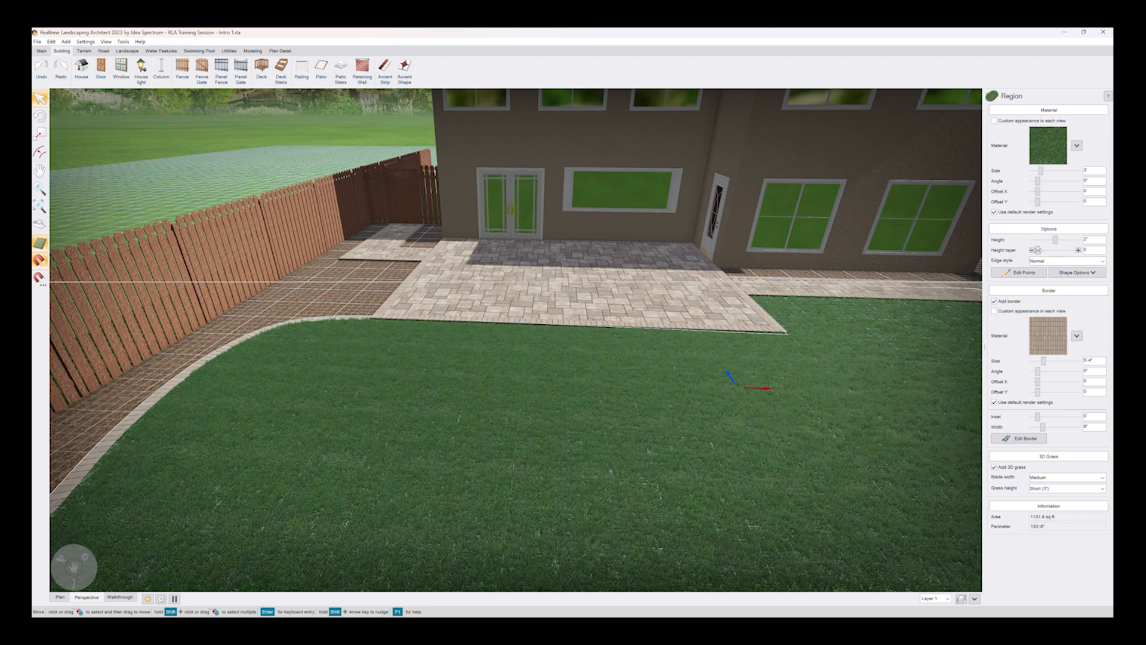
{"action": "left_click_drag", "start_coordinate": [1037, 250], "coordinate": [1072, 250]}
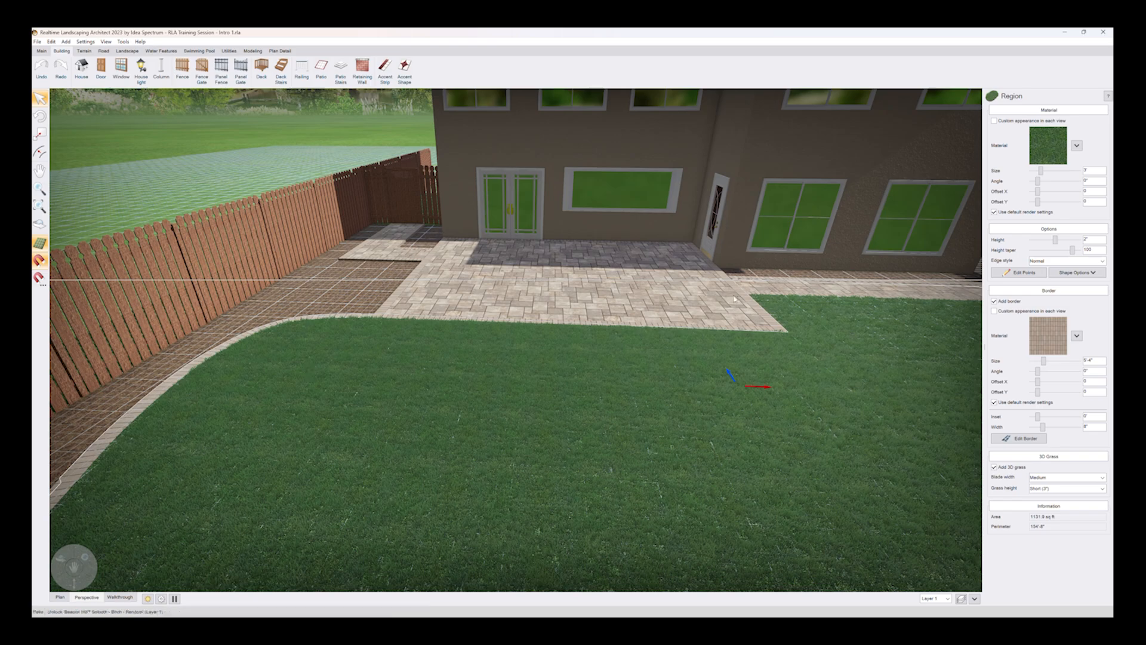
Step: Inspect the lawn's overlap with the large patio, walkway and circular patio, switching the 3D grass off and back on
{"action": "right_click_drag", "start_coordinate": [494, 375], "coordinate": [519, 358]}
{"action": "middle_click_drag", "start_coordinate": [518, 352], "coordinate": [589, 463]}
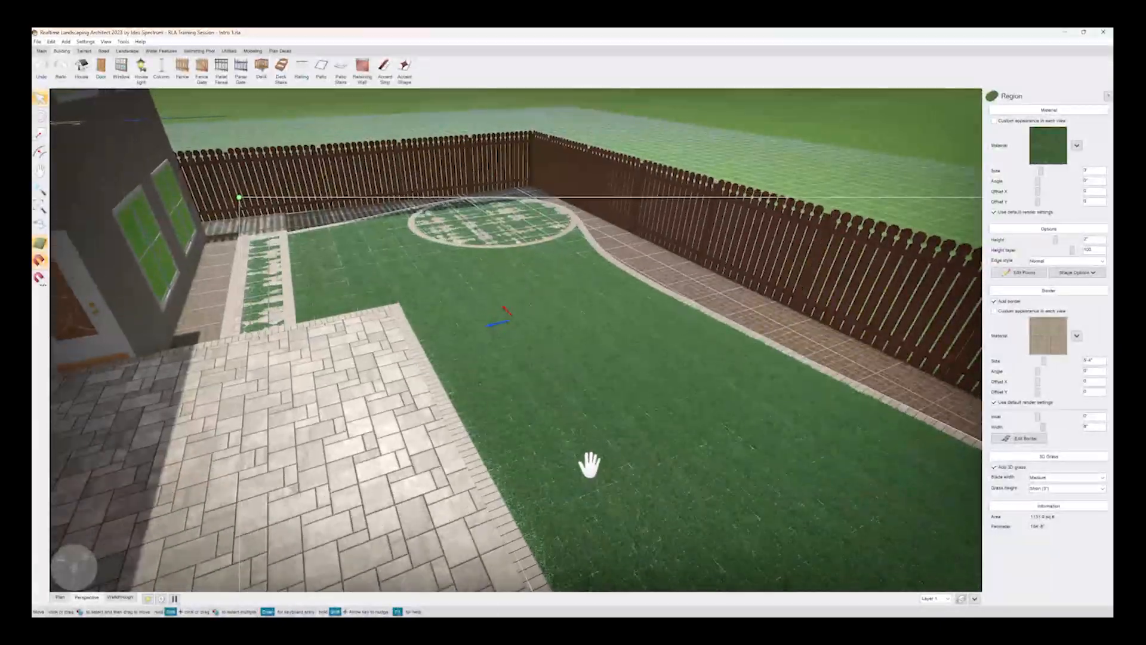
{"action": "right_click_drag", "start_coordinate": [524, 282], "coordinate": [450, 310]}
{"action": "middle_click_drag", "start_coordinate": [637, 322], "coordinate": [324, 249]}
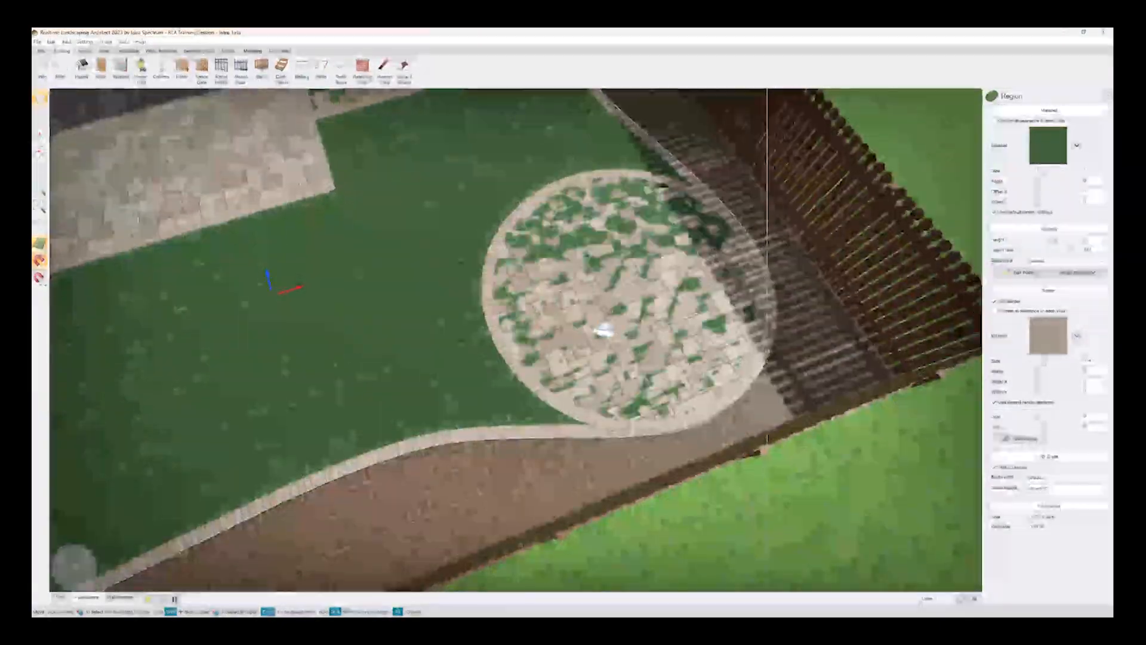
{"action": "mouse_move", "coordinate": [593, 327]}
{"action": "right_mouse_down"}
{"action": "mouse_move", "coordinate": [563, 324]}
{"action": "mouse_move", "coordinate": [572, 322]}
{"action": "right_mouse_up"}
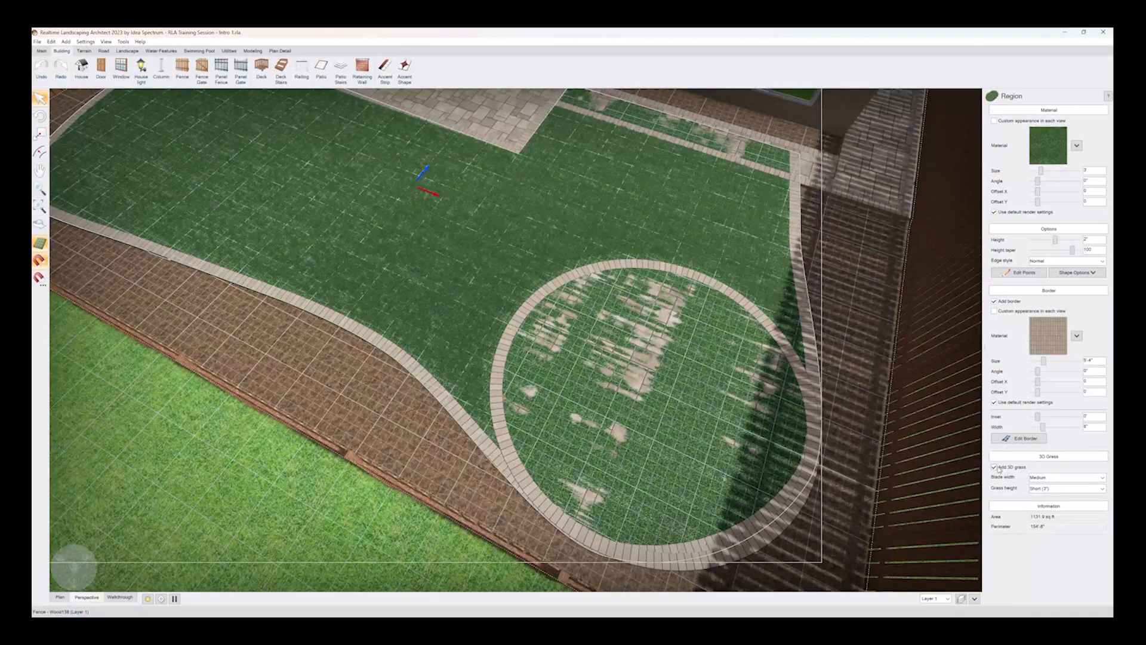
{"action": "left_click", "coordinate": [994, 468]}
{"action": "left_click", "coordinate": [995, 468]}
{"action": "middle_click_drag", "start_coordinate": [545, 328], "coordinate": [509, 402]}
{"action": "right_click_drag", "start_coordinate": [509, 401], "coordinate": [597, 403]}
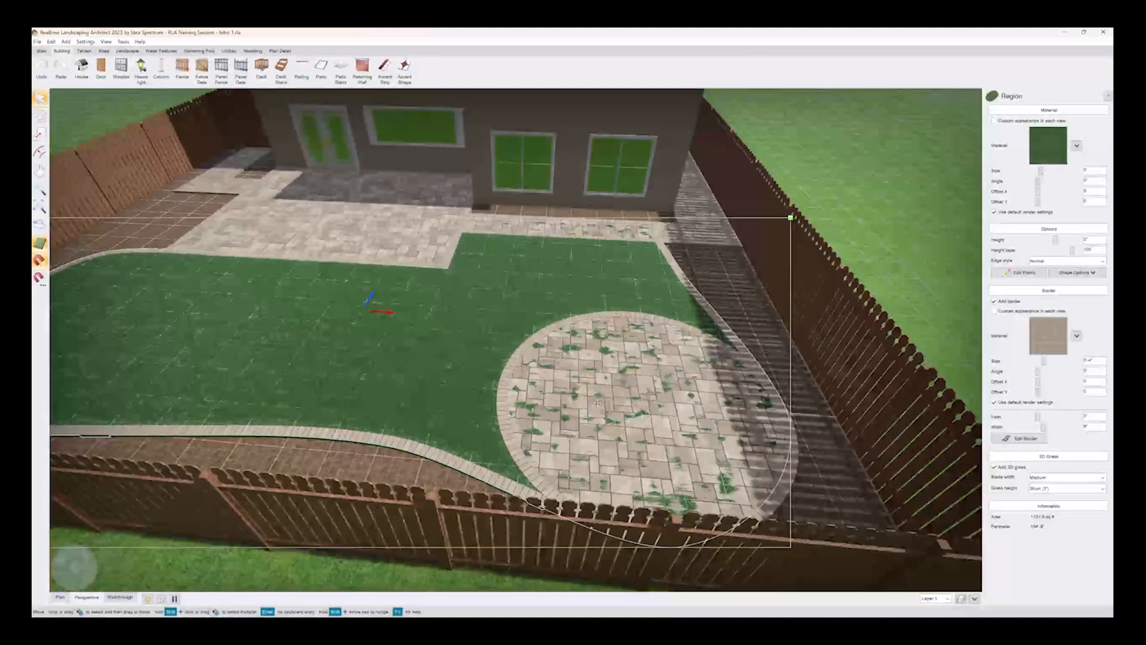
Step: In the plan view, move the lawn's two outline points beneath the walkway down to the walkway's lower edge, then finish point editing
{"action": "left_click", "coordinate": [60, 597]}
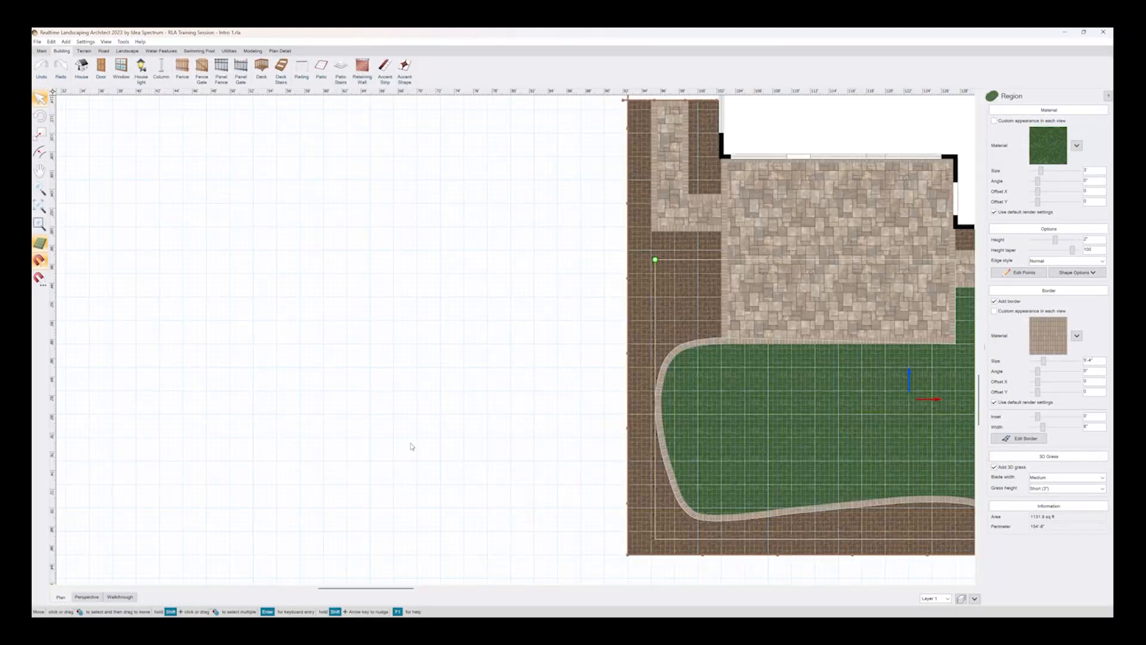
{"action": "middle_click_drag", "start_coordinate": [688, 349], "coordinate": [266, 366]}
{"action": "scroll", "coordinate": [559, 430], "scroll_direction": "down", "scroll_amount": 1}
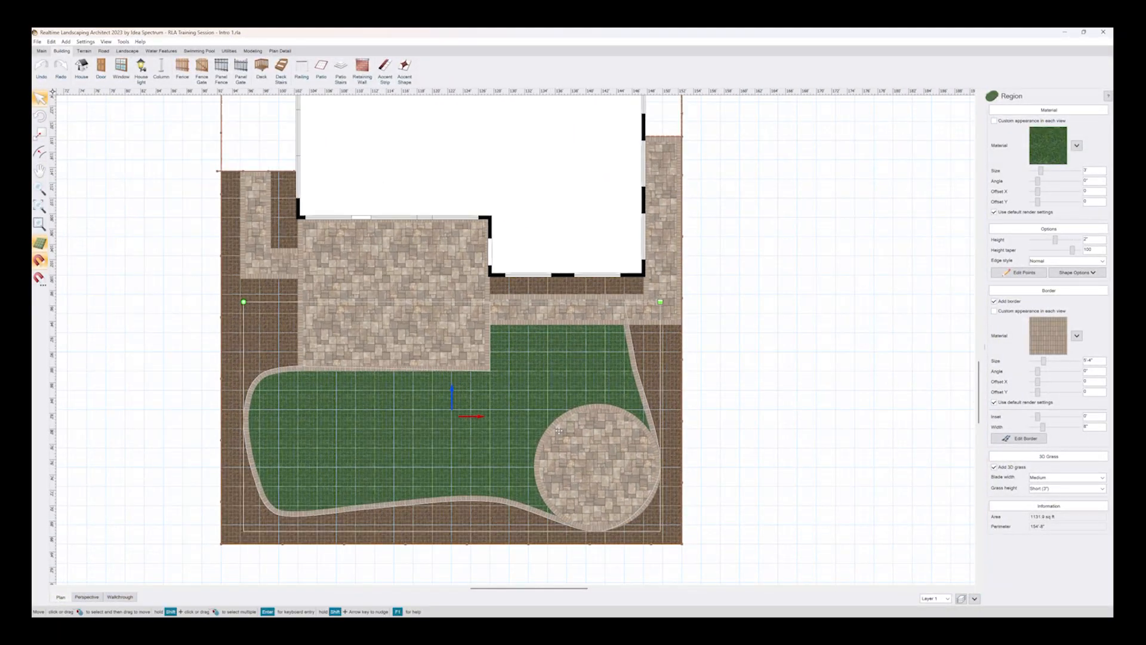
{"action": "scroll", "coordinate": [559, 430], "scroll_direction": "up", "scroll_amount": 2}
{"action": "scroll", "coordinate": [560, 430], "scroll_direction": "up", "scroll_amount": 3}
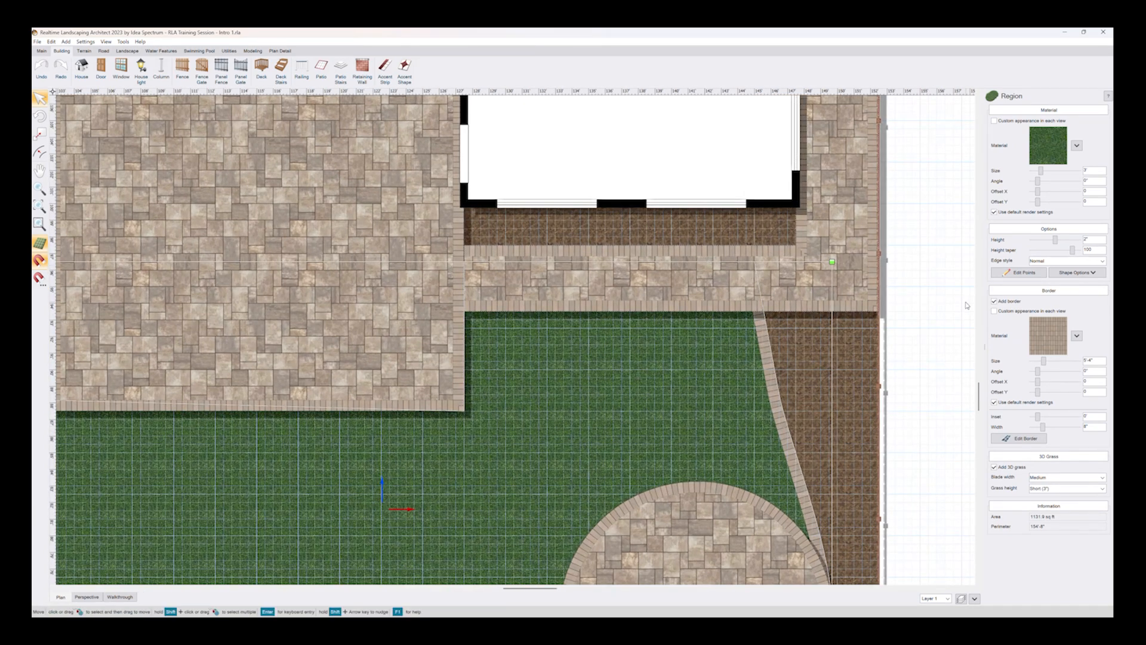
{"action": "left_click", "coordinate": [1021, 272]}
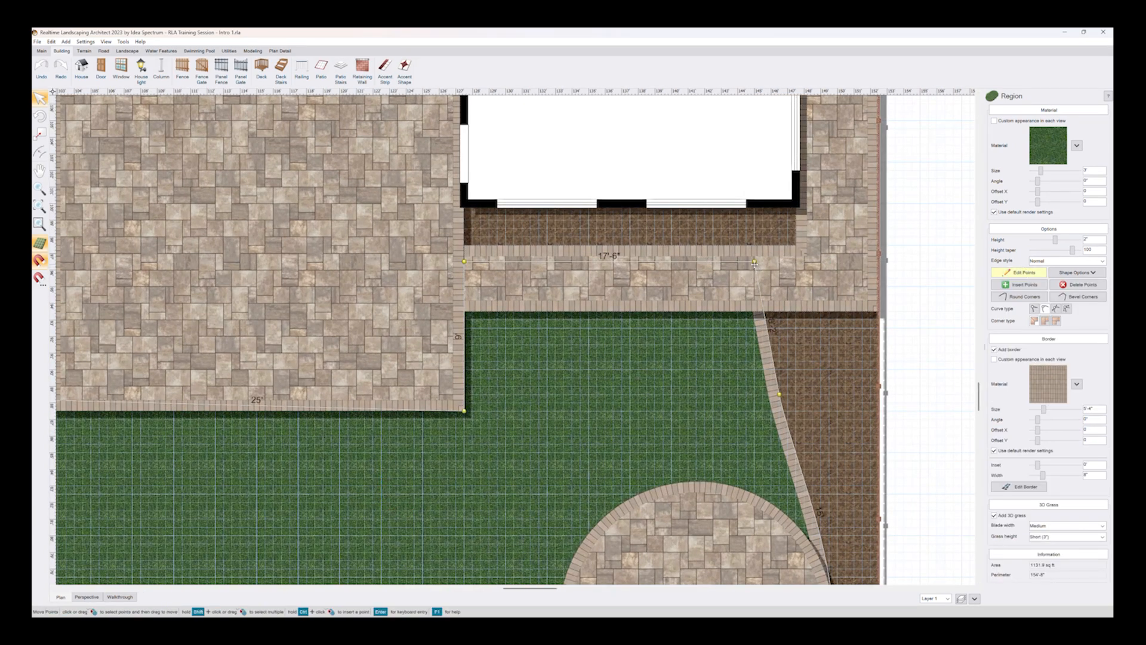
{"action": "left_click_drag", "start_coordinate": [755, 262], "coordinate": [762, 311]}
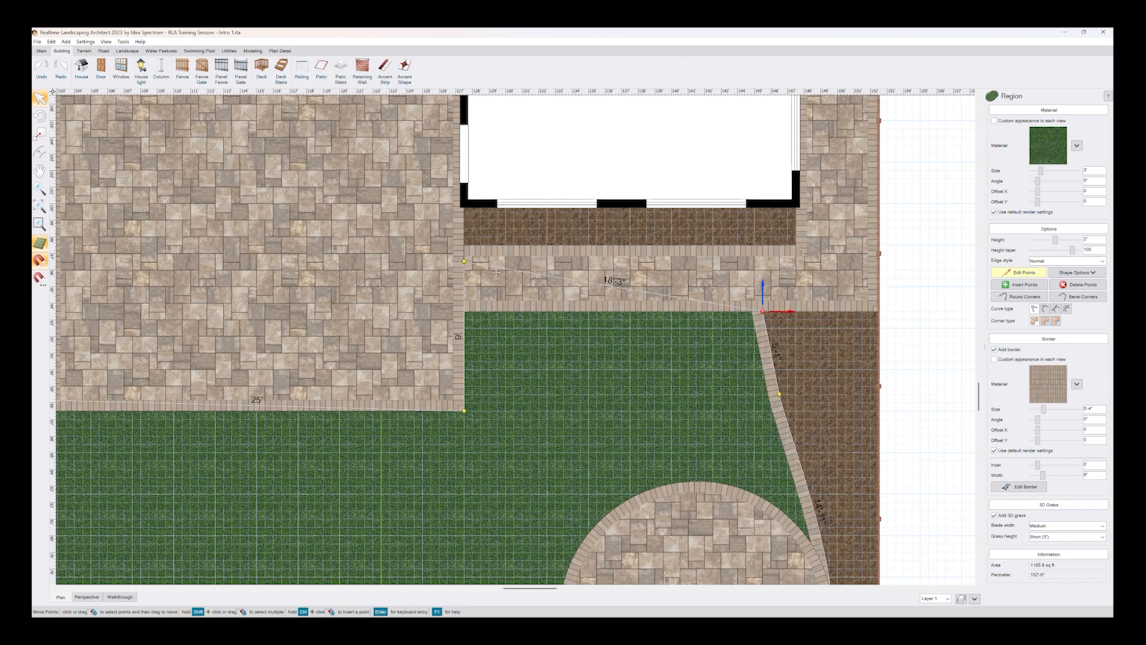
{"action": "left_click_drag", "start_coordinate": [464, 263], "coordinate": [467, 301]}
{"action": "left_click_drag", "start_coordinate": [467, 308], "coordinate": [466, 308]}
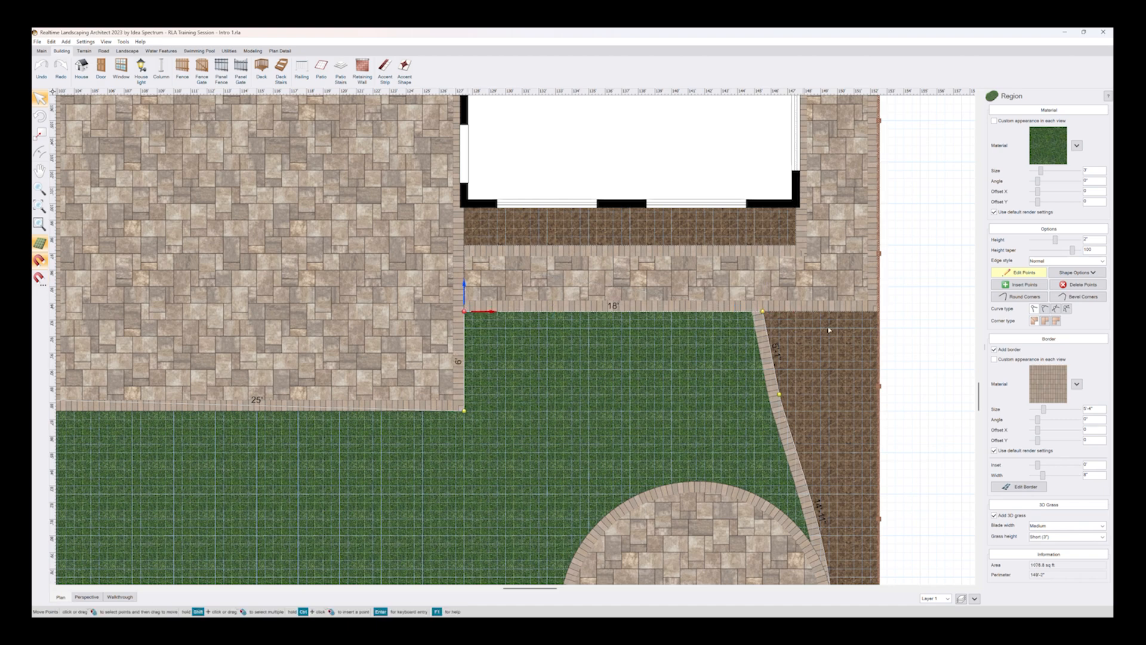
{"action": "left_click", "coordinate": [1023, 273]}
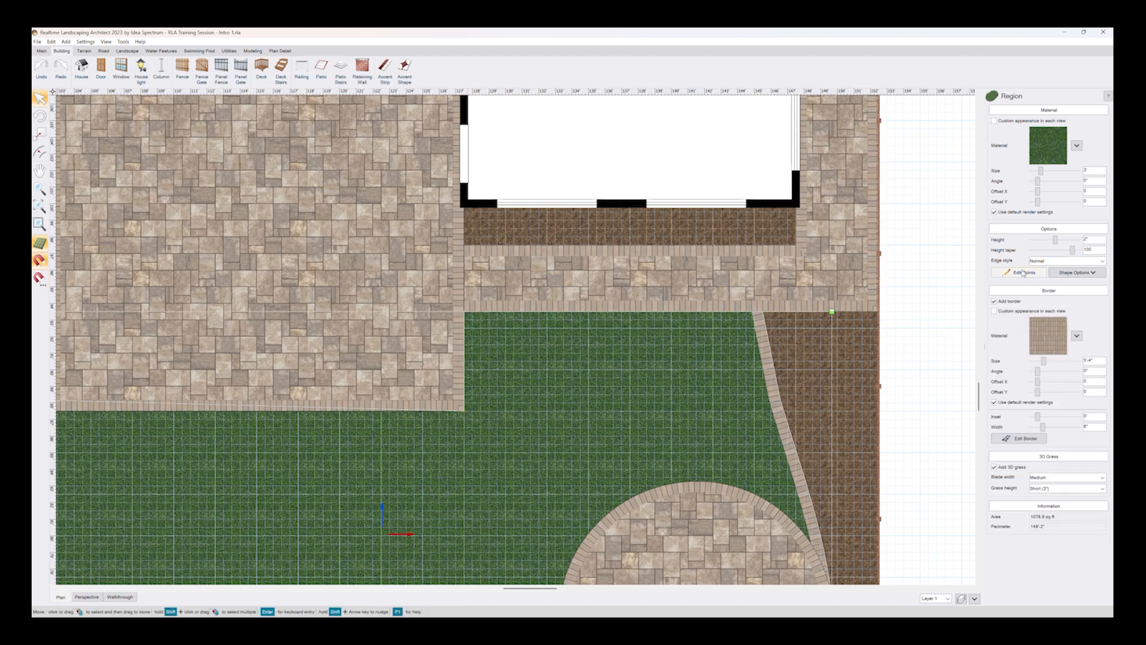
Step: In the perspective view, select the circular corner patio and raise its height by one increment above the lawn
{"action": "left_click", "coordinate": [87, 596]}
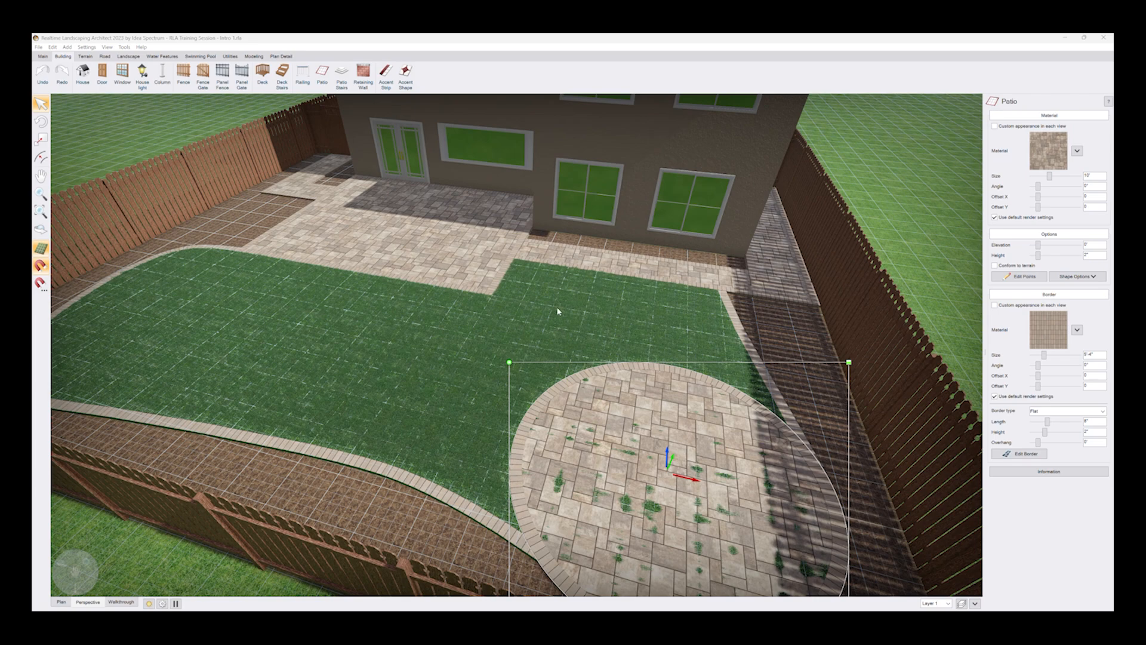
{"action": "middle_click_drag", "start_coordinate": [658, 482], "coordinate": [575, 286]}
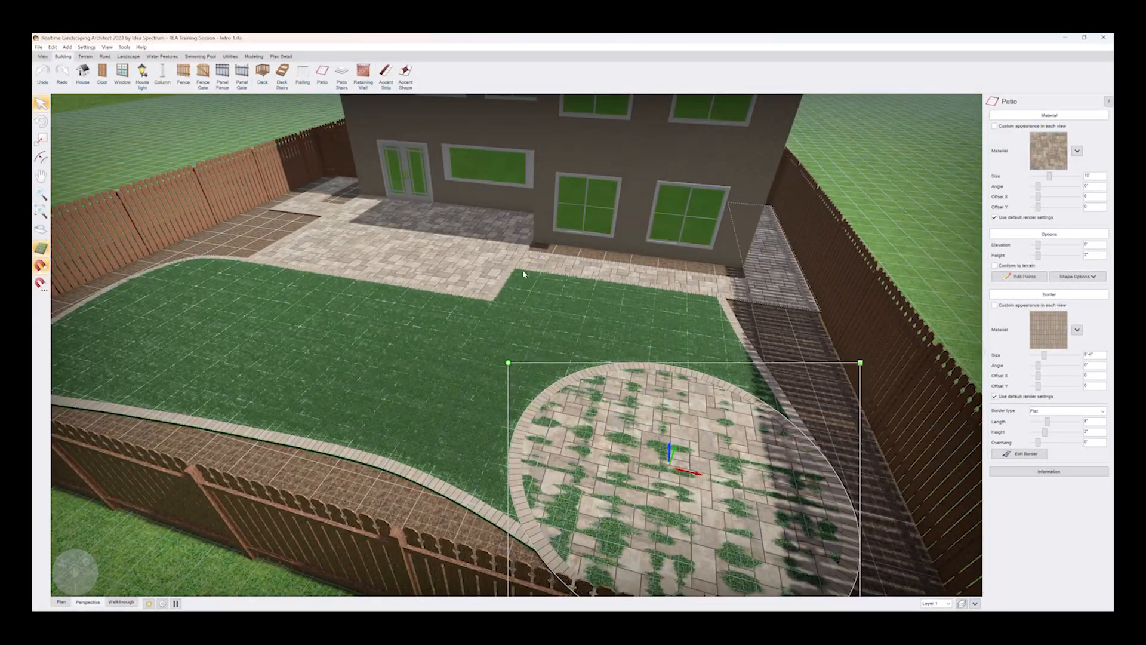
{"action": "middle_click_drag", "start_coordinate": [709, 300], "coordinate": [697, 283]}
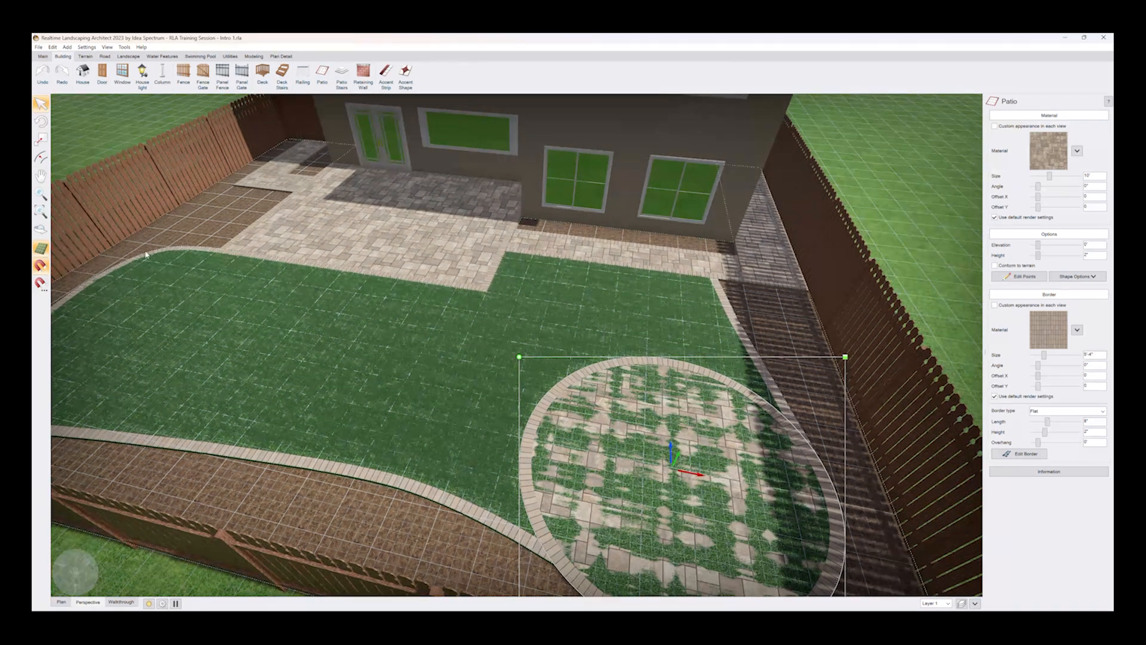
{"action": "middle_click_drag", "start_coordinate": [588, 457], "coordinate": [690, 473]}
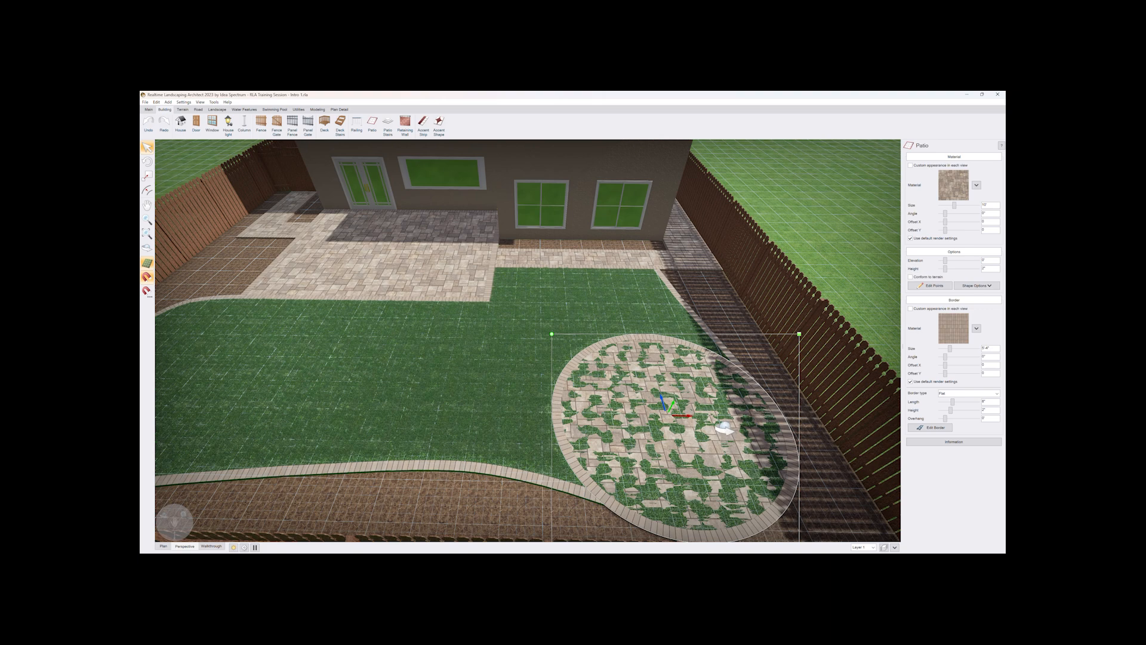
{"action": "middle_click_drag", "start_coordinate": [725, 428], "coordinate": [731, 440]}
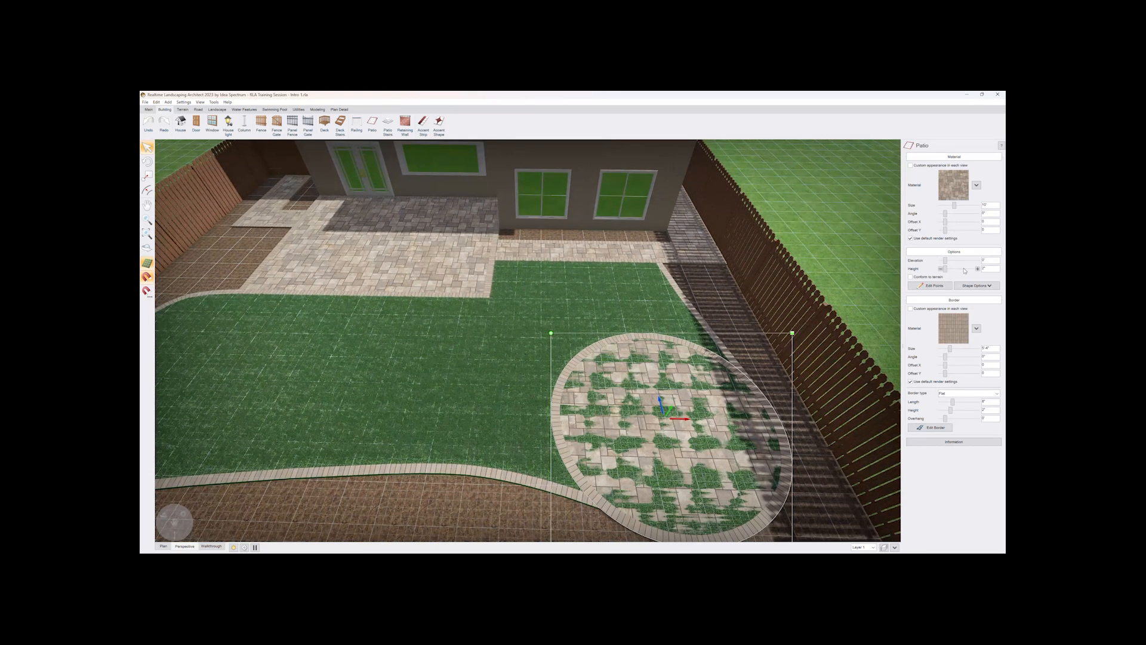
{"action": "left_click", "coordinate": [978, 270]}
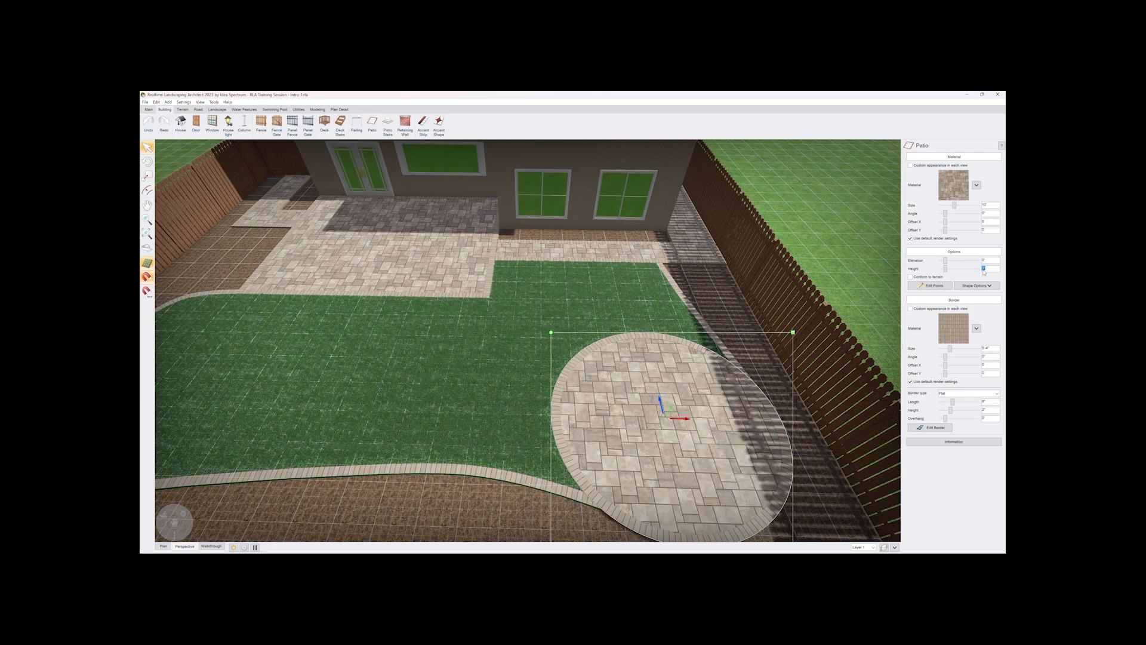
Step: Examine the lawn, its paver border, both patios and the mulch beds from several angles around the backyard
{"action": "middle_click_drag", "start_coordinate": [663, 436], "coordinate": [678, 337]}
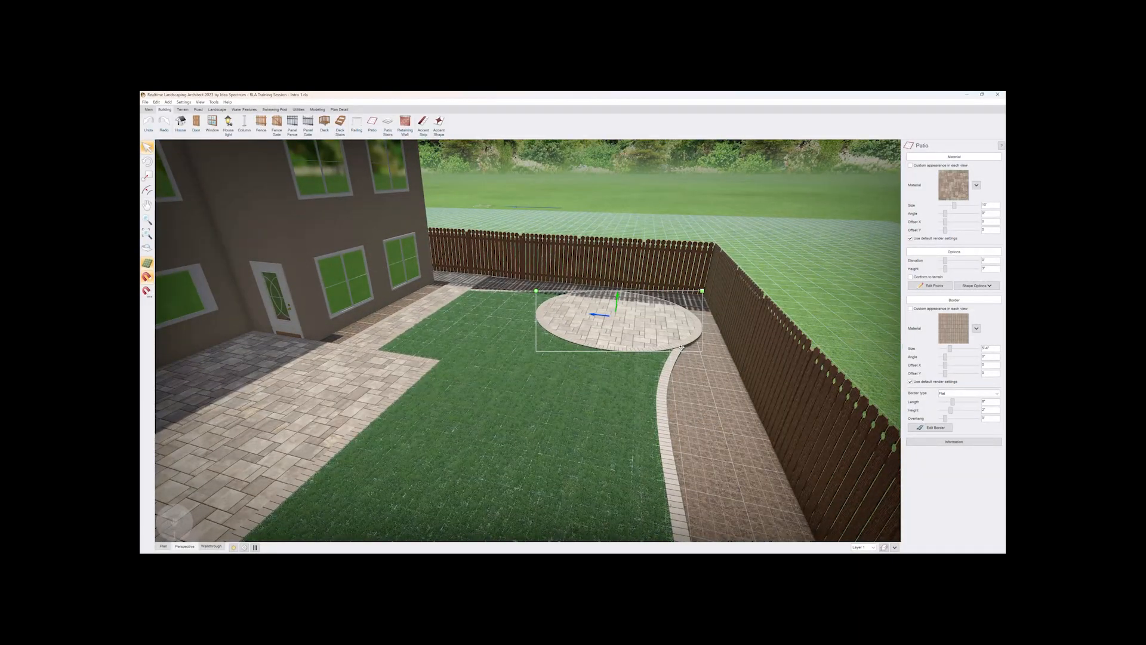
{"action": "middle_click_drag", "start_coordinate": [684, 376], "coordinate": [635, 379]}
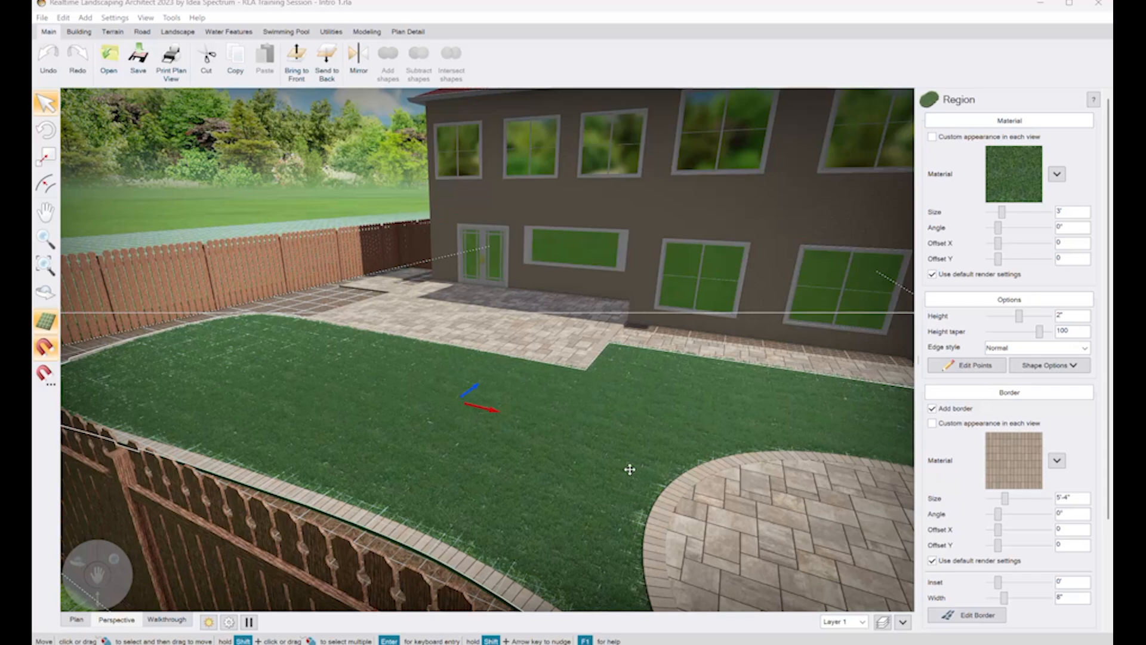
{"action": "middle_click_drag", "start_coordinate": [643, 389], "coordinate": [371, 278]}
{"action": "right_click_drag", "start_coordinate": [740, 424], "coordinate": [740, 520]}
{"action": "scroll", "coordinate": [575, 452], "scroll_direction": "down", "scroll_amount": 2}
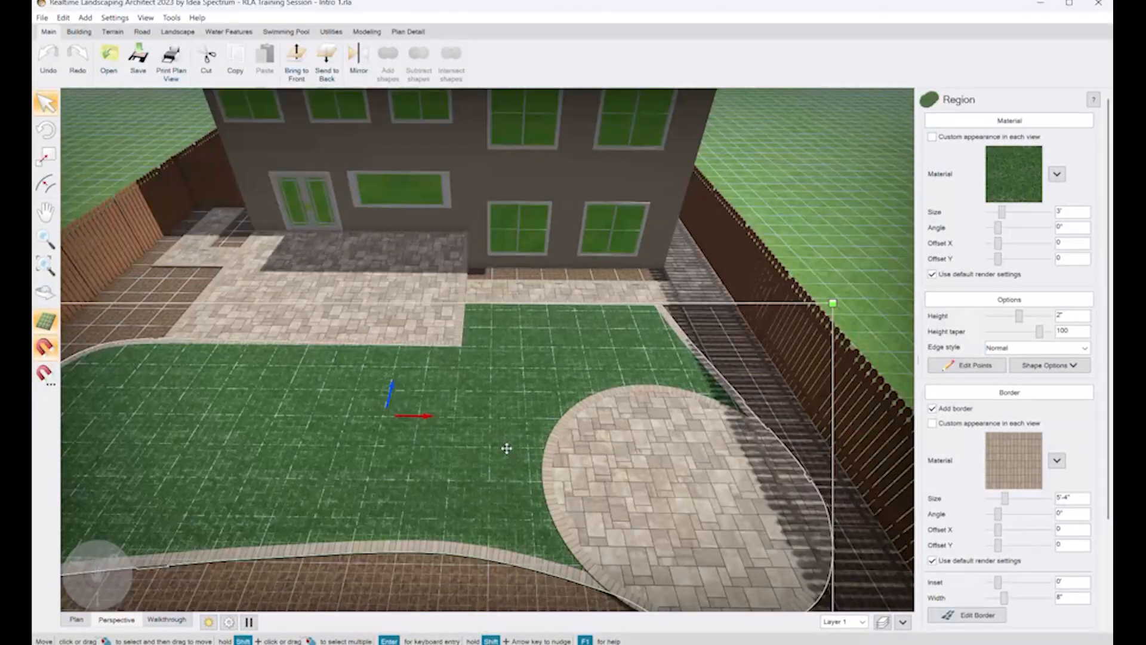
{"action": "right_click_drag", "start_coordinate": [507, 449], "coordinate": [551, 434]}
{"action": "middle_click_drag", "start_coordinate": [550, 435], "coordinate": [545, 471]}
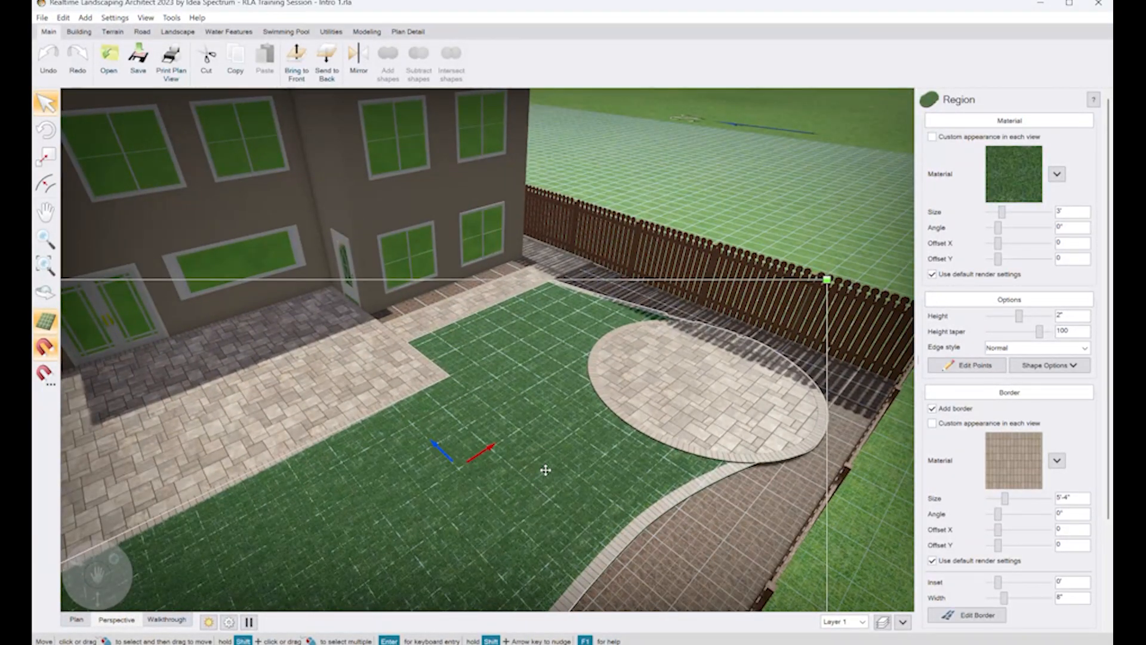
{"action": "right_click_drag", "start_coordinate": [563, 466], "coordinate": [512, 460]}
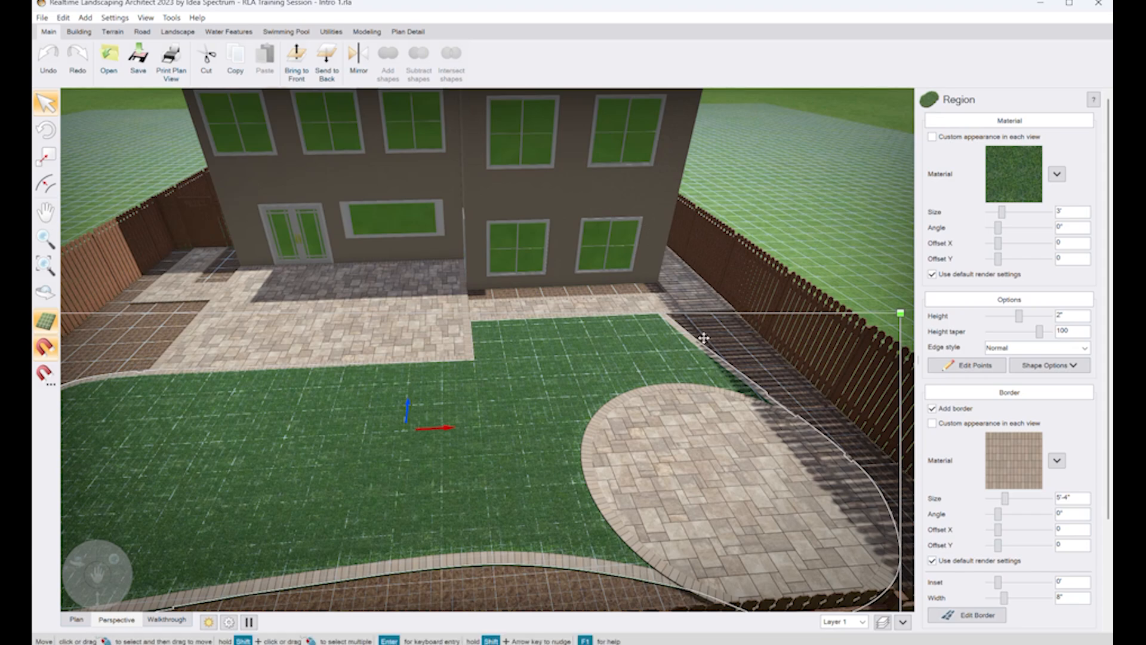
{"action": "right_click_drag", "start_coordinate": [468, 368], "coordinate": [411, 322]}
{"action": "middle_click_drag", "start_coordinate": [413, 321], "coordinate": [504, 485]}
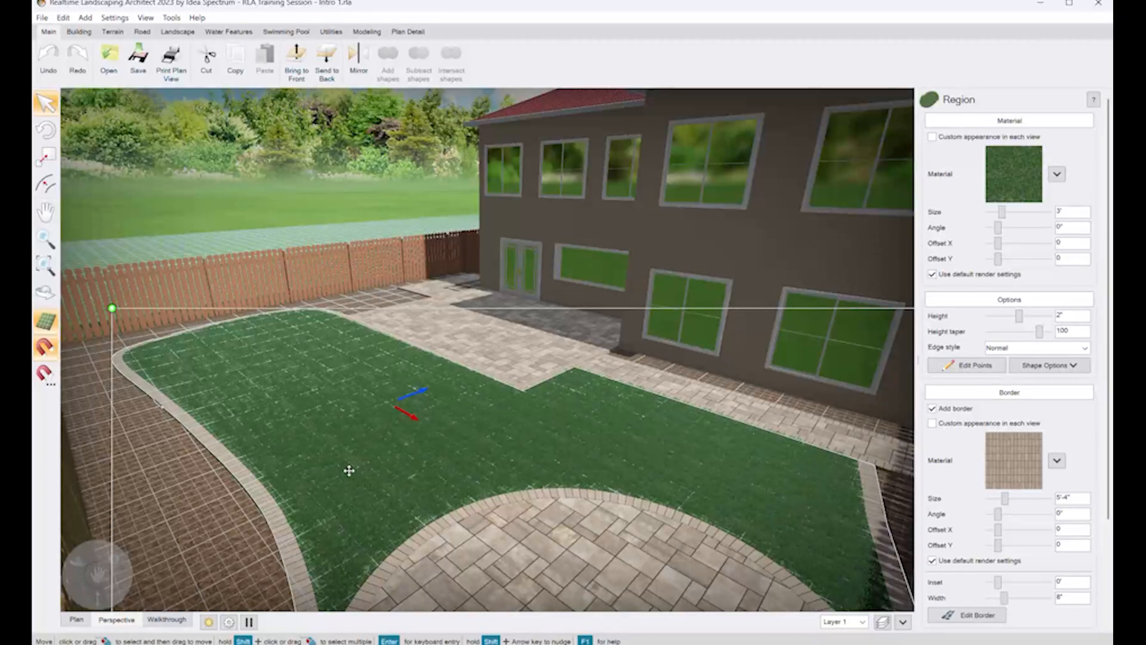
{"action": "right_click_drag", "start_coordinate": [370, 335], "coordinate": [395, 372]}
{"action": "middle_click_drag", "start_coordinate": [395, 382], "coordinate": [494, 494]}
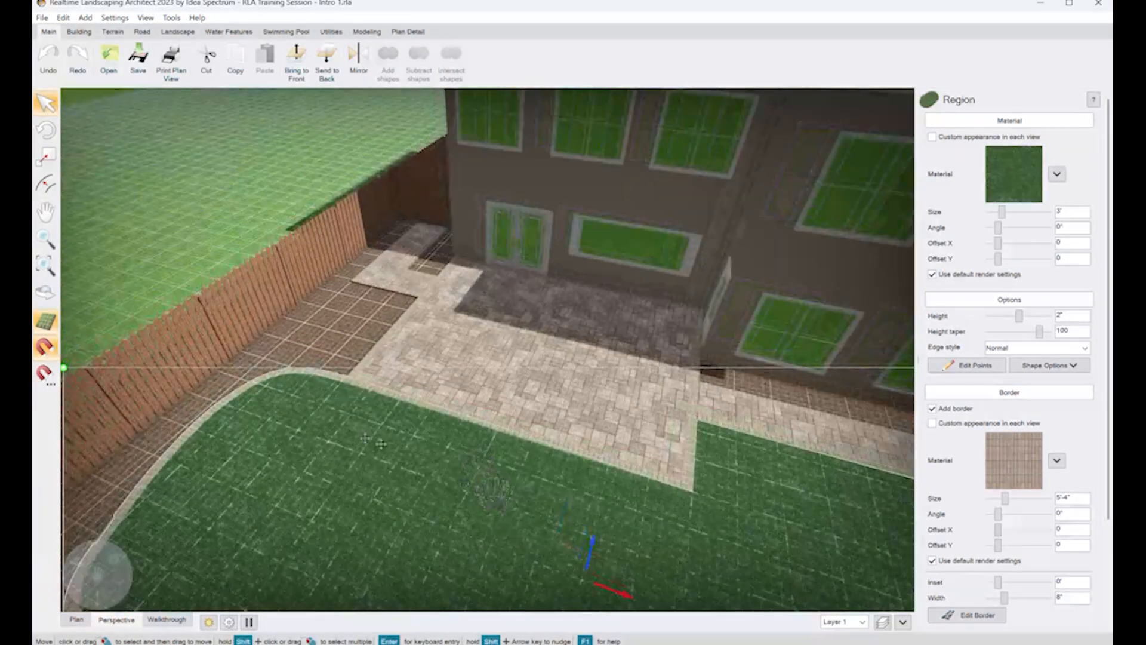
{"action": "mouse_move", "coordinate": [381, 443]}
{"action": "right_mouse_down"}
{"action": "mouse_move", "coordinate": [359, 440]}
{"action": "mouse_move", "coordinate": [384, 430]}
{"action": "right_mouse_up"}
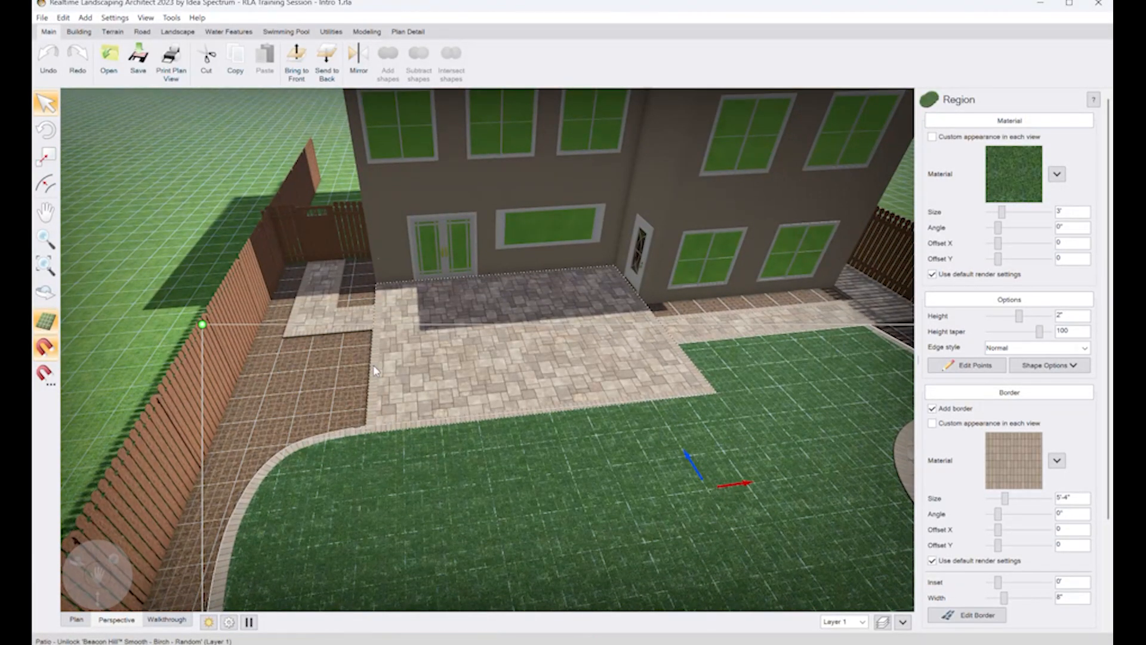
Step: Place an Arizona Ash from the UltraRes tree library in the mulch bed between the wooden fence and the large patio
{"action": "left_click", "coordinate": [176, 33]}
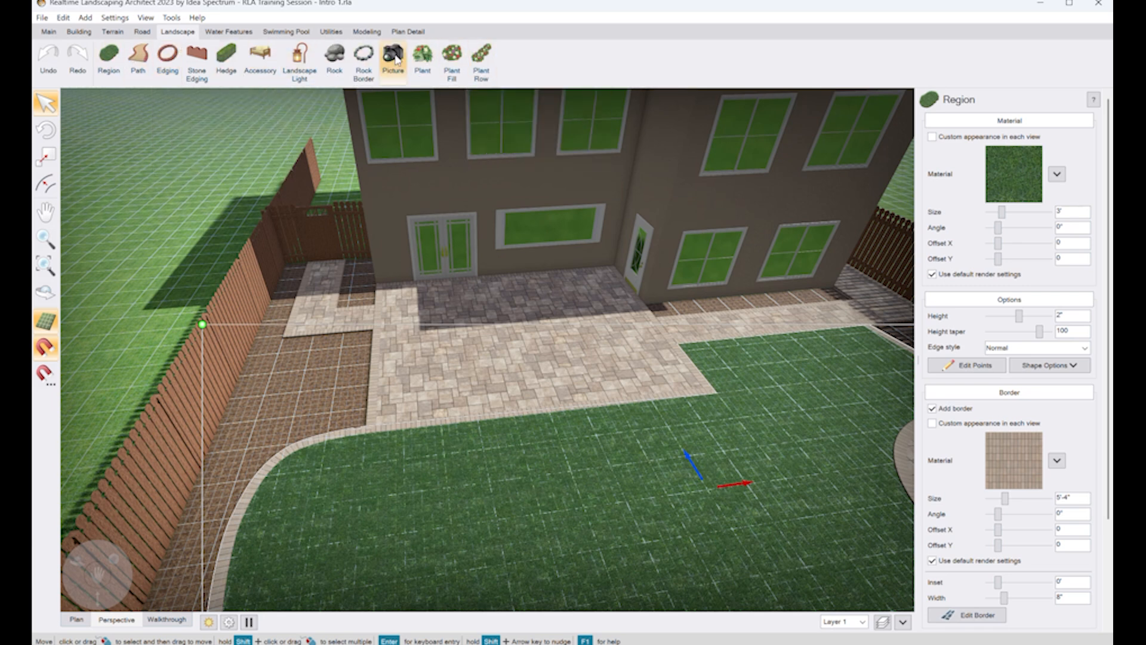
{"action": "left_click", "coordinate": [430, 58]}
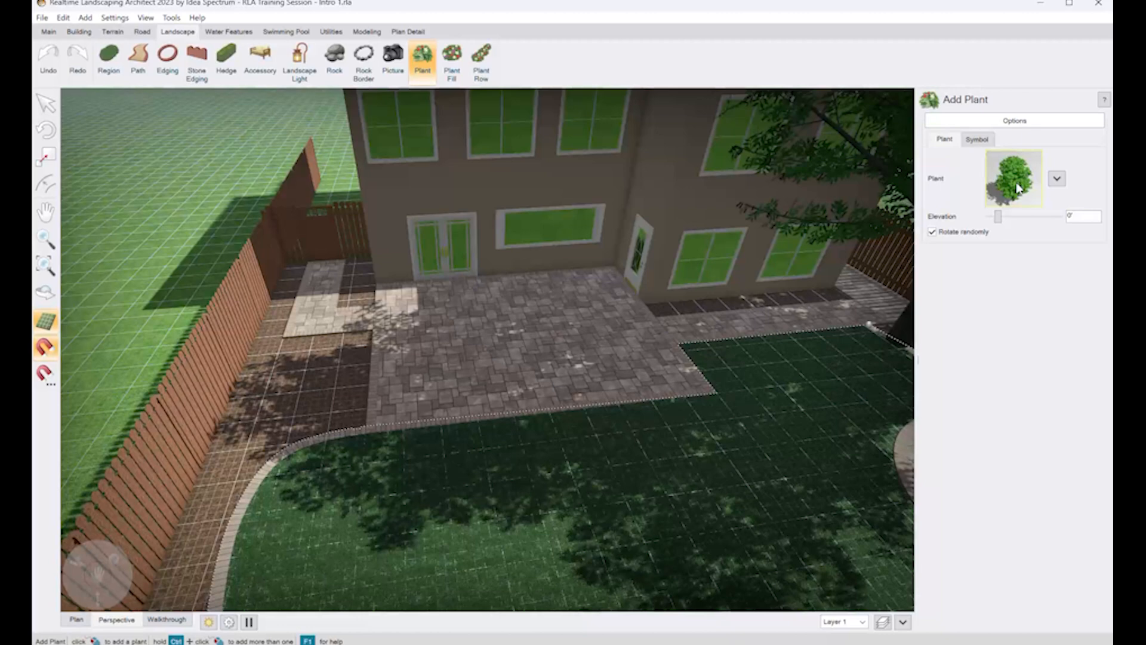
{"action": "left_click", "coordinate": [1018, 188]}
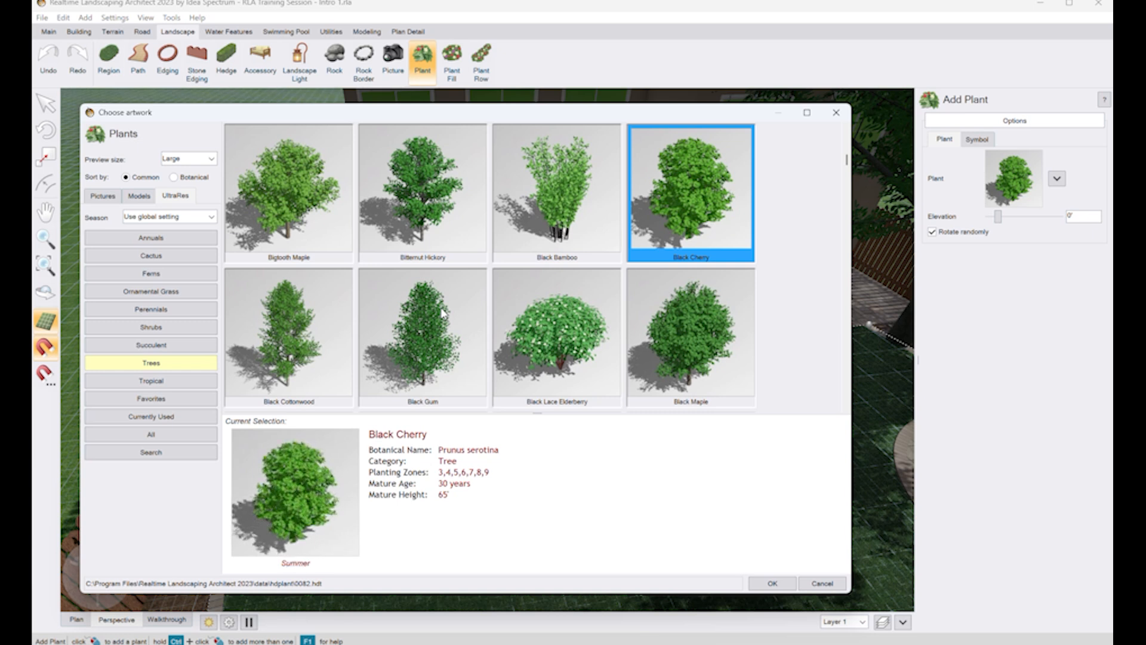
{"action": "scroll", "coordinate": [428, 286], "scroll_direction": "up", "scroll_amount": 5}
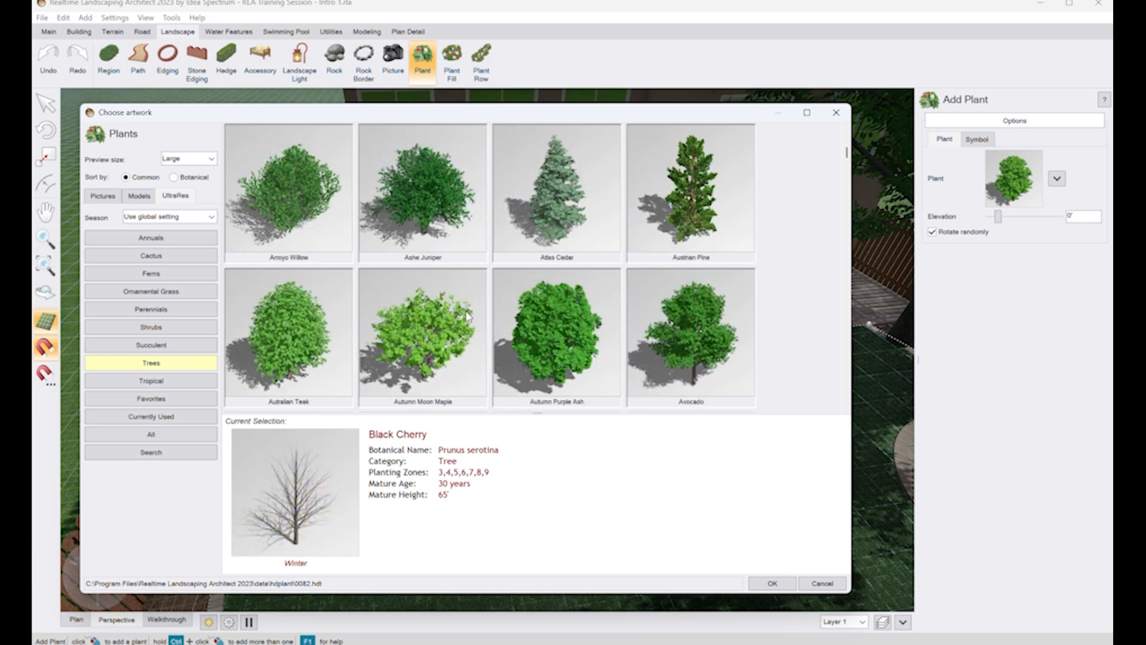
{"action": "scroll", "coordinate": [468, 316], "scroll_direction": "up", "scroll_amount": 5}
{"action": "scroll", "coordinate": [467, 316], "scroll_direction": "down", "scroll_amount": 3}
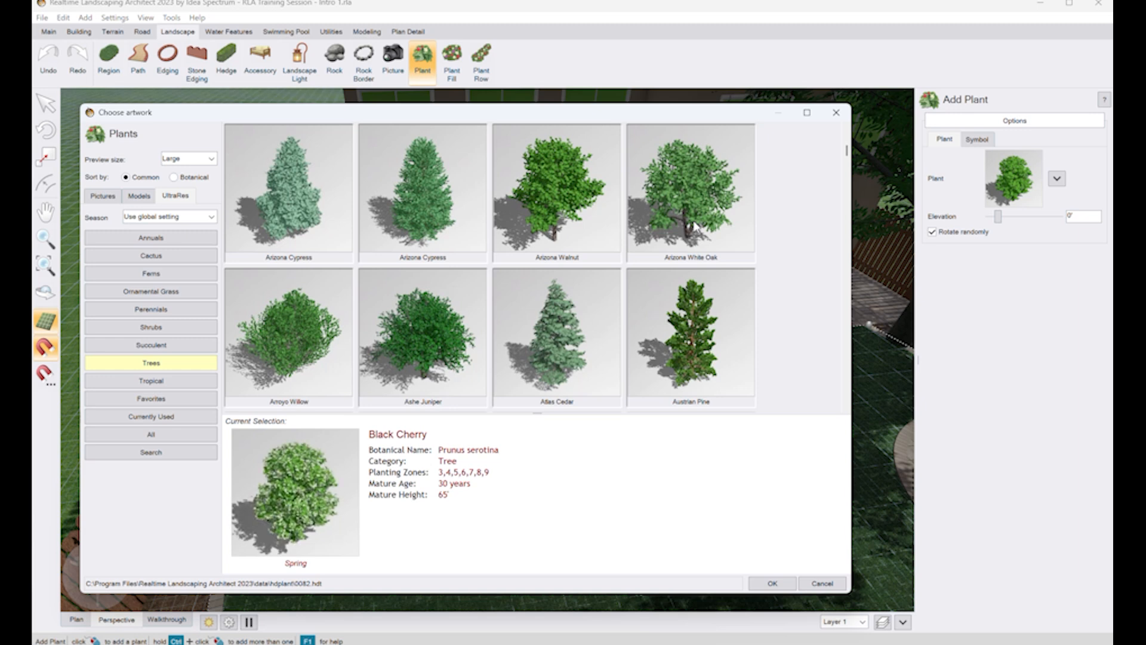
{"action": "scroll", "coordinate": [568, 226], "scroll_direction": "up", "scroll_amount": 2}
{"action": "scroll", "coordinate": [570, 226], "scroll_direction": "down", "scroll_amount": 1}
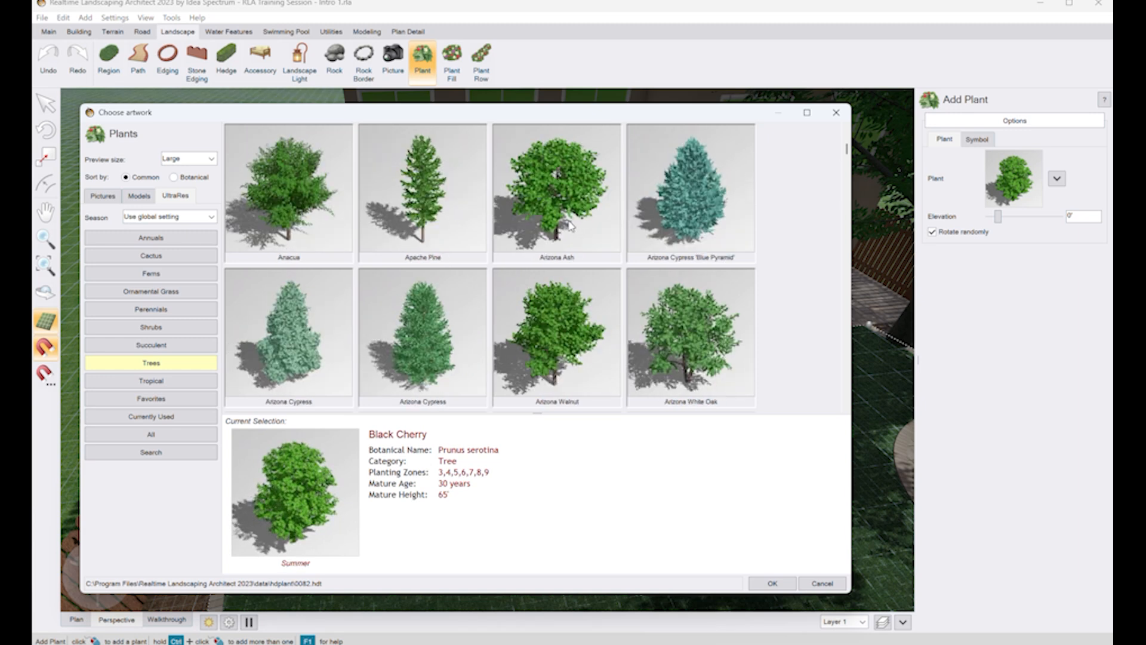
{"action": "left_click", "coordinate": [564, 218]}
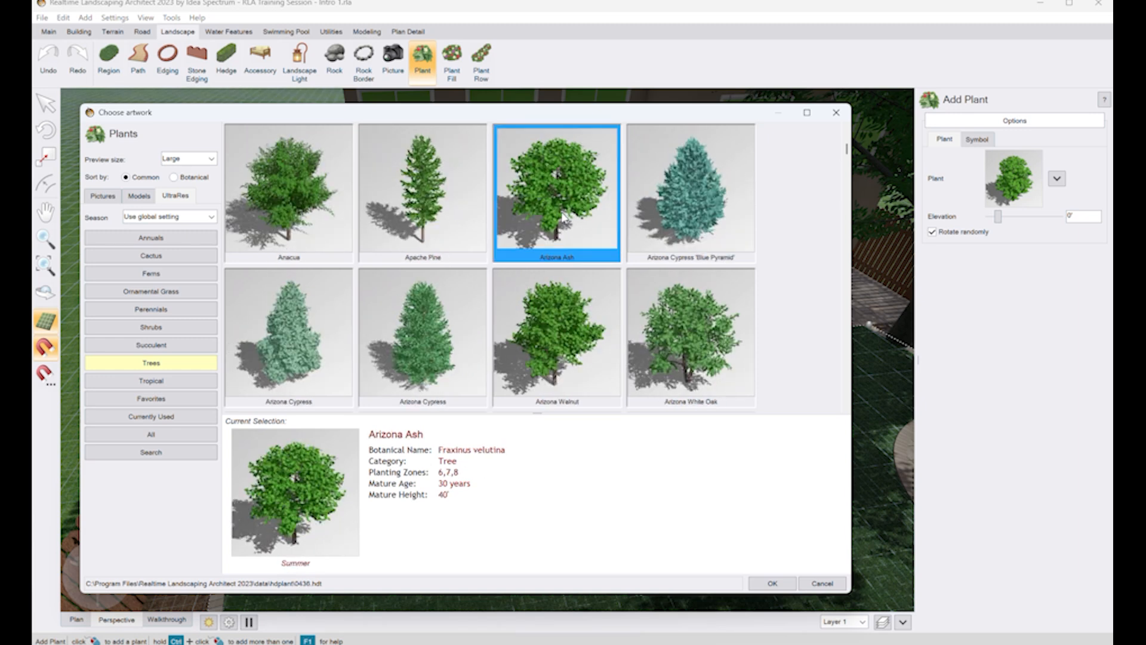
{"action": "double_click", "coordinate": [564, 224]}
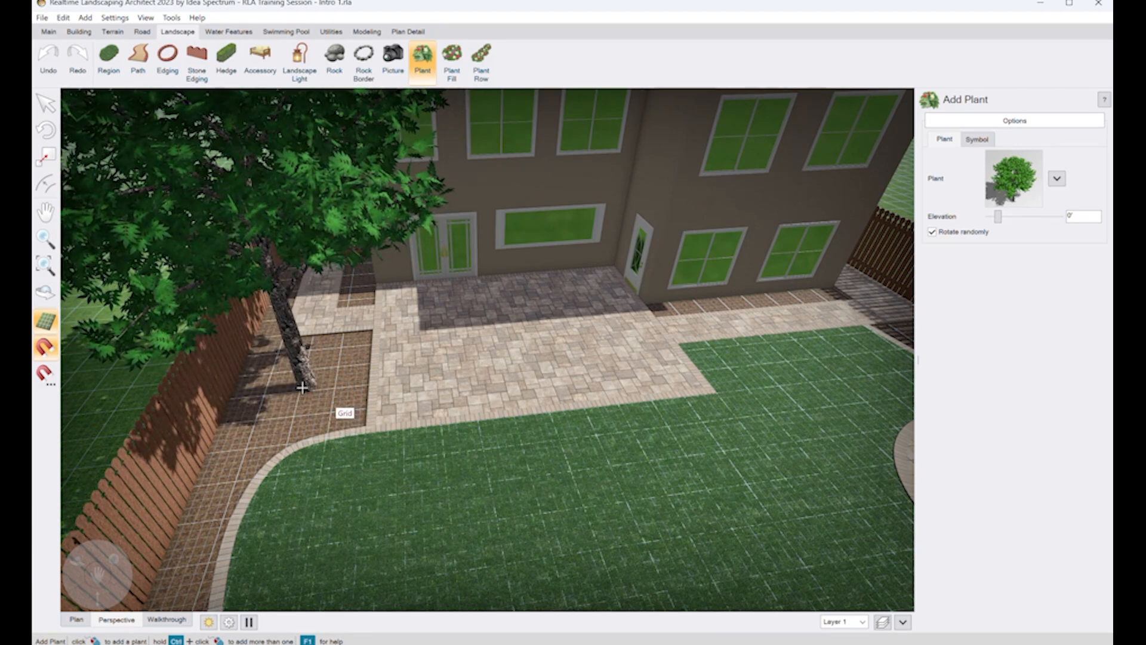
{"action": "left_click", "coordinate": [298, 386]}
Step: Reduce the Arizona Ash's starting age to 18.5 years so it better fits the yard
{"action": "middle_click_drag", "start_coordinate": [372, 395], "coordinate": [402, 387]}
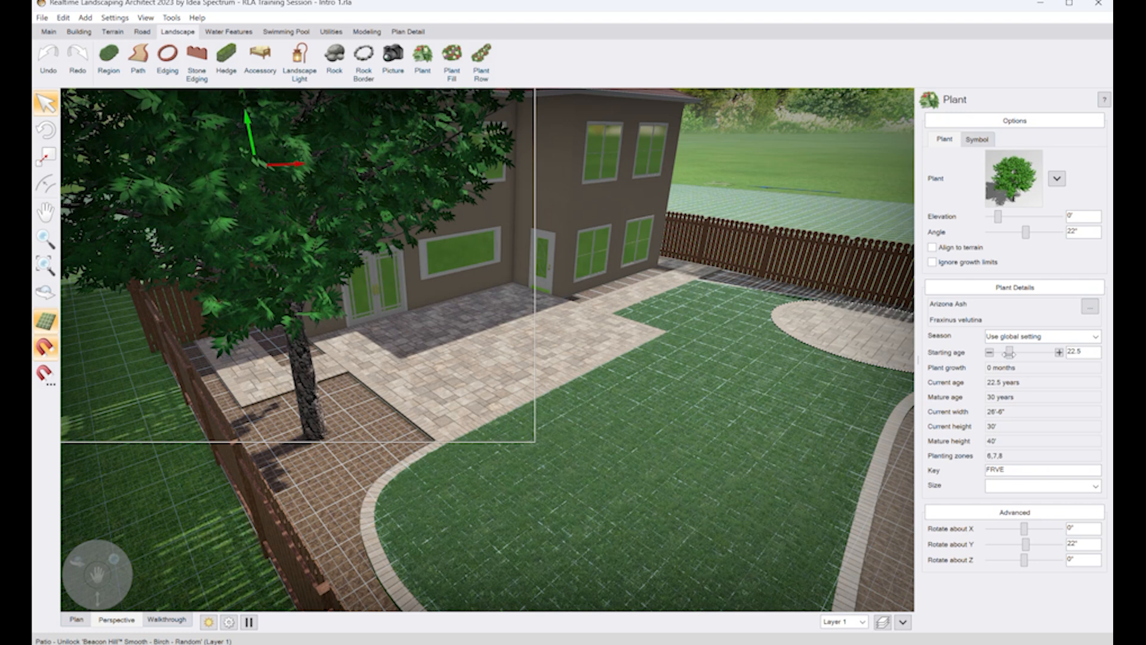
{"action": "mouse_move", "coordinate": [1009, 353]}
{"action": "left_mouse_down"}
{"action": "mouse_move", "coordinate": [1022, 355]}
{"action": "mouse_move", "coordinate": [1007, 356]}
{"action": "left_mouse_up"}
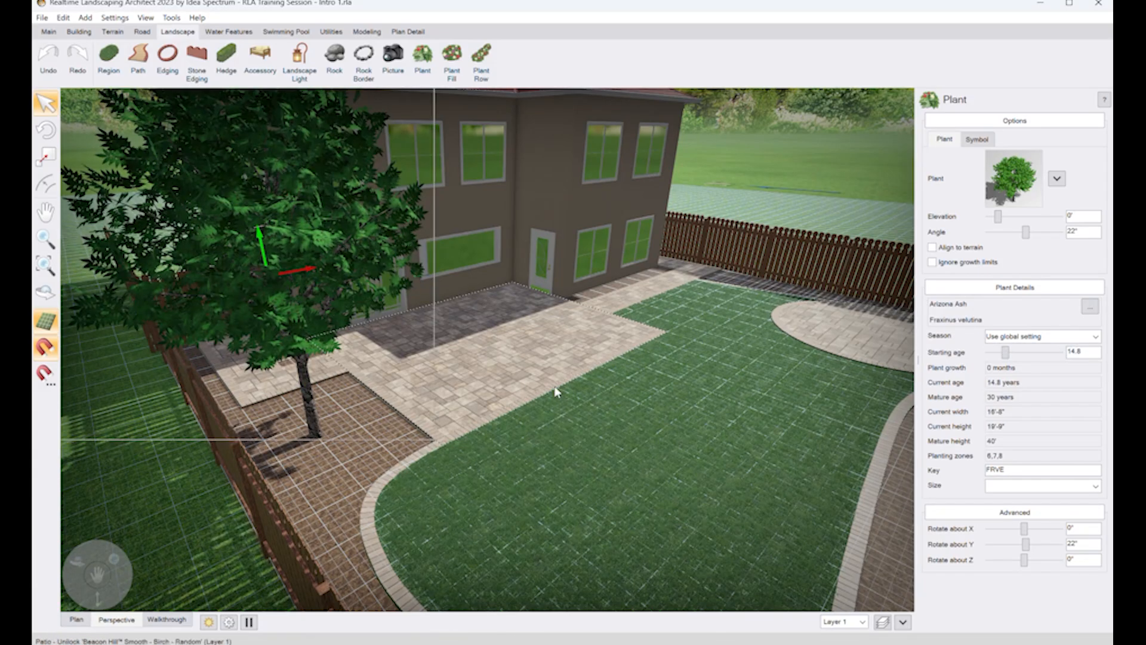
{"action": "middle_click_drag", "start_coordinate": [557, 390], "coordinate": [575, 409]}
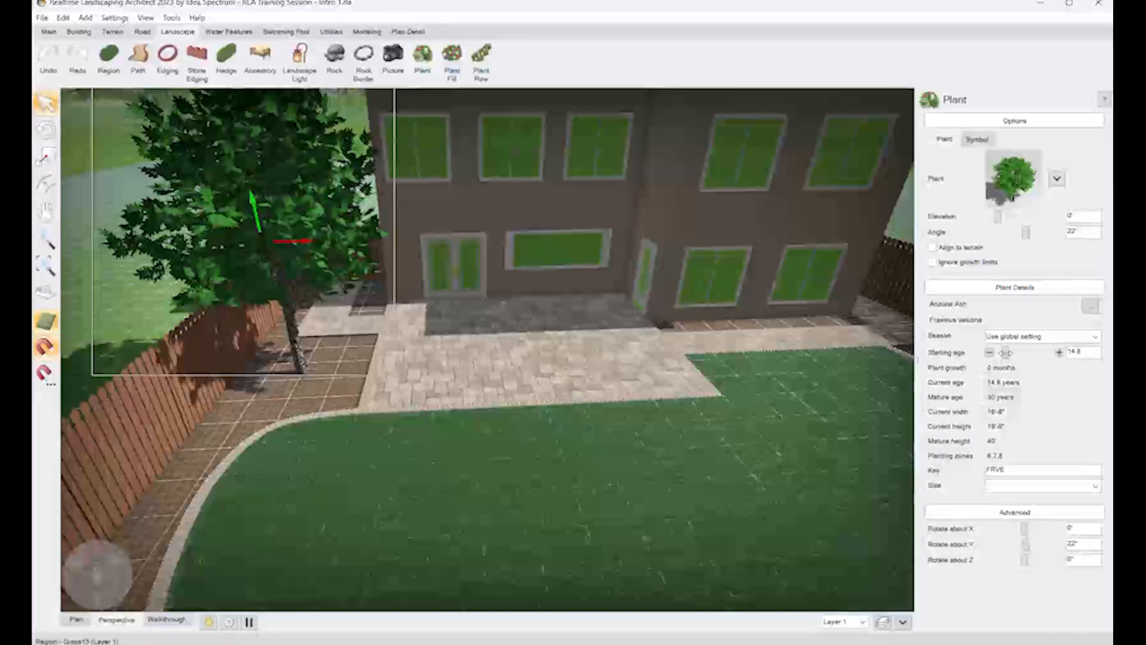
{"action": "left_click_drag", "start_coordinate": [1005, 354], "coordinate": [1007, 354]}
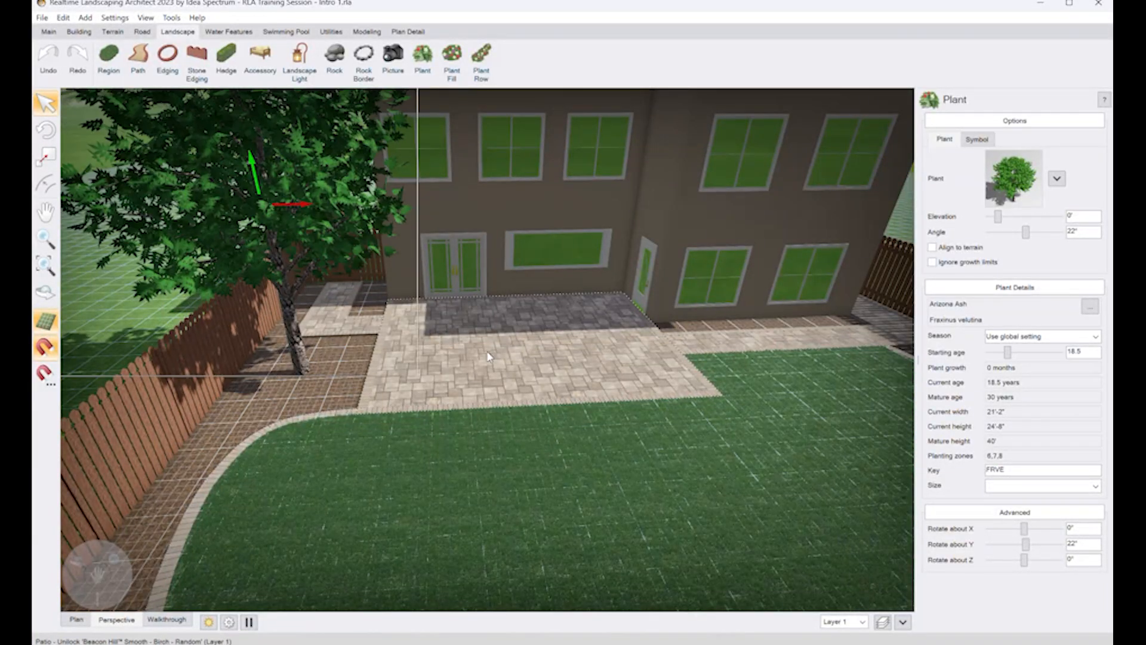
Step: Place an Arizona White Oak in the mulch bed along the fence, between the house corner and the circular patio
{"action": "middle_click_drag", "start_coordinate": [439, 407], "coordinate": [406, 358]}
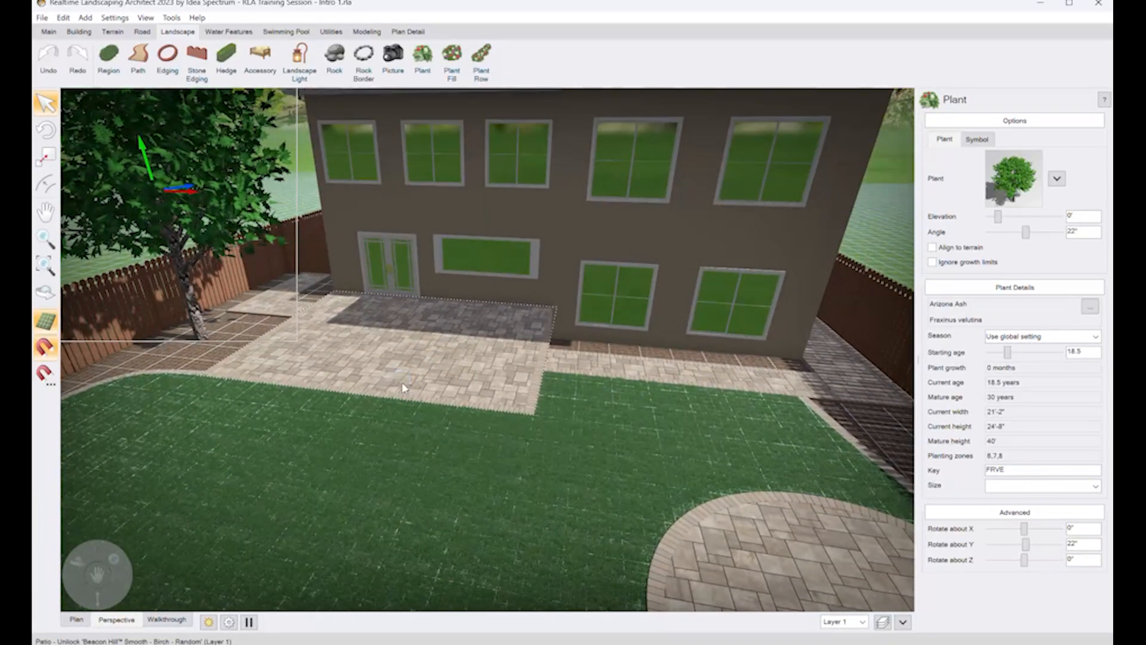
{"action": "left_click", "coordinate": [422, 62]}
{"action": "left_click", "coordinate": [994, 179]}
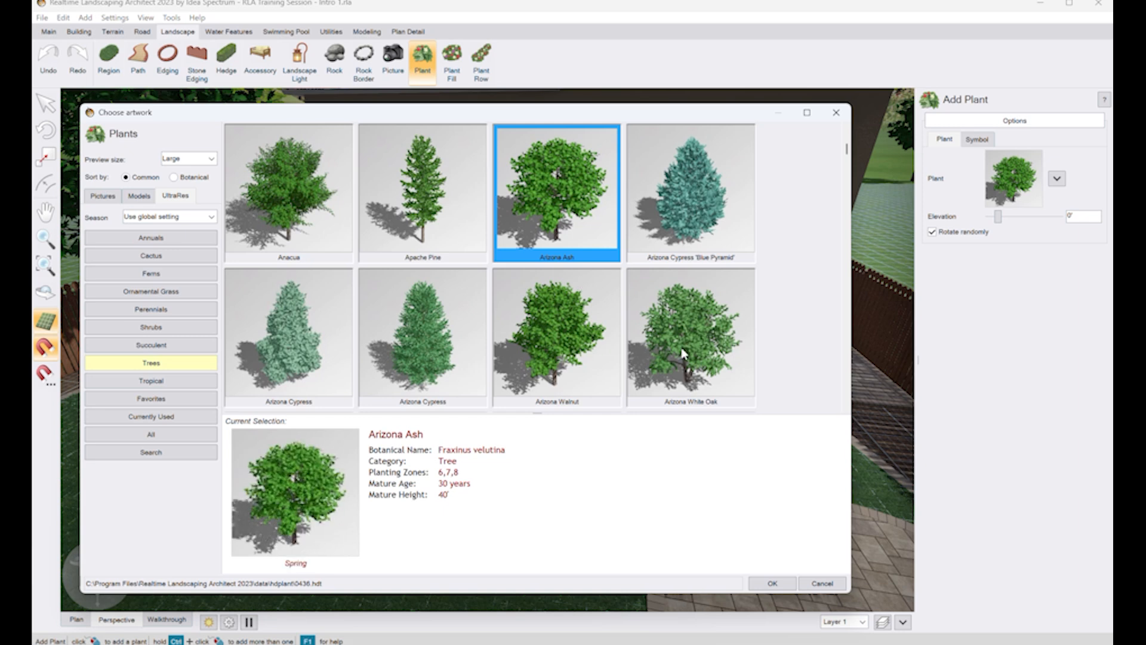
{"action": "double_click", "coordinate": [711, 353]}
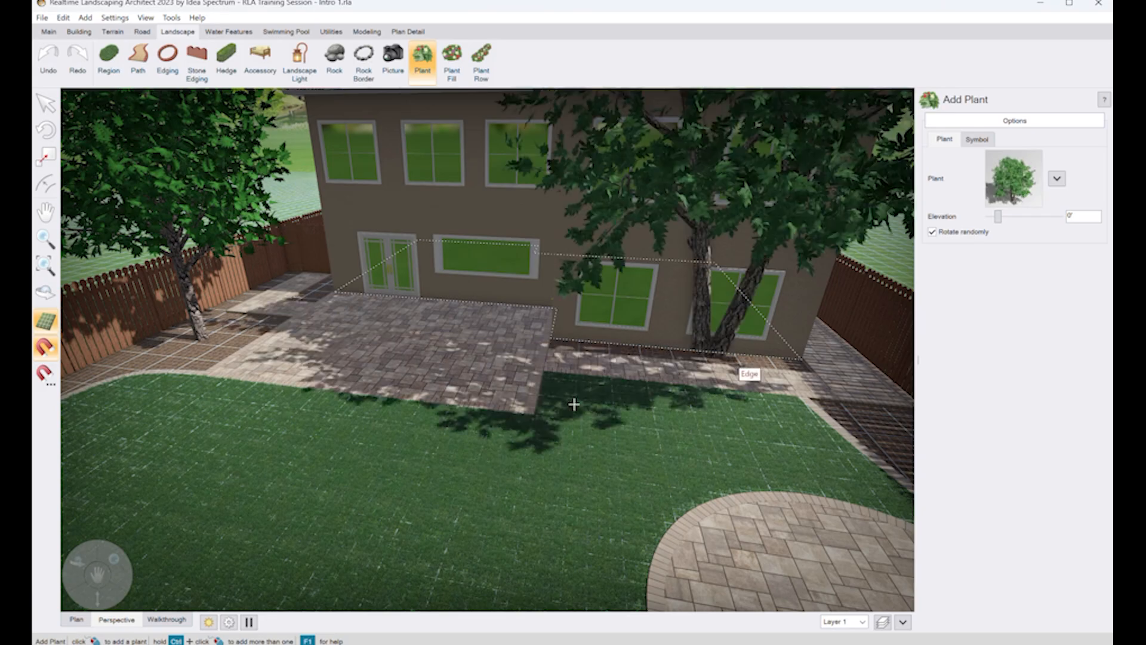
{"action": "right_click_drag", "start_coordinate": [569, 431], "coordinate": [644, 430]}
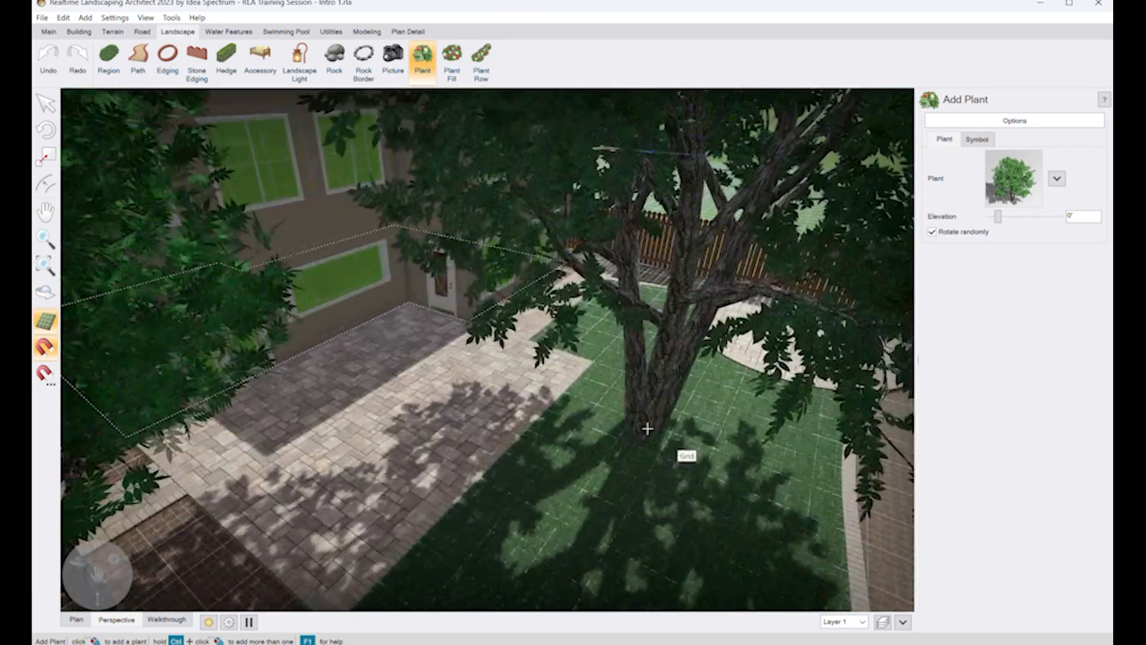
{"action": "middle_click_drag", "start_coordinate": [645, 430], "coordinate": [765, 538]}
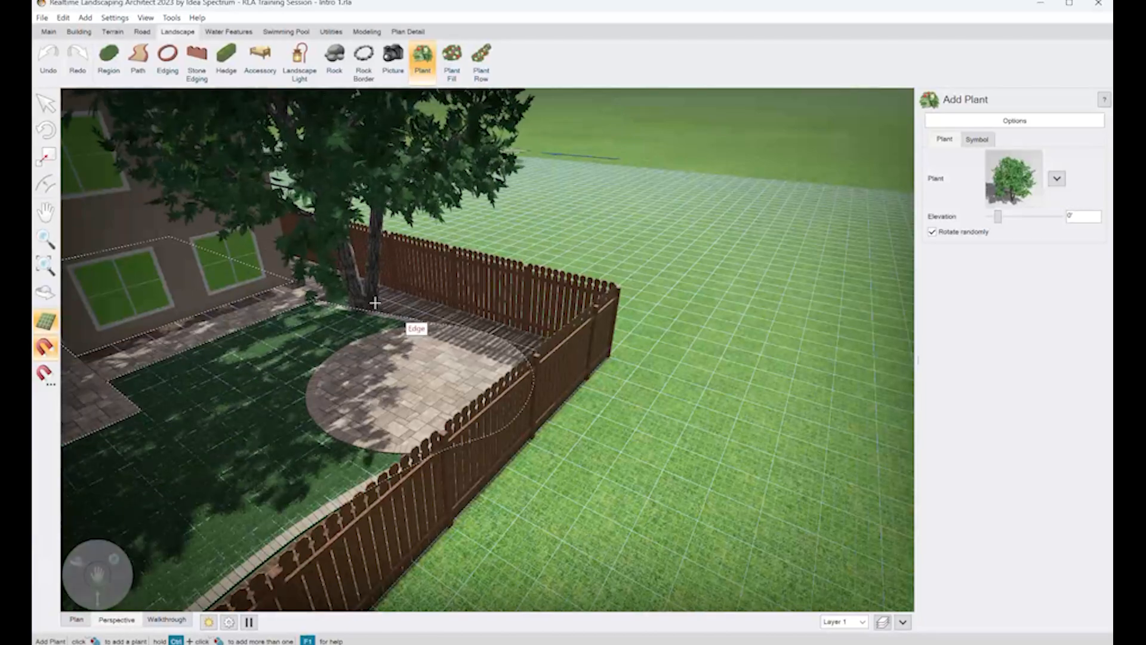
{"action": "left_click", "coordinate": [380, 301]}
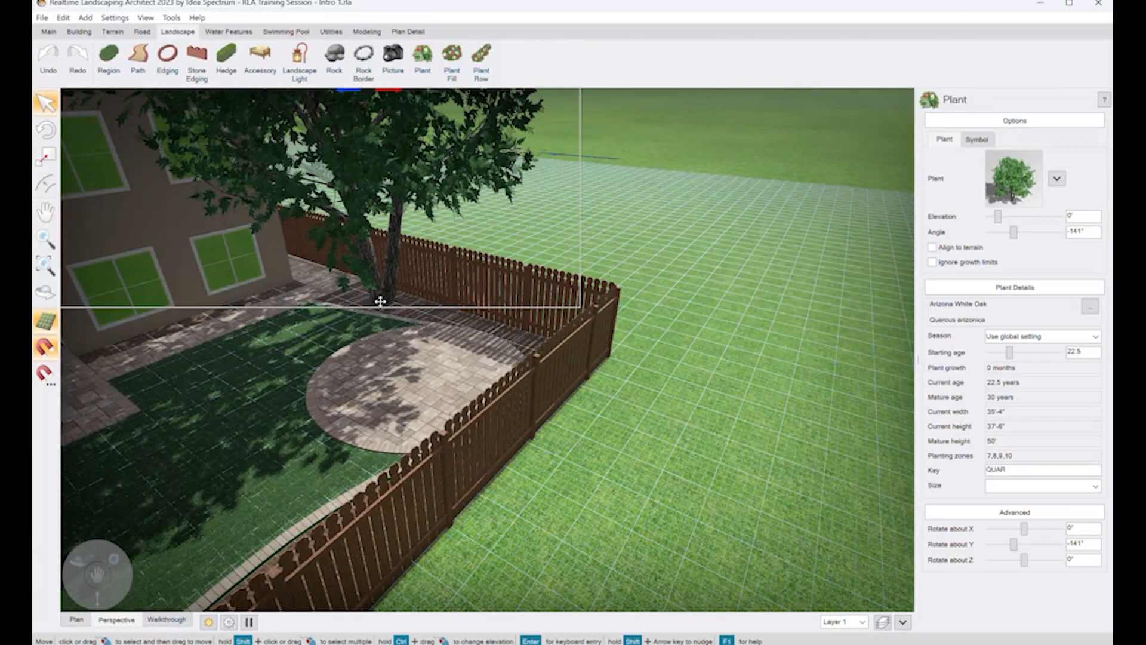
Step: Set the Arizona White Oak's starting age to 11.8 years
{"action": "right_click_drag", "start_coordinate": [454, 316], "coordinate": [418, 324]}
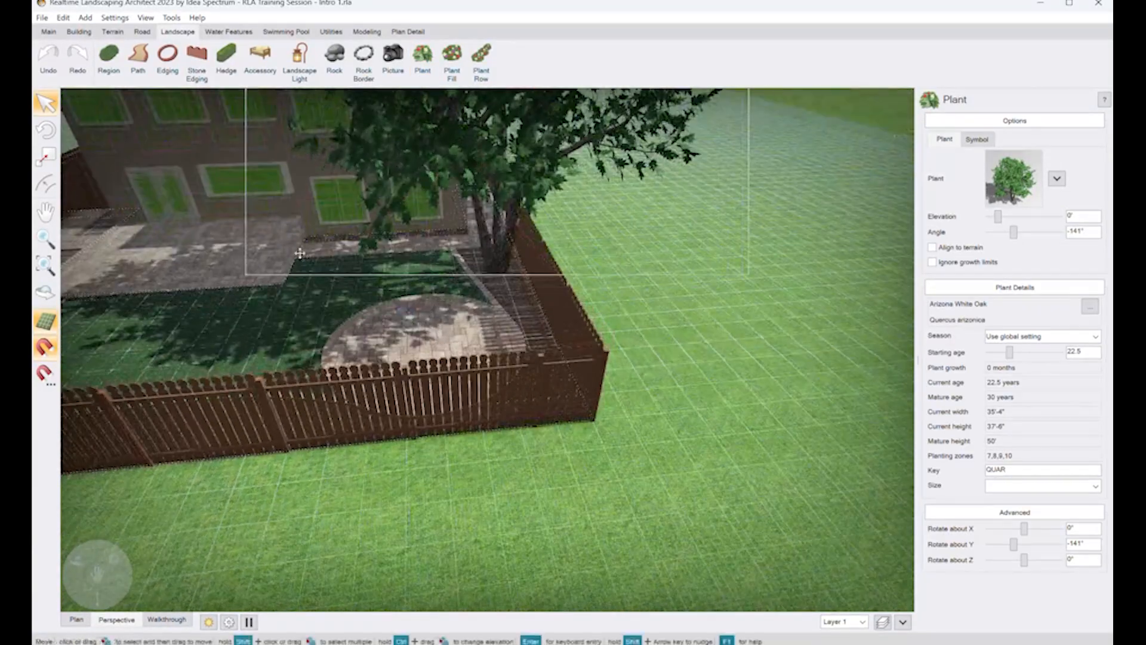
{"action": "middle_click_drag", "start_coordinate": [437, 325], "coordinate": [660, 435]}
{"action": "right_click_drag", "start_coordinate": [660, 435], "coordinate": [622, 417]}
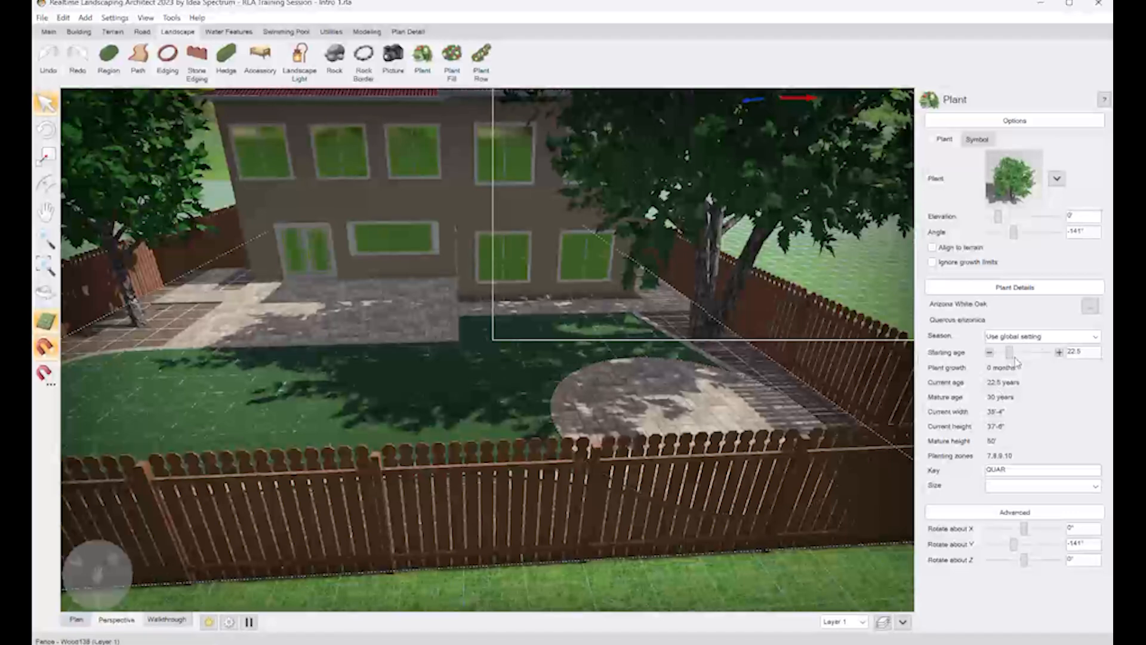
{"action": "left_click_drag", "start_coordinate": [1008, 354], "coordinate": [1004, 356]}
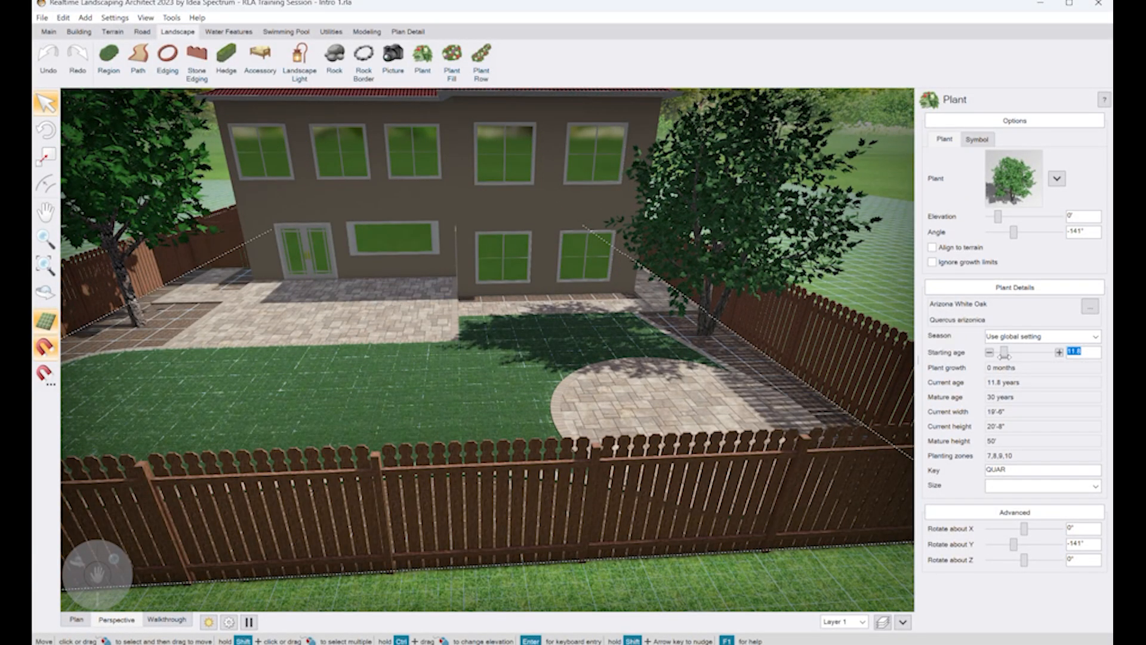
Step: Draw a straight row of 10 plants, about 20 ft long, through the narrow mulch bed beneath the house windows, and check it in perspective
{"action": "mouse_move", "coordinate": [615, 384]}
{"action": "right_mouse_down"}
{"action": "mouse_move", "coordinate": [555, 396]}
{"action": "mouse_move", "coordinate": [555, 406]}
{"action": "mouse_move", "coordinate": [618, 397]}
{"action": "right_mouse_up"}
{"action": "middle_click_drag", "start_coordinate": [535, 314], "coordinate": [392, 154]}
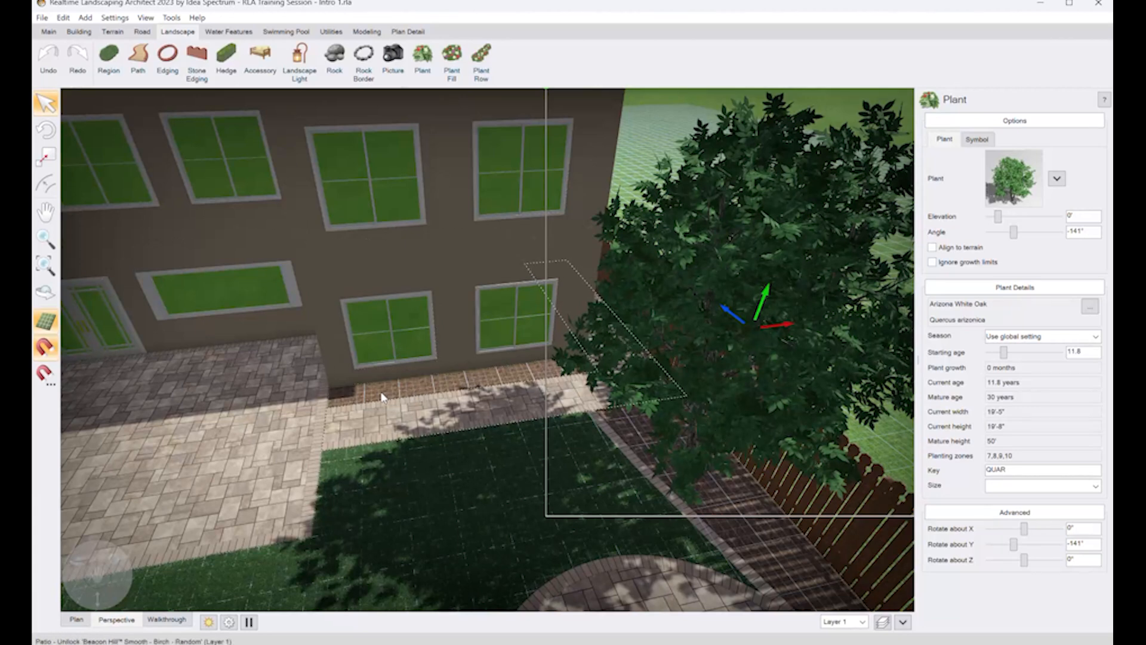
{"action": "right_click_drag", "start_coordinate": [416, 397], "coordinate": [450, 409]}
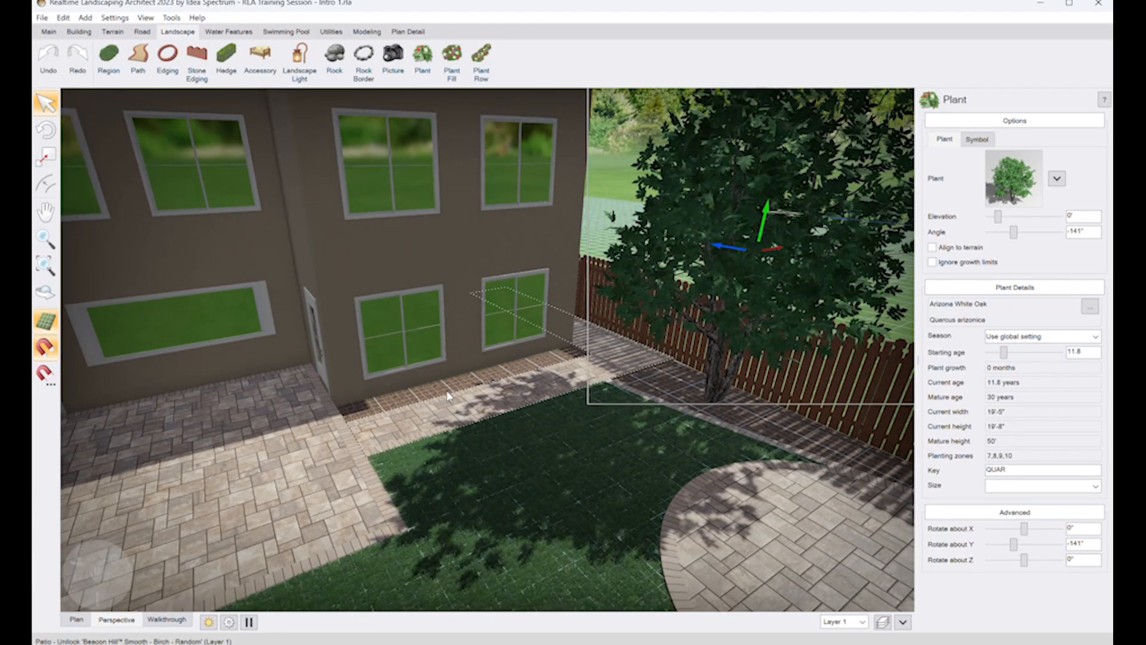
{"action": "left_click", "coordinate": [459, 58]}
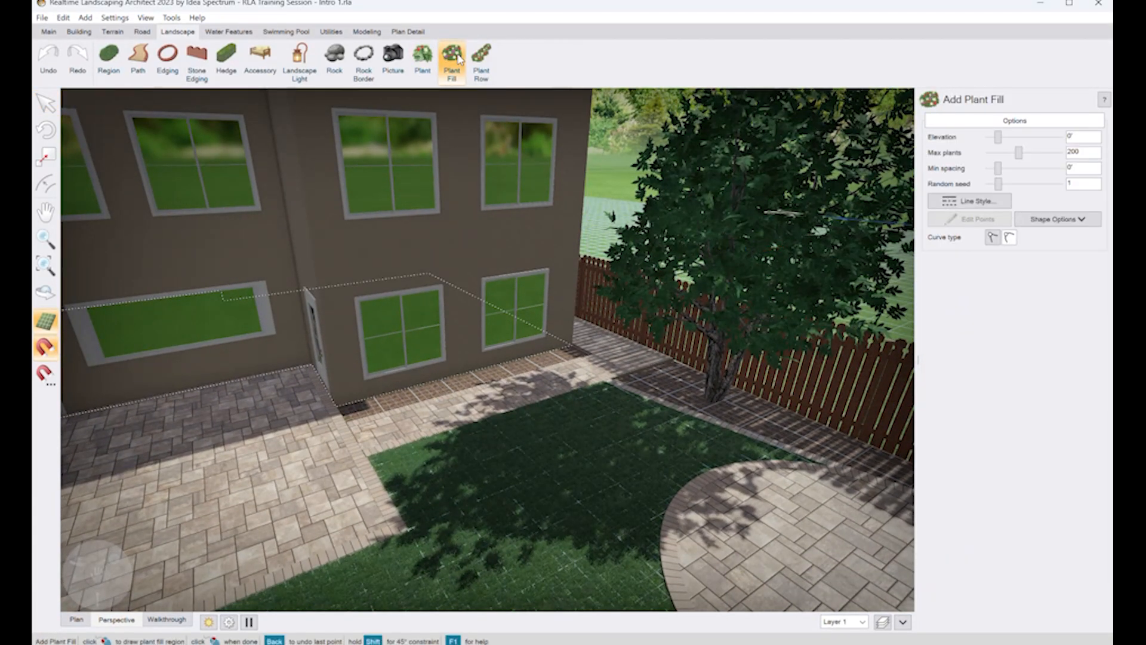
{"action": "left_click", "coordinate": [479, 55]}
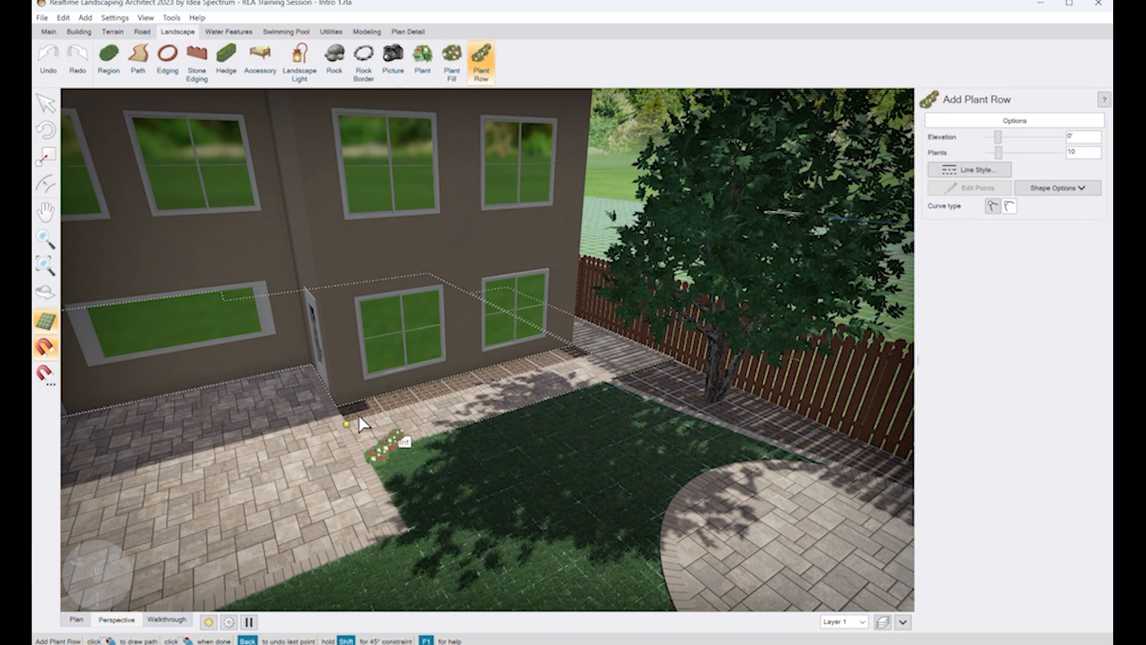
{"action": "left_click", "coordinate": [77, 618]}
{"action": "middle_click_drag", "start_coordinate": [456, 213], "coordinate": [440, 568]}
{"action": "scroll", "coordinate": [330, 288], "scroll_direction": "down", "scroll_amount": 1}
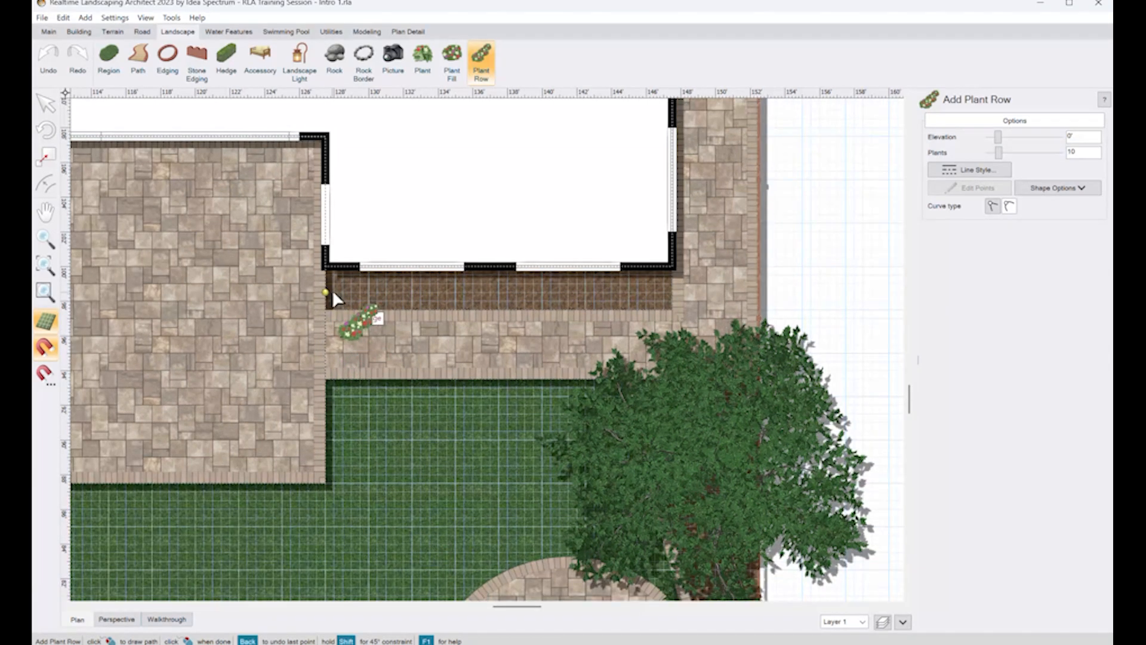
{"action": "left_click", "coordinate": [326, 292]}
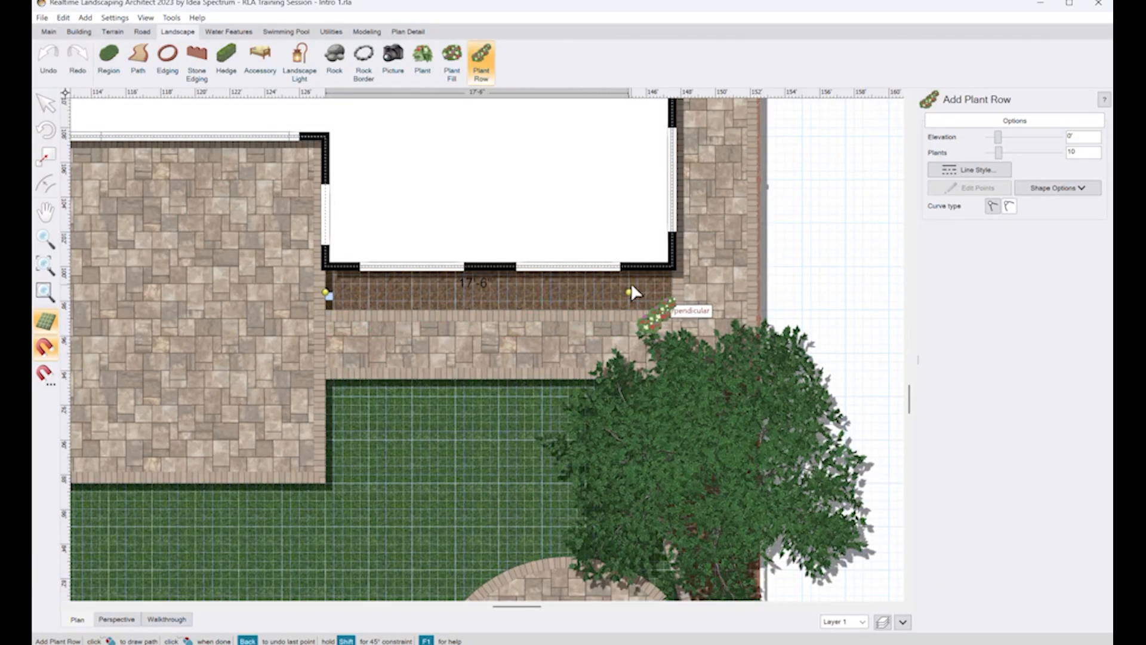
{"action": "right_click", "coordinate": [669, 289]}
{"action": "left_click", "coordinate": [123, 620]}
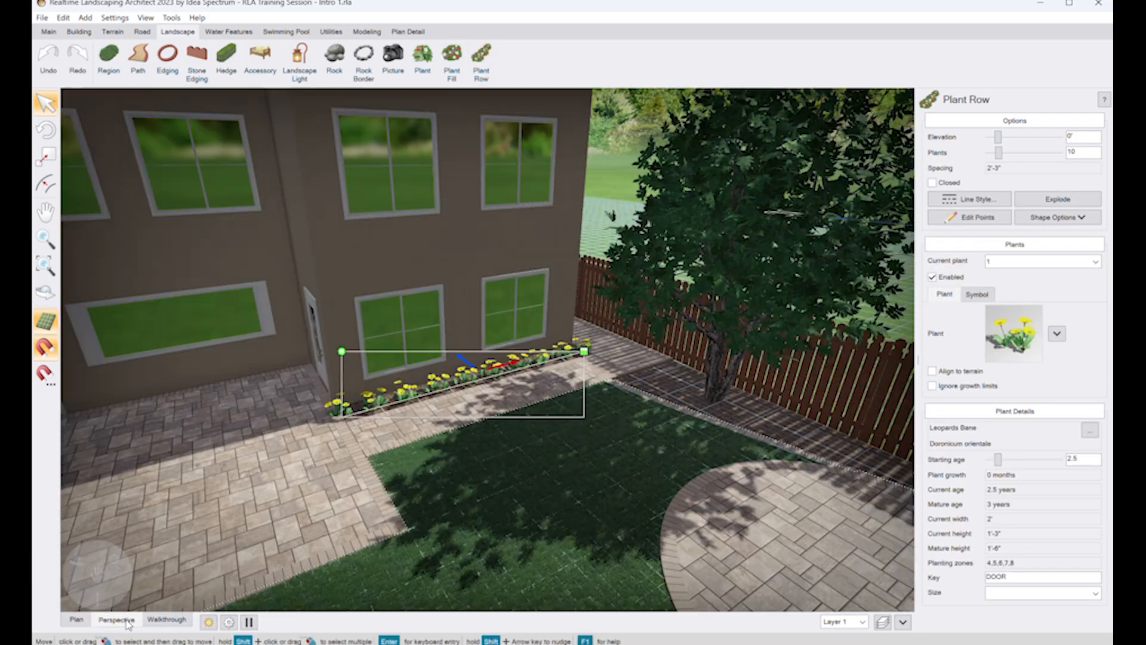
{"action": "mouse_move", "coordinate": [482, 420]}
{"action": "middle_mouse_down"}
{"action": "mouse_move", "coordinate": [430, 410]}
{"action": "mouse_move", "coordinate": [479, 414]}
{"action": "middle_mouse_up"}
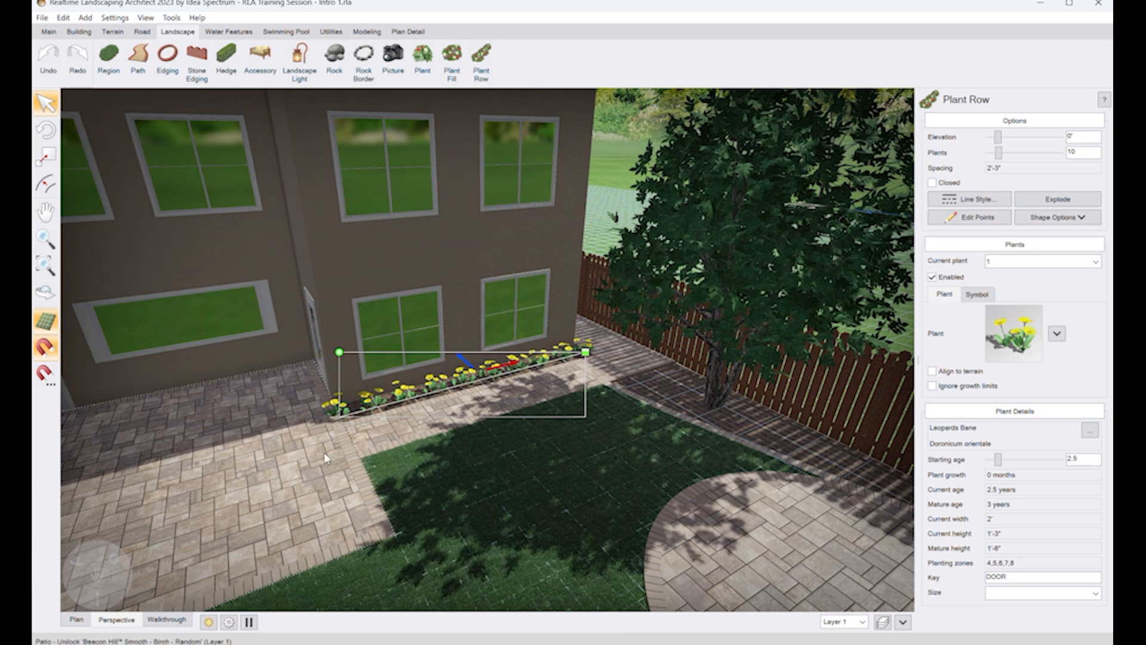
Step: In the plan view, edit the flower row's points and nudge its patio-side end point about 1 ft inward along the mulch bed
{"action": "left_click", "coordinate": [76, 621]}
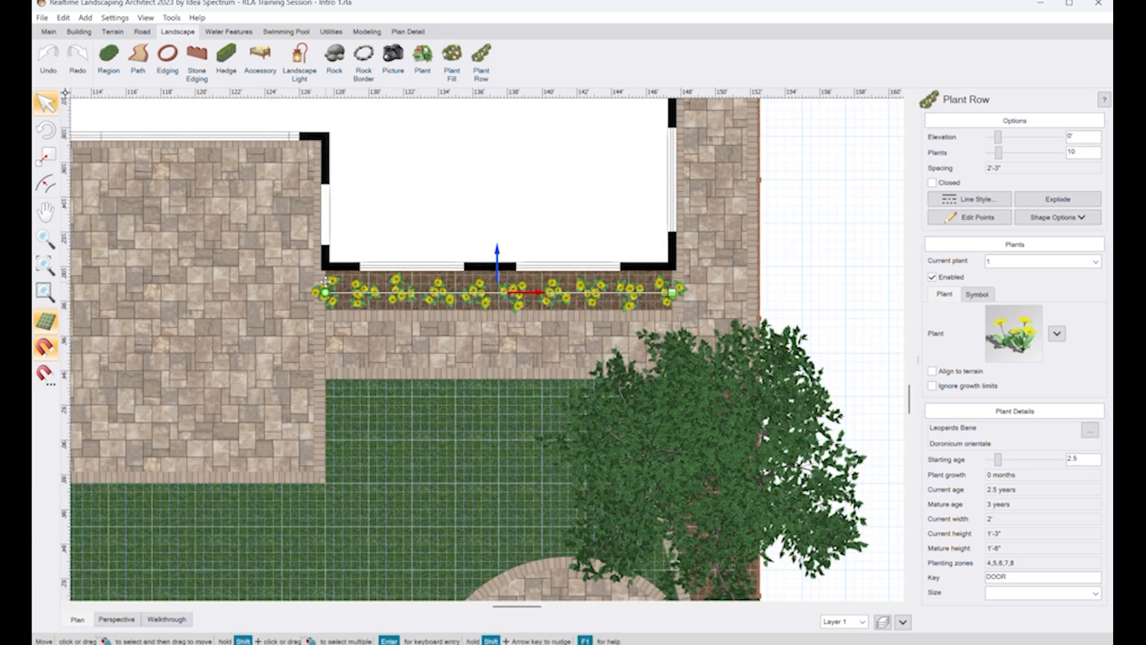
{"action": "left_click", "coordinate": [973, 217]}
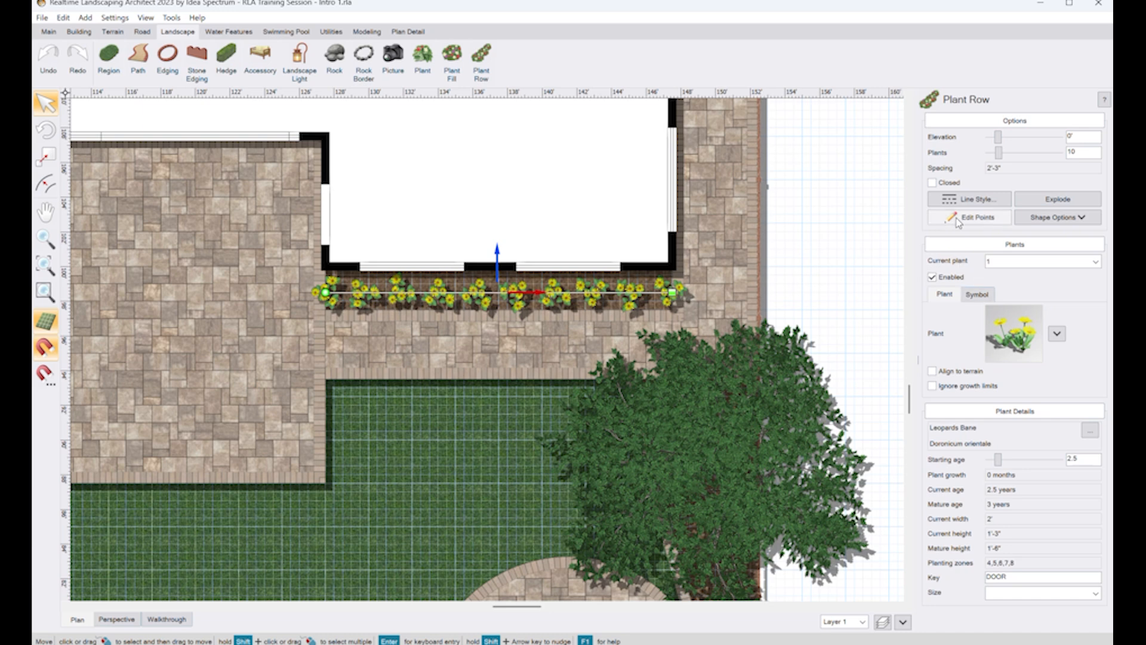
{"action": "left_click", "coordinate": [323, 293]}
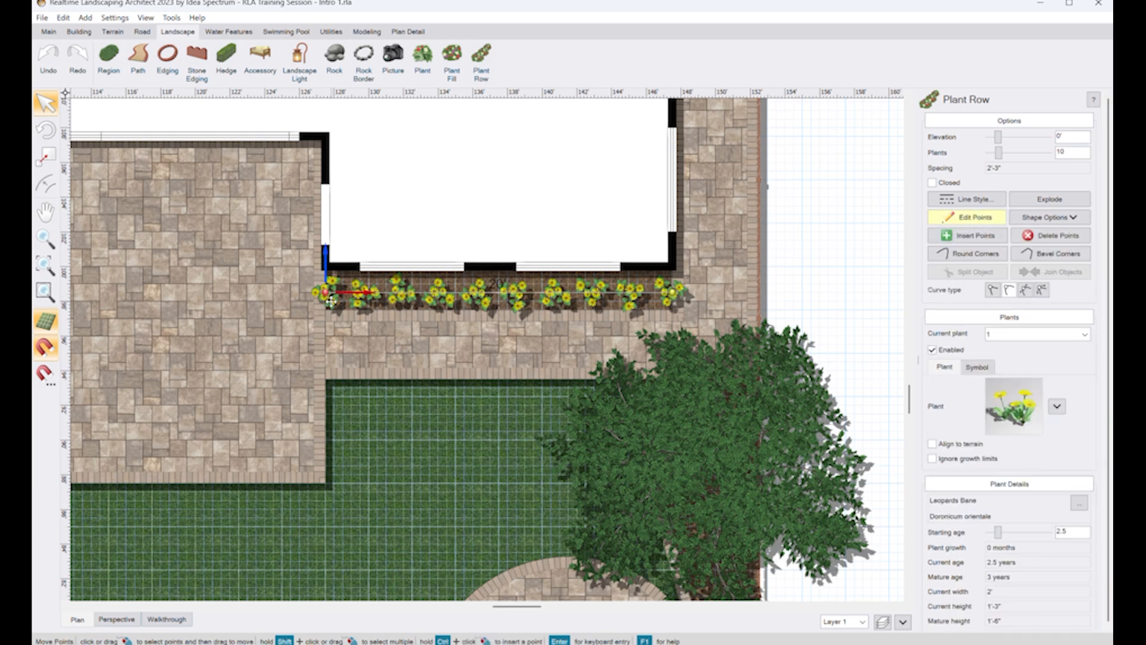
{"action": "key", "text": "Right"}
{"action": "key", "text": "Right"}
{"action": "key", "text": "Right"}
{"action": "key", "text": "Right"}
{"action": "key", "text": "Right"}
{"action": "key", "text": "Right"}
{"action": "key", "text": "Right"}
{"action": "key", "text": "Right"}
{"action": "key", "text": "Right"}
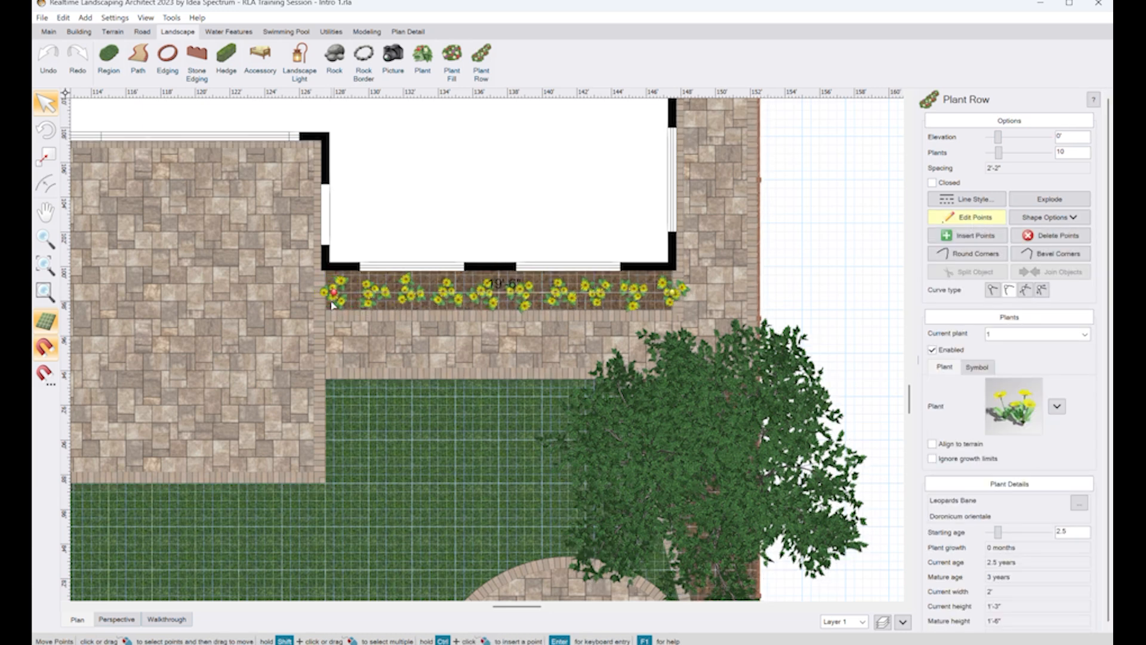
{"action": "key", "text": "Right"}
{"action": "key", "text": "Right"}
{"action": "key", "text": "Right"}
{"action": "key", "text": "Right"}
{"action": "key", "text": "Right"}
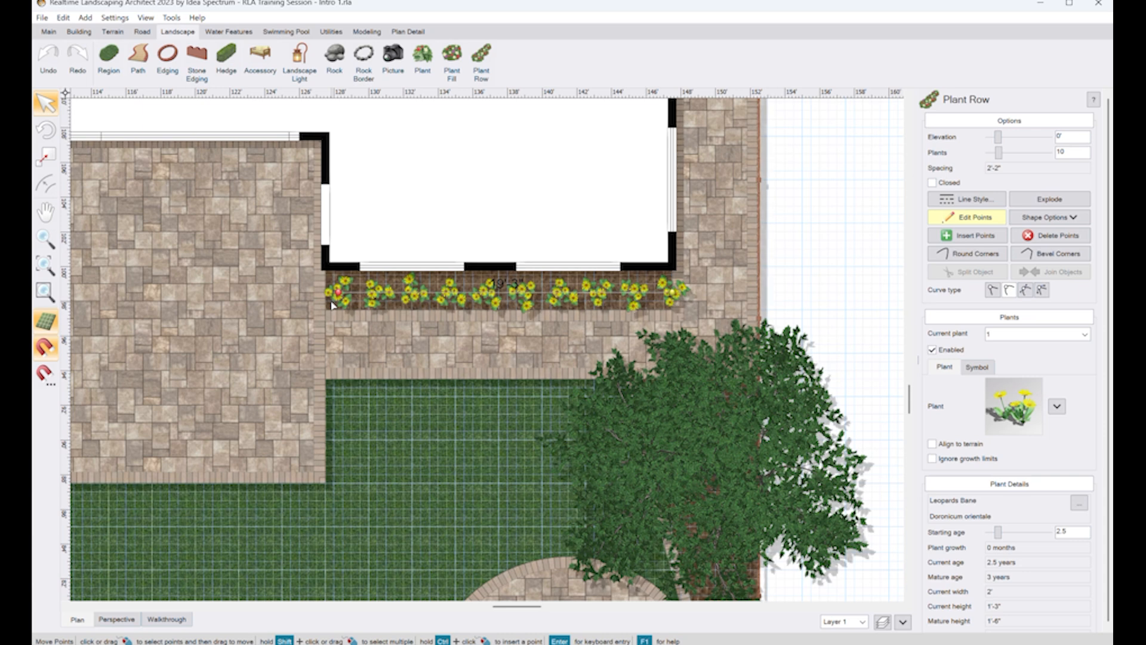
{"action": "key", "text": "Right"}
{"action": "key", "text": "Right"}
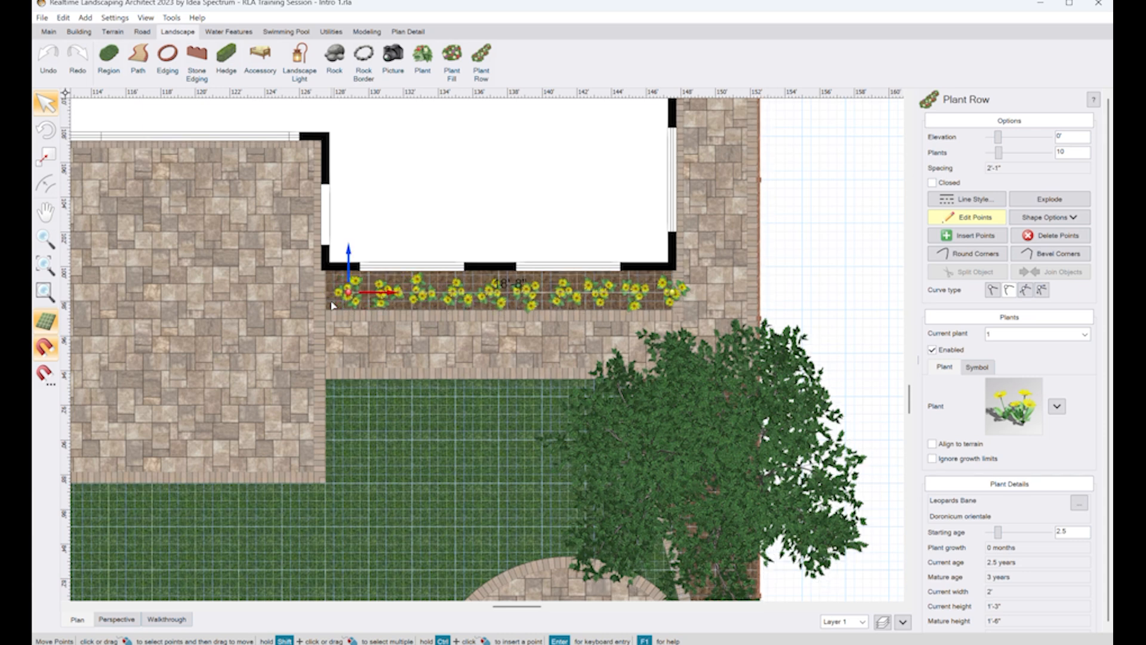
Step: Nudge the flower row's fence-side end point about 1 ft inward along the mulch bed and finish editing its points
{"action": "left_click", "coordinate": [672, 294]}
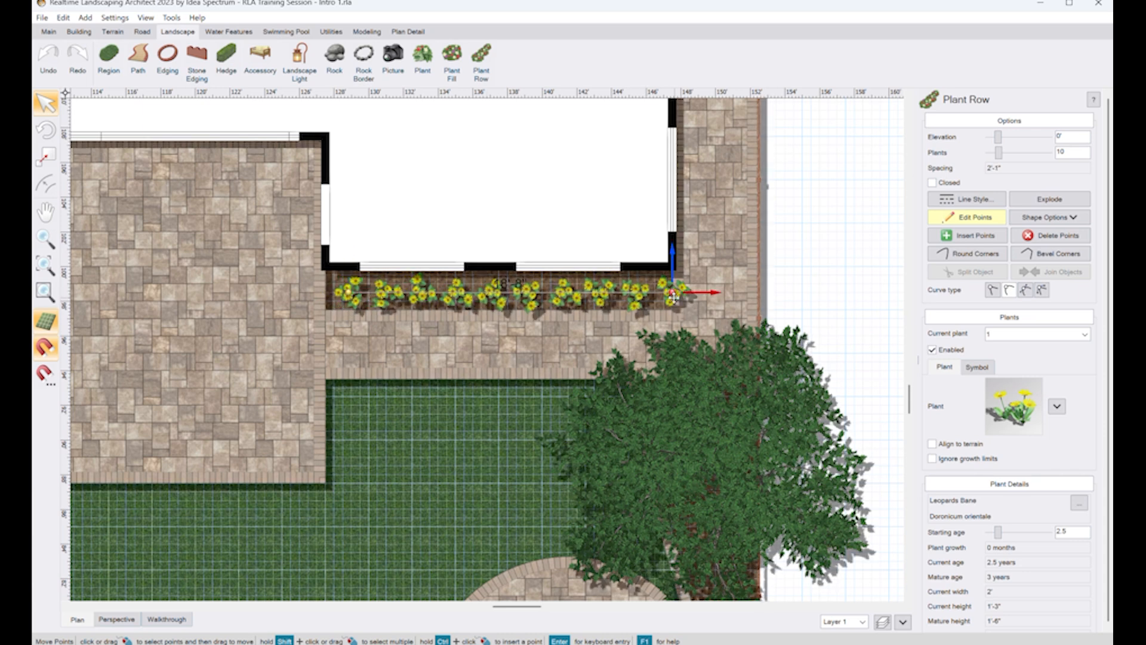
{"action": "key", "text": "Left"}
{"action": "key", "text": "Left"}
{"action": "key", "text": "Left"}
{"action": "key", "text": "Left"}
{"action": "key", "text": "Left"}
{"action": "key", "text": "Left"}
{"action": "key", "text": "Left"}
{"action": "key", "text": "Left"}
{"action": "key", "text": "Left"}
{"action": "key", "text": "Left"}
{"action": "key", "text": "Left"}
{"action": "key", "text": "Left"}
{"action": "key", "text": "Left"}
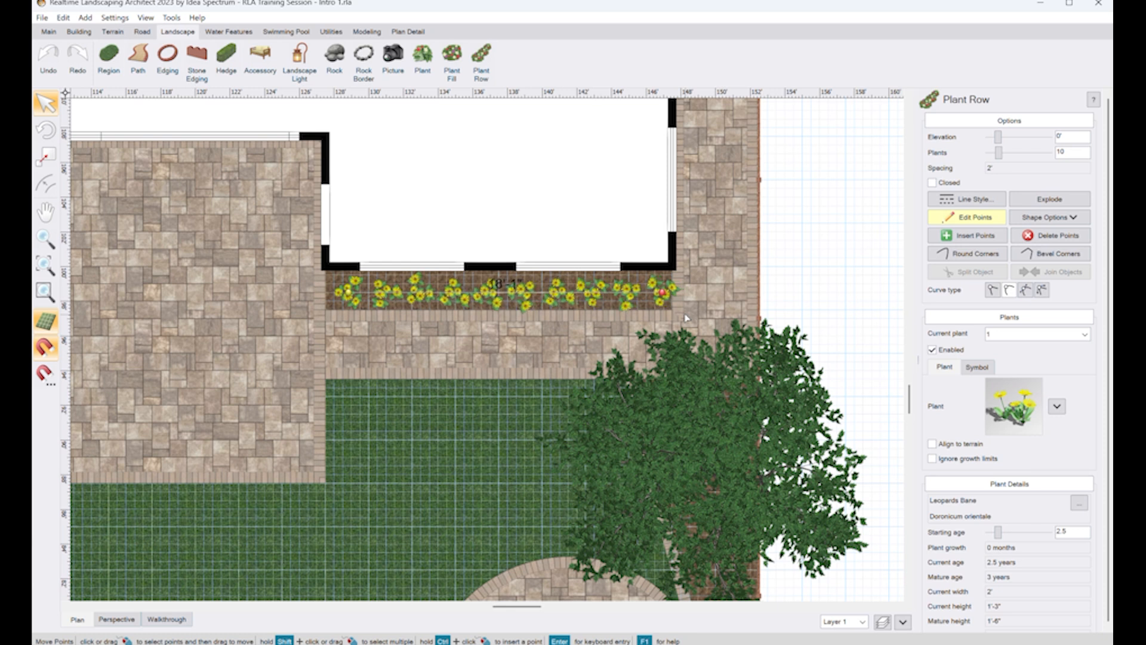
{"action": "key", "text": "Left"}
{"action": "key", "text": "Left"}
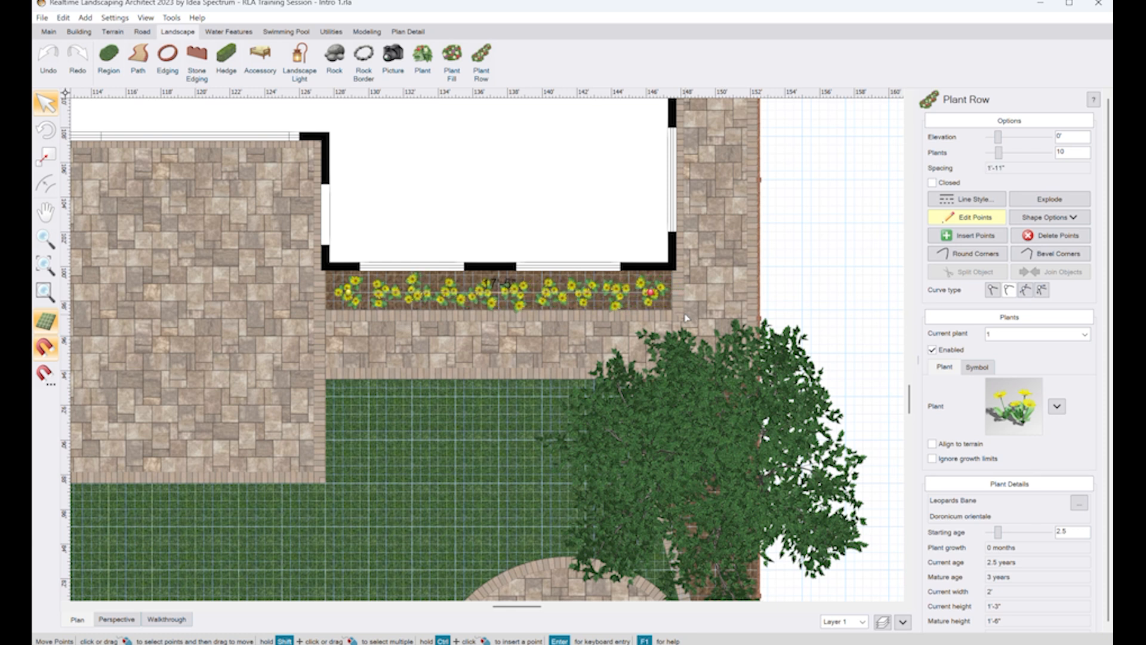
{"action": "left_click", "coordinate": [977, 217]}
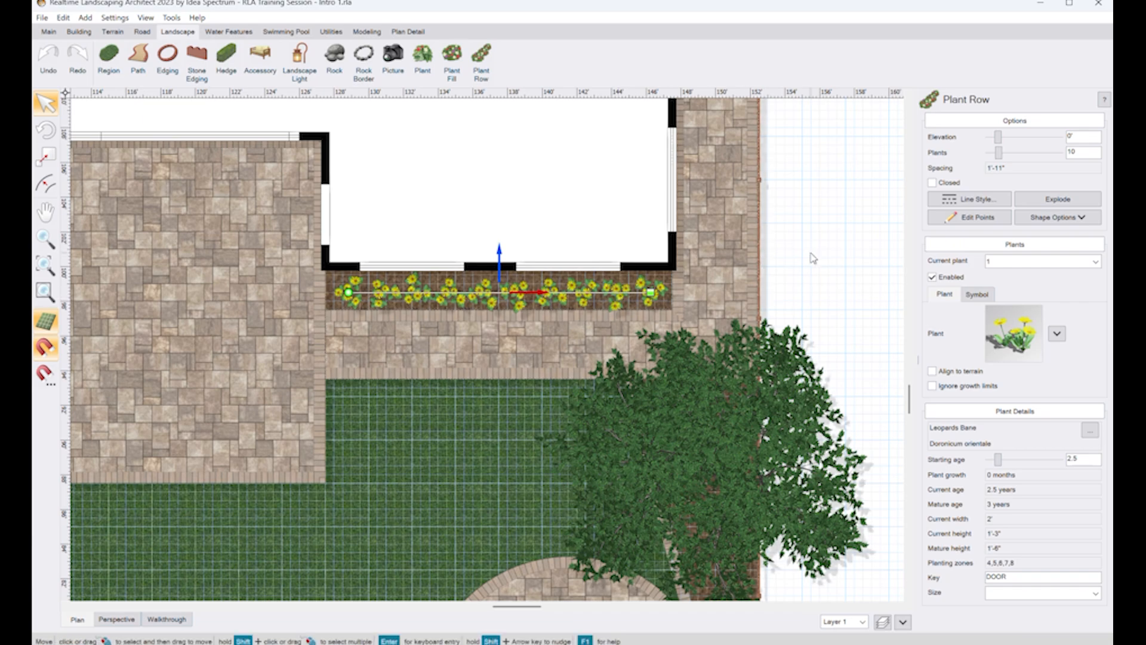
Step: In perspective, replace the row's first plant with the Flowering Quince - Texas Scarlet shrub model and set its starting age to 1.7
{"action": "left_click", "coordinate": [117, 619]}
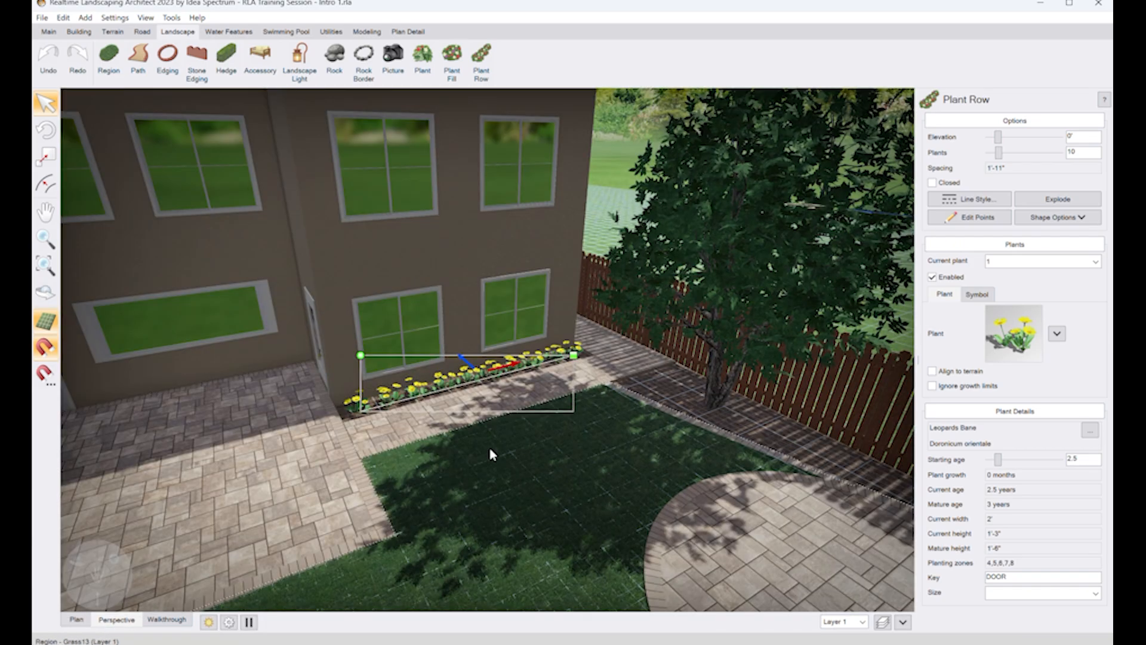
{"action": "mouse_move", "coordinate": [491, 450]}
{"action": "middle_mouse_down"}
{"action": "mouse_move", "coordinate": [473, 440]}
{"action": "mouse_move", "coordinate": [485, 475]}
{"action": "mouse_move", "coordinate": [486, 448]}
{"action": "middle_mouse_up"}
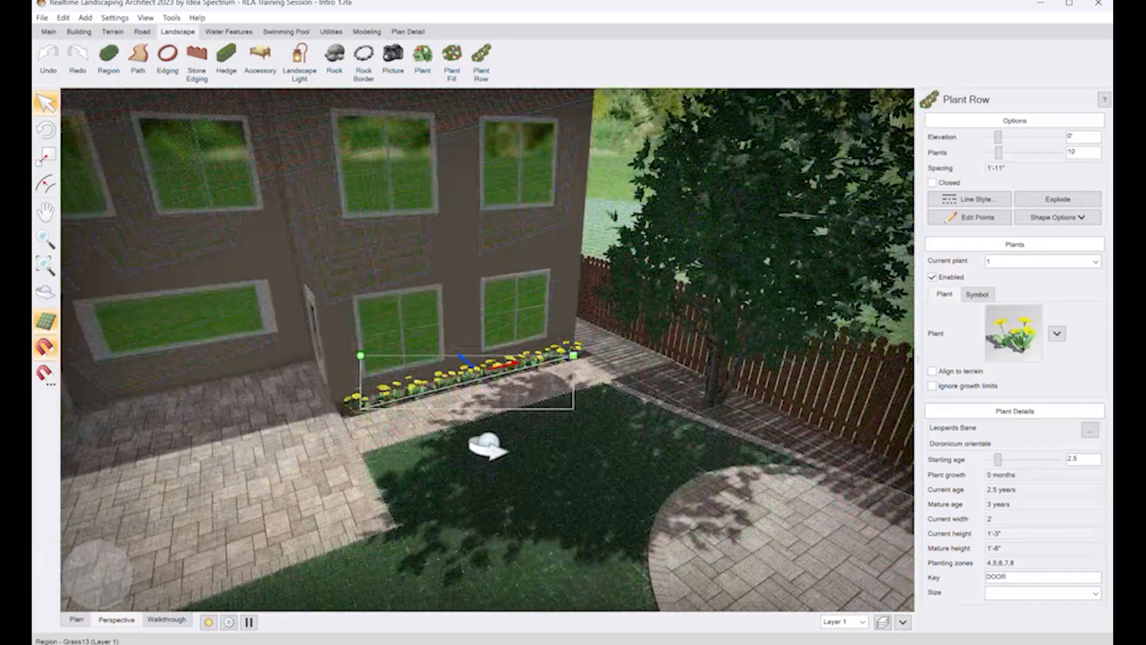
{"action": "right_click_drag", "start_coordinate": [491, 432], "coordinate": [521, 117]}
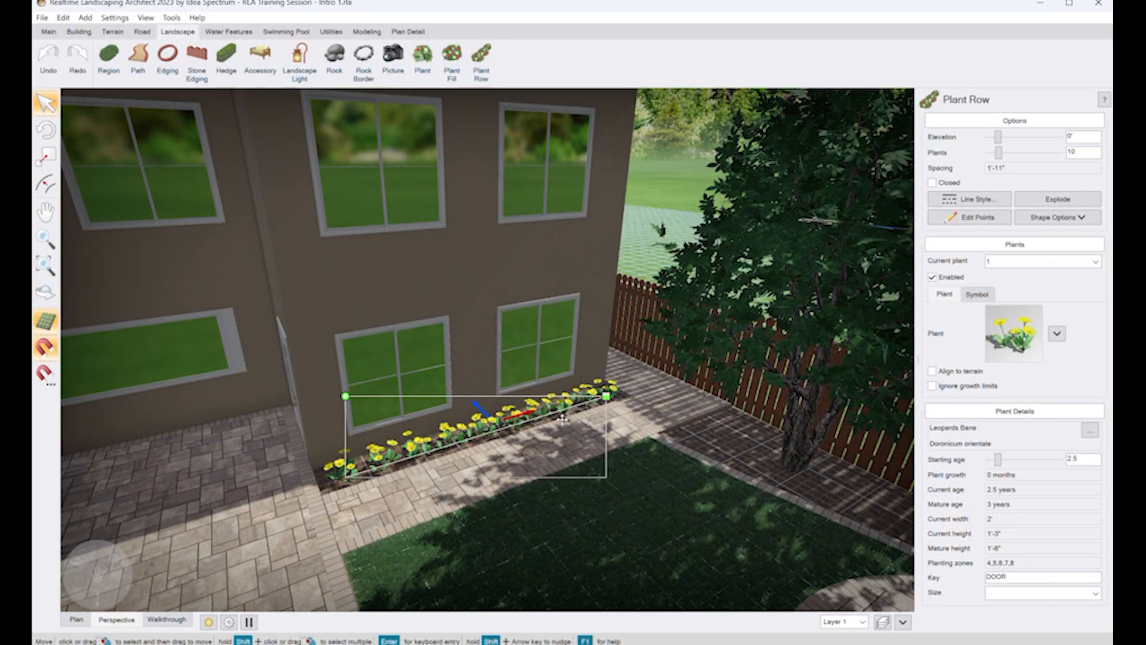
{"action": "left_click", "coordinate": [1022, 346]}
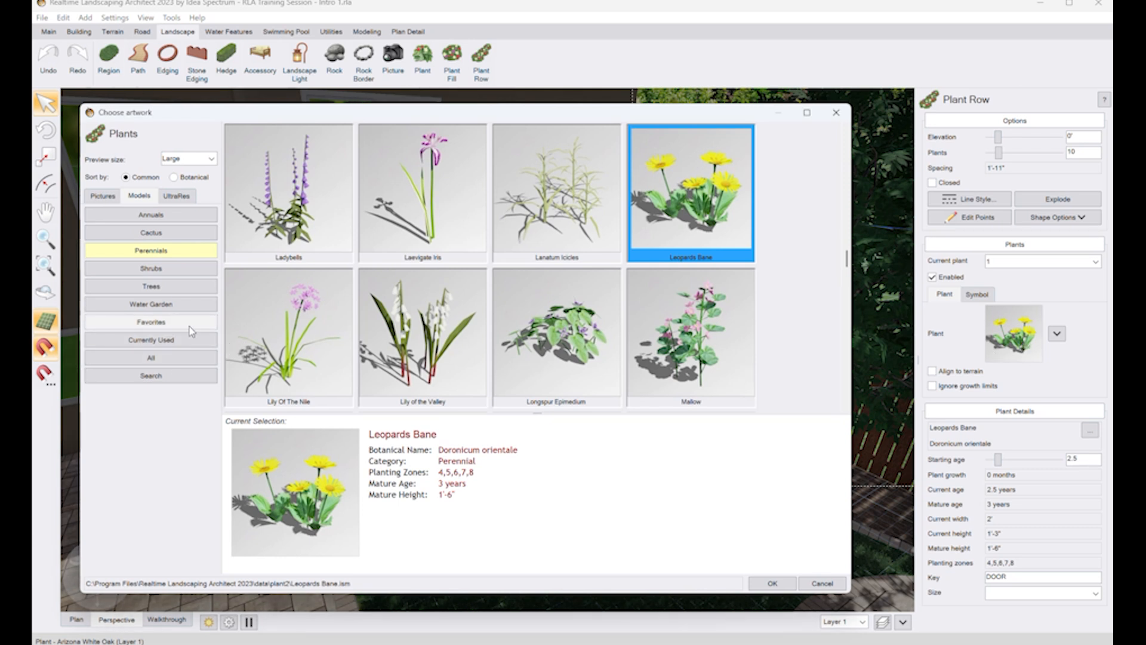
{"action": "left_click", "coordinate": [166, 272]}
{"action": "scroll", "coordinate": [366, 287], "scroll_direction": "down", "scroll_amount": 5}
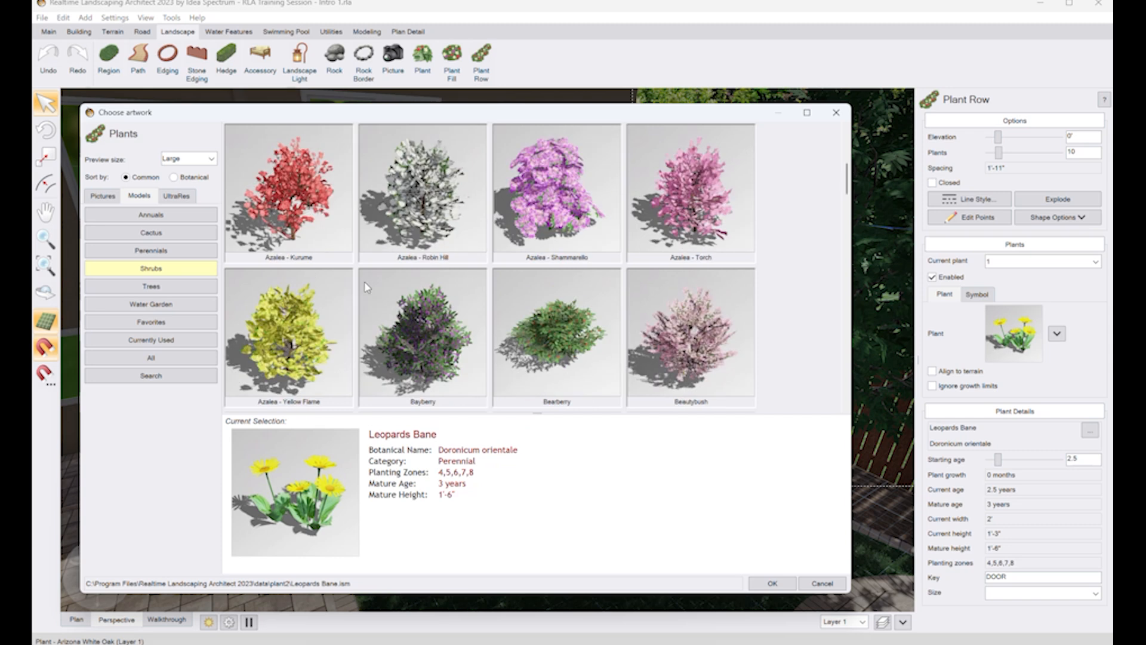
{"action": "scroll", "coordinate": [367, 287], "scroll_direction": "down", "scroll_amount": 5}
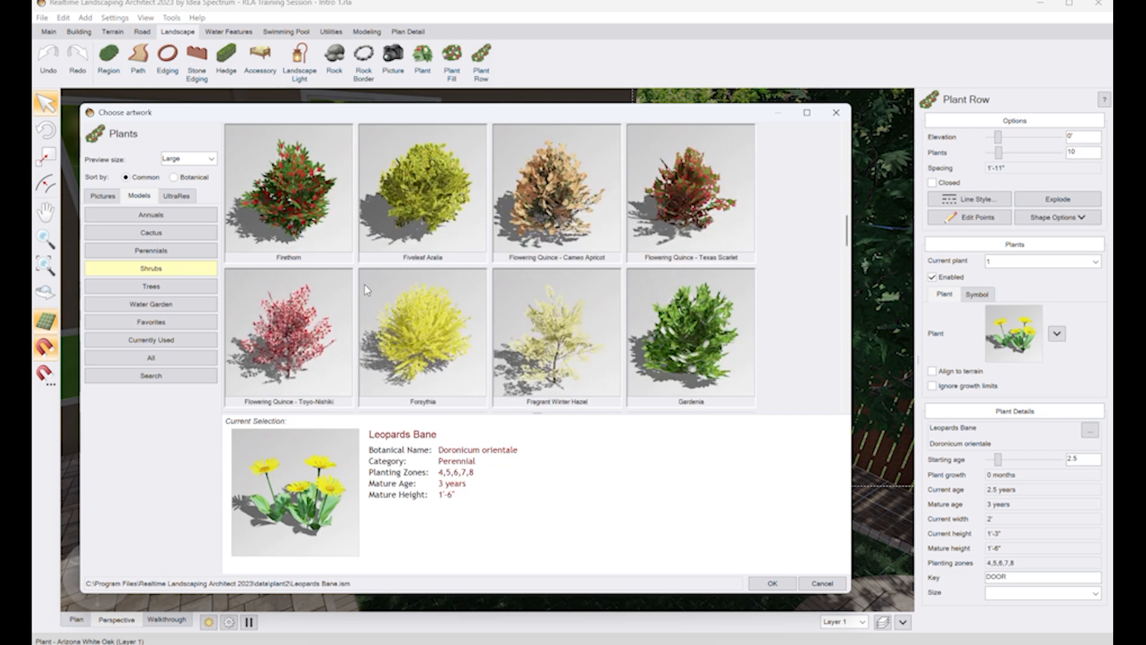
{"action": "double_click", "coordinate": [702, 206]}
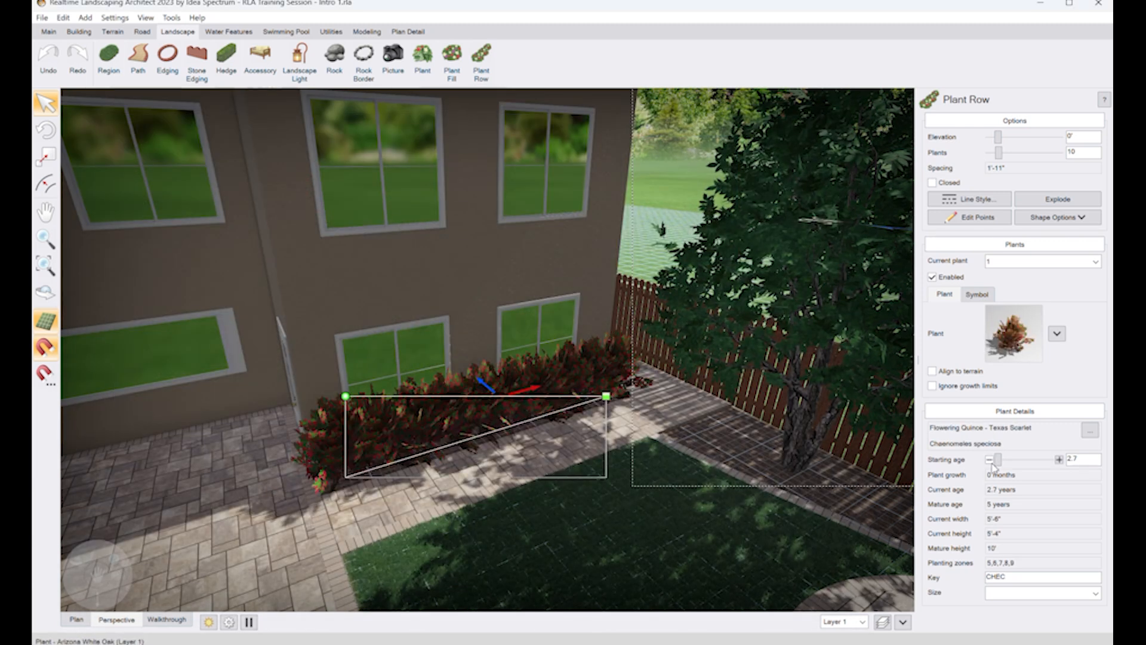
{"action": "left_click", "coordinate": [990, 459]}
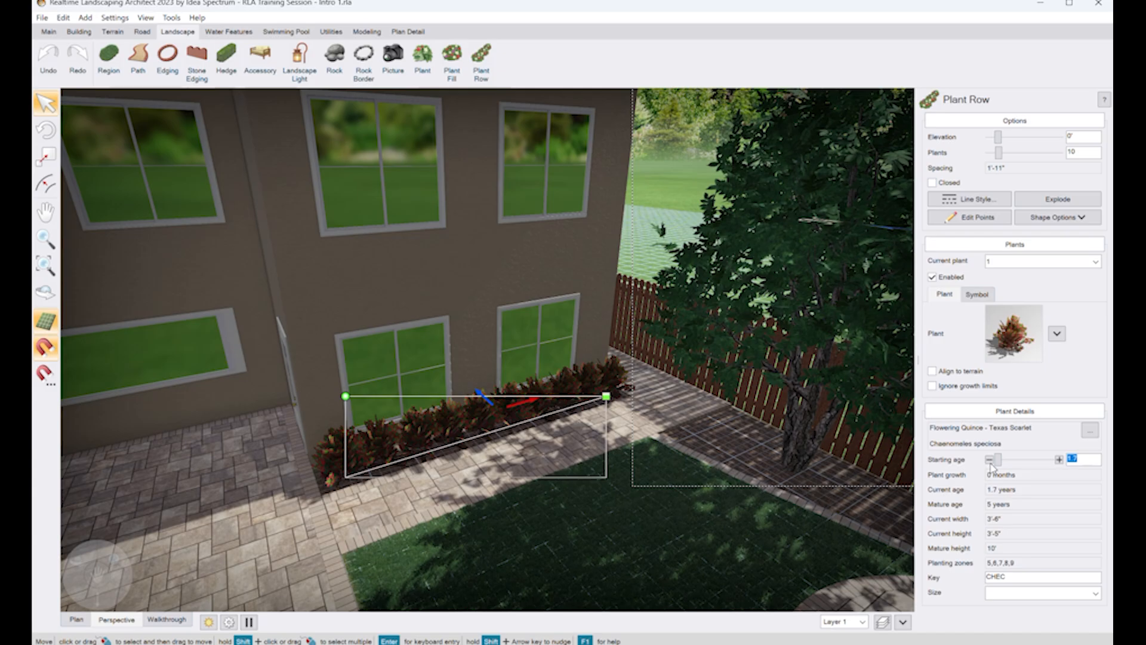
{"action": "mouse_move", "coordinate": [483, 482]}
{"action": "middle_mouse_down"}
{"action": "mouse_move", "coordinate": [476, 494]}
{"action": "mouse_move", "coordinate": [442, 471]}
{"action": "mouse_move", "coordinate": [448, 450]}
{"action": "mouse_move", "coordinate": [520, 460]}
{"action": "mouse_move", "coordinate": [519, 472]}
{"action": "mouse_move", "coordinate": [487, 473]}
{"action": "middle_mouse_up"}
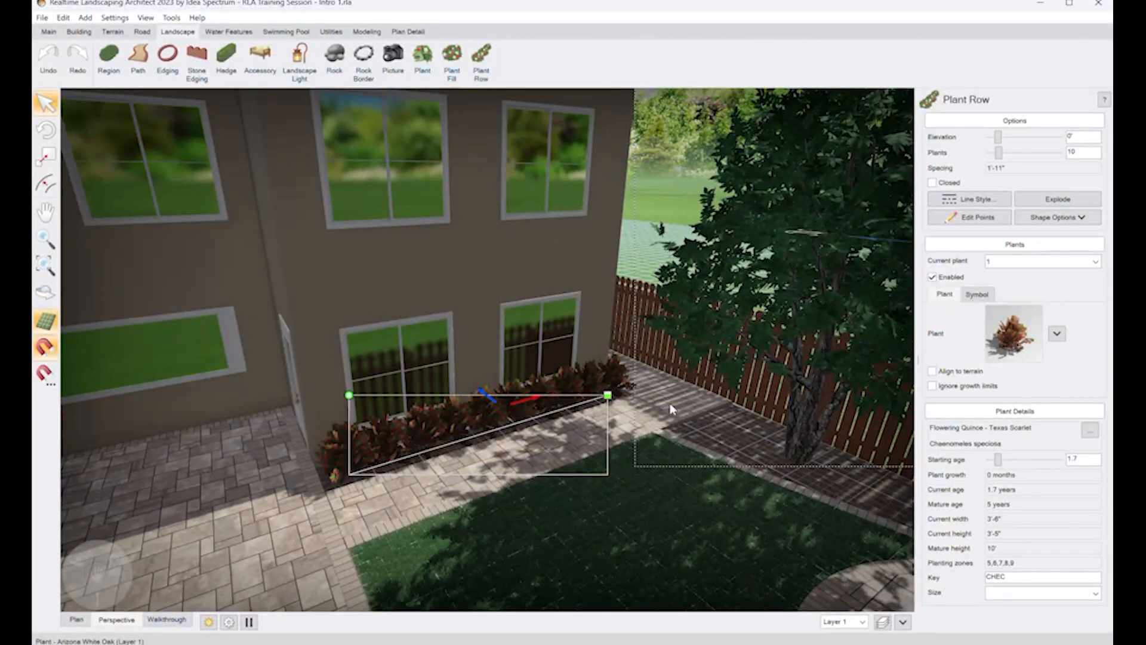
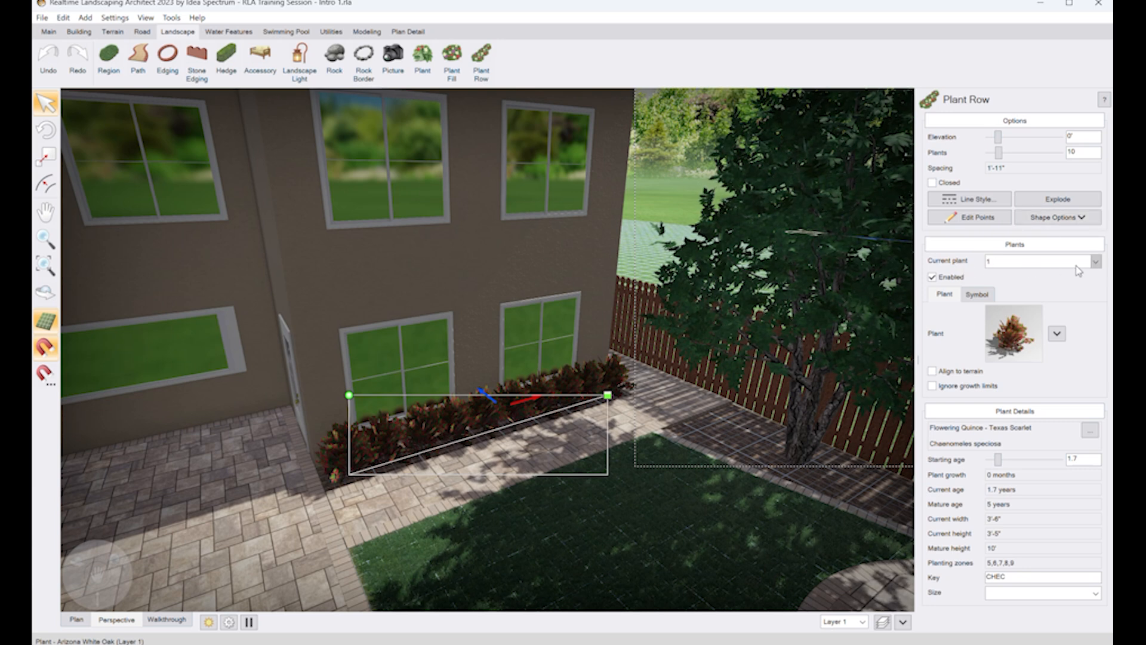
Step: Enable plant 2 in the plant row so that it alternates with the quince shrubs
{"action": "left_click", "coordinate": [1096, 262]}
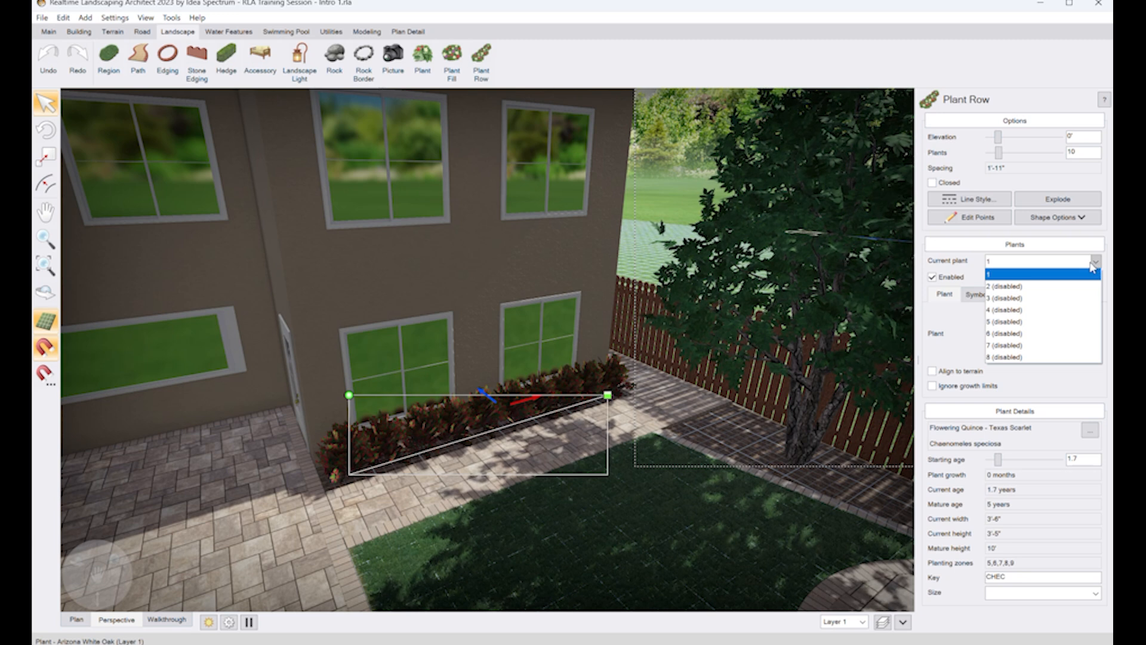
{"action": "left_click", "coordinate": [1037, 286]}
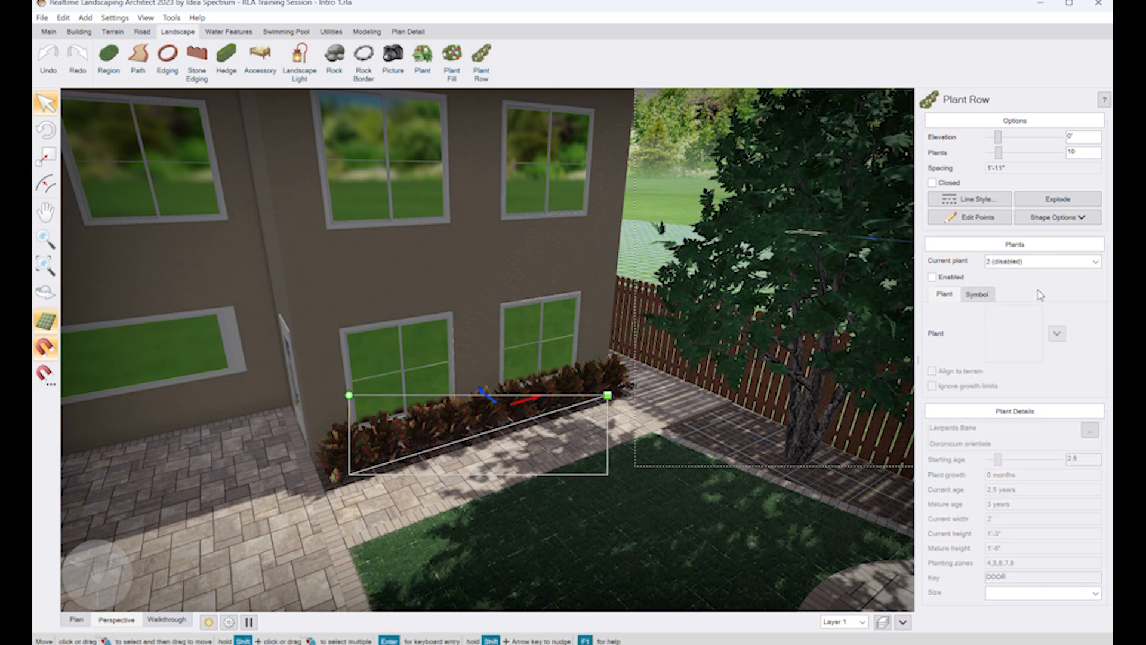
{"action": "left_click", "coordinate": [932, 278]}
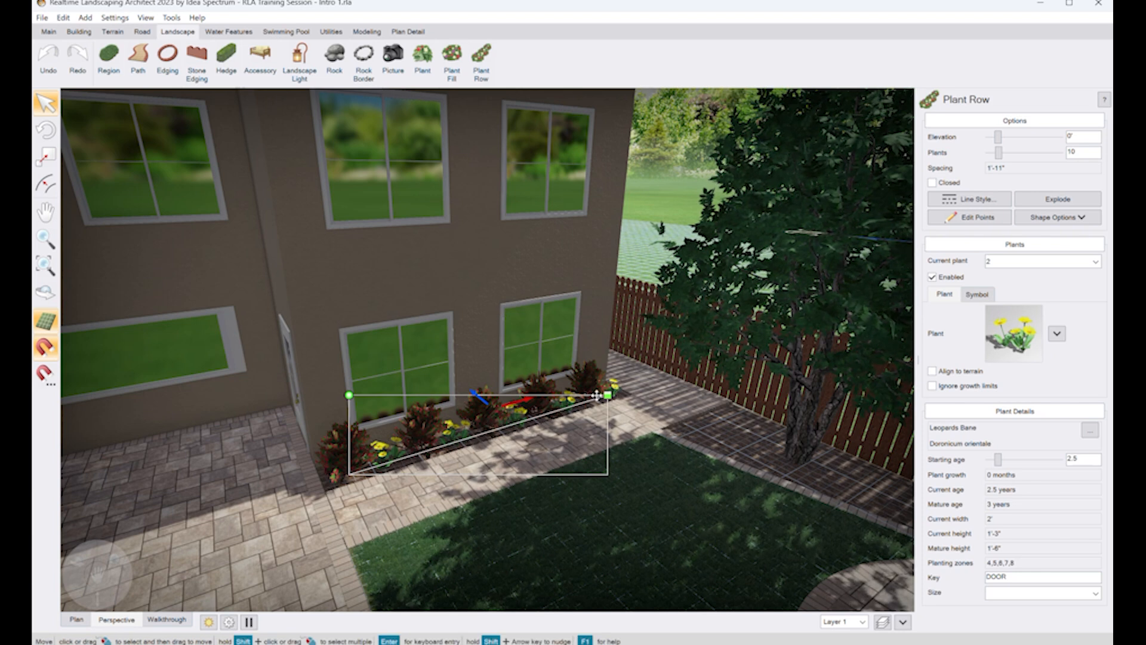
Step: Try Bull Rush from the water garden models as the row's second plant, with a starting age of 0.9
{"action": "left_click", "coordinate": [1014, 345]}
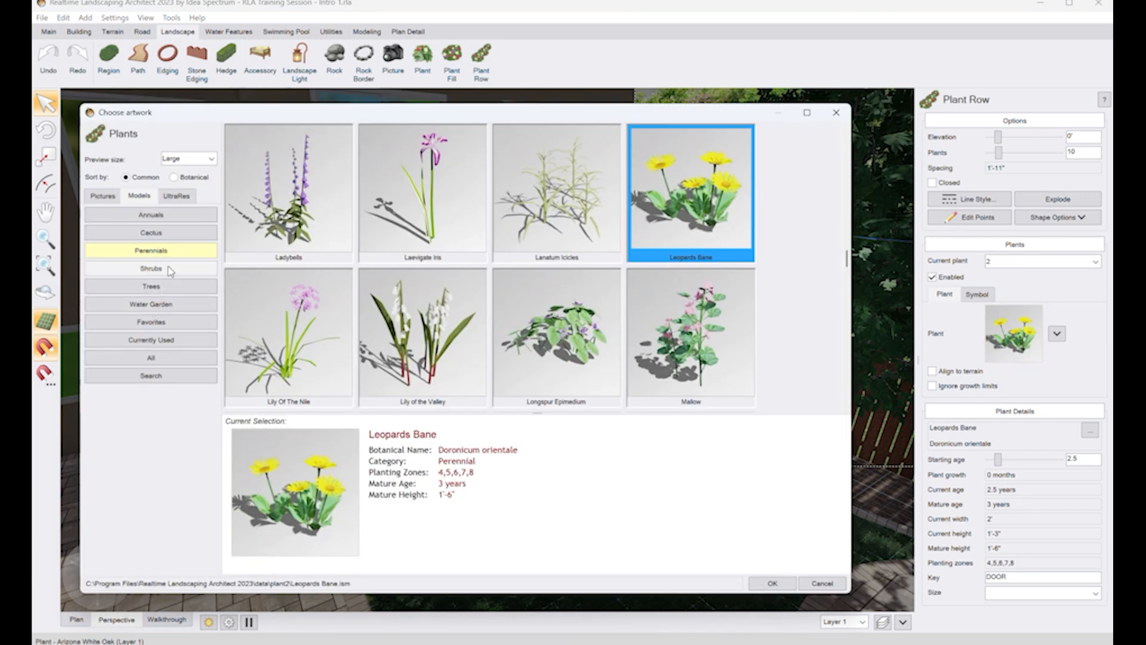
{"action": "left_click", "coordinate": [151, 303]}
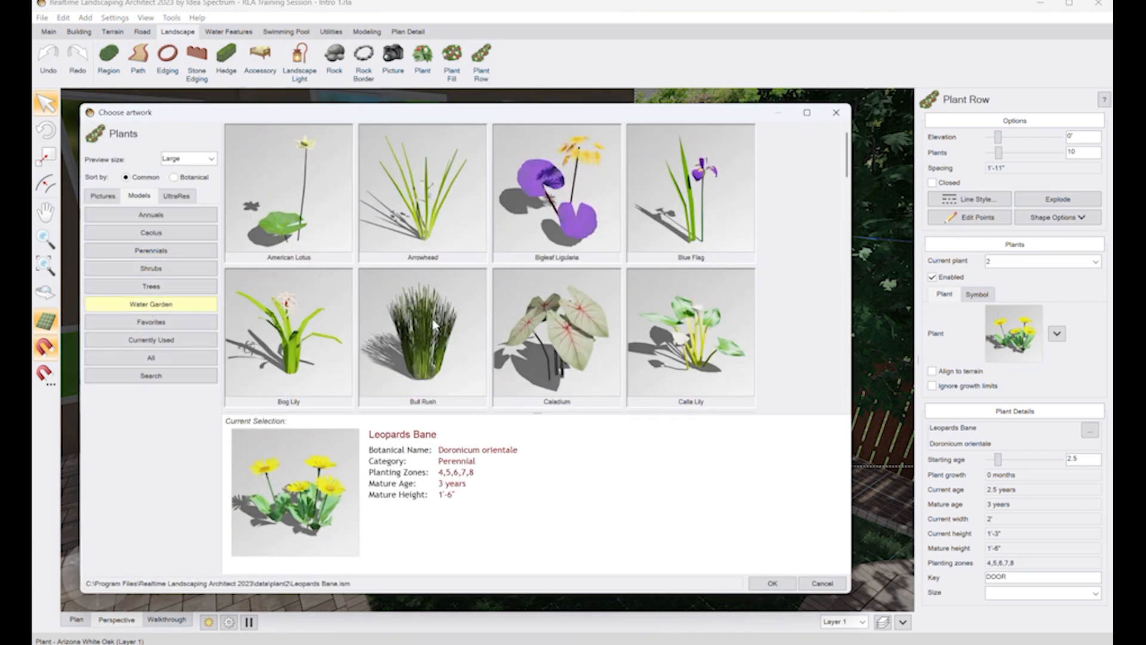
{"action": "double_click", "coordinate": [432, 348]}
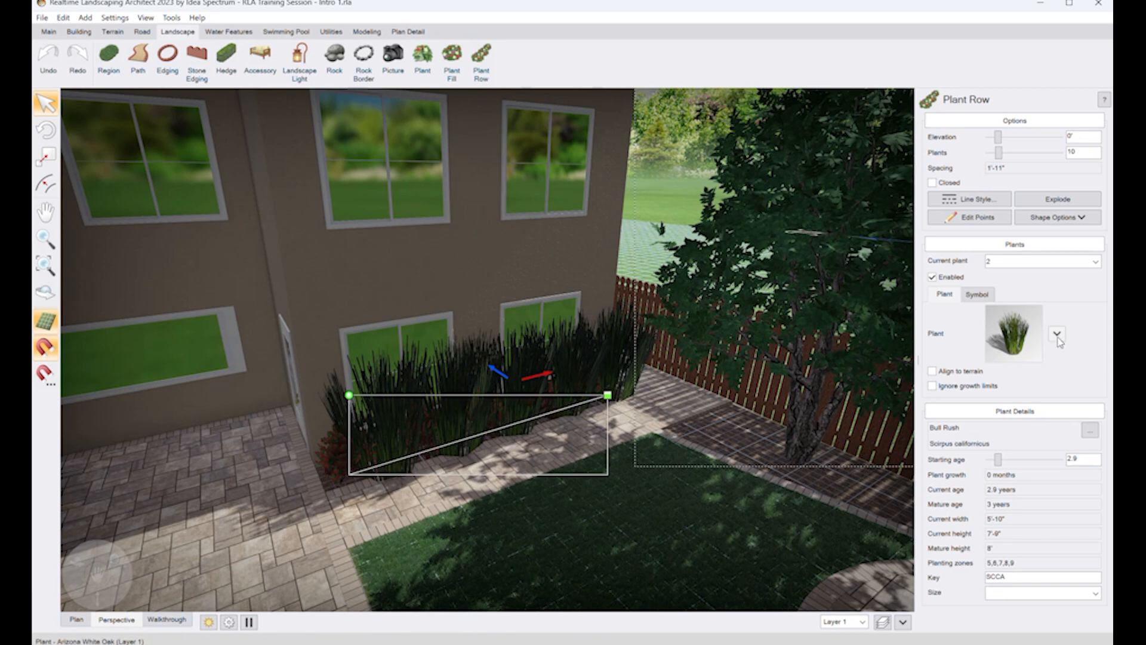
{"action": "left_click", "coordinate": [989, 461]}
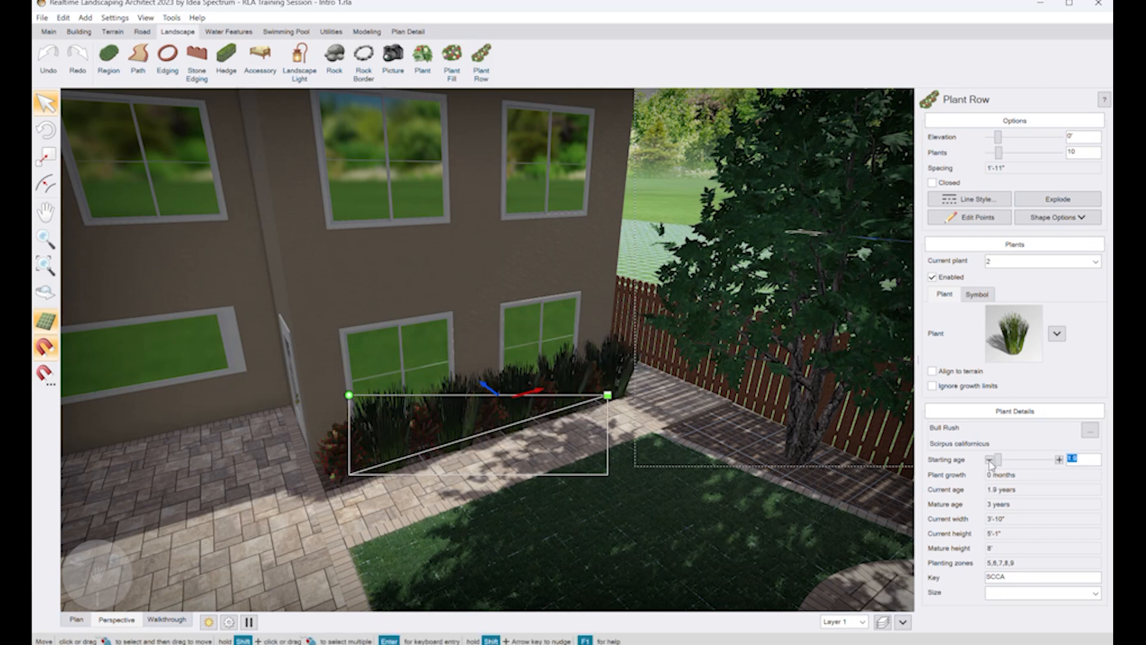
{"action": "left_click", "coordinate": [989, 460]}
Step: Choose Blue Oat Grass from the UltraRes ornamental grasses as the row's second plant and set its starting age to 7.1
{"action": "left_click", "coordinate": [1011, 333]}
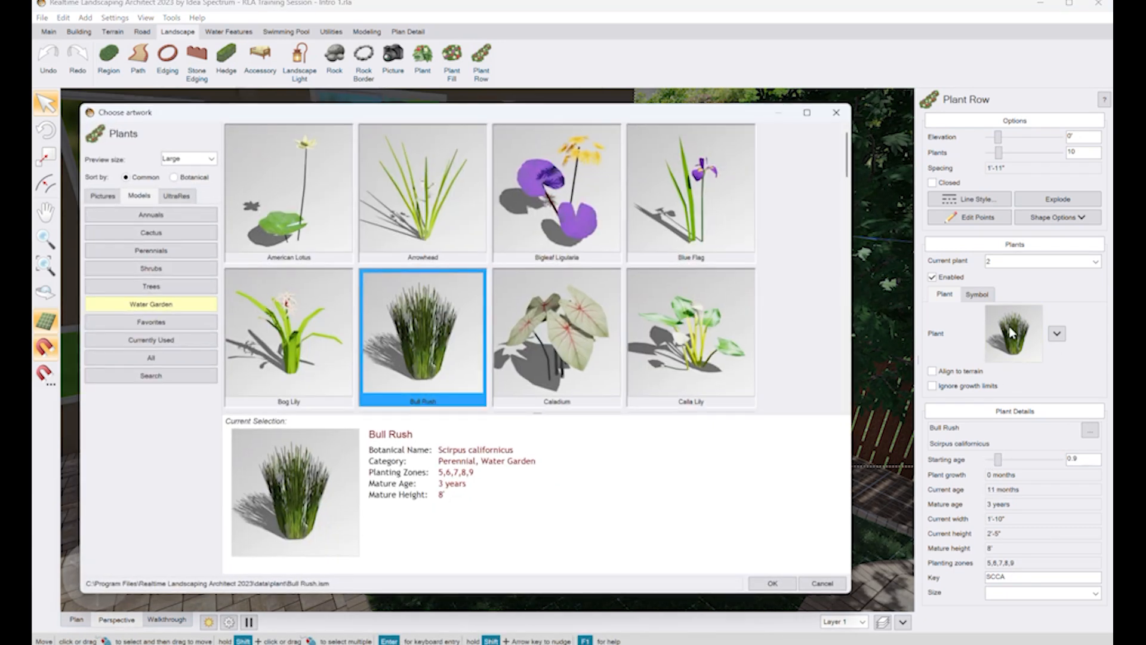
{"action": "left_click", "coordinate": [164, 276]}
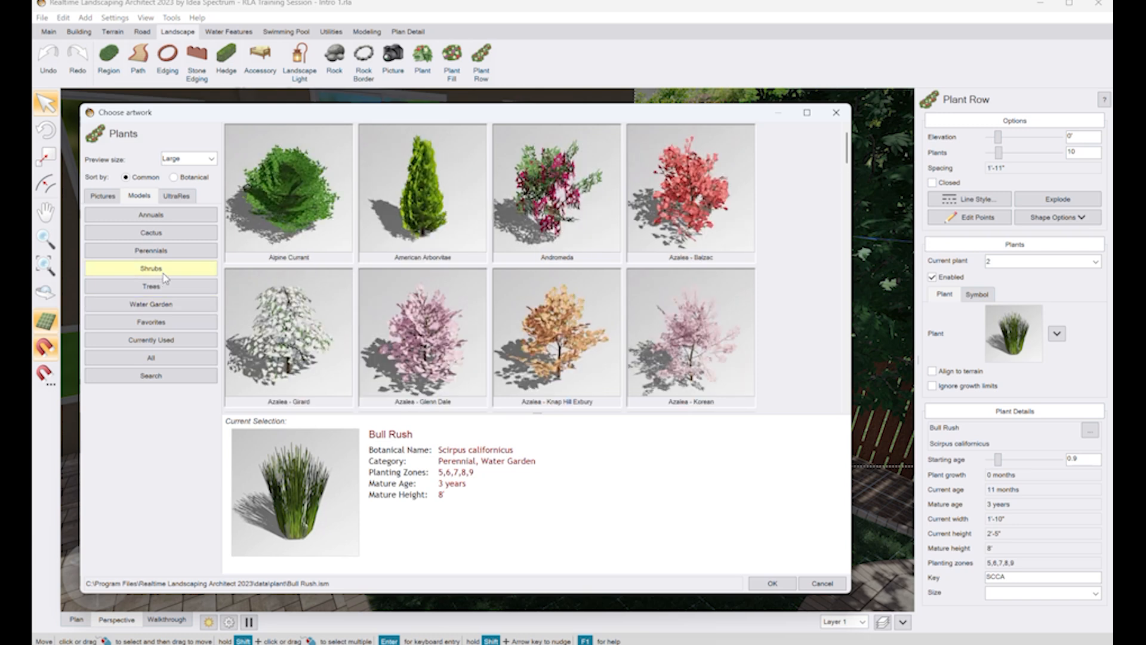
{"action": "scroll", "coordinate": [543, 313], "scroll_direction": "down", "scroll_amount": 5}
{"action": "scroll", "coordinate": [544, 314], "scroll_direction": "down", "scroll_amount": 5}
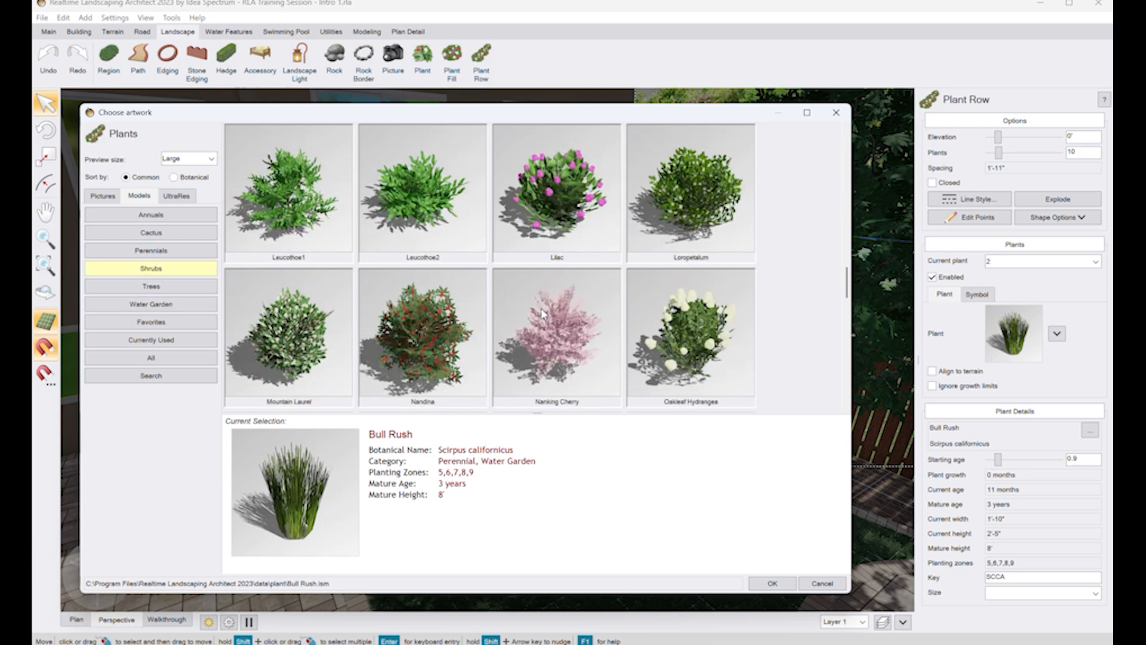
{"action": "scroll", "coordinate": [543, 313], "scroll_direction": "down", "scroll_amount": 2}
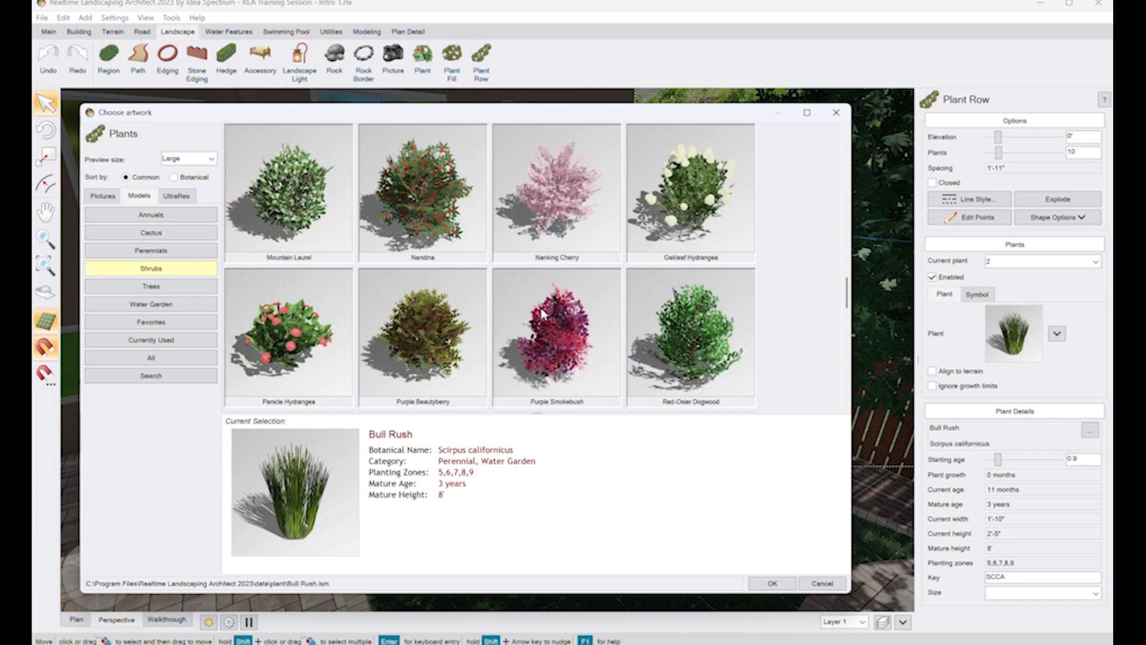
{"action": "left_click", "coordinate": [168, 197]}
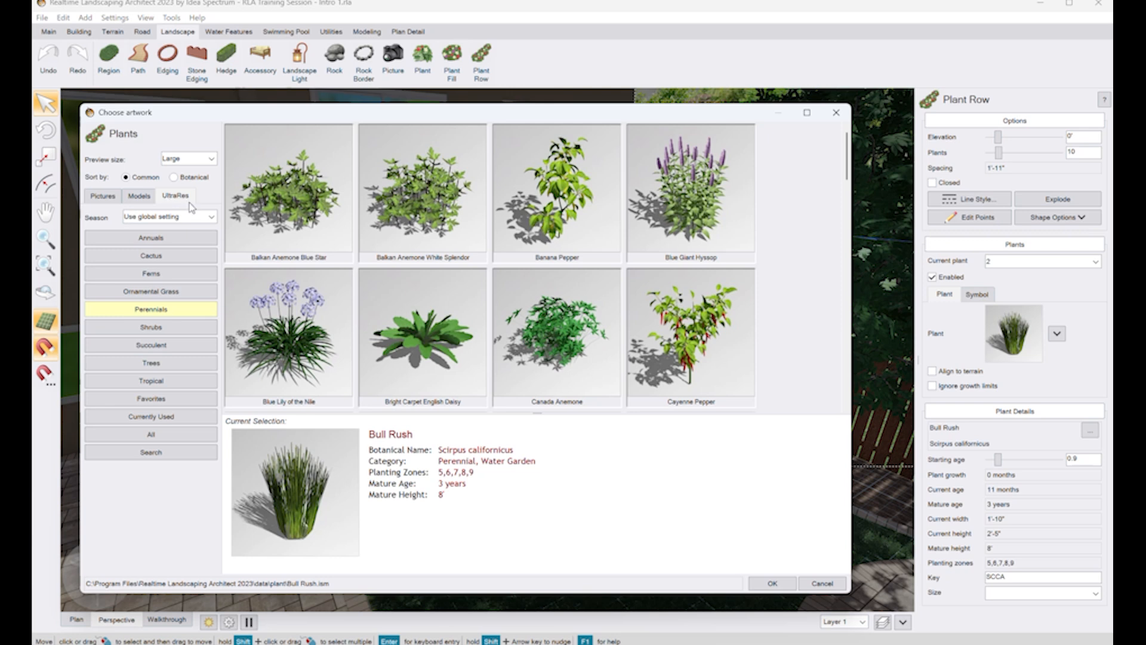
{"action": "left_click", "coordinate": [142, 199]}
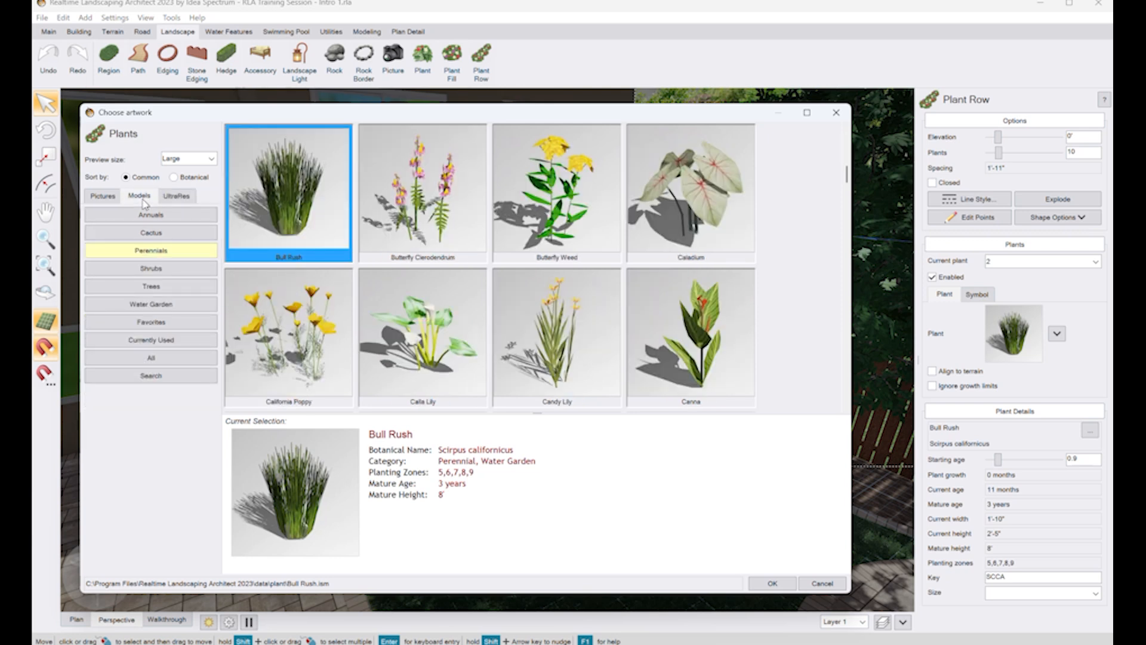
{"action": "left_click", "coordinate": [180, 198]}
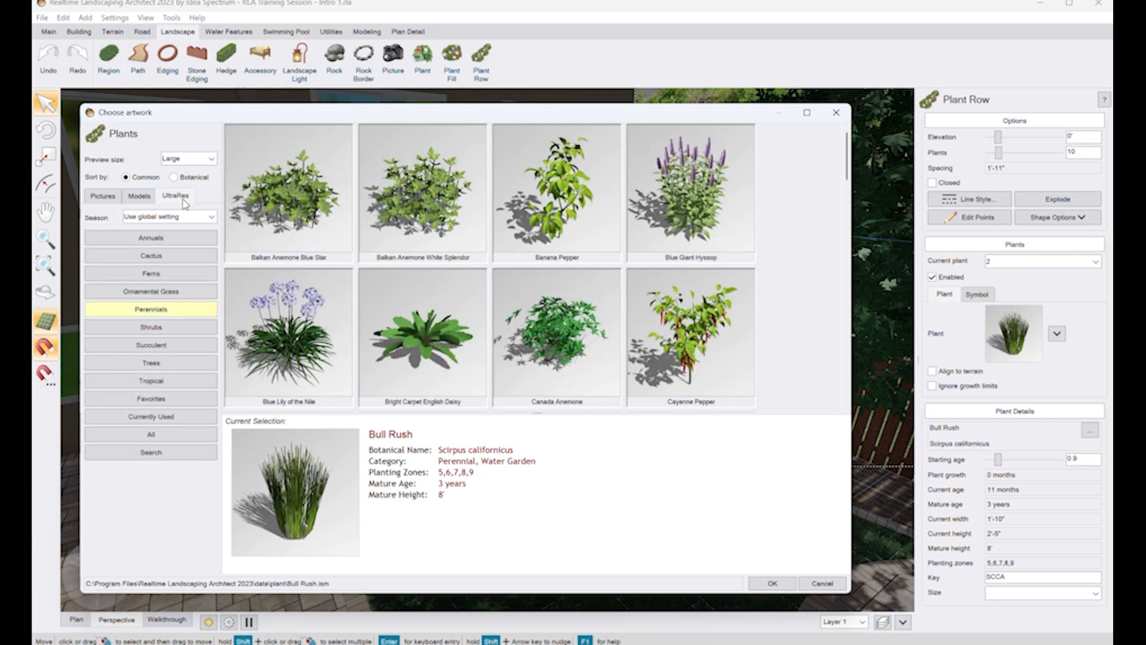
{"action": "left_click", "coordinate": [155, 291]}
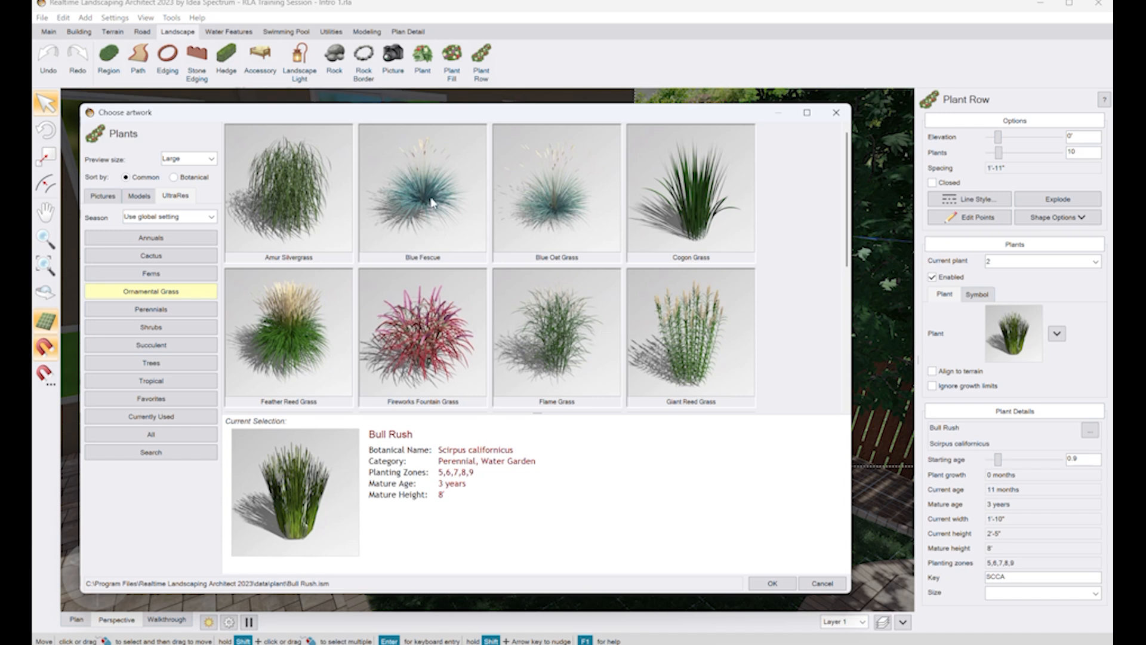
{"action": "double_click", "coordinate": [566, 209]}
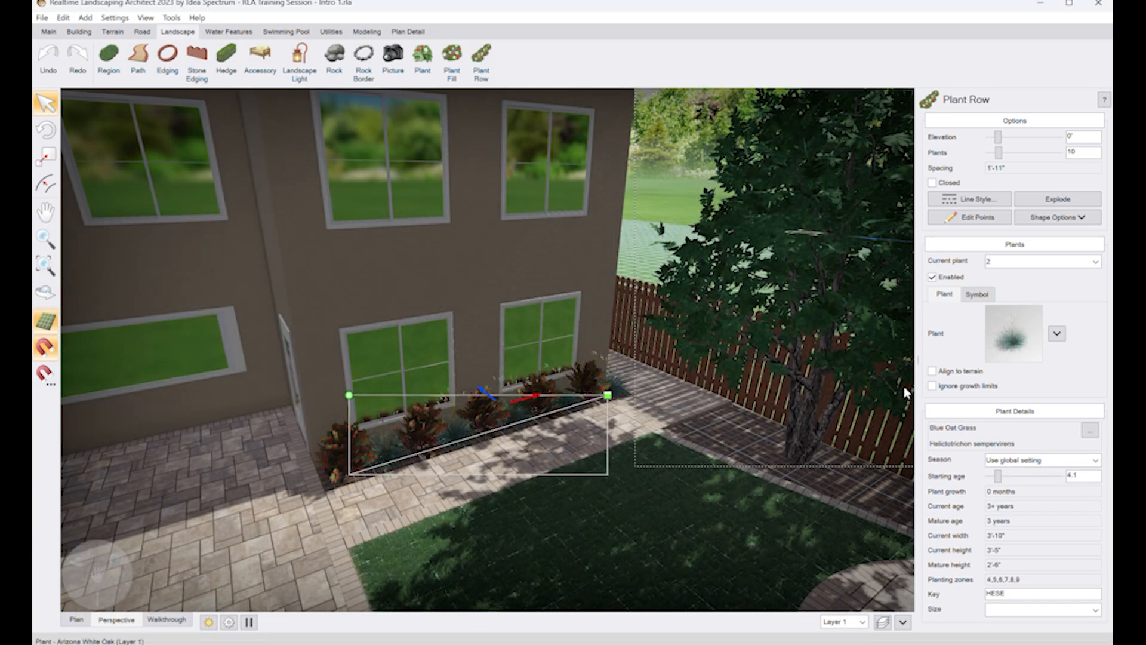
{"action": "left_click", "coordinate": [1060, 476]}
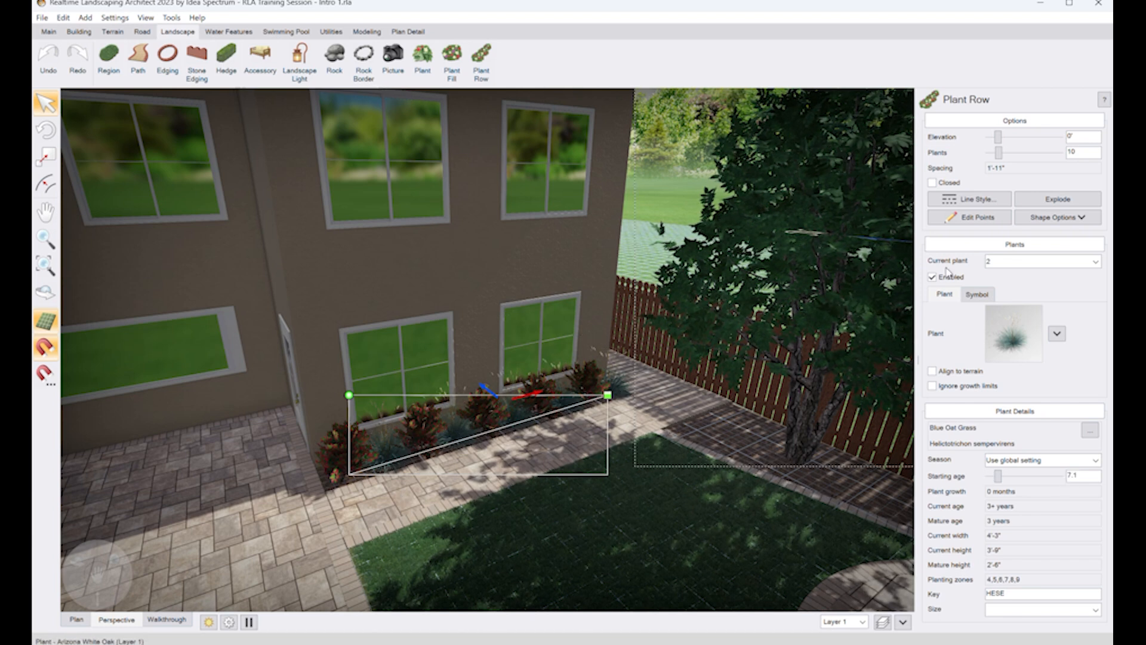
Step: Enable plant 3 in the plant row and choose Japanese Blood Grass from the UltraRes ornamental grasses for it
{"action": "left_click", "coordinate": [1015, 262]}
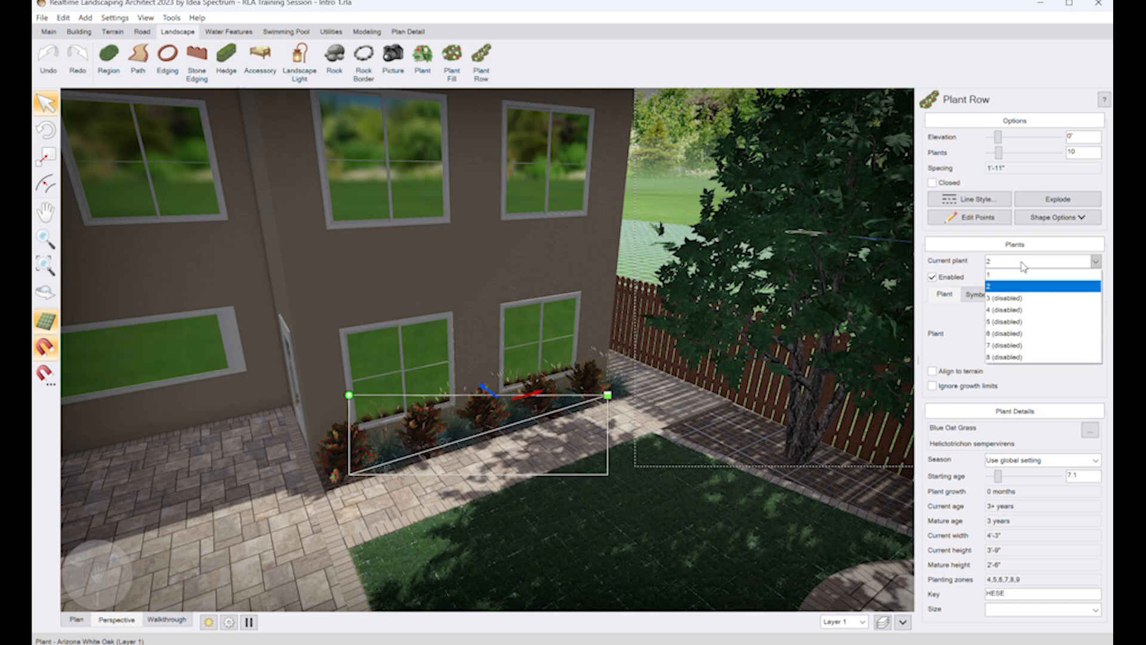
{"action": "left_click", "coordinate": [1022, 298]}
{"action": "left_click", "coordinate": [932, 277]}
{"action": "left_click", "coordinate": [1015, 355]}
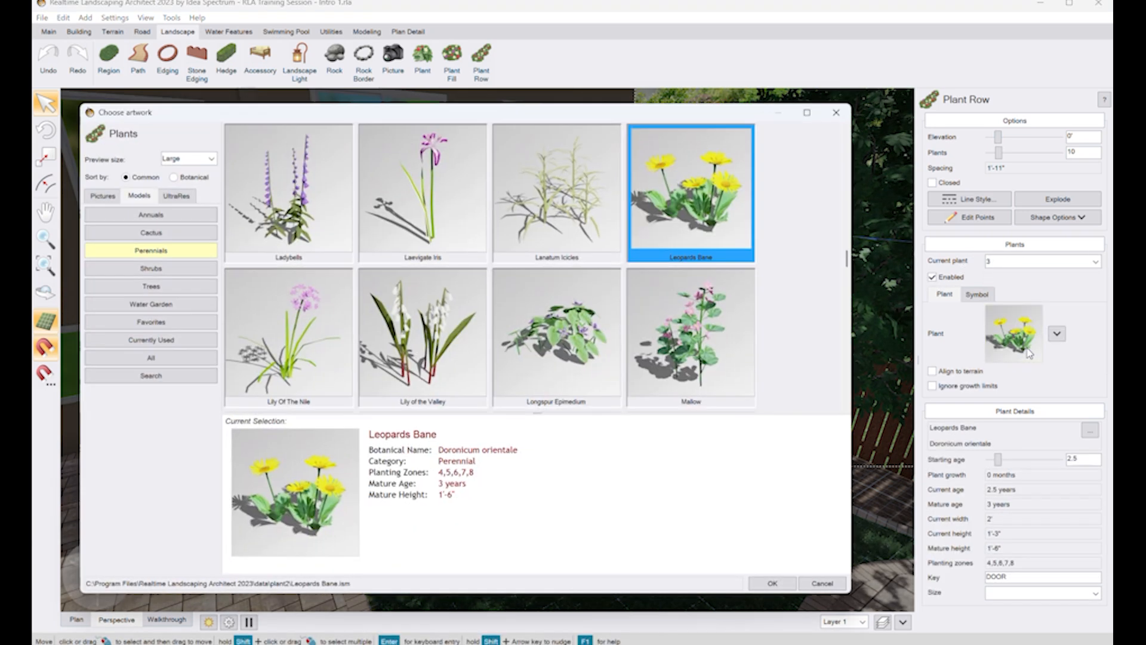
{"action": "left_click", "coordinate": [176, 197]}
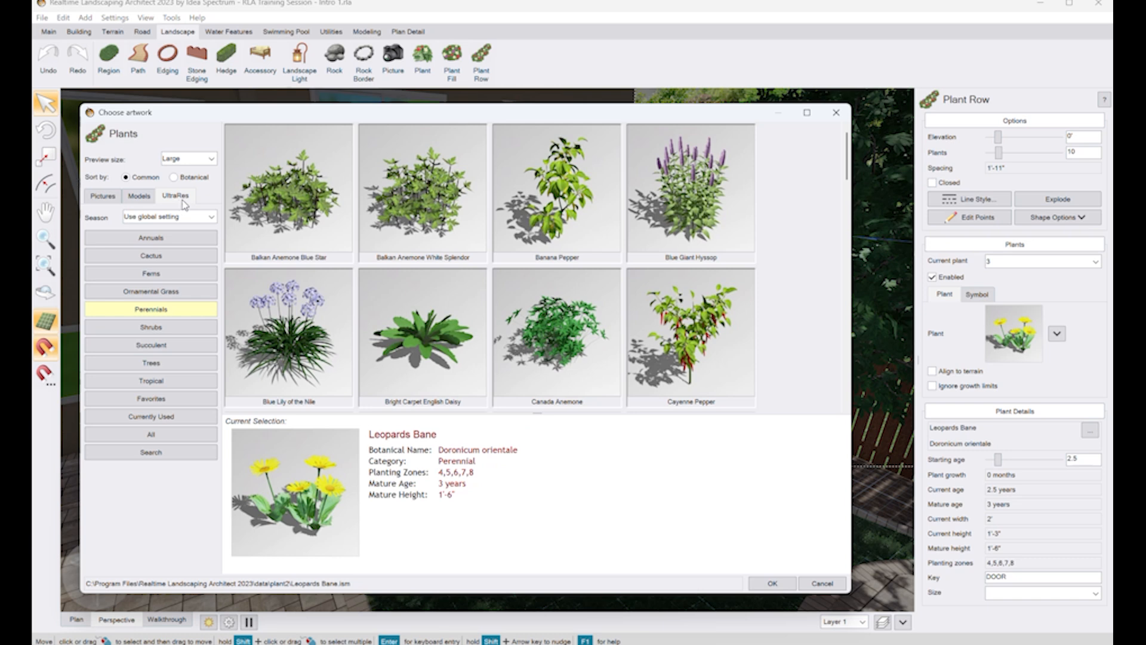
{"action": "scroll", "coordinate": [588, 325], "scroll_direction": "down", "scroll_amount": 1}
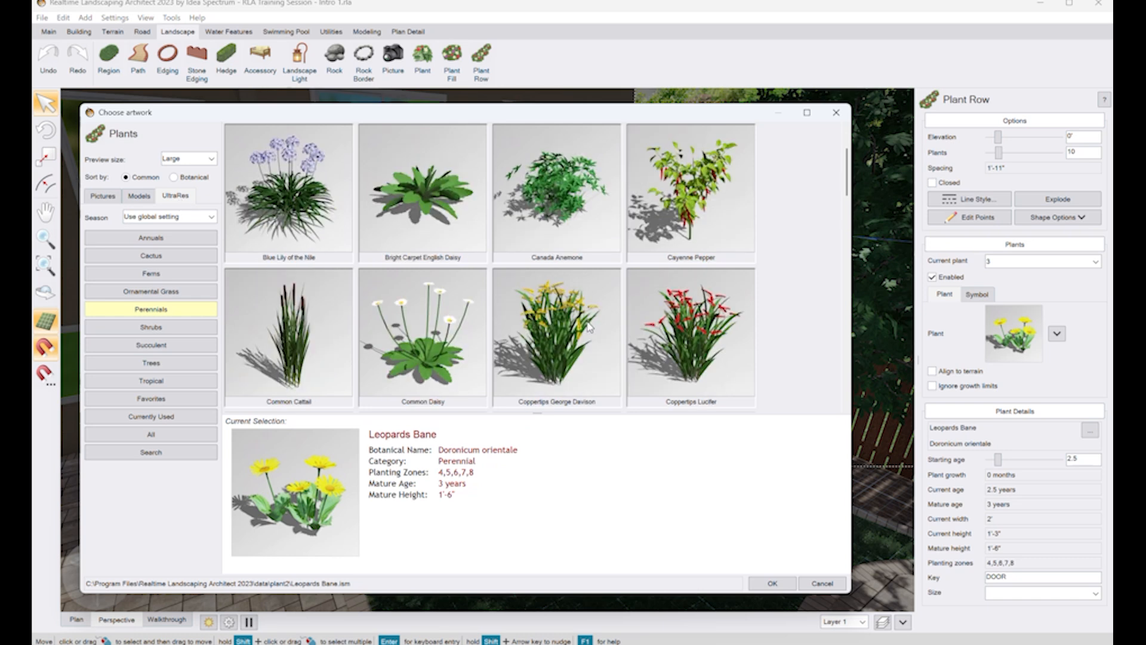
{"action": "left_click", "coordinate": [159, 294]}
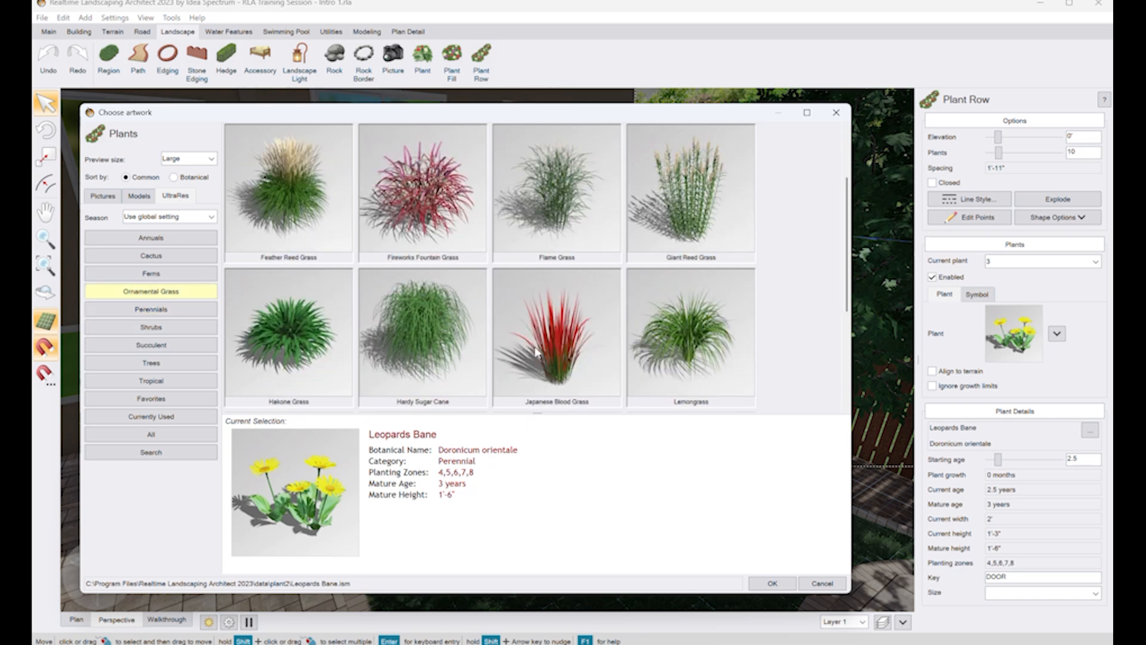
{"action": "double_click", "coordinate": [536, 352]}
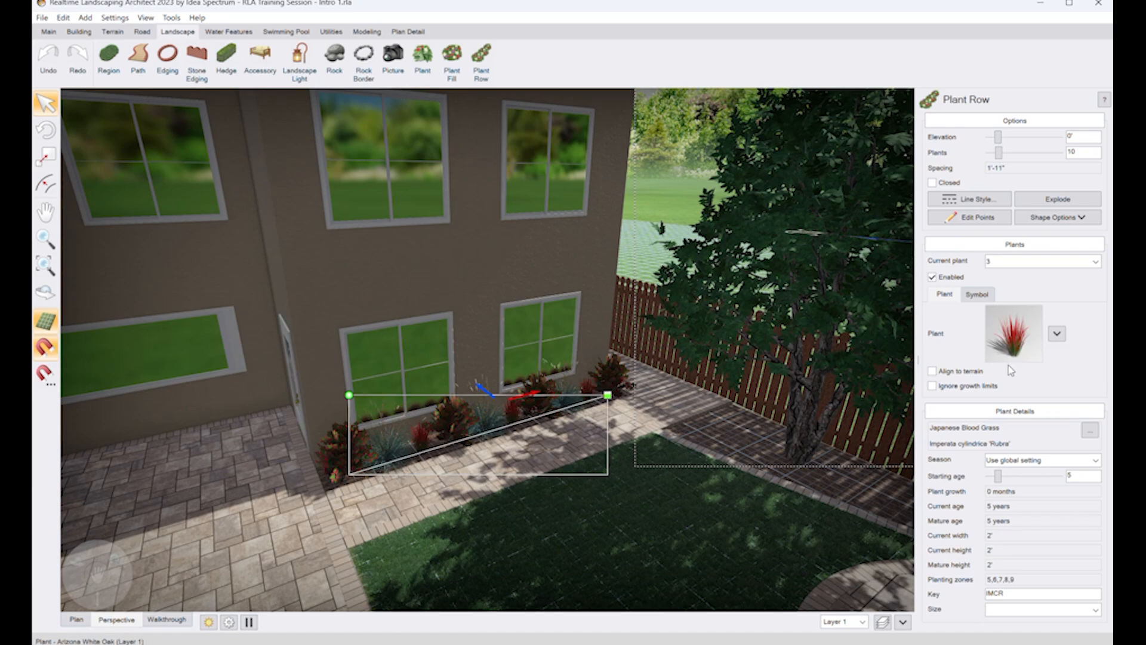
Step: Set the Japanese Blood Grass starting age to 9 and increase the row to 17 plants
{"action": "left_click", "coordinate": [1059, 476]}
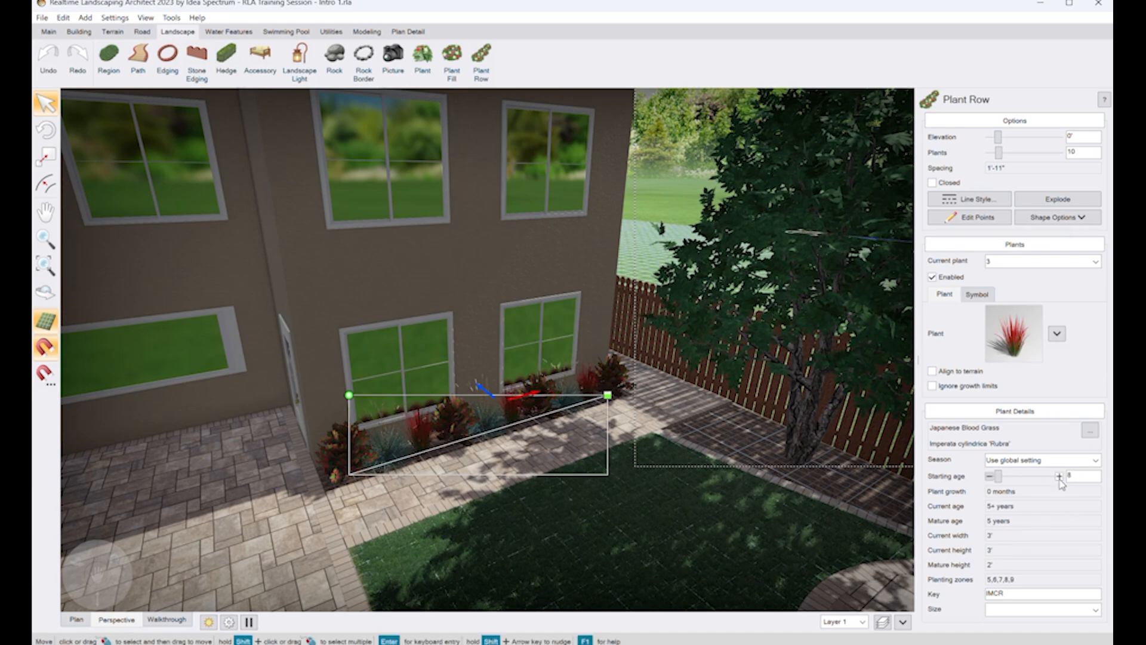
{"action": "left_click", "coordinate": [1059, 478]}
{"action": "middle_click_drag", "start_coordinate": [544, 403], "coordinate": [534, 451]}
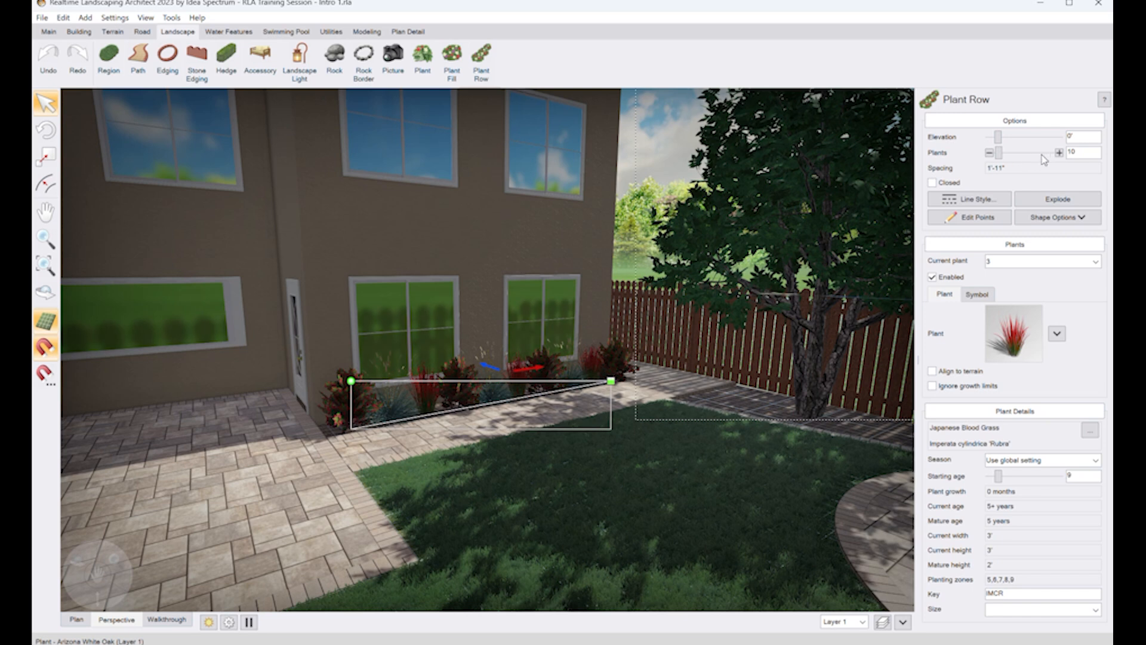
{"action": "left_click", "coordinate": [1059, 152]}
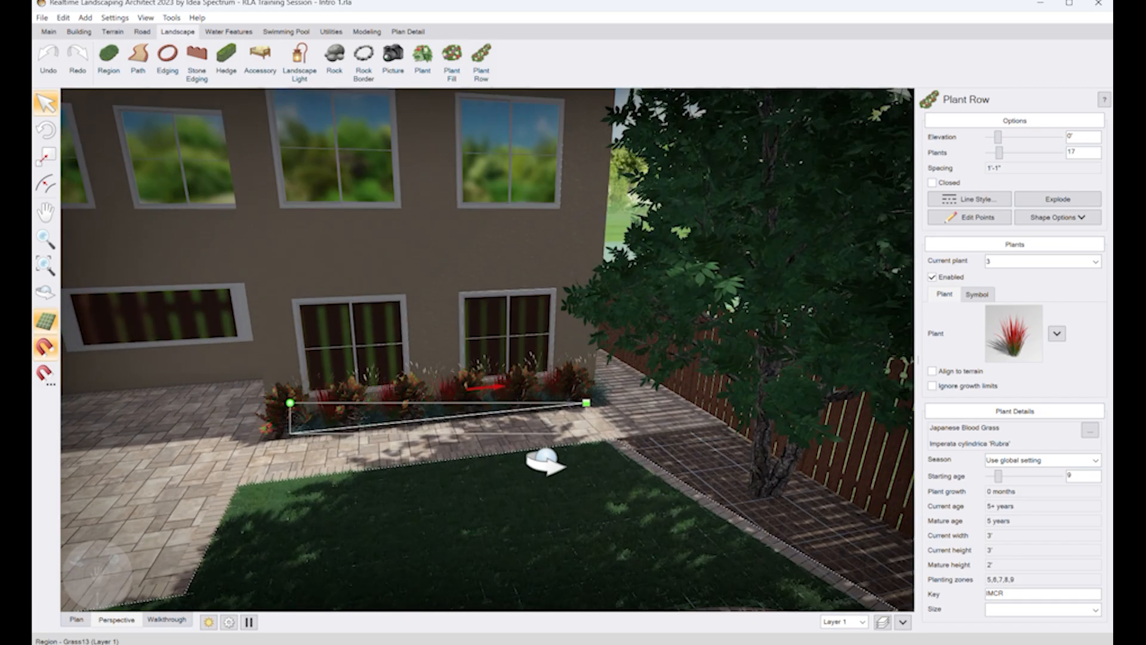
{"action": "middle_click_drag", "start_coordinate": [545, 462], "coordinate": [558, 453]}
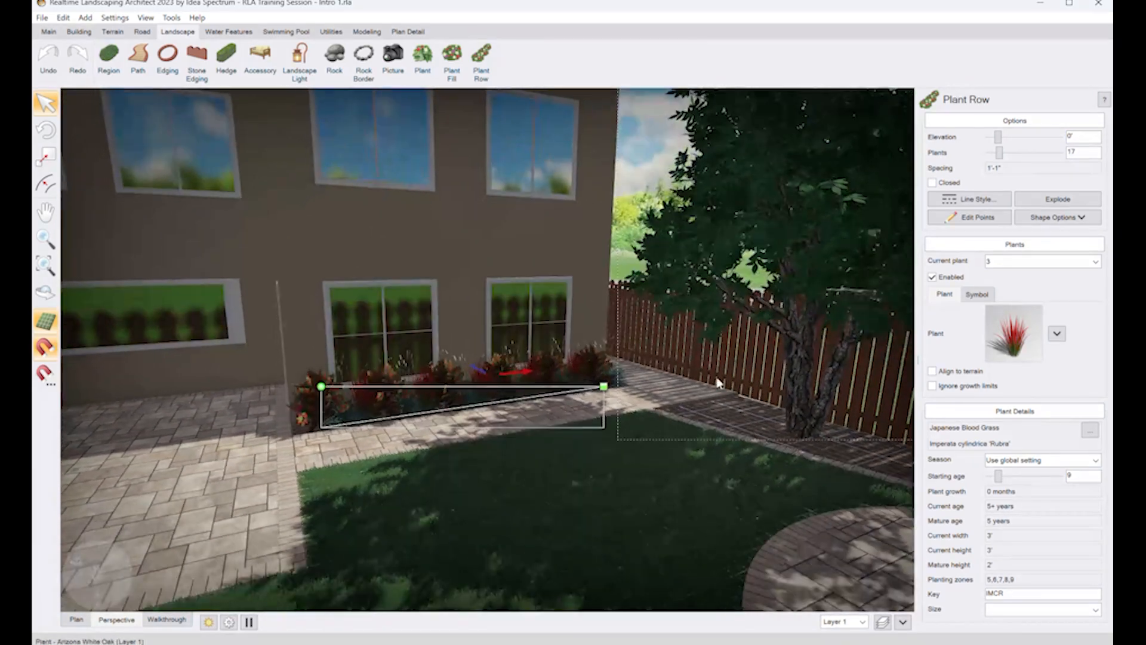
{"action": "mouse_move", "coordinate": [604, 398]}
{"action": "middle_mouse_down"}
{"action": "mouse_move", "coordinate": [593, 412]}
{"action": "mouse_move", "coordinate": [632, 396]}
{"action": "mouse_move", "coordinate": [589, 405]}
{"action": "middle_mouse_up"}
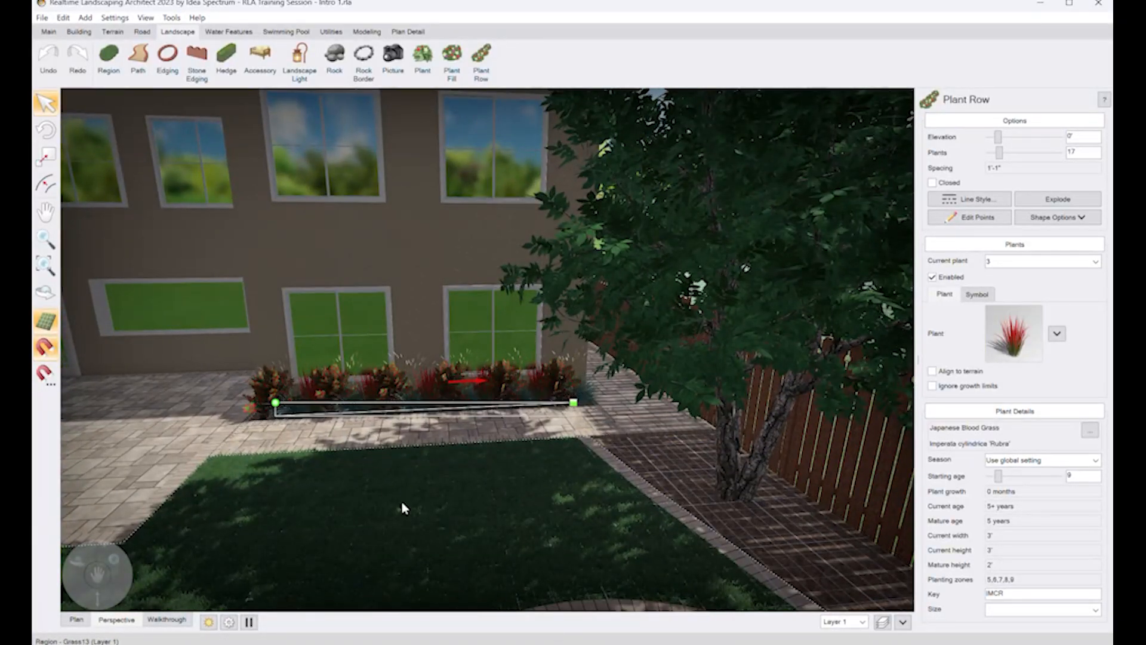
Step: In plan view, duplicate the plant row and move the copy across the large patio to the narrow mulch bed beside the house corner
{"action": "middle_click_drag", "start_coordinate": [456, 379], "coordinate": [570, 435]}
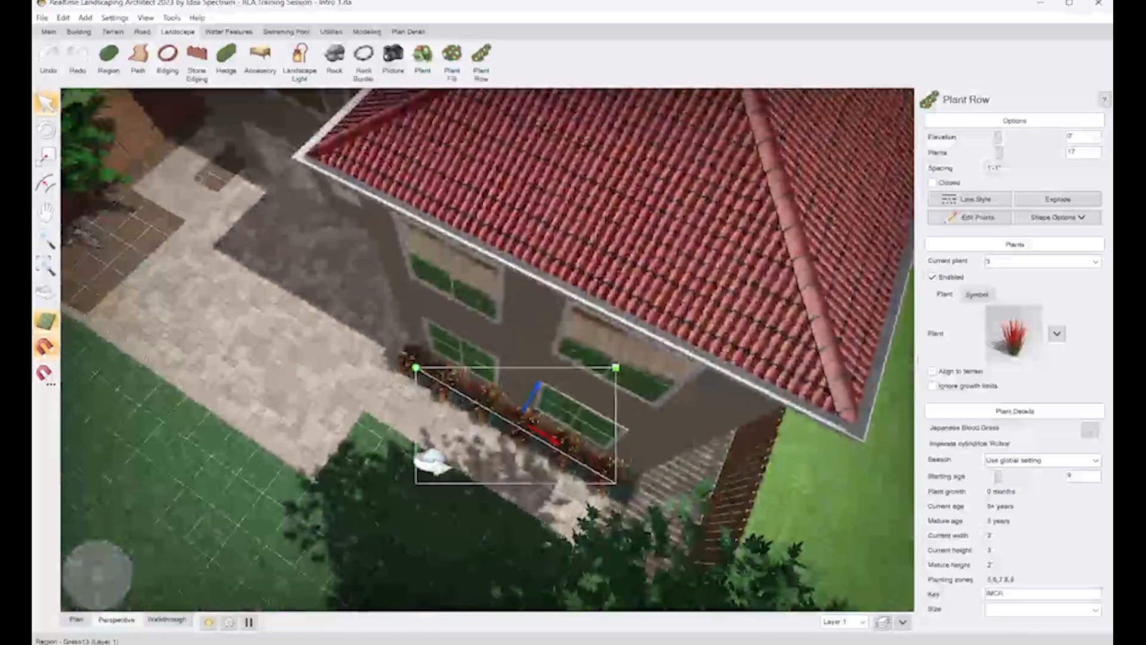
{"action": "middle_click_drag", "start_coordinate": [432, 460], "coordinate": [624, 440]}
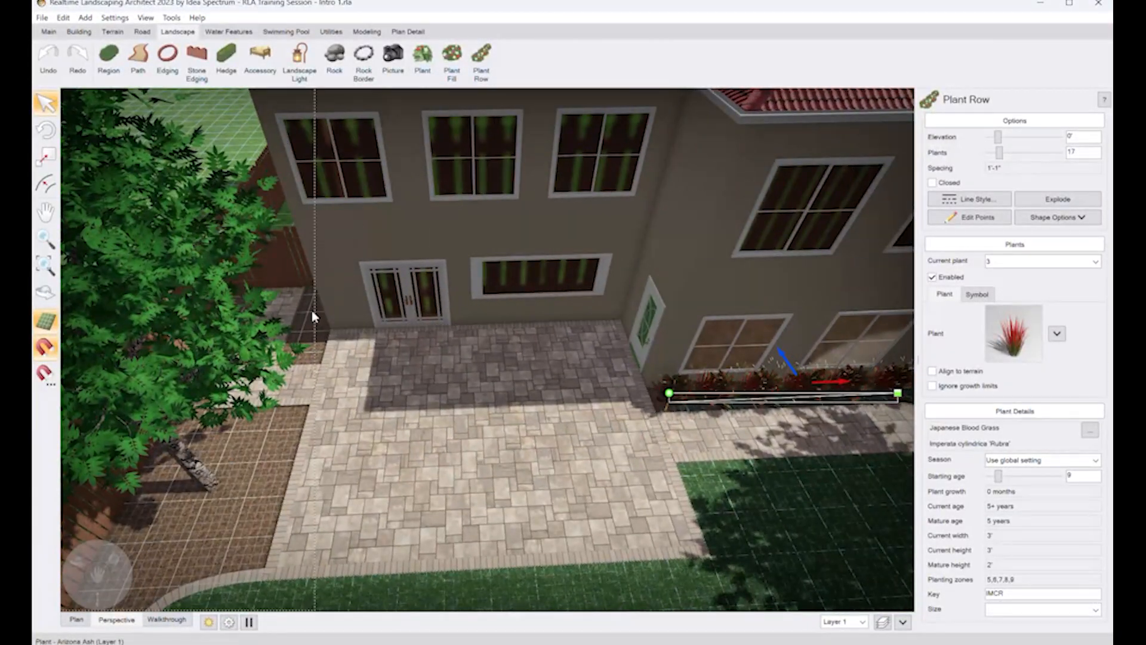
{"action": "middle_click_drag", "start_coordinate": [333, 352], "coordinate": [327, 504]}
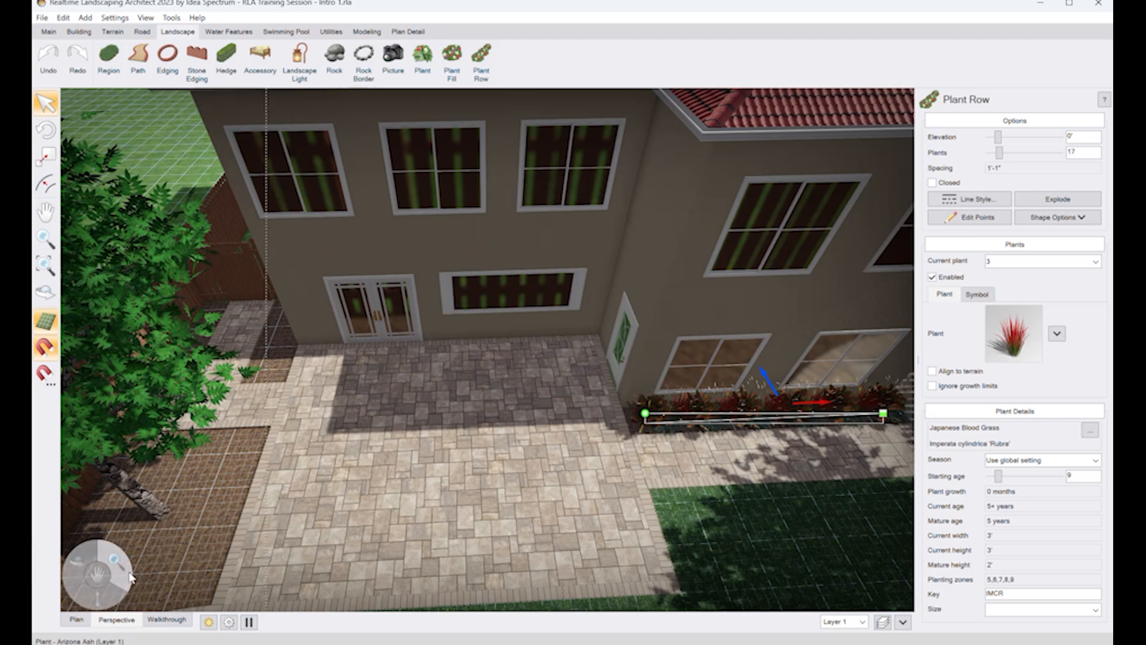
{"action": "left_click", "coordinate": [68, 622]}
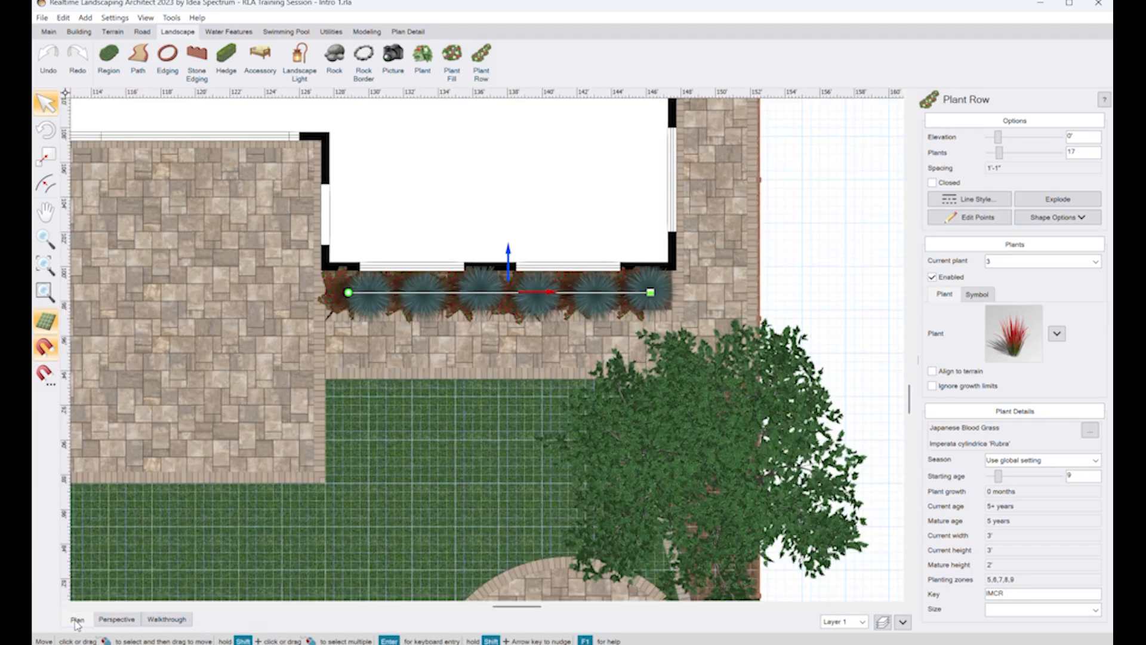
{"action": "left_click", "coordinate": [496, 292]}
{"action": "left_click", "coordinate": [491, 294]}
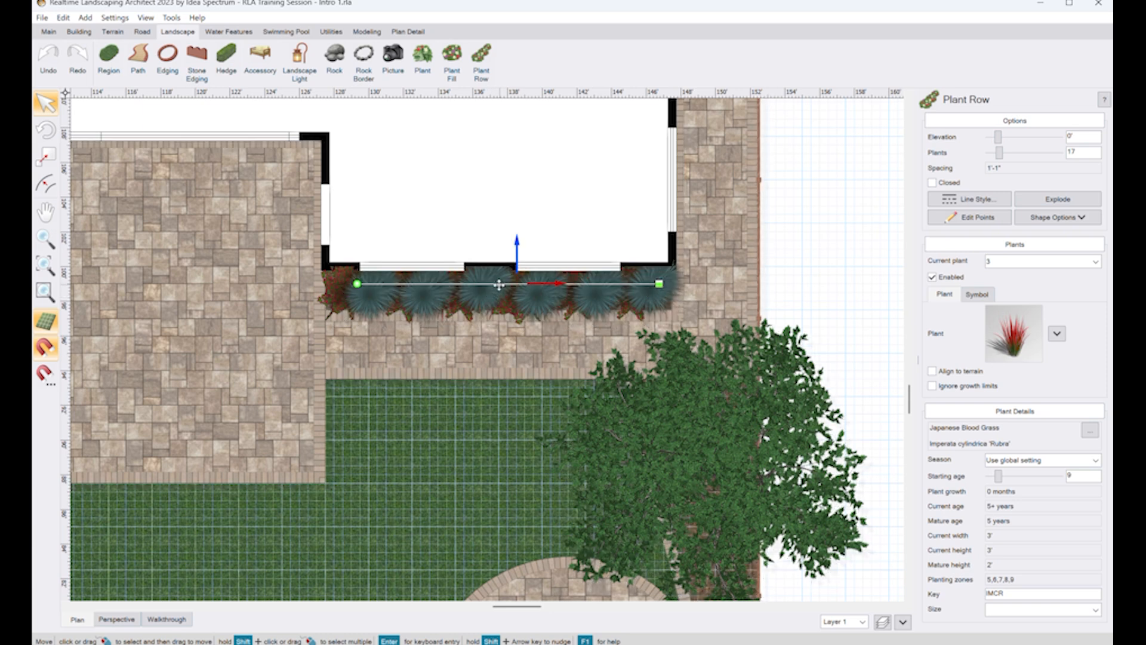
{"action": "left_click_drag", "start_coordinate": [499, 285], "coordinate": [371, 358]}
{"action": "middle_click_drag", "start_coordinate": [371, 359], "coordinate": [764, 418]}
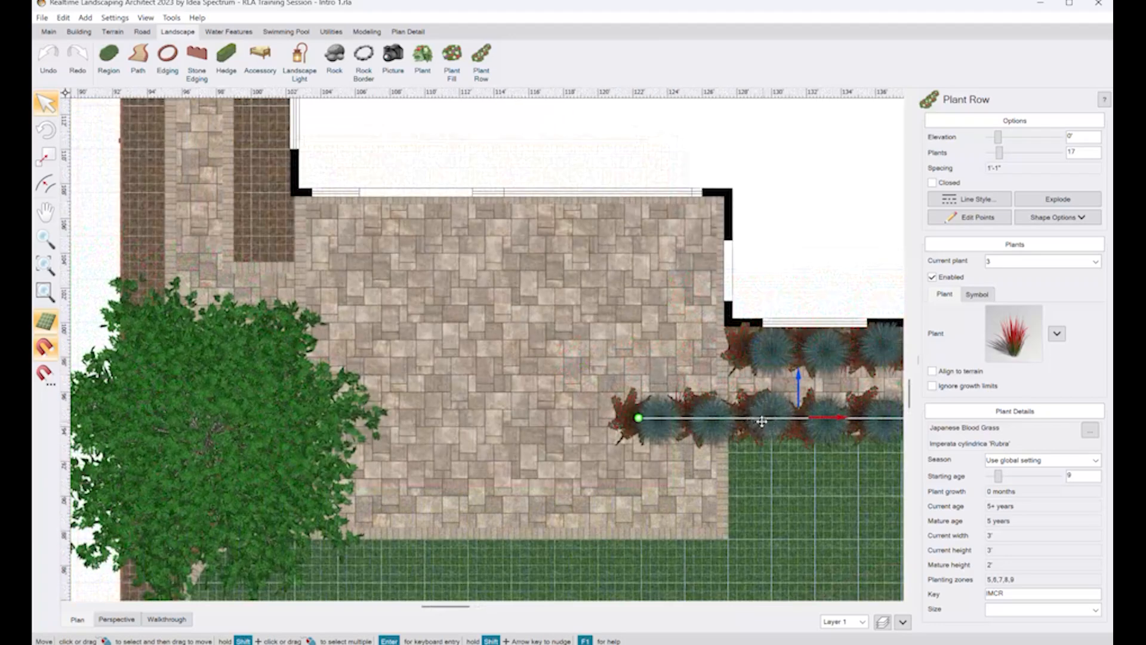
{"action": "left_click_drag", "start_coordinate": [380, 308], "coordinate": [352, 248]}
{"action": "middle_click_drag", "start_coordinate": [352, 249], "coordinate": [451, 339]}
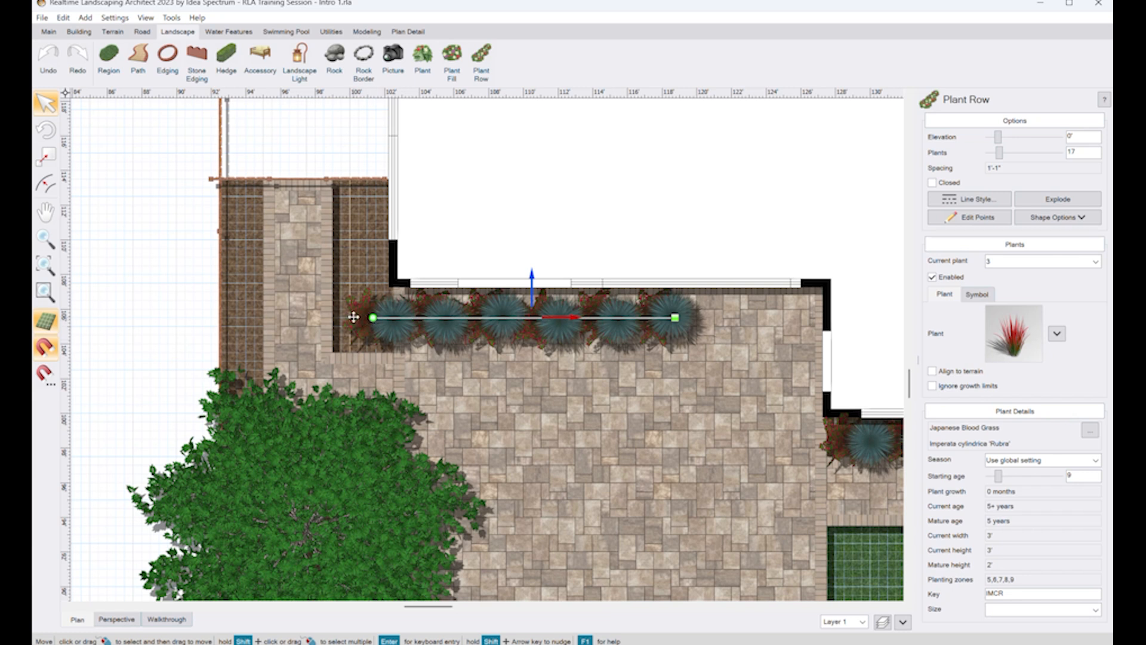
Step: Rotate the copied plant row 90 degrees and align it along the narrow mulch bed beside the house's side wall
{"action": "left_click_drag", "start_coordinate": [366, 318], "coordinate": [376, 364]}
{"action": "left_click_drag", "start_coordinate": [483, 461], "coordinate": [525, 474]}
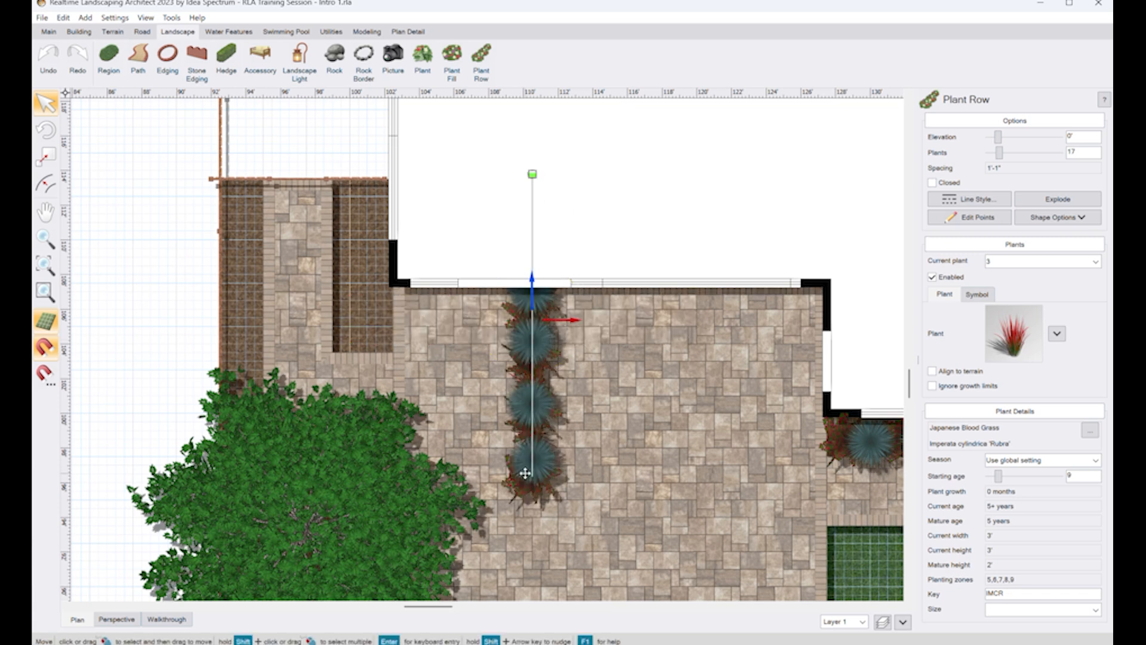
{"action": "left_click_drag", "start_coordinate": [536, 384], "coordinate": [359, 295]}
{"action": "left_click_drag", "start_coordinate": [363, 255], "coordinate": [364, 256]}
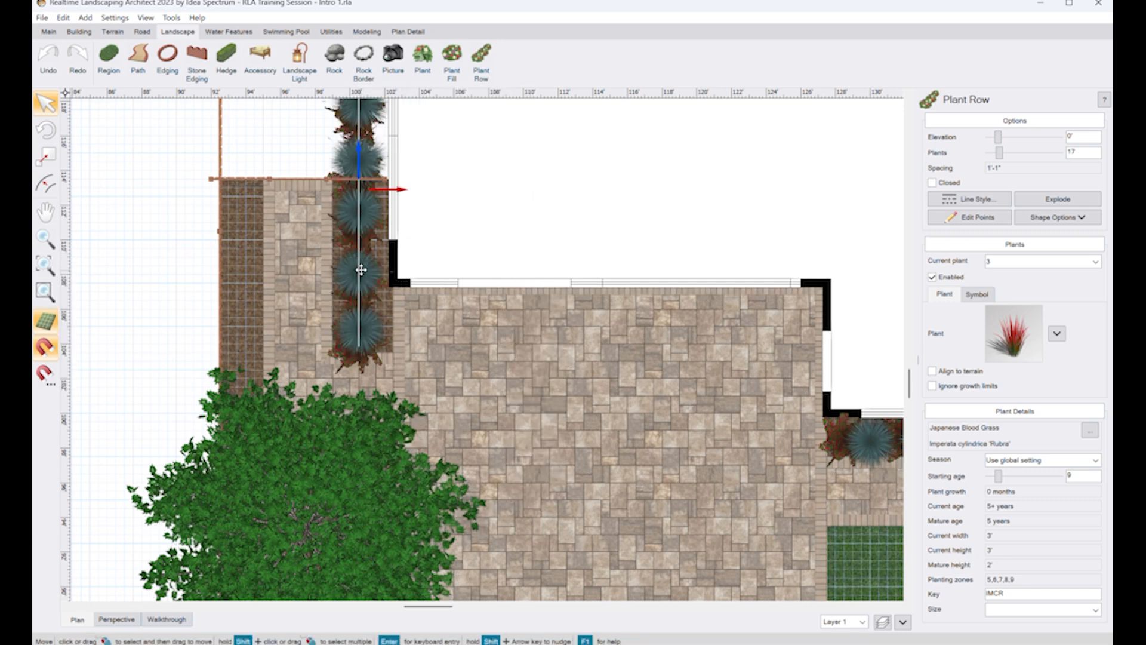
Step: Edit the copied row's end point to shorten the row to about 8'-2" so that it fits inside the mulch bed
{"action": "scroll", "coordinate": [361, 271], "scroll_direction": "up", "scroll_amount": 2}
{"action": "scroll", "coordinate": [361, 270], "scroll_direction": "down", "scroll_amount": 6}
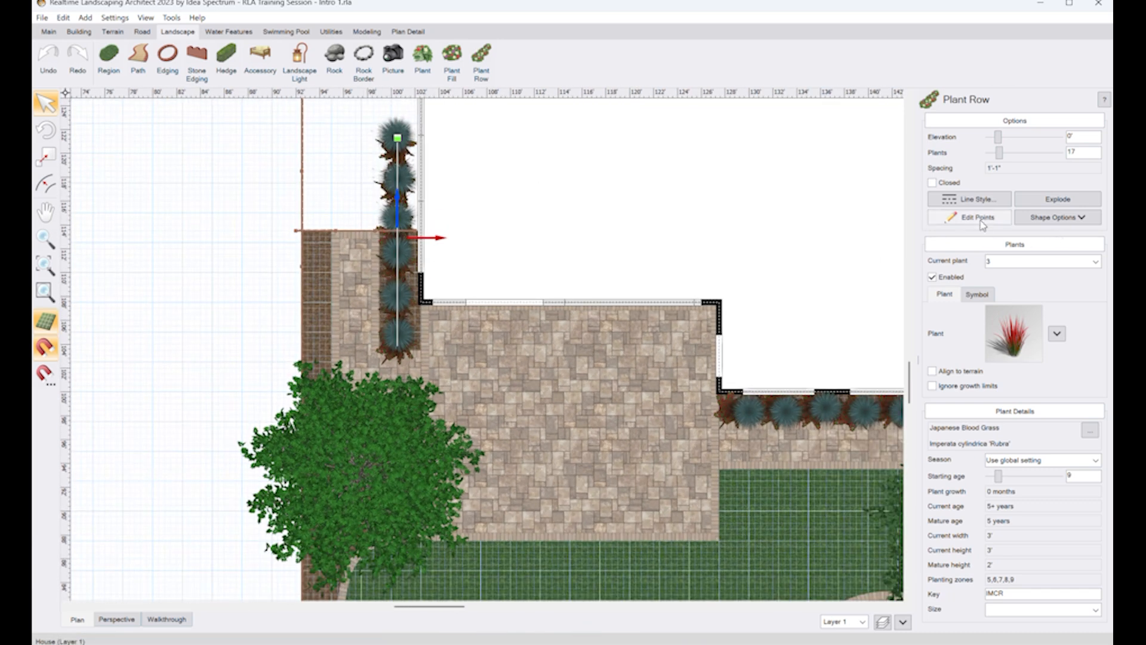
{"action": "left_click", "coordinate": [979, 217]}
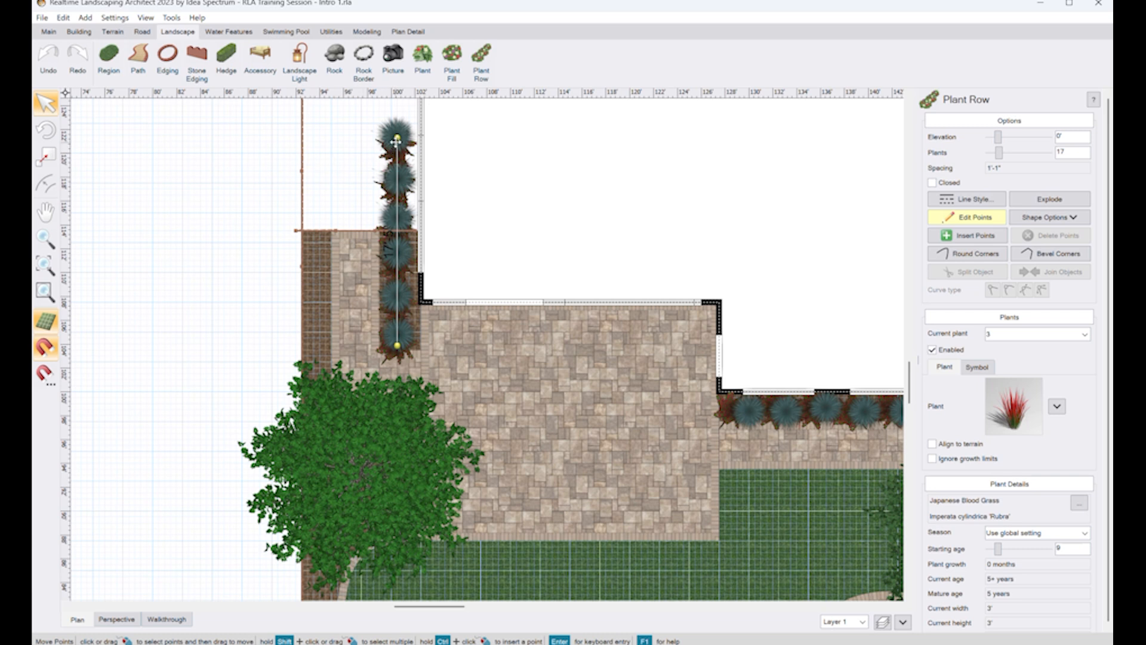
{"action": "left_click_drag", "start_coordinate": [397, 136], "coordinate": [398, 164]}
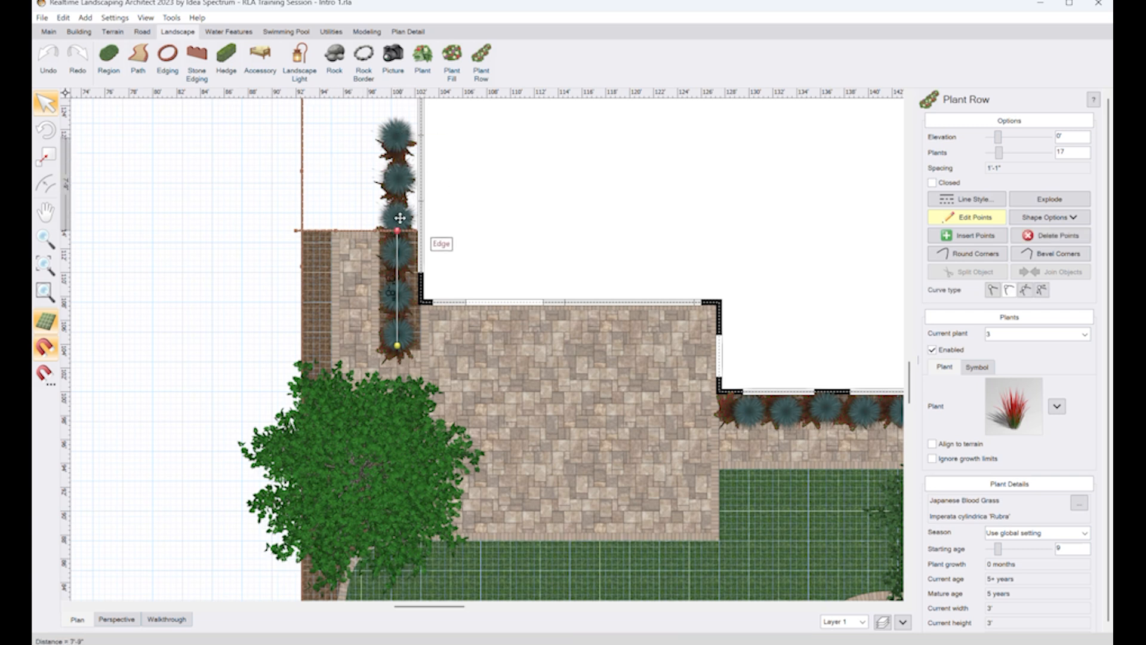
{"action": "left_click_drag", "start_coordinate": [399, 218], "coordinate": [397, 247]}
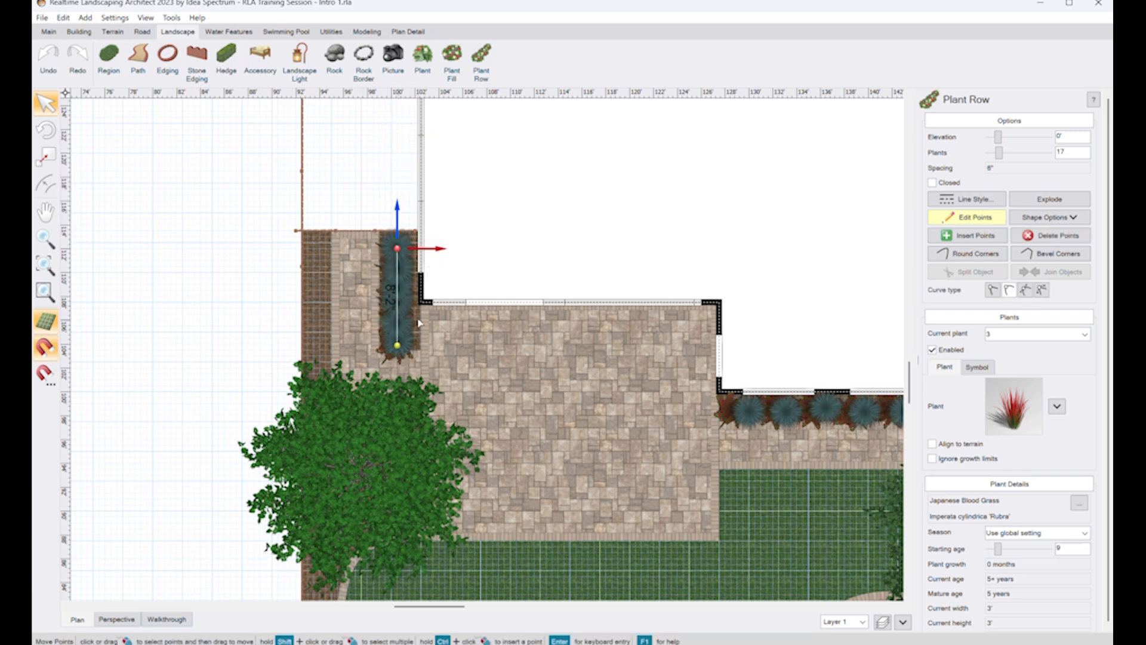
Step: Reduce the shortened row to 10 plants and finish editing its points
{"action": "left_click", "coordinate": [992, 155]}
{"action": "left_click", "coordinate": [992, 155]}
{"action": "left_click", "coordinate": [992, 155]}
{"action": "left_click", "coordinate": [992, 155]}
{"action": "left_click", "coordinate": [992, 155]}
{"action": "left_click", "coordinate": [992, 155]}
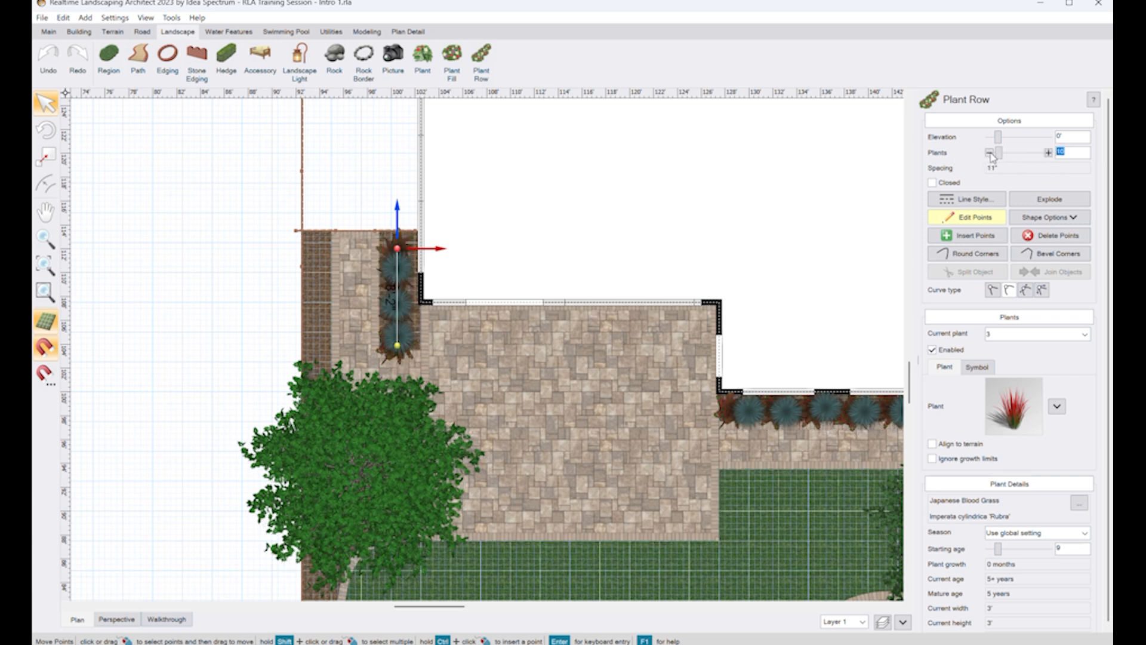
{"action": "left_click", "coordinate": [992, 155]}
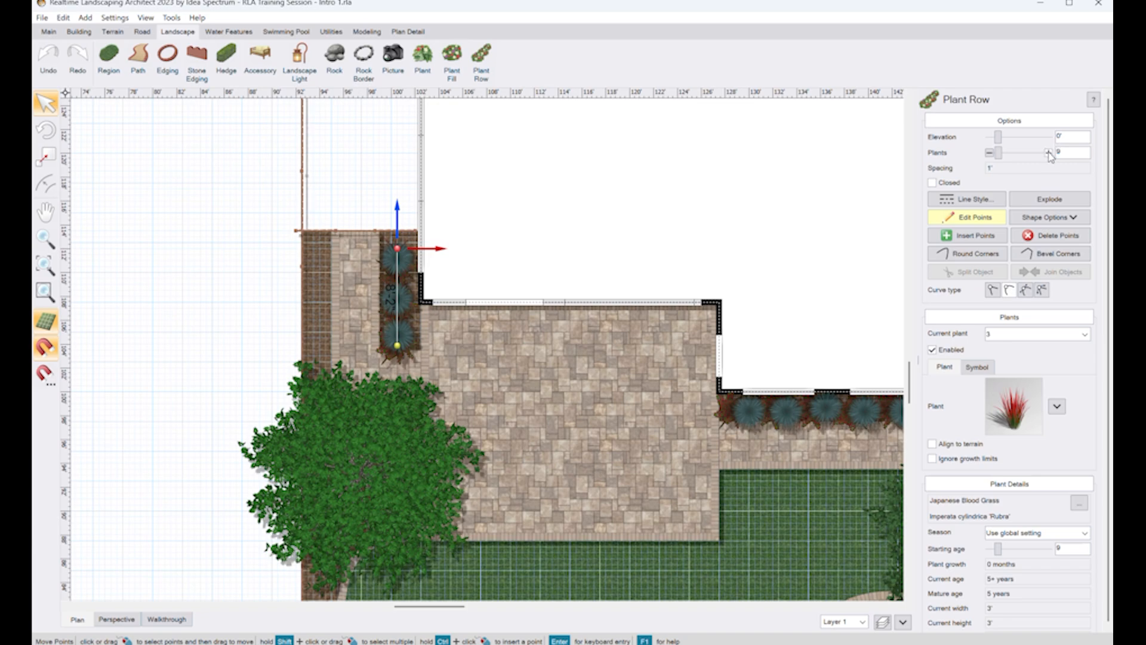
{"action": "left_click", "coordinate": [982, 218]}
{"action": "left_click", "coordinate": [984, 219]}
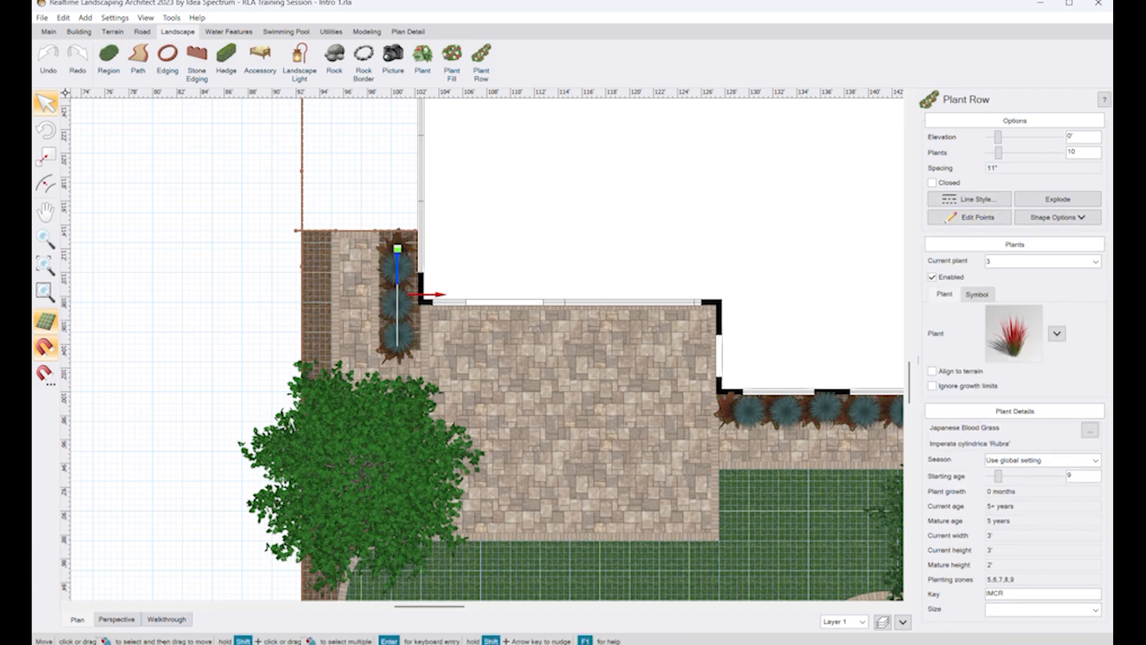
Step: Examine both plant rows, the patios and the rear lawn from several angles in perspective view
{"action": "left_click", "coordinate": [130, 622]}
{"action": "middle_click_drag", "start_coordinate": [249, 399], "coordinate": [343, 391]}
{"action": "middle_click_drag", "start_coordinate": [354, 509], "coordinate": [423, 413]}
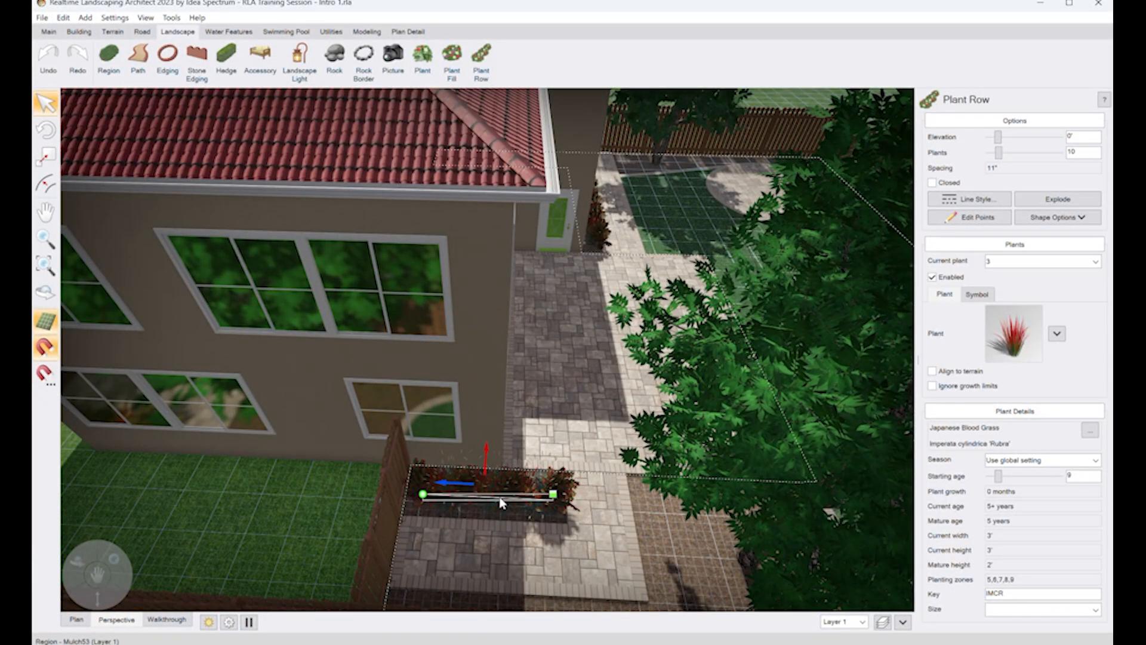
{"action": "middle_click_drag", "start_coordinate": [500, 503], "coordinate": [291, 349]}
{"action": "middle_click_drag", "start_coordinate": [543, 462], "coordinate": [452, 294]}
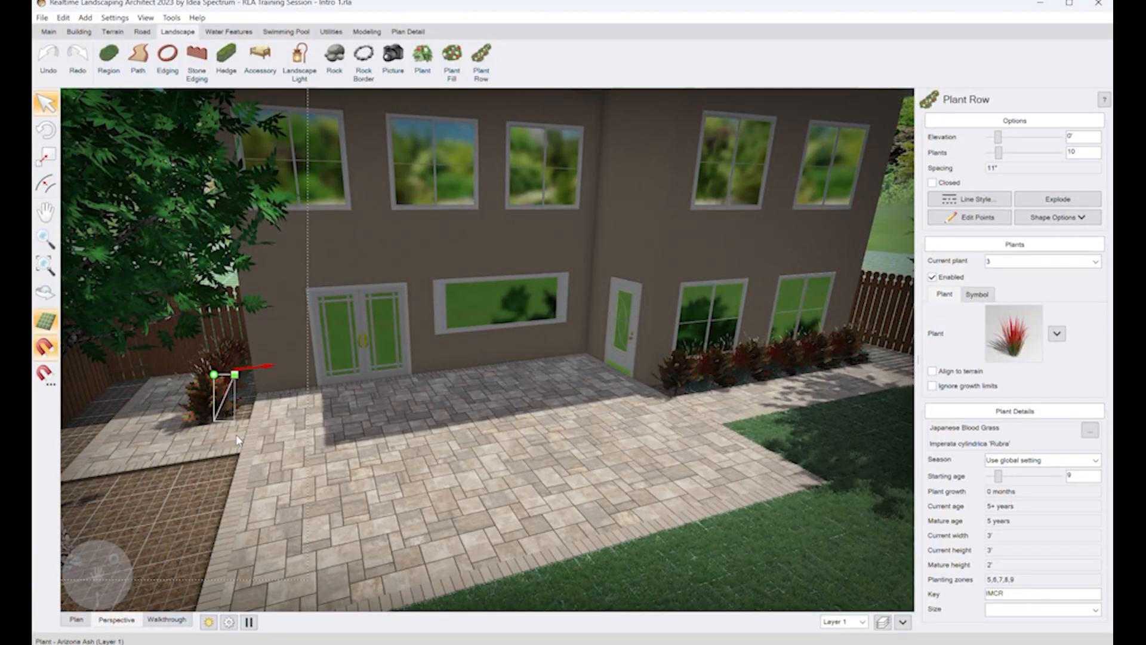
{"action": "middle_click_drag", "start_coordinate": [173, 457], "coordinate": [297, 473]}
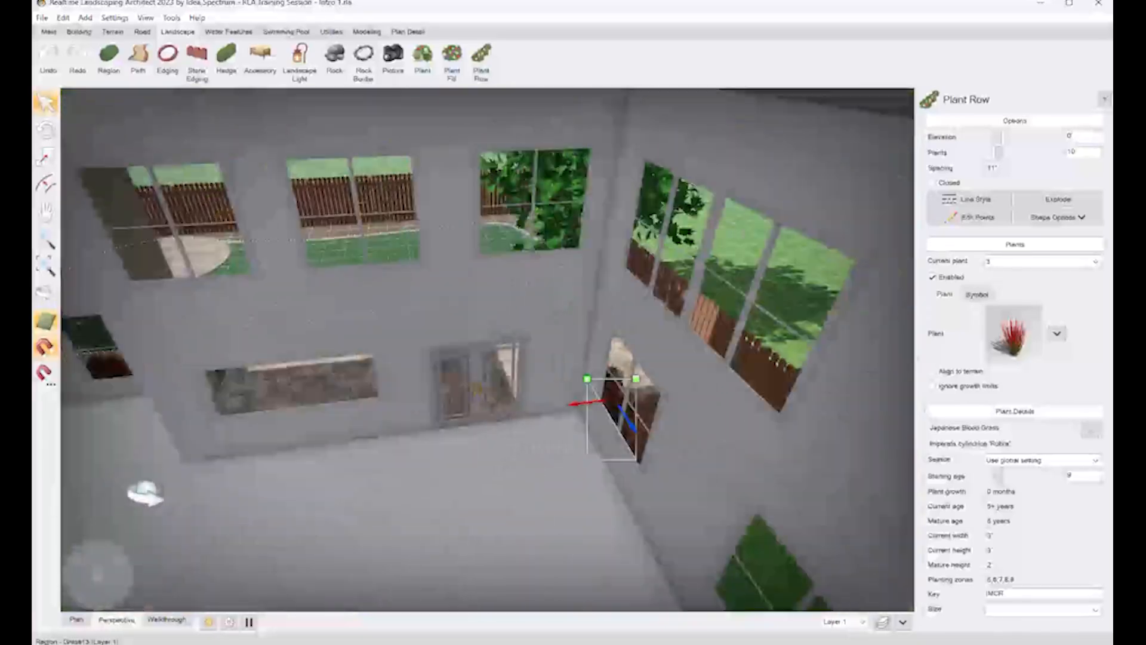
{"action": "middle_click_drag", "start_coordinate": [149, 491], "coordinate": [534, 394]}
{"action": "middle_click_drag", "start_coordinate": [627, 326], "coordinate": [600, 513]}
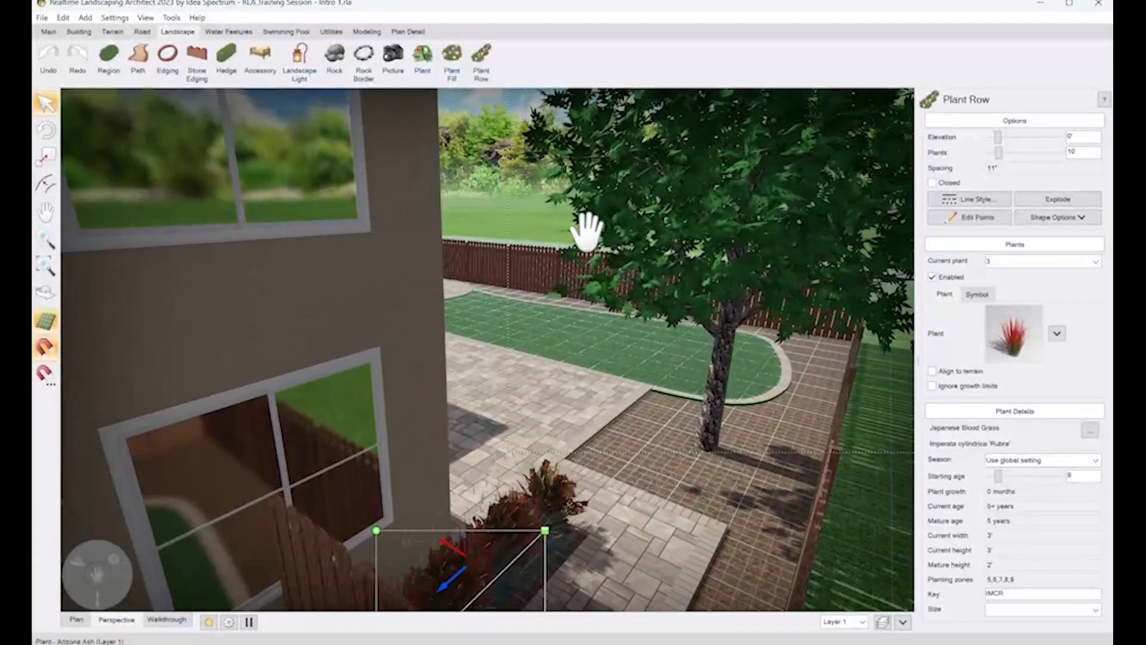
{"action": "middle_click_drag", "start_coordinate": [588, 231], "coordinate": [533, 565]}
{"action": "middle_click_drag", "start_coordinate": [478, 358], "coordinate": [524, 382]}
{"action": "middle_click_drag", "start_coordinate": [517, 358], "coordinate": [618, 441]}
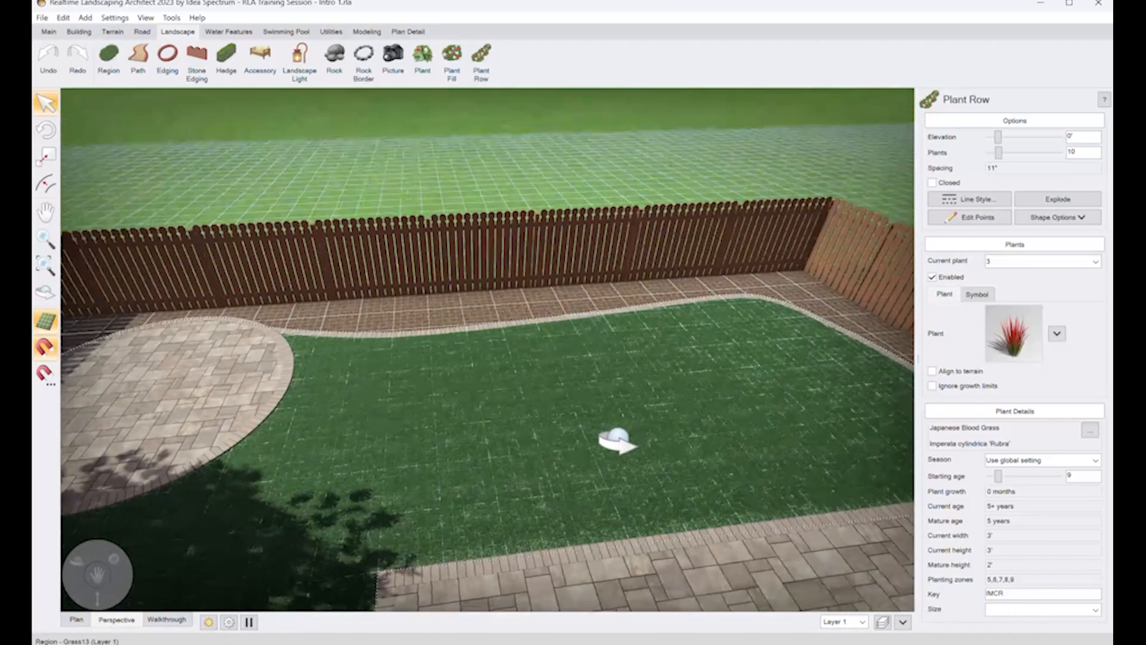
Step: Draw an L-shaped hedge through the rear mulch bed, about 40' along the back fence and 14'-6" along the side fence
{"action": "left_click", "coordinate": [227, 59]}
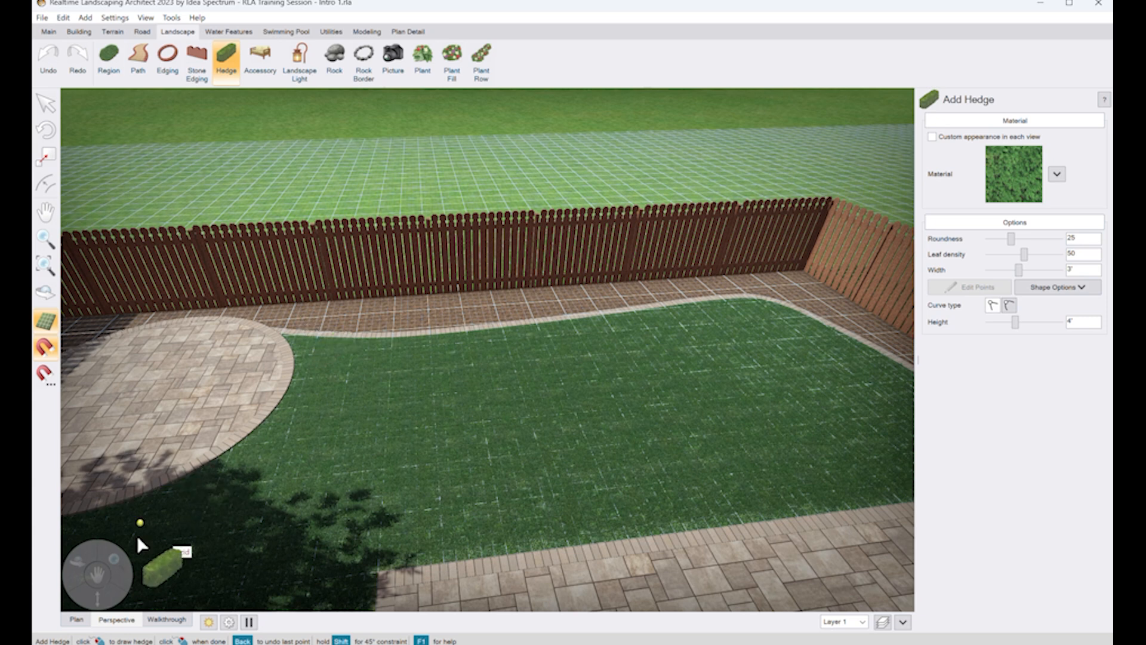
{"action": "left_click", "coordinate": [77, 619]}
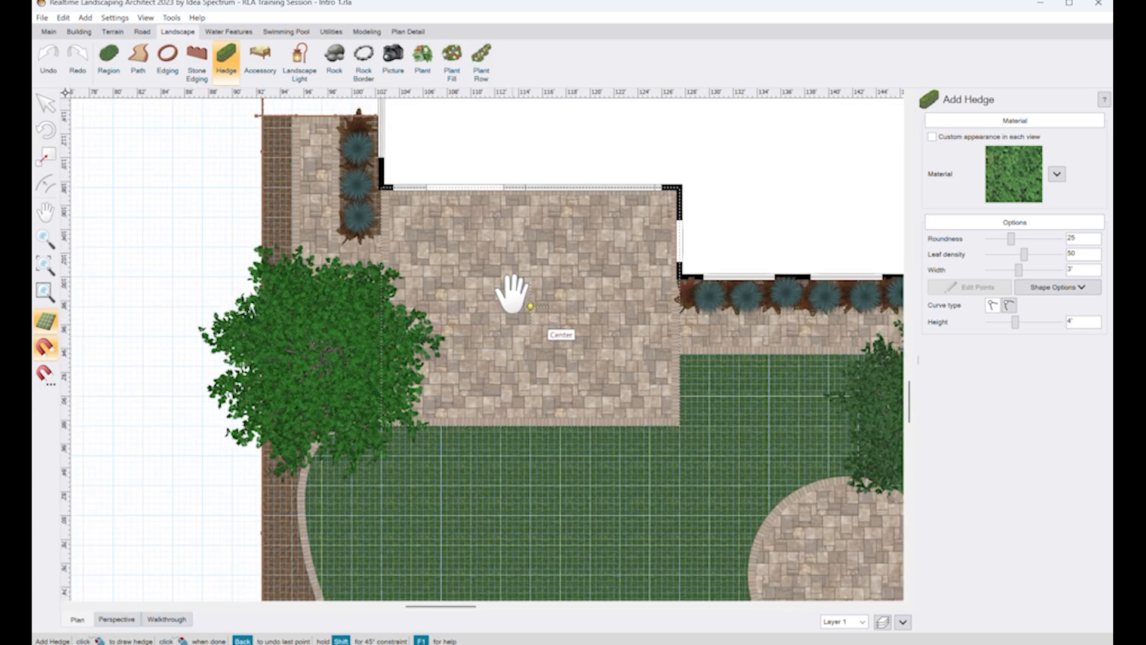
{"action": "middle_click_drag", "start_coordinate": [513, 293], "coordinate": [487, 51]}
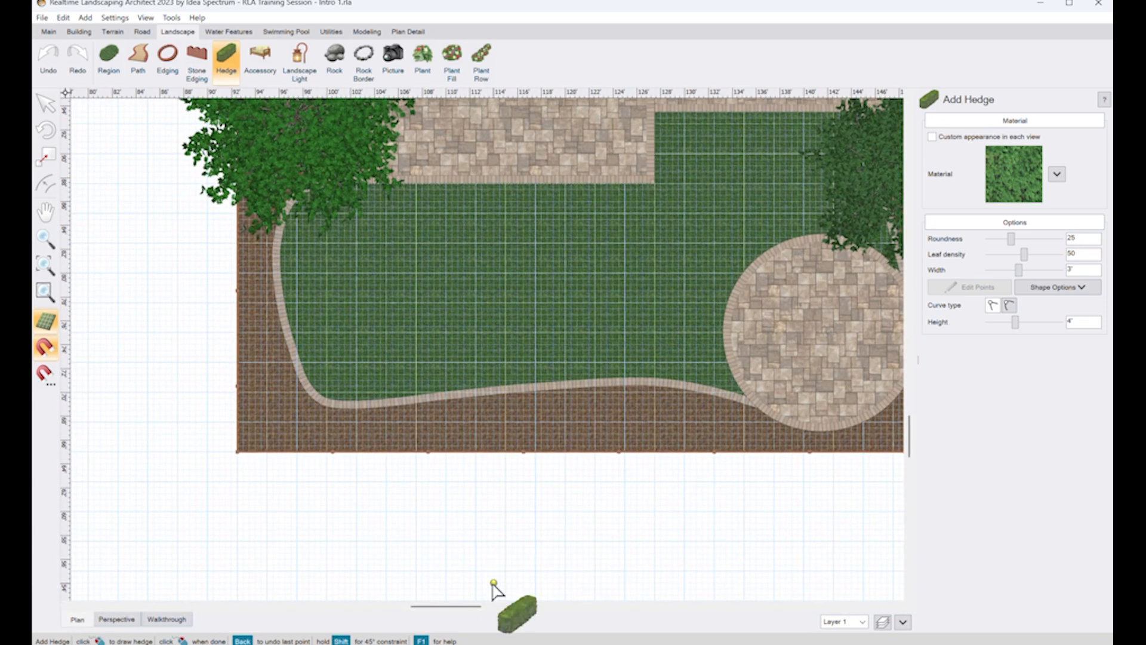
{"action": "left_click", "coordinate": [744, 428]}
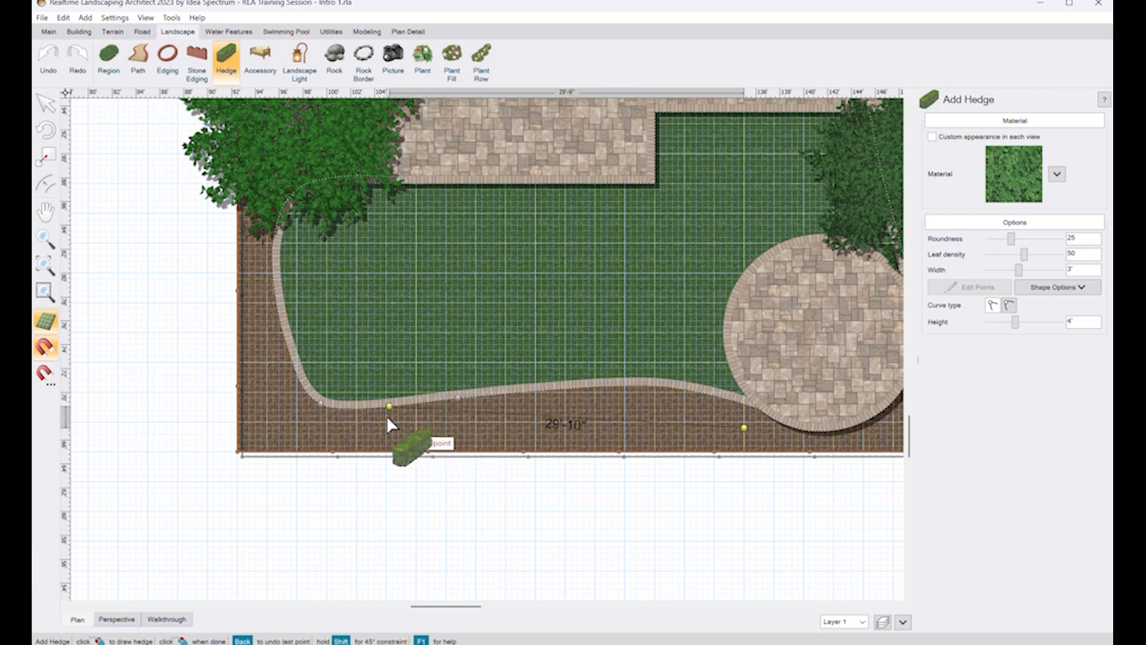
{"action": "left_click", "coordinate": [268, 425]}
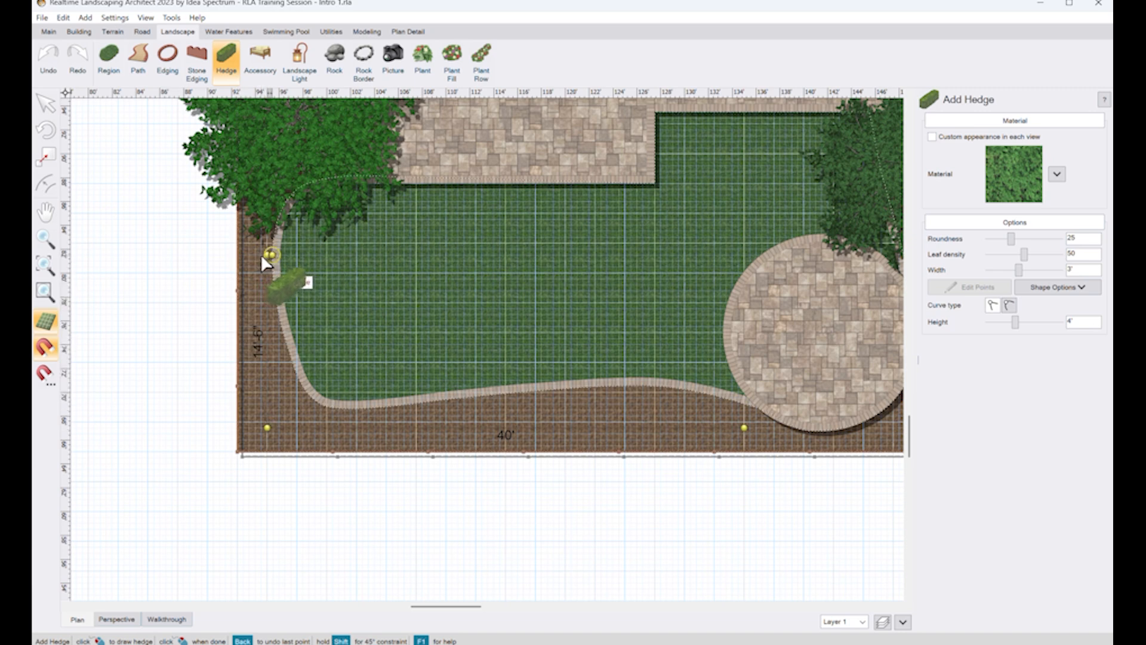
{"action": "scroll", "coordinate": [259, 253], "scroll_direction": "up", "scroll_amount": 3}
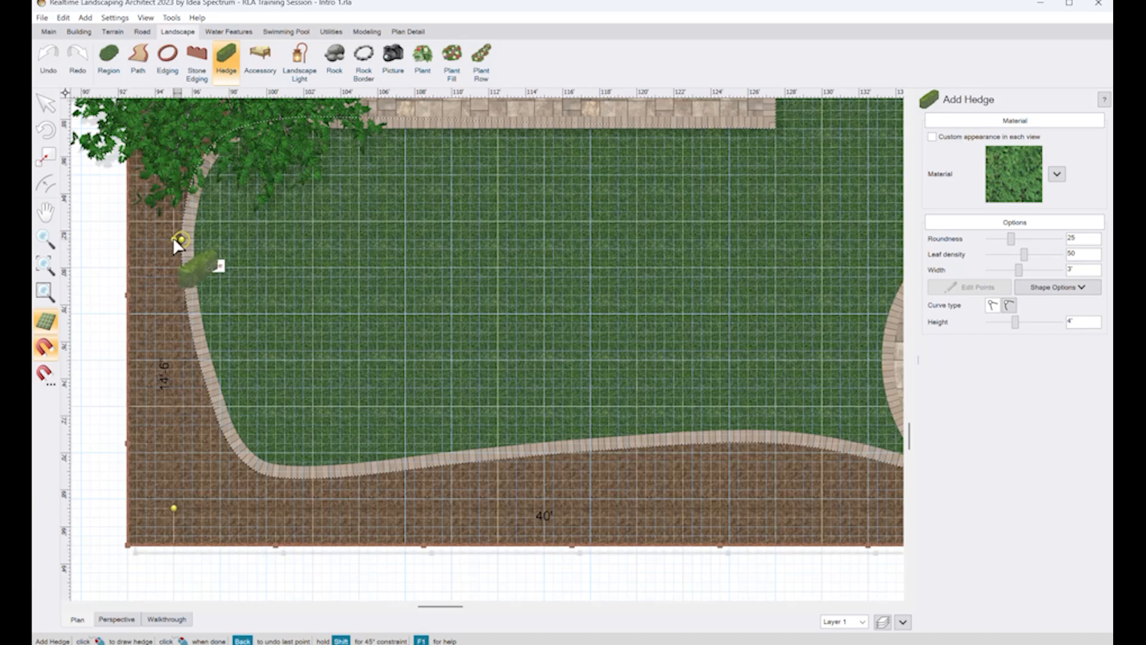
{"action": "right_click", "coordinate": [165, 242]}
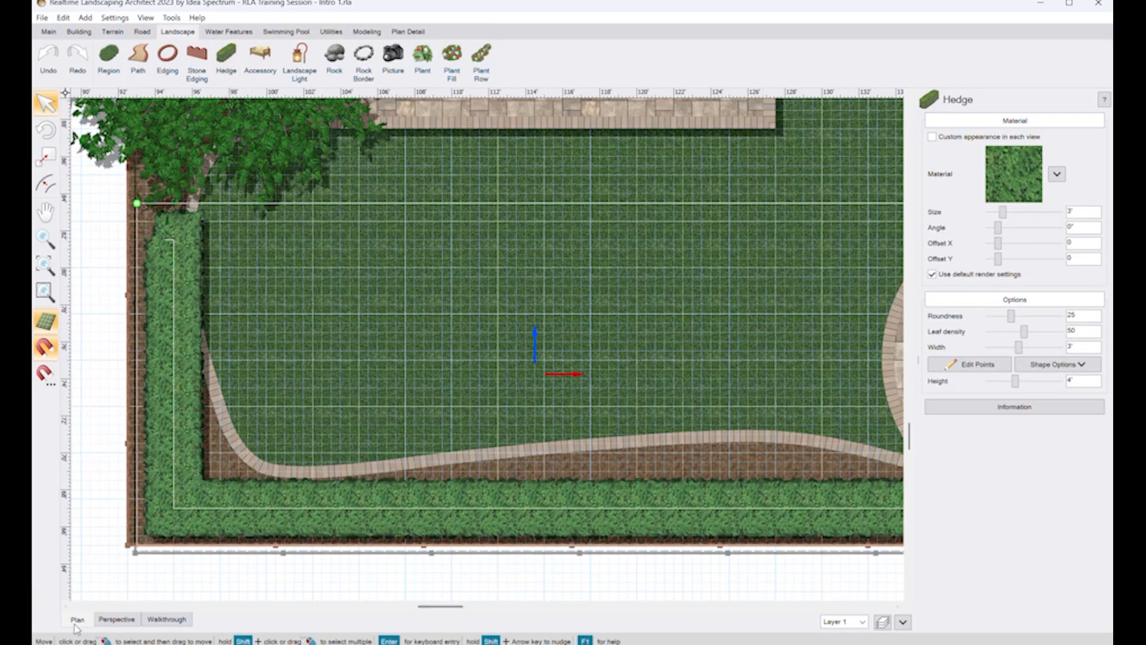
Step: Inspect the new hedge against the fence and lawn in perspective view, and delete it
{"action": "left_click", "coordinate": [117, 619]}
{"action": "middle_click_drag", "start_coordinate": [603, 445], "coordinate": [621, 375]}
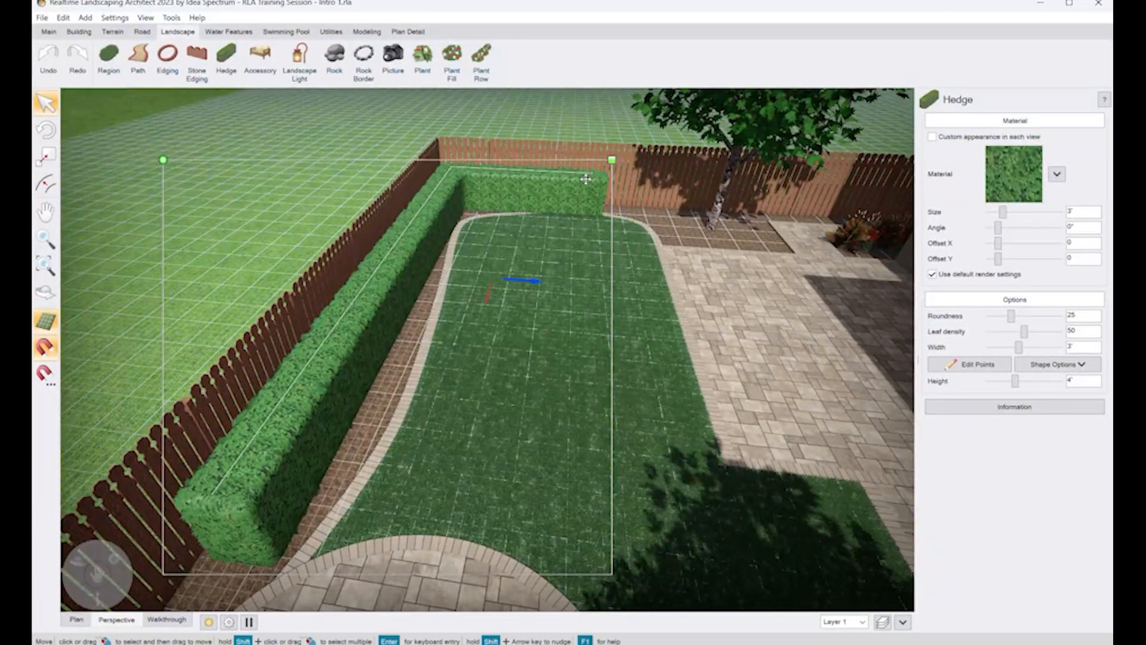
{"action": "middle_click_drag", "start_coordinate": [531, 304], "coordinate": [482, 294]}
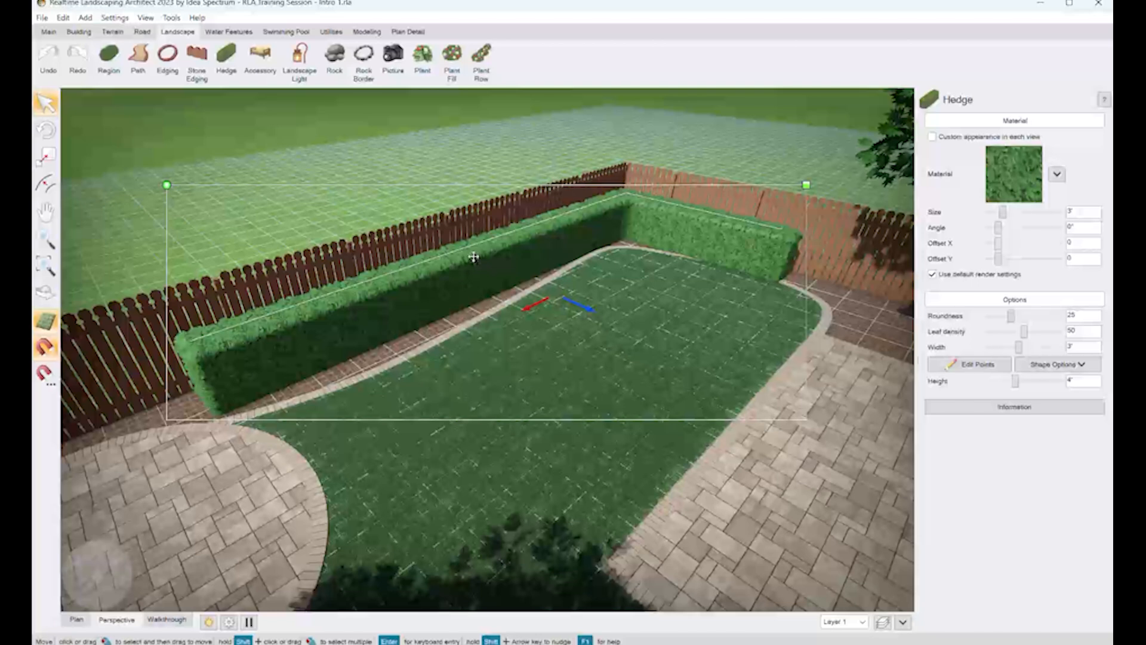
{"action": "key", "text": "Delete"}
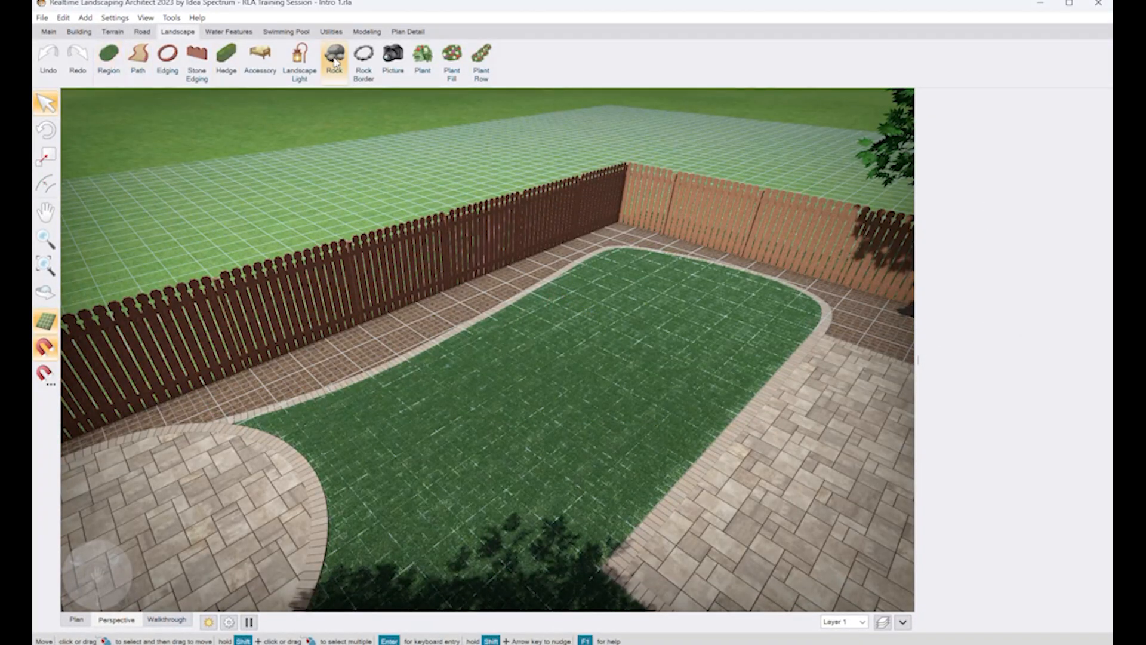
Step: Draw an L-shaped, sharp-cornered row of 10 plants through the mulch bed, about 41'-6" along the back fence and 15'-6" along the side fence
{"action": "left_click", "coordinate": [481, 57]}
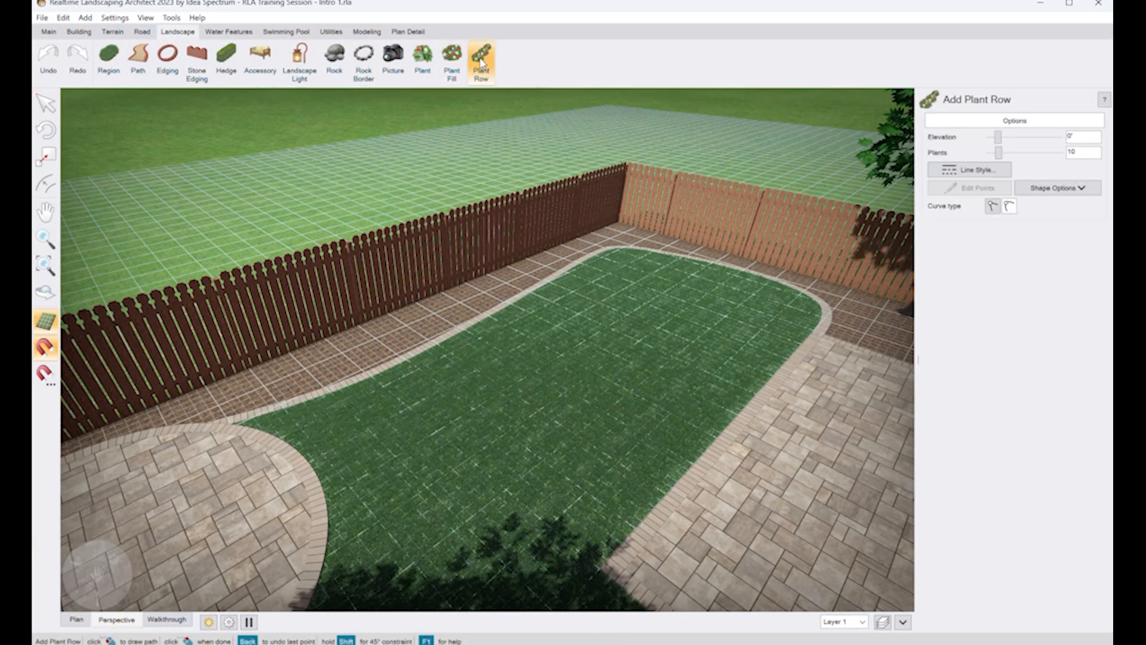
{"action": "left_click", "coordinate": [206, 405]}
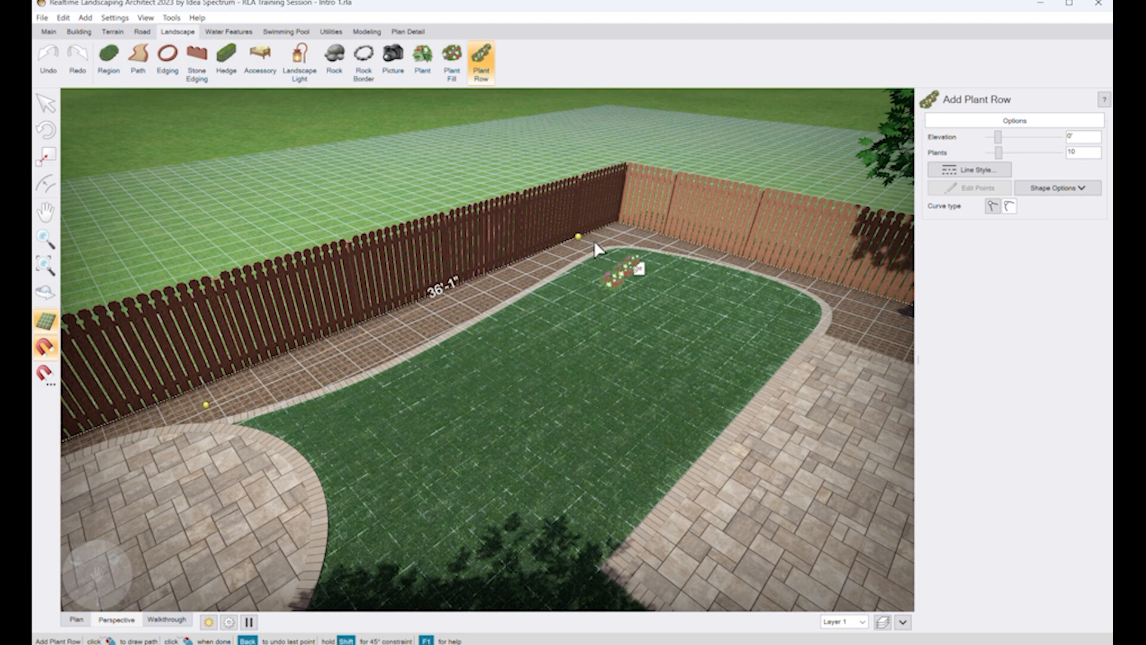
{"action": "left_click", "coordinate": [75, 622]}
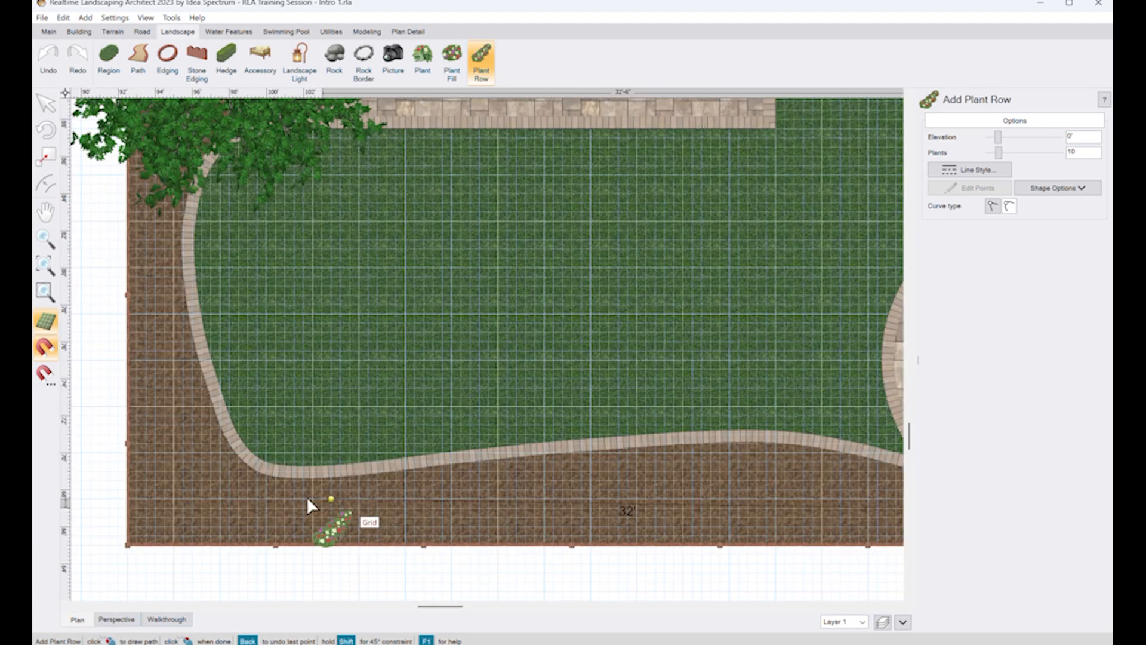
{"action": "left_click", "coordinate": [156, 507]}
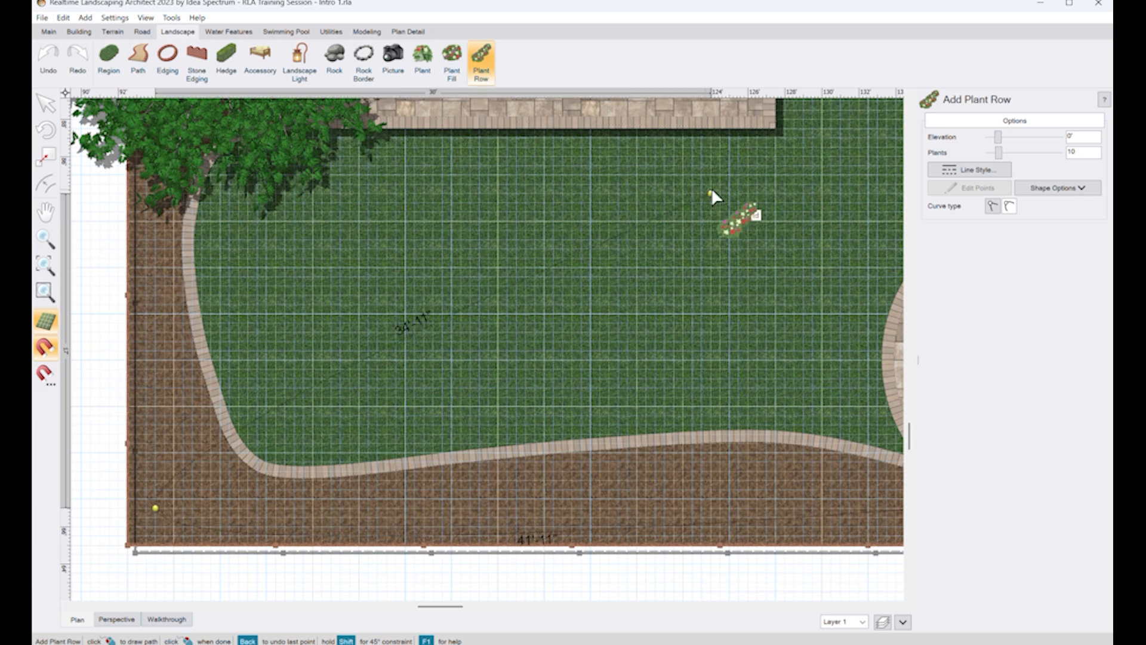
{"action": "left_click", "coordinate": [991, 208]}
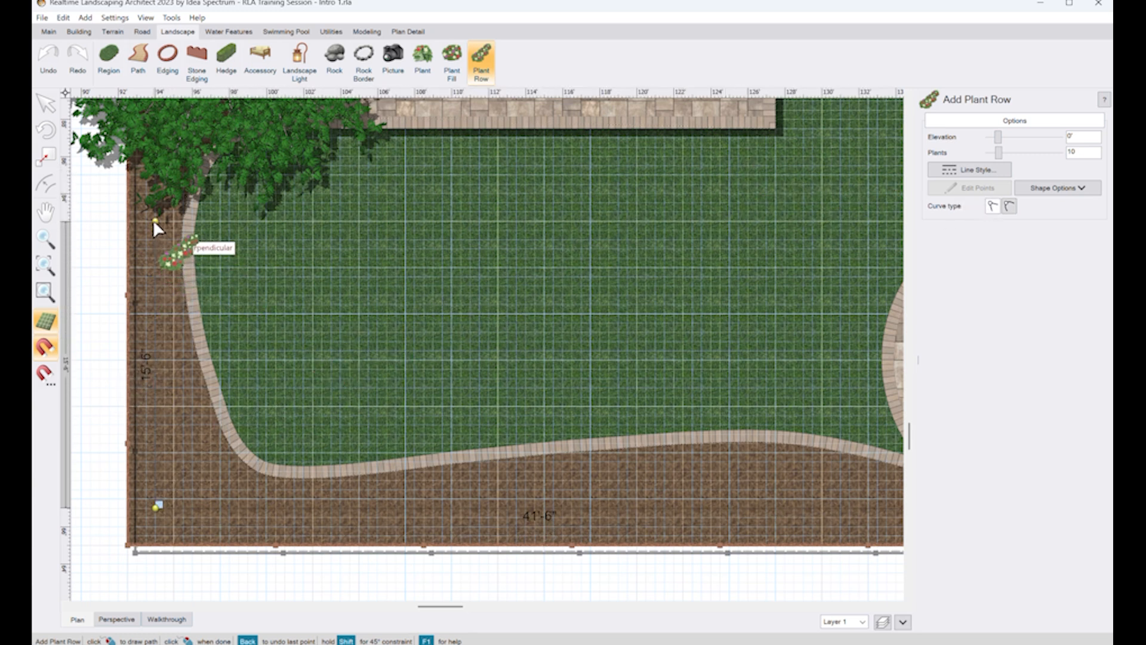
{"action": "left_click", "coordinate": [153, 221]}
{"action": "left_click", "coordinate": [153, 221]}
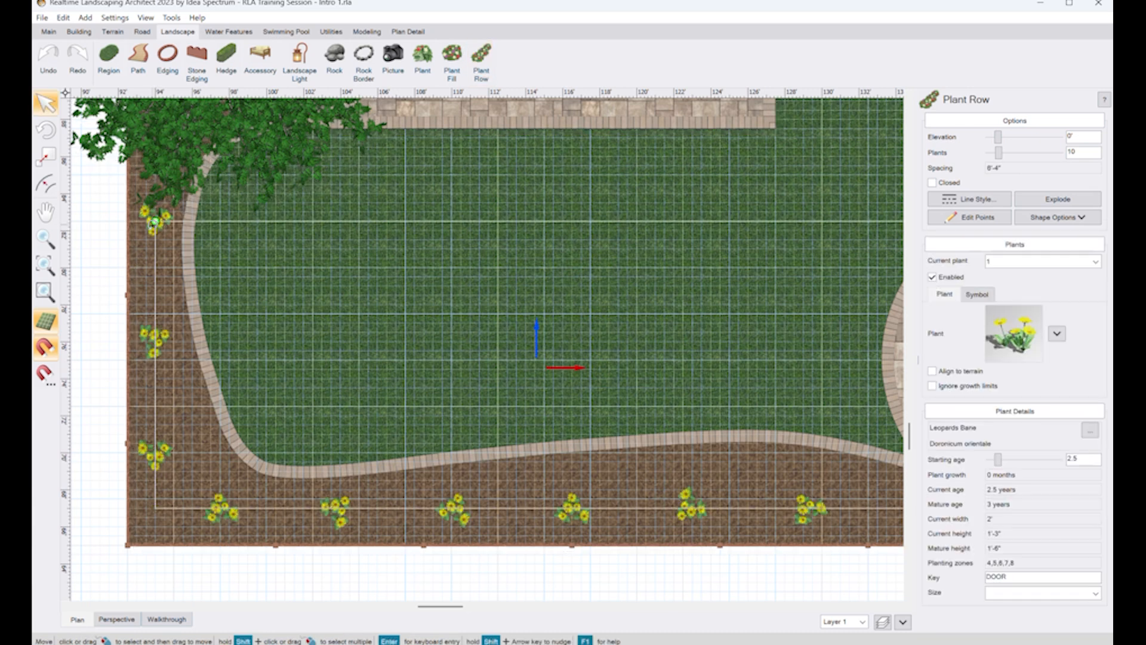
Step: Open the plant artwork library for plant 1 of the new L-shaped row
{"action": "left_click", "coordinate": [1013, 338]}
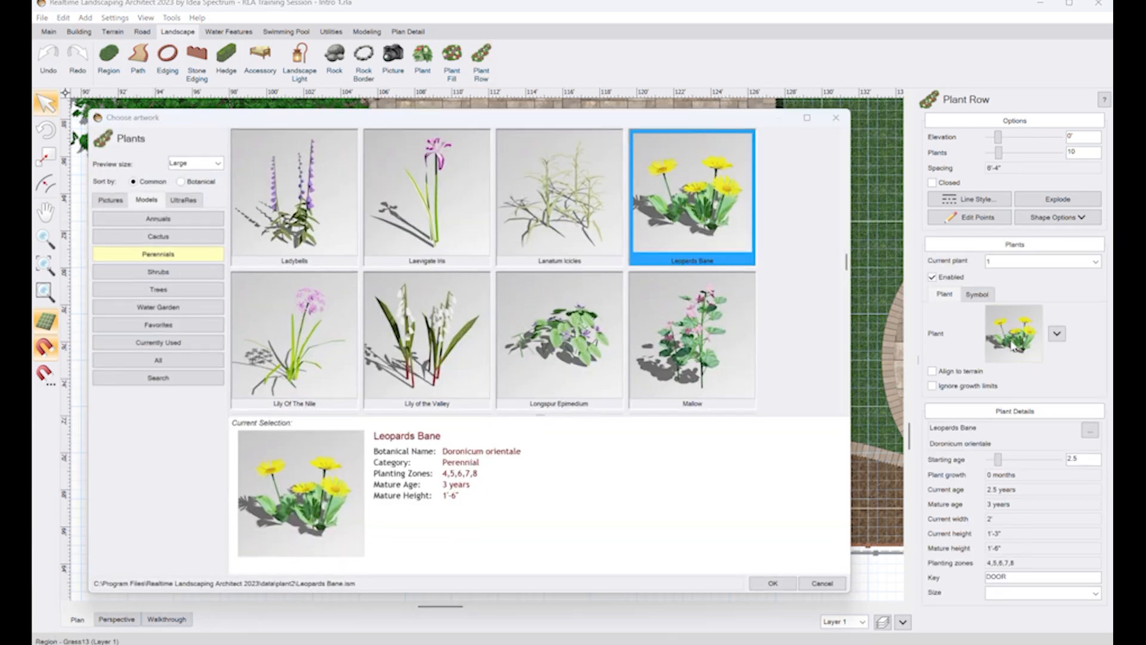
Step: Replace the plant row's plant with the American Arborvitae tree model and show the yard in perspective
{"action": "left_click", "coordinate": [167, 289]}
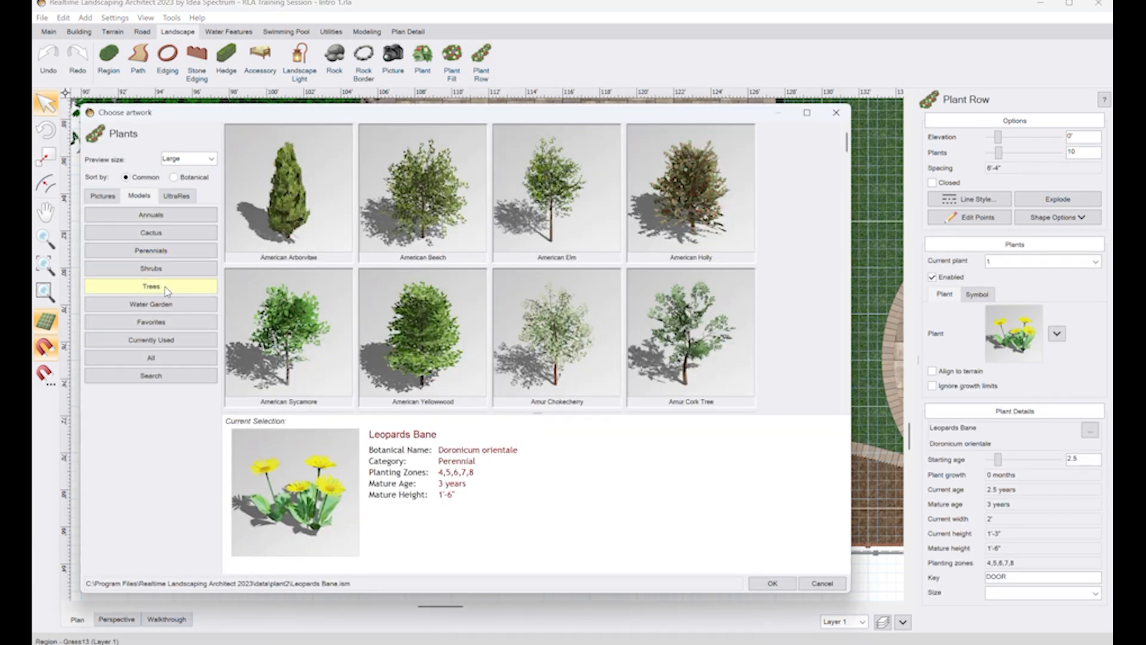
{"action": "double_click", "coordinate": [285, 211]}
{"action": "left_click", "coordinate": [116, 619]}
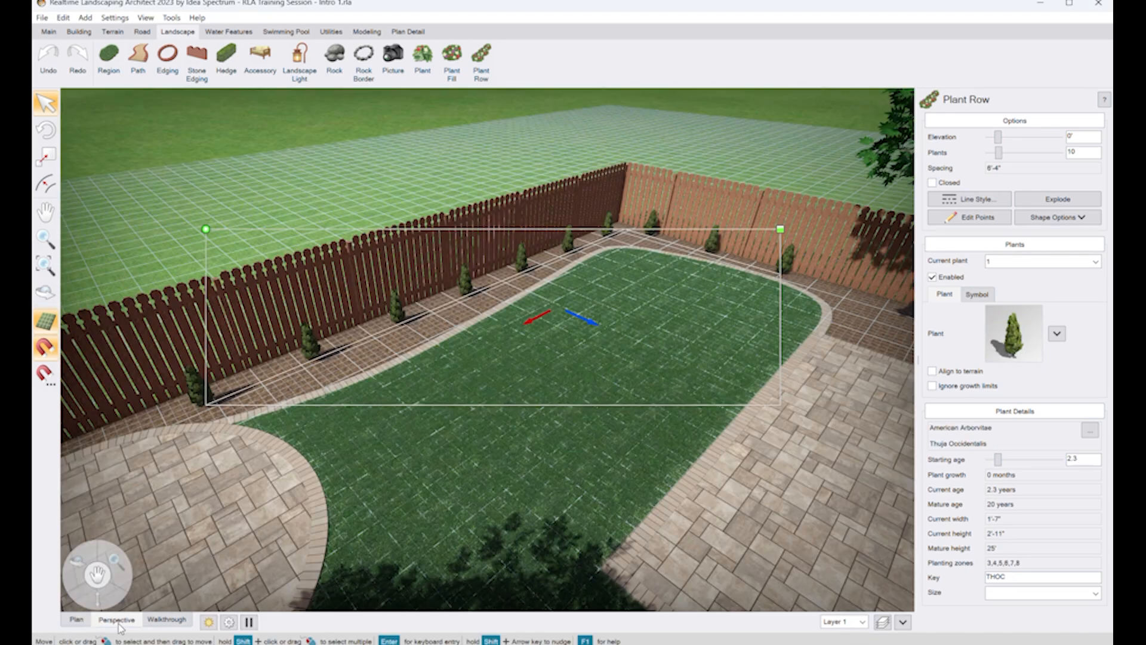
Step: Set the arborvitae row's starting age to 9.3 years and its number of plants to 8
{"action": "mouse_move", "coordinate": [506, 398]}
{"action": "middle_mouse_down"}
{"action": "mouse_move", "coordinate": [495, 397]}
{"action": "mouse_move", "coordinate": [508, 388]}
{"action": "middle_mouse_up"}
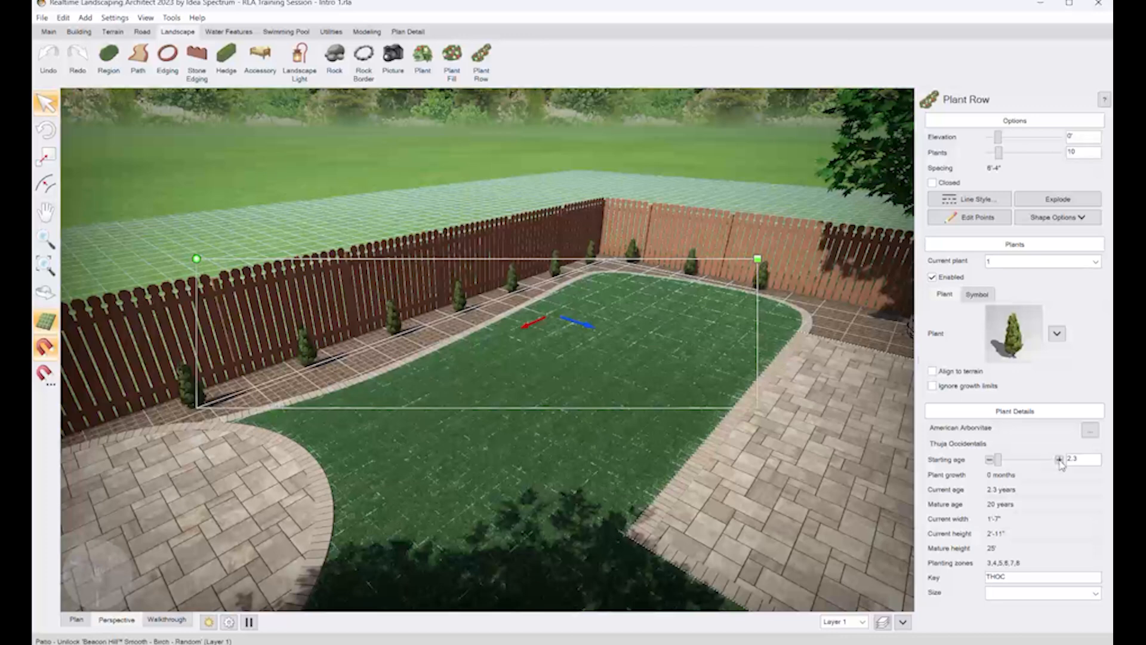
{"action": "left_click", "coordinate": [1058, 459]}
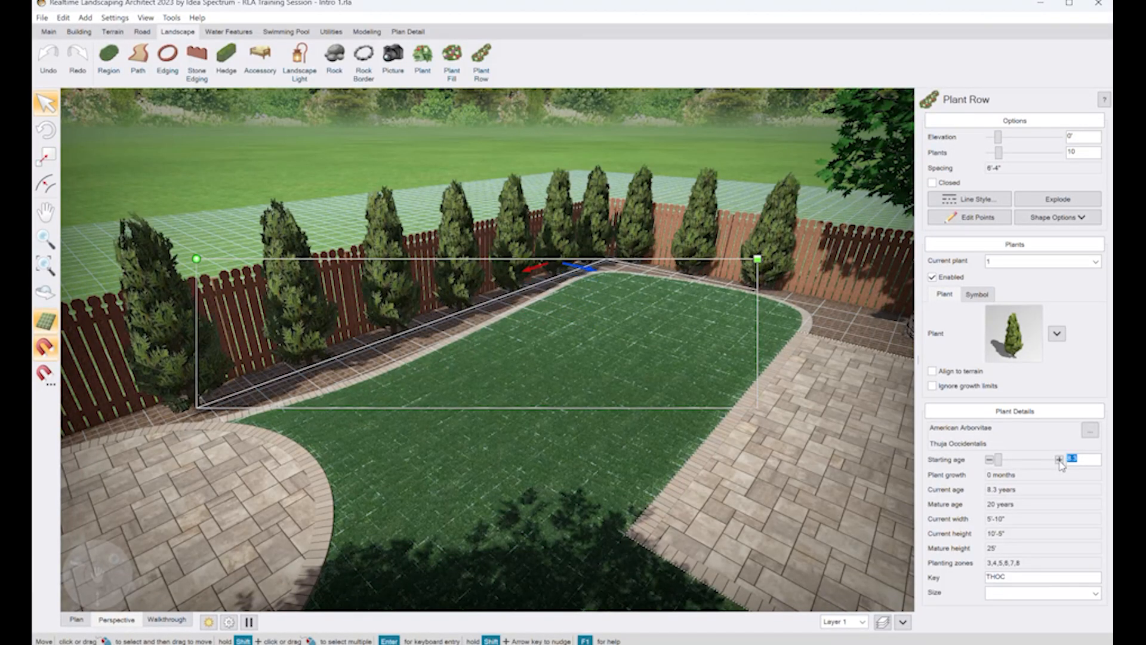
{"action": "left_click", "coordinate": [1059, 459]}
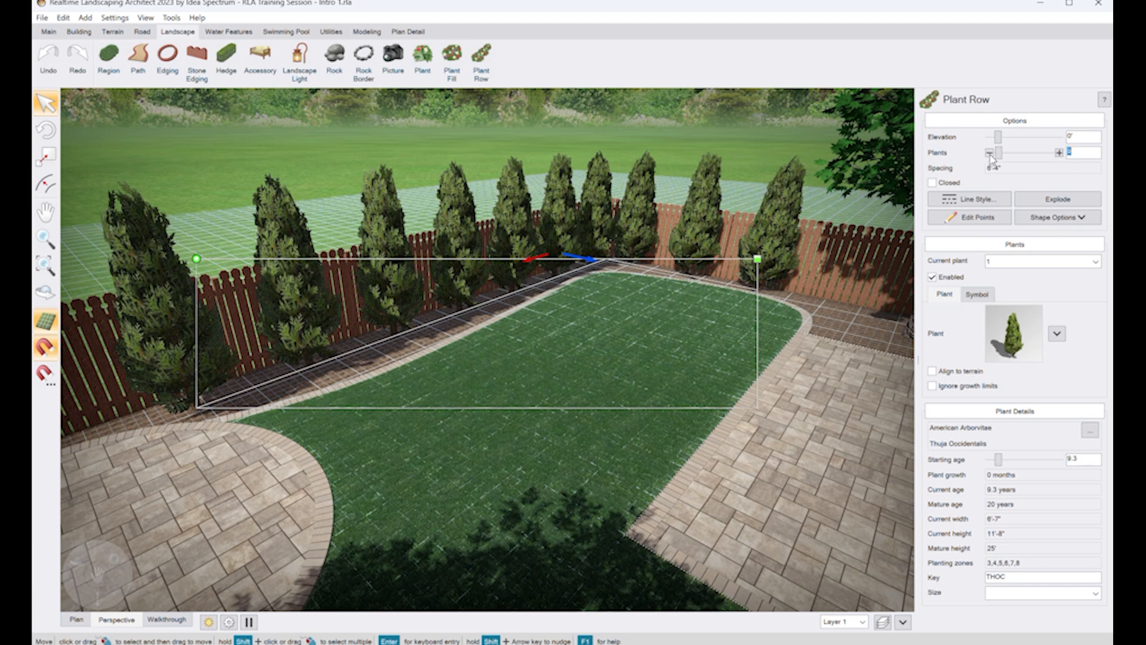
{"action": "left_click", "coordinate": [989, 154]}
{"action": "left_click", "coordinate": [989, 153]}
{"action": "left_click", "coordinate": [989, 153]}
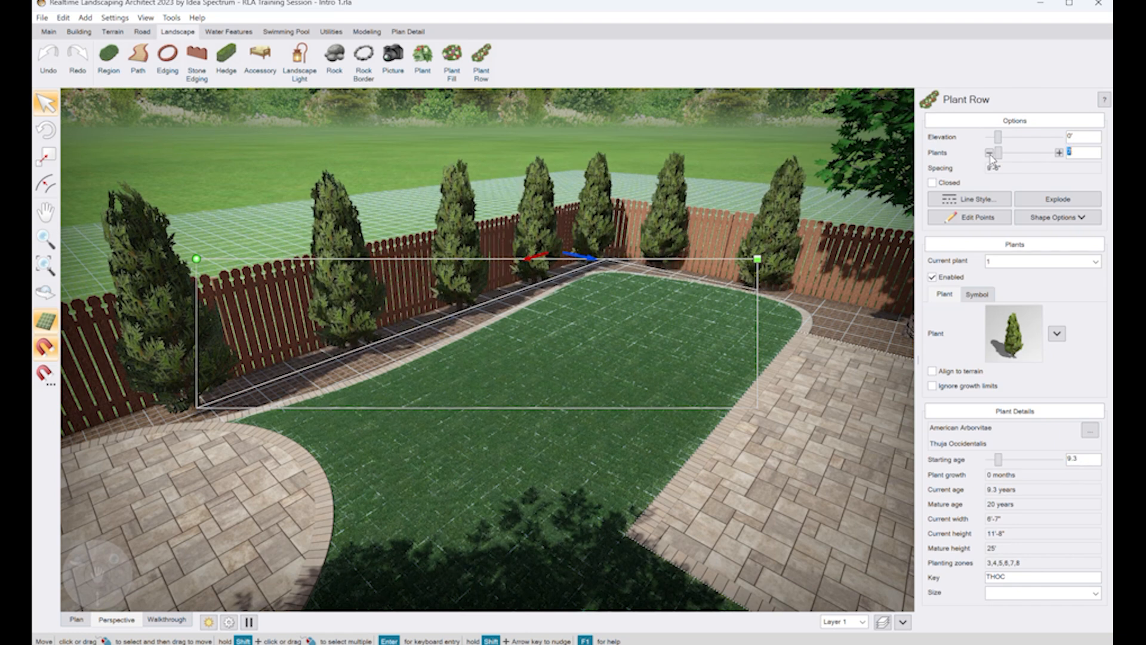
{"action": "left_click", "coordinate": [1059, 153]}
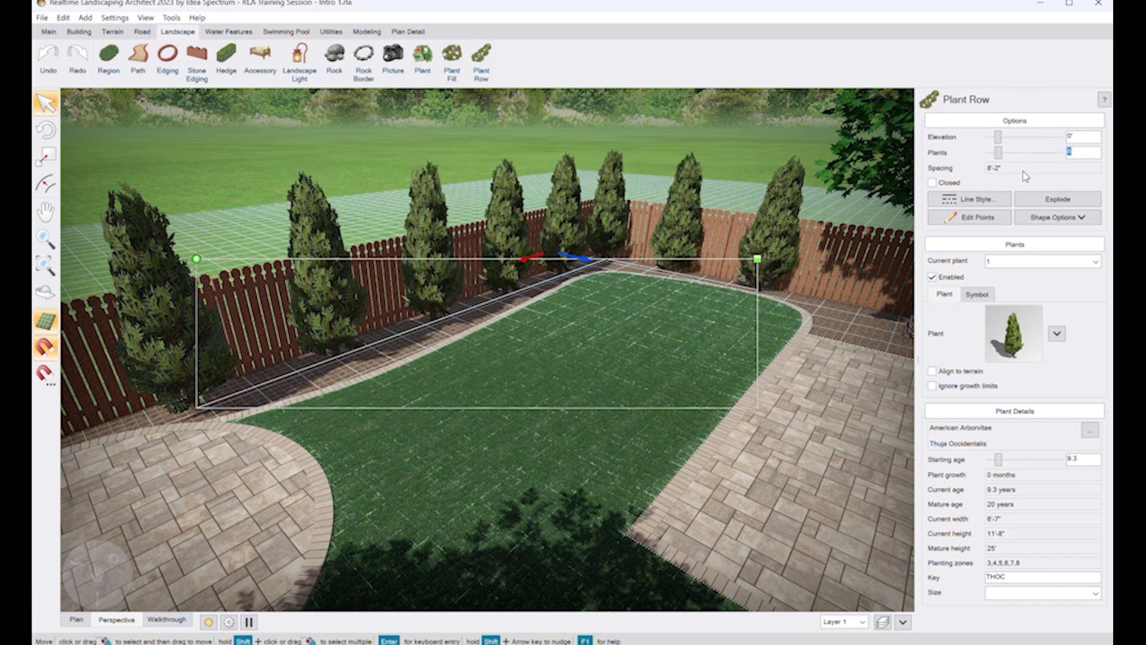
Step: Draw a four-point plant fill of about 9'-6" by 12' over the mulch bed around the tree beside the patio
{"action": "right_click_drag", "start_coordinate": [484, 362], "coordinate": [534, 366]}
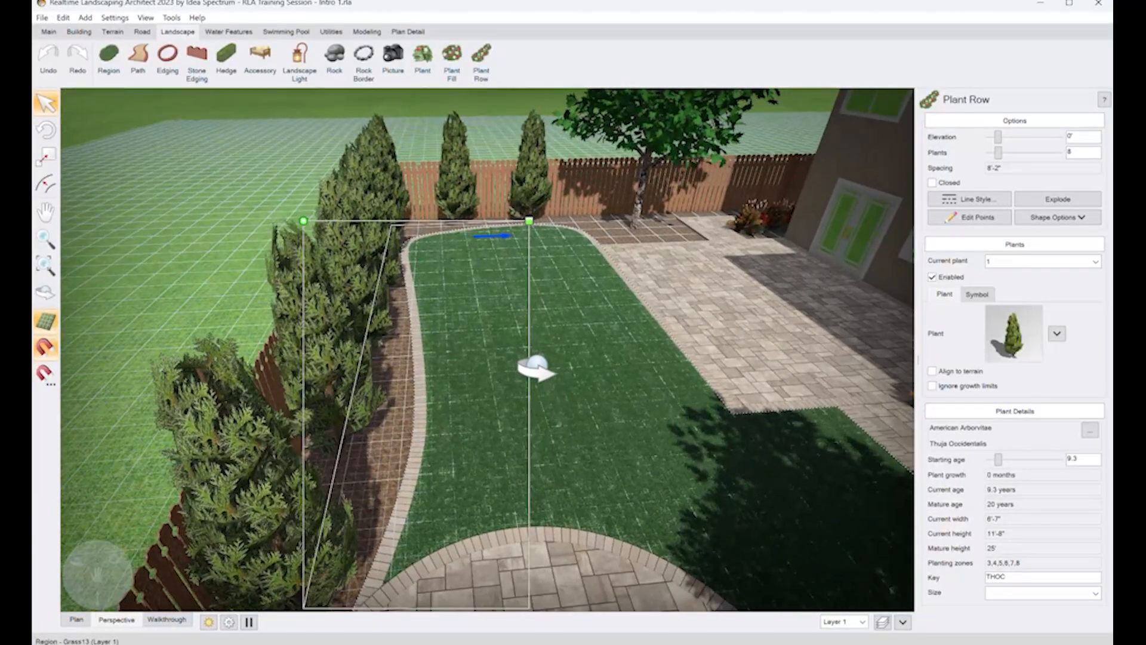
{"action": "middle_click_drag", "start_coordinate": [710, 373], "coordinate": [374, 375]}
{"action": "right_click_drag", "start_coordinate": [382, 433], "coordinate": [439, 426]}
{"action": "middle_click_drag", "start_coordinate": [449, 364], "coordinate": [503, 519]}
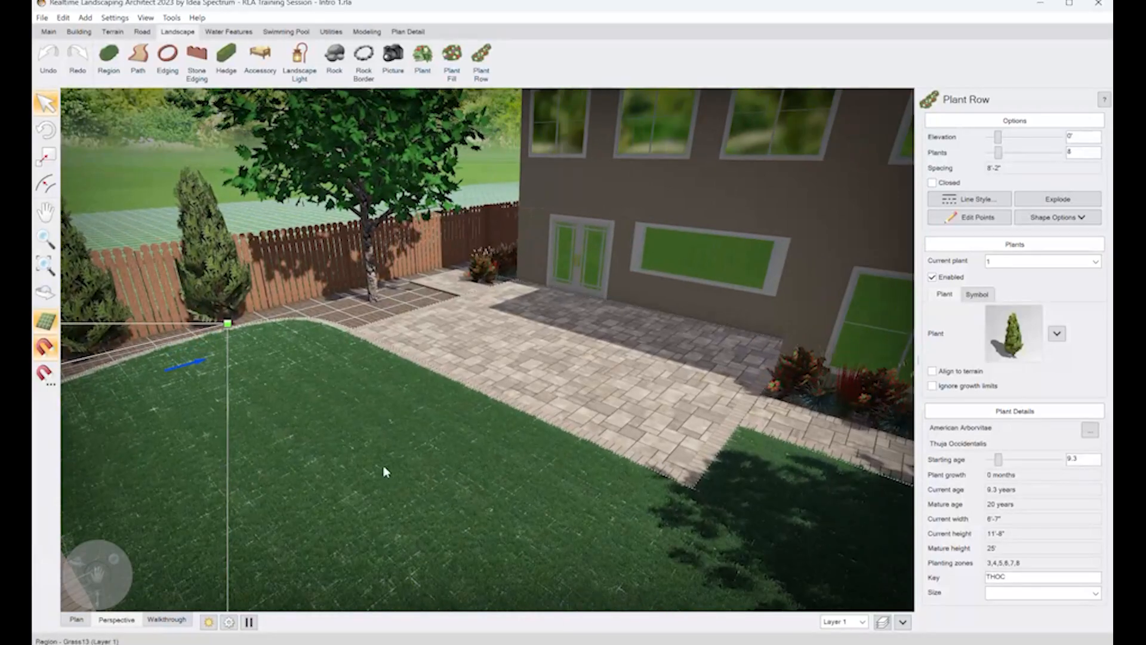
{"action": "mouse_move", "coordinate": [382, 417]}
{"action": "right_mouse_down"}
{"action": "mouse_move", "coordinate": [374, 394]}
{"action": "mouse_move", "coordinate": [373, 406]}
{"action": "right_mouse_up"}
{"action": "left_click_drag", "start_coordinate": [579, 540], "coordinate": [617, 549]}
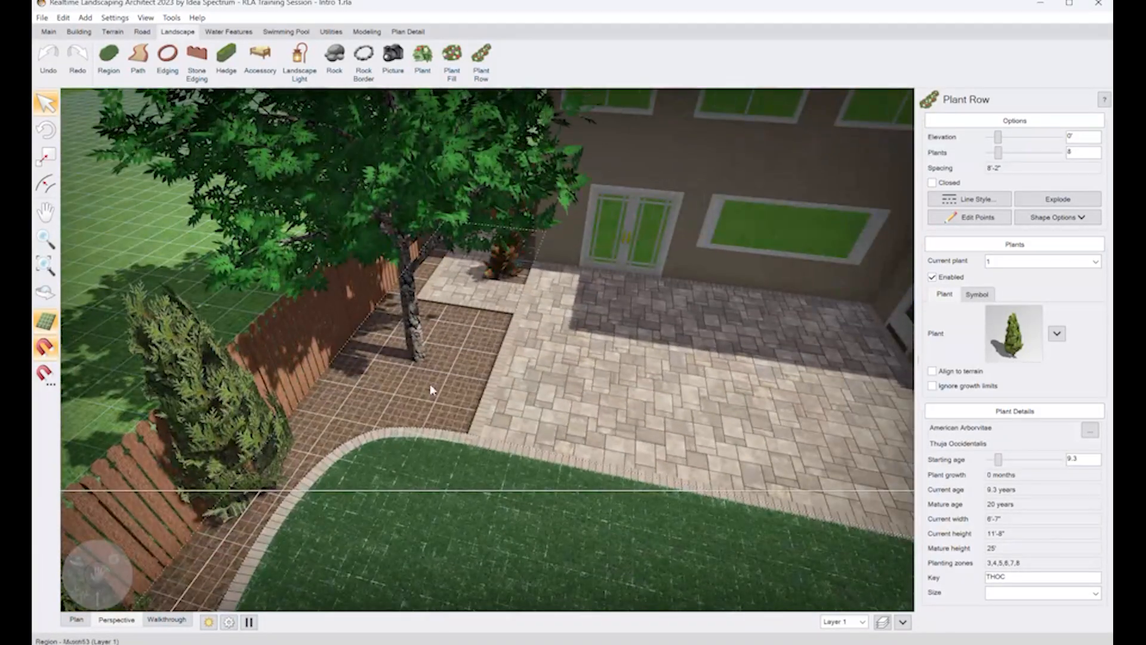
{"action": "left_click", "coordinate": [452, 59]}
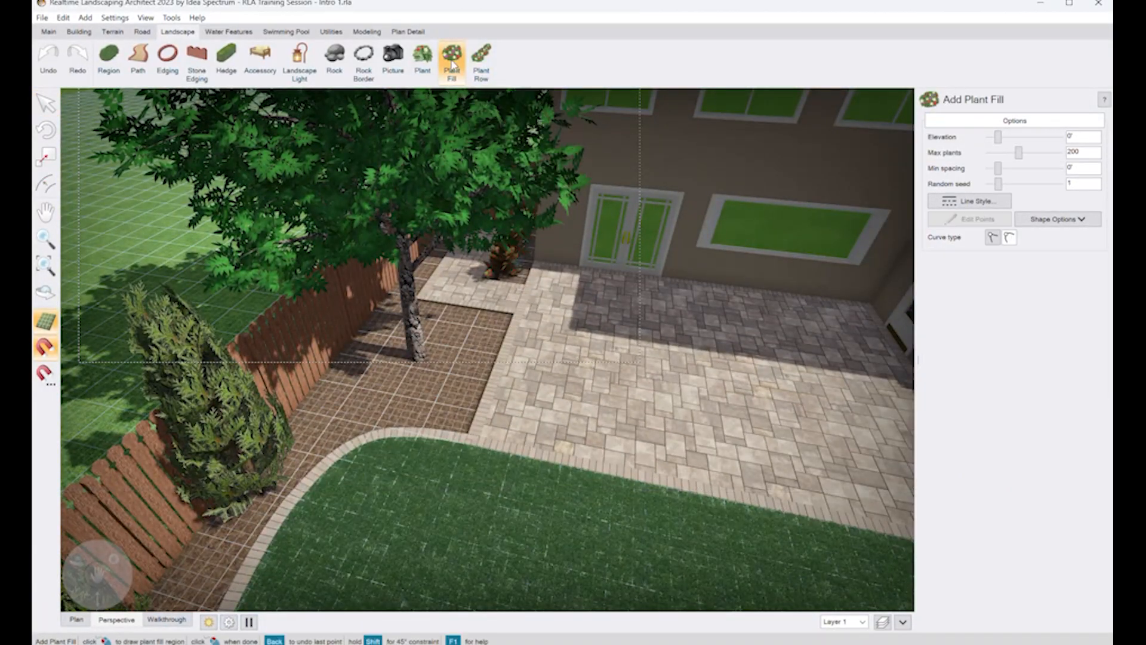
{"action": "left_click", "coordinate": [514, 314]}
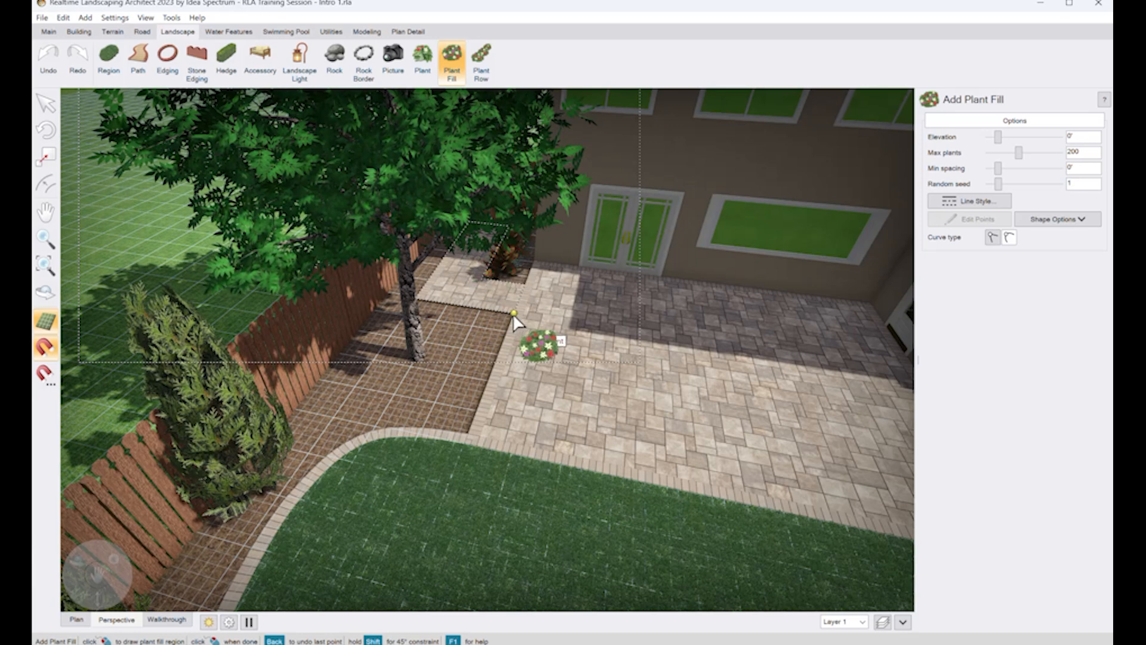
{"action": "left_click", "coordinate": [390, 295]}
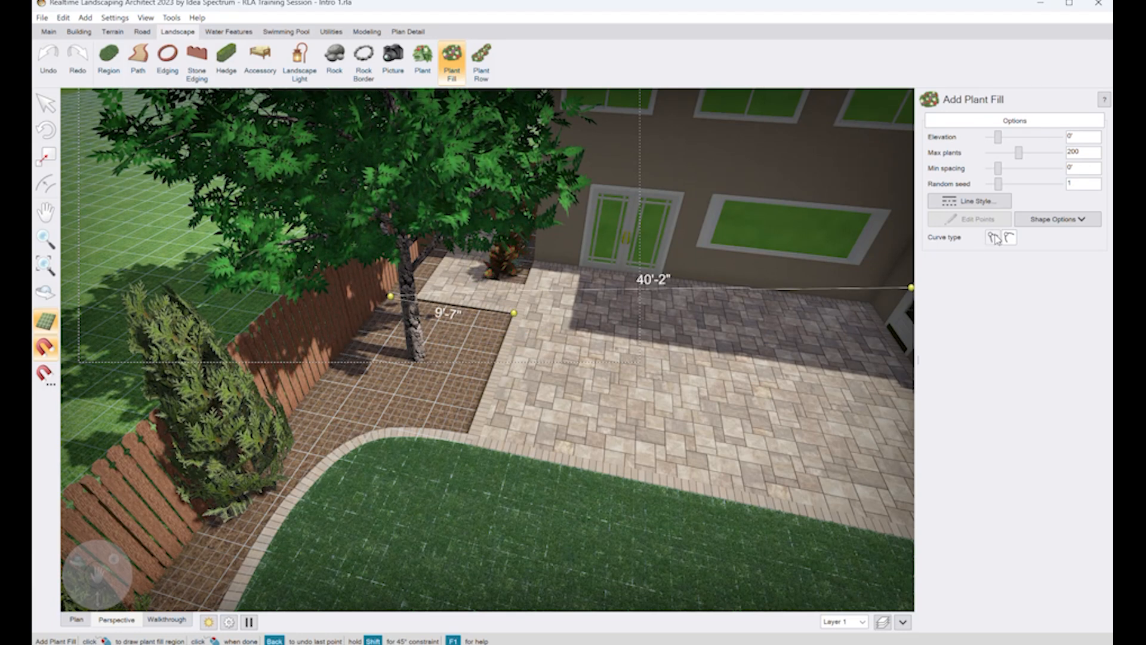
{"action": "left_click", "coordinate": [292, 409]}
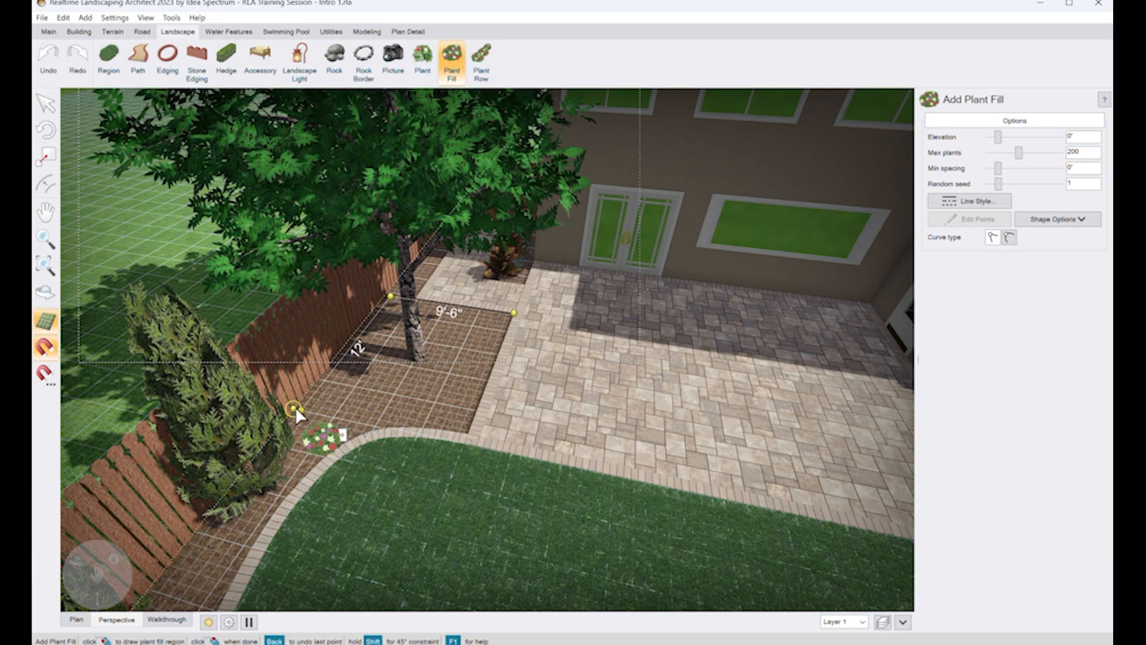
{"action": "left_click", "coordinate": [463, 442]}
{"action": "left_click", "coordinate": [512, 311]}
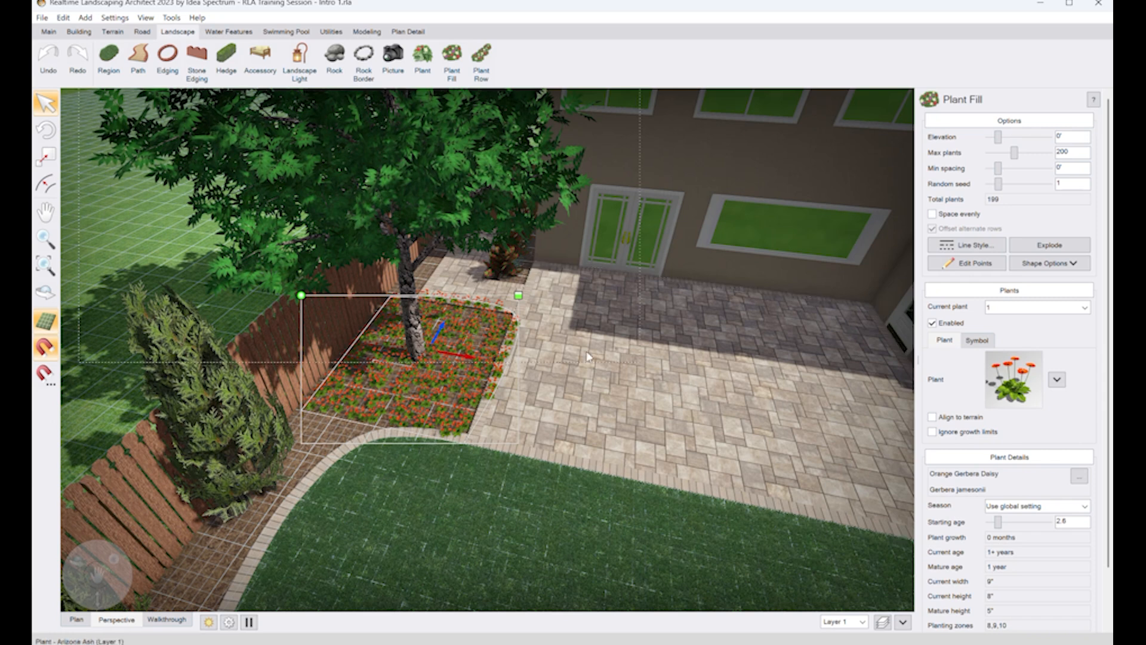
Step: Change the plant fill's curved corner point at the back patio side to a straight curve type
{"action": "left_click", "coordinate": [975, 263]}
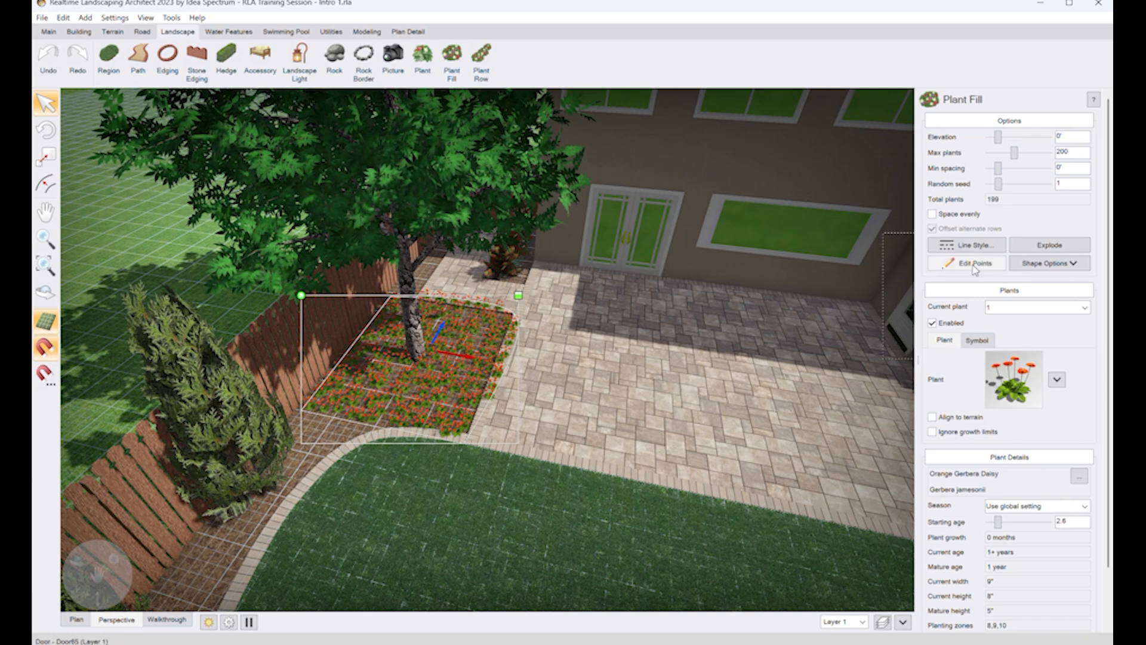
{"action": "left_click", "coordinate": [514, 315]}
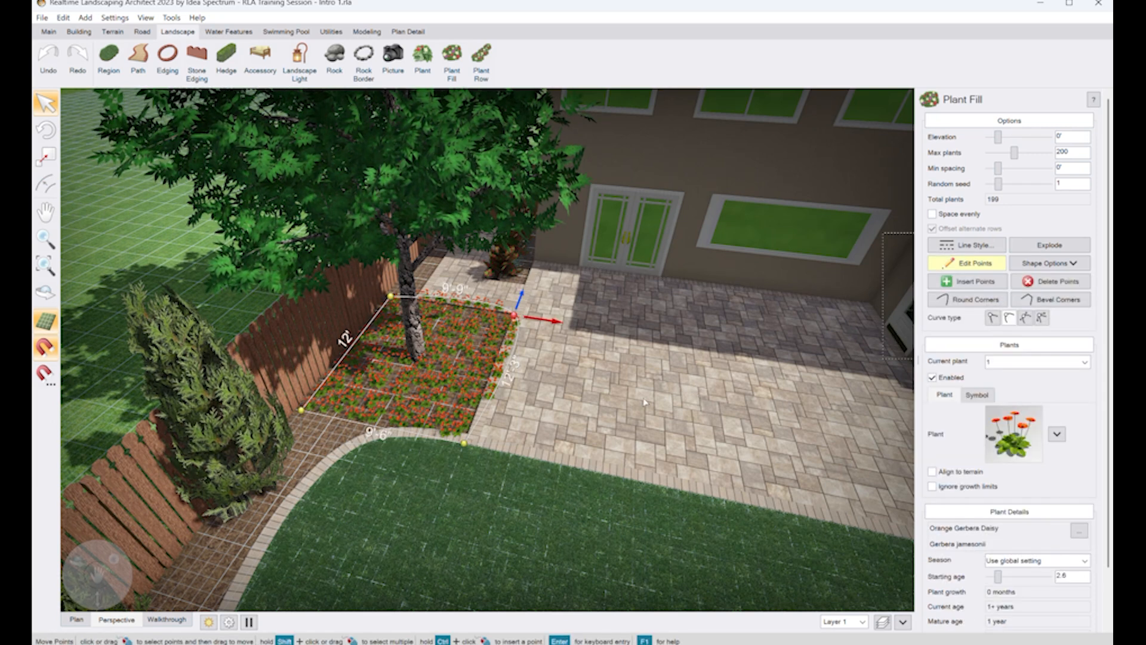
{"action": "left_click", "coordinate": [994, 320]}
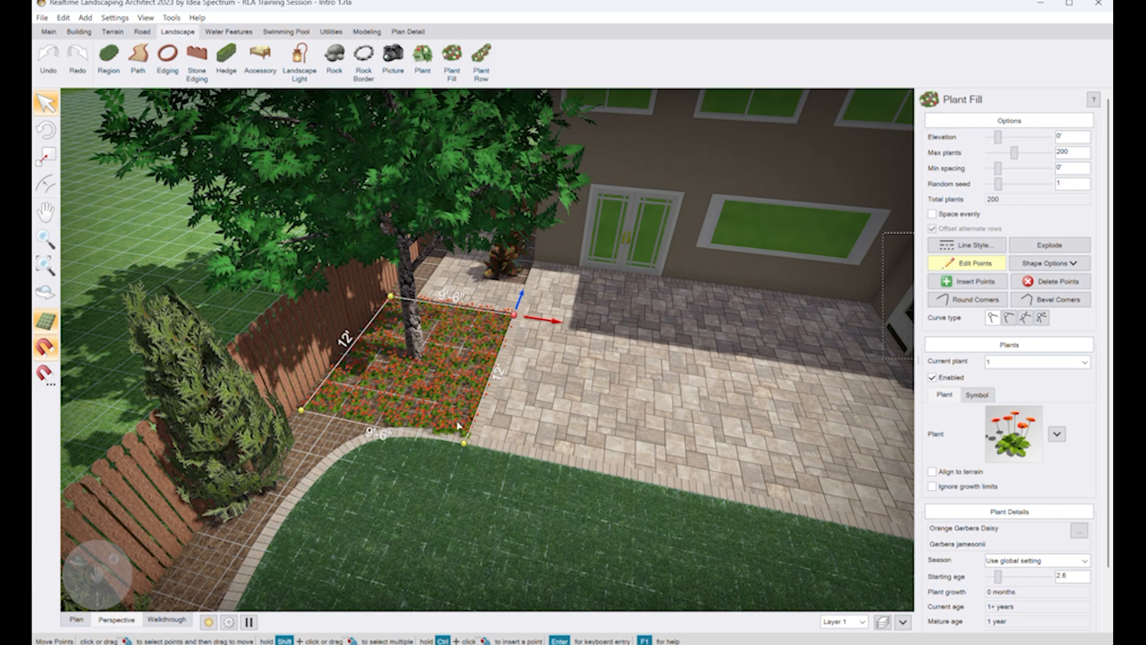
Step: Move the plant fill's two lawn-side corners and the back fence corner inward to fit the mulch bed
{"action": "left_click_drag", "start_coordinate": [461, 445], "coordinate": [468, 433]}
{"action": "left_click_drag", "start_coordinate": [295, 407], "coordinate": [300, 402]}
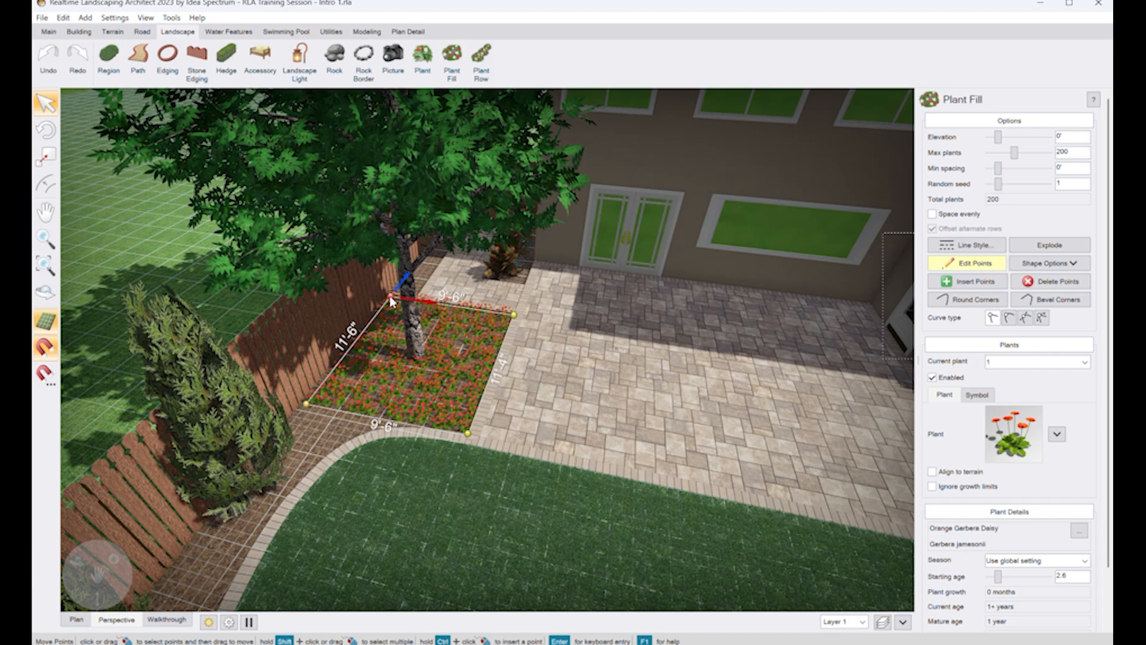
{"action": "left_click_drag", "start_coordinate": [391, 299], "coordinate": [376, 310]}
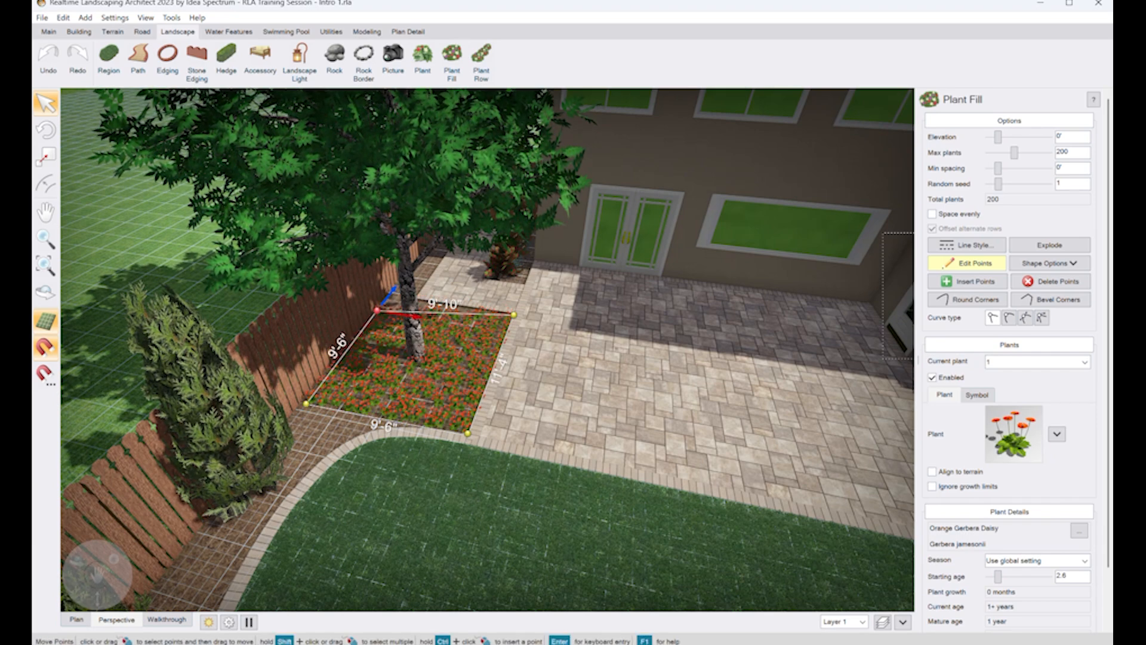
Step: Reposition the fill's two back corners to make the fence side about 10'-9" and the back edge about 9'-3"
{"action": "left_click", "coordinate": [77, 620]}
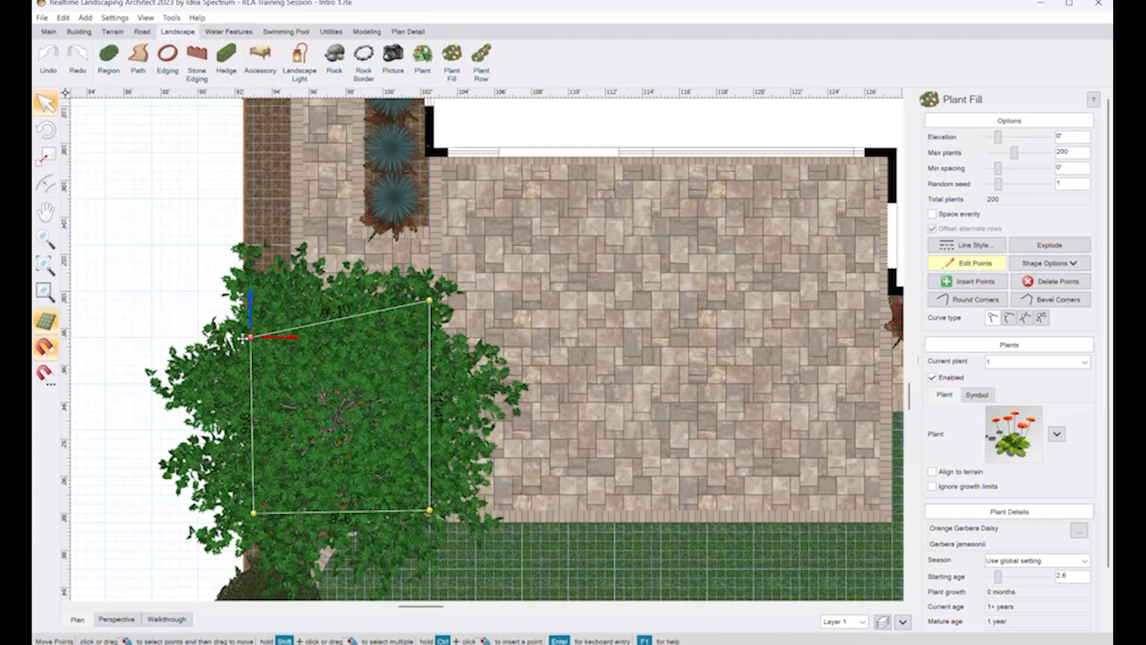
{"action": "left_click_drag", "start_coordinate": [243, 339], "coordinate": [256, 318]}
{"action": "left_click_drag", "start_coordinate": [432, 299], "coordinate": [426, 317]}
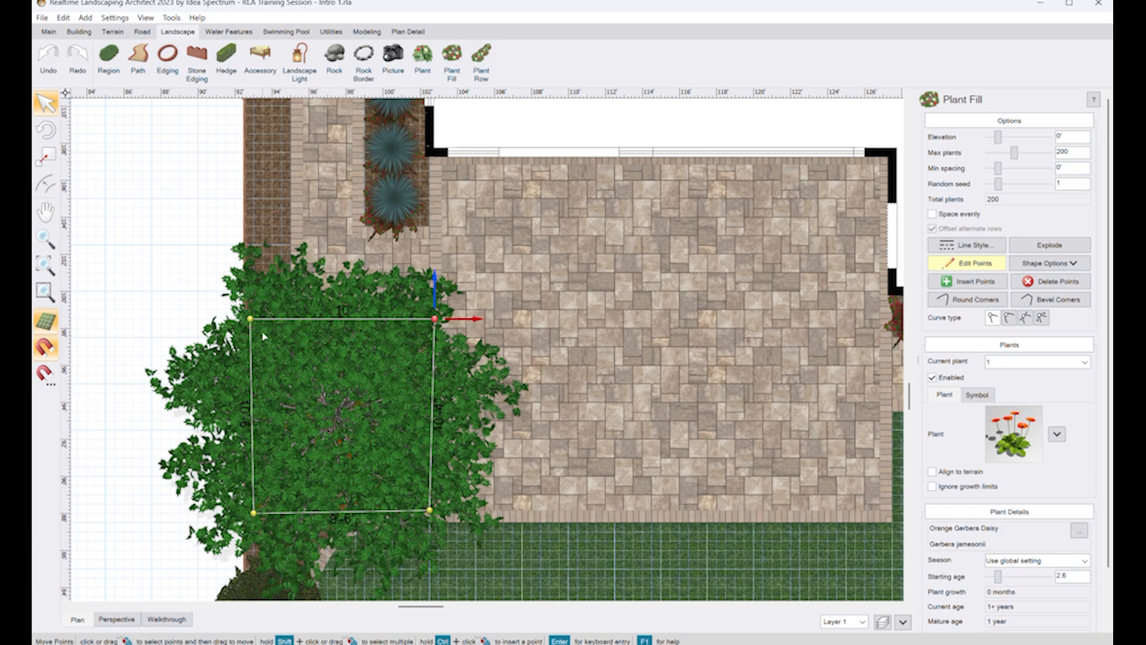
{"action": "left_click_drag", "start_coordinate": [251, 319], "coordinate": [255, 322]}
{"action": "left_click", "coordinate": [116, 619]}
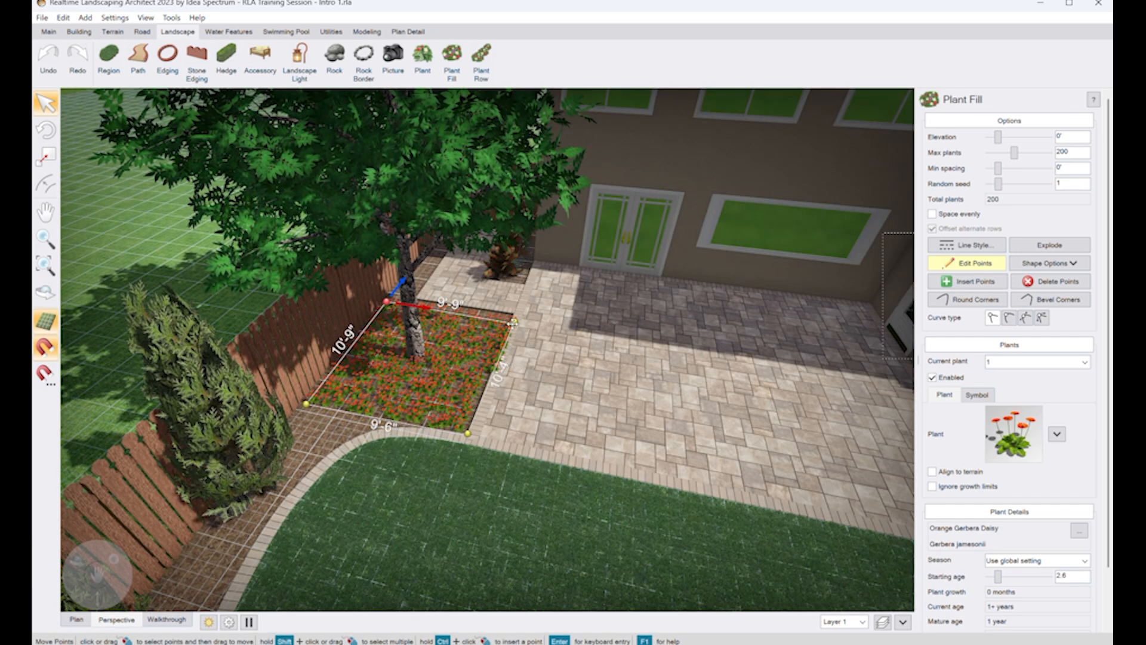
{"action": "left_click_drag", "start_coordinate": [512, 323], "coordinate": [508, 316]}
{"action": "key", "text": "Right"}
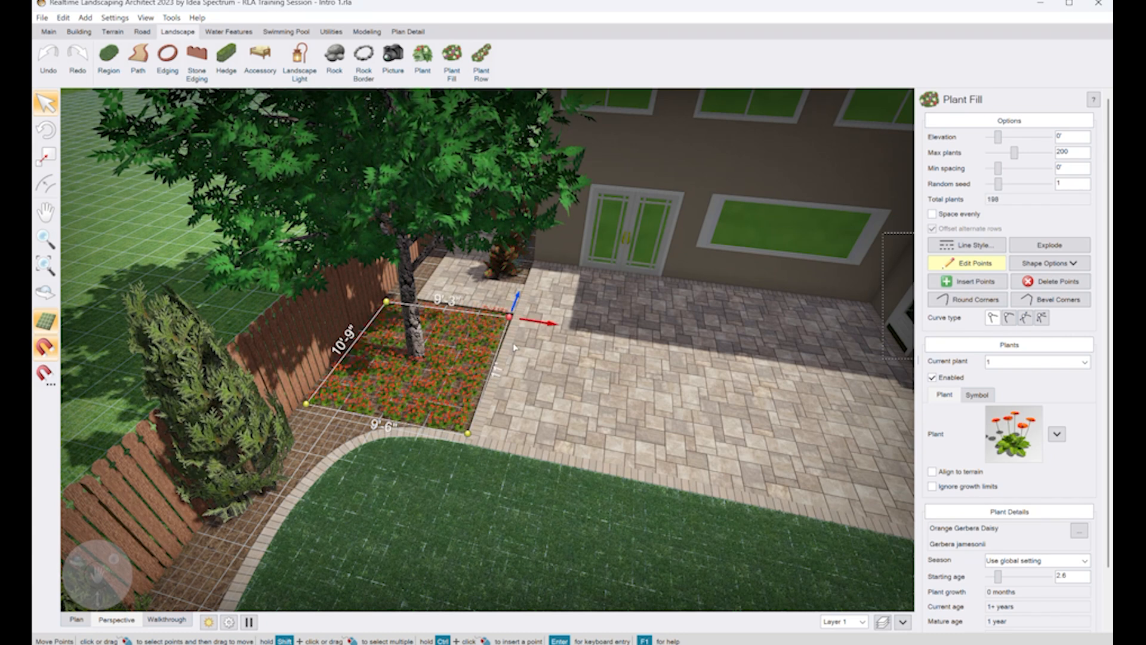
Step: Replace the plant fill's first plant with the Maris Piper Potato perennial
{"action": "left_click", "coordinate": [1018, 452]}
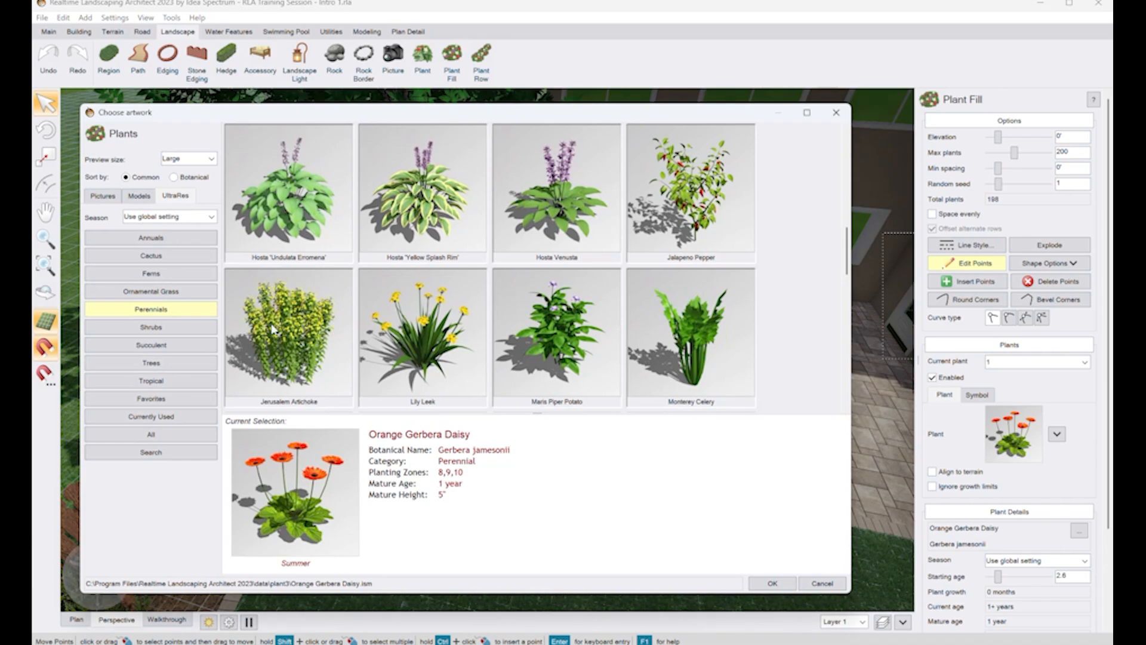
{"action": "left_click", "coordinate": [547, 339]}
{"action": "double_click", "coordinate": [555, 348]}
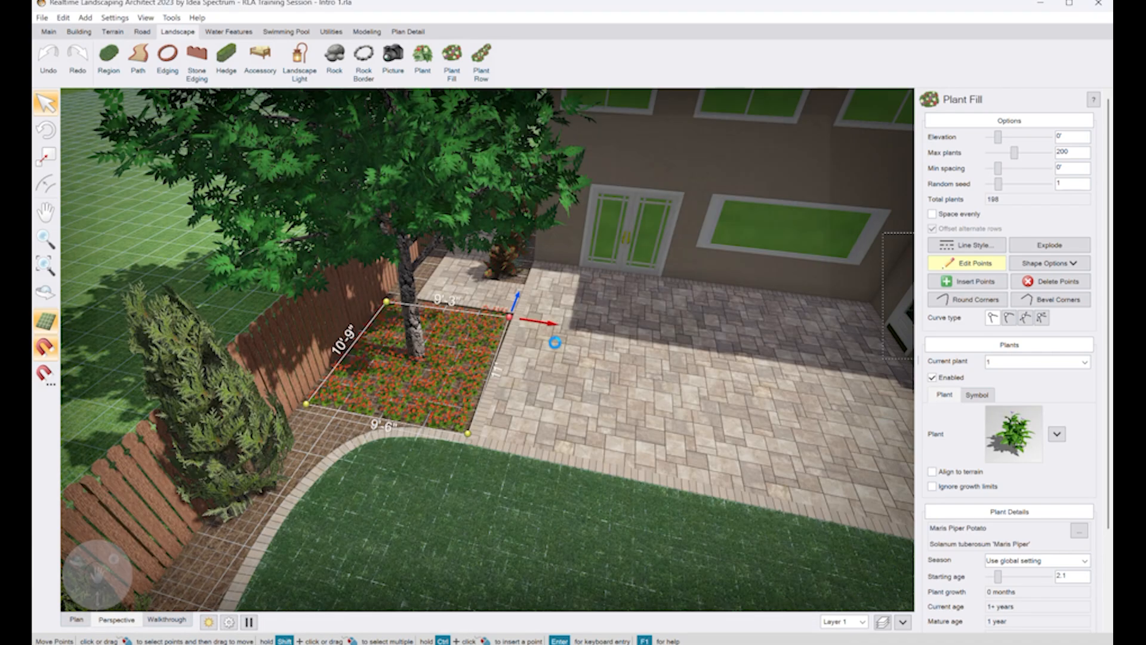
Step: Add a second plant to the plant fill and set it to Monterey Celery
{"action": "mouse_move", "coordinate": [547, 380]}
{"action": "right_mouse_down"}
{"action": "mouse_move", "coordinate": [530, 406]}
{"action": "mouse_move", "coordinate": [491, 389]}
{"action": "mouse_move", "coordinate": [494, 380]}
{"action": "mouse_move", "coordinate": [501, 394]}
{"action": "mouse_move", "coordinate": [555, 400]}
{"action": "right_mouse_up"}
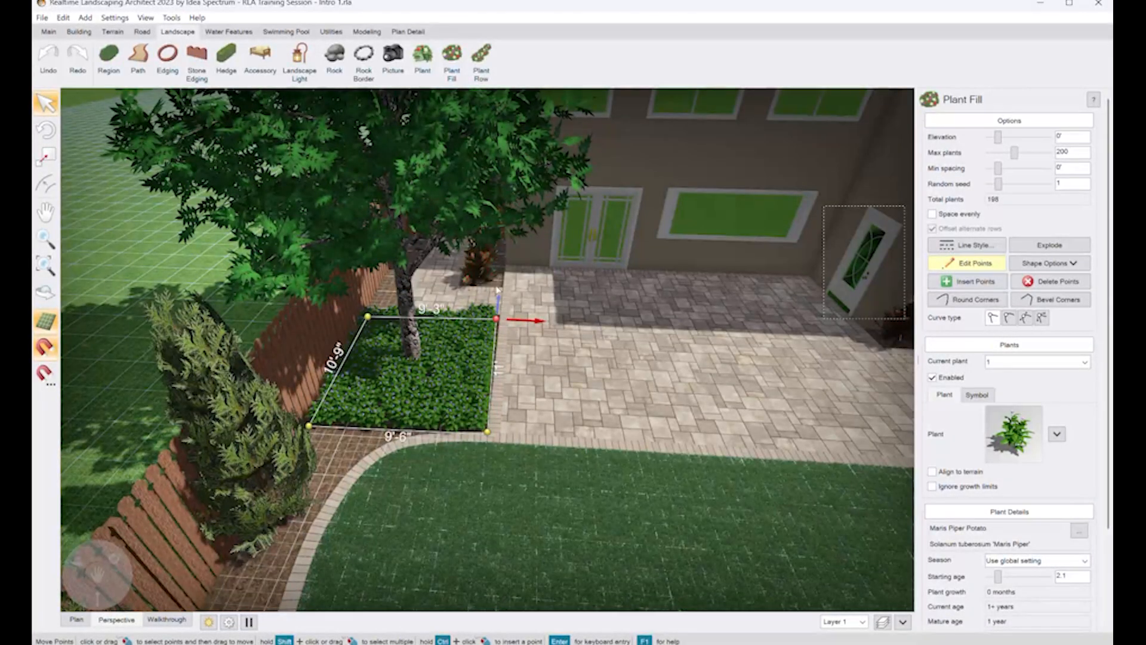
{"action": "left_click", "coordinate": [1017, 362]}
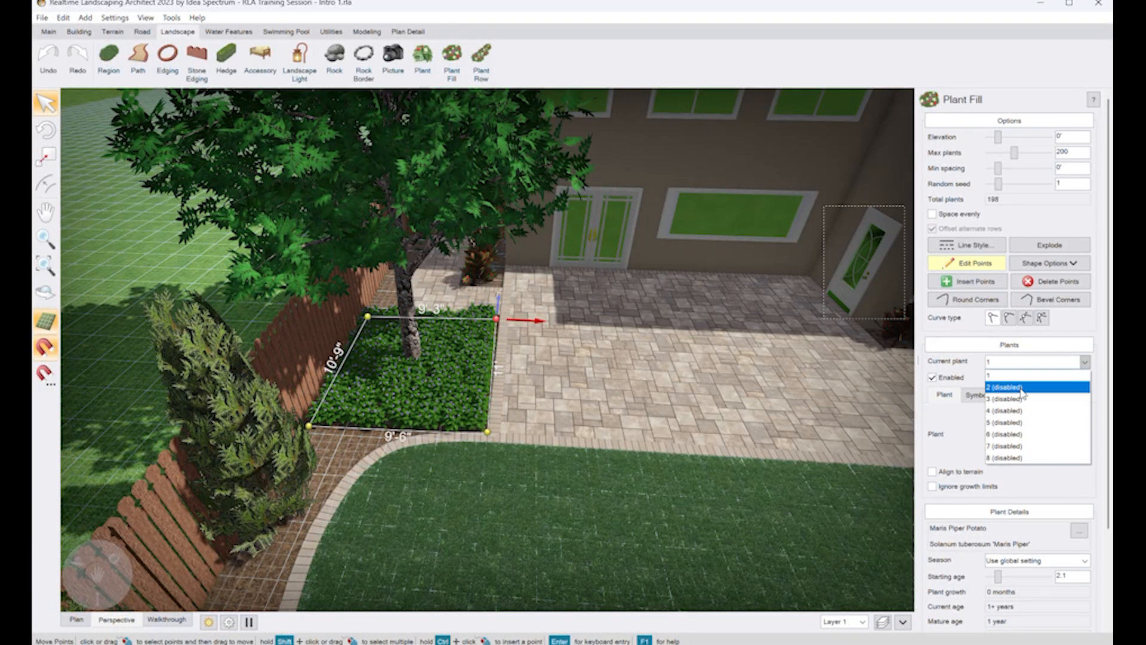
{"action": "left_click", "coordinate": [1014, 388]}
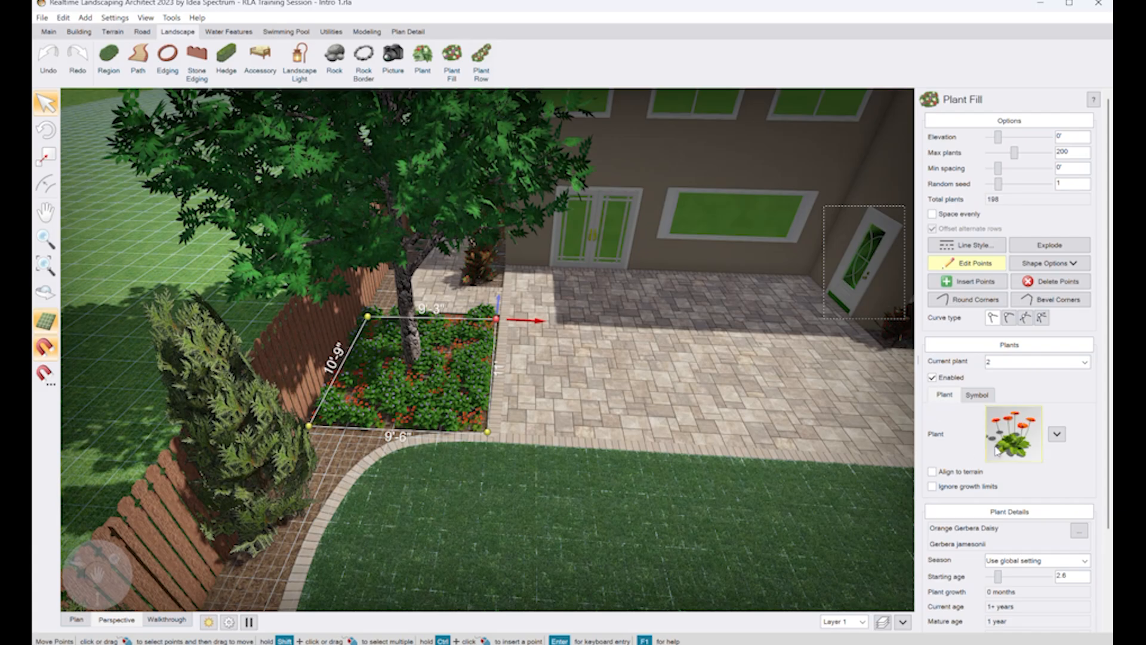
{"action": "left_click", "coordinate": [996, 452]}
{"action": "double_click", "coordinate": [684, 339]}
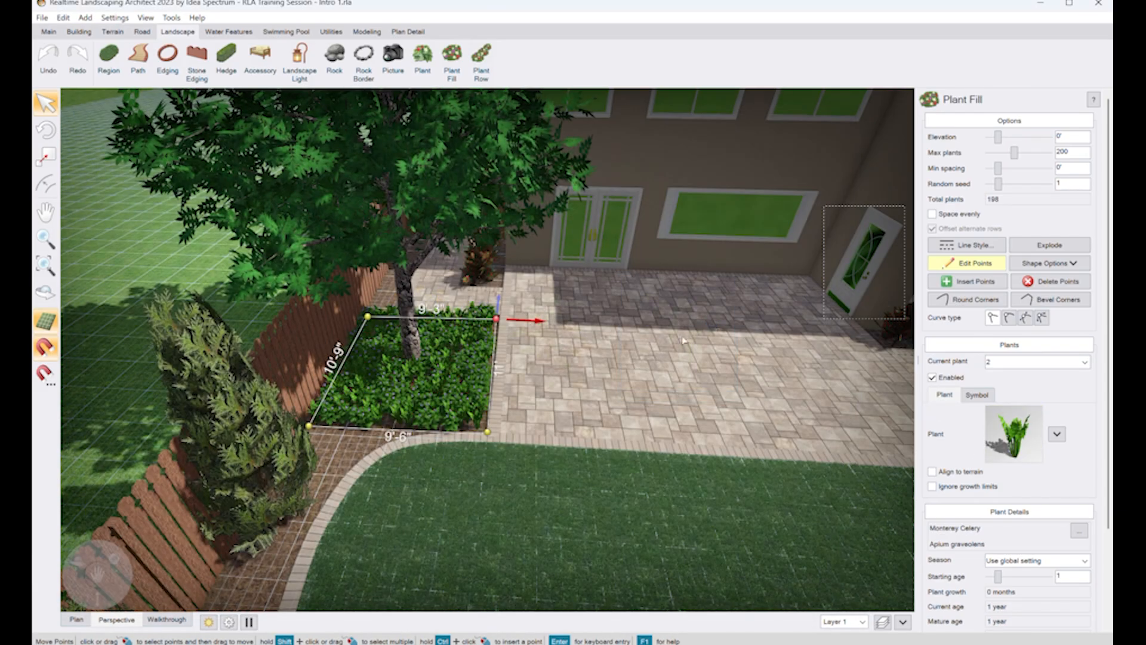
Step: Insert points on the fill's back edge and extend it along the fence-side mulch strip, about 2'-4" wide and 14'-8" long
{"action": "right_click_drag", "start_coordinate": [432, 361], "coordinate": [333, 371]}
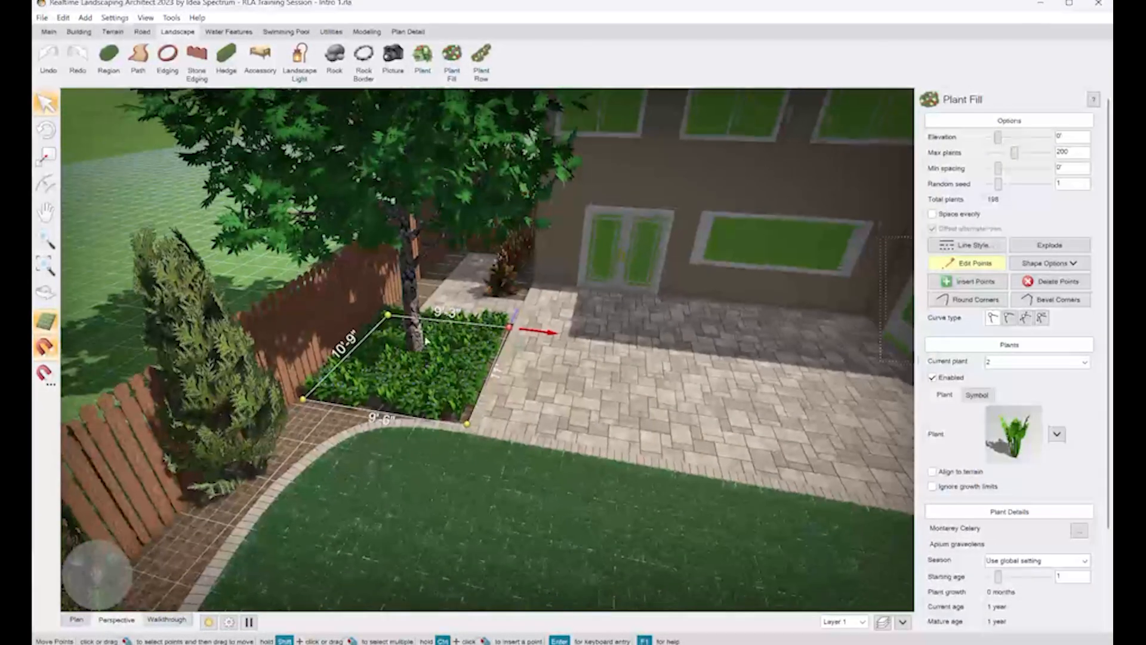
{"action": "right_click_drag", "start_coordinate": [442, 406], "coordinate": [397, 352]}
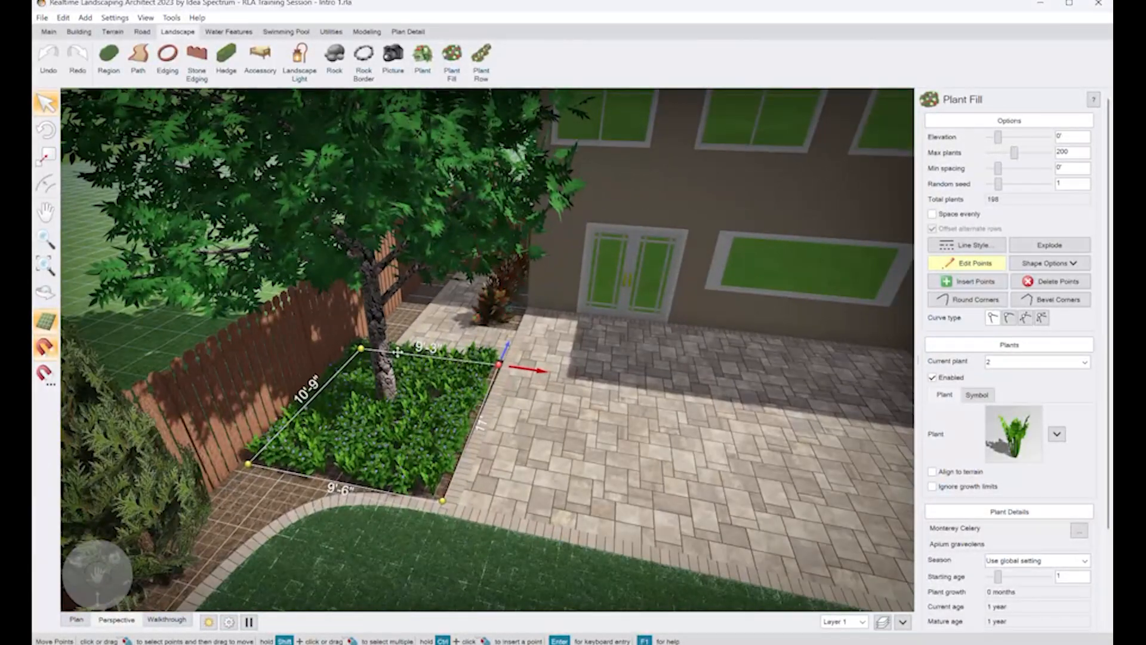
{"action": "left_click", "coordinate": [76, 620]}
{"action": "right_click_drag", "start_coordinate": [357, 282], "coordinate": [484, 376]}
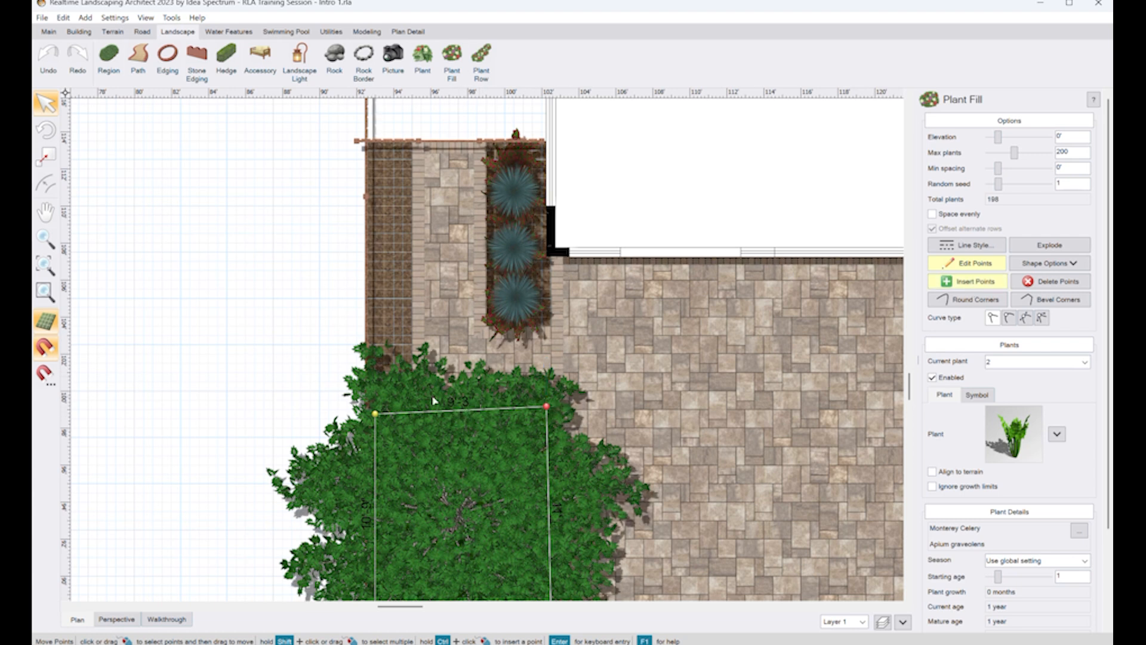
{"action": "left_click", "coordinate": [410, 413]}
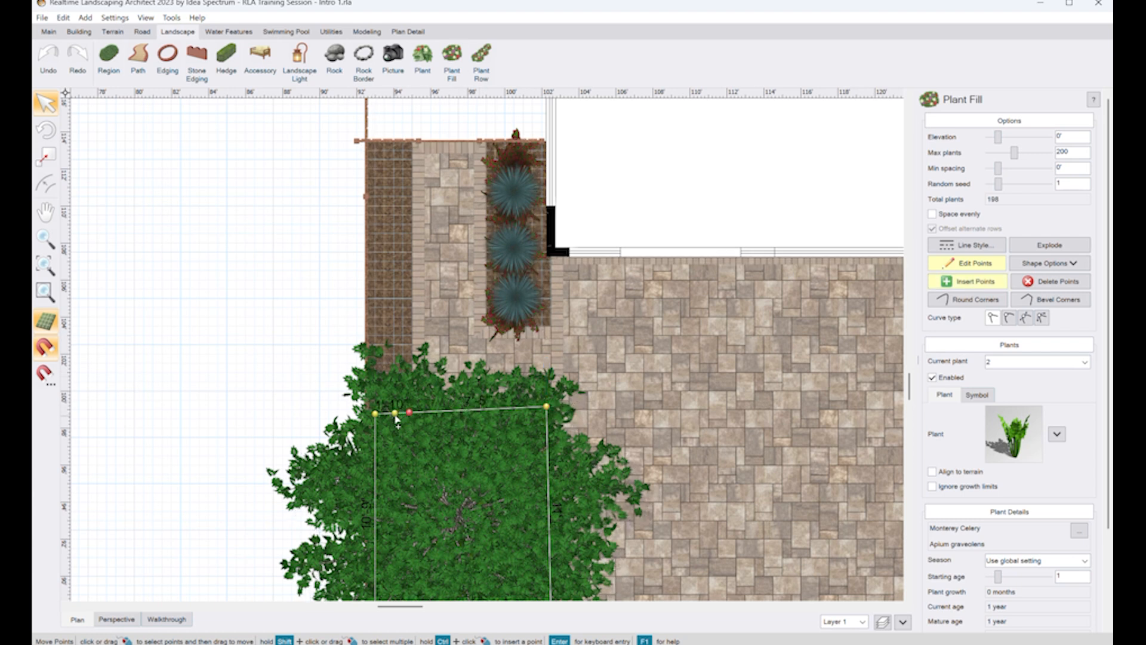
{"action": "left_click_drag", "start_coordinate": [395, 414], "coordinate": [411, 141]}
{"action": "left_click_drag", "start_coordinate": [372, 413], "coordinate": [412, 148]}
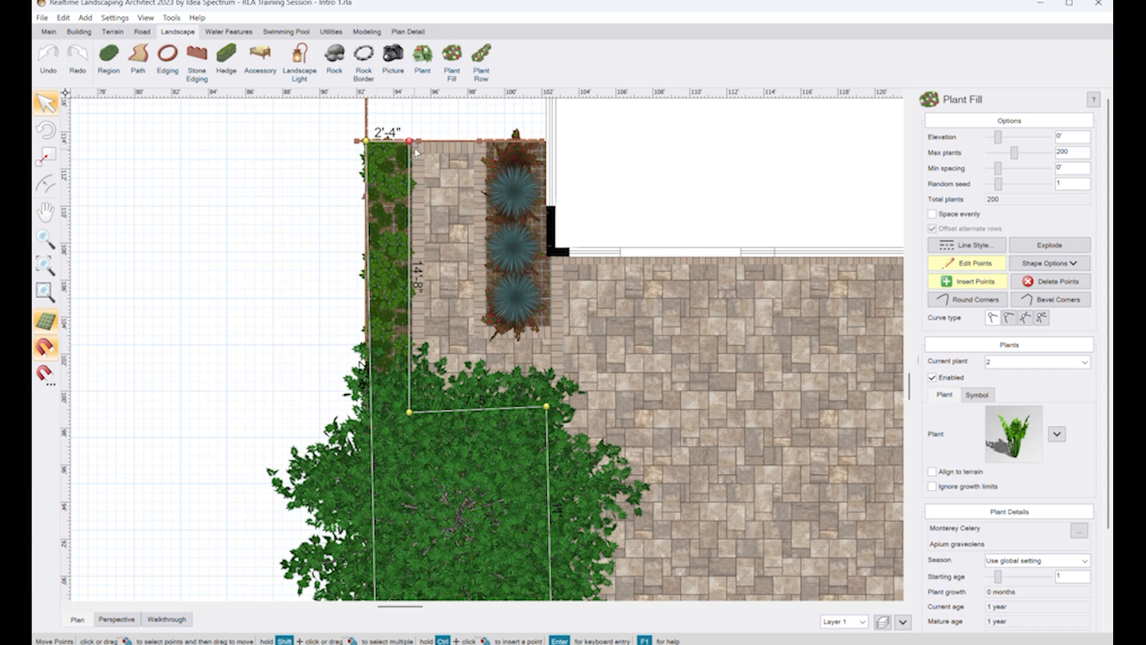
Step: Nudge the plant fill's fence-side end corner inward to make the strip's end 2' wide, and finish editing its points
{"action": "left_click", "coordinate": [366, 141]}
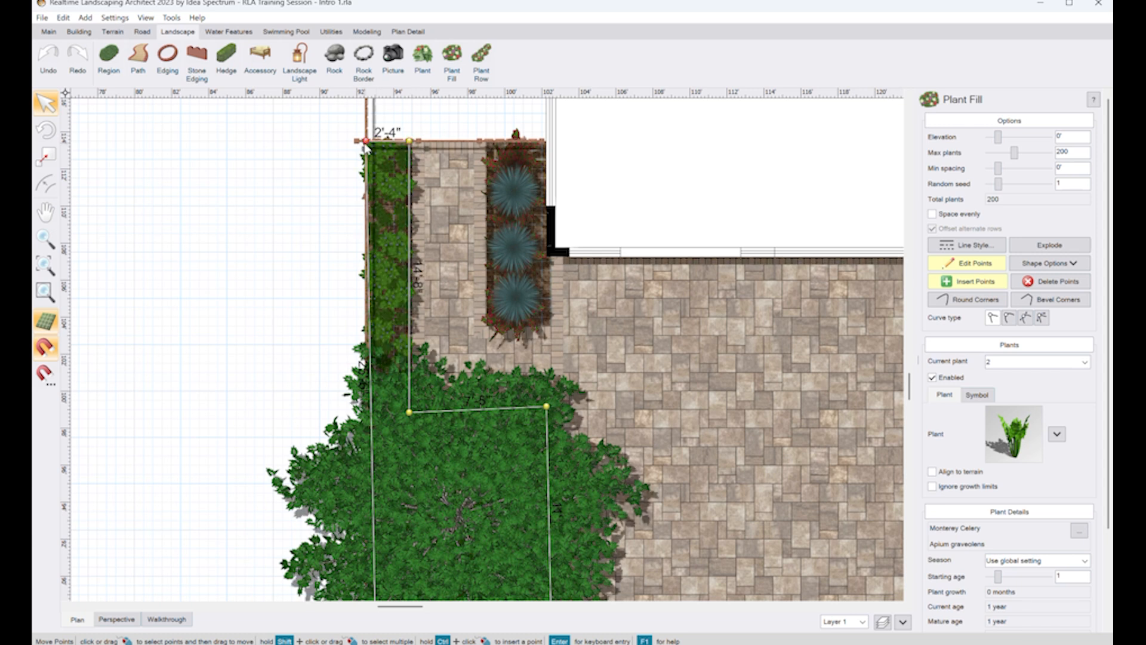
{"action": "key", "text": "Right"}
{"action": "key", "text": "Right"}
{"action": "key", "text": "Right"}
{"action": "key", "text": "Right"}
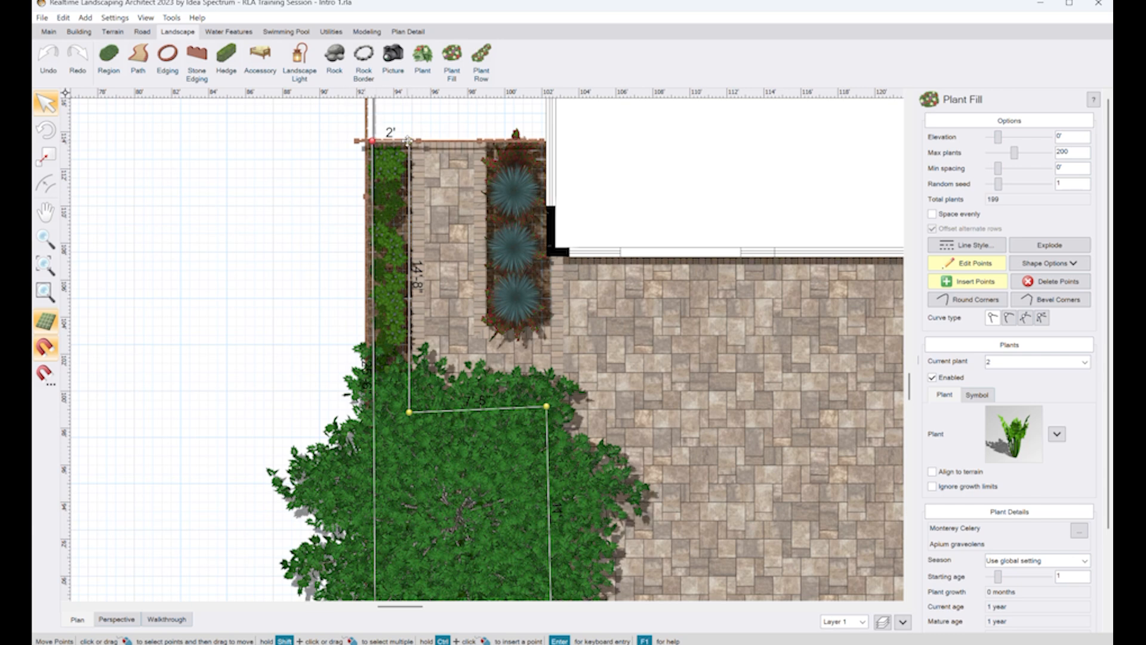
{"action": "left_click", "coordinate": [963, 264]}
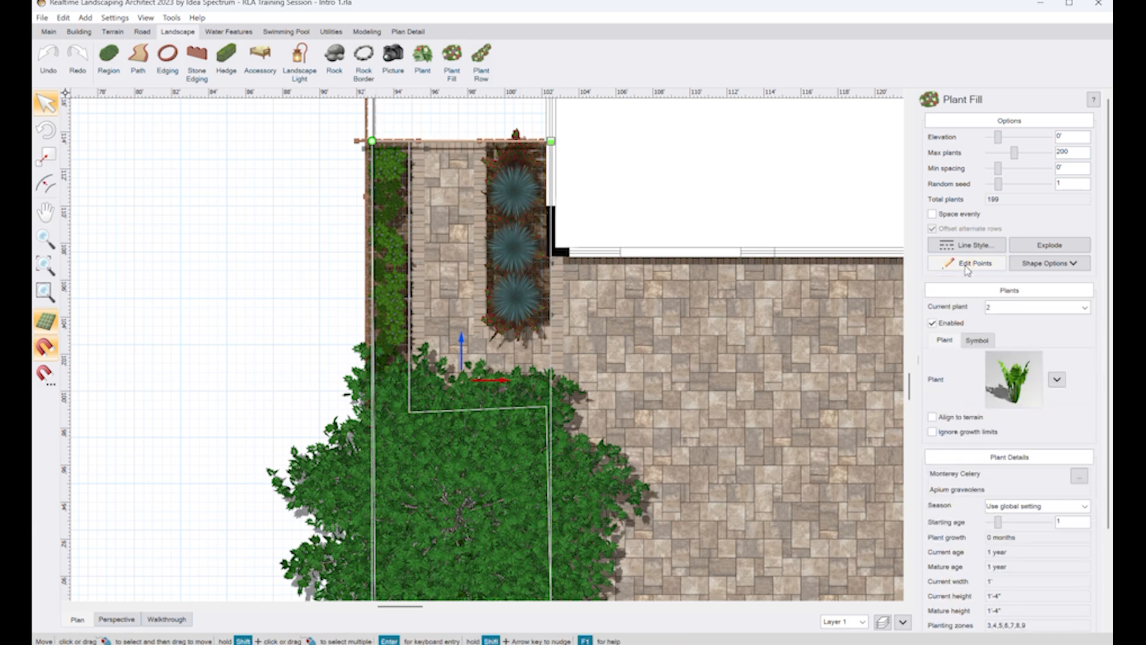
Step: In the perspective view, adjust the plant fill's points so the strip's patio-side edge is 14'-4" long and its end 2'-1" wide
{"action": "left_click", "coordinate": [114, 620]}
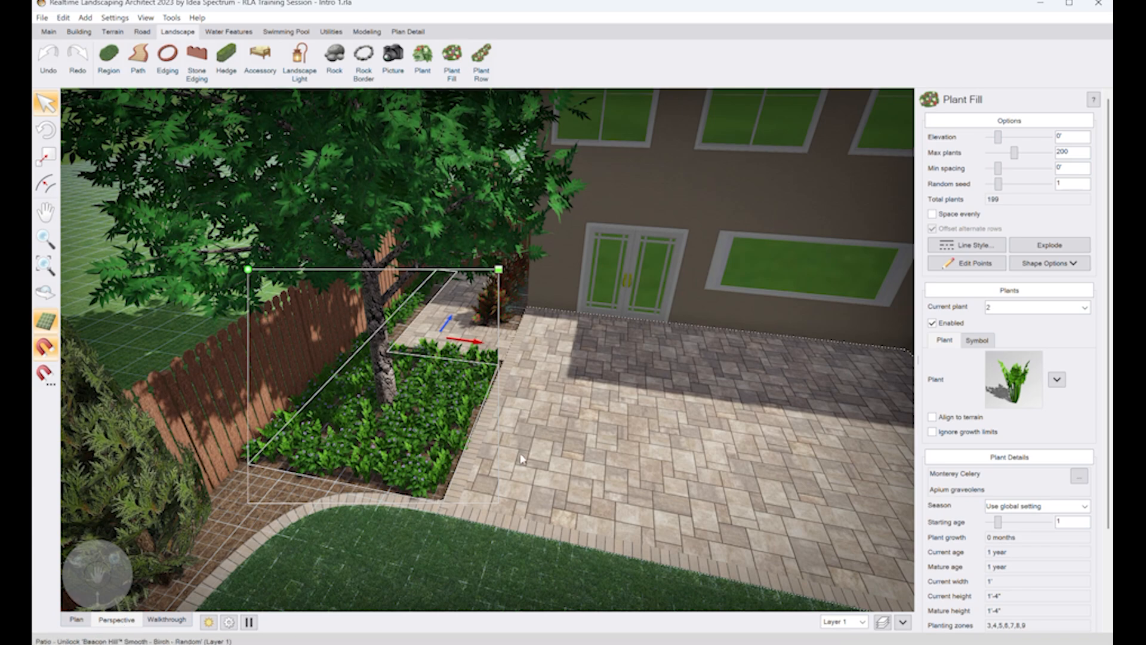
{"action": "left_click_drag", "start_coordinate": [477, 468], "coordinate": [472, 462]}
{"action": "middle_click_drag", "start_coordinate": [472, 462], "coordinate": [471, 471]}
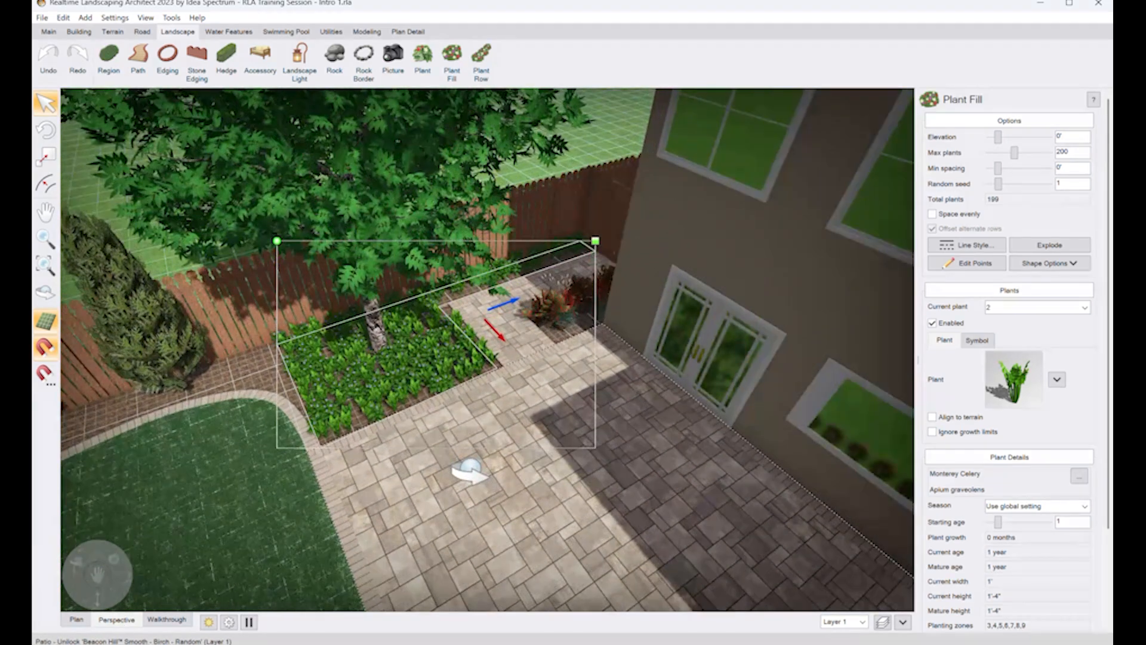
{"action": "left_click", "coordinate": [966, 263]}
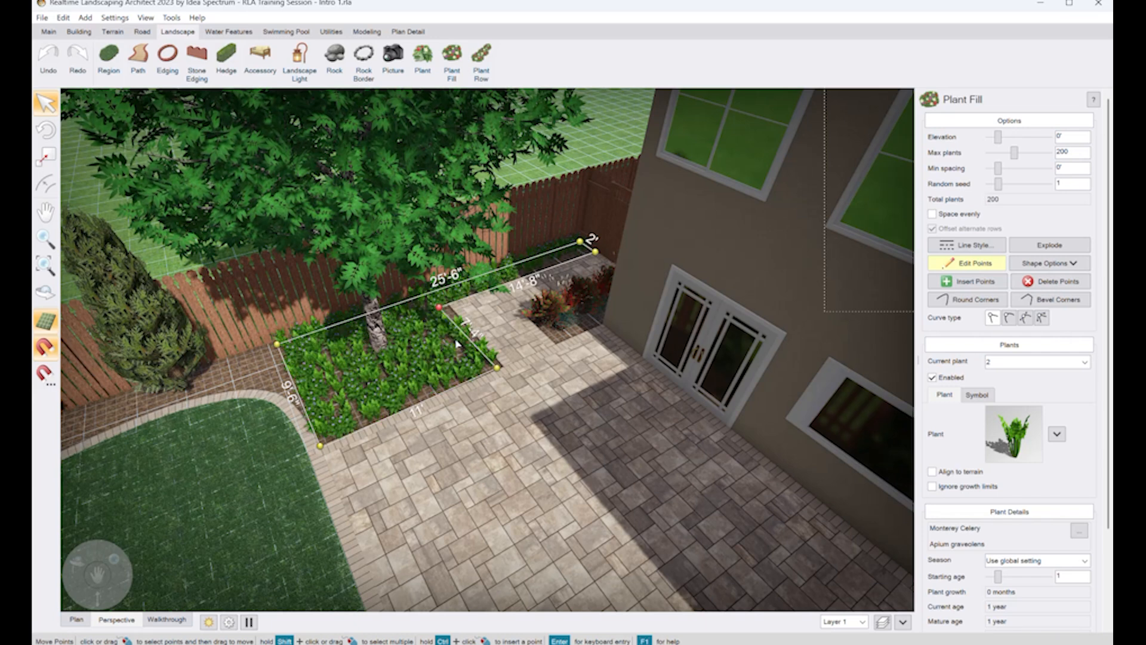
{"action": "key", "text": "Right"}
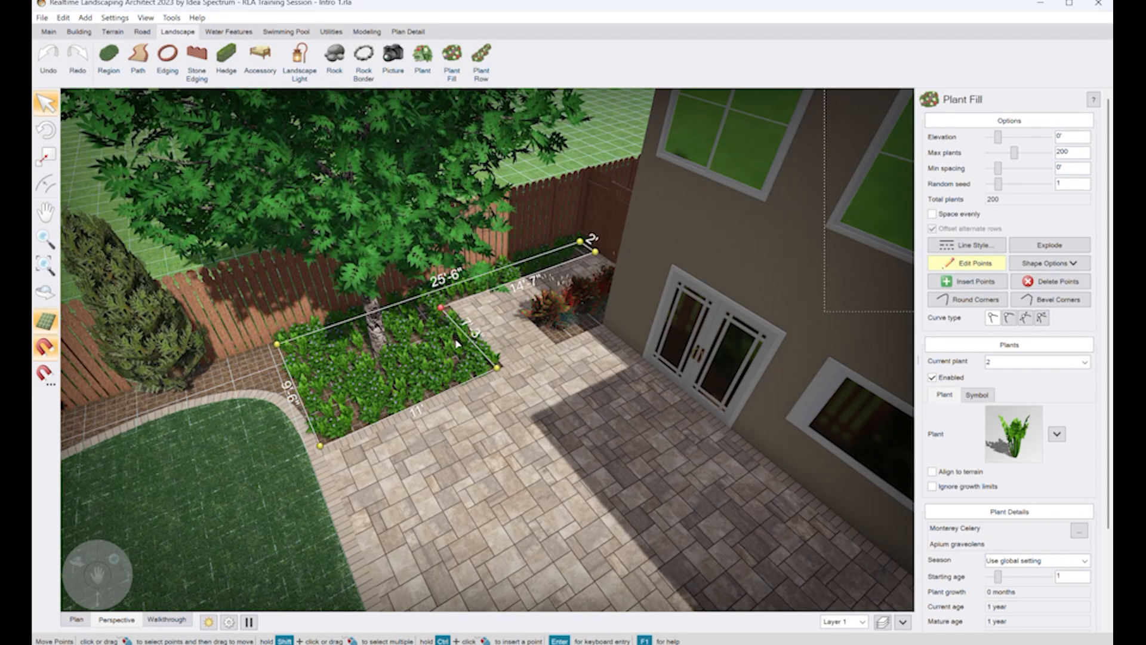
{"action": "key", "text": "Left"}
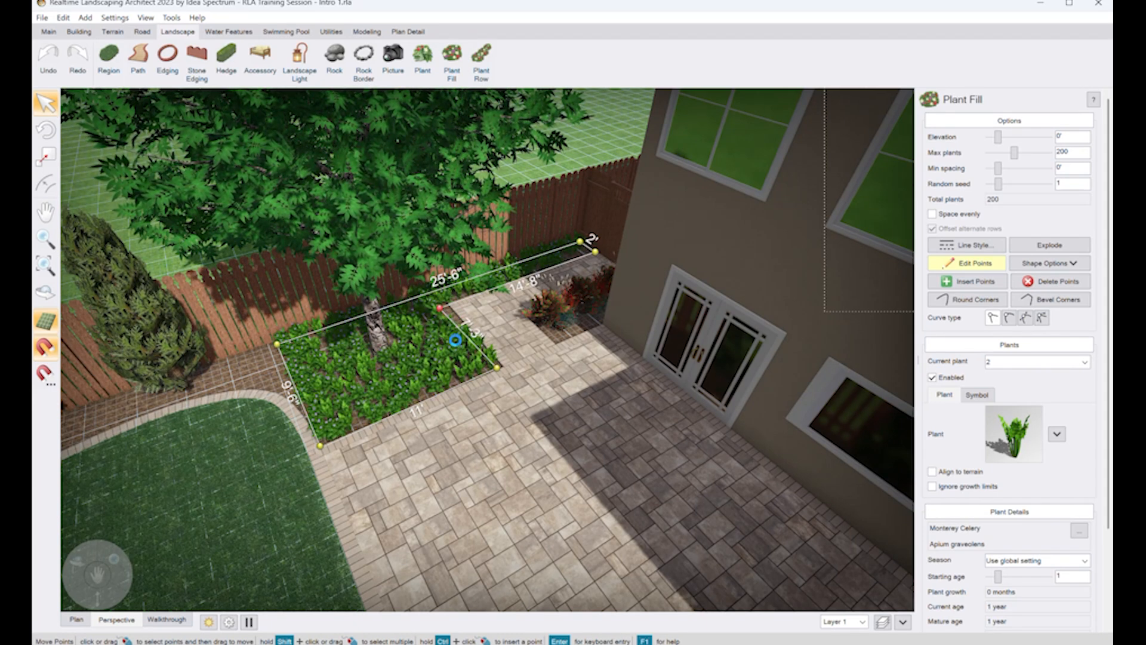
{"action": "key", "text": "Right"}
{"action": "key", "text": "Right"}
{"action": "key", "text": "Right"}
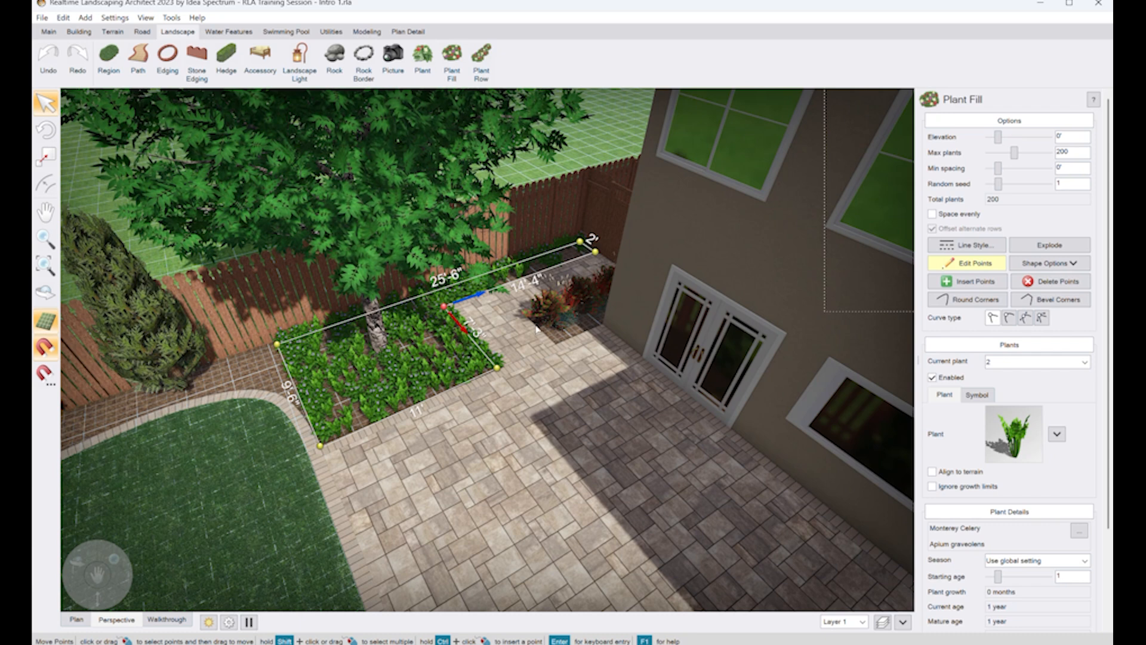
{"action": "left_click_drag", "start_coordinate": [598, 253], "coordinate": [598, 254]}
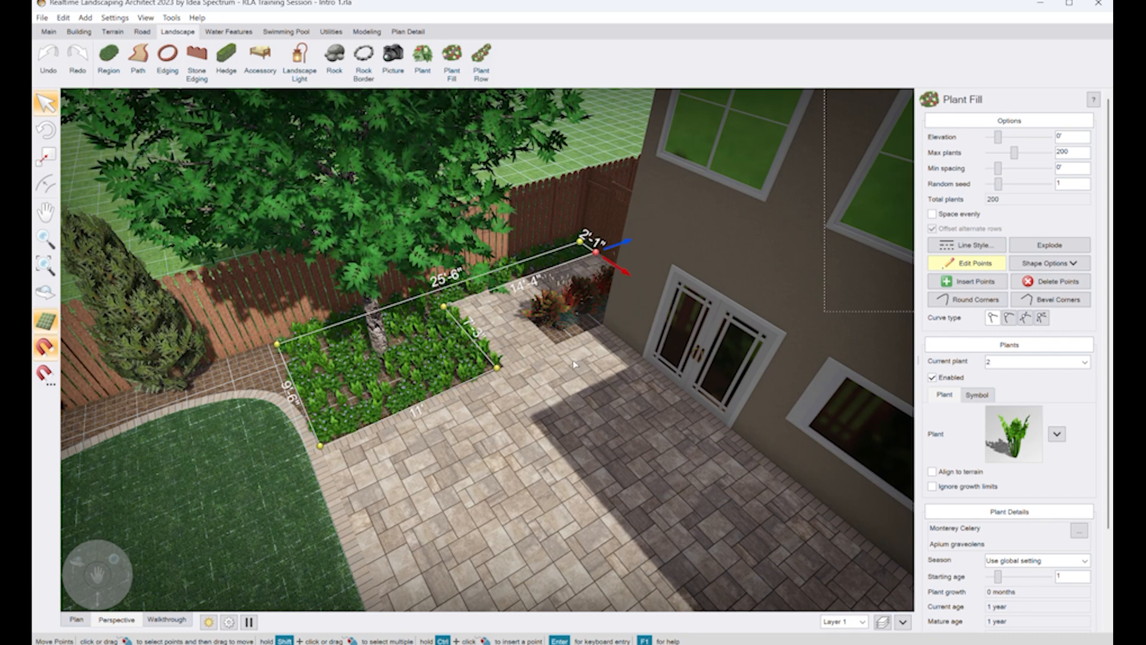
{"action": "left_click", "coordinate": [967, 262]}
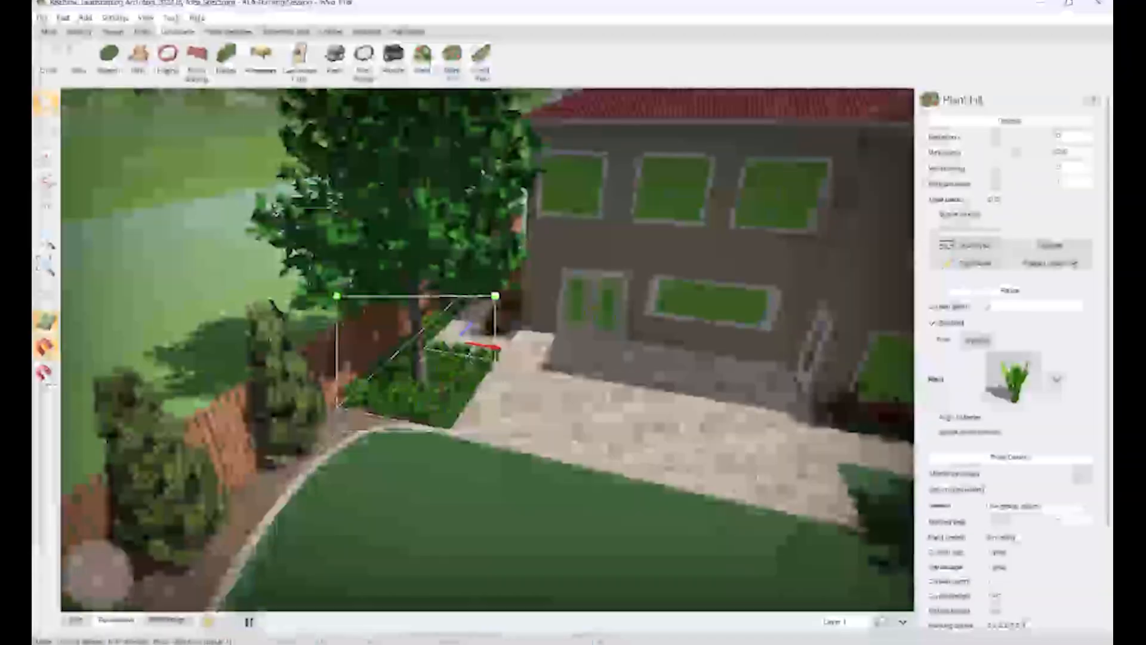
Step: Examine the planted beds, patio and backyard from several angles in the perspective view
{"action": "right_click_drag", "start_coordinate": [644, 467], "coordinate": [752, 478]}
{"action": "middle_click_drag", "start_coordinate": [813, 381], "coordinate": [249, 487]}
{"action": "right_click_drag", "start_coordinate": [533, 345], "coordinate": [490, 342]}
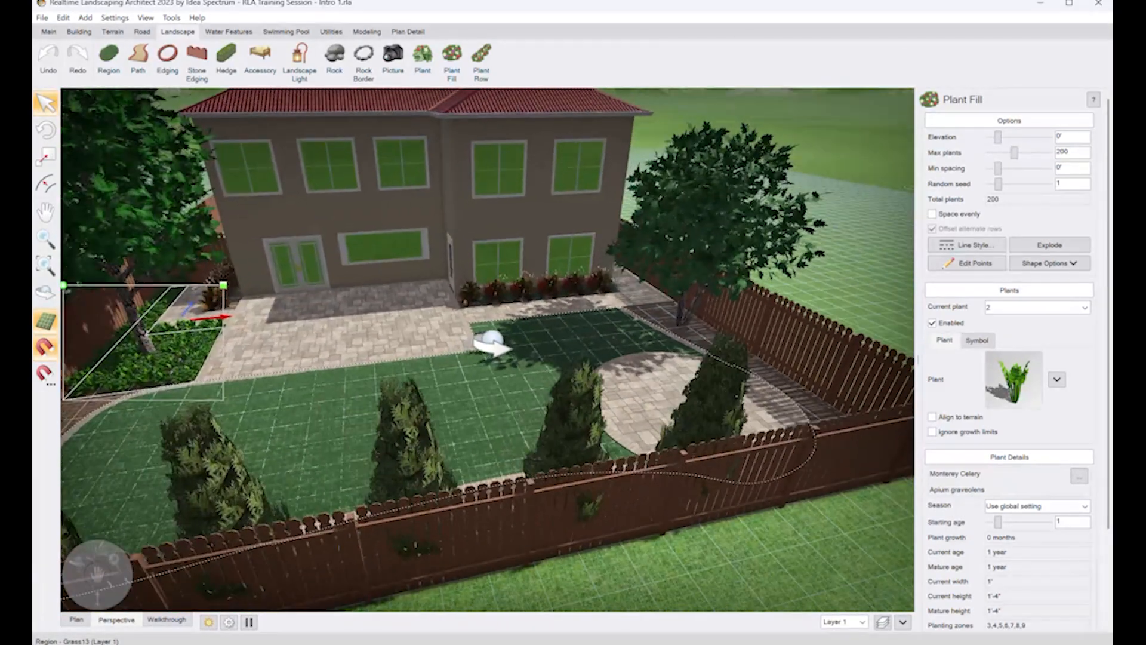
{"action": "middle_click_drag", "start_coordinate": [482, 334], "coordinate": [394, 450]}
{"action": "right_click_drag", "start_coordinate": [394, 451], "coordinate": [361, 392]}
{"action": "middle_click_drag", "start_coordinate": [361, 391], "coordinate": [494, 529]}
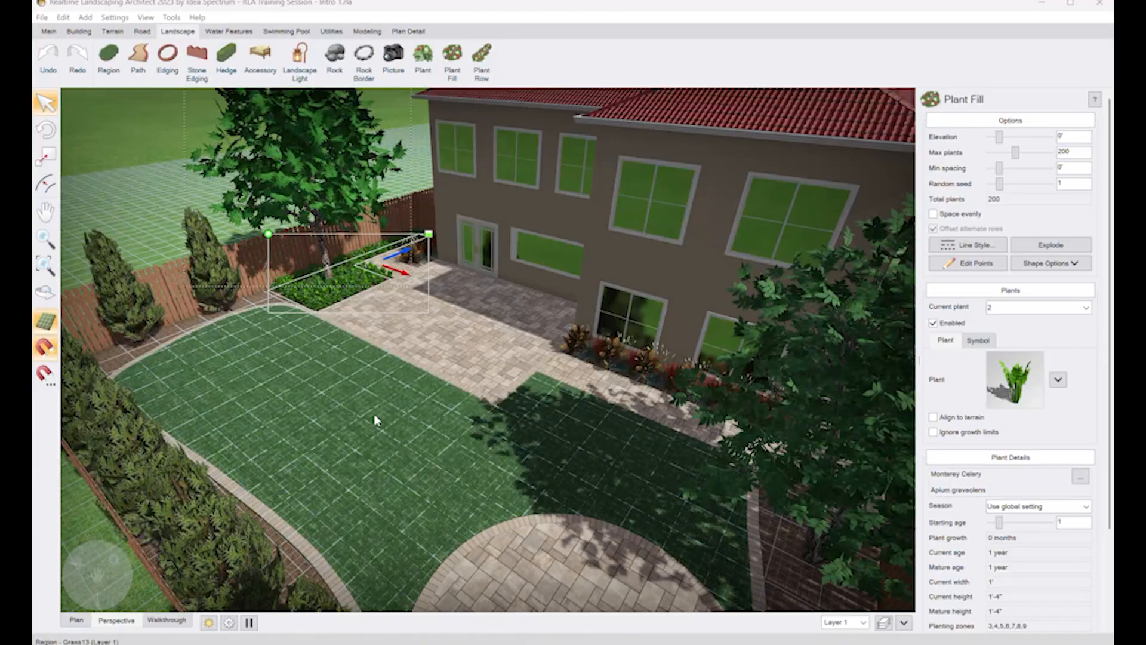
{"action": "middle_click_drag", "start_coordinate": [377, 421], "coordinate": [447, 428]}
{"action": "right_click_drag", "start_coordinate": [447, 429], "coordinate": [471, 90]}
{"action": "middle_click_drag", "start_coordinate": [425, 434], "coordinate": [484, 421]}
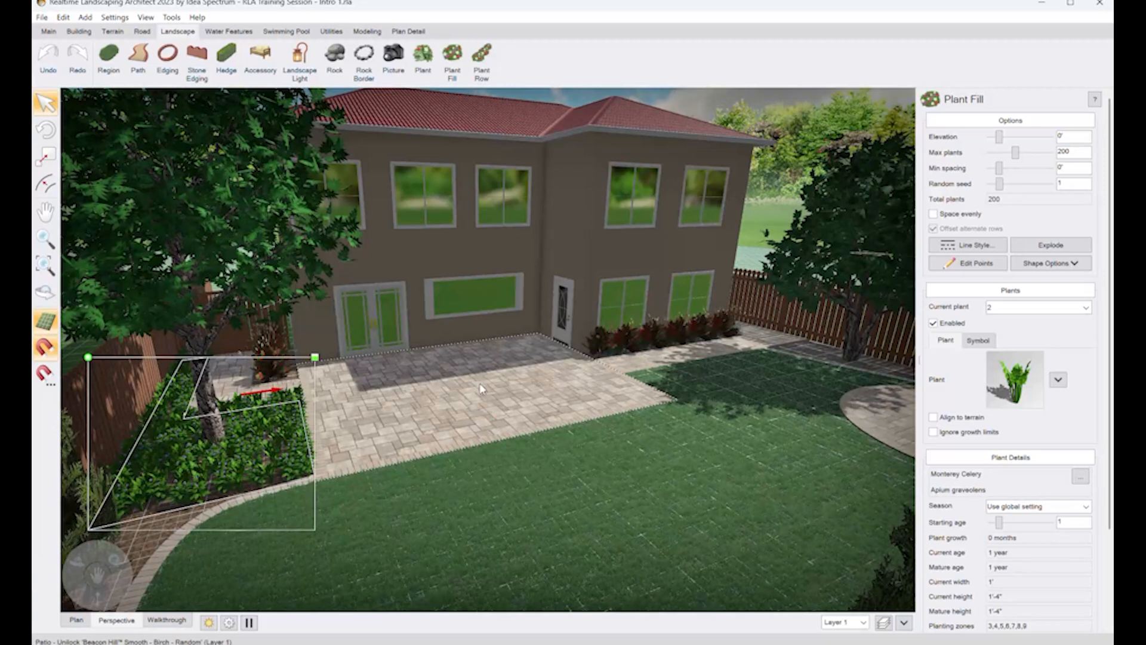
{"action": "right_click_drag", "start_coordinate": [481, 389], "coordinate": [397, 460]}
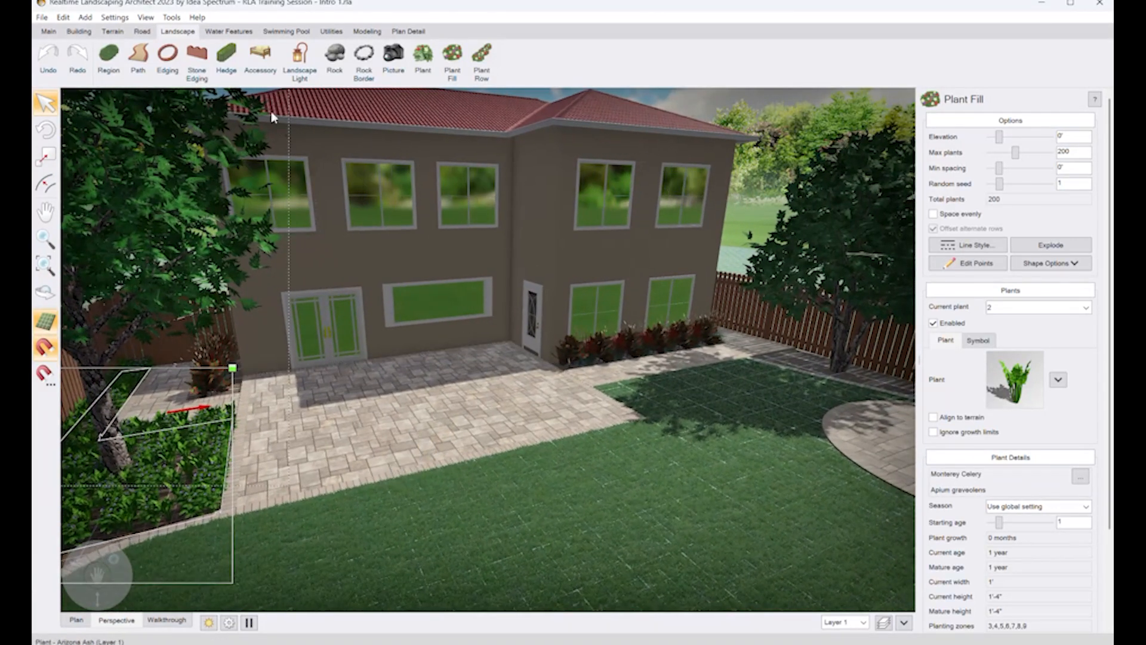
Step: Start adding an accessory and choose the Patio Set7 dining table model from the furniture collection
{"action": "left_click", "coordinate": [258, 64]}
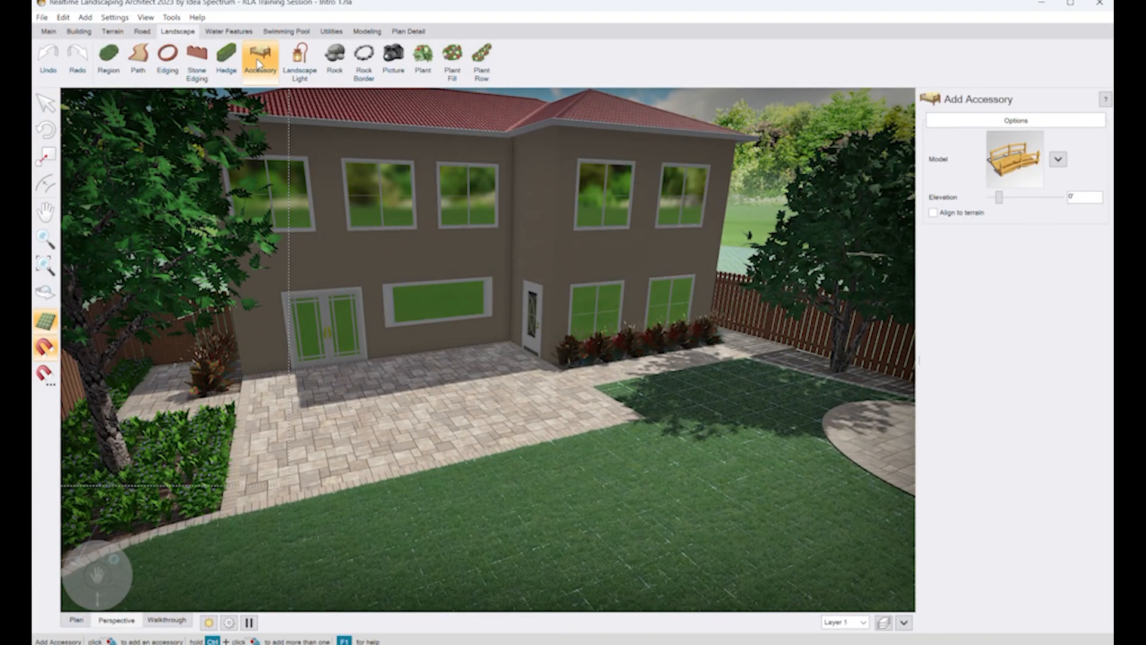
{"action": "left_click", "coordinate": [1001, 160]}
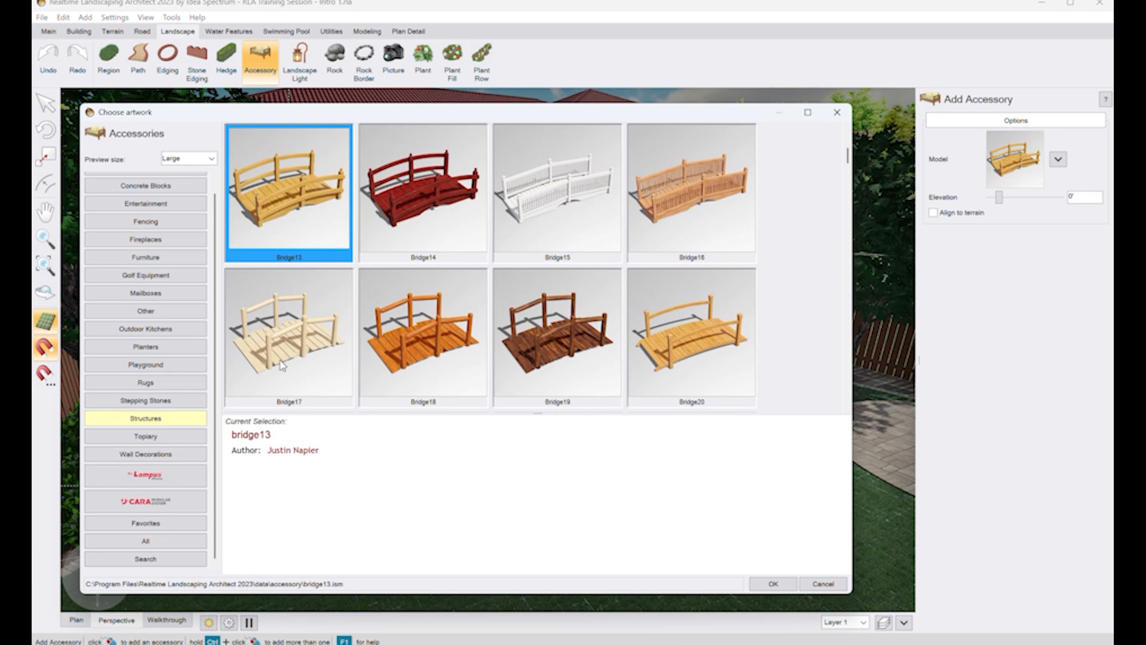
{"action": "scroll", "coordinate": [141, 280], "scroll_direction": "up", "scroll_amount": 1}
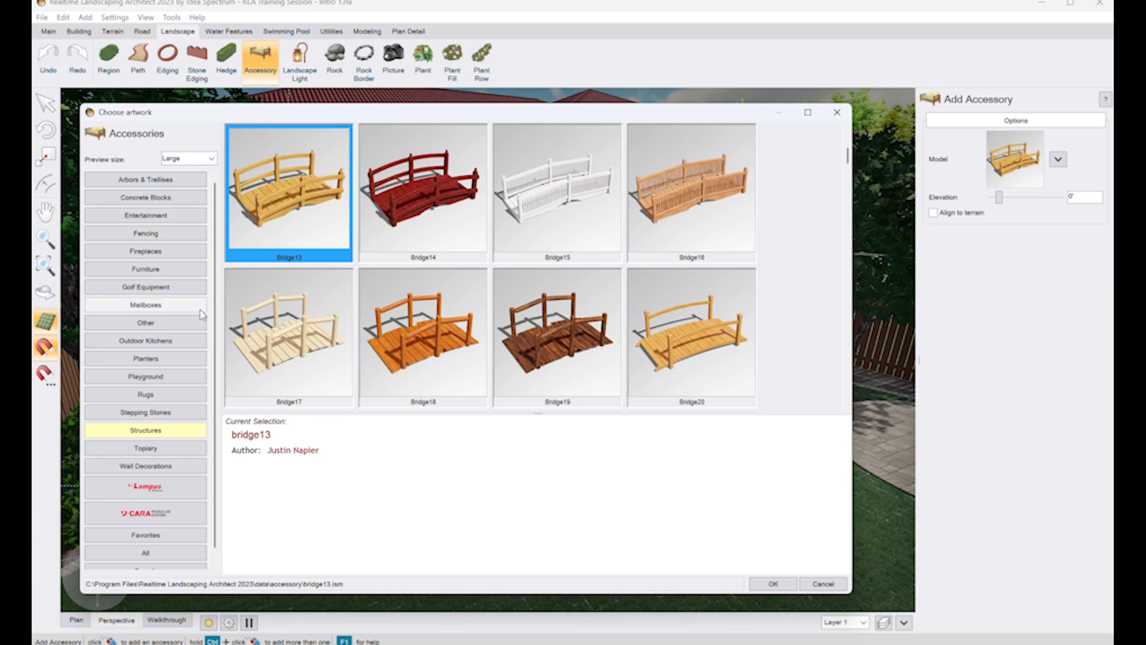
{"action": "left_click", "coordinate": [171, 272]}
{"action": "scroll", "coordinate": [469, 258], "scroll_direction": "down", "scroll_amount": 3}
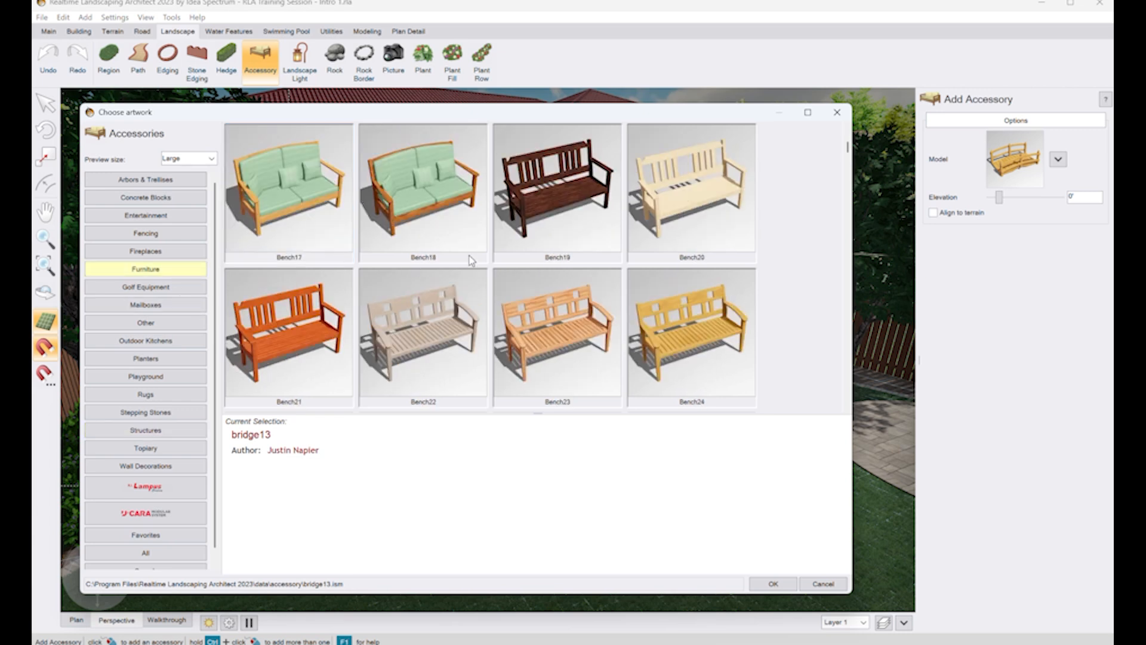
{"action": "scroll", "coordinate": [469, 258], "scroll_direction": "down", "scroll_amount": 10}
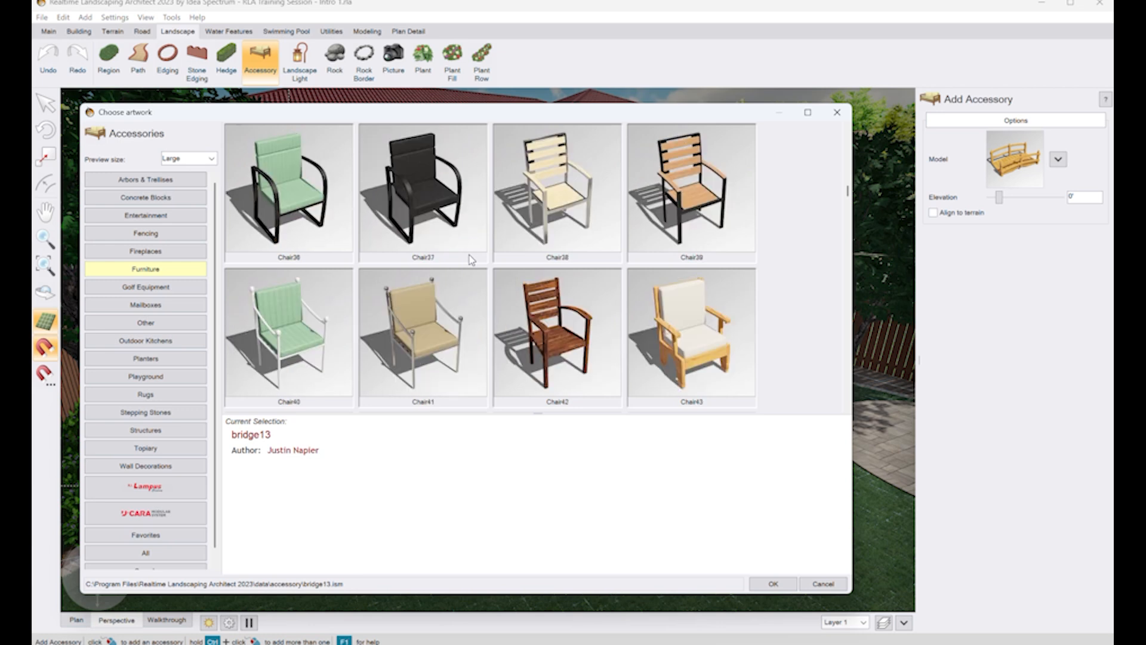
{"action": "scroll", "coordinate": [472, 260], "scroll_direction": "down", "scroll_amount": 12}
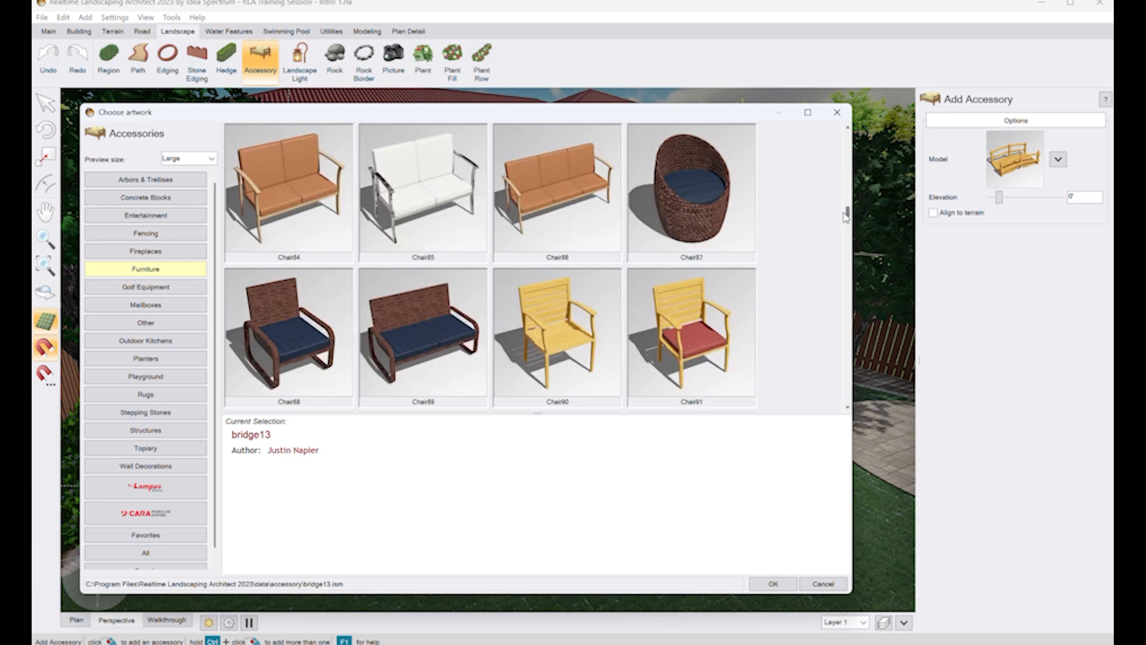
{"action": "left_click_drag", "start_coordinate": [846, 216], "coordinate": [839, 265]}
{"action": "scroll", "coordinate": [687, 366], "scroll_direction": "up", "scroll_amount": 1}
{"action": "scroll", "coordinate": [688, 366], "scroll_direction": "down", "scroll_amount": 1}
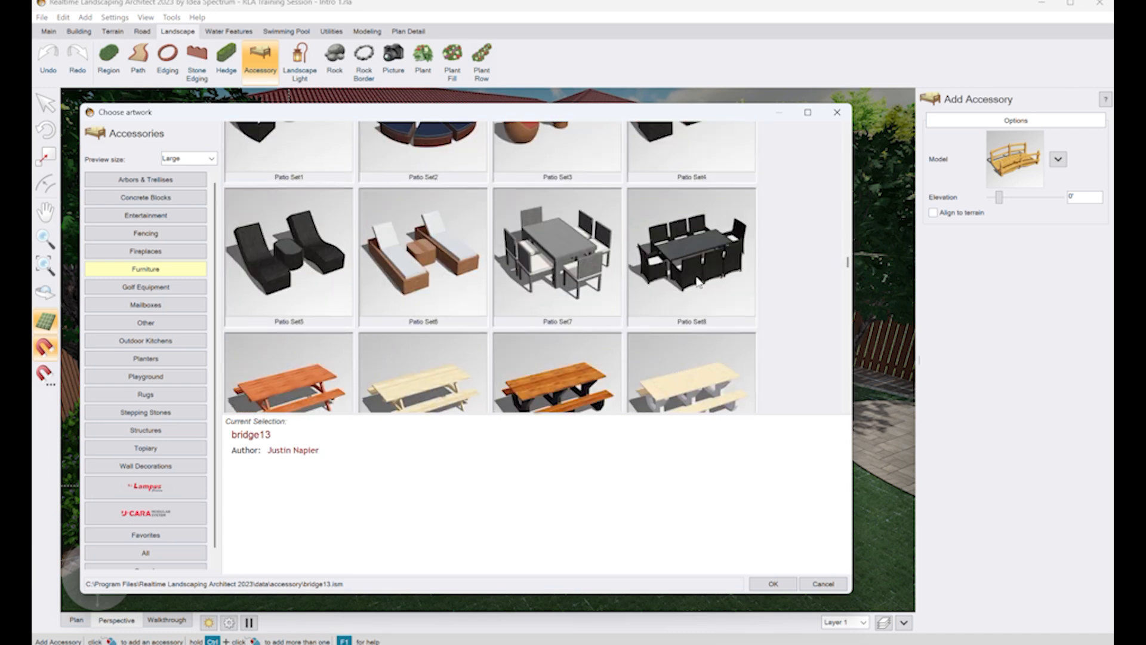
{"action": "scroll", "coordinate": [577, 279], "scroll_direction": "up", "scroll_amount": 1}
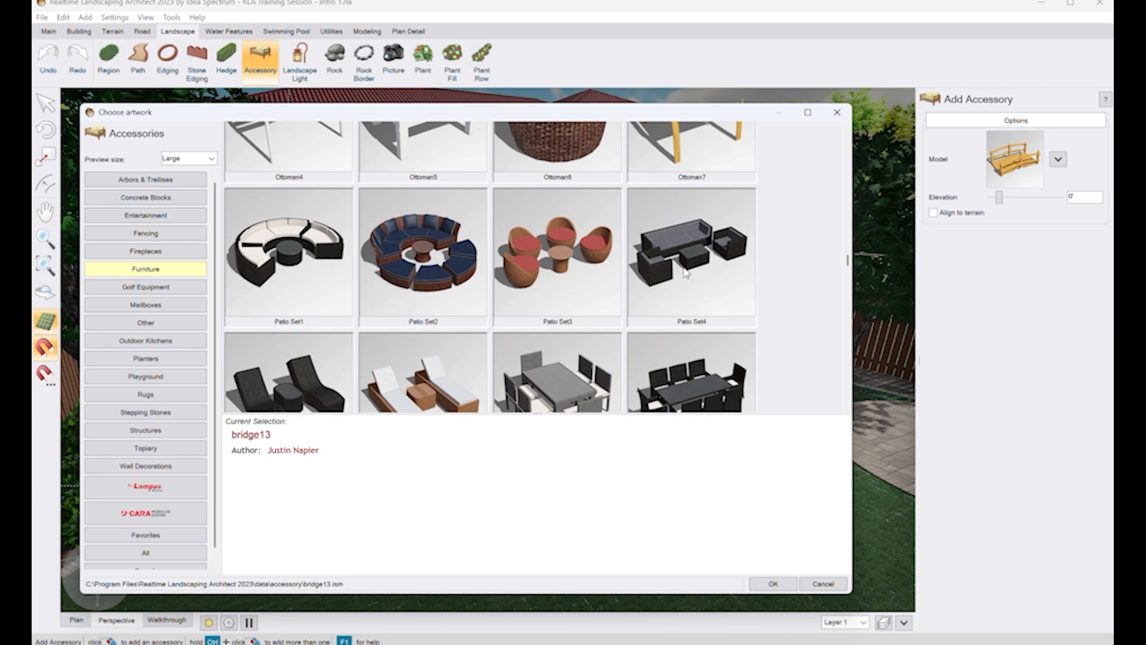
{"action": "scroll", "coordinate": [552, 224], "scroll_direction": "down", "scroll_amount": 2}
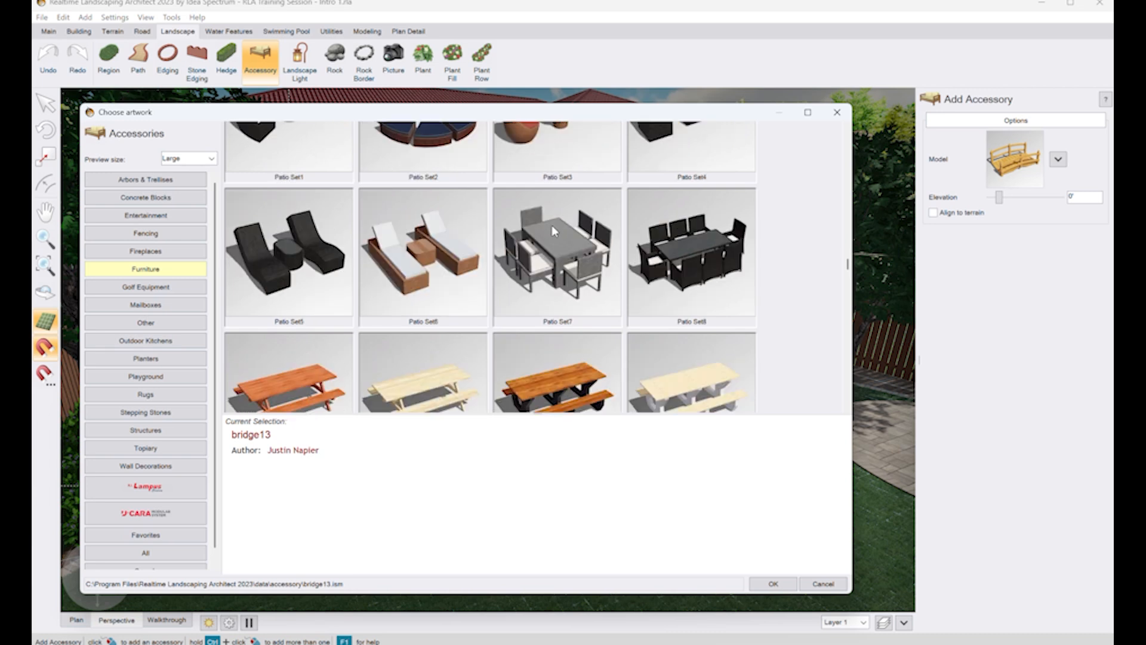
{"action": "scroll", "coordinate": [552, 230], "scroll_direction": "up", "scroll_amount": 1}
{"action": "double_click", "coordinate": [567, 259]}
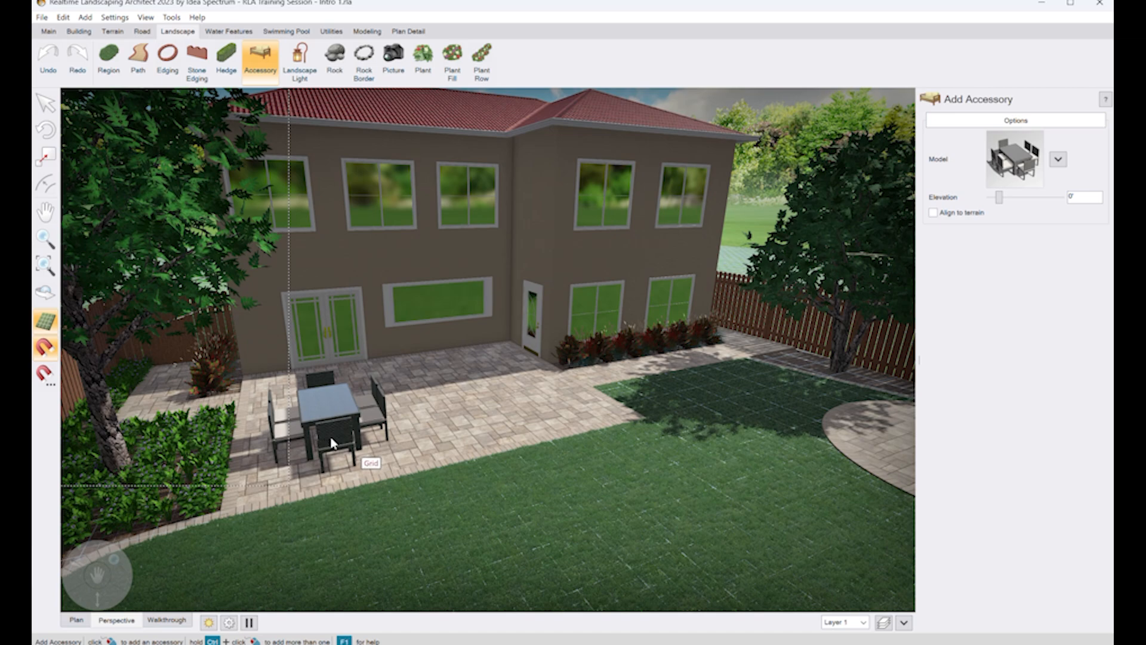
Step: Place the dining set on the patio, rotate it -90° about Y, and move it against the house below the wide window
{"action": "left_click", "coordinate": [331, 441]}
{"action": "middle_click_drag", "start_coordinate": [417, 432], "coordinate": [389, 435]}
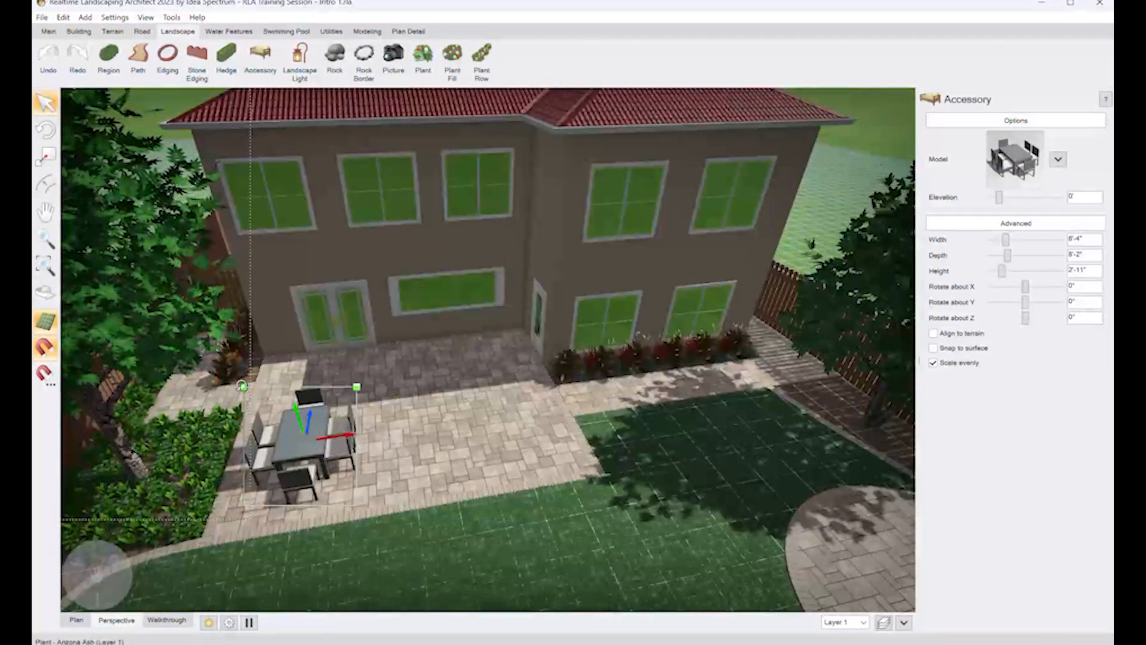
{"action": "left_click_drag", "start_coordinate": [242, 386], "coordinate": [322, 381]}
{"action": "left_click_drag", "start_coordinate": [298, 434], "coordinate": [310, 440]}
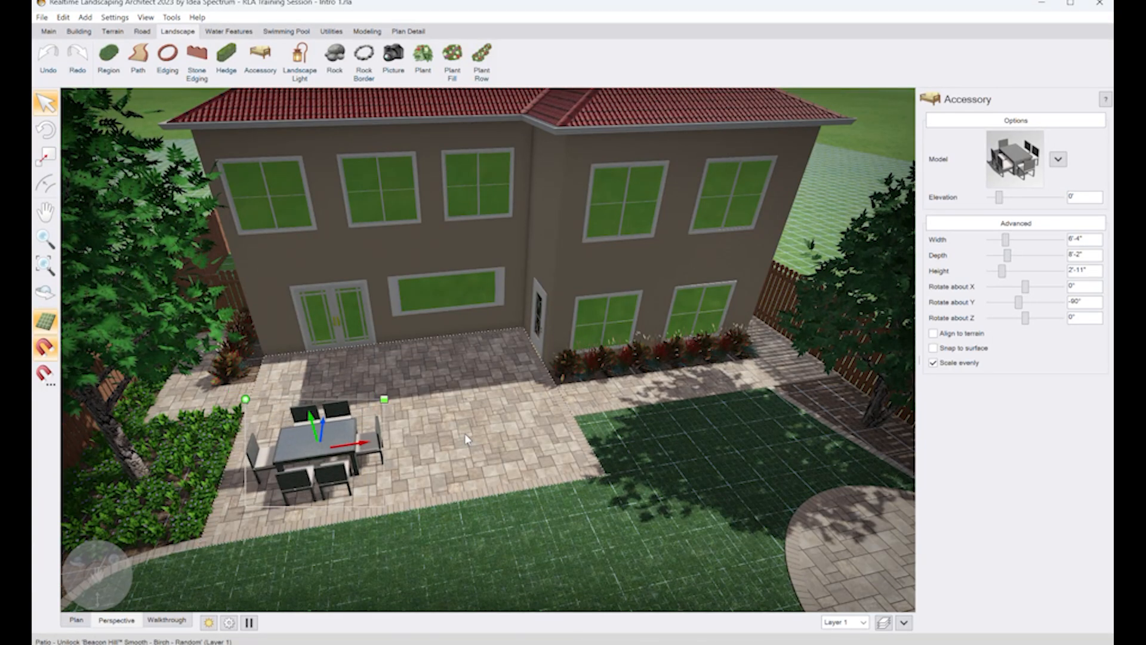
{"action": "middle_click_drag", "start_coordinate": [476, 430], "coordinate": [332, 463]}
{"action": "left_click_drag", "start_coordinate": [188, 467], "coordinate": [360, 362]}
{"action": "middle_click_drag", "start_coordinate": [316, 428], "coordinate": [436, 397]}
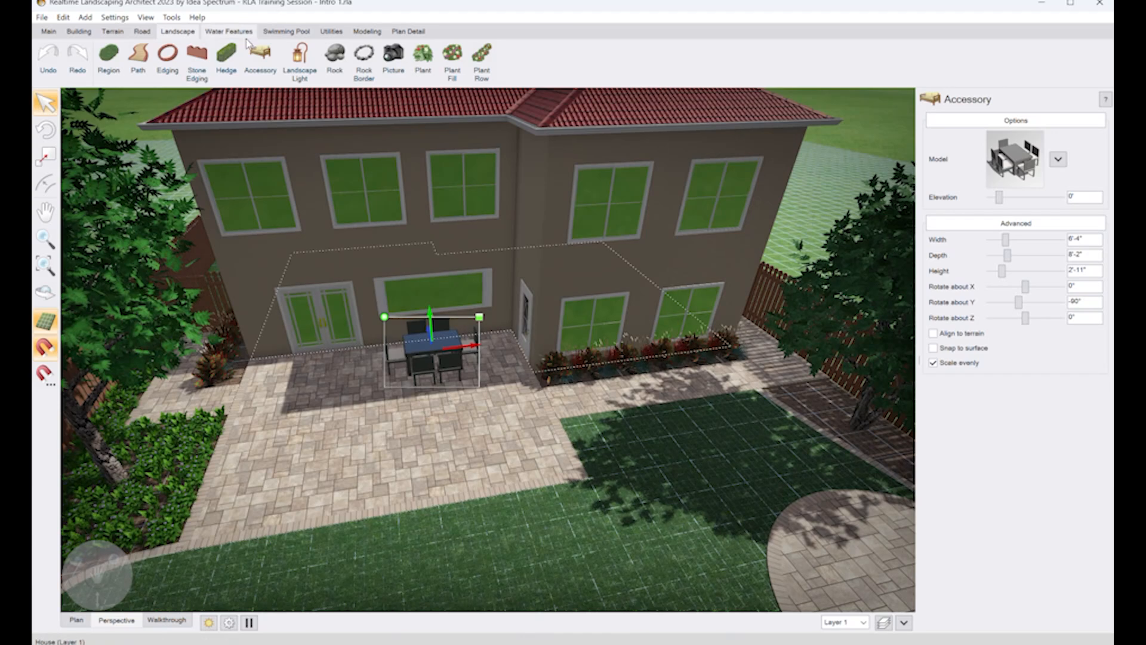
Step: Add a Patio Set4 sofa set from the furniture accessories to the open patio near the planting bed
{"action": "left_click", "coordinate": [266, 66]}
{"action": "left_click", "coordinate": [1025, 157]}
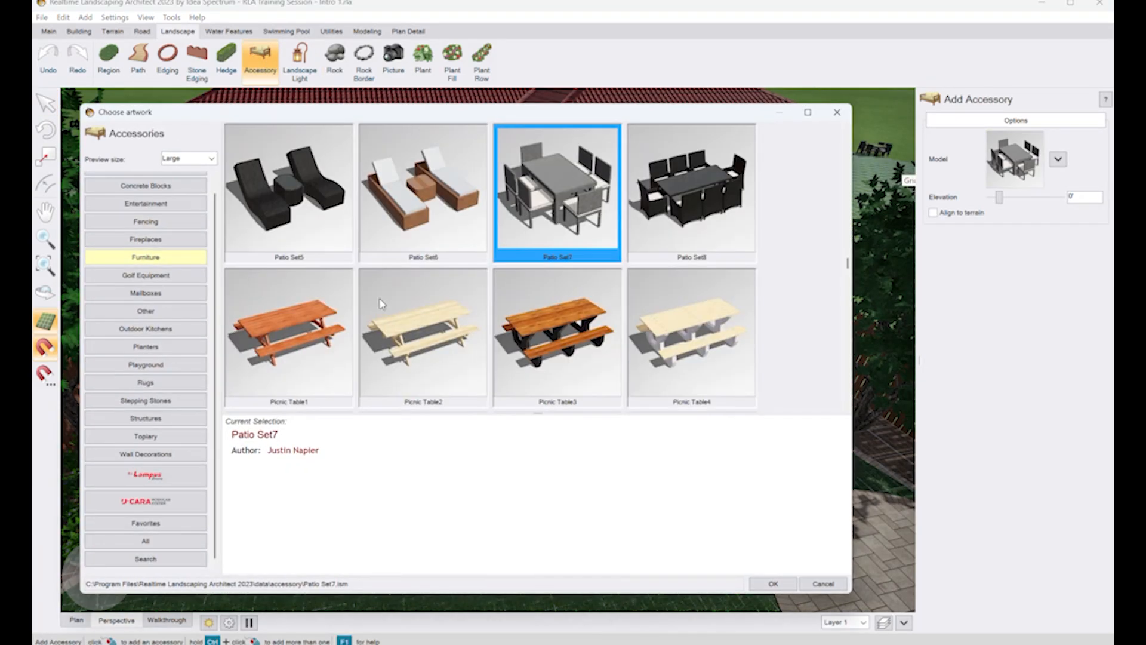
{"action": "scroll", "coordinate": [410, 261], "scroll_direction": "up", "scroll_amount": 1}
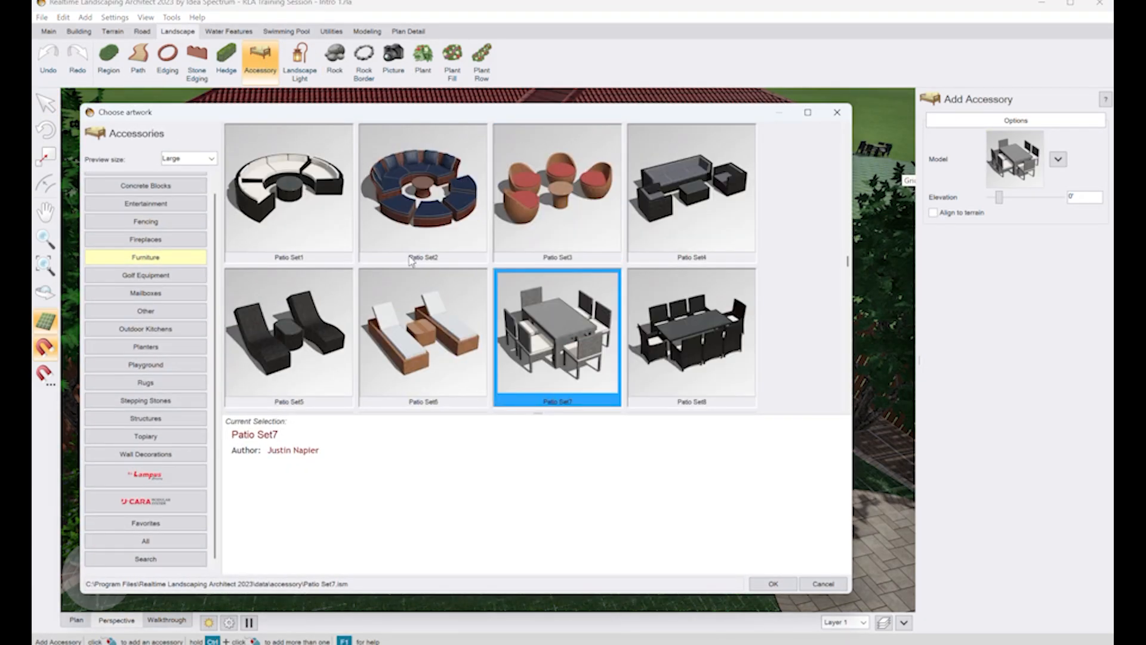
{"action": "double_click", "coordinate": [684, 192]}
{"action": "left_click", "coordinate": [319, 442]}
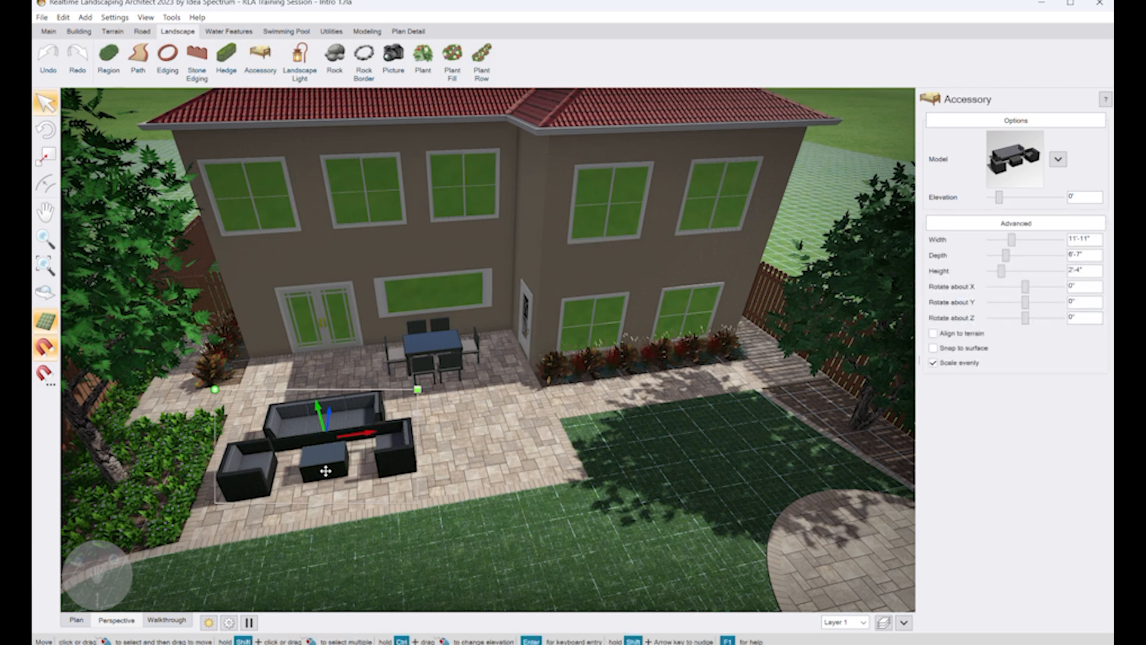
Step: Rotate the sofa set 90° about Y and move it to the patio edge alongside the planting bed
{"action": "left_click_drag", "start_coordinate": [215, 390], "coordinate": [207, 510]}
{"action": "middle_click_drag", "start_coordinate": [329, 497], "coordinate": [466, 526]}
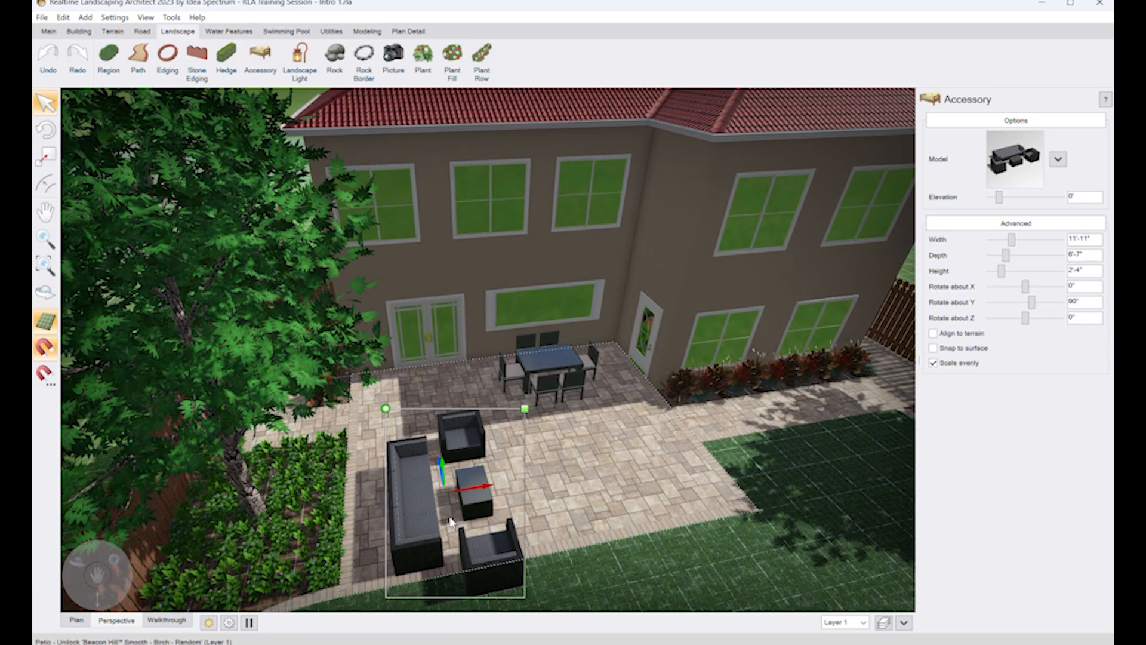
{"action": "left_click_drag", "start_coordinate": [407, 513], "coordinate": [370, 494]}
Step: Review the furnished patio and the round paved area from several angles, and return to the plan view
{"action": "right_click_drag", "start_coordinate": [395, 496], "coordinate": [383, 467]}
{"action": "middle_click_drag", "start_coordinate": [540, 440], "coordinate": [376, 399]}
{"action": "scroll", "coordinate": [376, 400], "scroll_direction": "down", "scroll_amount": 4}
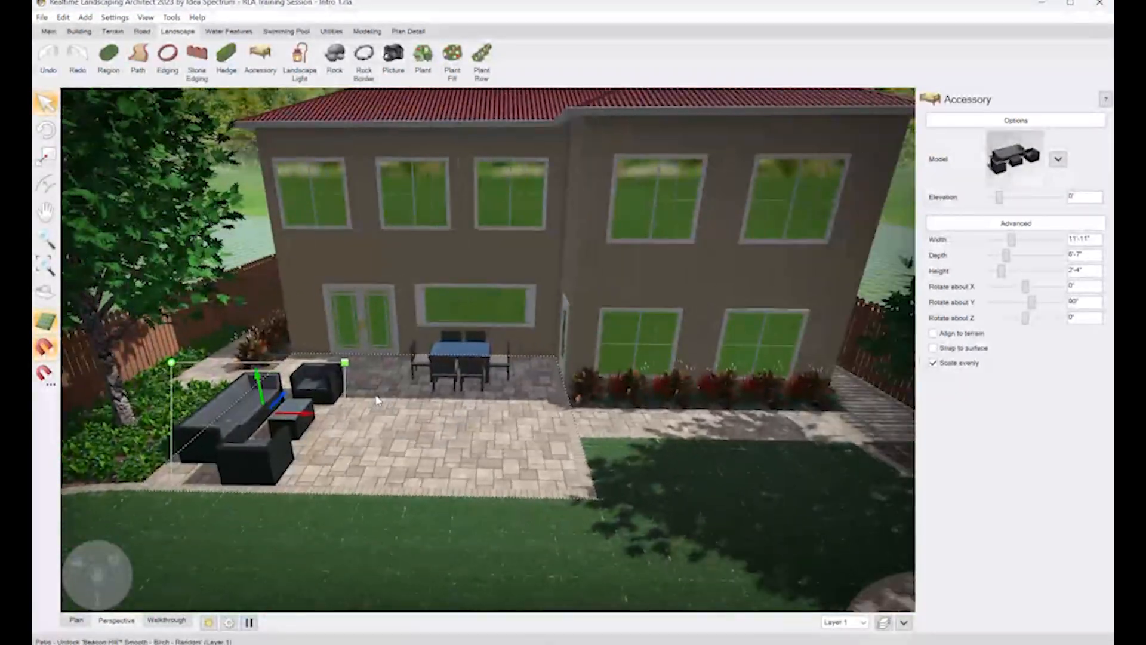
{"action": "mouse_move", "coordinate": [508, 459]}
{"action": "right_mouse_down"}
{"action": "mouse_move", "coordinate": [478, 464]}
{"action": "mouse_move", "coordinate": [495, 458]}
{"action": "right_mouse_up"}
{"action": "middle_click_drag", "start_coordinate": [606, 459], "coordinate": [287, 352]}
{"action": "right_click_drag", "start_coordinate": [385, 462], "coordinate": [344, 465]}
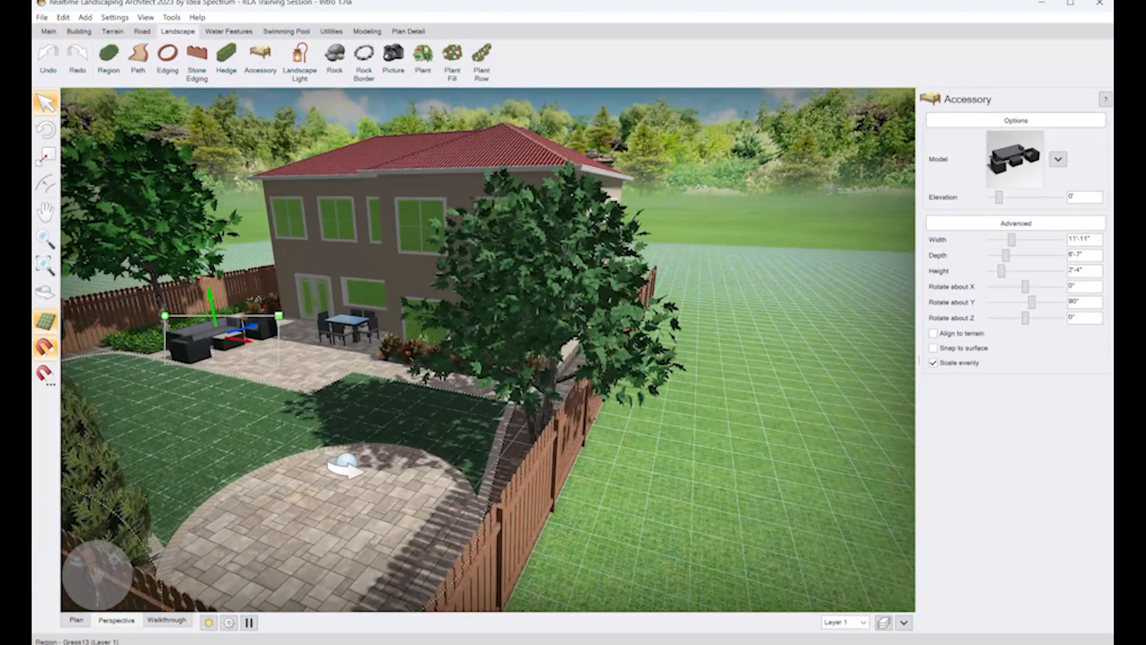
{"action": "left_click", "coordinate": [90, 621]}
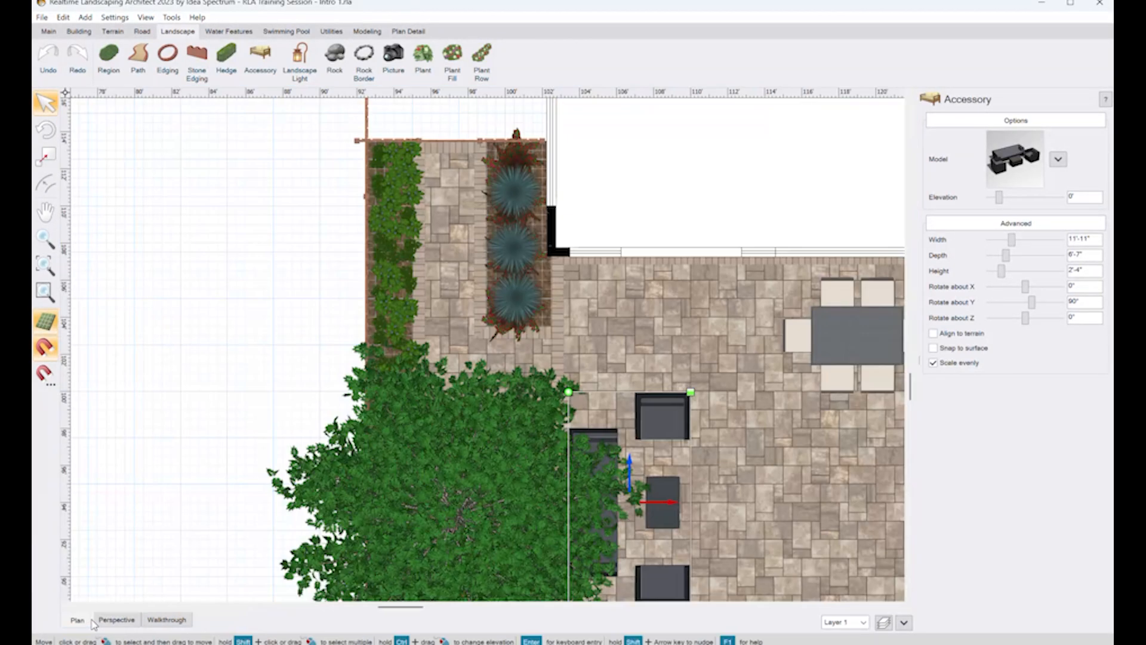
Step: Place the round Fire Pit64 from the fireplace accessories at the center of the circular paved area
{"action": "middle_click_drag", "start_coordinate": [685, 477], "coordinate": [857, 218]}
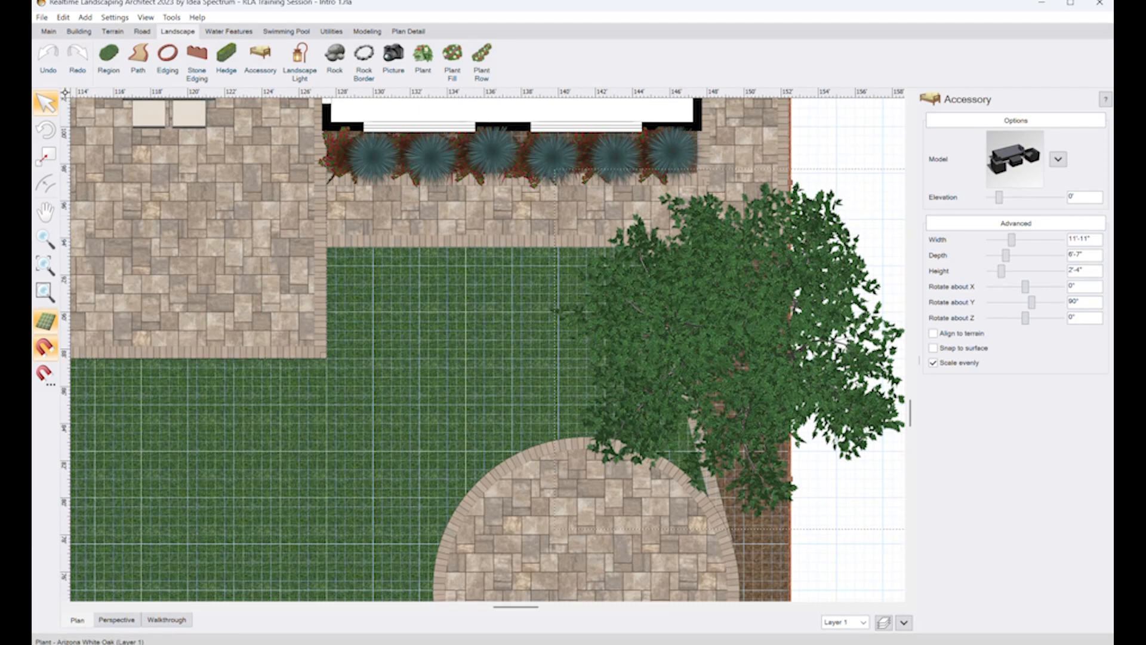
{"action": "middle_click_drag", "start_coordinate": [804, 468], "coordinate": [672, 328]}
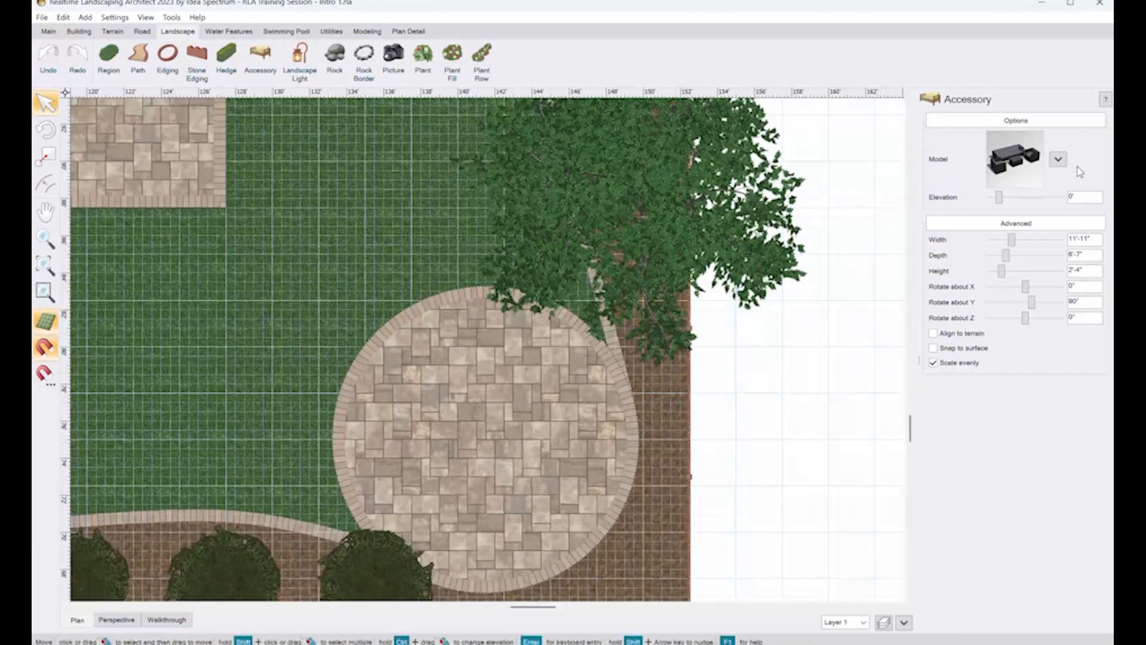
{"action": "left_click", "coordinate": [261, 62]}
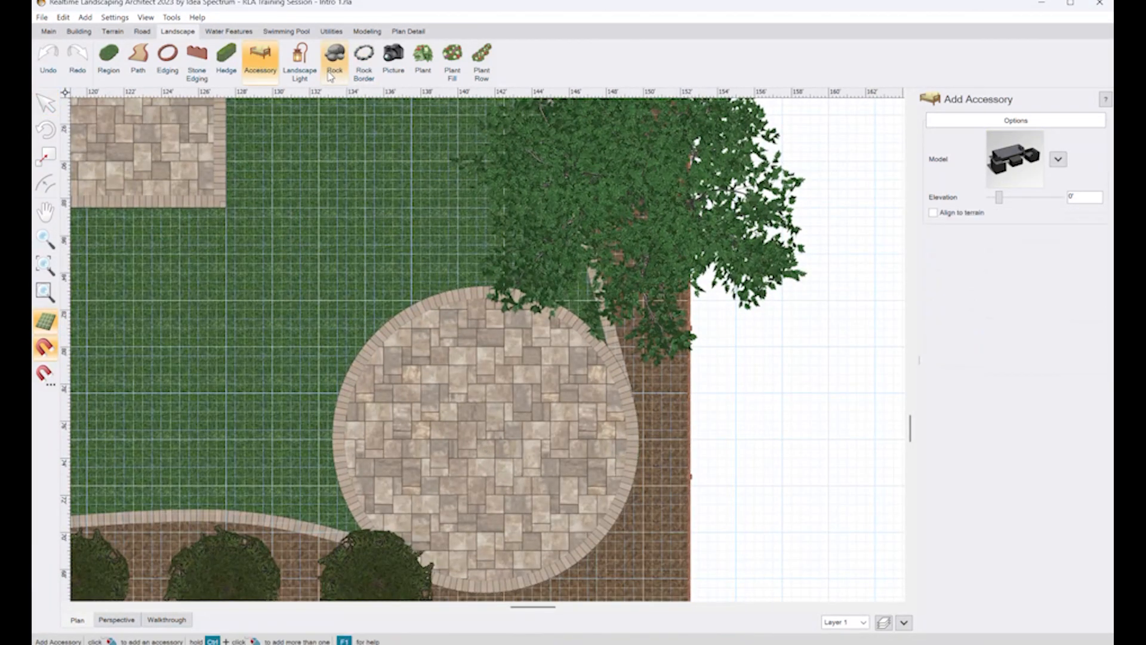
{"action": "left_click", "coordinate": [1006, 156]}
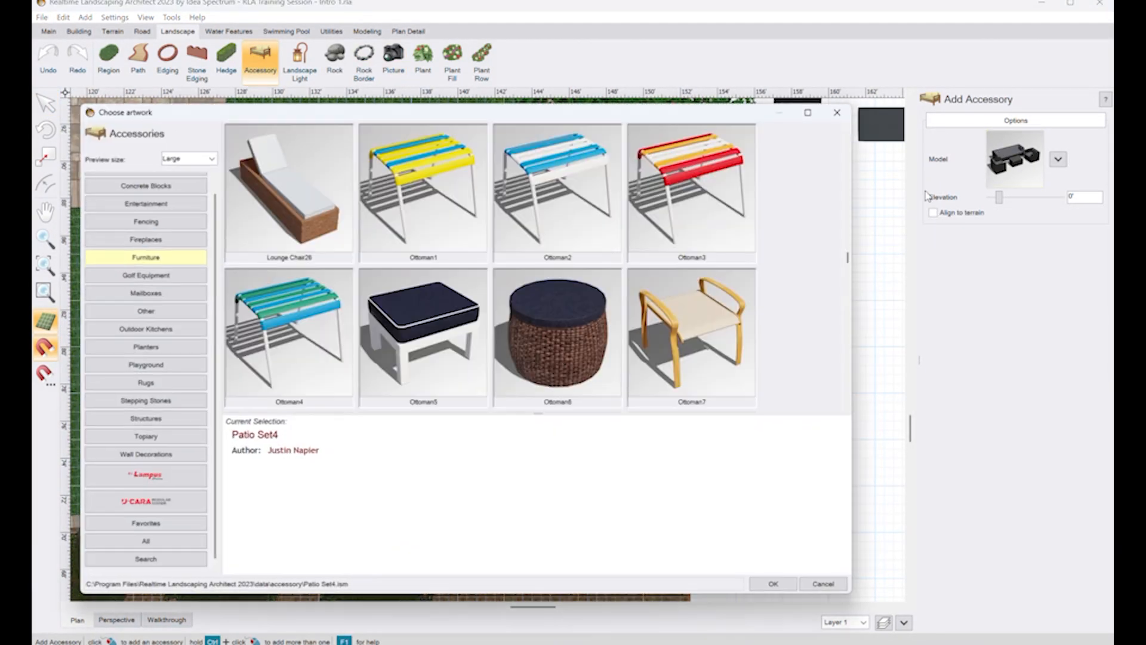
{"action": "left_click", "coordinate": [146, 242]}
{"action": "scroll", "coordinate": [519, 229], "scroll_direction": "down", "scroll_amount": 7}
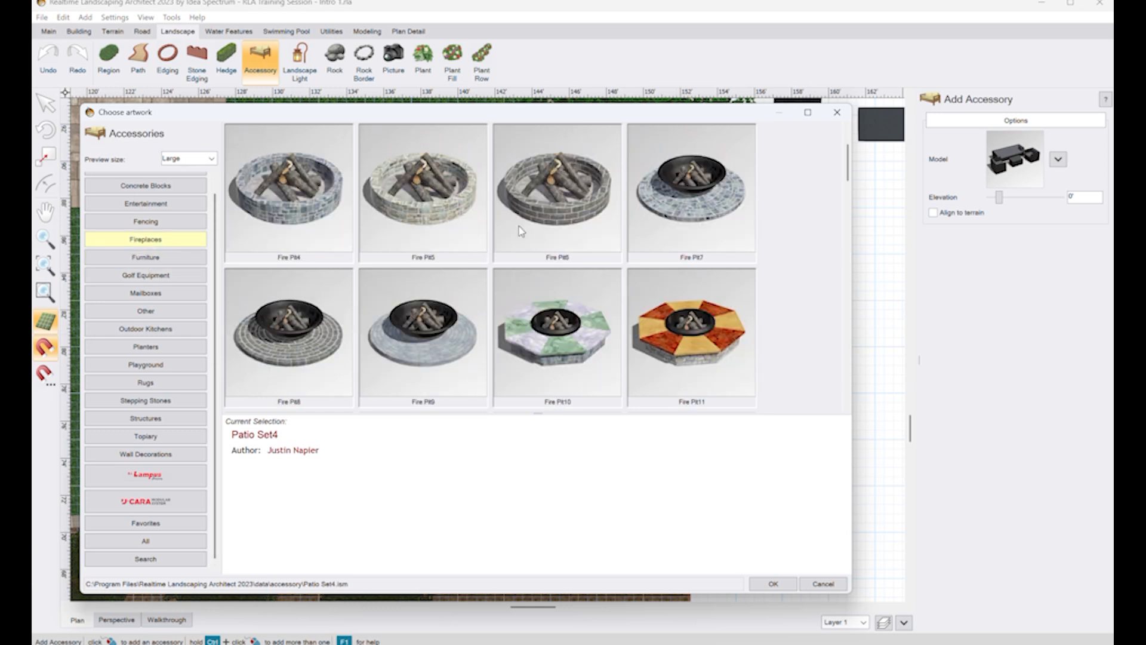
{"action": "scroll", "coordinate": [519, 230], "scroll_direction": "down", "scroll_amount": 3}
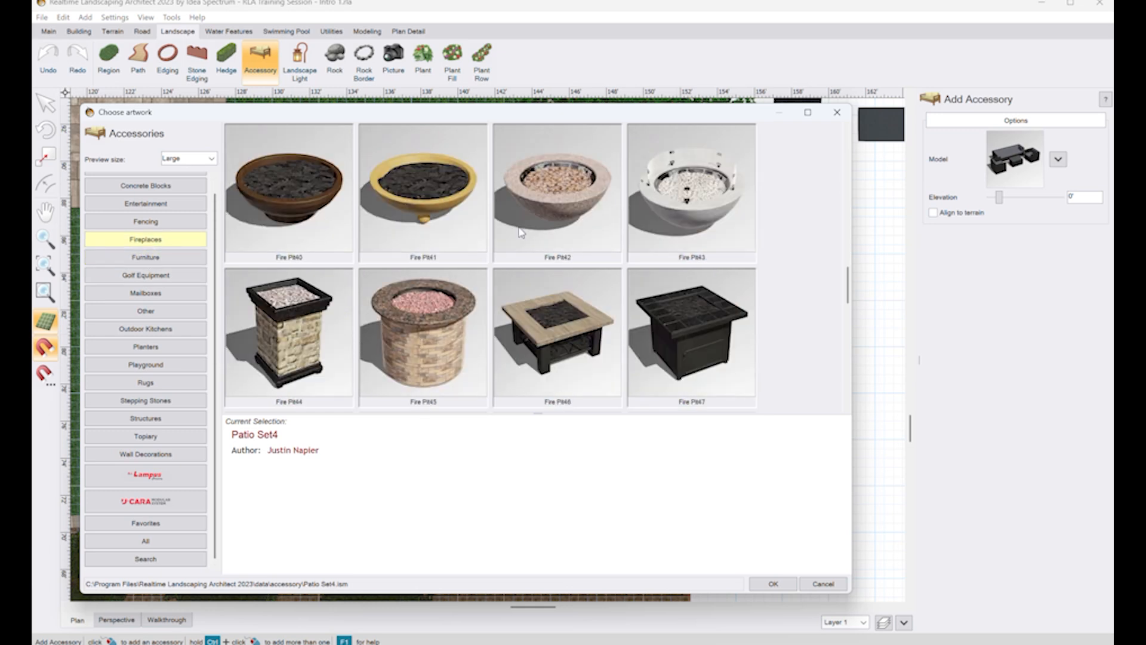
{"action": "scroll", "coordinate": [519, 233], "scroll_direction": "down", "scroll_amount": 5}
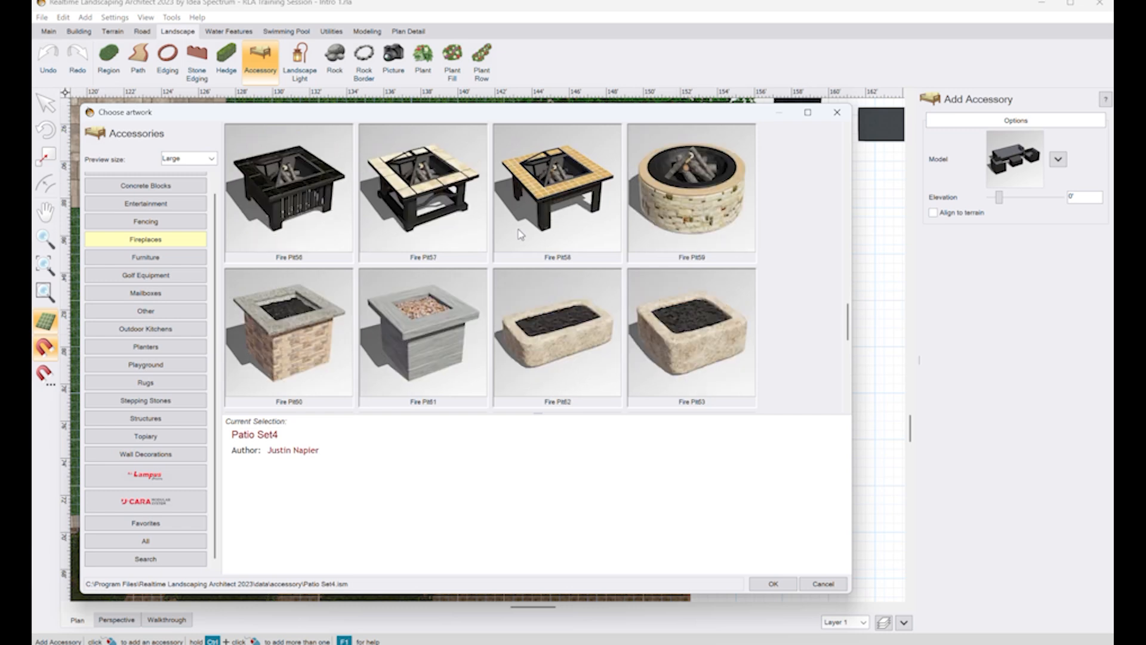
{"action": "scroll", "coordinate": [520, 235], "scroll_direction": "down", "scroll_amount": 1}
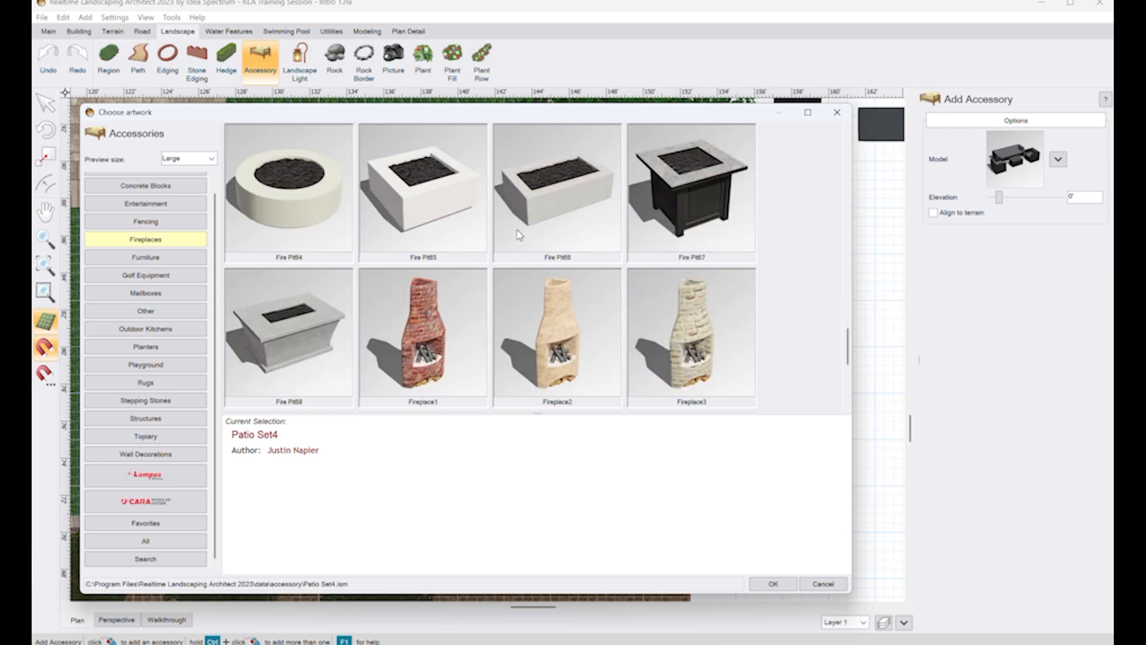
{"action": "double_click", "coordinate": [287, 208]}
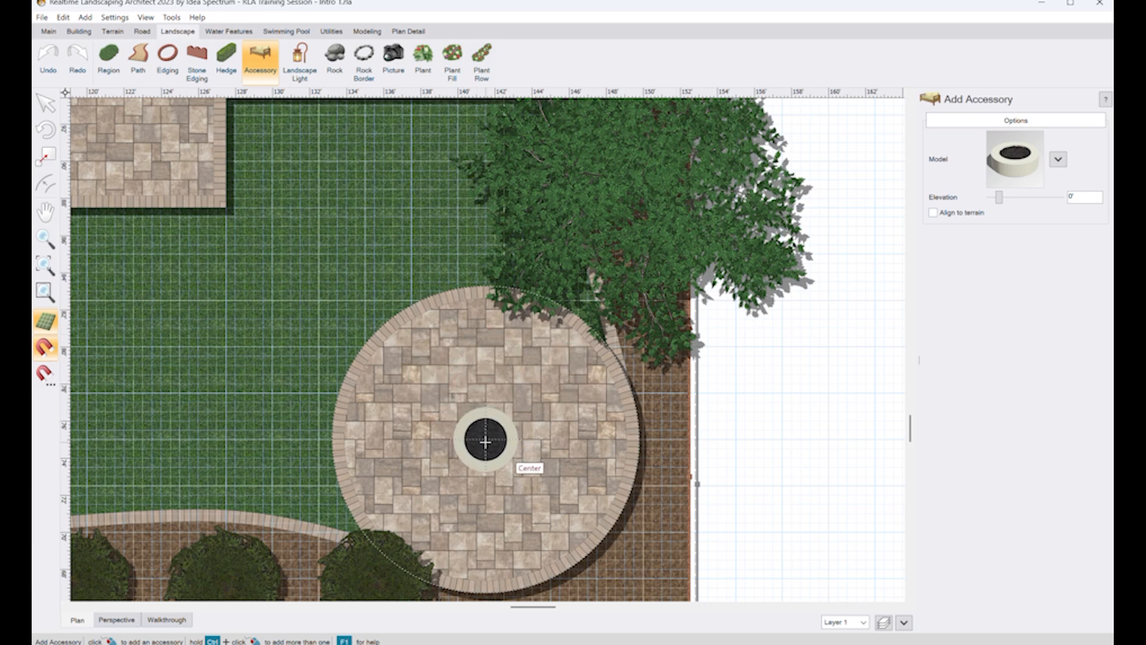
{"action": "left_click", "coordinate": [484, 442]}
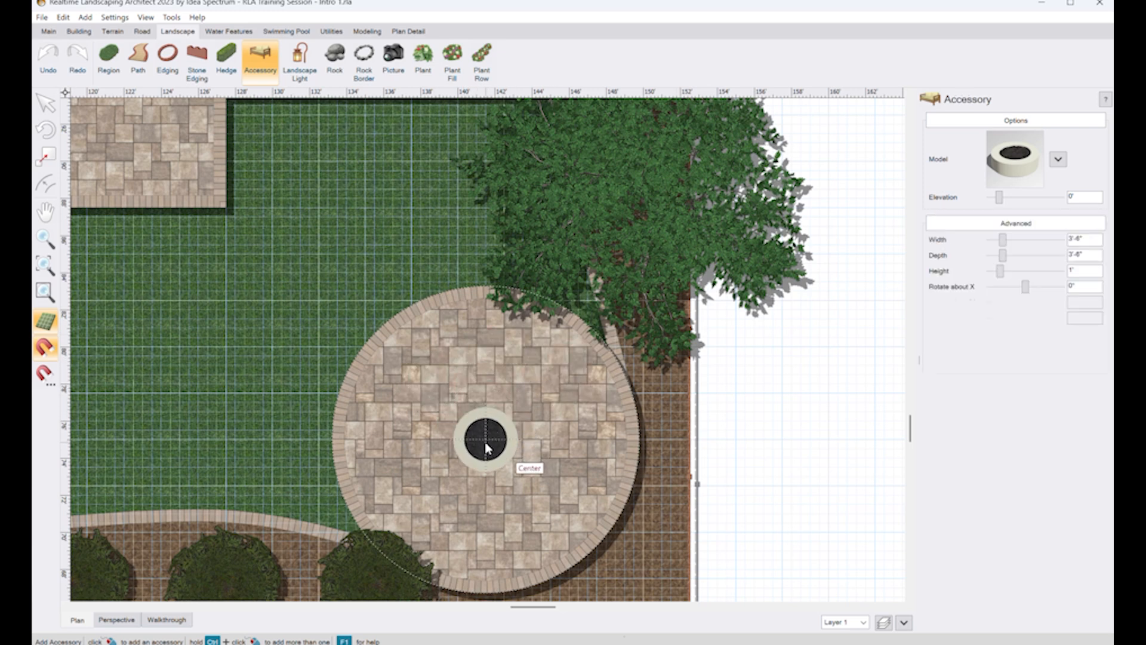
Step: In the perspective view, scale the fire pit evenly to a width and depth of 3'-10"
{"action": "left_click", "coordinate": [114, 620]}
{"action": "mouse_move", "coordinate": [327, 504]}
{"action": "left_mouse_down"}
{"action": "mouse_move", "coordinate": [382, 555]}
{"action": "mouse_move", "coordinate": [337, 515]}
{"action": "left_mouse_up"}
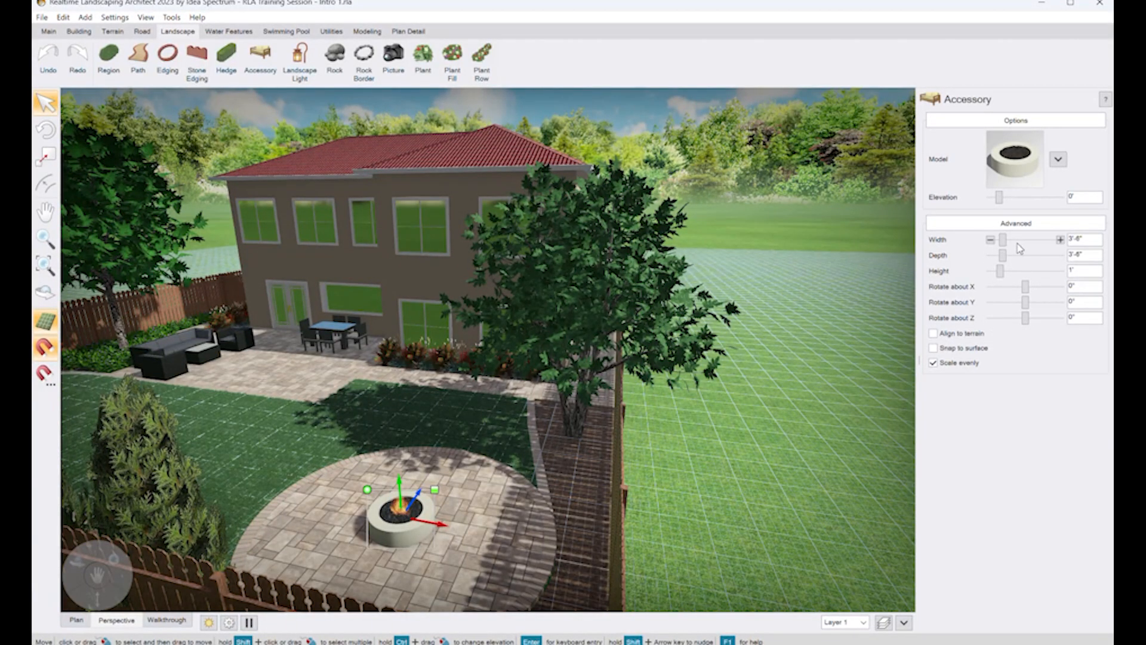
{"action": "left_click", "coordinate": [1061, 239]}
{"action": "left_click", "coordinate": [1060, 239]}
{"action": "left_click", "coordinate": [1061, 239]}
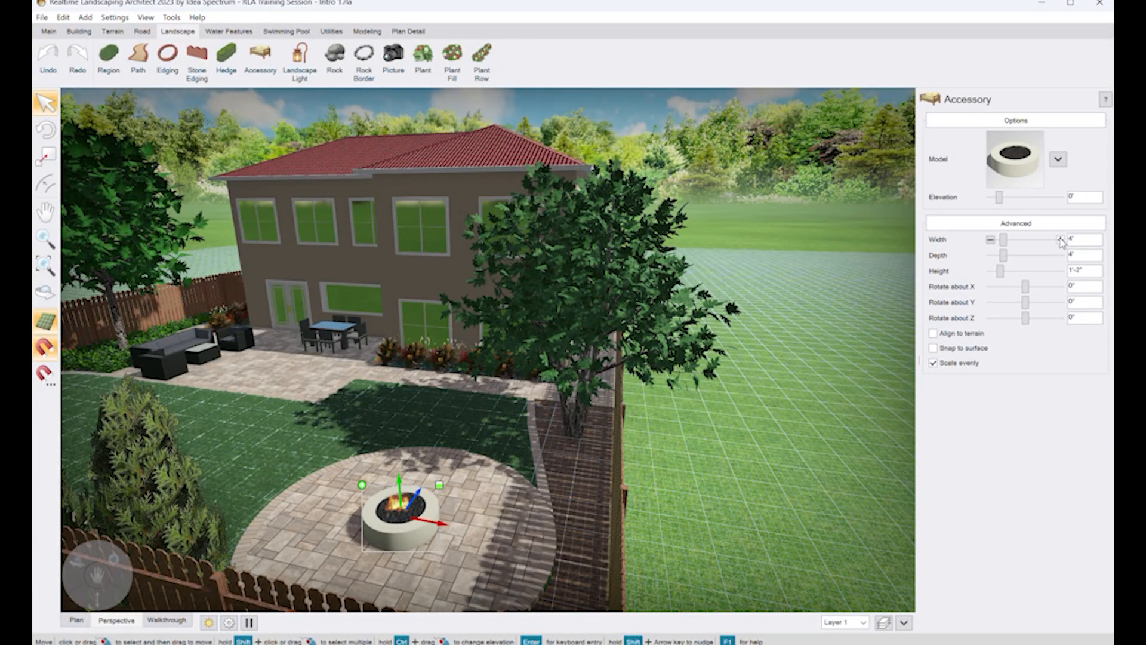
{"action": "left_click", "coordinate": [1060, 239]}
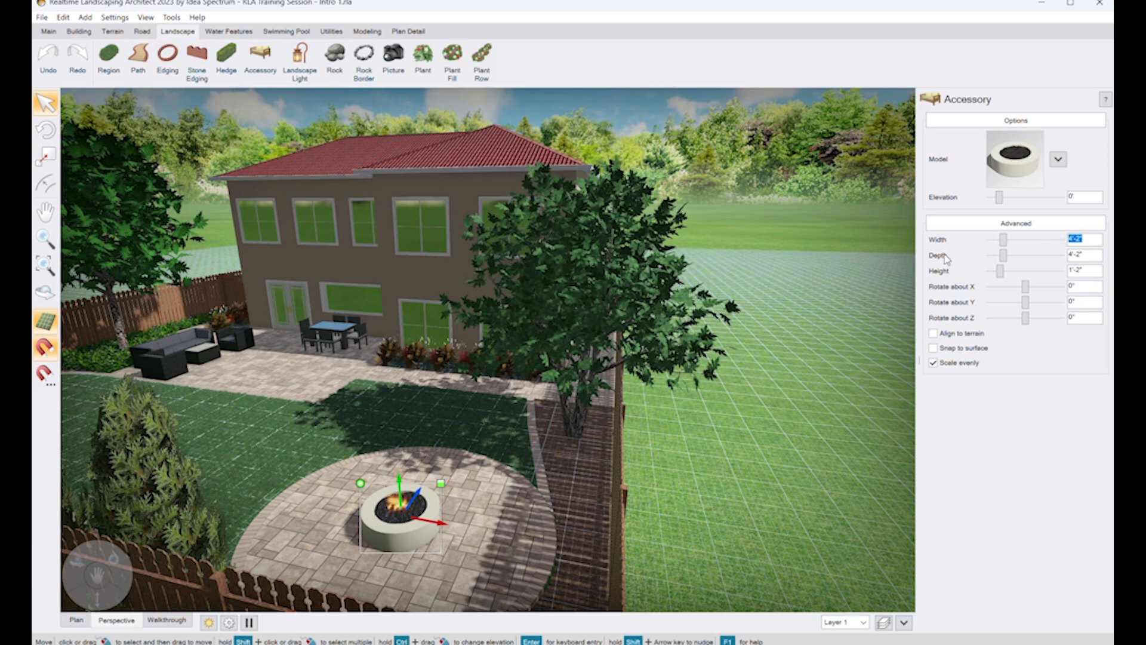
{"action": "left_click", "coordinate": [991, 240]}
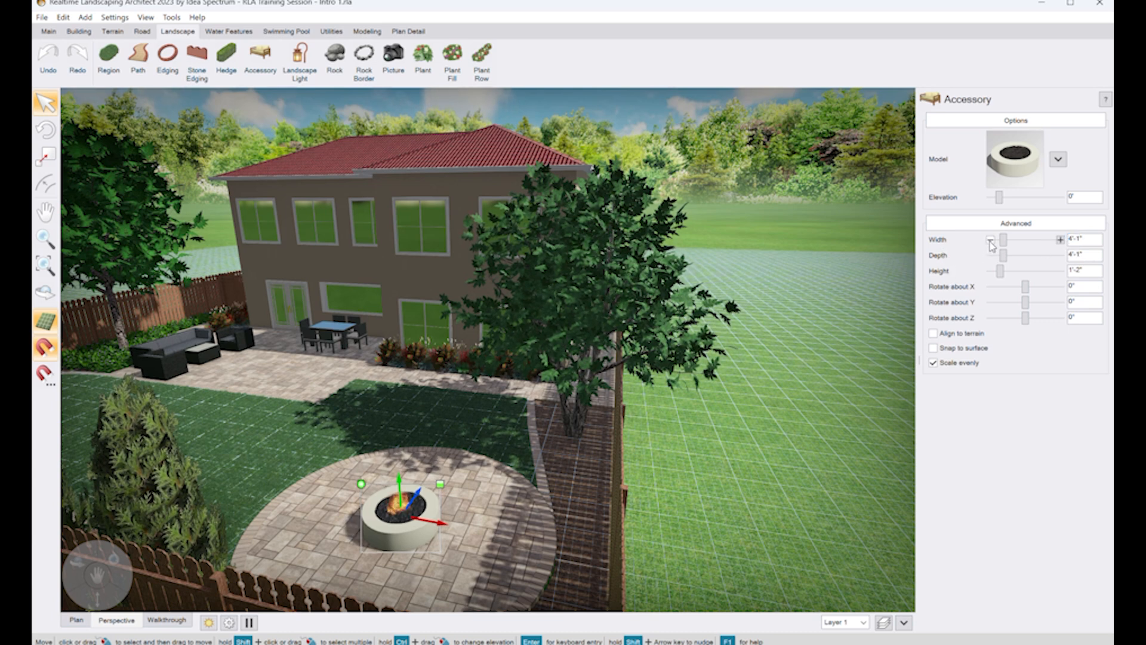
{"action": "left_click", "coordinate": [992, 240]}
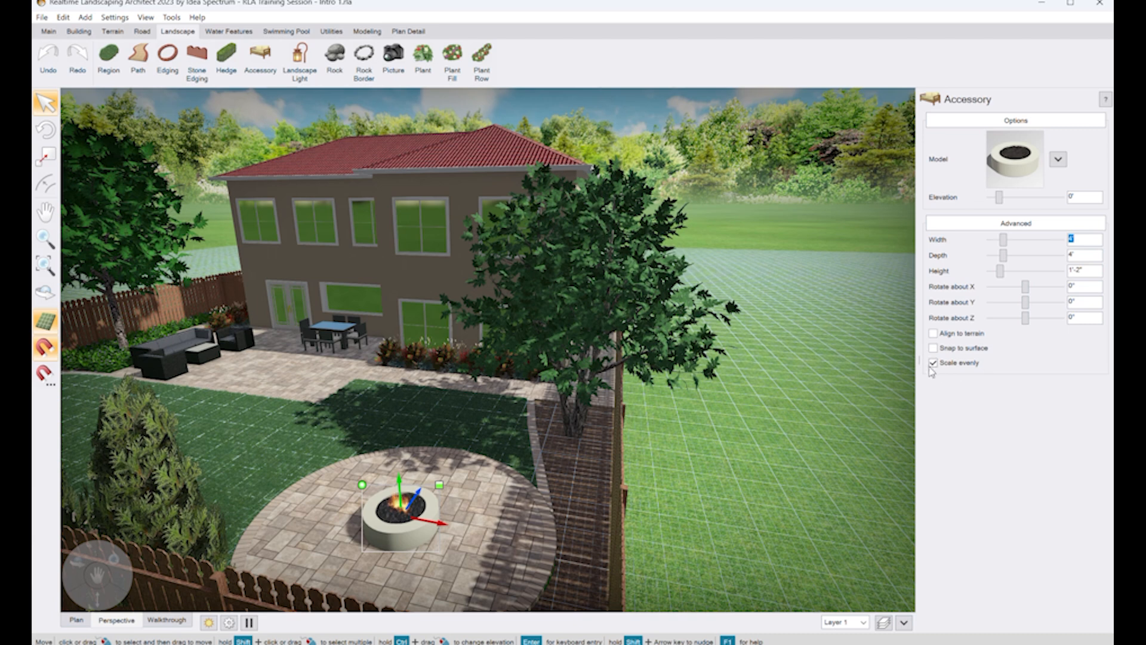
{"action": "left_click", "coordinate": [990, 240]}
{"action": "left_click", "coordinate": [990, 240]}
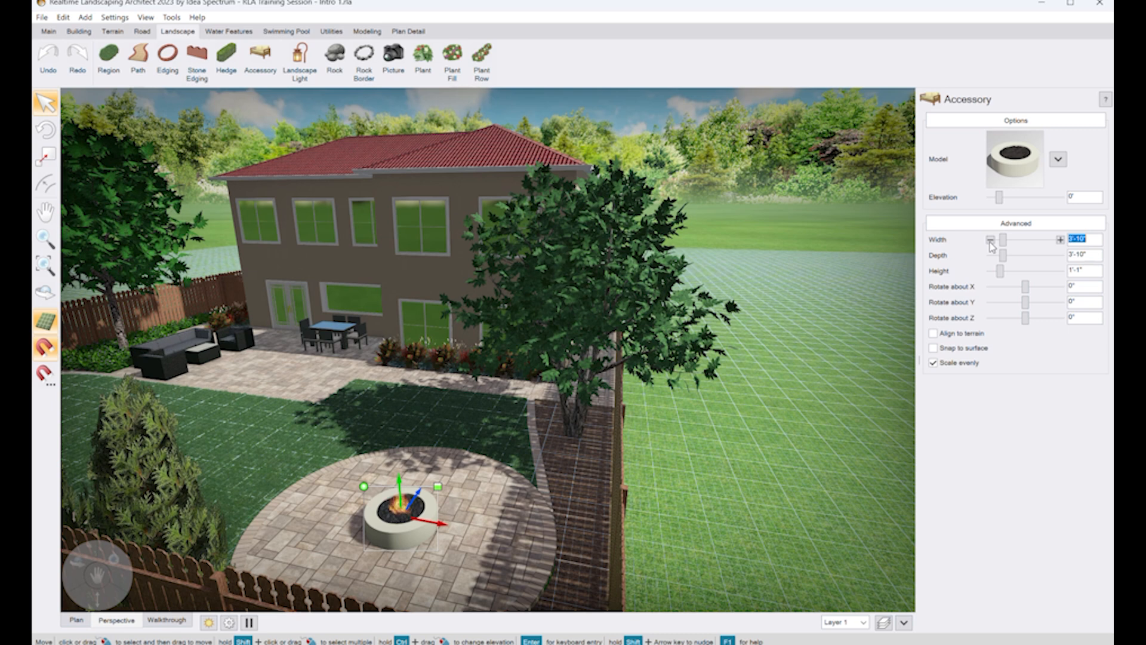
{"action": "left_click", "coordinate": [990, 240]}
{"action": "left_click", "coordinate": [990, 240]}
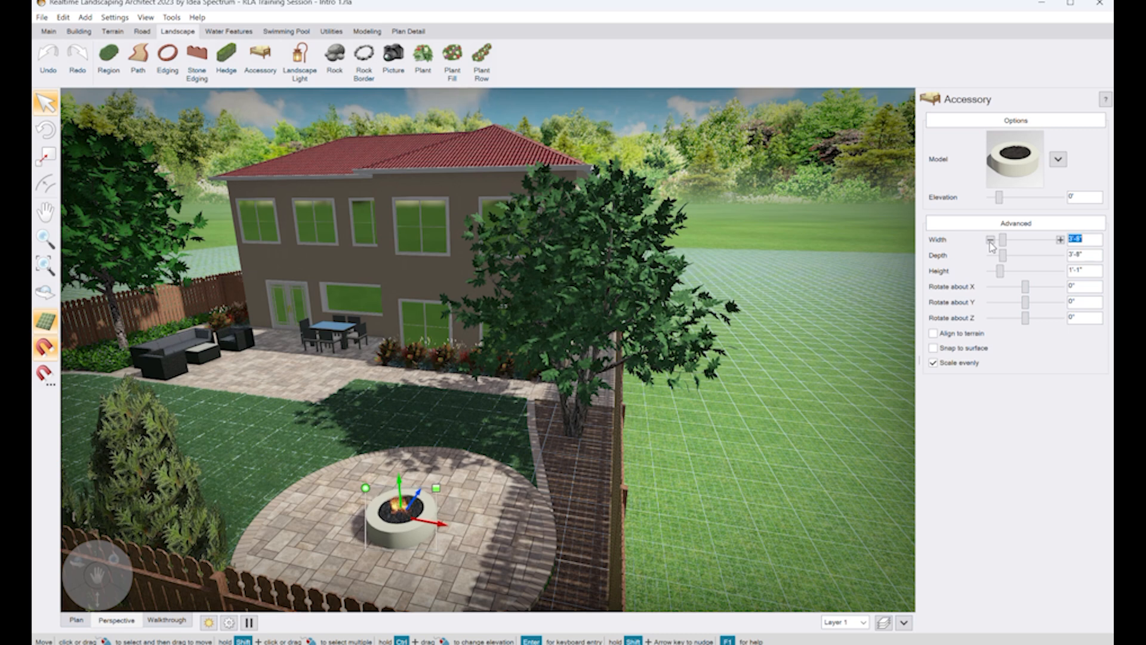
{"action": "left_click", "coordinate": [1060, 240]}
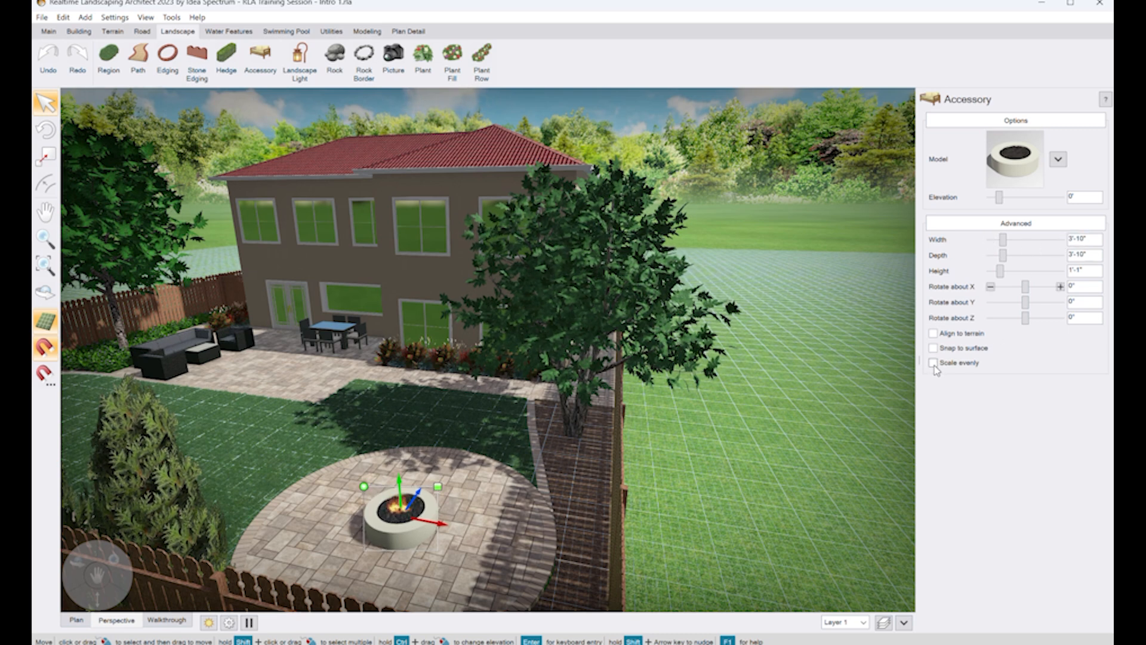
Step: Turn off even scaling and set both the fire pit's width and depth to 4'-3"
{"action": "left_click", "coordinate": [1060, 240]}
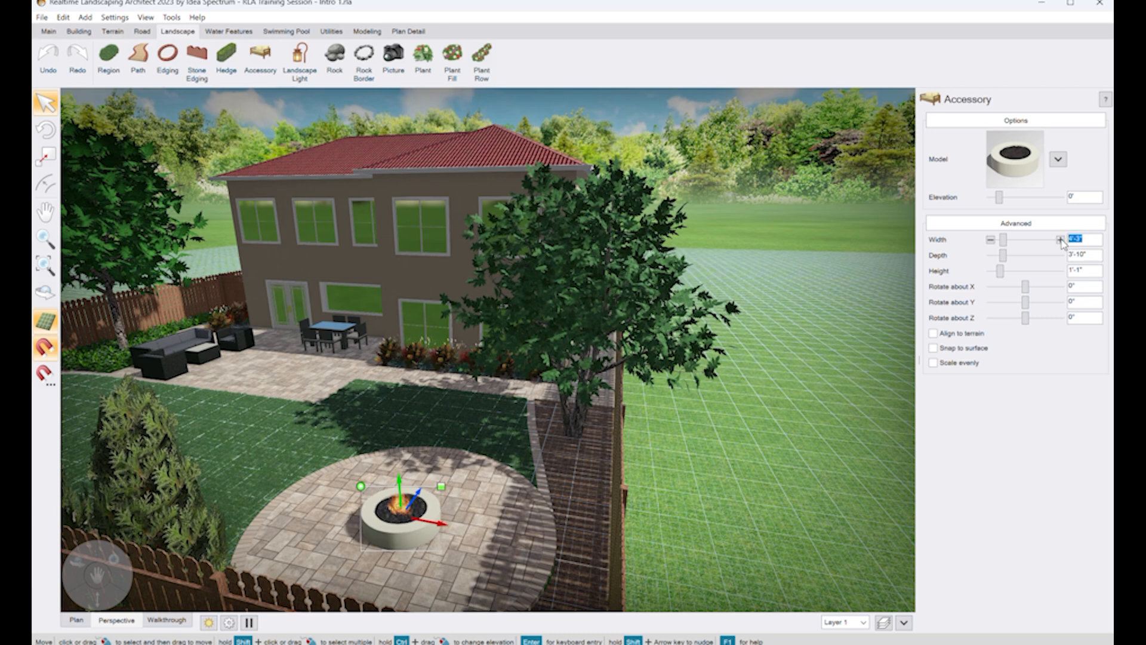
{"action": "left_click", "coordinate": [1061, 255]}
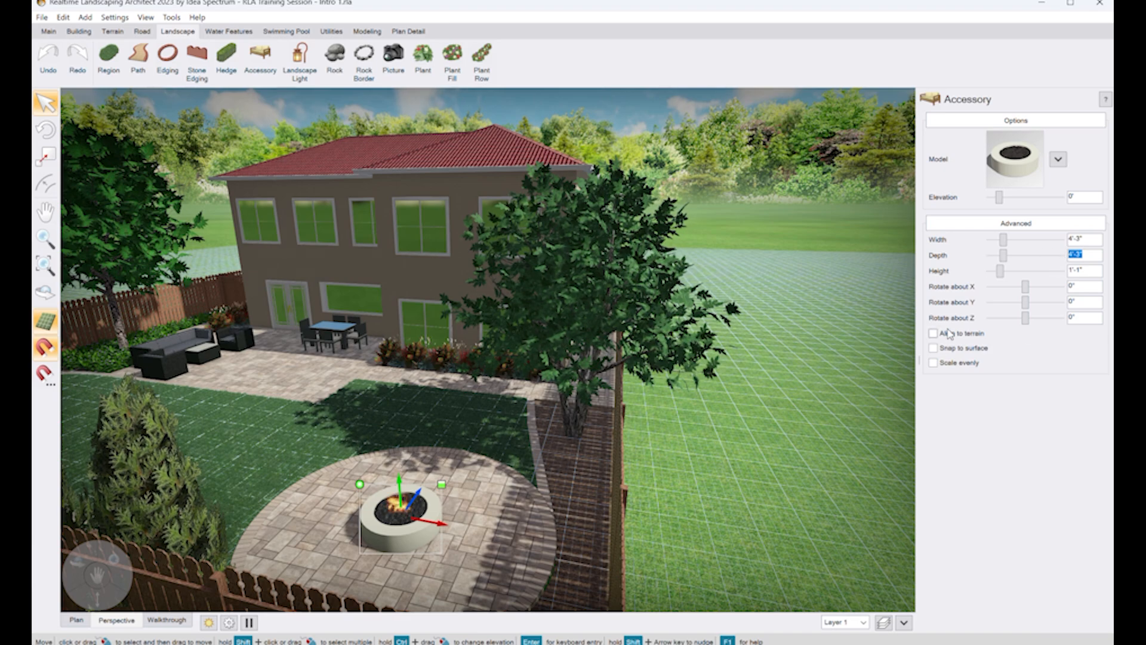
{"action": "right_click_drag", "start_coordinate": [323, 529], "coordinate": [456, 508]}
{"action": "middle_click_drag", "start_coordinate": [507, 471], "coordinate": [358, 627]}
{"action": "right_click_drag", "start_coordinate": [519, 520], "coordinate": [603, 489]}
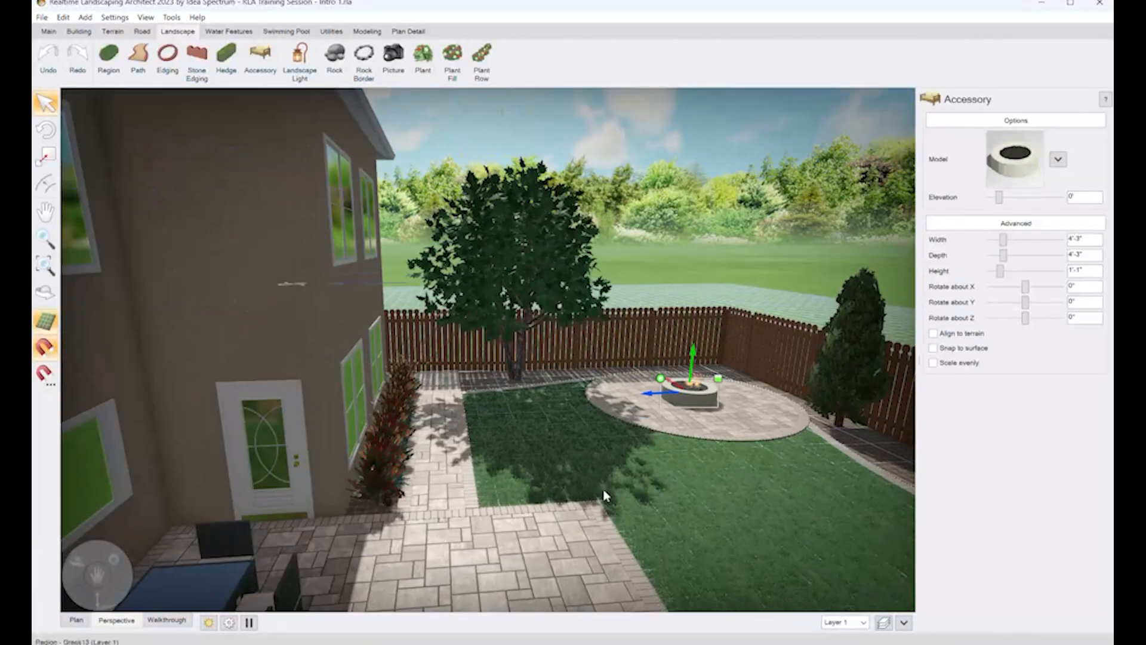
{"action": "middle_click_drag", "start_coordinate": [648, 111], "coordinate": [186, 511]}
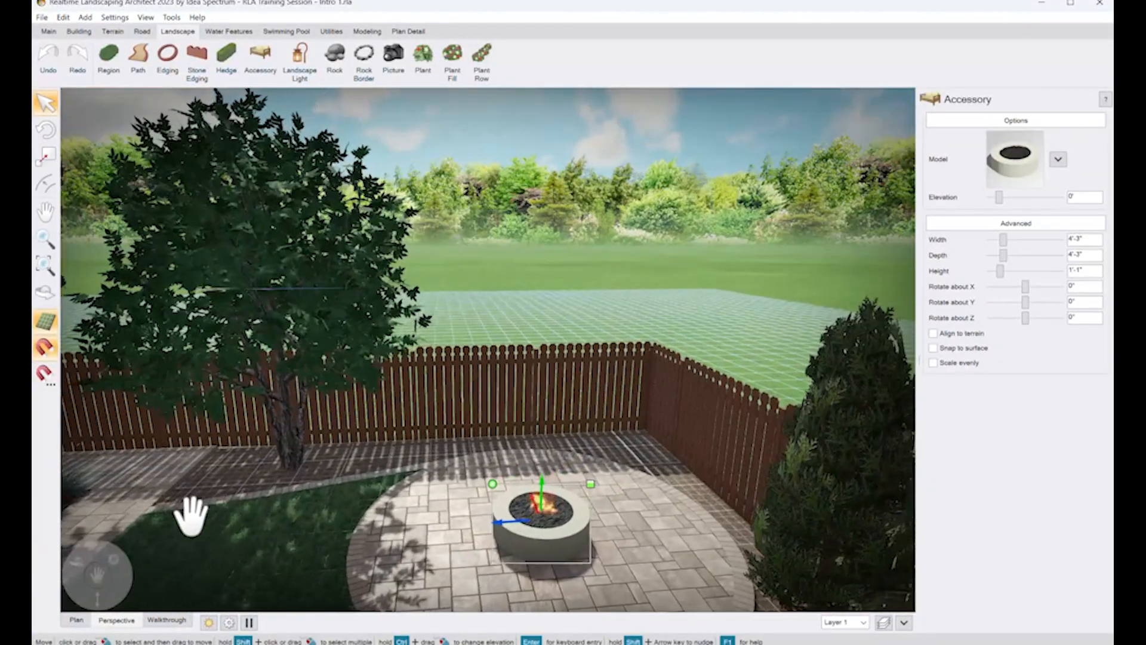
{"action": "right_click_drag", "start_coordinate": [537, 535], "coordinate": [537, 539]}
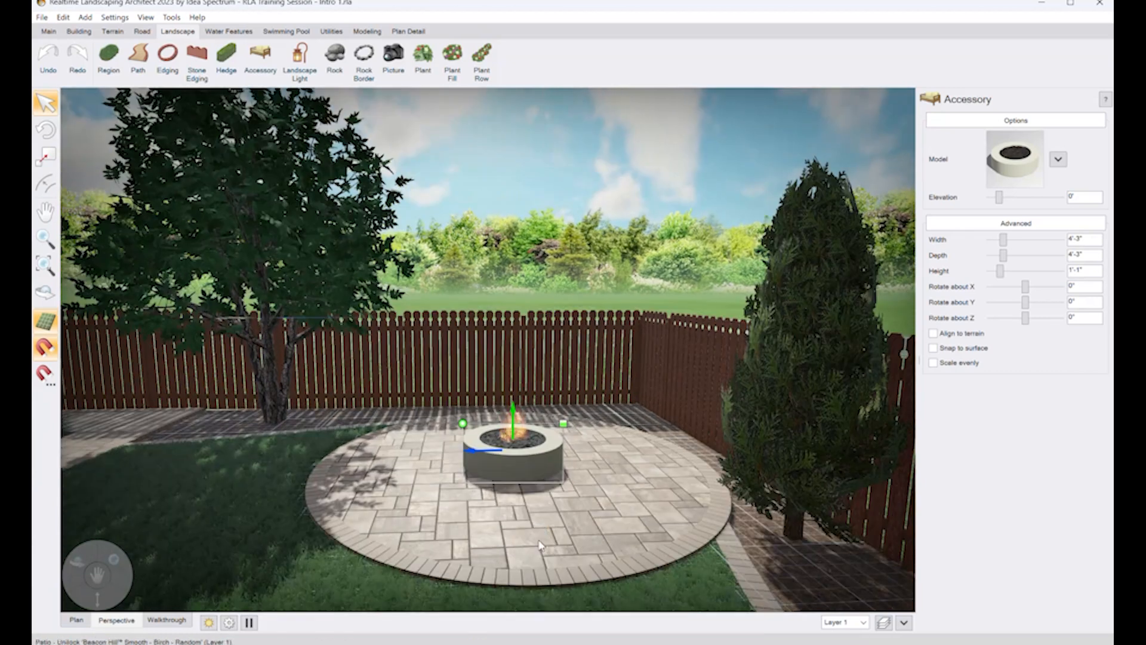
Step: Recolor the fire pit's Material 1 to a golden tan with red 201, green 171 and blue 101
{"action": "left_click", "coordinate": [1058, 161]}
{"action": "left_click", "coordinate": [1012, 194]}
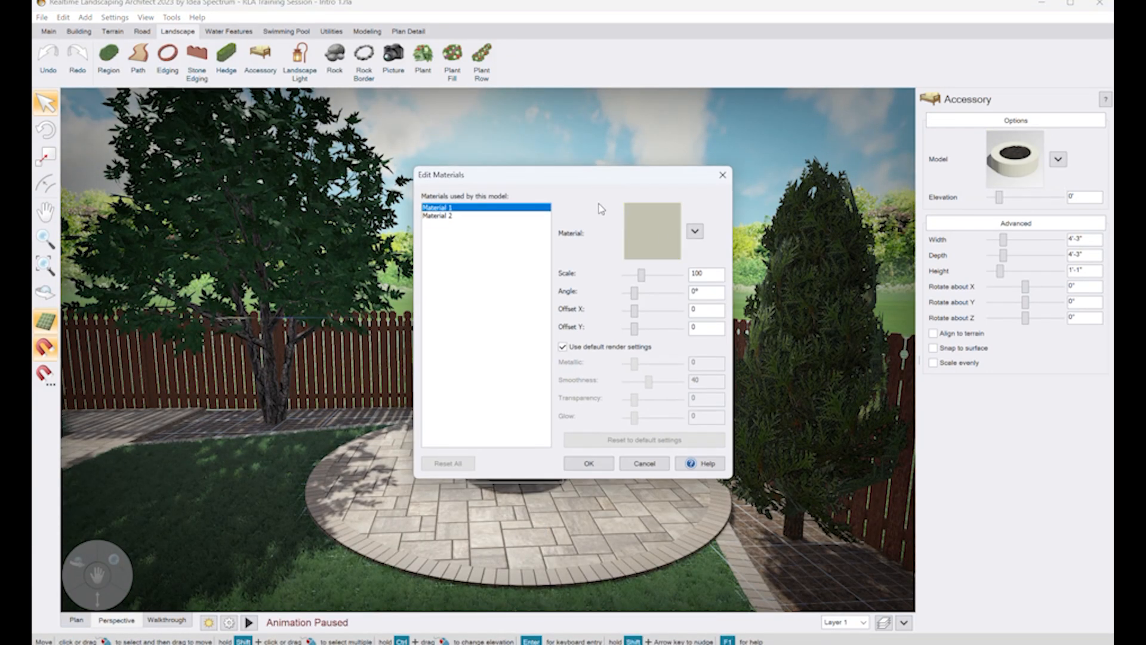
{"action": "left_click_drag", "start_coordinate": [588, 182], "coordinate": [228, 182]}
{"action": "left_click", "coordinate": [118, 214]}
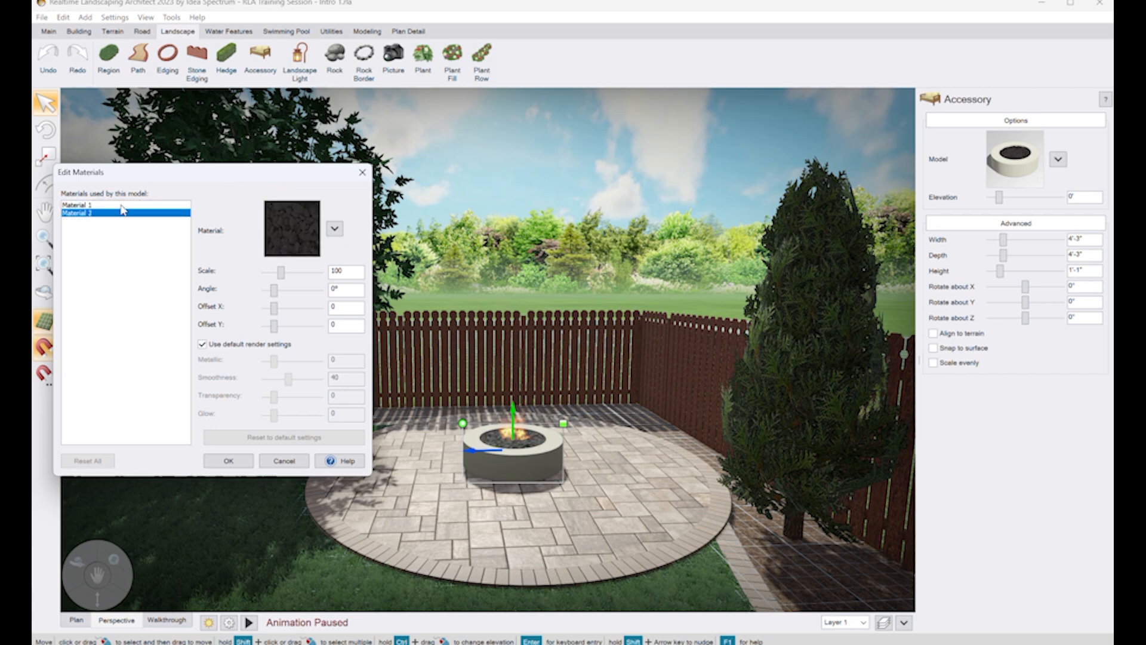
{"action": "left_click", "coordinate": [122, 205]}
{"action": "left_click", "coordinate": [294, 231]}
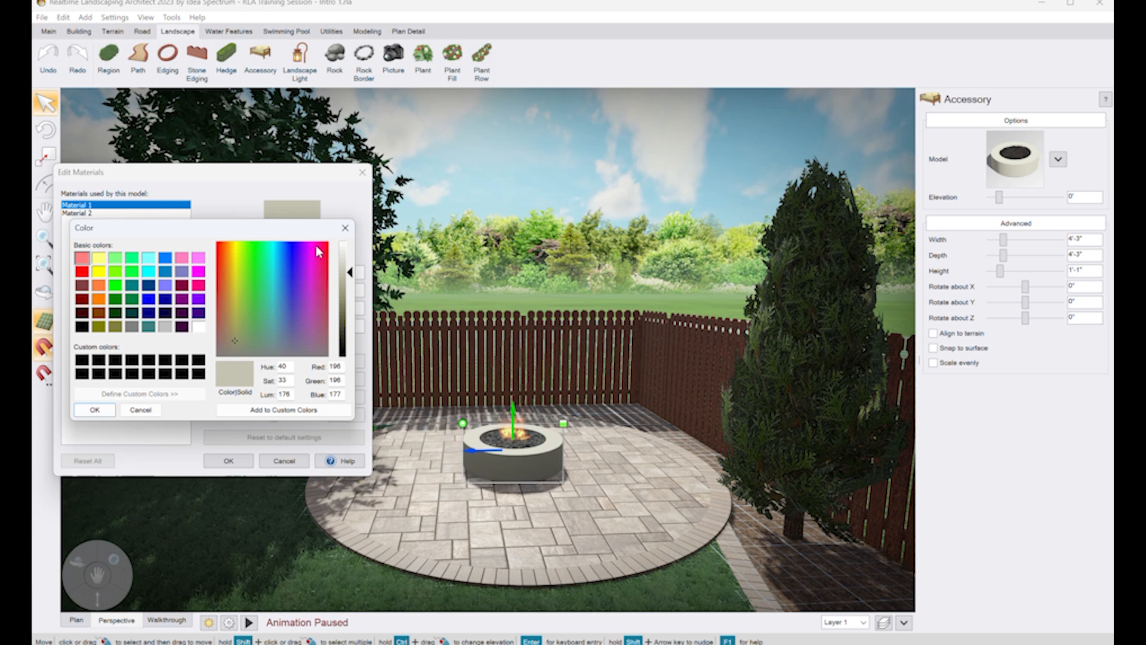
{"action": "left_click_drag", "start_coordinate": [256, 230], "coordinate": [254, 286]}
{"action": "left_click", "coordinate": [158, 382]}
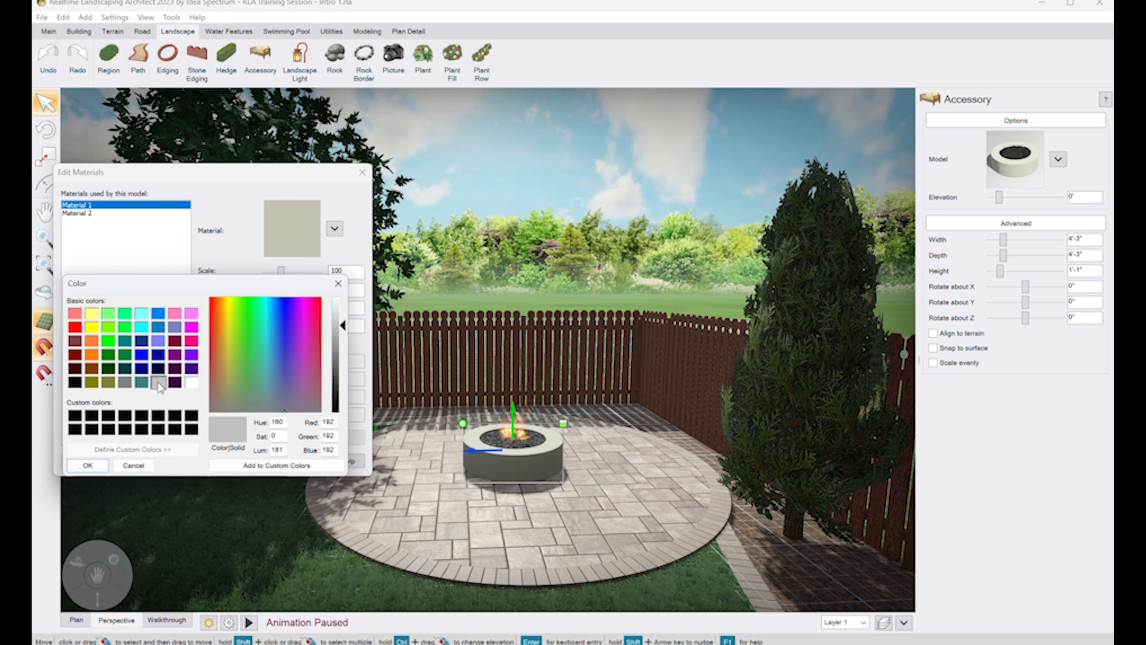
{"action": "left_click", "coordinate": [223, 356]}
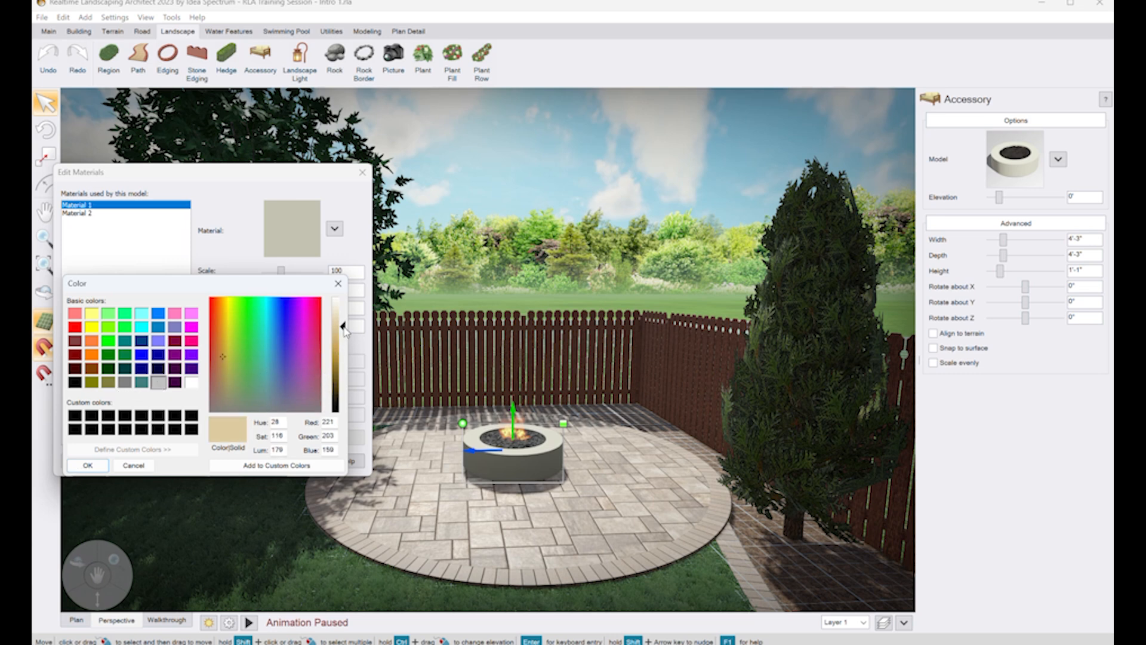
{"action": "left_click_drag", "start_coordinate": [346, 332], "coordinate": [345, 344]}
{"action": "left_click", "coordinate": [87, 466]}
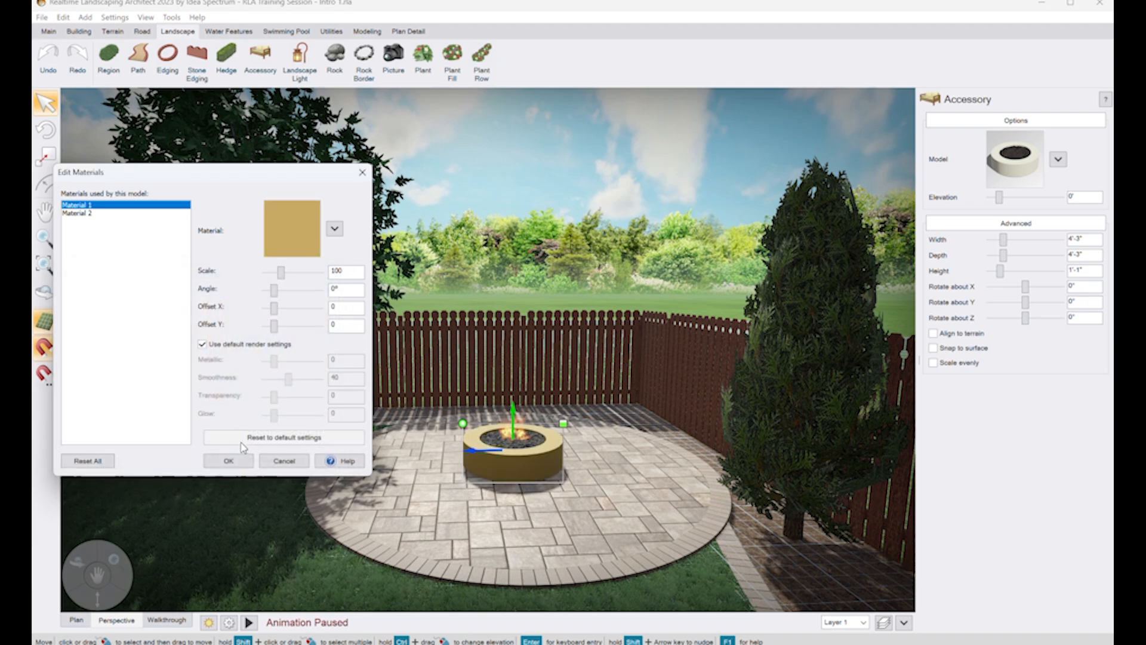
{"action": "left_click", "coordinate": [234, 463]}
Step: Lighten the fire pit's Material 1 color to a pale tan by raising its luminance to 180
{"action": "right_click_drag", "start_coordinate": [573, 478], "coordinate": [564, 525]}
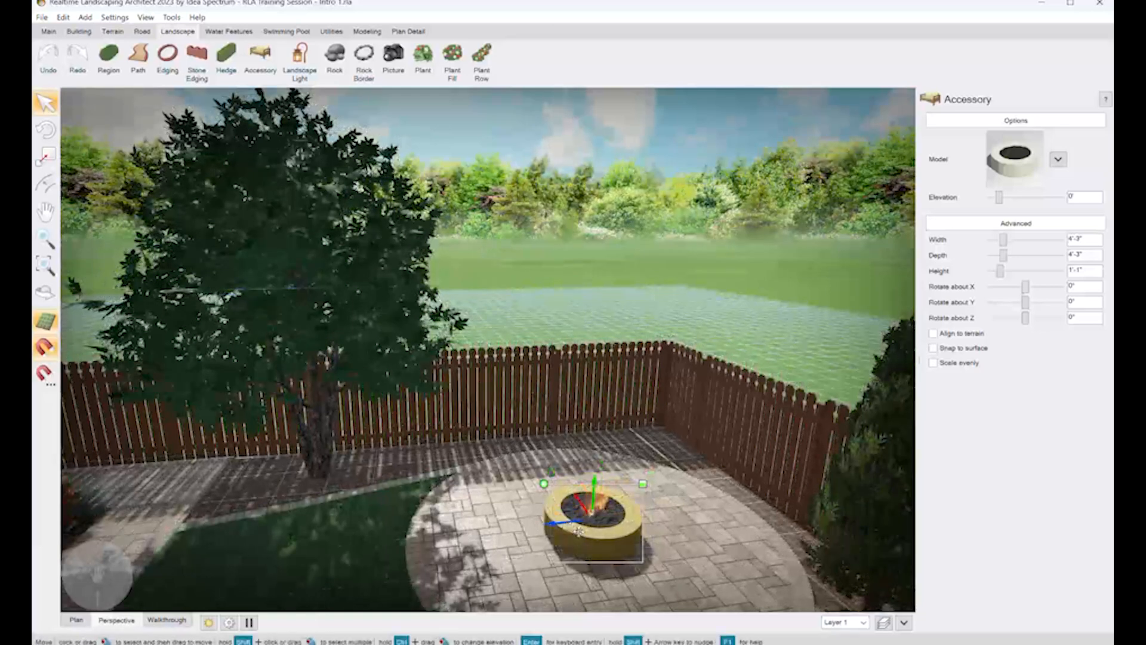
{"action": "left_click", "coordinate": [1058, 159]}
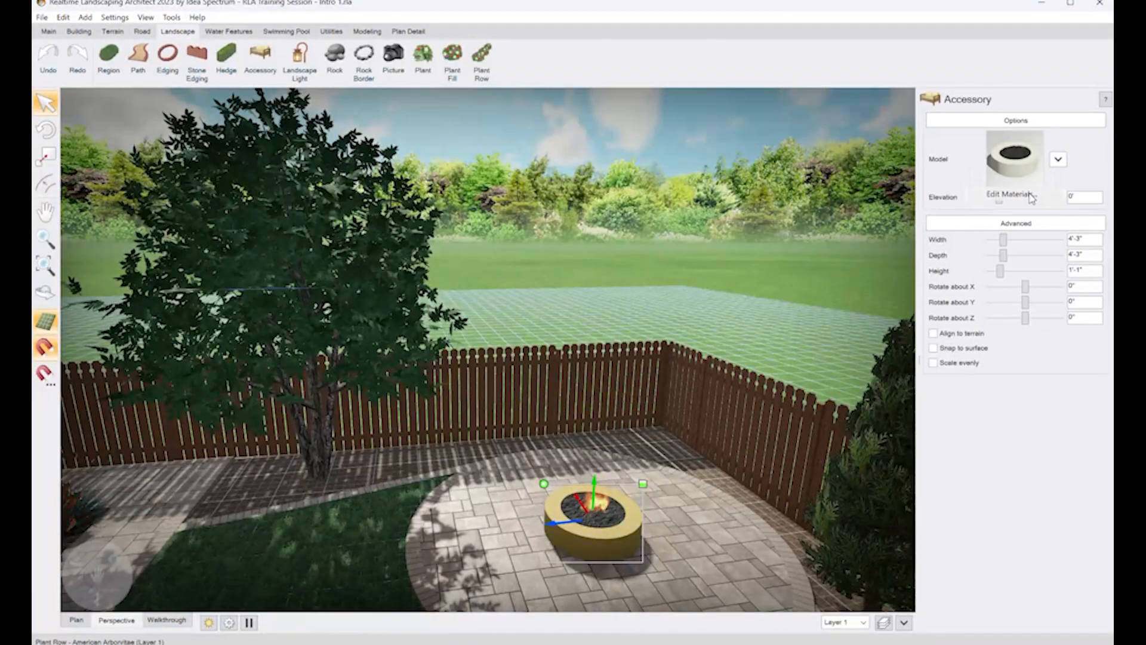
{"action": "left_click", "coordinate": [1011, 194]}
{"action": "left_click", "coordinate": [663, 238]}
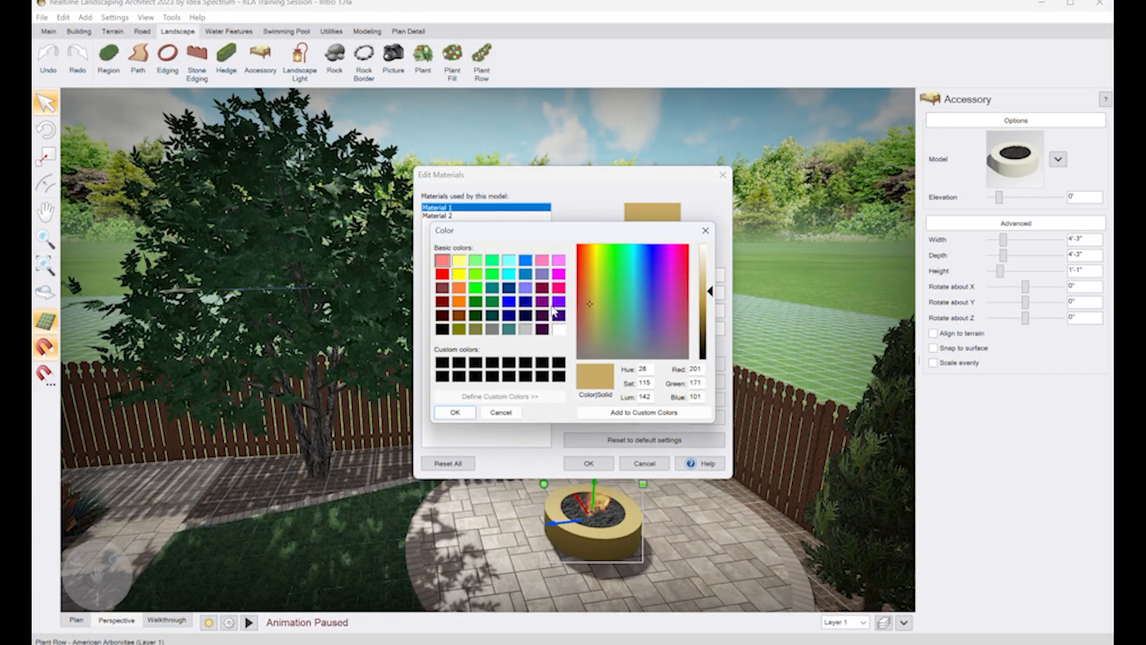
{"action": "left_click_drag", "start_coordinate": [714, 296], "coordinate": [715, 280]}
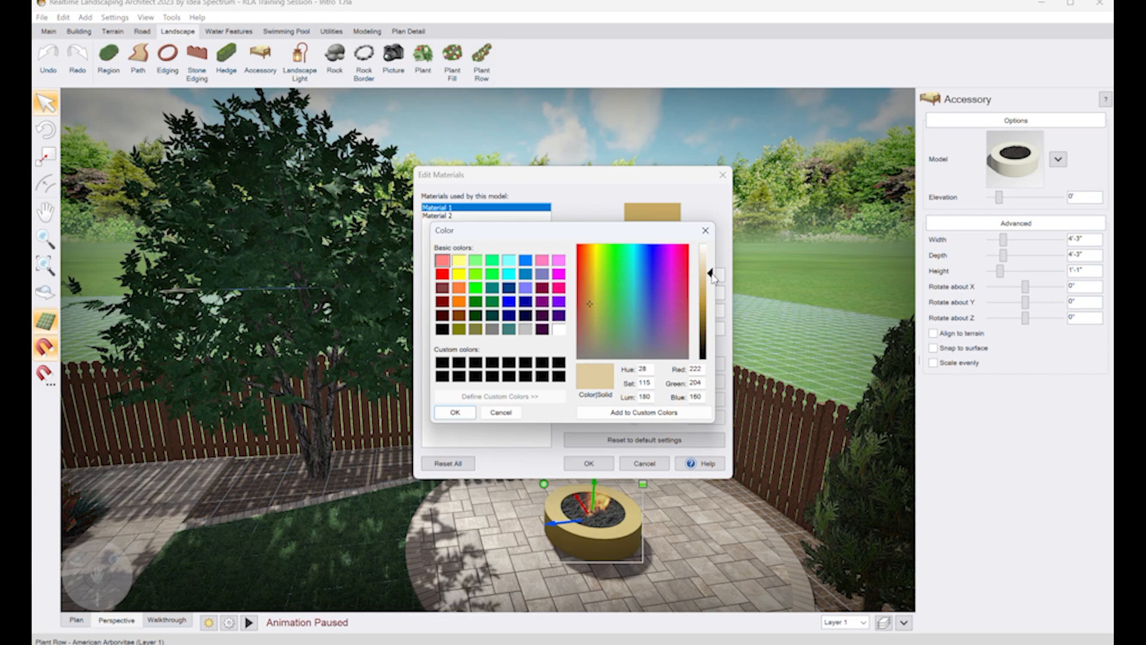
{"action": "left_click", "coordinate": [467, 413]}
{"action": "left_click", "coordinate": [590, 464]}
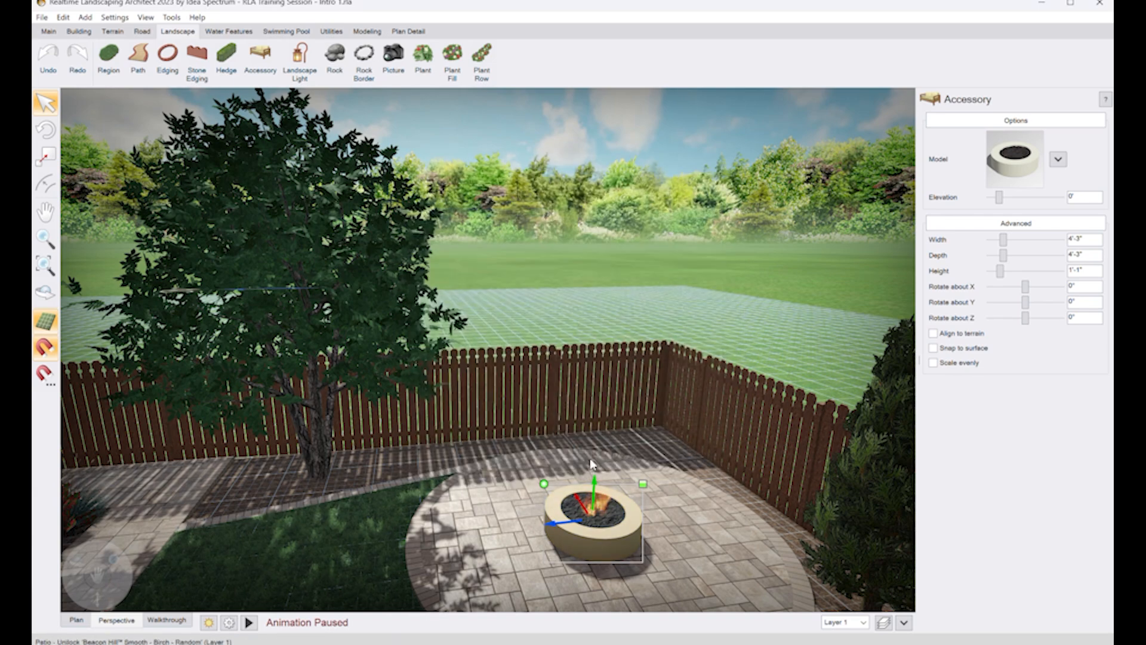
{"action": "right_click_drag", "start_coordinate": [591, 465], "coordinate": [502, 468]}
{"action": "middle_click_drag", "start_coordinate": [269, 431], "coordinate": [675, 439]}
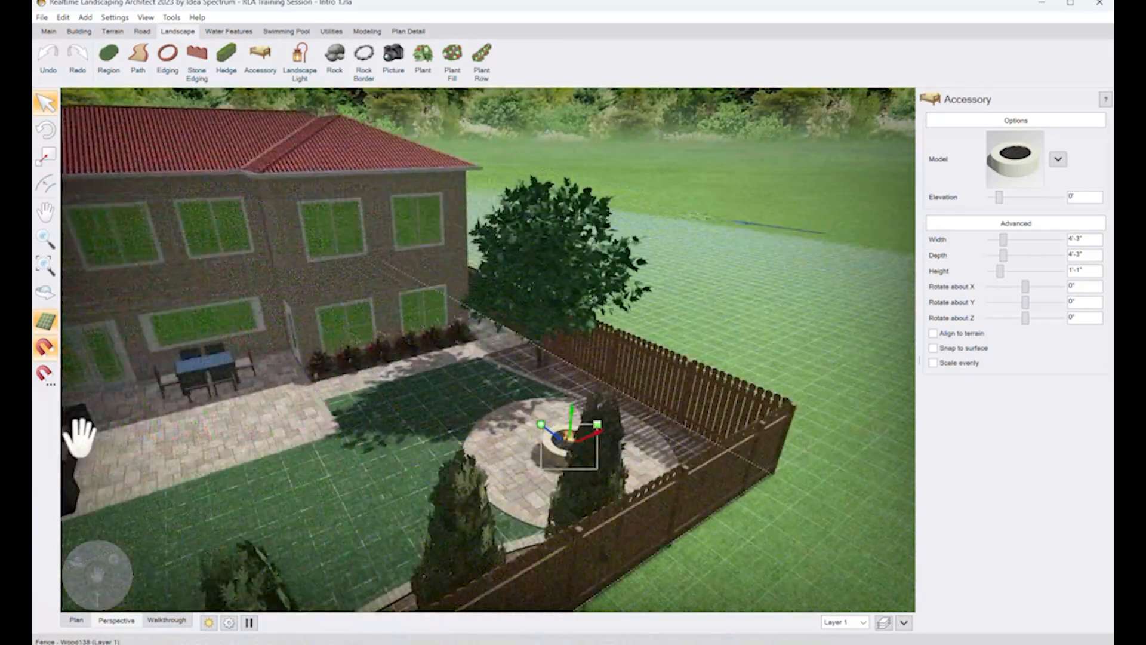
Step: Choose the Chair43 furniture model as the accessory to add and switch to the plan view
{"action": "middle_click_drag", "start_coordinate": [81, 438], "coordinate": [93, 438]}
{"action": "right_click_drag", "start_coordinate": [359, 418], "coordinate": [338, 468]}
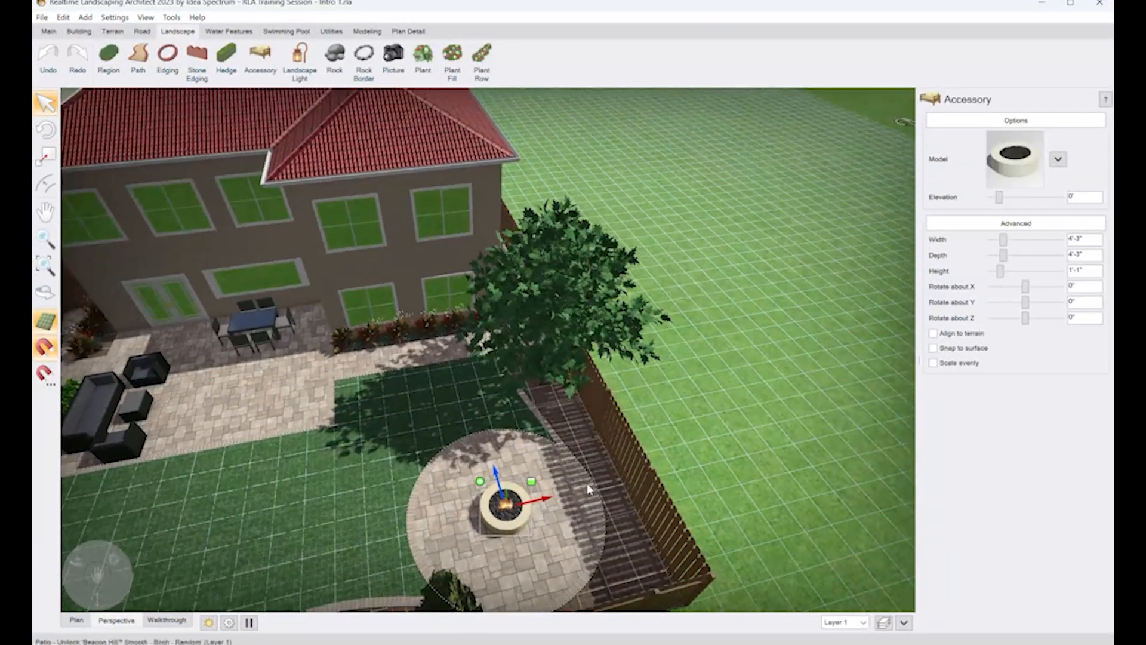
{"action": "left_click", "coordinate": [593, 504]}
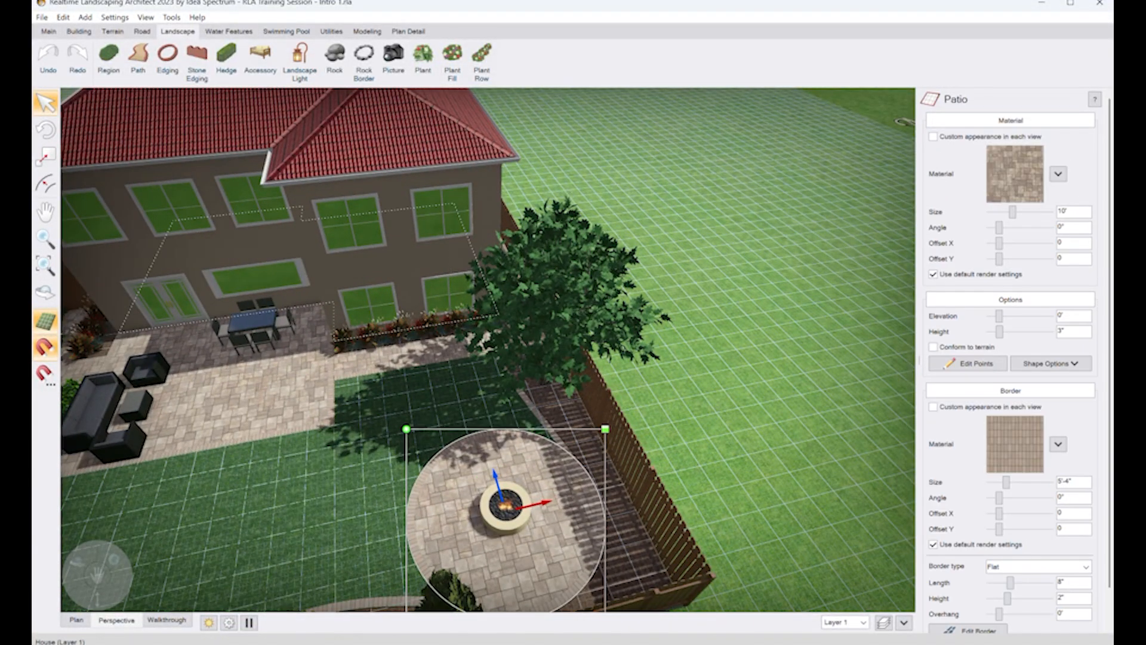
{"action": "left_click", "coordinate": [260, 59]}
{"action": "left_click", "coordinate": [1014, 173]}
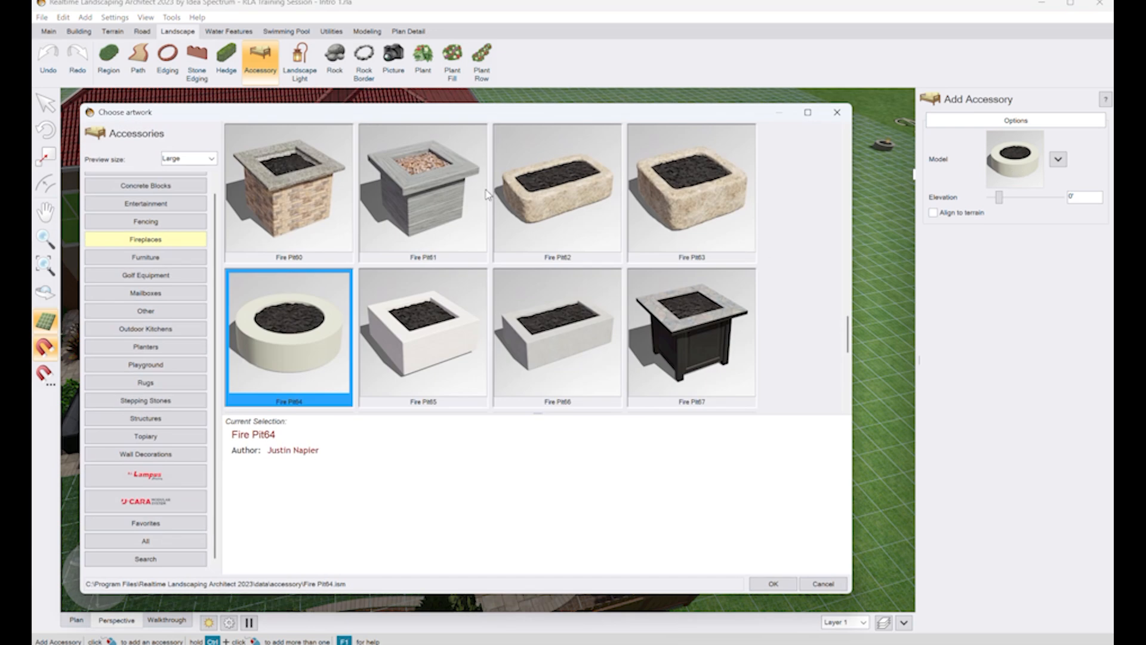
{"action": "left_click", "coordinate": [158, 258]}
{"action": "scroll", "coordinate": [624, 337], "scroll_direction": "down", "scroll_amount": 6}
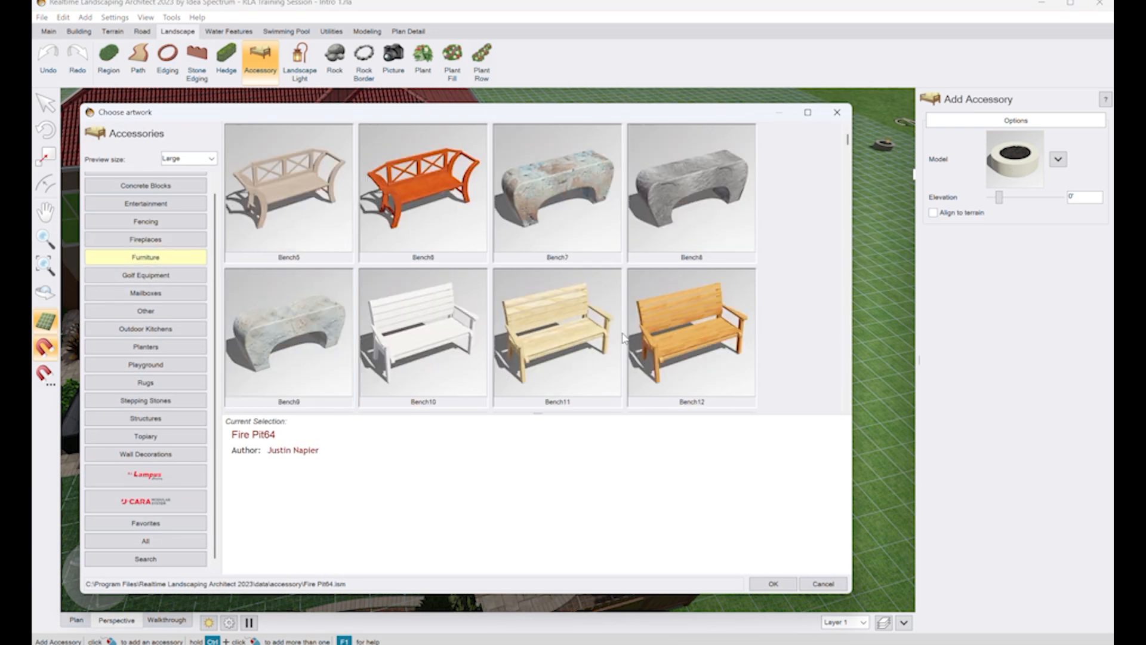
{"action": "scroll", "coordinate": [624, 337], "scroll_direction": "down", "scroll_amount": 6}
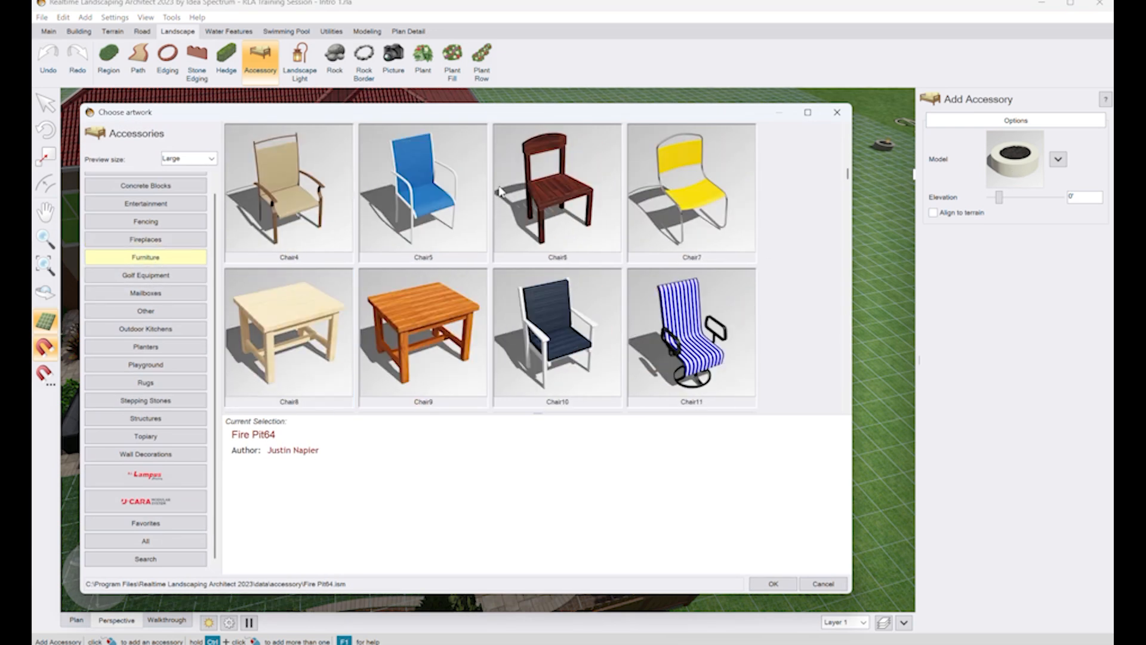
{"action": "scroll", "coordinate": [407, 238], "scroll_direction": "down", "scroll_amount": 2}
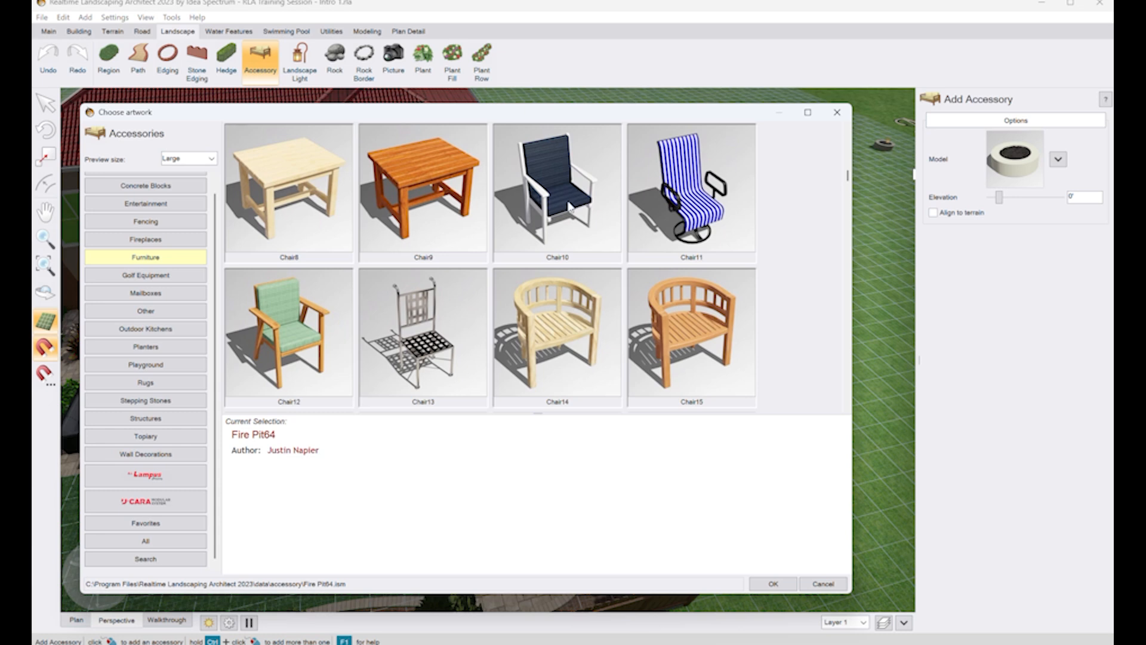
{"action": "scroll", "coordinate": [559, 220], "scroll_direction": "down", "scroll_amount": 2}
{"action": "scroll", "coordinate": [556, 225], "scroll_direction": "down", "scroll_amount": 2}
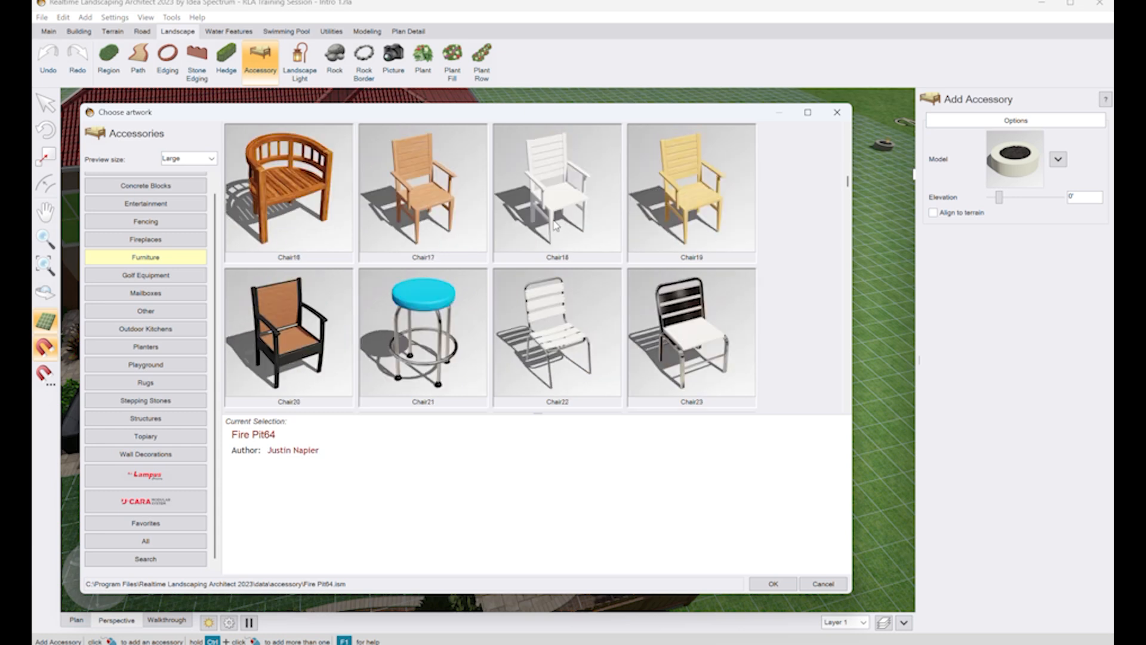
{"action": "scroll", "coordinate": [555, 225], "scroll_direction": "down", "scroll_amount": 4}
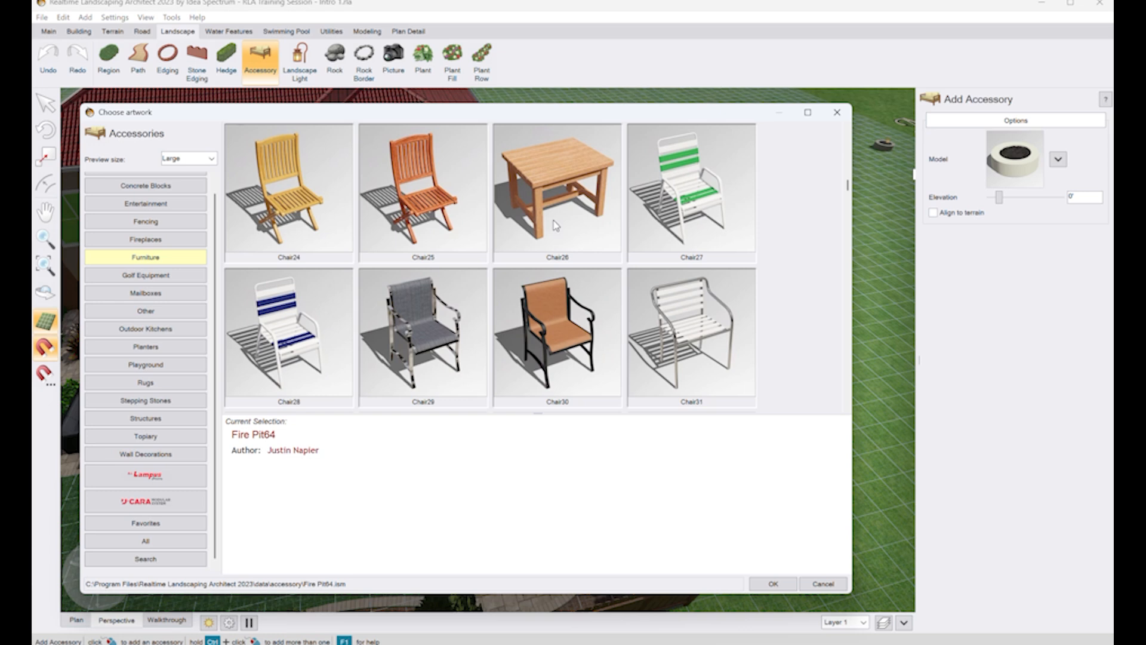
{"action": "scroll", "coordinate": [553, 223], "scroll_direction": "down", "scroll_amount": 10}
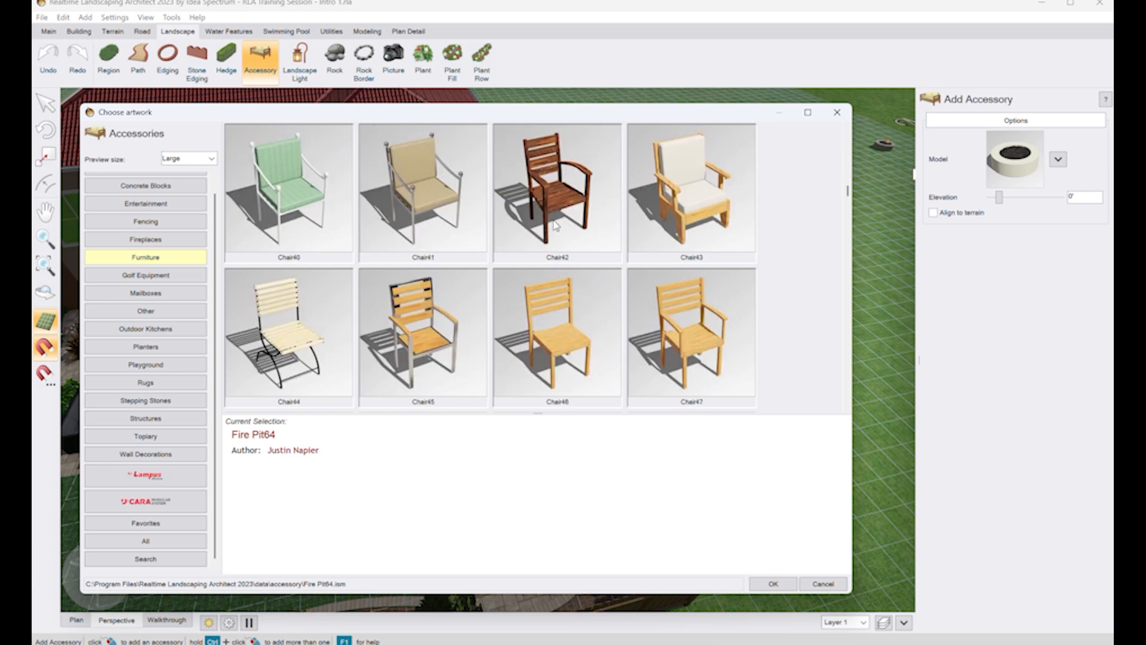
{"action": "scroll", "coordinate": [554, 225], "scroll_direction": "up", "scroll_amount": 2}
{"action": "scroll", "coordinate": [555, 225], "scroll_direction": "down", "scroll_amount": 2}
{"action": "scroll", "coordinate": [554, 225], "scroll_direction": "up", "scroll_amount": 2}
{"action": "left_click", "coordinate": [701, 186]}
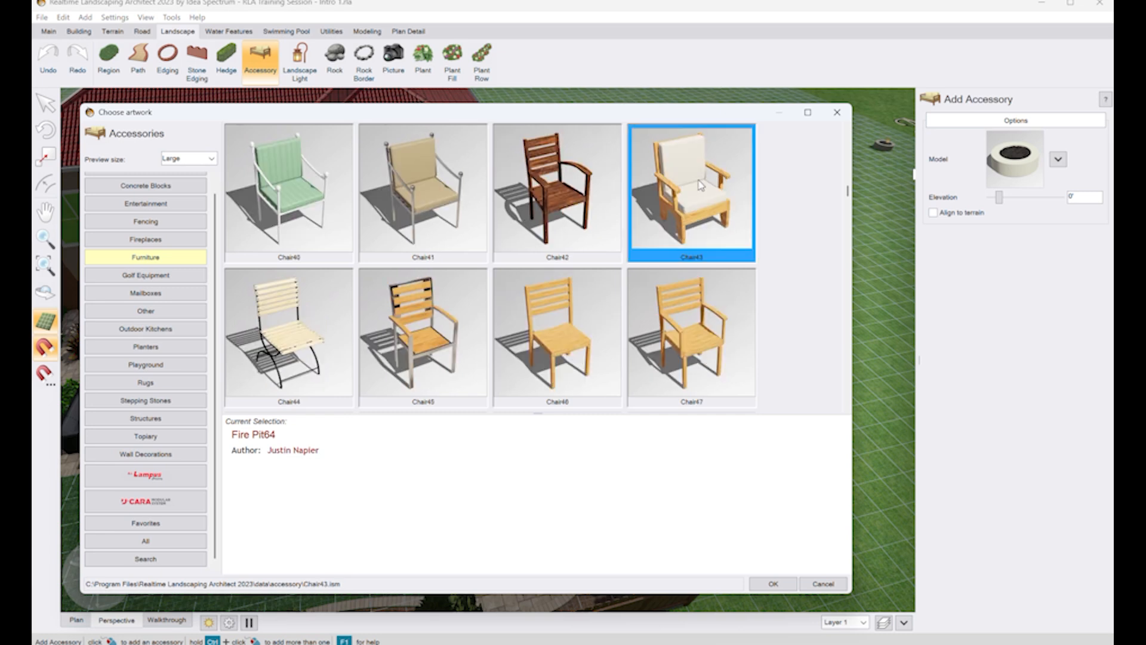
{"action": "double_click", "coordinate": [701, 186]}
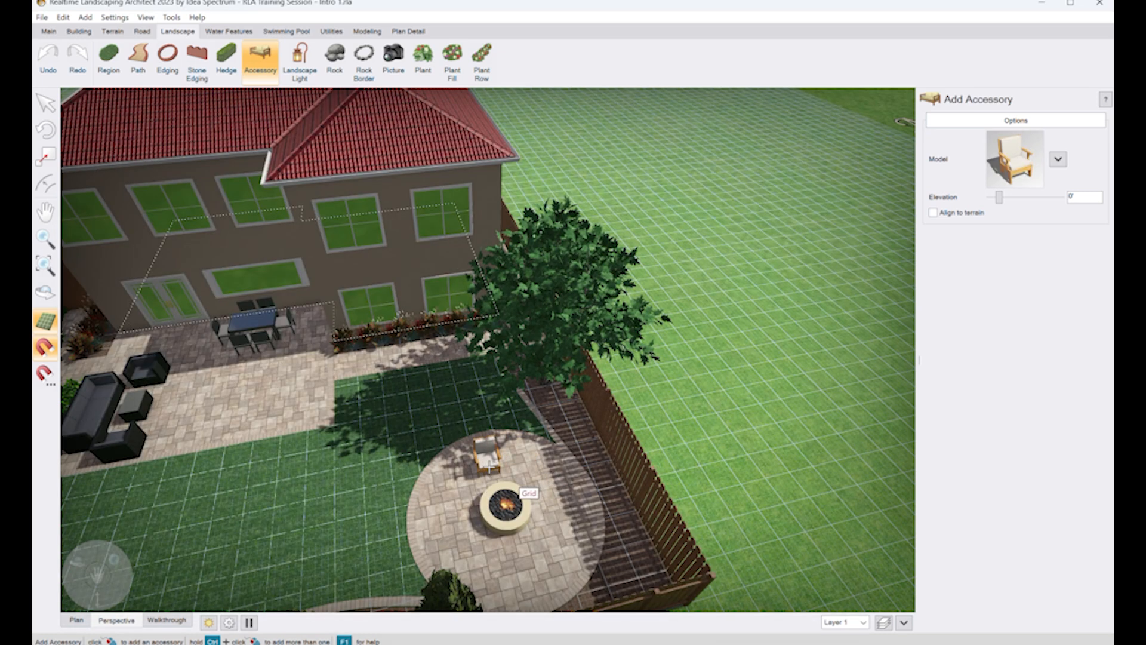
{"action": "left_click", "coordinate": [76, 620]}
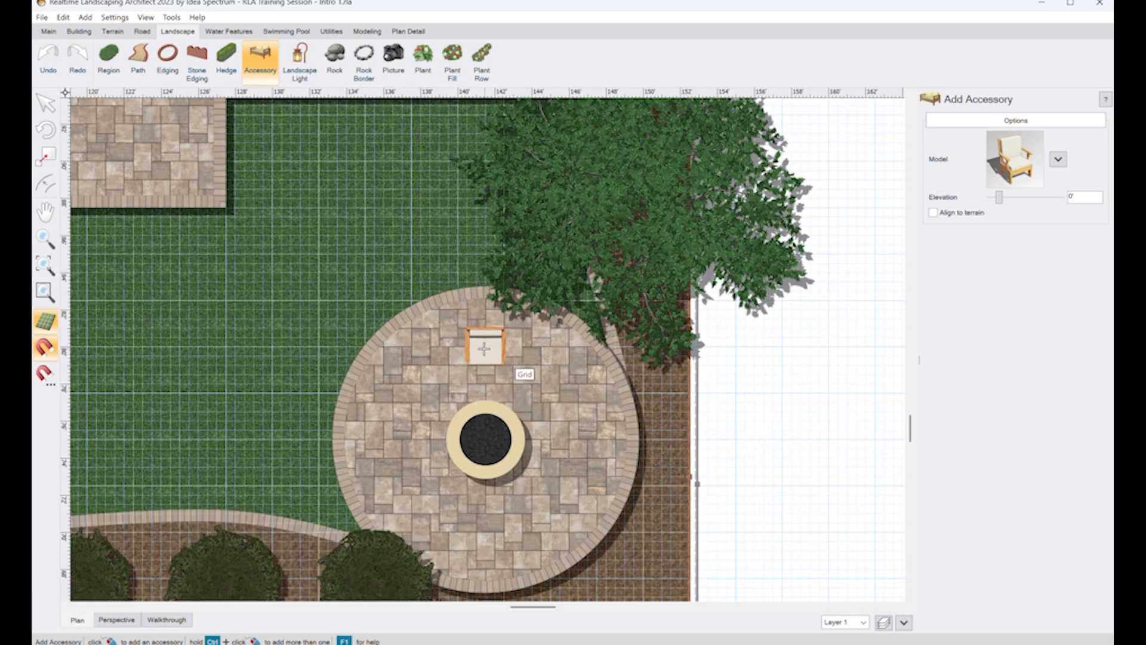
{"action": "left_click", "coordinate": [487, 348]}
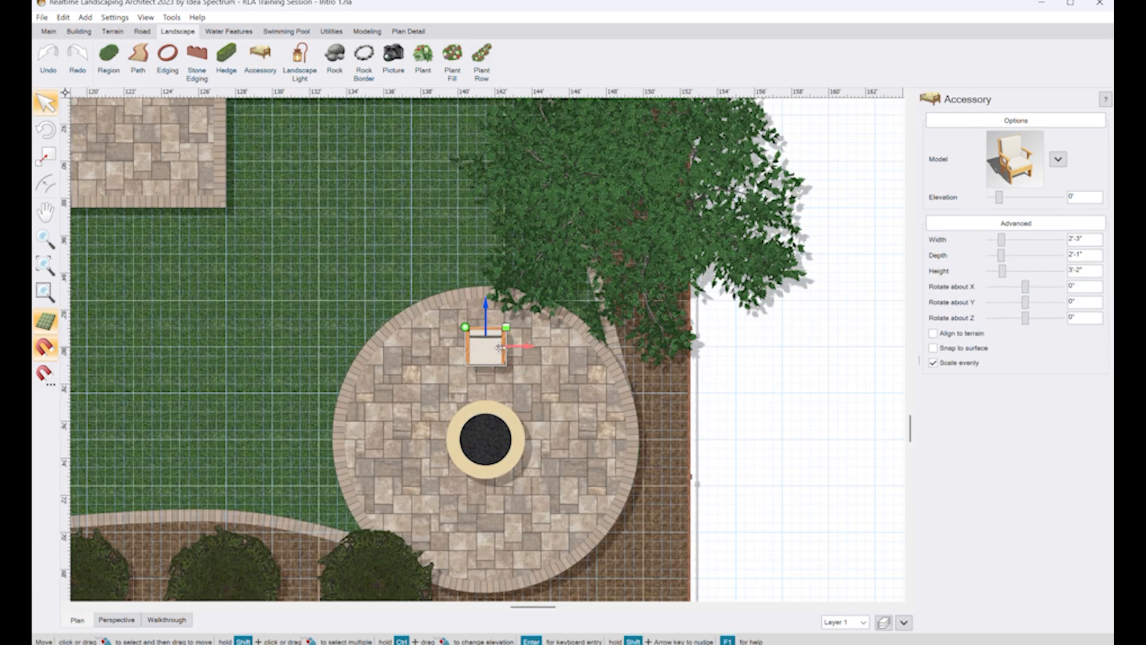
{"action": "right_click", "coordinate": [503, 403]}
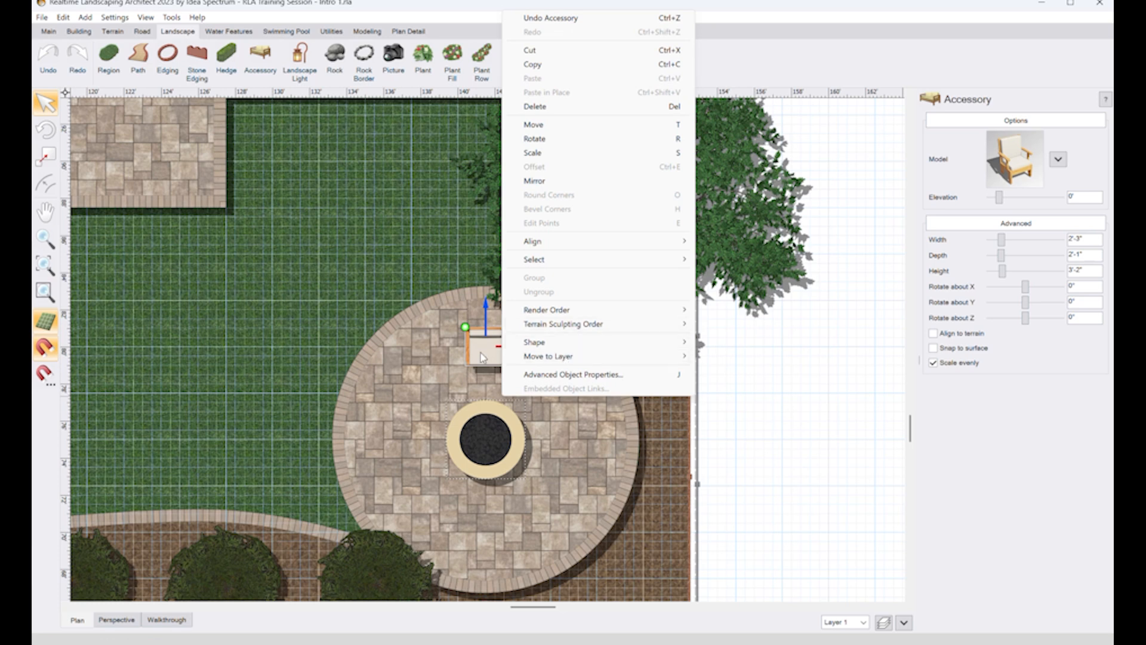
{"action": "left_click", "coordinate": [458, 395]}
{"action": "left_click", "coordinate": [483, 347]}
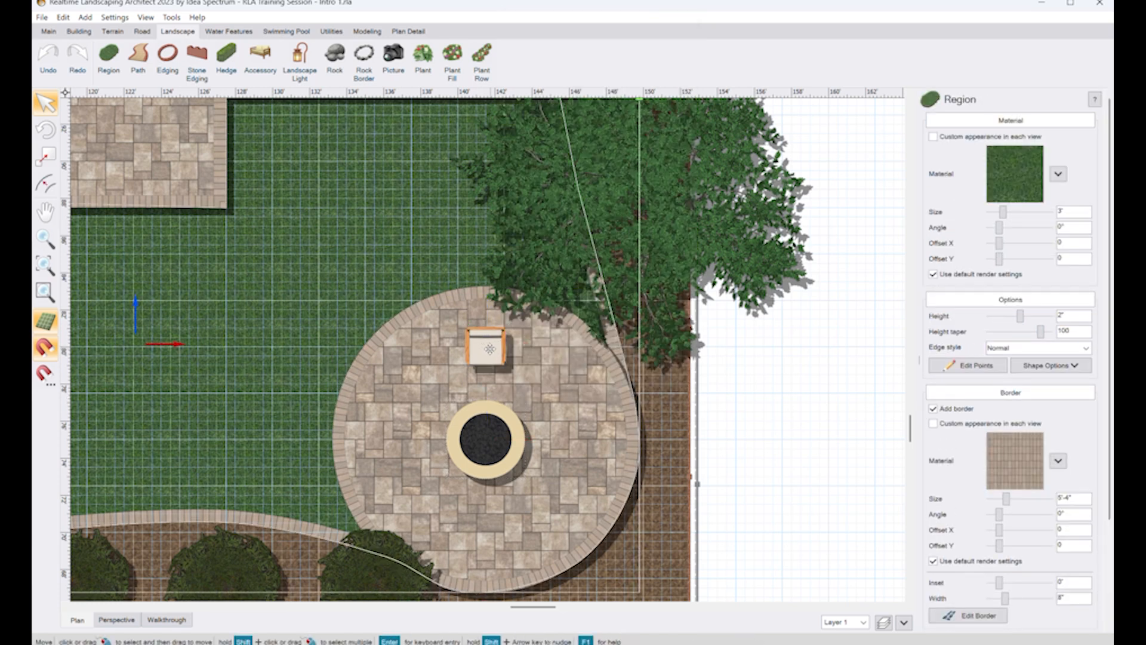
{"action": "left_click", "coordinate": [490, 348]}
{"action": "left_click", "coordinate": [503, 339]}
{"action": "left_click", "coordinate": [834, 446]}
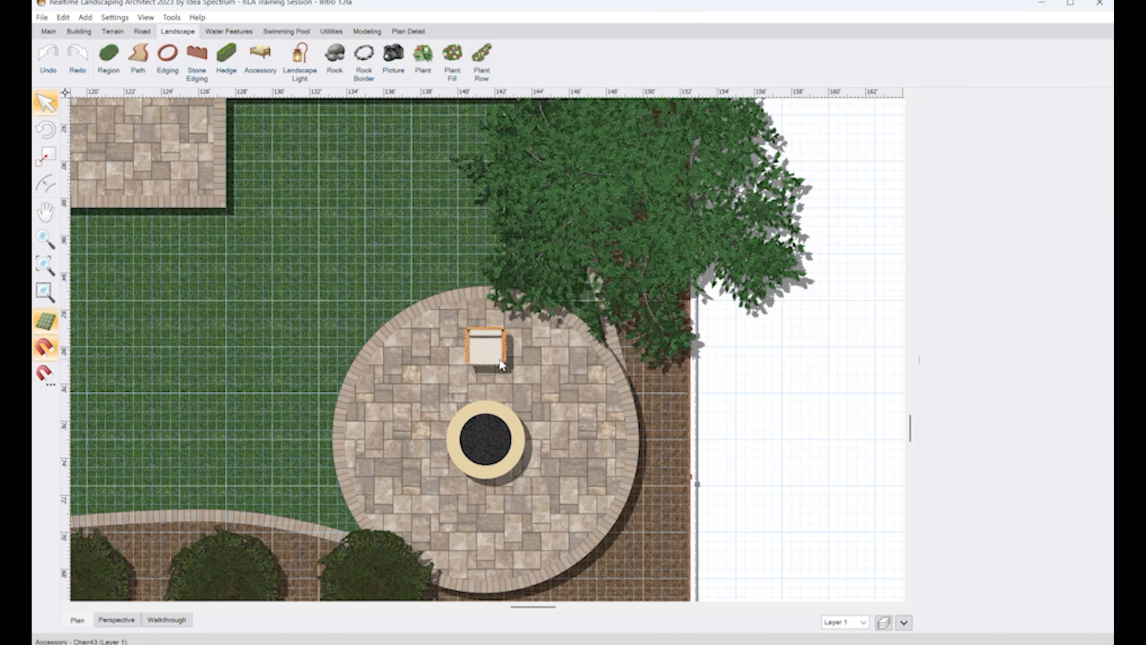
{"action": "left_click", "coordinate": [484, 343]}
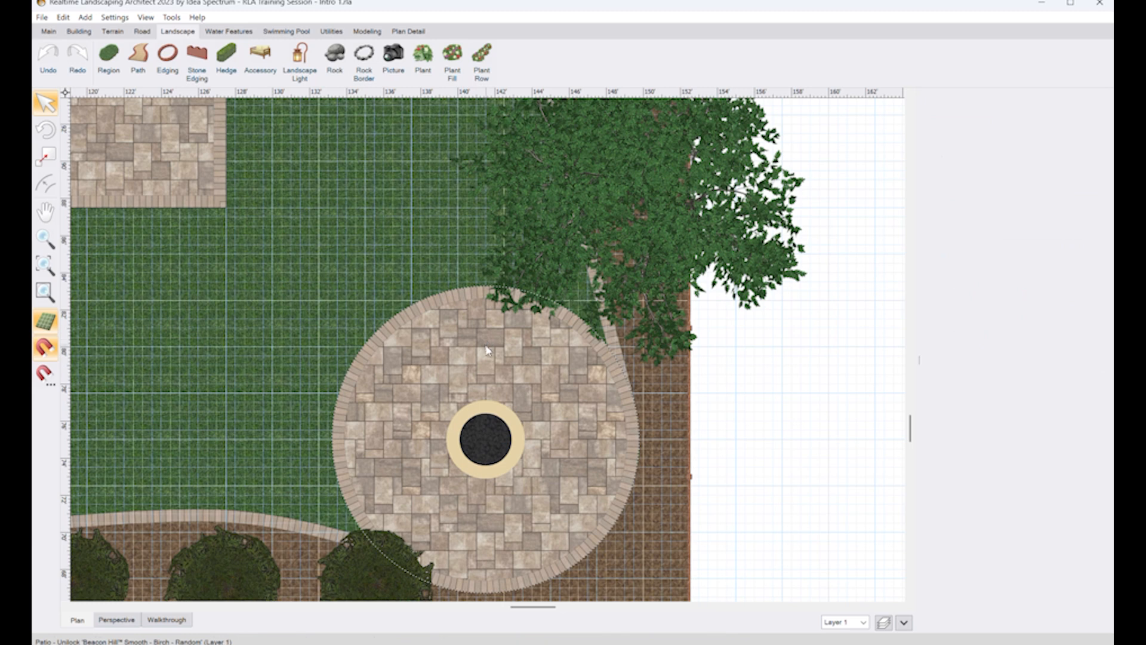
{"action": "left_click", "coordinate": [260, 57]}
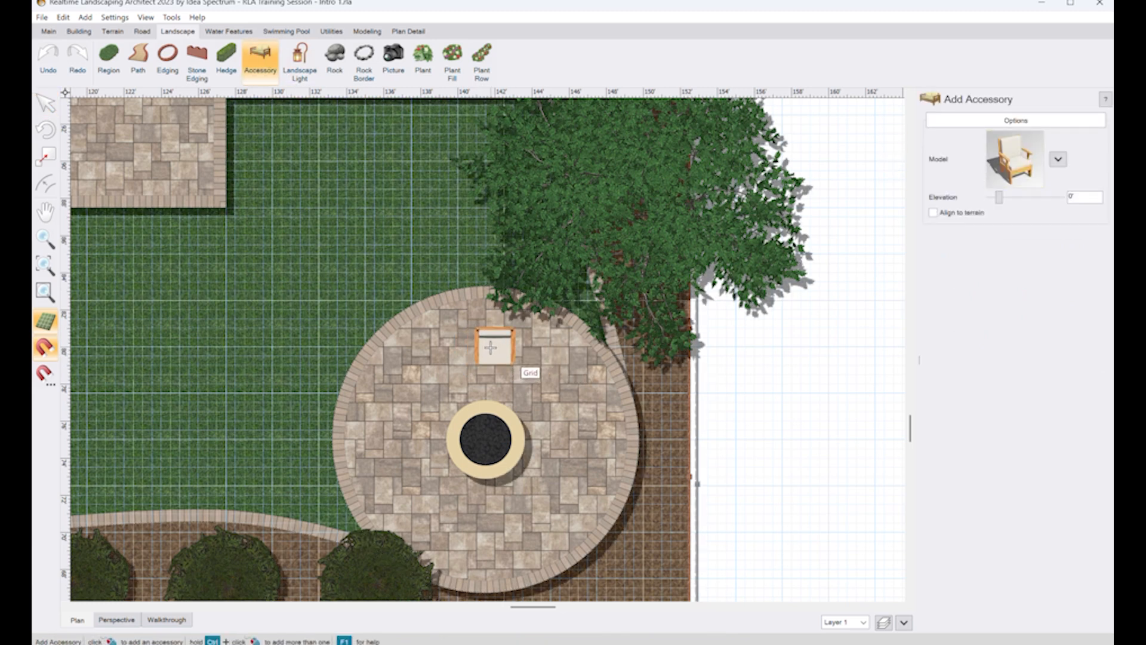
{"action": "left_click", "coordinate": [488, 348]}
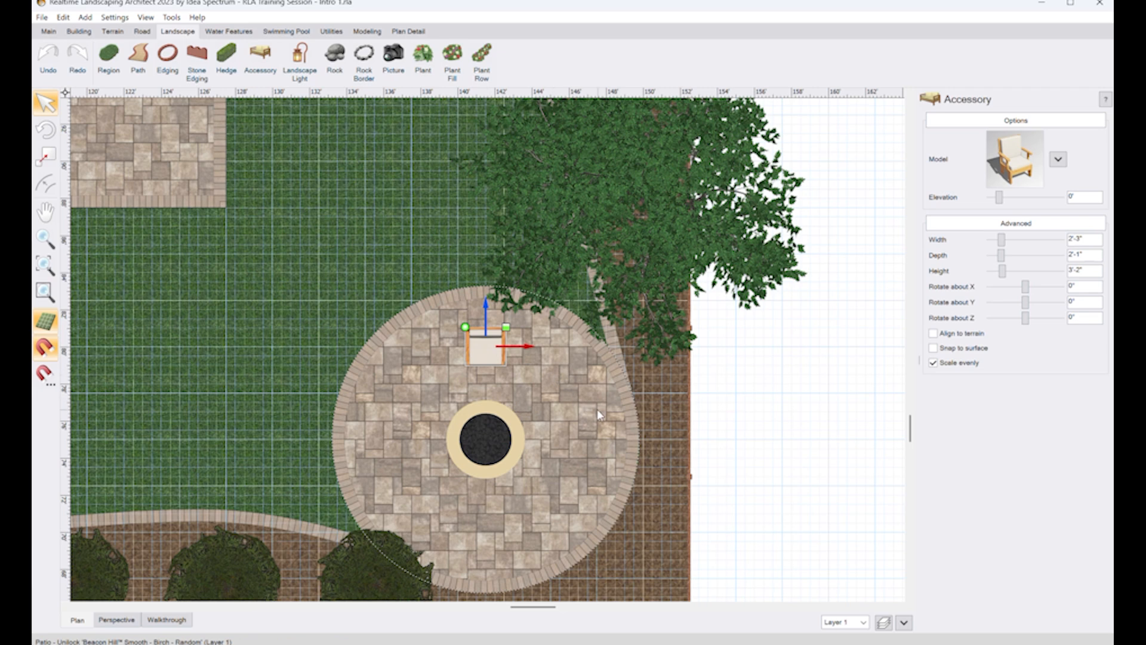
{"action": "key", "text": "Delete"}
Step: Place four Chair43 chairs on the round patio, evenly spaced around the fire pit
{"action": "left_click", "coordinate": [270, 68]}
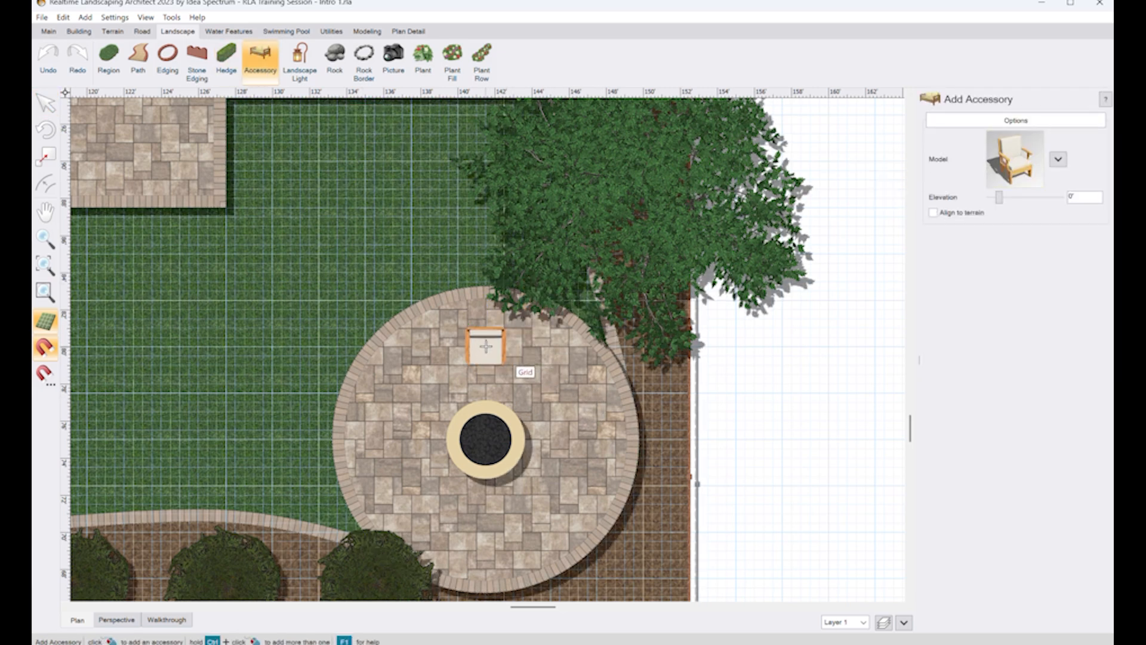
{"action": "left_click", "coordinate": [486, 346], "text": "ctrl"}
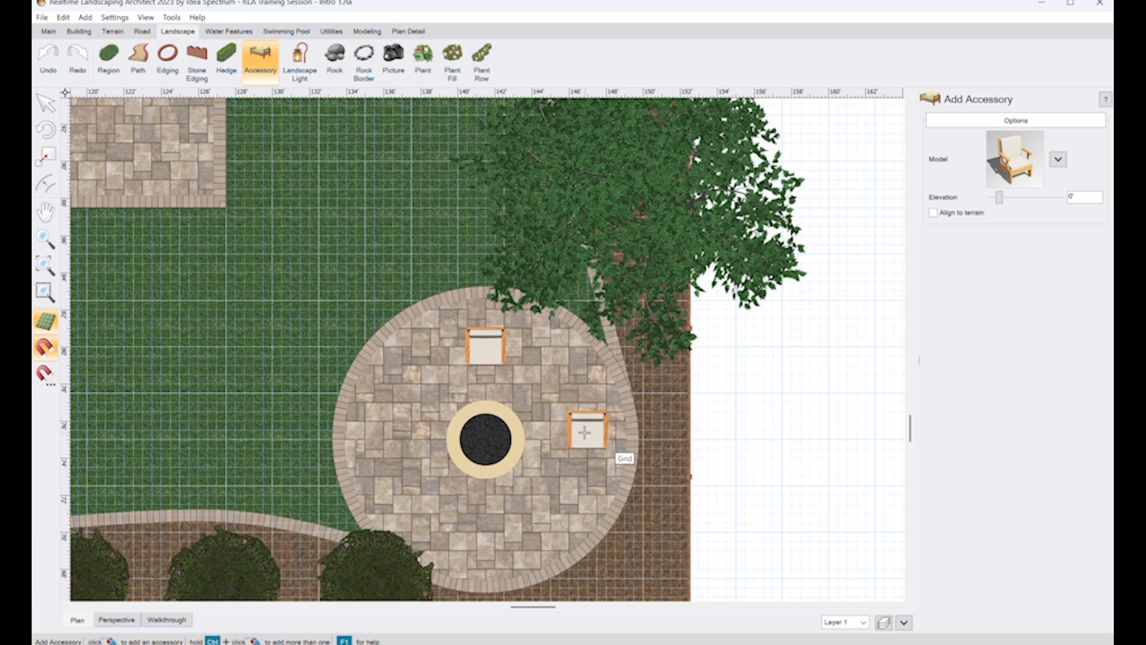
{"action": "left_click", "coordinate": [582, 439], "text": "ctrl"}
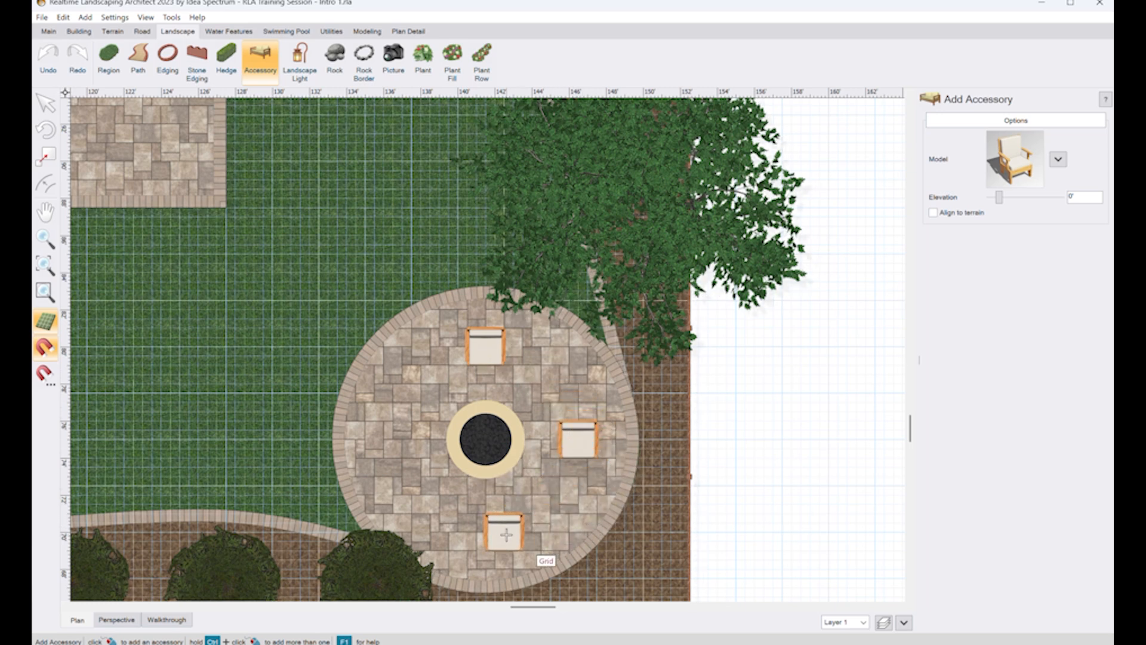
{"action": "left_click", "coordinate": [489, 539], "text": "ctrl"}
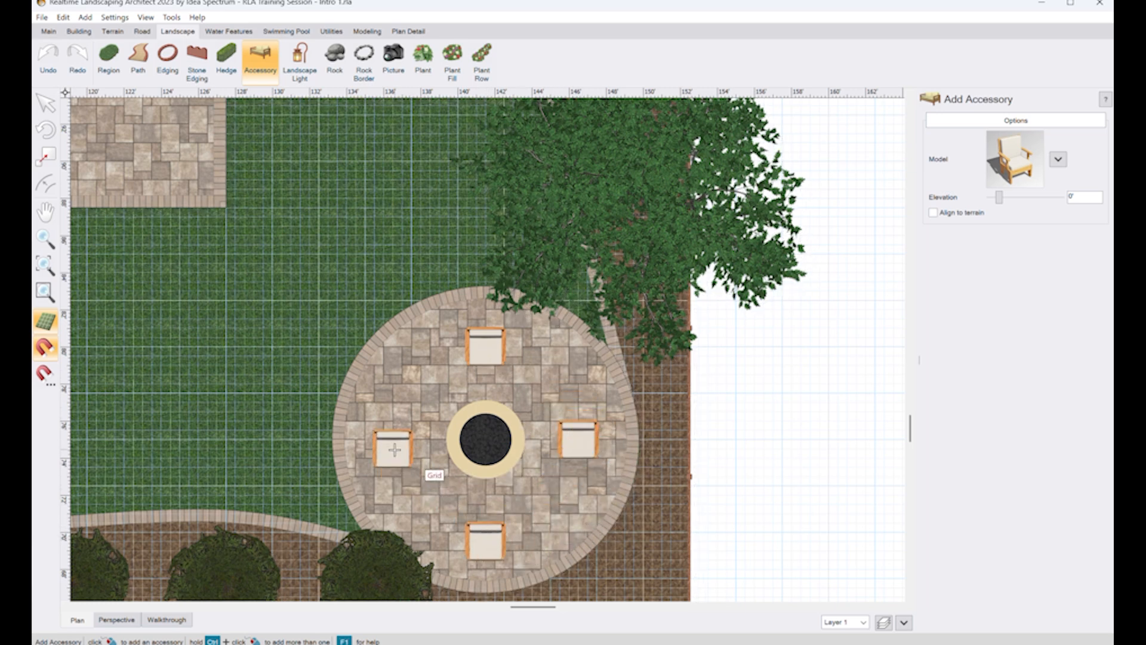
{"action": "left_click", "coordinate": [391, 444], "text": "ctrl"}
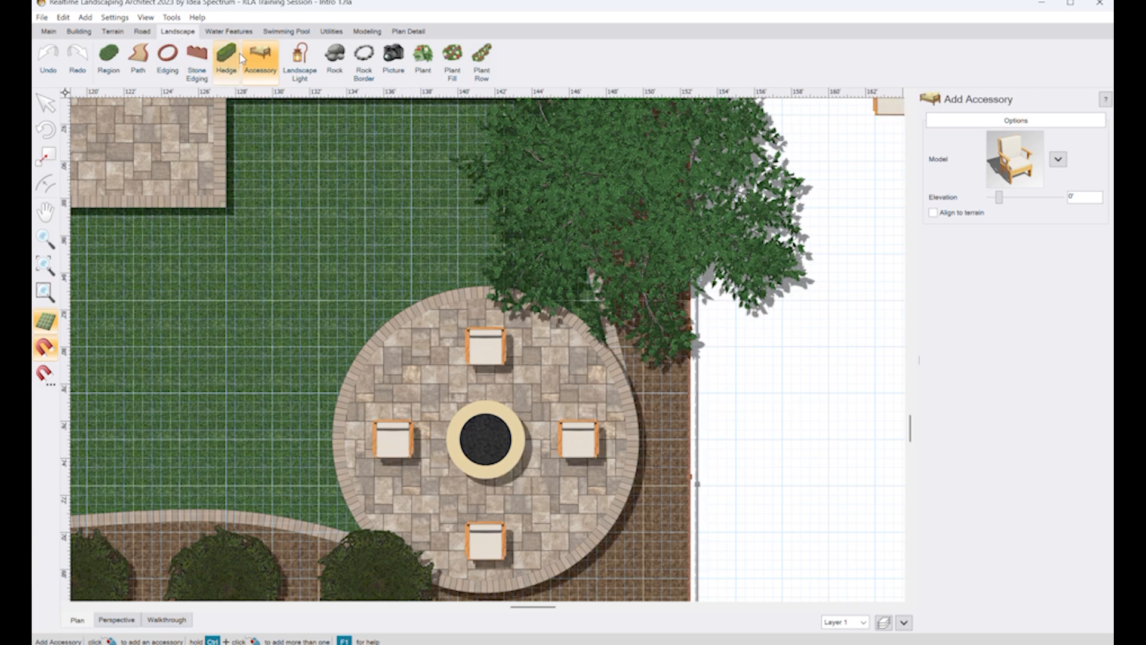
{"action": "left_click", "coordinate": [46, 103]}
Step: Rotate the two side chairs by a quarter turn and the lower chair by 180° so they face the fire pit
{"action": "left_click", "coordinate": [391, 439]}
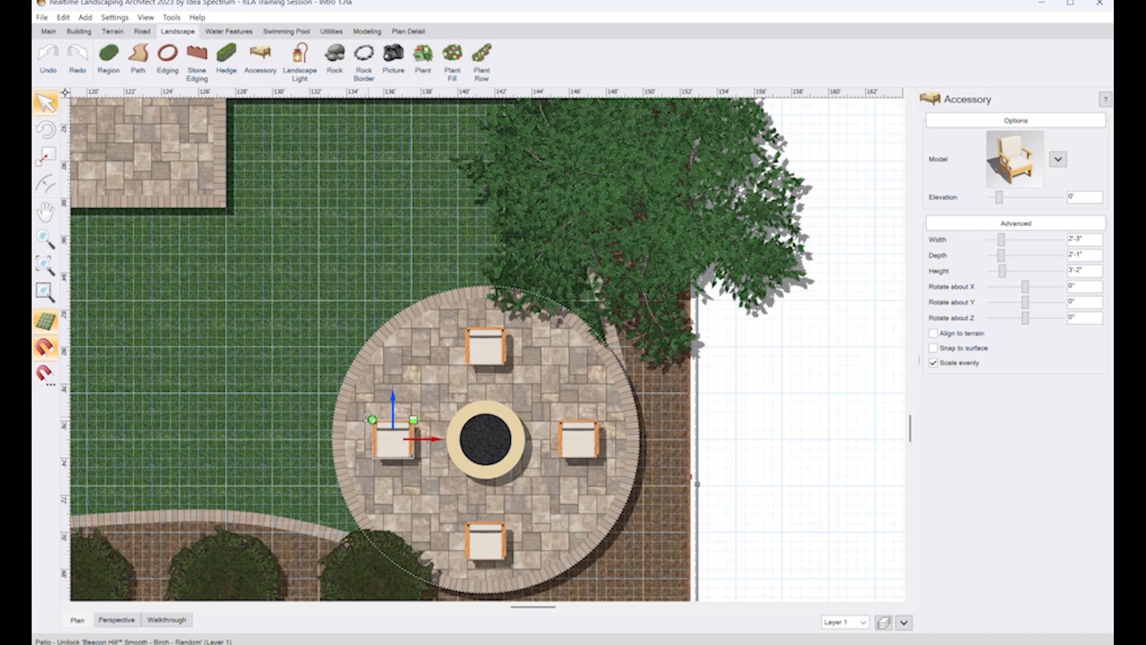
{"action": "left_click_drag", "start_coordinate": [370, 418], "coordinate": [345, 426]}
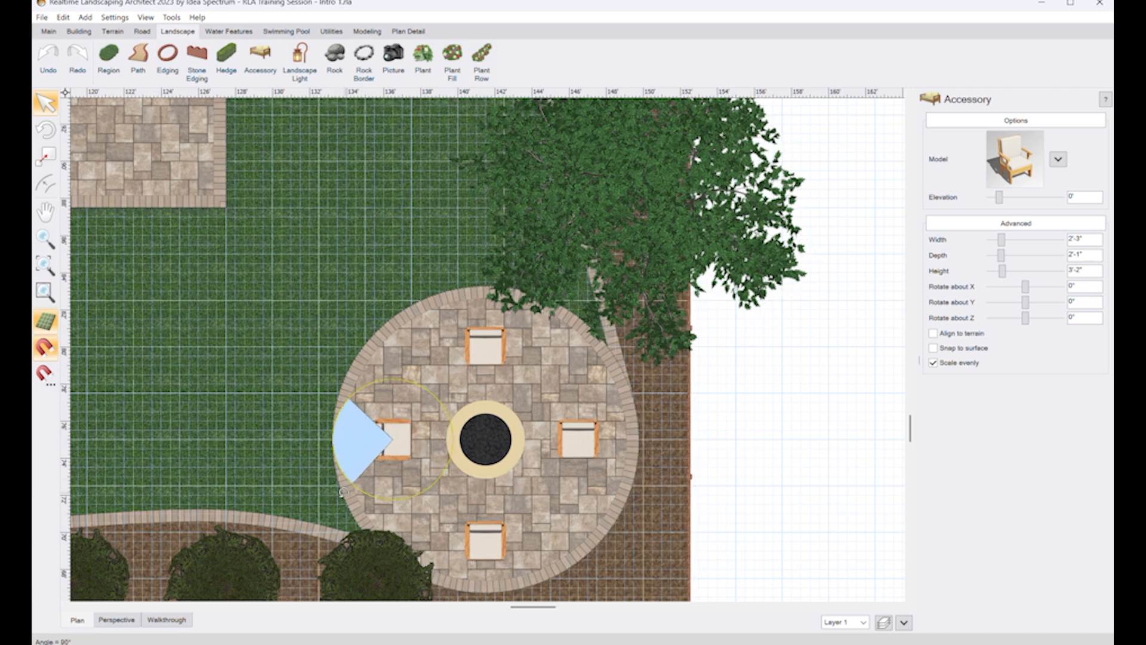
{"action": "left_click_drag", "start_coordinate": [344, 495], "coordinate": [345, 497]}
{"action": "left_click", "coordinate": [565, 428]}
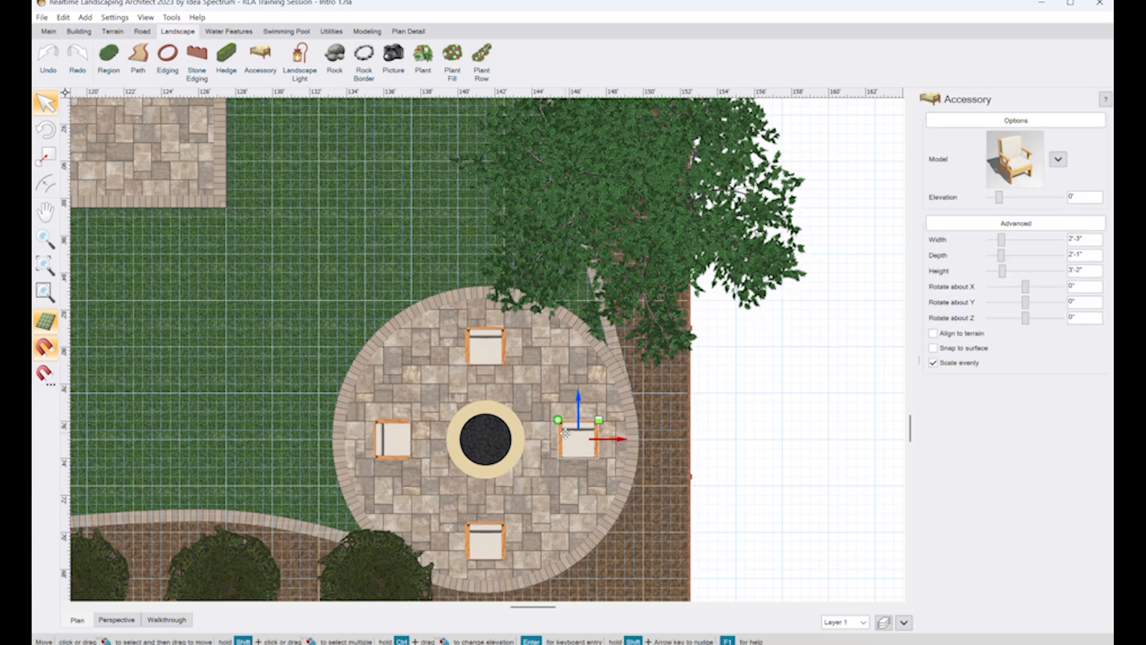
{"action": "left_click_drag", "start_coordinate": [557, 420], "coordinate": [595, 415]}
{"action": "left_click", "coordinate": [489, 548]}
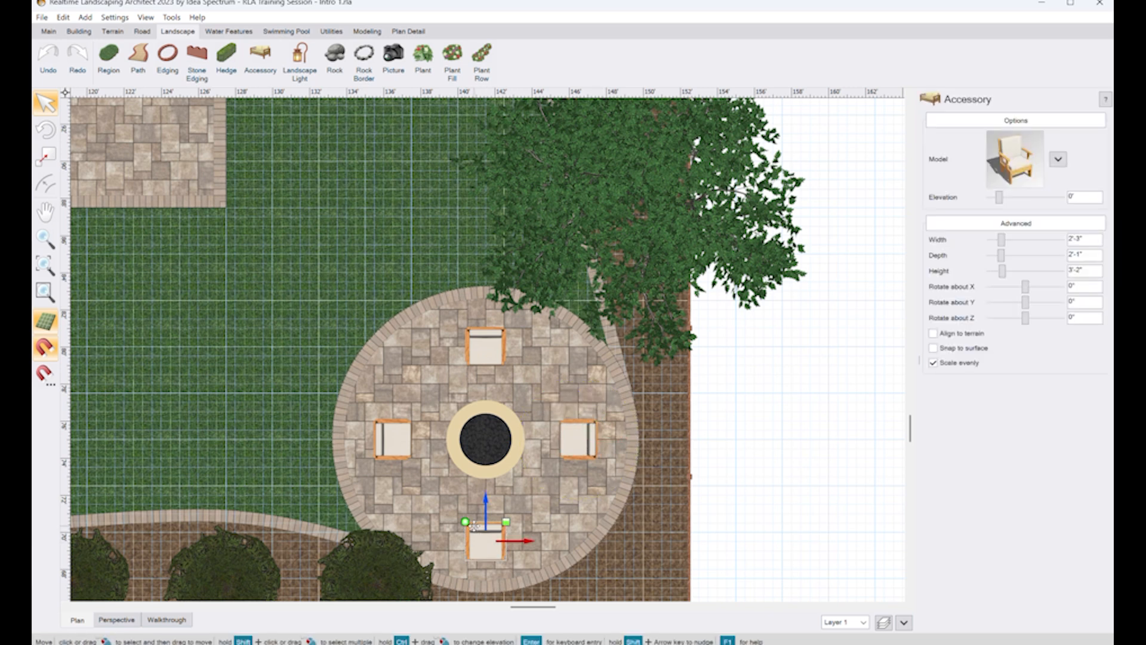
{"action": "left_click_drag", "start_coordinate": [466, 521], "coordinate": [526, 589]}
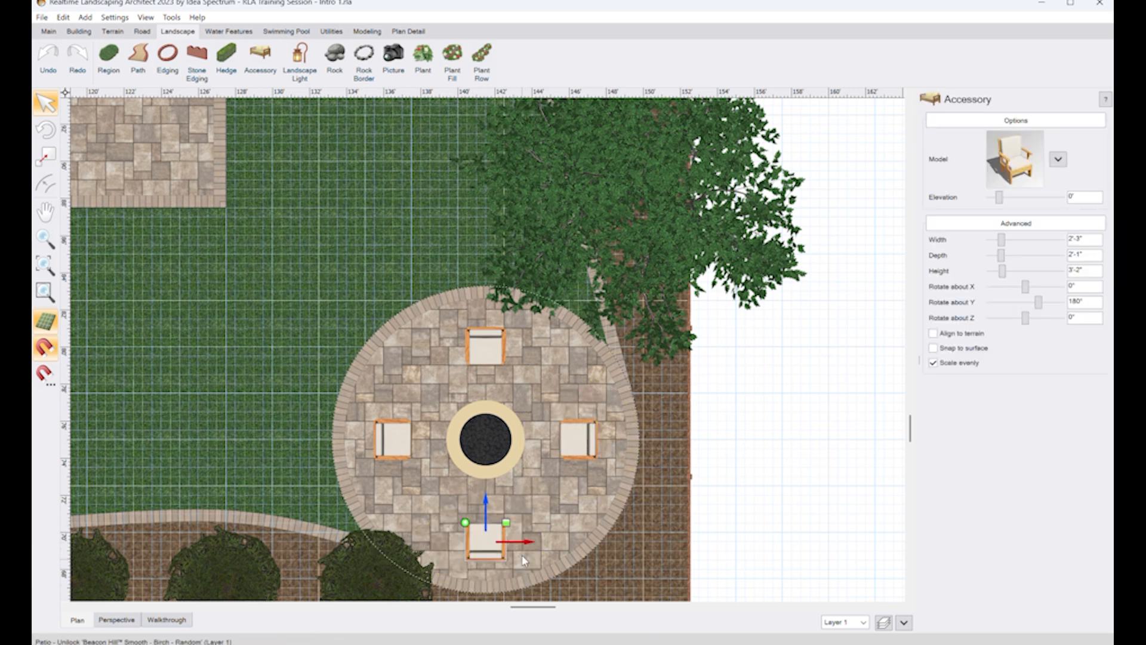
Step: Examine the fire pit seating and the patio furniture in the perspective view, and select the dining set beside the house
{"action": "left_click", "coordinate": [117, 620]}
{"action": "right_click_drag", "start_coordinate": [550, 478], "coordinate": [566, 458]}
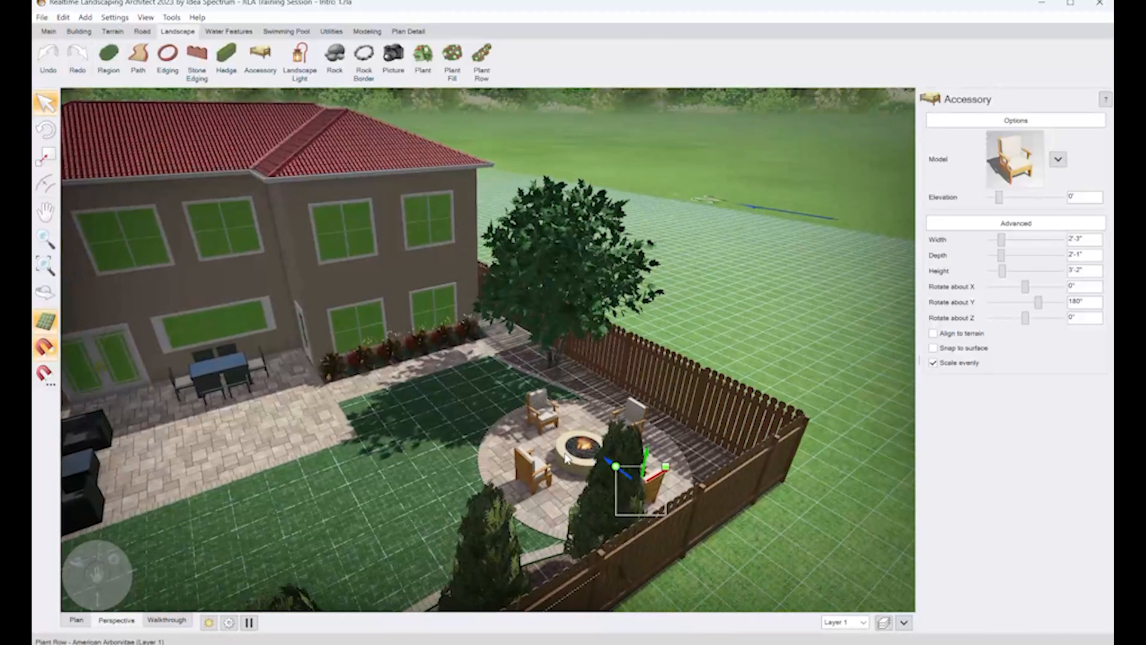
{"action": "middle_click_drag", "start_coordinate": [315, 426], "coordinate": [674, 536]}
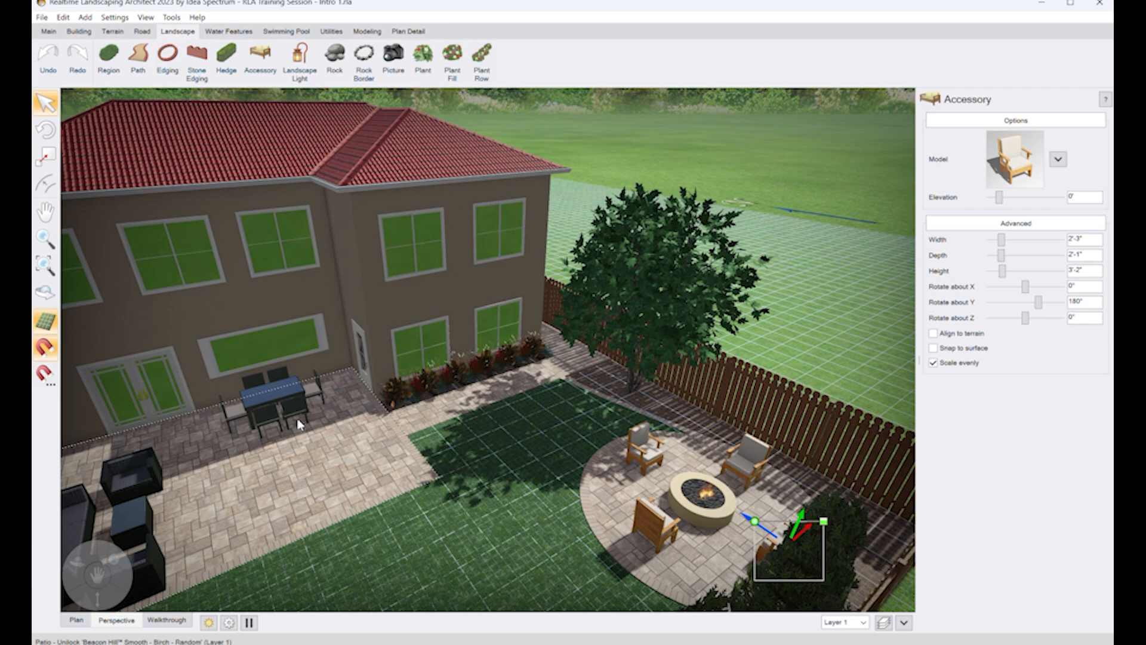
{"action": "scroll", "coordinate": [669, 459], "scroll_direction": "up", "scroll_amount": 3}
{"action": "middle_click_drag", "start_coordinate": [705, 492], "coordinate": [580, 476]}
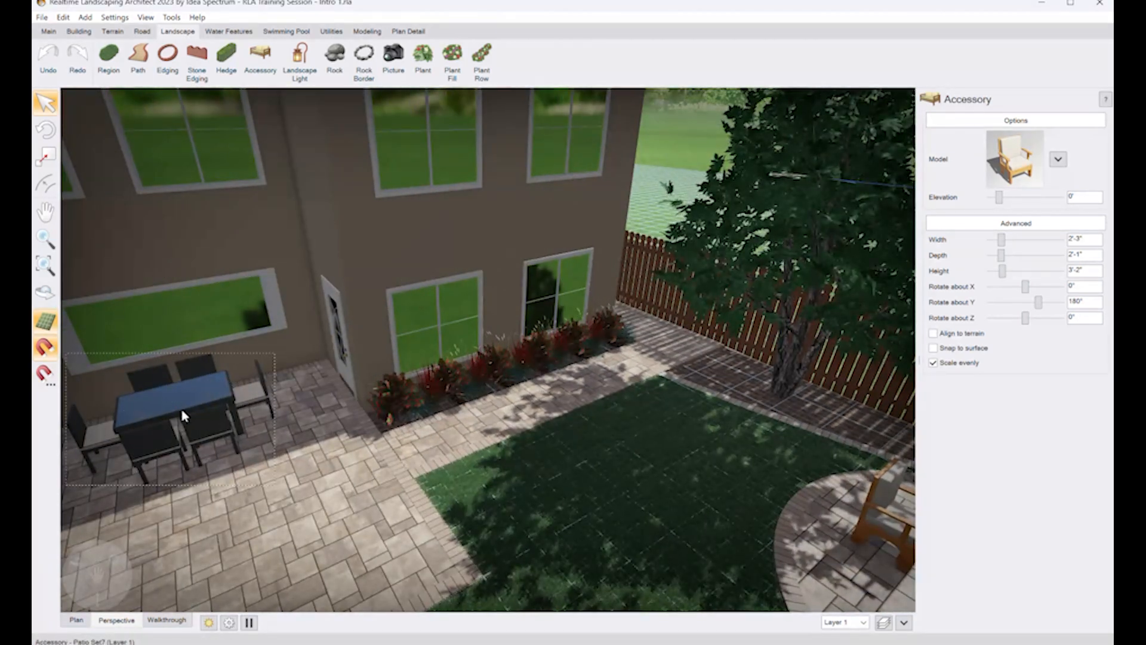
{"action": "middle_click_drag", "start_coordinate": [251, 424], "coordinate": [564, 232]}
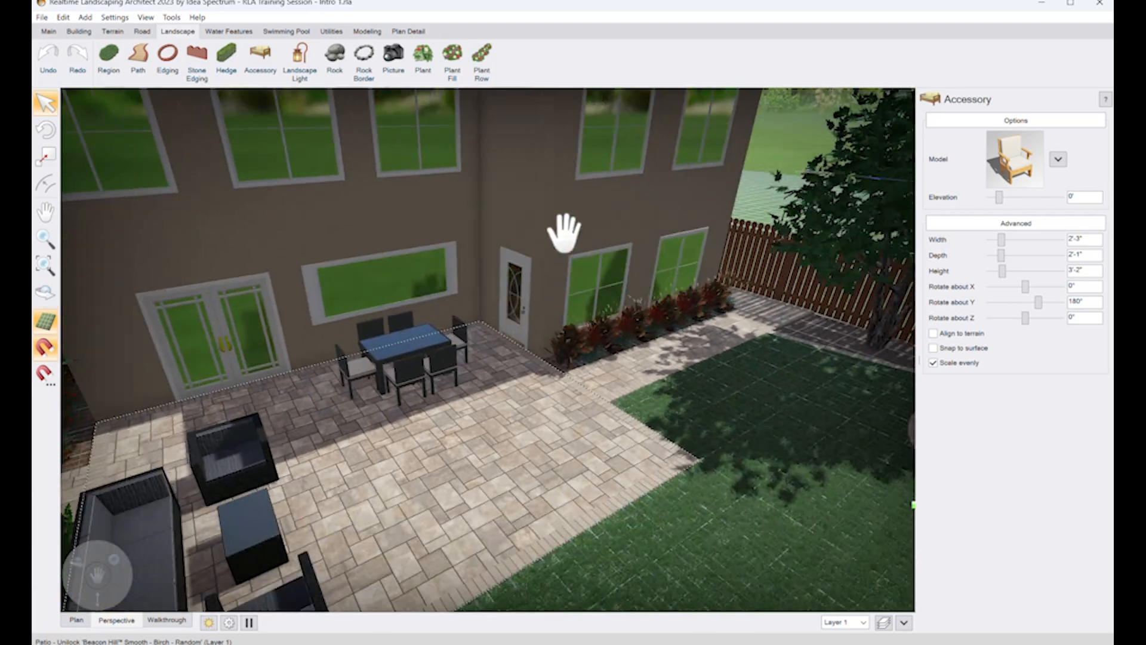
{"action": "middle_click_drag", "start_coordinate": [383, 452], "coordinate": [878, 486]}
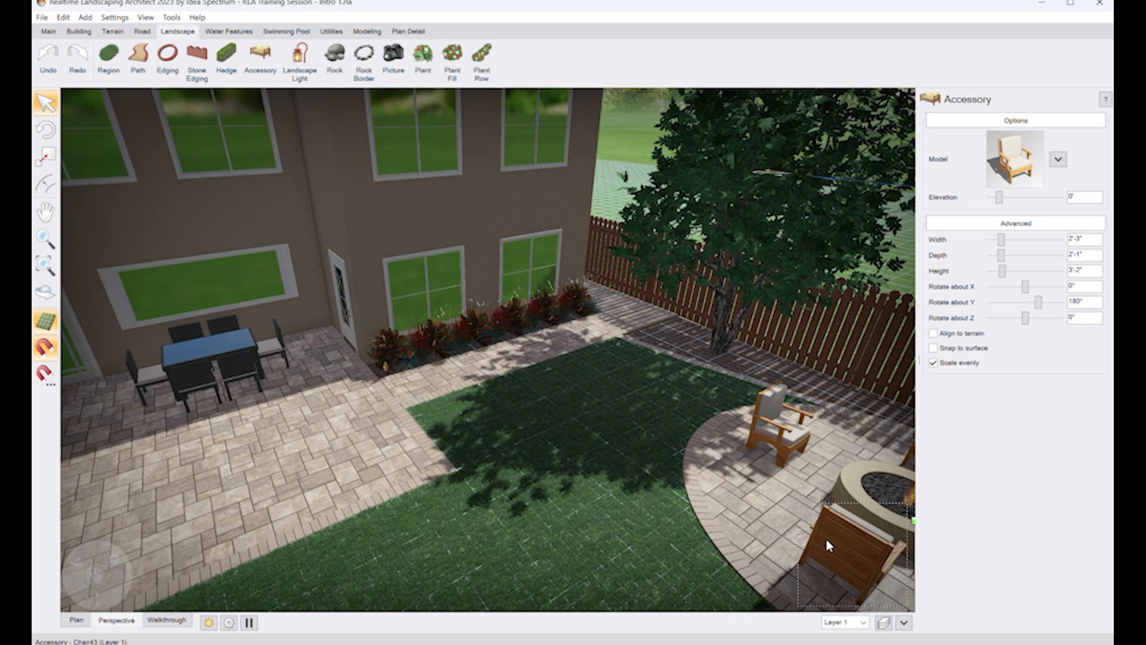
{"action": "left_click", "coordinate": [233, 361]}
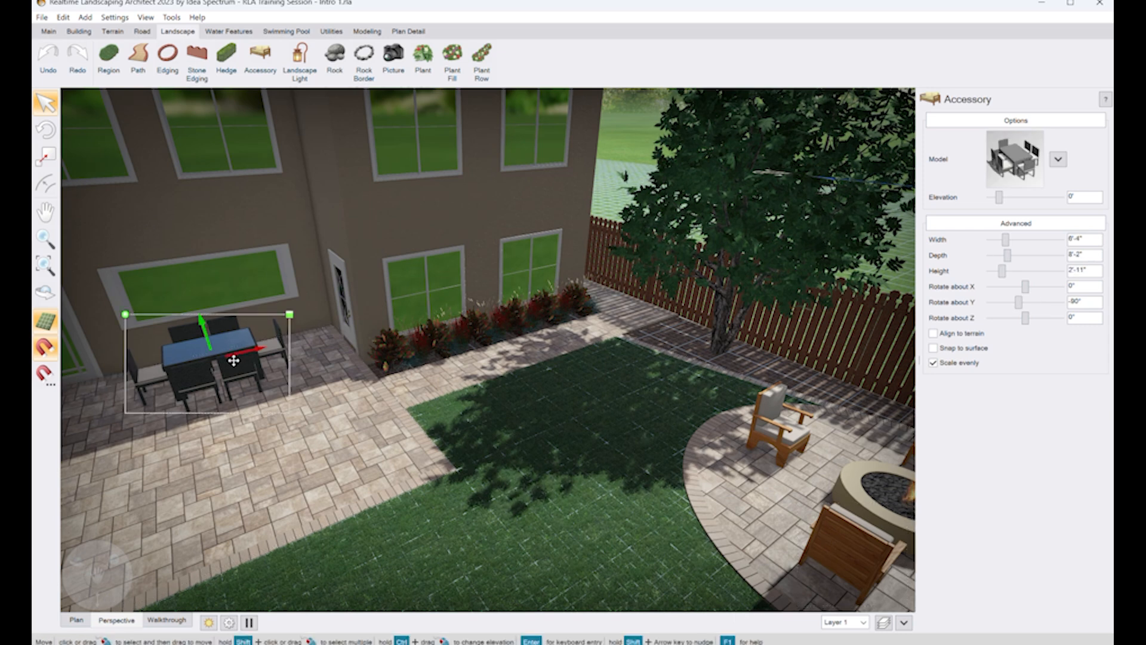
Step: Copy the dark woven texture of Material 4 from the selected dining set's materials
{"action": "left_click", "coordinate": [1012, 194]}
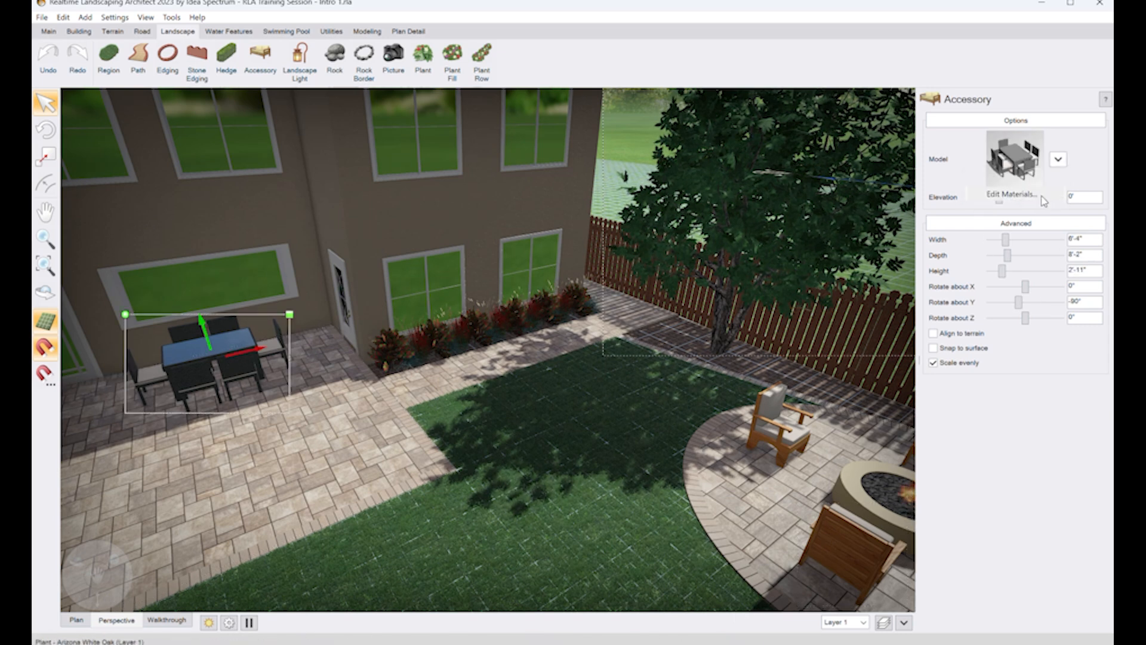
{"action": "left_click", "coordinate": [495, 216]}
{"action": "left_click", "coordinate": [495, 223]}
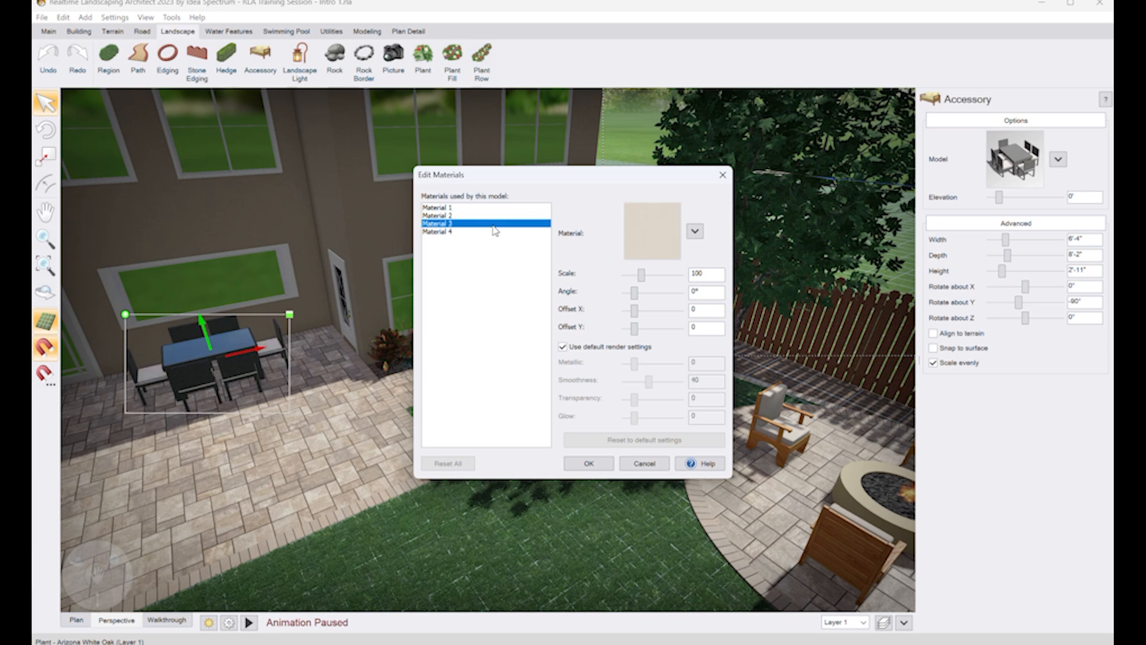
{"action": "left_click", "coordinate": [491, 232]}
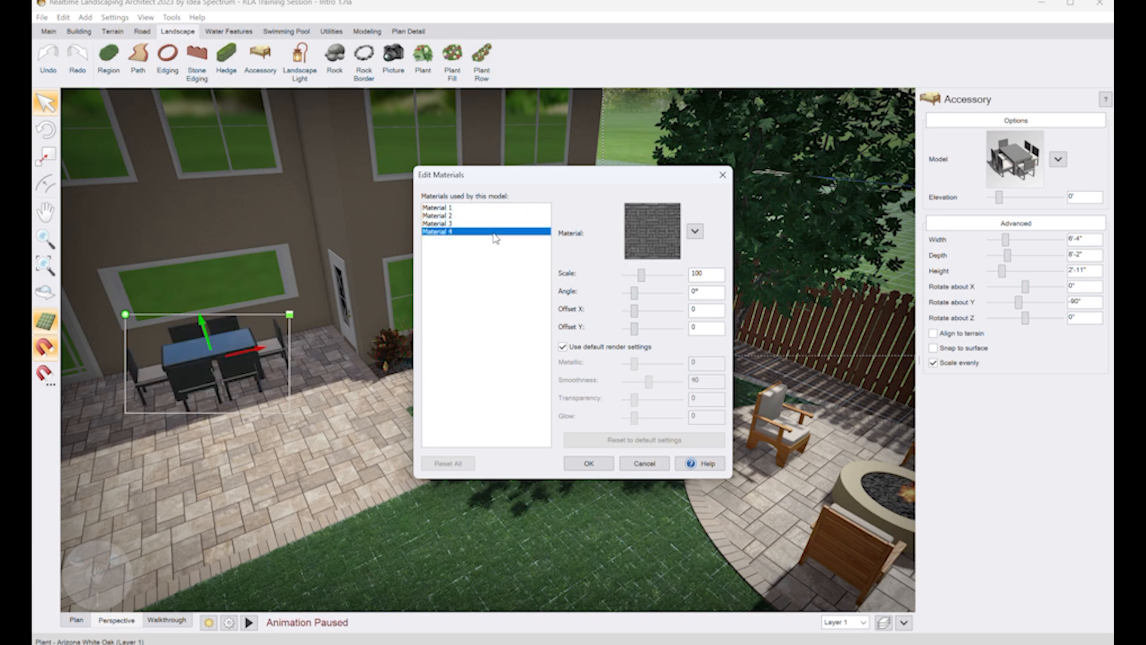
{"action": "left_click", "coordinate": [694, 232]}
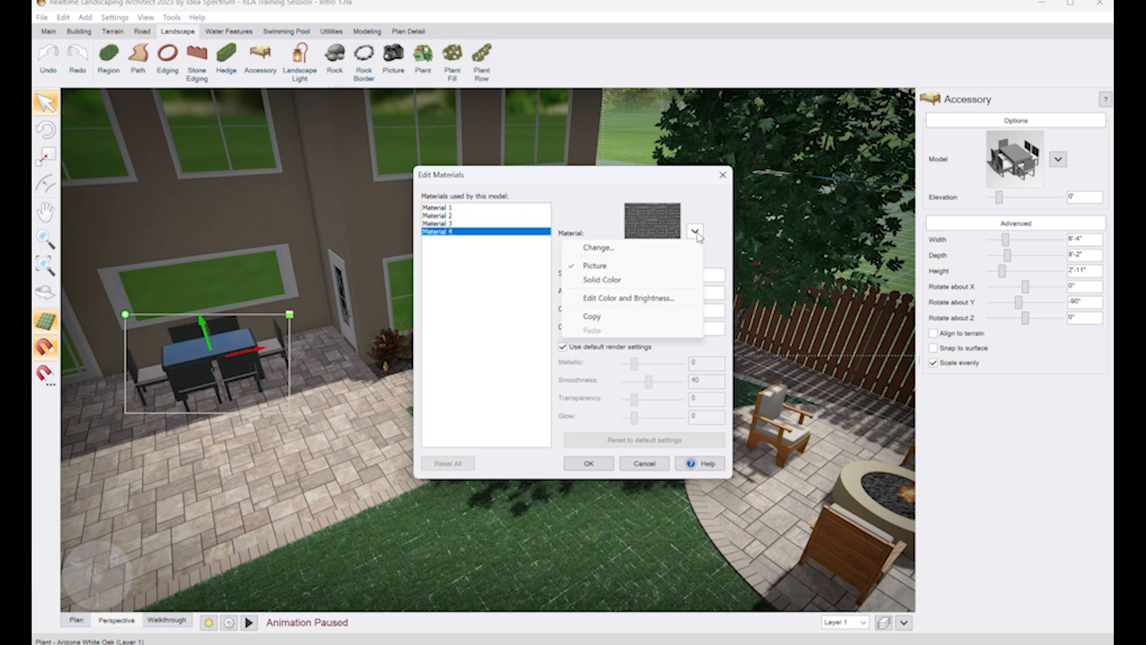
{"action": "left_click", "coordinate": [645, 319]}
{"action": "left_click", "coordinate": [606, 464]}
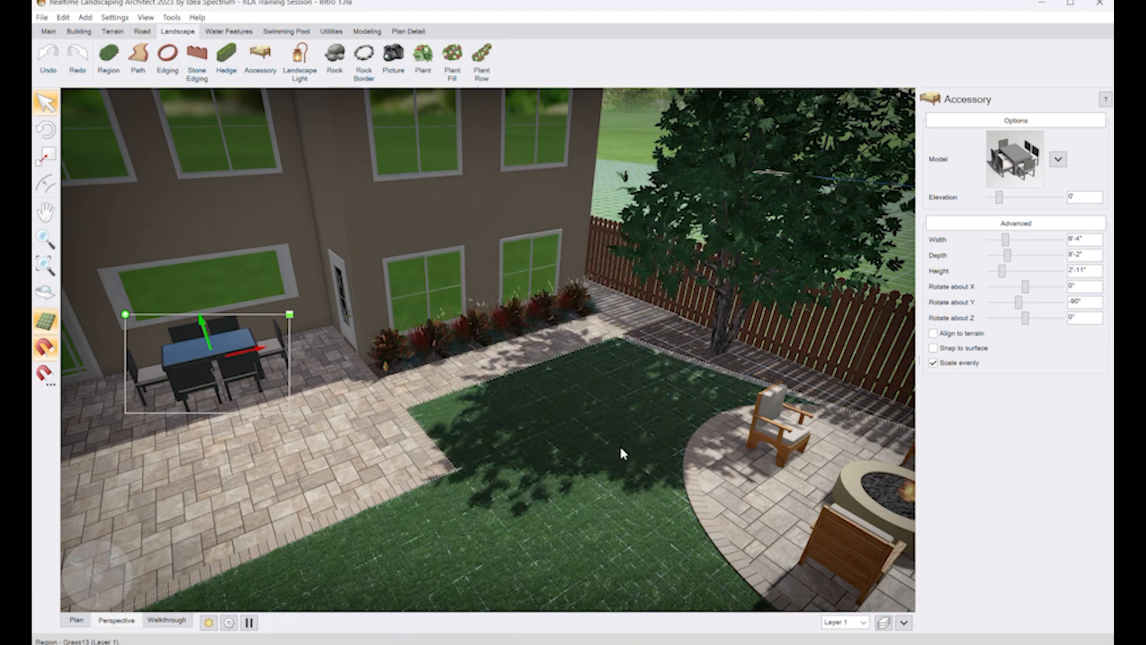
Step: Select all four chairs around the fire pit and paste the copied dark woven texture onto their wood, Material 2
{"action": "left_click", "coordinate": [768, 437]}
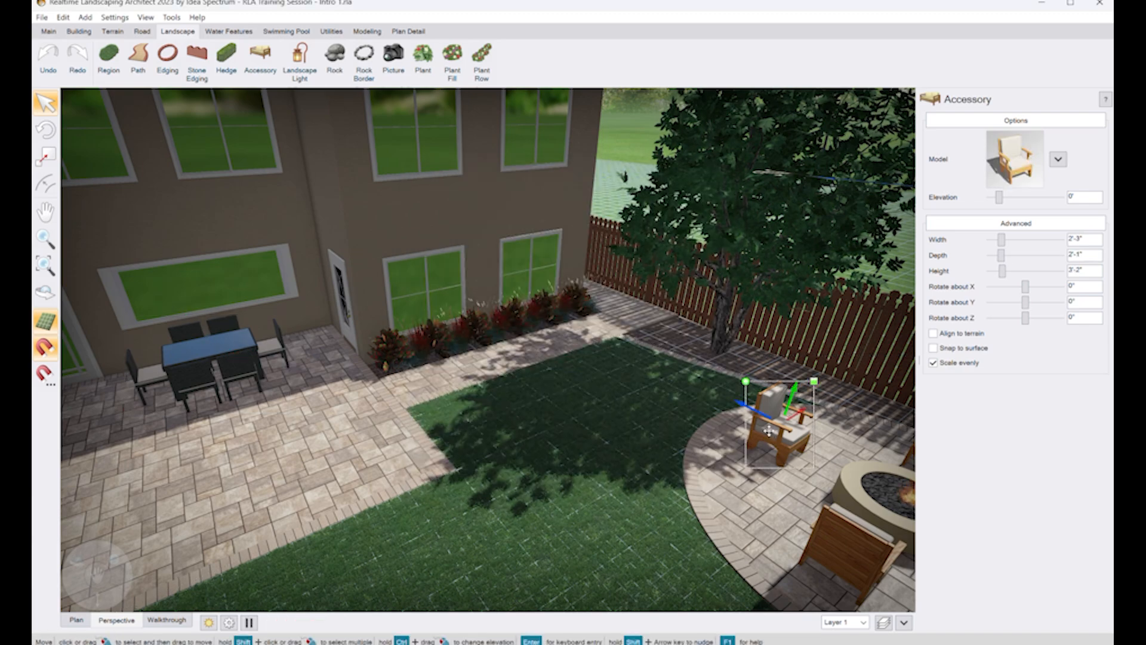
{"action": "middle_click_drag", "start_coordinate": [770, 425], "coordinate": [412, 391]}
{"action": "right_click_drag", "start_coordinate": [498, 425], "coordinate": [449, 413]}
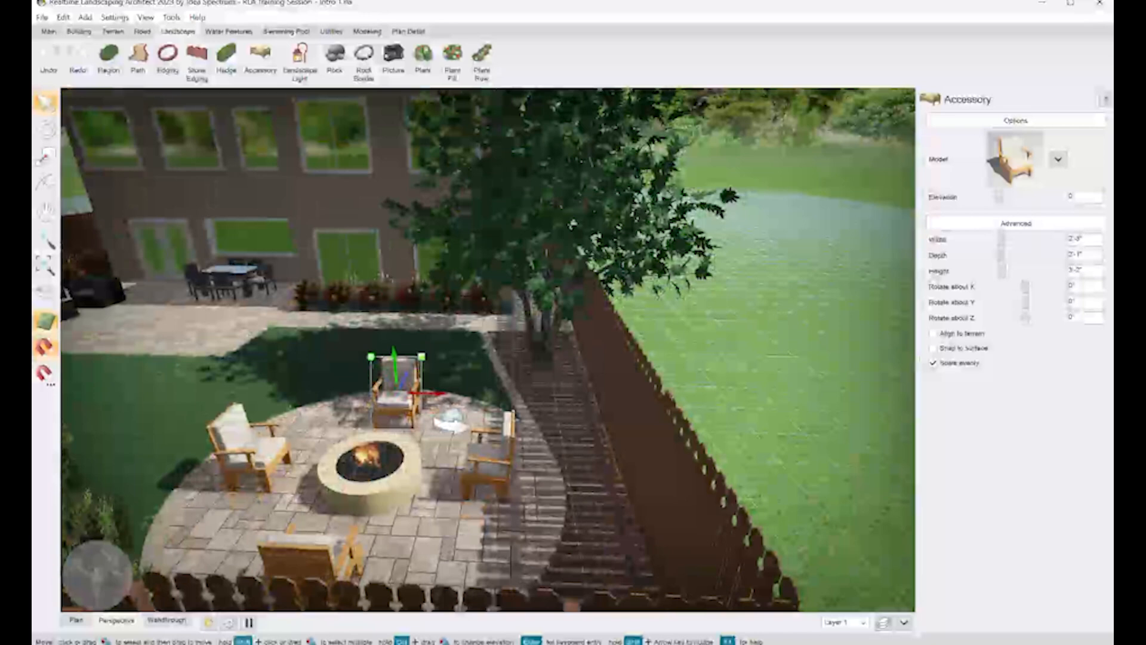
{"action": "left_click", "coordinate": [473, 461], "text": "shift"}
{"action": "left_click", "coordinate": [311, 552], "text": "shift"}
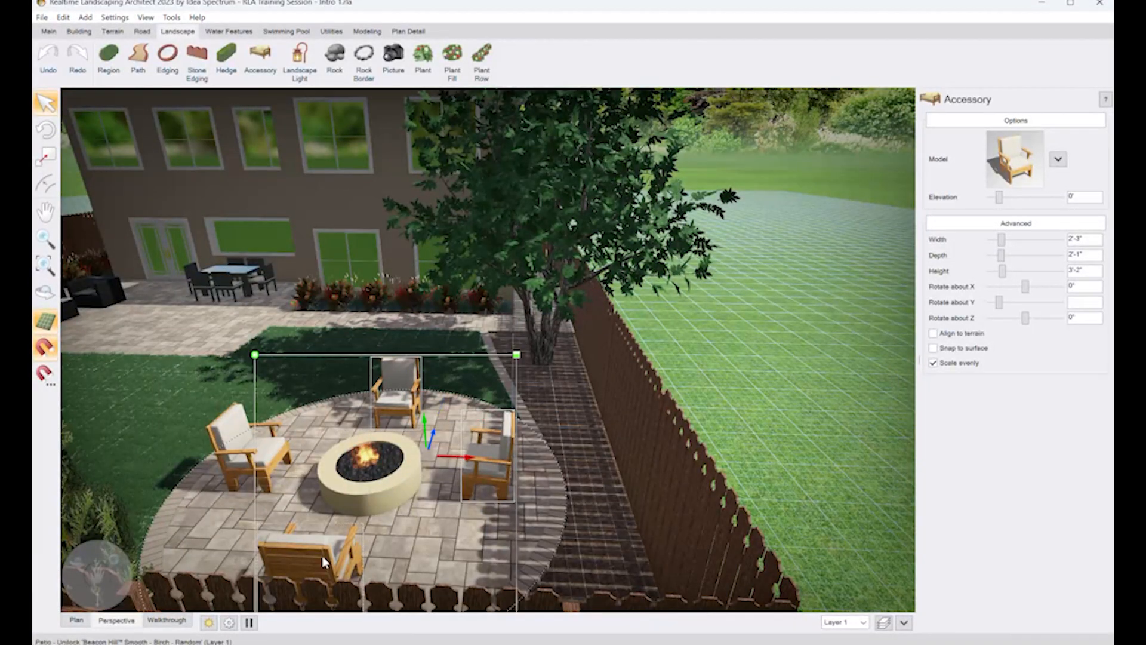
{"action": "left_click", "coordinate": [258, 460], "text": "shift"}
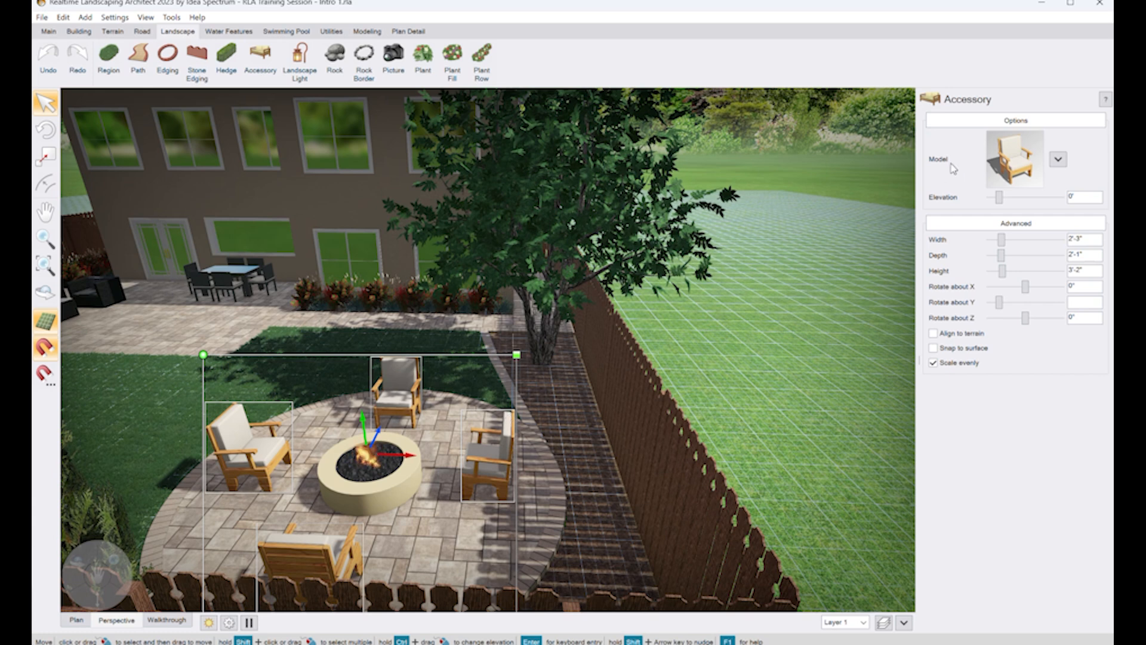
{"action": "left_click", "coordinate": [1060, 160]}
{"action": "left_click", "coordinate": [1003, 204]}
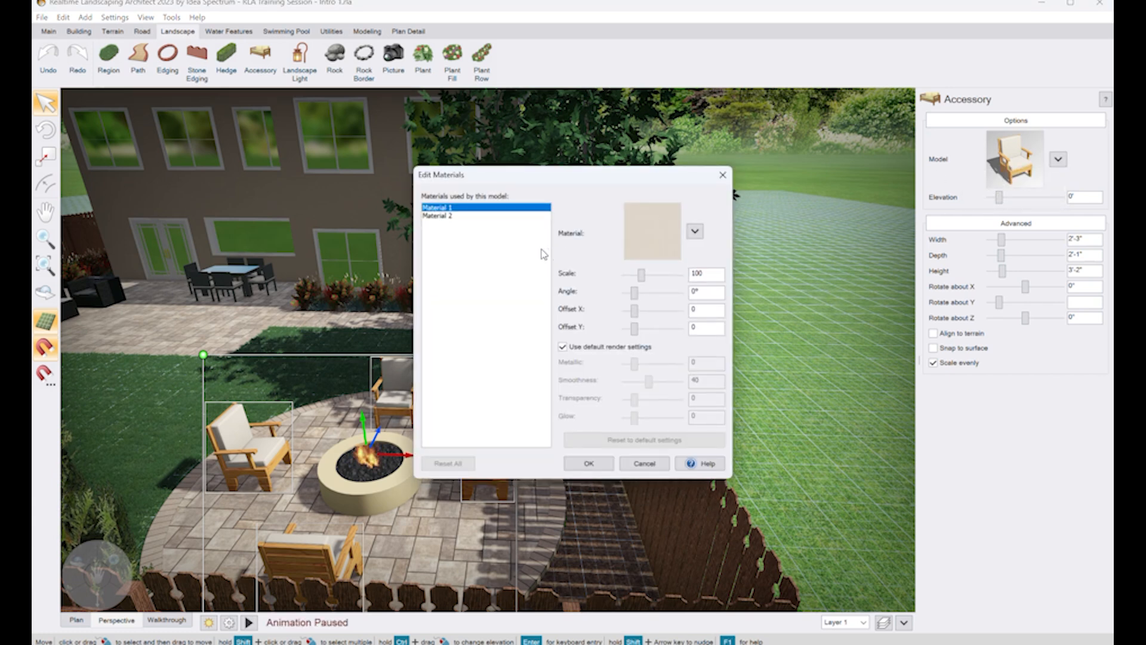
{"action": "left_click", "coordinate": [499, 216]}
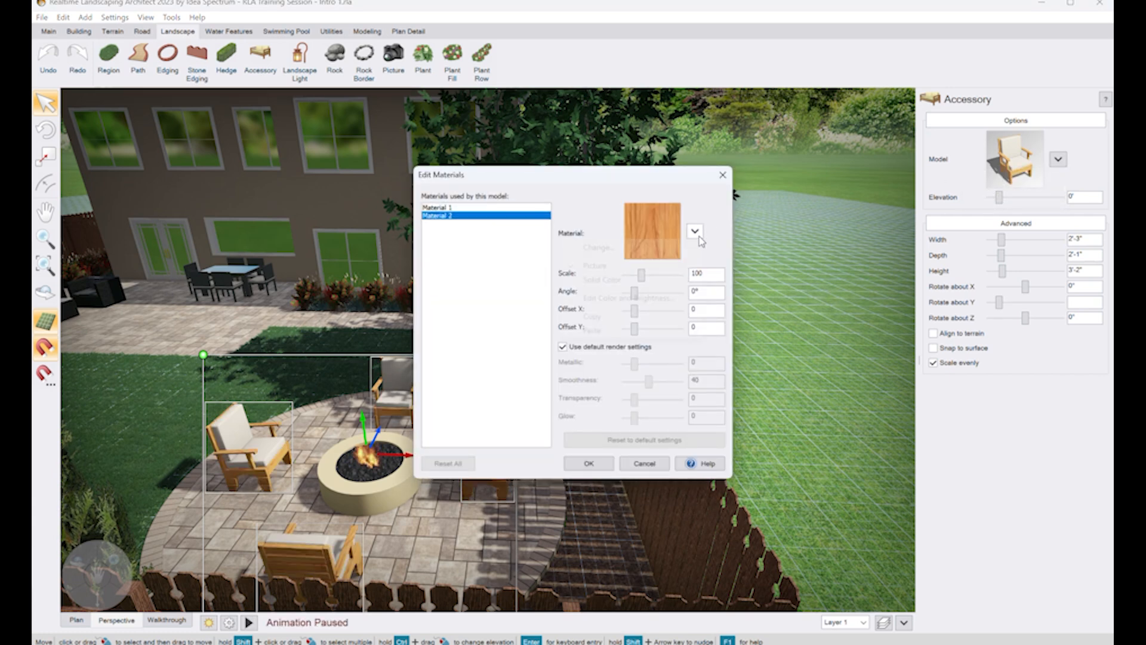
{"action": "left_click", "coordinate": [627, 330]}
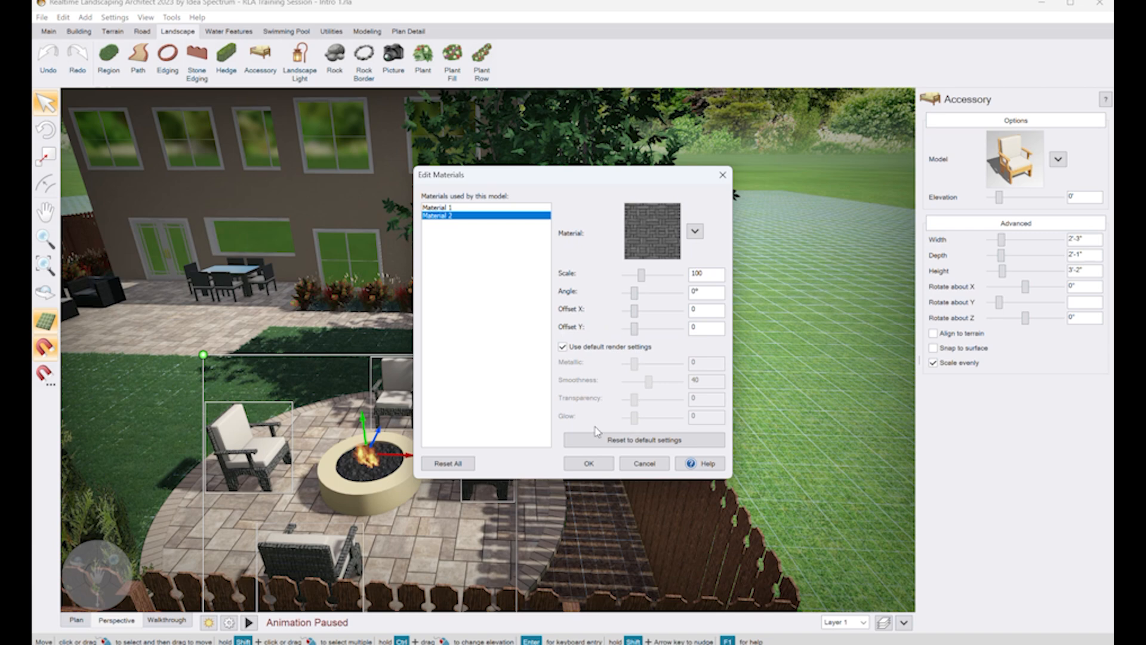
{"action": "left_click", "coordinate": [588, 463]}
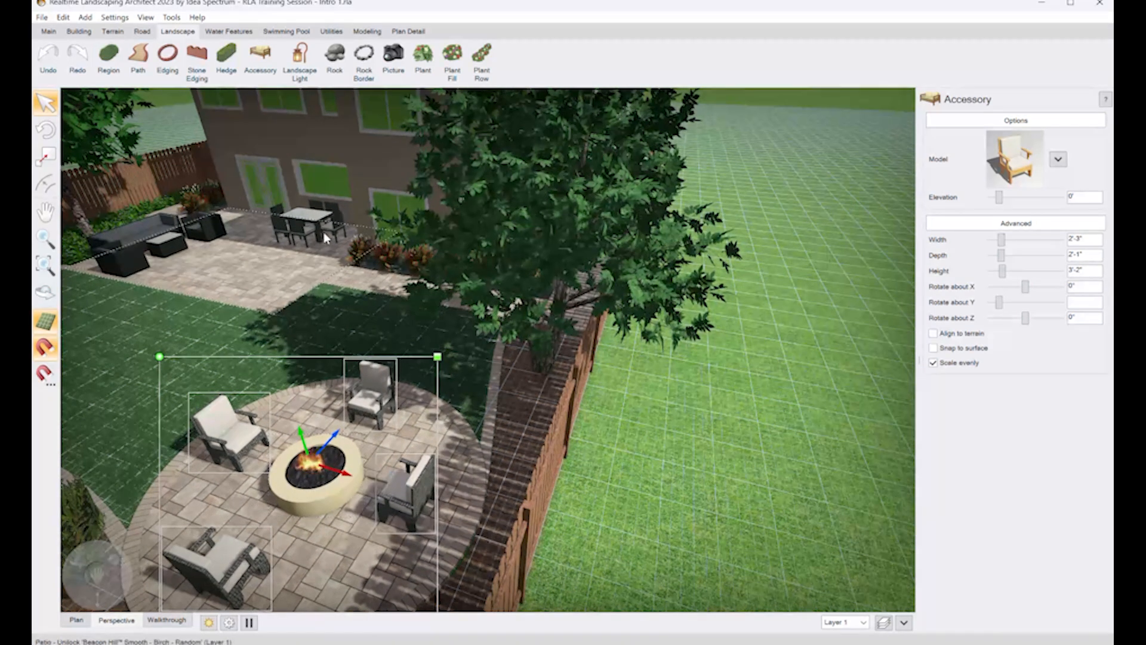
Step: Recolour Material 1 of the fire pit to dark grey with RGB 85, 85, 85
{"action": "mouse_move", "coordinate": [341, 522]}
{"action": "middle_mouse_down"}
{"action": "mouse_move", "coordinate": [412, 510]}
{"action": "mouse_move", "coordinate": [328, 525]}
{"action": "mouse_move", "coordinate": [340, 515]}
{"action": "middle_mouse_up"}
{"action": "left_click", "coordinate": [333, 484]}
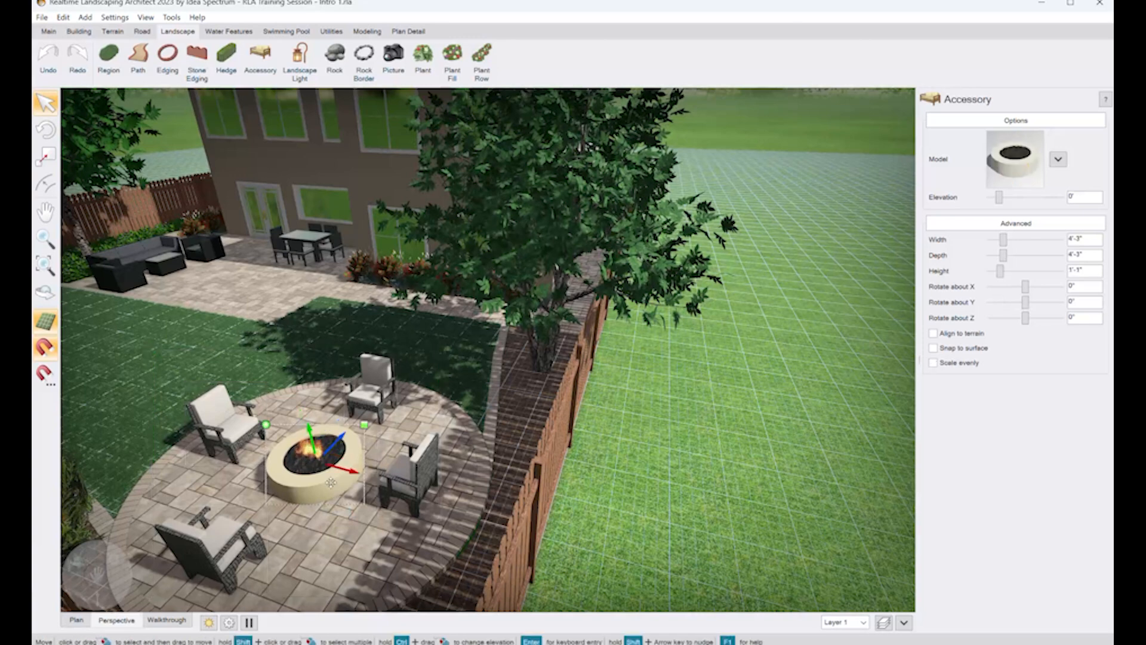
{"action": "left_click", "coordinate": [1010, 194]}
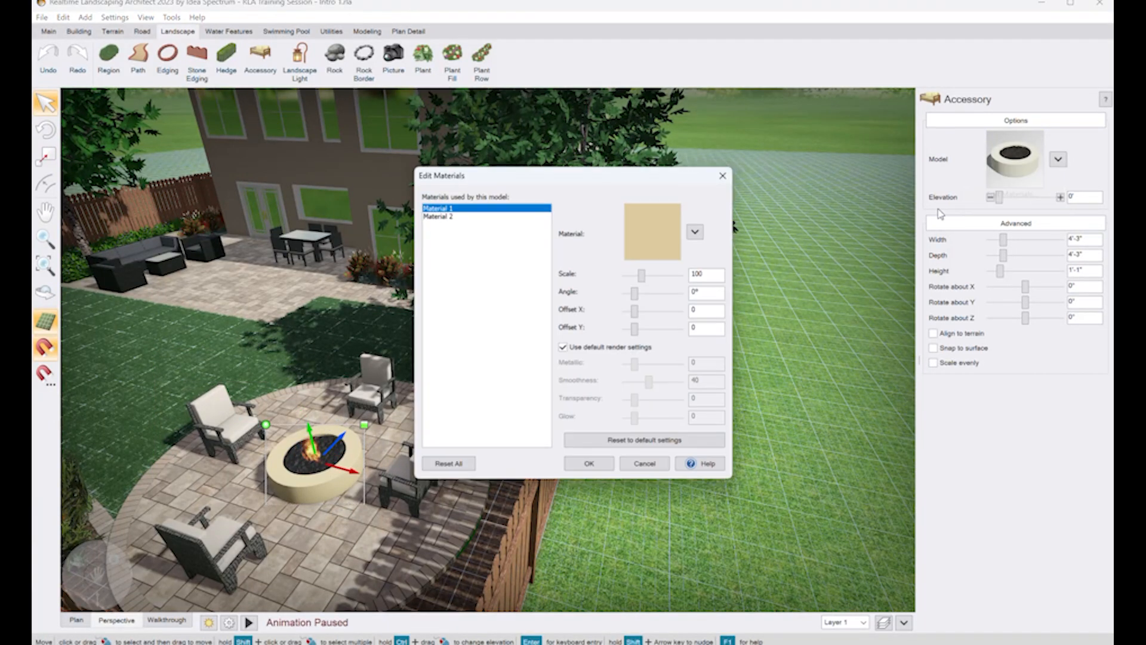
{"action": "left_click", "coordinate": [675, 242]}
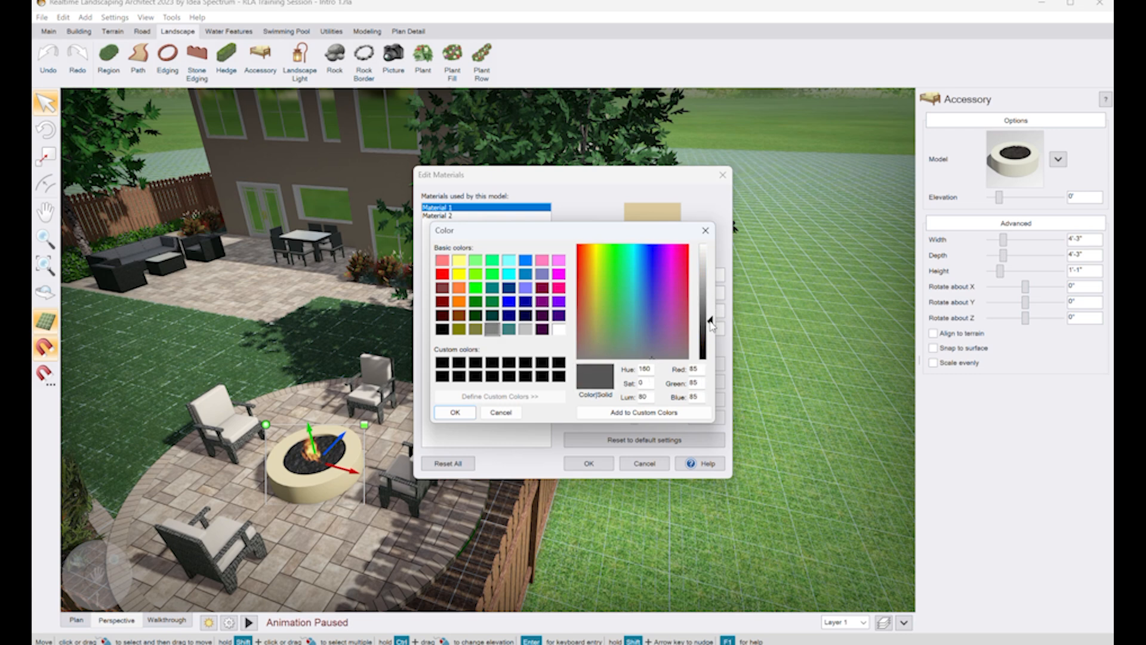
{"action": "left_click", "coordinate": [469, 414]}
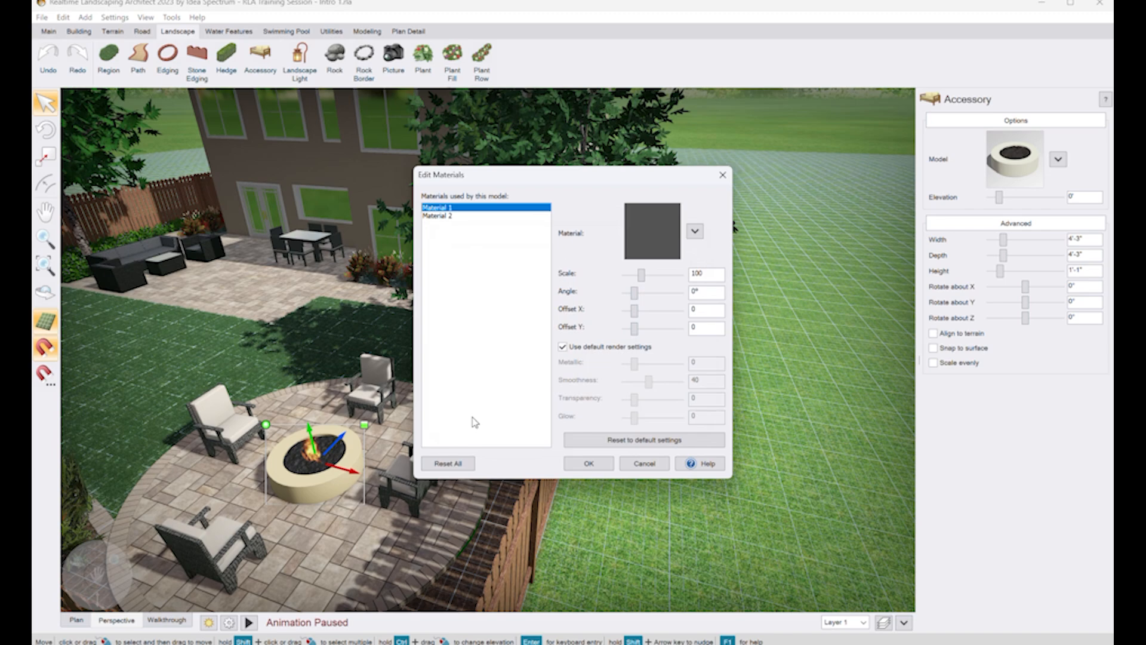
{"action": "left_click", "coordinate": [582, 465]}
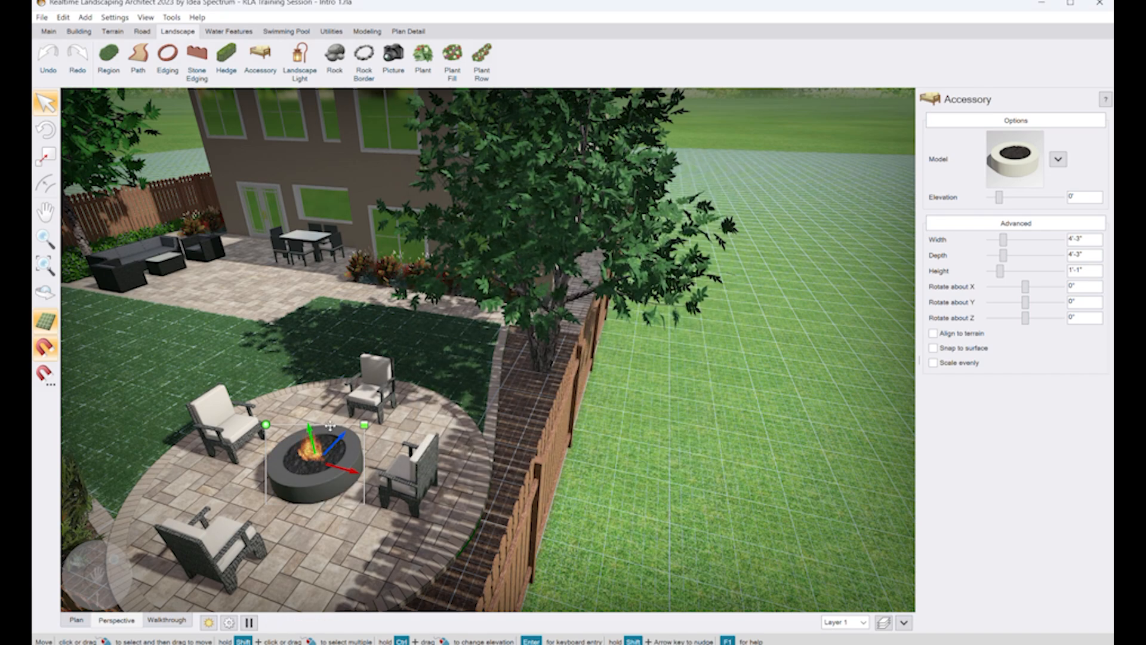
Step: Copy the beige cushion texture, Material 3, from the dining set beside the house
{"action": "right_click_drag", "start_coordinate": [330, 425], "coordinate": [415, 430]}
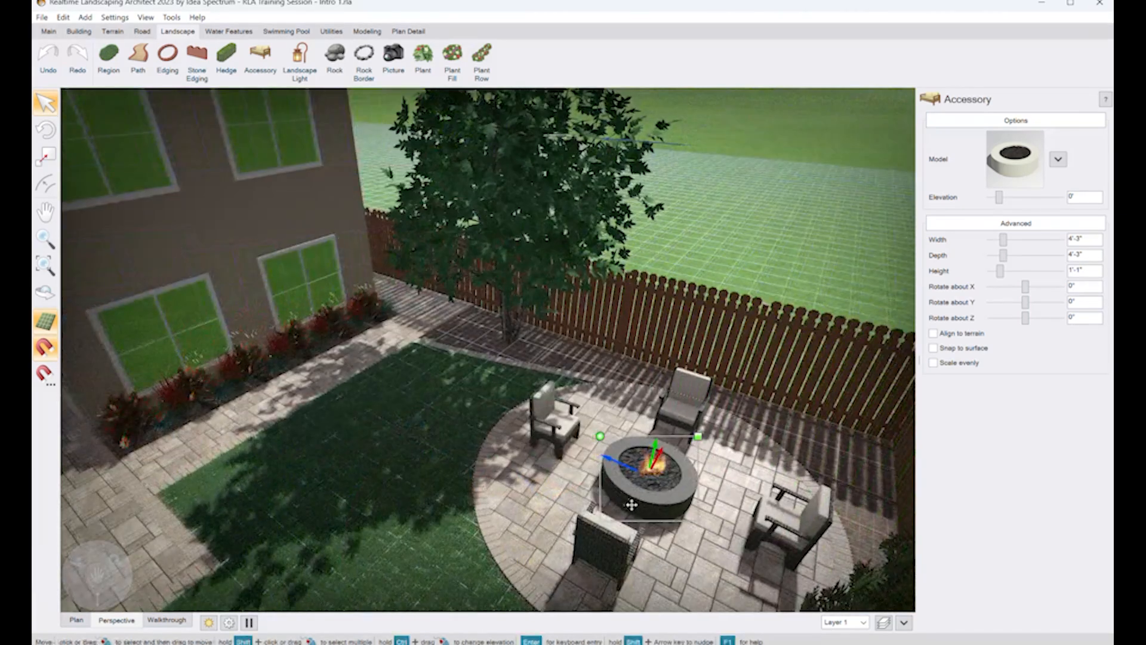
{"action": "right_click_drag", "start_coordinate": [632, 505], "coordinate": [531, 517]}
{"action": "middle_click_drag", "start_coordinate": [368, 437], "coordinate": [573, 545]}
{"action": "mouse_move", "coordinate": [302, 394]}
{"action": "right_mouse_down"}
{"action": "mouse_move", "coordinate": [366, 392]}
{"action": "mouse_move", "coordinate": [413, 366]}
{"action": "mouse_move", "coordinate": [379, 389]}
{"action": "mouse_move", "coordinate": [269, 384]}
{"action": "mouse_move", "coordinate": [291, 385]}
{"action": "right_mouse_up"}
{"action": "middle_click_drag", "start_coordinate": [303, 300], "coordinate": [463, 520]}
{"action": "right_click_drag", "start_coordinate": [359, 382], "coordinate": [435, 401]}
{"action": "middle_click_drag", "start_coordinate": [338, 384], "coordinate": [445, 475]}
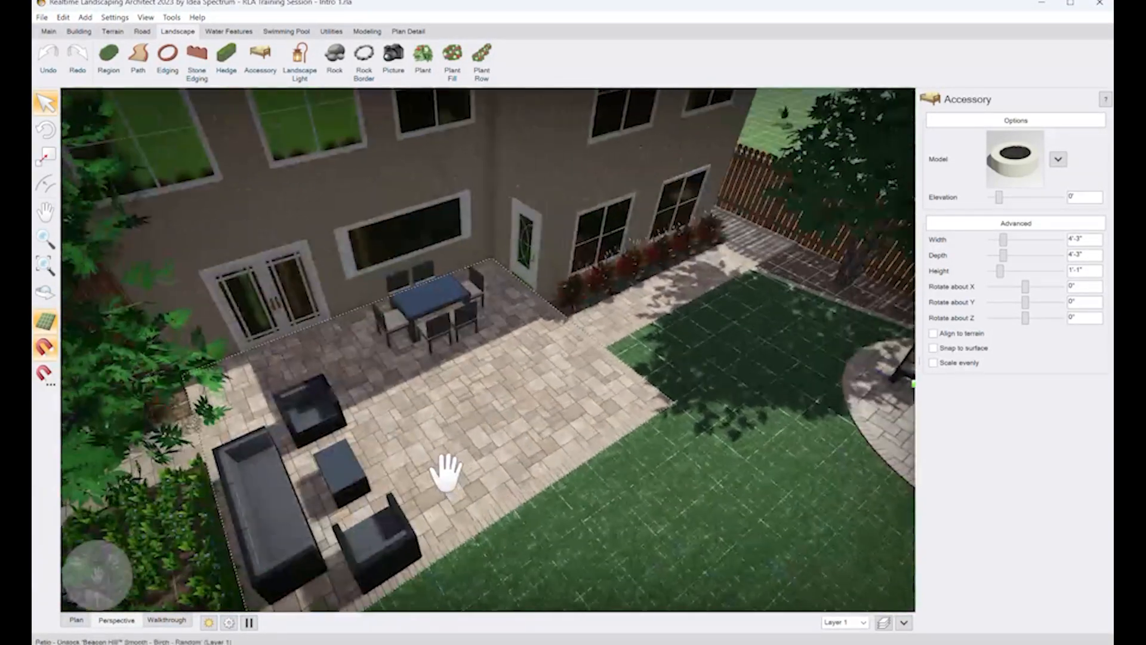
{"action": "left_click", "coordinate": [394, 324]}
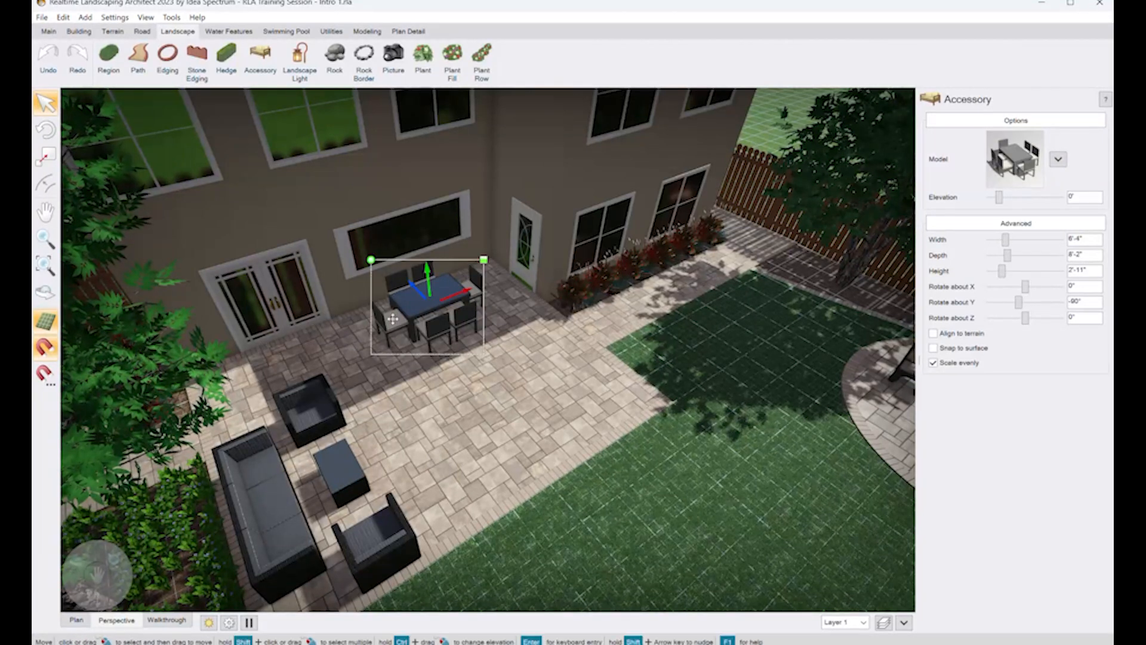
{"action": "left_click", "coordinate": [1058, 162]}
{"action": "left_click", "coordinate": [1015, 194]}
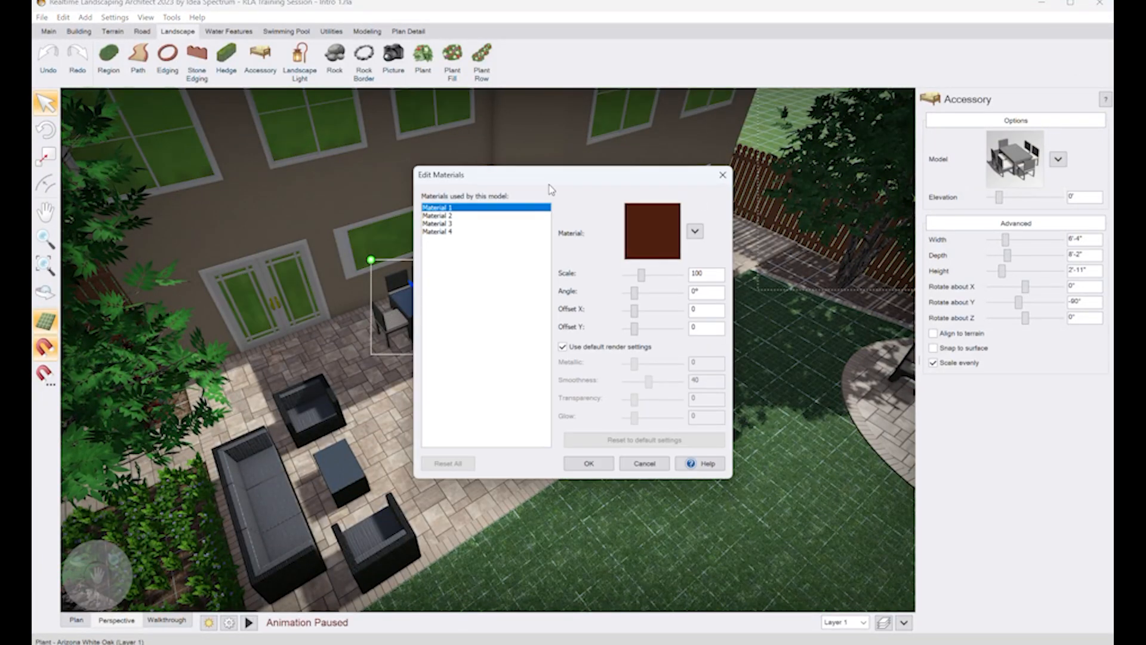
{"action": "left_click", "coordinate": [438, 215]}
{"action": "left_click", "coordinate": [458, 223]}
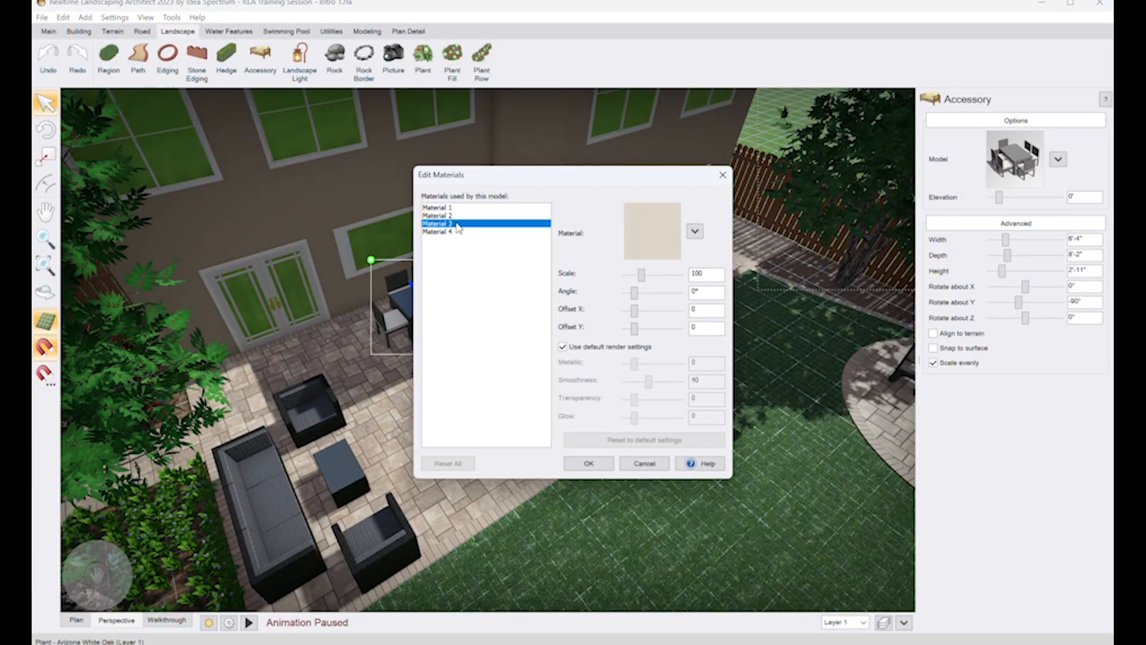
{"action": "left_click", "coordinate": [693, 236]}
{"action": "left_click", "coordinate": [640, 317]}
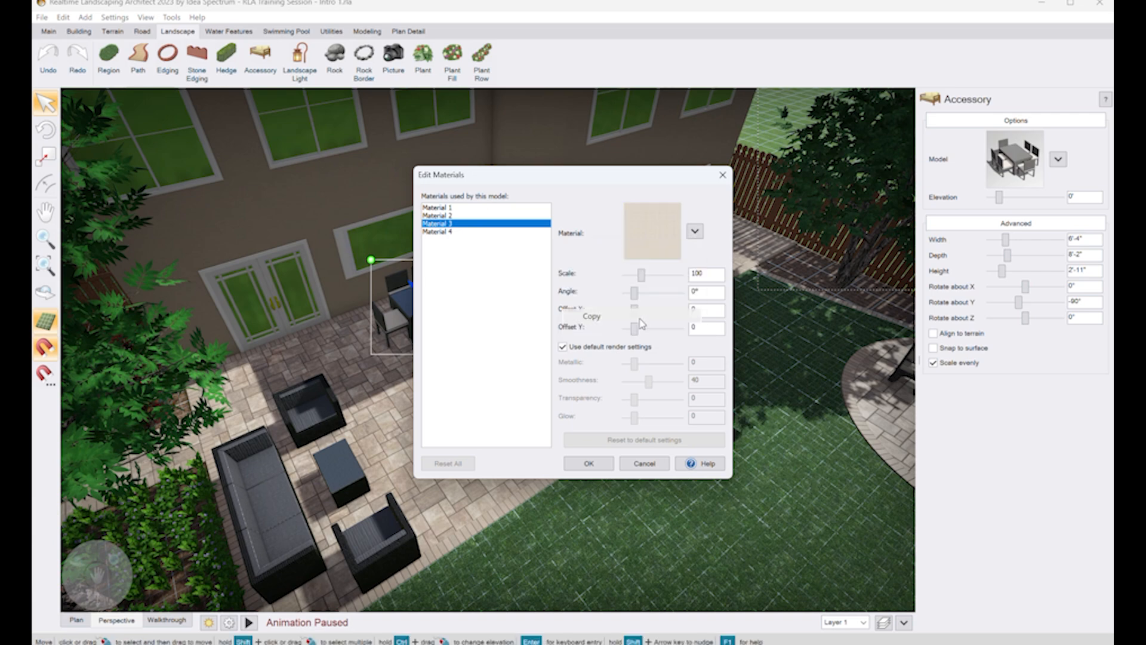
{"action": "left_click", "coordinate": [588, 463]}
Step: Paste the copied beige texture onto the sofa set's cushions, Material 2
{"action": "left_click", "coordinate": [320, 451]}
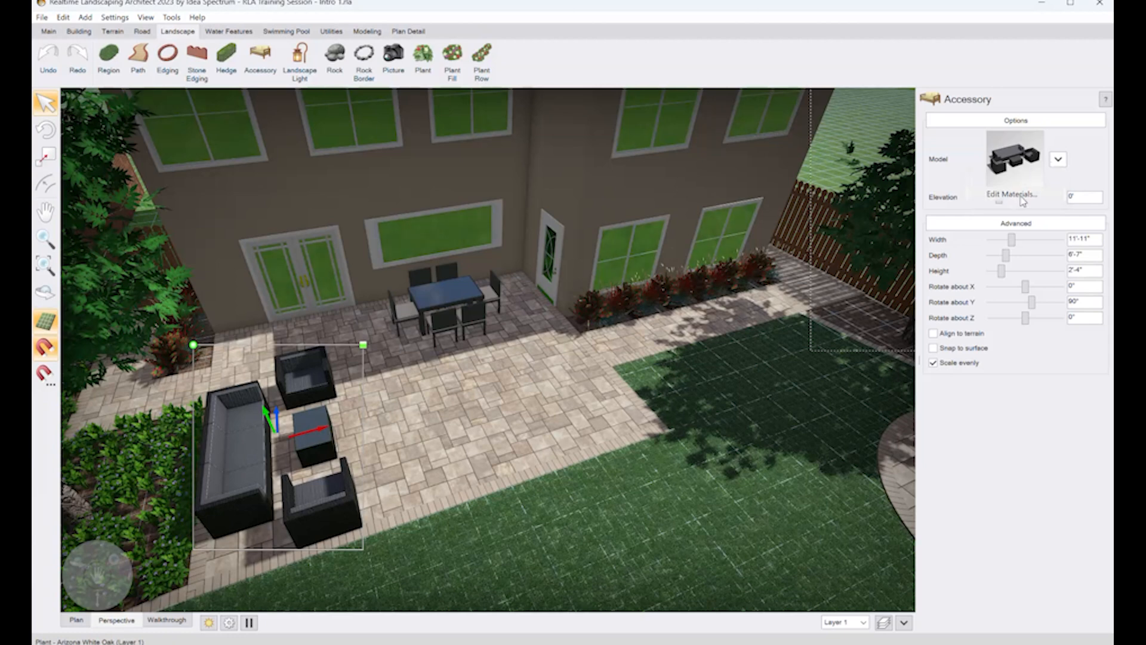
{"action": "left_click", "coordinate": [1020, 197]}
{"action": "left_click", "coordinate": [507, 216]}
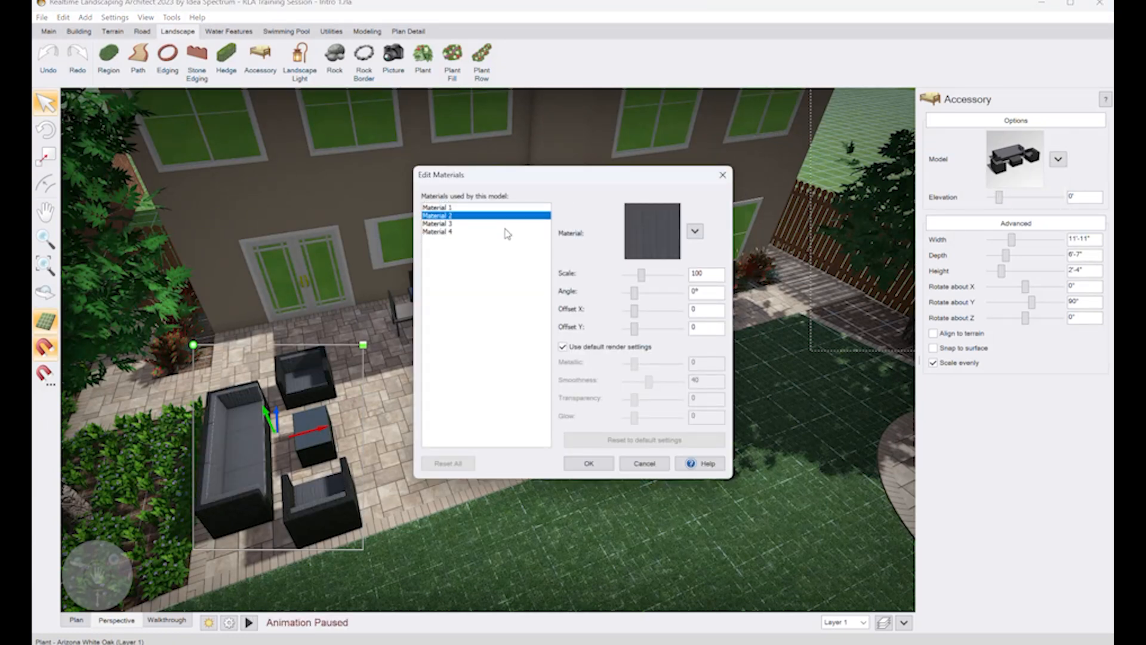
{"action": "left_click", "coordinate": [505, 225]}
{"action": "left_click", "coordinate": [503, 231]}
{"action": "left_click", "coordinate": [506, 216]}
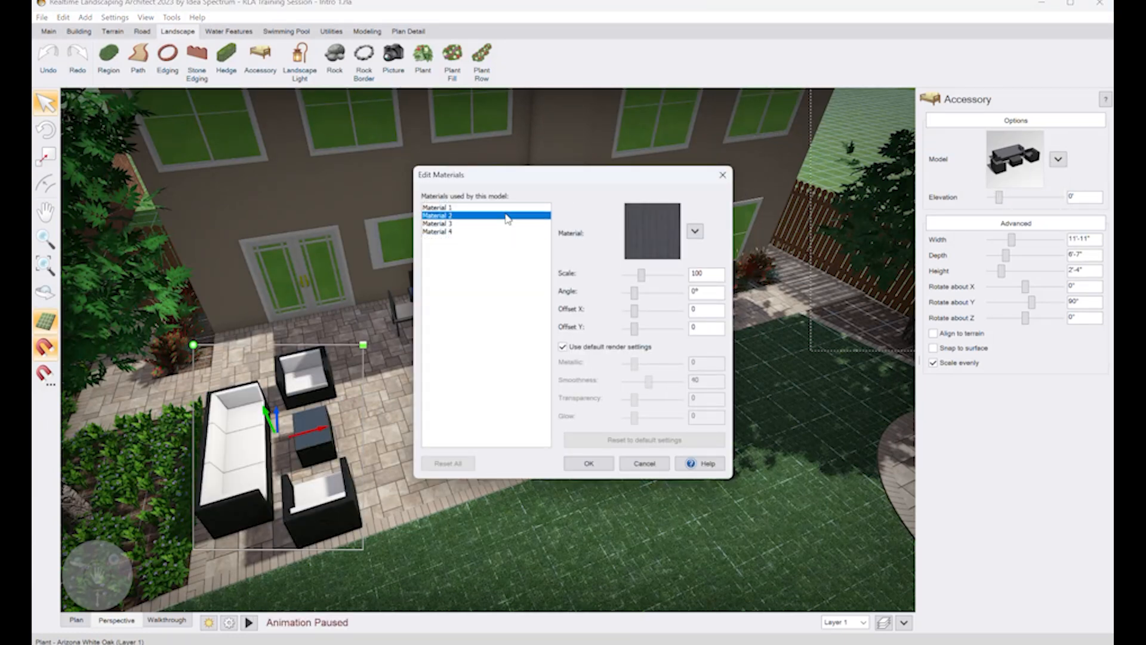
{"action": "left_click", "coordinate": [695, 231]}
{"action": "left_click", "coordinate": [646, 330]}
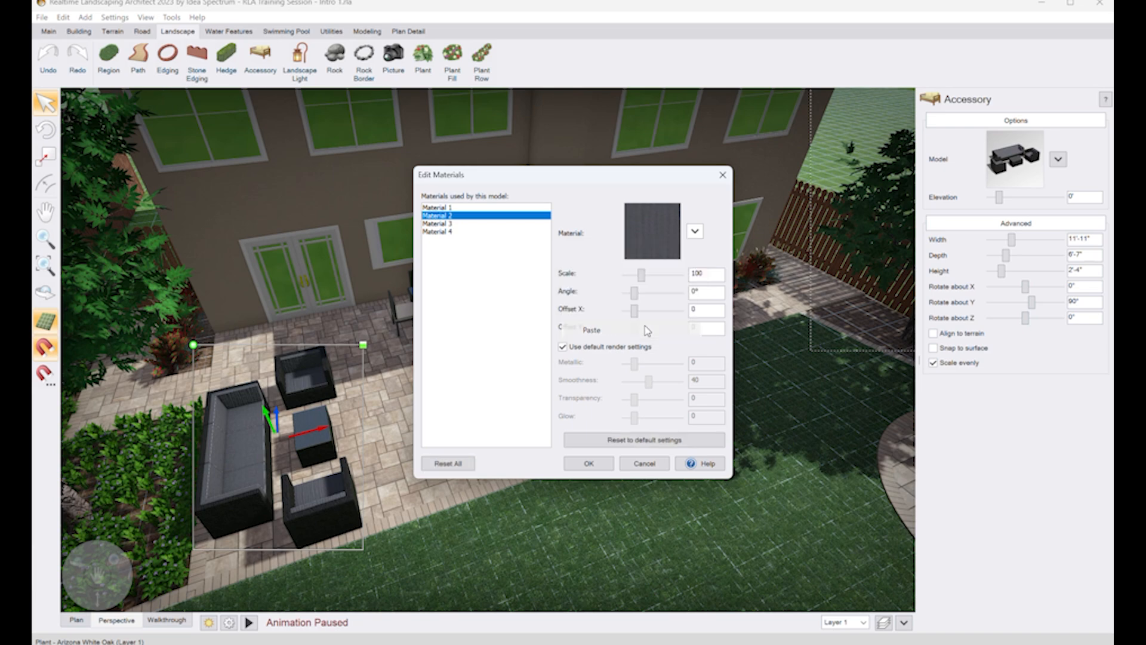
{"action": "left_click", "coordinate": [580, 462]}
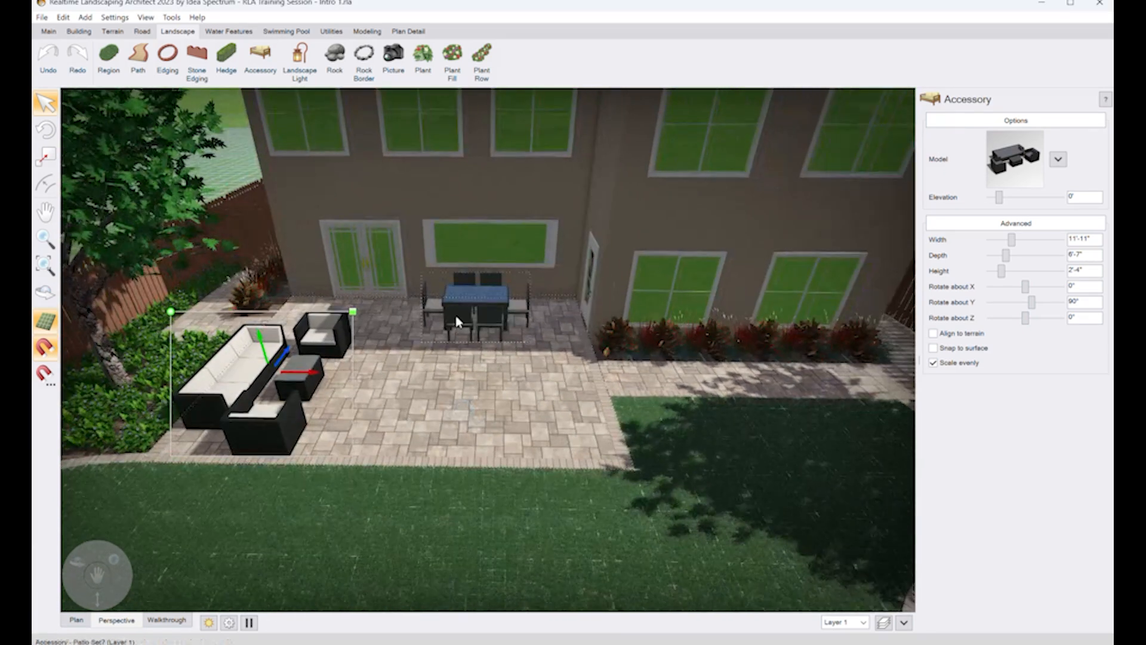
Step: Copy the dark woven texture, Material 4, from the dining set's materials again
{"action": "left_click", "coordinate": [456, 317]}
{"action": "right_click", "coordinate": [456, 317]}
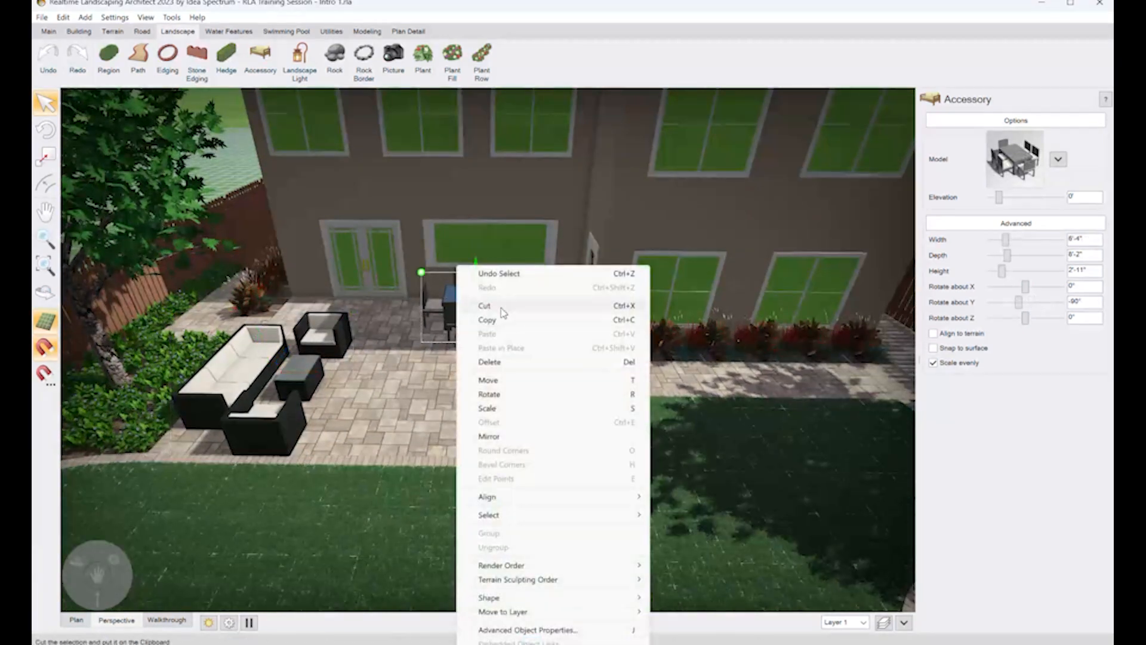
{"action": "left_click", "coordinate": [435, 300]}
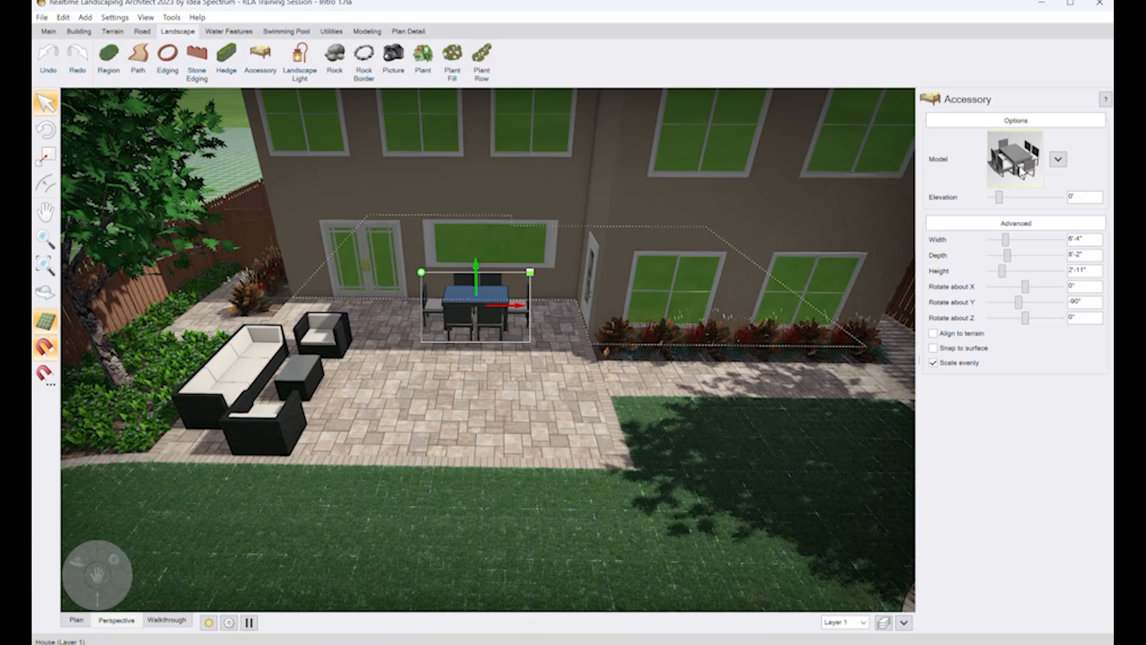
{"action": "left_click", "coordinate": [1041, 192]}
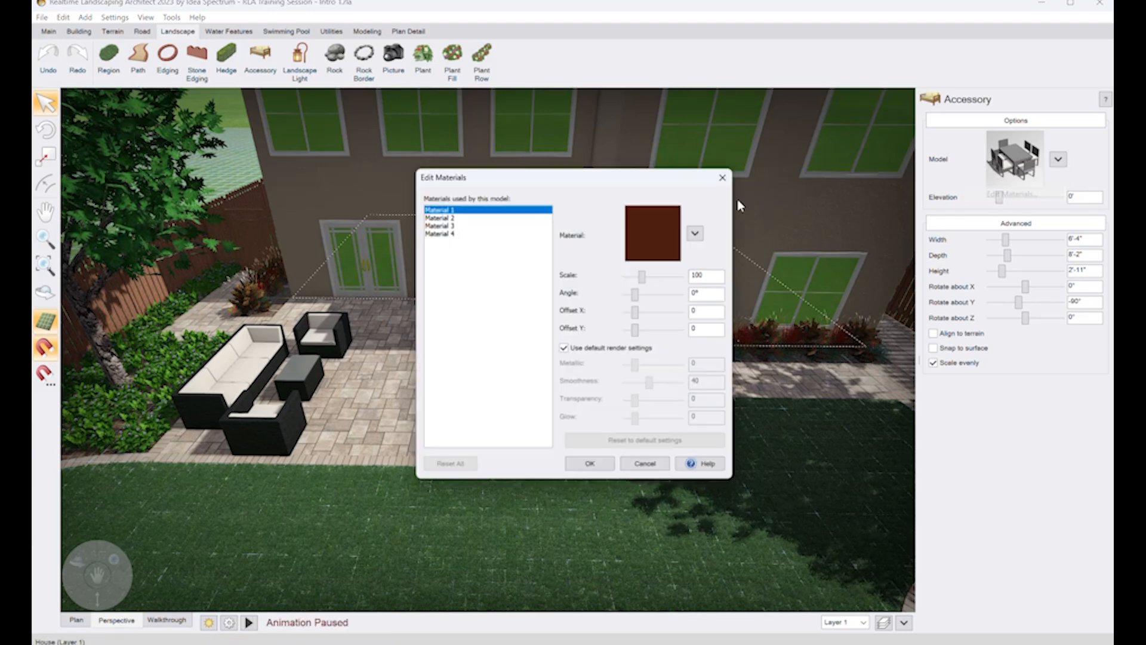
{"action": "left_click", "coordinate": [529, 216]}
{"action": "left_click", "coordinate": [527, 232]}
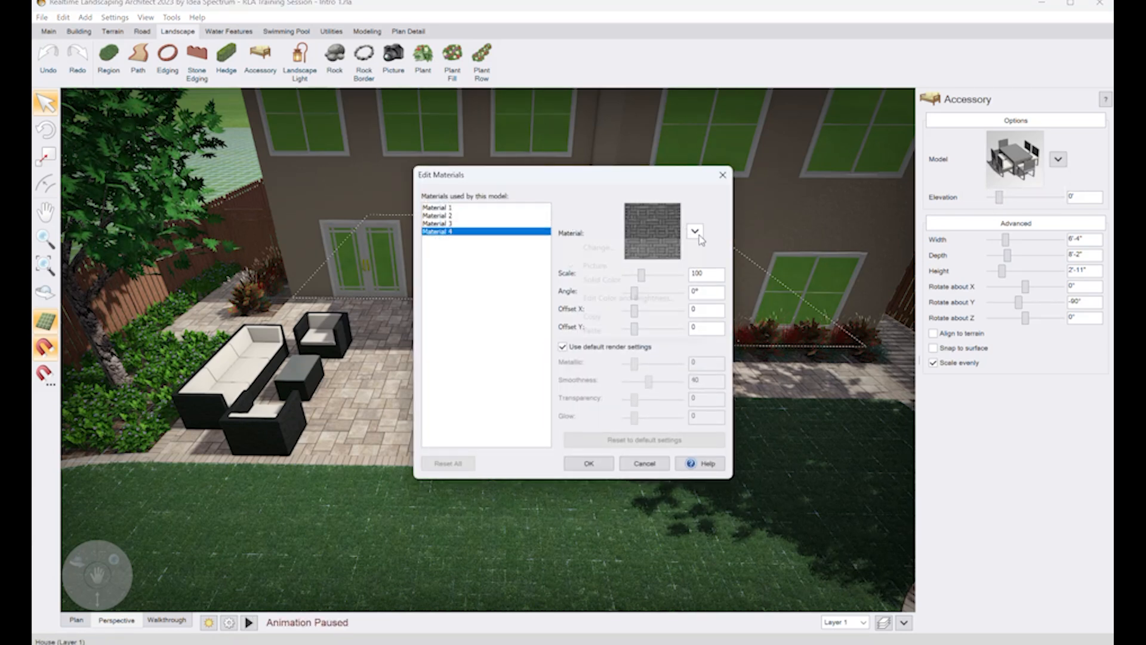
{"action": "left_click", "coordinate": [633, 319]}
{"action": "left_click", "coordinate": [588, 461]}
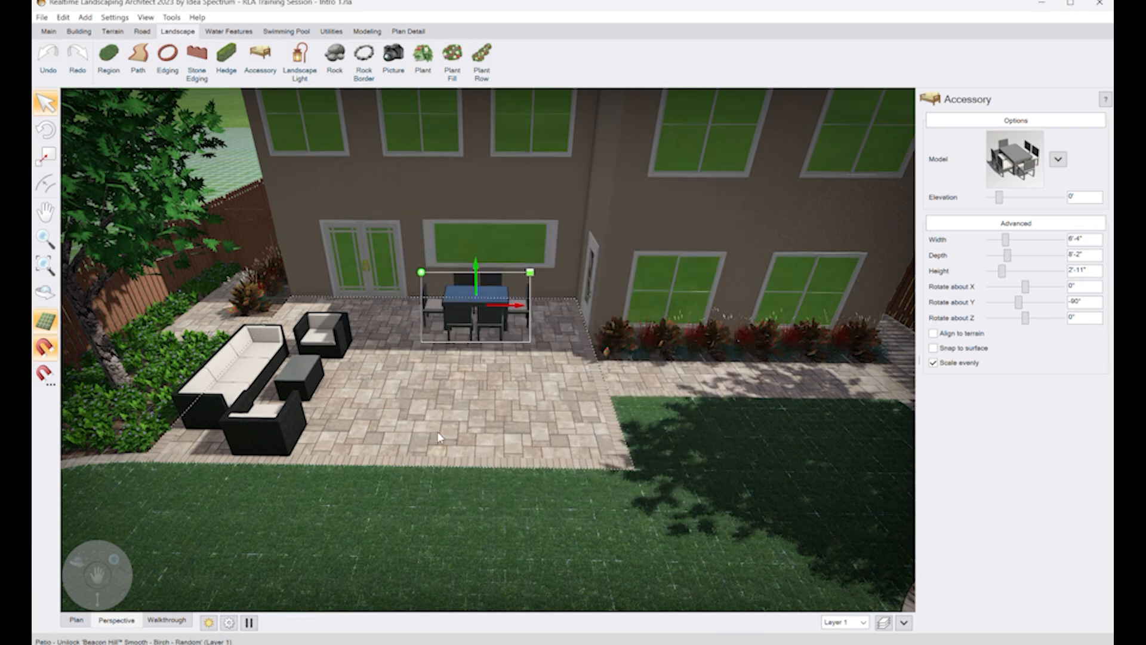
Step: Paste the copied dark woven texture onto the sofa set's Material 4
{"action": "left_click", "coordinate": [268, 394]}
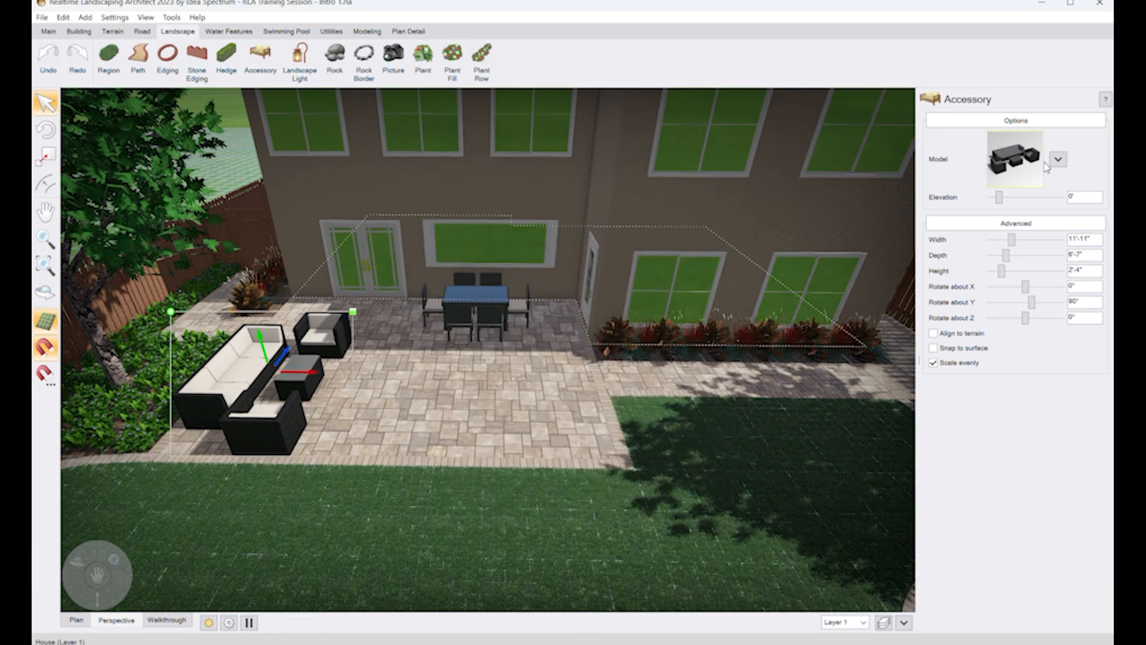
{"action": "left_click", "coordinate": [1011, 194]}
{"action": "left_click", "coordinate": [513, 224]}
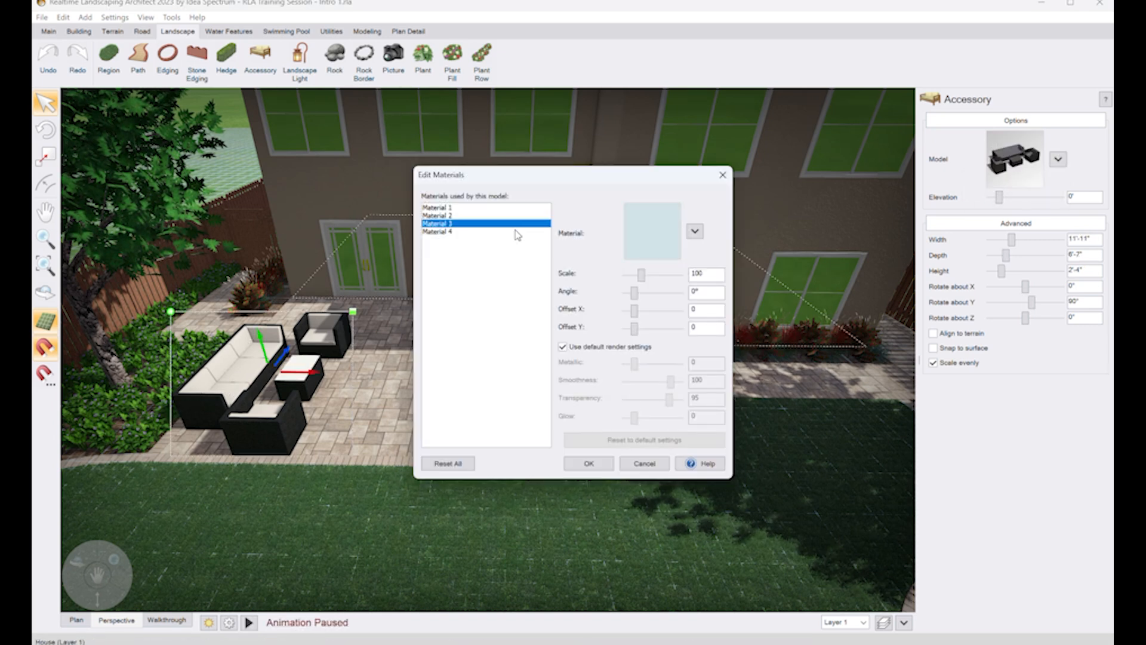
{"action": "left_click", "coordinate": [695, 231]}
{"action": "left_click", "coordinate": [588, 328]}
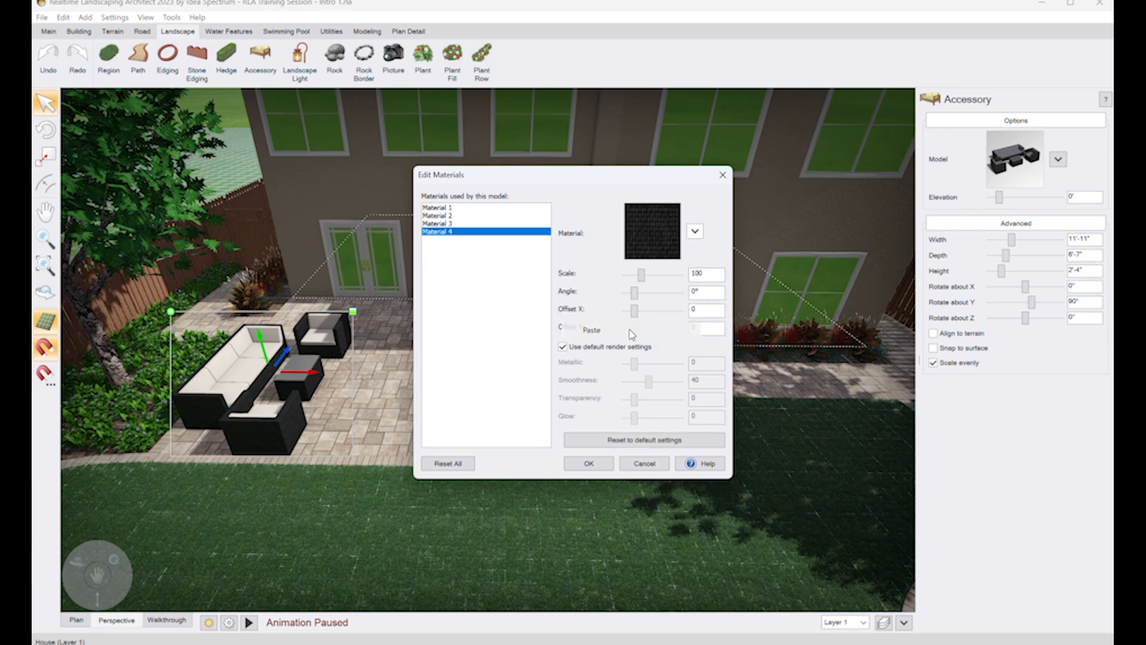
{"action": "left_click", "coordinate": [588, 464]}
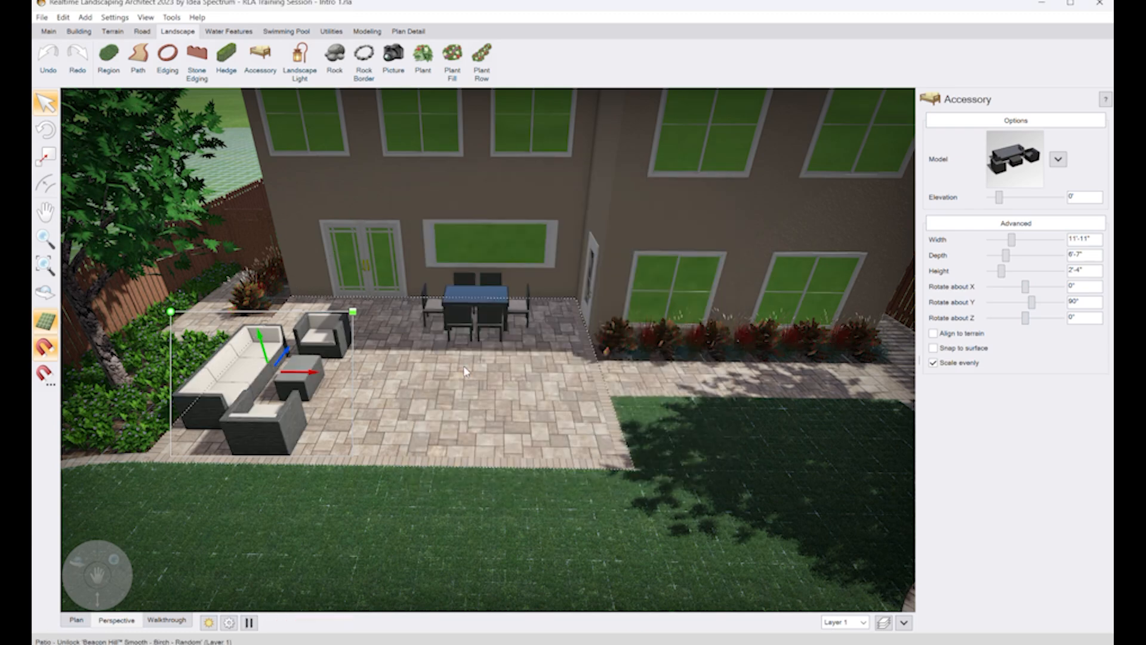
Step: Add the Dog1 animal character to the patio beside the sofa set
{"action": "middle_click_drag", "start_coordinate": [421, 376], "coordinate": [468, 394]}
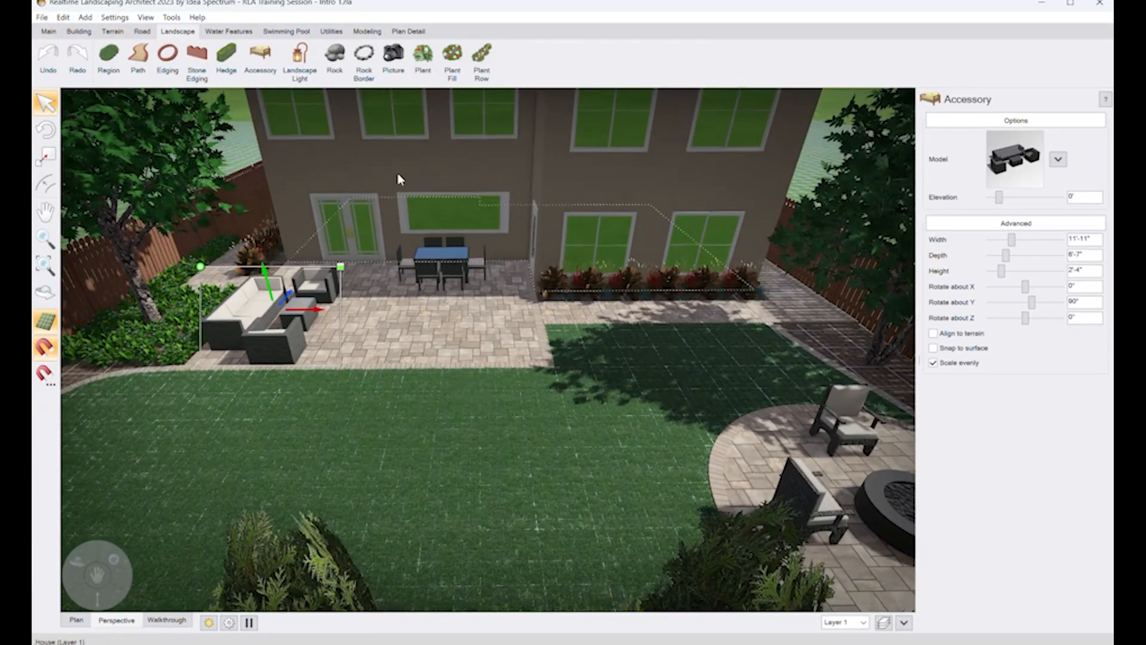
{"action": "left_click", "coordinate": [331, 32]}
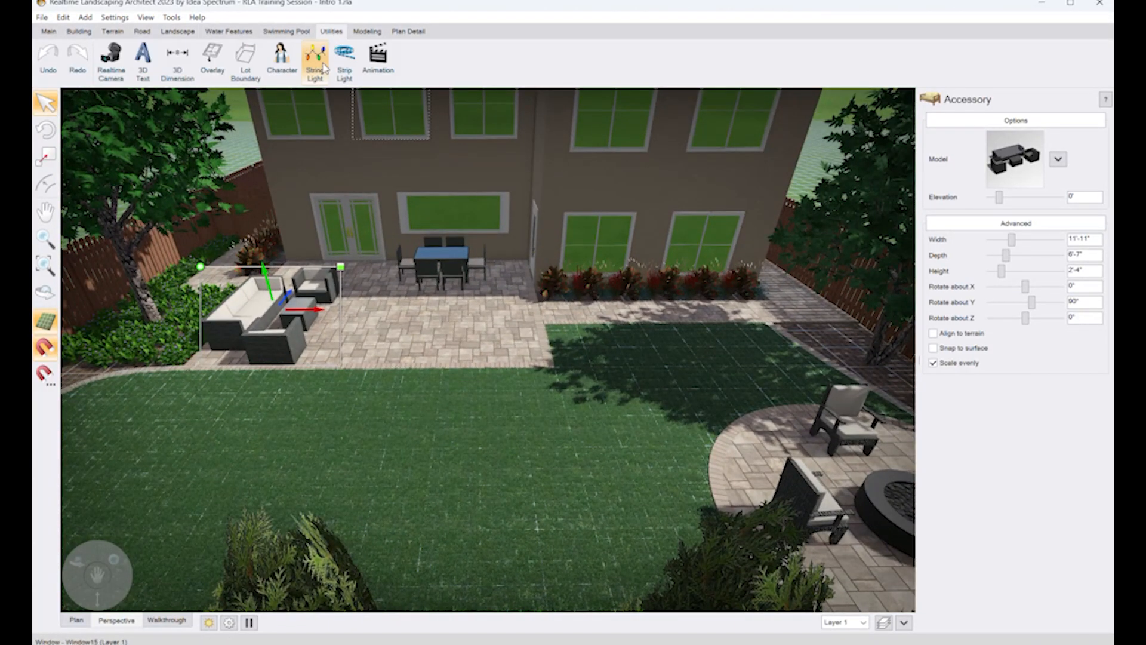
{"action": "left_click", "coordinate": [281, 59]}
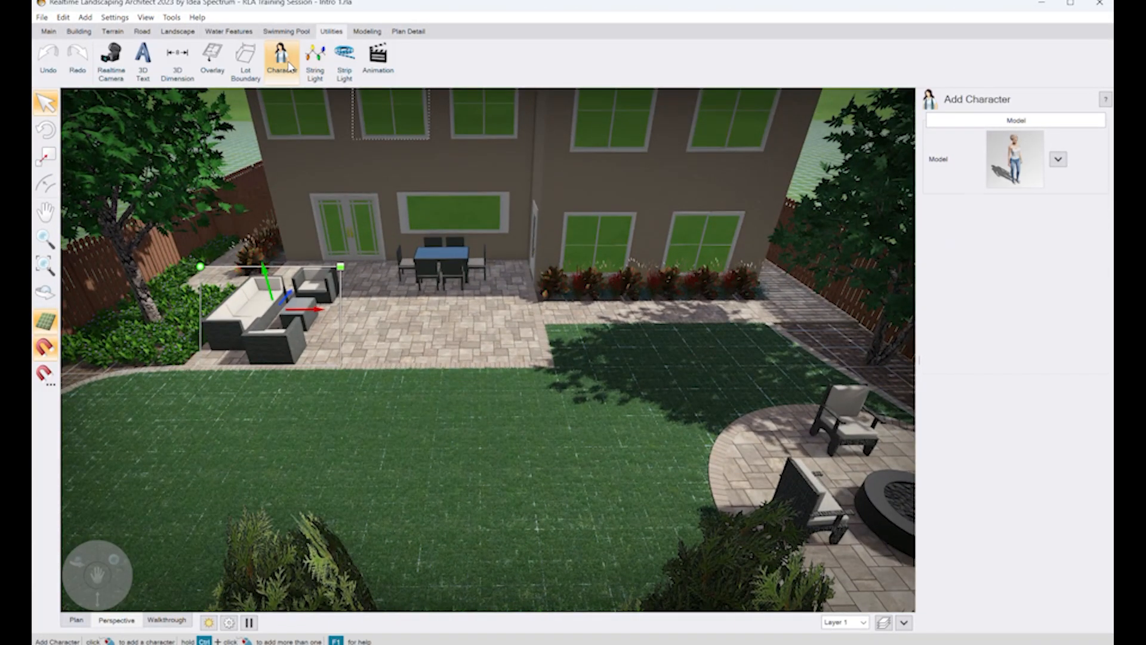
{"action": "left_click", "coordinate": [1015, 172]}
{"action": "left_click", "coordinate": [170, 181]}
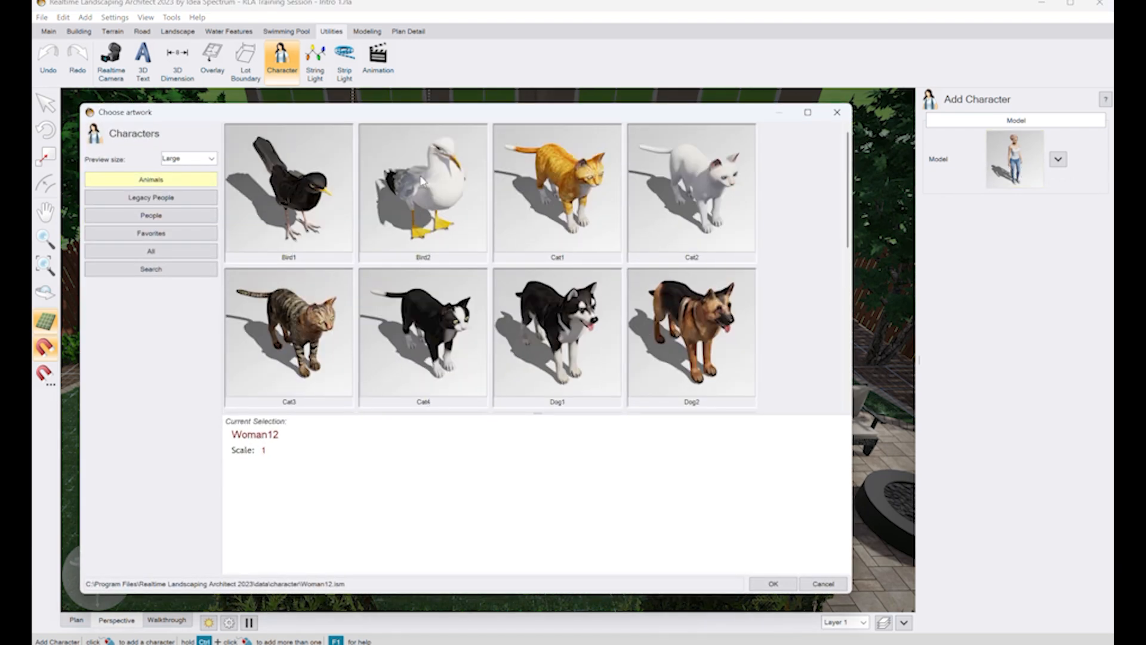
{"action": "scroll", "coordinate": [361, 295], "scroll_direction": "down", "scroll_amount": 3}
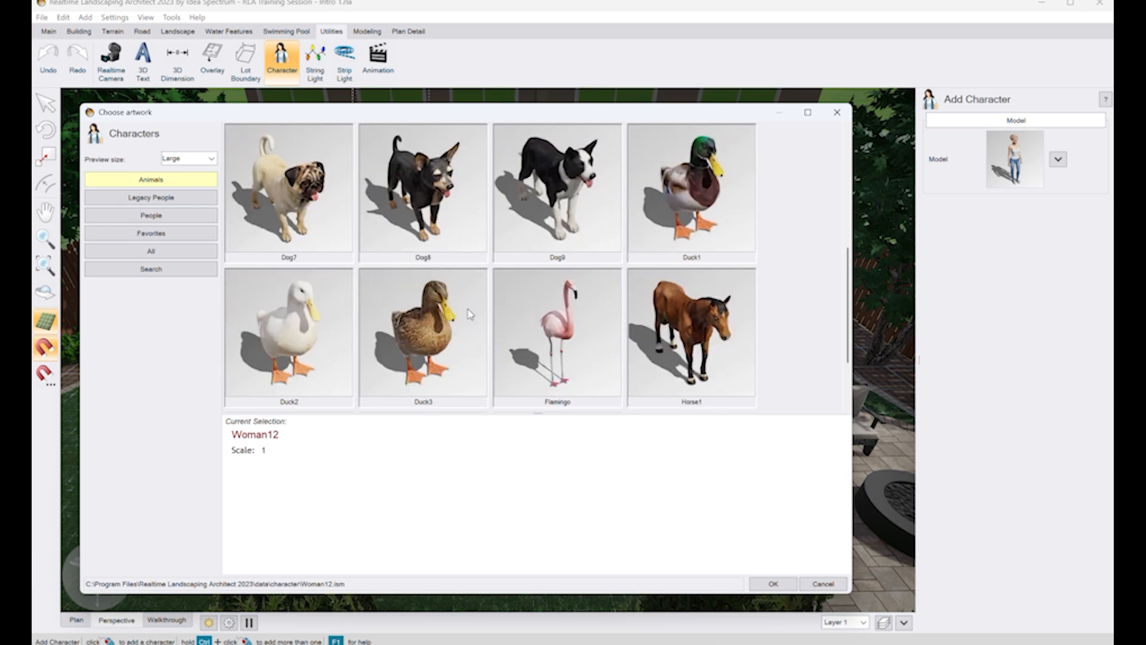
{"action": "scroll", "coordinate": [486, 324], "scroll_direction": "down", "scroll_amount": 1}
{"action": "scroll", "coordinate": [485, 323], "scroll_direction": "up", "scroll_amount": 3}
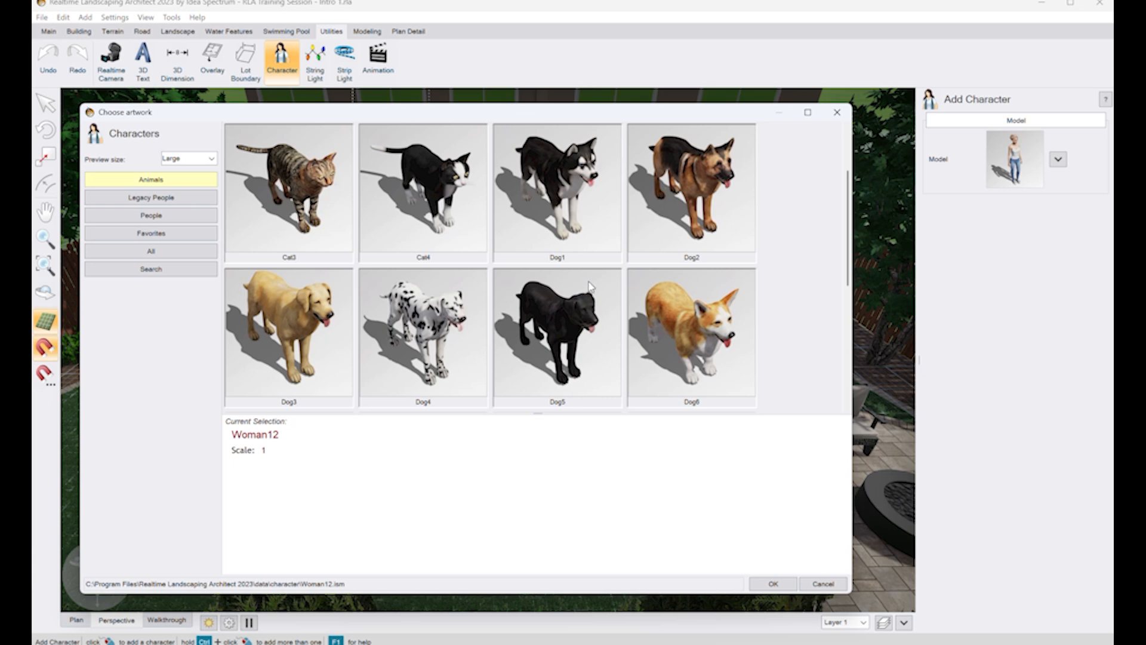
{"action": "scroll", "coordinate": [589, 286], "scroll_direction": "up", "scroll_amount": 2}
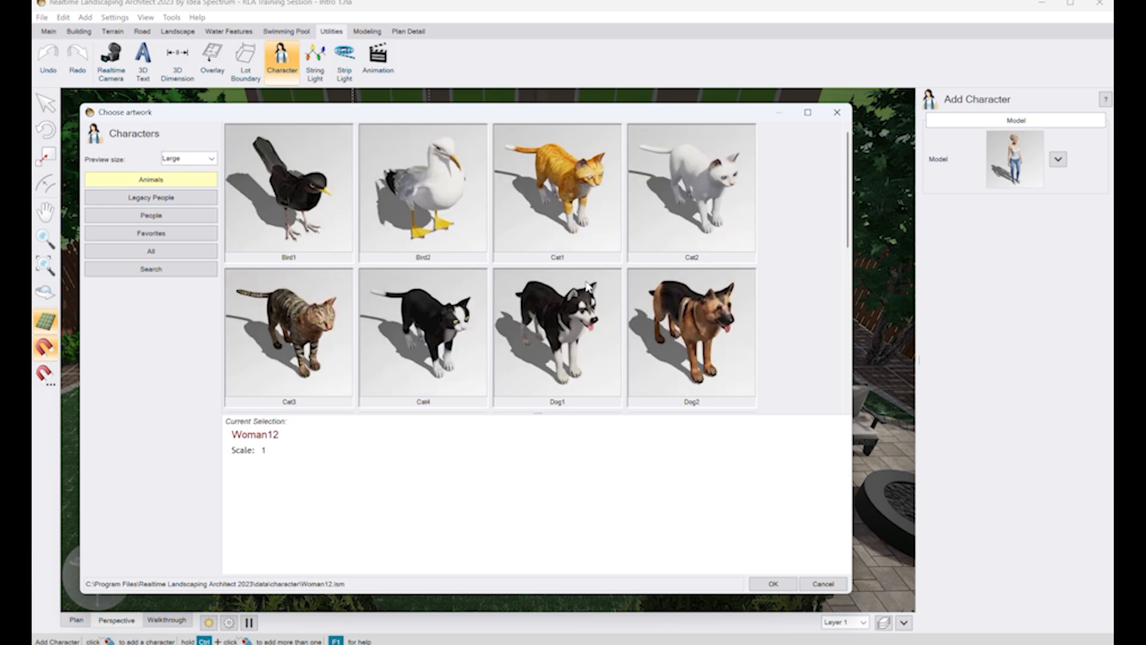
{"action": "double_click", "coordinate": [559, 353]}
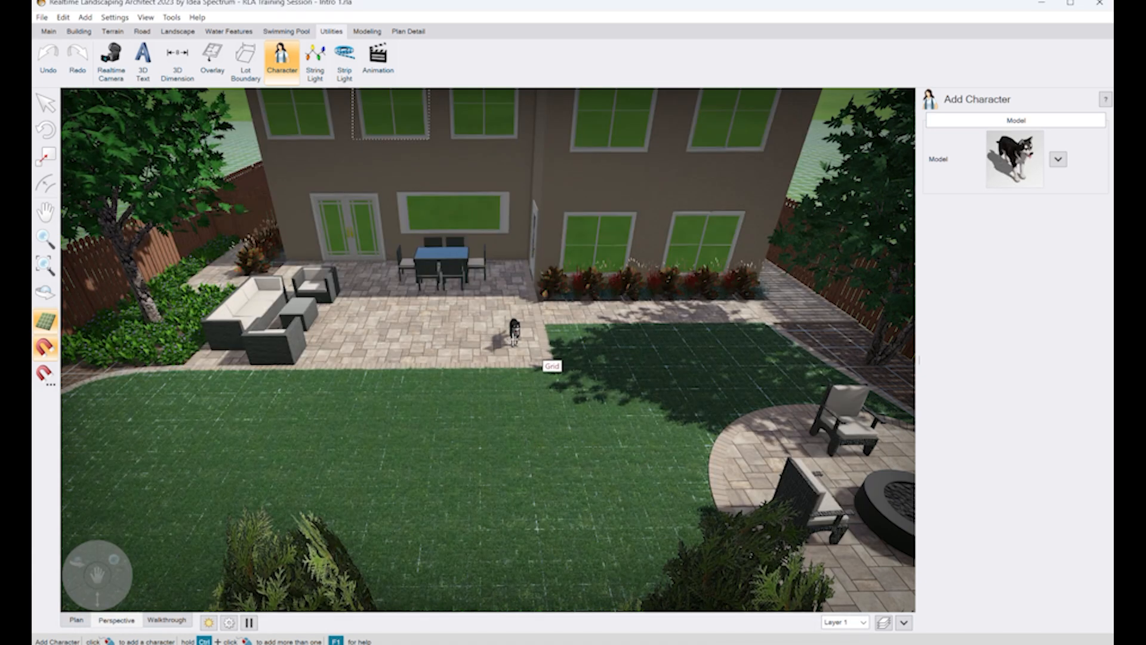
{"action": "left_click", "coordinate": [327, 344]}
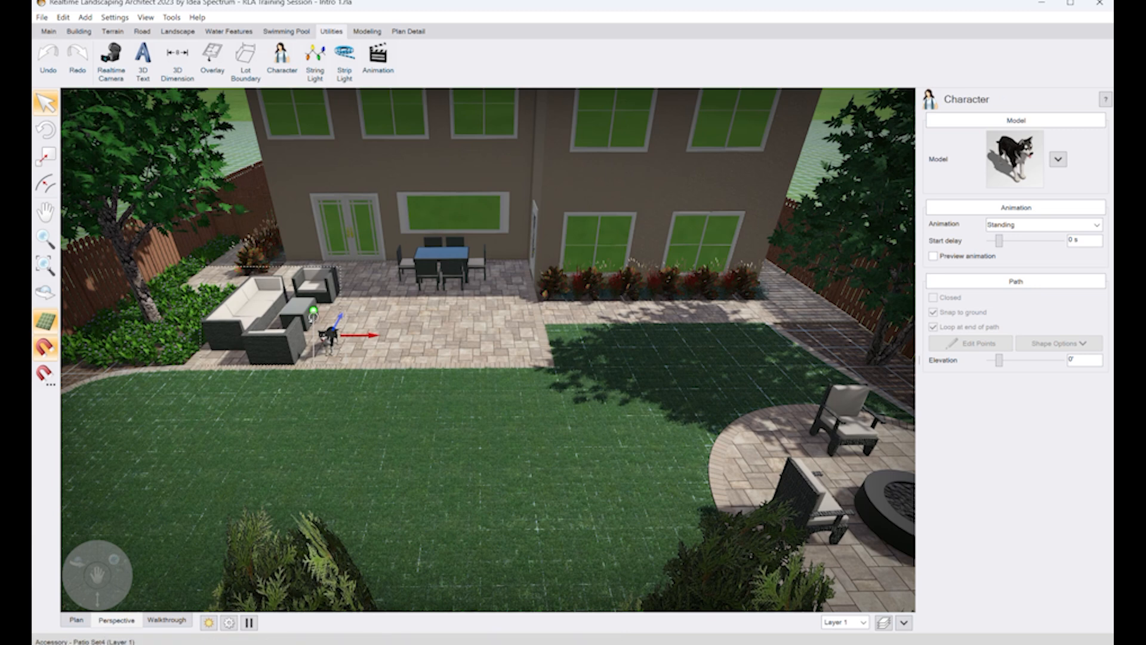
Step: Rotate the dog slightly and set its animation to Lying Down
{"action": "left_click_drag", "start_coordinate": [313, 312], "coordinate": [347, 334]}
{"action": "left_click", "coordinate": [1097, 225]}
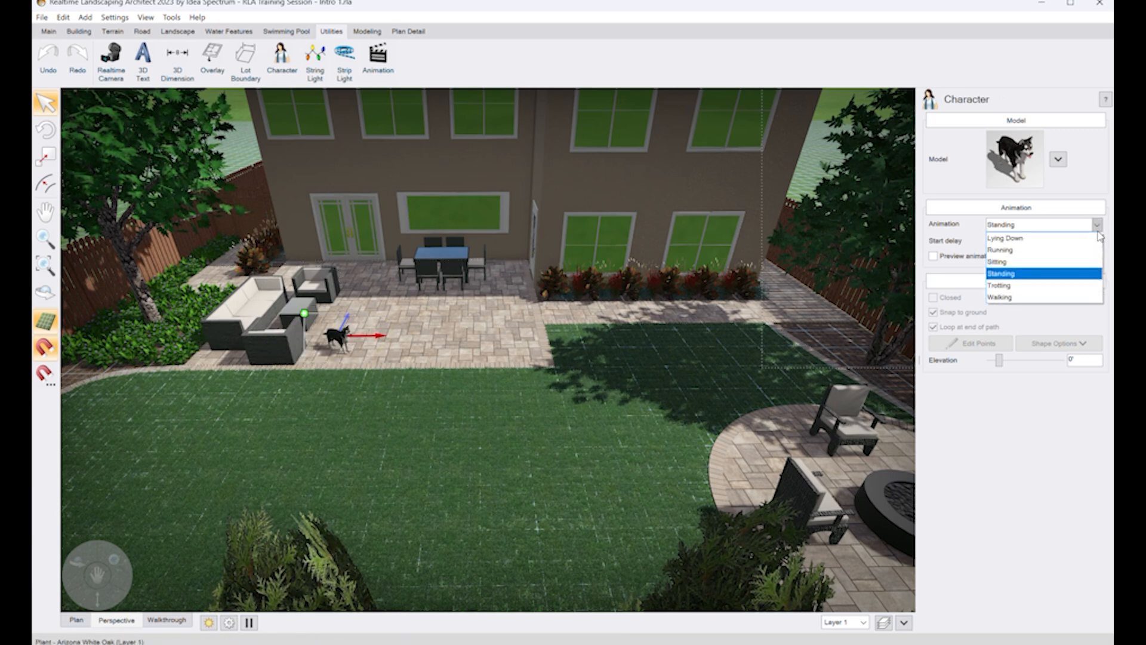
{"action": "left_click", "coordinate": [1090, 238]}
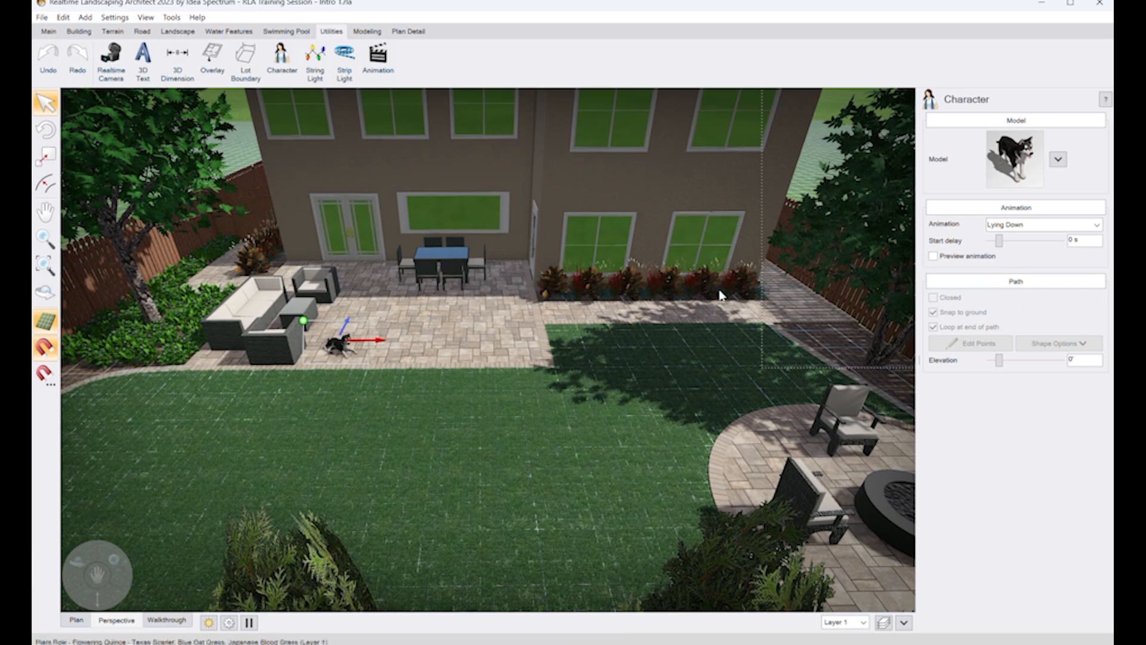
Step: Move the dog to the round fire pit patio, beside the chair nearest the house
{"action": "left_click_drag", "start_coordinate": [341, 345], "coordinate": [828, 457]}
{"action": "middle_click_drag", "start_coordinate": [776, 454], "coordinate": [494, 441]}
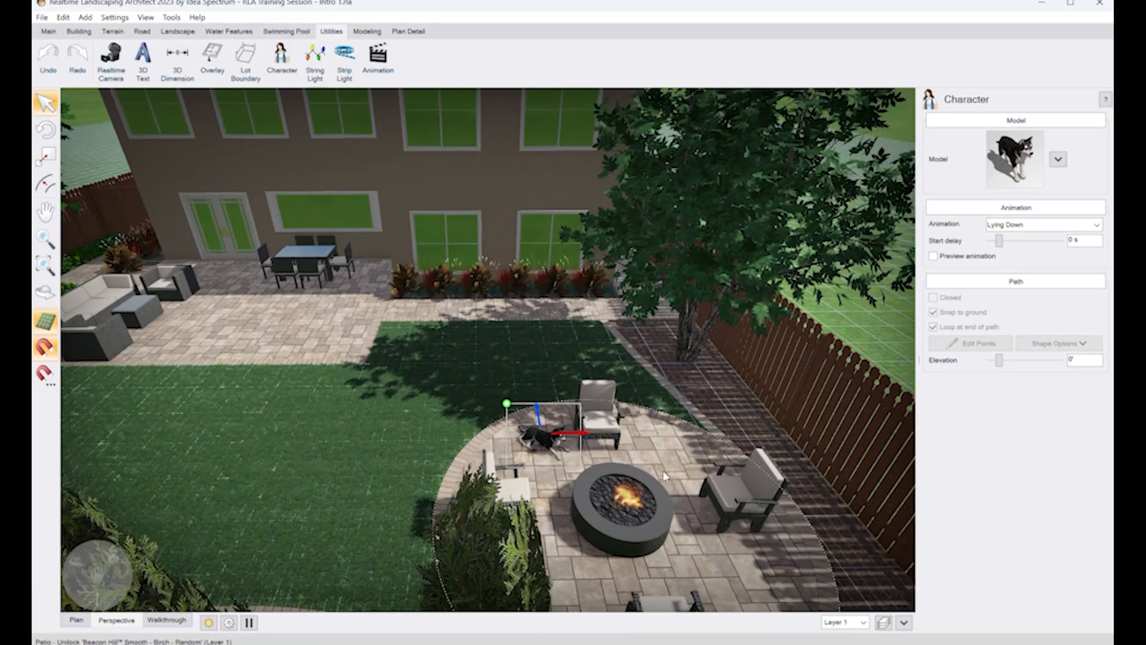
{"action": "right_click_drag", "start_coordinate": [663, 471], "coordinate": [636, 463]}
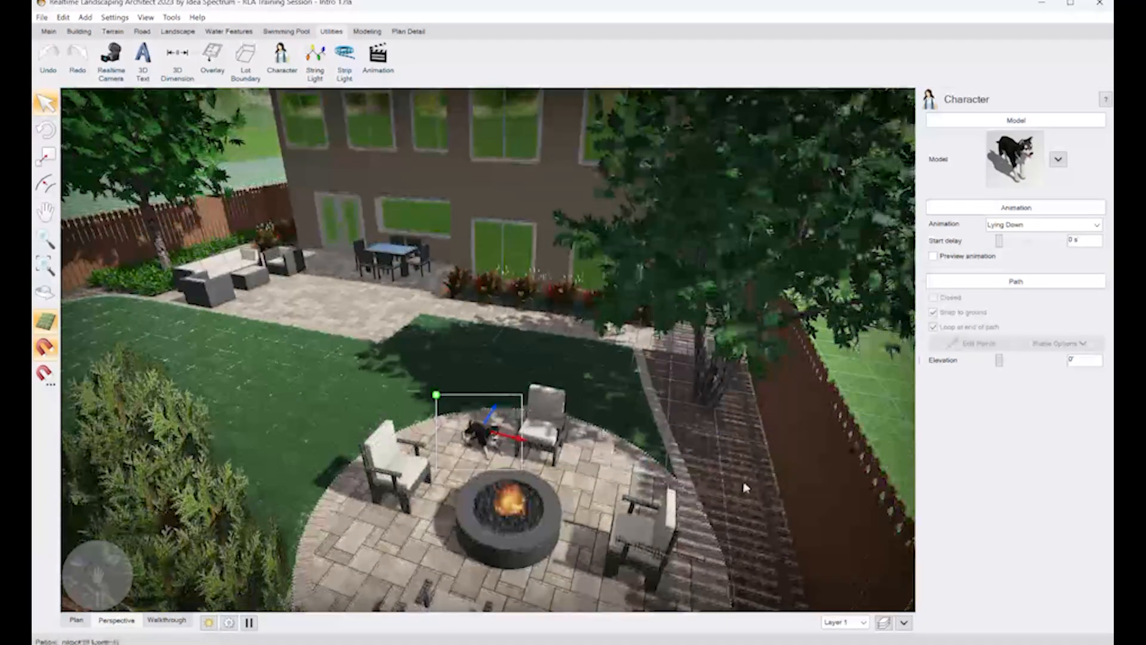
{"action": "left_click", "coordinate": [882, 414]}
Step: Add four Man10 people characters in a row along the lawn edge behind the fire pit patio
{"action": "left_click", "coordinate": [283, 56]}
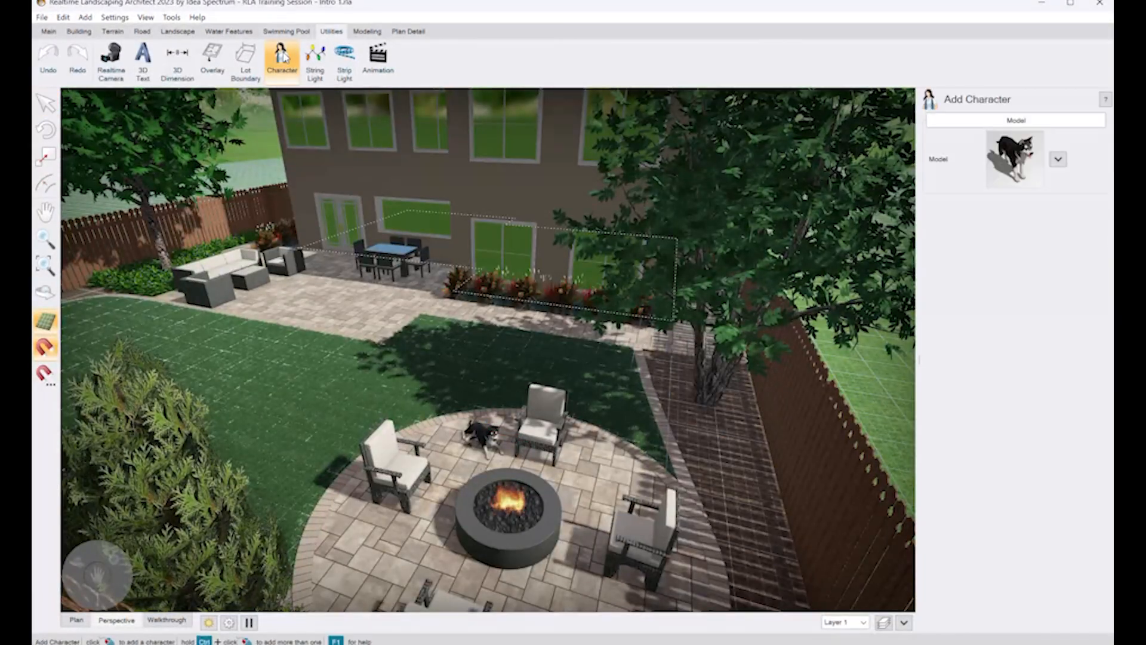
{"action": "left_click", "coordinate": [1013, 159]}
{"action": "left_click", "coordinate": [170, 219]}
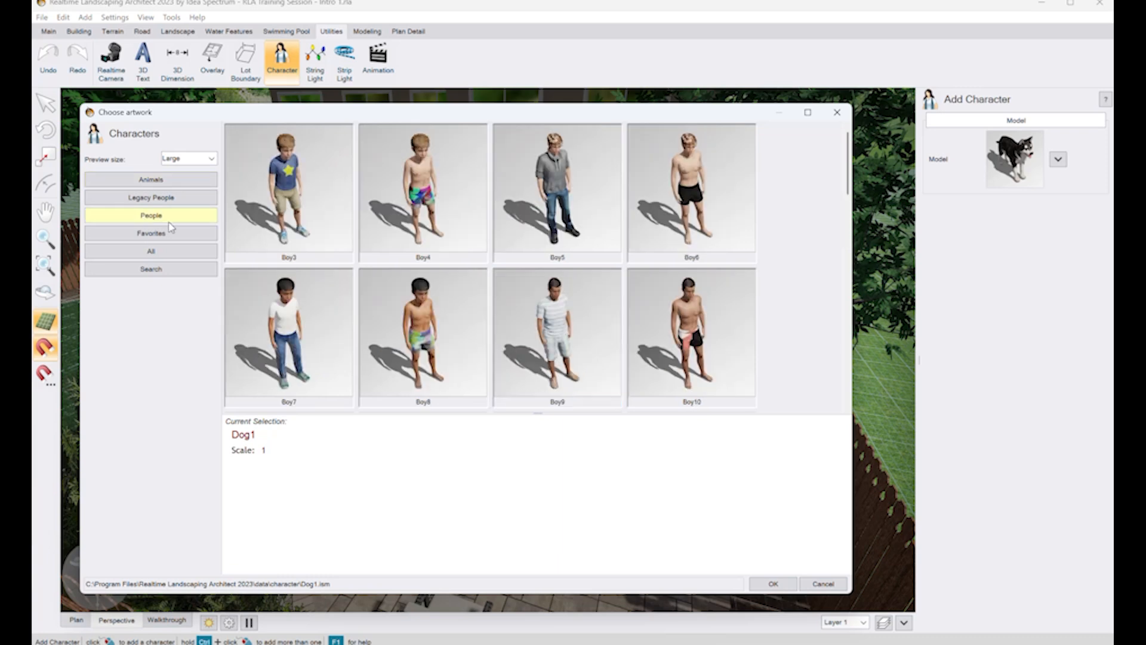
{"action": "scroll", "coordinate": [475, 290], "scroll_direction": "down", "scroll_amount": 10}
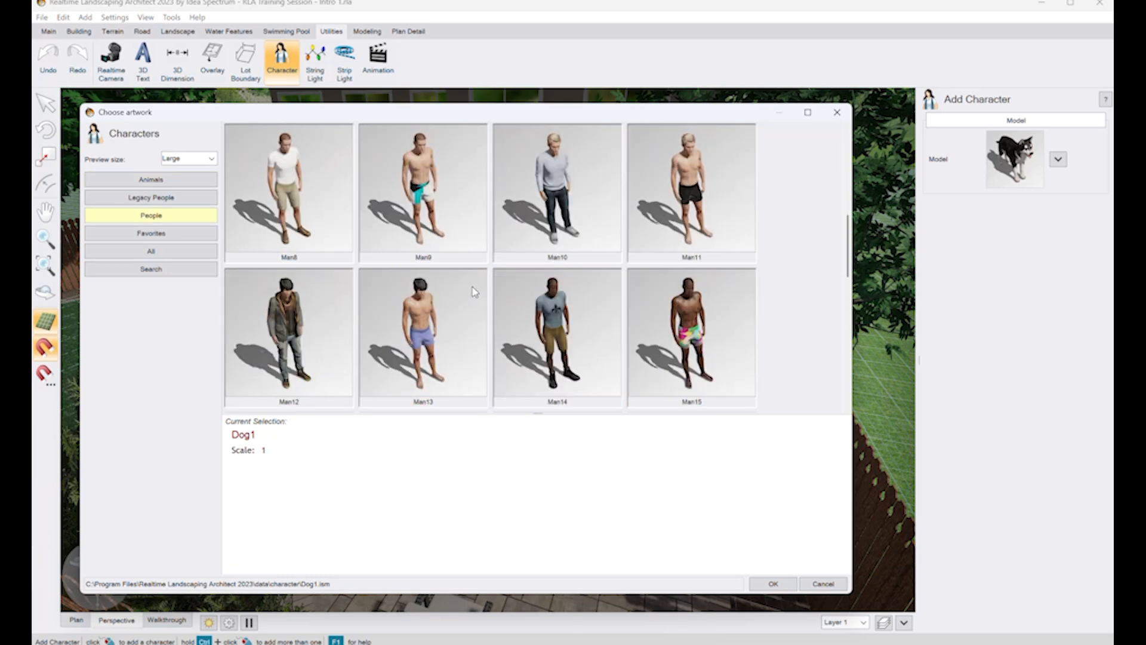
{"action": "left_click", "coordinate": [560, 191]}
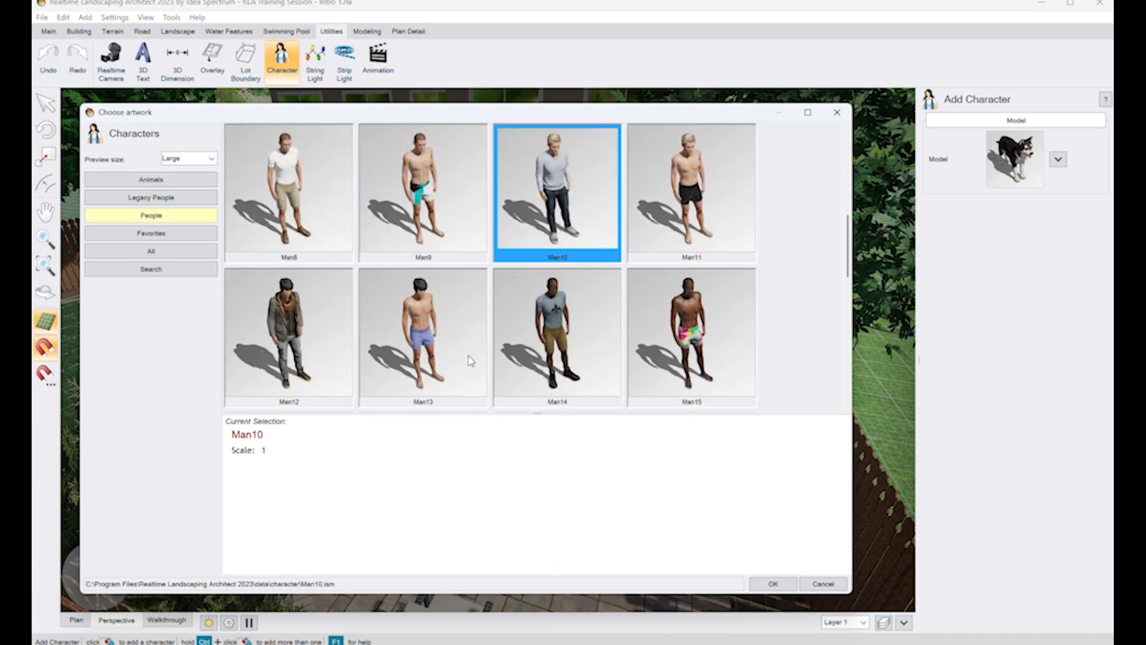
{"action": "double_click", "coordinate": [558, 215]}
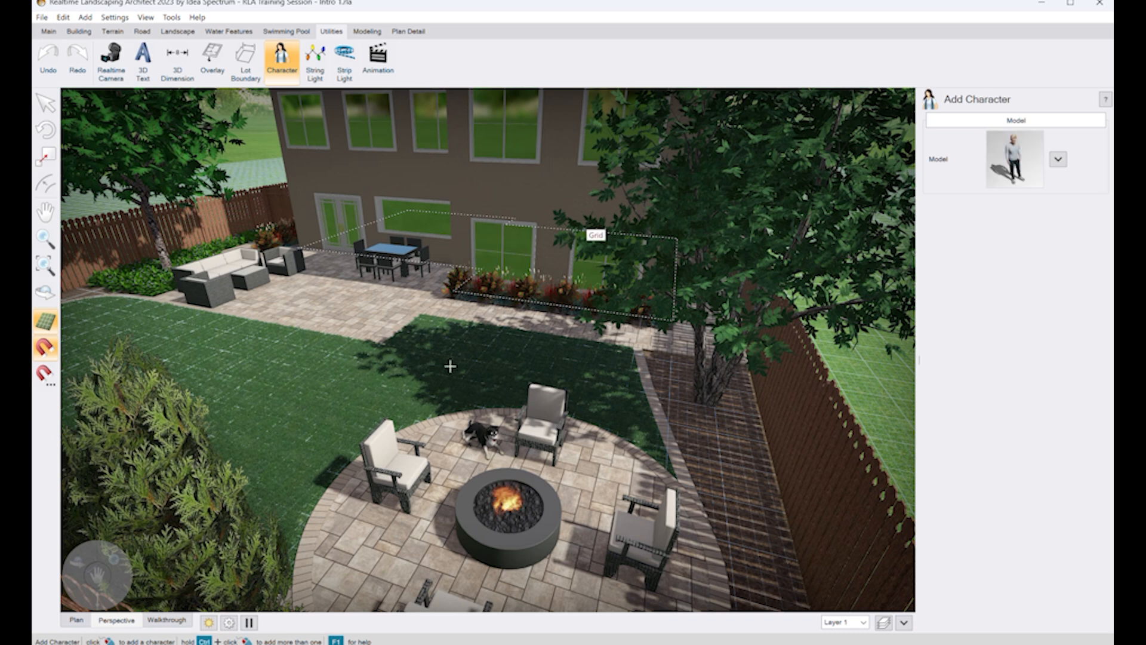
{"action": "left_click", "coordinate": [402, 409]}
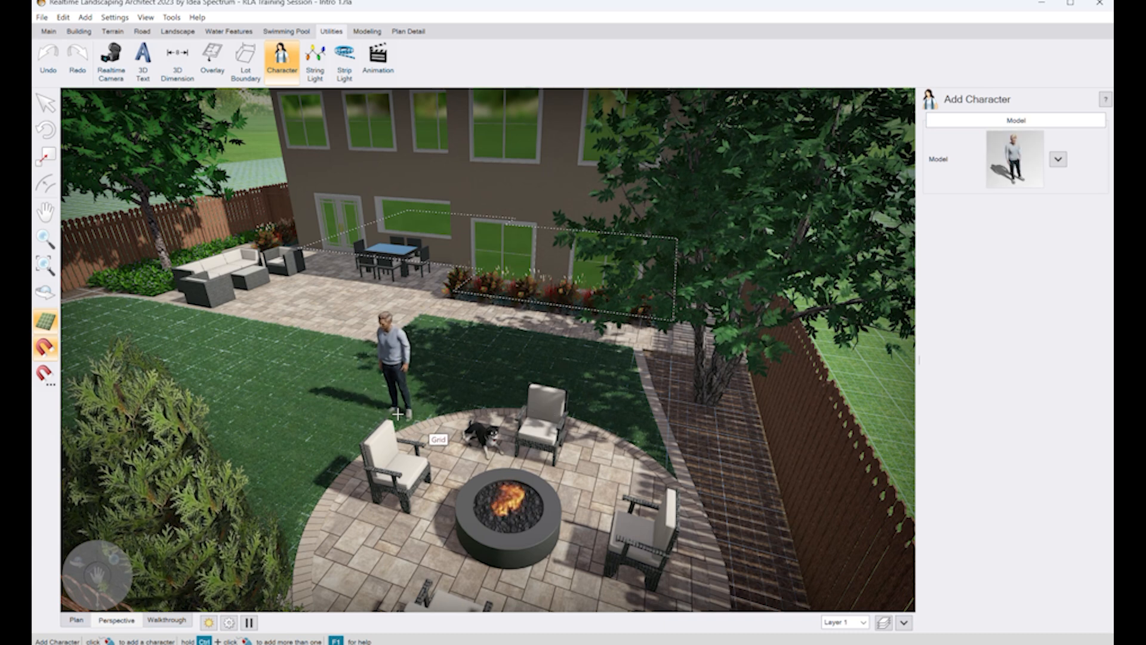
{"action": "left_click", "coordinate": [398, 413], "text": "ctrl"}
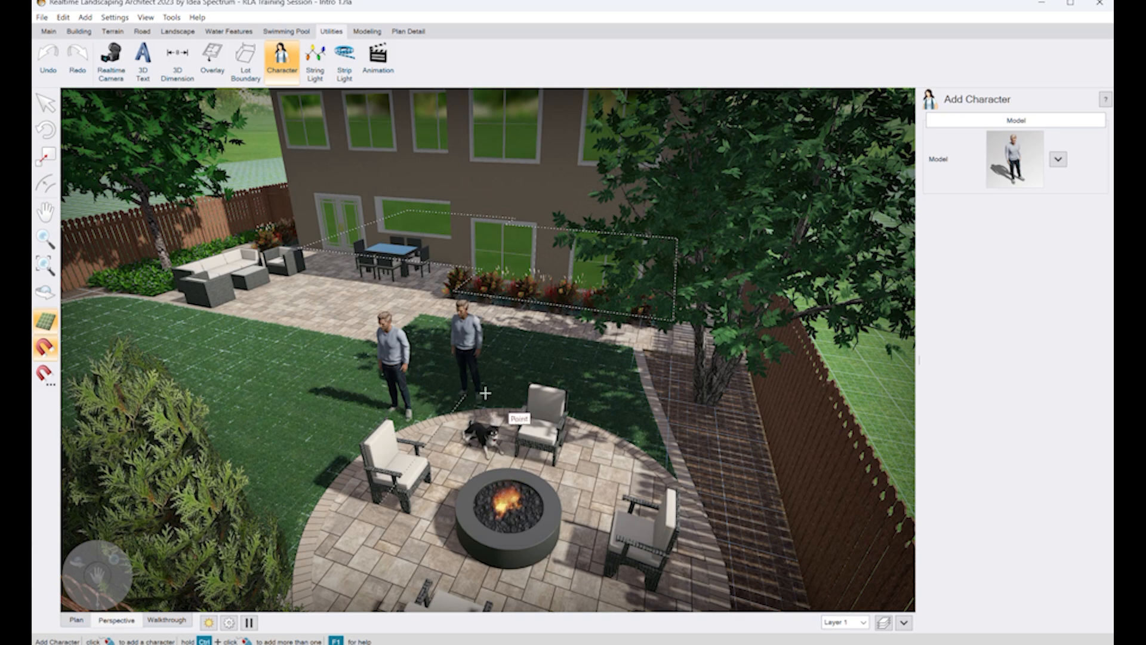
{"action": "left_click", "coordinate": [467, 395], "text": "ctrl"}
{"action": "left_click", "coordinate": [507, 387], "text": "ctrl"}
{"action": "left_click", "coordinate": [559, 382], "text": "ctrl"}
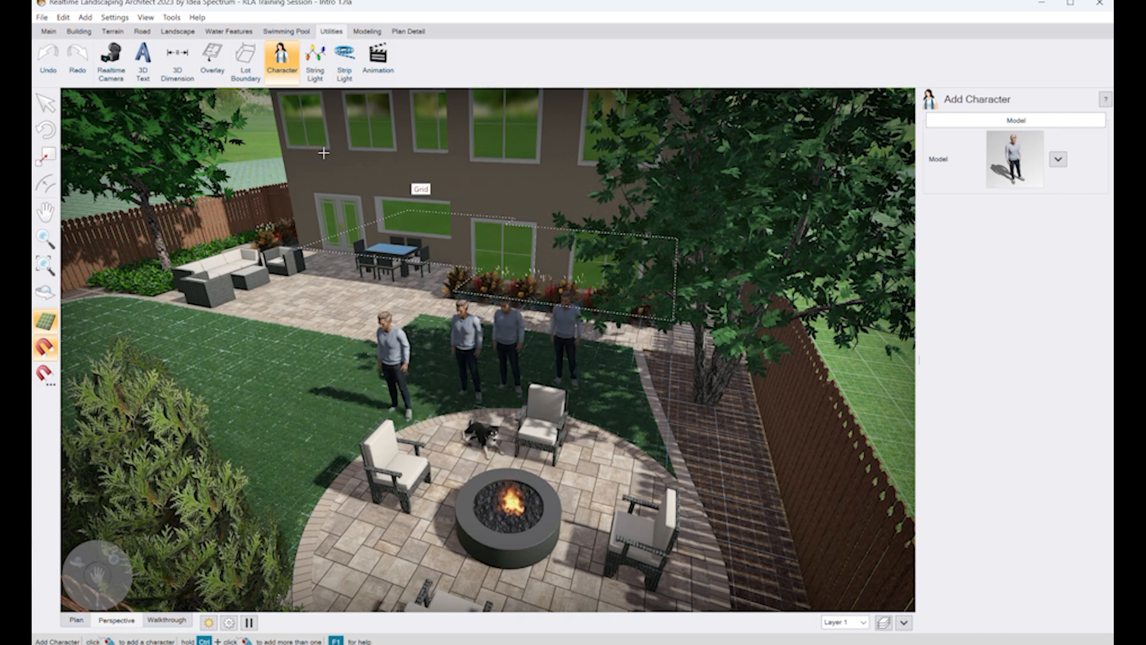
{"action": "key", "text": "Escape"}
Step: Change the second man in the row to the Girl8 model
{"action": "left_click", "coordinate": [389, 348]}
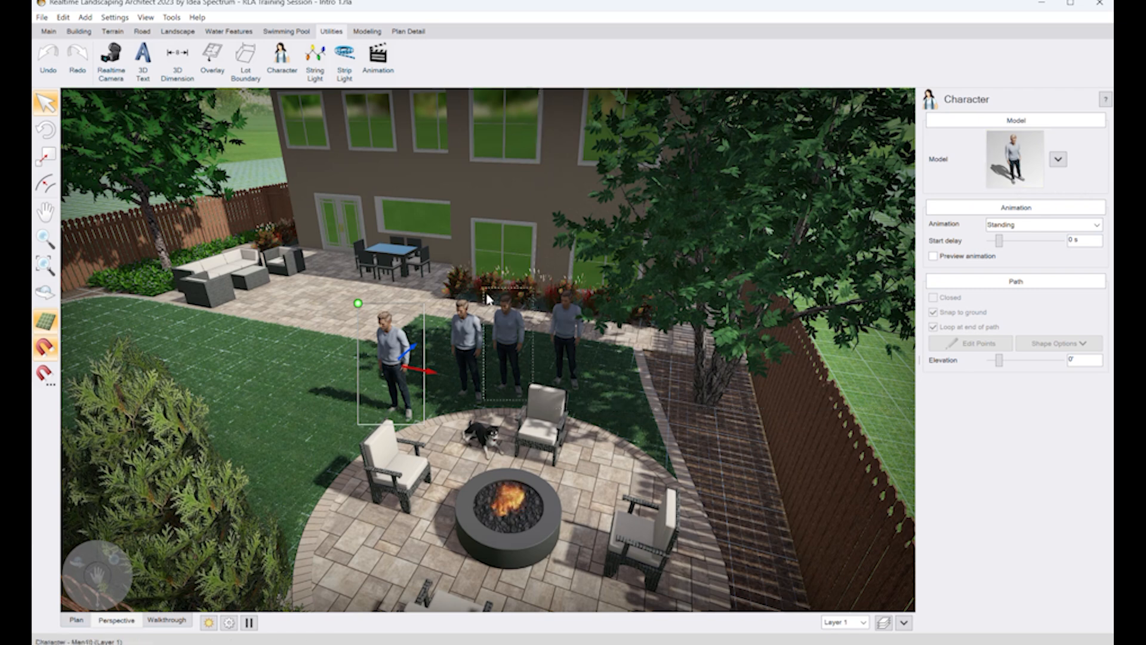
{"action": "left_click", "coordinate": [475, 330]}
{"action": "left_click", "coordinate": [1058, 159]}
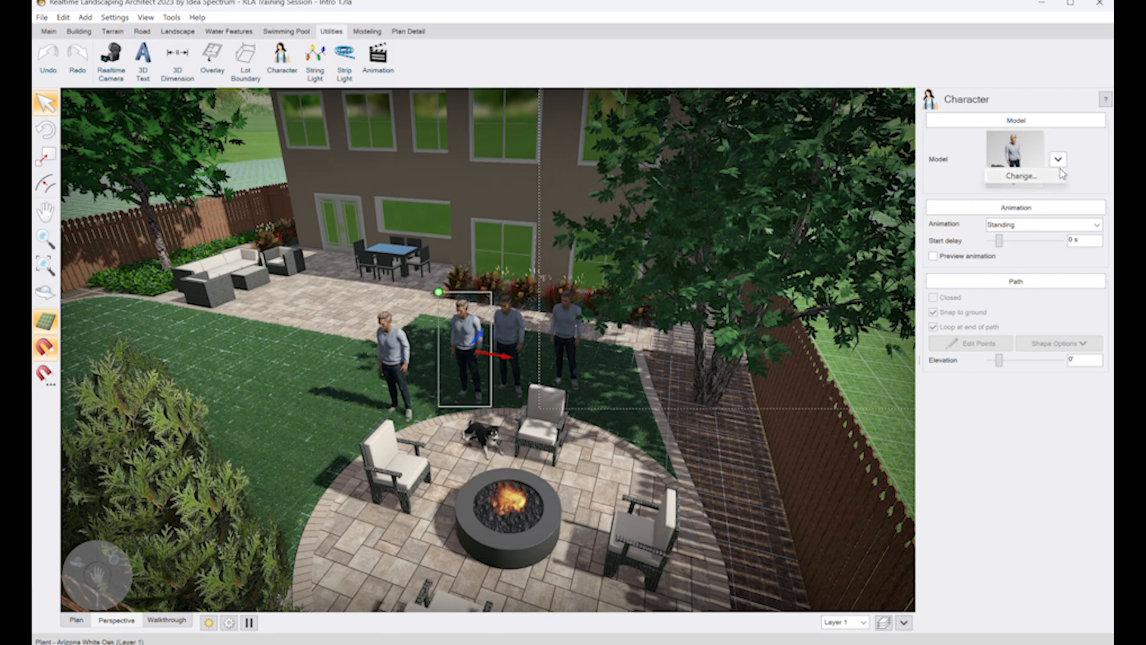
{"action": "left_click", "coordinate": [1020, 176]}
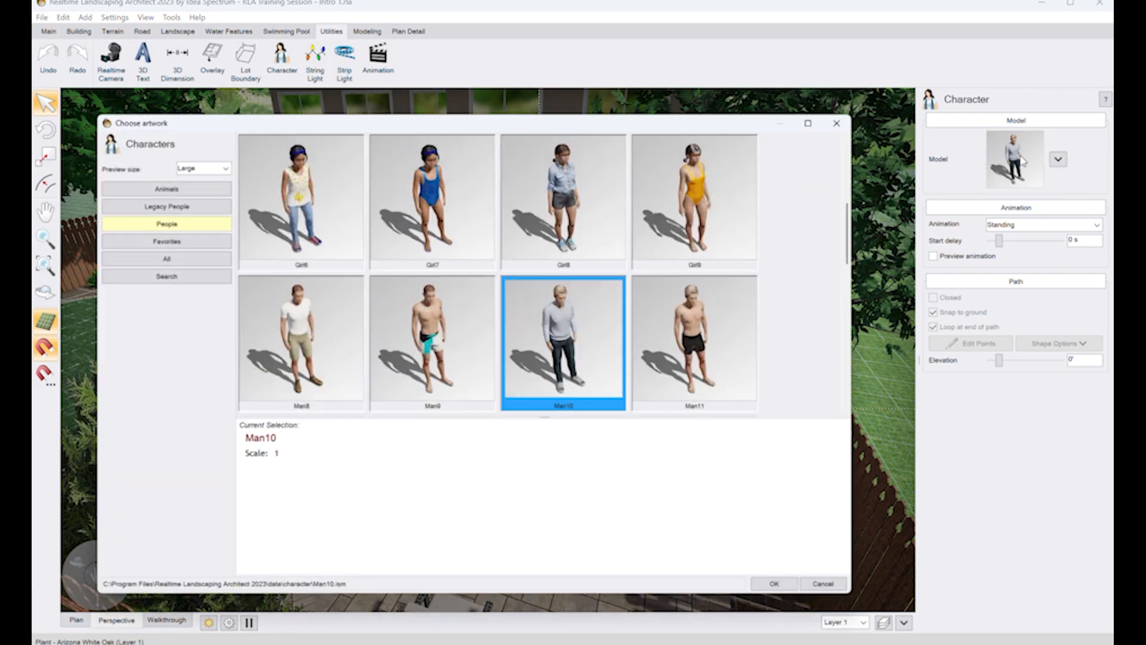
{"action": "scroll", "coordinate": [567, 257], "scroll_direction": "down", "scroll_amount": 1}
{"action": "scroll", "coordinate": [561, 257], "scroll_direction": "up", "scroll_amount": 1}
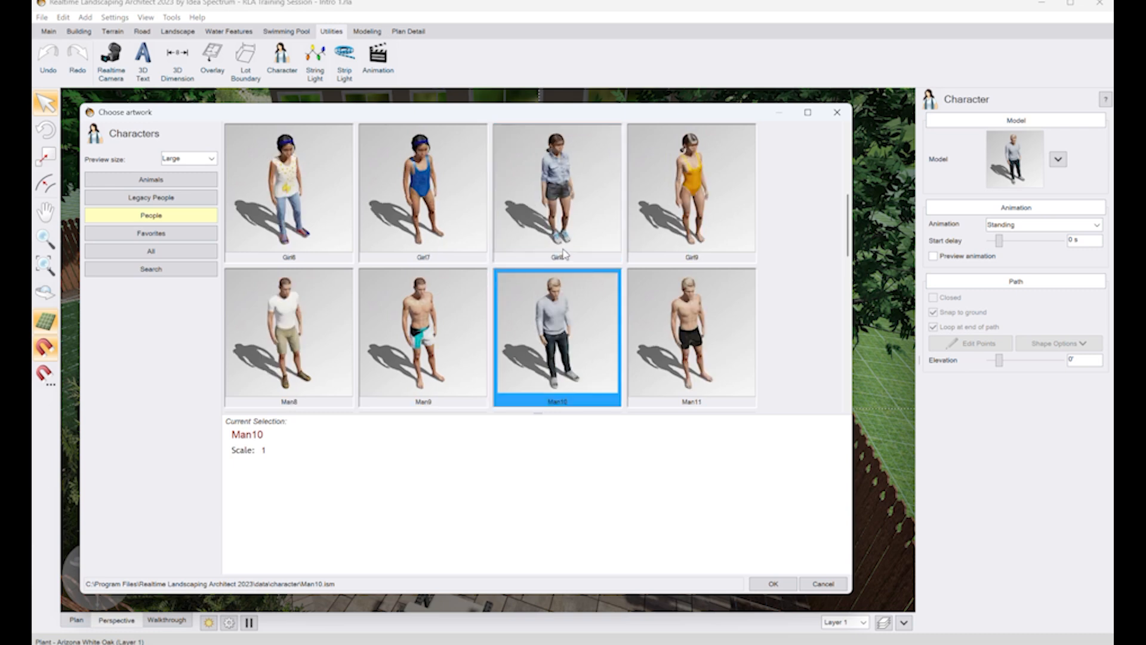
{"action": "left_click", "coordinate": [551, 192]}
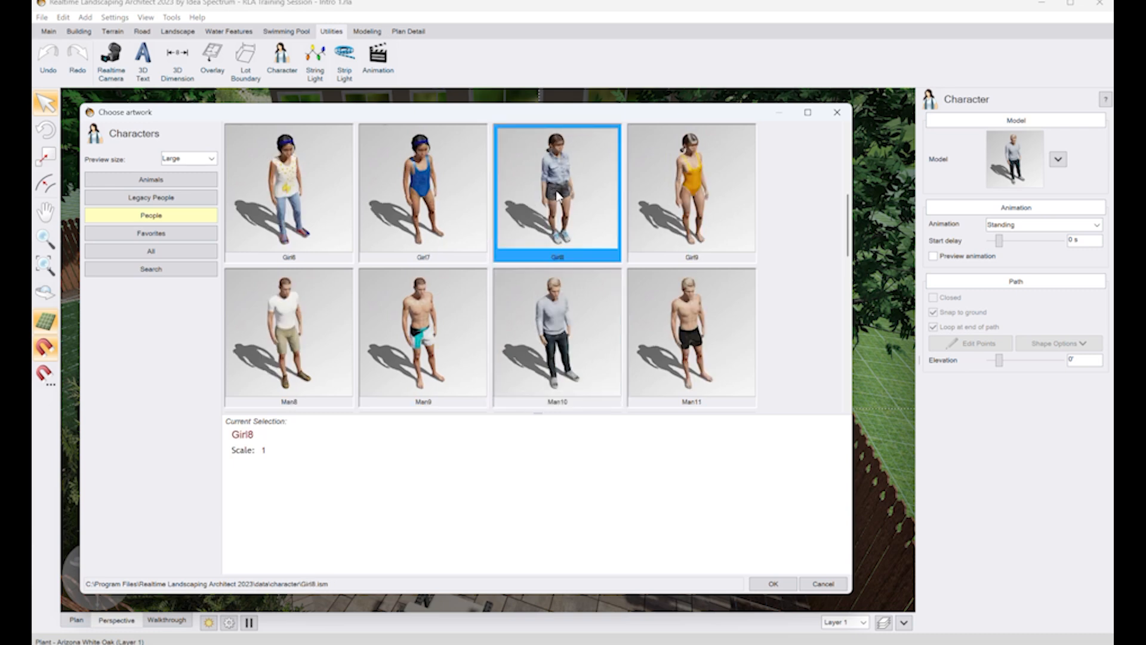
{"action": "double_click", "coordinate": [558, 194]}
Step: Change the third figure in the row to the Man18 model
{"action": "left_click", "coordinate": [506, 340]}
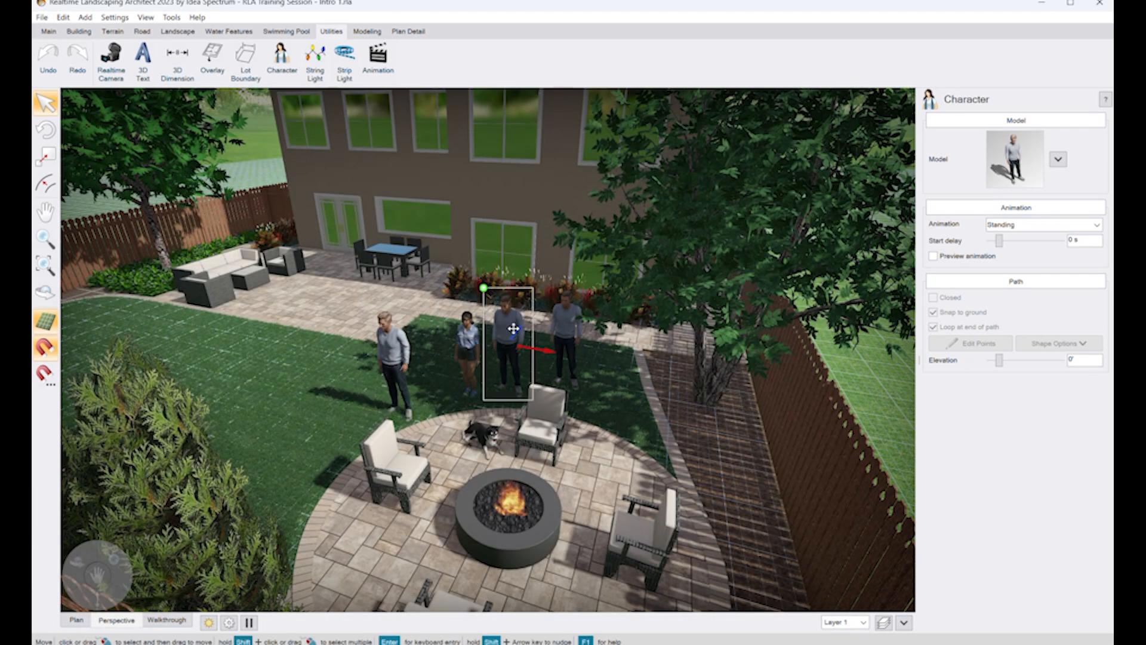
{"action": "left_click", "coordinate": [990, 179]}
{"action": "scroll", "coordinate": [301, 353], "scroll_direction": "down", "scroll_amount": 2}
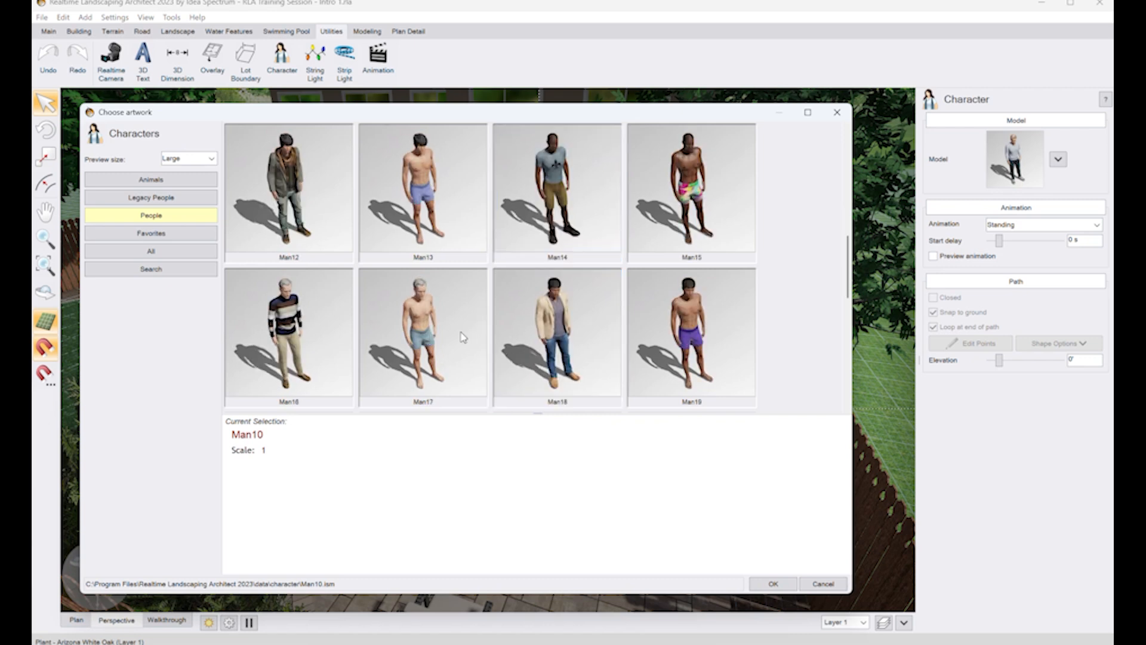
{"action": "double_click", "coordinate": [543, 329]}
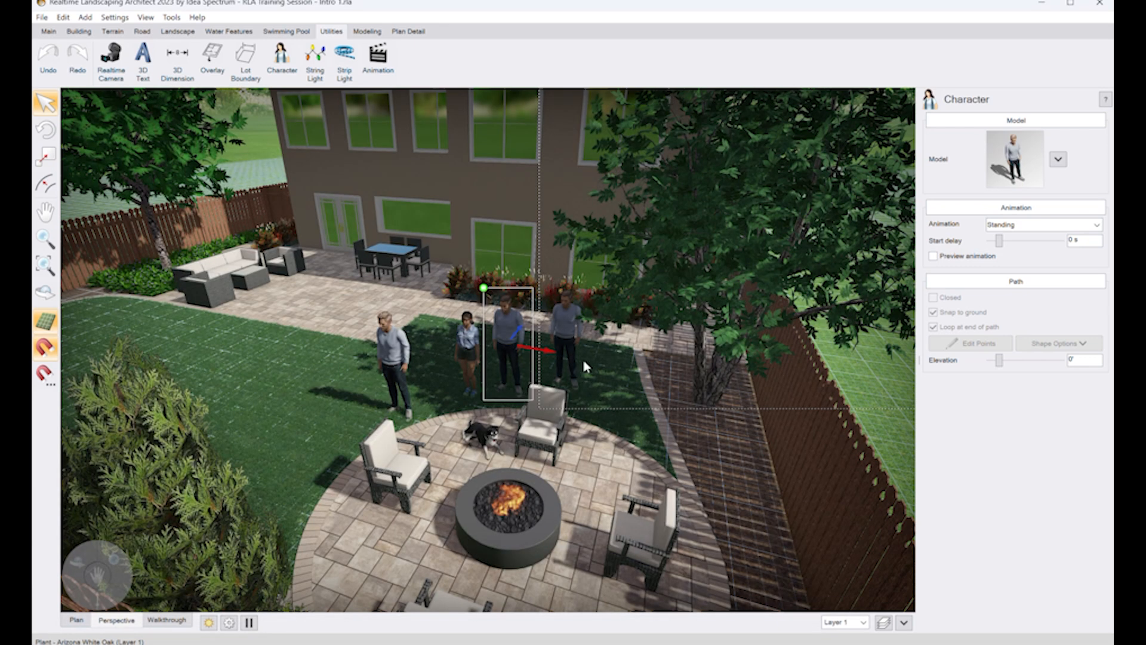
Step: Change the fourth figure in the row, beside the oak tree, to the Woman16 model
{"action": "left_click", "coordinate": [559, 327]}
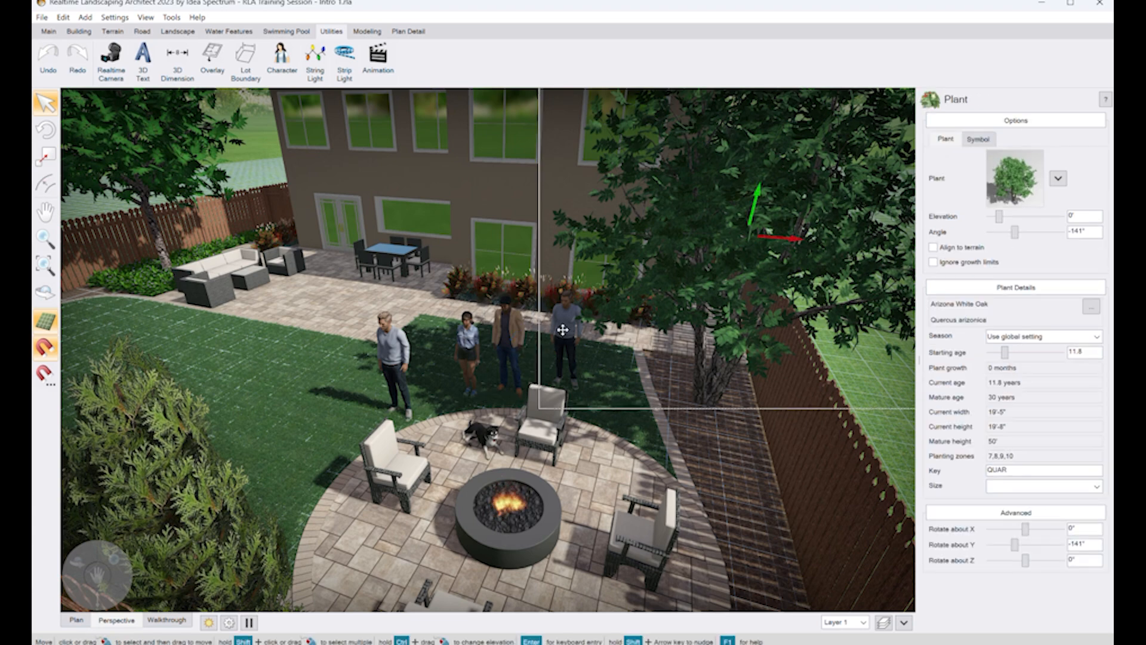
{"action": "left_click", "coordinate": [564, 325]}
{"action": "left_click", "coordinate": [1020, 169]}
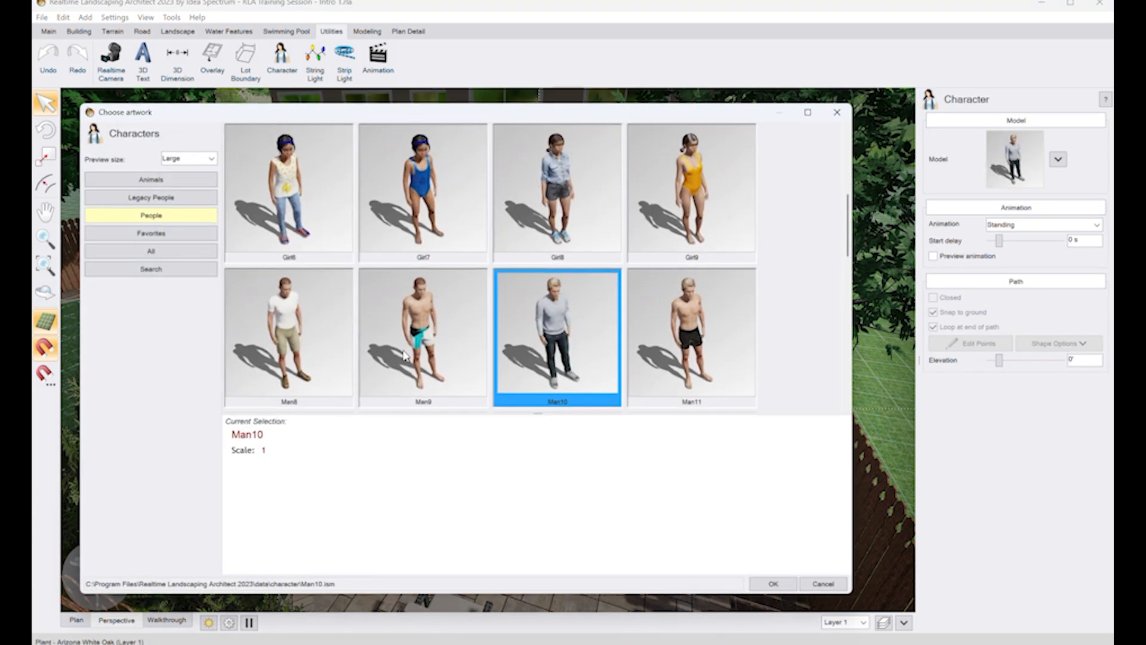
{"action": "scroll", "coordinate": [377, 363], "scroll_direction": "down", "scroll_amount": 6}
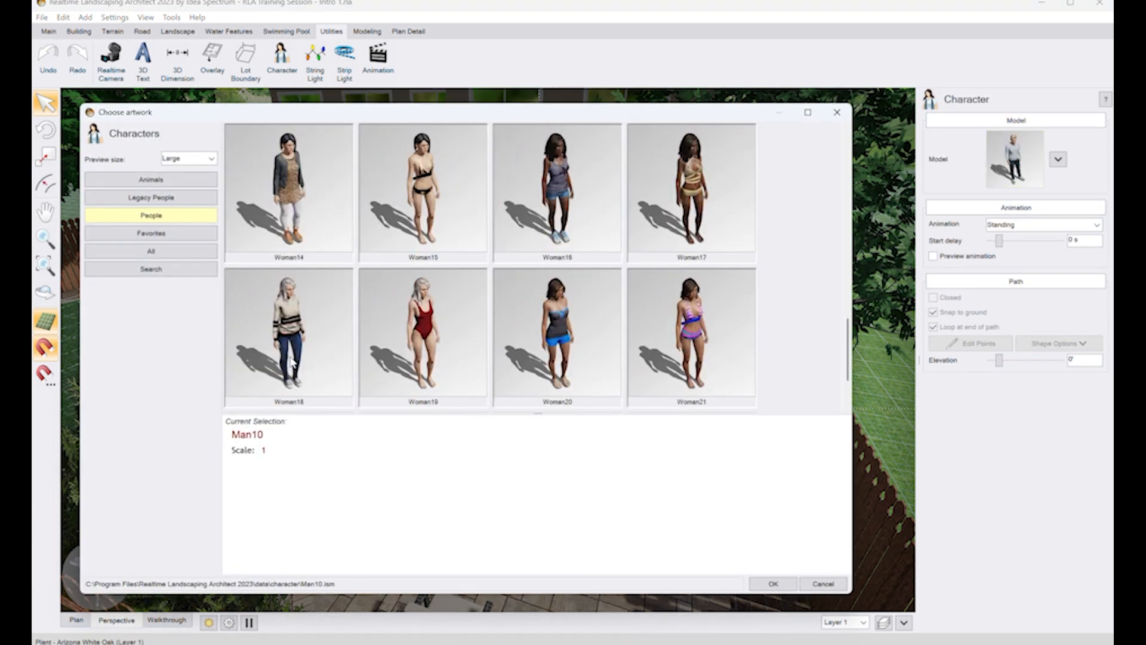
{"action": "double_click", "coordinate": [542, 208]}
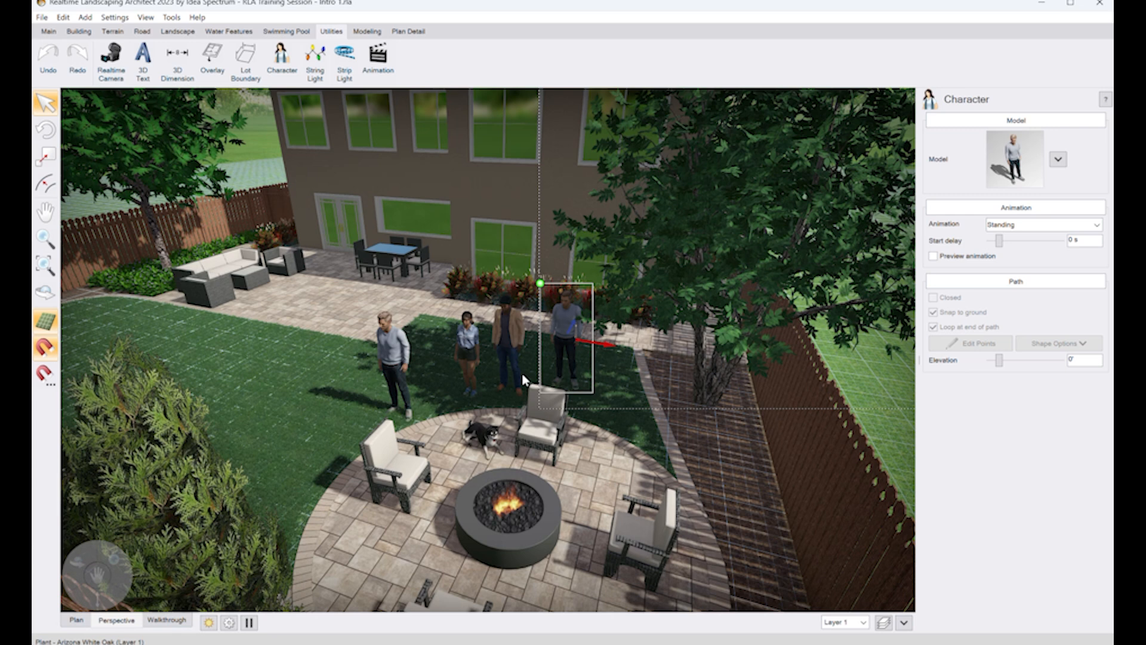
{"action": "left_click", "coordinate": [505, 339], "text": "shift"}
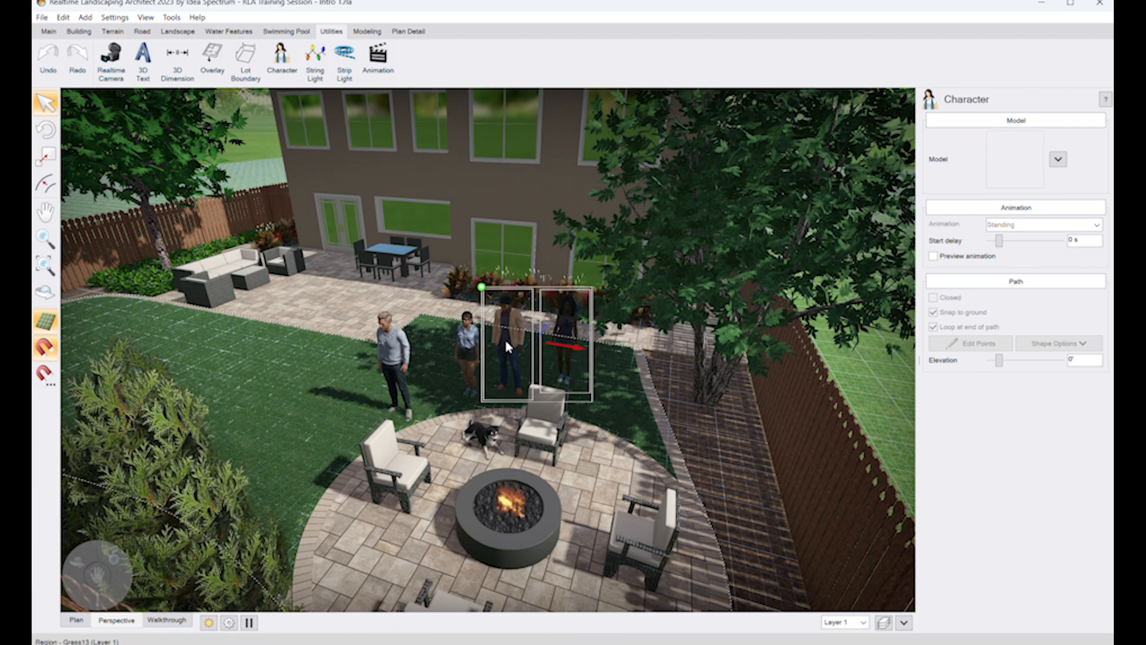
{"action": "left_click", "coordinate": [460, 352], "text": "shift"}
{"action": "left_click", "coordinate": [388, 373], "text": "shift"}
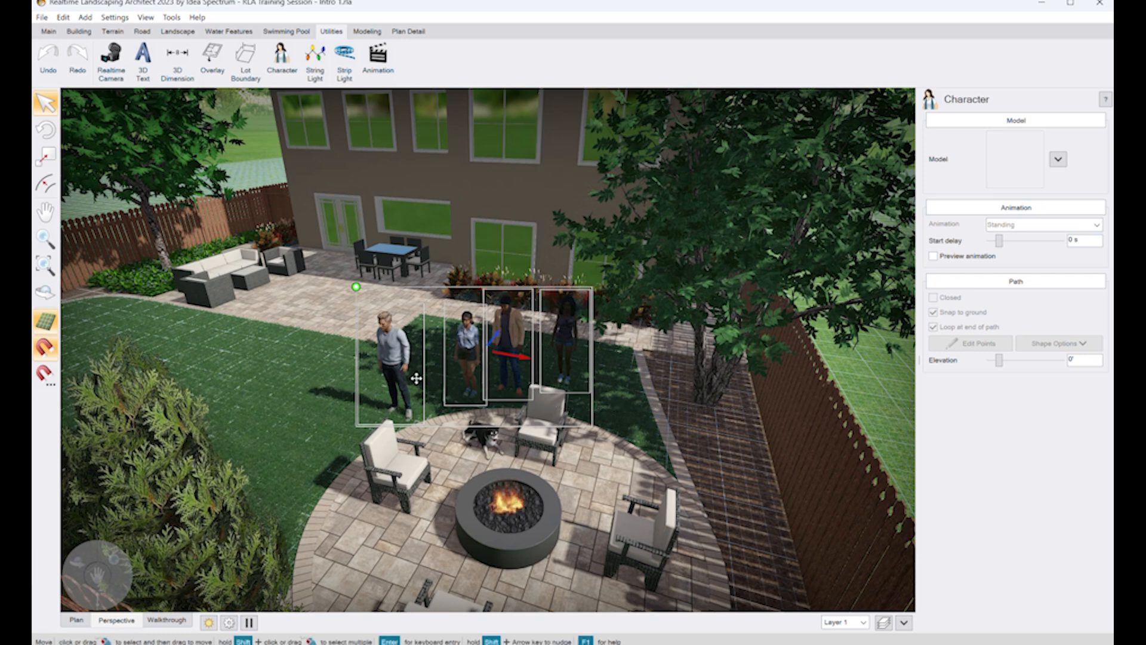
{"action": "left_click", "coordinate": [315, 360]}
Step: Set the first man's animation to Sitting on Chair and place him on the fire pit chair nearest the house
{"action": "left_click", "coordinate": [392, 353]}
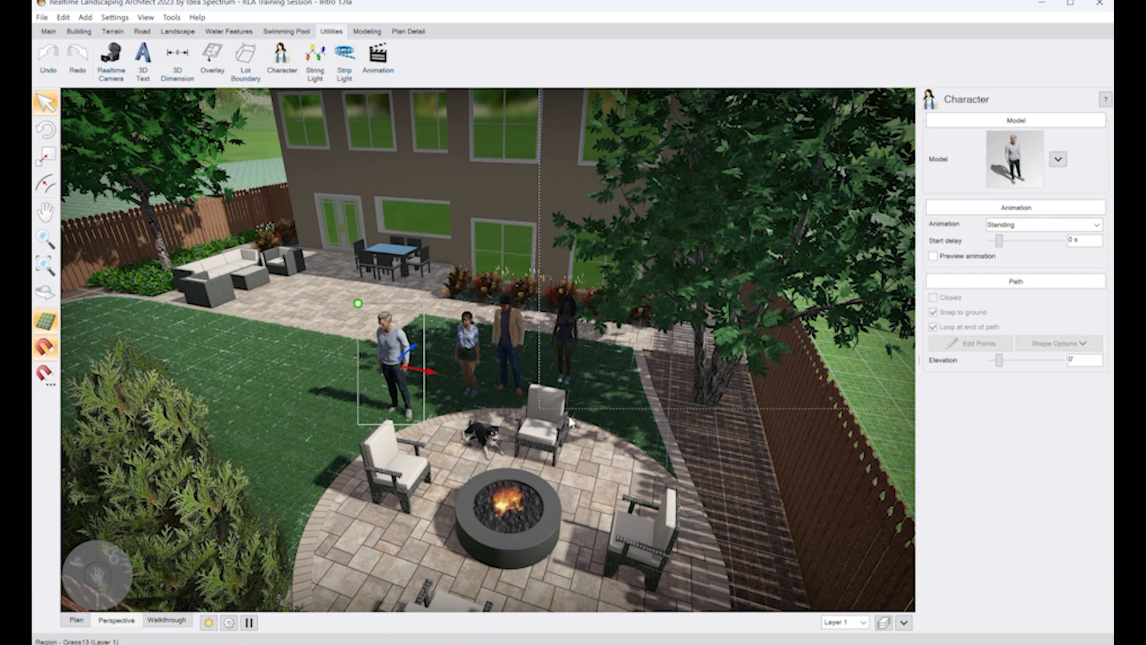
{"action": "left_click", "coordinate": [1042, 224]}
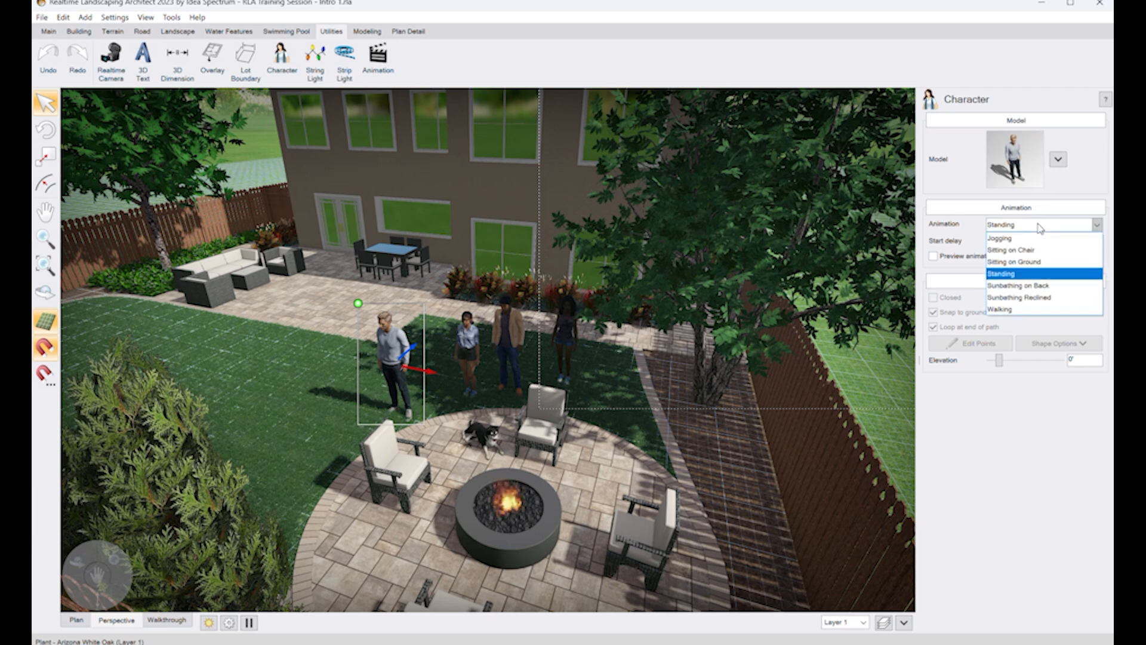
{"action": "left_click", "coordinate": [1033, 247]}
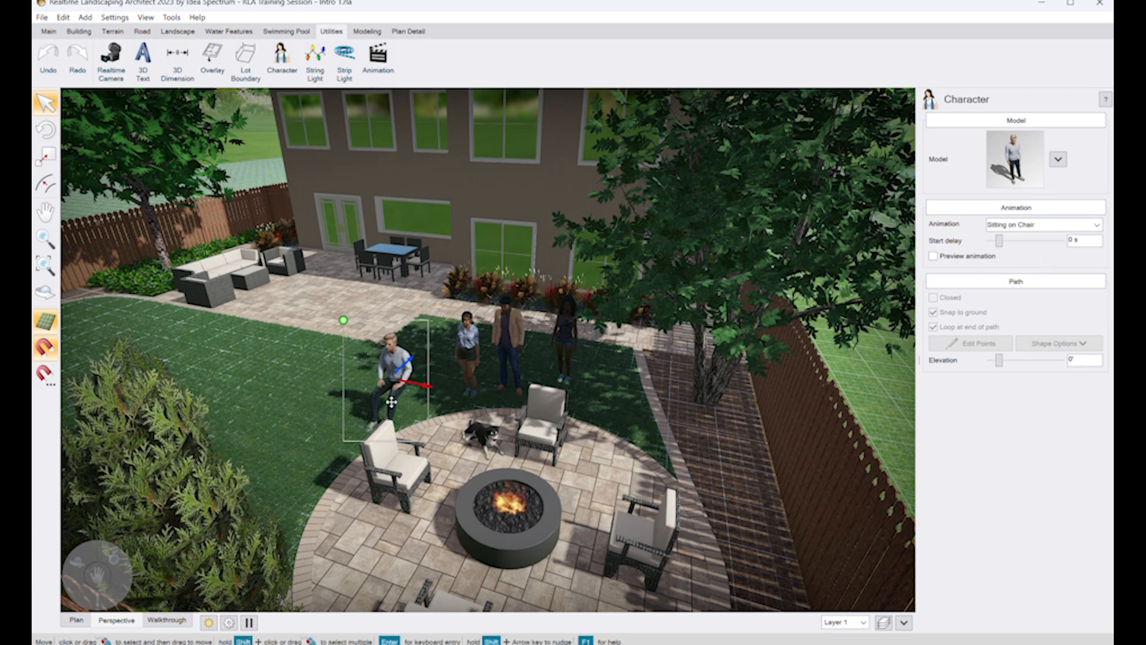
{"action": "left_click_drag", "start_coordinate": [391, 394], "coordinate": [550, 434]}
{"action": "middle_click_drag", "start_coordinate": [551, 434], "coordinate": [514, 438]}
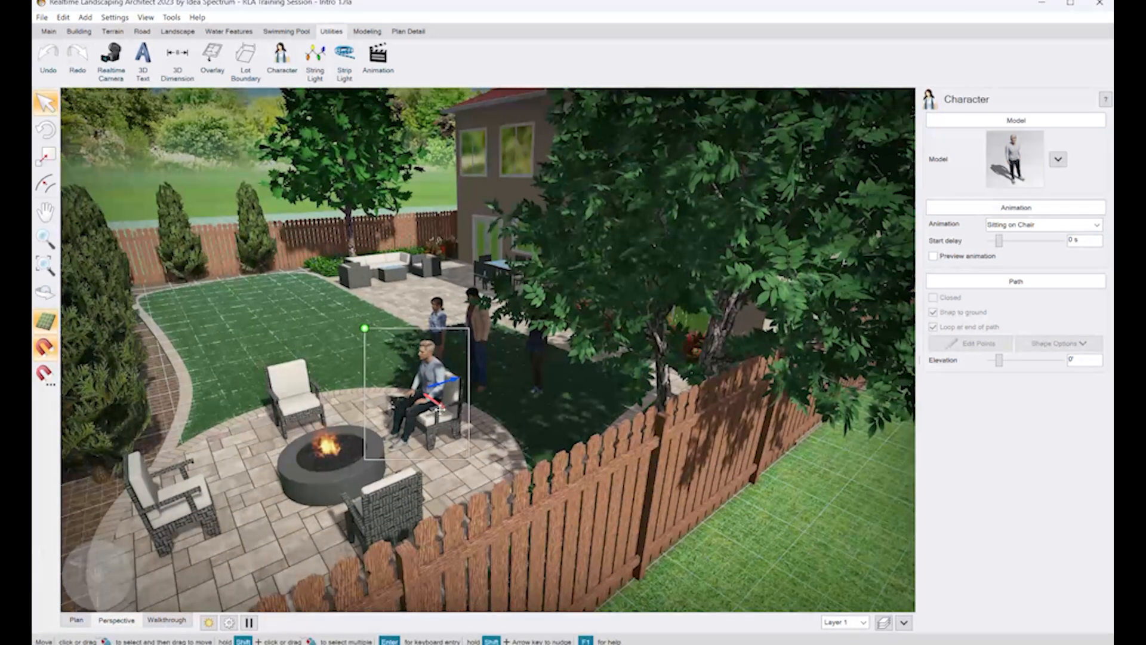
{"action": "left_click_drag", "start_coordinate": [439, 408], "coordinate": [454, 420]}
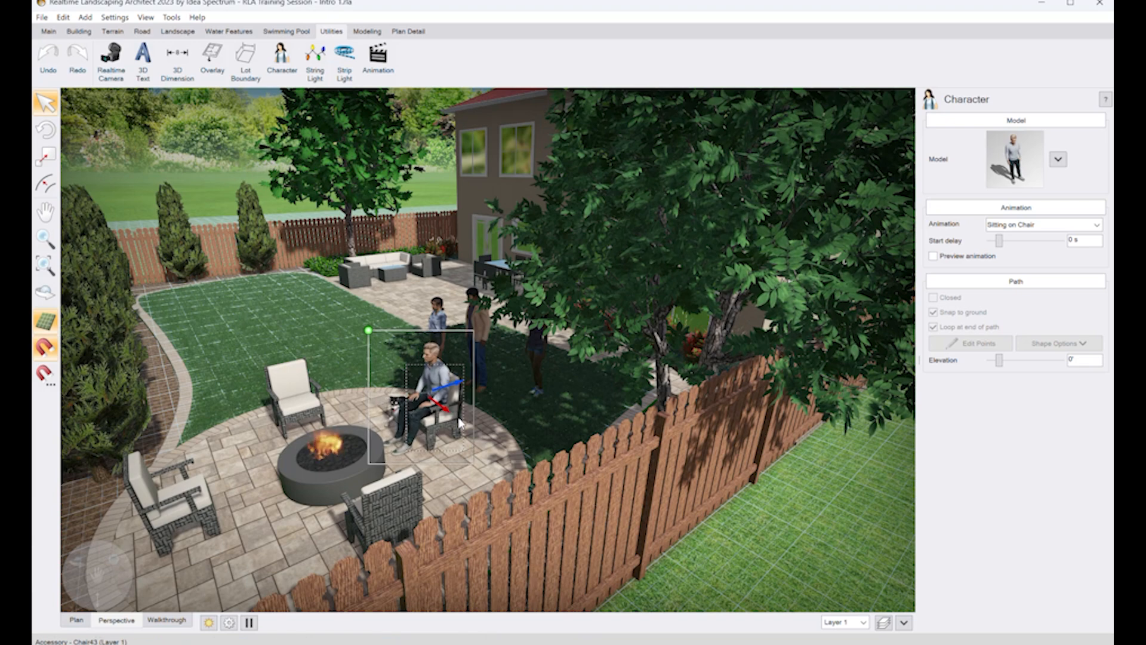
Step: Seat the girl on the lawn-side fire pit chair with the Sitting on Chair animation, and shift the dog toward her
{"action": "middle_click_drag", "start_coordinate": [378, 370], "coordinate": [430, 382]}
{"action": "left_click_drag", "start_coordinate": [507, 334], "coordinate": [374, 391]}
{"action": "left_click", "coordinate": [1028, 225]}
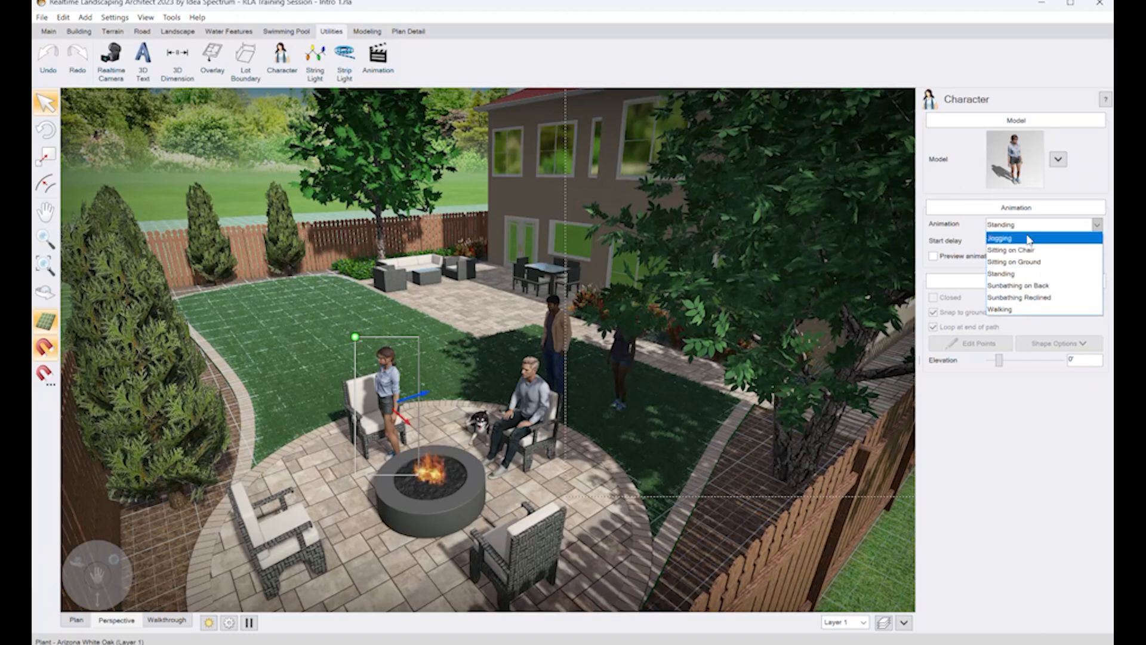
{"action": "left_click", "coordinate": [1018, 250]}
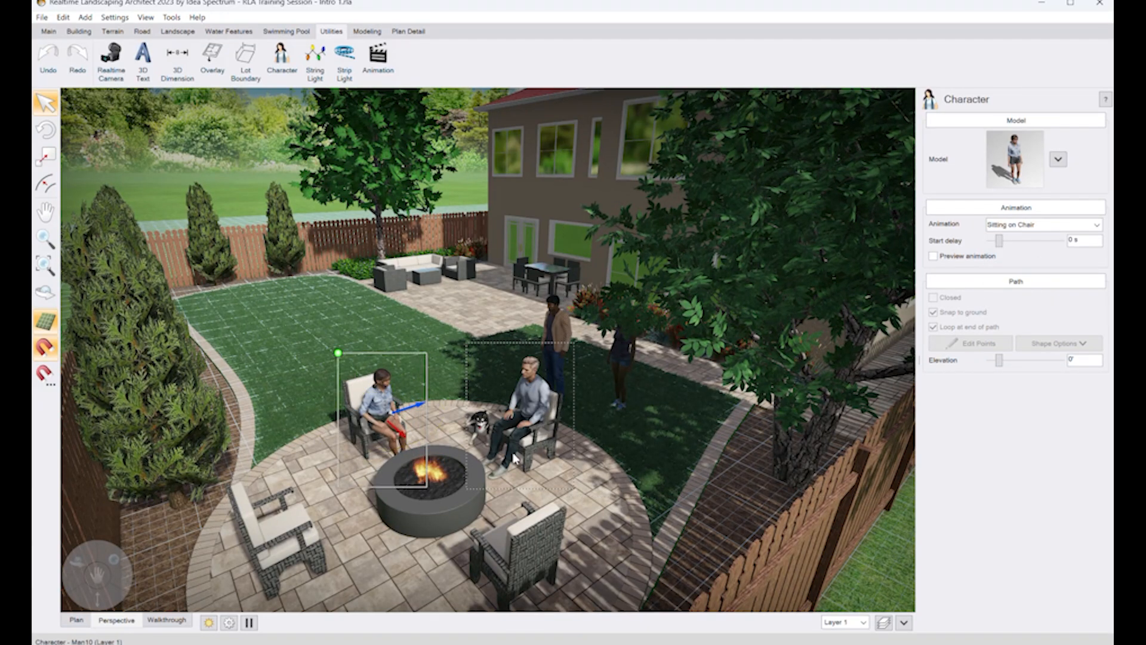
{"action": "left_click", "coordinate": [472, 424]}
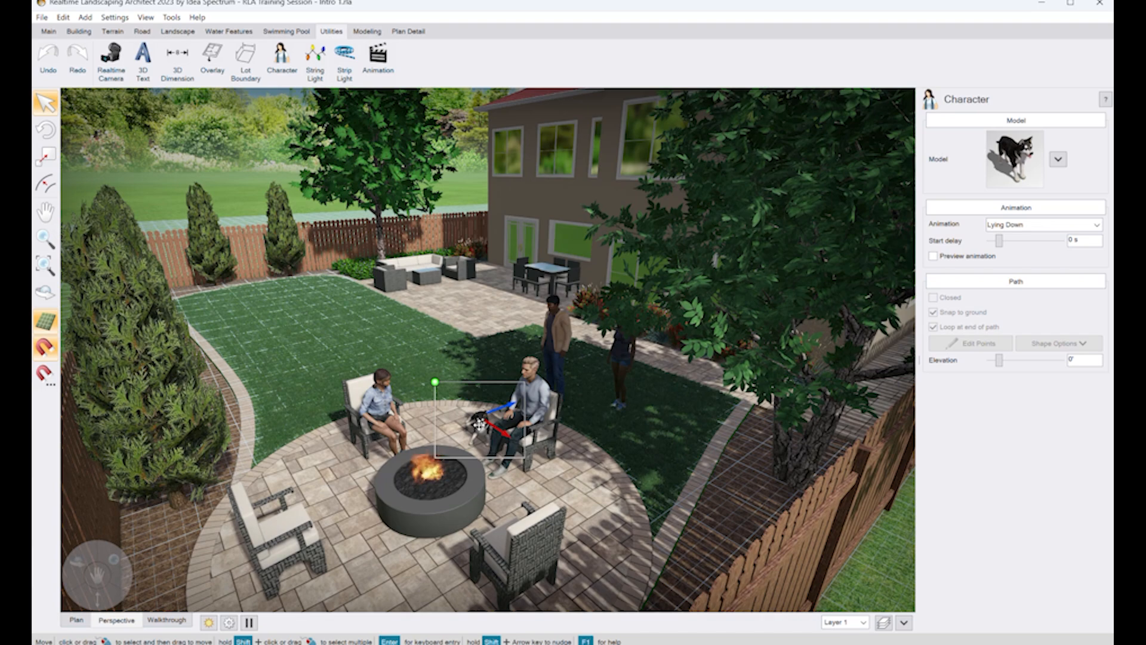
{"action": "left_click_drag", "start_coordinate": [480, 423], "coordinate": [455, 425]}
Step: Move the two people still standing behind the fire pit to the lounge seating area on the house patio
{"action": "right_click_drag", "start_coordinate": [439, 427], "coordinate": [465, 444]}
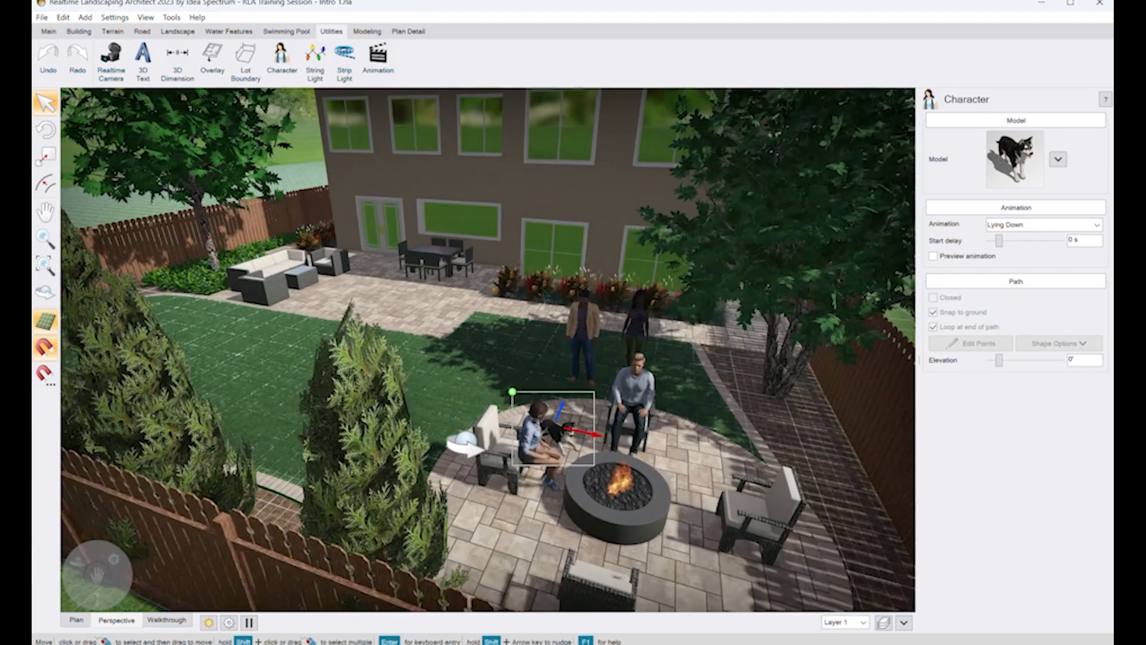
{"action": "middle_click_drag", "start_coordinate": [465, 442], "coordinate": [559, 591]}
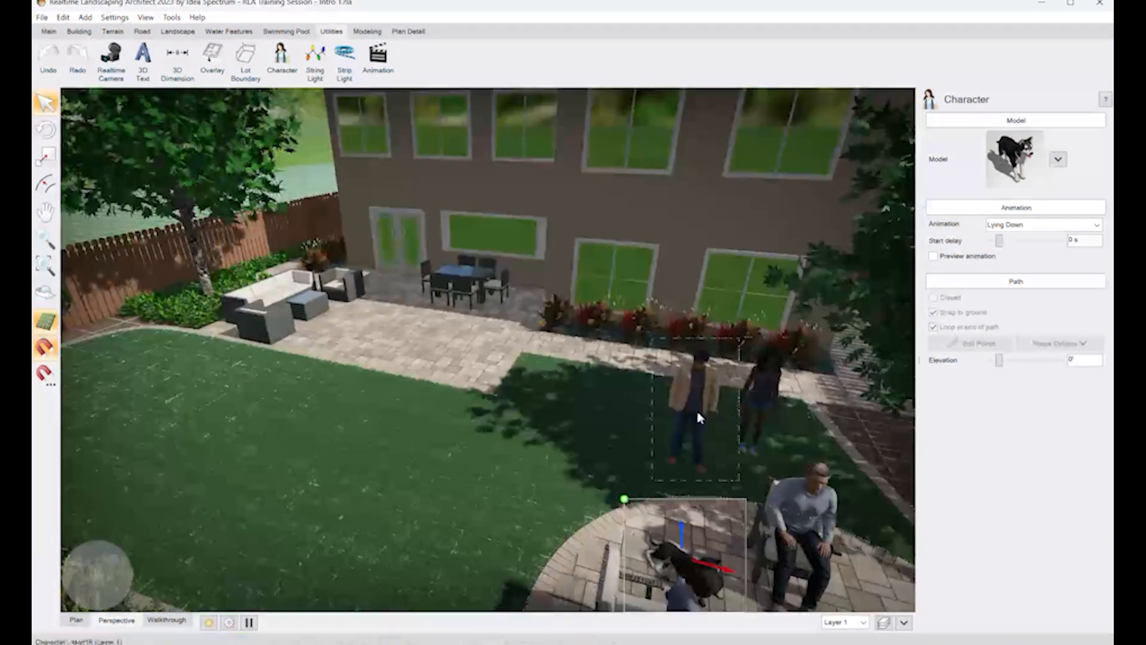
{"action": "left_click_drag", "start_coordinate": [699, 418], "coordinate": [367, 294]}
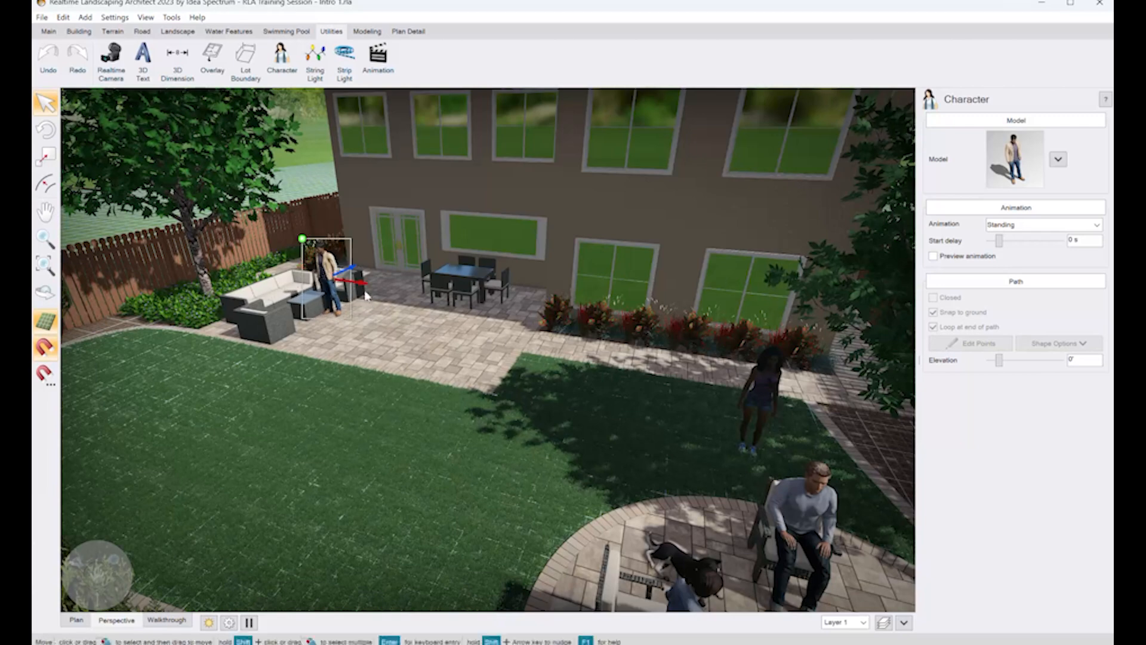
{"action": "left_click_drag", "start_coordinate": [760, 376], "coordinate": [276, 279]}
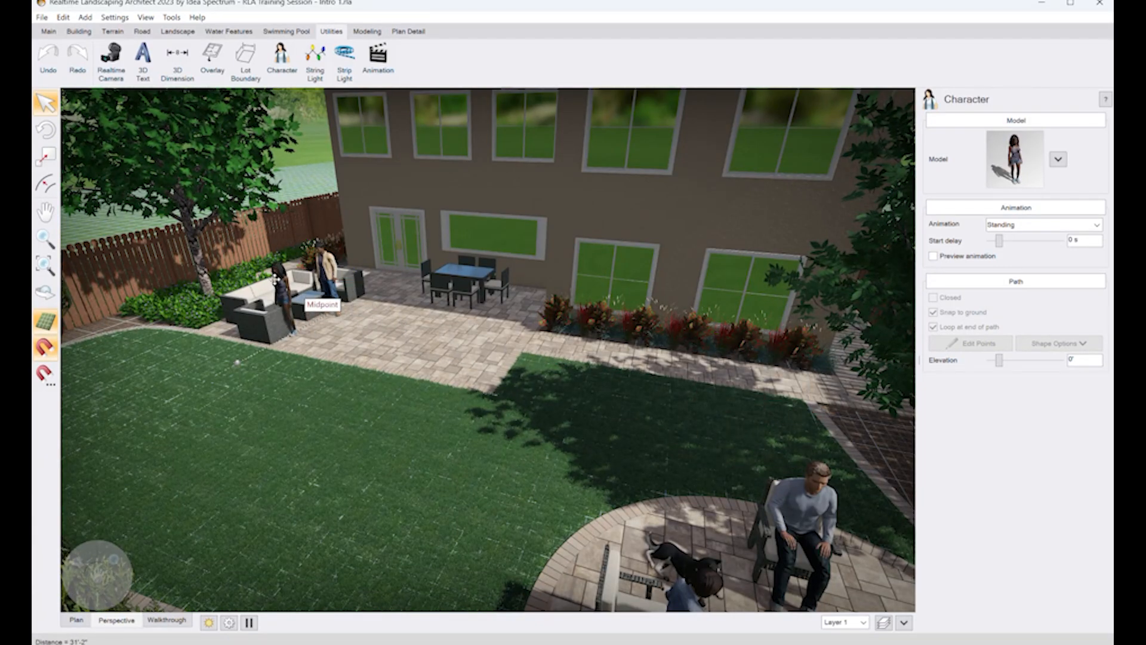
Step: Set the man in the tan jacket to Sitting on Chair and place him on the armchair nearest the house
{"action": "right_click_drag", "start_coordinate": [276, 281], "coordinate": [298, 324]}
{"action": "middle_click_drag", "start_coordinate": [299, 324], "coordinate": [523, 549]}
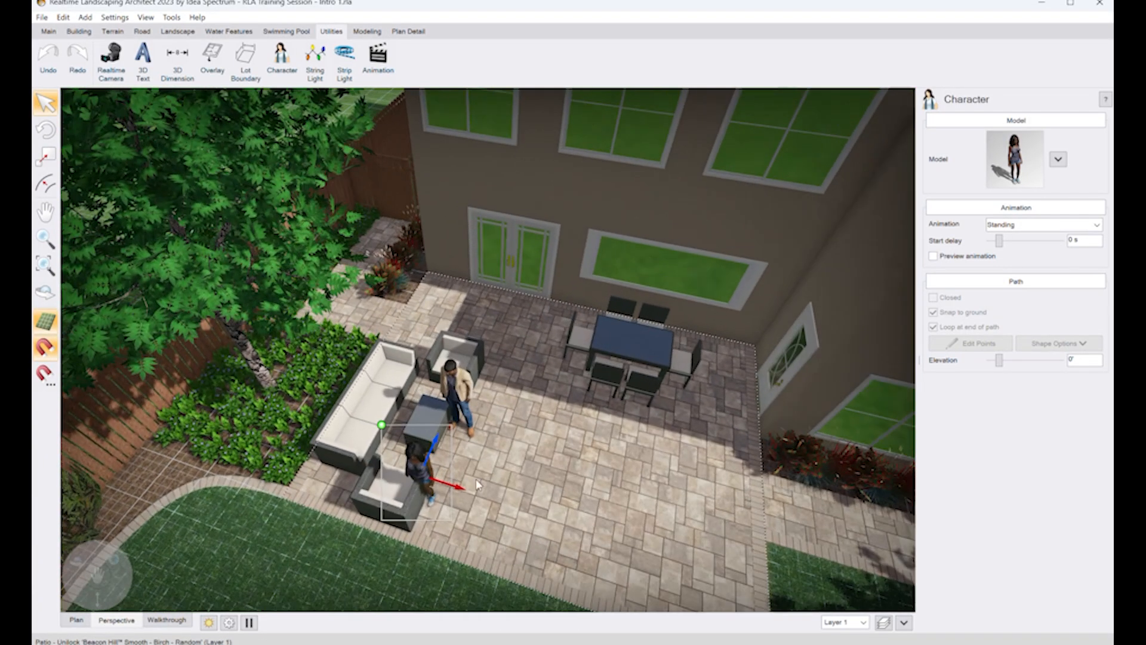
{"action": "left_click", "coordinate": [458, 391]}
{"action": "left_click", "coordinate": [1096, 225]}
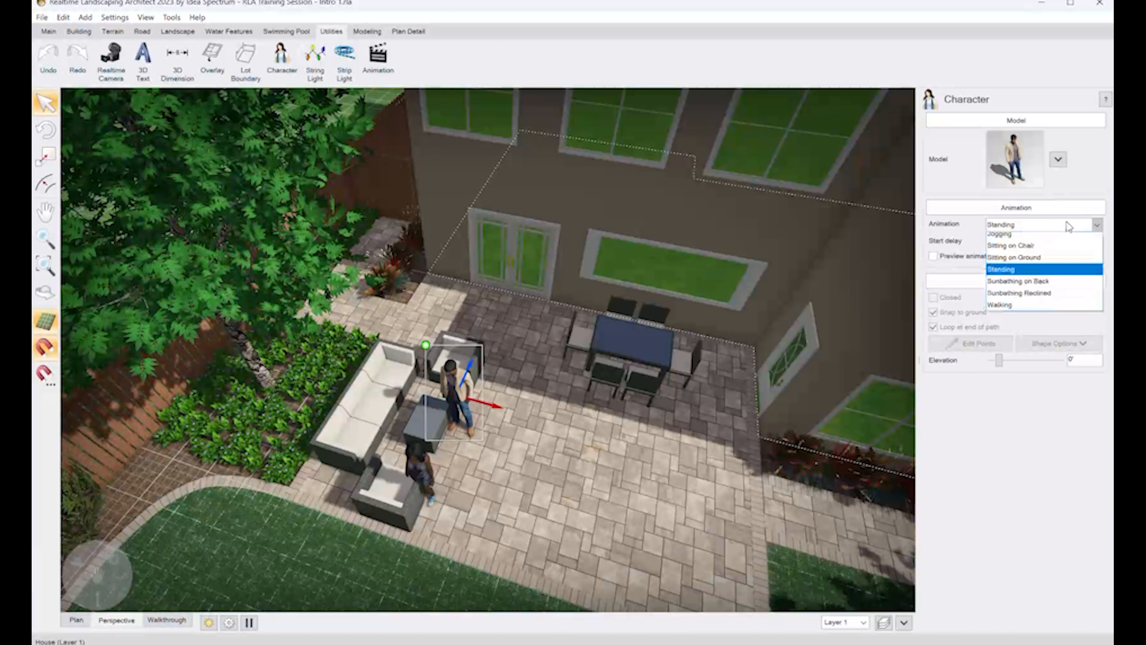
{"action": "left_click", "coordinate": [1041, 251]}
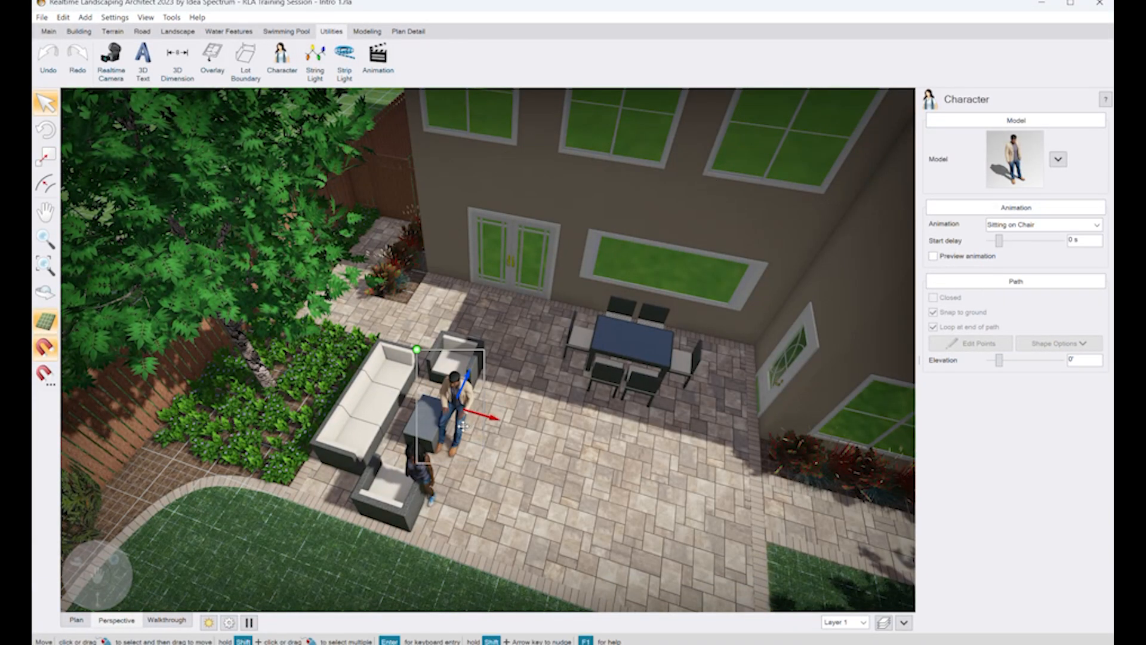
{"action": "left_click_drag", "start_coordinate": [463, 425], "coordinate": [460, 383]}
Step: Set the woman to Sitting on Chair, rotate her toward the coffee table, and place her on the sofa's house-side end
{"action": "left_click", "coordinate": [421, 468]}
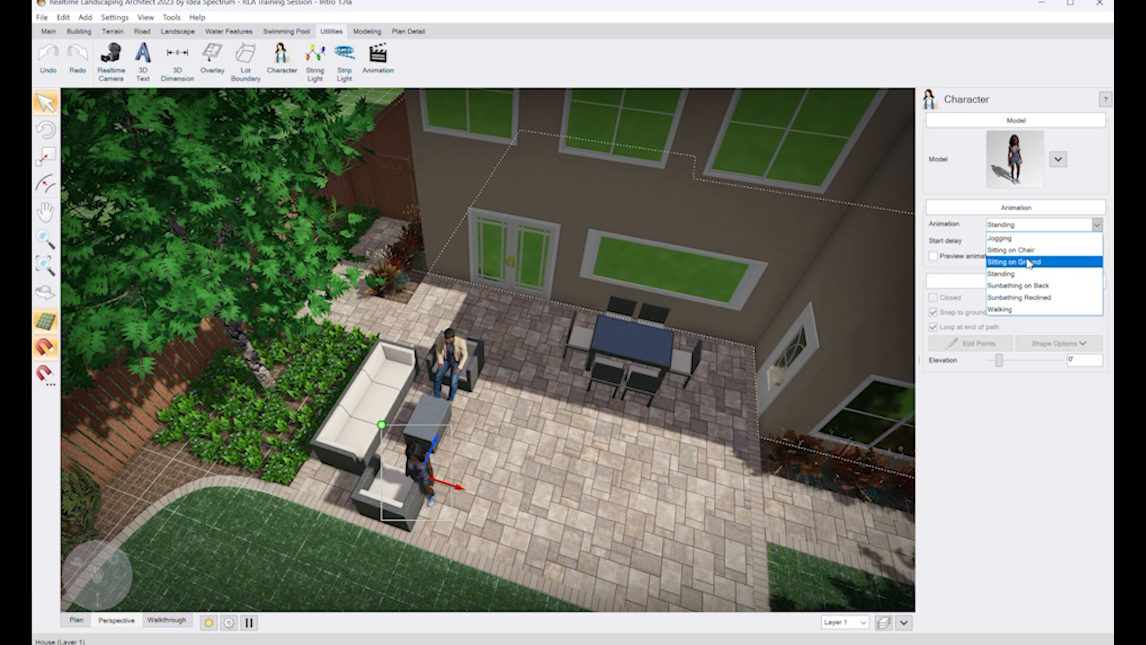
{"action": "left_click", "coordinate": [1010, 250]}
{"action": "left_click_drag", "start_coordinate": [381, 425], "coordinate": [350, 458]}
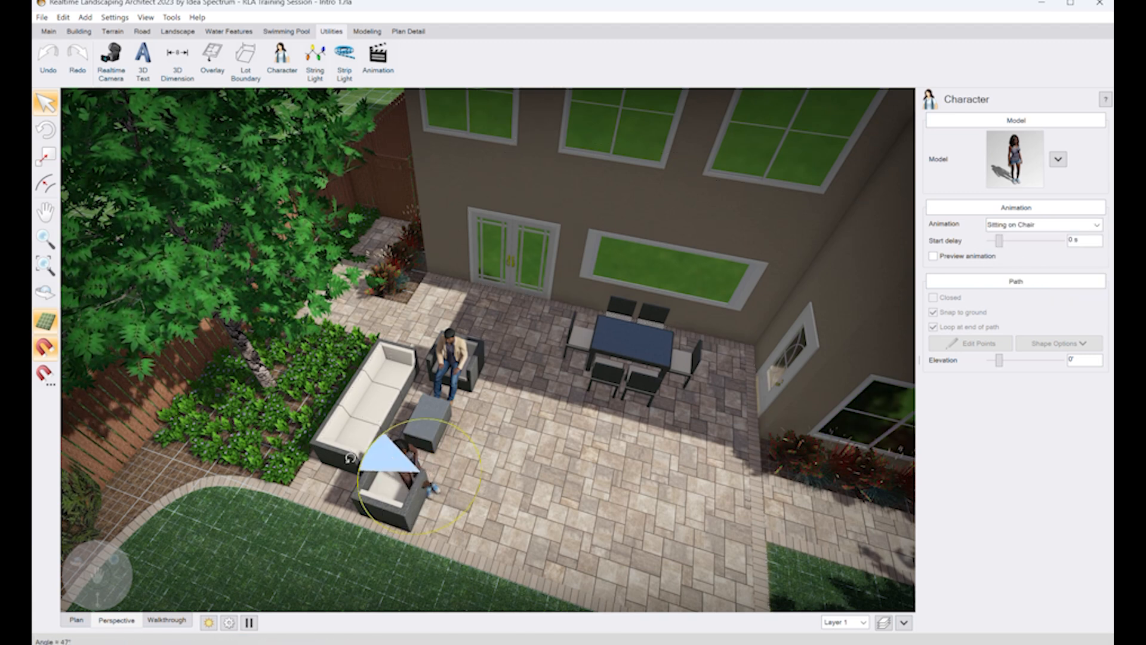
{"action": "left_click_drag", "start_coordinate": [412, 477], "coordinate": [387, 385]}
Step: Add a Drink Cooler accessory from the Other category beside the lounge coffee table
{"action": "middle_click_drag", "start_coordinate": [463, 449], "coordinate": [591, 118]}
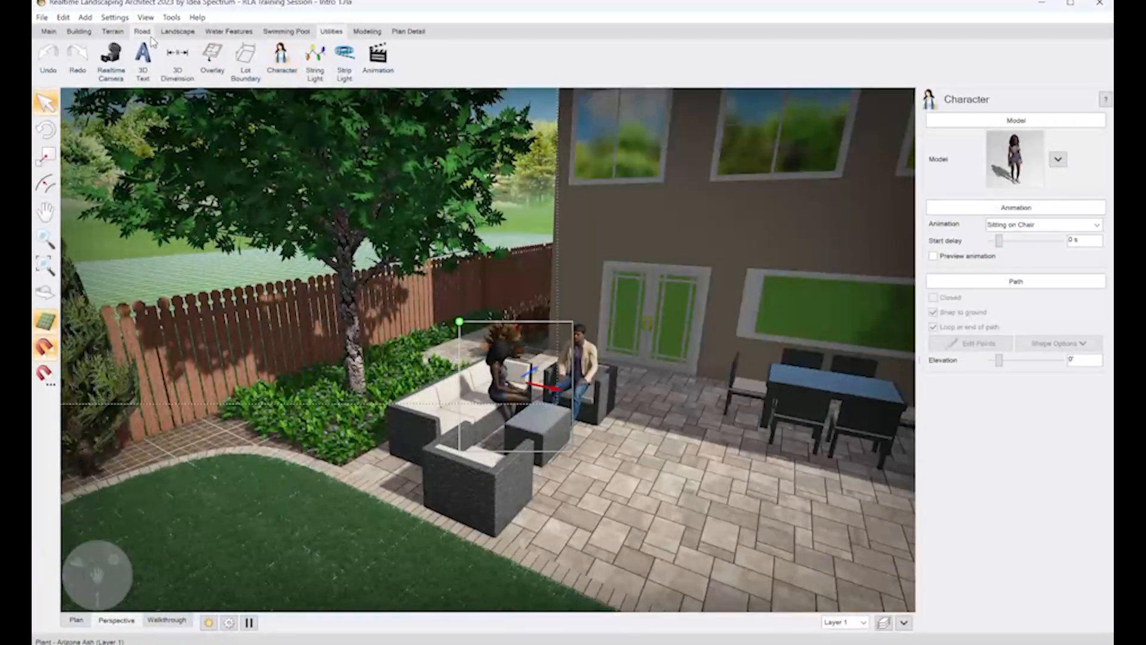
{"action": "left_click", "coordinate": [175, 33]}
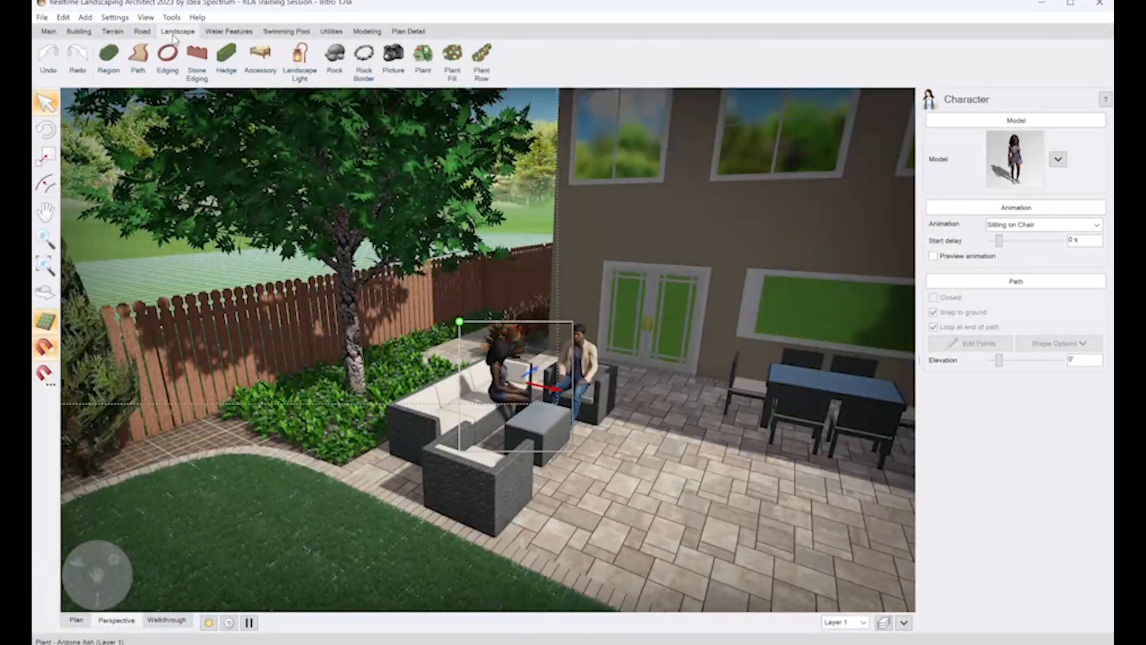
{"action": "left_click", "coordinate": [263, 67]}
{"action": "left_click", "coordinate": [1015, 159]}
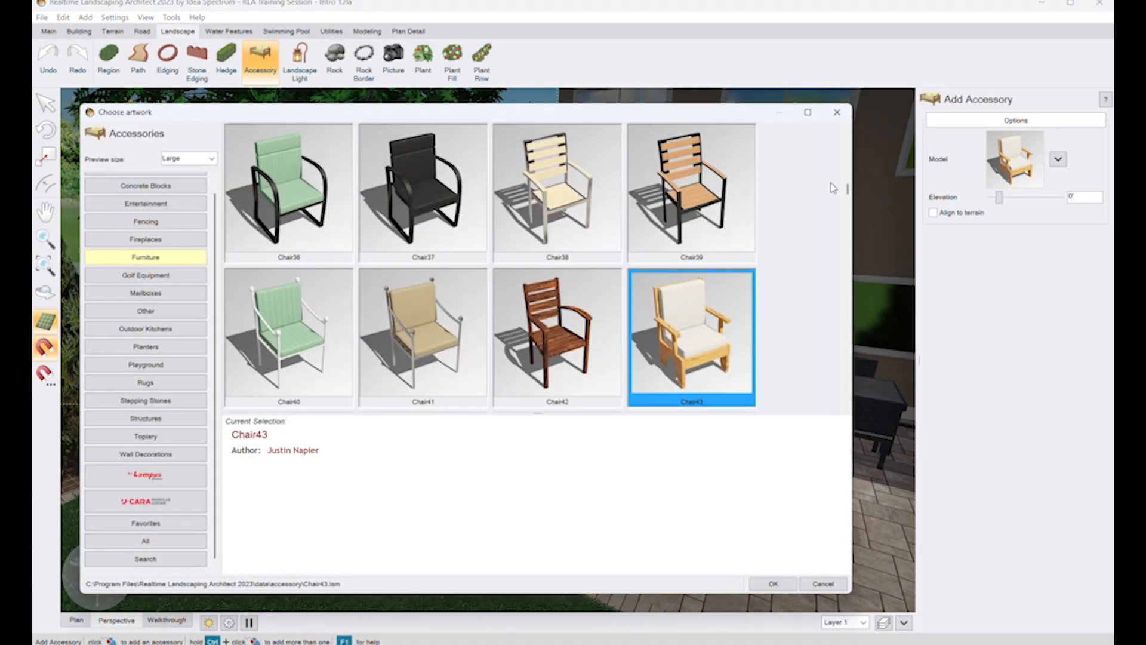
{"action": "left_click", "coordinate": [146, 311]}
{"action": "scroll", "coordinate": [517, 233], "scroll_direction": "down", "scroll_amount": 3}
{"action": "scroll", "coordinate": [517, 233], "scroll_direction": "down", "scroll_amount": 4}
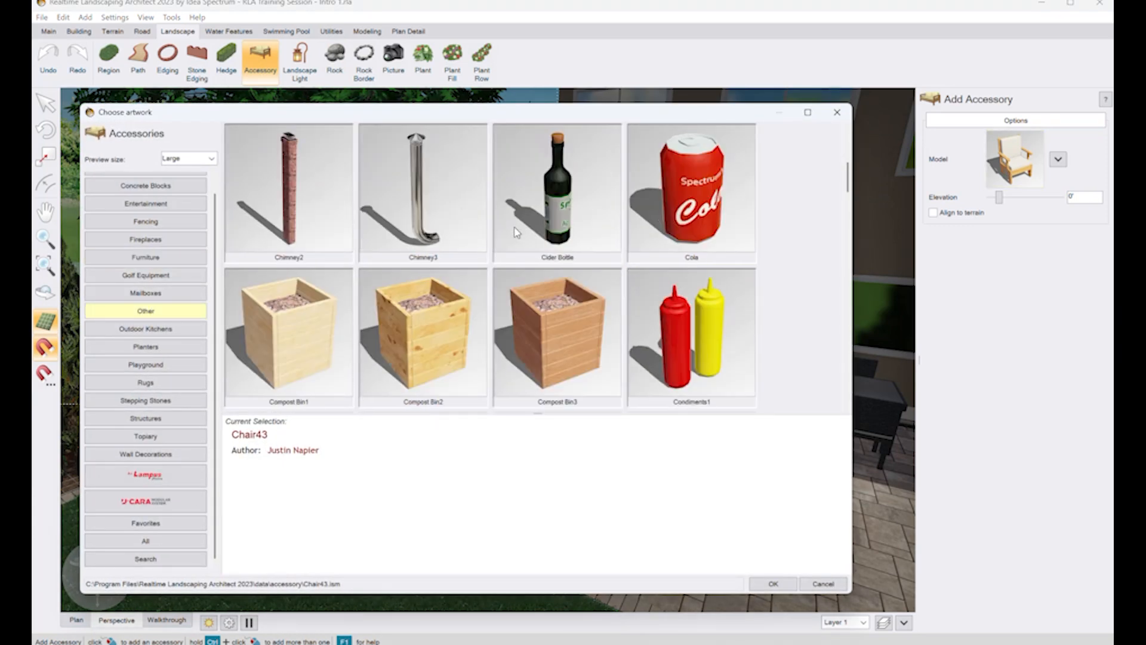
{"action": "left_click", "coordinate": [677, 349]}
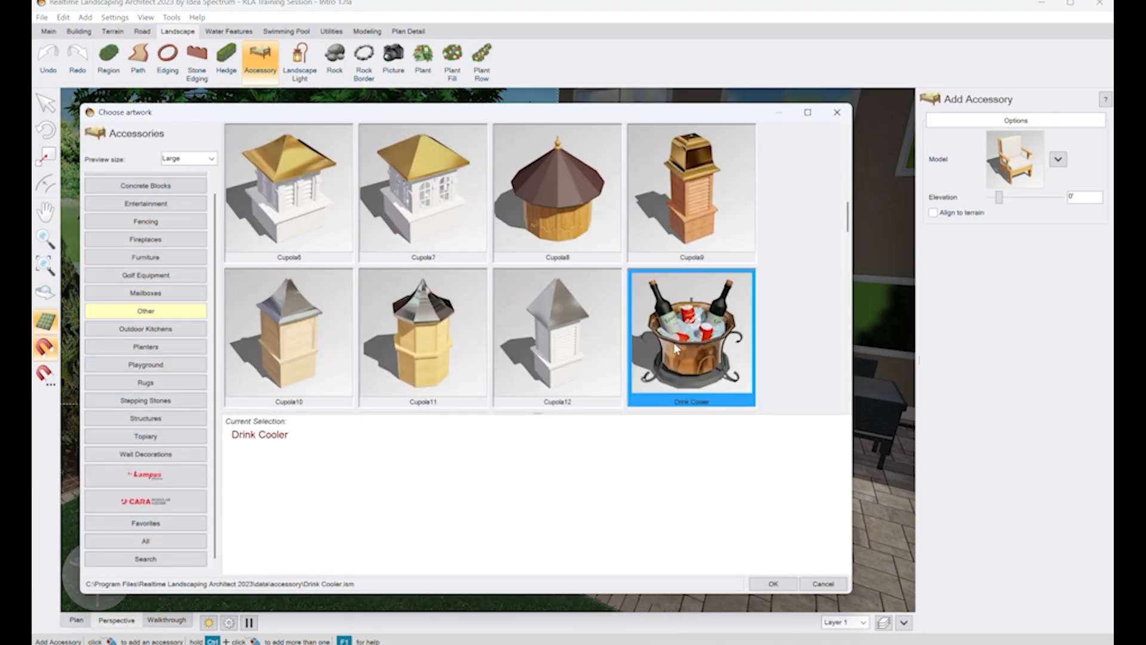
{"action": "double_click", "coordinate": [676, 349]}
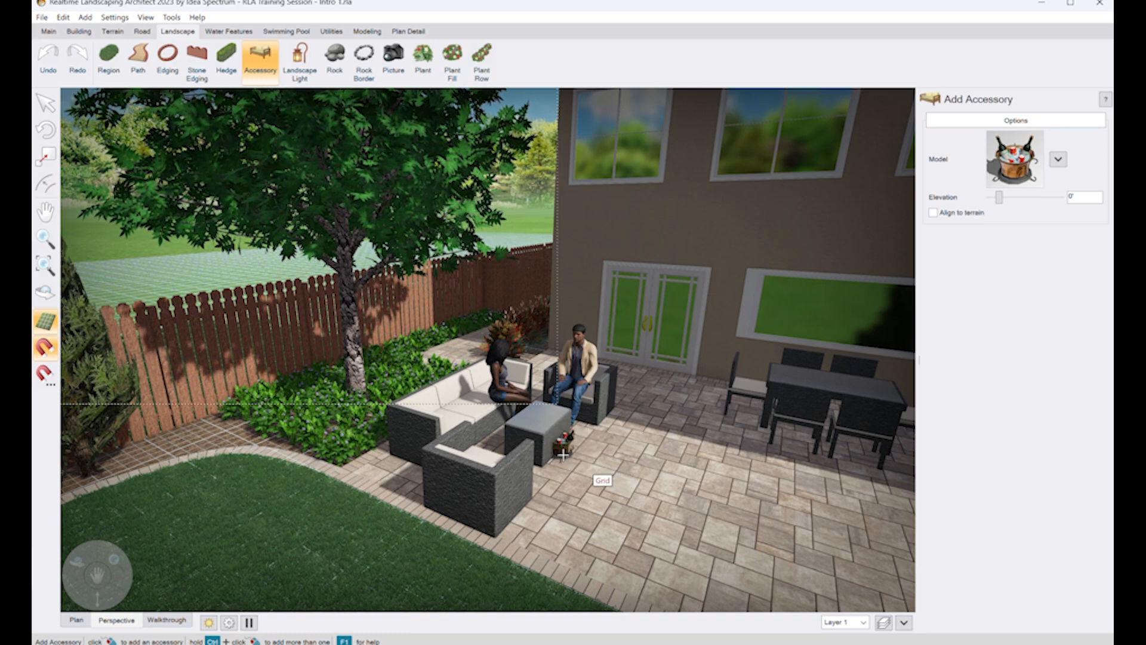
{"action": "left_click", "coordinate": [563, 454]}
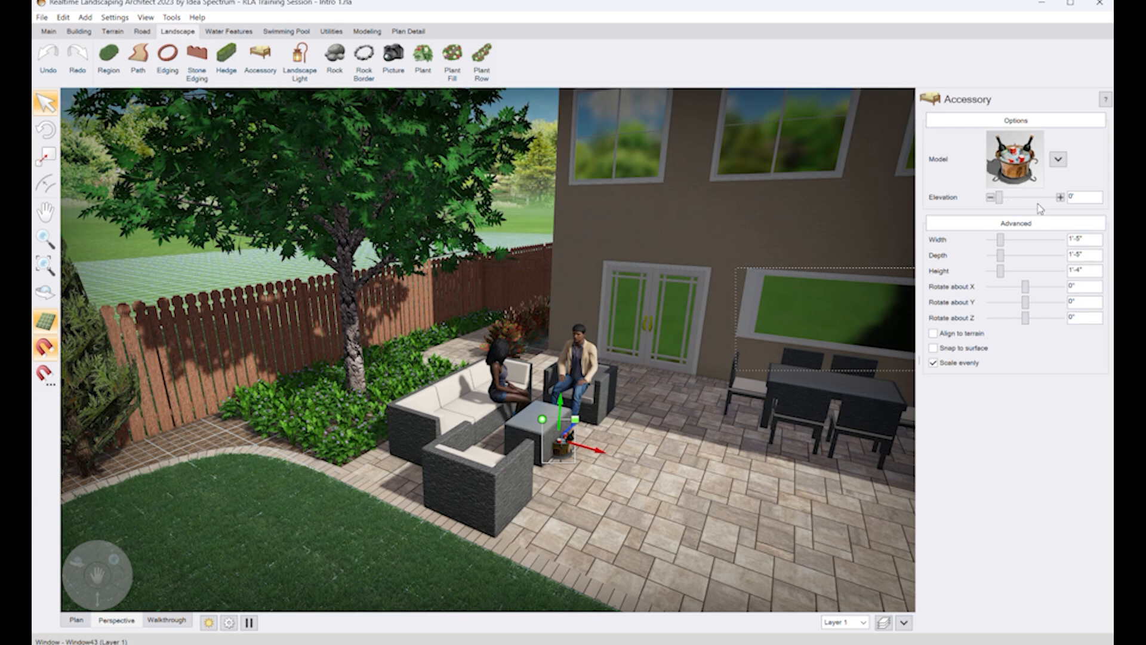
Step: Raise the drink cooler's elevation to 1'-8" and position it on top of the coffee table
{"action": "left_click", "coordinate": [1060, 198]}
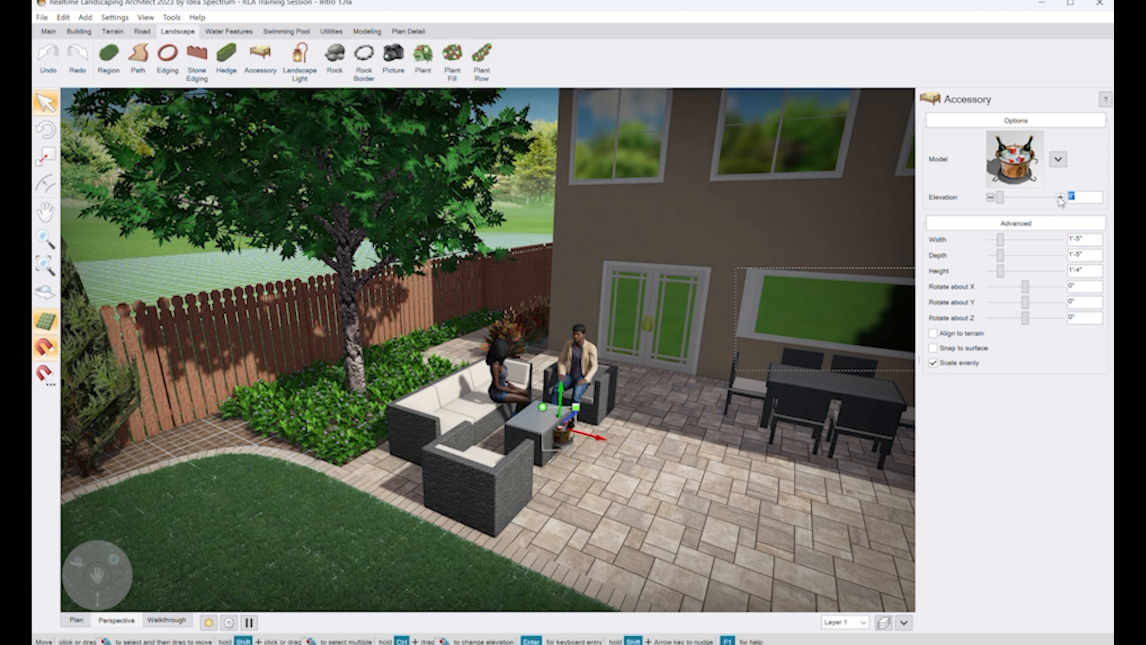
{"action": "left_click", "coordinate": [1060, 198]}
{"action": "left_click", "coordinate": [1061, 198]}
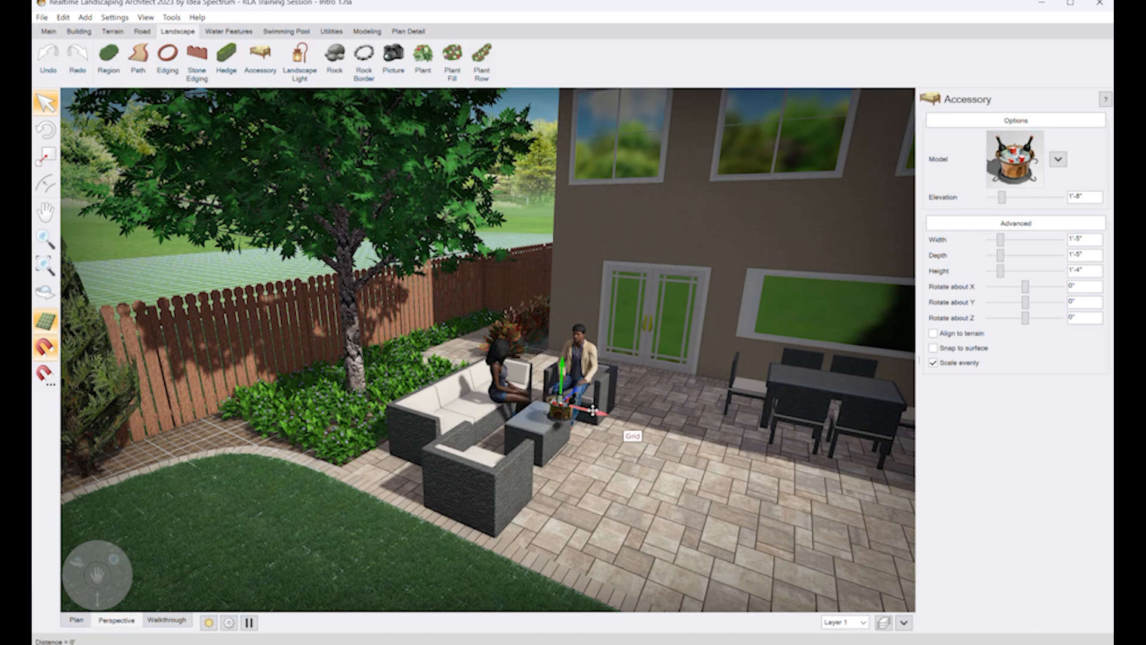
{"action": "left_click_drag", "start_coordinate": [592, 410], "coordinate": [580, 408]}
Step: Examine the furnished patio and lawn from closer and wider viewpoints
{"action": "middle_click_drag", "start_coordinate": [598, 435], "coordinate": [594, 438]}
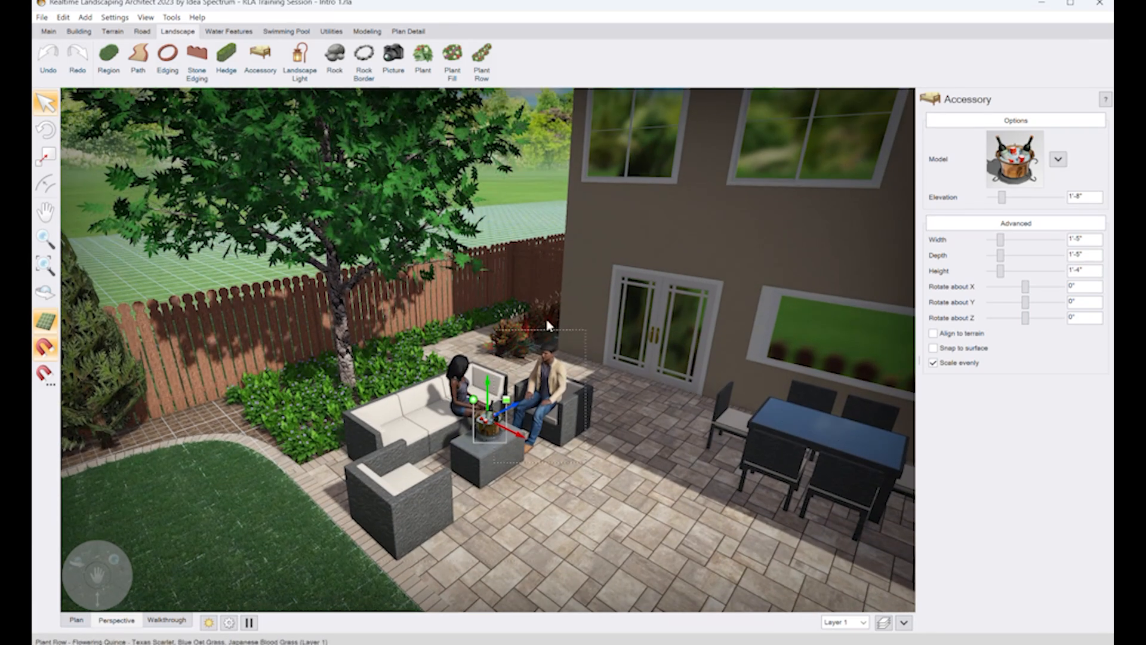
{"action": "left_click", "coordinate": [546, 240]}
{"action": "mouse_move", "coordinate": [545, 381]}
{"action": "middle_mouse_down"}
{"action": "mouse_move", "coordinate": [568, 374]}
{"action": "mouse_move", "coordinate": [529, 380]}
{"action": "middle_mouse_up"}
{"action": "scroll", "coordinate": [471, 418], "scroll_direction": "down", "scroll_amount": 5}
{"action": "scroll", "coordinate": [465, 421], "scroll_direction": "up", "scroll_amount": 2}
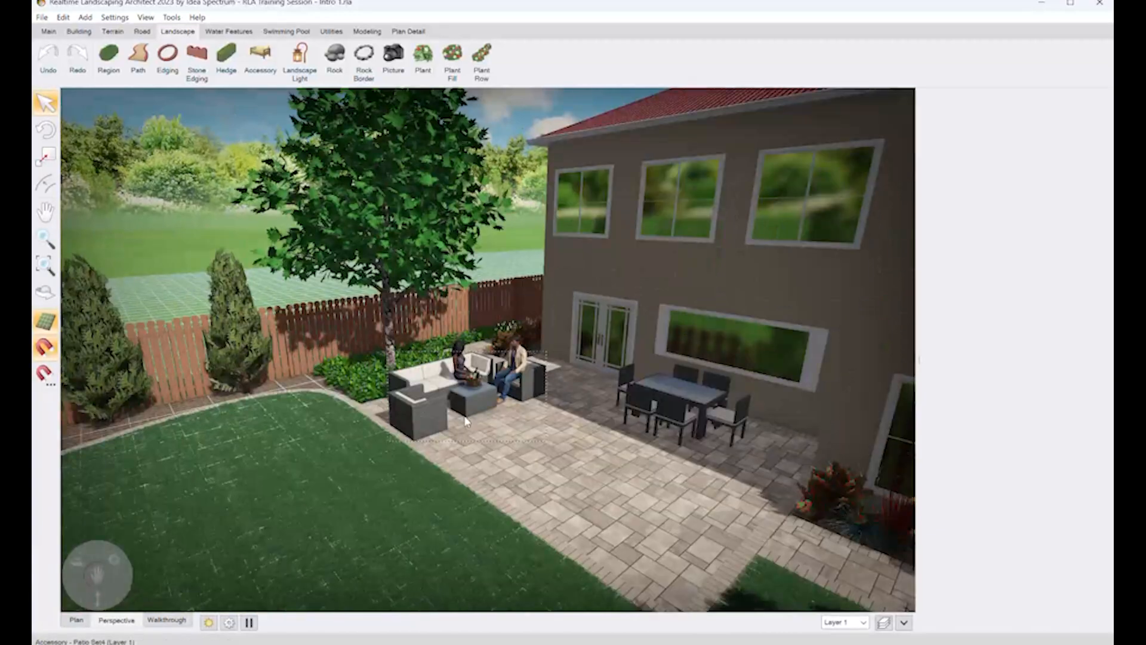
{"action": "right_click_drag", "start_coordinate": [409, 460], "coordinate": [418, 483]}
{"action": "middle_click_drag", "start_coordinate": [421, 361], "coordinate": [518, 334]}
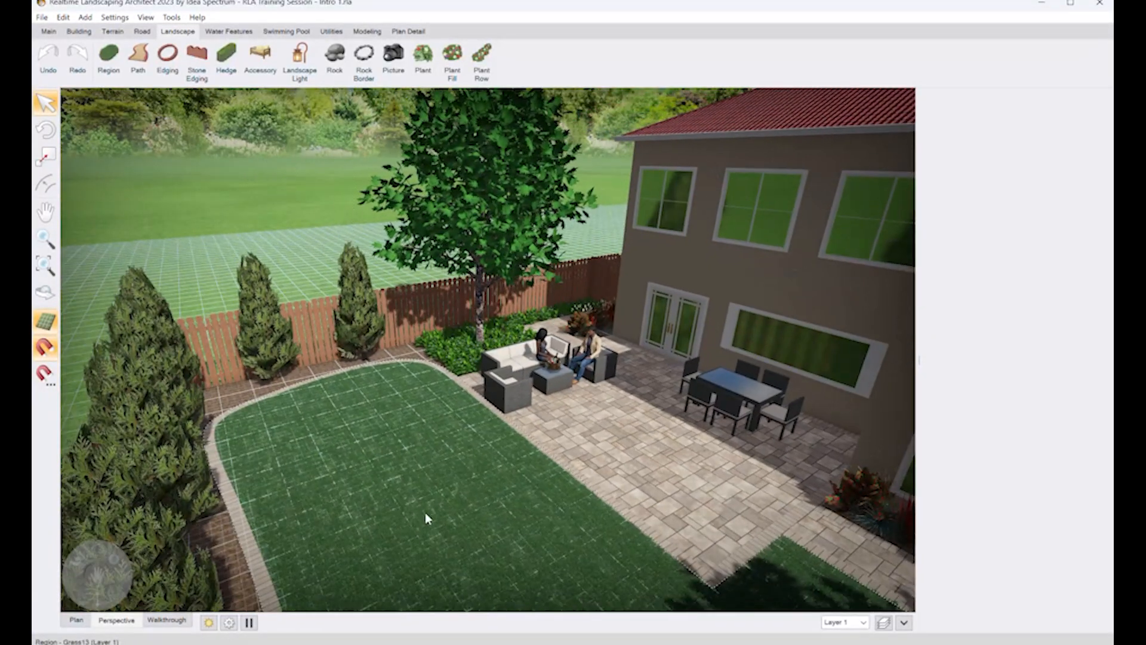
Step: Choose the Patio Set6 pair of loungers from the Furniture accessories for placement
{"action": "right_click_drag", "start_coordinate": [427, 518], "coordinate": [423, 505]}
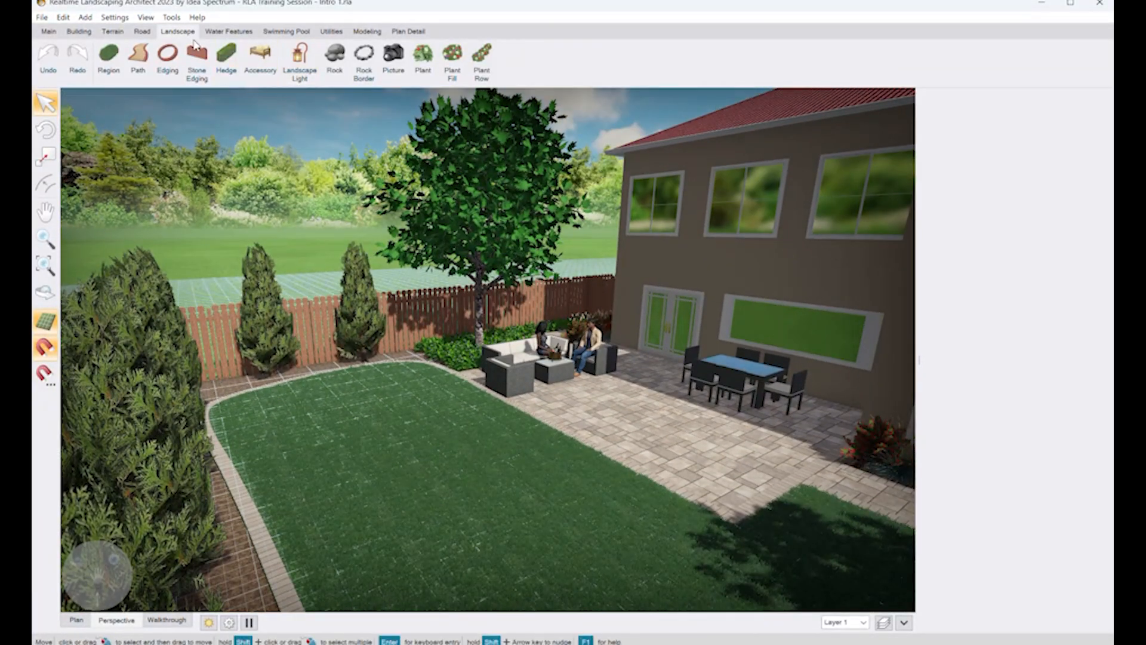
{"action": "left_click", "coordinate": [260, 57]}
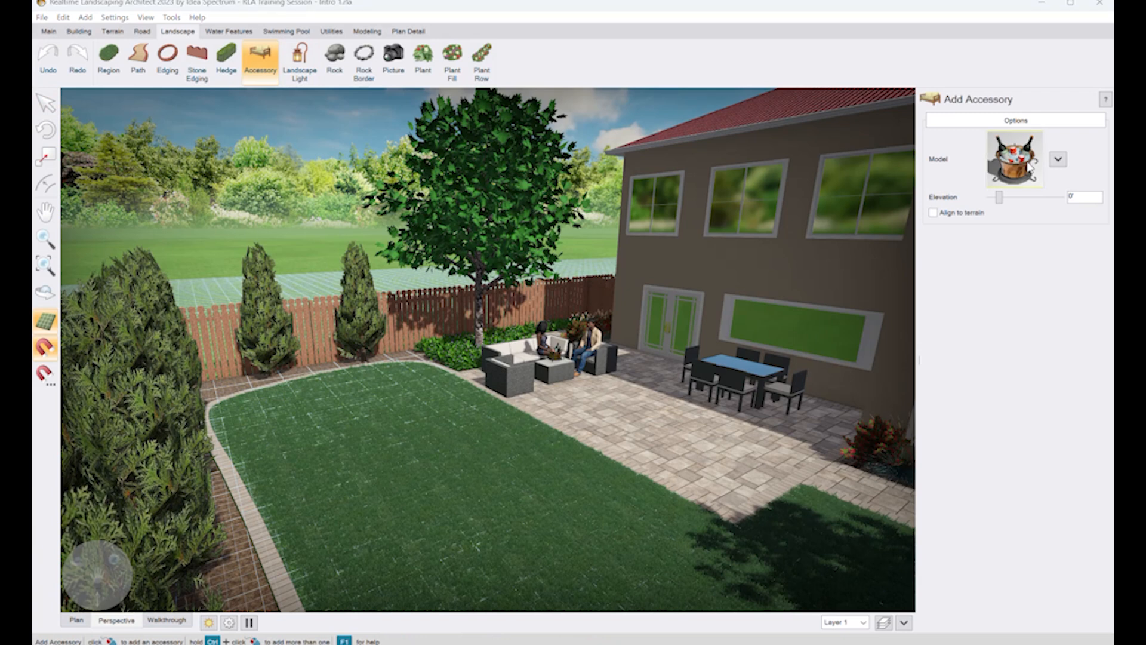
{"action": "left_click", "coordinate": [1026, 166]}
{"action": "left_click", "coordinate": [164, 258]}
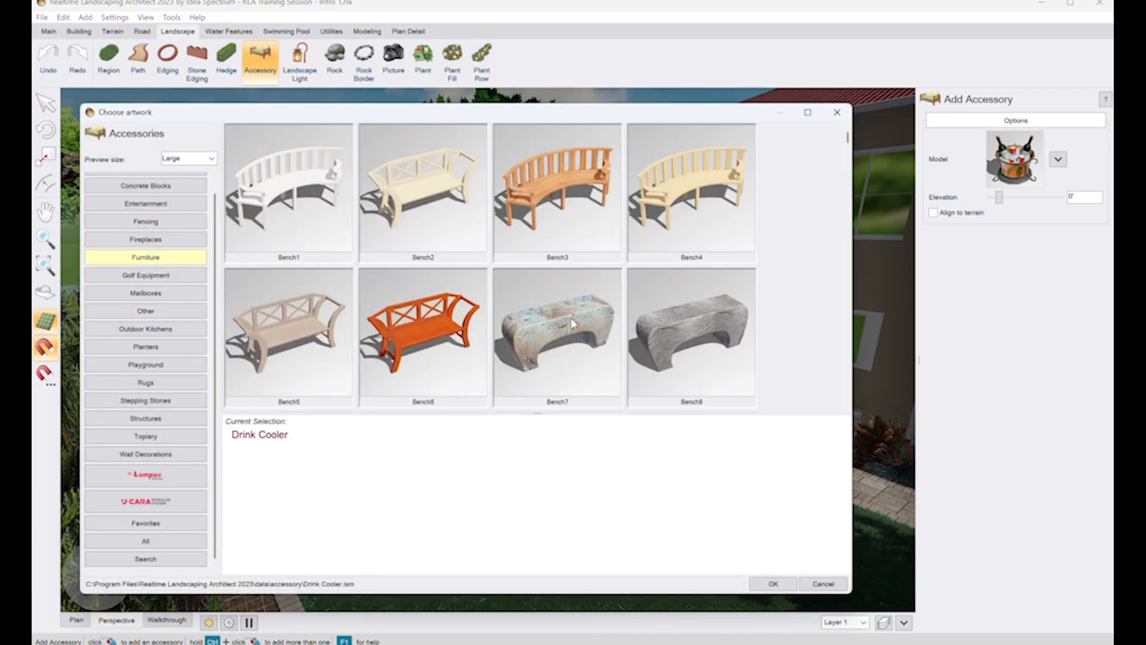
{"action": "scroll", "coordinate": [681, 311], "scroll_direction": "down", "scroll_amount": 8}
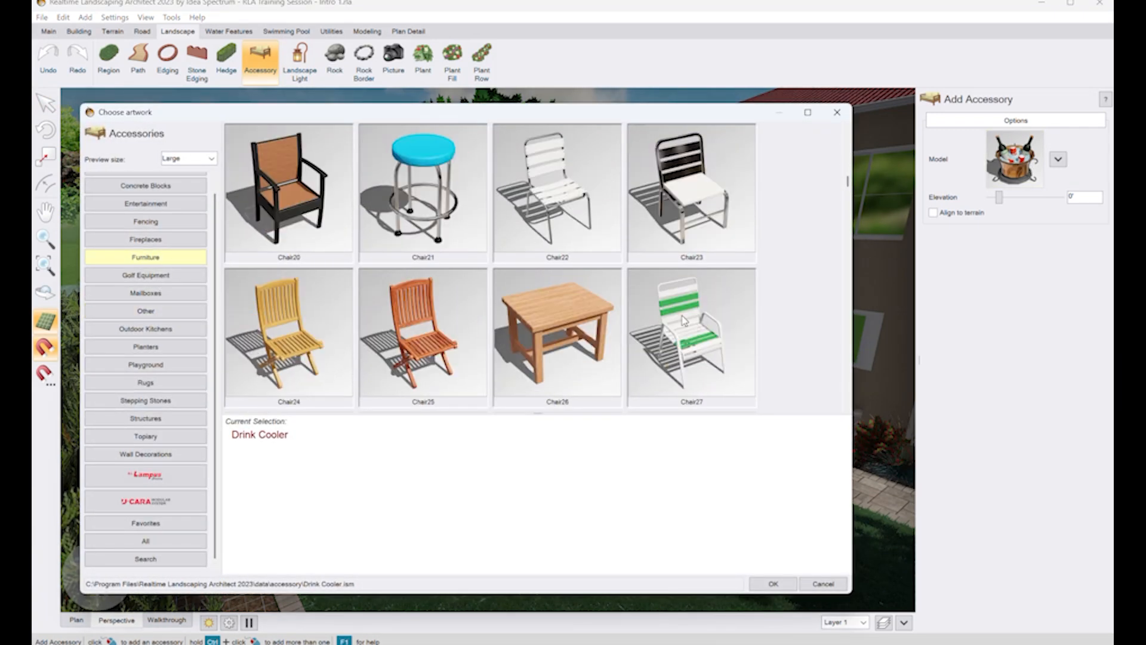
{"action": "scroll", "coordinate": [657, 319], "scroll_direction": "down", "scroll_amount": 8}
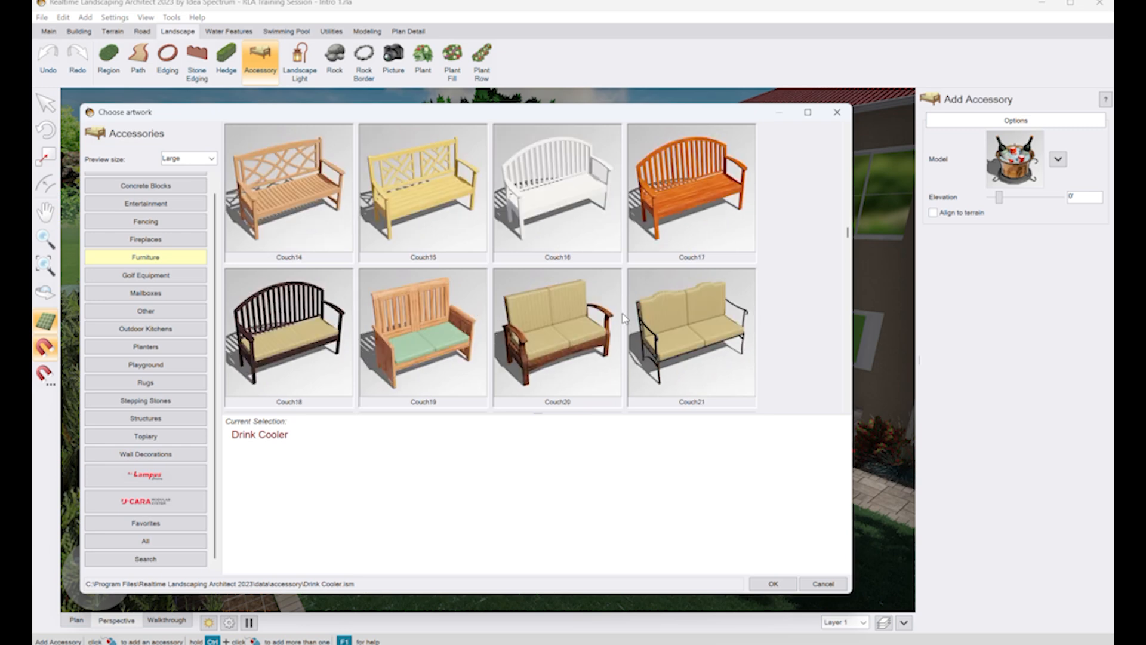
{"action": "scroll", "coordinate": [624, 318], "scroll_direction": "down", "scroll_amount": 8}
{"action": "scroll", "coordinate": [621, 316], "scroll_direction": "up", "scroll_amount": 2}
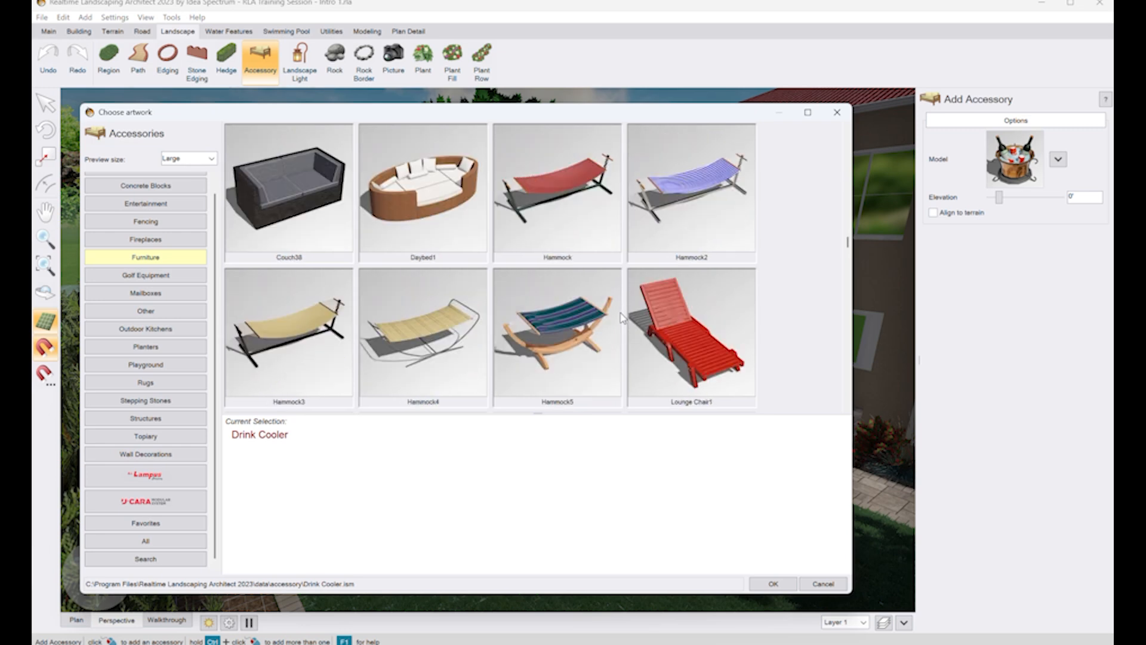
{"action": "scroll", "coordinate": [622, 318], "scroll_direction": "down", "scroll_amount": 4}
{"action": "scroll", "coordinate": [621, 318], "scroll_direction": "down", "scroll_amount": 6}
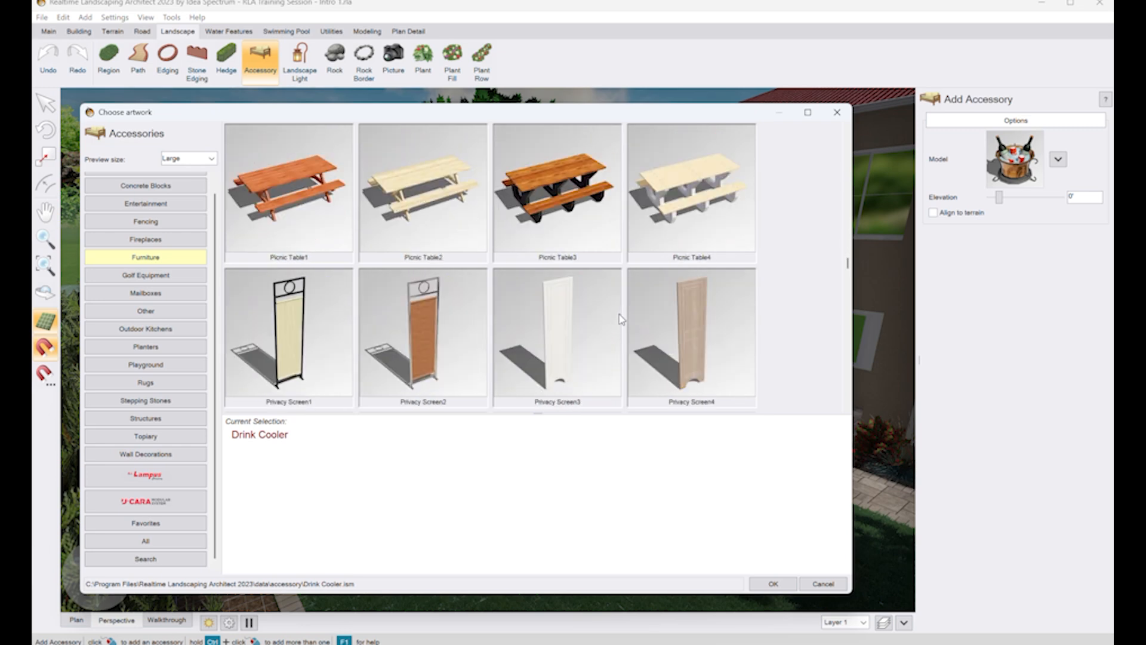
{"action": "scroll", "coordinate": [621, 319], "scroll_direction": "up", "scroll_amount": 1}
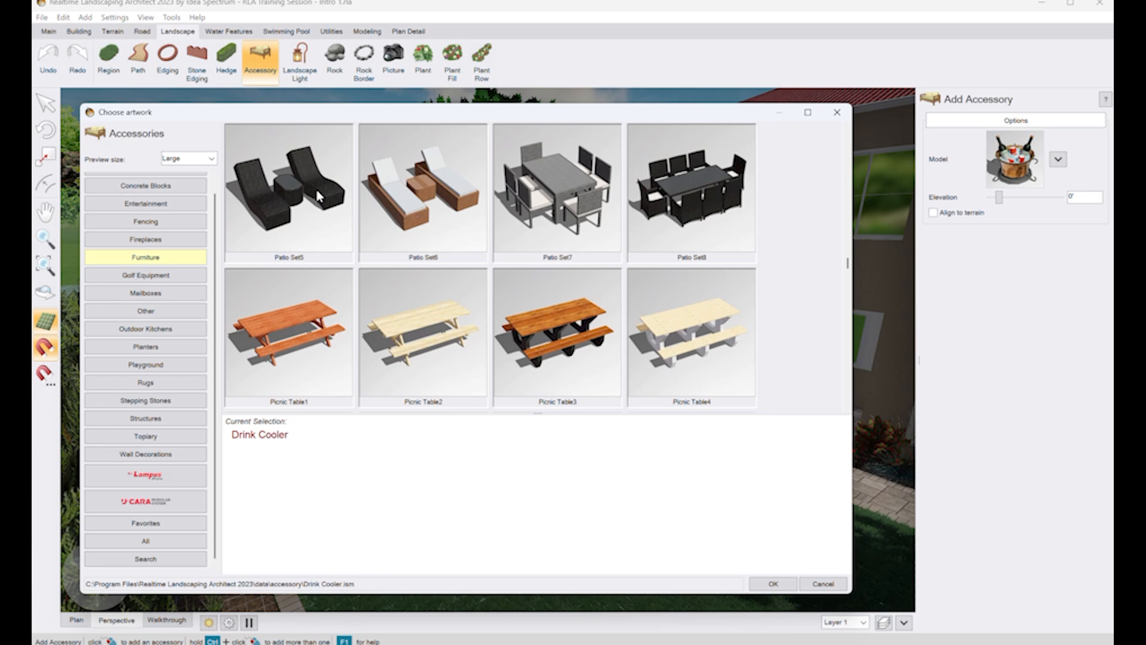
{"action": "double_click", "coordinate": [423, 191]}
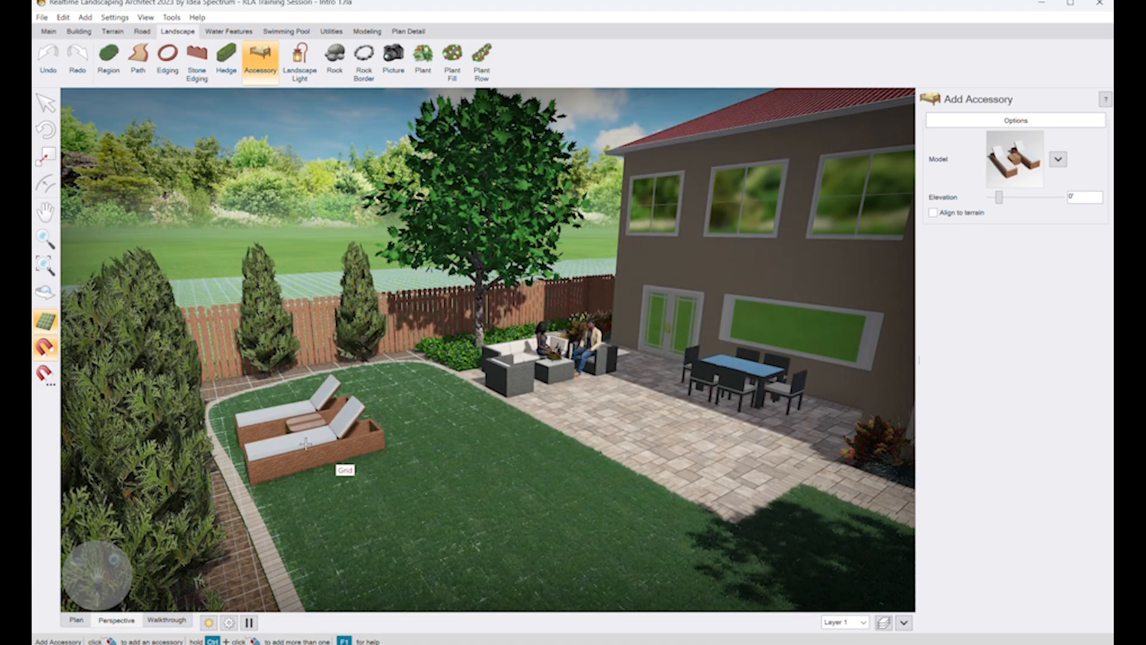
Step: Place the lounger set on the curved end of the lawn and rotate it to 139° about Y
{"action": "left_click", "coordinate": [305, 443]}
{"action": "left_click_drag", "start_coordinate": [253, 359], "coordinate": [642, 473]}
{"action": "mouse_move", "coordinate": [522, 393]}
{"action": "middle_mouse_down"}
{"action": "mouse_move", "coordinate": [527, 422]}
{"action": "mouse_move", "coordinate": [529, 404]}
{"action": "middle_mouse_up"}
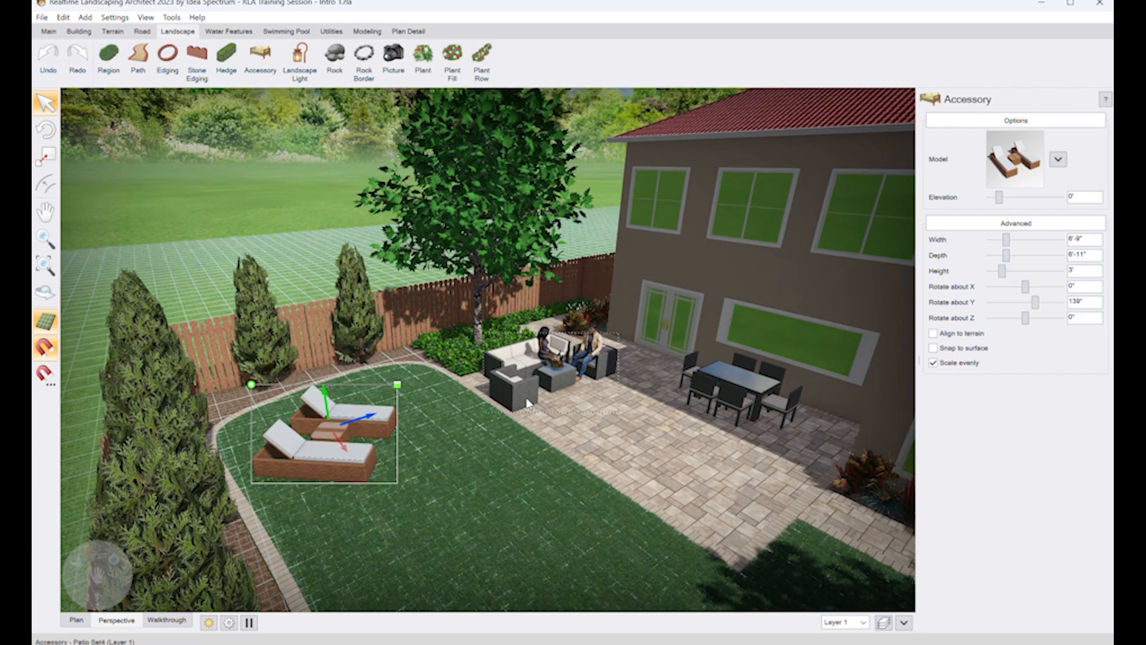
Step: Copy the dark wicker texture, Material 4, from the patio lounge set
{"action": "left_click", "coordinate": [526, 404]}
{"action": "left_click", "coordinate": [1012, 194]}
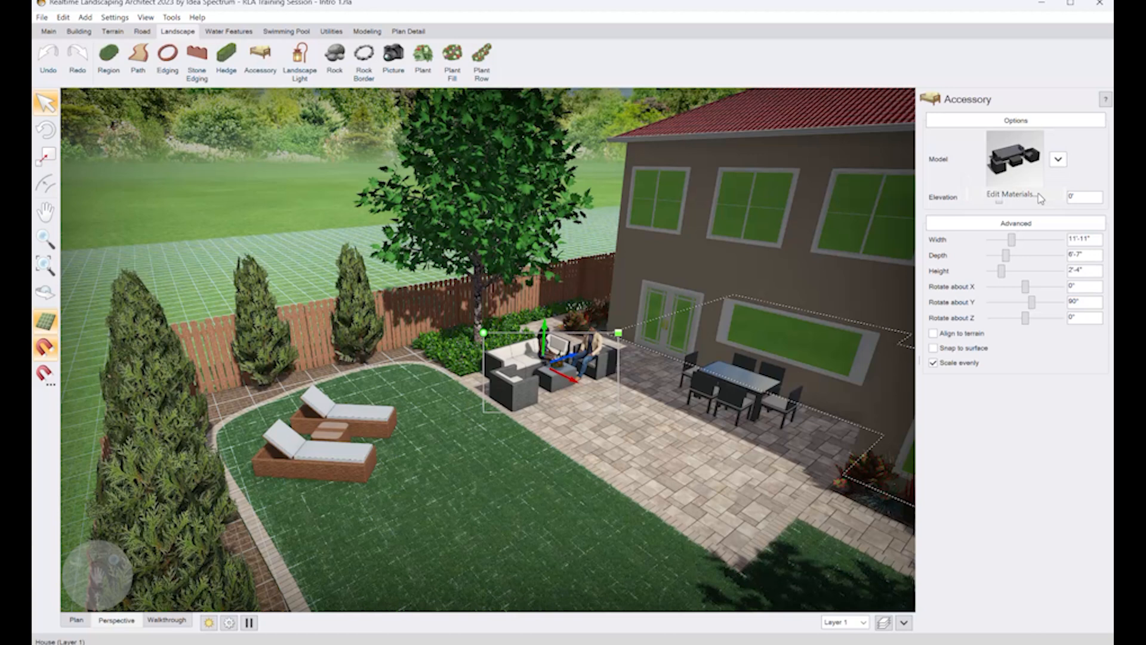
{"action": "left_click", "coordinate": [437, 231]}
{"action": "left_click", "coordinate": [695, 231]}
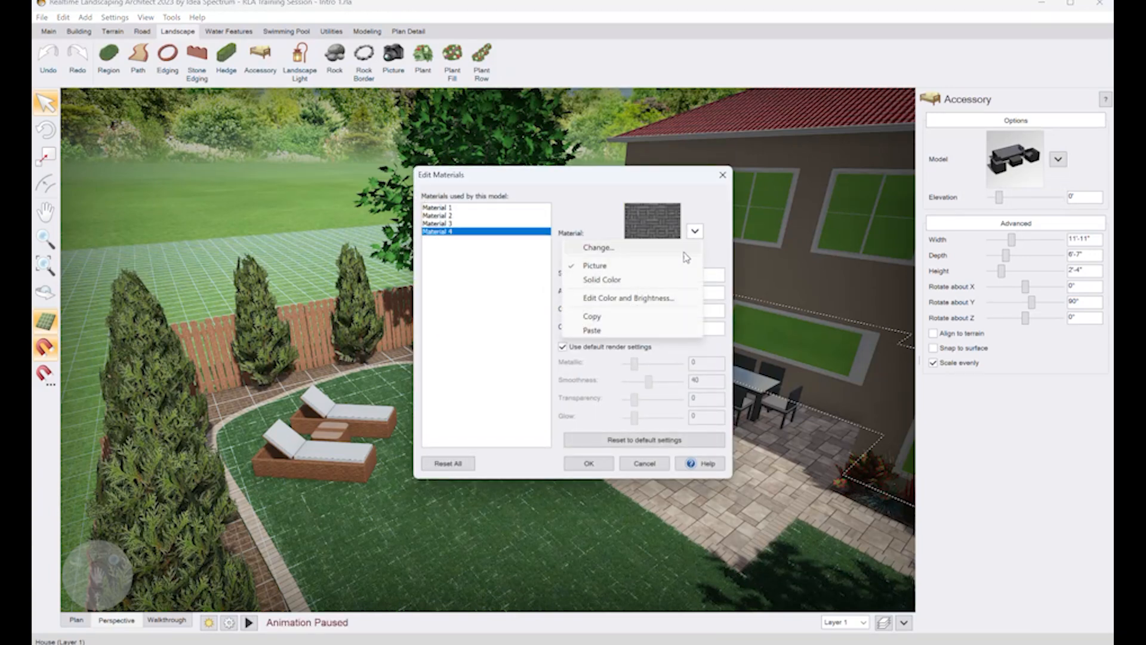
{"action": "left_click", "coordinate": [615, 332]}
{"action": "left_click", "coordinate": [588, 463]}
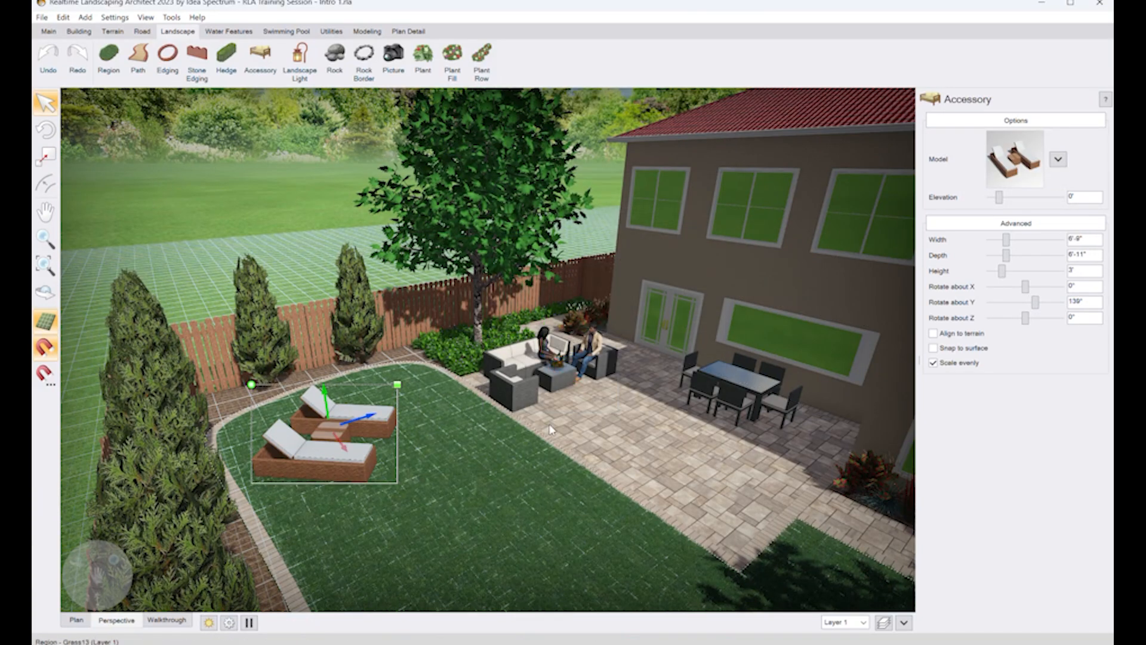
Step: Paste the copied wicker texture onto Material 5 of the lawn loungers
{"action": "left_click", "coordinate": [1057, 159]}
{"action": "left_click", "coordinate": [1012, 194]}
{"action": "left_click", "coordinate": [509, 232]}
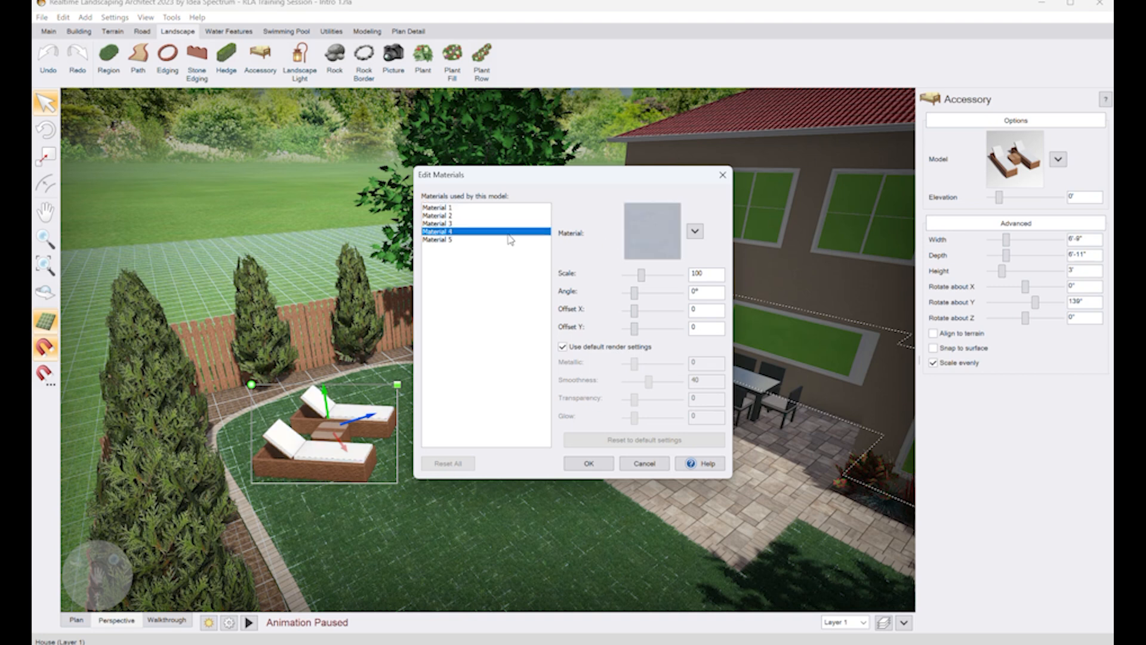
{"action": "left_click", "coordinate": [509, 239]}
{"action": "left_click", "coordinate": [695, 231]}
{"action": "left_click", "coordinate": [627, 331]}
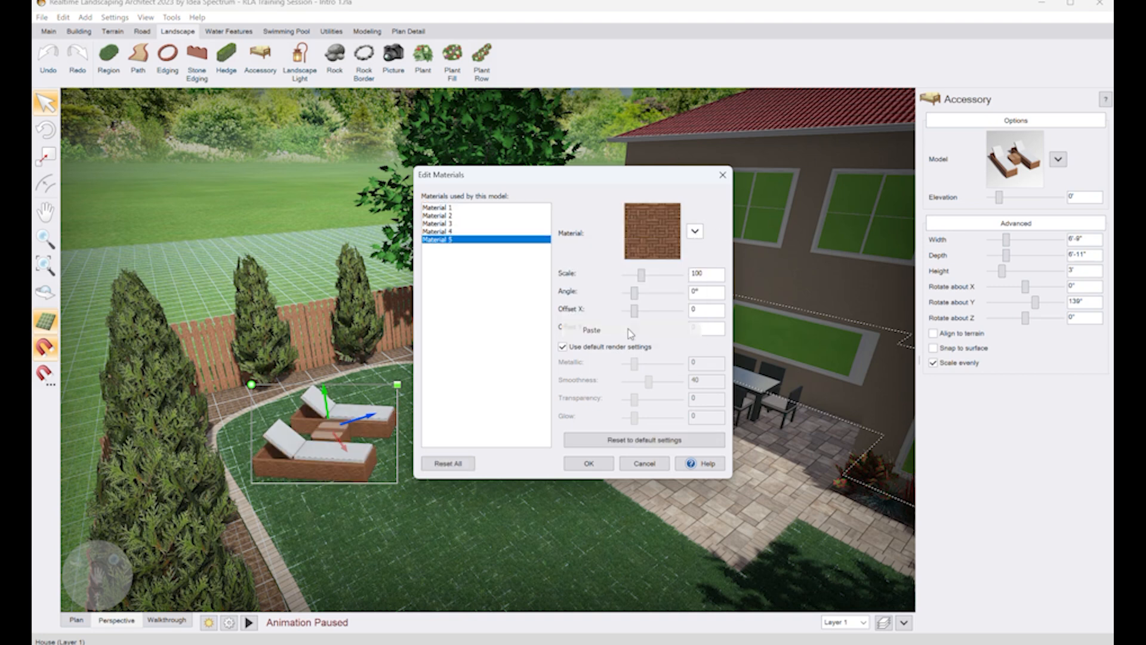
{"action": "left_click", "coordinate": [609, 468]}
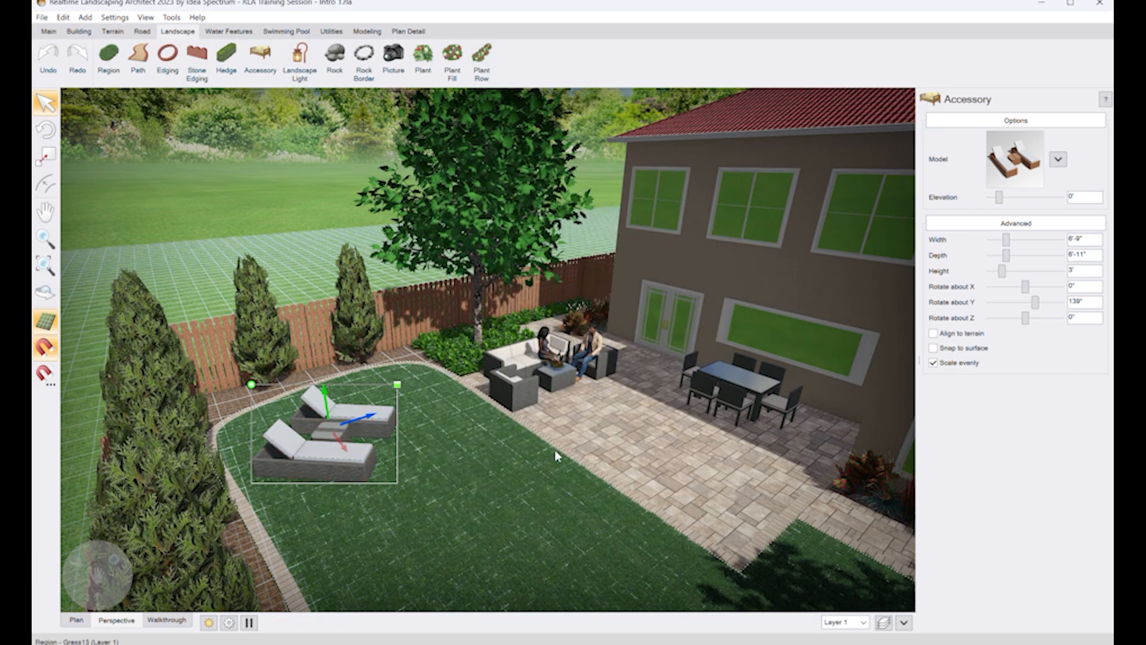
Step: Copy the beige cushion texture, Material 2, from the patio lounge set
{"action": "left_click", "coordinate": [498, 365]}
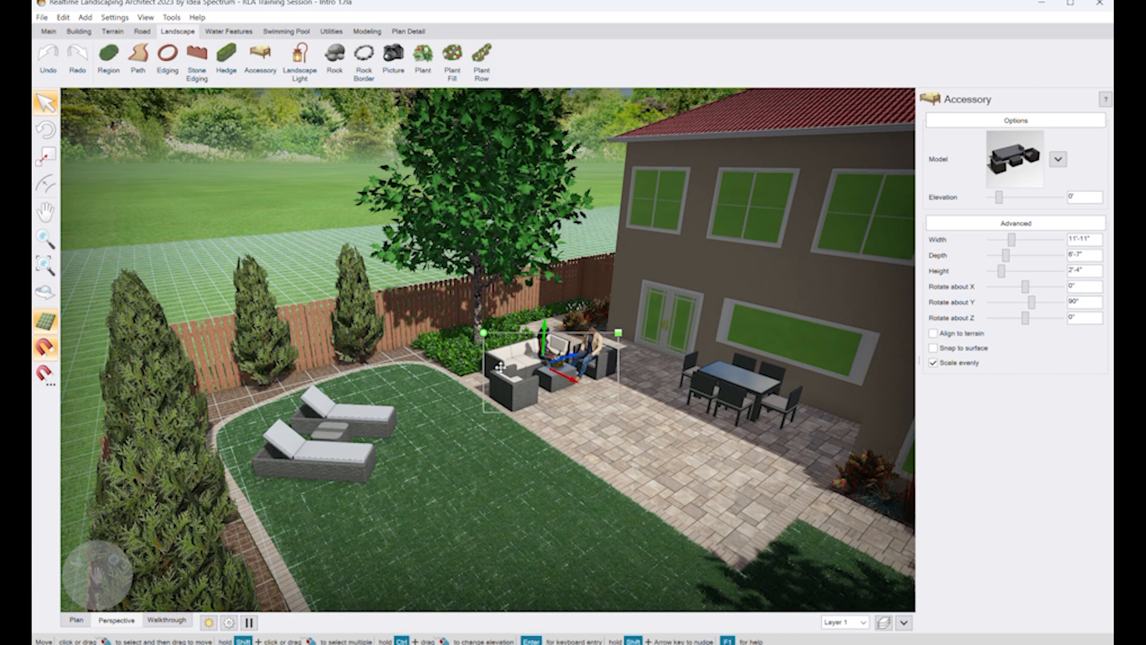
{"action": "mouse_move", "coordinate": [1037, 200]}
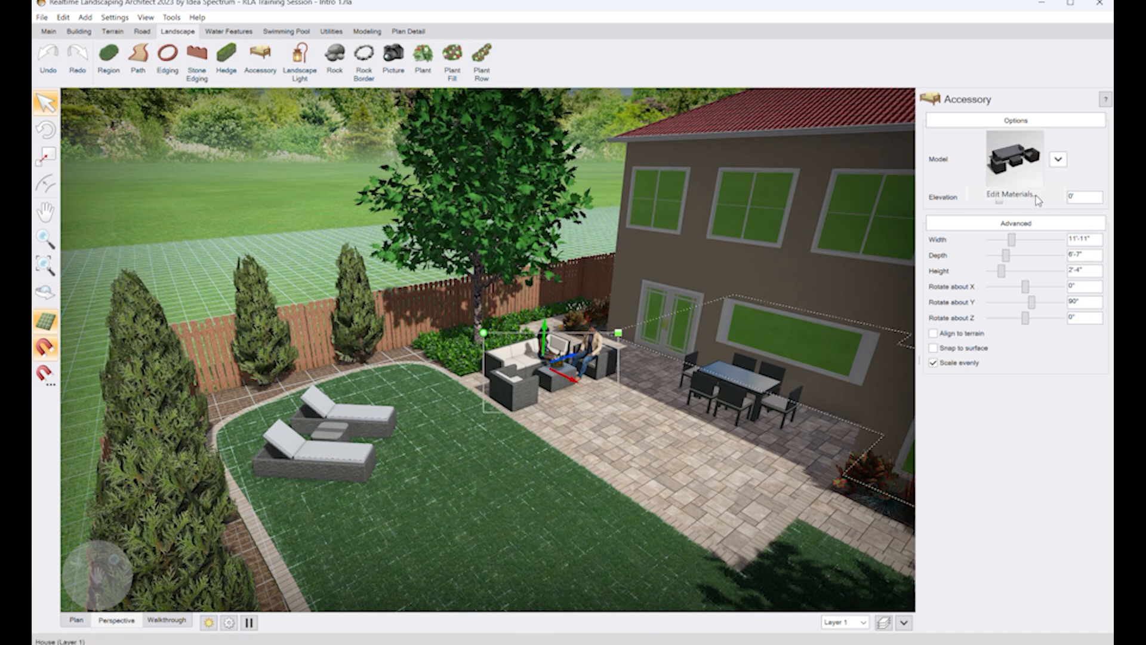
{"action": "left_click", "coordinate": [1010, 194]}
{"action": "left_click", "coordinate": [491, 216]}
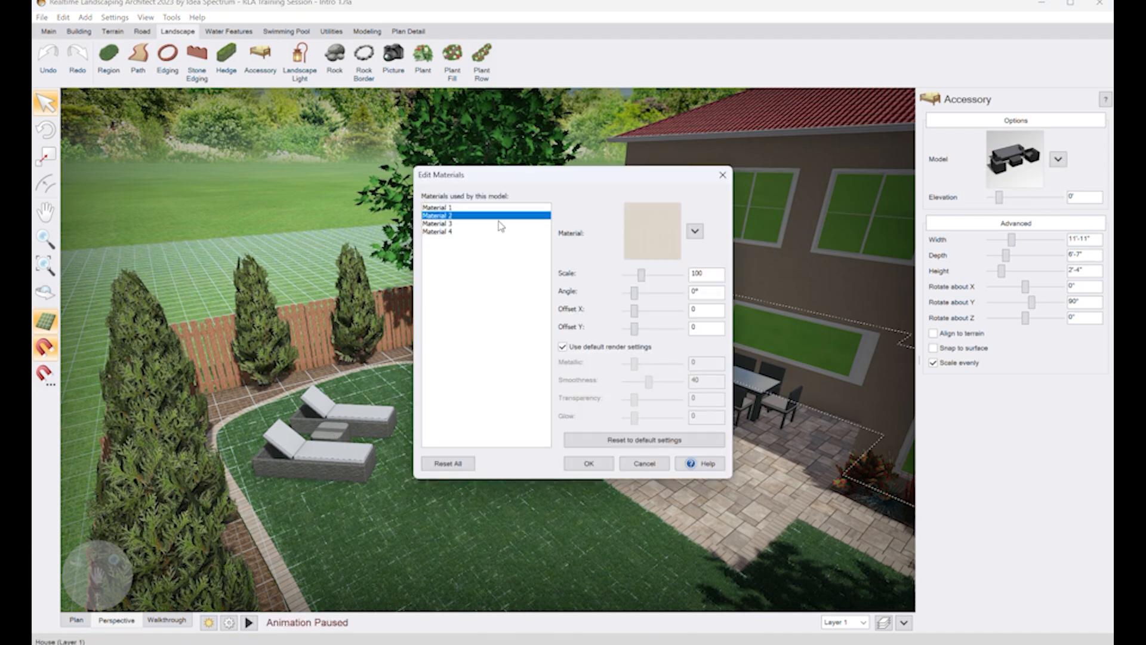
{"action": "left_click", "coordinate": [499, 223]}
{"action": "left_click", "coordinate": [515, 209]}
{"action": "left_click", "coordinate": [515, 216]}
{"action": "left_click", "coordinate": [696, 233]}
{"action": "left_click", "coordinate": [635, 320]}
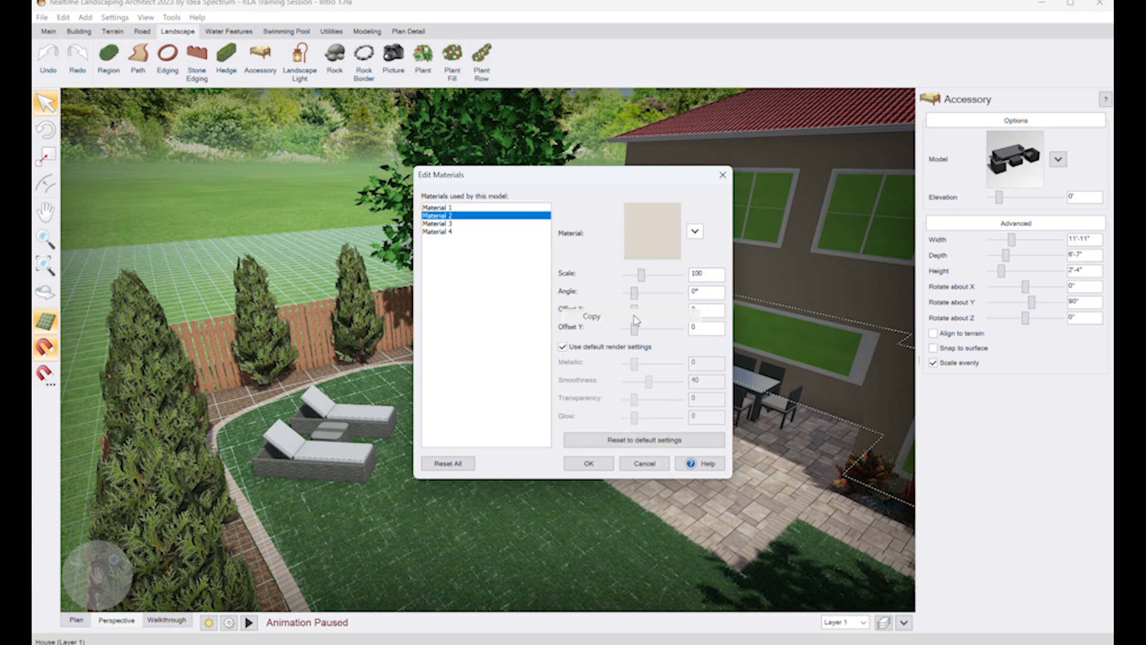
{"action": "left_click", "coordinate": [588, 463]}
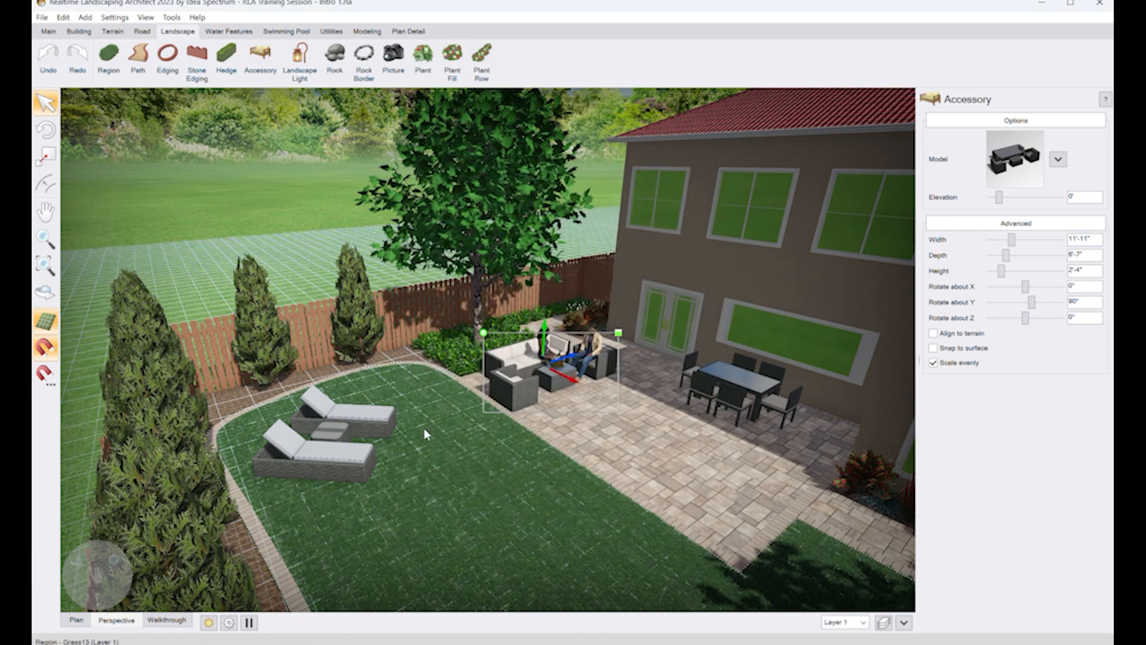
Step: Paste the copied beige cushion texture onto Material 4 of the lawn loungers
{"action": "left_click", "coordinate": [380, 422]}
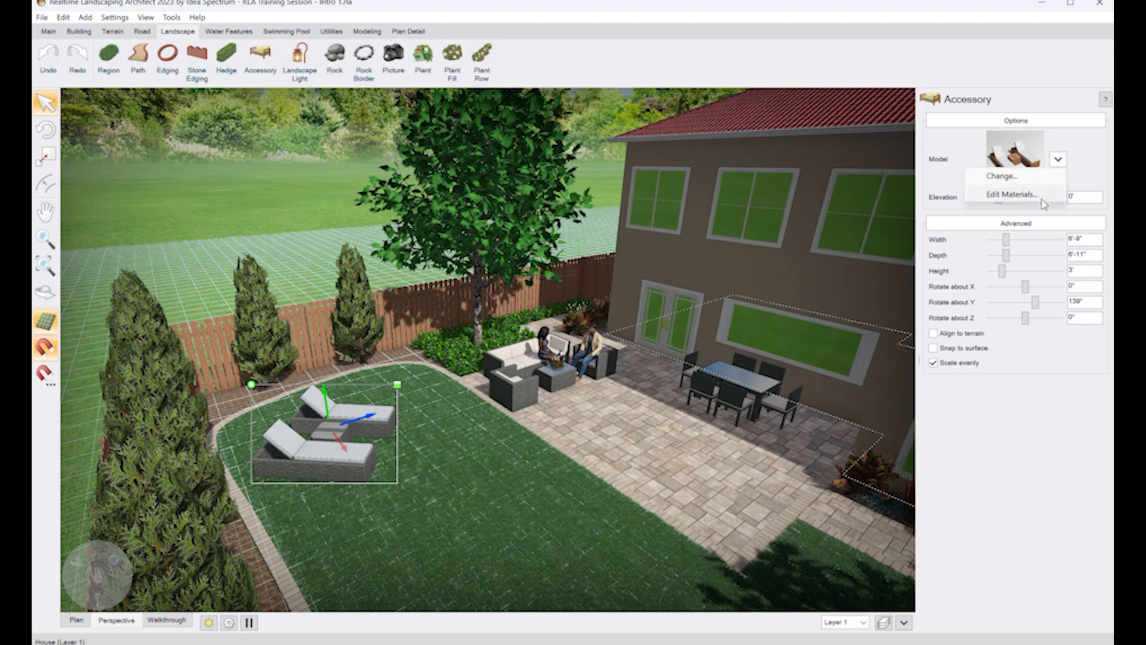
{"action": "left_click", "coordinate": [1012, 195]}
{"action": "left_click", "coordinate": [512, 223]}
{"action": "left_click", "coordinate": [511, 216]}
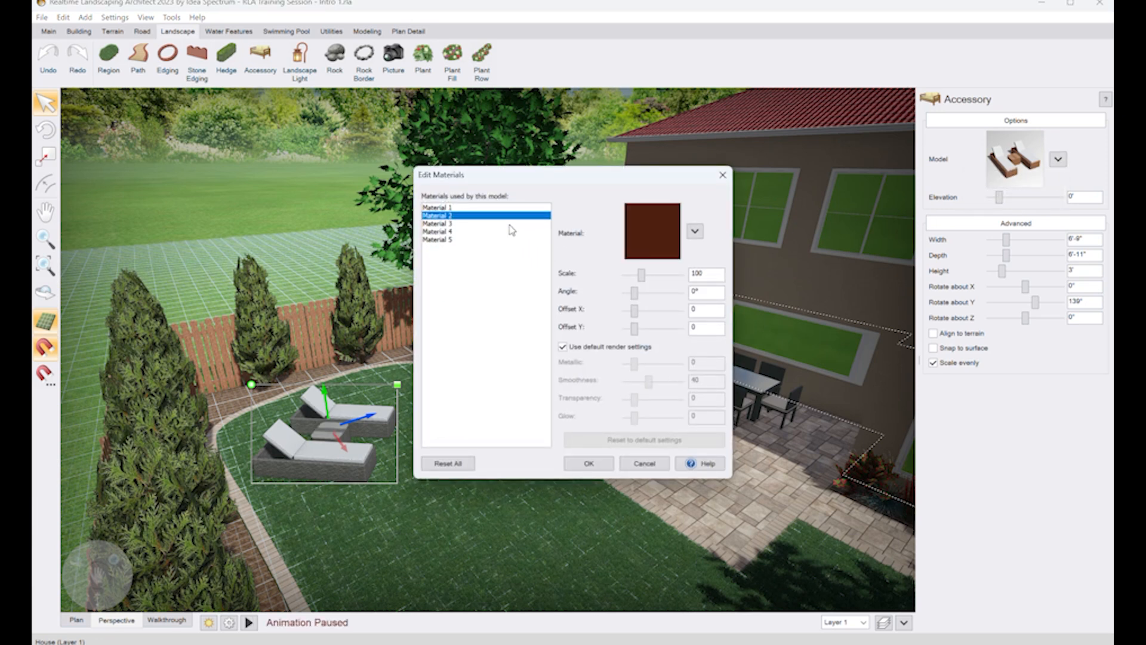
{"action": "left_click", "coordinate": [512, 231]}
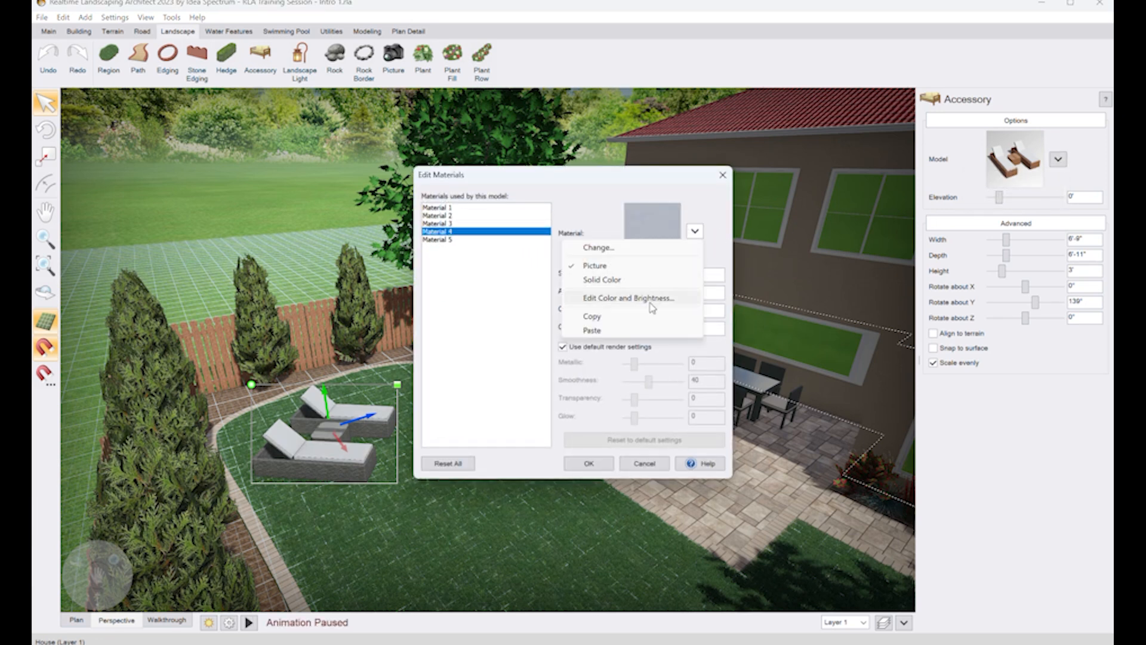
{"action": "left_click", "coordinate": [645, 328]}
{"action": "left_click", "coordinate": [591, 464]}
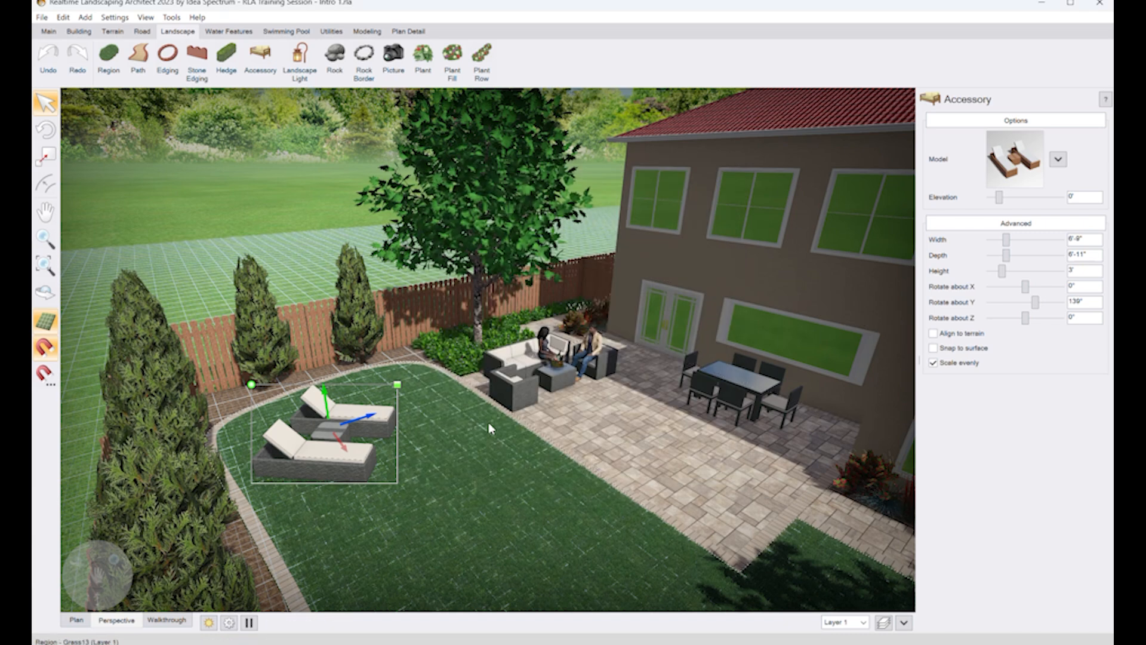
Step: Duplicate the seated man and woman from the patio lounge set onto the lawn beside the loungers
{"action": "mouse_move", "coordinate": [489, 420]}
{"action": "right_mouse_down"}
{"action": "mouse_move", "coordinate": [476, 432]}
{"action": "mouse_move", "coordinate": [496, 434]}
{"action": "right_mouse_up"}
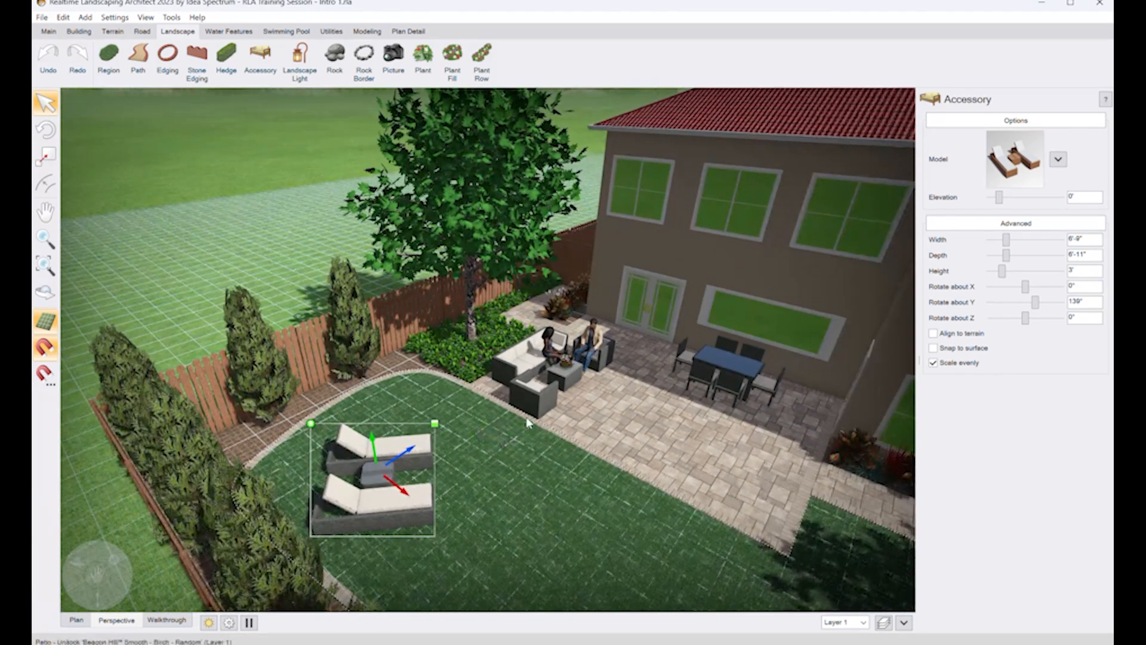
{"action": "left_click", "coordinate": [593, 338]}
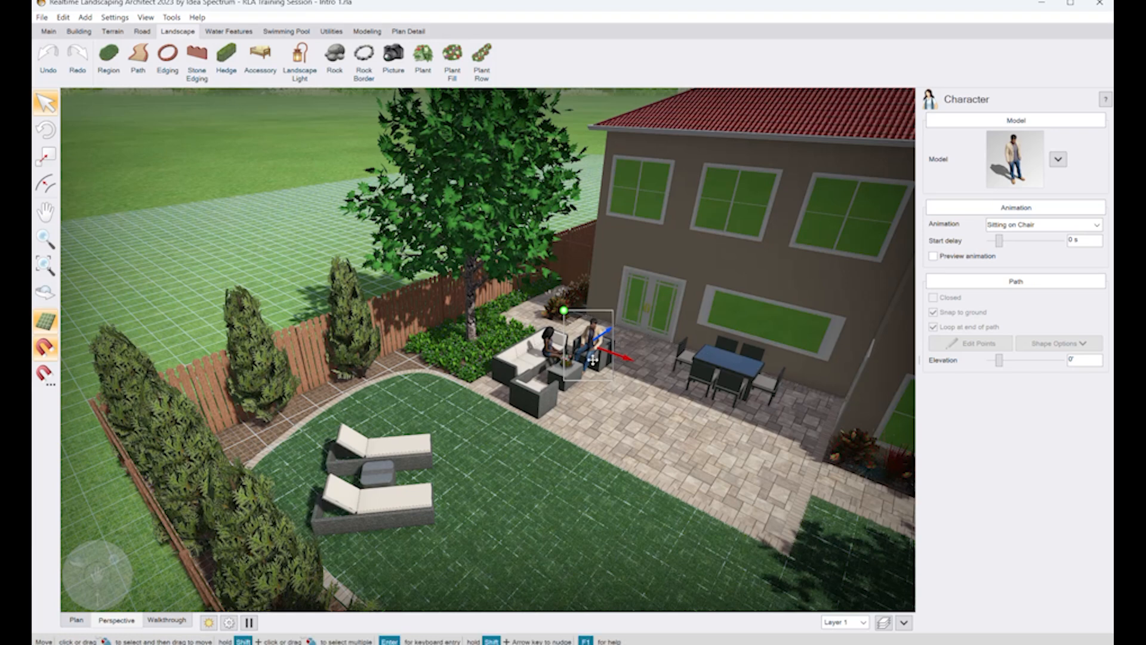
{"action": "left_click", "coordinate": [546, 345], "text": "ctrl"}
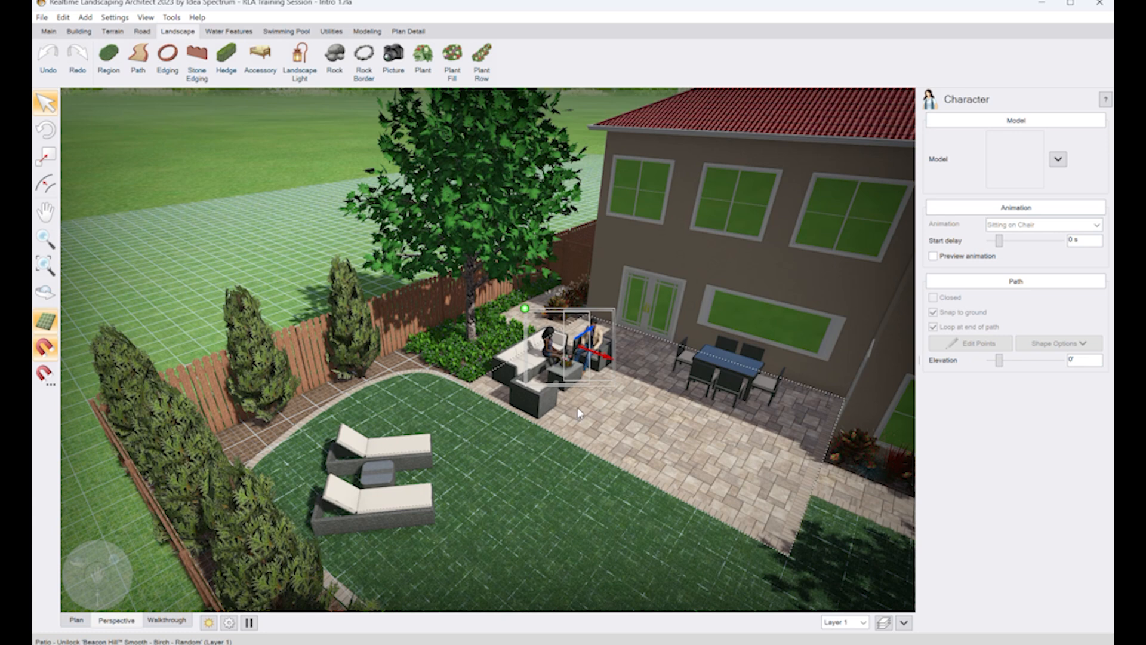
{"action": "left_click_drag", "start_coordinate": [586, 342], "coordinate": [507, 461]}
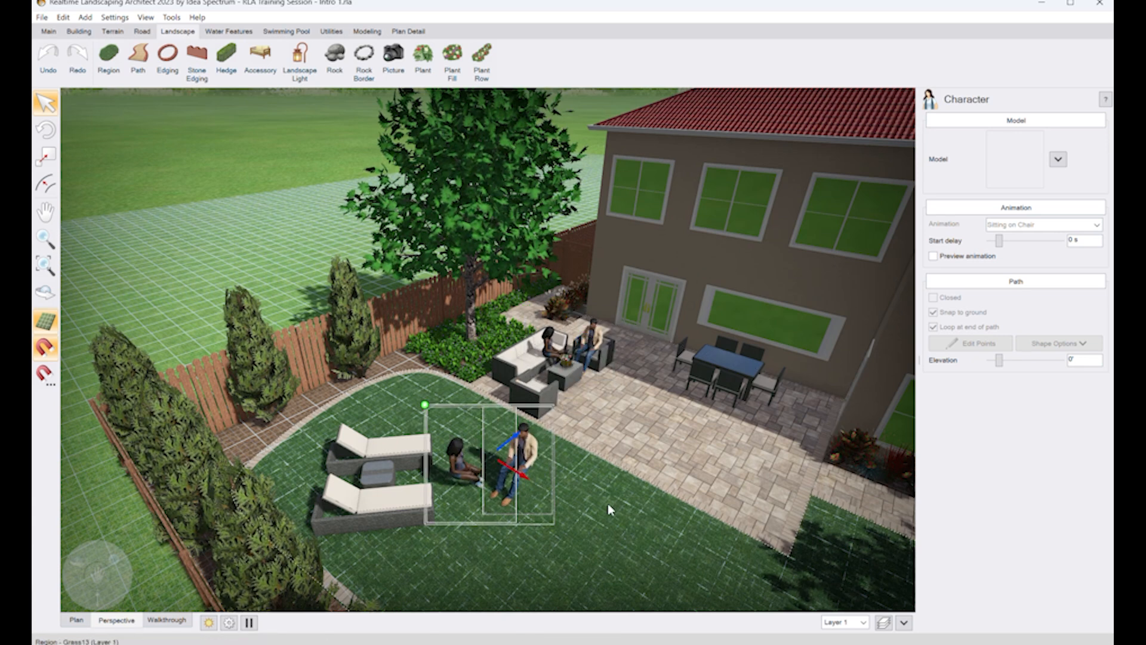
Step: Change the duplicated woman's character model on the lawn to Woman15
{"action": "left_click", "coordinate": [541, 472]}
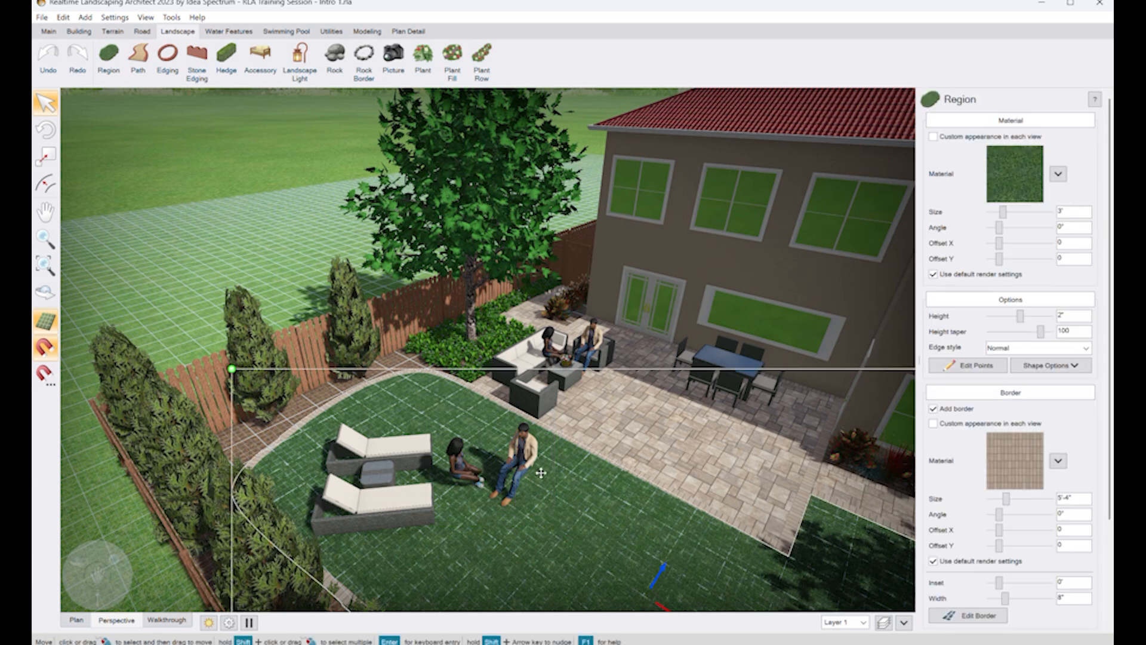
{"action": "left_click", "coordinate": [458, 462]}
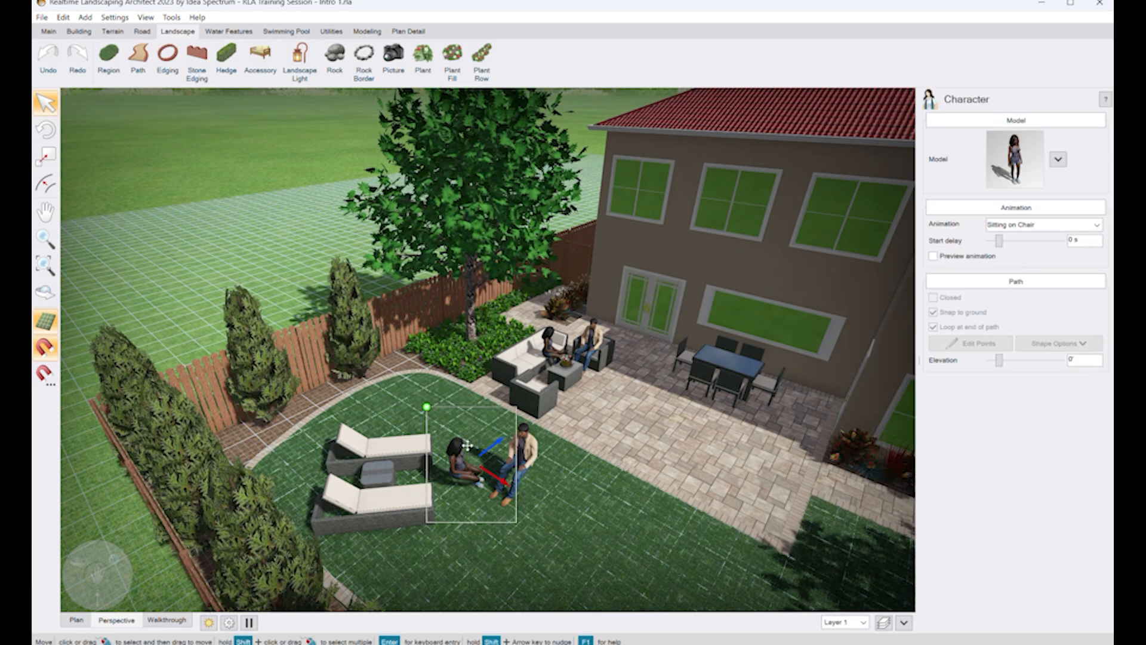
{"action": "left_click", "coordinate": [1058, 159]}
{"action": "left_click", "coordinate": [1021, 176]}
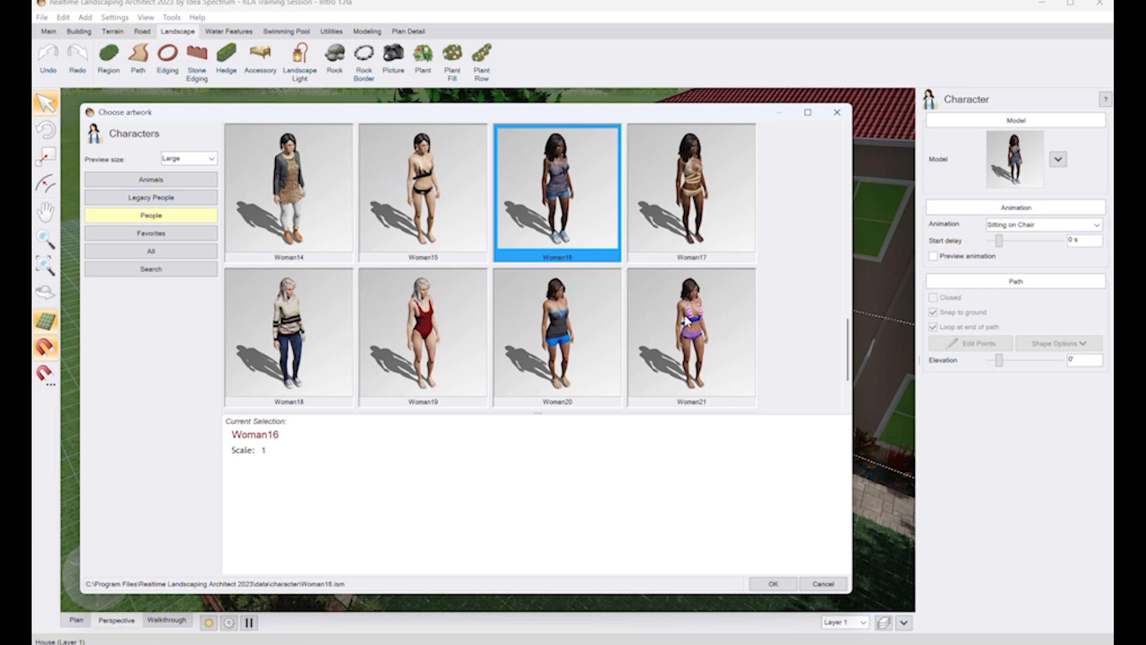
{"action": "double_click", "coordinate": [430, 205]}
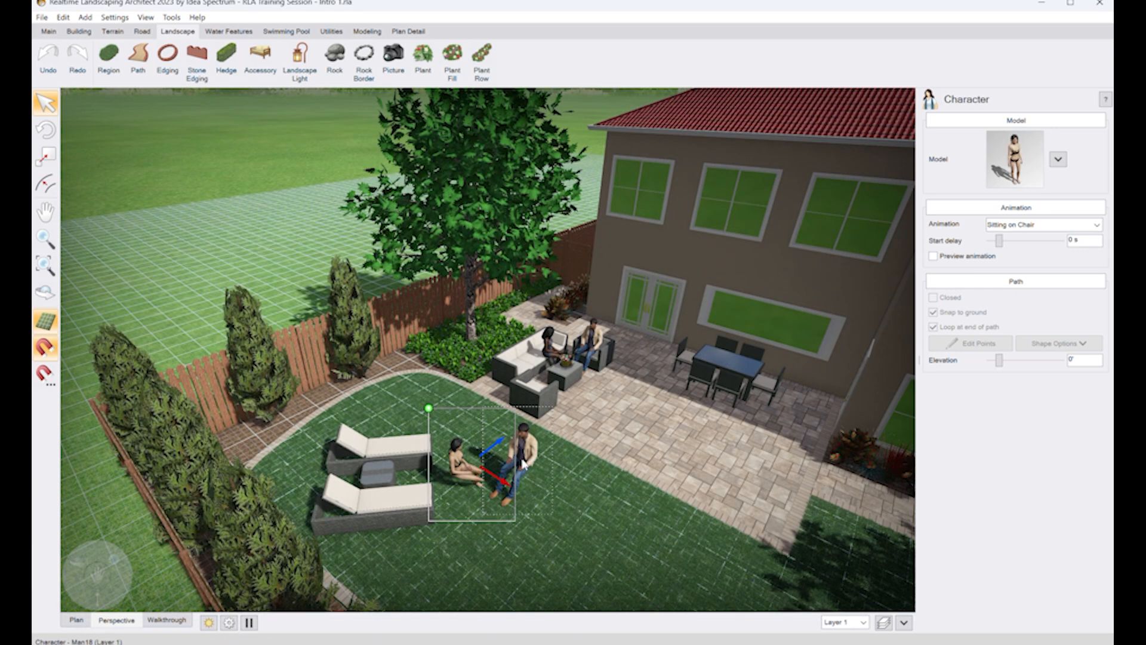
Step: Change the duplicated man's character model on the lawn to Man21
{"action": "left_click", "coordinate": [507, 471]}
{"action": "left_click", "coordinate": [1017, 172]}
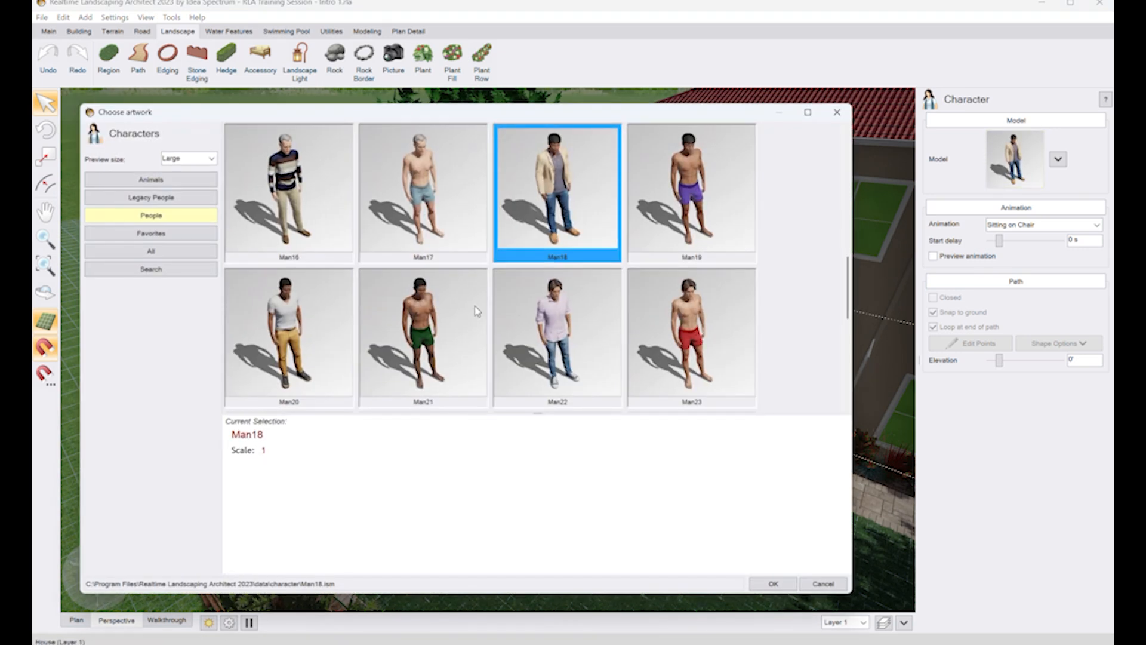
{"action": "double_click", "coordinate": [418, 324]}
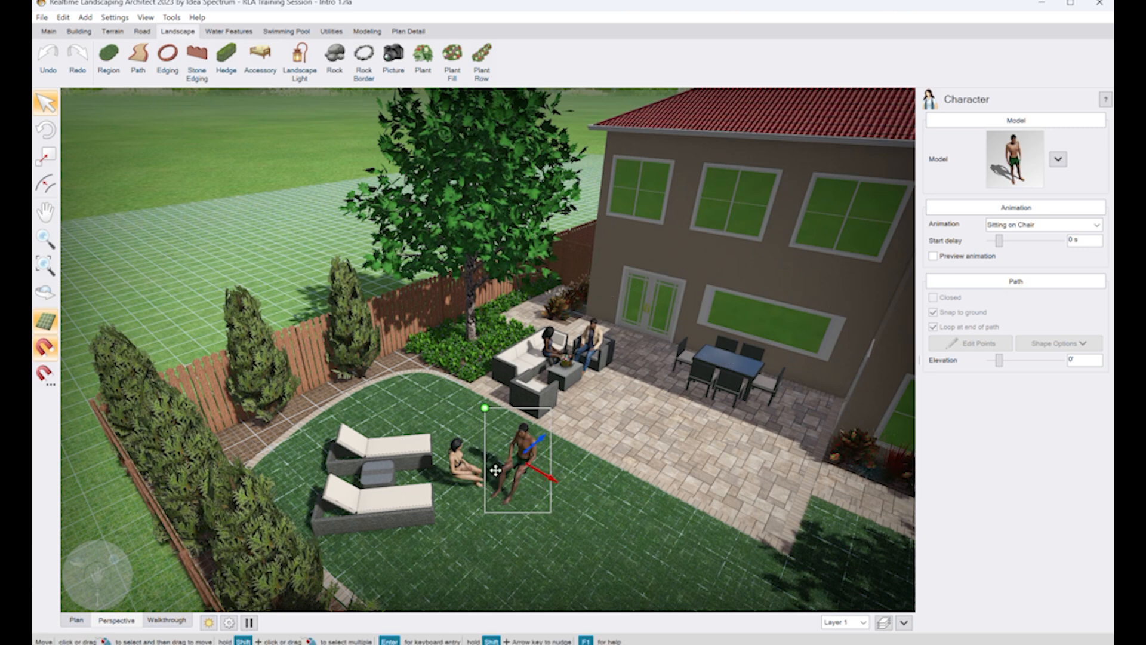
Step: Set the duplicated man's animation to Sunbathing Reclined, then rotate and place him on the lawn lounger nearest the fence
{"action": "left_click", "coordinate": [1035, 228]}
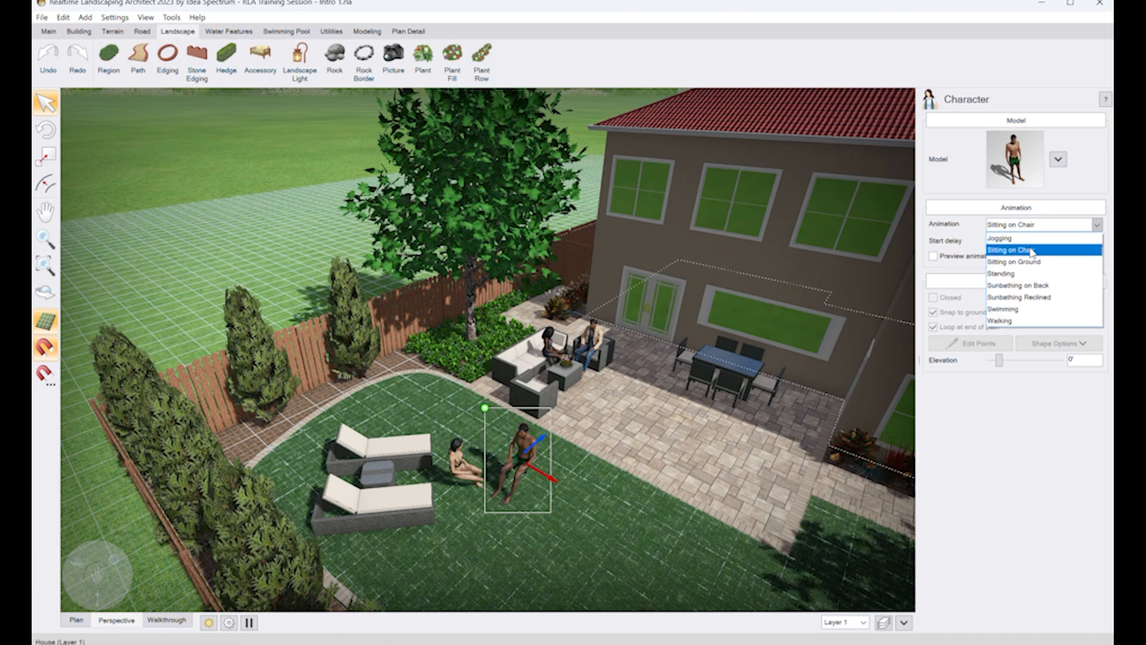
{"action": "left_click", "coordinate": [1020, 296]}
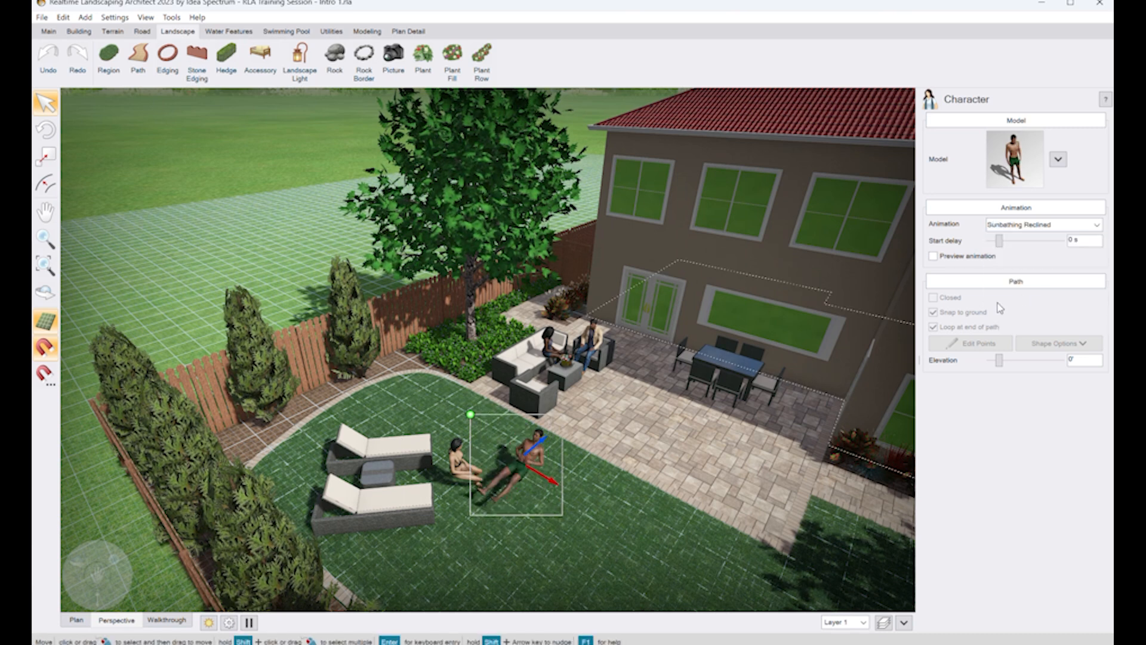
{"action": "left_click_drag", "start_coordinate": [464, 412], "coordinate": [546, 640]}
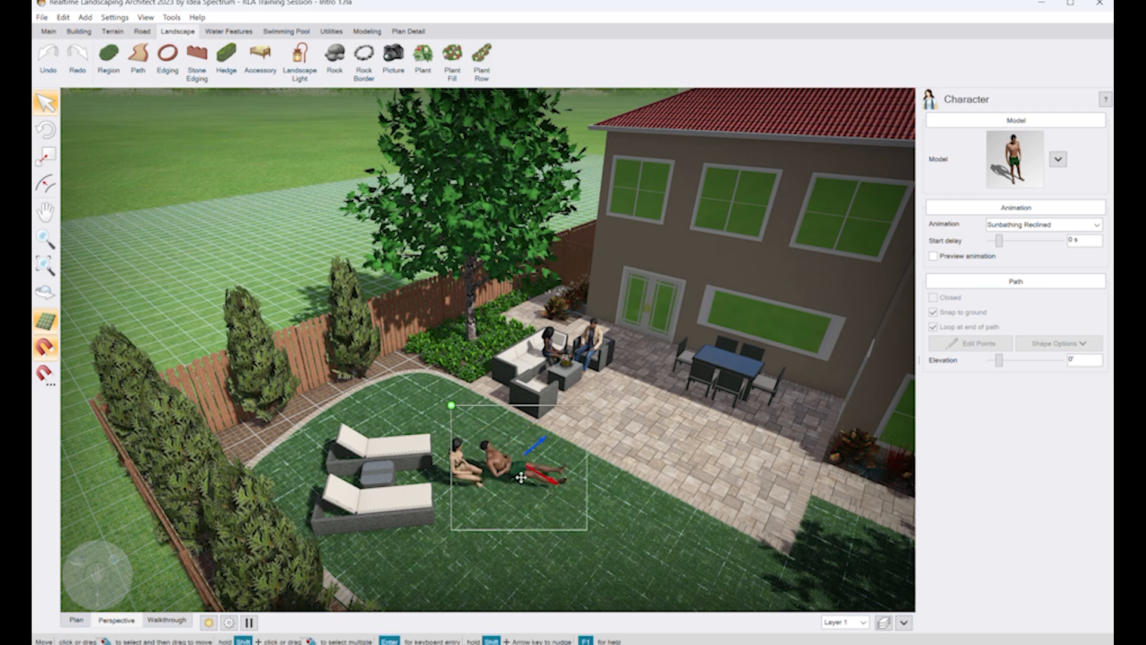
{"action": "left_click_drag", "start_coordinate": [501, 474], "coordinate": [379, 453]}
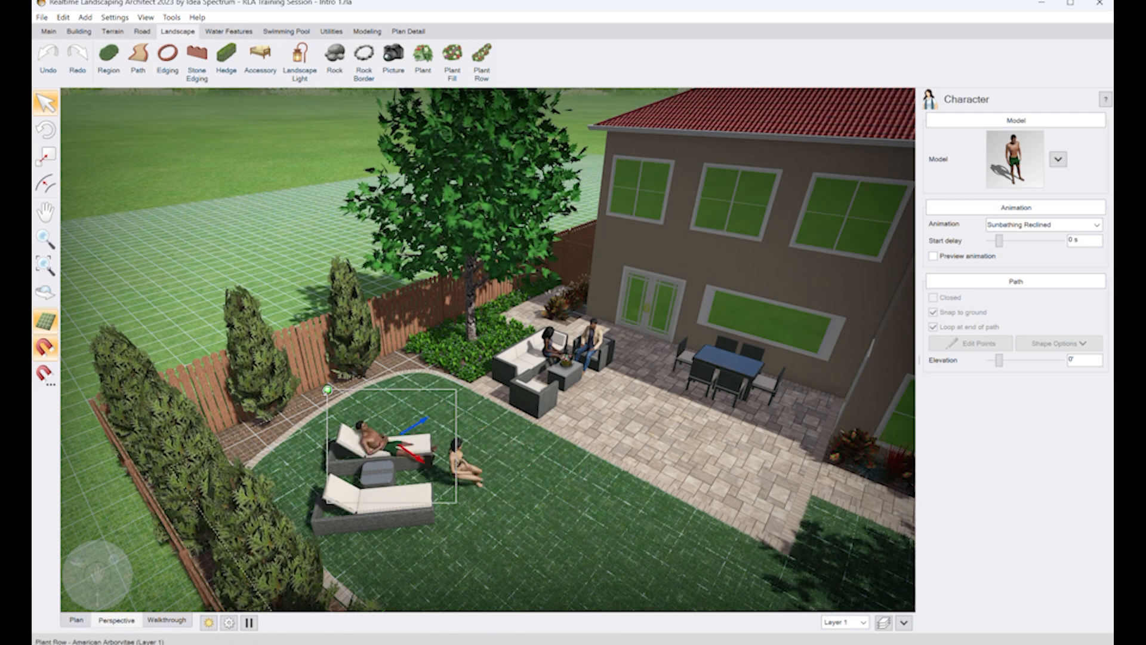
{"action": "left_click_drag", "start_coordinate": [322, 390], "coordinate": [323, 389]}
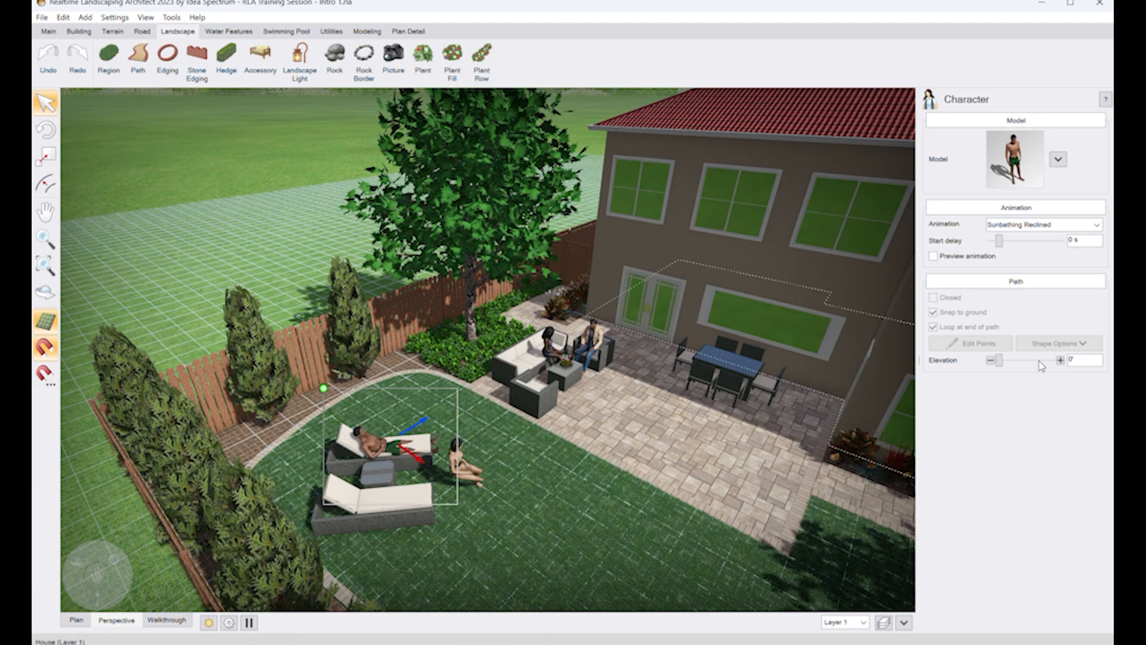
Step: Raise the reclining man's elevation to 5" and shift him back about 6" onto the lounger's cushion
{"action": "left_click", "coordinate": [1060, 360]}
{"action": "left_click", "coordinate": [1060, 360]}
{"action": "left_click", "coordinate": [1060, 359]}
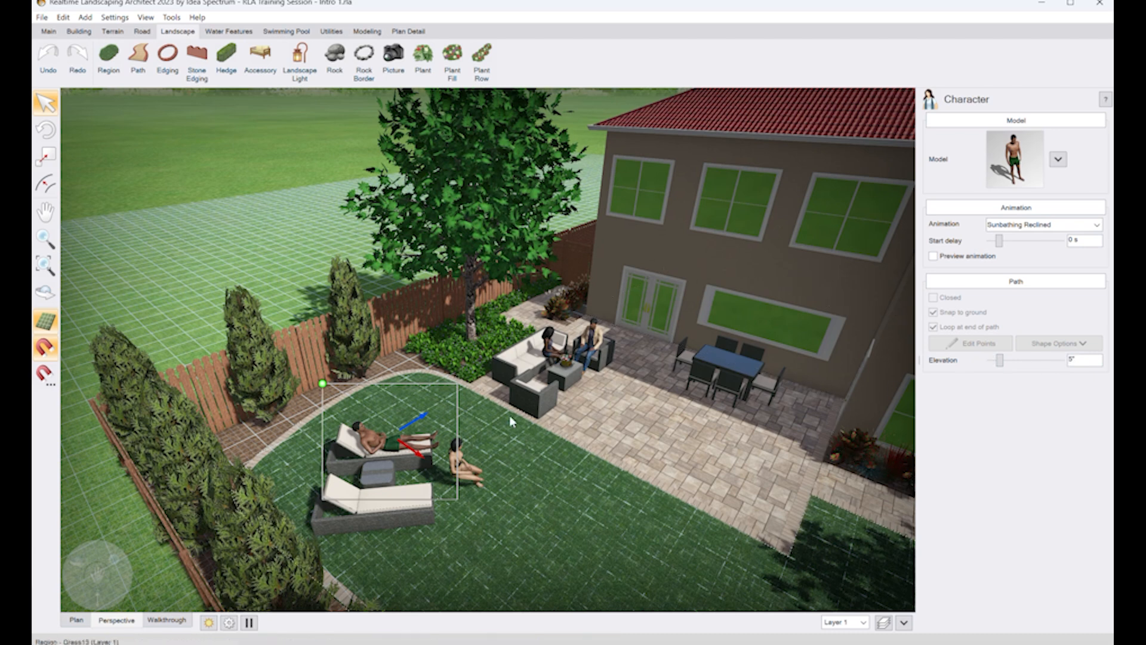
{"action": "left_click_drag", "start_coordinate": [363, 434], "coordinate": [352, 434]}
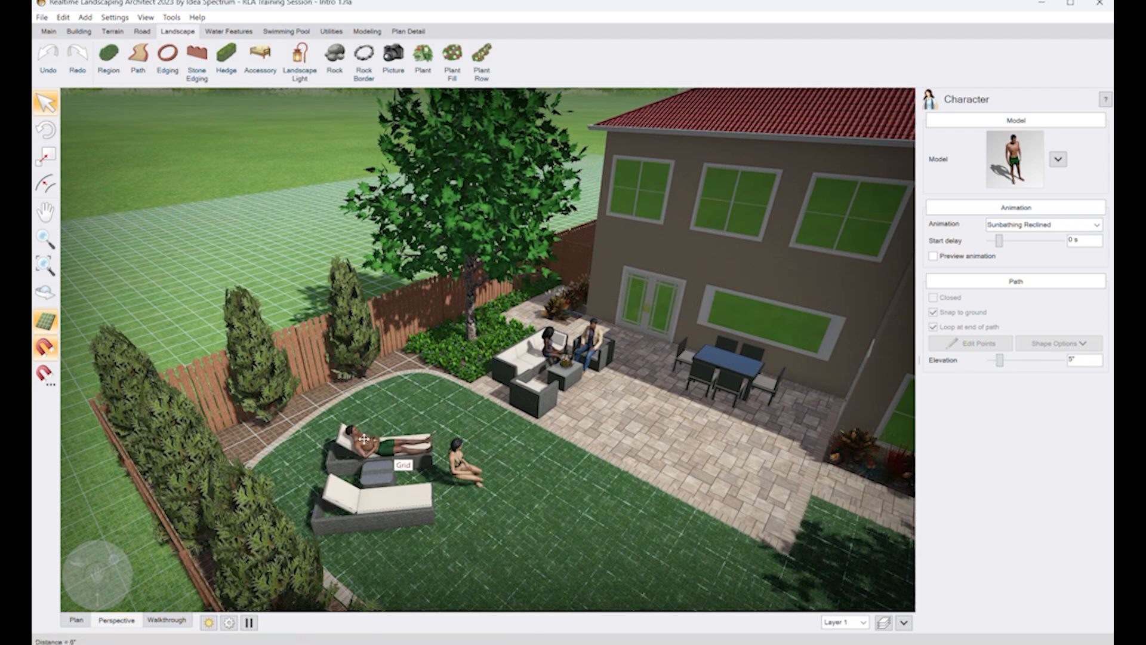
Step: Set the duplicated woman's animation to Sunbathing Reclined and align her on the empty lawn lounger
{"action": "left_click", "coordinate": [468, 475]}
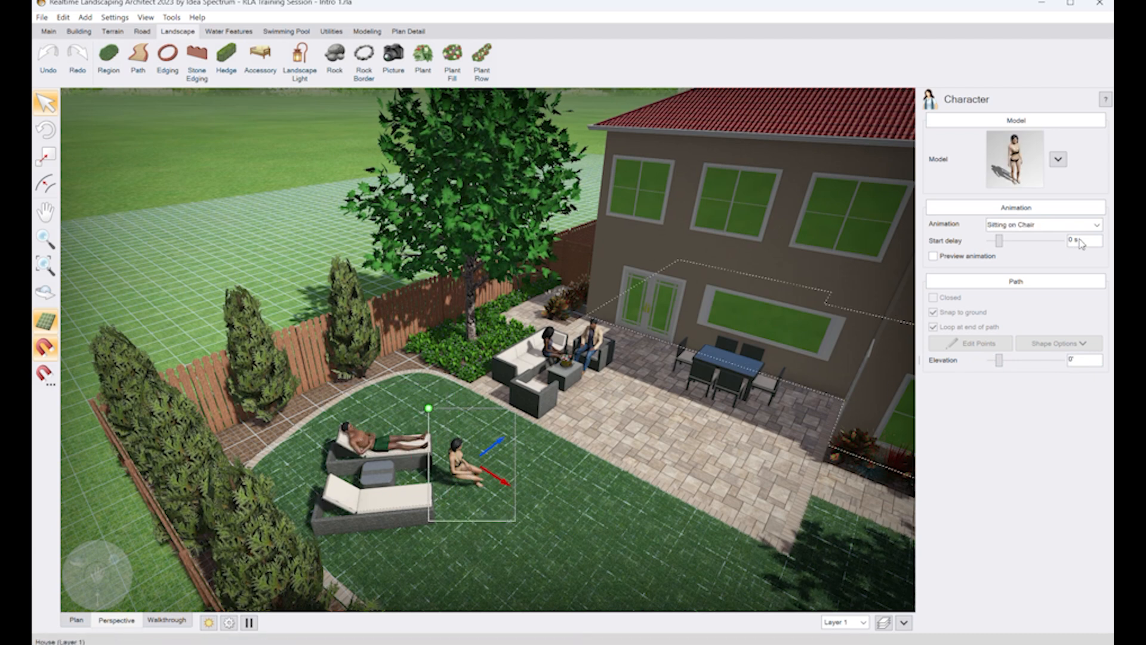
{"action": "left_click", "coordinate": [1096, 225]}
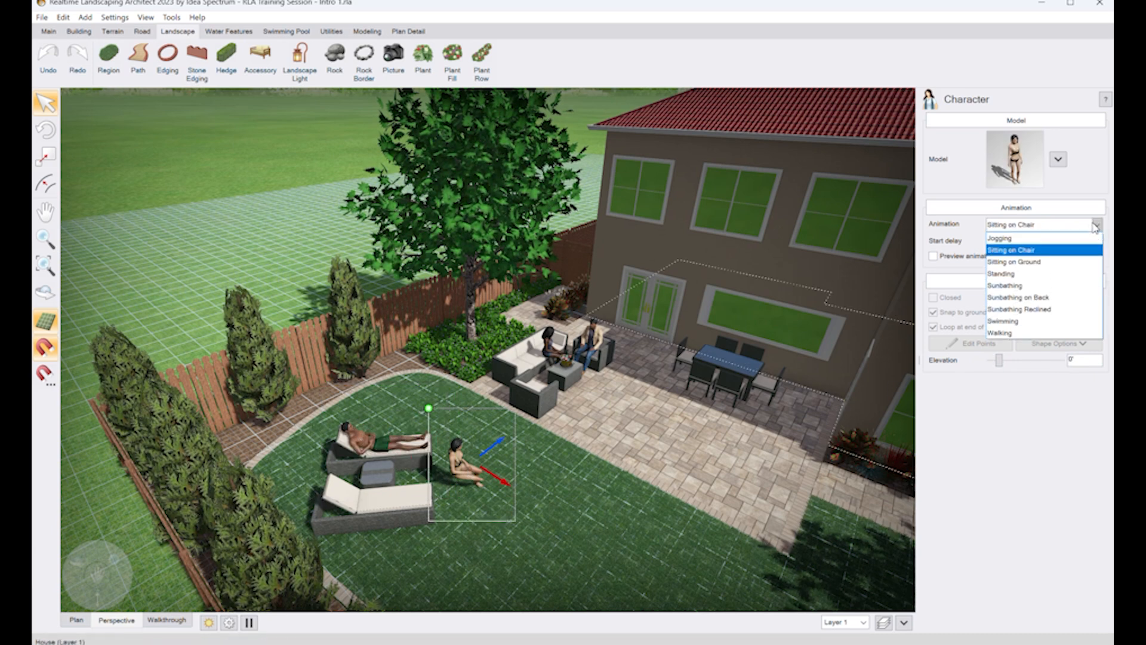
{"action": "left_click", "coordinate": [1049, 310]}
{"action": "left_click_drag", "start_coordinate": [471, 471], "coordinate": [347, 512]}
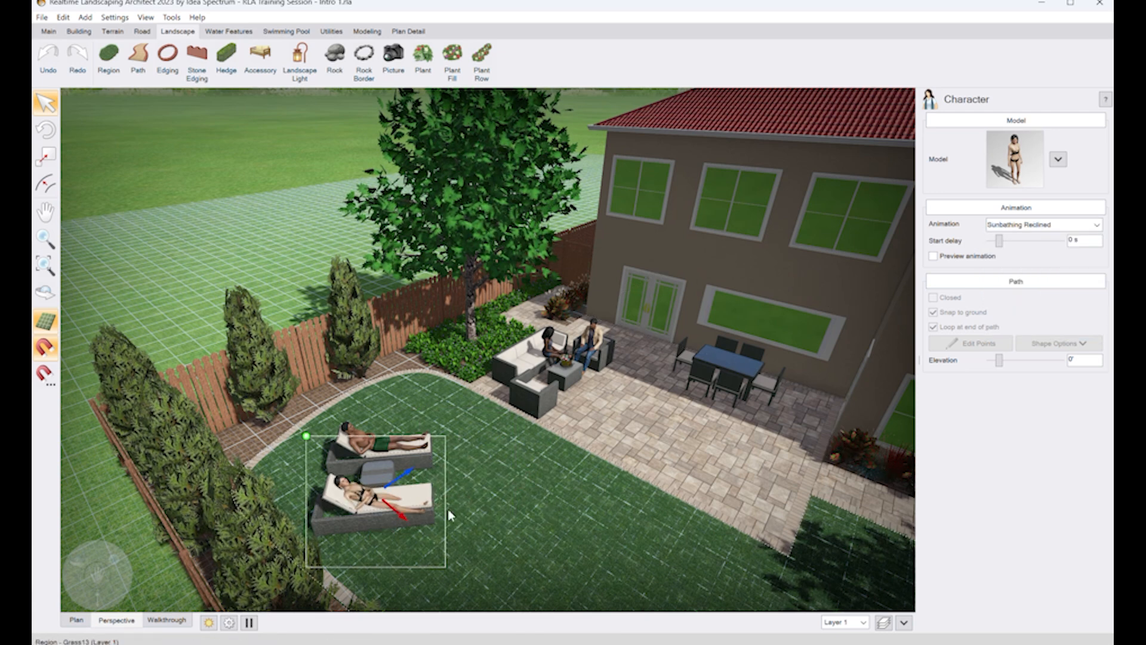
{"action": "left_click_drag", "start_coordinate": [300, 436], "coordinate": [297, 440]}
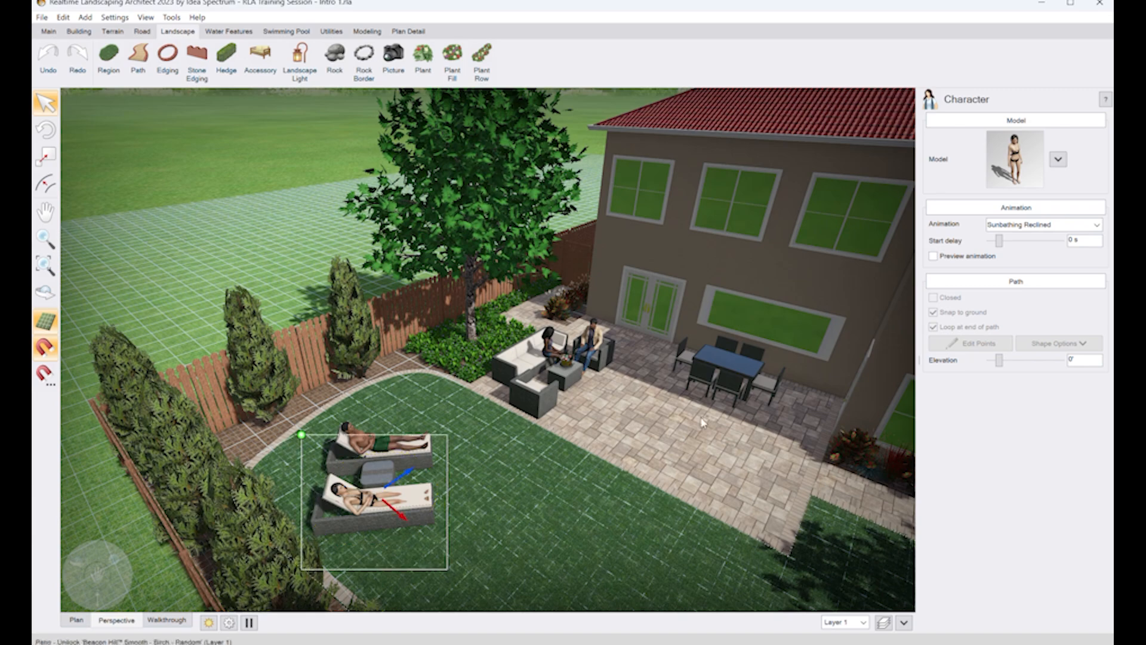
Step: Raise the reclining woman's elevation to 4" so she rests on the lounger's cushion
{"action": "left_click", "coordinate": [1061, 360]}
{"action": "left_click", "coordinate": [1061, 361]}
{"action": "left_click", "coordinate": [1061, 361]}
{"action": "left_click", "coordinate": [1061, 361]}
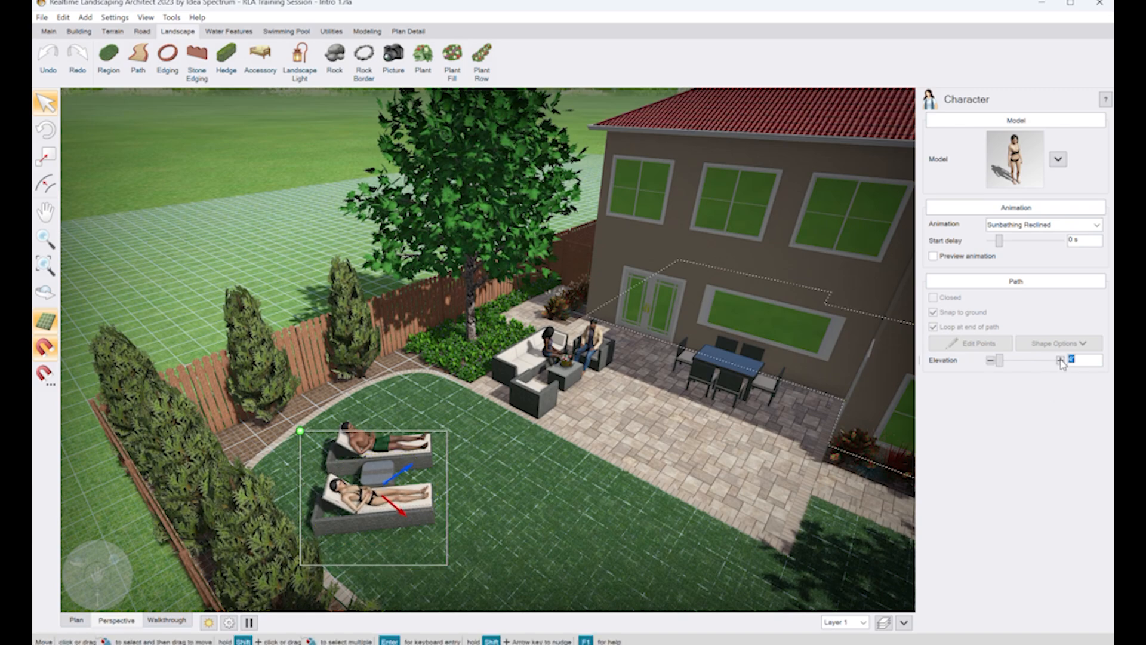
Step: Move the champagne bucket from the patio coffee table onto the small table between the lawn loungers
{"action": "middle_click_drag", "start_coordinate": [618, 419], "coordinate": [579, 413]}
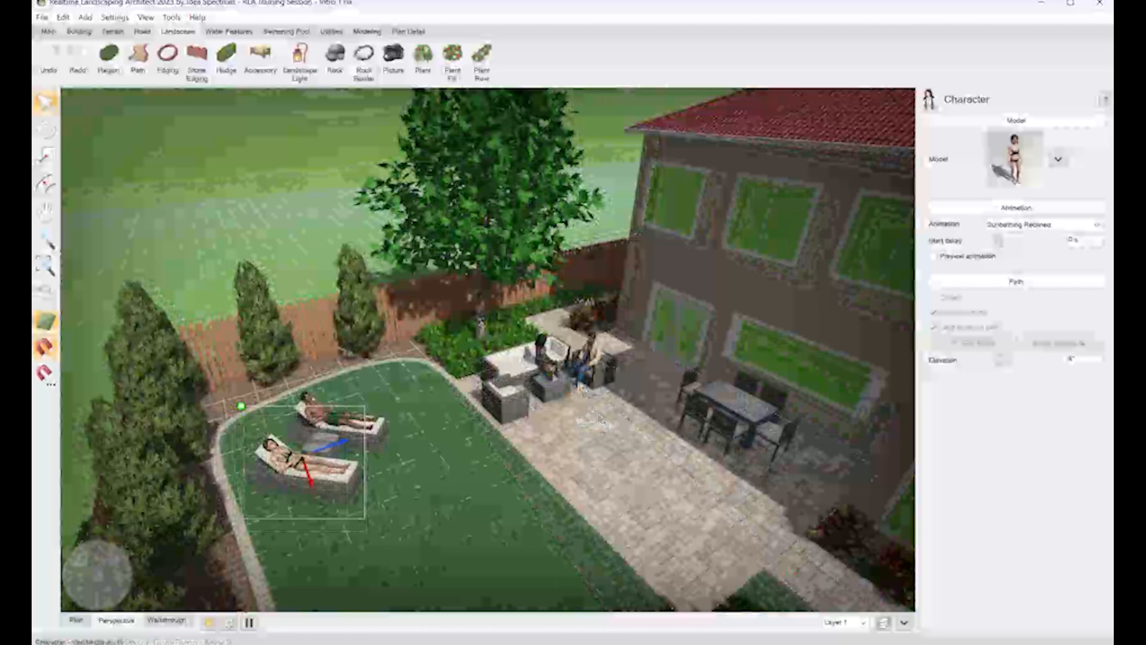
{"action": "left_click", "coordinate": [554, 373]}
{"action": "left_click_drag", "start_coordinate": [554, 373], "coordinate": [367, 412]}
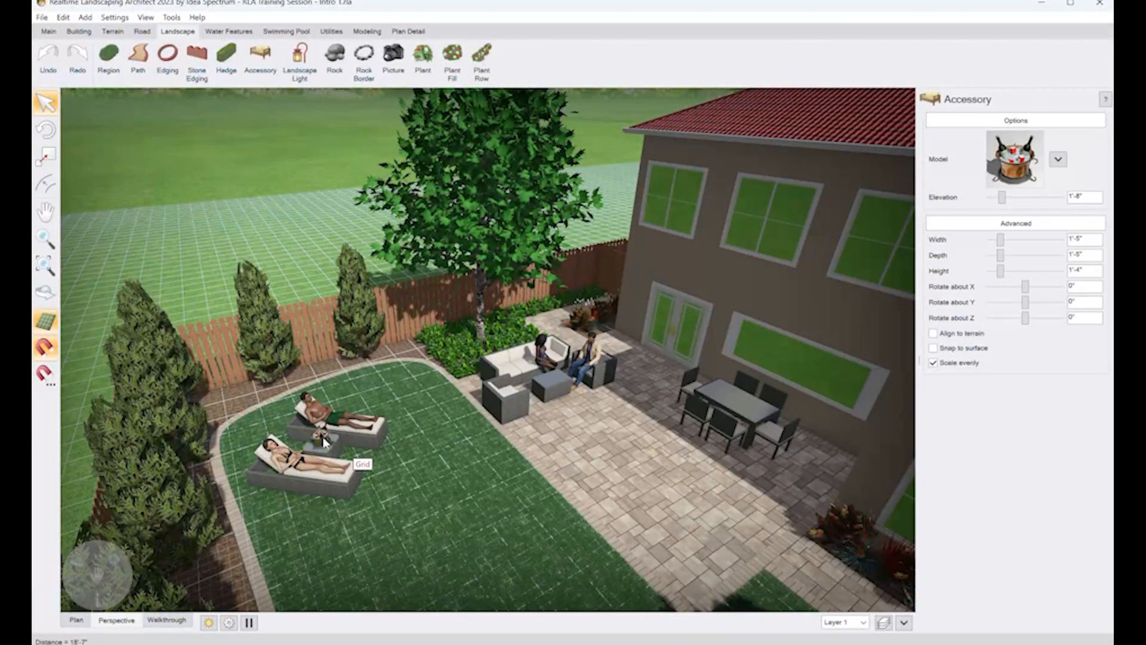
Step: Examine the furnished patio, lawn and fire pit area from several angles for an open spot
{"action": "middle_click_drag", "start_coordinate": [360, 458], "coordinate": [492, 458]}
{"action": "right_click_drag", "start_coordinate": [645, 312], "coordinate": [422, 489]}
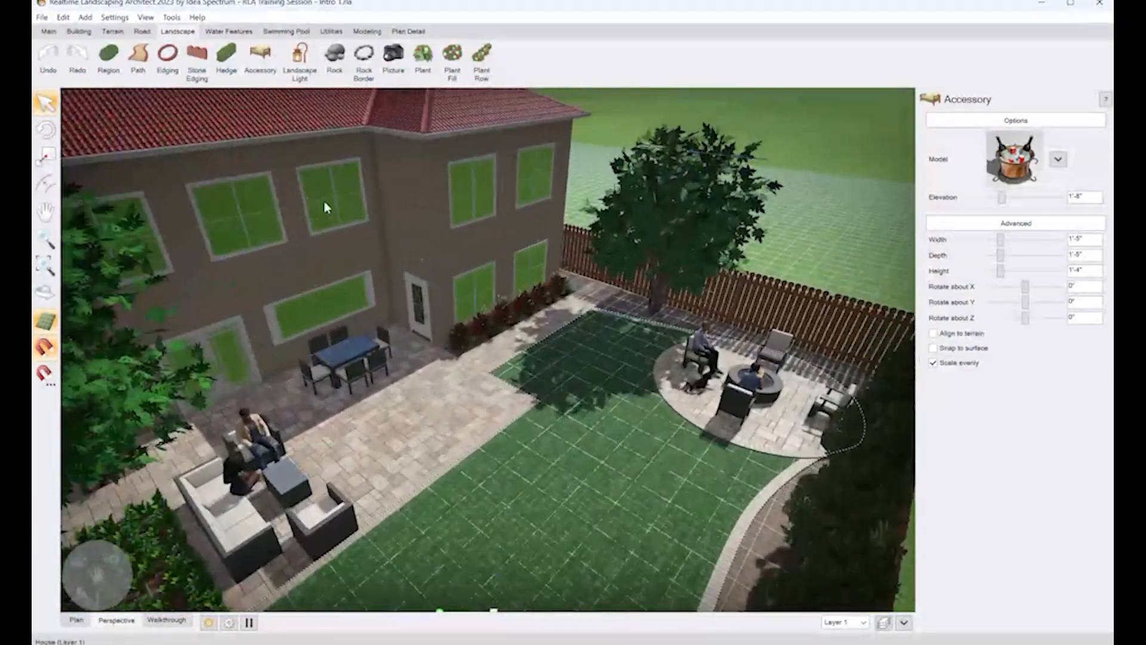
{"action": "middle_click_drag", "start_coordinate": [628, 356], "coordinate": [634, 411]}
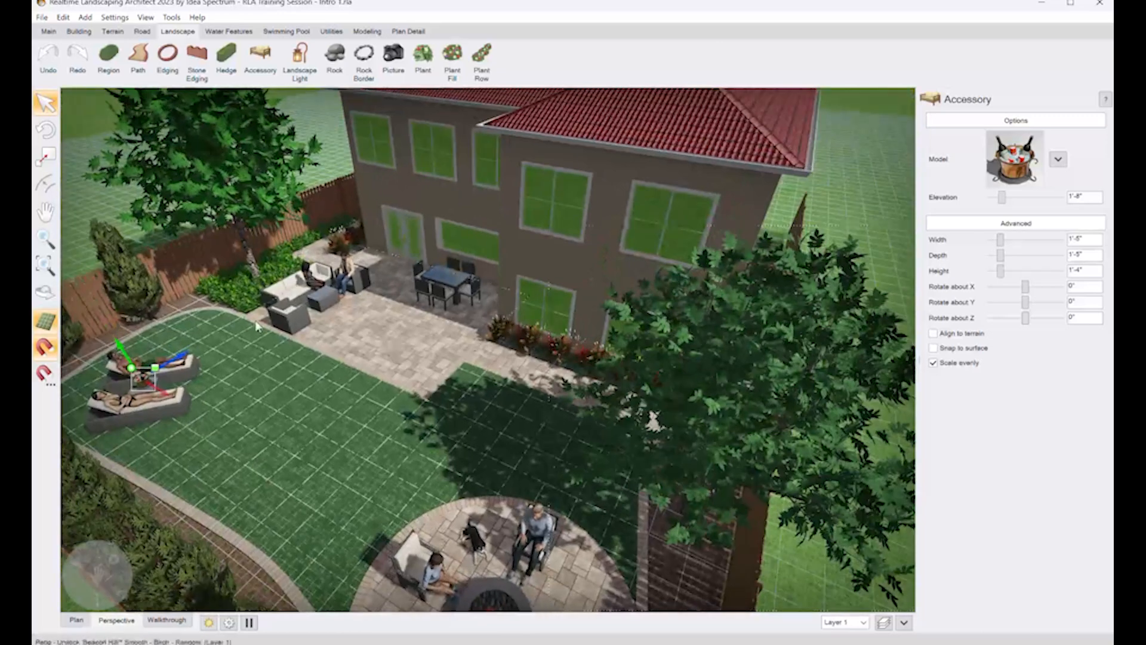
{"action": "right_click_drag", "start_coordinate": [269, 345], "coordinate": [434, 401]}
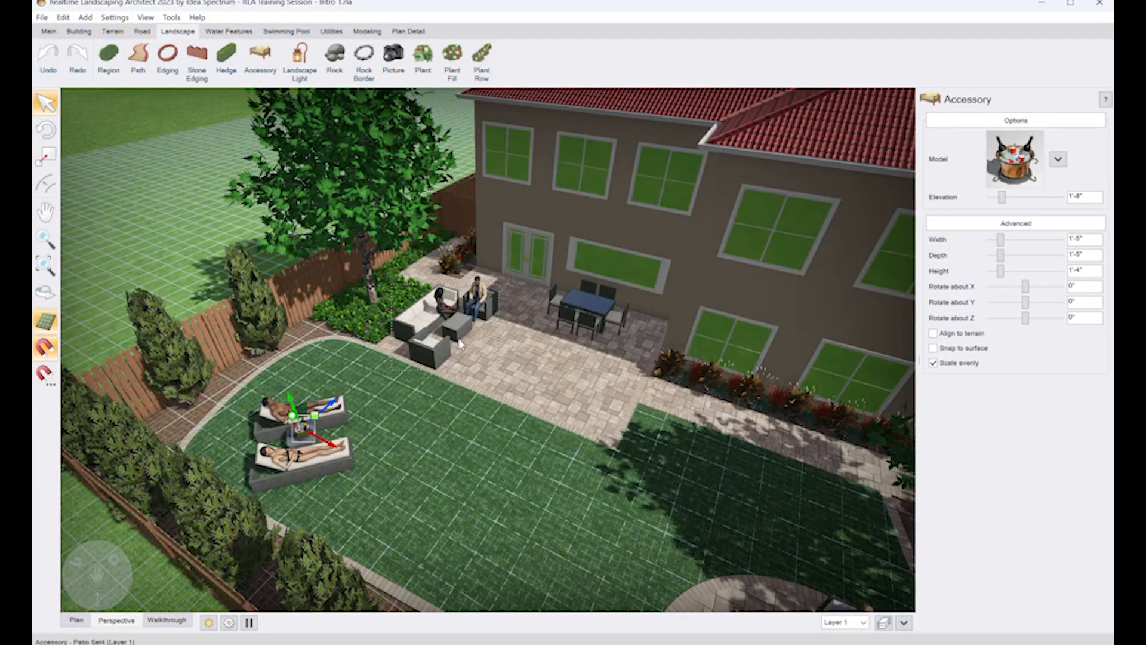
{"action": "right_click_drag", "start_coordinate": [524, 418], "coordinate": [361, 369]}
{"action": "scroll", "coordinate": [721, 312], "scroll_direction": "up", "scroll_amount": 3}
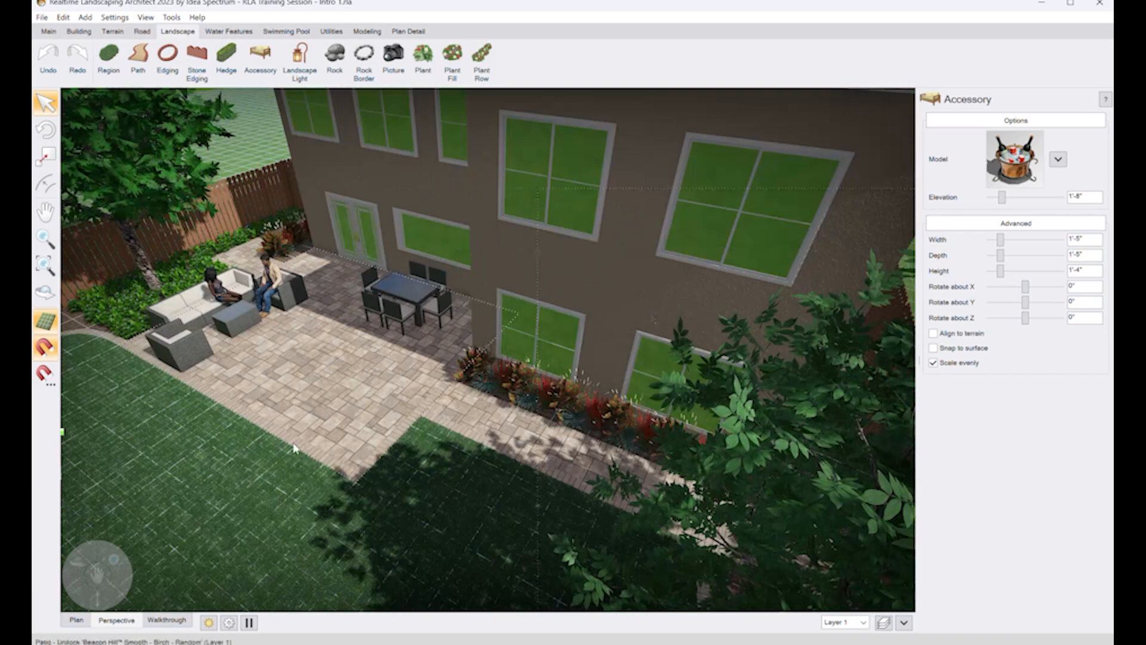
{"action": "right_click_drag", "start_coordinate": [293, 449], "coordinate": [519, 273]}
{"action": "middle_click_drag", "start_coordinate": [537, 427], "coordinate": [554, 424]}
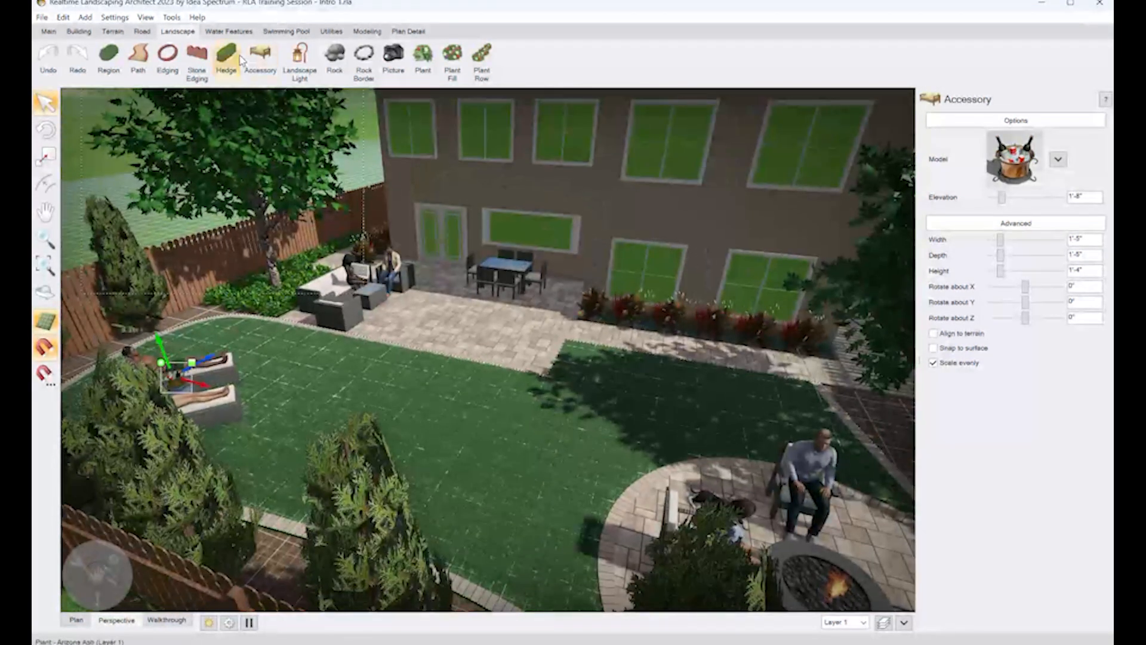
Step: Add the Boy3 character in the middle of the open lawn
{"action": "left_click", "coordinate": [331, 31]}
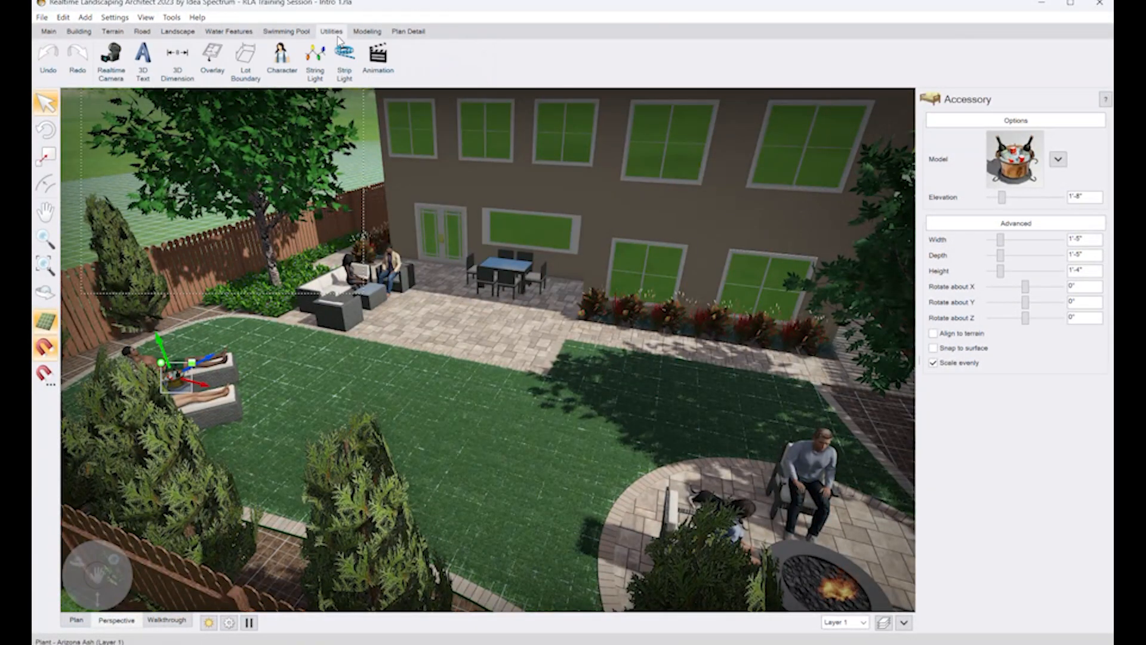
{"action": "left_click", "coordinate": [281, 57]}
{"action": "left_click", "coordinate": [1016, 170]}
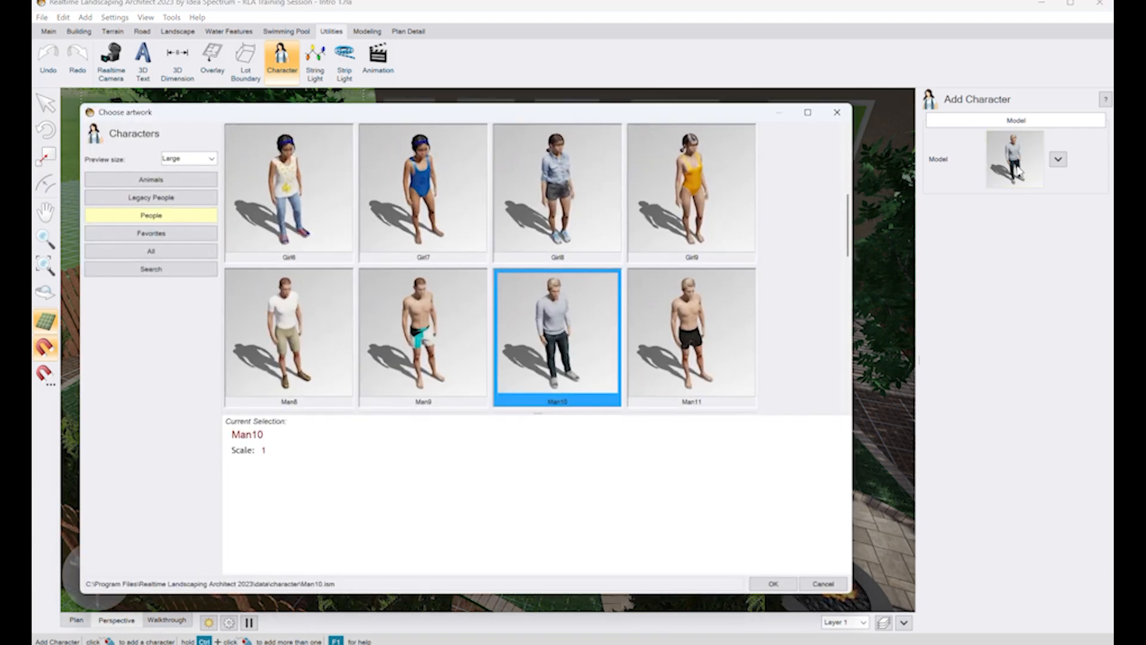
{"action": "scroll", "coordinate": [555, 248], "scroll_direction": "up", "scroll_amount": 5}
{"action": "double_click", "coordinate": [306, 195]}
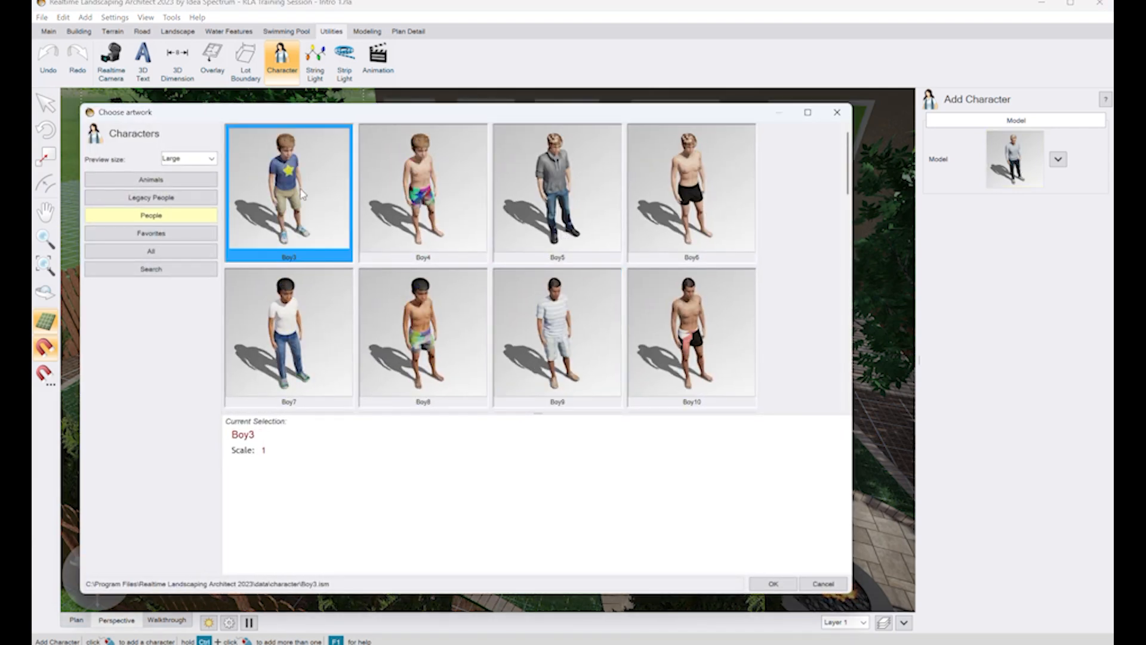
{"action": "left_click", "coordinate": [499, 408]}
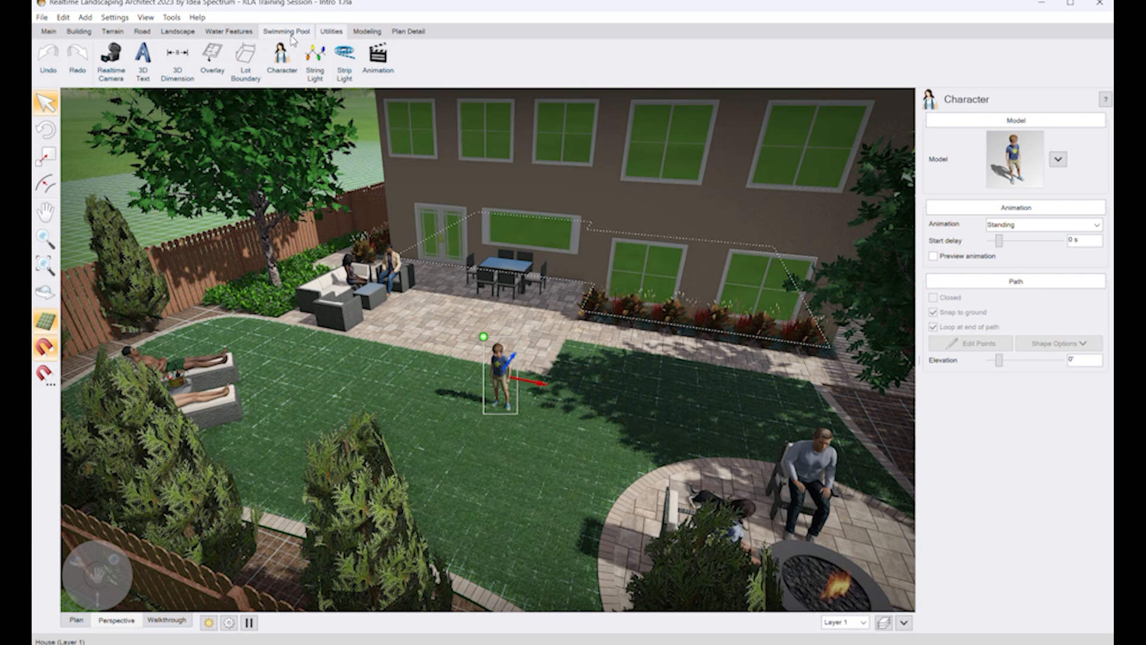
Step: Set the boy's animation to Jogging and reposition him with his path near the shaded edge of the lawn
{"action": "left_click", "coordinate": [994, 225]}
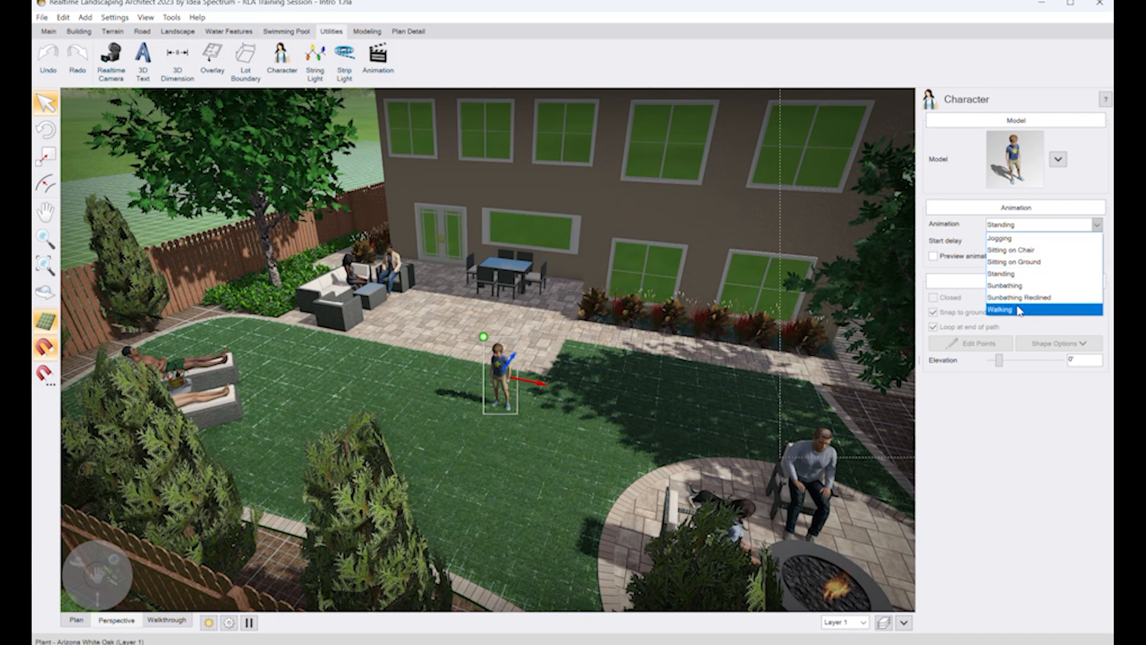
{"action": "left_click", "coordinate": [1000, 238]}
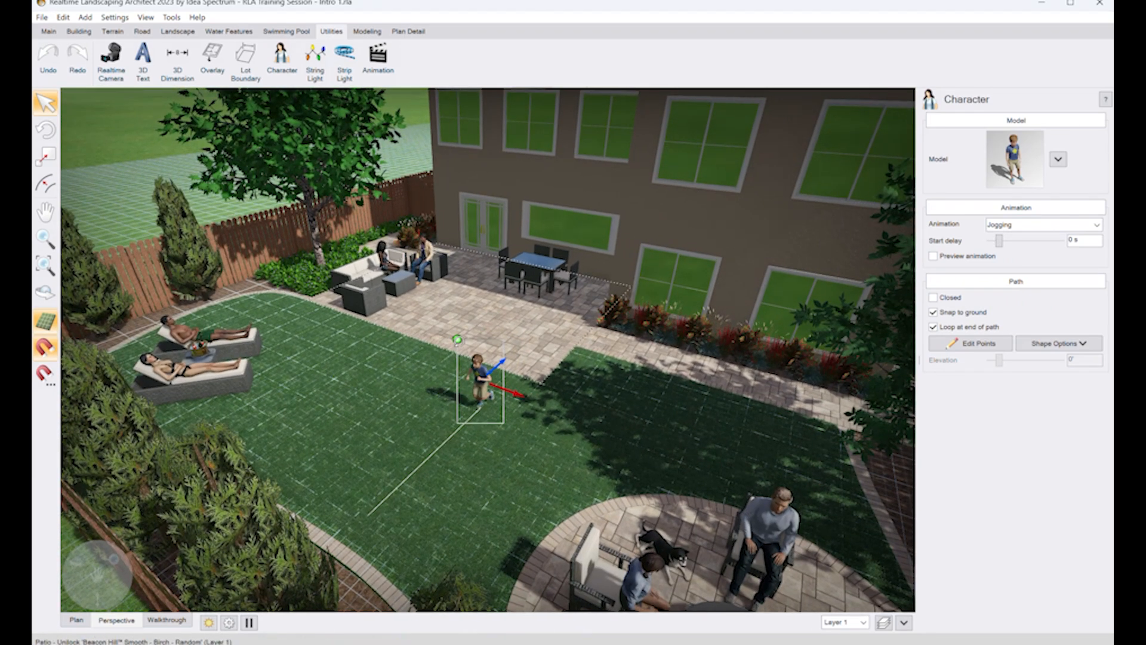
{"action": "left_click_drag", "start_coordinate": [472, 410], "coordinate": [477, 340]}
{"action": "left_click_drag", "start_coordinate": [484, 389], "coordinate": [549, 422]}
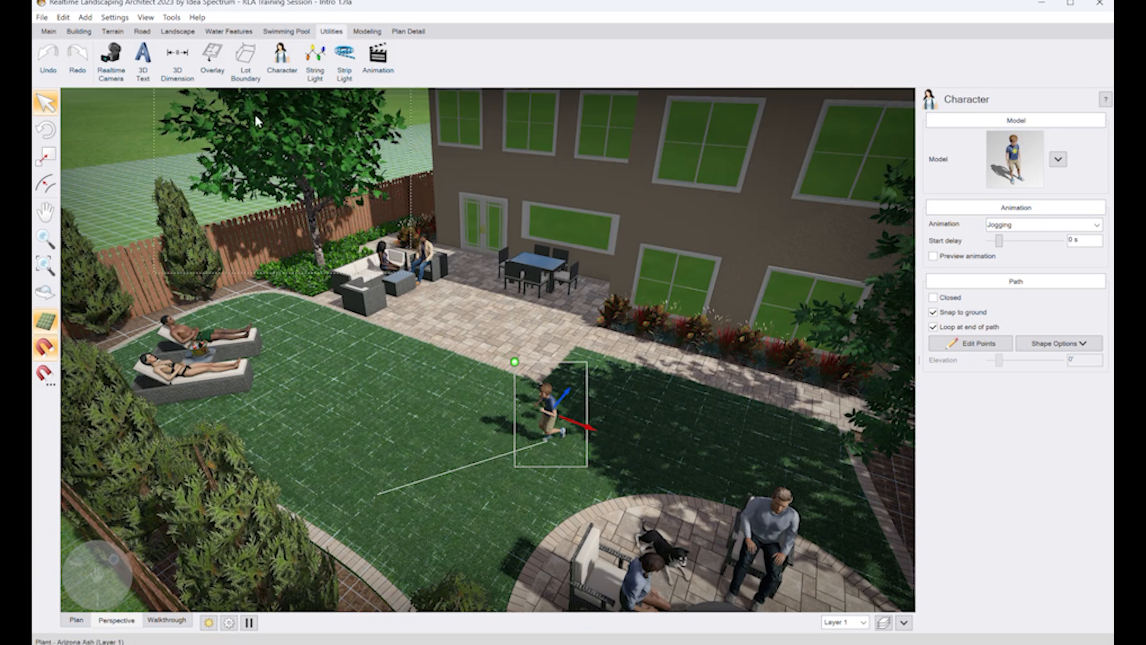
Step: Add a white ball from the golf equipment accessories to the lawn beside the jogging boy
{"action": "left_click", "coordinate": [189, 33]}
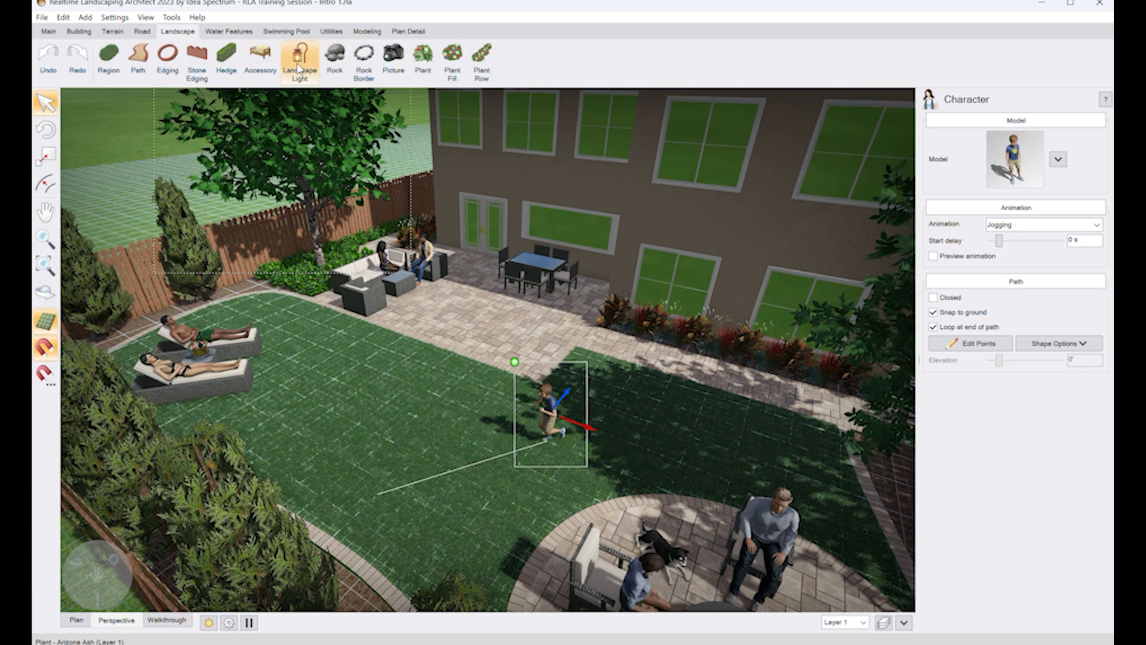
{"action": "left_click", "coordinate": [260, 59]}
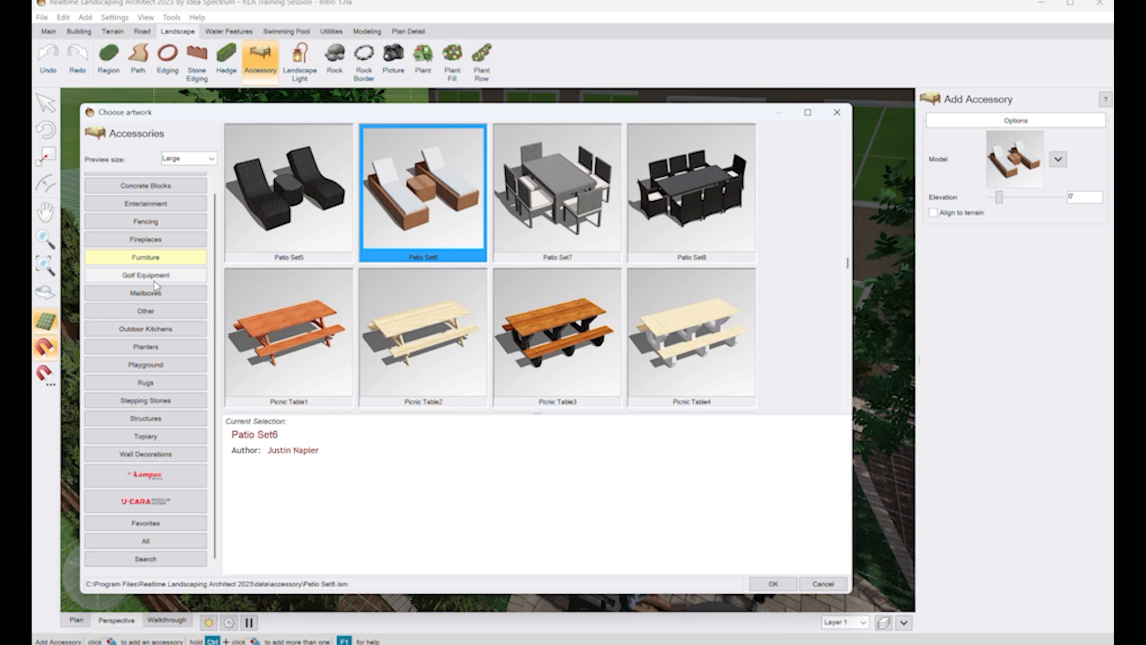
{"action": "scroll", "coordinate": [157, 285], "scroll_direction": "up", "scroll_amount": 1}
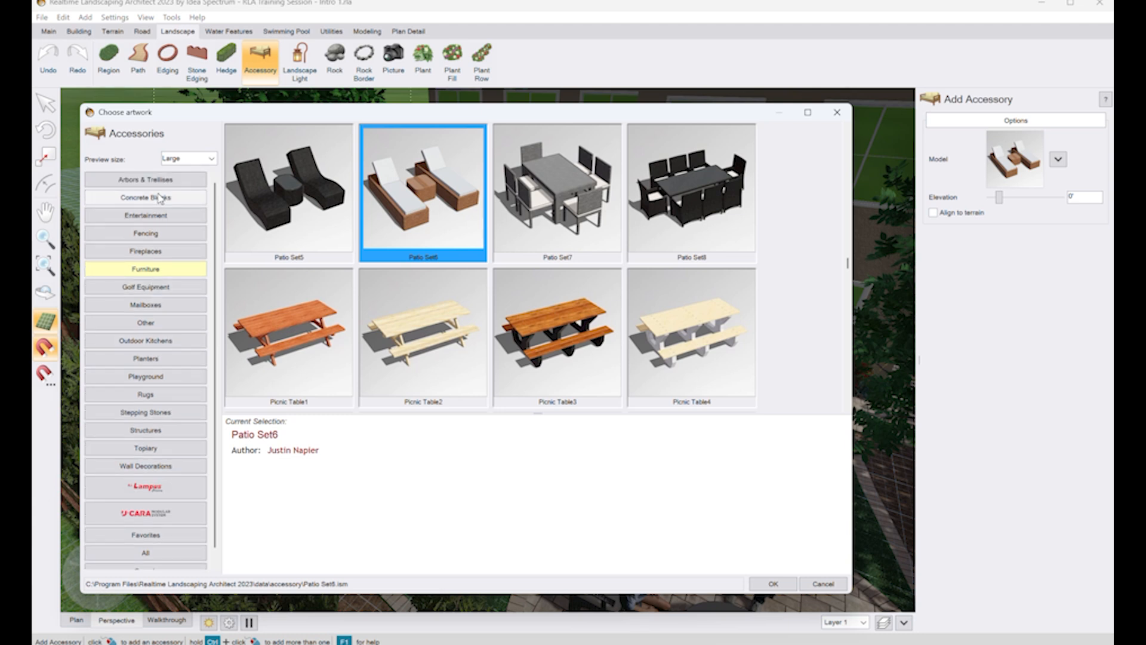
{"action": "left_click", "coordinate": [158, 289]}
{"action": "double_click", "coordinate": [296, 333]}
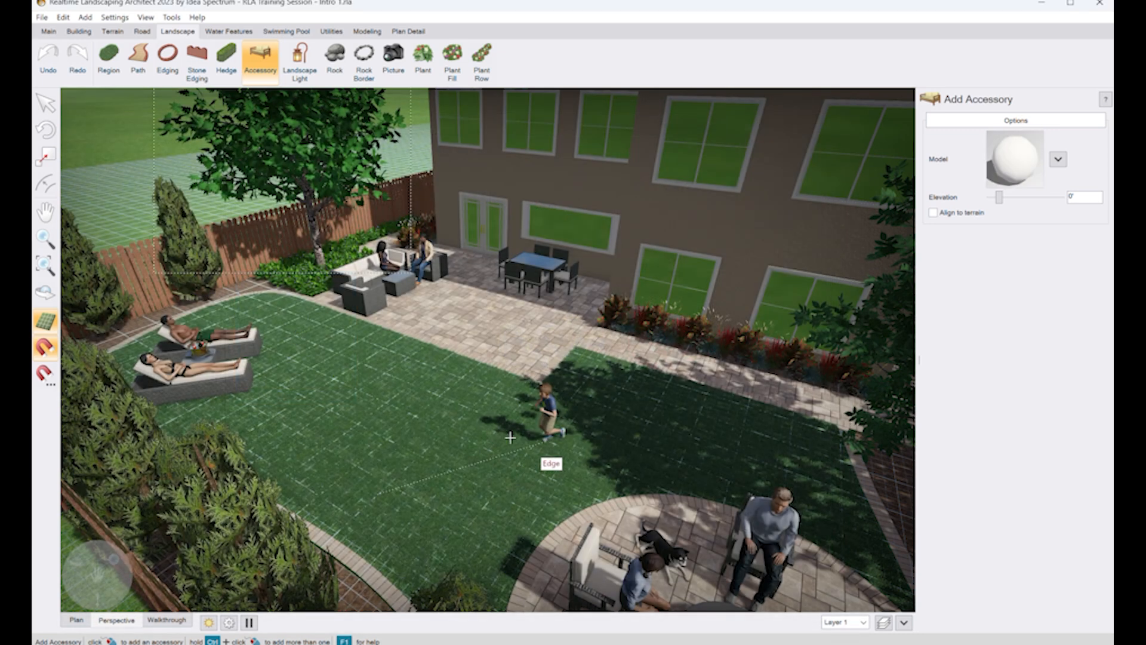
{"action": "left_click", "coordinate": [511, 440]}
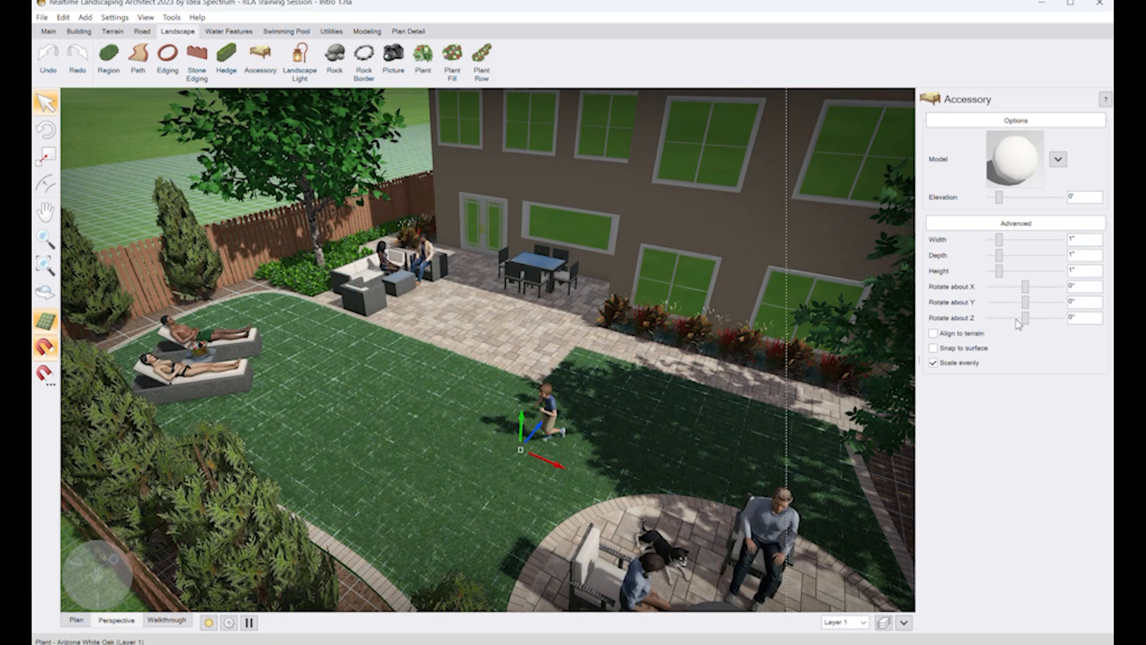
Step: Scale the ball evenly to 11" in width, depth and height, and nudge it into place beside the boy
{"action": "left_click_drag", "start_coordinate": [1000, 241], "coordinate": [1001, 241]}
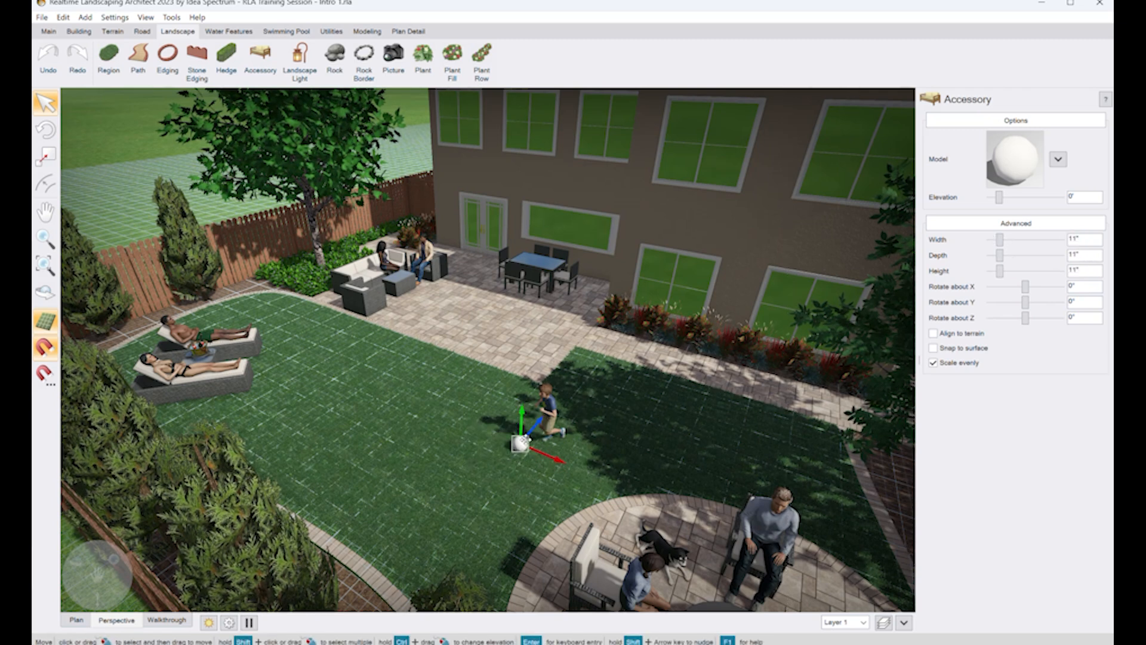
{"action": "left_click_drag", "start_coordinate": [521, 443], "coordinate": [520, 439]}
{"action": "middle_click_drag", "start_coordinate": [582, 471], "coordinate": [665, 466]}
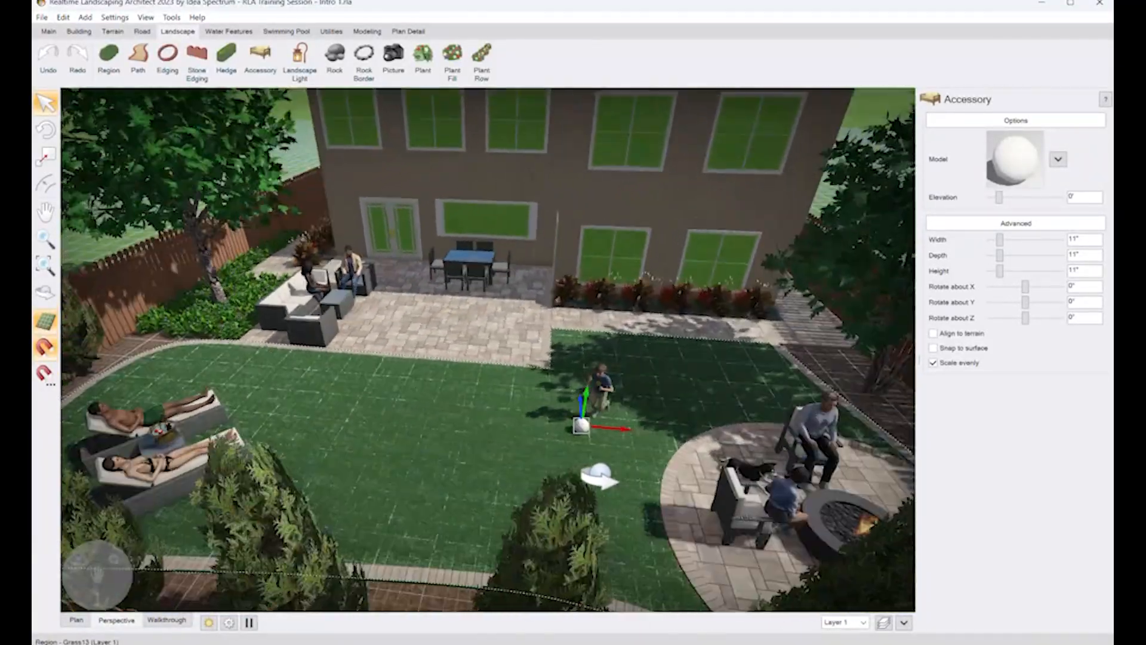
{"action": "middle_click_drag", "start_coordinate": [599, 476], "coordinate": [565, 481]}
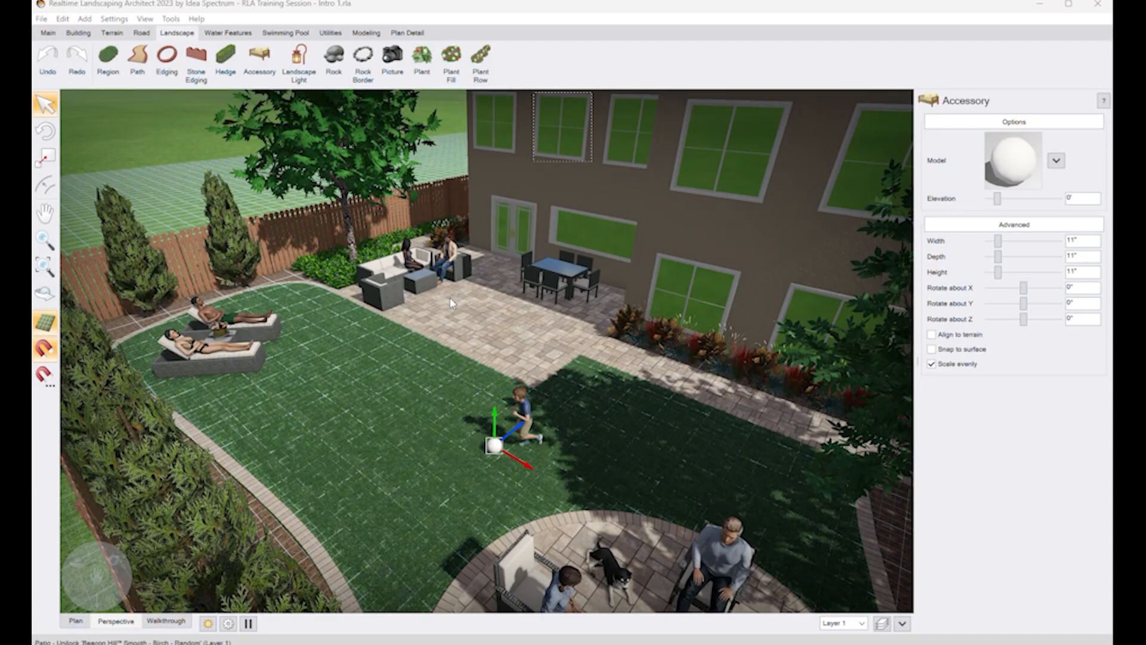
Step: Deselect the ball and show the yard in plan view
{"action": "left_click", "coordinate": [163, 146]}
{"action": "middle_click_drag", "start_coordinate": [679, 431], "coordinate": [710, 428]}
{"action": "left_click", "coordinate": [76, 621]}
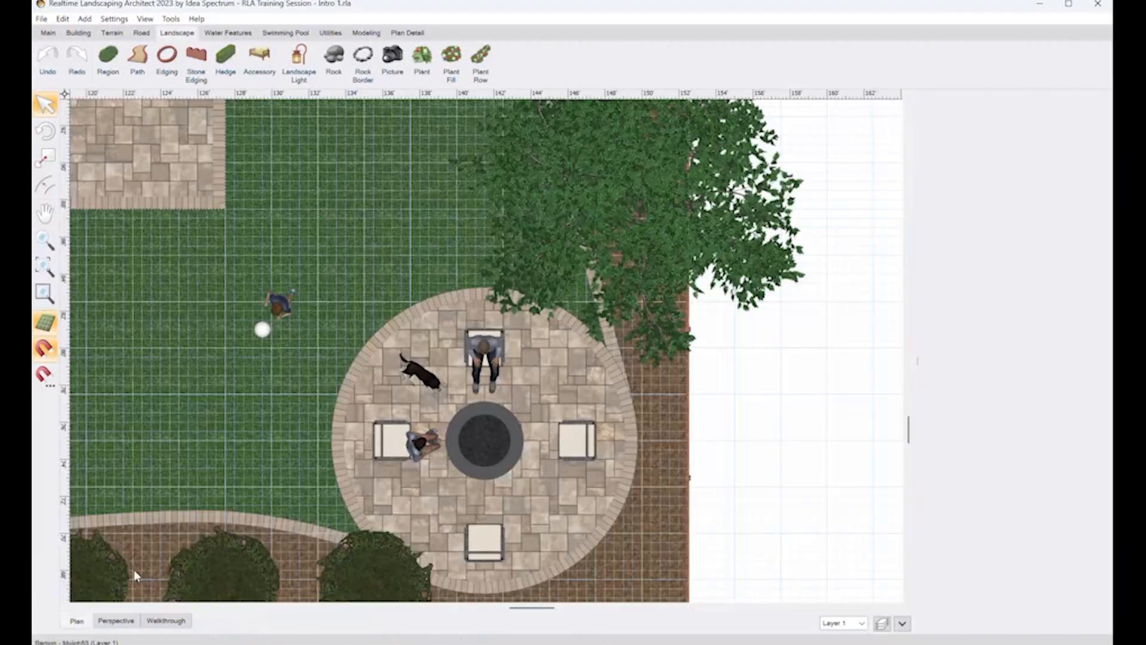
Step: Duplicate the house with its doors and windows and place one copy on each side of the property
{"action": "scroll", "coordinate": [410, 375], "scroll_direction": "down", "scroll_amount": 3}
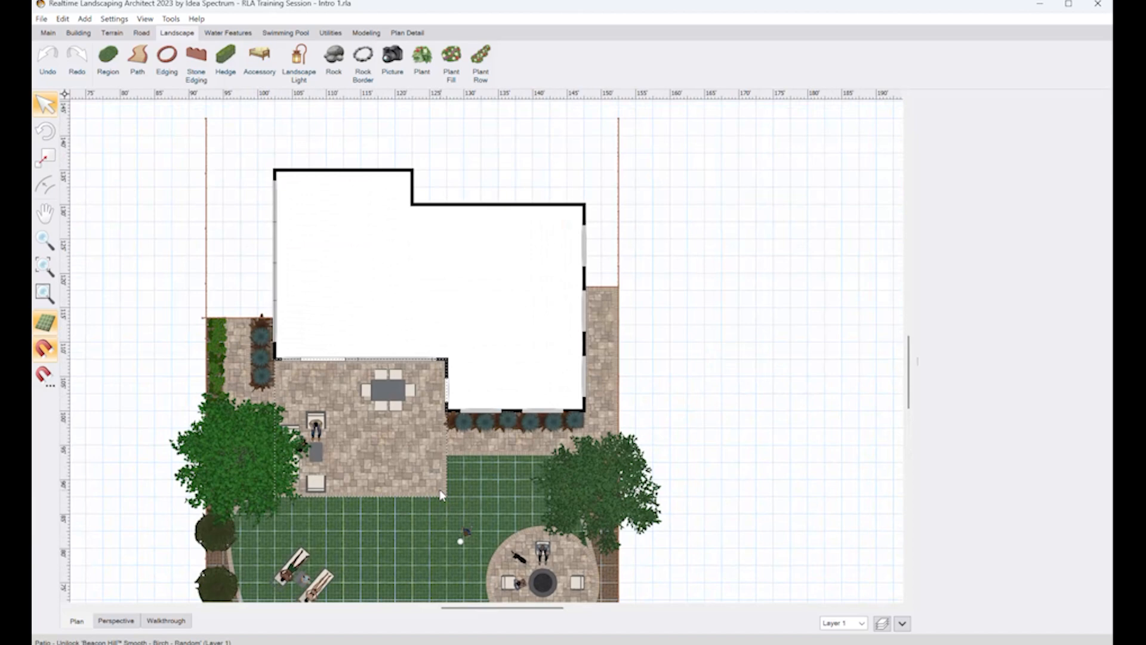
{"action": "left_click", "coordinate": [466, 317]}
{"action": "scroll", "coordinate": [462, 307], "scroll_direction": "down", "scroll_amount": 3}
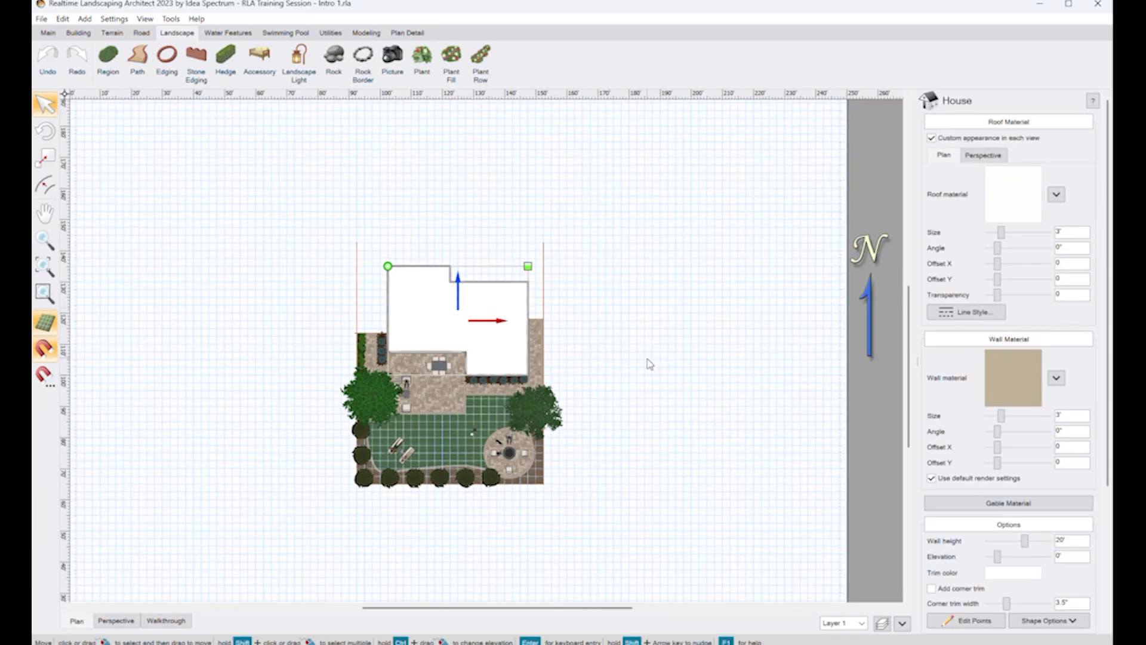
{"action": "key", "text": "ctrl+v"}
{"action": "left_click_drag", "start_coordinate": [455, 335], "coordinate": [678, 352]}
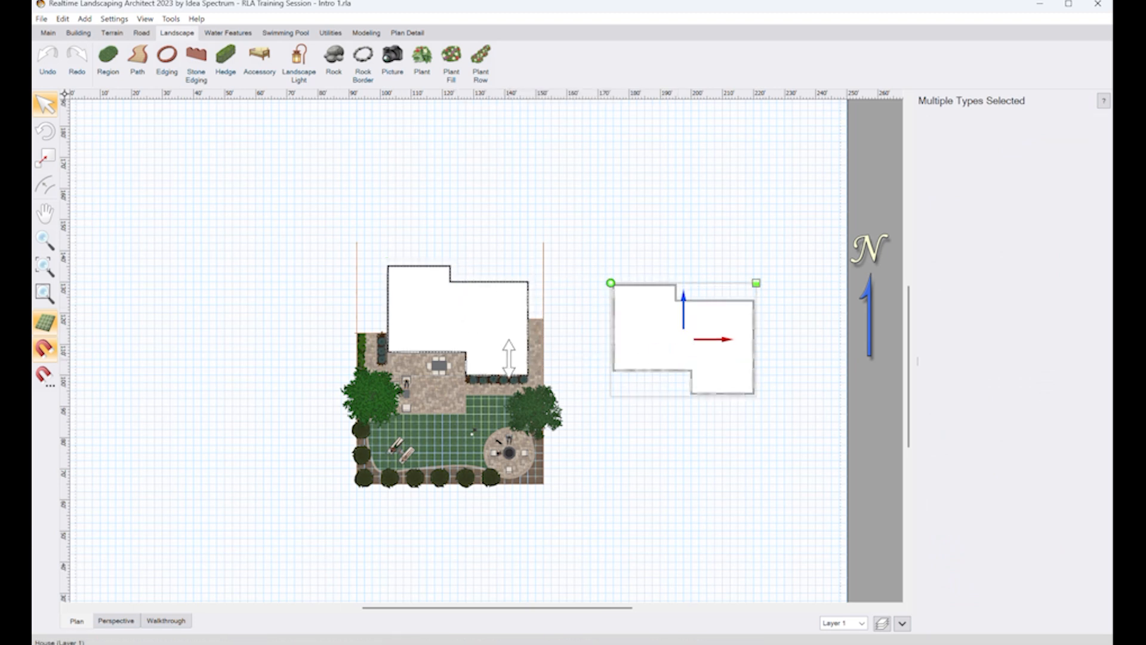
{"action": "key", "text": "ctrl+v"}
{"action": "left_click_drag", "start_coordinate": [645, 333], "coordinate": [209, 369]}
Step: Duplicate all three houses, rotate the copies about 180° to face the backyard, and place them in a row behind the rear fence
{"action": "middle_click_drag", "start_coordinate": [260, 396], "coordinate": [315, 223]}
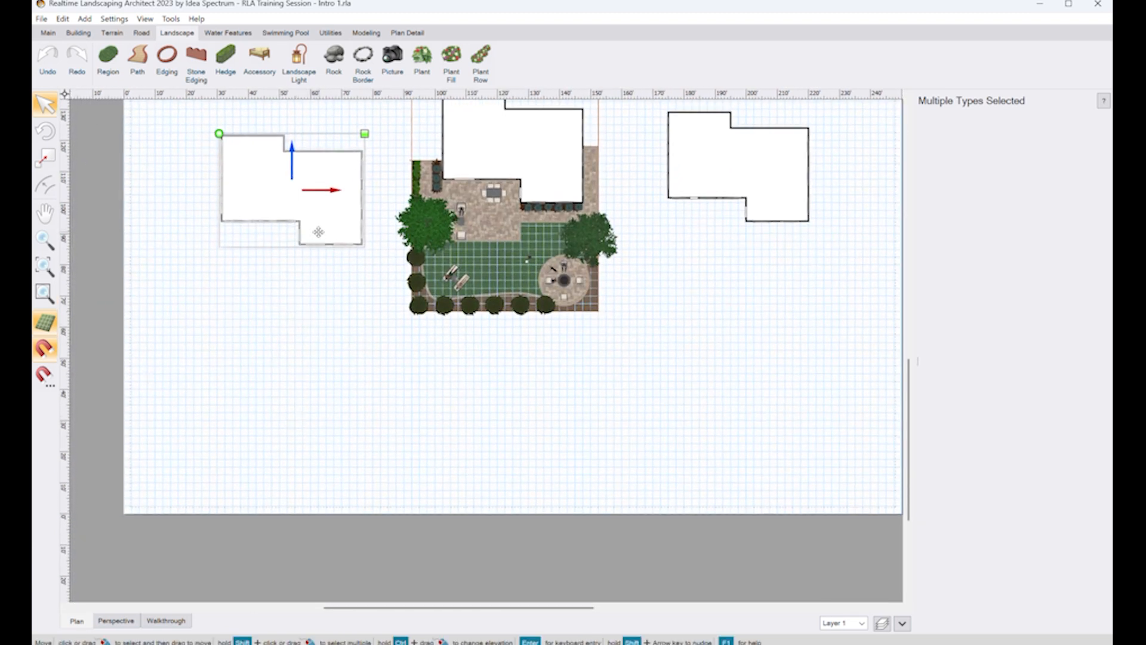
{"action": "left_click", "coordinate": [519, 160], "text": "shift"}
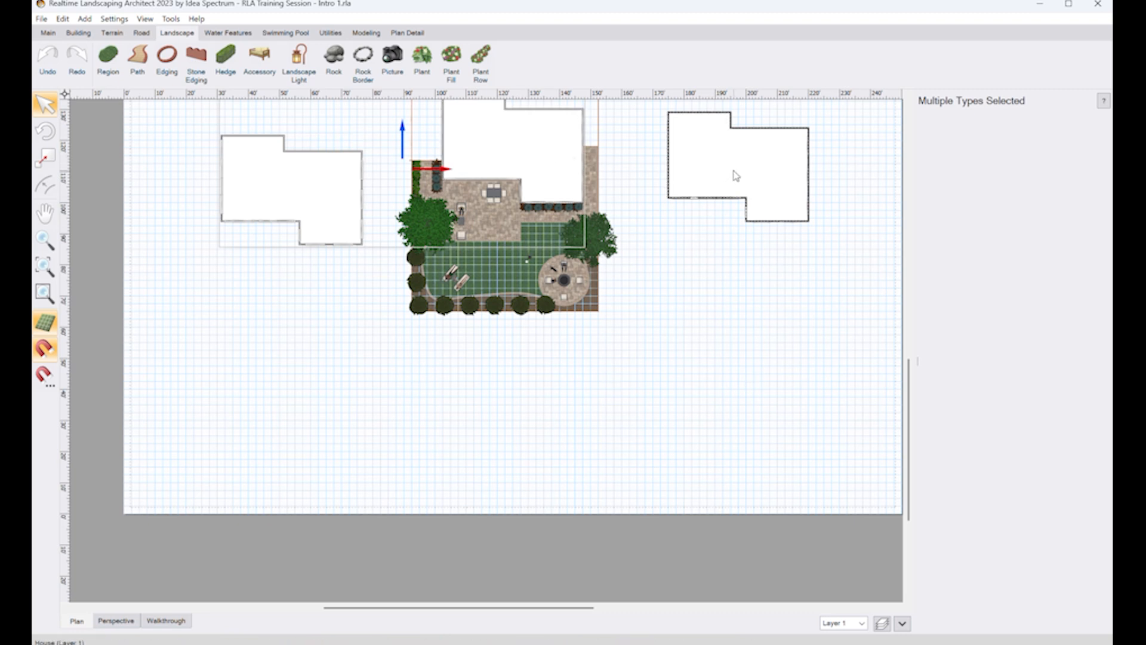
{"action": "left_click", "coordinate": [732, 173], "text": "shift"}
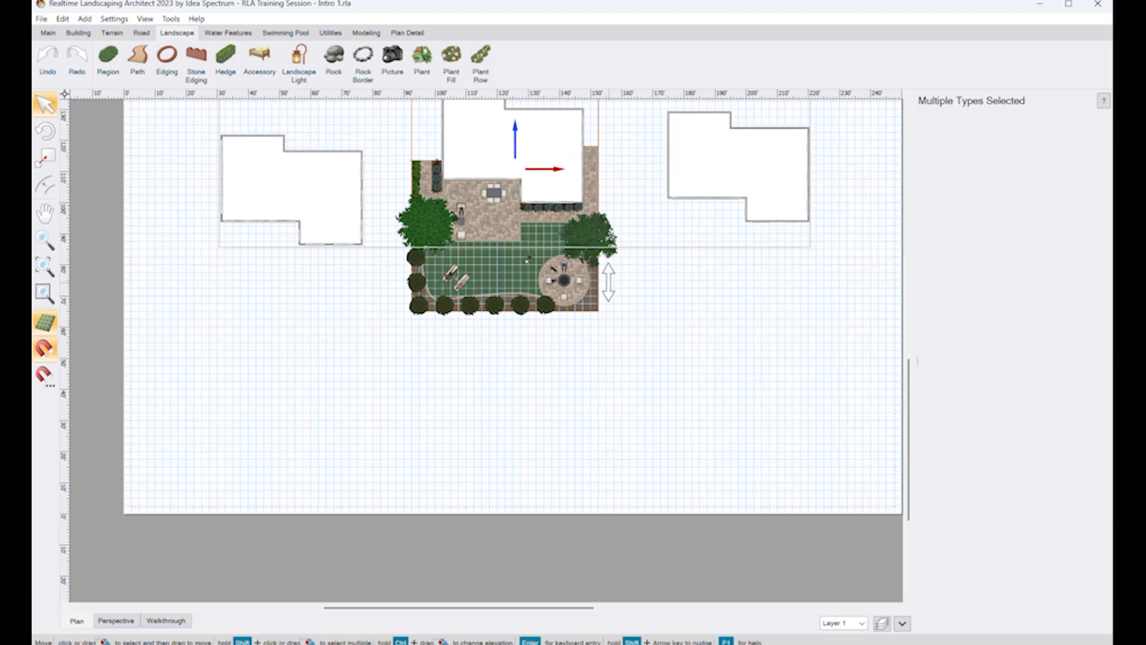
{"action": "key", "text": "ctrl+v"}
{"action": "left_click_drag", "start_coordinate": [329, 209], "coordinate": [328, 350]}
{"action": "left_click_drag", "start_coordinate": [219, 231], "coordinate": [763, 382]}
{"action": "mouse_move", "coordinate": [557, 350]}
{"action": "left_mouse_down"}
{"action": "mouse_move", "coordinate": [569, 473]}
{"action": "mouse_move", "coordinate": [580, 436]}
{"action": "left_mouse_up"}
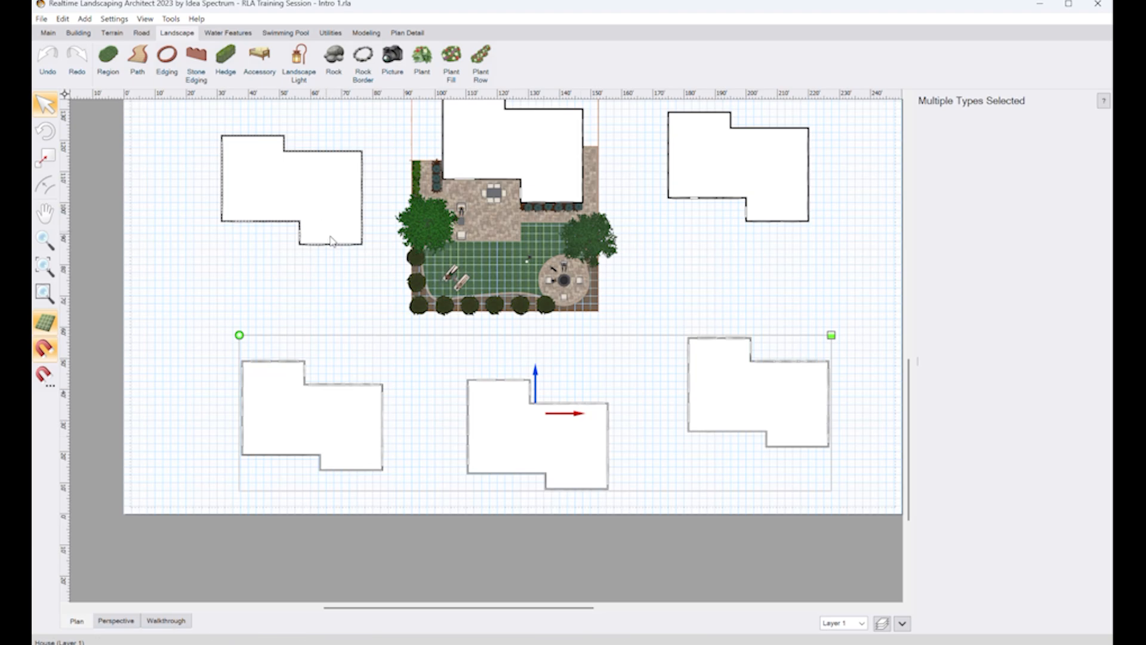
{"action": "left_click", "coordinate": [338, 279]}
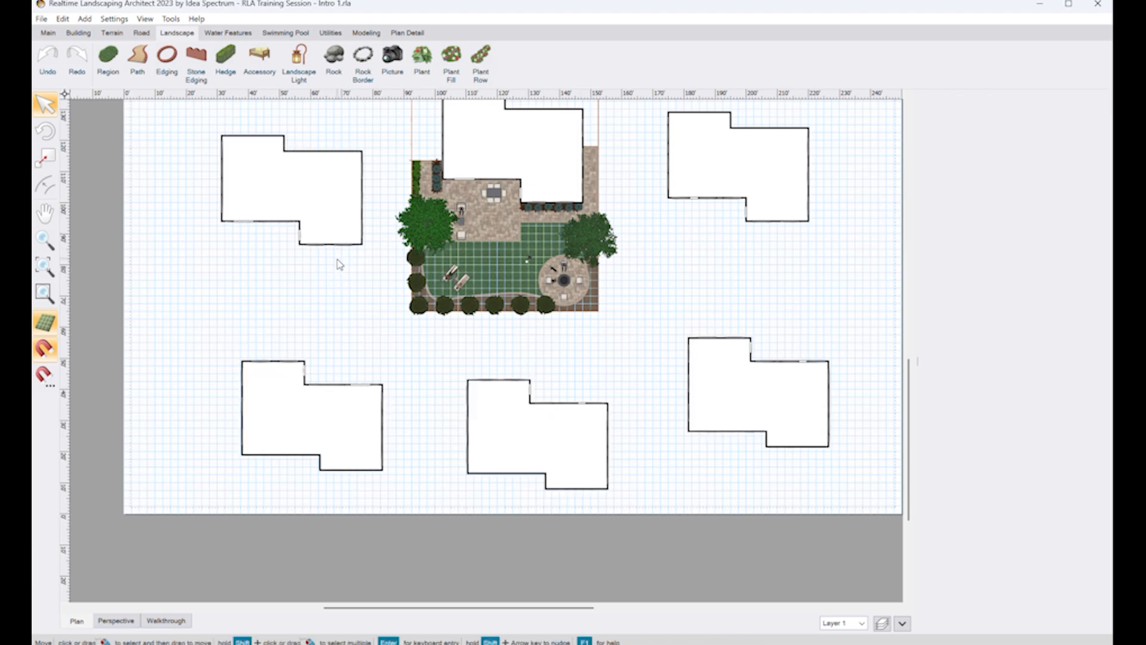
Step: Move the row of three rear houses farther from the yard and shift the west neighbor's house slightly north in plan view
{"action": "left_click", "coordinate": [126, 619]}
{"action": "middle_click_drag", "start_coordinate": [422, 357], "coordinate": [389, 378]}
{"action": "right_click_drag", "start_coordinate": [389, 379], "coordinate": [356, 412]}
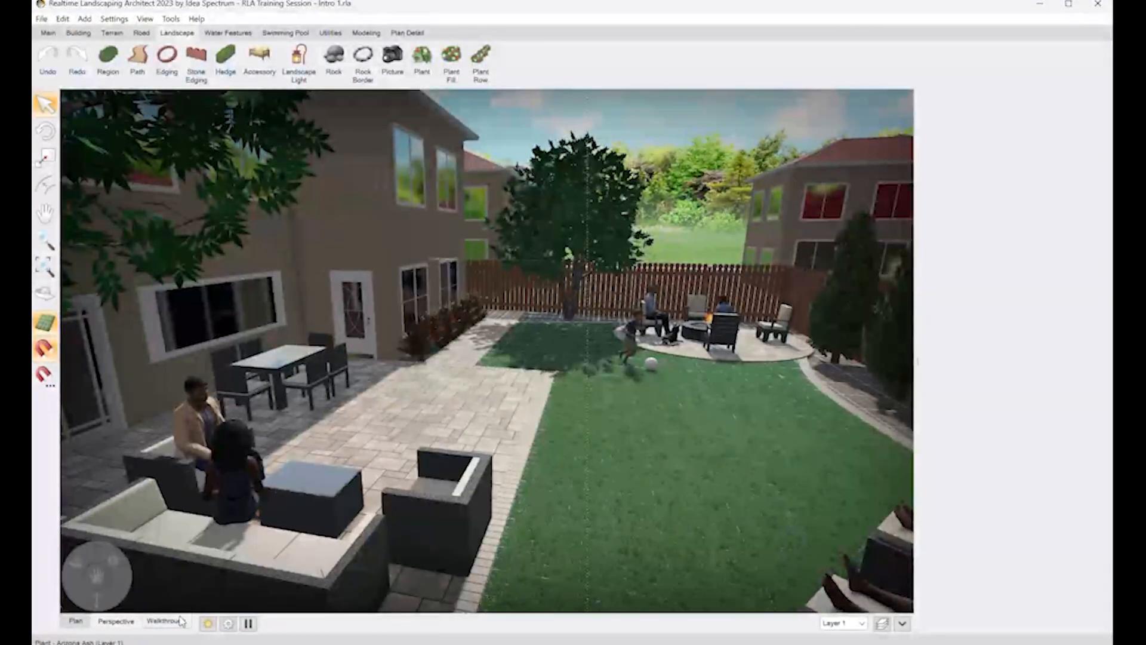
{"action": "left_click", "coordinate": [76, 621]}
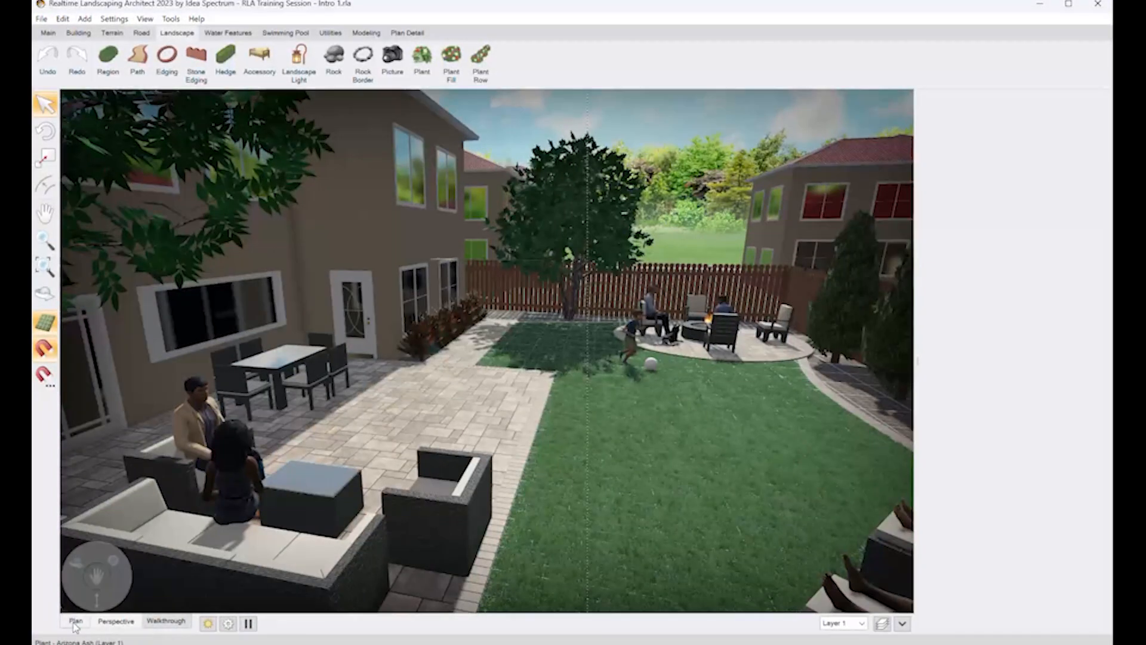
{"action": "left_click", "coordinate": [326, 416]}
{"action": "left_click", "coordinate": [504, 440], "text": "shift"}
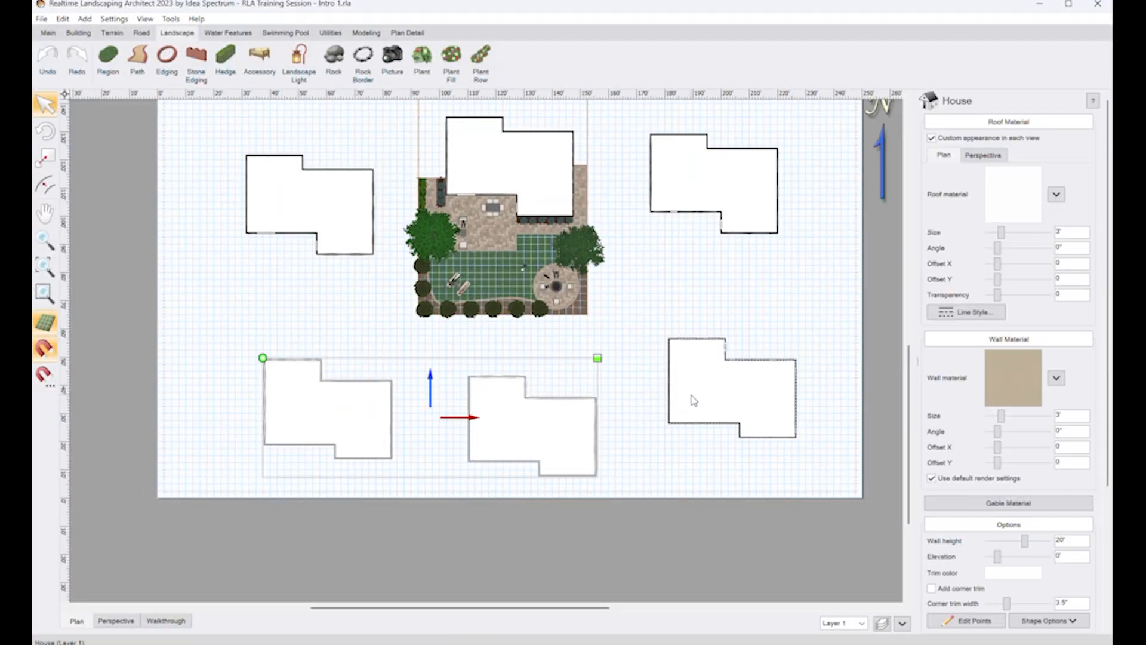
{"action": "left_click", "coordinate": [693, 400], "text": "shift"}
{"action": "left_click_drag", "start_coordinate": [716, 385], "coordinate": [714, 444]}
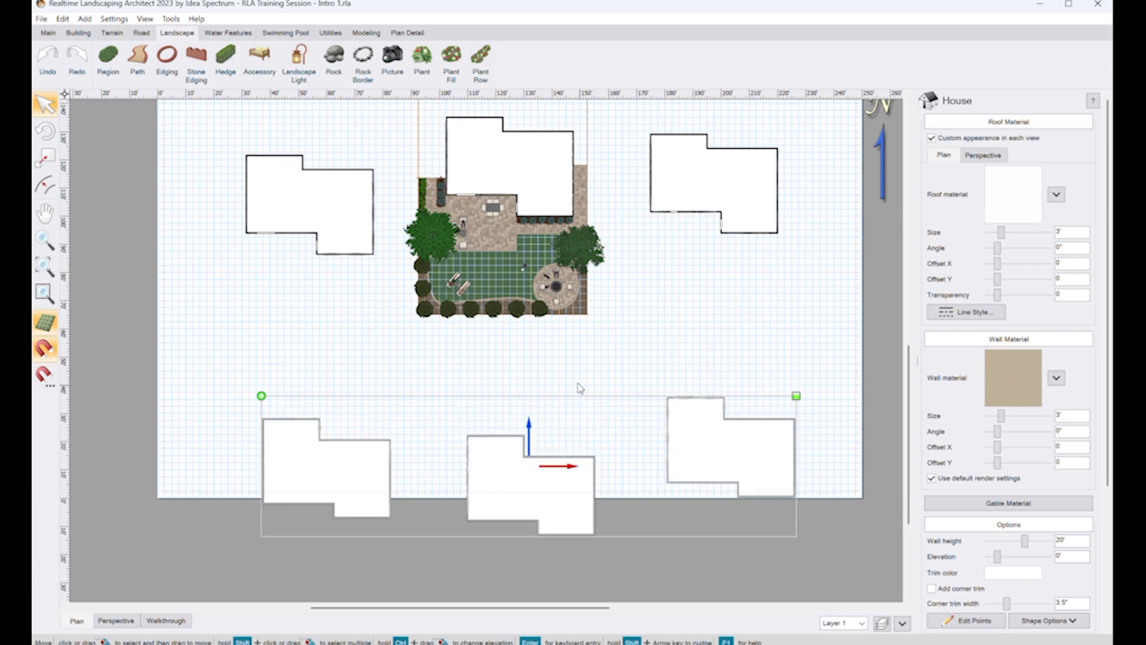
{"action": "left_click", "coordinate": [357, 228]}
{"action": "left_click_drag", "start_coordinate": [307, 212], "coordinate": [307, 193]}
{"action": "left_click", "coordinate": [160, 621]}
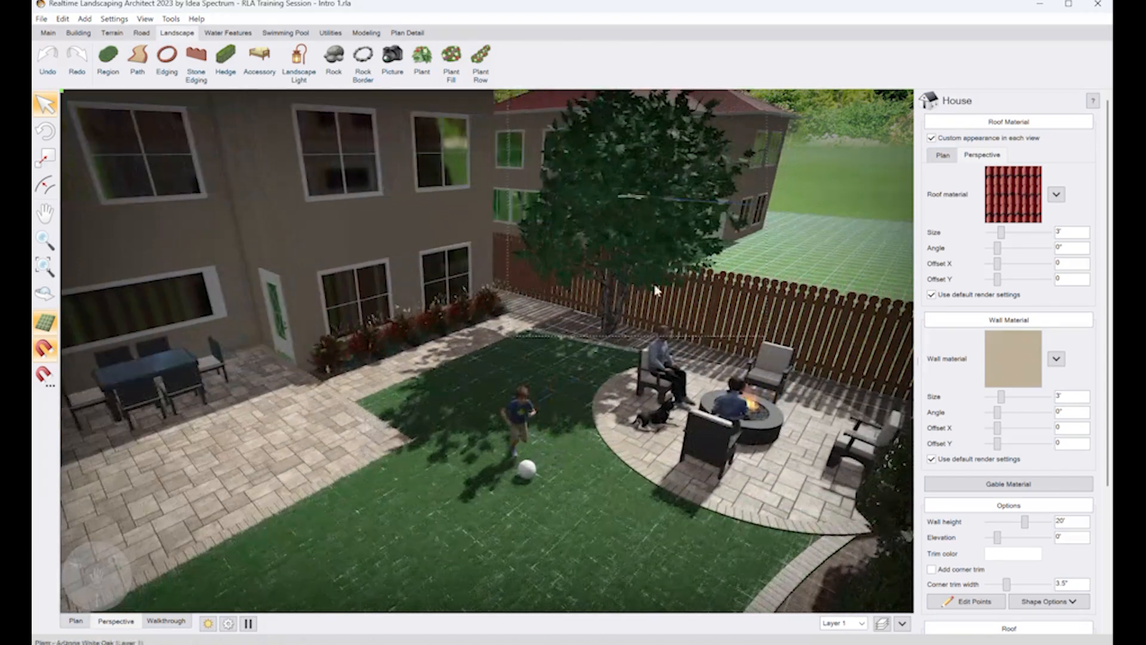
Step: Apply white Shingle1_1 siding to the neighboring house behind the oak tree and browse roofing materials for it
{"action": "left_click", "coordinate": [655, 291]}
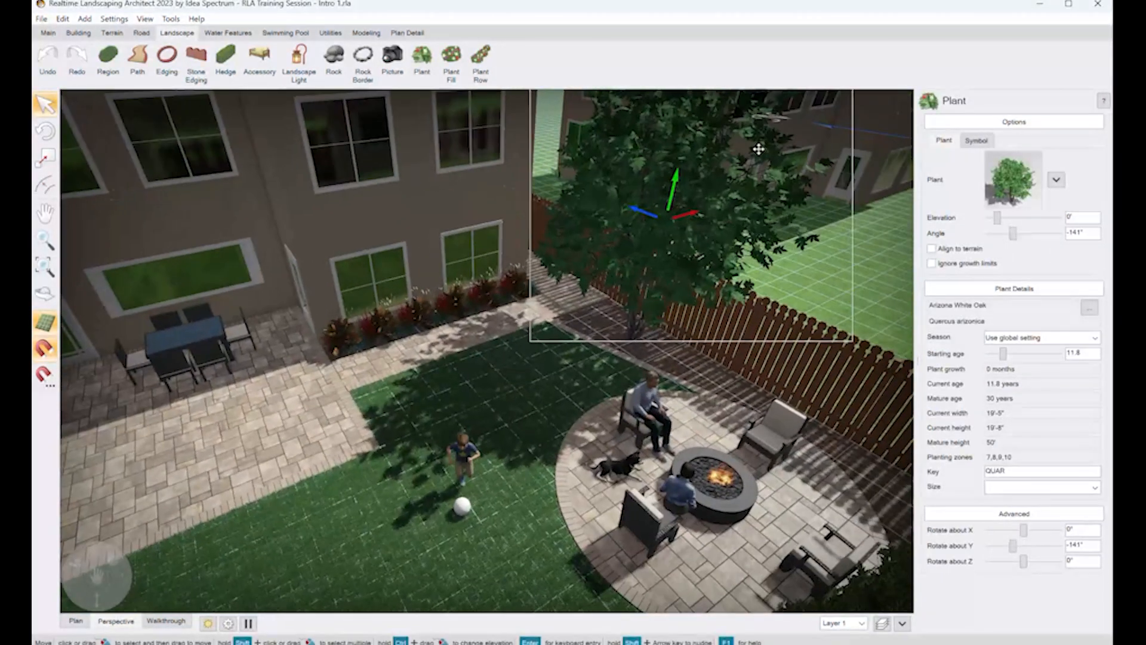
{"action": "left_click", "coordinate": [771, 142]}
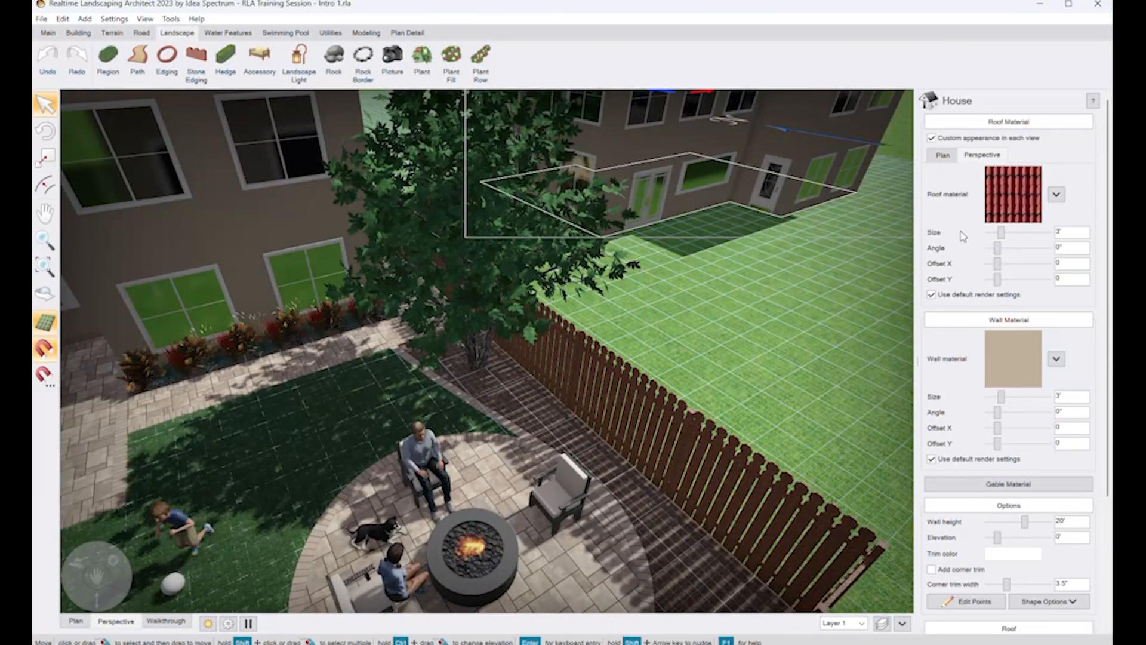
{"action": "left_click", "coordinate": [1030, 371]}
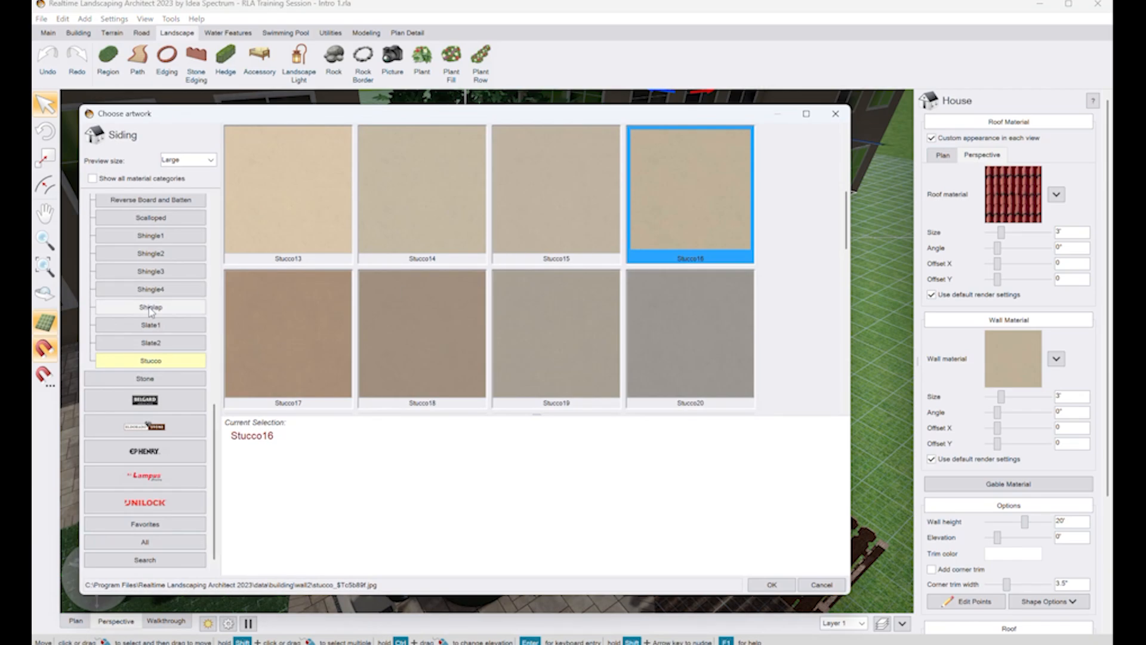
{"action": "left_click", "coordinate": [182, 233]}
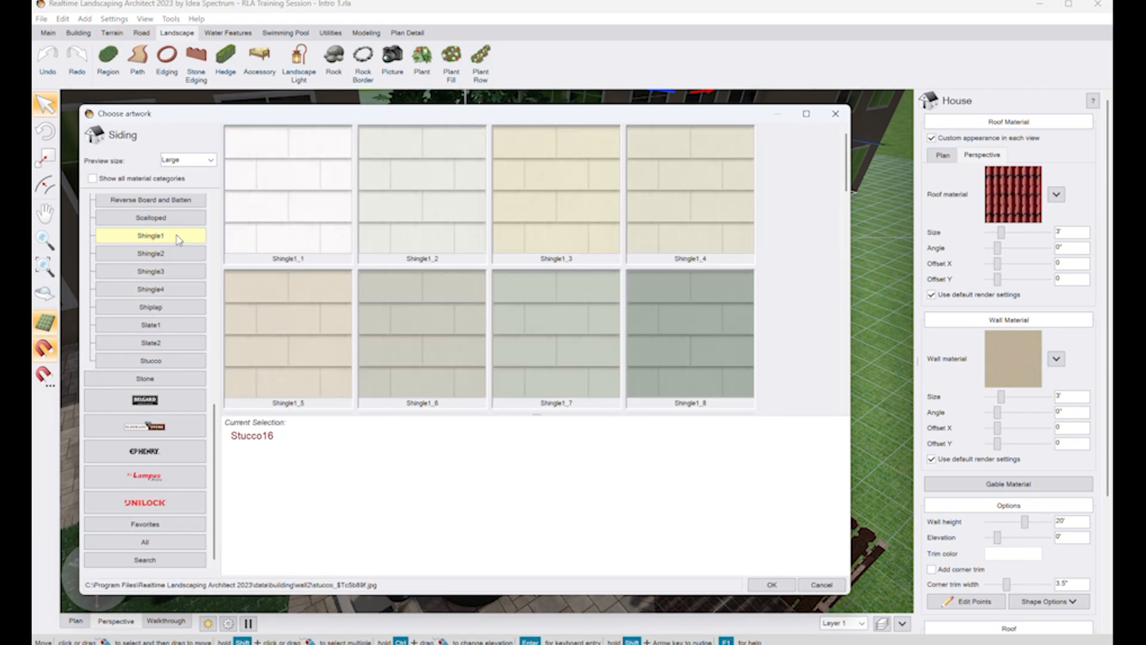
{"action": "double_click", "coordinate": [284, 222]}
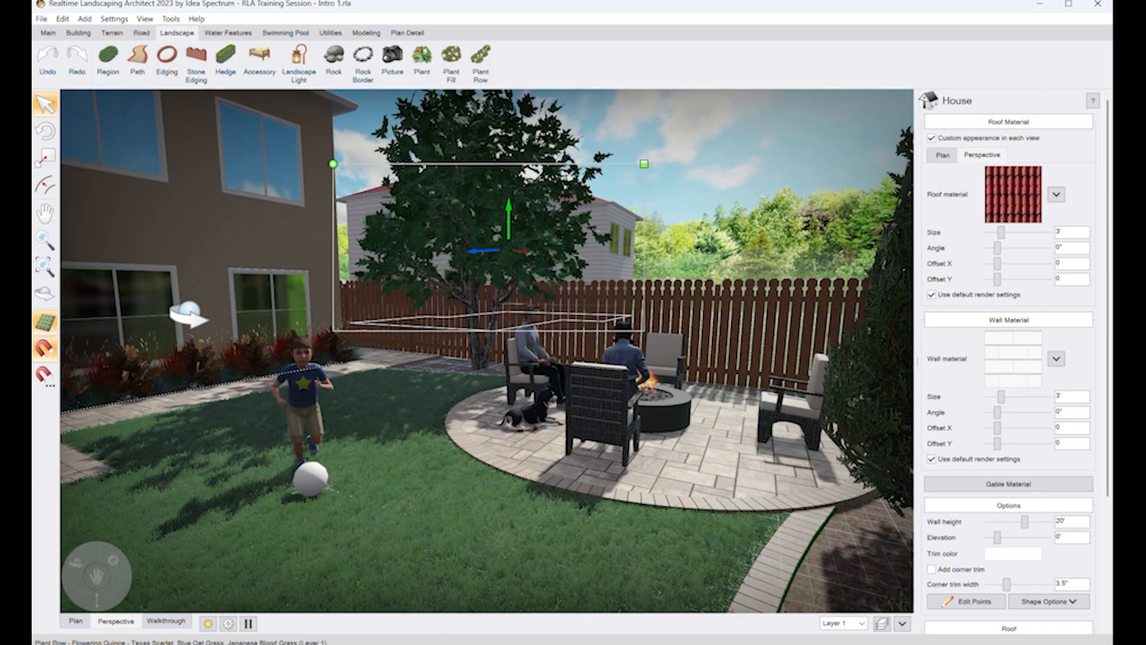
{"action": "right_click_drag", "start_coordinate": [189, 314], "coordinate": [645, 281]}
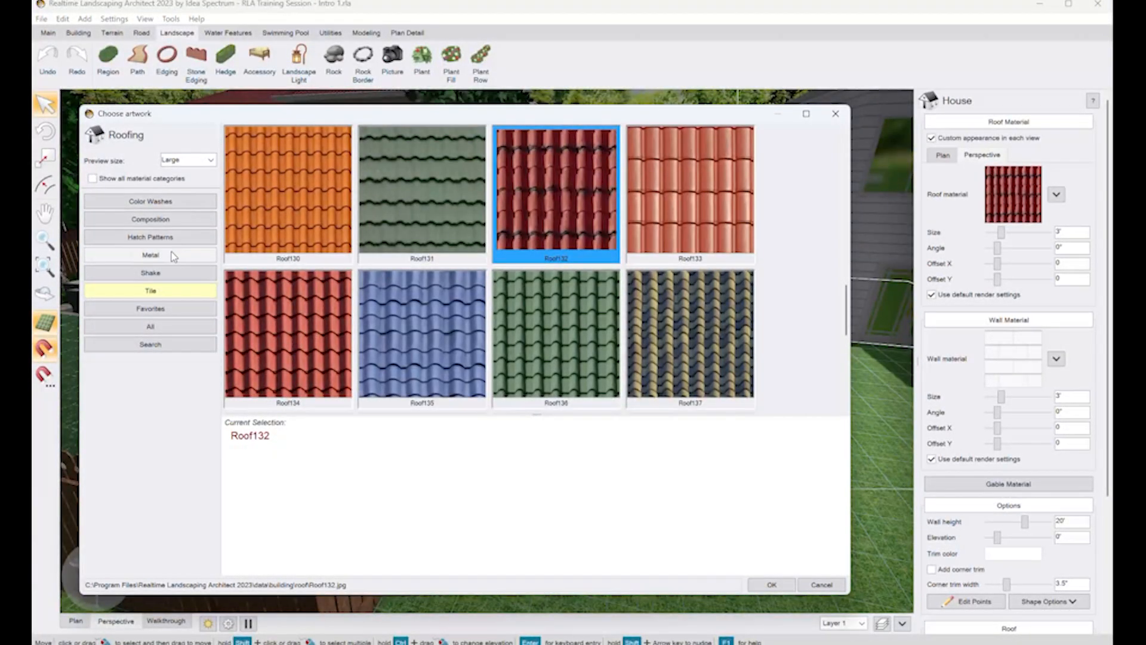
{"action": "scroll", "coordinate": [405, 267], "scroll_direction": "up", "scroll_amount": 10}
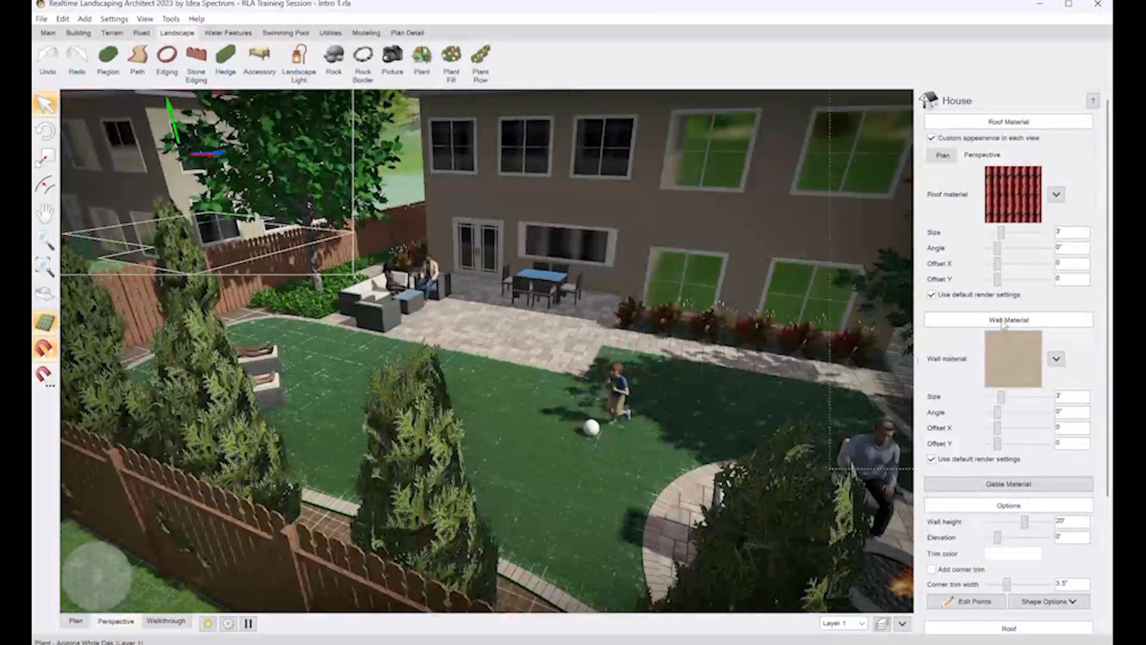
Step: Change the wall material of the neighboring house beyond the lounge patio to white Board and Batten siding
{"action": "left_click", "coordinate": [1013, 358]}
{"action": "scroll", "coordinate": [169, 300], "scroll_direction": "up", "scroll_amount": 3}
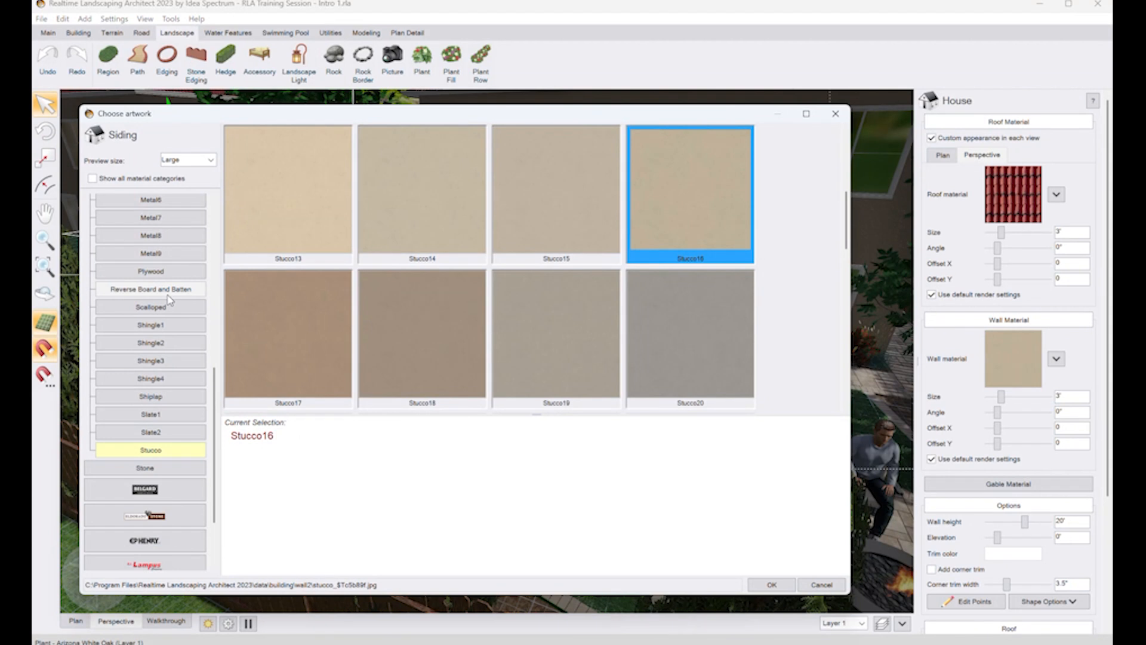
{"action": "scroll", "coordinate": [173, 268], "scroll_direction": "up", "scroll_amount": 4}
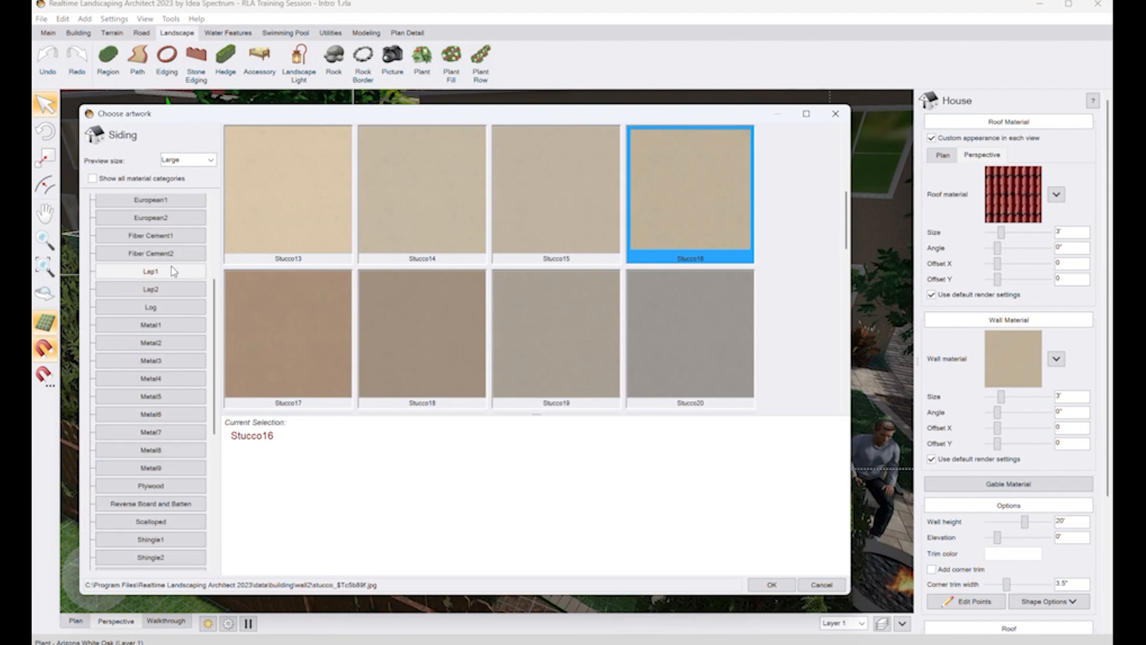
{"action": "scroll", "coordinate": [173, 271], "scroll_direction": "up", "scroll_amount": 1}
{"action": "scroll", "coordinate": [169, 252], "scroll_direction": "up", "scroll_amount": 1}
{"action": "left_click", "coordinate": [166, 272]}
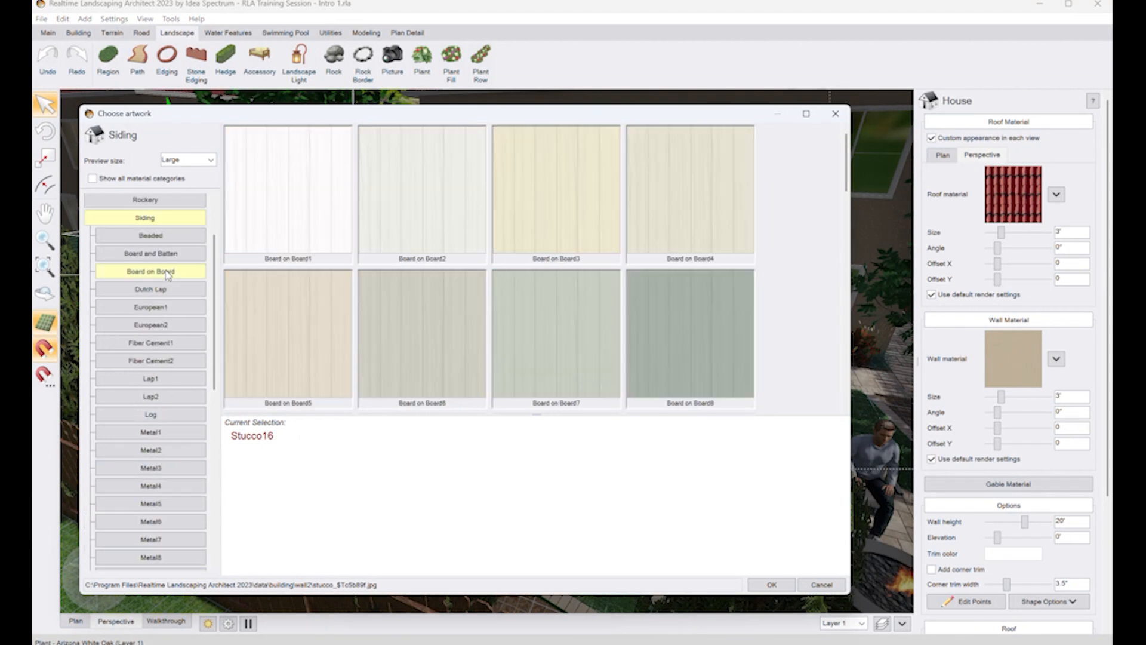
{"action": "left_click", "coordinate": [188, 255]}
{"action": "double_click", "coordinate": [289, 191]}
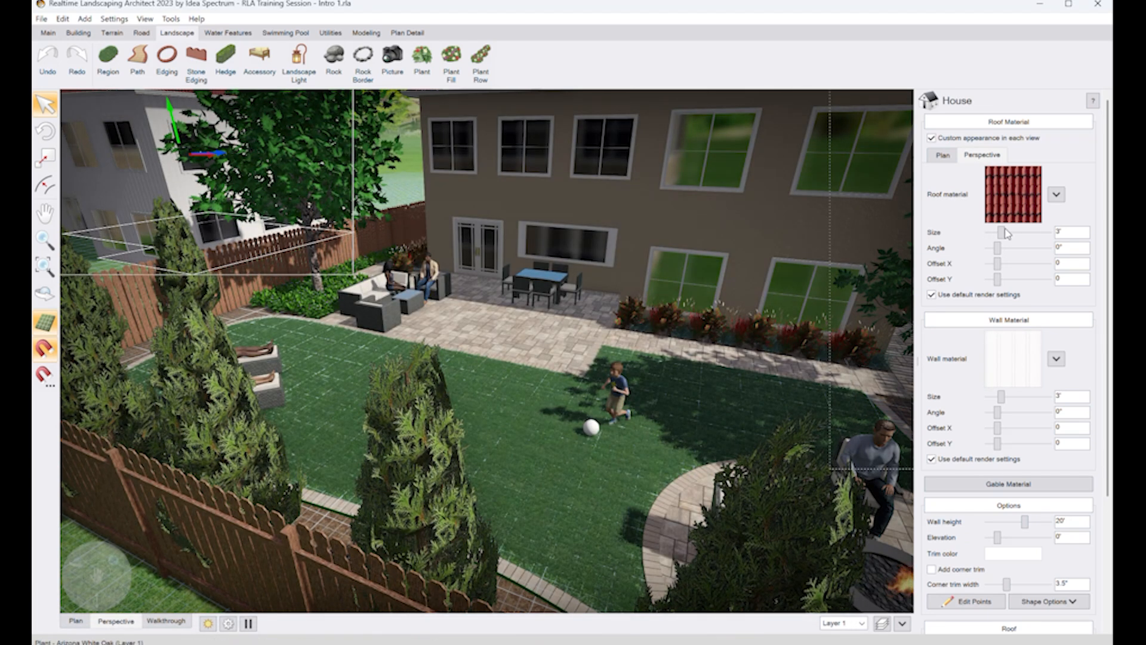
Step: Replace that neighboring house's roof material with a dark blue-gray roof from the Tile category
{"action": "left_click", "coordinate": [1013, 194]}
{"action": "scroll", "coordinate": [473, 276], "scroll_direction": "up", "scroll_amount": 10}
{"action": "scroll", "coordinate": [473, 277], "scroll_direction": "up", "scroll_amount": 4}
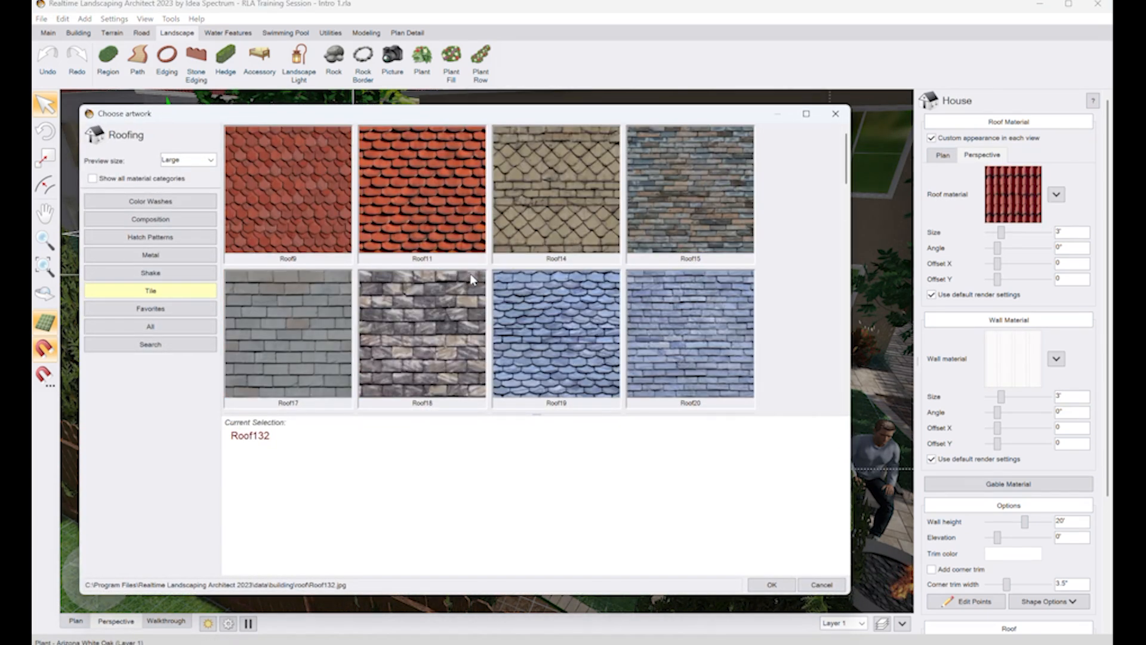
{"action": "scroll", "coordinate": [471, 274], "scroll_direction": "down", "scroll_amount": 4}
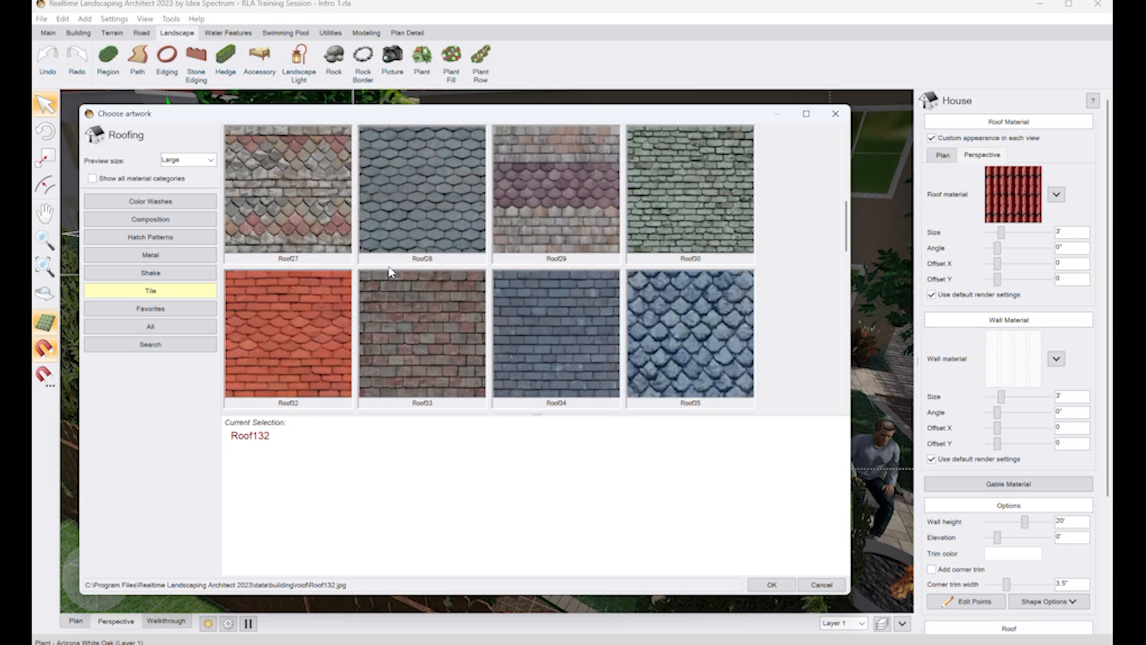
{"action": "scroll", "coordinate": [388, 272], "scroll_direction": "down", "scroll_amount": 2}
{"action": "double_click", "coordinate": [420, 331]}
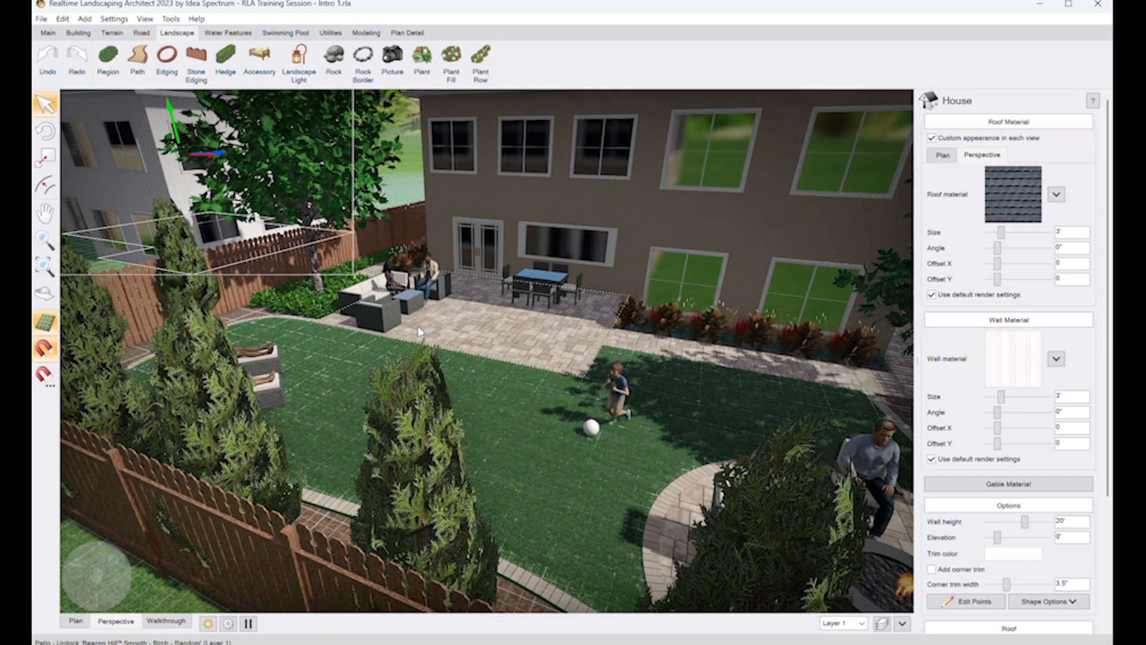
Step: Examine the furnished backyard and the restyled neighboring houses from several perspective angles, and deselect the house
{"action": "scroll", "coordinate": [419, 331], "scroll_direction": "down", "scroll_amount": 4}
{"action": "scroll", "coordinate": [420, 331], "scroll_direction": "up", "scroll_amount": 5}
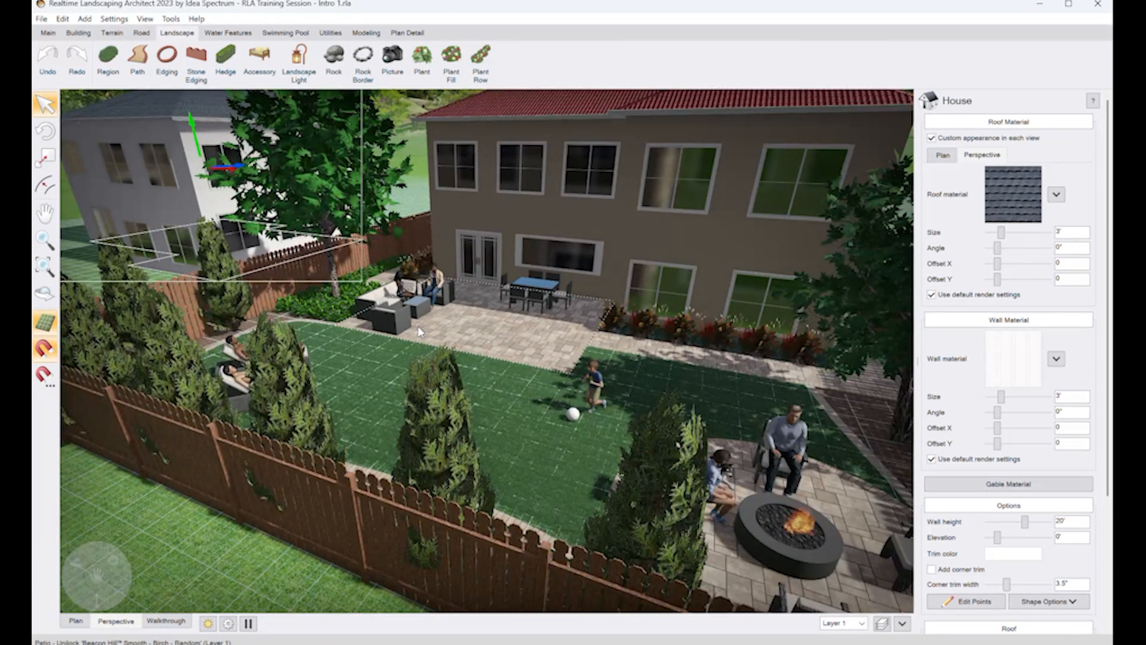
{"action": "mouse_move", "coordinate": [420, 332]}
{"action": "middle_mouse_down"}
{"action": "mouse_move", "coordinate": [568, 319]}
{"action": "mouse_move", "coordinate": [414, 326]}
{"action": "middle_mouse_up"}
{"action": "middle_click_drag", "start_coordinate": [307, 301], "coordinate": [243, 396]}
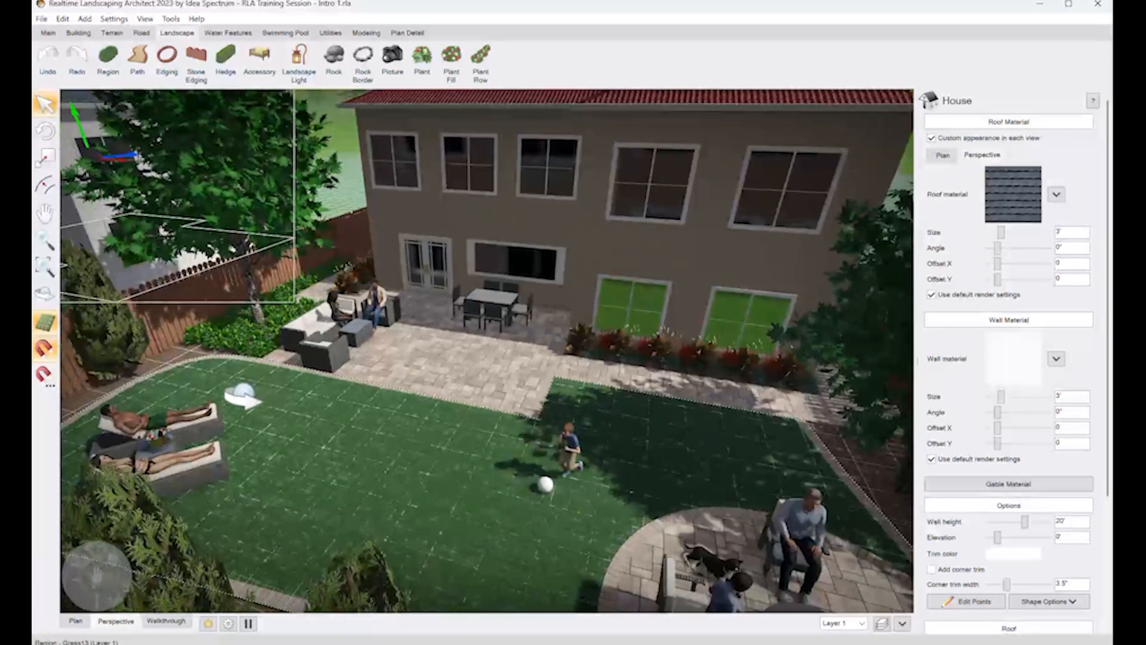
{"action": "middle_click_drag", "start_coordinate": [389, 392], "coordinate": [251, 393]}
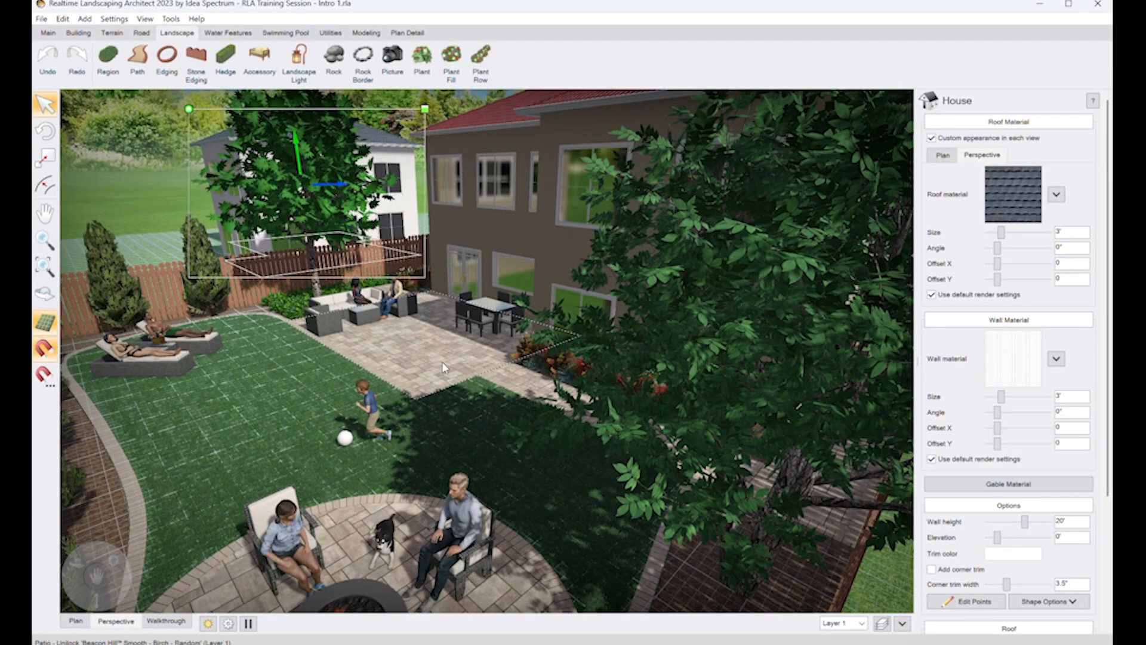
{"action": "middle_click_drag", "start_coordinate": [442, 364], "coordinate": [468, 410]}
{"action": "scroll", "coordinate": [468, 410], "scroll_direction": "down", "scroll_amount": 3}
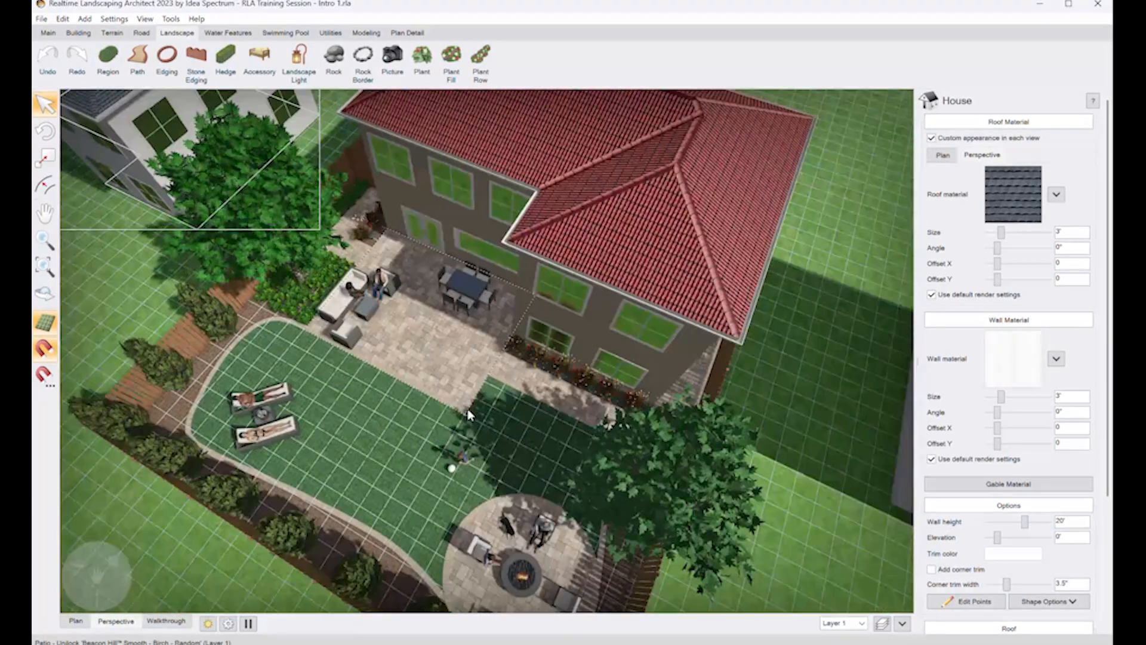
{"action": "scroll", "coordinate": [468, 414], "scroll_direction": "down", "scroll_amount": 2}
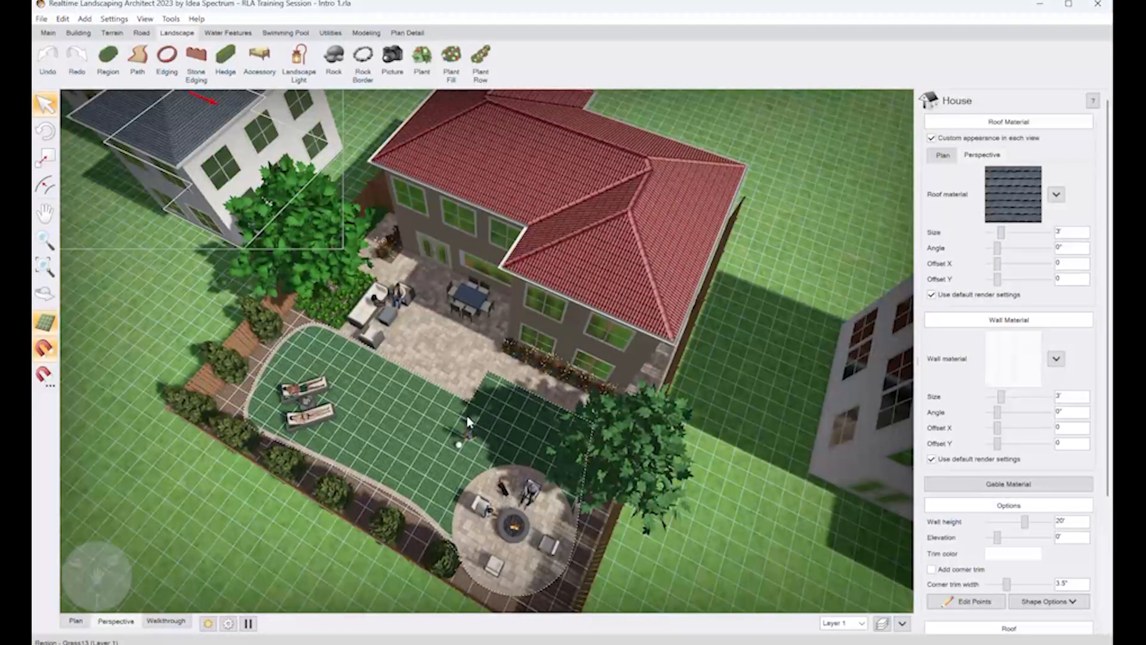
{"action": "scroll", "coordinate": [468, 422], "scroll_direction": "up", "scroll_amount": 6}
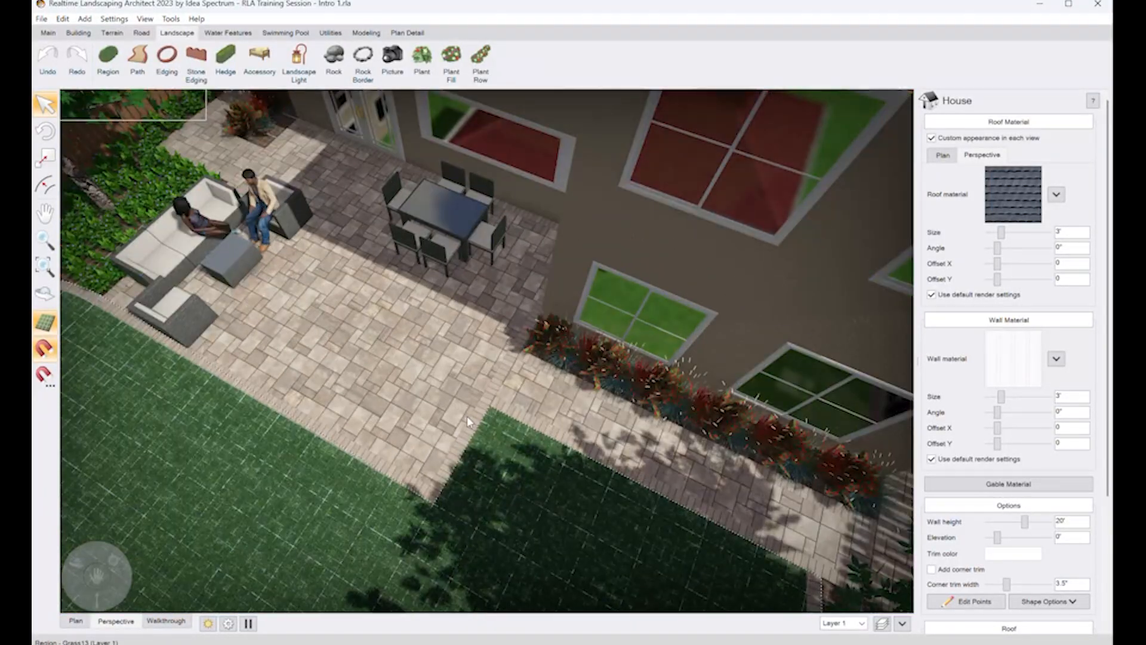
{"action": "middle_click_drag", "start_coordinate": [466, 415], "coordinate": [437, 391]}
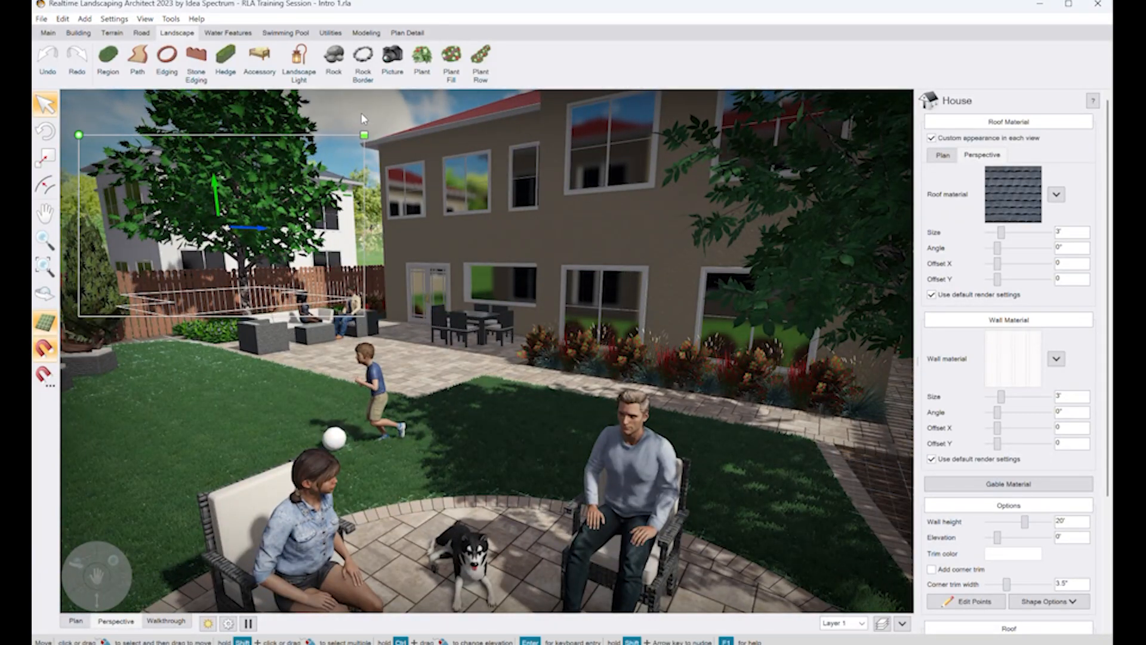
{"action": "key", "text": "Escape"}
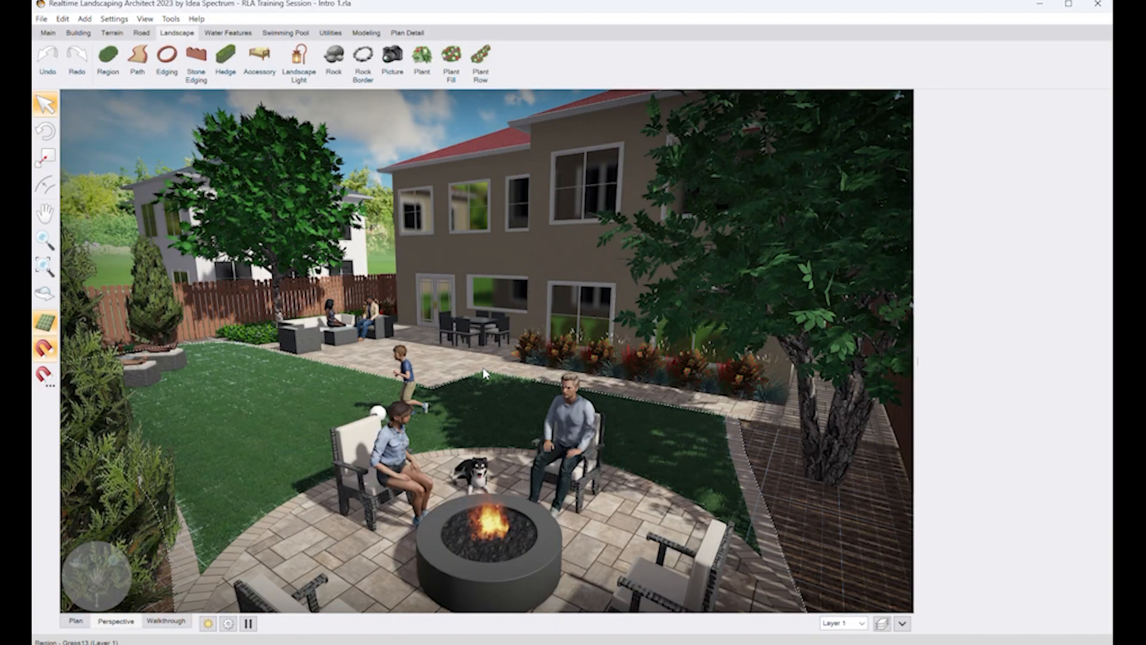
Step: Open the environment settings for the fire pit perspective and set the time of day to 04:00 PM
{"action": "middle_click_drag", "start_coordinate": [485, 418], "coordinate": [490, 430]}
{"action": "middle_click_drag", "start_coordinate": [481, 384], "coordinate": [473, 412]}
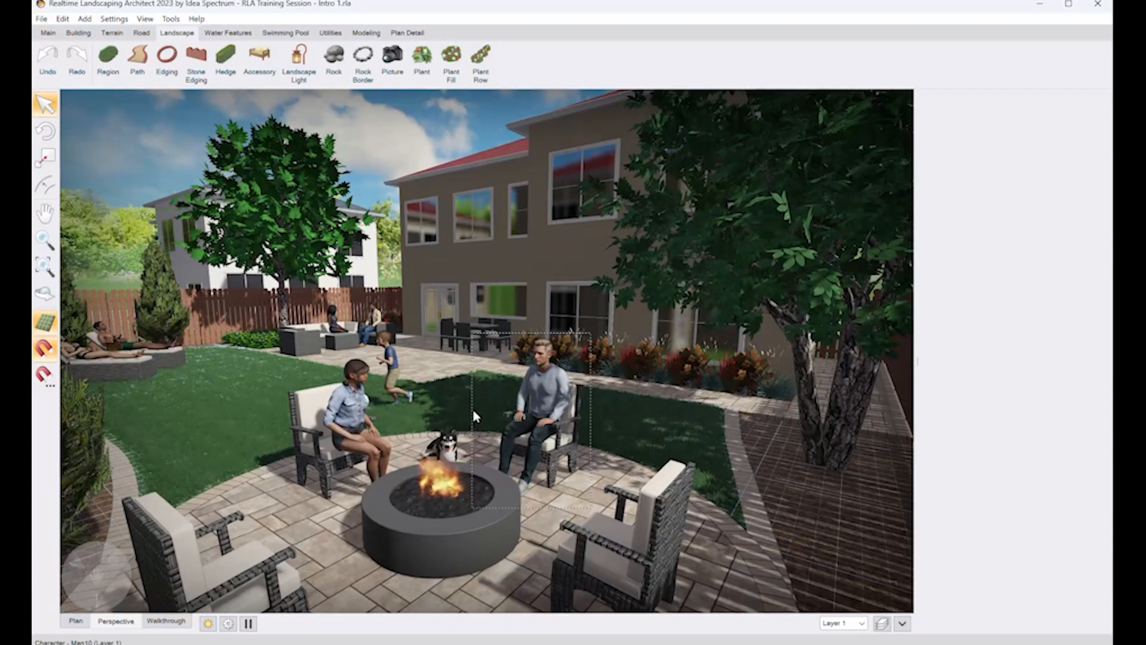
{"action": "right_click_drag", "start_coordinate": [473, 411], "coordinate": [470, 411]}
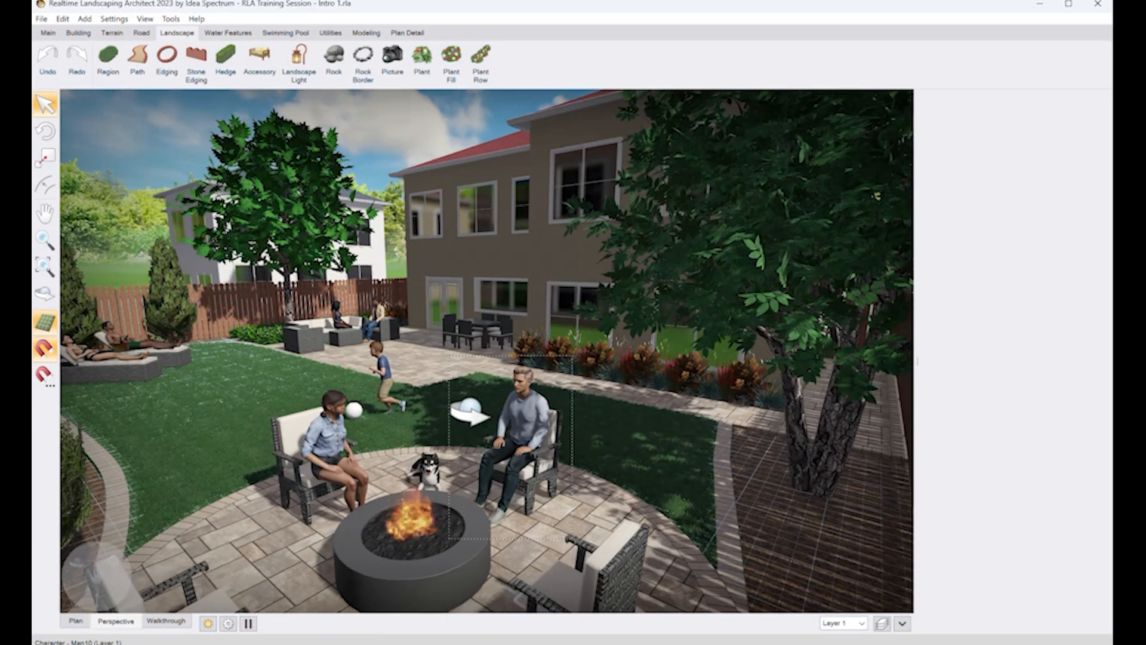
{"action": "left_click", "coordinate": [239, 155]}
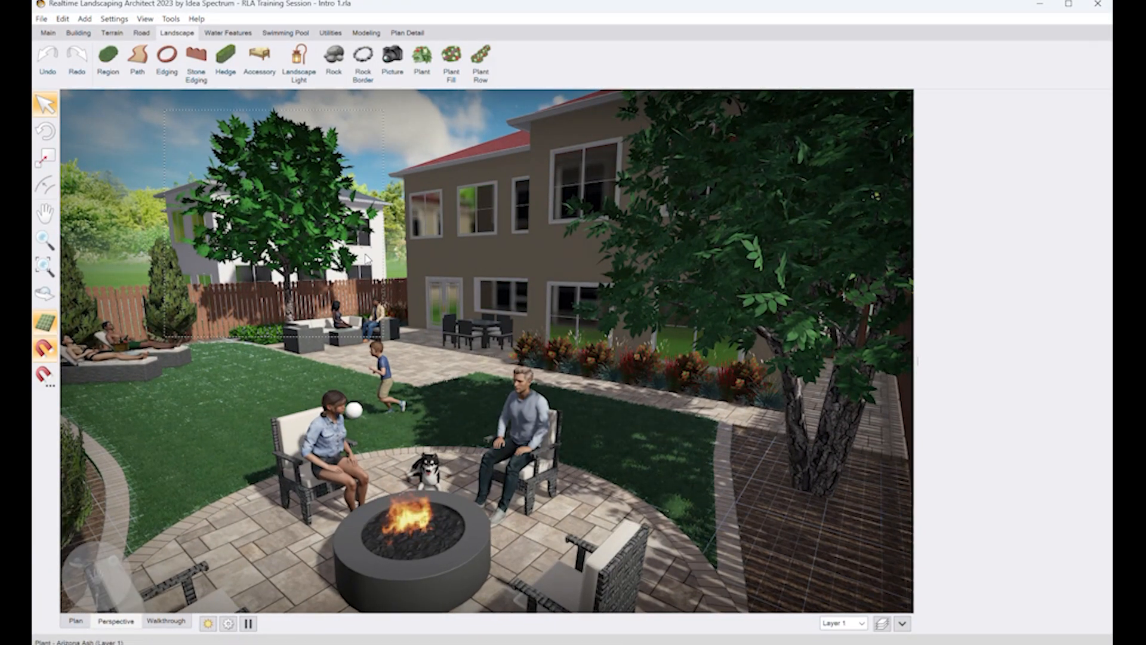
{"action": "left_click", "coordinate": [484, 346]}
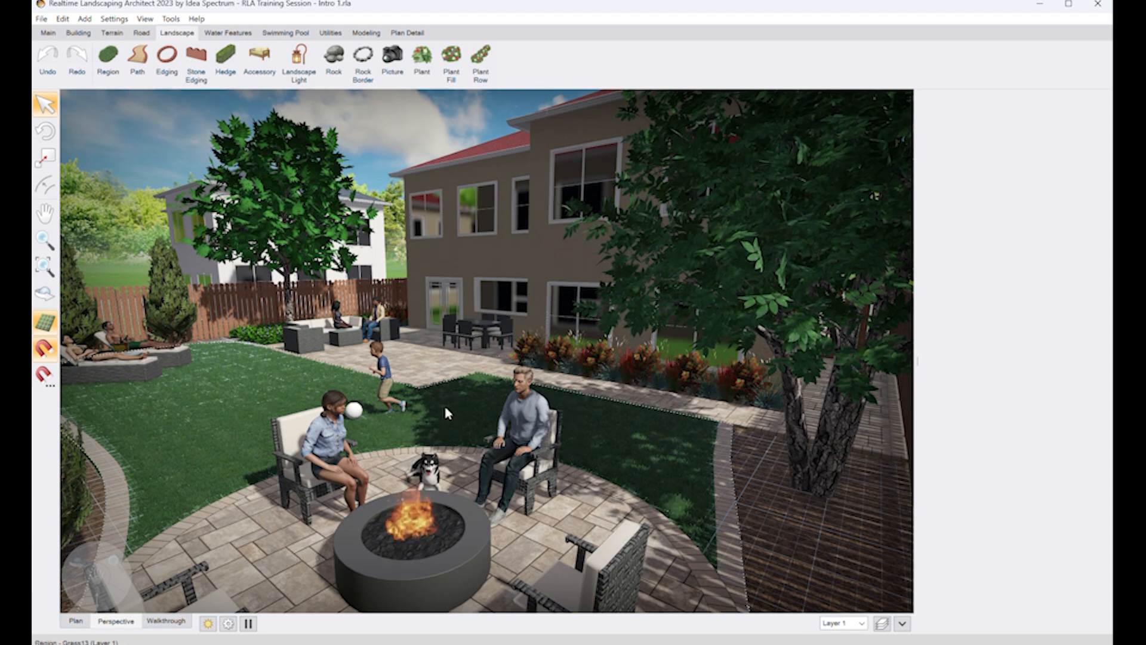
{"action": "left_click", "coordinate": [208, 623]}
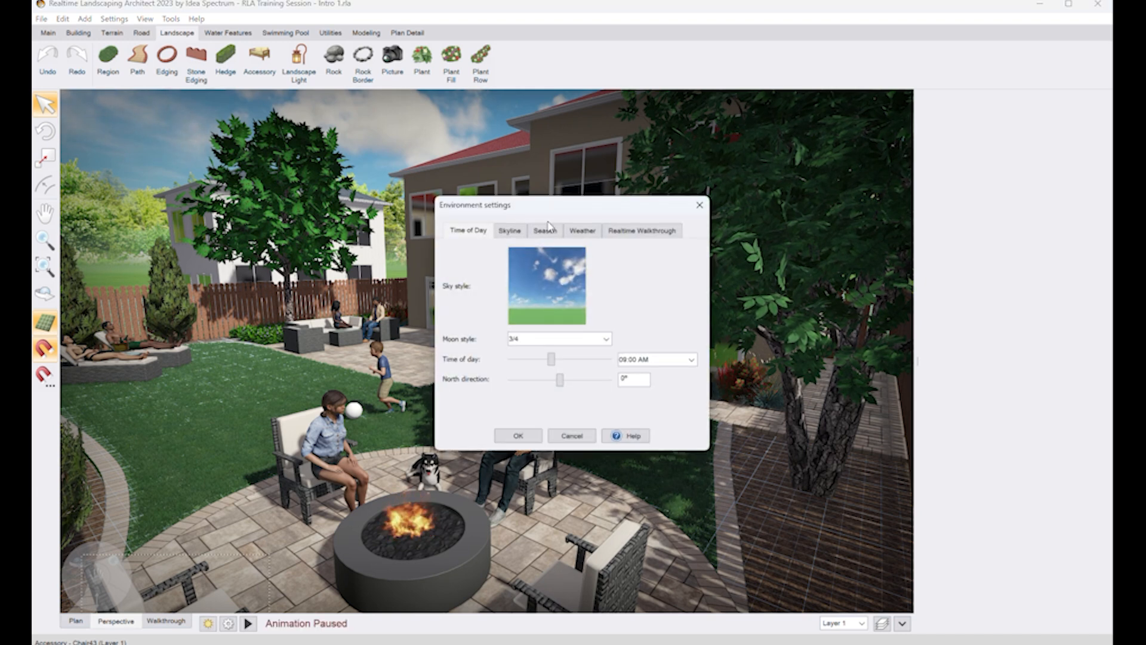
{"action": "left_click_drag", "start_coordinate": [561, 211], "coordinate": [659, 178]}
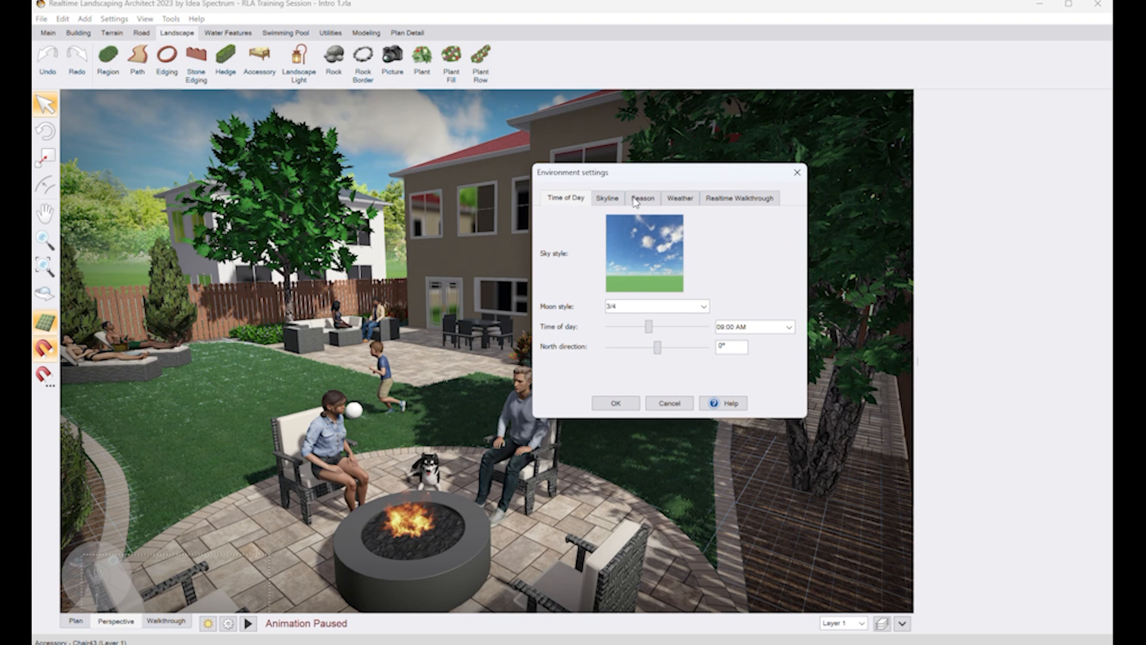
{"action": "mouse_move", "coordinate": [615, 332]}
{"action": "left_click_drag", "start_coordinate": [652, 328], "coordinate": [673, 332]}
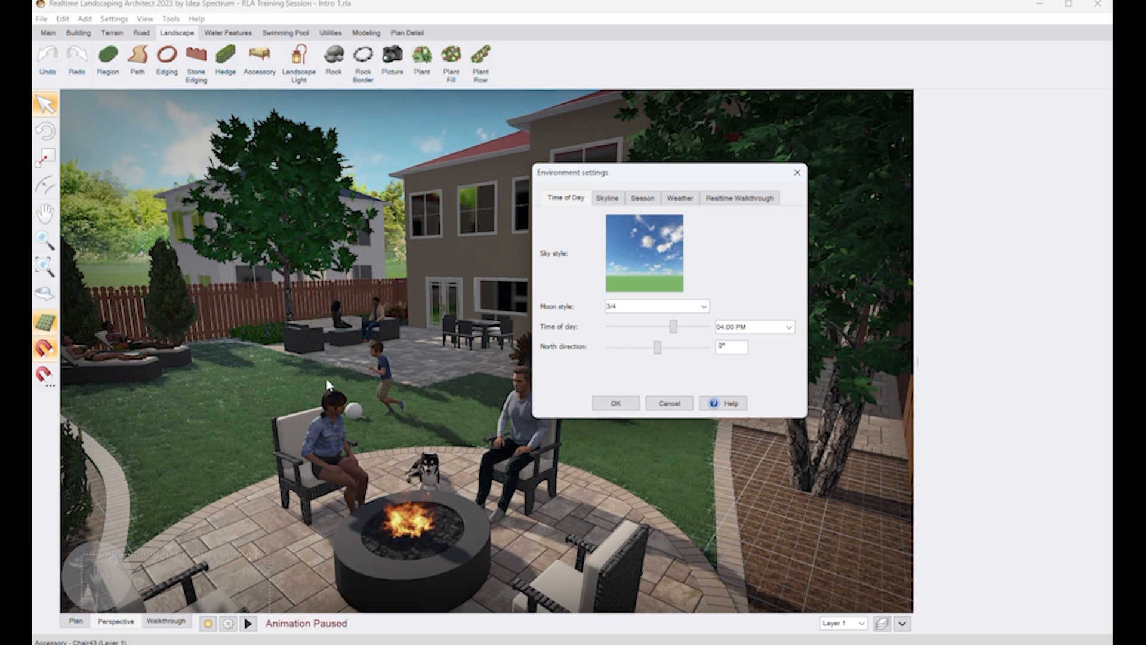
Step: Try north directions of 328° and 155° to compare how the sunlight and shadows fall across the backyard
{"action": "left_click", "coordinate": [356, 394]}
{"action": "left_click_drag", "start_coordinate": [657, 349], "coordinate": [692, 353]}
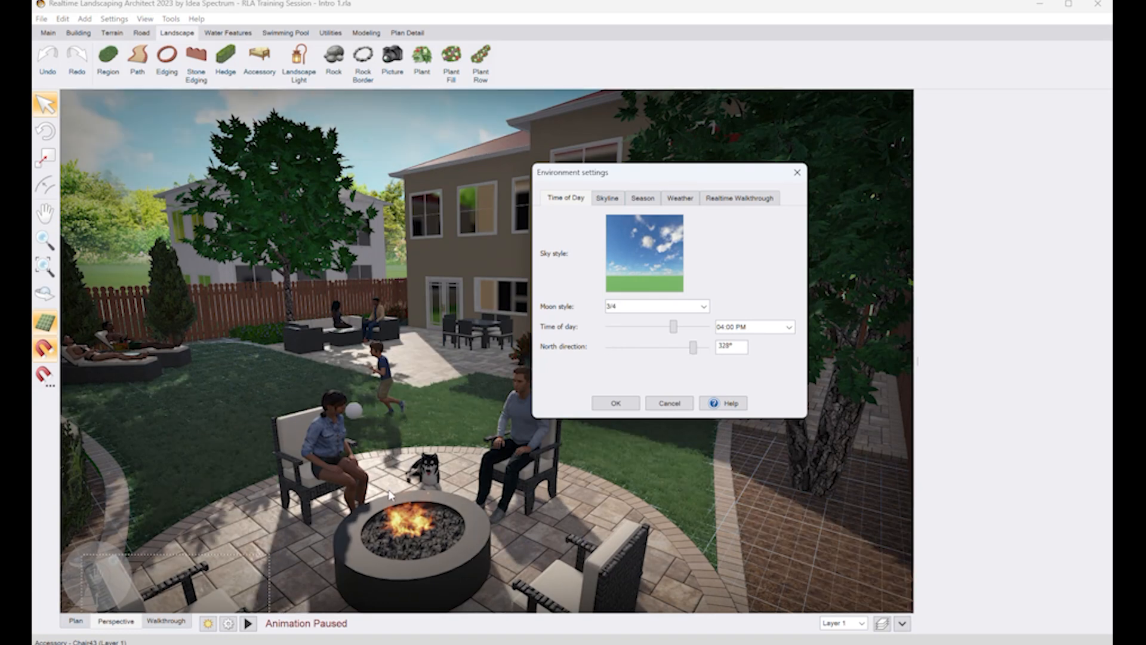
{"action": "left_click_drag", "start_coordinate": [694, 351], "coordinate": [674, 351]}
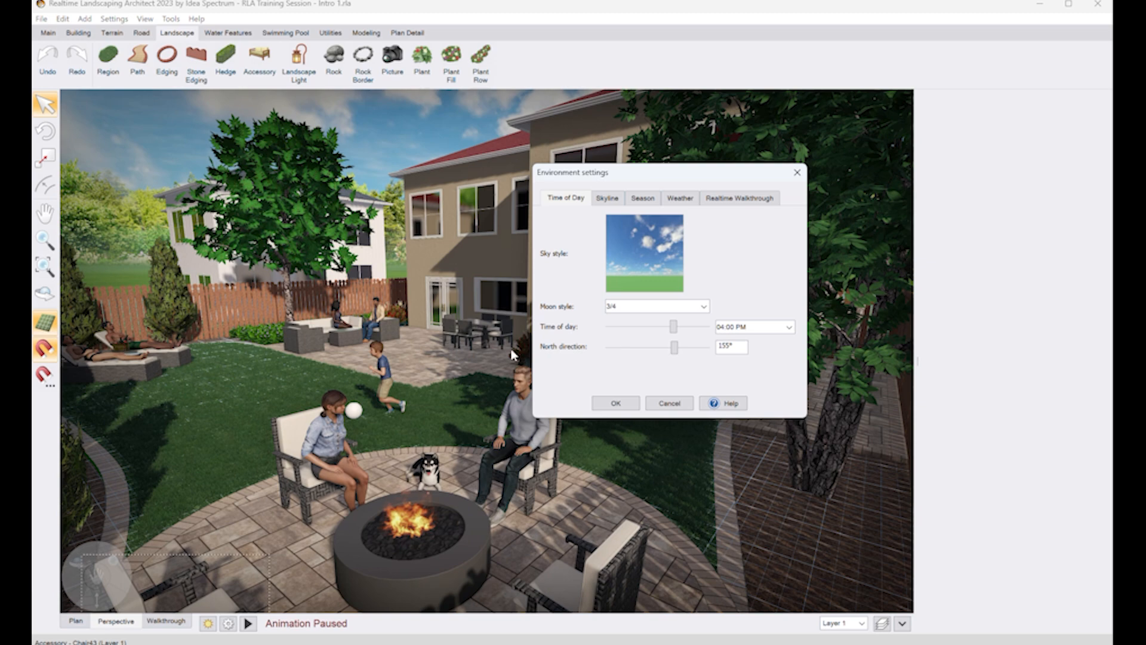
Step: Set the time of day to 01:00 PM and the north direction to -105°, and apply the environment settings
{"action": "left_click_drag", "start_coordinate": [671, 329], "coordinate": [662, 333]}
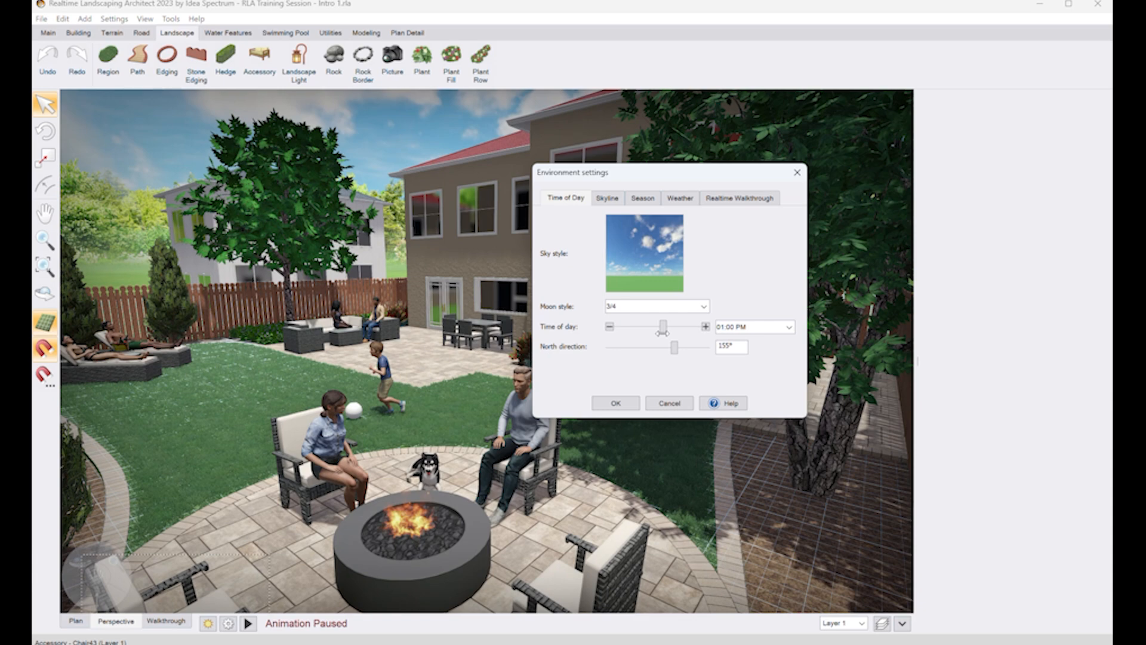
{"action": "left_click_drag", "start_coordinate": [665, 350], "coordinate": [646, 355]}
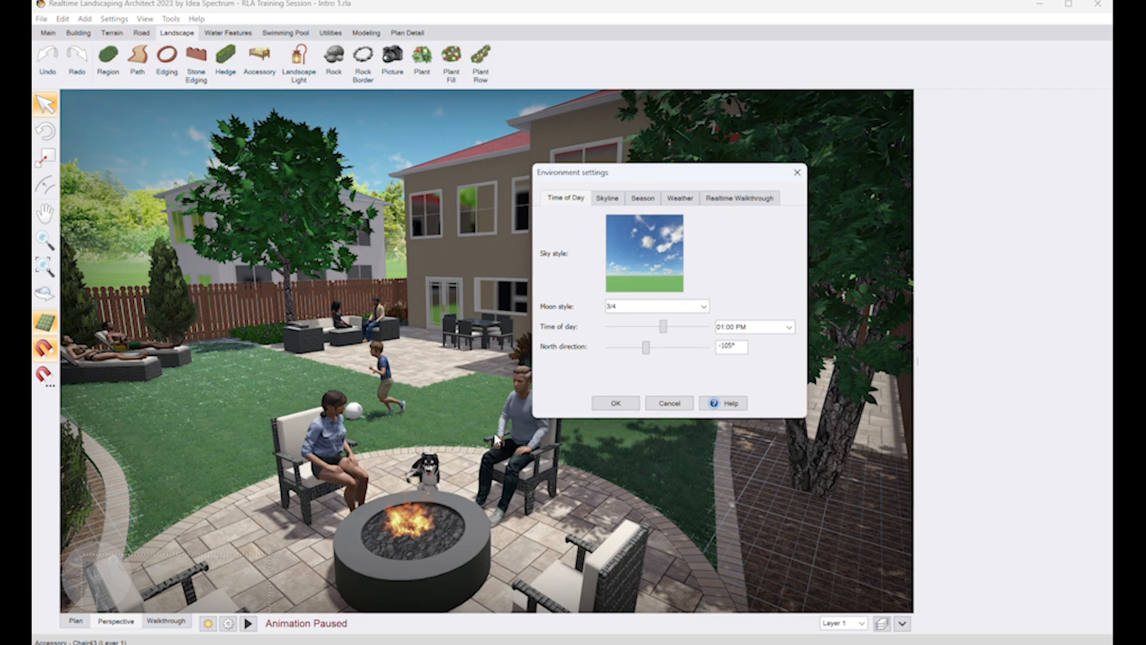
{"action": "left_click", "coordinate": [616, 403]}
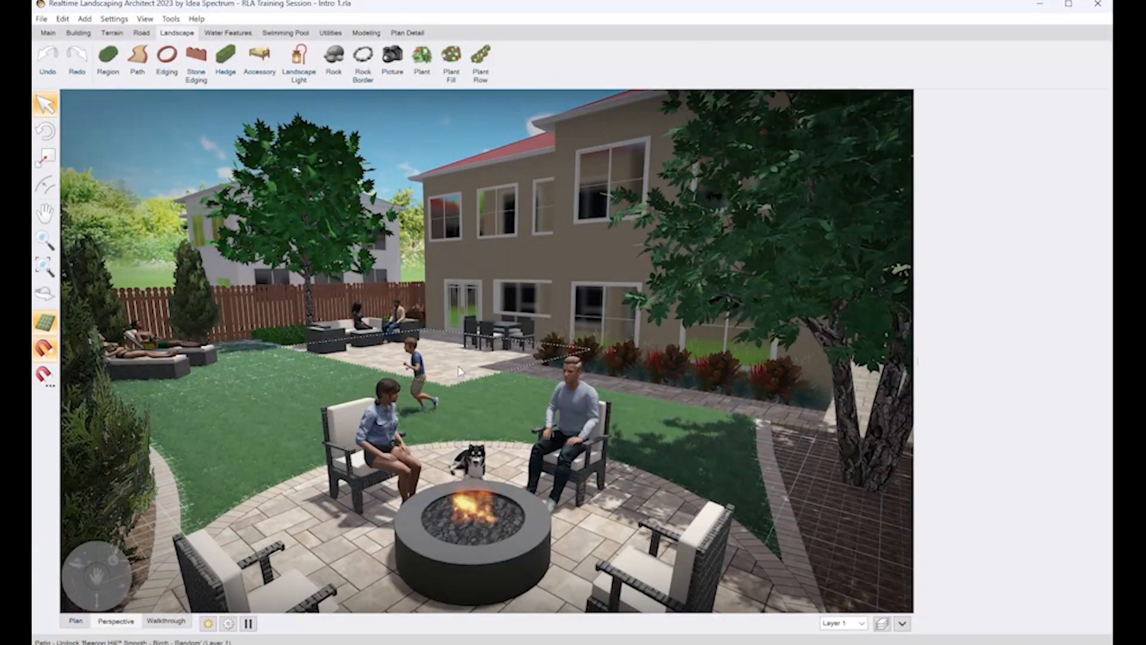
Step: Start exporting a perspective view of the fire pit, lawn and loungers to file, browsing to the 2025 folder inside A - Client Folder
{"action": "middle_click_drag", "start_coordinate": [458, 371], "coordinate": [477, 378]}
{"action": "right_click_drag", "start_coordinate": [478, 381], "coordinate": [488, 356]}
{"action": "middle_click_drag", "start_coordinate": [495, 371], "coordinate": [496, 372]}
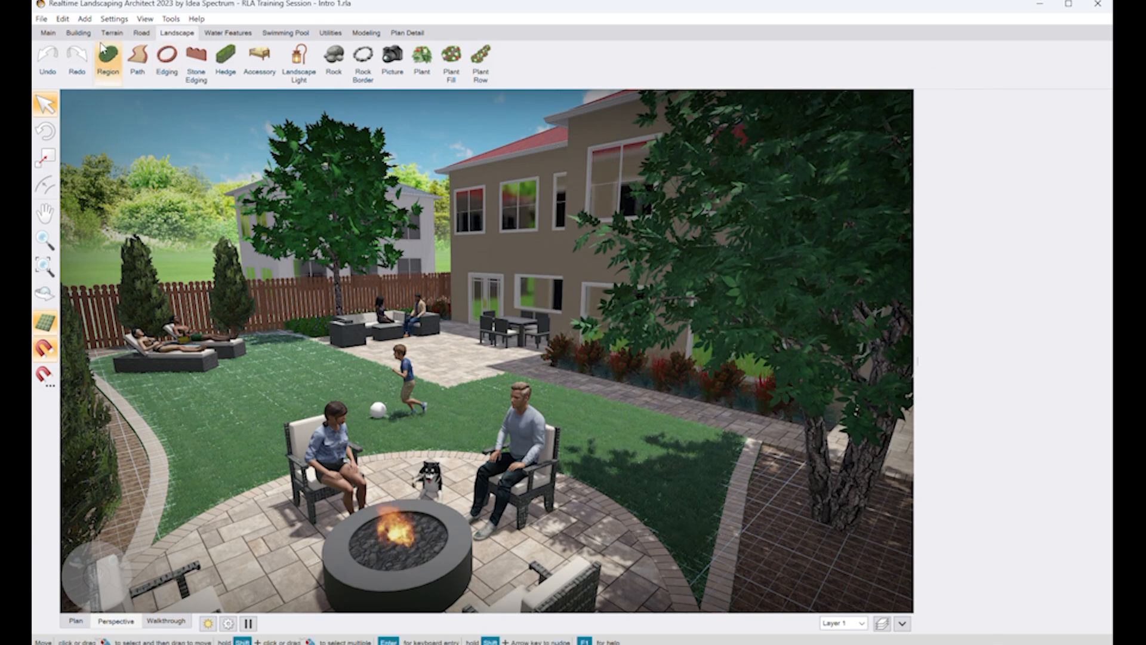
{"action": "left_click", "coordinate": [43, 19]}
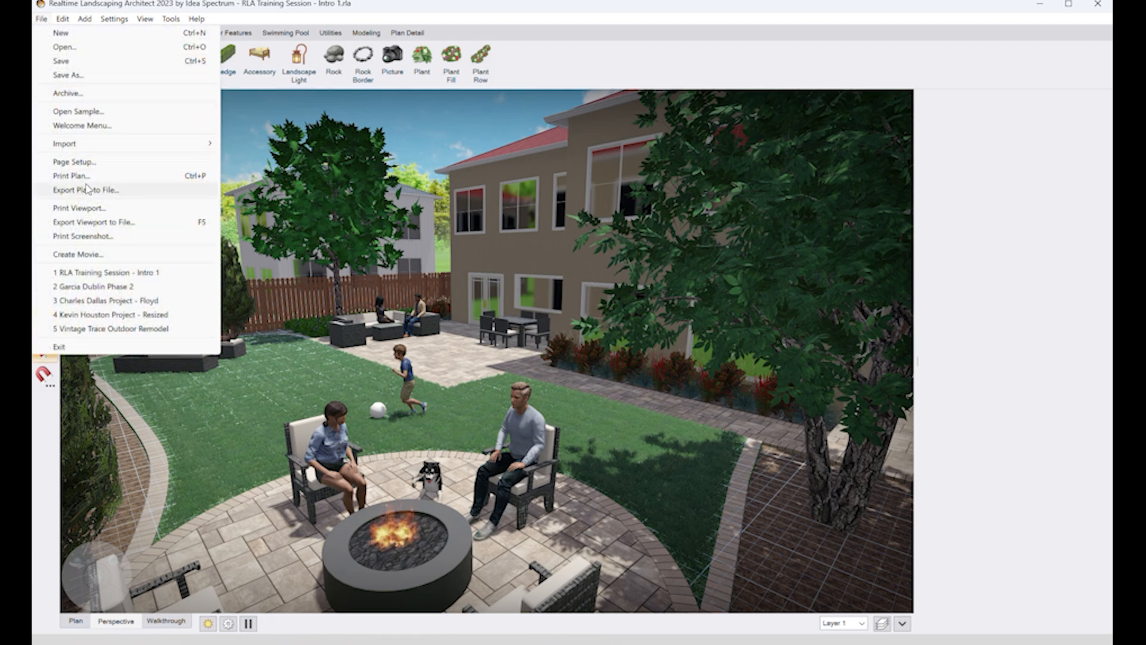
{"action": "left_click", "coordinate": [41, 19]}
{"action": "left_click", "coordinate": [41, 19]}
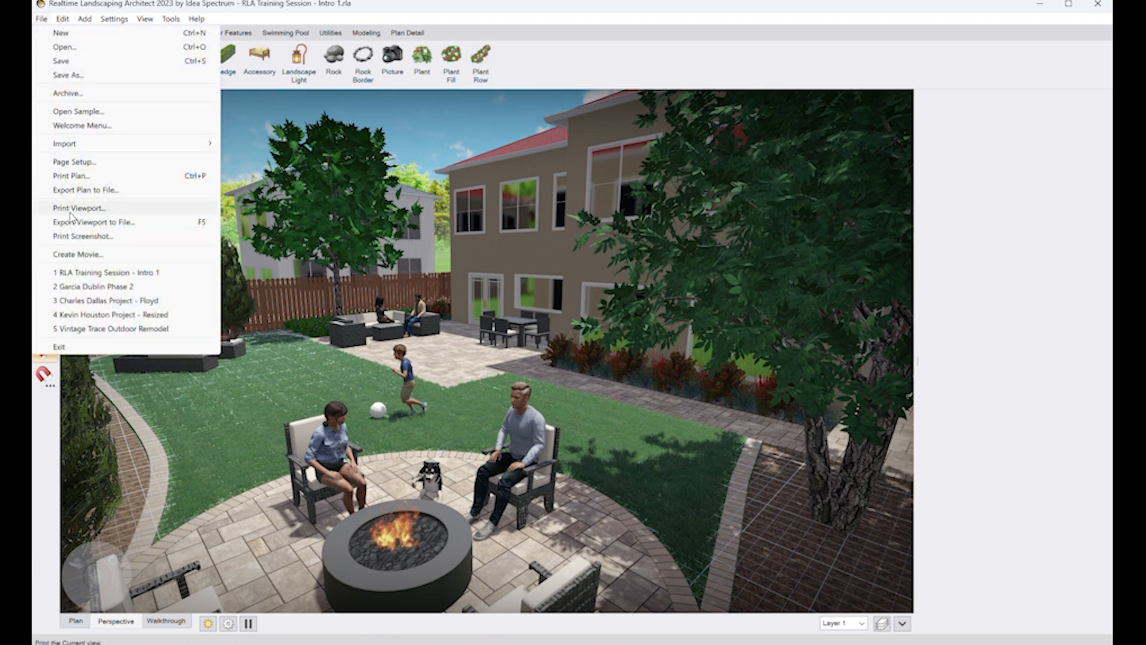
{"action": "left_click", "coordinate": [99, 225]}
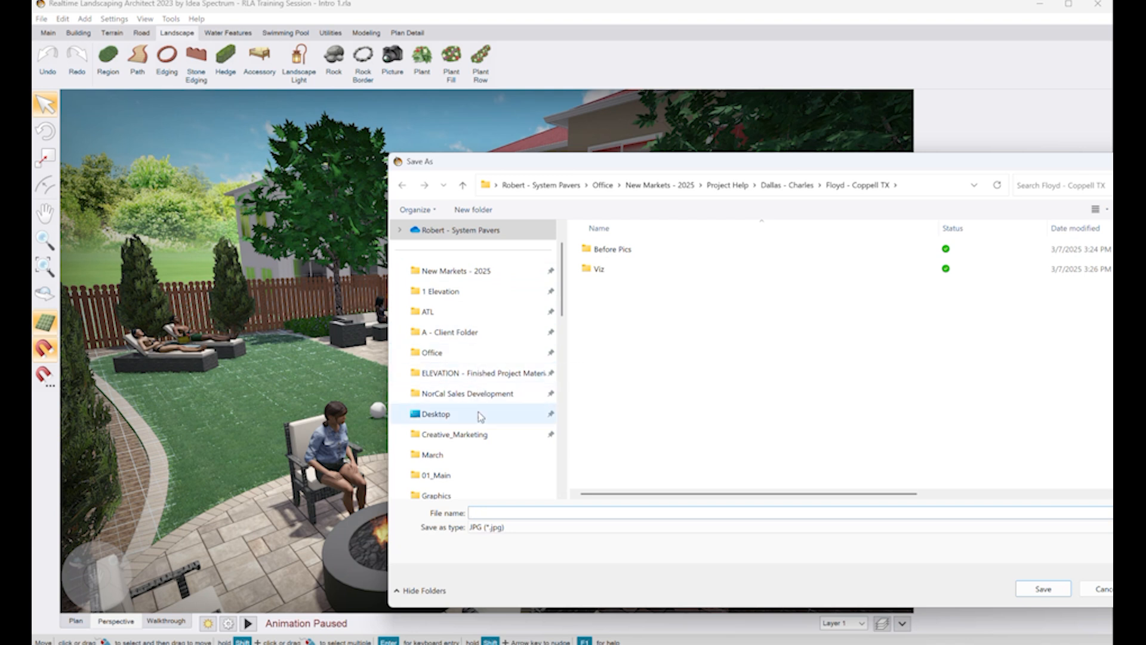
{"action": "scroll", "coordinate": [474, 444], "scroll_direction": "up", "scroll_amount": 1}
{"action": "left_click", "coordinate": [468, 379]}
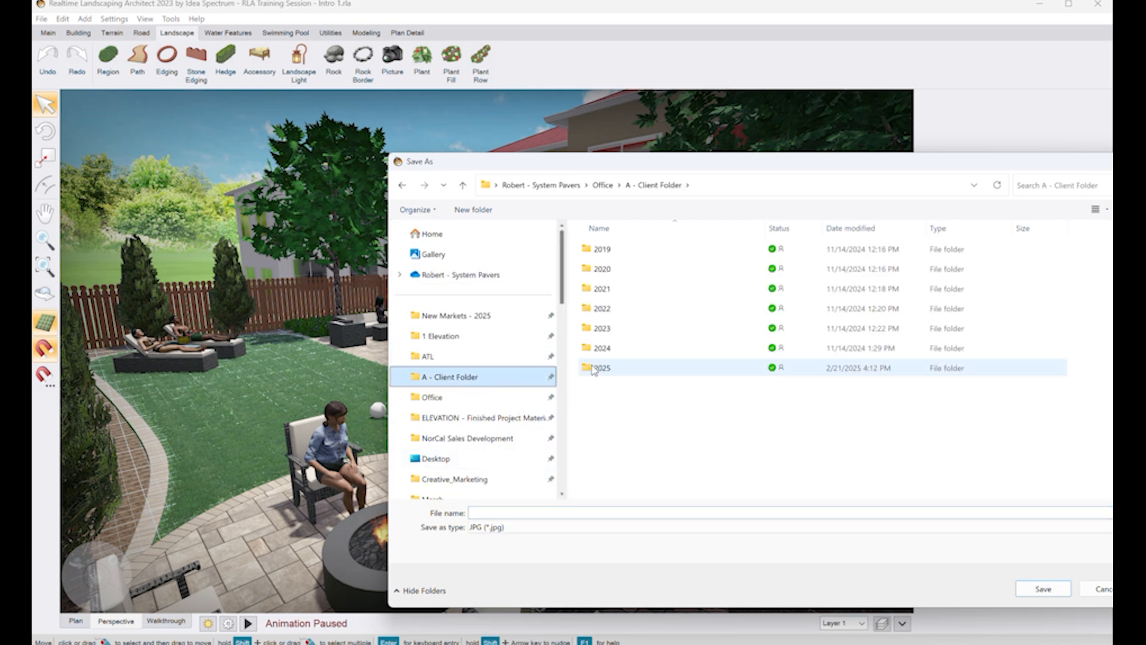
{"action": "double_click", "coordinate": [606, 369]}
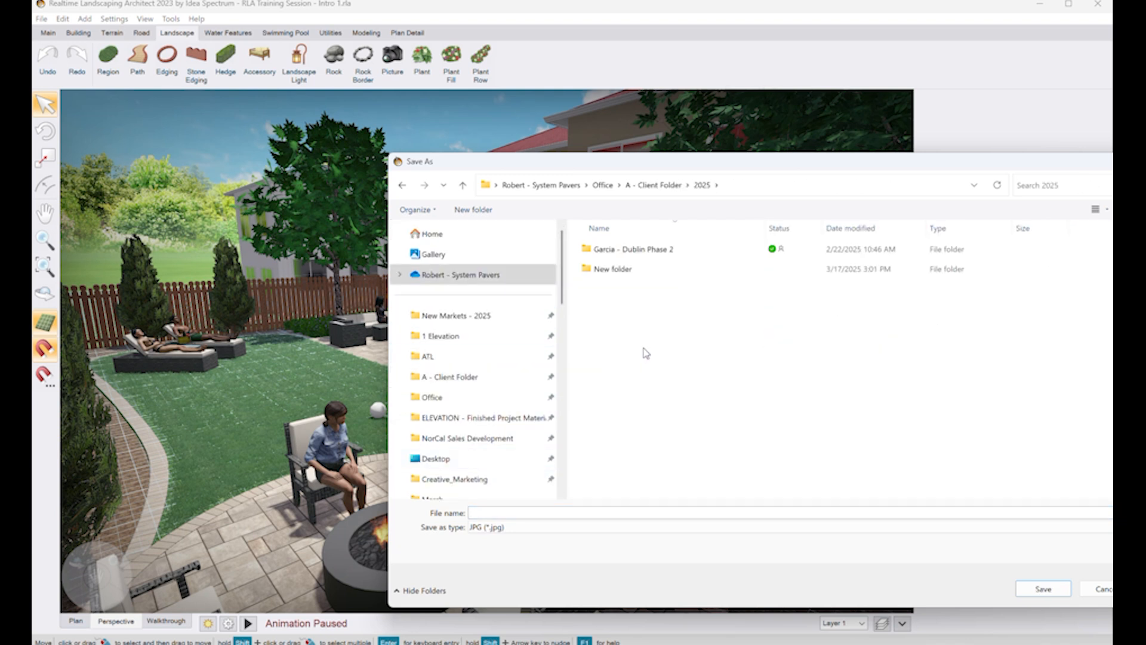
Step: Create a new folder named "Test RLA Client - Phoenix" in the 2025 folder
{"action": "type", "text": "Tes"}
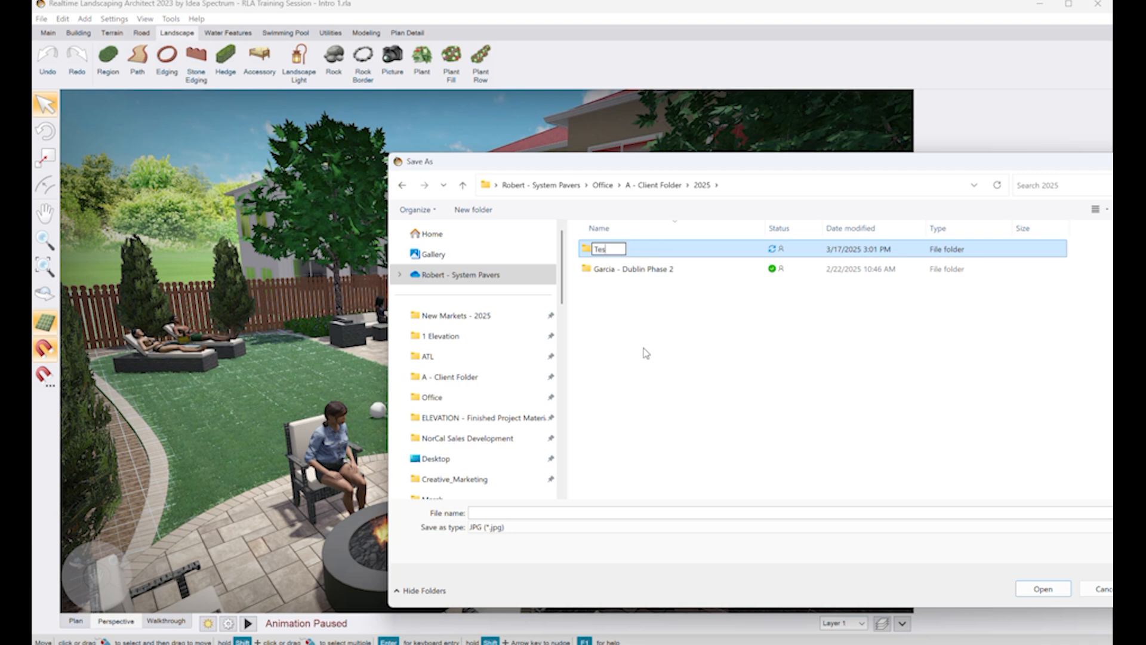
{"action": "type", "text": "t RLA Client - Phoenix,"}
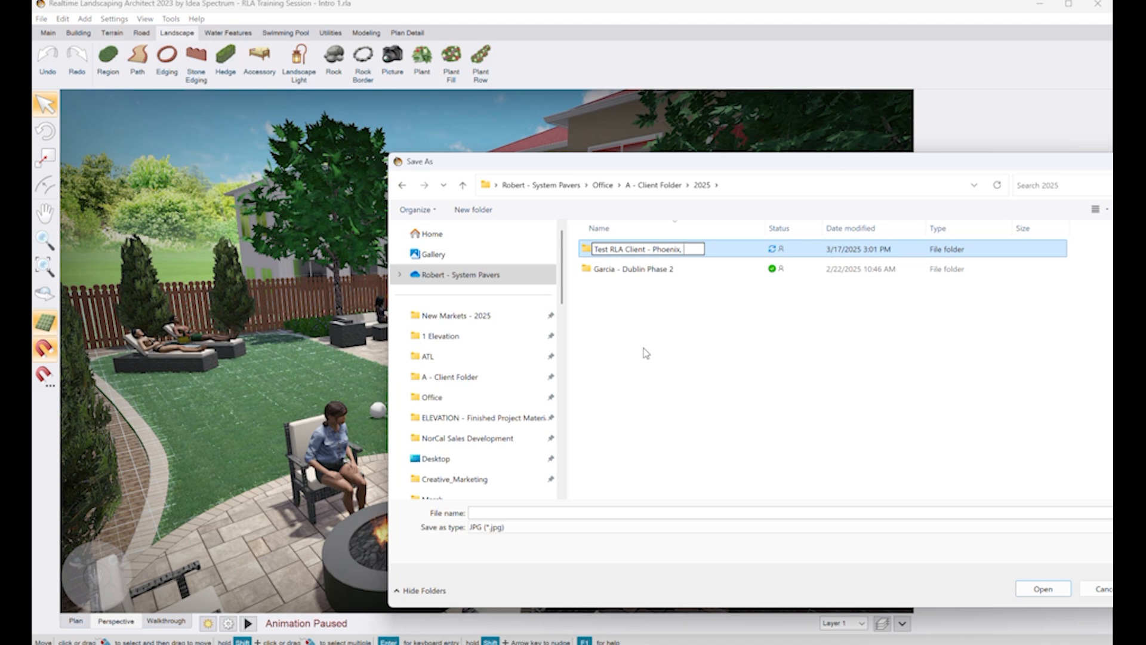
{"action": "key", "text": "BackSpace"}
{"action": "left_click", "coordinate": [646, 354]}
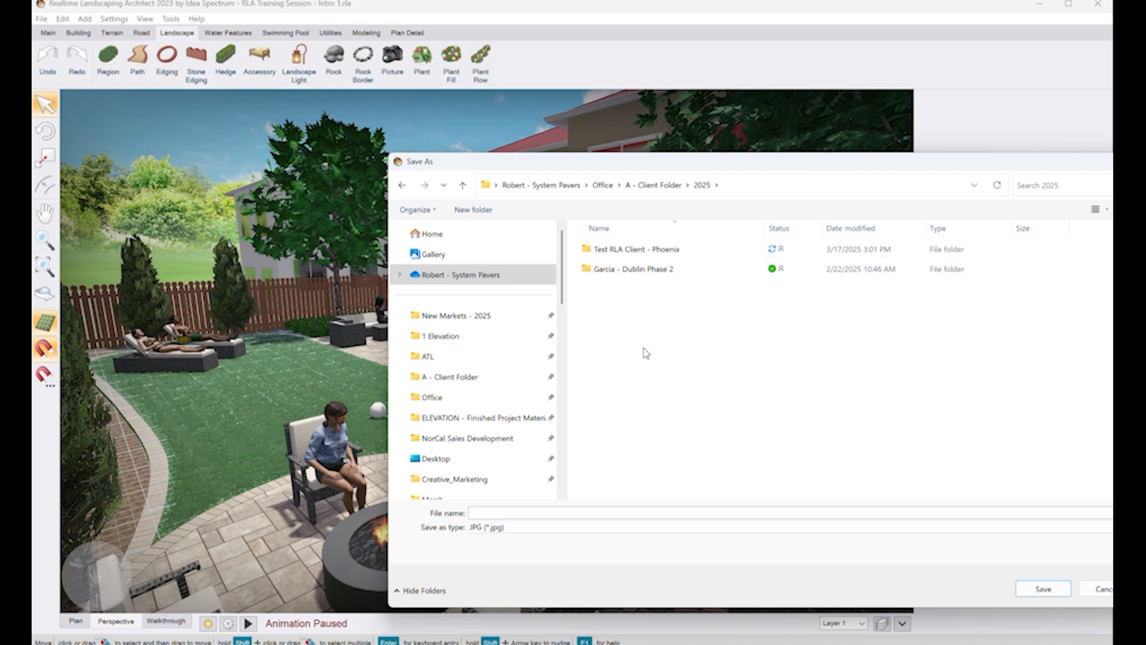
Step: Save the viewport image in the Test RLA Client - Phoenix folder as the JPG "Test Client - 3D Rendering - 1"
{"action": "double_click", "coordinate": [685, 262]}
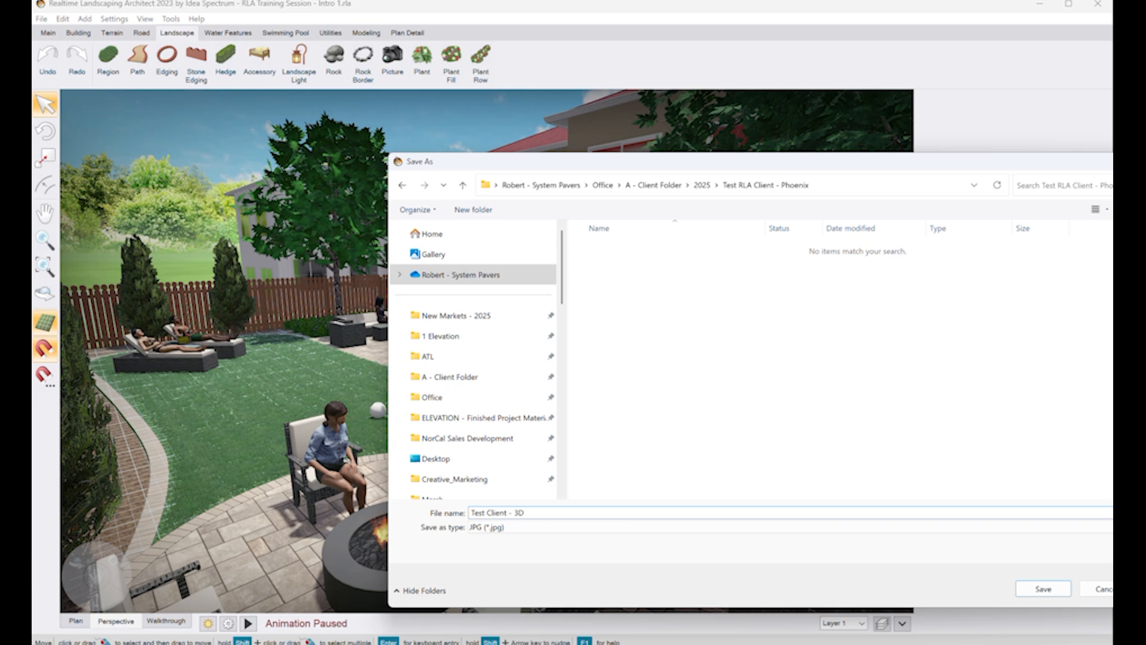
{"action": "type", "text": "Rendering - 1"}
{"action": "key", "text": "Return"}
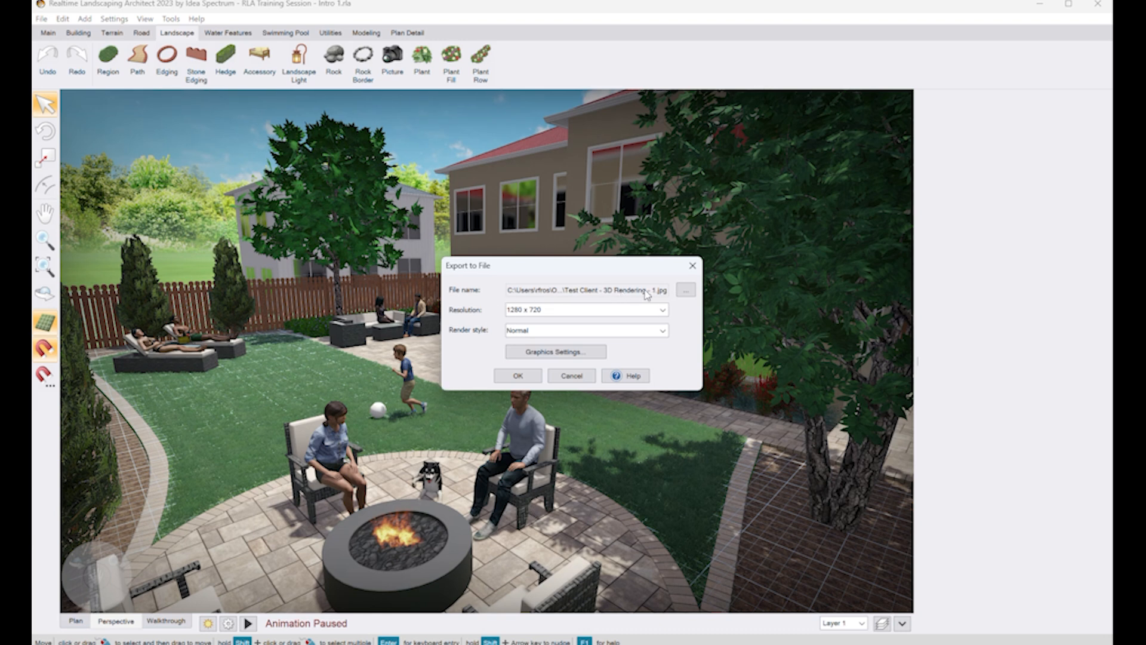
Step: Export the viewport image at 1920 x 1080 resolution with the Normal render style
{"action": "left_click", "coordinate": [662, 310]}
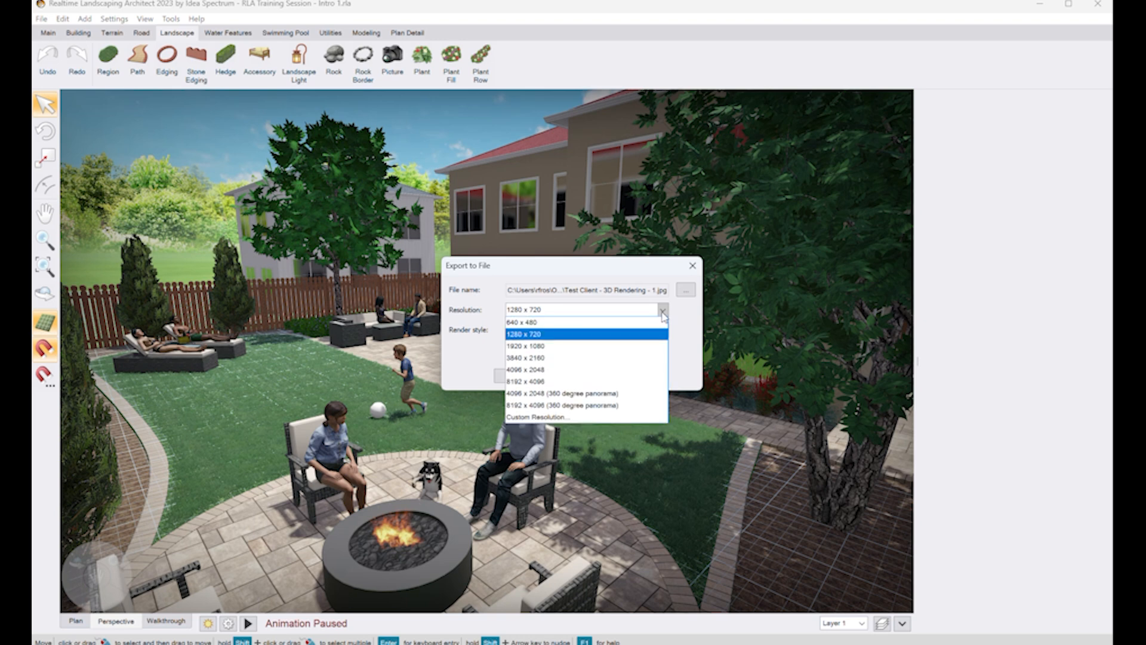
{"action": "left_click", "coordinate": [650, 350]}
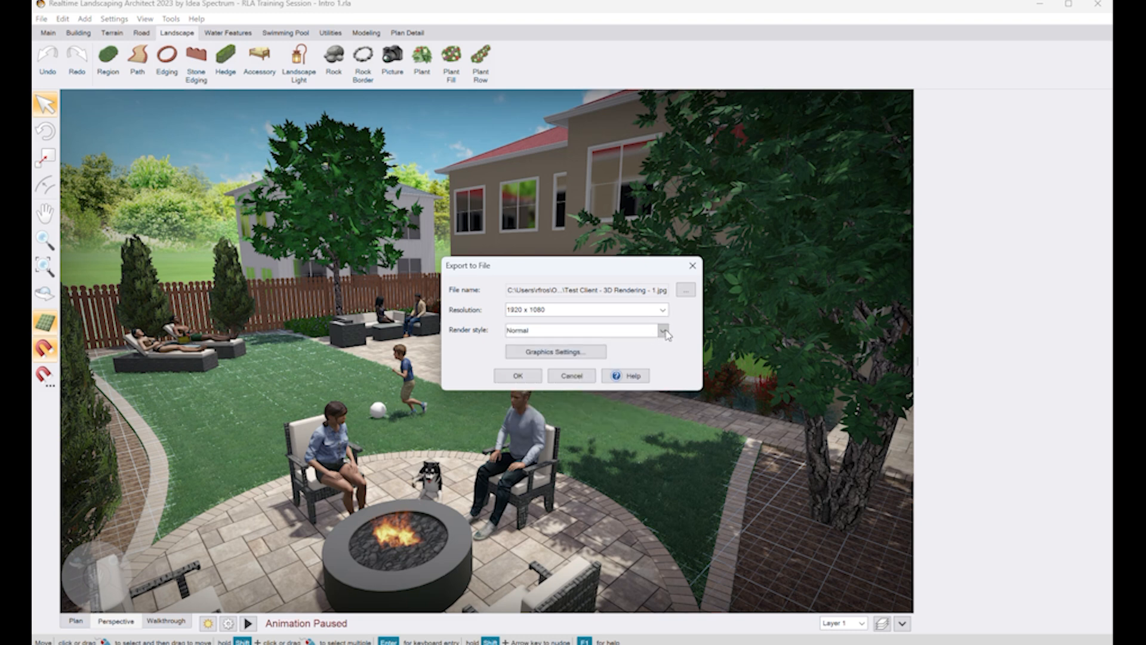
{"action": "left_click", "coordinate": [532, 377]}
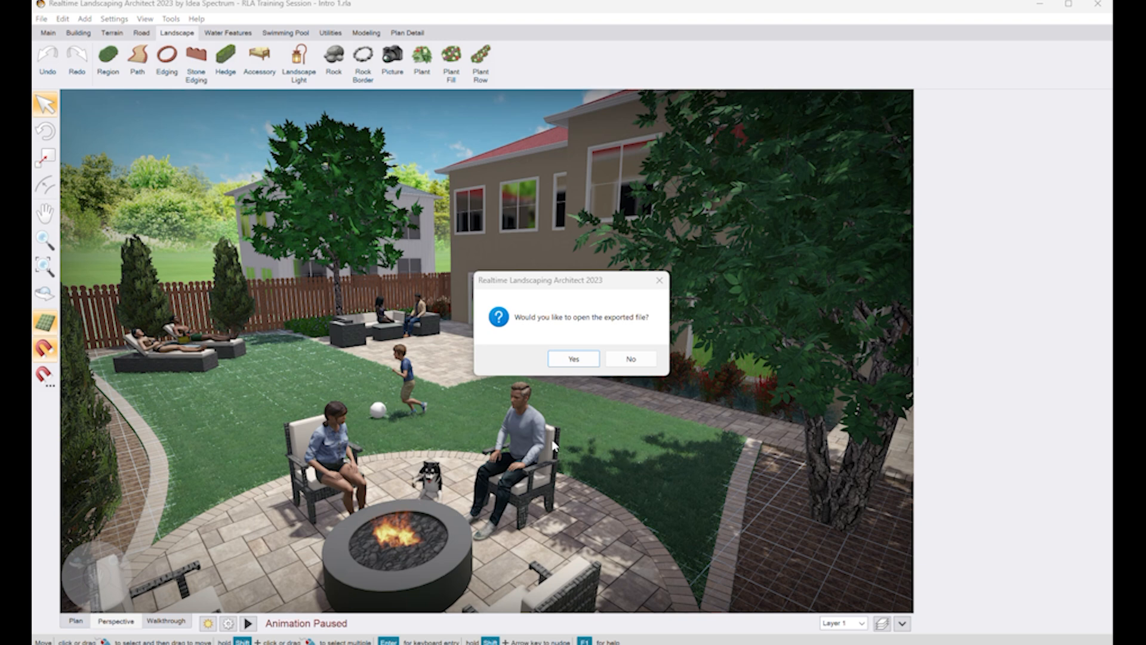
Step: Open the exported rendering, compare it with the perspective view behind it, and close the image
{"action": "left_click", "coordinate": [572, 359]}
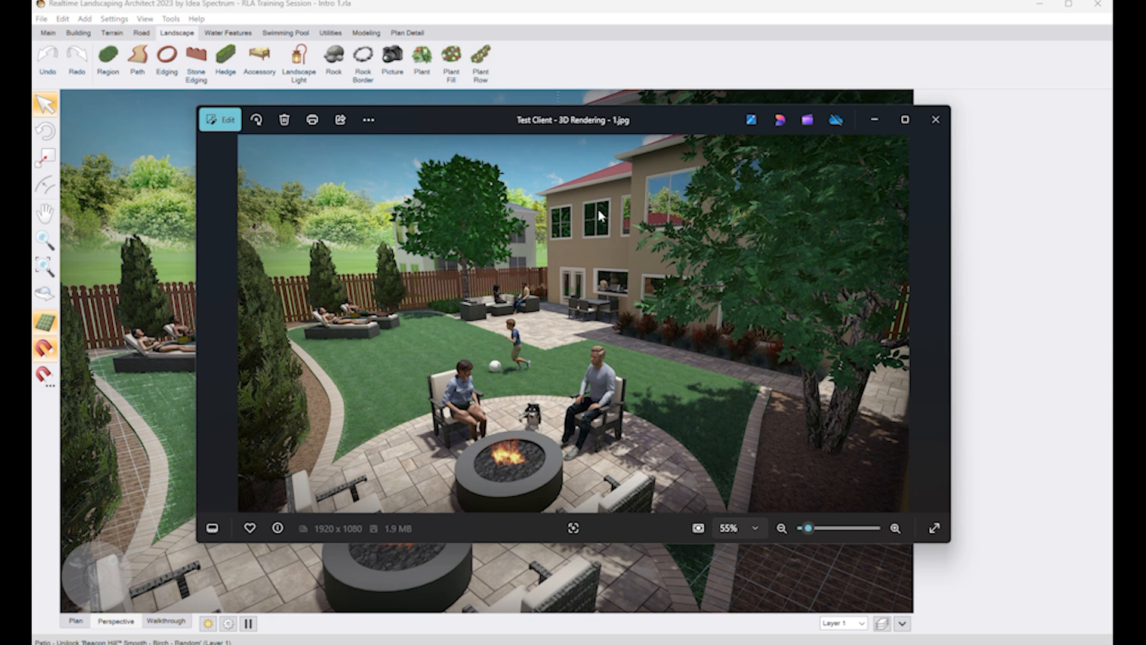
{"action": "left_click_drag", "start_coordinate": [667, 125], "coordinate": [598, 268]}
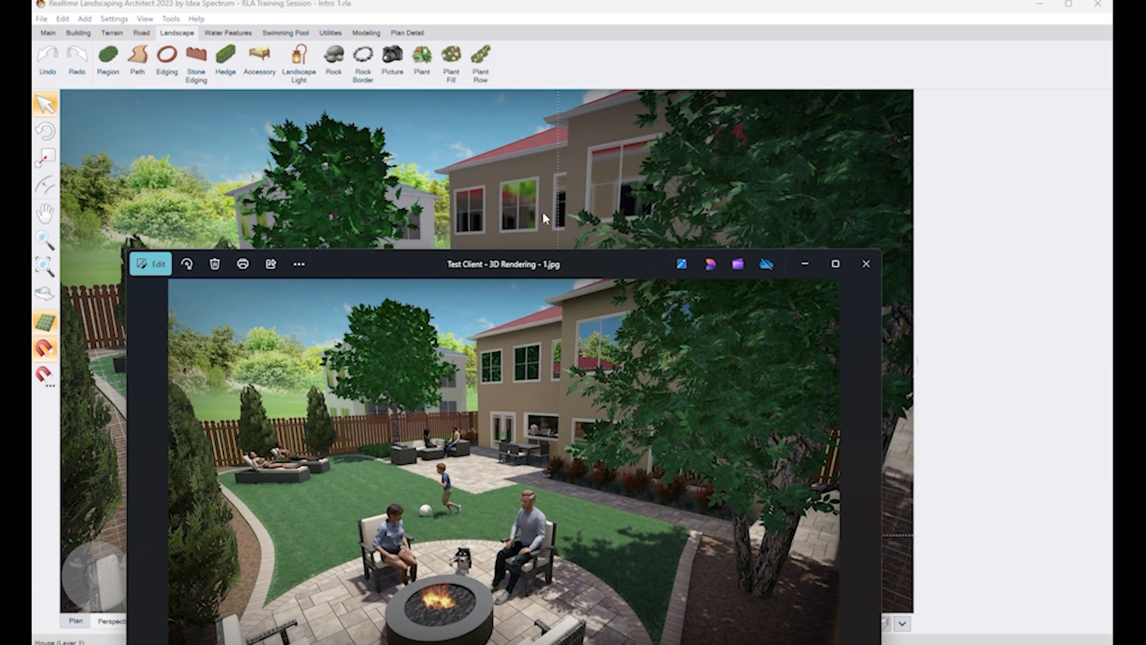
{"action": "left_click_drag", "start_coordinate": [624, 264], "coordinate": [629, 143]}
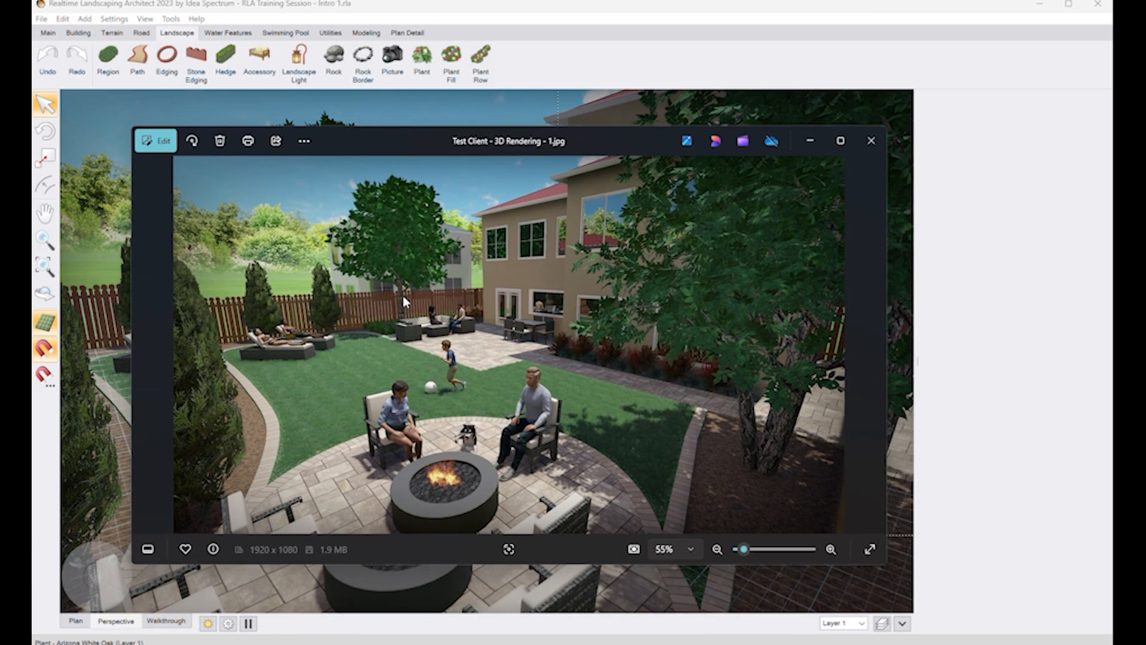
{"action": "left_click", "coordinate": [871, 141]}
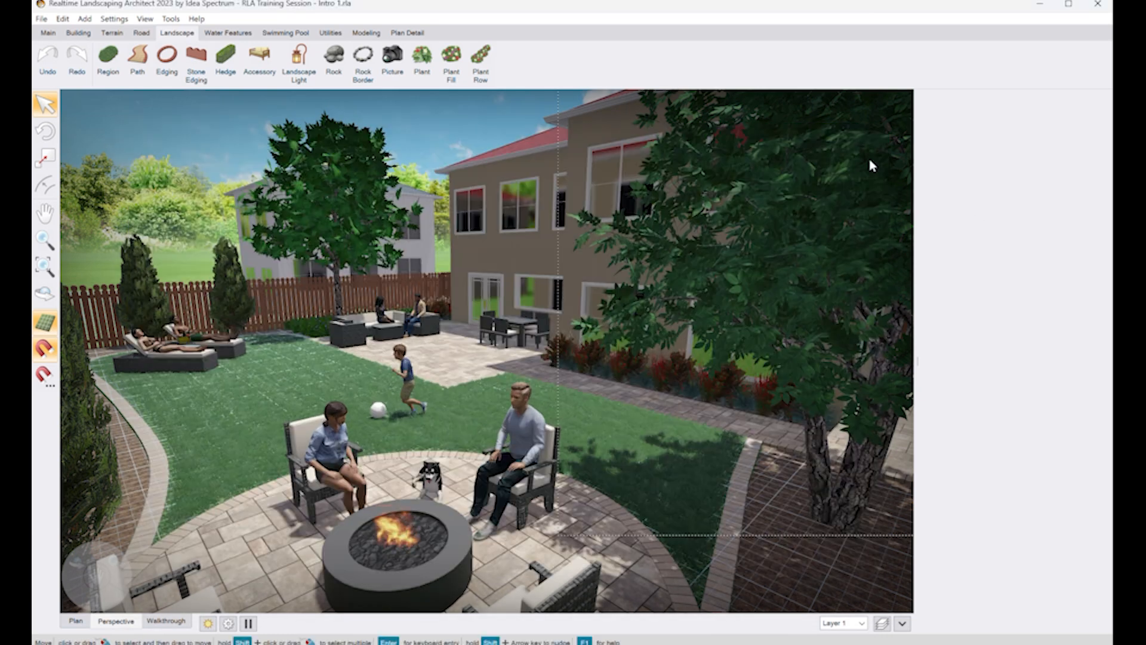
Step: View the backyard from inside the house, looking out through the window over the patio dining table
{"action": "middle_click_drag", "start_coordinate": [411, 332], "coordinate": [471, 372]}
{"action": "middle_click_drag", "start_coordinate": [499, 434], "coordinate": [489, 388]}
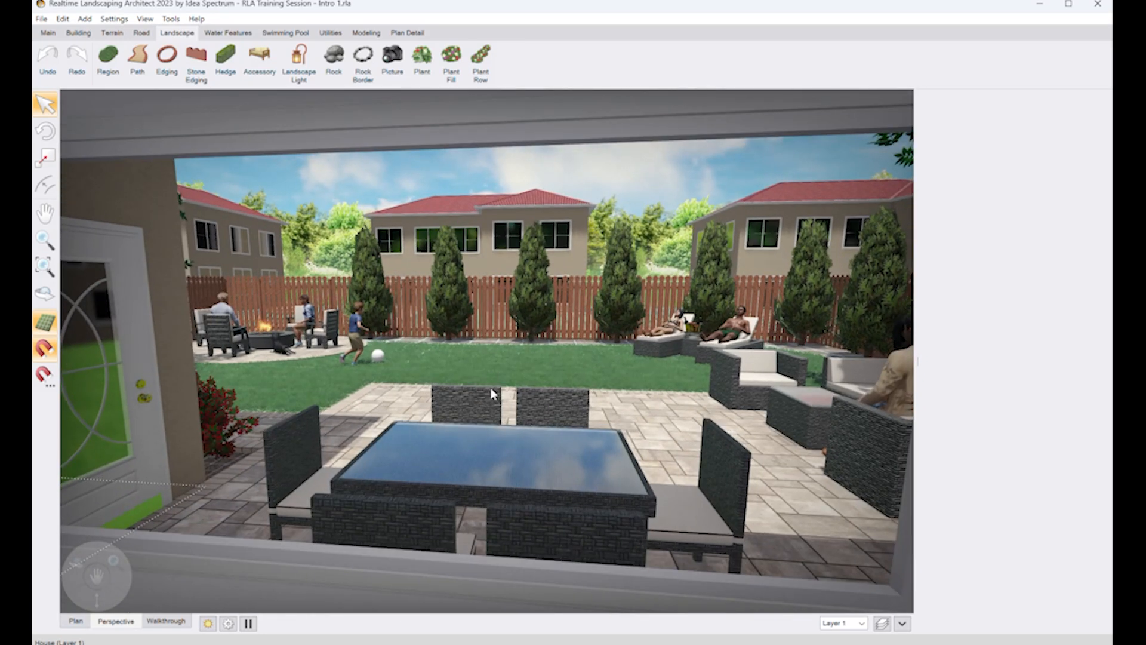